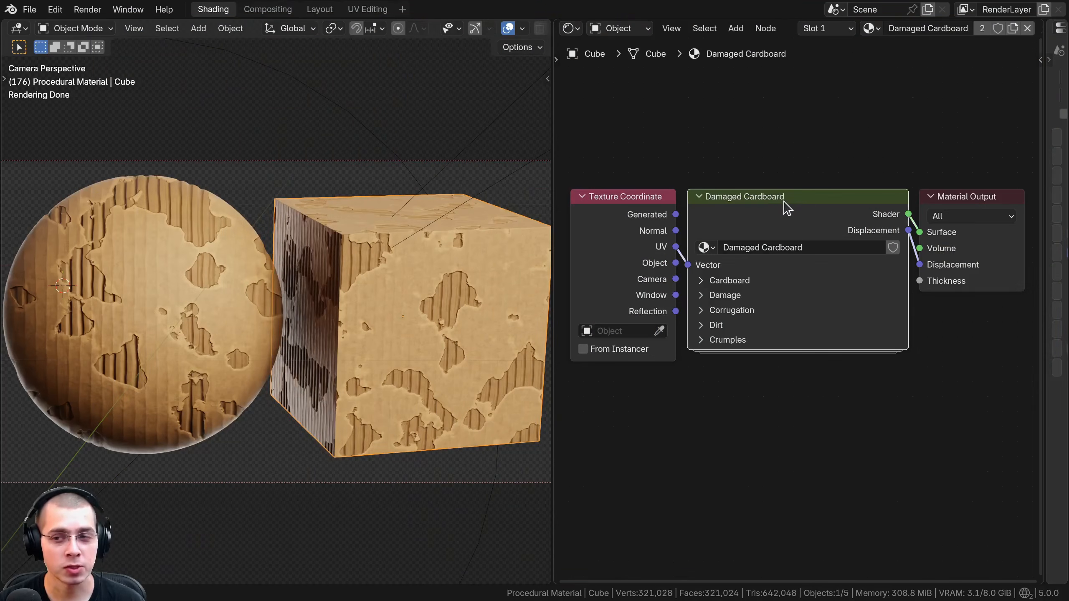
pyautogui.scroll(2, 793, 224)
pyautogui.moveTo(794, 223)
pyautogui.mouseDown()
pyautogui.moveTo(752, 164)
pyautogui.moveTo(804, 158)
pyautogui.moveTo(802, 207)
pyautogui.mouseUp()
pyautogui.moveTo(764, 199); pyautogui.dragTo(758, 164, button='middle')
pyautogui.scroll(-2, 772, 236)
pyautogui.moveTo(773, 235); pyautogui.dragTo(760, 217, button='middle')
pyautogui.press('g')
pyautogui.rightClick(742, 214)
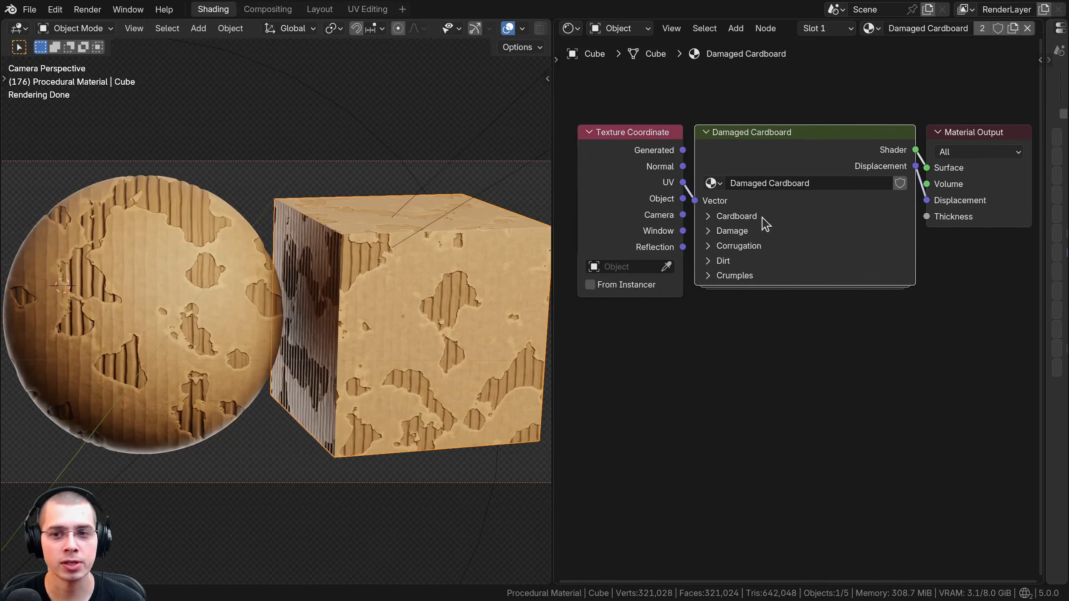
# Step: Expand all the settings groups of the Damaged Cardboard node and look over its parameters
pyautogui.scroll(1, 760, 217)
pyautogui.moveTo(692, 276); pyautogui.dragTo(694, 210)
pyautogui.scroll(-4, 703, 240)
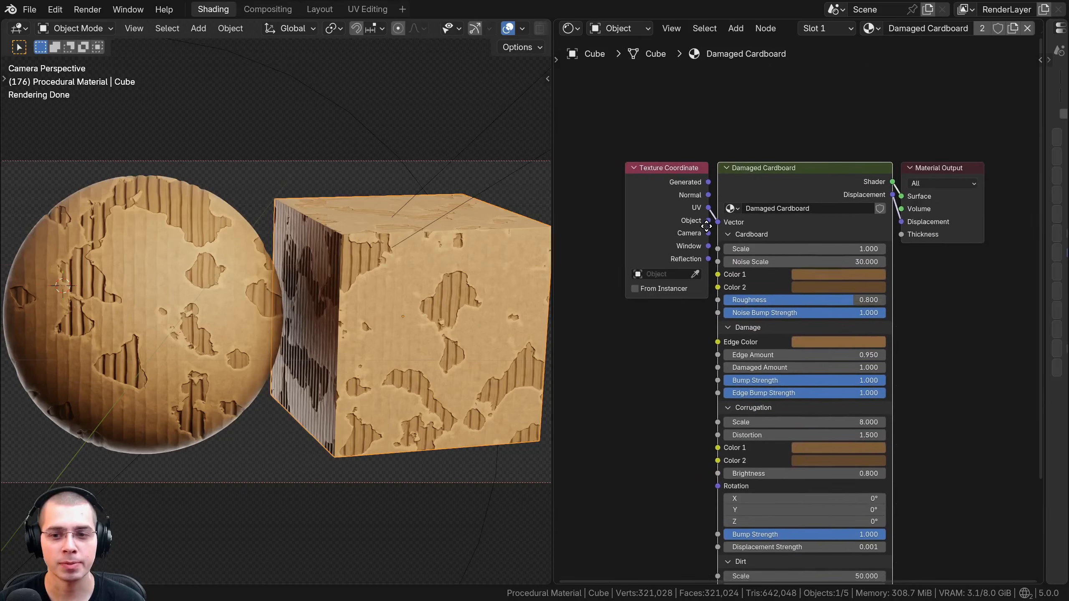
pyautogui.moveTo(707, 261); pyautogui.dragTo(692, 203, button='middle')
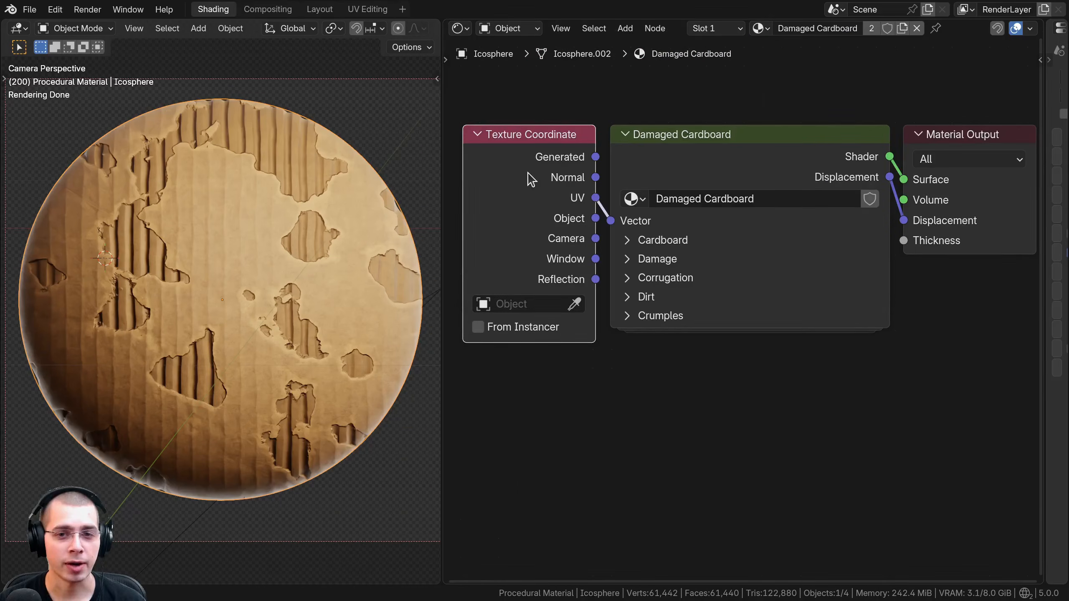
pyautogui.moveTo(531, 179); pyautogui.dragTo(495, 192)
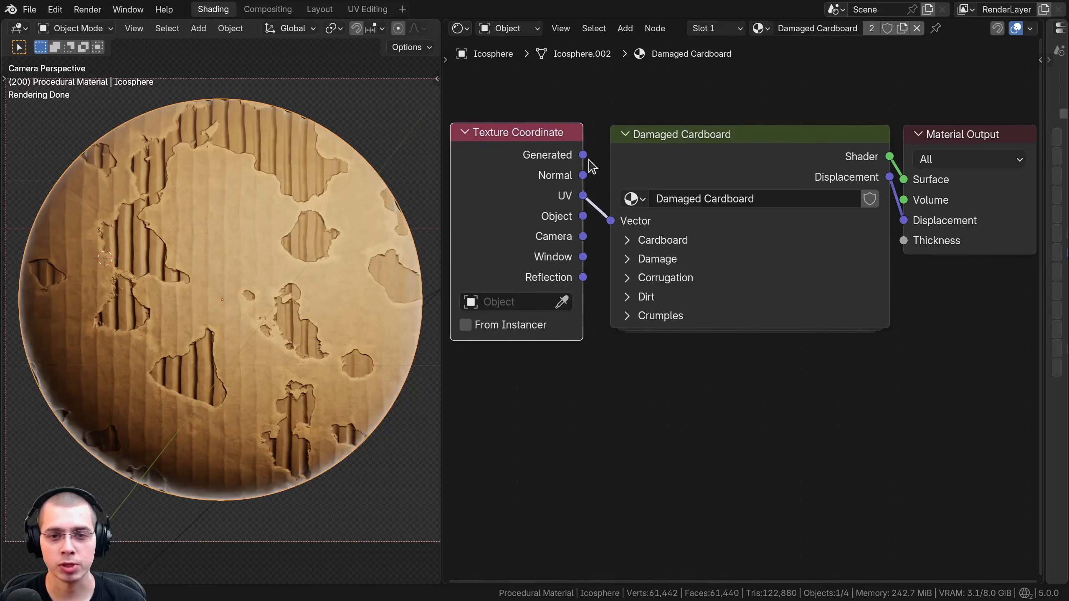
pyautogui.moveTo(608, 218); pyautogui.dragTo(589, 224)
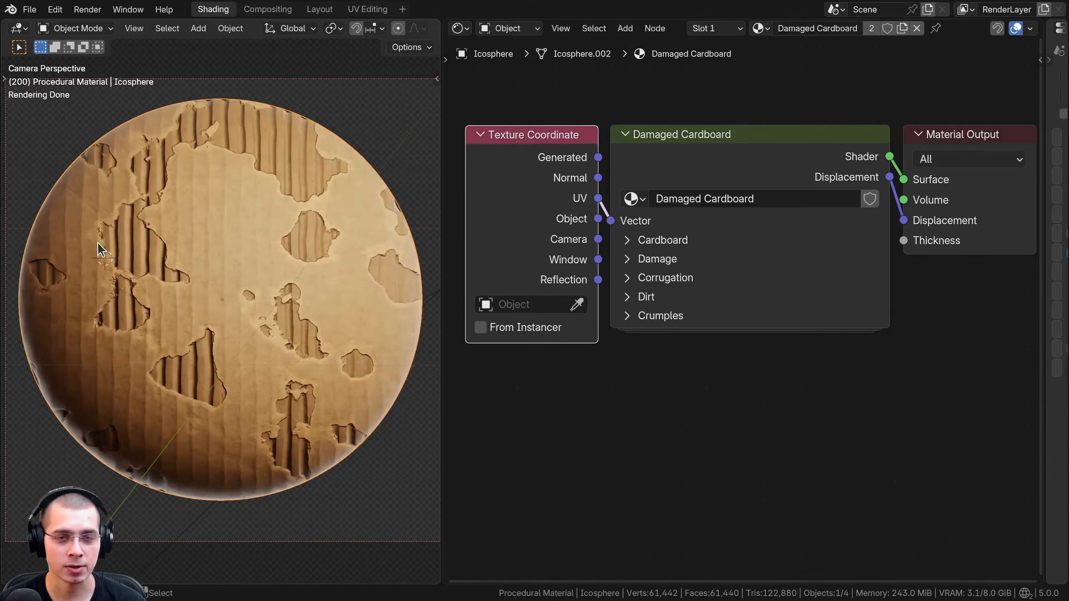
pyautogui.moveTo(546, 270); pyautogui.dragTo(544, 271)
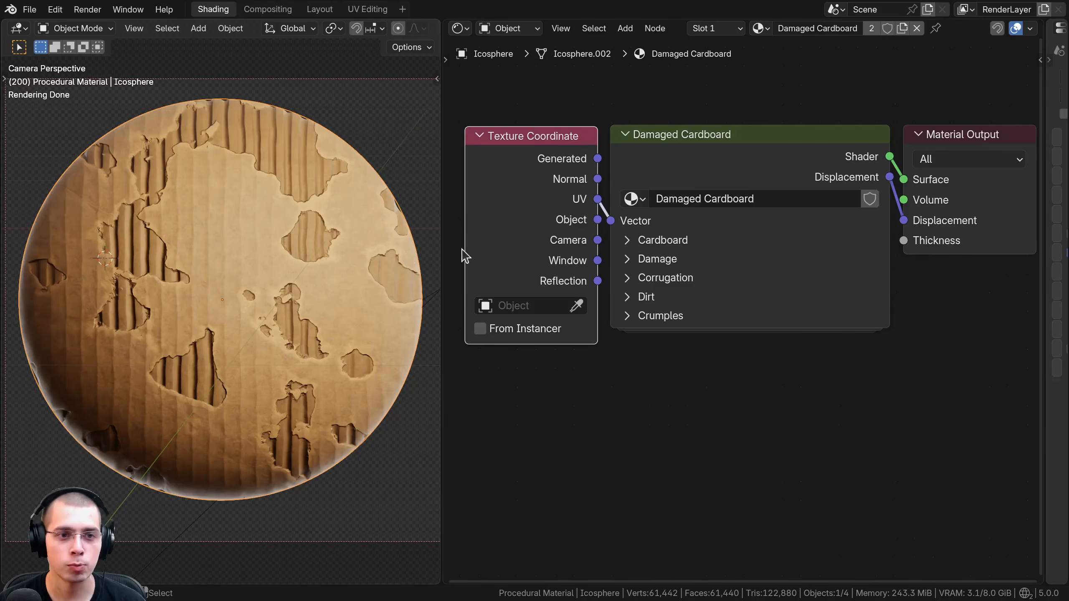
pyautogui.moveTo(652, 177); pyautogui.dragTo(637, 125, button='middle')
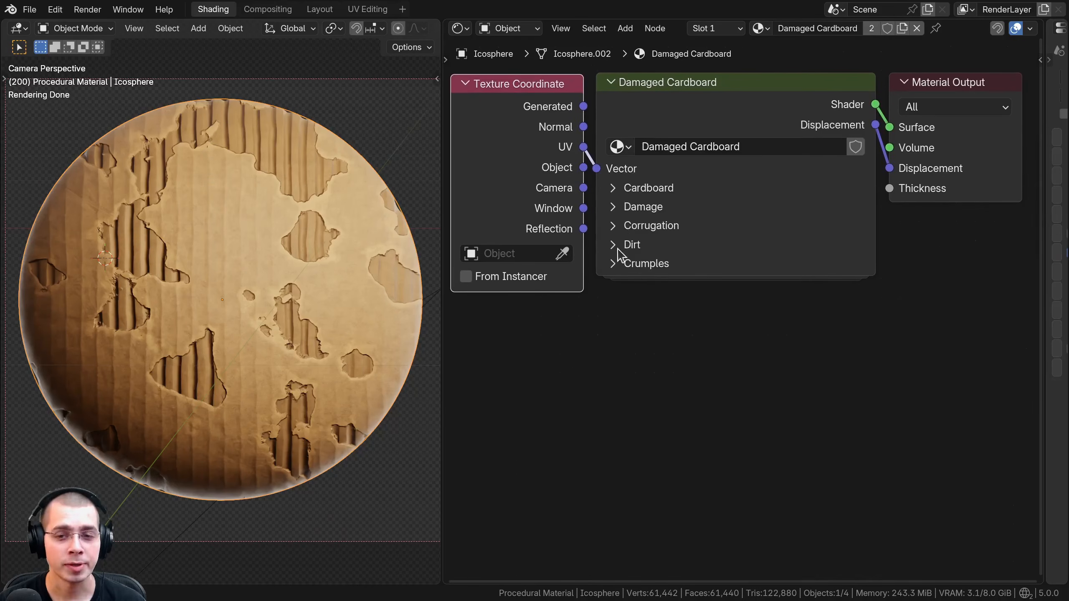
# Step: Expand the Cardboard settings and try different Scale and Noise Scale values on the sphere's material
pyautogui.click(613, 189)
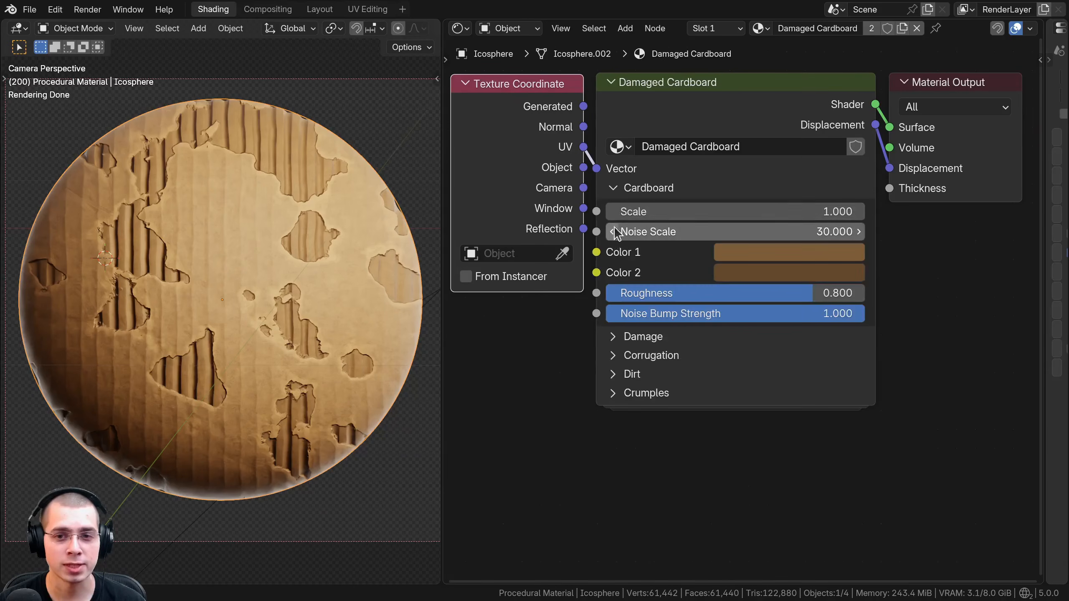
pyautogui.click(611, 188)
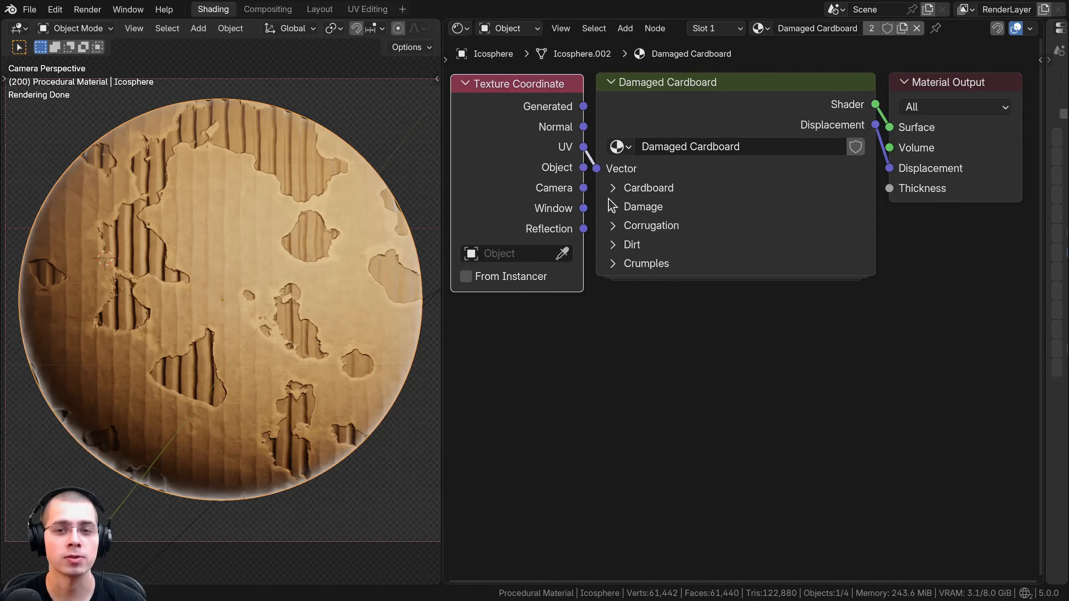
pyautogui.click(613, 189)
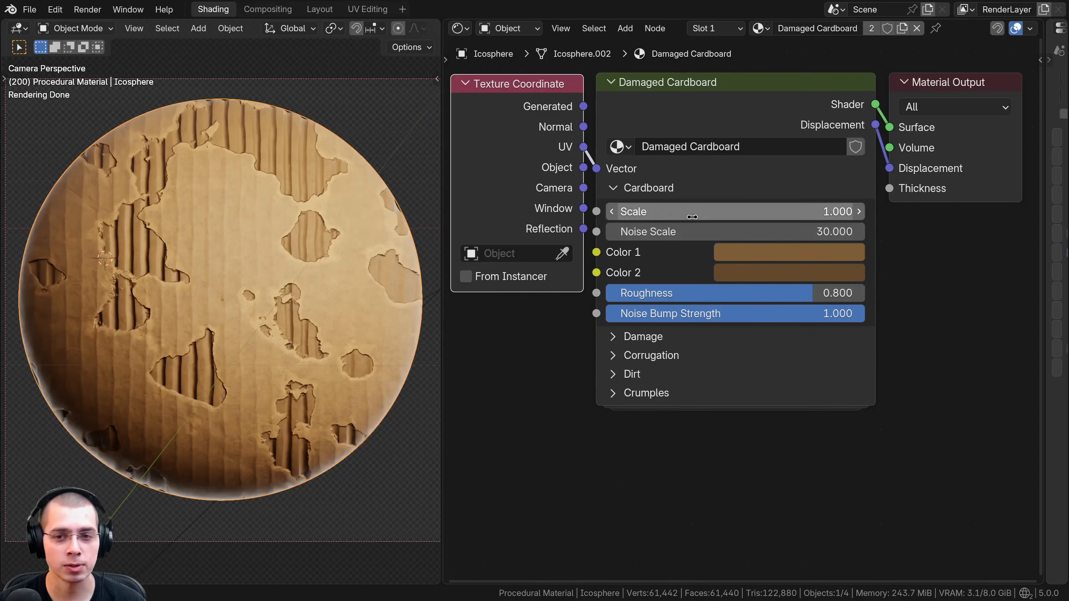
pyautogui.moveTo(694, 213); pyautogui.dragTo(757, 232)
pyautogui.rightClick(690, 232)
pyautogui.scroll(-5, 152, 264)
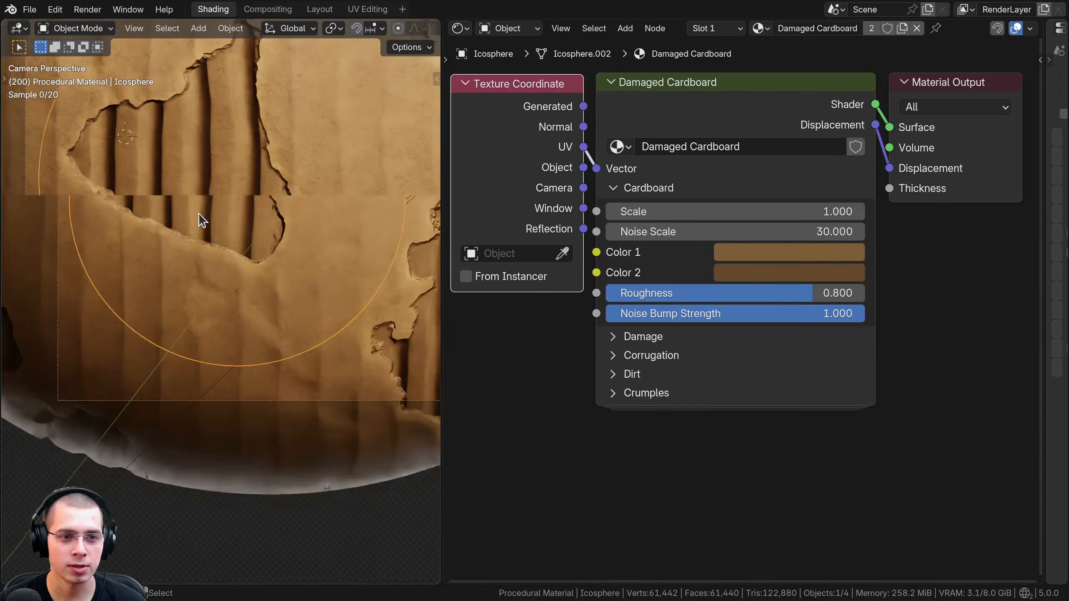
# Step: Try a different brightness and hue for the Cardboard's Color 1, and a lower Roughness
pyautogui.click(792, 253)
pyautogui.moveTo(886, 346); pyautogui.dragTo(887, 300)
pyautogui.rightClick(887, 301)
pyautogui.moveTo(764, 344); pyautogui.dragTo(752, 330)
pyautogui.rightClick(753, 330)
pyautogui.moveTo(813, 293); pyautogui.dragTo(781, 293)
pyautogui.rightClick(780, 293)
pyautogui.moveTo(786, 307); pyautogui.dragTo(781, 313, button='middle')
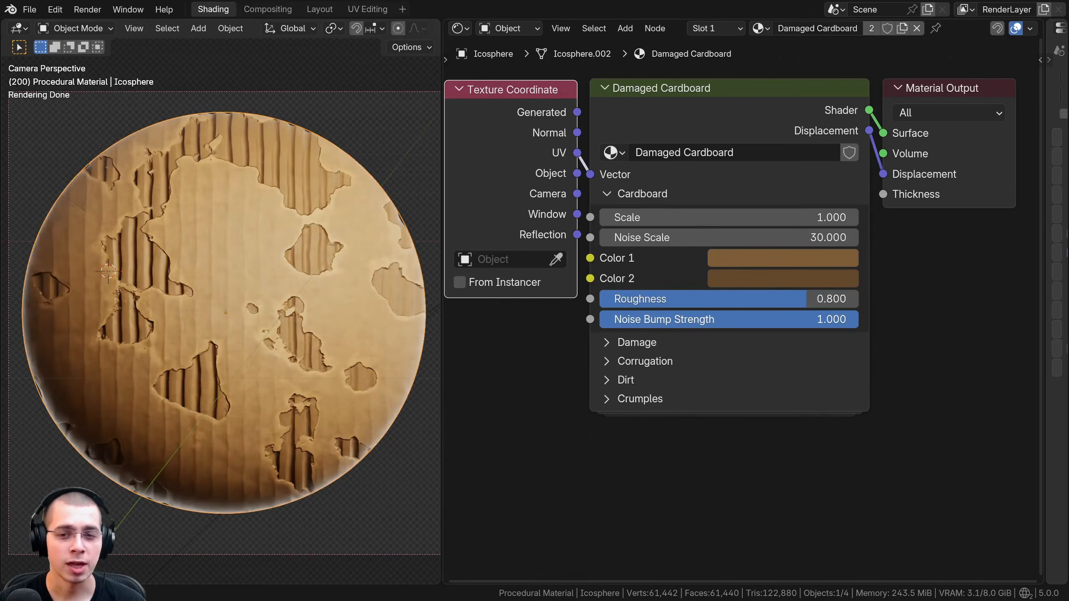
# Step: Try a lower Noise Bump Strength on a close-up of the surface and collapse the Cardboard settings
pyautogui.moveTo(854, 320); pyautogui.dragTo(600, 319)
pyautogui.rightClick(600, 320)
pyautogui.scroll(10, 335, 386)
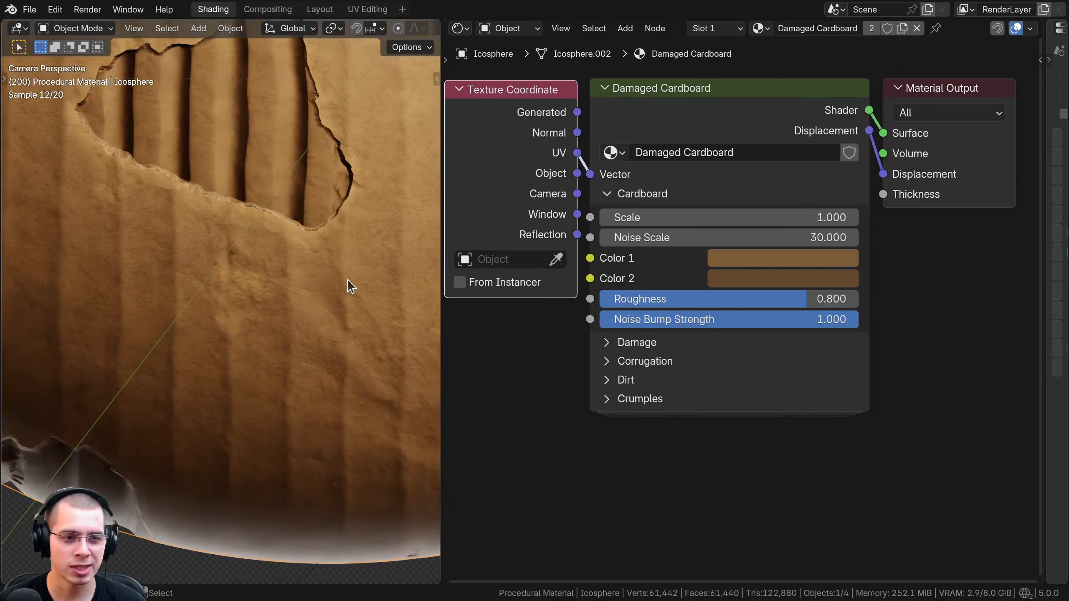
pyautogui.moveTo(808, 323); pyautogui.dragTo(858, 323)
pyautogui.click(613, 236)
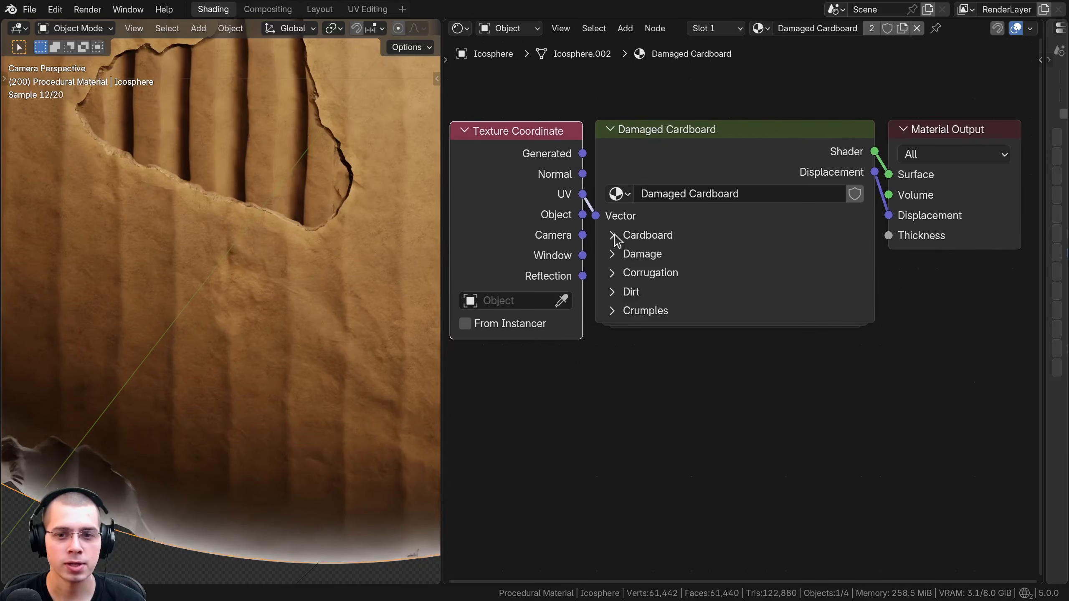
# Step: Expand the Damage settings and try brighter and darker Edge Colors, with the Value from 1.000 down to 0.178
pyautogui.click(612, 254)
pyautogui.scroll(-10, 354, 248)
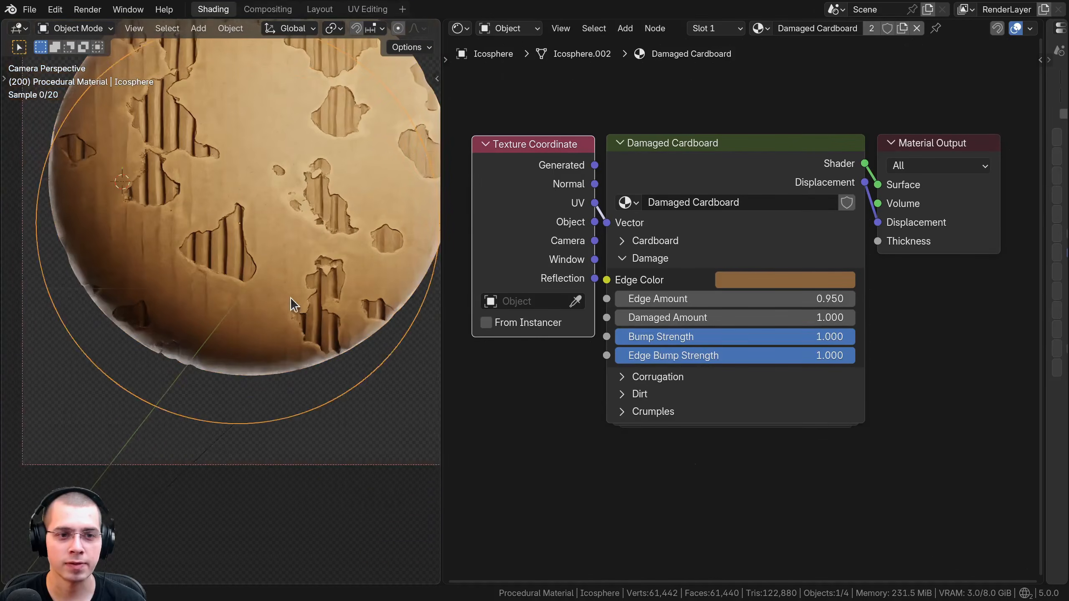
pyautogui.scroll(1, 747, 272)
pyautogui.click(746, 272)
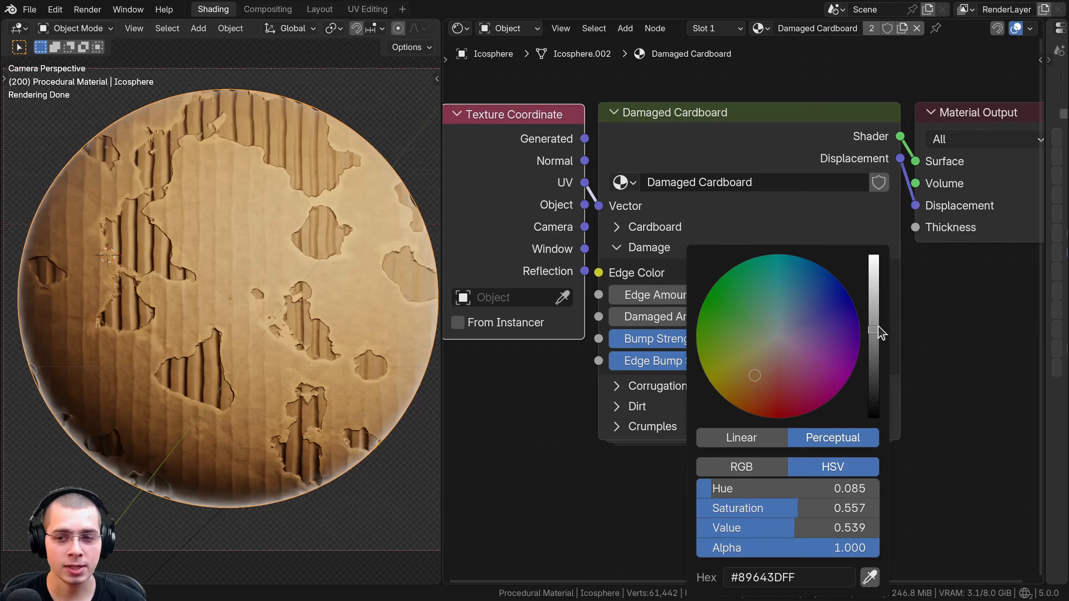
pyautogui.scroll(5, 872, 403)
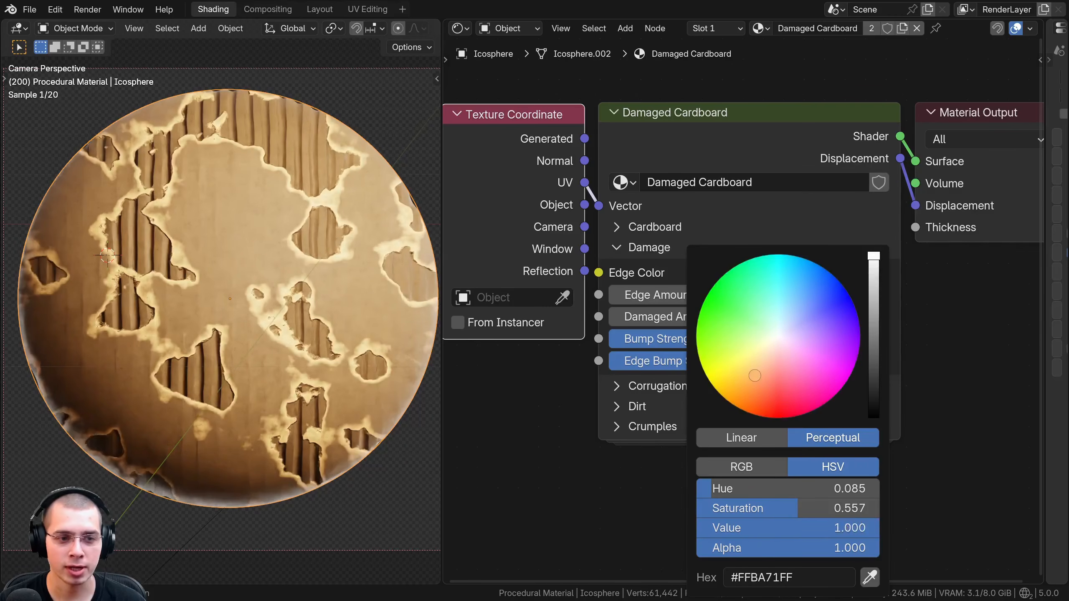
pyautogui.scroll(-11, 872, 403)
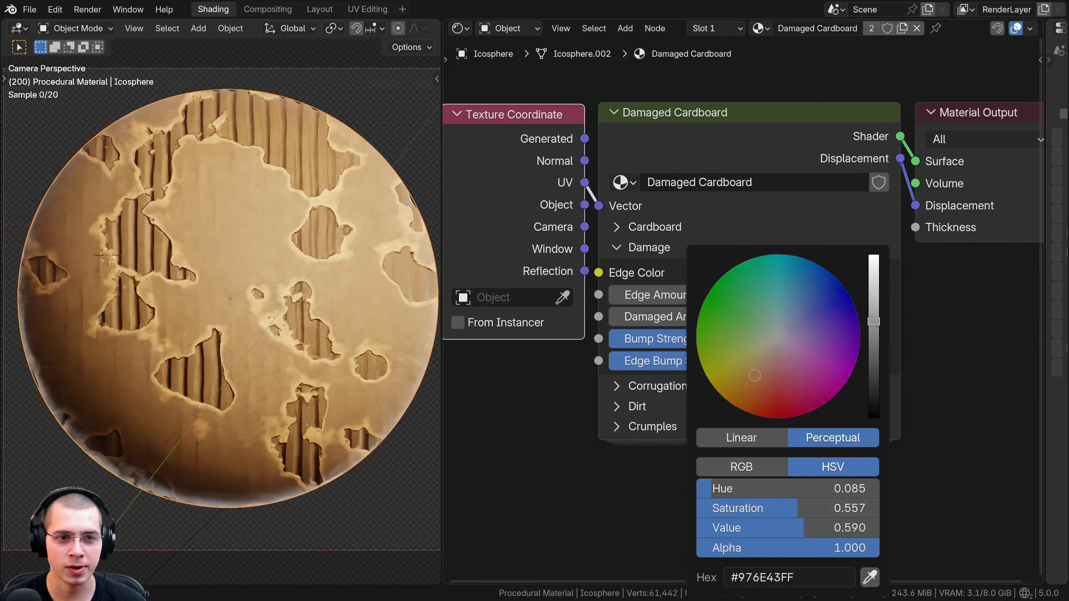
pyautogui.scroll(-6, 871, 404)
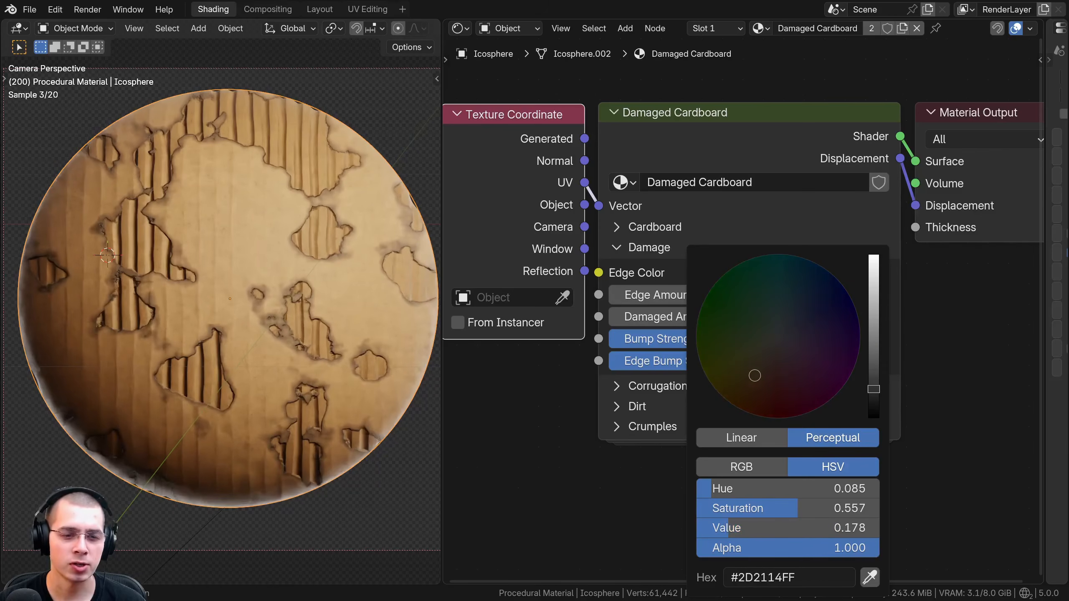
pyautogui.scroll(2, 872, 403)
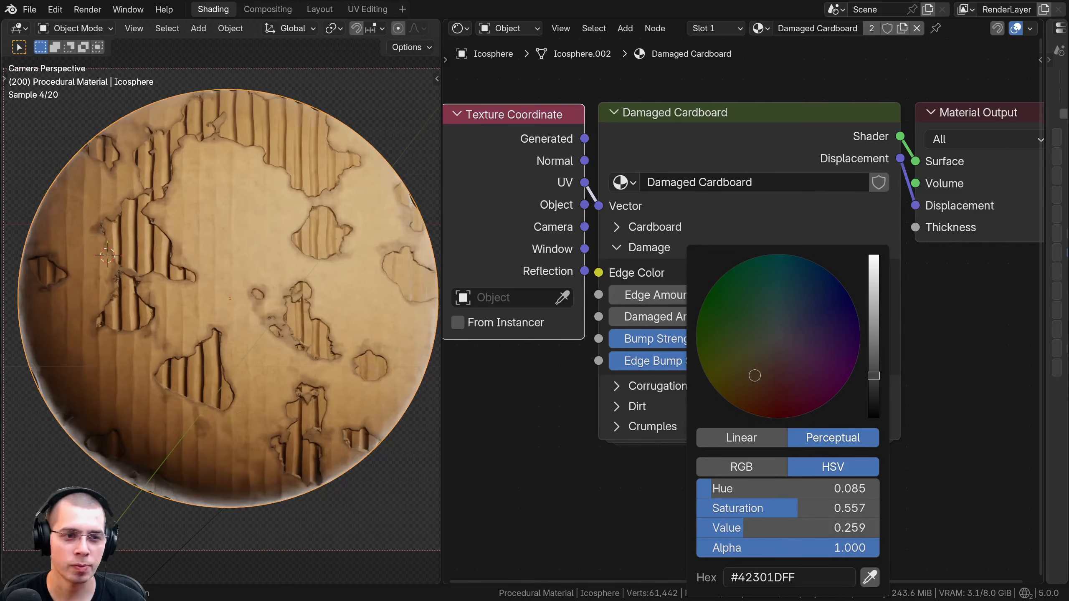
pyautogui.scroll(1, 872, 403)
pyautogui.moveTo(873, 375); pyautogui.dragTo(874, 331)
pyautogui.moveTo(703, 315); pyautogui.dragTo(703, 314, button='middle')
# Step: Try different Edge Amount values and a lower Damaged Amount, such as 0.630, for the torn areas
pyautogui.moveTo(702, 294)
pyautogui.mouseDown()
pyautogui.moveTo(733, 294)
pyautogui.moveTo(711, 295)
pyautogui.mouseUp()
pyautogui.scroll(5, 151, 320)
pyautogui.scroll(2, 231, 331)
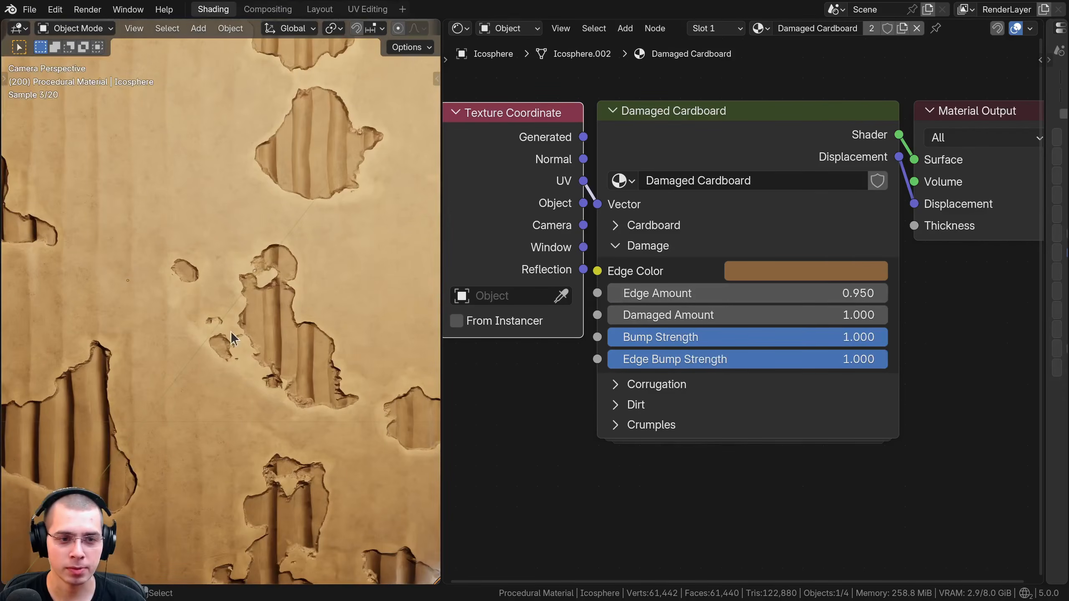
pyautogui.moveTo(715, 294); pyautogui.dragTo(693, 314)
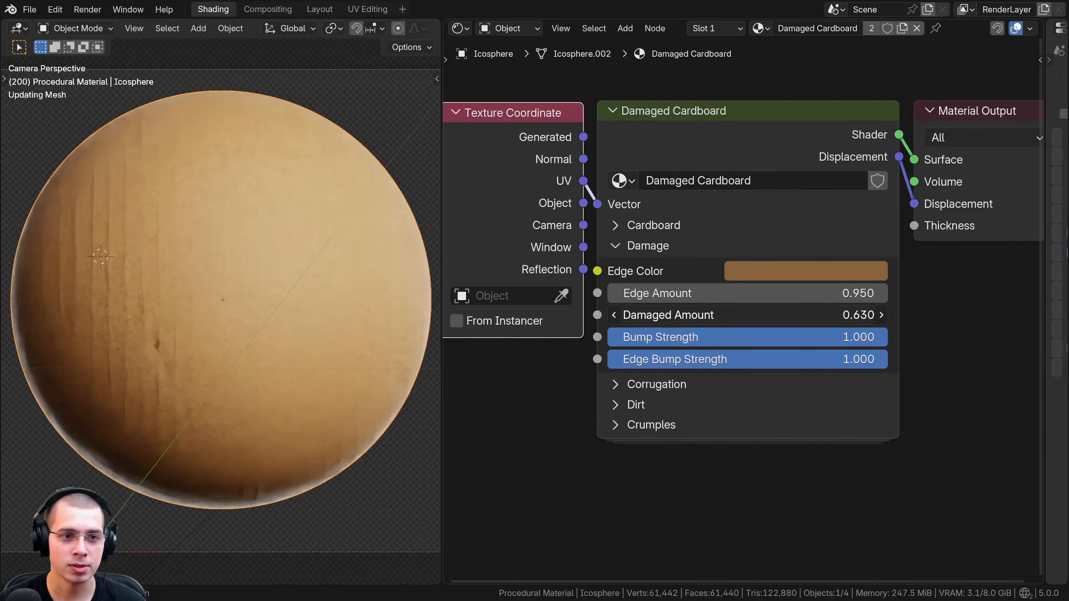
pyautogui.moveTo(694, 314); pyautogui.dragTo(497, 336)
pyautogui.rightClick(725, 315)
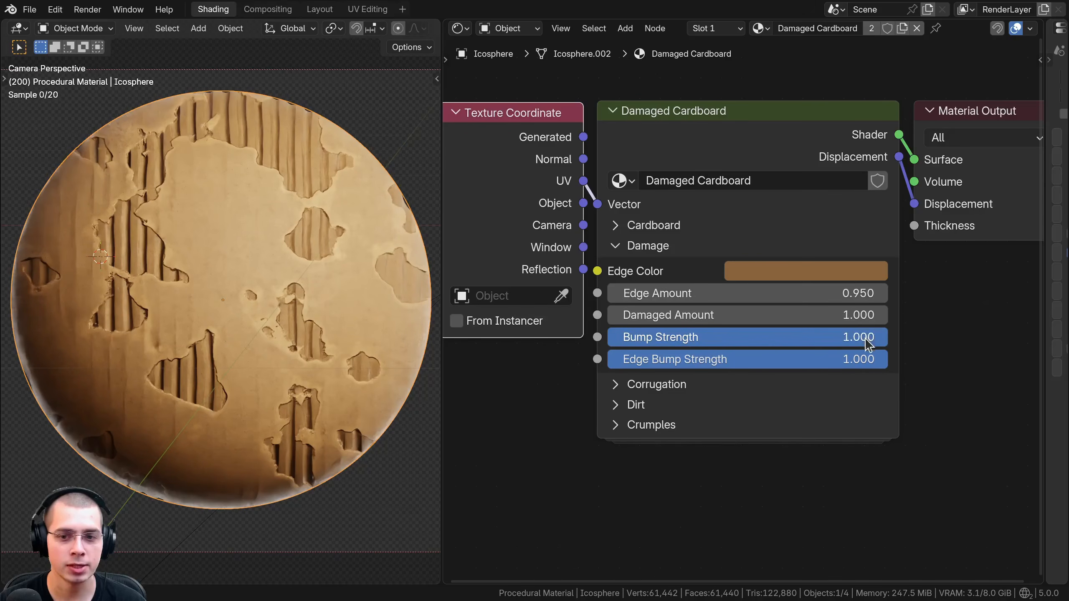
# Step: Try different Edge Bump Strength values, including 8.000, on the edges of the damaged areas
pyautogui.moveTo(642, 359); pyautogui.dragTo(741, 359)
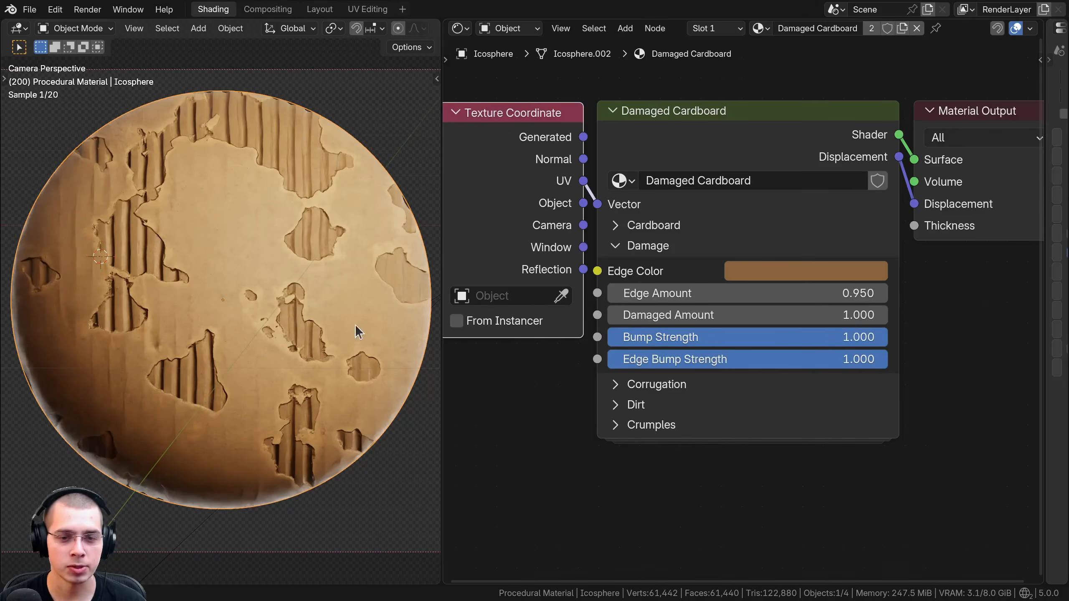
pyautogui.scroll(5, 243, 319)
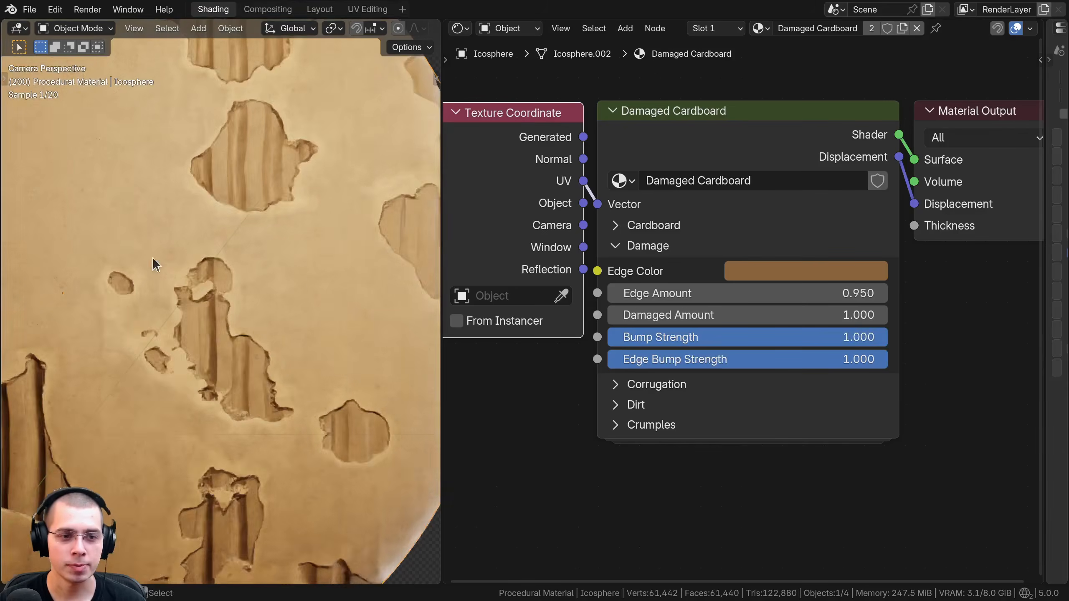
pyautogui.click(740, 359)
pyautogui.write('8')
pyautogui.press('Return')
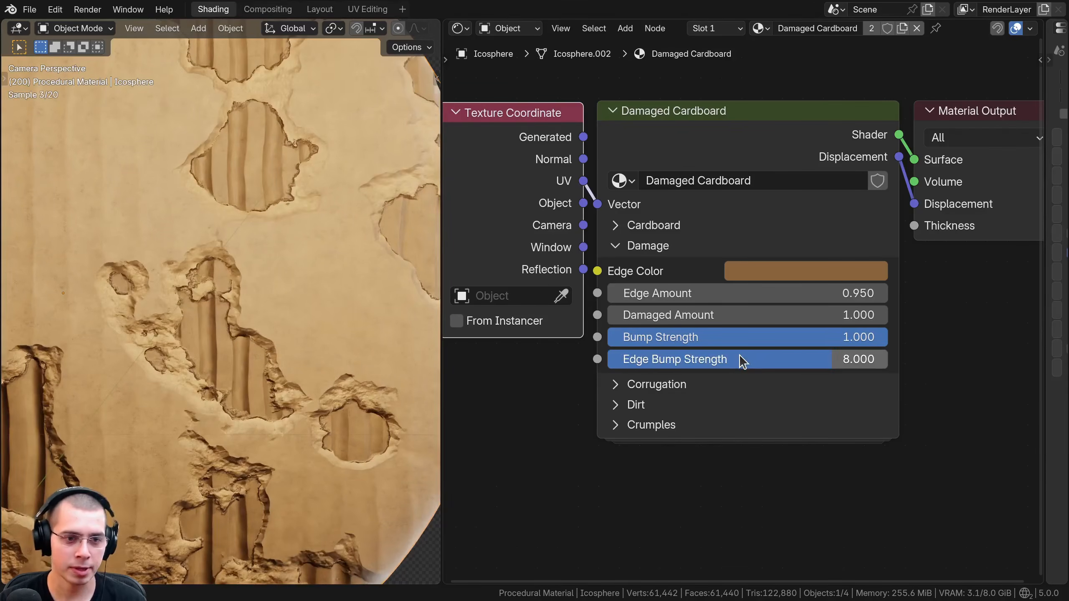
pyautogui.scroll(-5, 209, 386)
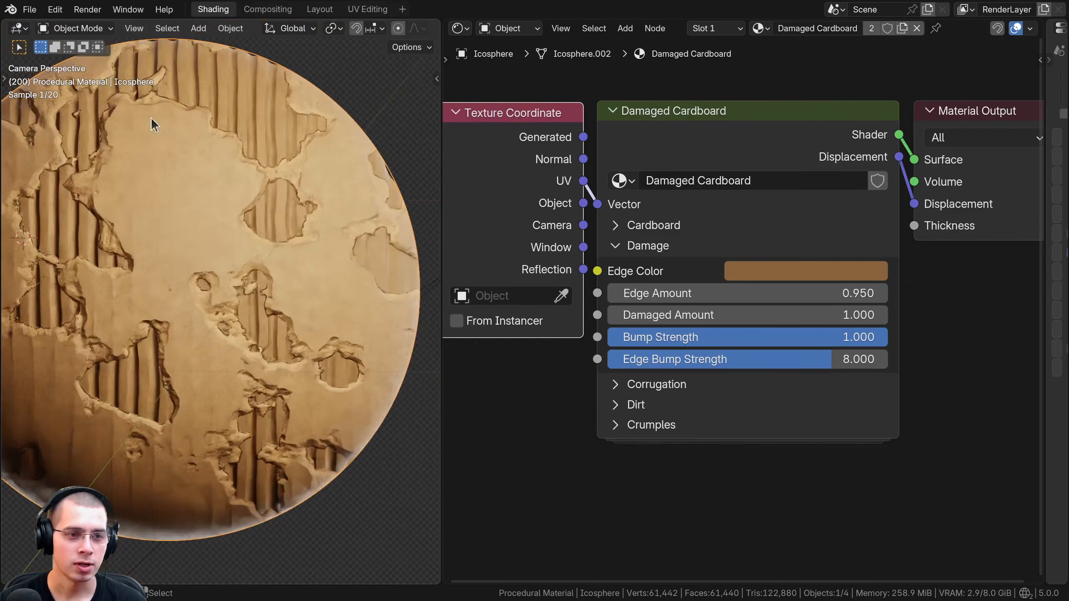
pyautogui.moveTo(777, 360); pyautogui.dragTo(600, 360)
pyautogui.moveTo(735, 360)
pyautogui.mouseDown()
pyautogui.moveTo(853, 359)
pyautogui.moveTo(701, 359)
pyautogui.moveTo(723, 361)
pyautogui.mouseUp()
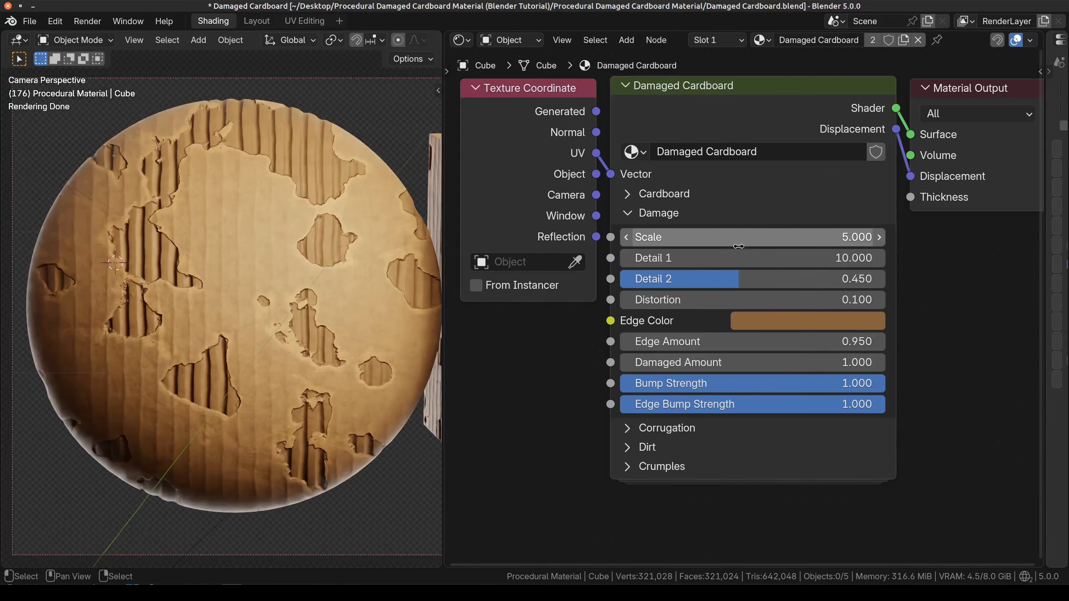
# Step: Try a different damage Scale and a Detail 1 value of 15.000
pyautogui.scroll(1, 732, 236)
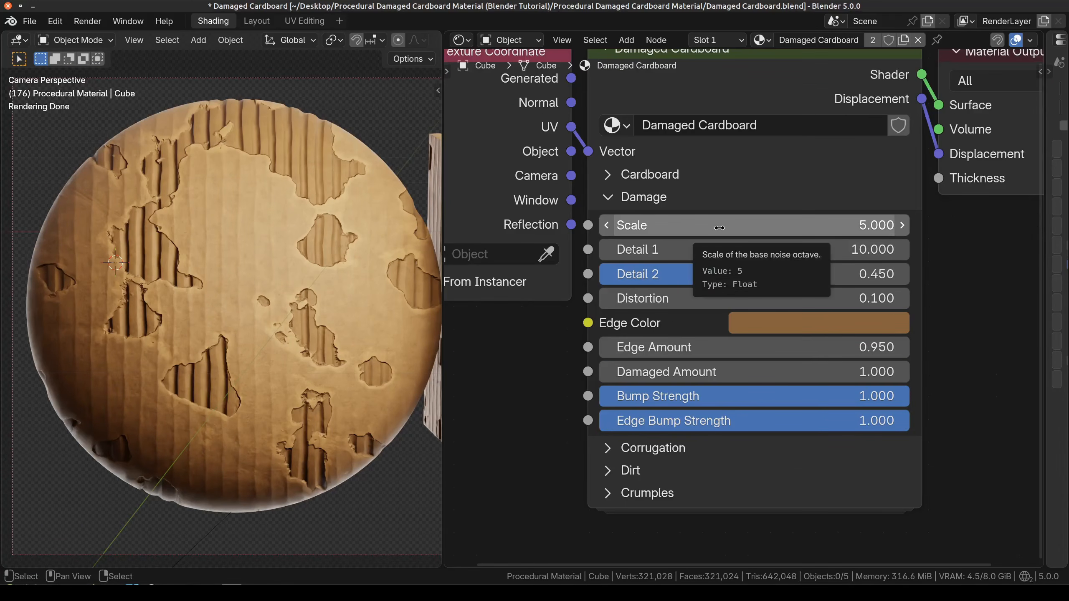
pyautogui.moveTo(720, 228); pyautogui.dragTo(897, 249)
pyautogui.press('Escape')
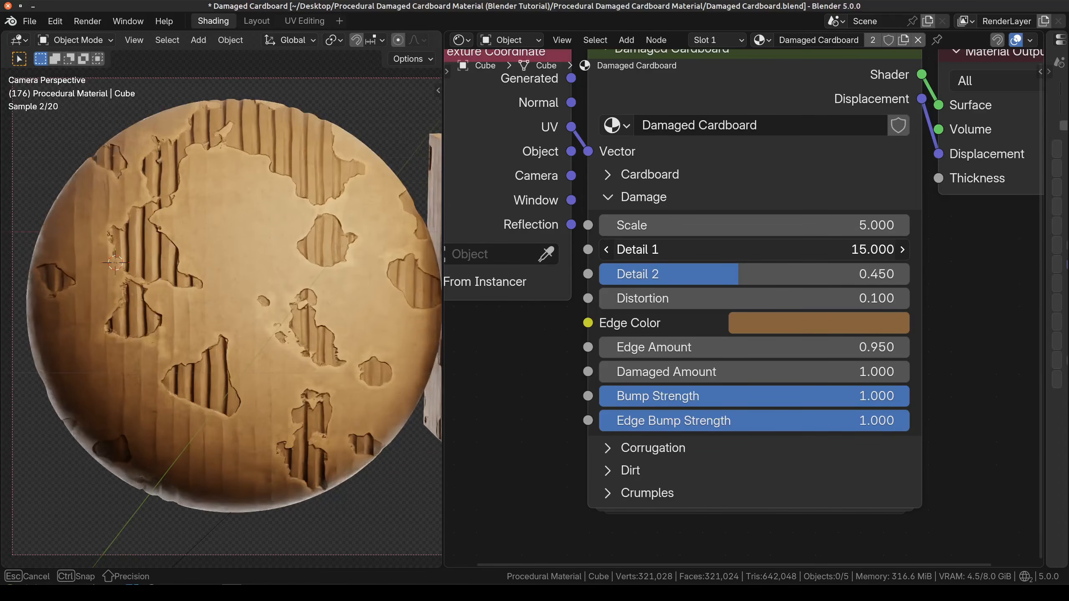
pyautogui.press('Escape')
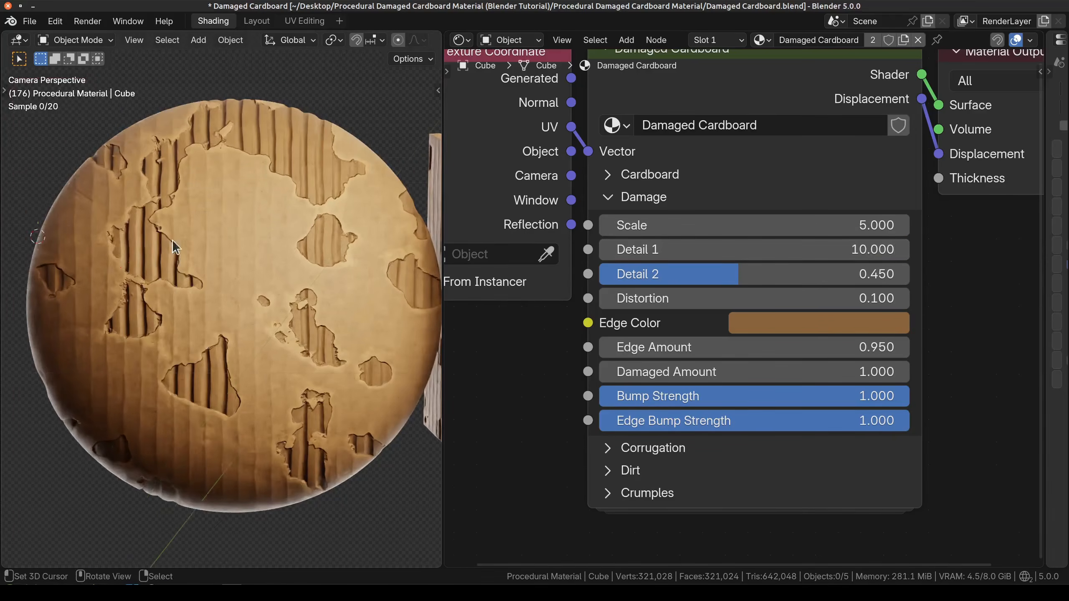
# Step: Try different damage Detail 2 and Distortion values on a close-up of the sphere
pyautogui.scroll(5, 172, 239)
pyautogui.moveTo(666, 274); pyautogui.dragTo(727, 274)
pyautogui.press('Escape')
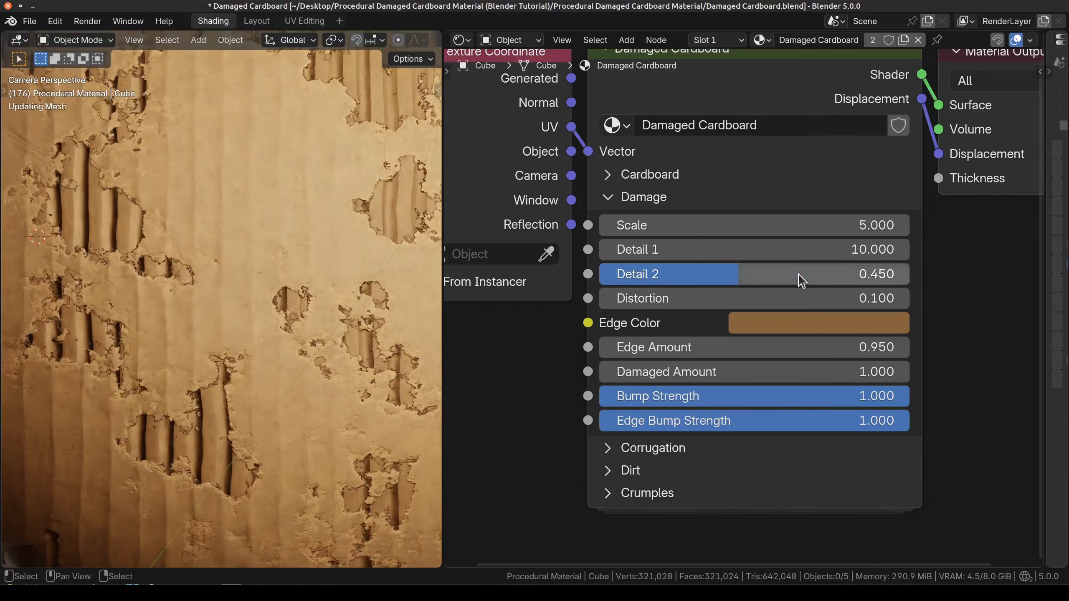
pyautogui.moveTo(798, 298)
pyautogui.mouseDown()
pyautogui.moveTo(848, 299)
pyautogui.moveTo(807, 298)
pyautogui.mouseUp()
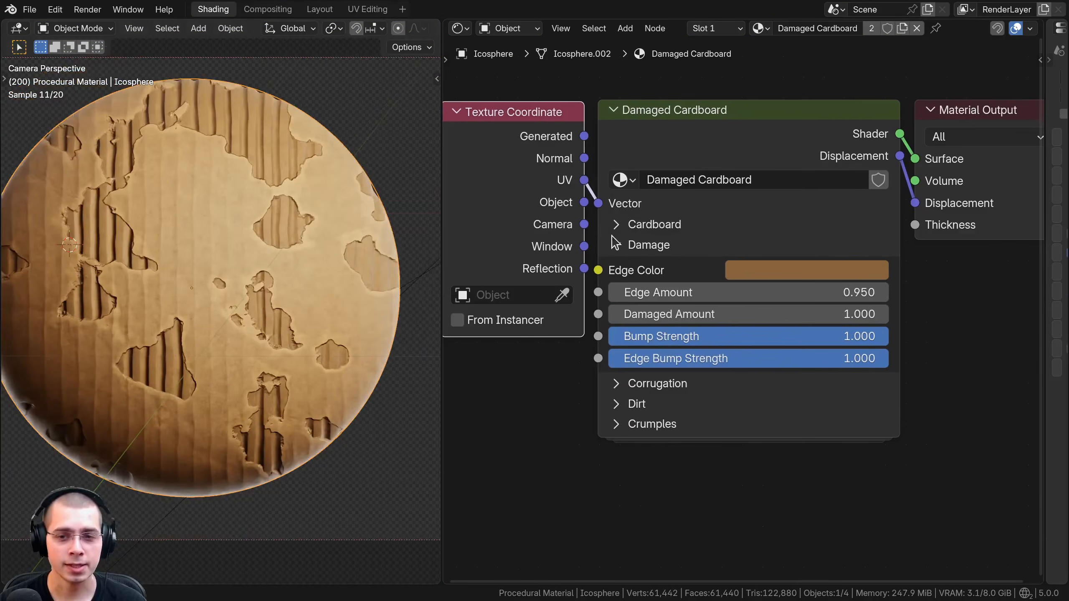
# Step: Collapse the Damage settings and expand the Corrugation settings of the Damaged Cardboard node
pyautogui.click(601, 241)
pyautogui.click(602, 258)
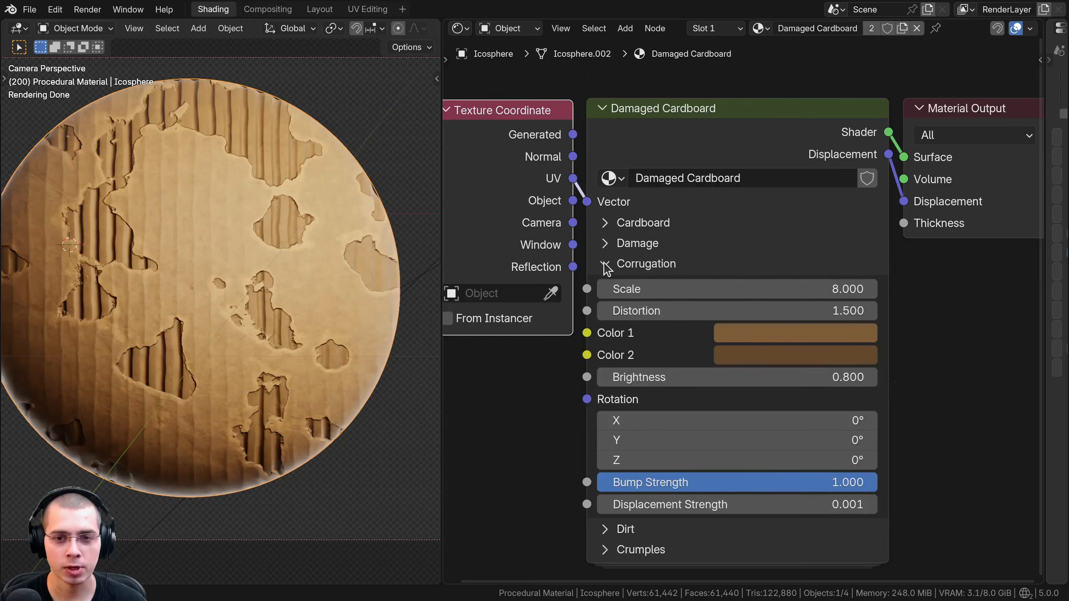
pyautogui.moveTo(603, 248); pyautogui.dragTo(602, 221, button='middle')
pyautogui.keyDown('shift'); pyautogui.moveTo(216, 89); pyautogui.dragTo(225, 91, button='middle'); pyautogui.keyUp('shift')
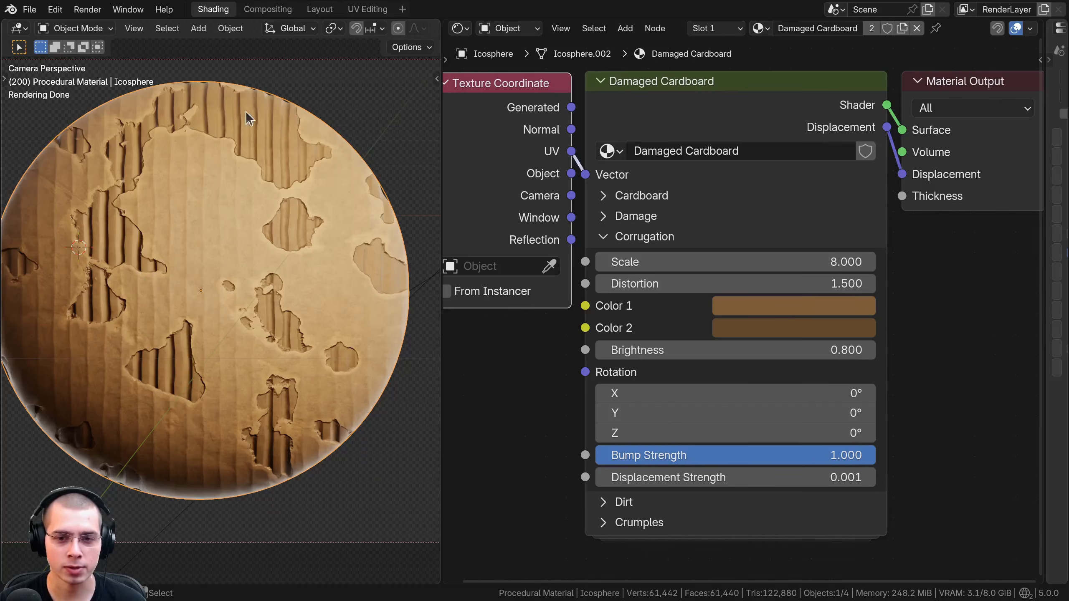
# Step: Try different corrugation Scale values and Distortion values including 4.800 on a close-up of the sphere
pyautogui.moveTo(725, 261); pyautogui.dragTo(827, 261)
pyautogui.moveTo(733, 284)
pyautogui.mouseDown()
pyautogui.moveTo(816, 283)
pyautogui.moveTo(778, 283)
pyautogui.mouseUp()
pyautogui.rightClick(779, 284)
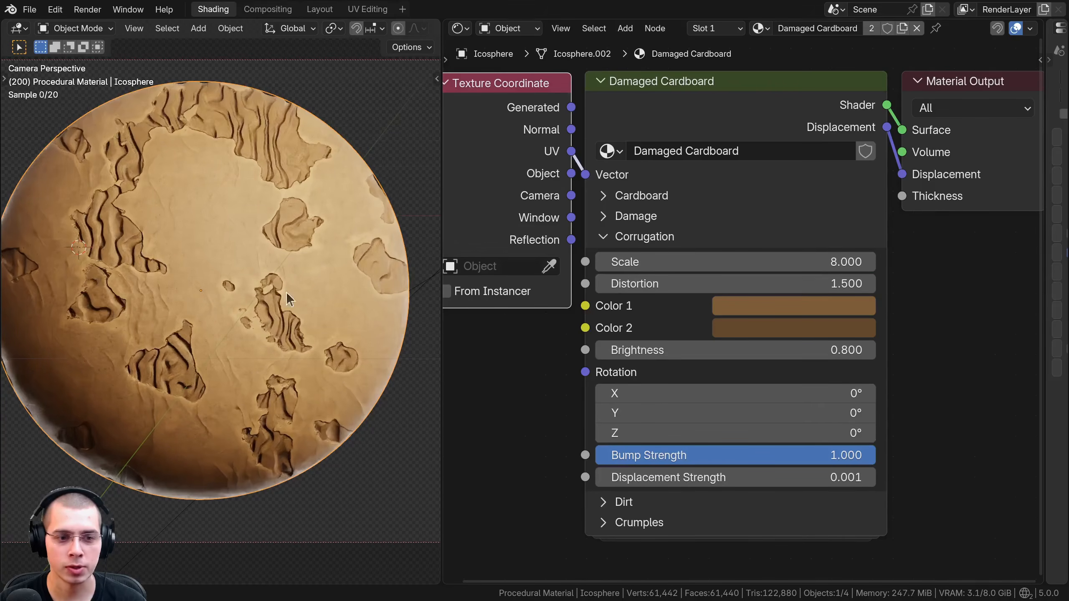
pyautogui.keyDown('shift'); pyautogui.moveTo(128, 317); pyautogui.dragTo(148, 277, button='middle'); pyautogui.keyUp('shift')
pyautogui.scroll(5, 149, 278)
pyautogui.moveTo(754, 284); pyautogui.dragTo(783, 283)
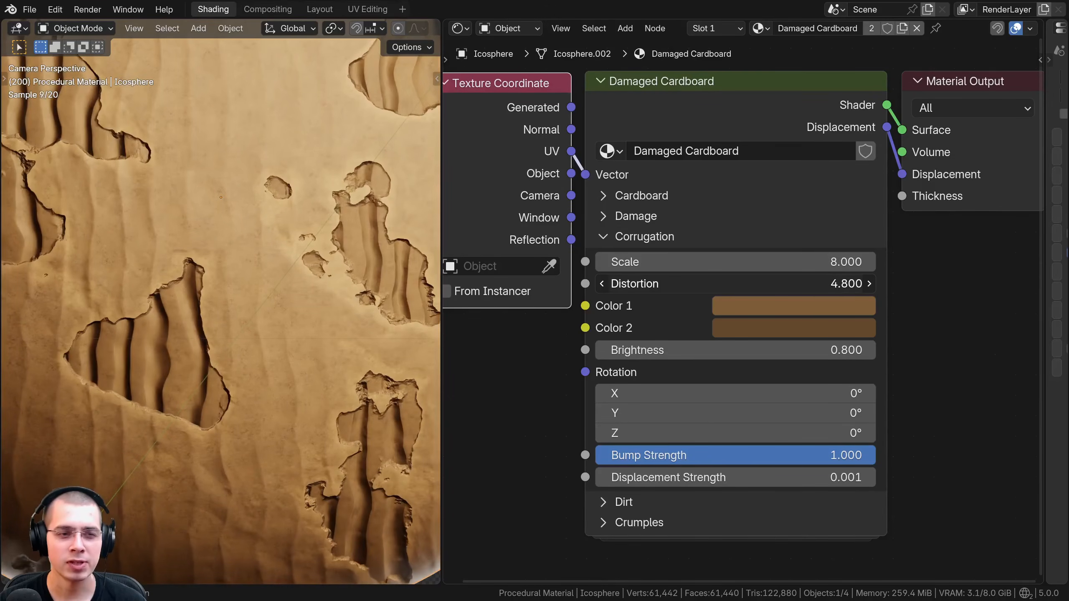
pyautogui.moveTo(782, 284); pyautogui.dragTo(755, 283)
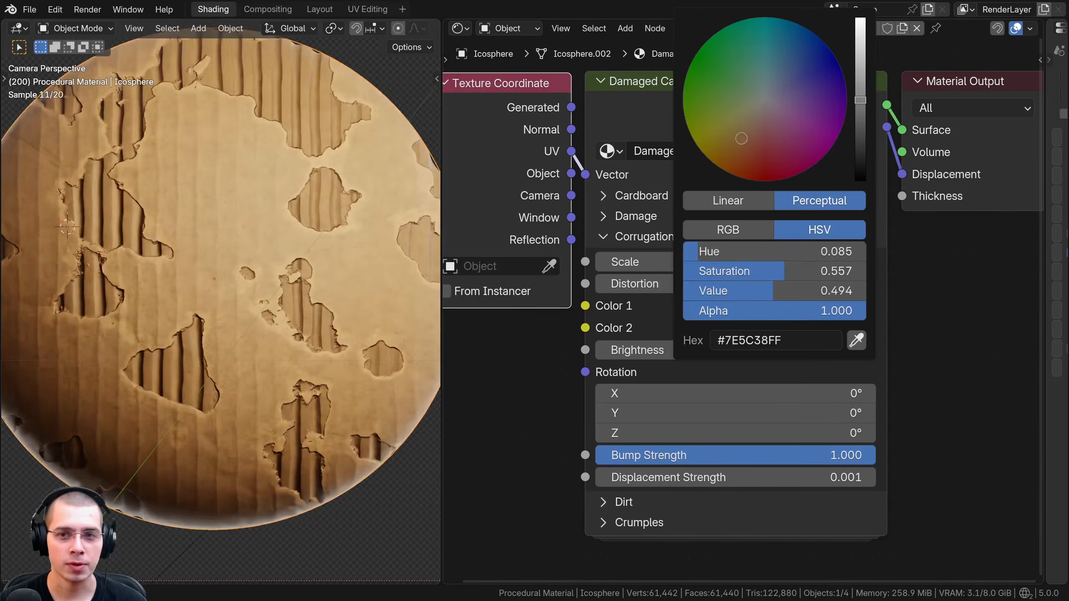
# Step: Try a different corrugation color and a different corrugation Brightness value
pyautogui.moveTo(742, 137)
pyautogui.mouseDown()
pyautogui.moveTo(714, 101)
pyautogui.moveTo(803, 76)
pyautogui.moveTo(746, 39)
pyautogui.moveTo(742, 138)
pyautogui.mouseUp()
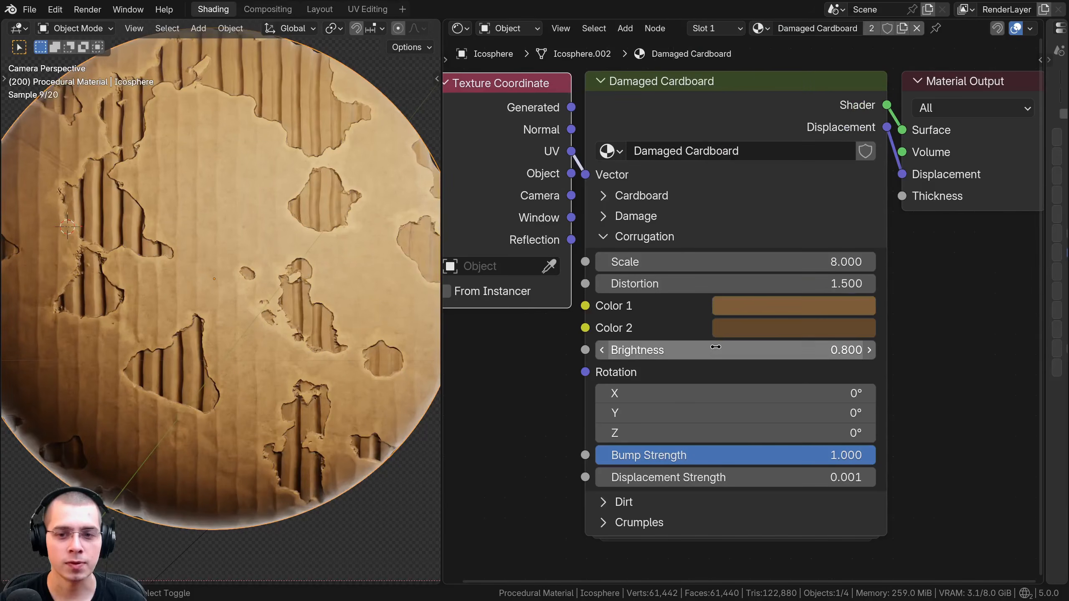
pyautogui.keyDown('shift'); pyautogui.moveTo(212, 179); pyautogui.dragTo(186, 320, button='middle'); pyautogui.keyUp('shift')
pyautogui.scroll(1, 197, 132)
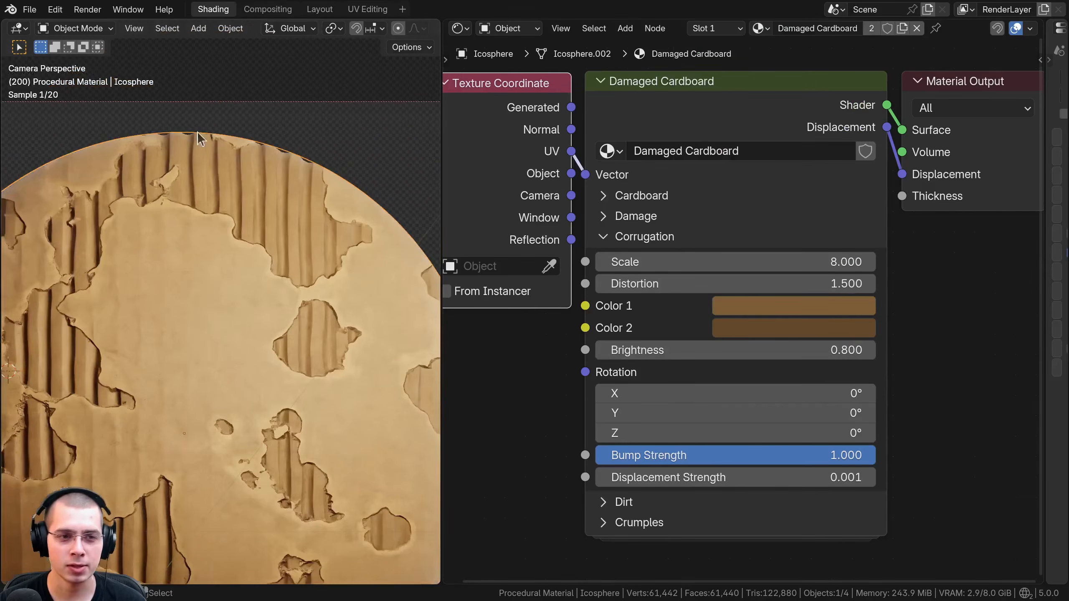
pyautogui.moveTo(747, 351); pyautogui.dragTo(770, 351)
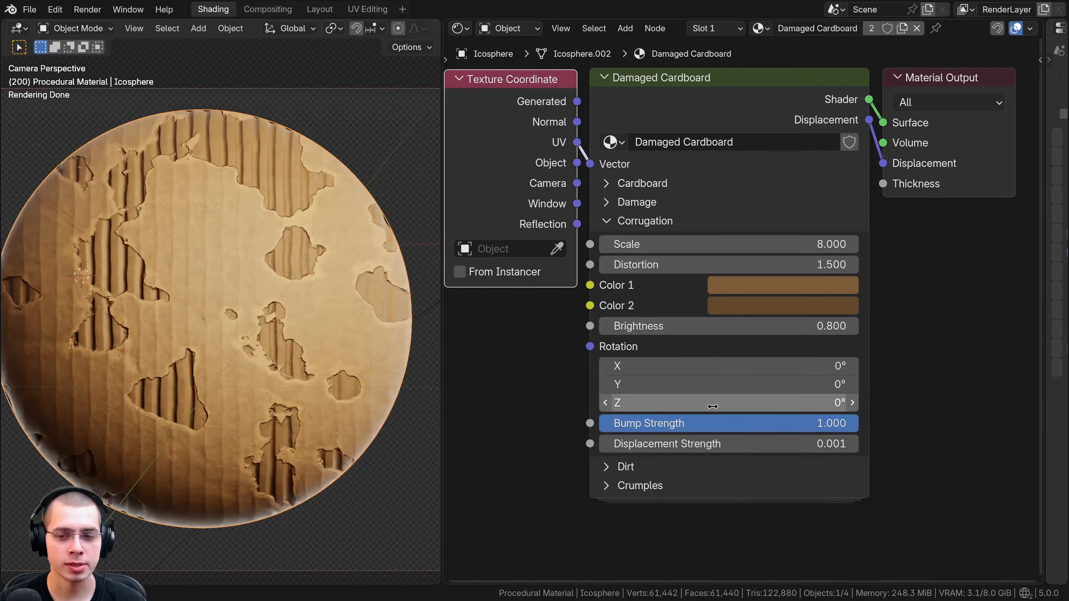
# Step: Try a corrugation Z rotation of 90° before setting it to 0°, and try lower corrugation Bump Strength values
pyautogui.moveTo(712, 406); pyautogui.dragTo(777, 407)
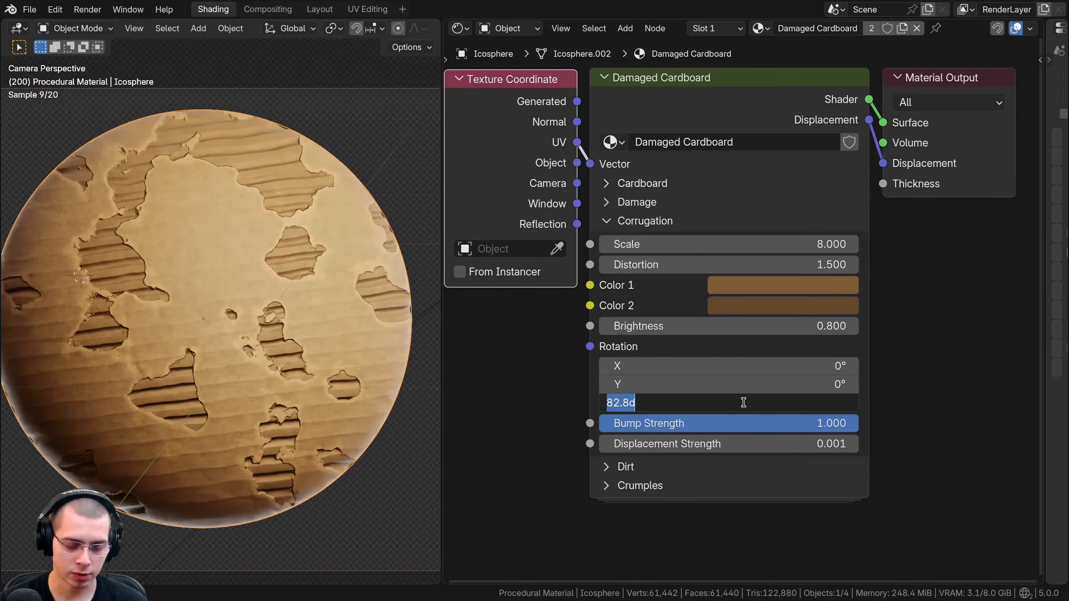
pyautogui.press('Return')
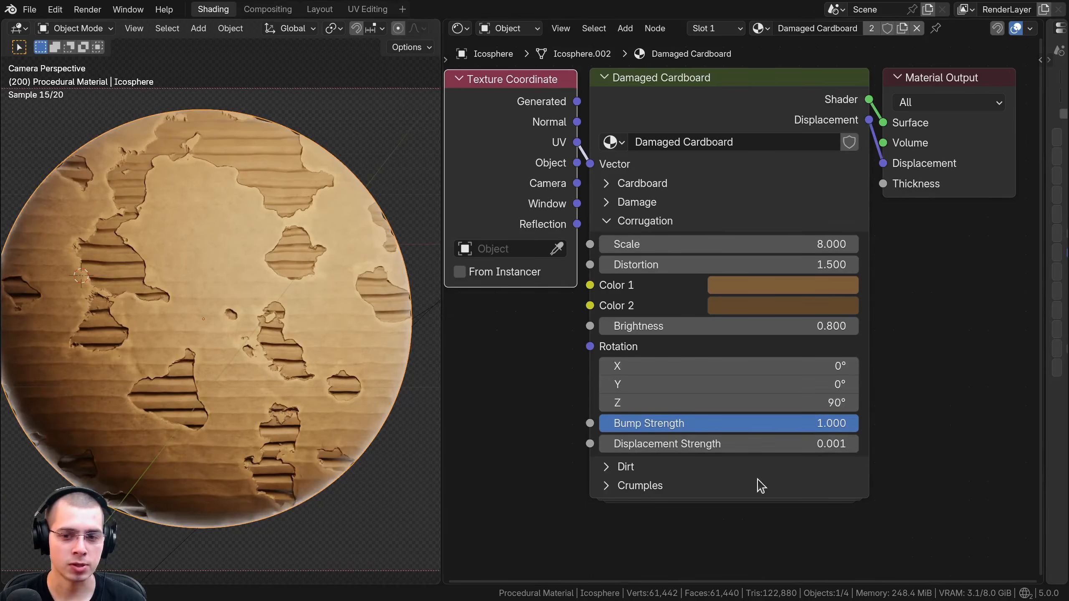
pyautogui.click(729, 405)
pyautogui.write('0')
pyautogui.press('Return')
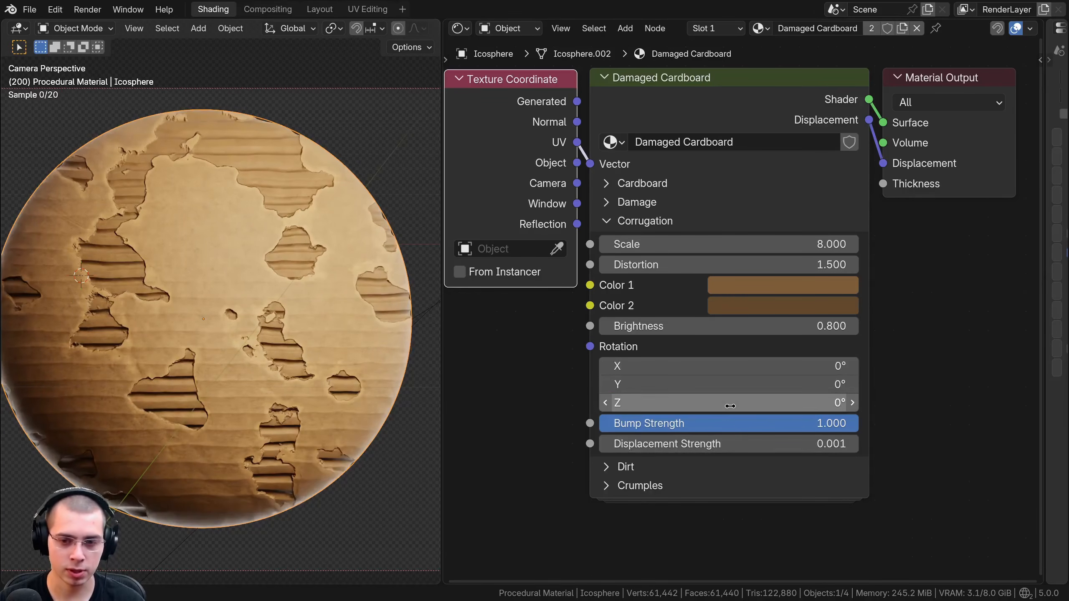
pyautogui.moveTo(731, 423); pyautogui.dragTo(602, 423)
pyautogui.moveTo(716, 423); pyautogui.dragTo(856, 423)
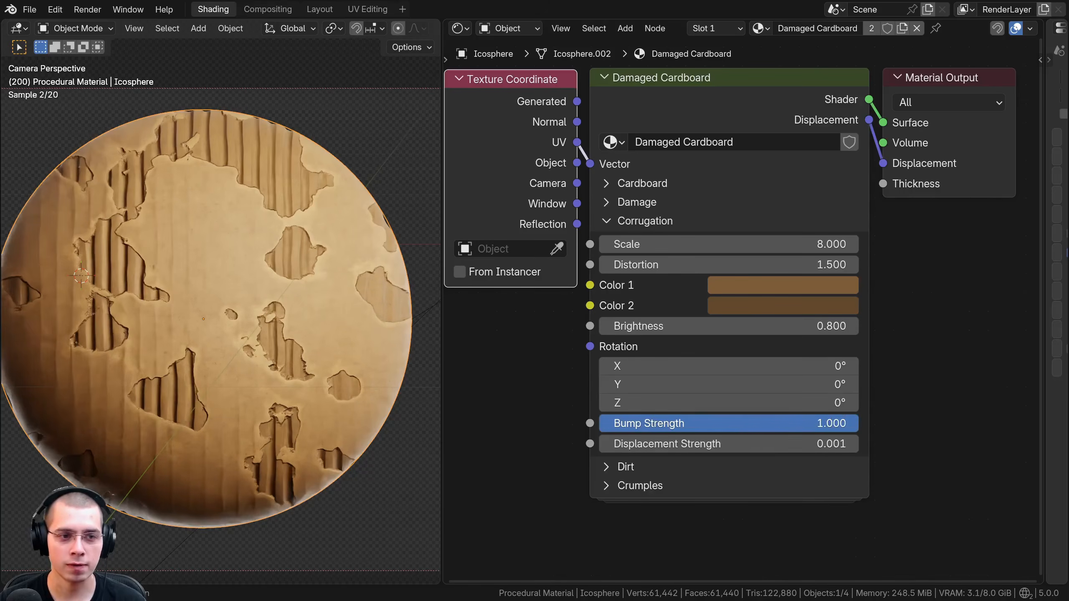
# Step: Try a corrugation Displacement Strength of 0.021, inspect the sphere from different angles, and reset the value to its default
pyautogui.keyDown('shift'); pyautogui.moveTo(233, 178); pyautogui.dragTo(209, 291, button='middle'); pyautogui.keyUp('shift')
pyautogui.scroll(-5, 209, 291)
pyautogui.scroll(3, 206, 269)
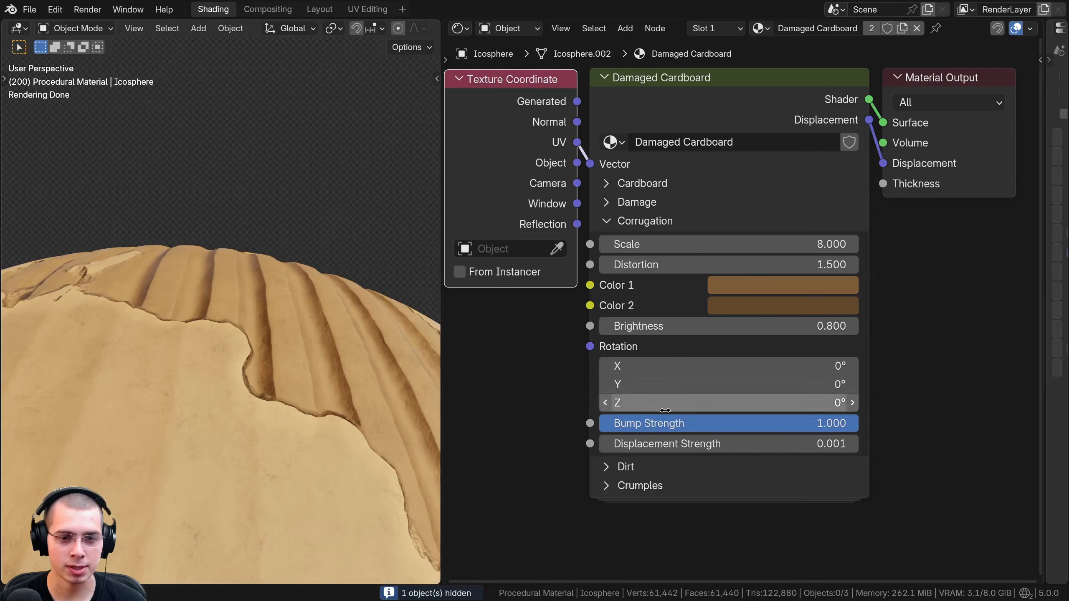
pyautogui.moveTo(715, 444); pyautogui.dragTo(741, 444)
pyautogui.hotkey('ctrl', 'z')
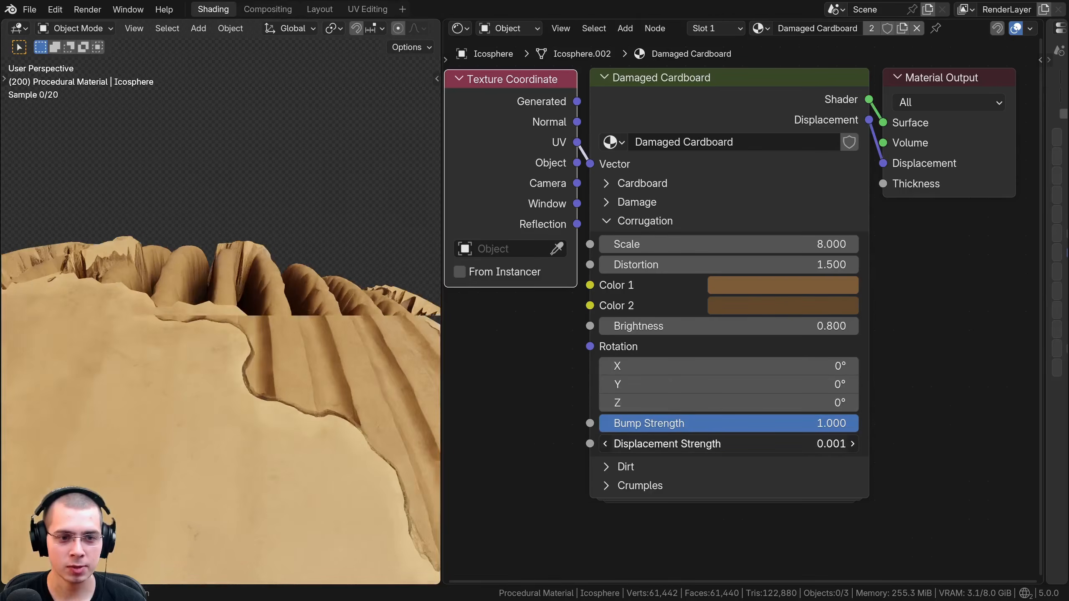
pyautogui.hotkey('ctrl', 'shift', 'z')
pyautogui.moveTo(252, 319); pyautogui.dragTo(202, 252, button='middle')
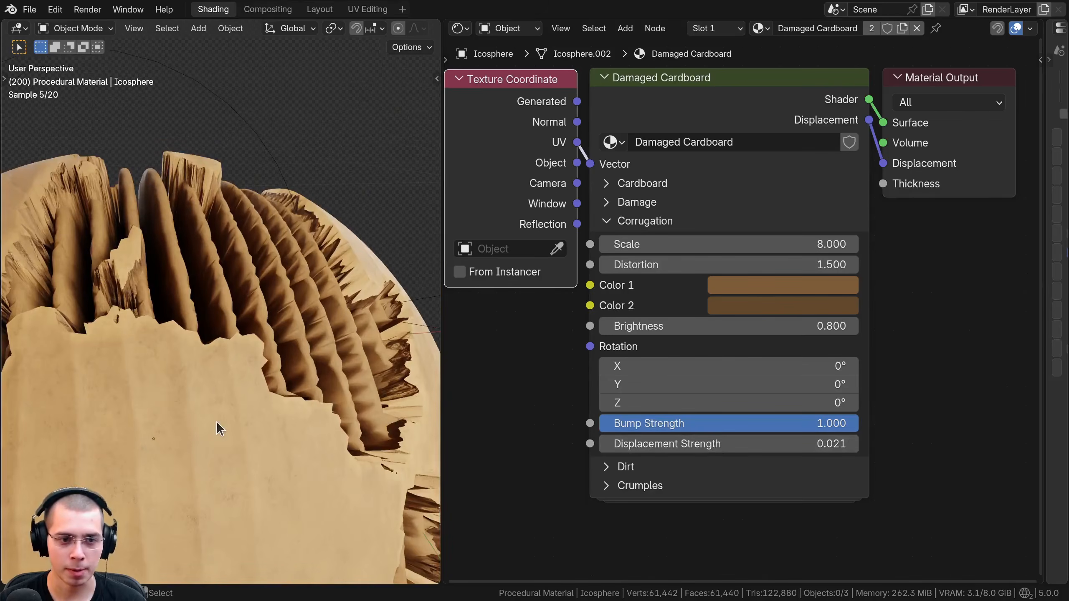
pyautogui.scroll(-4, 216, 421)
pyautogui.moveTo(224, 343); pyautogui.dragTo(126, 290, button='middle')
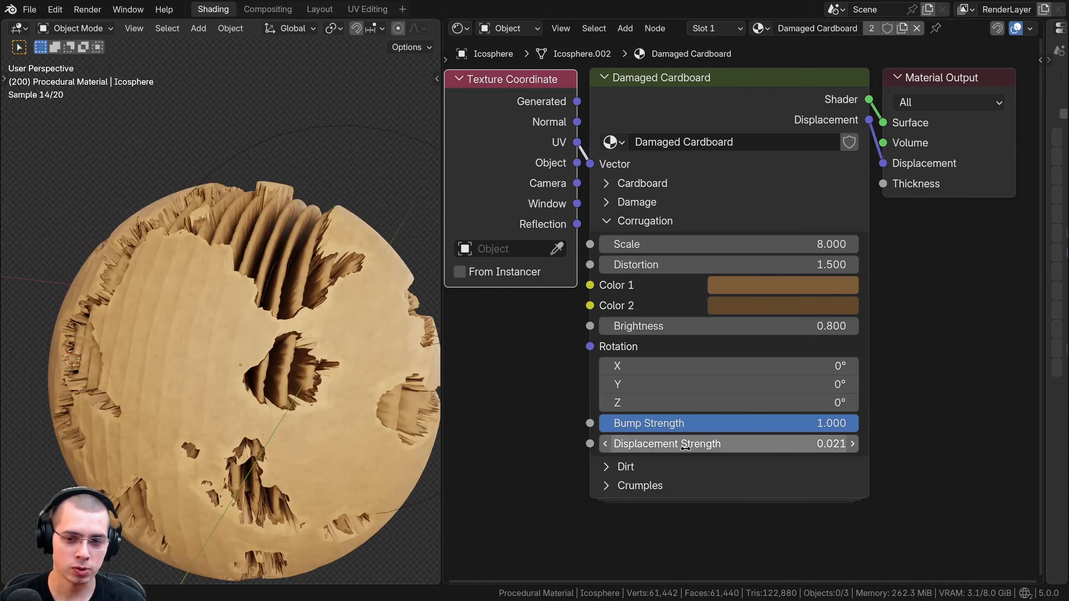
pyautogui.press('BackSpace')
# Step: Try another slight corrugation Displacement Strength change on a close-up and return to the camera view
pyautogui.keyDown('shift'); pyautogui.moveTo(336, 282); pyautogui.dragTo(267, 250, button='middle'); pyautogui.keyUp('shift')
pyautogui.scroll(3, 316, 348)
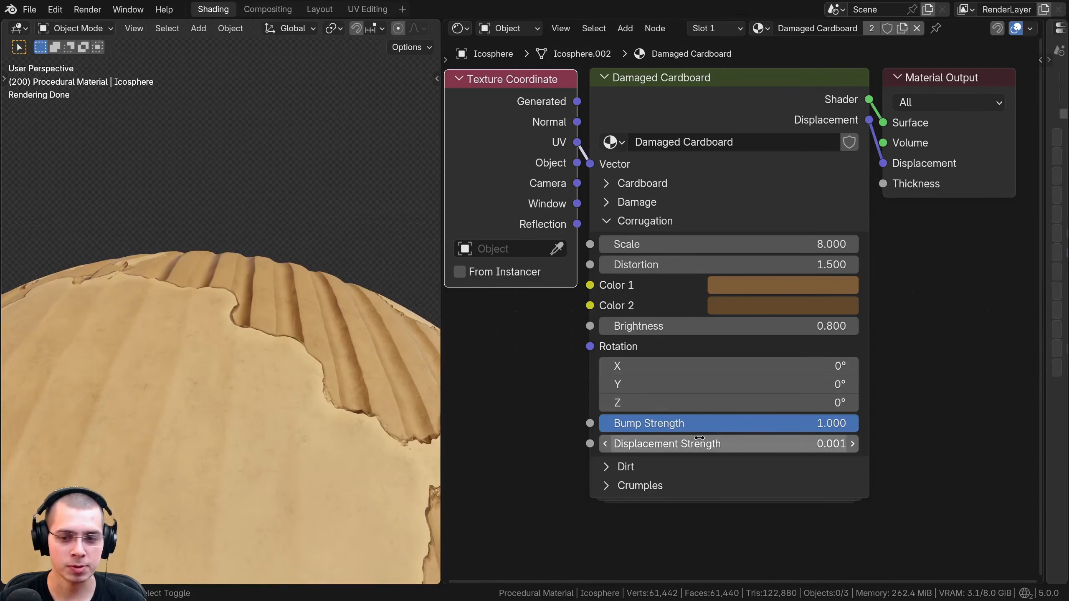
pyautogui.moveTo(673, 444); pyautogui.dragTo(667, 444)
pyautogui.scroll(-4, 207, 343)
pyautogui.press('KP_0')
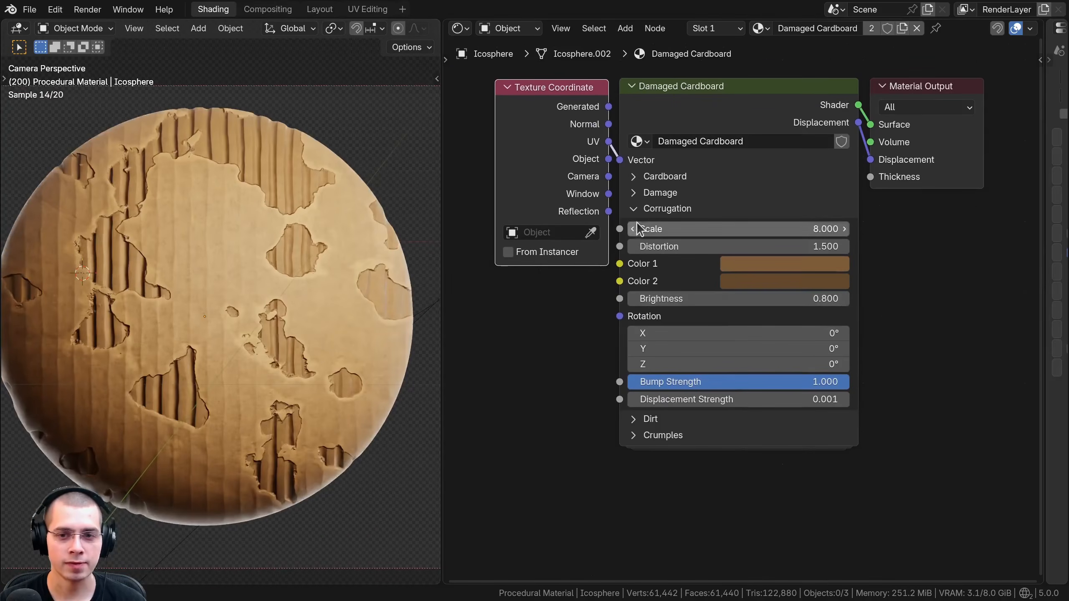
# Step: Collapse the Corrugation settings and expand the Dirt settings of the Damaged Cardboard node
pyautogui.click(638, 209)
pyautogui.click(637, 226)
pyautogui.scroll(3, 644, 236)
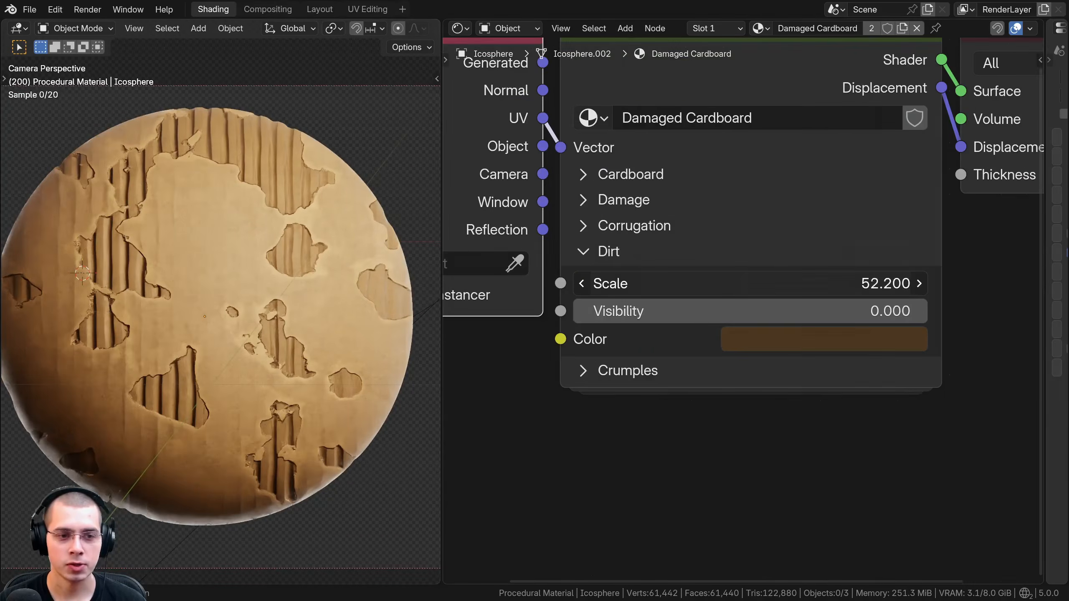
# Step: Try different dirt Scale values on a close-up of the cardboard surface and reset the Scale to its default
pyautogui.press('BackSpace')
pyautogui.scroll(8, 172, 311)
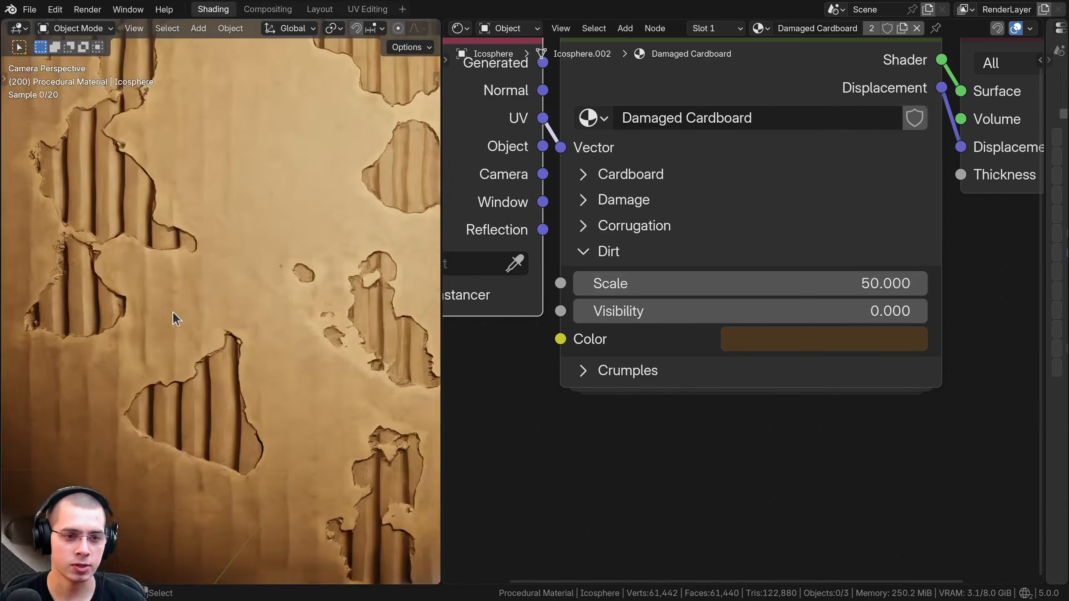
pyautogui.keyDown('shift'); pyautogui.moveTo(200, 222); pyautogui.dragTo(261, 219, button='middle'); pyautogui.keyUp('shift')
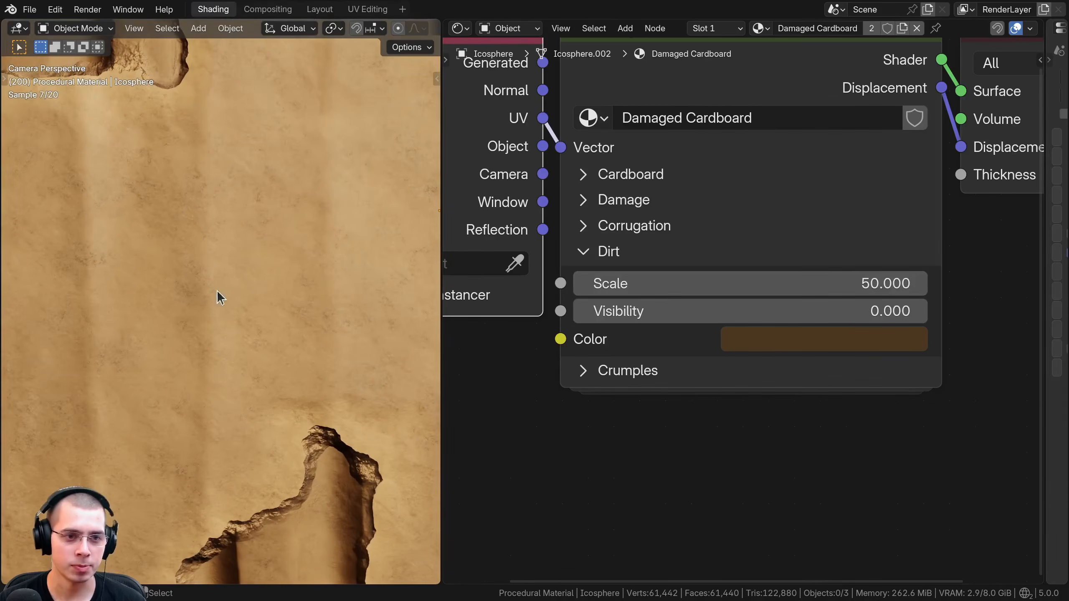
pyautogui.moveTo(761, 283); pyautogui.dragTo(795, 311)
pyautogui.press('BackSpace')
# Step: Try a dirt Visibility of 8.800 on the sphere and a darker dirt Color
pyautogui.scroll(-12, 295, 295)
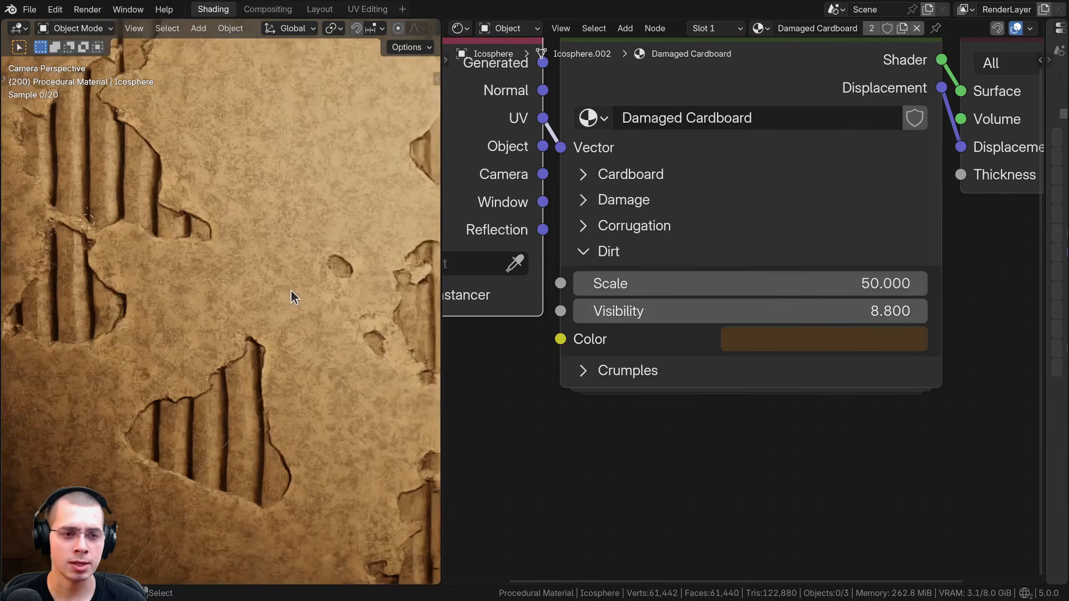
pyautogui.scroll(2, 276, 173)
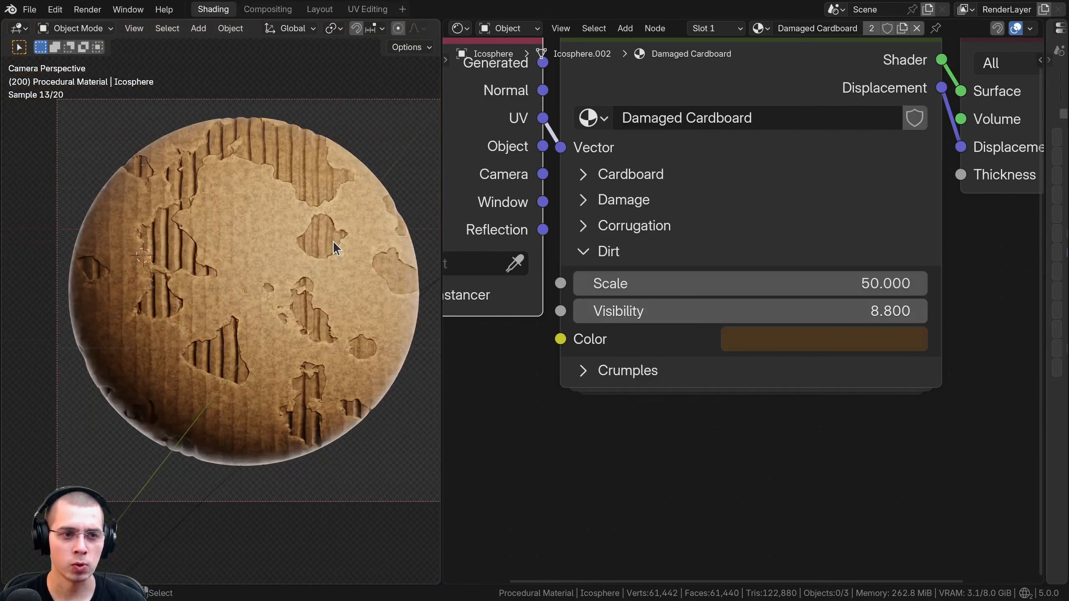
pyautogui.moveTo(753, 311)
pyautogui.mouseDown()
pyautogui.moveTo(787, 311)
pyautogui.moveTo(751, 311)
pyautogui.mouseUp()
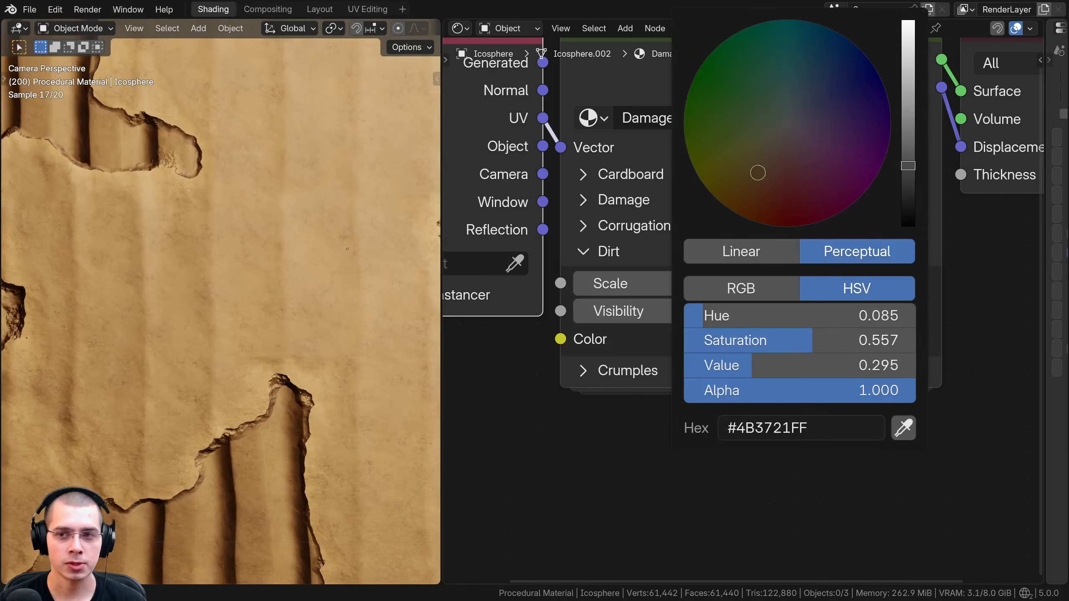
pyautogui.moveTo(907, 120); pyautogui.dragTo(909, 225)
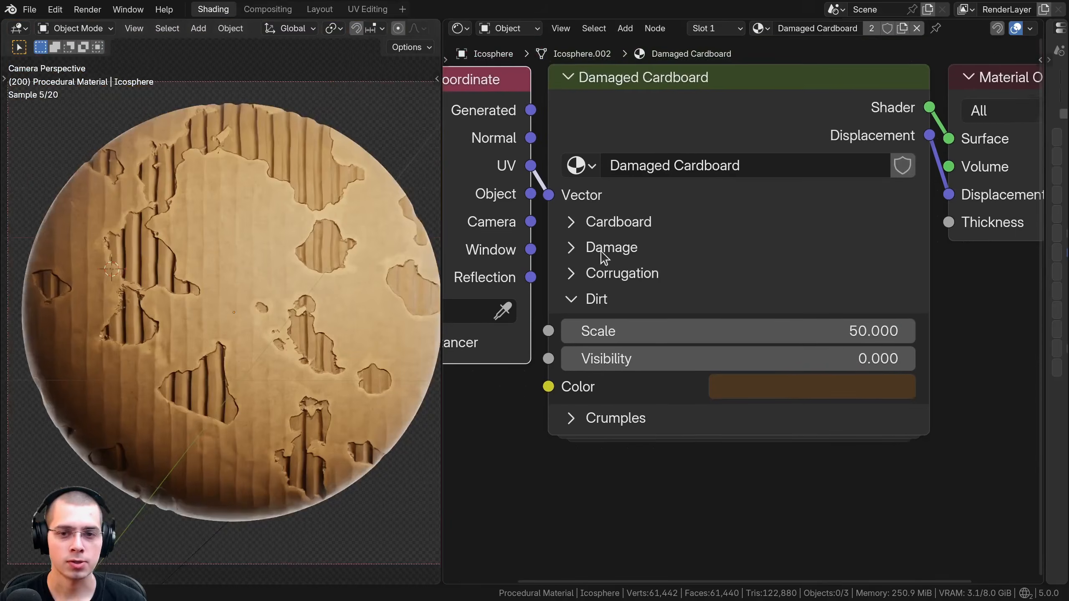
# Step: Collapse the Dirt settings and expand the Crumples settings of the Damaged Cardboard node
pyautogui.scroll(-1, 605, 257)
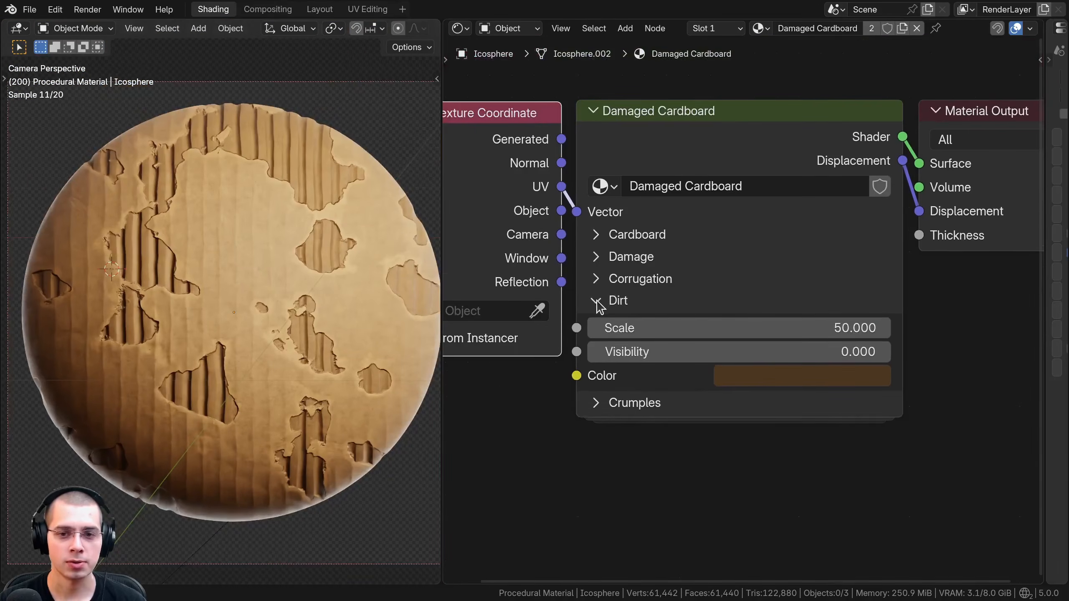
pyautogui.click(596, 301)
pyautogui.keyDown('shift'); pyautogui.scroll(-2, 598, 278); pyautogui.keyUp('shift')
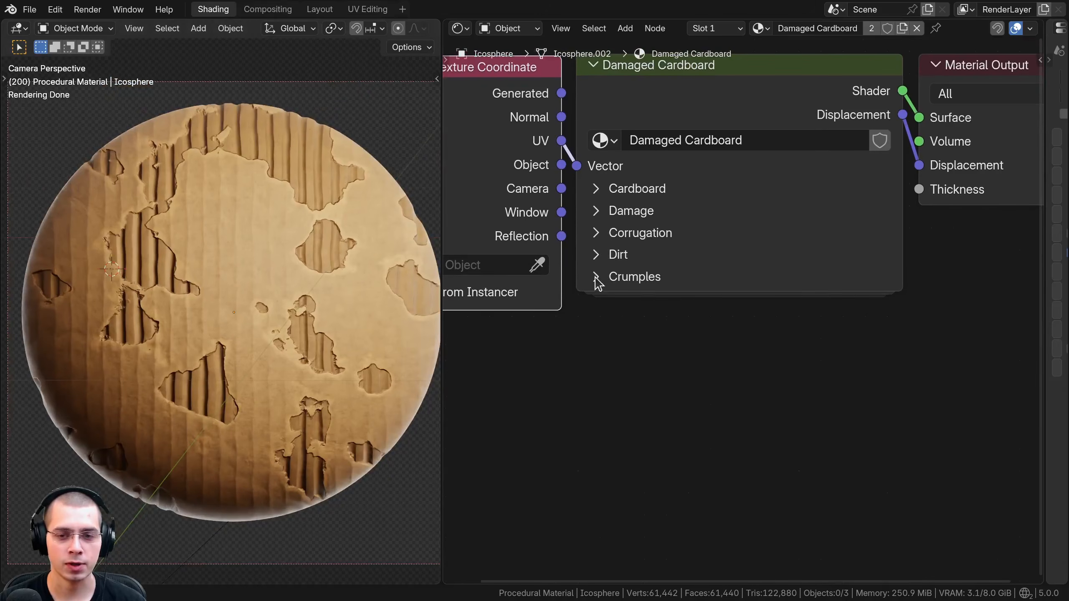
pyautogui.click(596, 278)
# Step: Examine the crumples across the sphere and set the crumples Bump Strength to 5
pyautogui.keyDown('shift'); pyautogui.moveTo(228, 324); pyautogui.dragTo(230, 306, button='middle'); pyautogui.keyUp('shift')
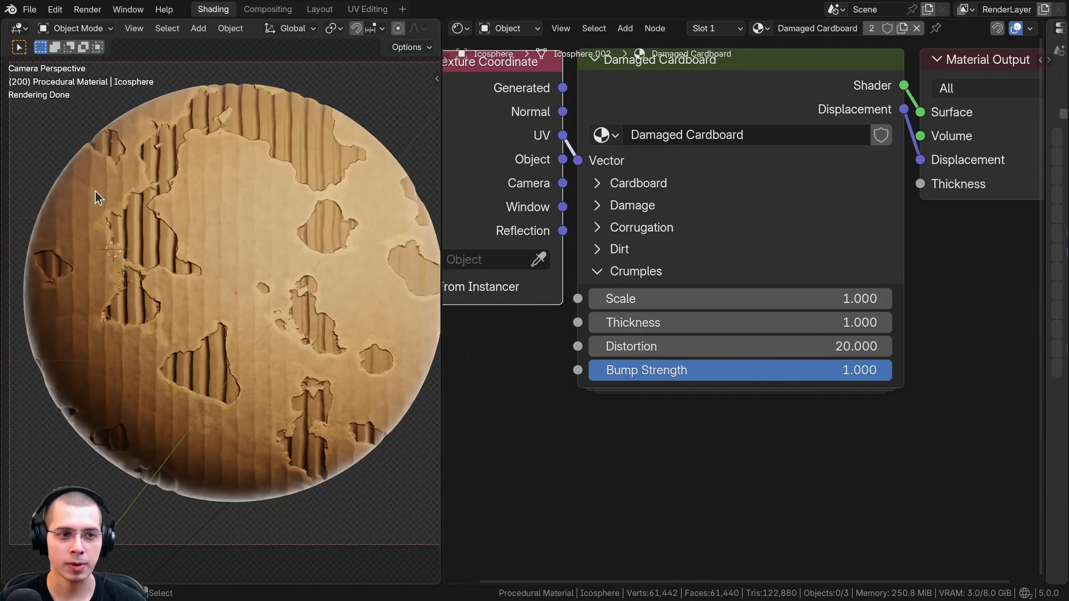
pyautogui.scroll(-2, 194, 174)
pyautogui.keyDown('shift'); pyautogui.moveTo(210, 149); pyautogui.dragTo(205, 155, button='middle'); pyautogui.keyUp('shift')
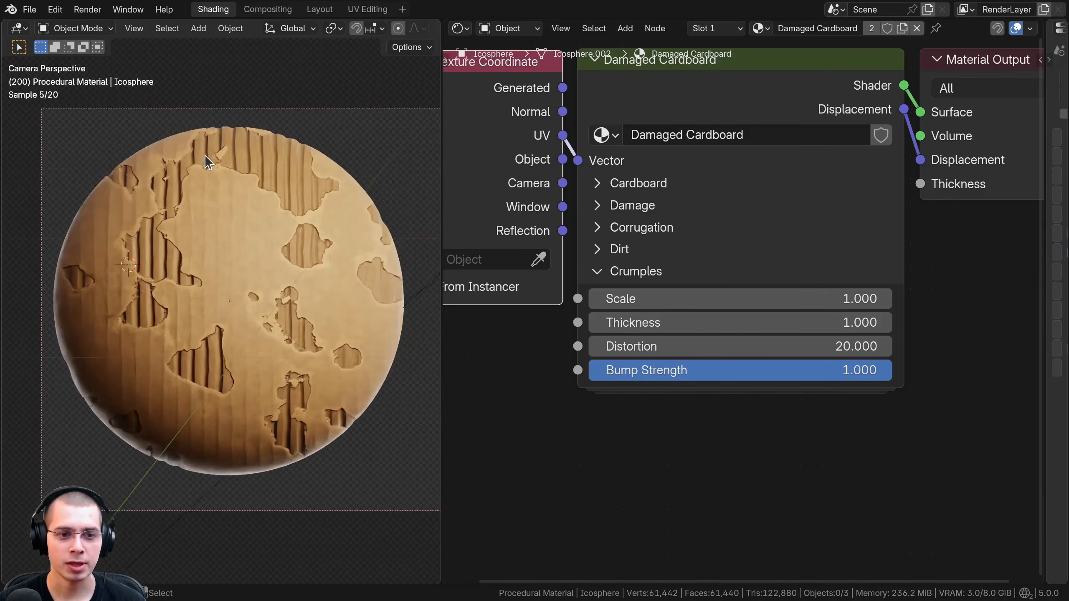
pyautogui.scroll(3, 211, 145)
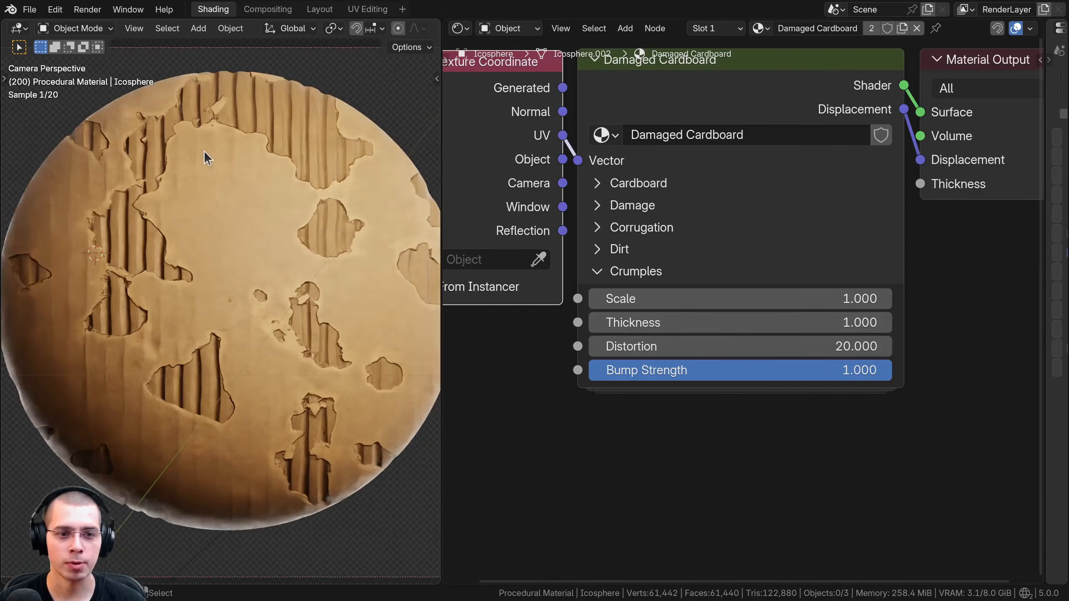
pyautogui.scroll(-2, 204, 151)
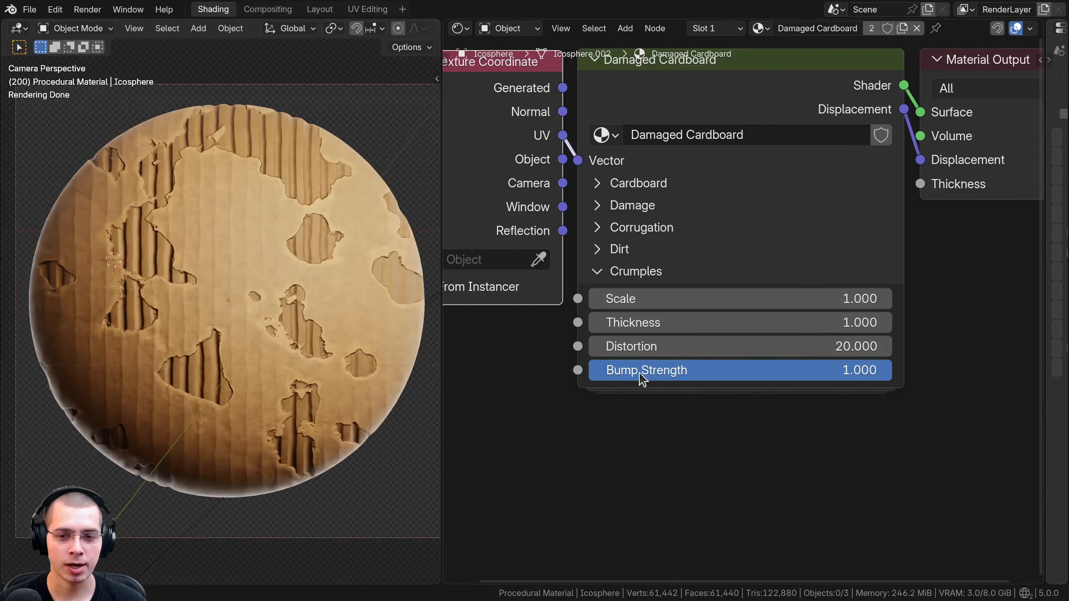
pyautogui.click(607, 362)
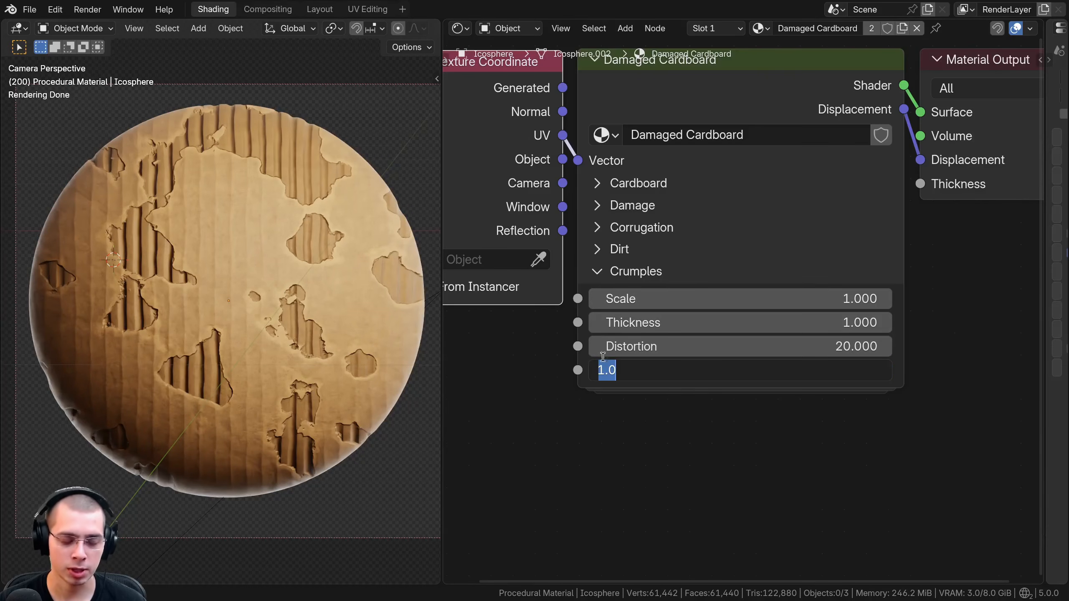
pyautogui.press('Return')
pyautogui.click(653, 371)
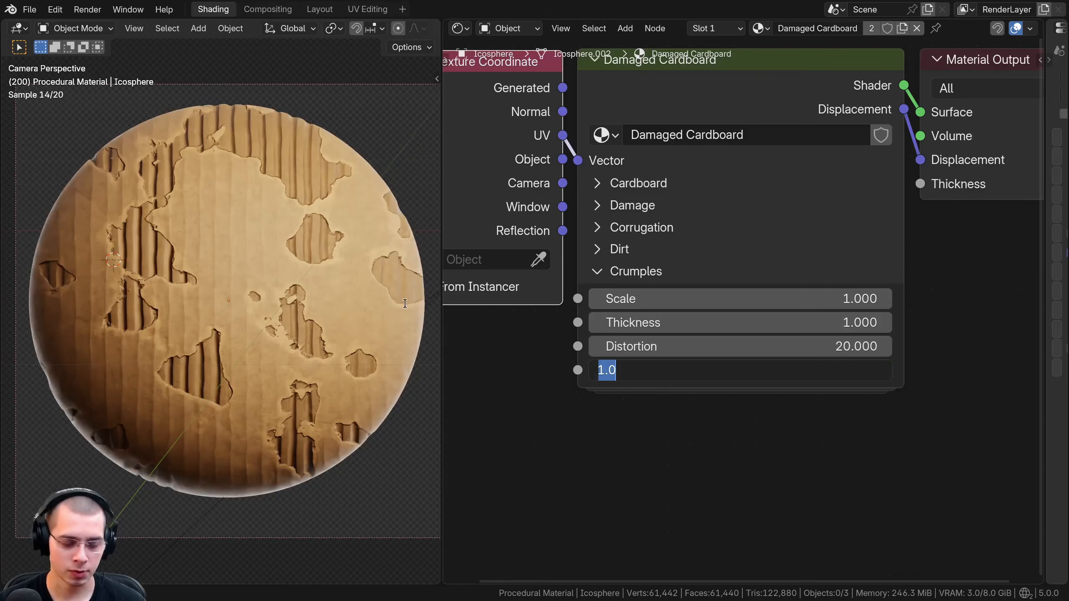
pyautogui.write('5')
pyautogui.press('Return')
# Step: Try different crumples Scale values, including 1.120, and a different crumples Thickness
pyautogui.scroll(3, 222, 234)
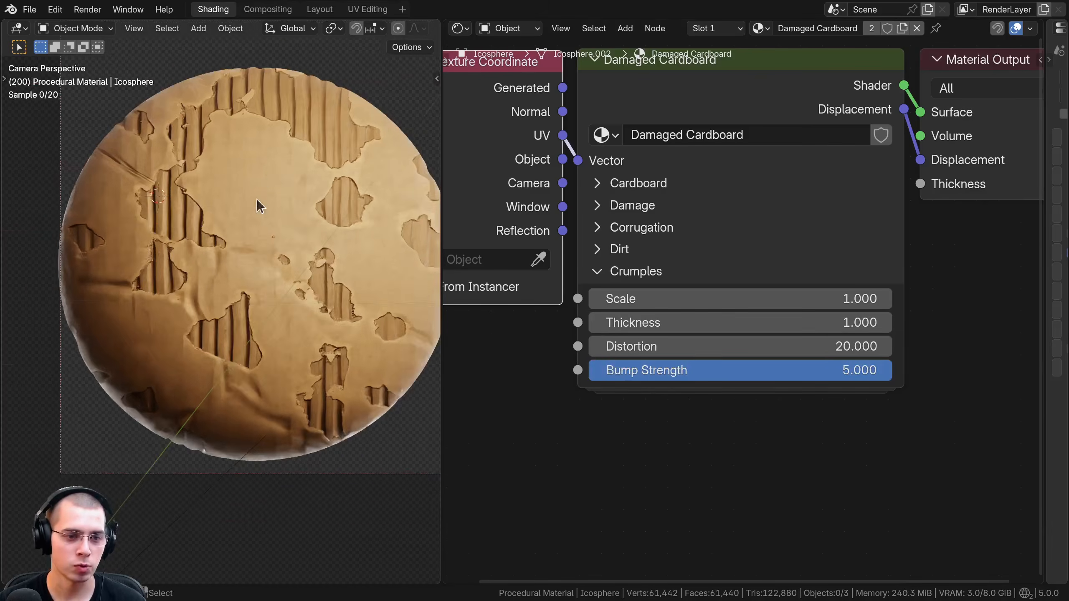
pyautogui.scroll(2, 269, 358)
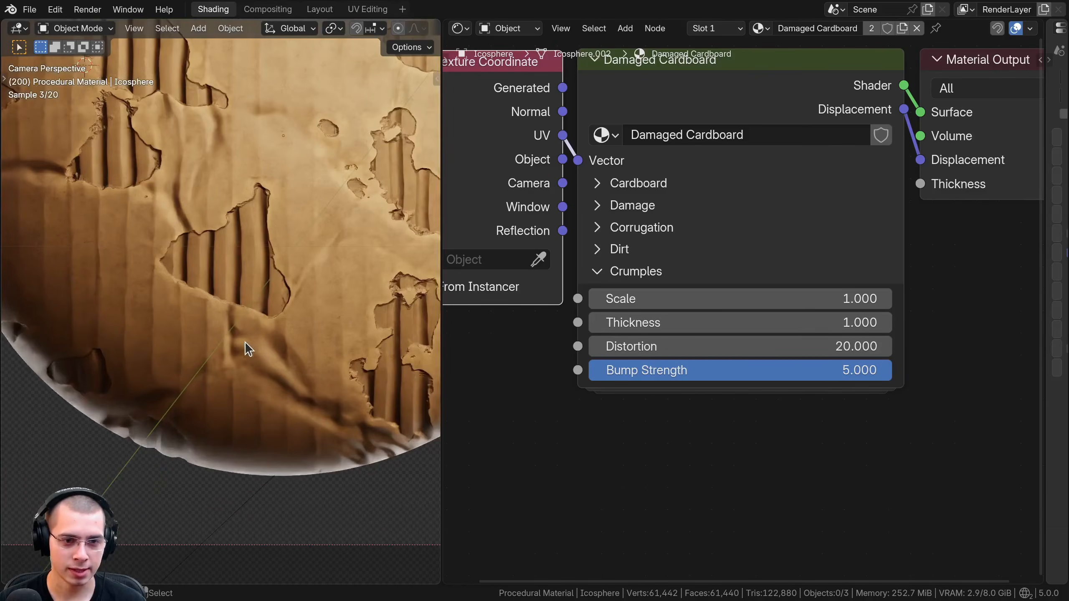
pyautogui.moveTo(741, 299); pyautogui.dragTo(835, 322)
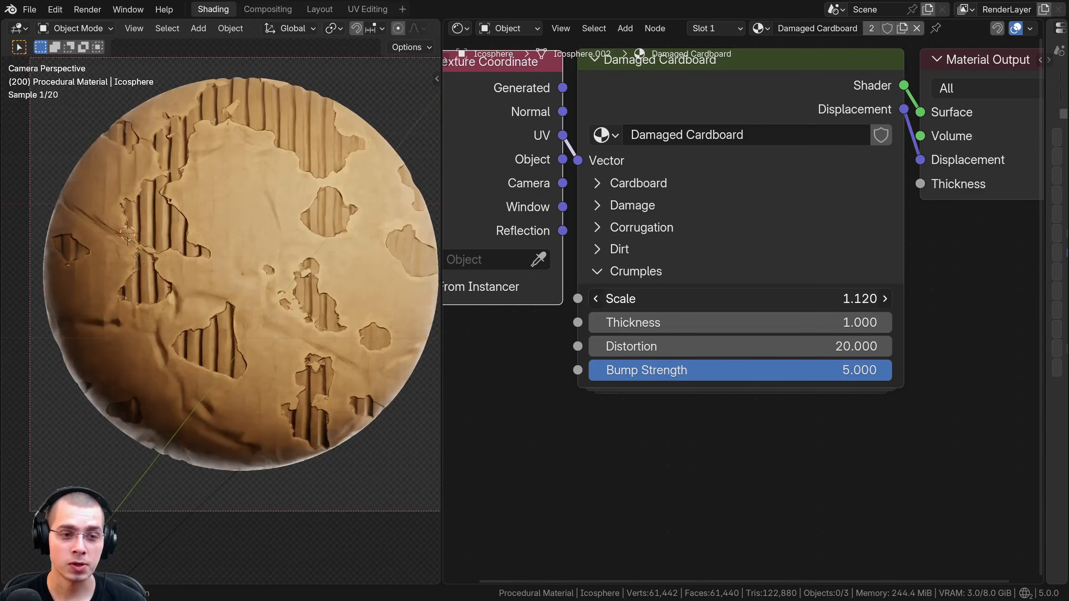
pyautogui.rightClick(713, 322)
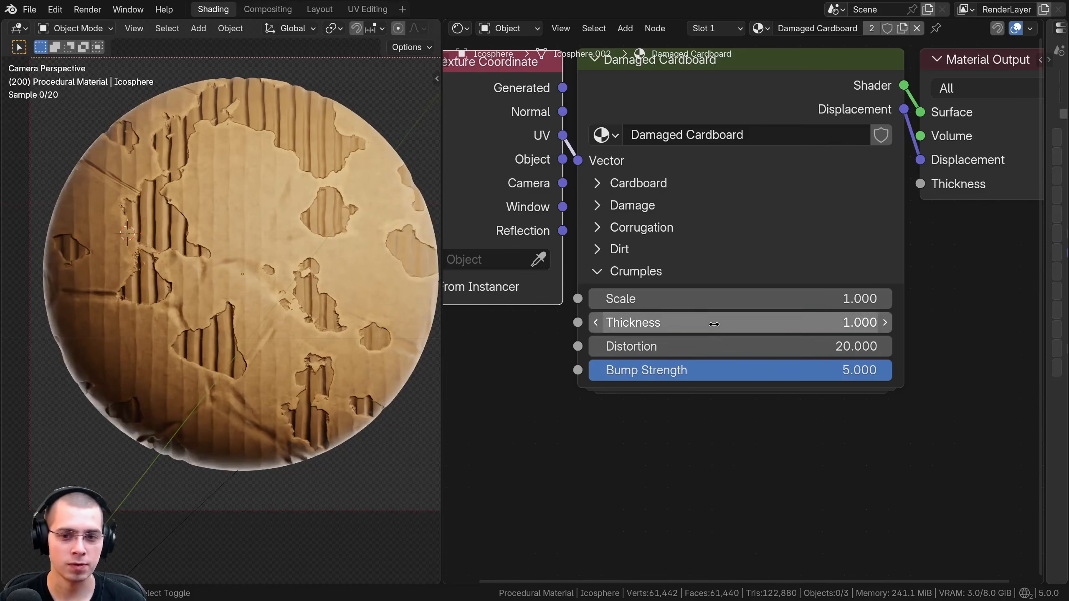
# Step: Try different crumples Distortion values, including 17.600, and examine the creases near the sphere's lower edge
pyautogui.moveTo(713, 346); pyautogui.dragTo(800, 346)
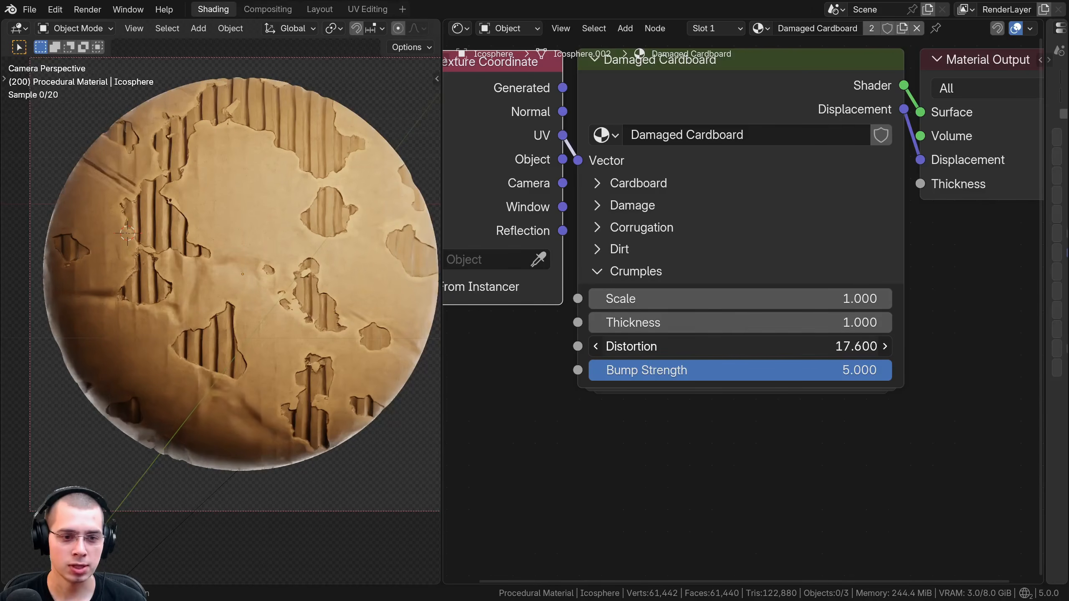
pyautogui.rightClick(713, 346)
pyautogui.keyDown('shift'); pyautogui.moveTo(254, 362); pyautogui.dragTo(242, 246, button='middle'); pyautogui.keyUp('shift')
pyautogui.scroll(5, 190, 236)
pyautogui.scroll(1, 188, 237)
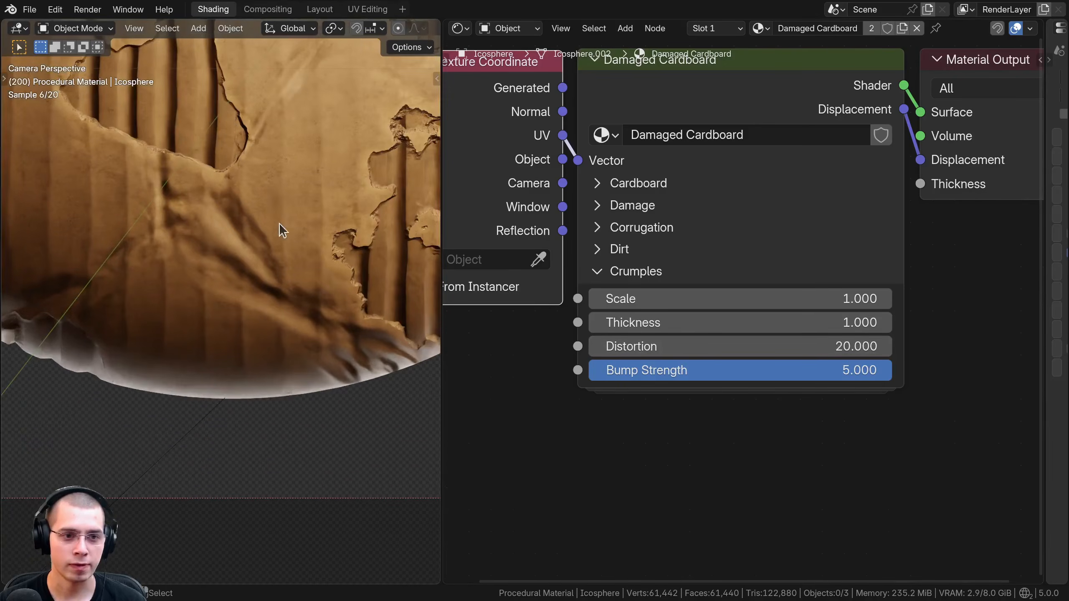
pyautogui.moveTo(690, 346)
pyautogui.mouseDown()
pyautogui.moveTo(1003, 346)
pyautogui.moveTo(691, 347)
pyautogui.mouseUp()
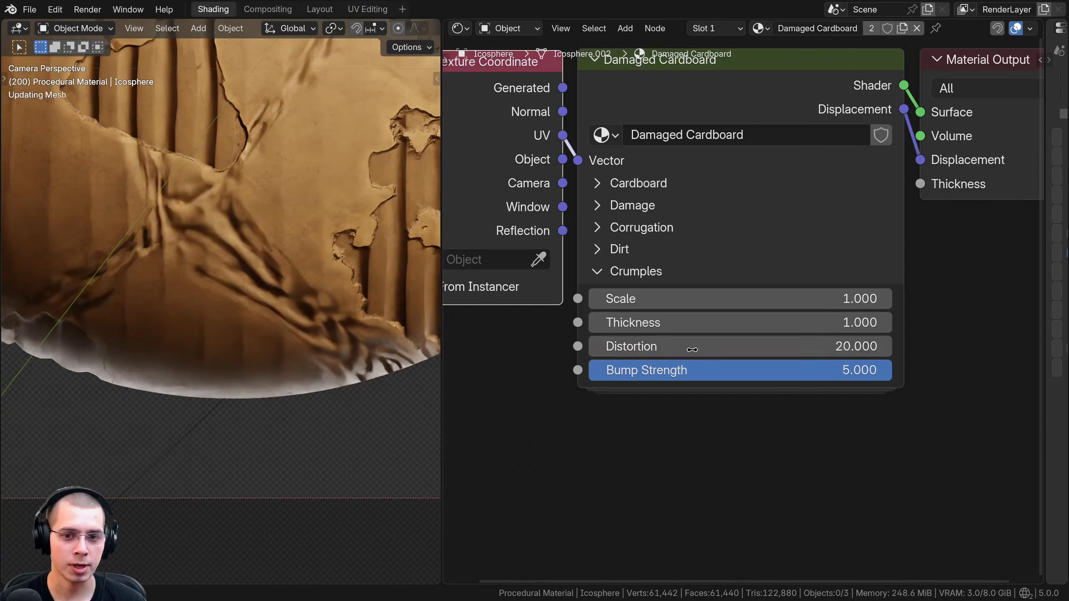
pyautogui.scroll(-4, 124, 227)
# Step: Lower the crumples Bump Strength of the Damaged Cardboard node
pyautogui.moveTo(737, 373); pyautogui.dragTo(697, 372)
pyautogui.click(697, 370)
pyautogui.write('1.730382')
pyautogui.press('Return')
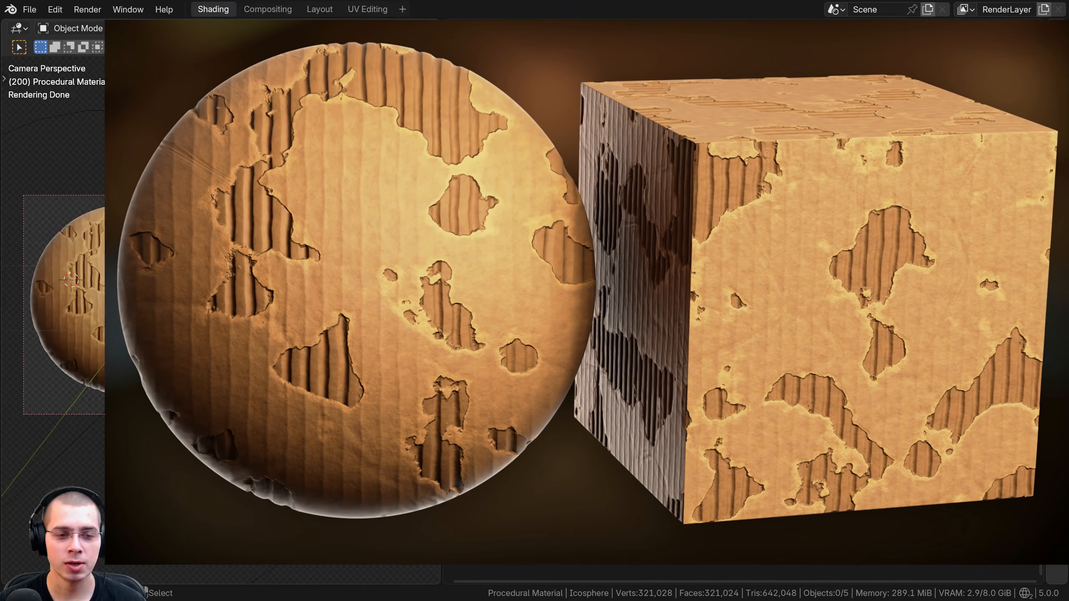
# Step: Add an ico sphere with 6 subdivisions at the world origin and shade it smooth
pyautogui.scroll(1, 221, 302)
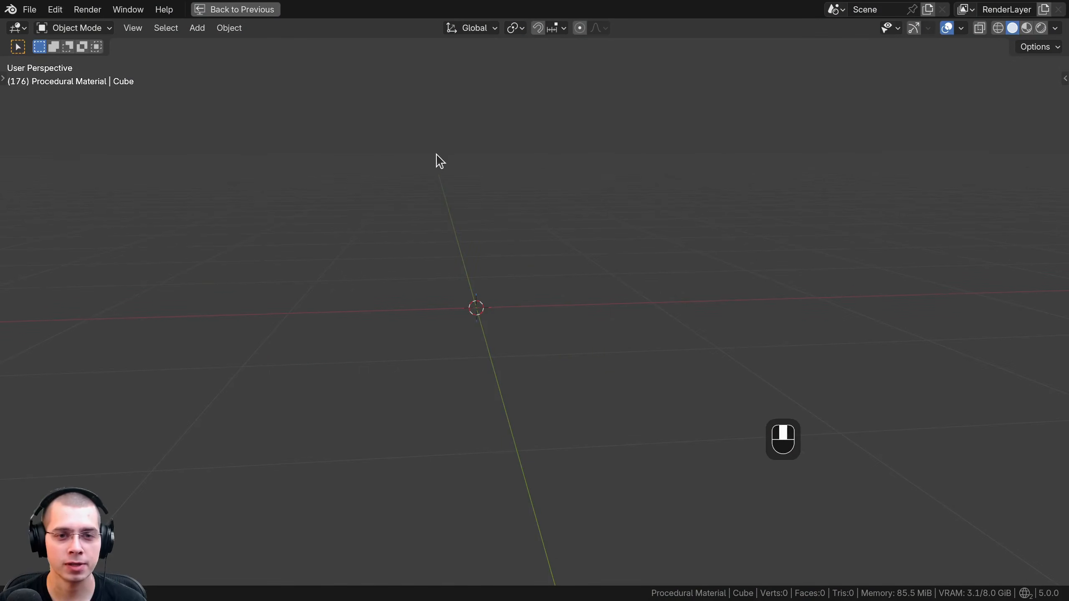
pyautogui.hotkey('shift', 'a')
pyautogui.moveTo(439, 168)
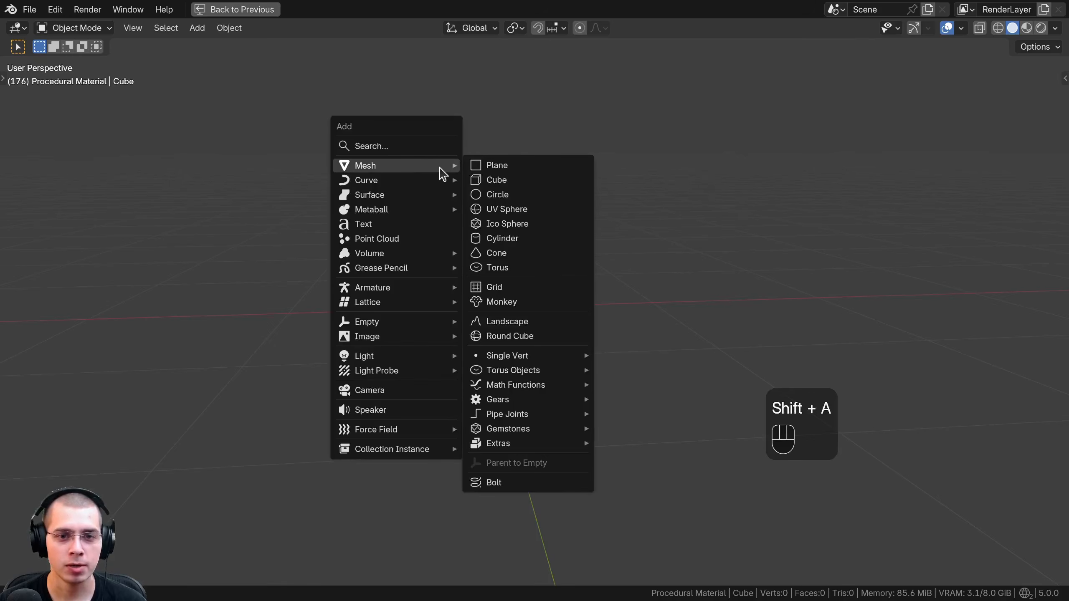
pyautogui.click(507, 224)
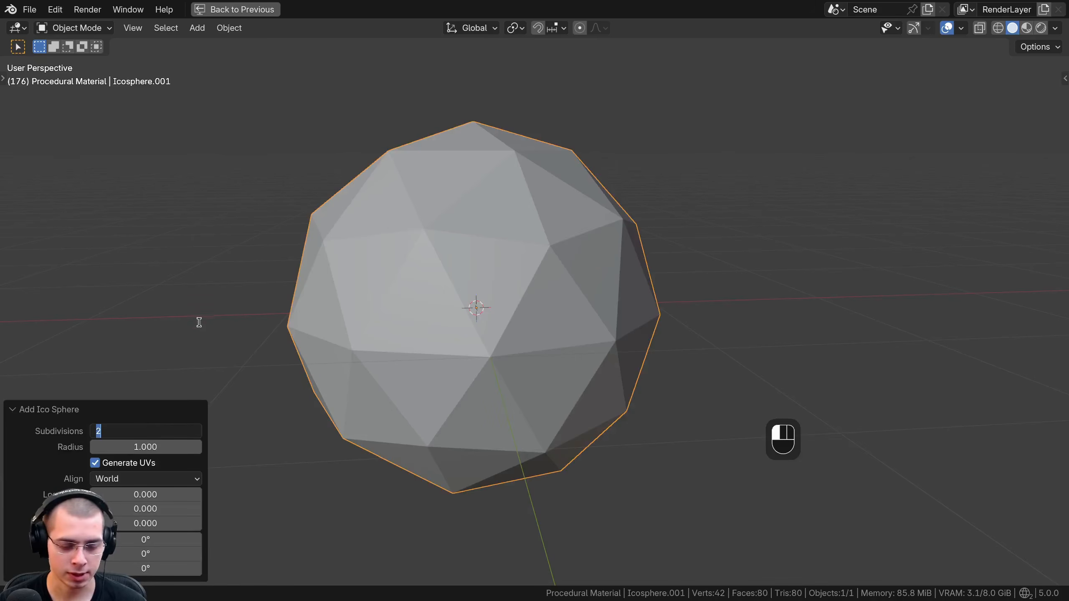
pyautogui.write('6')
pyautogui.press('Return')
pyautogui.click(41, 408)
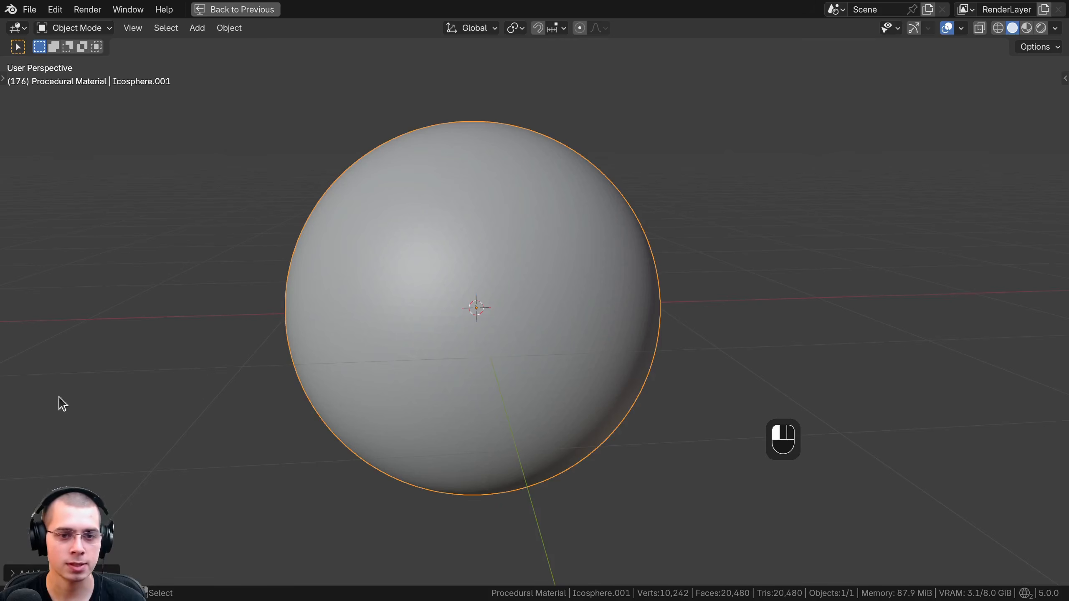
pyautogui.press('w')
pyautogui.click(387, 178)
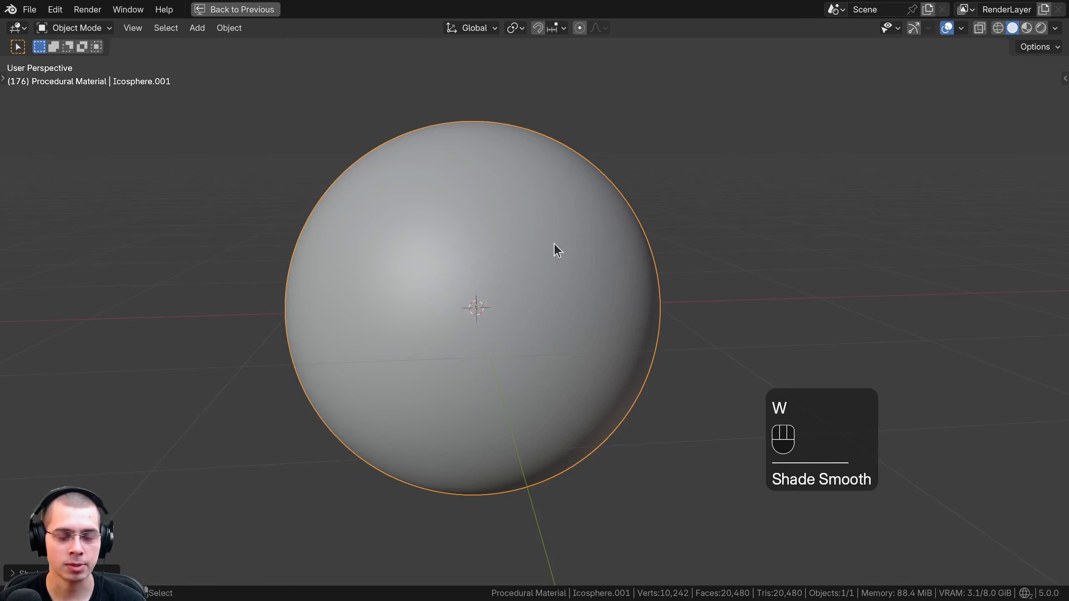
# Step: Scale the ico sphere by 0.2, apply its scale and frame it in the view
pyautogui.moveTo(556, 246); pyautogui.dragTo(483, 103, button='middle')
pyautogui.moveTo(543, 312); pyautogui.dragTo(763, 174, button='middle')
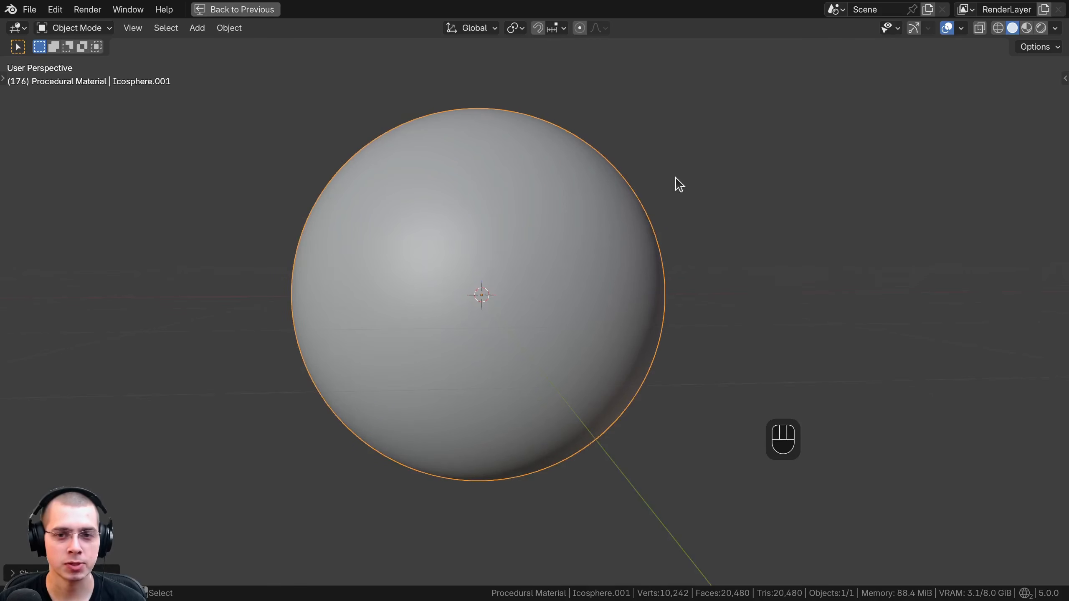
pyautogui.moveTo(678, 184); pyautogui.dragTo(691, 186, button='middle')
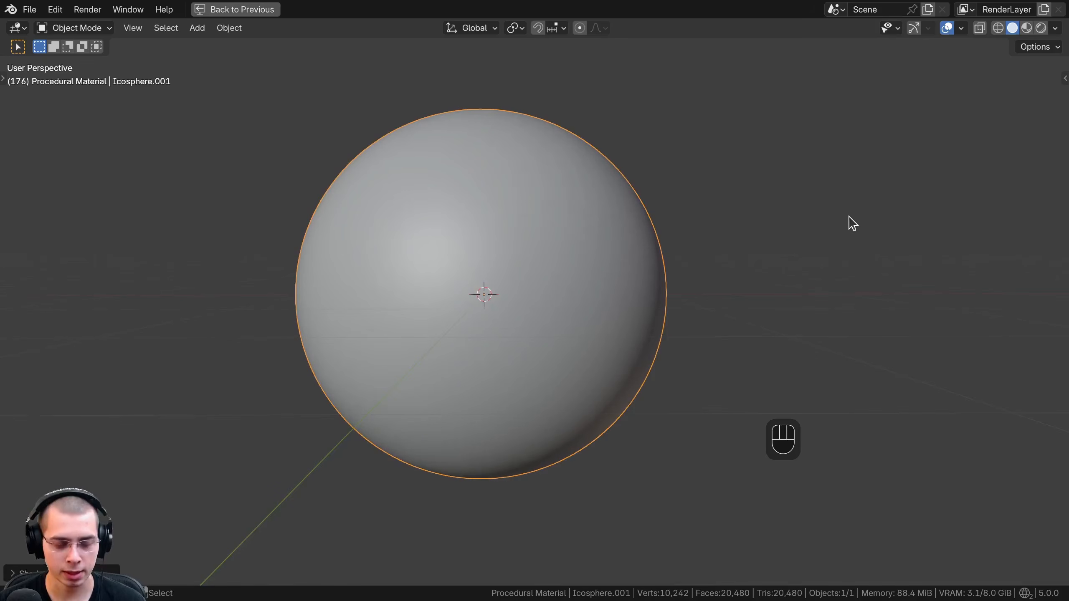
pyautogui.write('s')
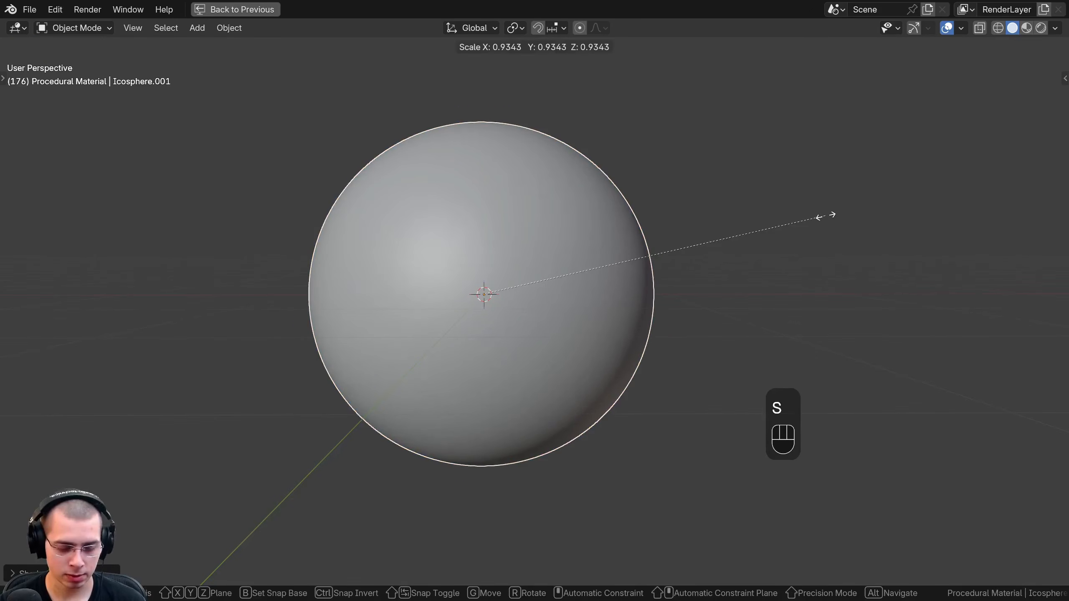
pyautogui.write('.2')
pyautogui.press('Return')
pyautogui.hotkey('ctrl', 'a')
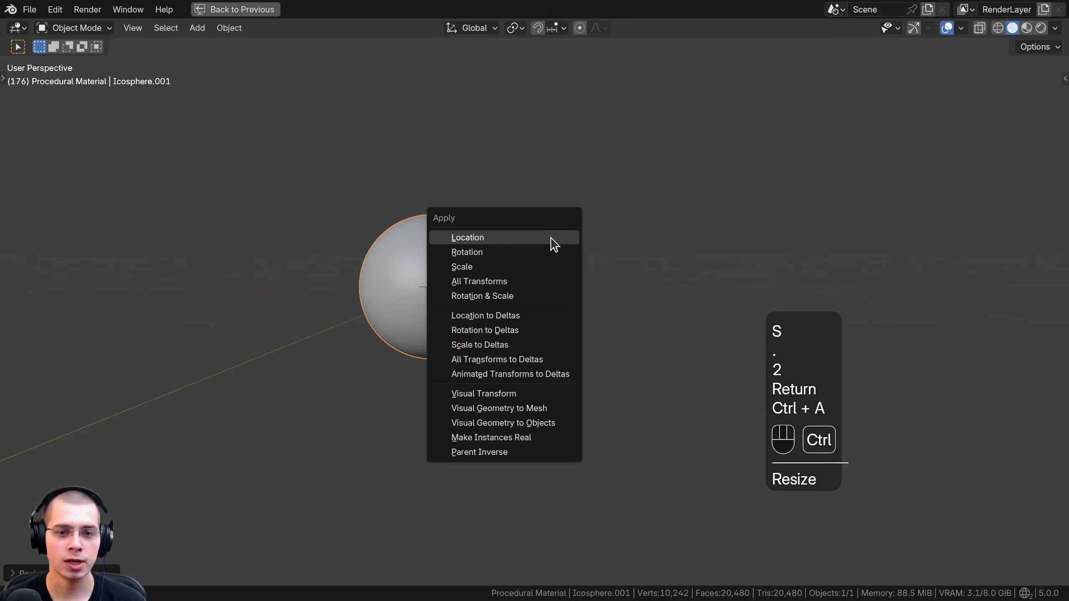
pyautogui.click(517, 267)
pyautogui.press('KP_Decimal')
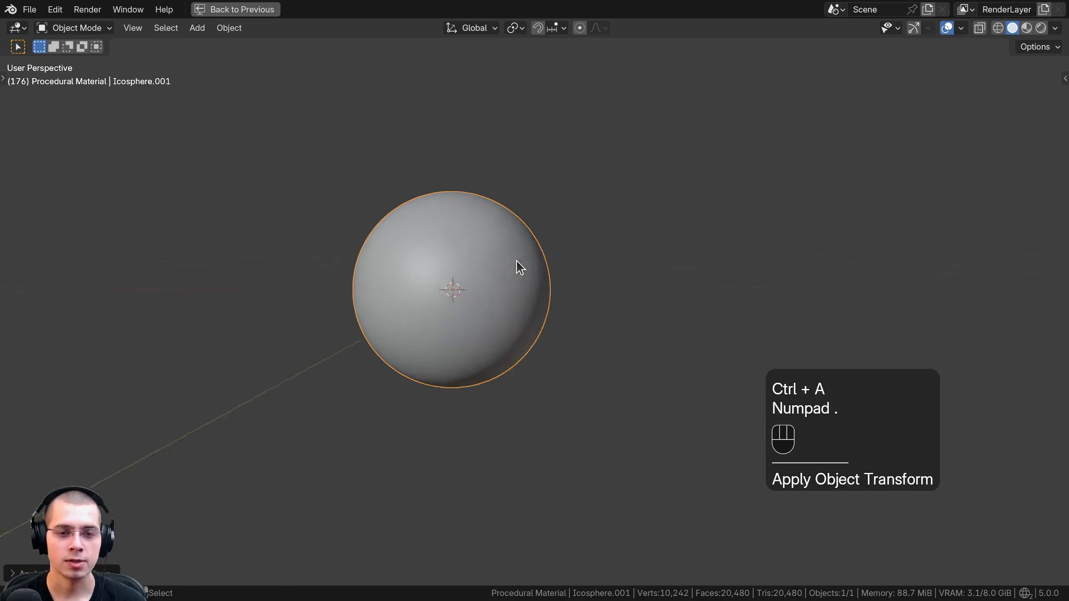
# Step: Add a cube, scale it down to roughly the sphere's size and move it beside the sphere
pyautogui.scroll(-3, 516, 261)
pyautogui.moveTo(537, 295); pyautogui.dragTo(496, 141, button='middle')
pyautogui.scroll(-2, 530, 193)
pyautogui.hotkey('shift', 'a')
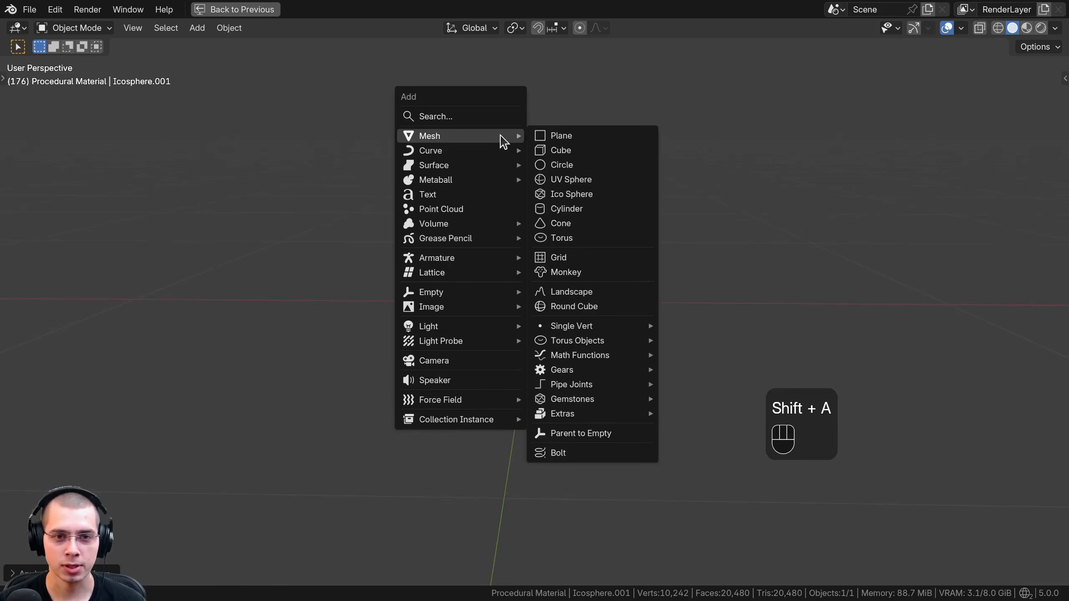
pyautogui.click(559, 150)
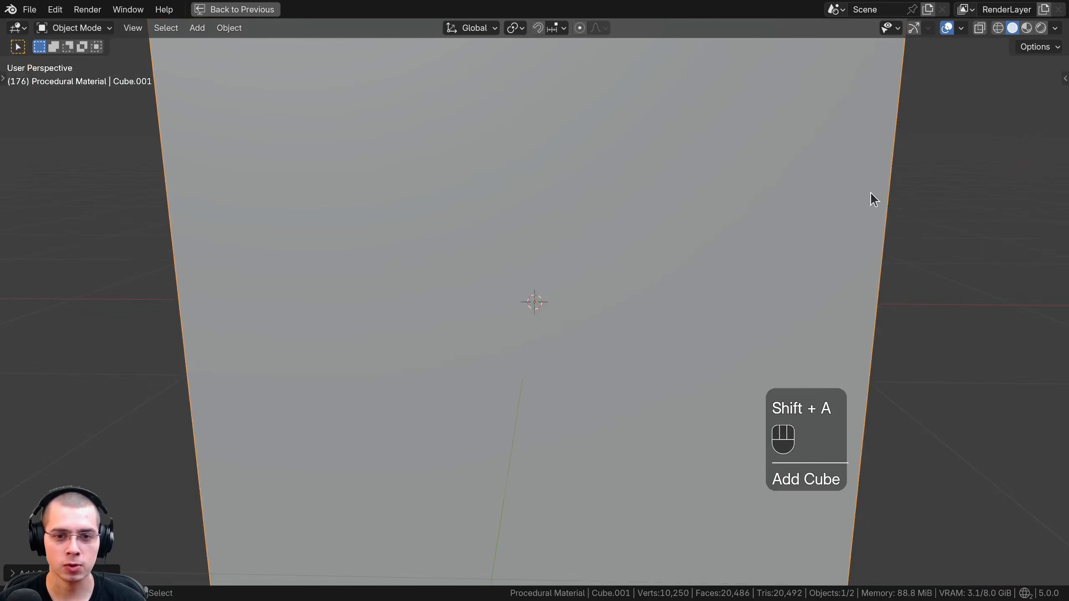
pyautogui.press('s')
pyautogui.click(580, 268)
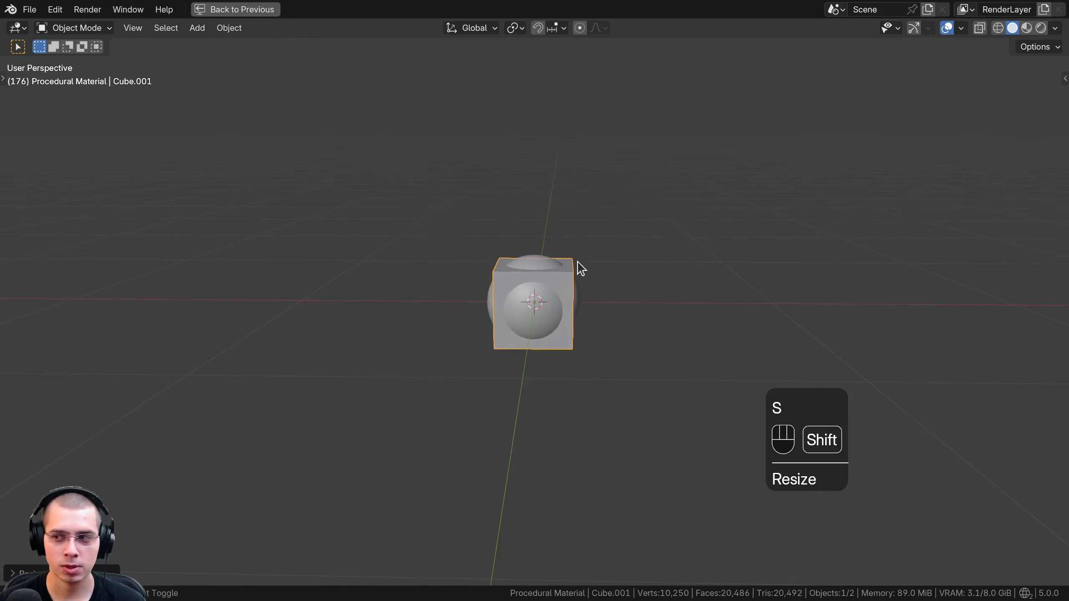
pyautogui.press('g')
pyautogui.click(674, 301)
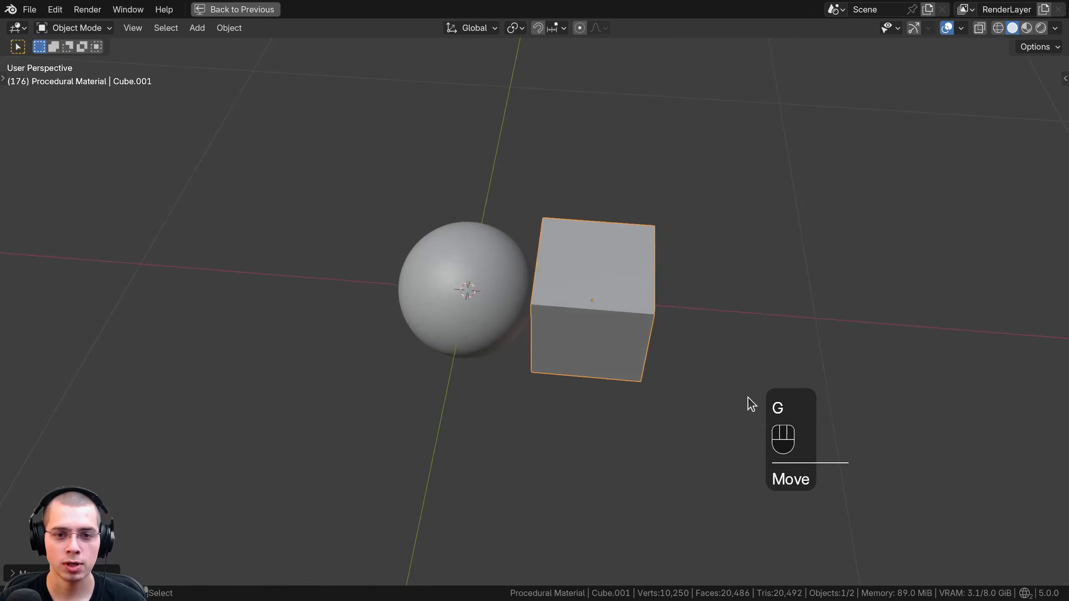
# Step: Rotate the cube about the Z axis and adjust its size next to the sphere
pyautogui.press('g')
pyautogui.press('r')
pyautogui.press('z')
pyautogui.click(706, 270)
pyautogui.press('s')
pyautogui.click(718, 265)
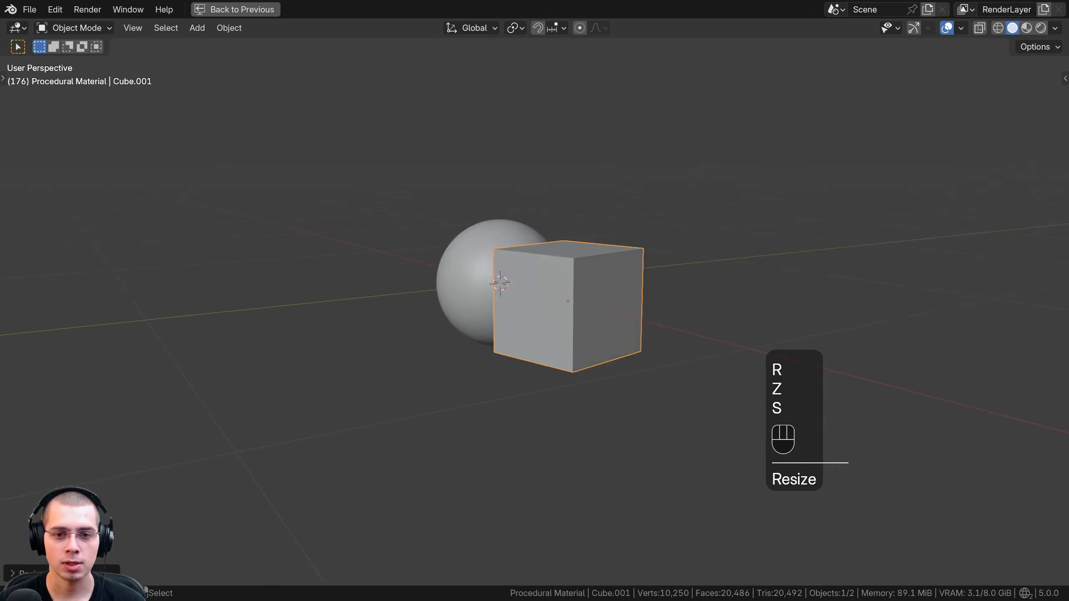
# Step: Tilt the cube with free trackball rotations and fine-tune its position beside the sphere
pyautogui.press('r')
pyautogui.click(593, 245)
pyautogui.moveTo(593, 245); pyautogui.dragTo(671, 223, button='middle')
pyautogui.press('r')
pyautogui.press('r')
pyautogui.click(699, 248)
pyautogui.scroll(2, 701, 181)
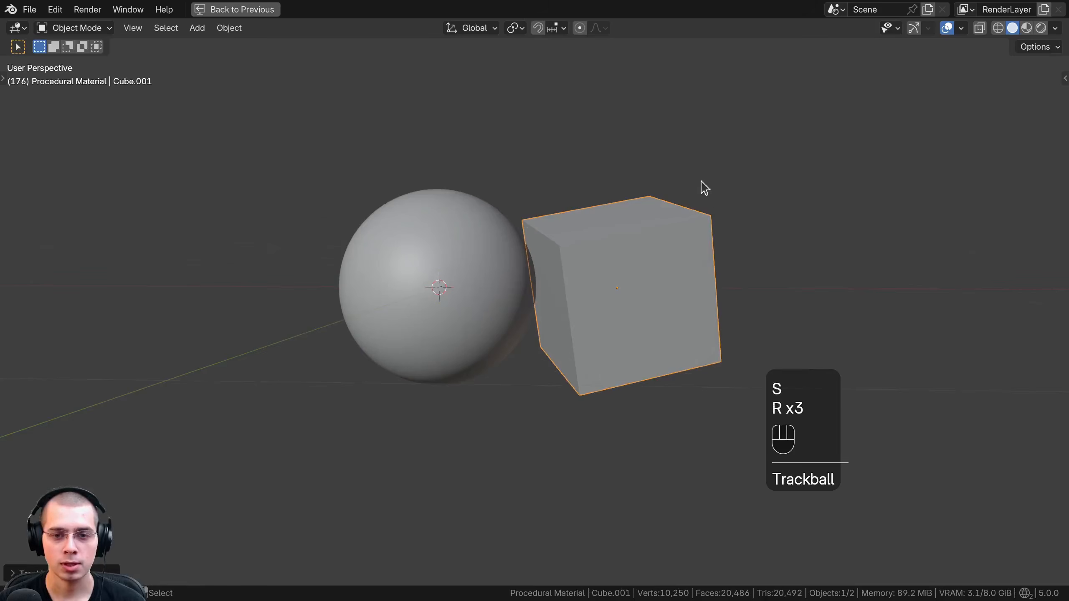
pyautogui.press('r')
pyautogui.press('r')
pyautogui.press('r')
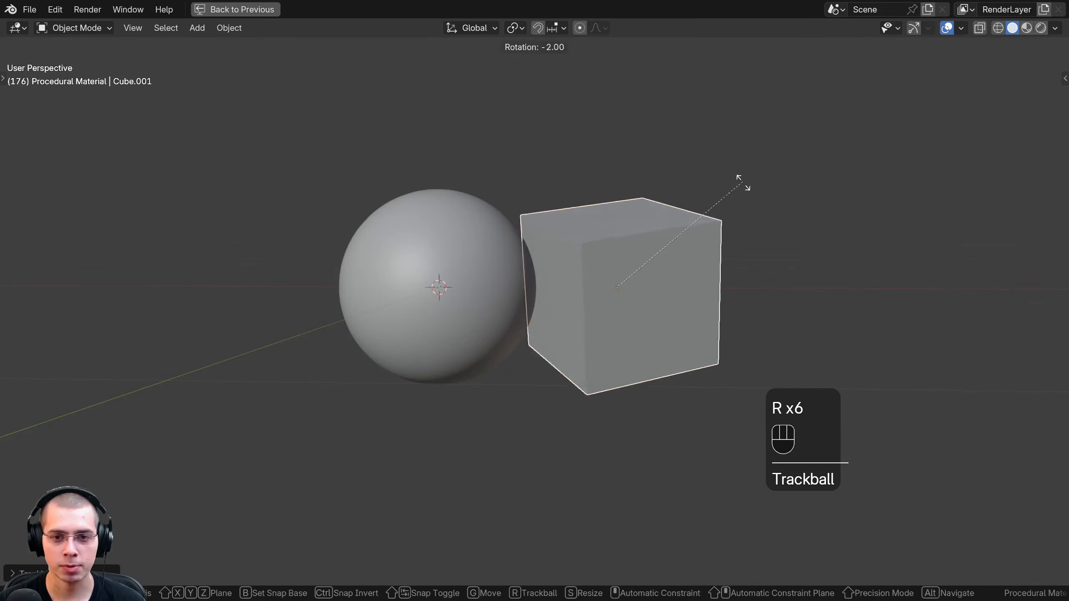
pyautogui.press('g')
pyautogui.click(738, 201)
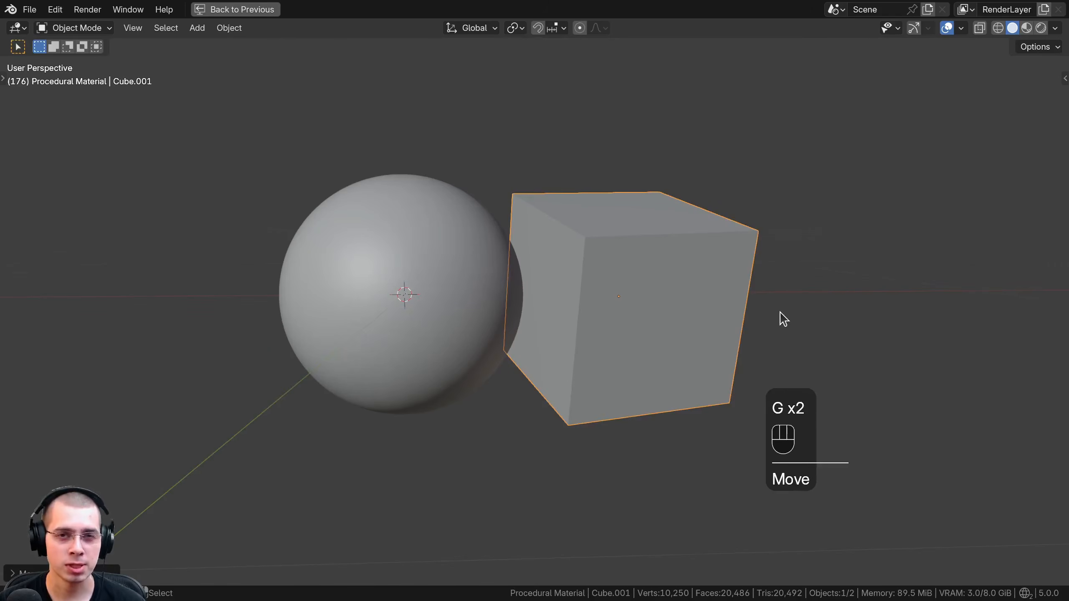
# Step: Select only the cube and apply its scale
pyautogui.press('a')
pyautogui.click(677, 212)
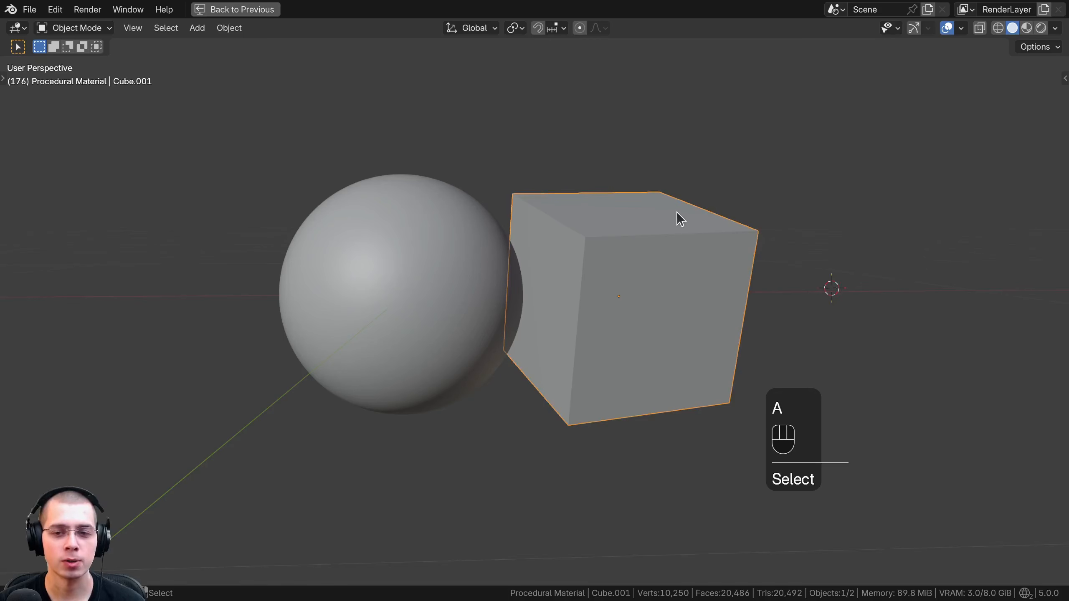
pyautogui.hotkey('ctrl', 'a')
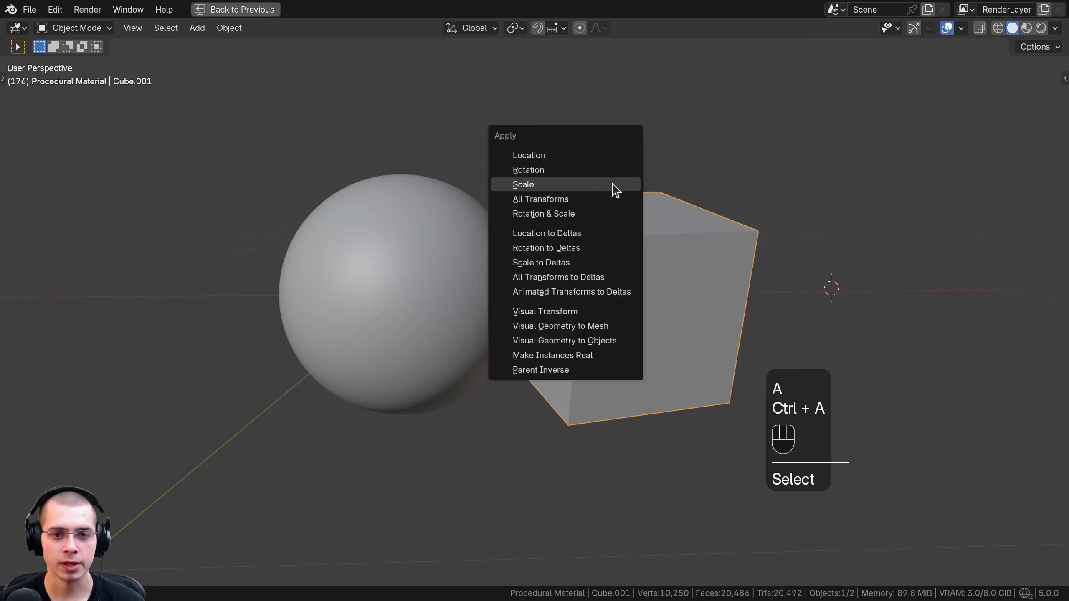
pyautogui.click(540, 185)
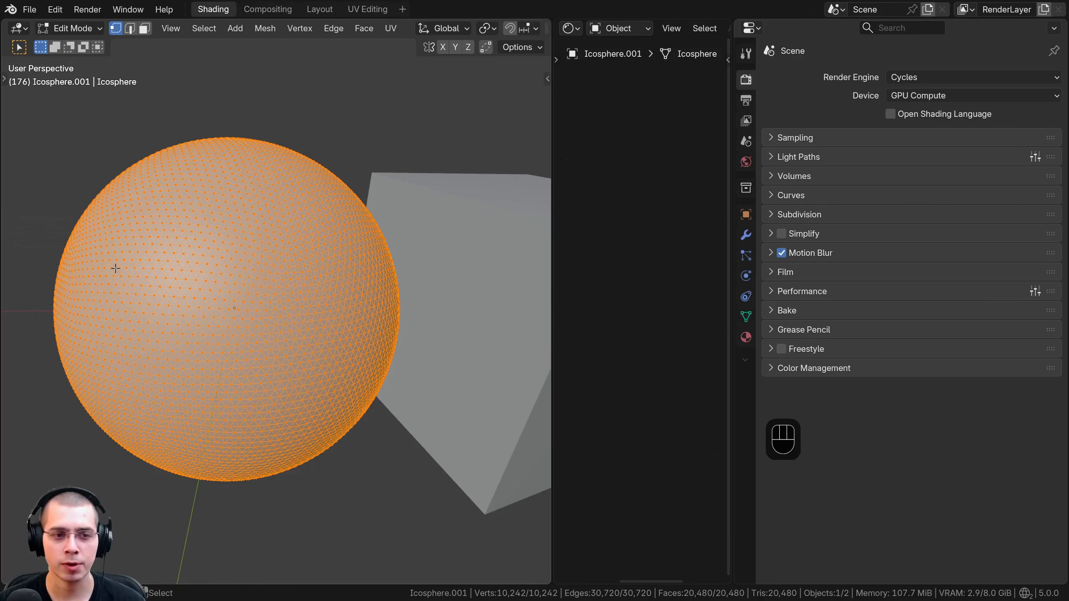
# Step: Leave Edit Mode on the sphere, select the cube and enter Edit Mode with its whole mesh selected
pyautogui.press('Tab')
pyautogui.scroll(-2, 319, 267)
pyautogui.keyDown('shift'); pyautogui.moveTo(390, 280); pyautogui.dragTo(291, 280, button='middle'); pyautogui.keyUp('shift')
pyautogui.click(342, 252)
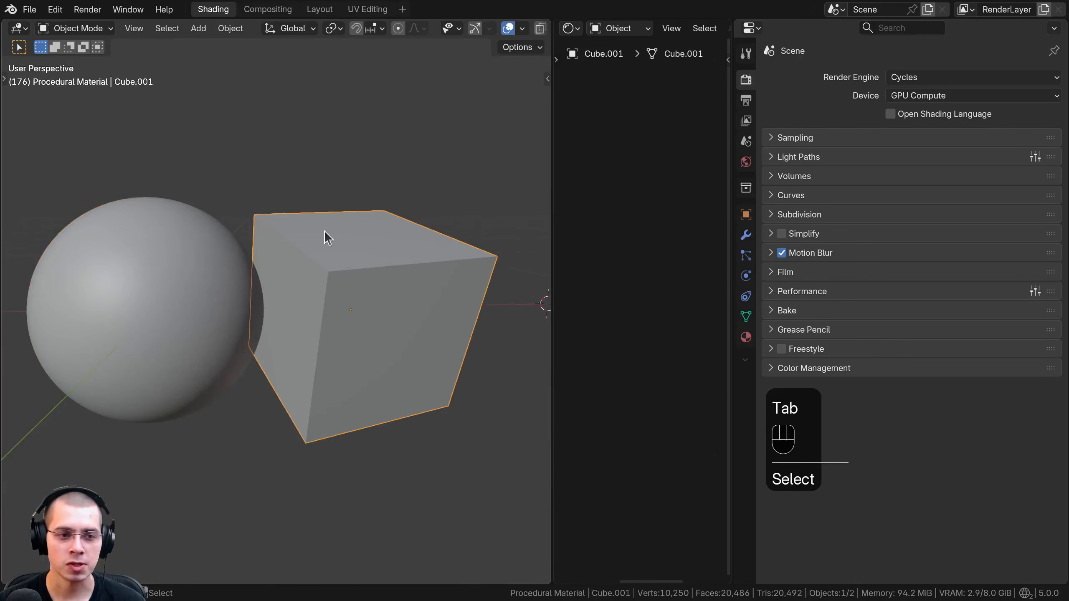
pyautogui.press('Tab')
pyautogui.press('Tab')
pyautogui.scroll(2, 320, 251)
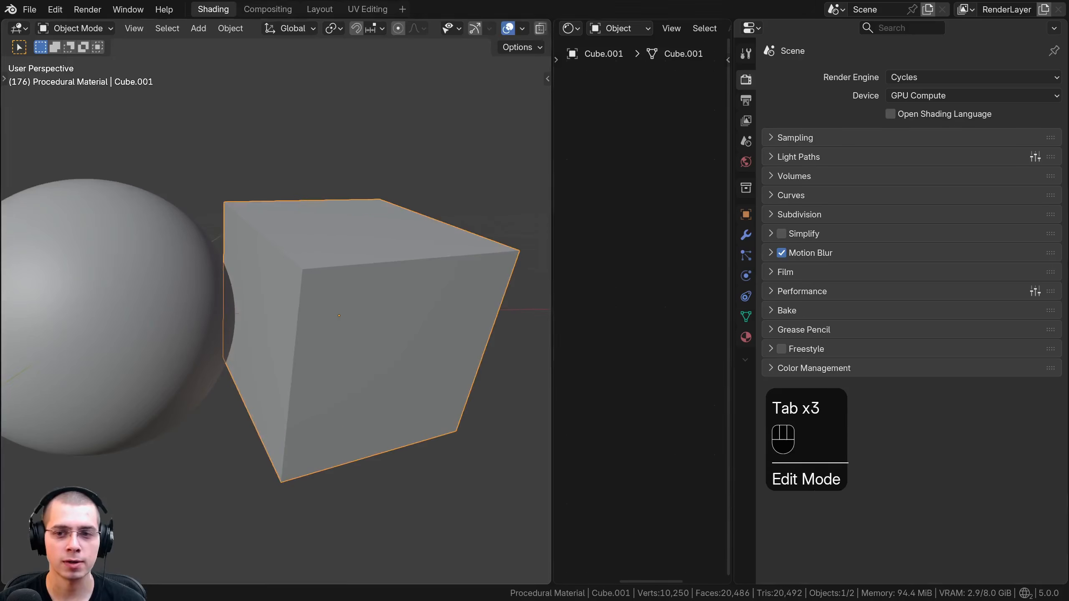
pyautogui.press('Tab')
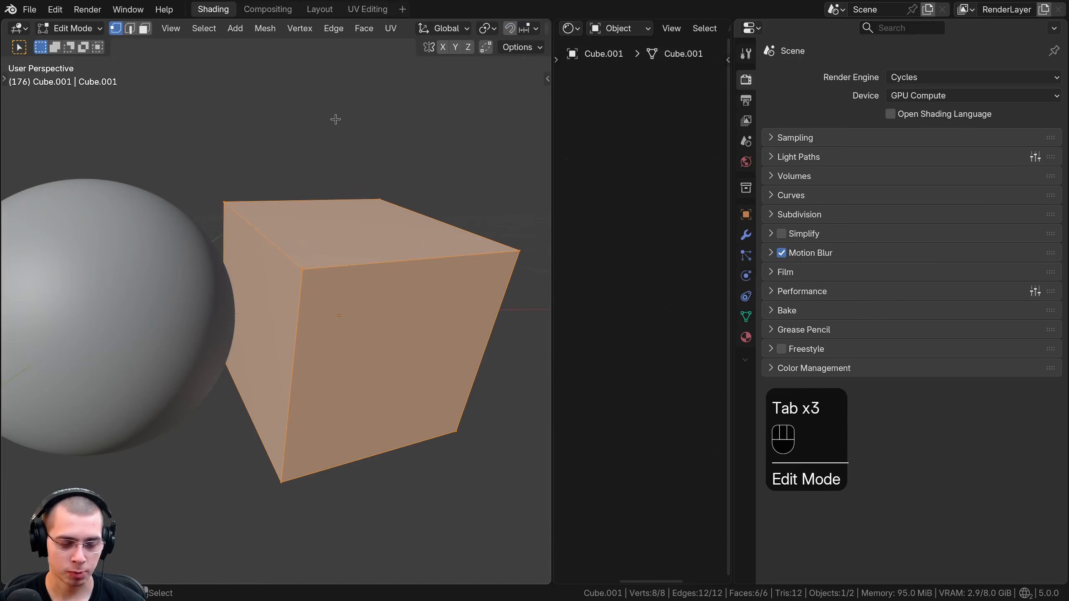
# Step: Subdivide the whole cube mesh with 10 cuts and return to Object Mode
pyautogui.press('F3')
pyautogui.write('sub')
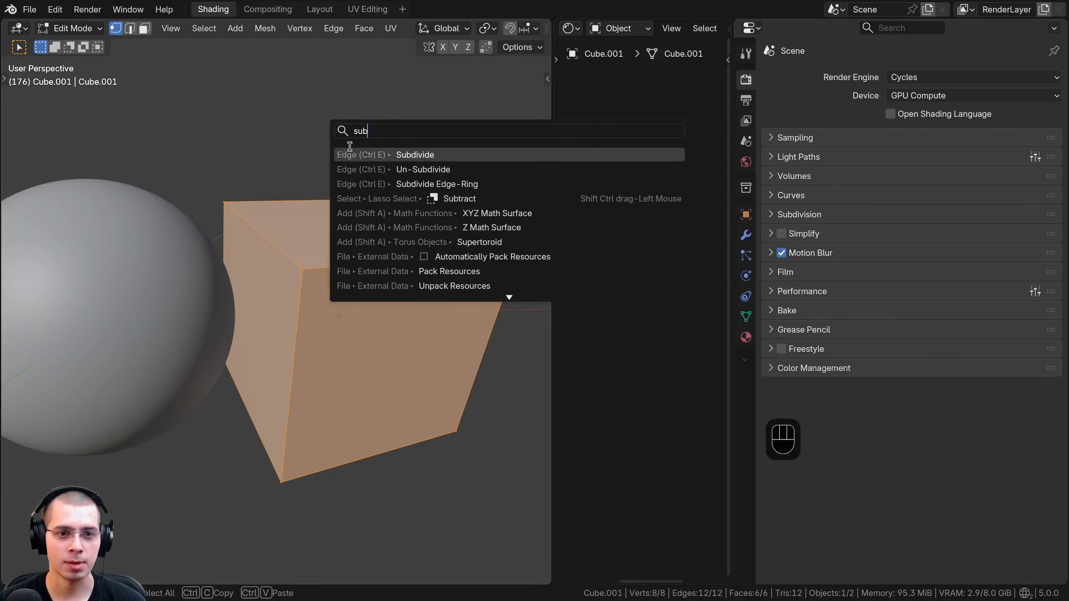
pyautogui.click(410, 155)
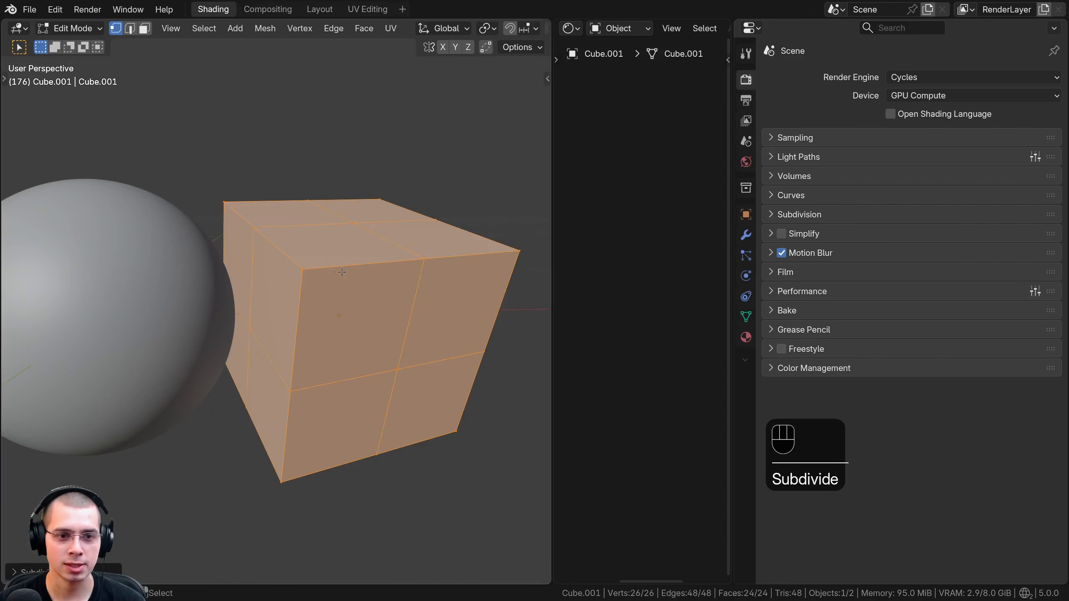
pyautogui.click(30, 571)
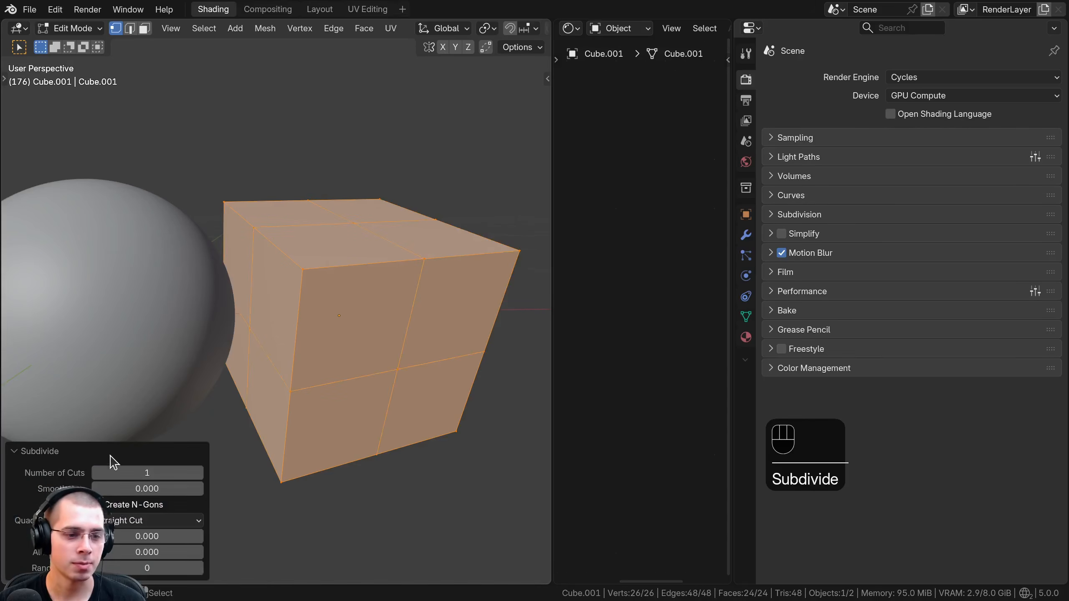
pyautogui.click(143, 473)
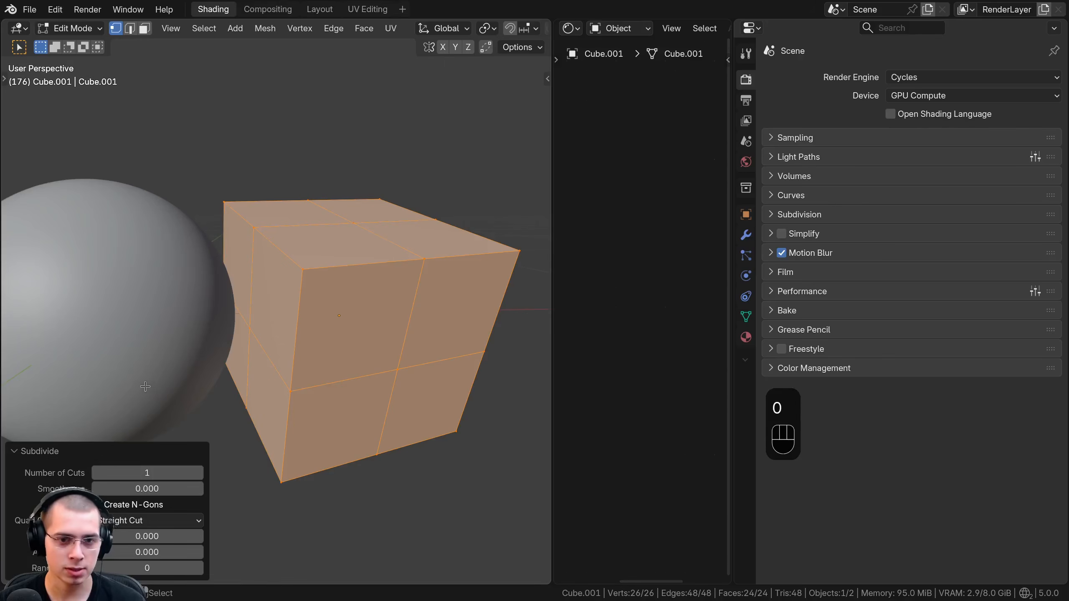
pyautogui.click(48, 453)
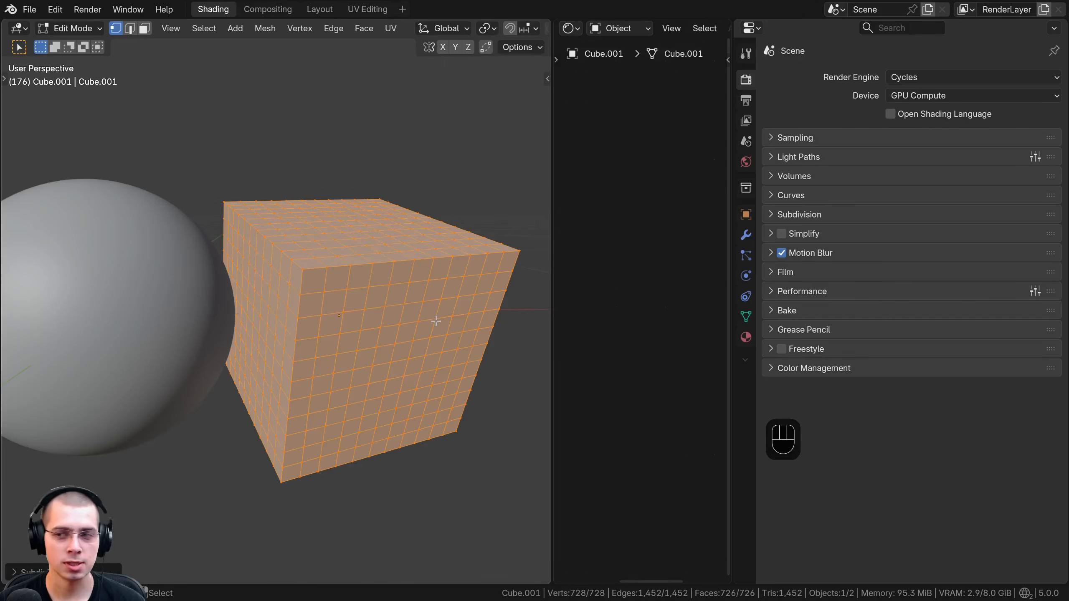
pyautogui.moveTo(435, 321); pyautogui.dragTo(442, 291, button='middle')
pyautogui.press('Tab')
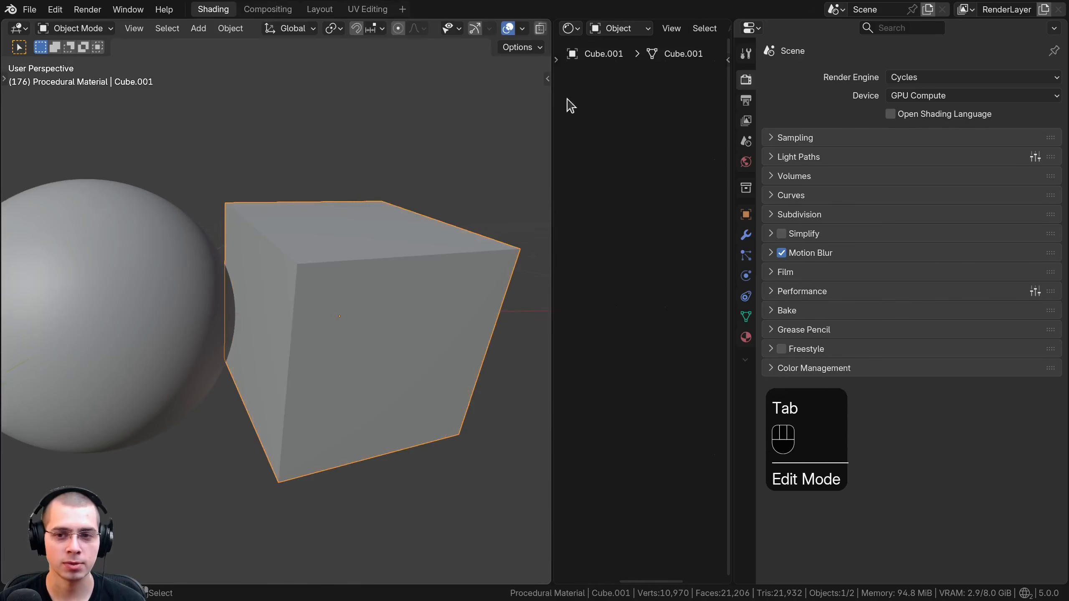
# Step: Add a Bevel modifier to the cube
pyautogui.click(747, 238)
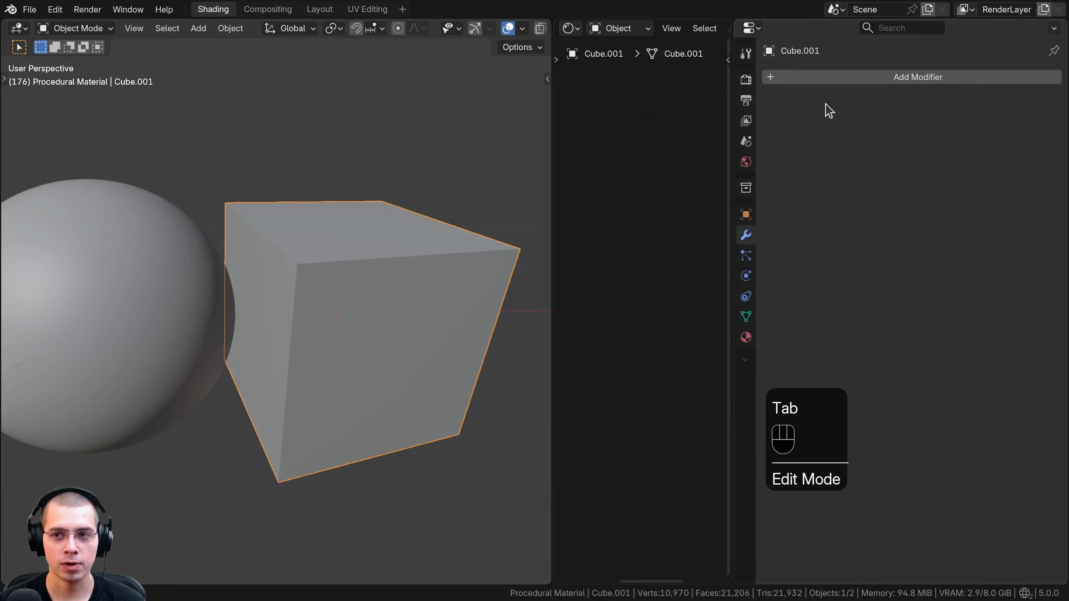
pyautogui.click(839, 78)
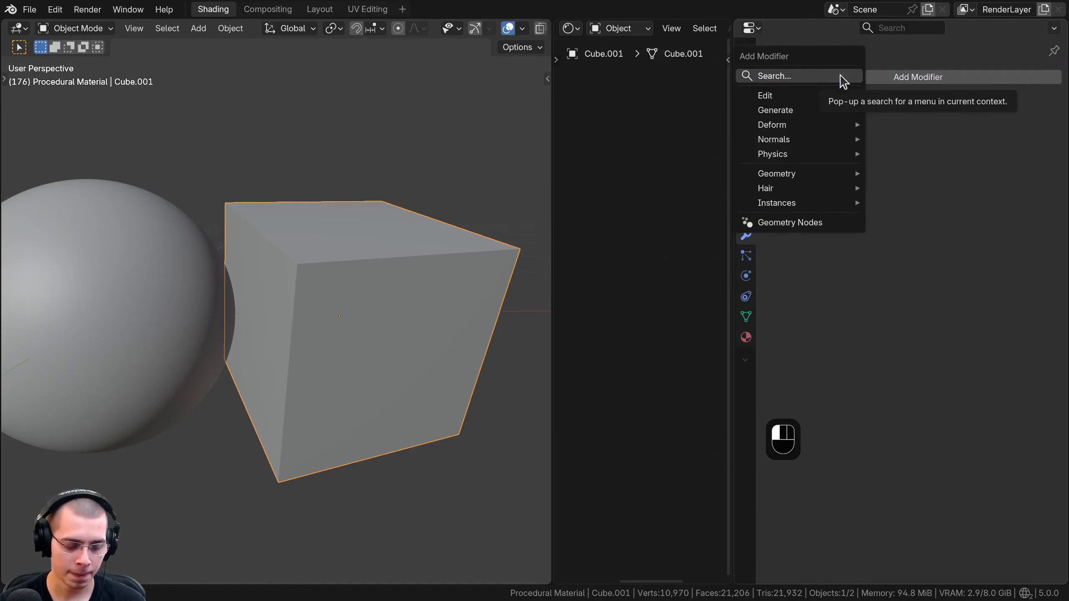
pyautogui.write('be')
pyautogui.press('Return')
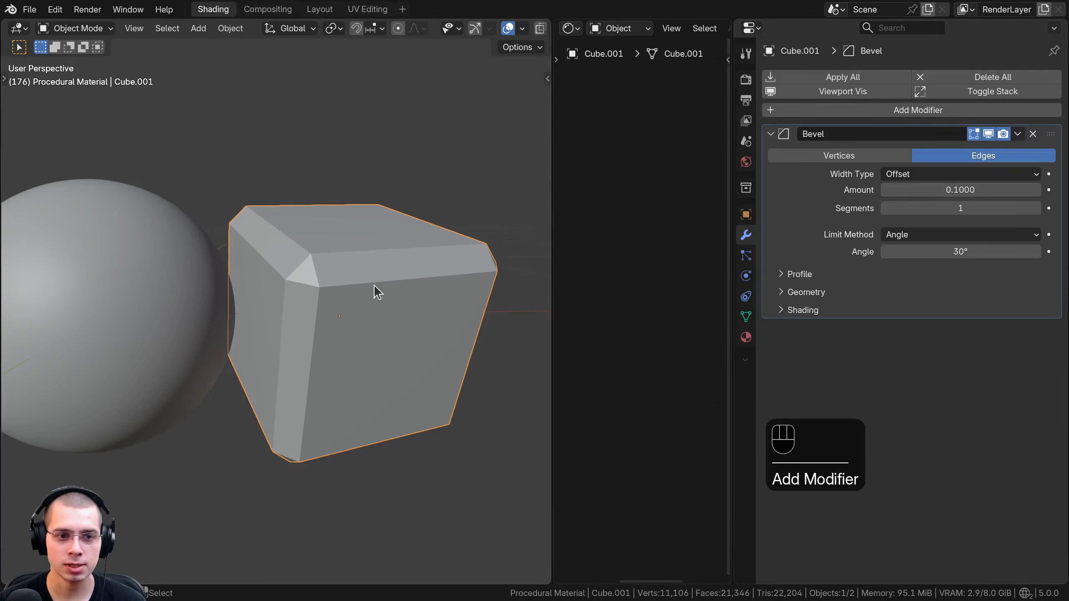
# Step: Set the cube's Bevel modifier to 2 segments with an amount of 0.0005
pyautogui.keyDown('ctrl'); pyautogui.moveTo(380, 291); pyautogui.dragTo(391, 220, button='middle'); pyautogui.keyUp('ctrl')
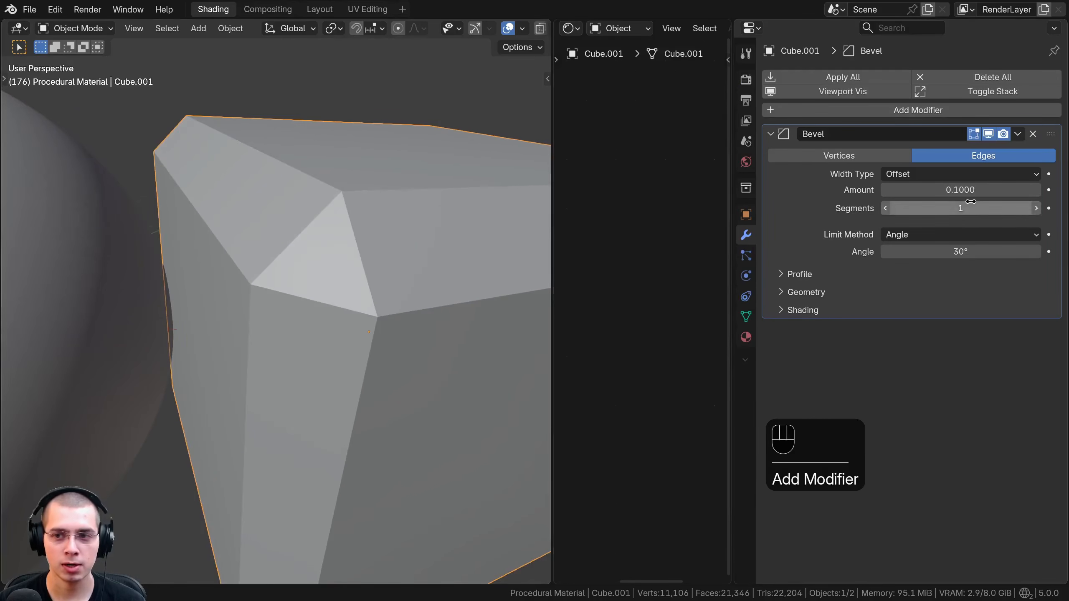
pyautogui.click(1036, 208)
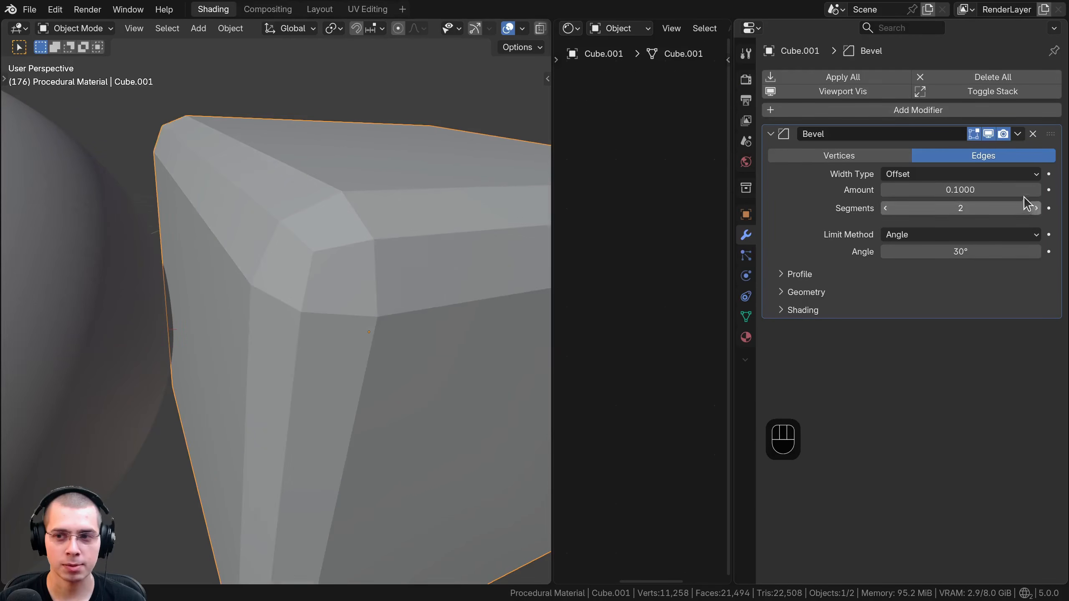
pyautogui.keyDown('shift'); pyautogui.moveTo(1010, 191); pyautogui.dragTo(1007, 191); pyautogui.keyUp('shift')
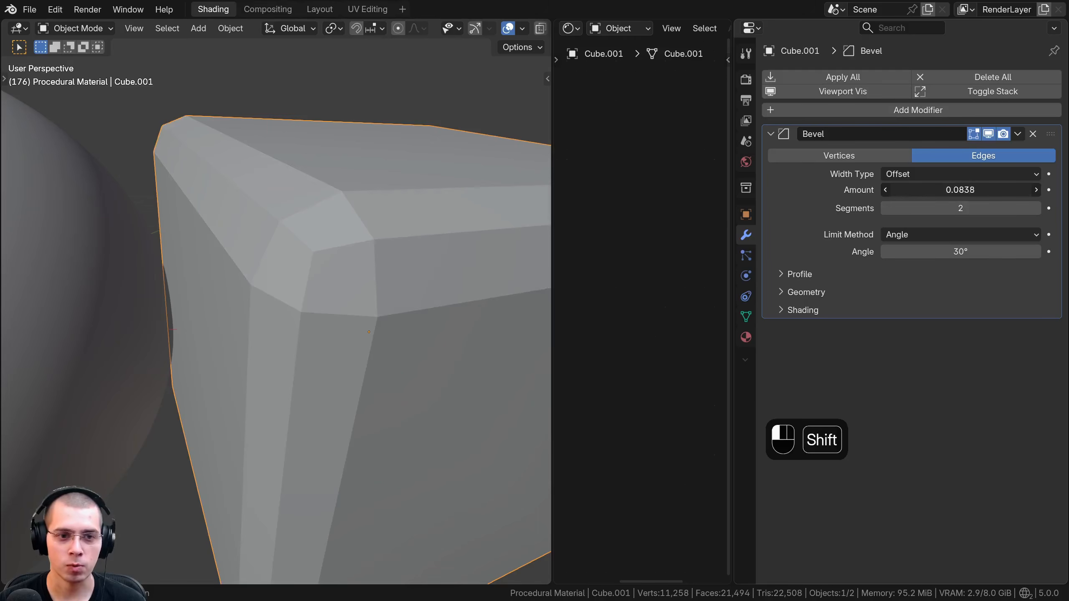
pyautogui.keyDown('shift'); pyautogui.moveTo(1007, 190); pyautogui.dragTo(980, 190); pyautogui.keyUp('shift')
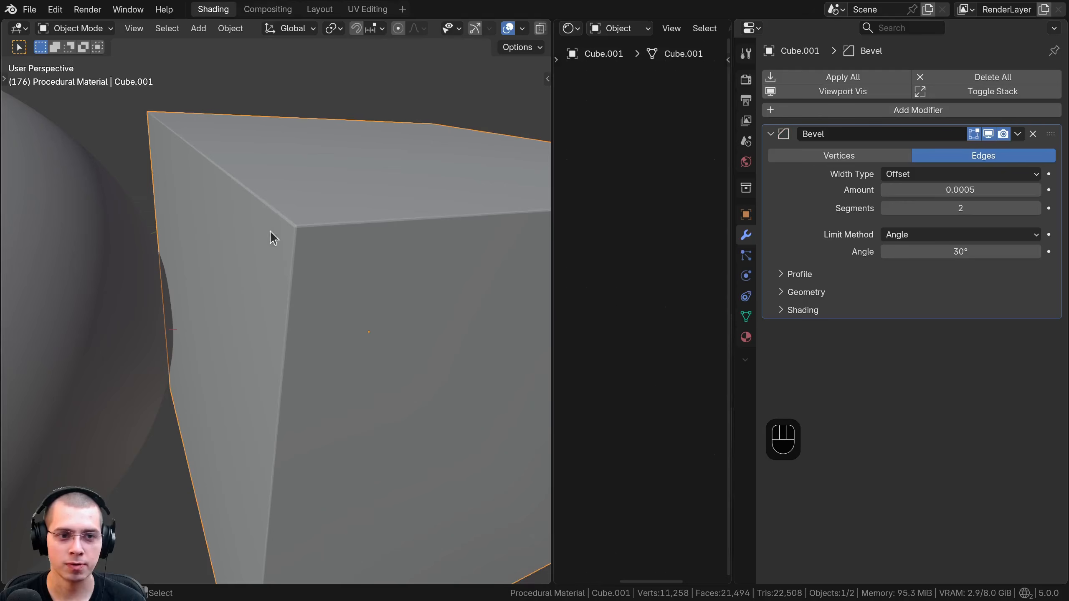
# Step: Shade the cube smooth and add a Subdivision modifier with viewport and render levels of 4
pyautogui.press('w')
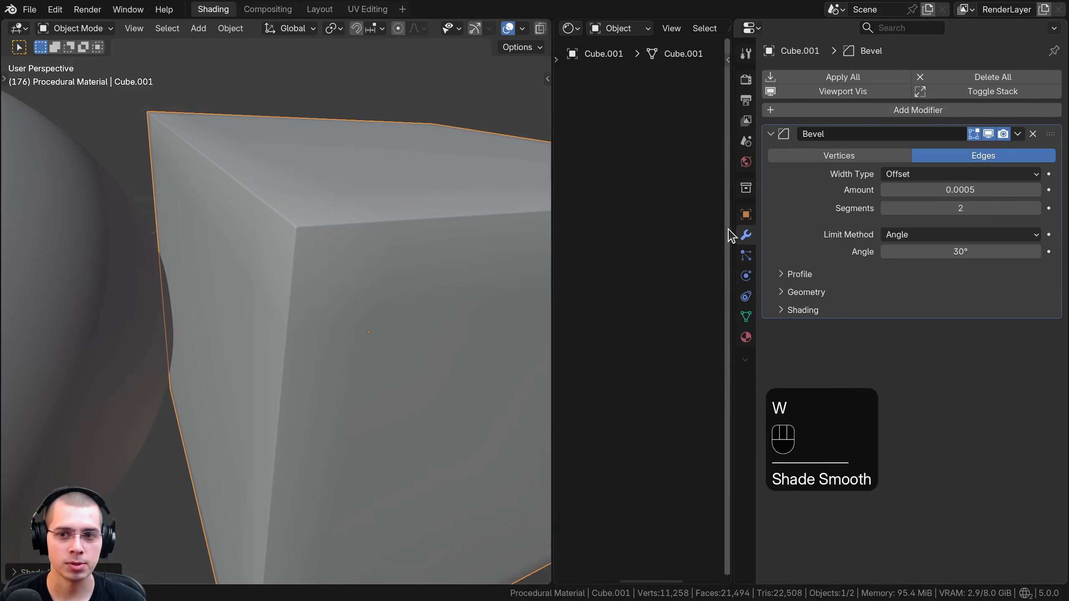
pyautogui.keyDown('ctrl'); pyautogui.moveTo(346, 279); pyautogui.dragTo(348, 276, button='middle'); pyautogui.keyUp('ctrl')
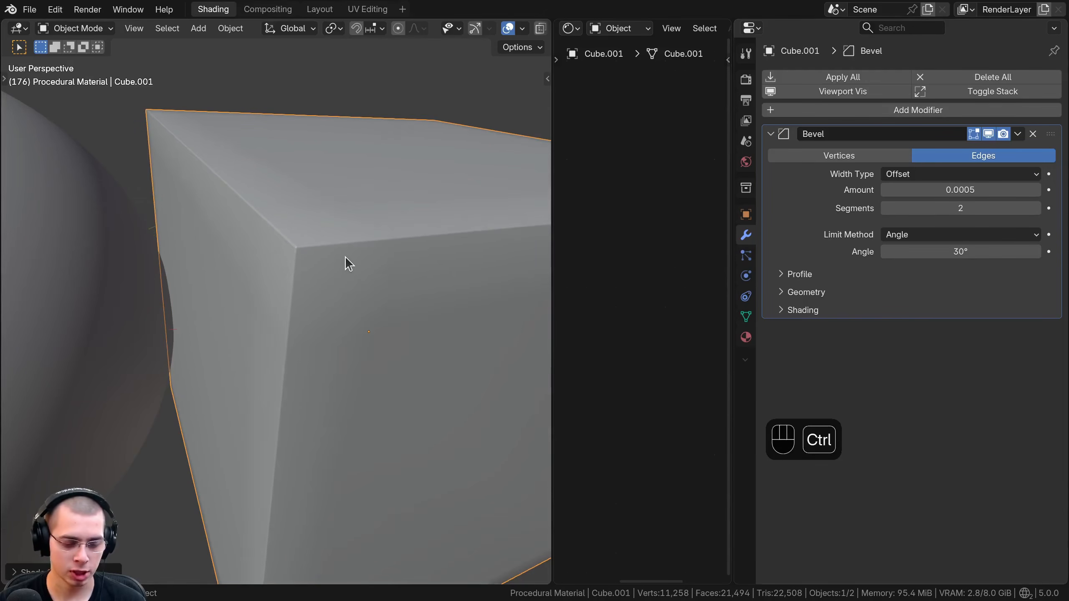
pyautogui.hotkey('ctrl', '4')
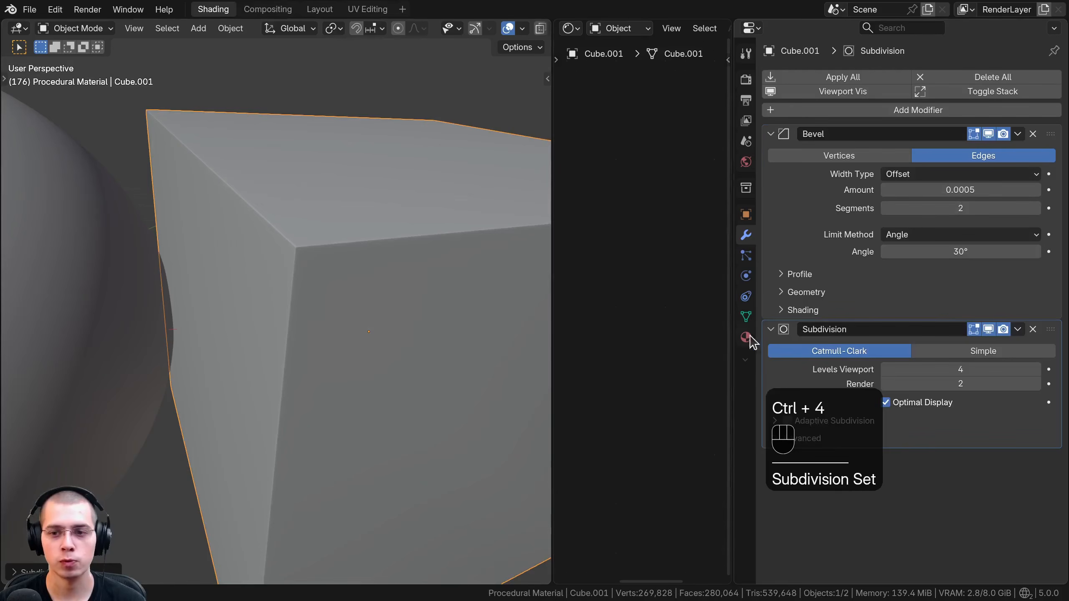
pyautogui.click(1035, 384)
pyautogui.scroll(-6, 208, 220)
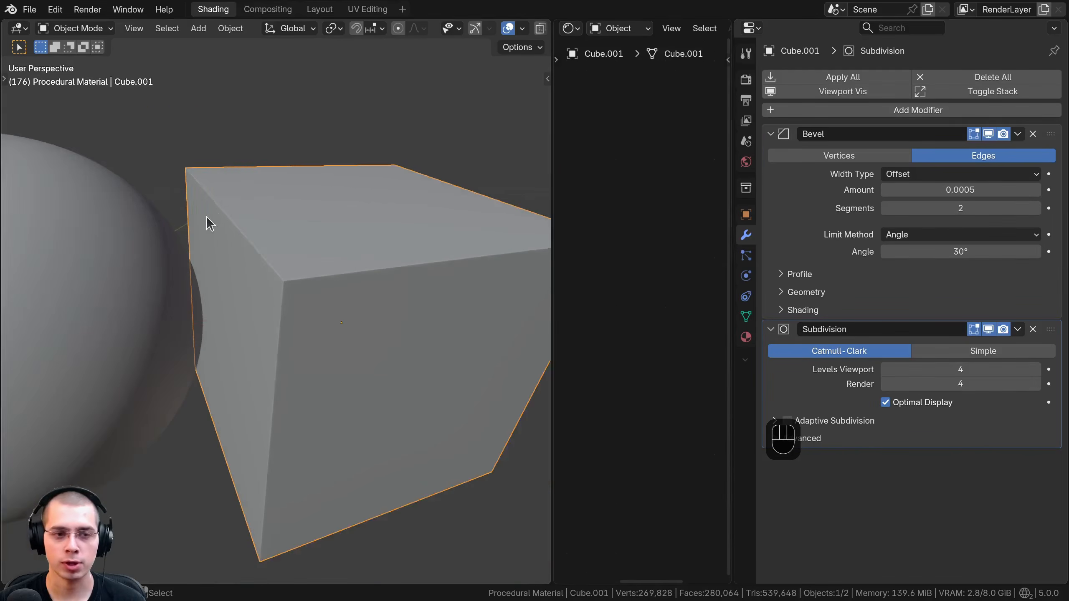
# Step: Select the camera and look at the framing of the sphere and cube in camera view
pyautogui.press('a')
pyautogui.scroll(4, 301, 253)
pyautogui.click(178, 232)
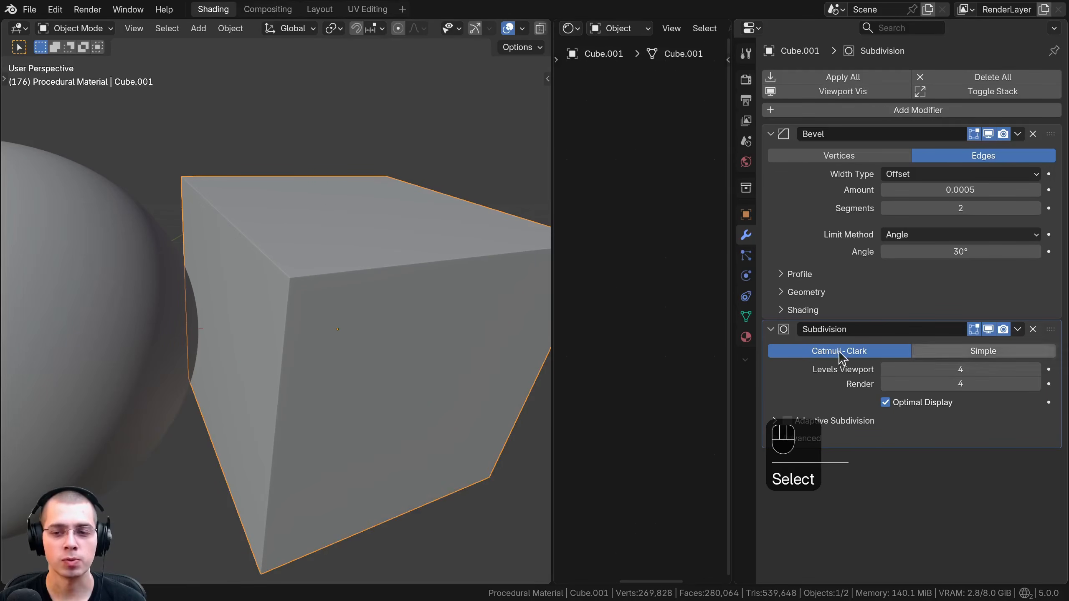
pyautogui.scroll(-3, 324, 329)
pyautogui.keyDown('shift'); pyautogui.moveTo(320, 331); pyautogui.dragTo(361, 308, button='middle'); pyautogui.keyUp('shift')
pyautogui.moveTo(264, 229); pyautogui.dragTo(289, 217, button='middle')
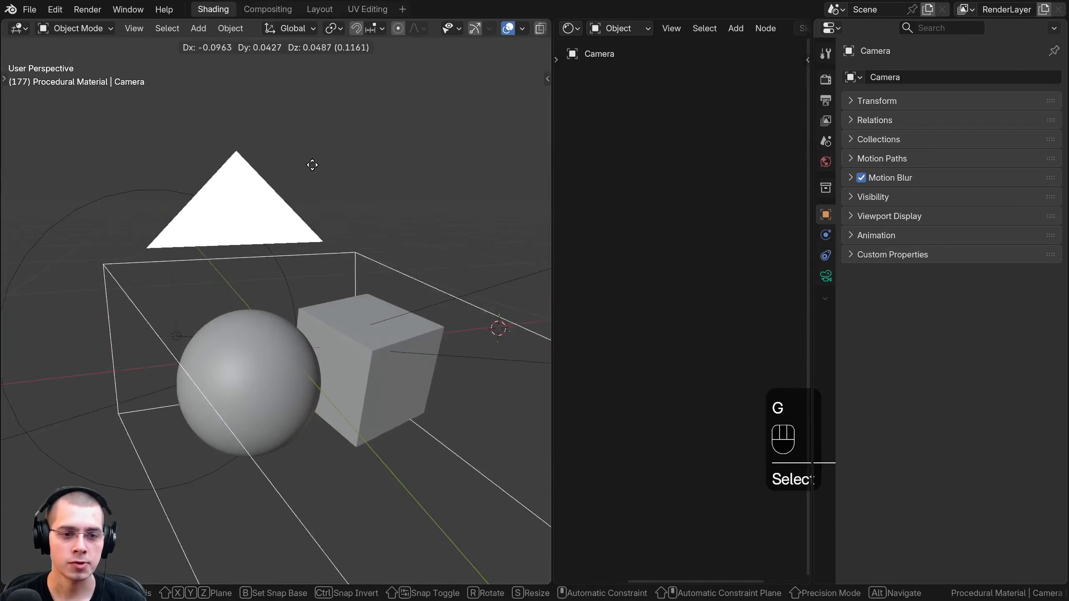
pyautogui.press('KP_0')
pyautogui.press('g')
pyautogui.rightClick(329, 241)
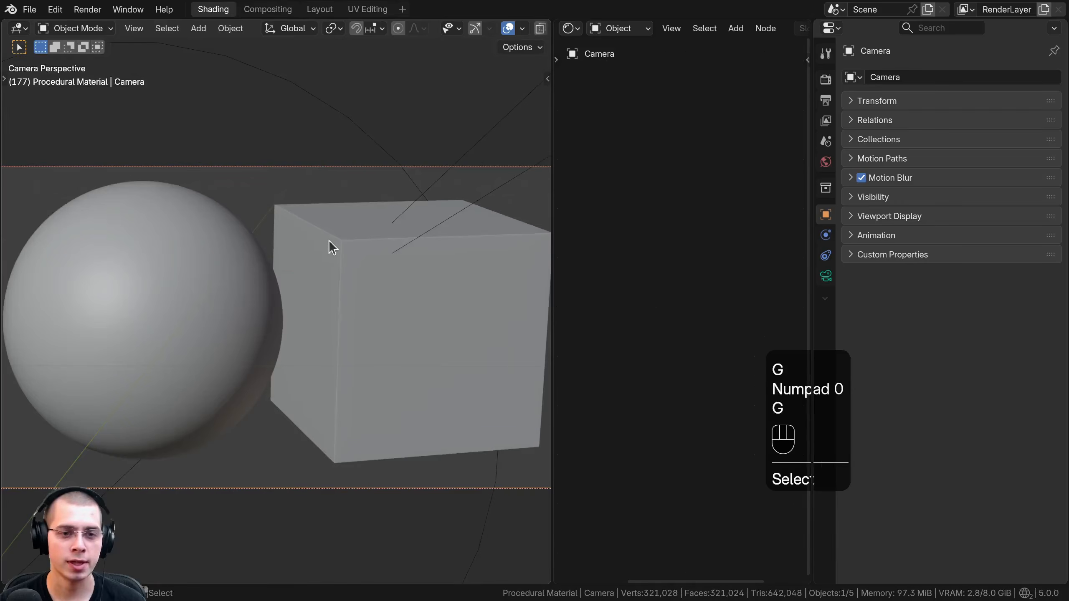
pyautogui.keyDown('shift'); pyautogui.moveTo(328, 234); pyautogui.dragTo(323, 224, button='middle'); pyautogui.keyUp('shift')
pyautogui.scroll(-1, 323, 223)
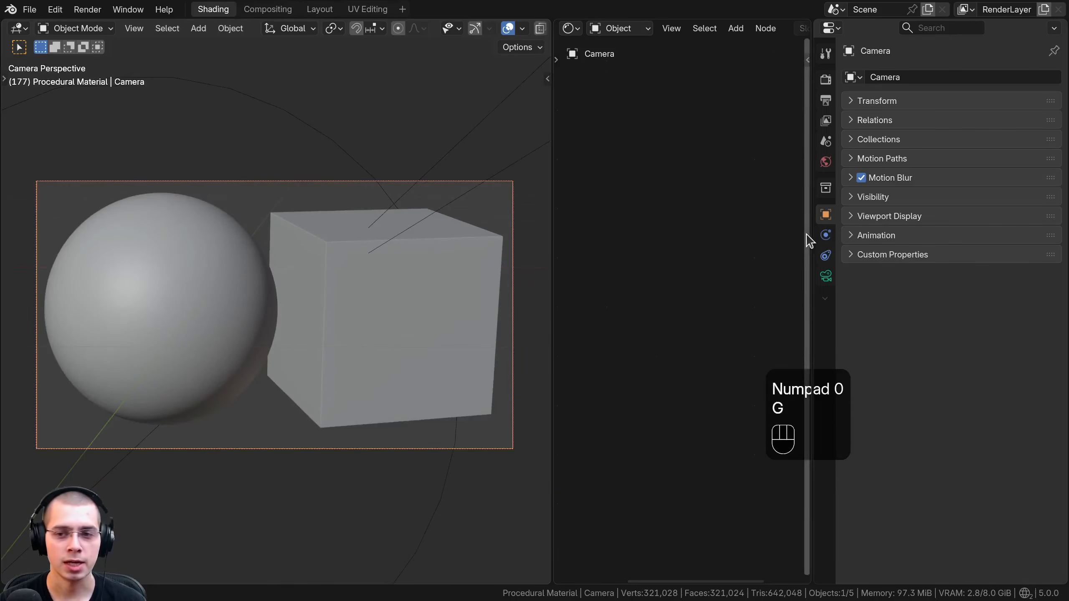
# Step: Open the camera's lens settings, widen the properties area and examine the focal length
pyautogui.click(826, 276)
pyautogui.moveTo(811, 263); pyautogui.dragTo(753, 262)
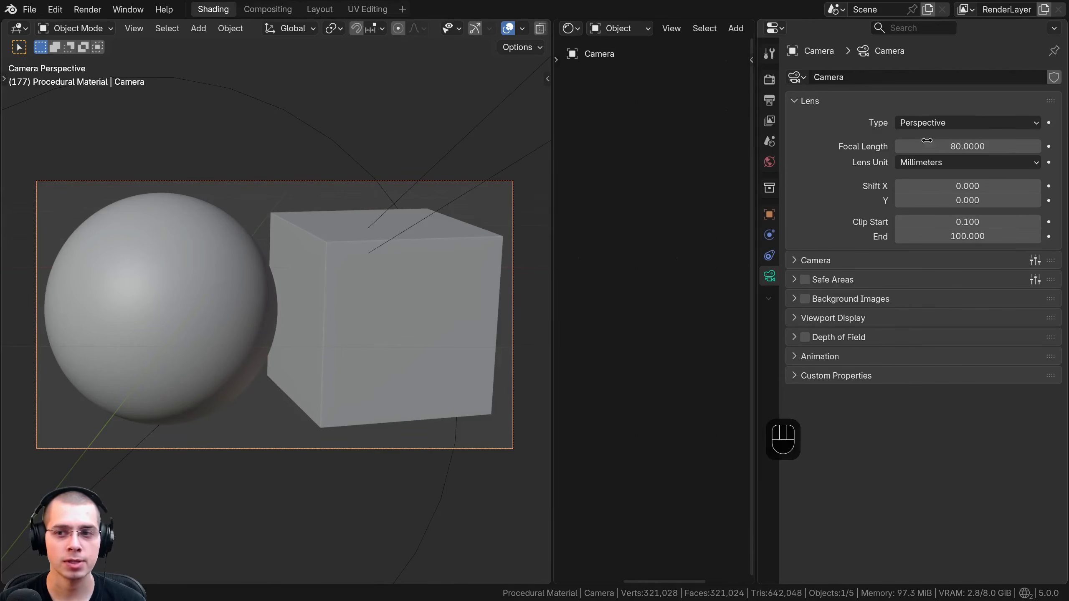
pyautogui.click(952, 146)
pyautogui.click(918, 132)
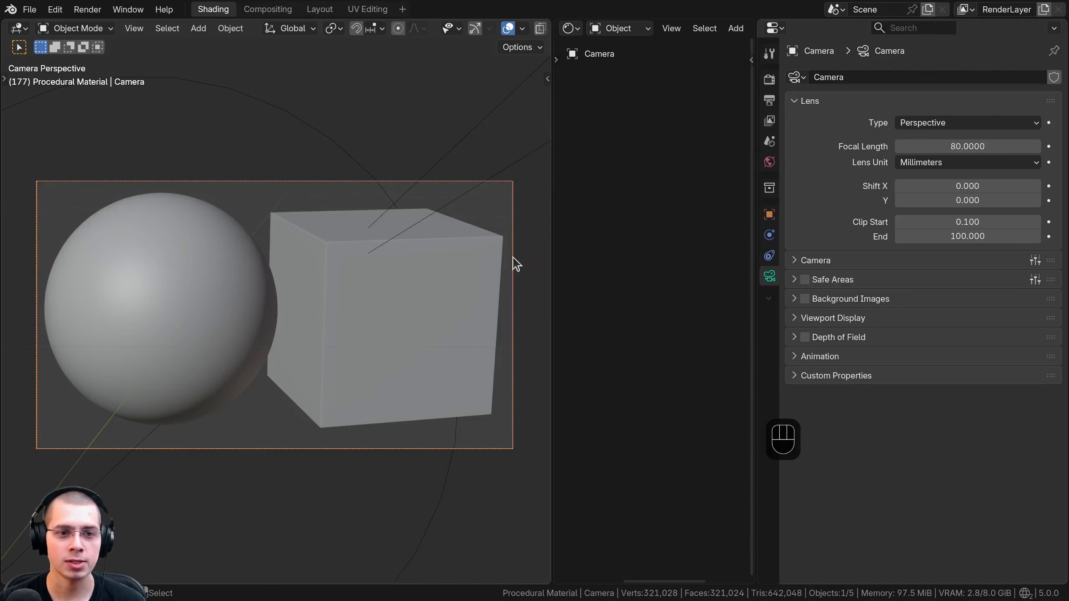
pyautogui.keyDown('shift'); pyautogui.moveTo(309, 271); pyautogui.dragTo(312, 273, button='middle'); pyautogui.keyUp('shift')
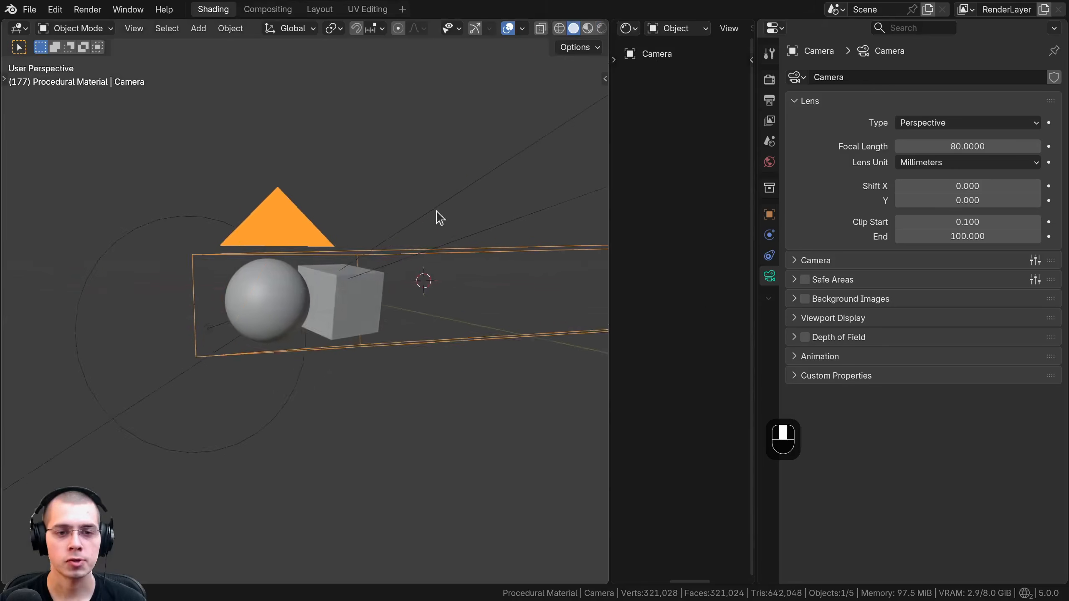
# Step: Select the area light above the preview objects and examine its power and shape settings
pyautogui.press('a')
pyautogui.click(500, 189)
pyautogui.press('g')
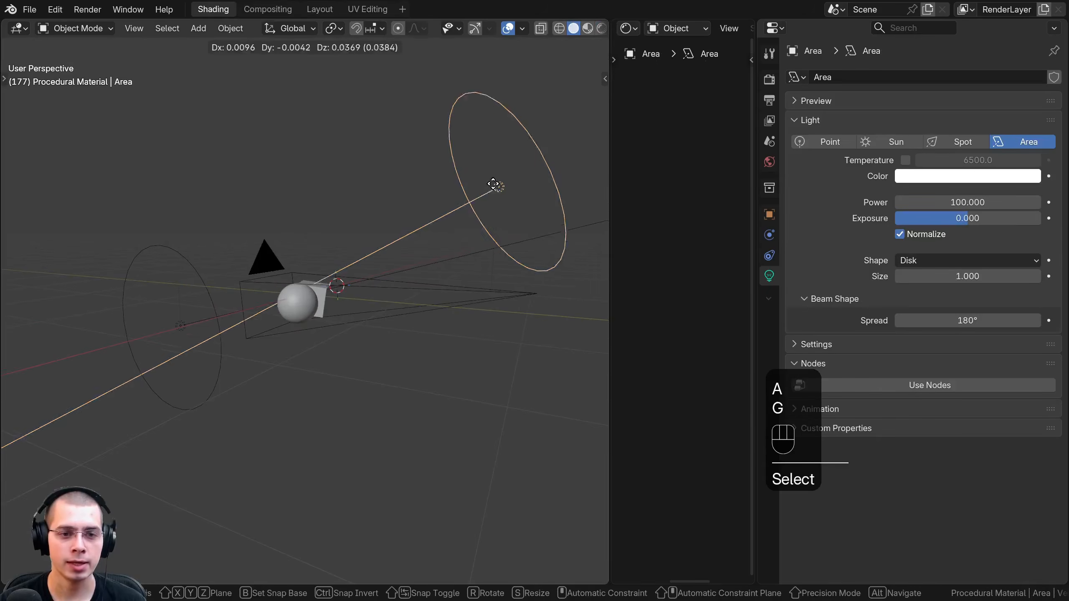
pyautogui.rightClick(499, 157)
pyautogui.moveTo(362, 248); pyautogui.dragTo(371, 254, button='middle')
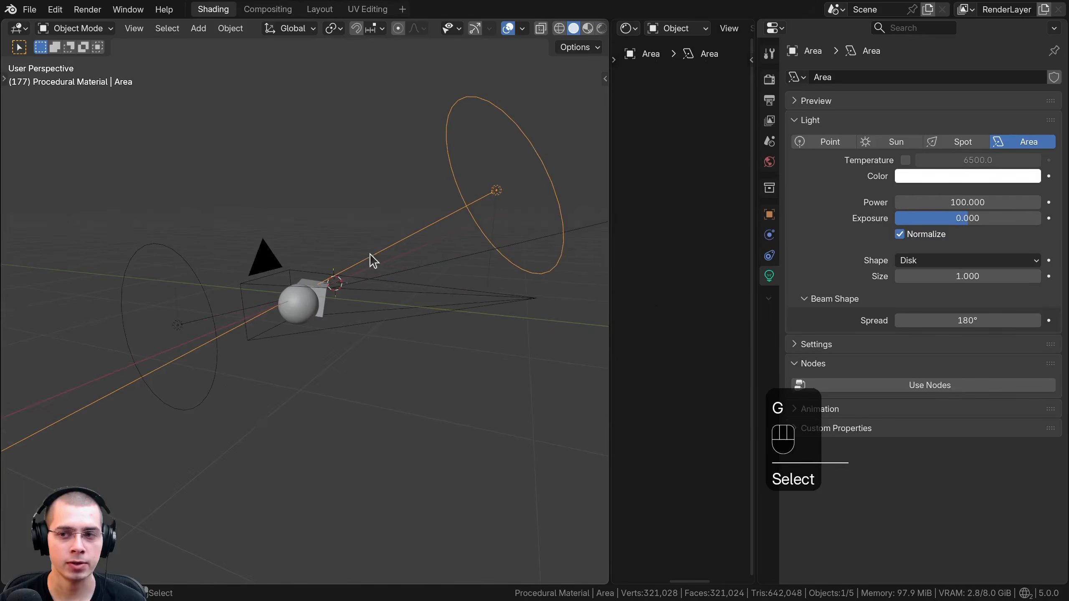
pyautogui.click(994, 206)
pyautogui.click(968, 193)
pyautogui.click(933, 265)
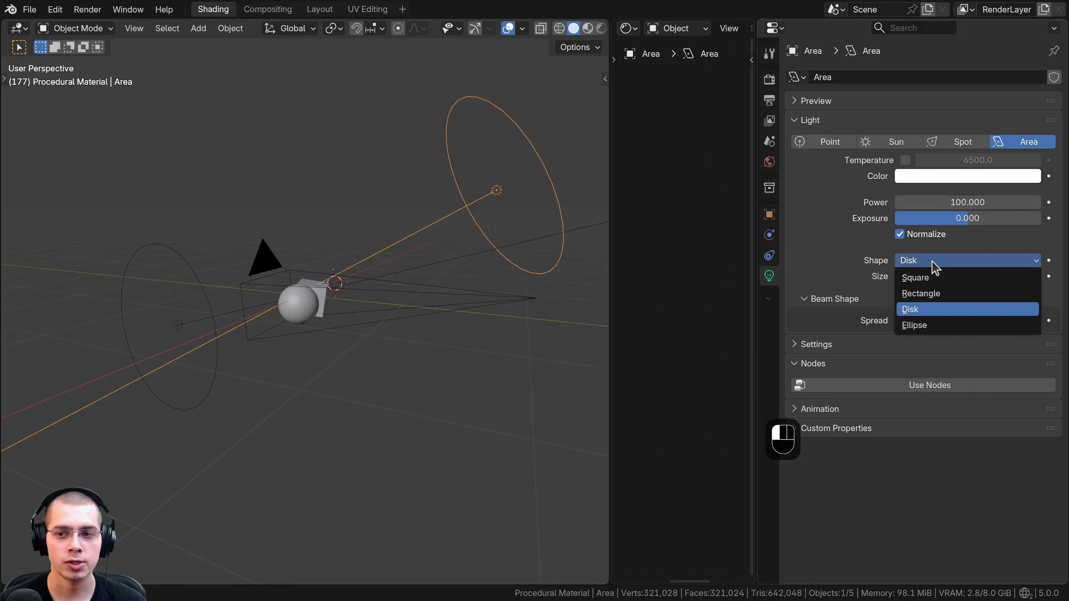
# Step: Select the second area light and examine its placement and settings around the preview objects
pyautogui.keyDown('shift'); pyautogui.moveTo(244, 275); pyautogui.dragTo(359, 273, button='middle'); pyautogui.keyUp('shift')
pyautogui.scroll(3, 406, 234)
pyautogui.click(393, 251)
pyautogui.moveTo(359, 273); pyautogui.dragTo(313, 265, button='middle')
pyautogui.moveTo(357, 222)
pyautogui.mouseDown(button='middle')
pyautogui.moveTo(263, 288)
pyautogui.moveTo(317, 246)
pyautogui.mouseUp(button='middle')
# Step: Look through the camera in Rendered shading and deselect all objects
pyautogui.press('KP_0')
pyautogui.press('z')
pyautogui.click(341, 235)
pyautogui.scroll(4, 269, 248)
pyautogui.press('a')
pyautogui.scroll(-1, 198, 244)
pyautogui.moveTo(178, 253)
pyautogui.keyDown('shift'); pyautogui.mouseDown(button='middle')
pyautogui.moveTo(214, 251)
pyautogui.moveTo(229, 214)
pyautogui.mouseUp(button='middle'); pyautogui.keyUp('shift')
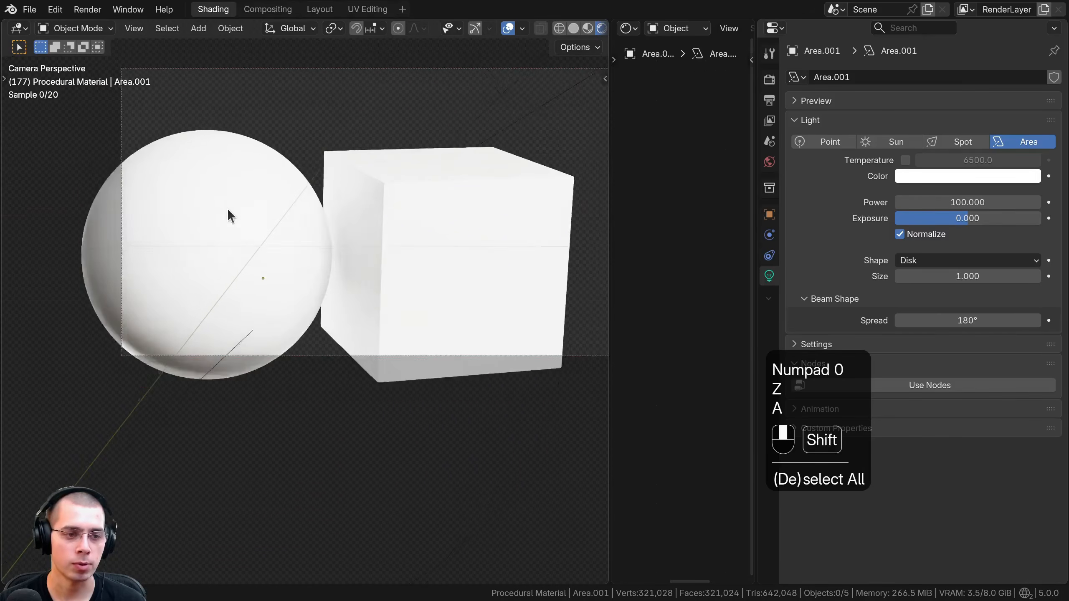
# Step: Inspect the rendered sphere up close, then the full camera framing, and clear the selection
pyautogui.scroll(3, 194, 217)
pyautogui.click(159, 218)
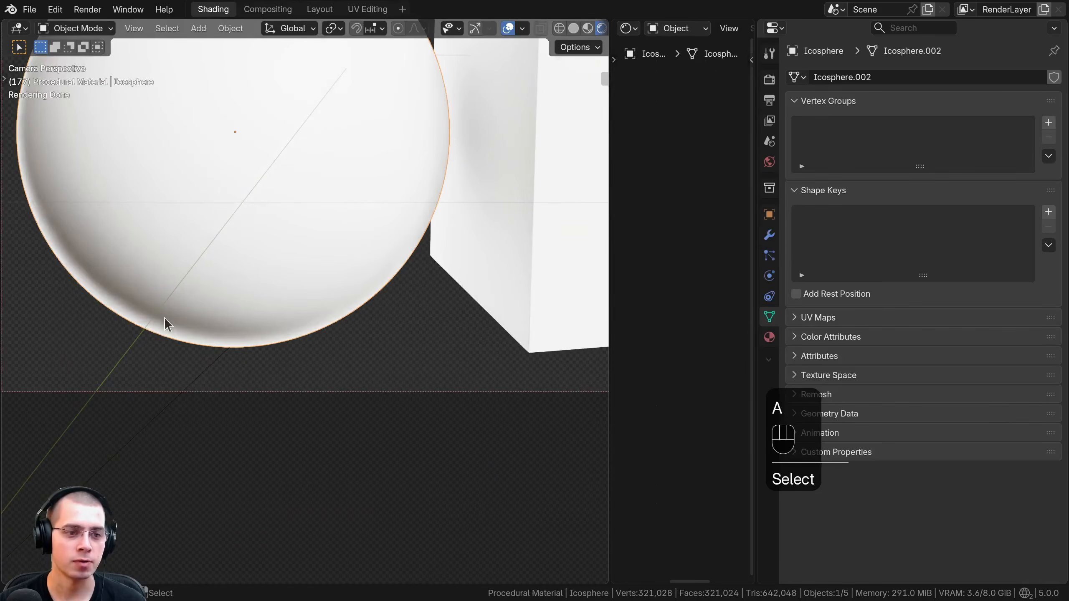
pyautogui.scroll(-4, 345, 314)
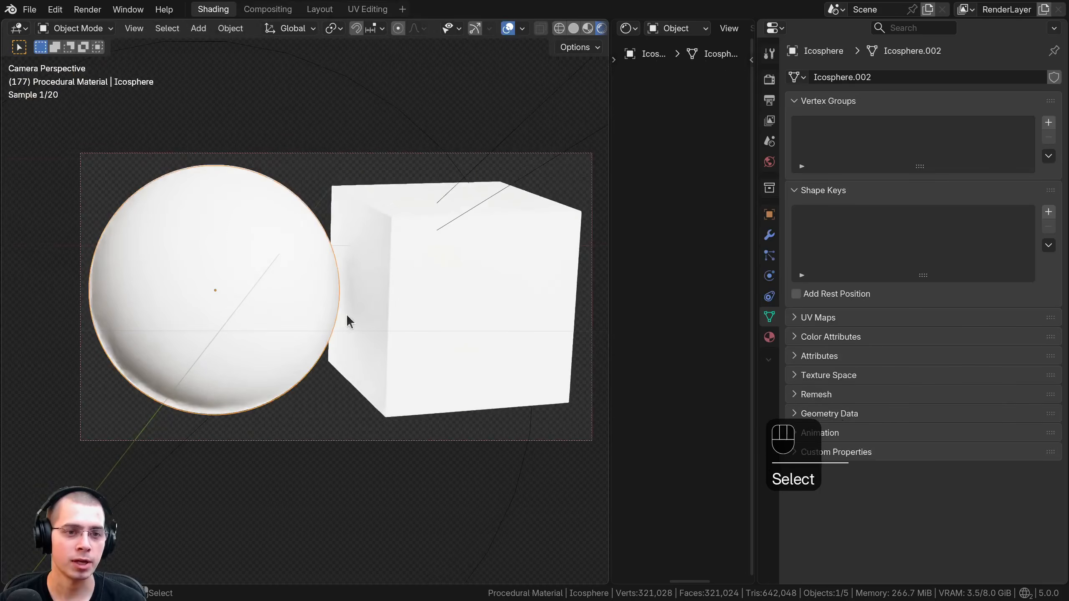
pyautogui.hotkey('alt', 'a')
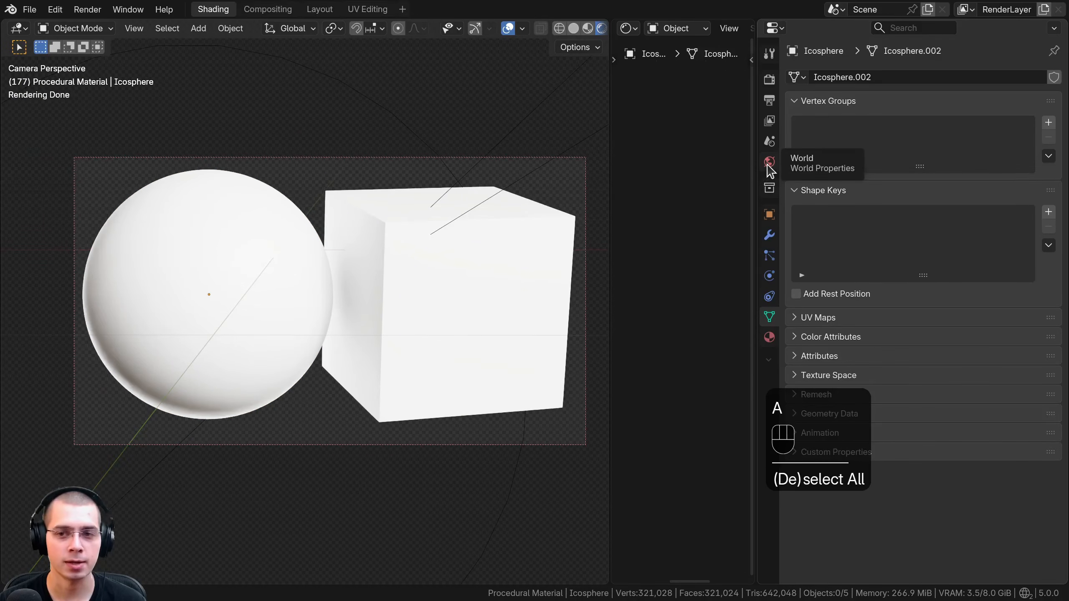
# Step: Open the world's surface settings and examine the name of the HDRI image lighting the scene
pyautogui.click(768, 162)
pyautogui.click(781, 123)
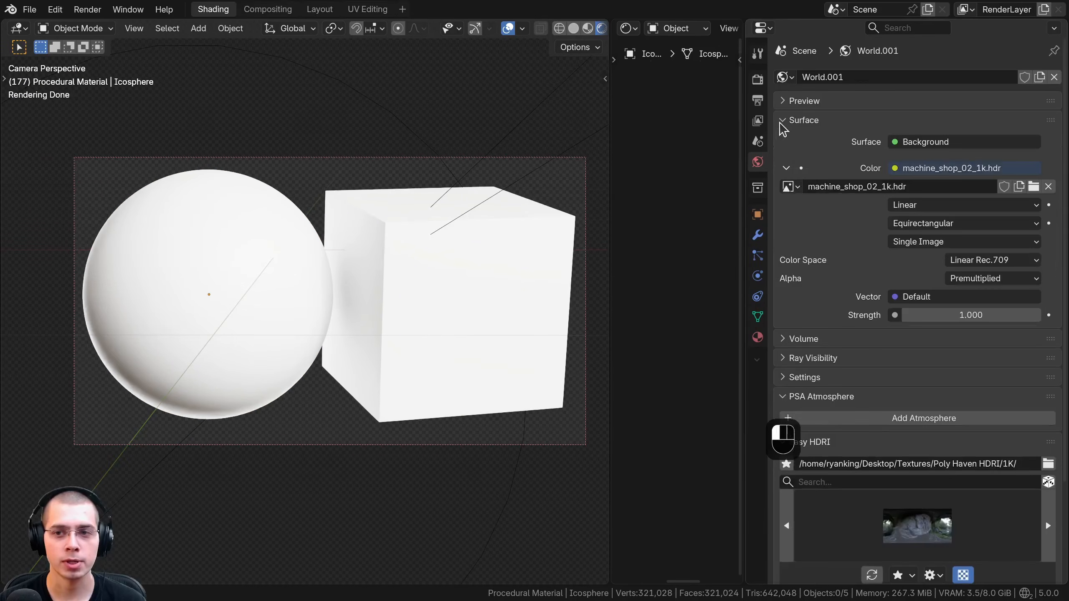
pyautogui.doubleClick(817, 187)
pyautogui.click(878, 189)
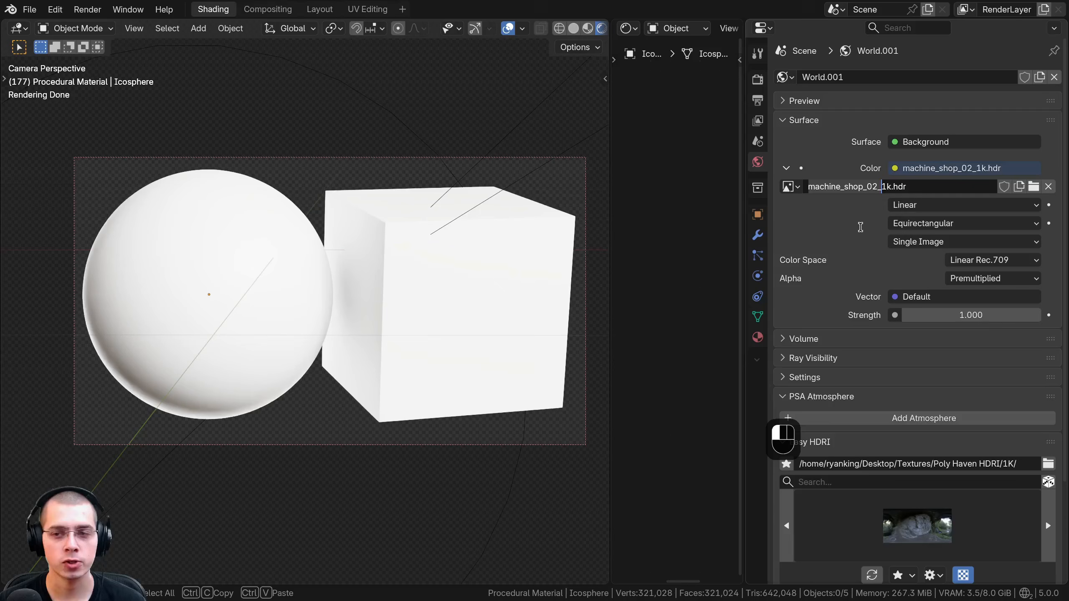
pyautogui.click(860, 227)
pyautogui.doubleClick(884, 190)
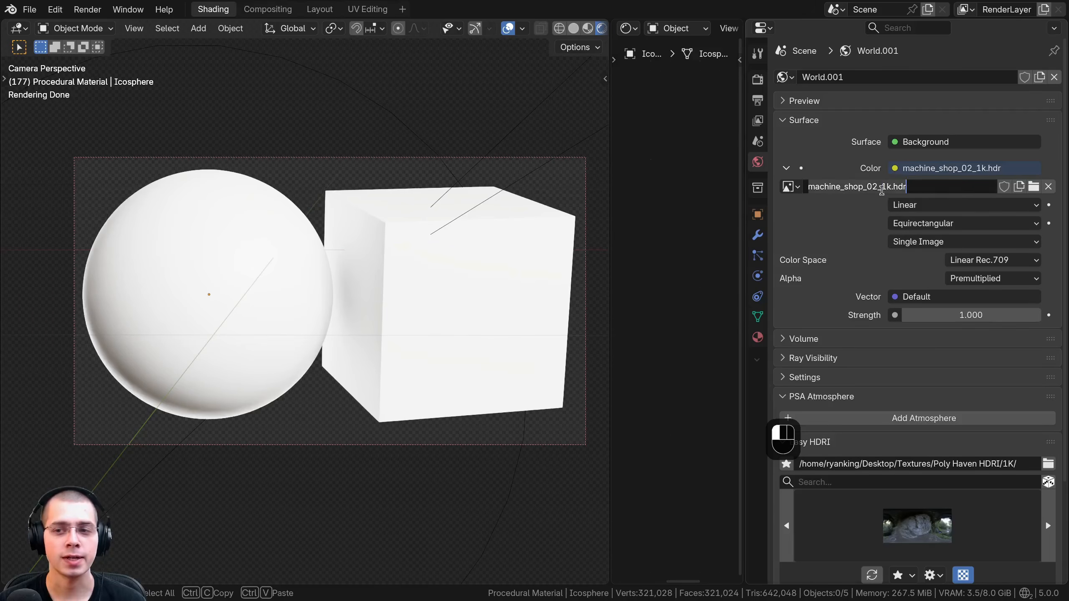
pyautogui.moveTo(884, 191); pyautogui.dragTo(891, 191)
pyautogui.click(849, 236)
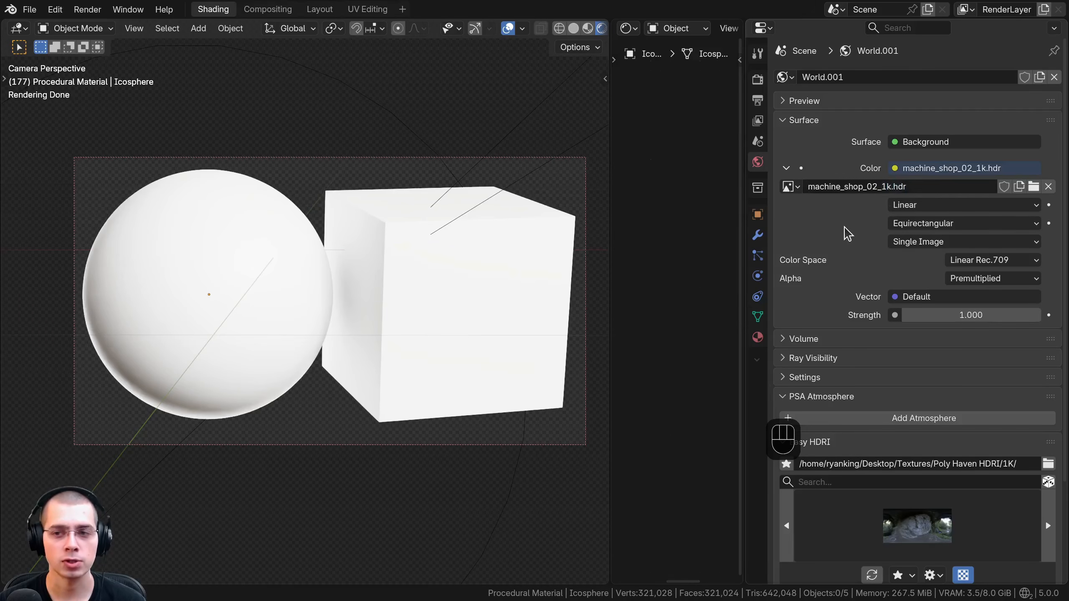
# Step: Show the Environment Texture option for the world's background color
pyautogui.click(895, 168)
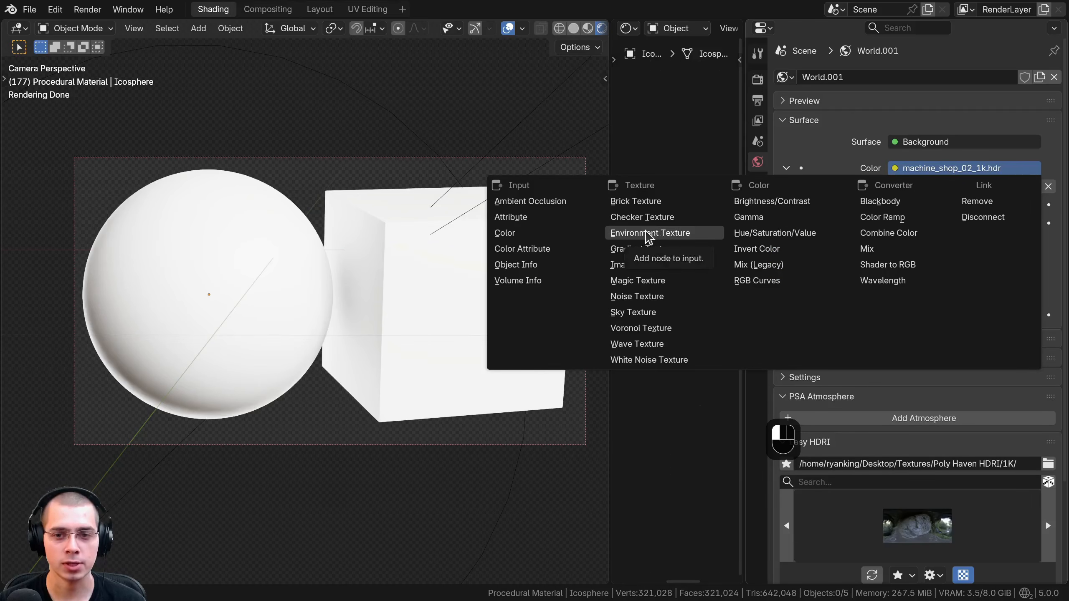
pyautogui.click(648, 233)
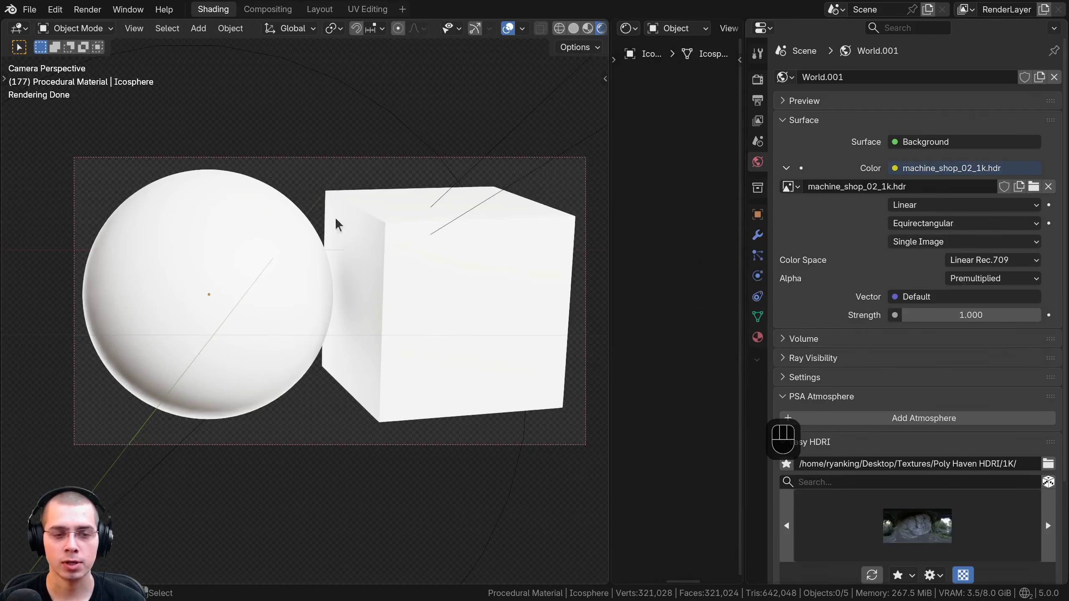
pyautogui.keyDown('shift'); pyautogui.moveTo(429, 291); pyautogui.dragTo(411, 311, button='middle'); pyautogui.keyUp('shift')
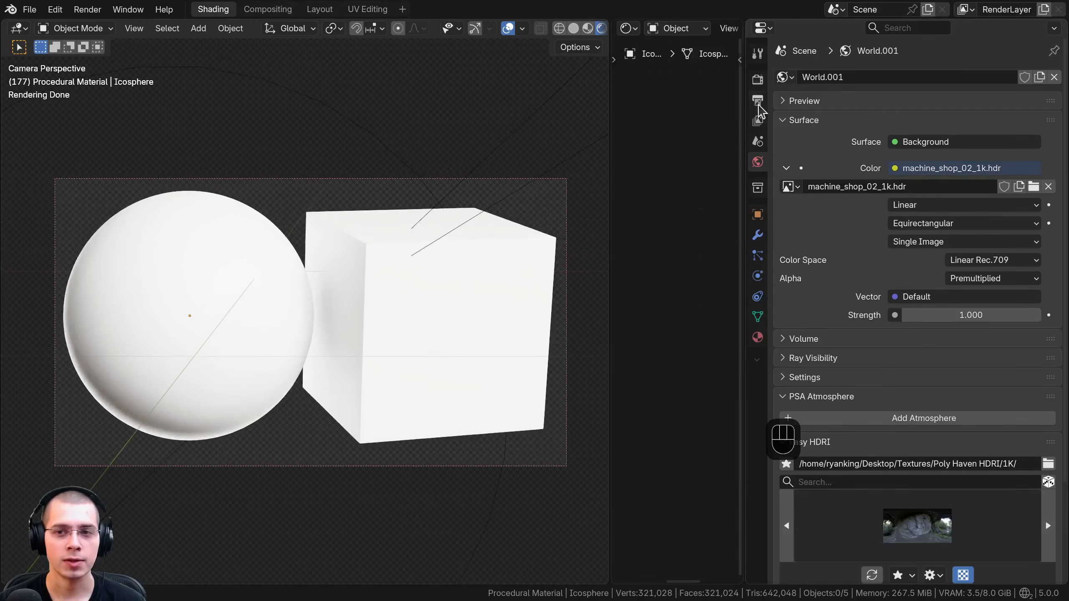
# Step: Open the scene's render settings and examine the available render engine options
pyautogui.click(758, 103)
pyautogui.click(763, 78)
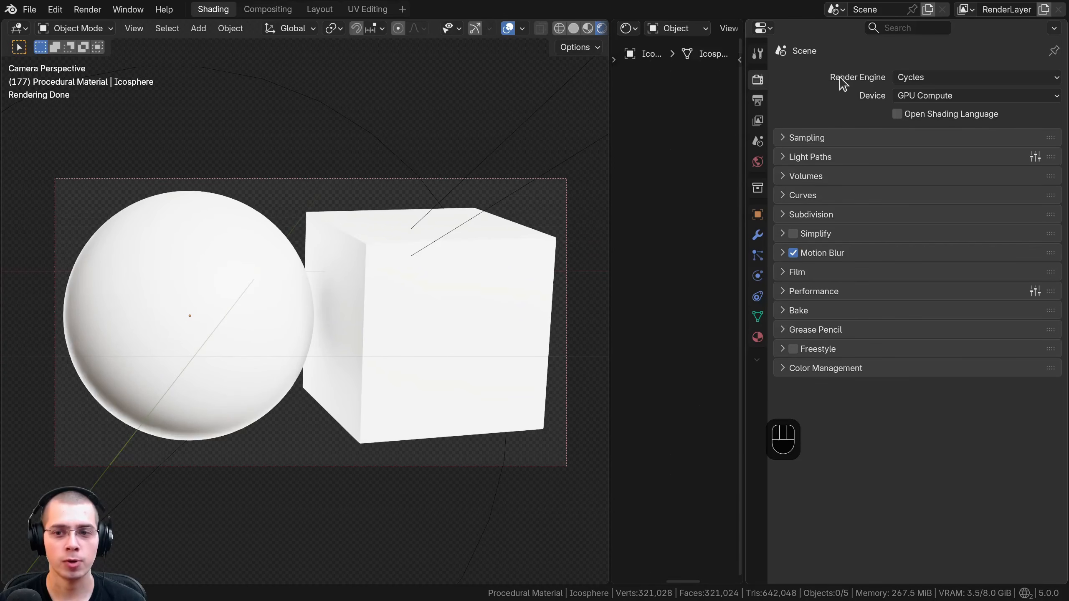
pyautogui.click(954, 77)
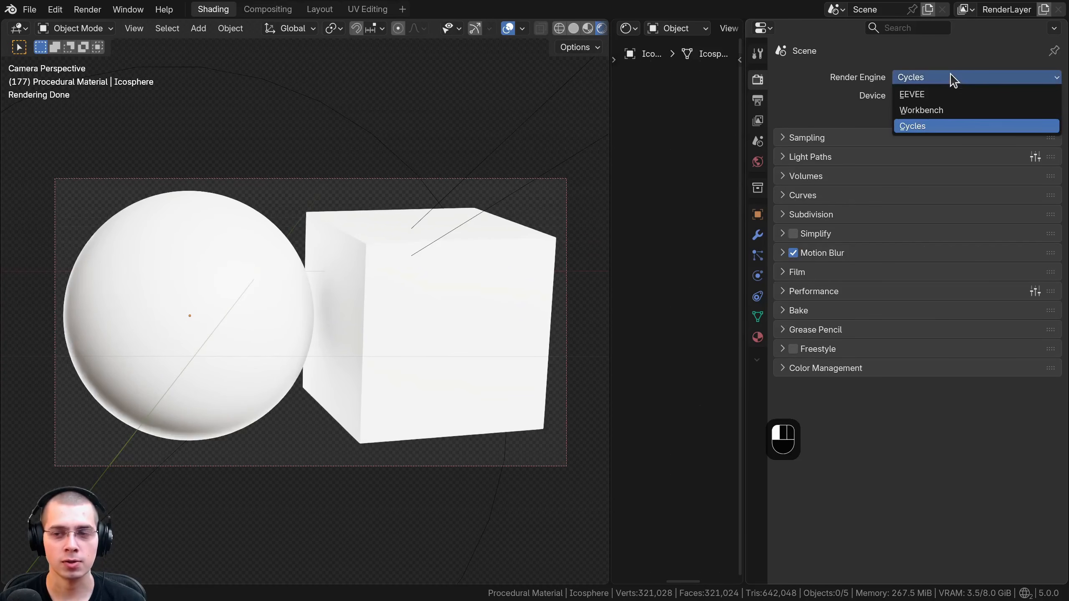
pyautogui.click(953, 77)
pyautogui.click(921, 78)
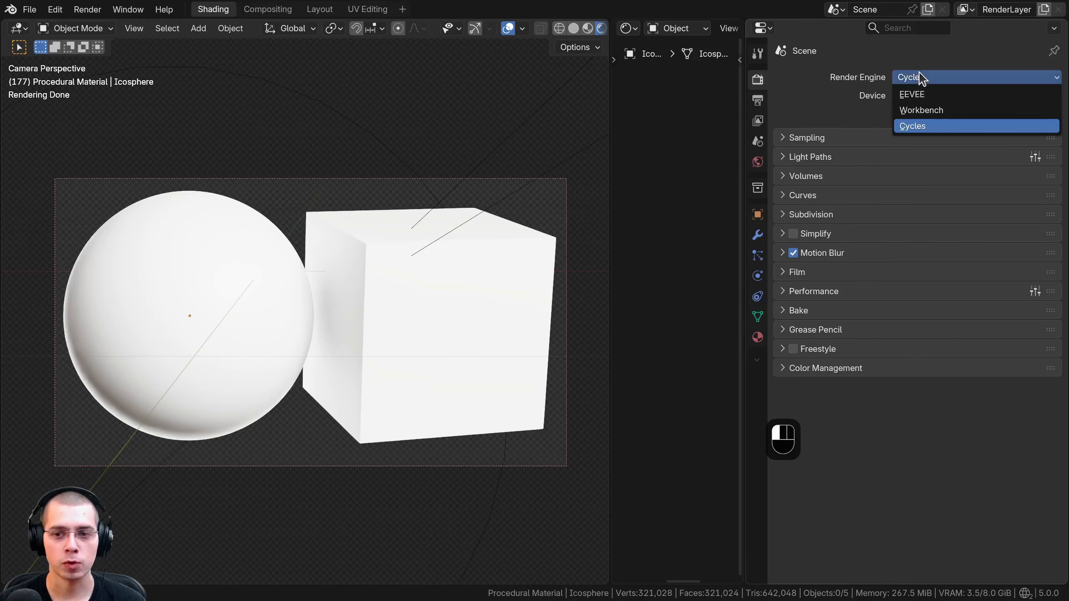
pyautogui.click(921, 78)
pyautogui.click(921, 78)
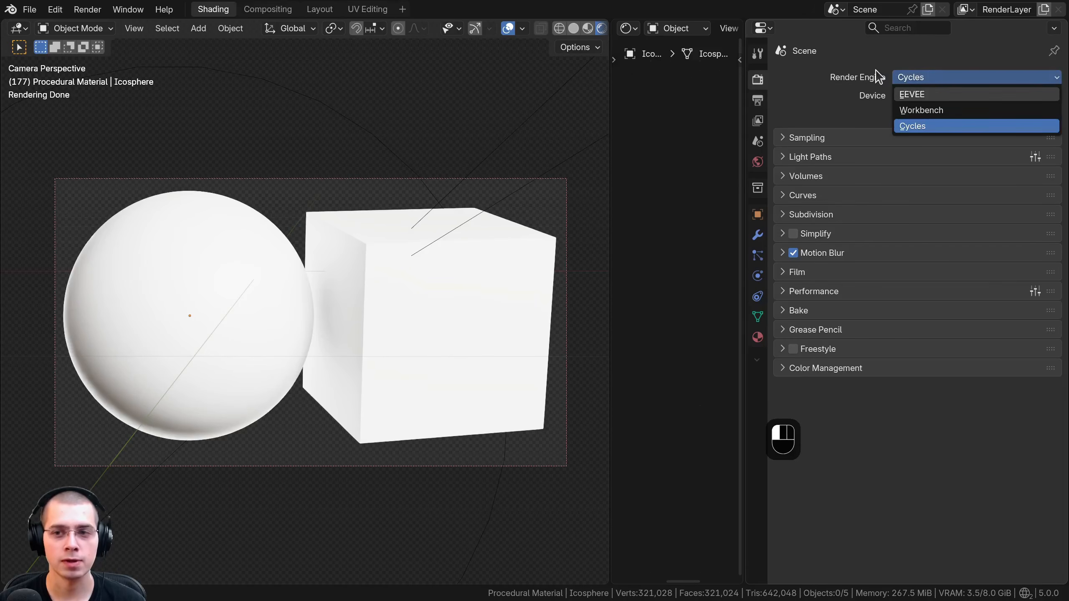
# Step: Turn the Film's Transparent option off and back on to compare the rendered background
pyautogui.click(787, 274)
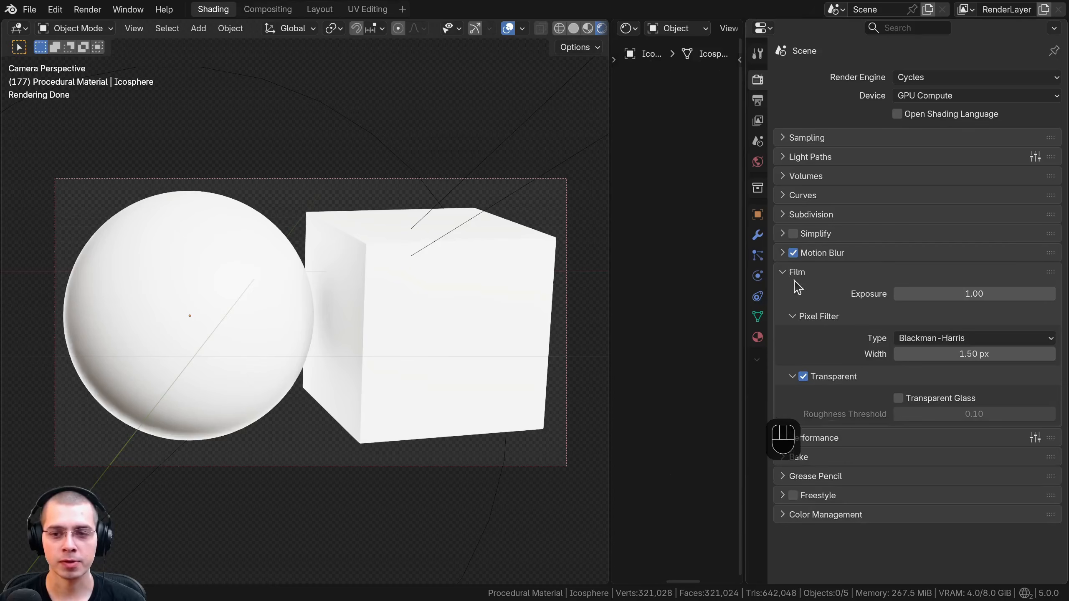
pyautogui.click(820, 376)
pyautogui.click(820, 376)
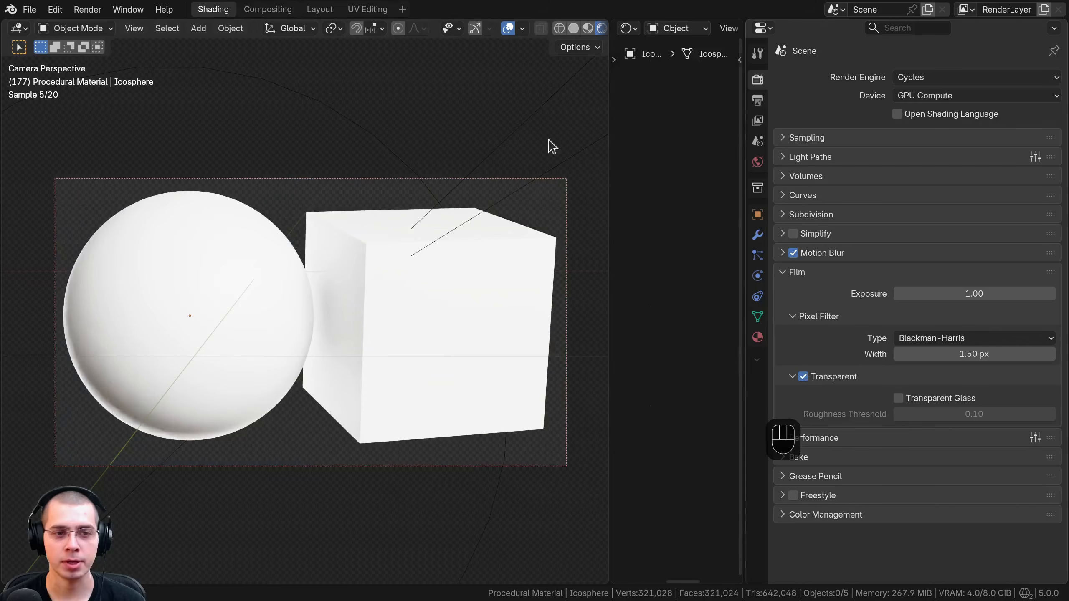
pyautogui.click(803, 377)
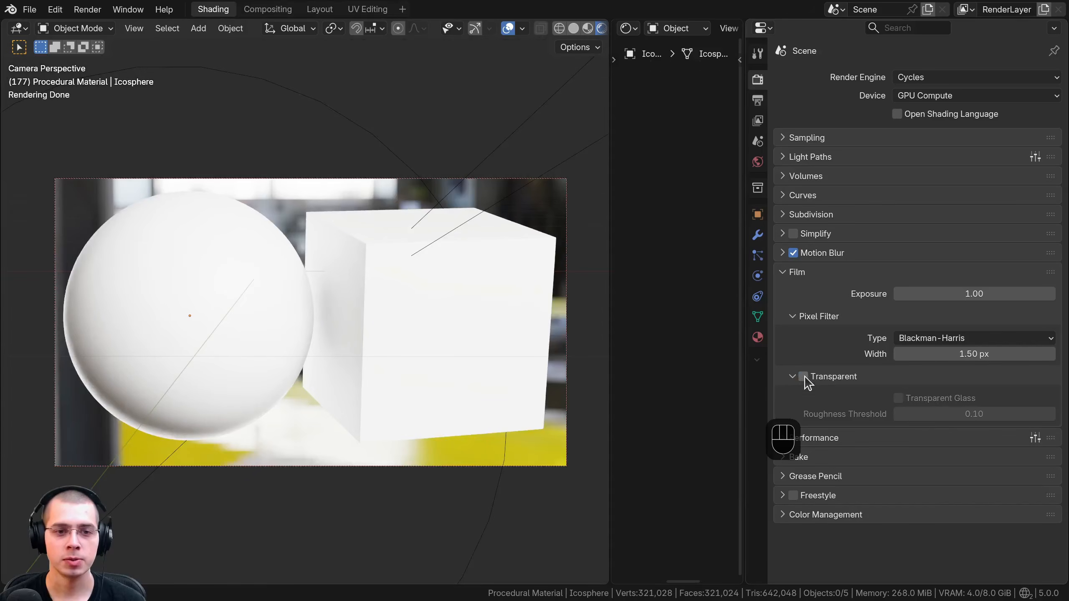
pyautogui.click(803, 376)
pyautogui.click(790, 272)
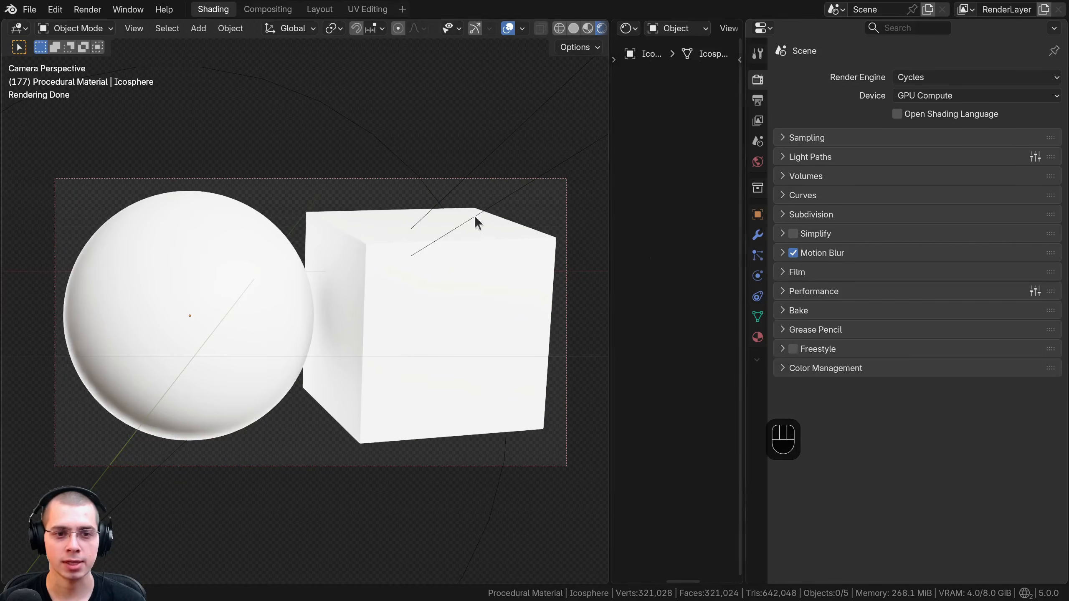
# Step: Expand the Color Management settings and examine the View transform and the available Look contrast options
pyautogui.click(787, 370)
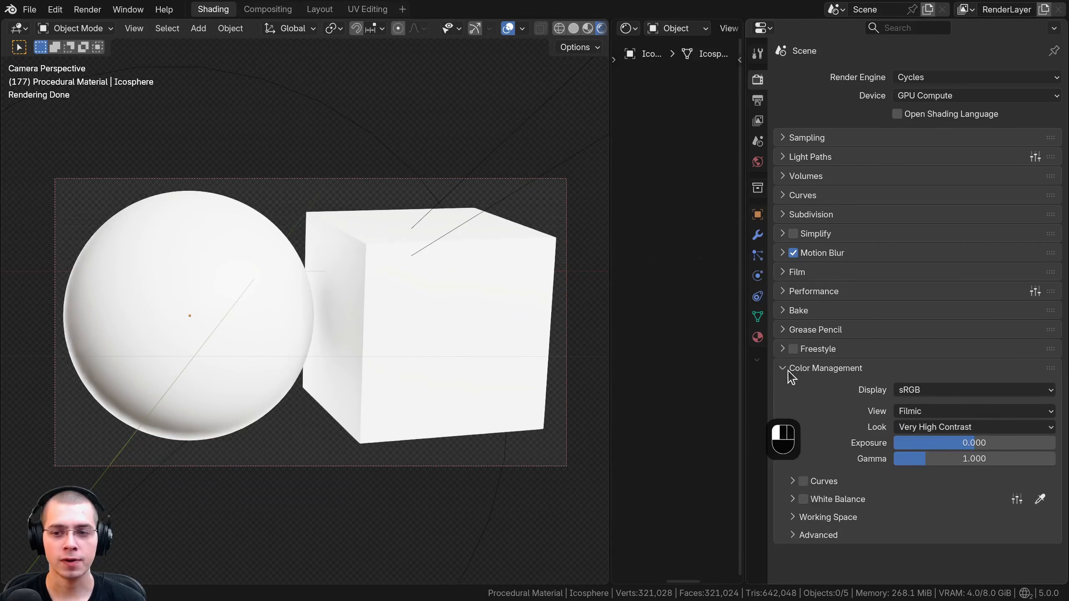
pyautogui.click(935, 413)
pyautogui.click(908, 428)
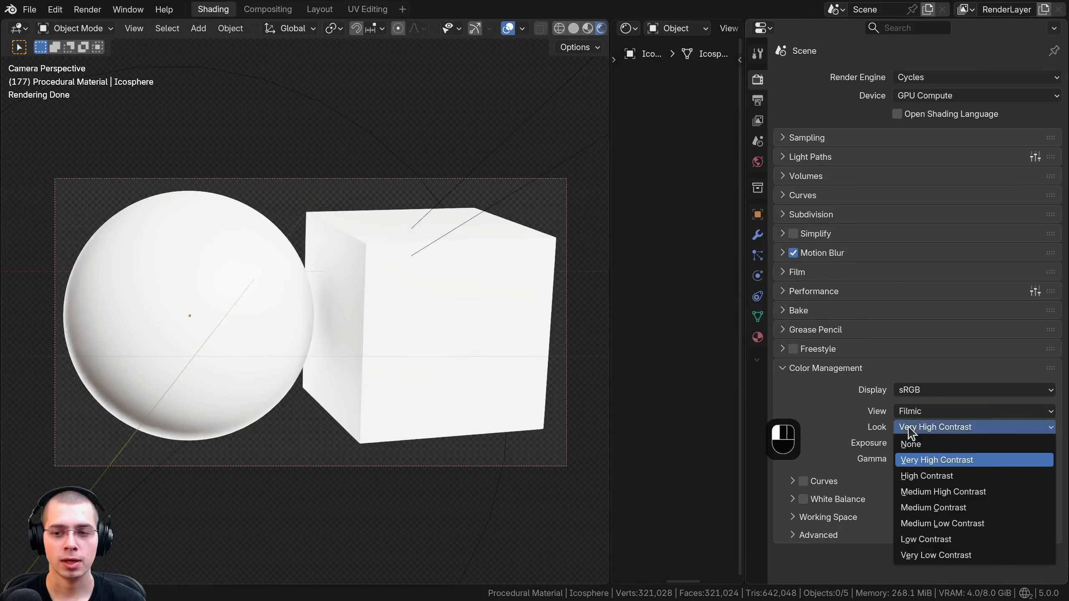
pyautogui.click(546, 297)
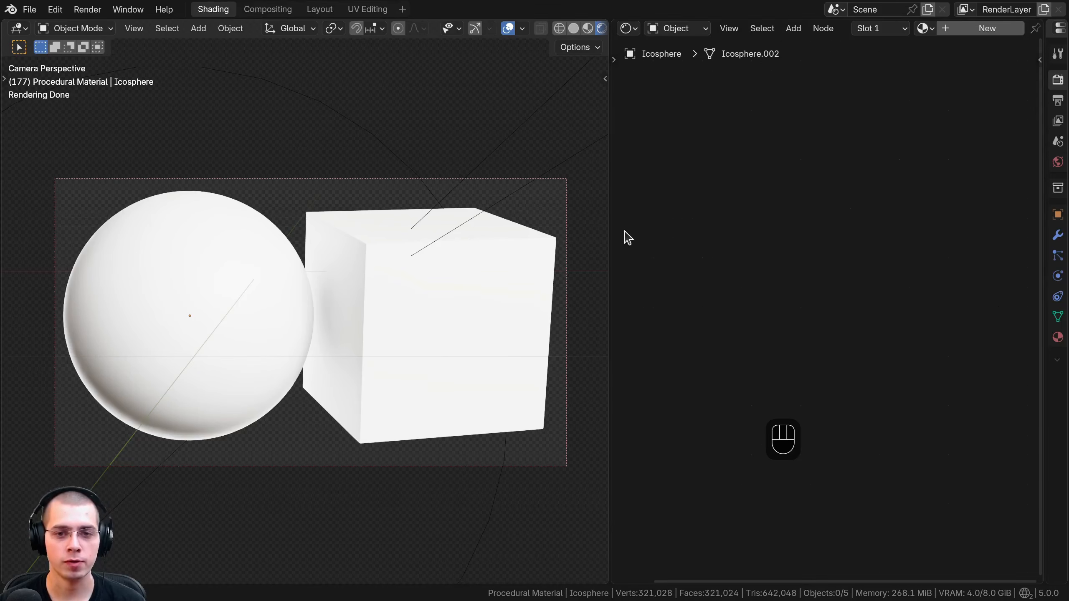
# Step: Enlarge the shader editor and give the cube a new material named Damaged Cardboard
pyautogui.moveTo(597, 214)
pyautogui.mouseDown()
pyautogui.moveTo(358, 210)
pyautogui.moveTo(389, 213)
pyautogui.mouseUp()
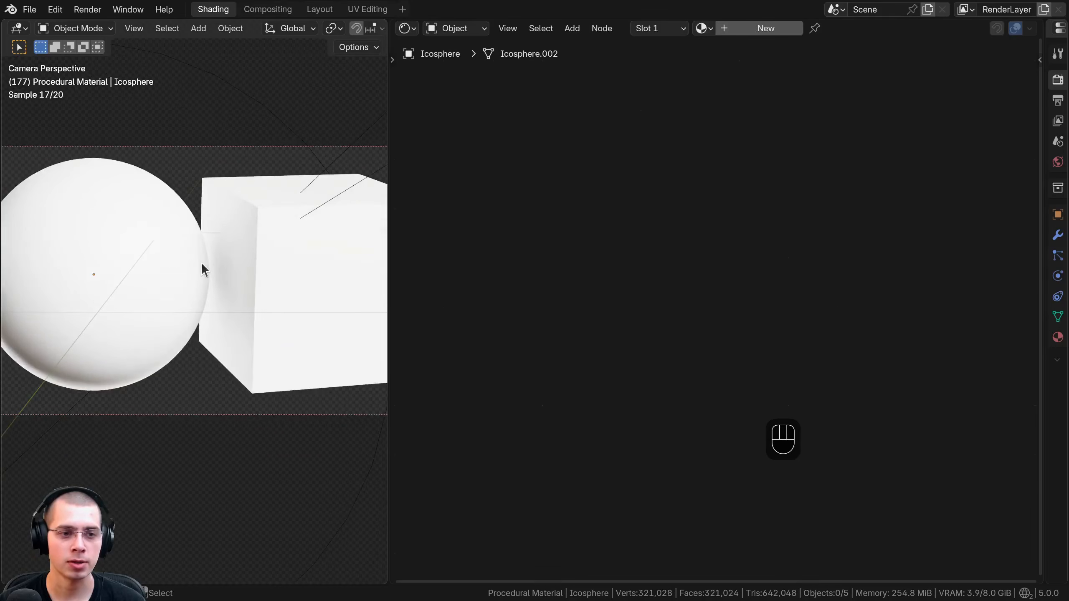
pyautogui.press('z')
pyautogui.click(284, 229)
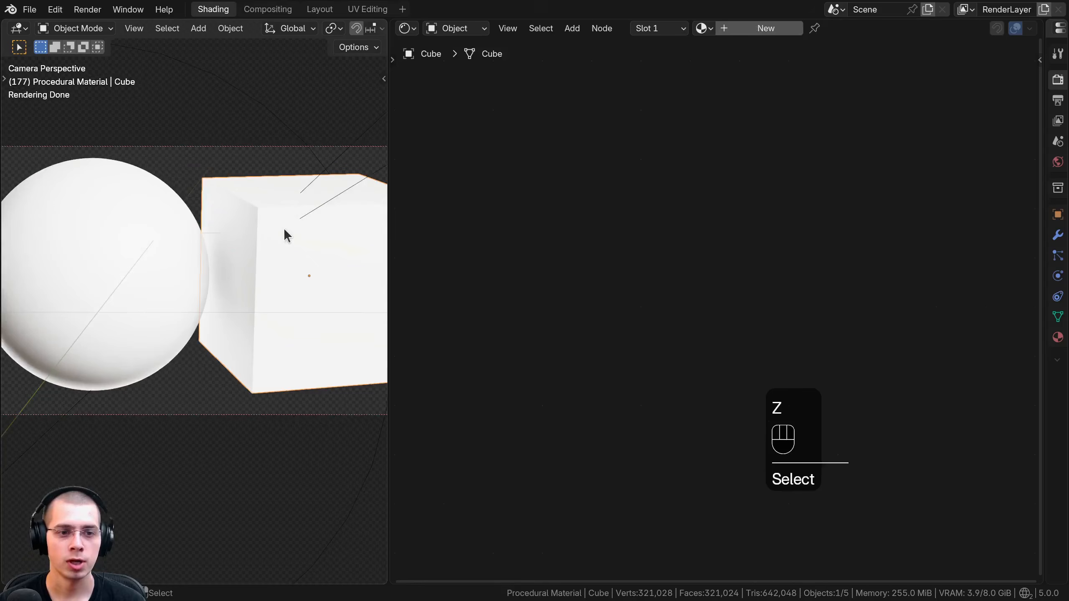
pyautogui.click(764, 29)
pyautogui.click(753, 29)
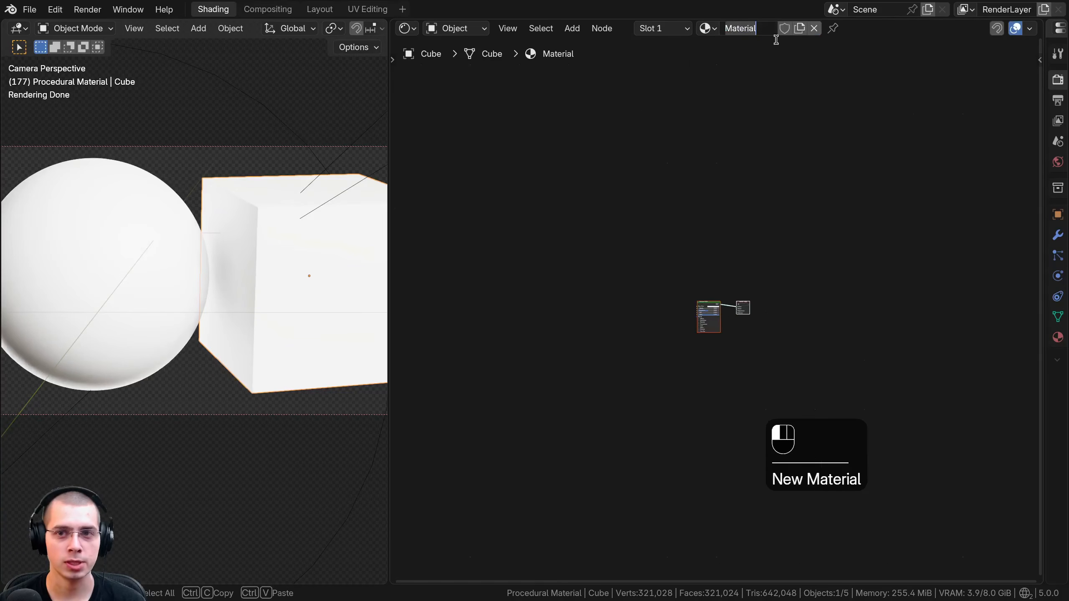
pyautogui.write('Dama')
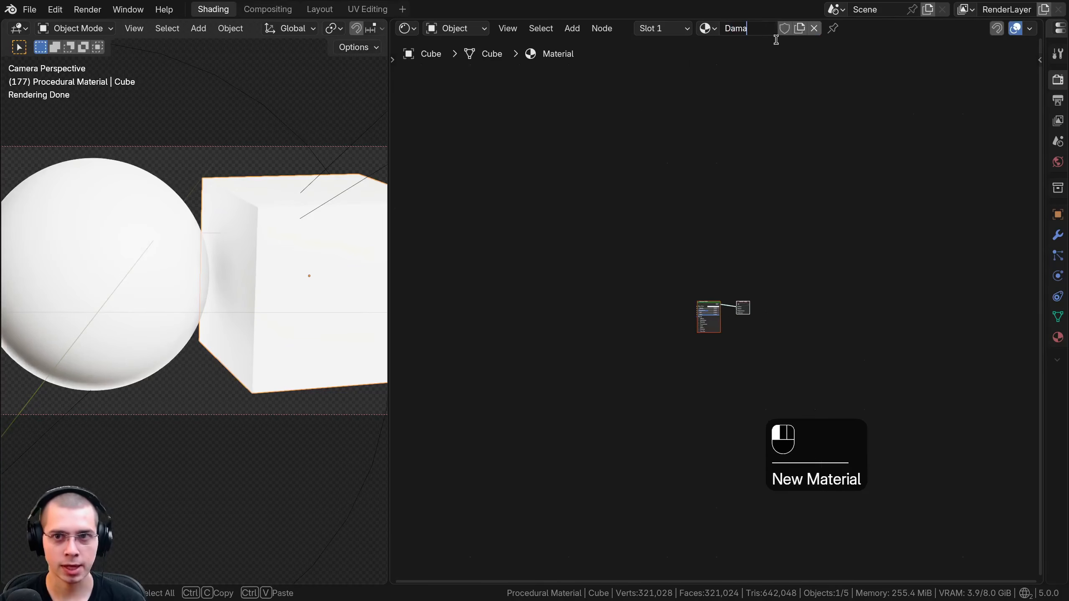
pyautogui.write('ged Cardboard')
pyautogui.press('Return')
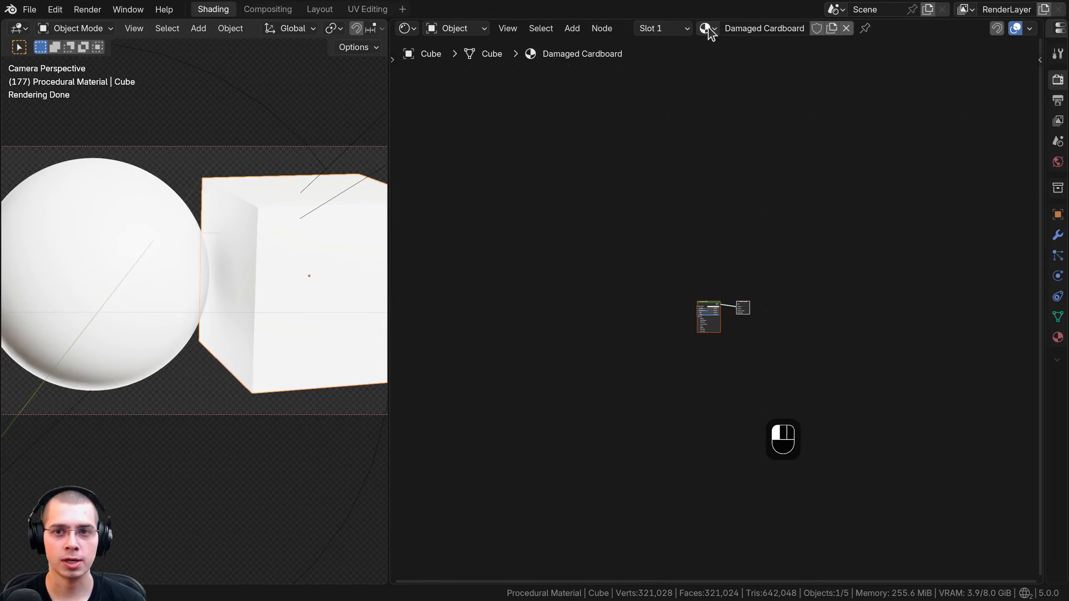
# Step: Assign the Damaged Cardboard material to the sphere as well and place its Principled BSDF node close to the Material Output
pyautogui.moveTo(710, 33); pyautogui.dragTo(122, 190)
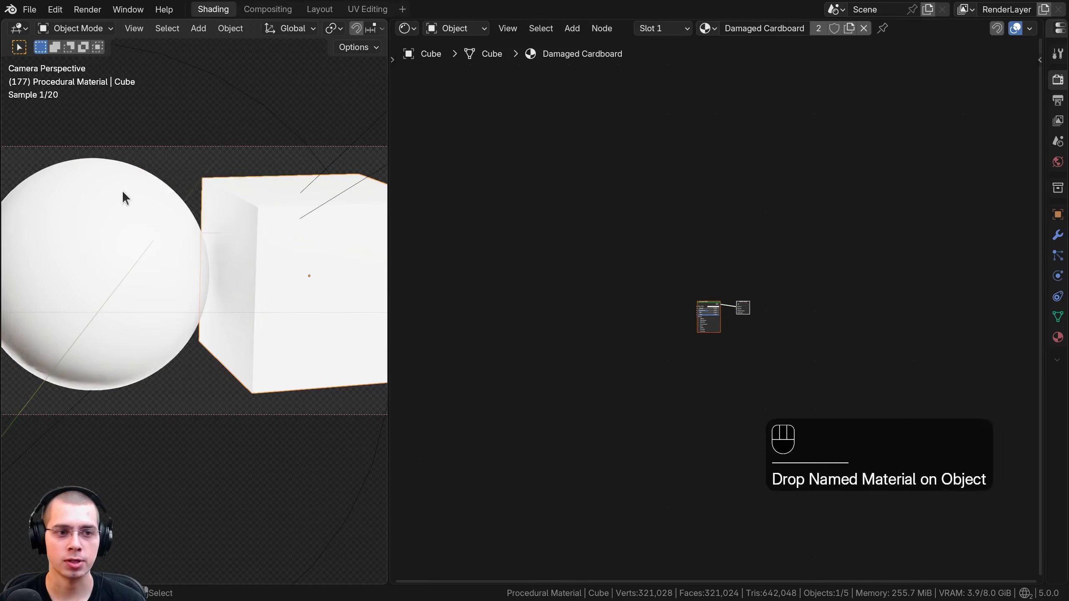
pyautogui.click(121, 190)
pyautogui.scroll(6, 661, 262)
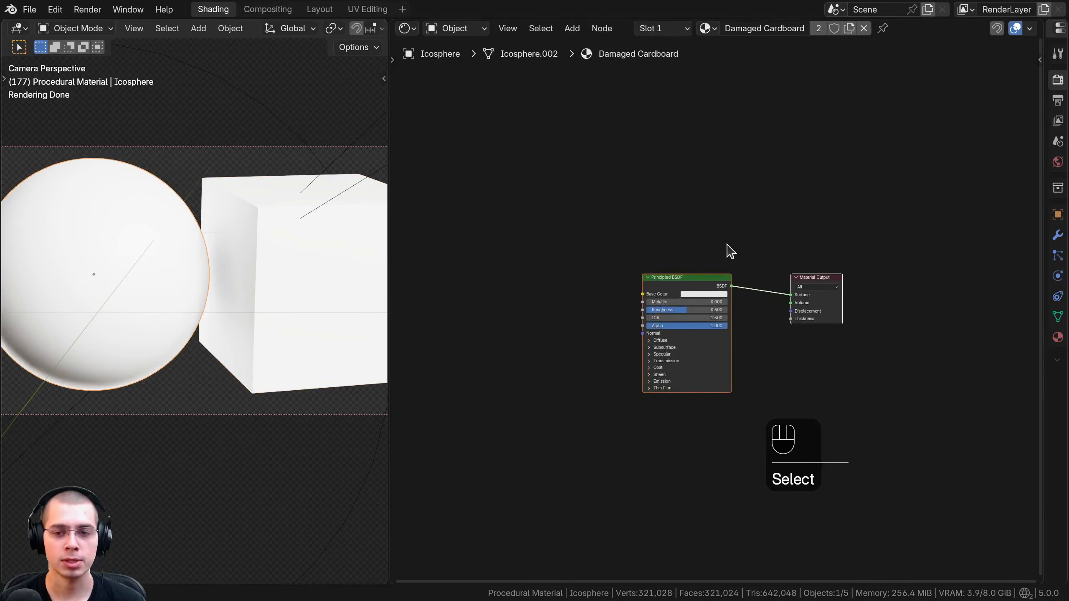
pyautogui.scroll(8, 725, 242)
pyautogui.moveTo(632, 244); pyautogui.dragTo(725, 239)
pyautogui.moveTo(637, 247); pyautogui.dragTo(665, 222, button='middle')
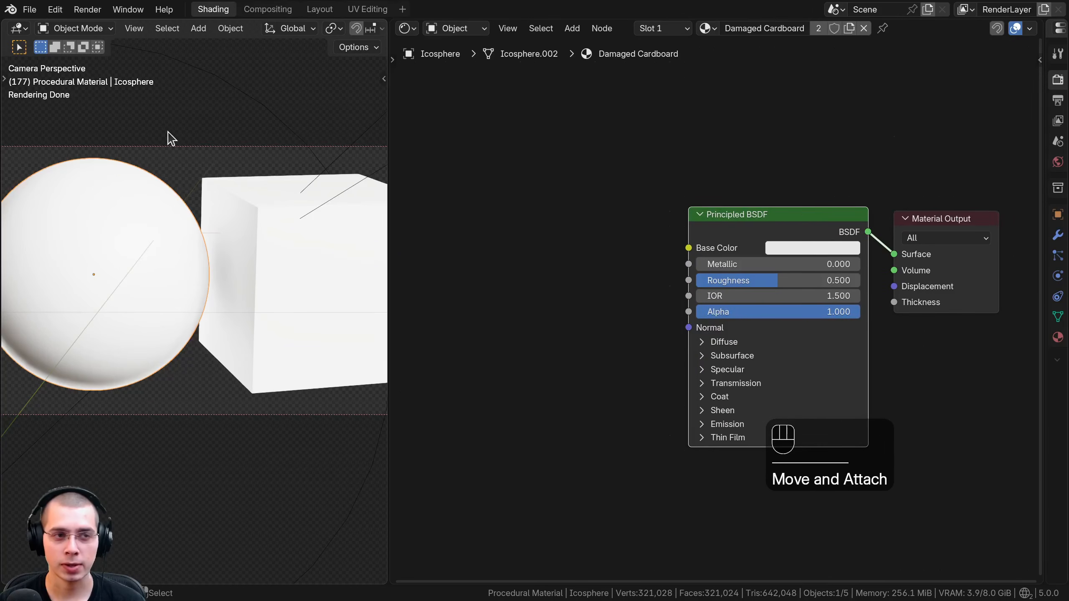
# Step: Search the add-on preferences for "node" and check whether Node Wrangler is enabled
pyautogui.click(55, 10)
pyautogui.click(104, 198)
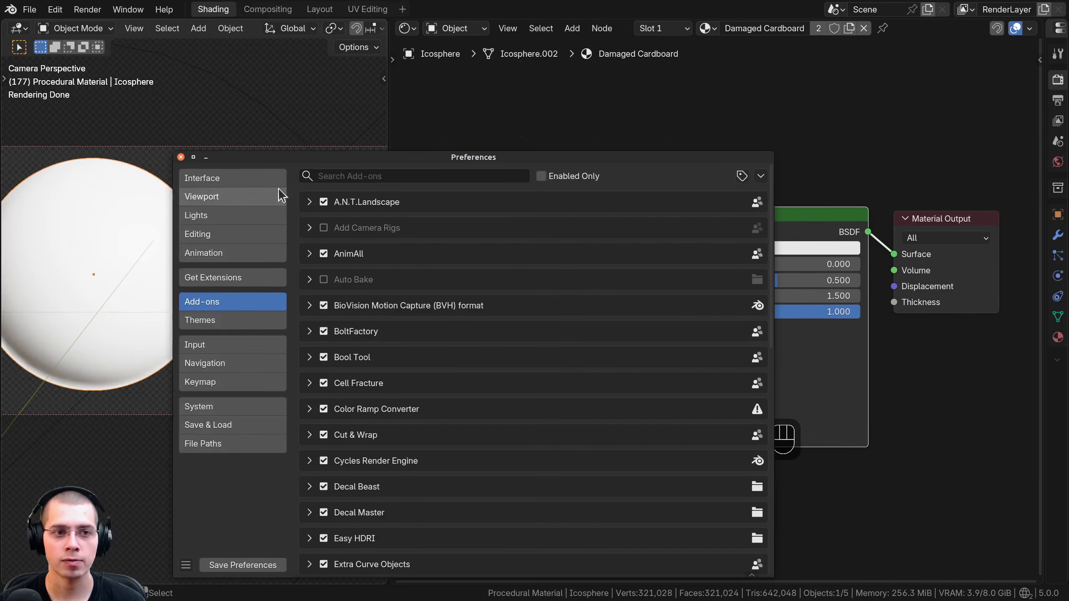
pyautogui.moveTo(366, 166); pyautogui.dragTo(416, 78)
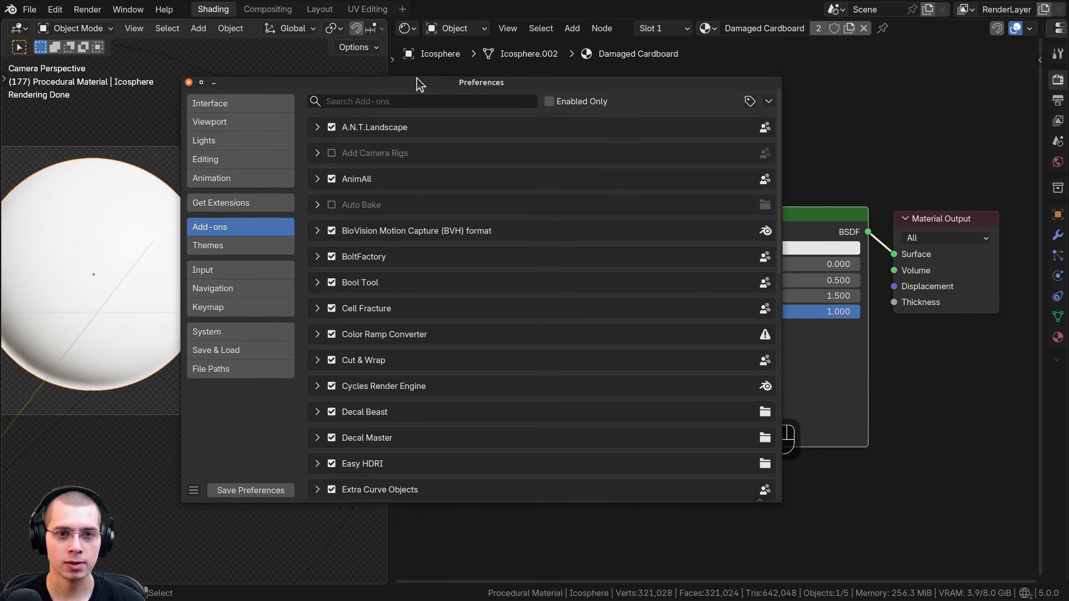
pyautogui.click(377, 103)
pyautogui.write('node')
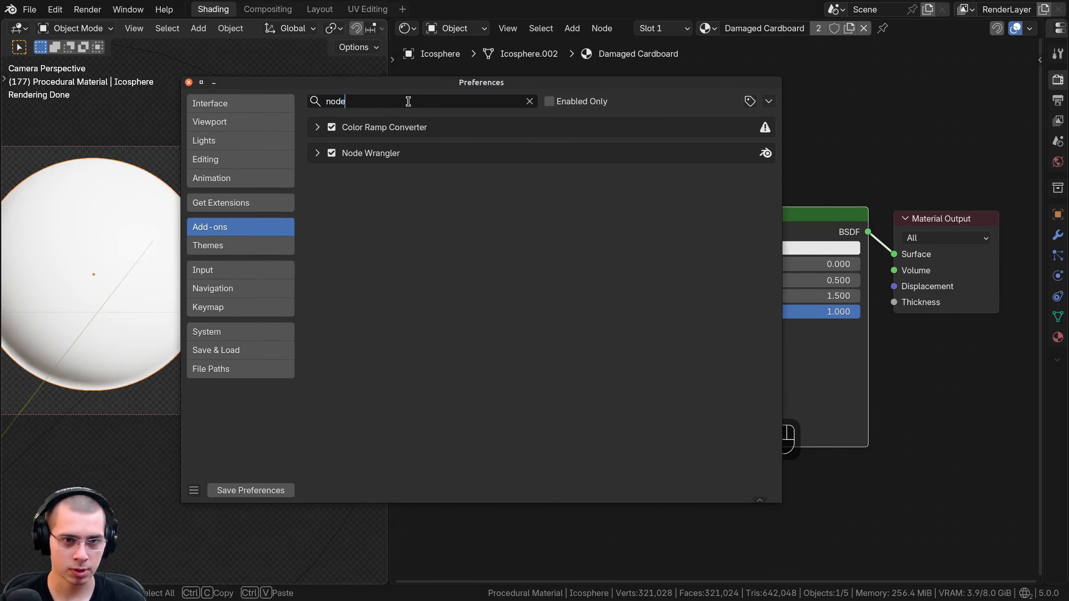
pyautogui.click(317, 153)
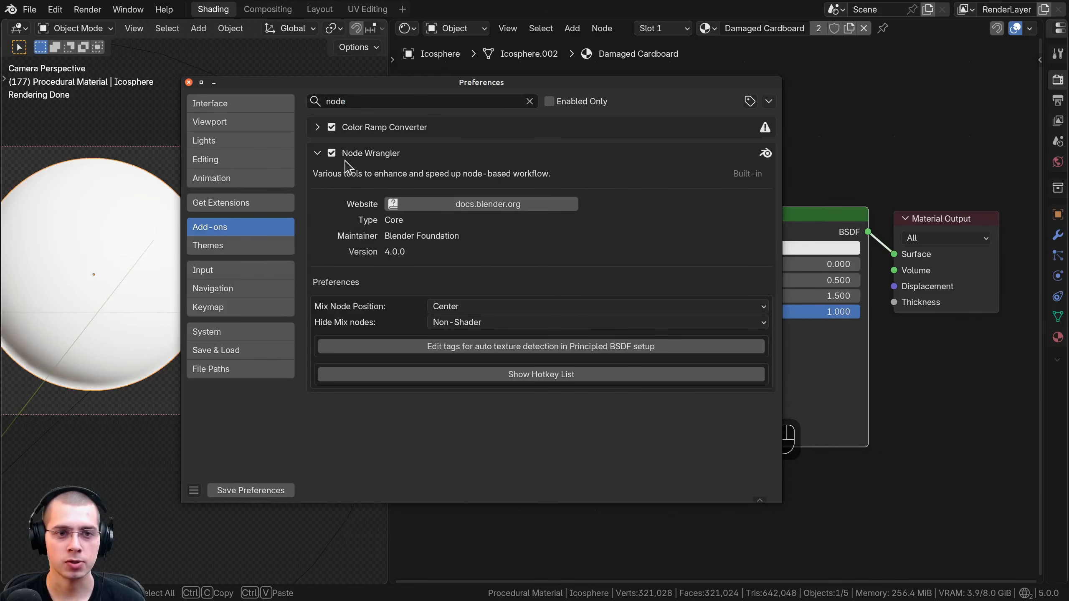
pyautogui.click(189, 82)
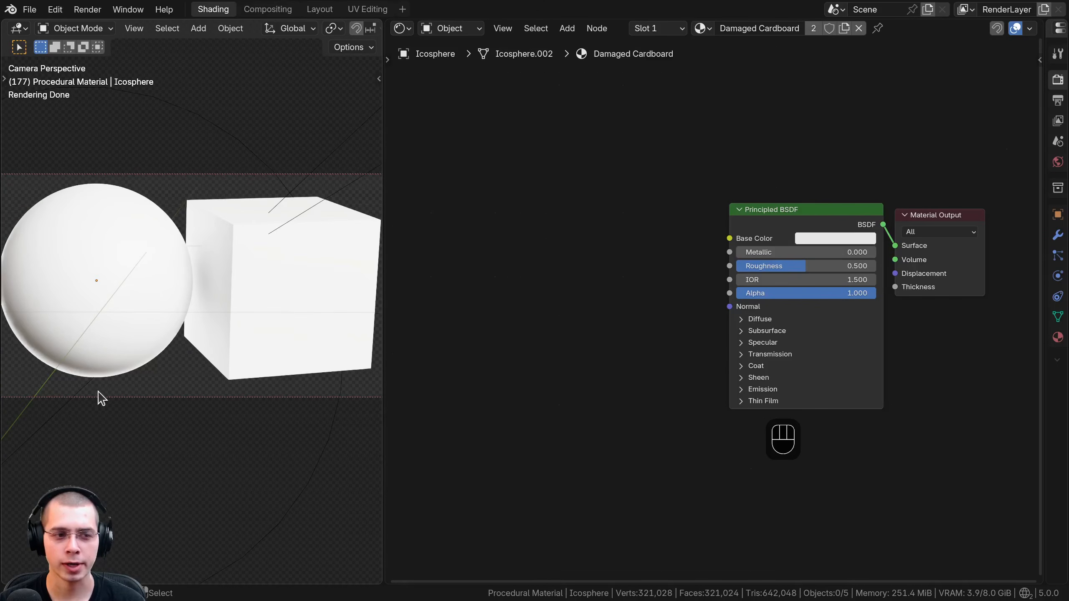
# Step: Add a Wave Texture node before the Principled BSDF and preview its color output on both objects with Node Wrangler
pyautogui.moveTo(514, 211); pyautogui.dragTo(542, 211, button='middle')
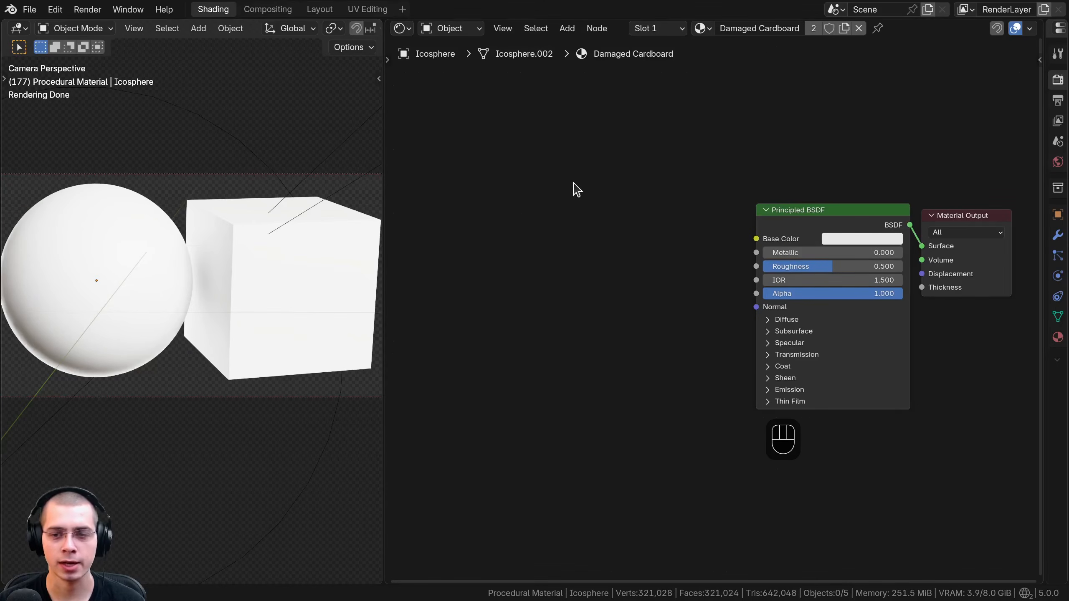
pyautogui.hotkey('shift', 'a')
pyautogui.write('wa')
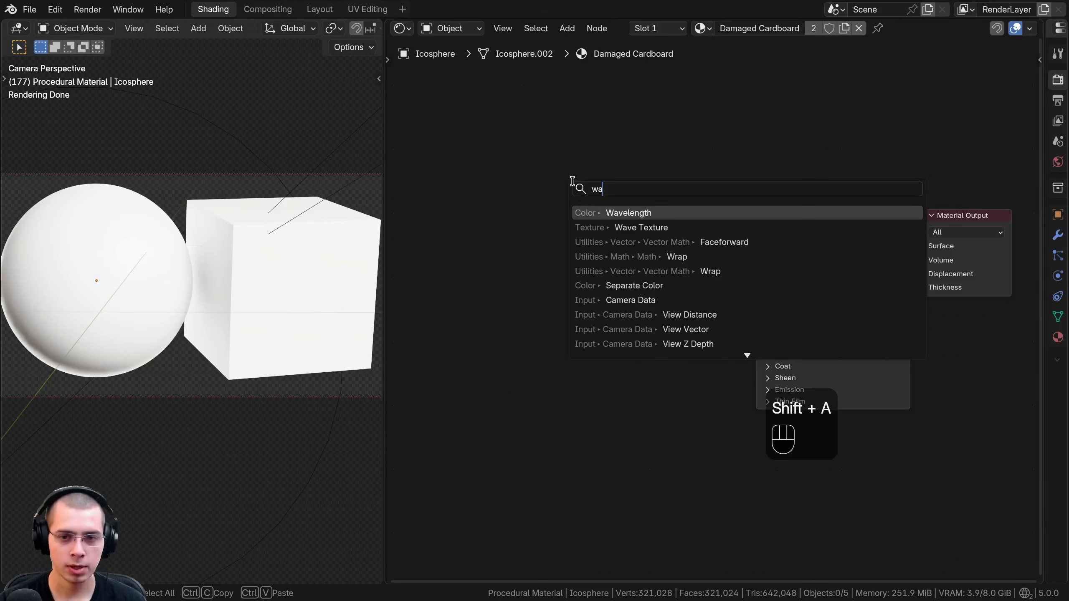
pyautogui.click(642, 228)
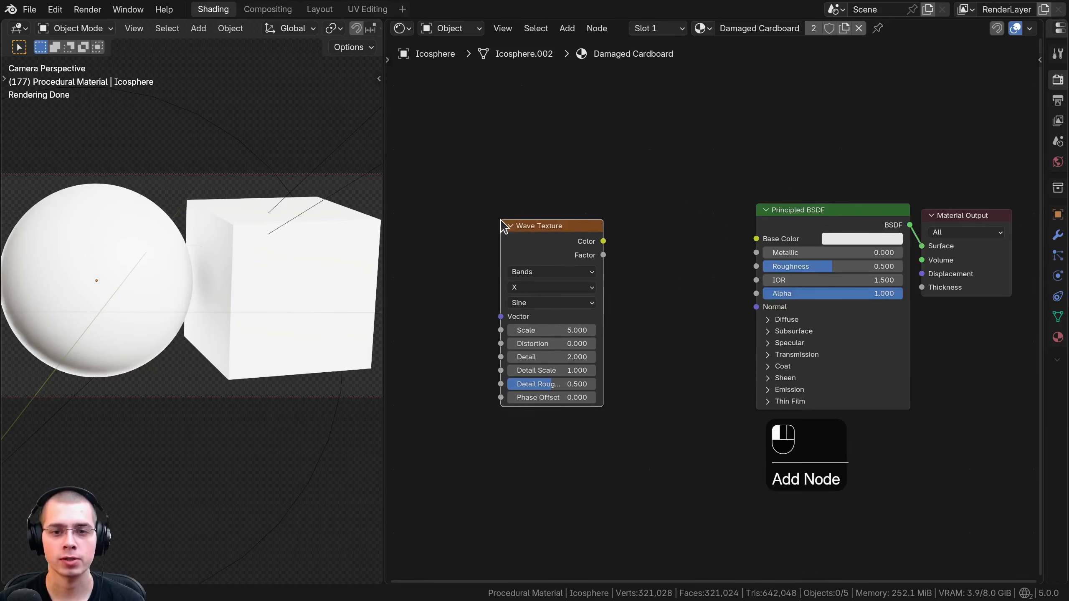
pyautogui.keyDown('ctrl'); pyautogui.keyDown('shift'); pyautogui.click(589, 231); pyautogui.keyUp('shift'); pyautogui.keyUp('ctrl')
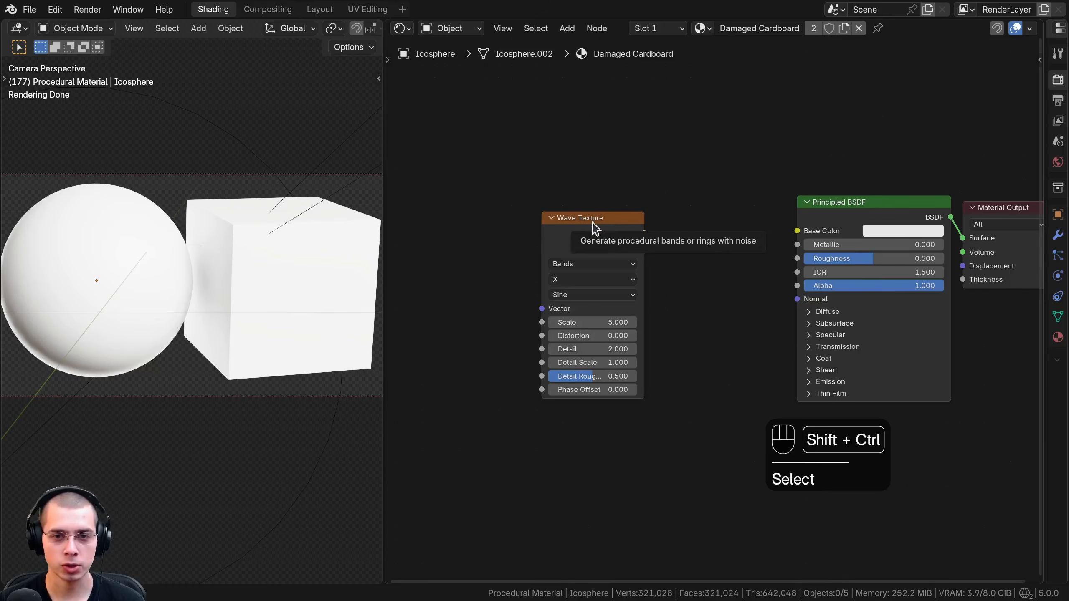
pyautogui.keyDown('ctrl'); pyautogui.keyDown('shift'); pyautogui.click(591, 232); pyautogui.keyUp('shift'); pyautogui.keyUp('ctrl')
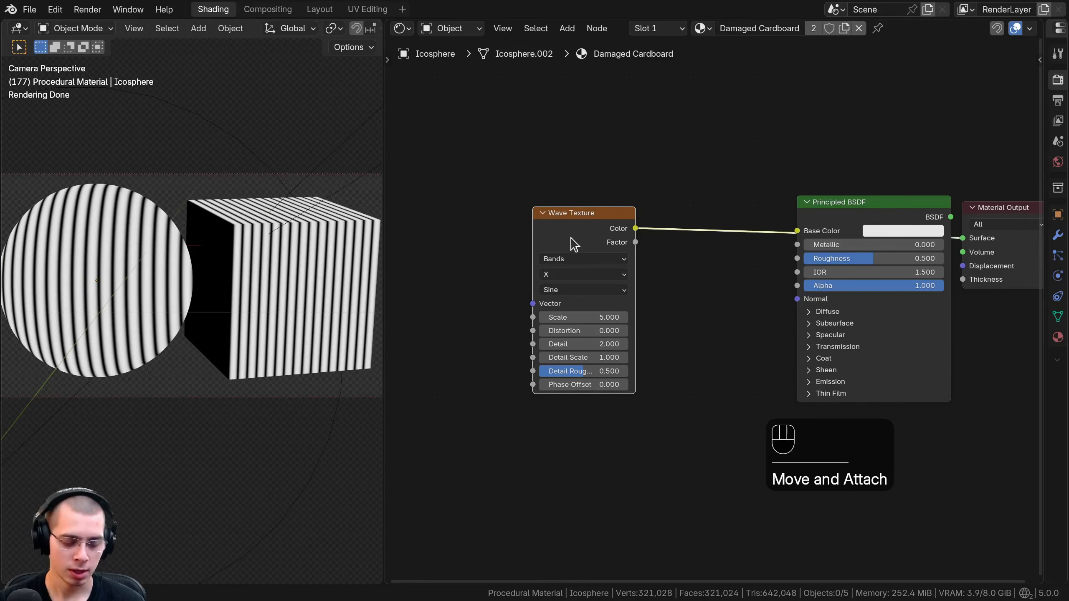
pyautogui.moveTo(574, 245); pyautogui.dragTo(561, 222)
# Step: Add Texture Coordinate and Mapping nodes wired into the Wave Texture's Vector input using Node Wrangler's texture setup
pyautogui.hotkey('ctrl', 't')
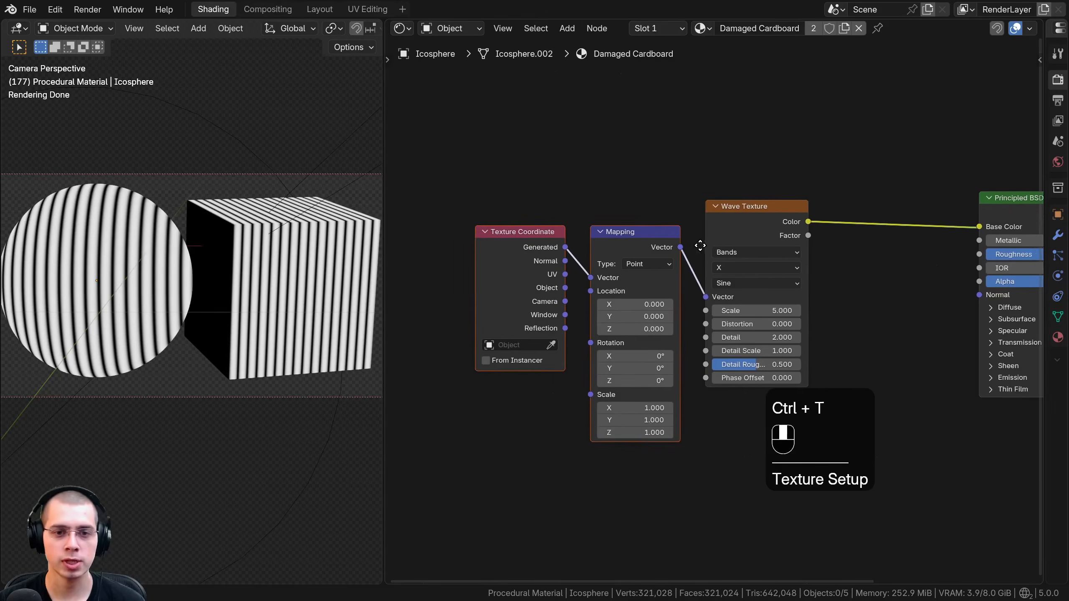
pyautogui.press('a')
pyautogui.scroll(2, 505, 268)
pyautogui.moveTo(505, 267); pyautogui.dragTo(449, 236, button='middle')
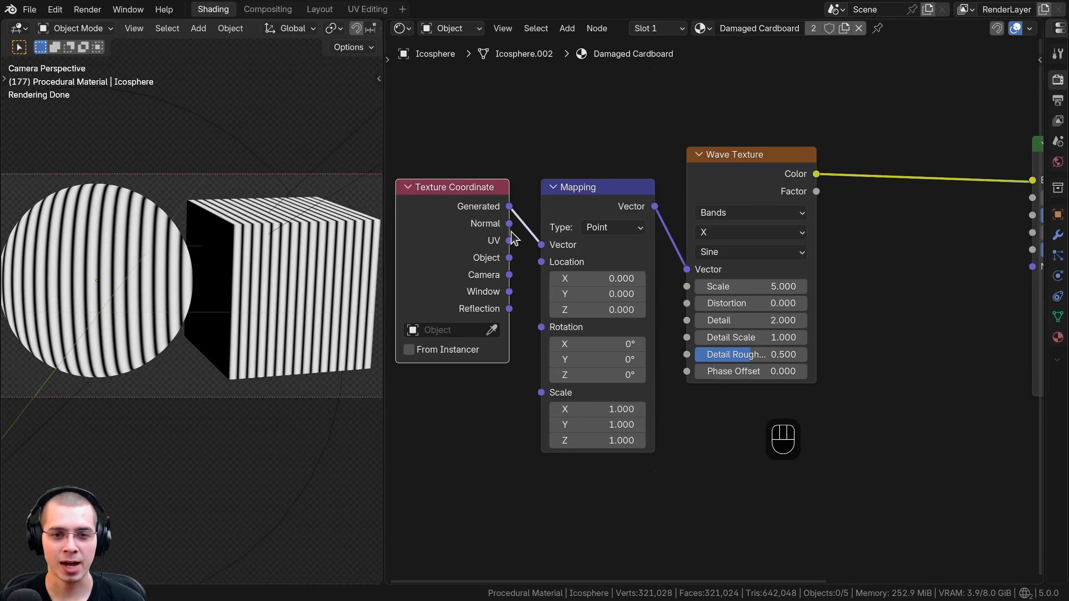
# Step: Connect the Texture Coordinate's UV output to the Mapping node's Vector input and move the two nodes closer together
pyautogui.moveTo(509, 241); pyautogui.dragTo(541, 247)
pyautogui.moveTo(466, 261); pyautogui.dragTo(485, 264)
pyautogui.press('b')
pyautogui.moveTo(488, 265); pyautogui.dragTo(563, 264)
pyautogui.press('g')
pyautogui.click(536, 260)
pyautogui.press('a')
# Step: Compare the UV-mapped stripes on the sphere and the cube, leaving the sphere selected in an enlarged viewport
pyautogui.click(124, 195)
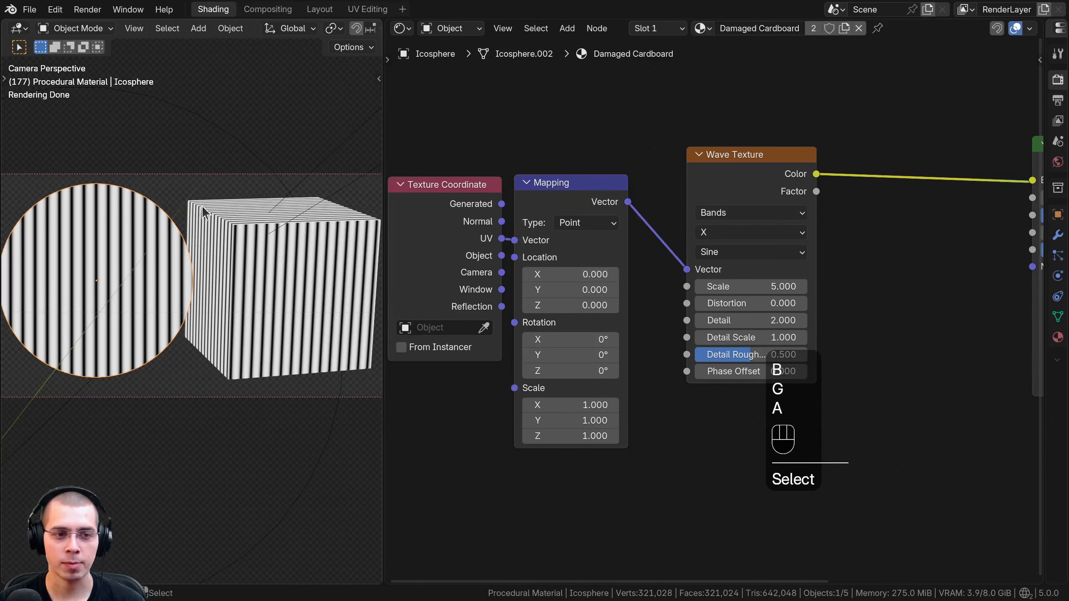
pyautogui.click(205, 212)
pyautogui.click(61, 239)
pyautogui.click(270, 225)
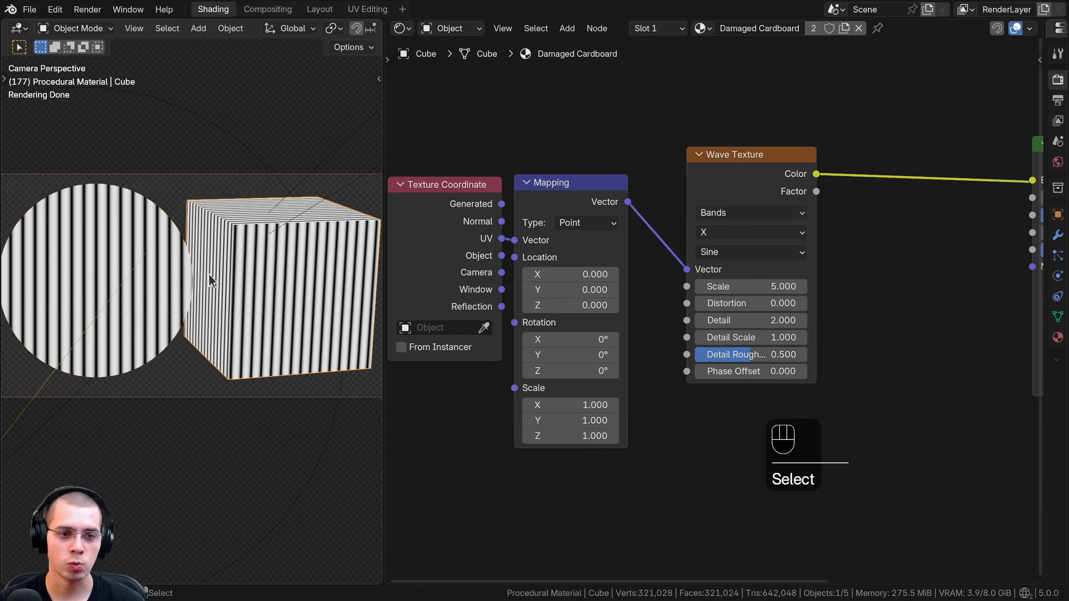
pyautogui.click(64, 214)
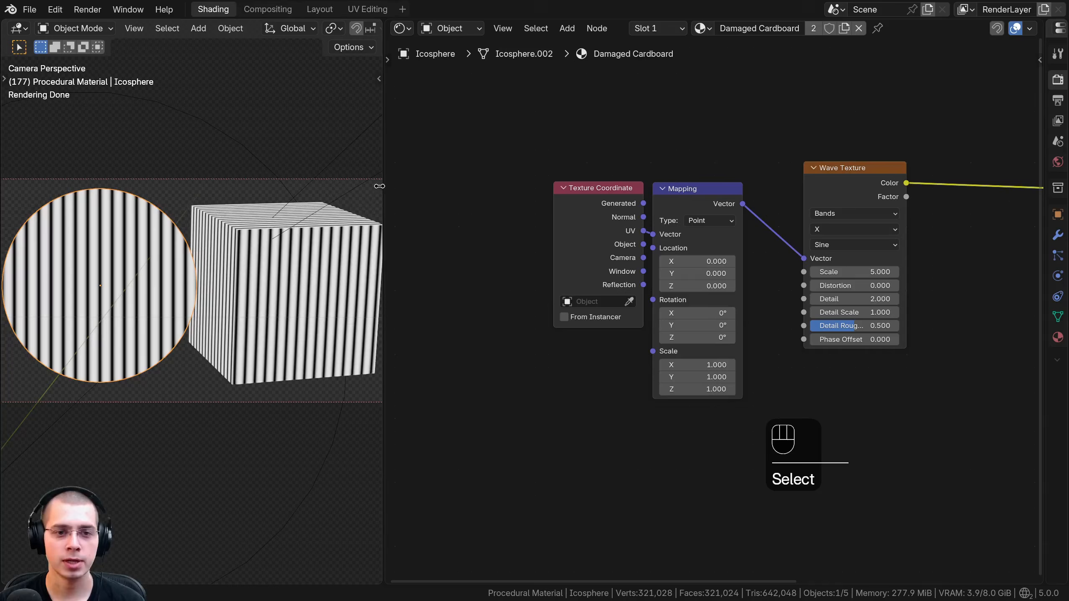
pyautogui.moveTo(381, 194); pyautogui.dragTo(572, 202)
pyautogui.scroll(4, 320, 278)
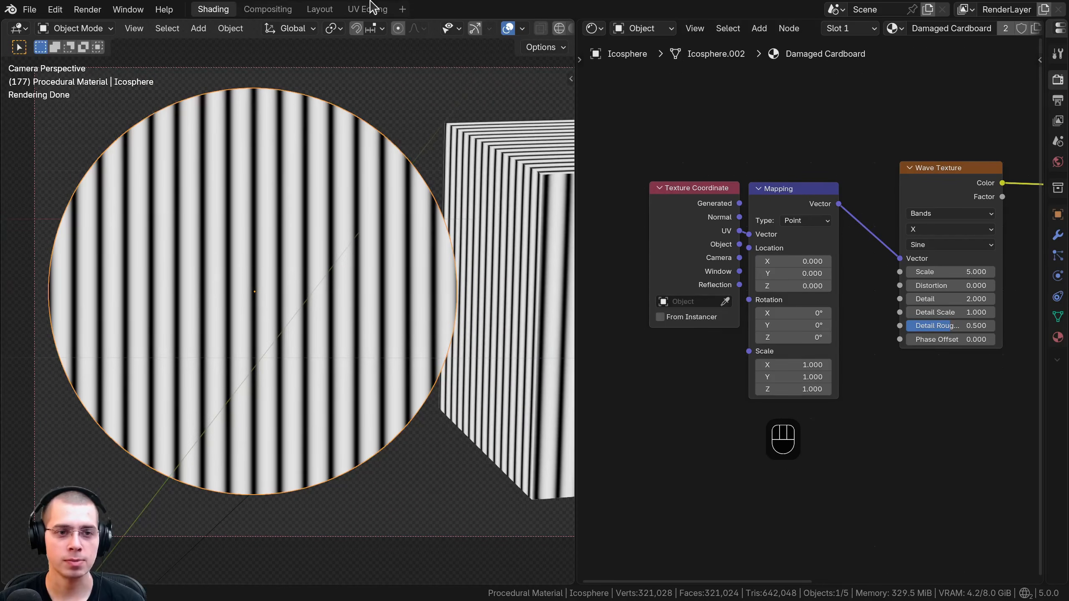
# Step: Unwrap the whole sphere mesh in Edit Mode with Project from View (Bounds)
pyautogui.press('Tab')
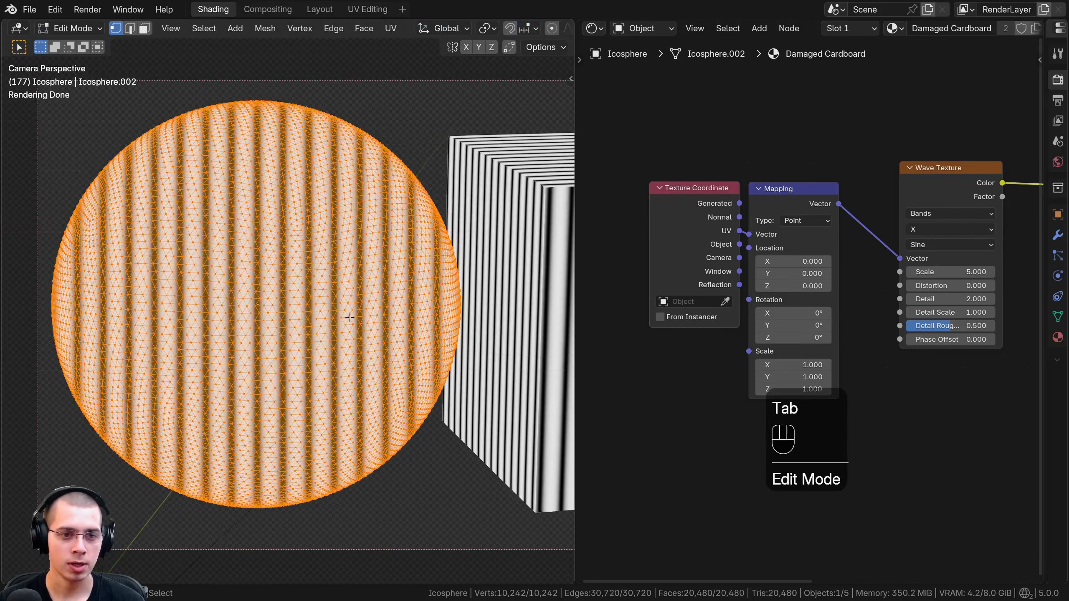
pyautogui.press('a')
pyautogui.press('a')
pyautogui.keyDown('shift'); pyautogui.moveTo(271, 235); pyautogui.dragTo(273, 217, button='middle'); pyautogui.keyUp('shift')
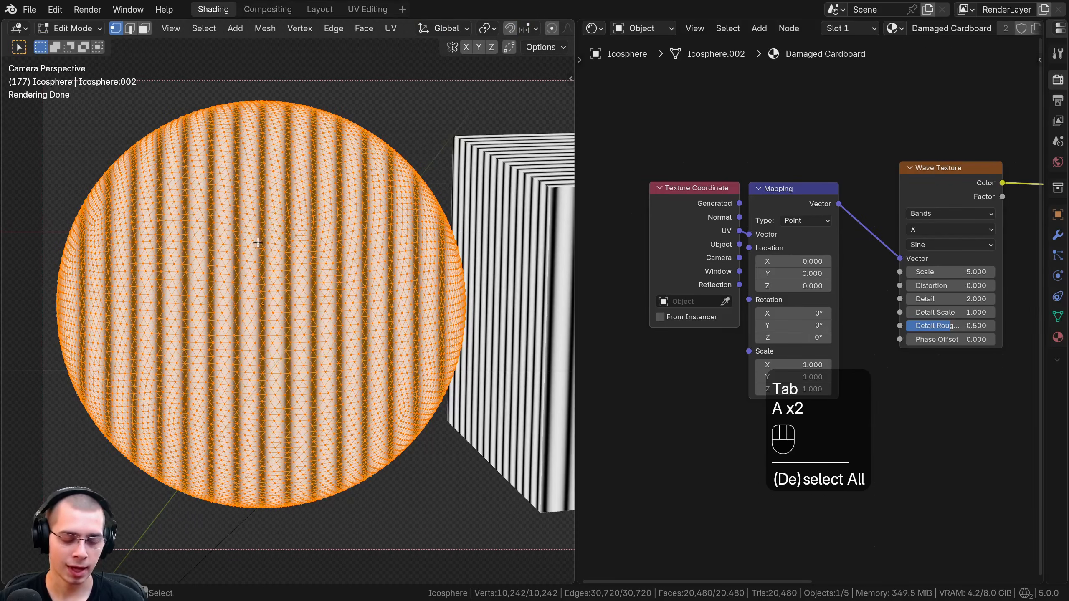
pyautogui.press('u')
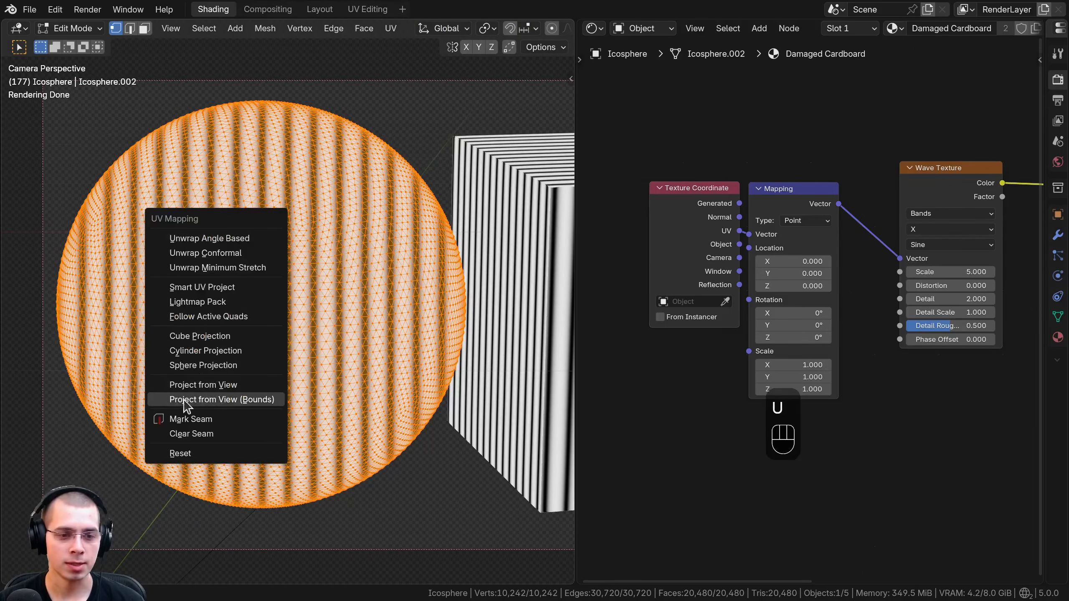
pyautogui.click(230, 400)
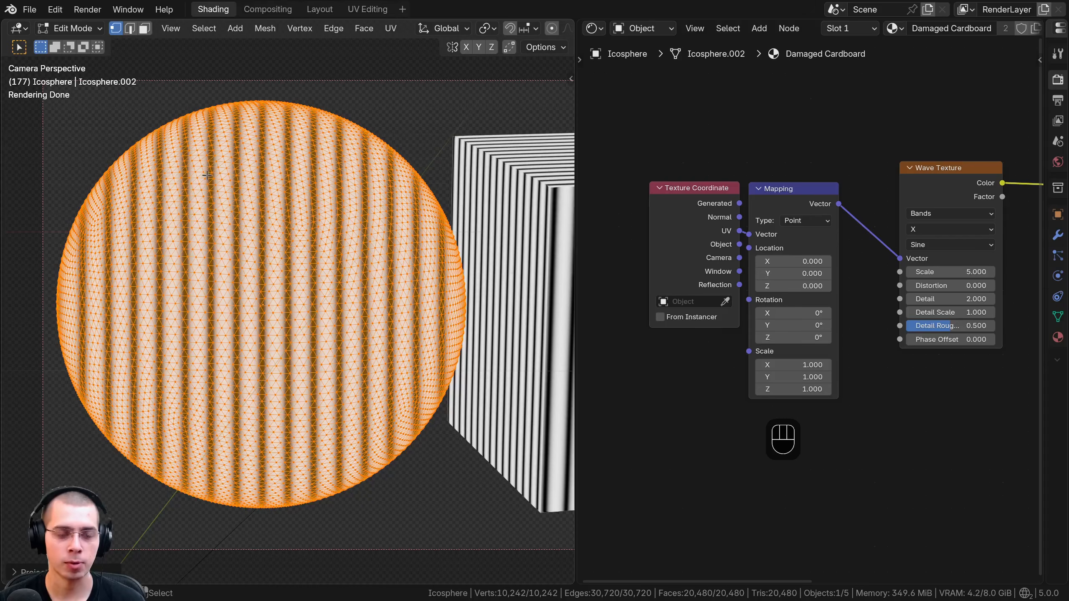
# Step: Switch to the UV Editing workspace and examine the sphere's complete UV layout with everything selected
pyautogui.press('u')
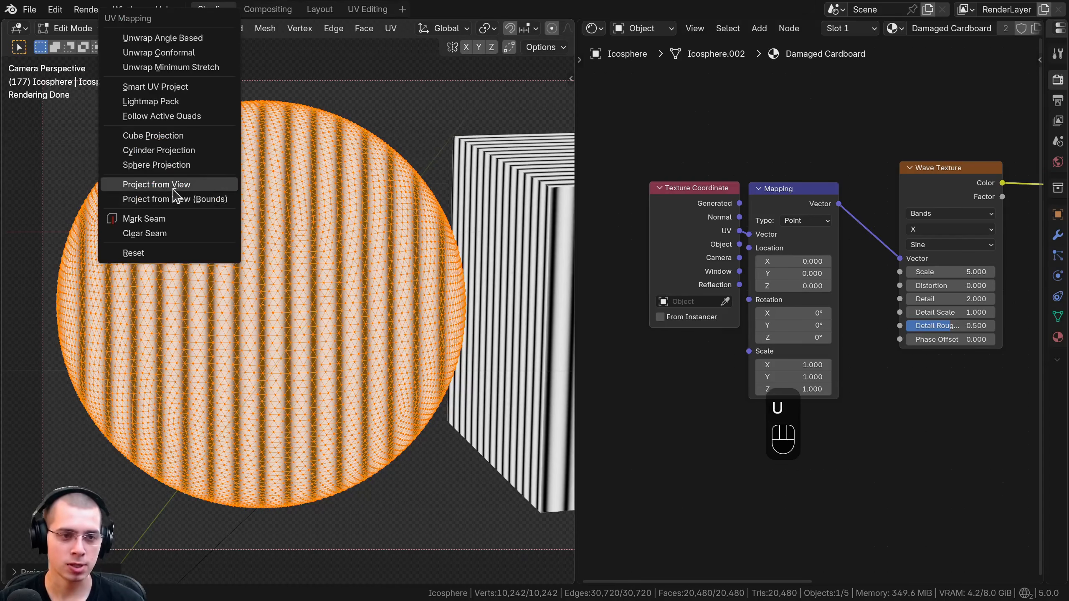
pyautogui.click(357, 10)
pyautogui.scroll(5, 200, 211)
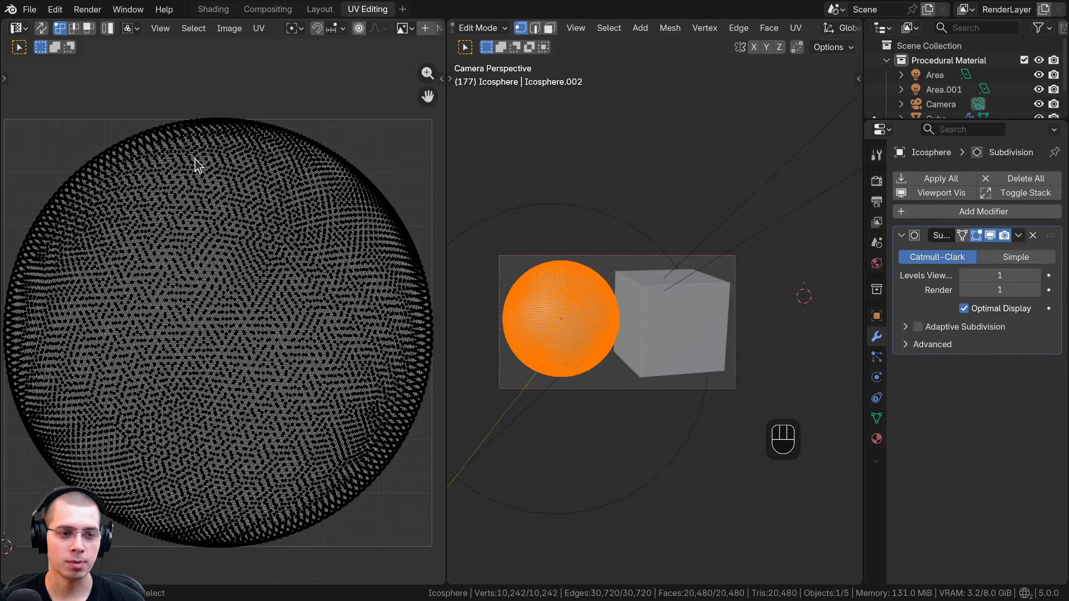
pyautogui.scroll(-2, 181, 126)
pyautogui.press('a')
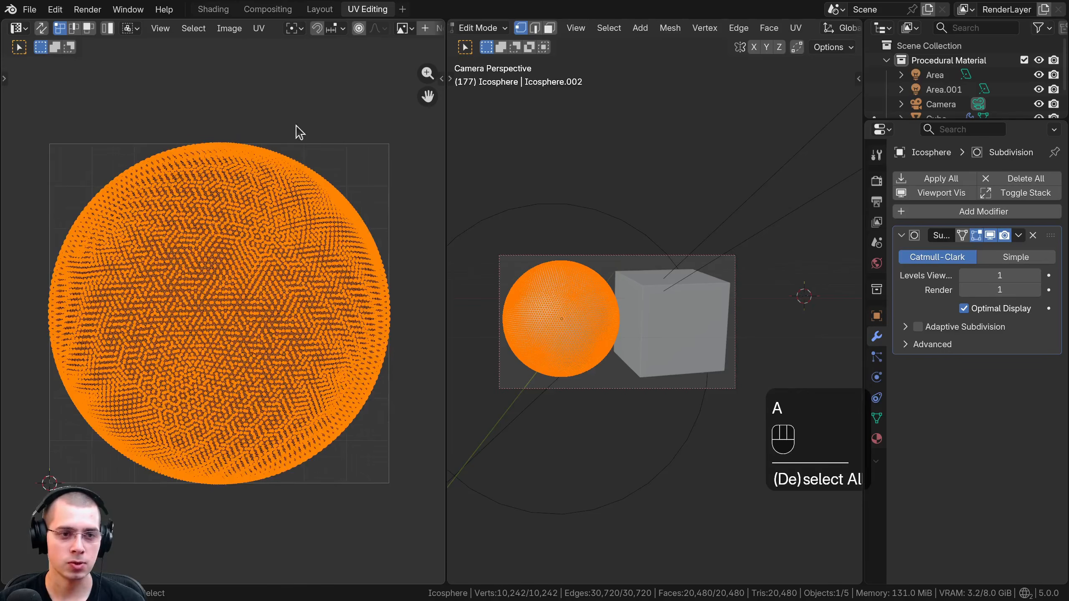
pyautogui.keyDown('shift'); pyautogui.moveTo(639, 417); pyautogui.dragTo(618, 403, button='middle'); pyautogui.keyUp('shift')
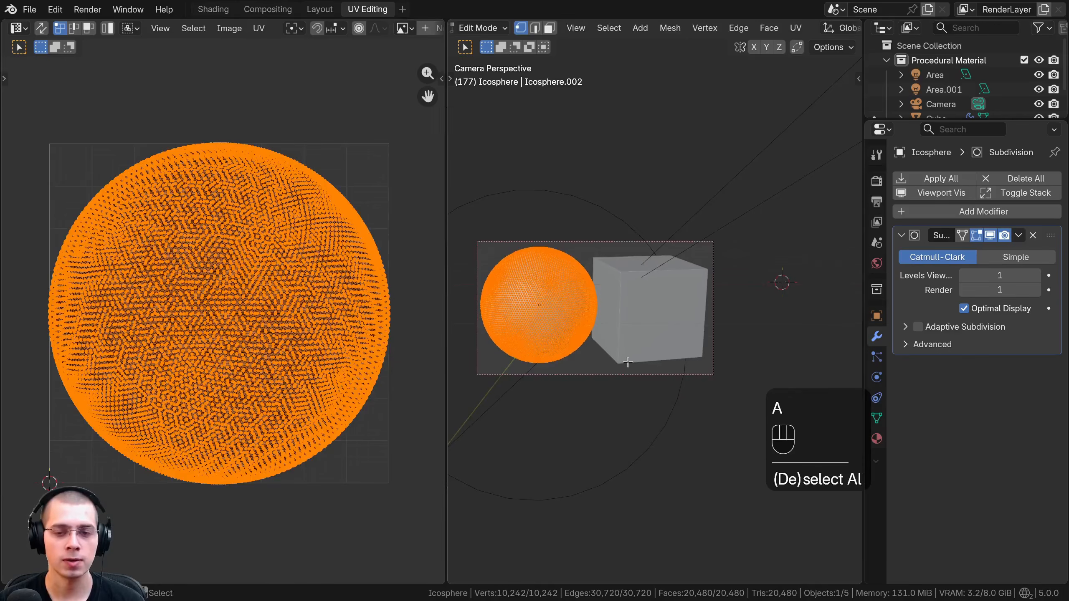
# Step: Leave the sphere's Edit Mode, open the cube in Edit Mode and examine its full UV layout
pyautogui.press('Tab')
pyautogui.scroll(2, 638, 283)
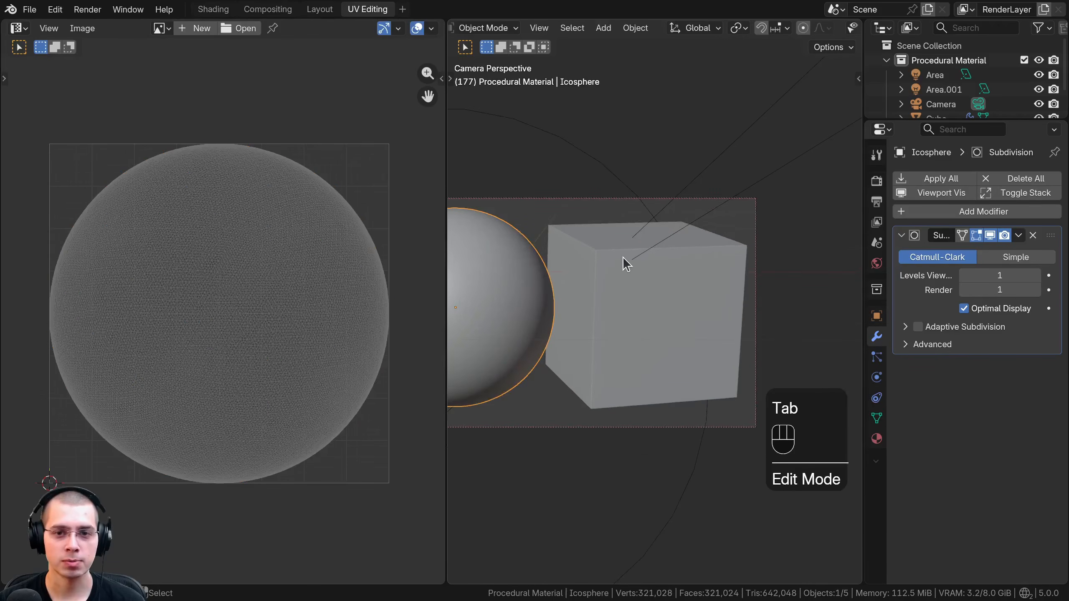
pyautogui.click(626, 263)
pyautogui.scroll(-4, 621, 253)
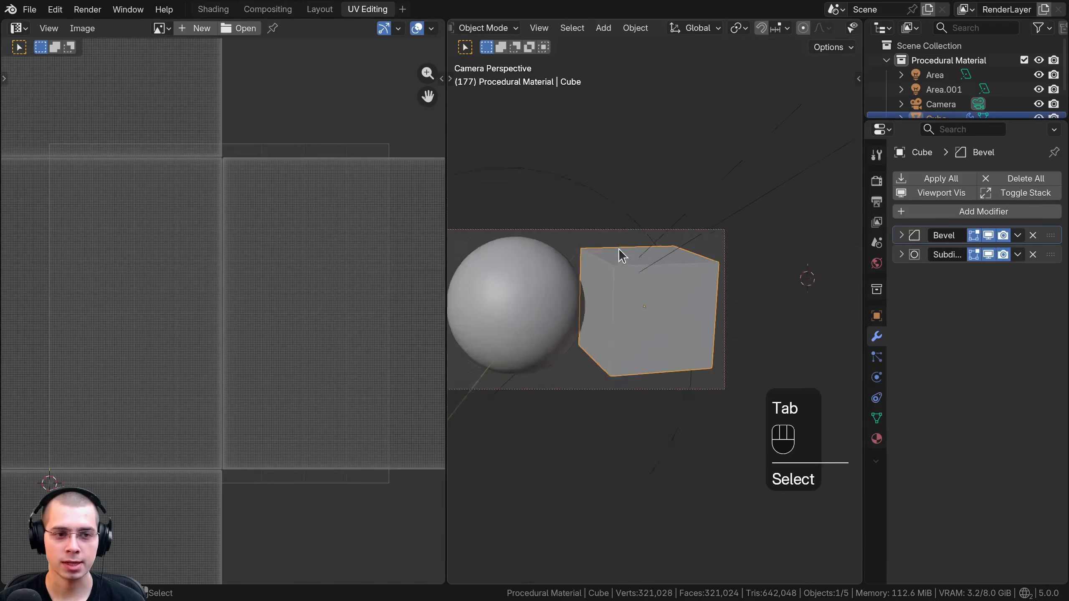
pyautogui.press('Tab')
pyautogui.scroll(-2, 197, 241)
pyautogui.press('a')
pyautogui.scroll(4, 699, 268)
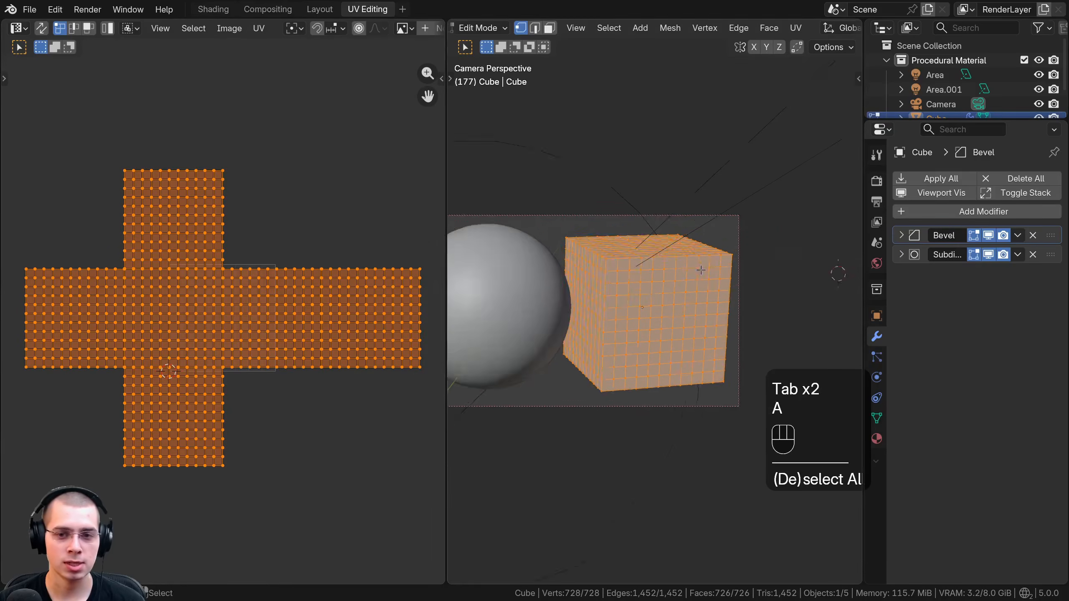
pyautogui.scroll(-1, 303, 307)
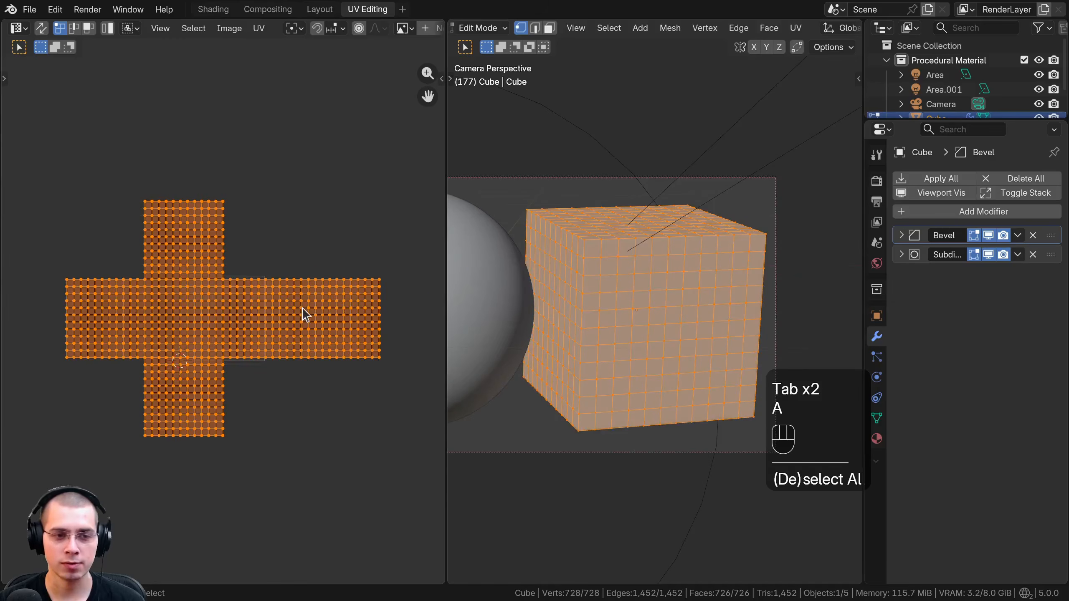
# Step: Try scaling the cube's entire UV layout in the UV Editor
pyautogui.press('s')
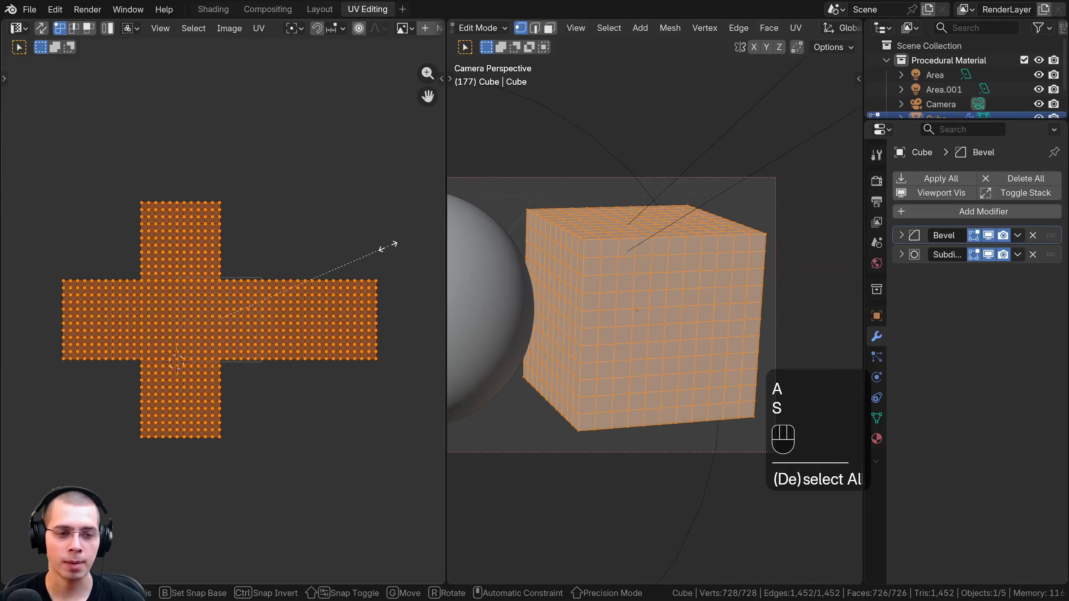
pyautogui.press('s')
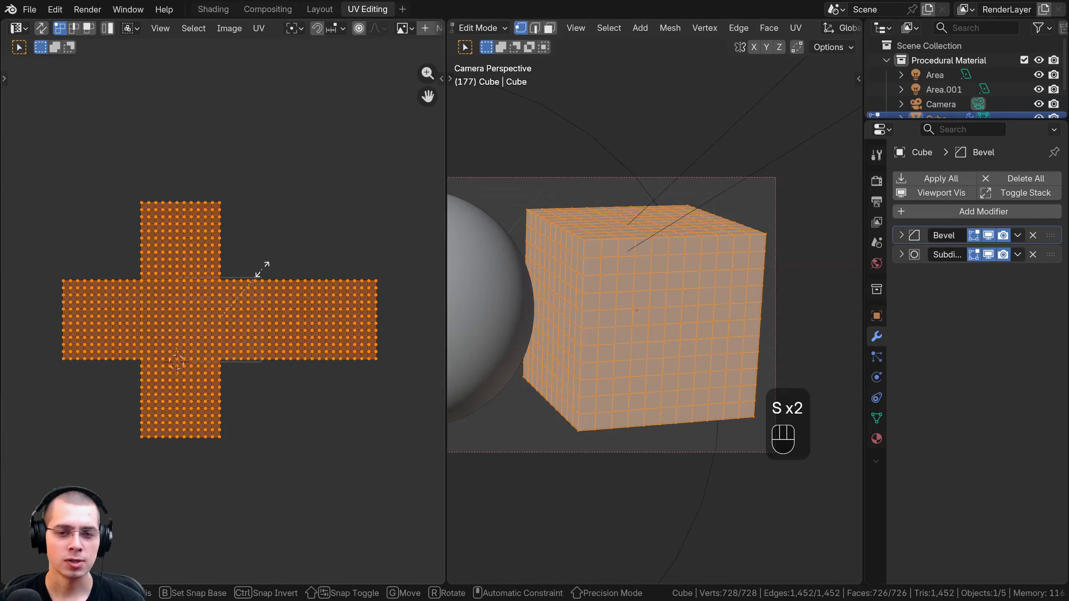
pyautogui.click(287, 219)
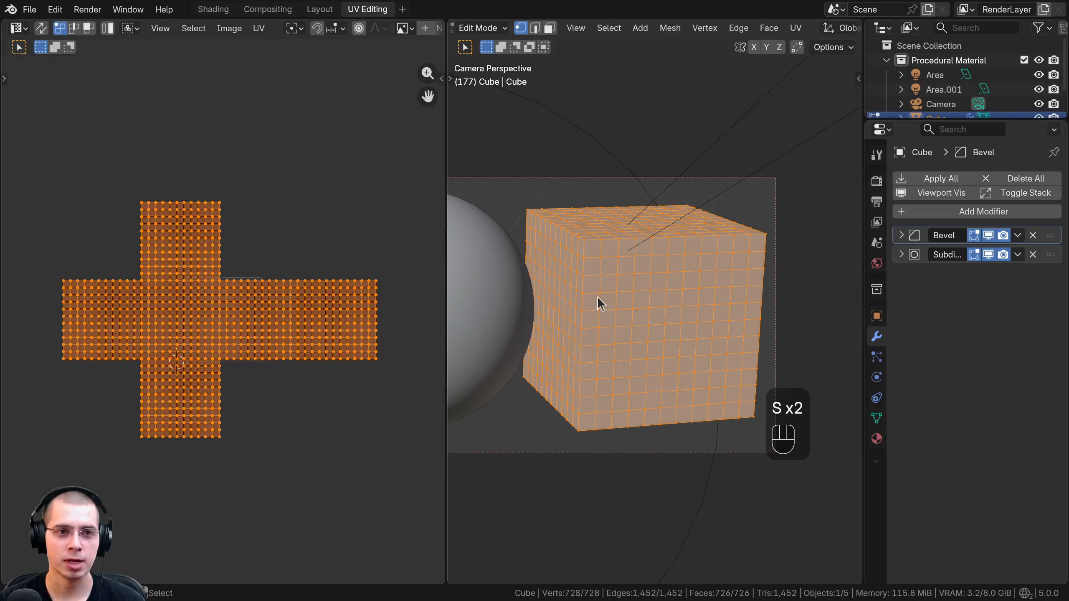
# Step: Exit Edit Mode on the cube, return to the Shading workspace and clear the object selection
pyautogui.press('Tab')
pyautogui.click(213, 9)
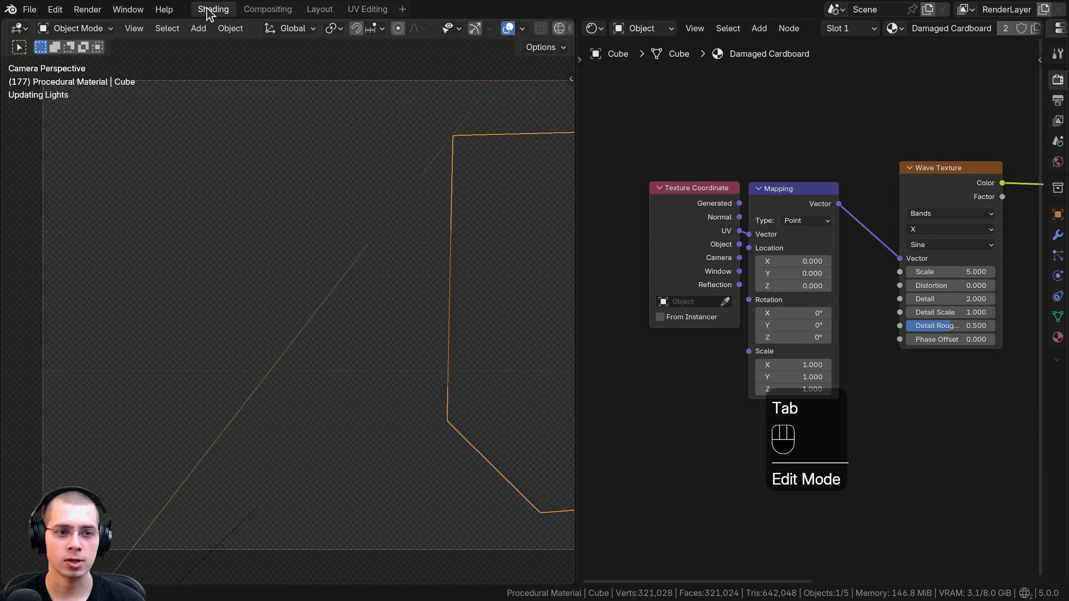
pyautogui.scroll(-4, 412, 285)
pyautogui.keyDown('shift'); pyautogui.moveTo(431, 279); pyautogui.dragTo(272, 287, button='middle'); pyautogui.keyUp('shift')
pyautogui.scroll(2, 284, 272)
pyautogui.press('a')
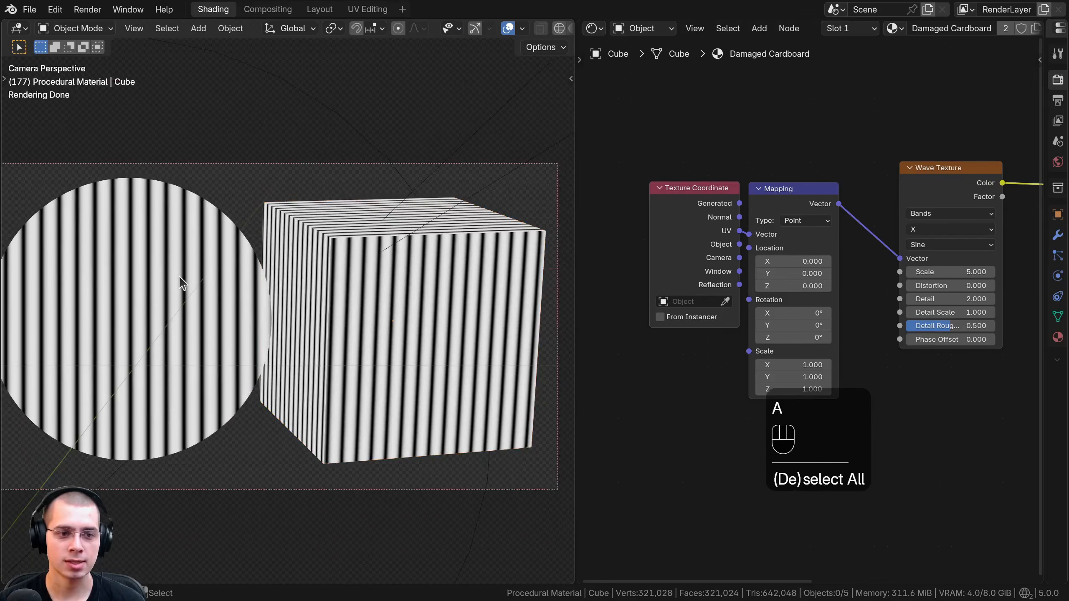
pyautogui.click(361, 335)
# Step: Move the Texture Coordinate and Mapping nodes together farther away from the Wave Texture to make room between them
pyautogui.moveTo(838, 198); pyautogui.dragTo(692, 303)
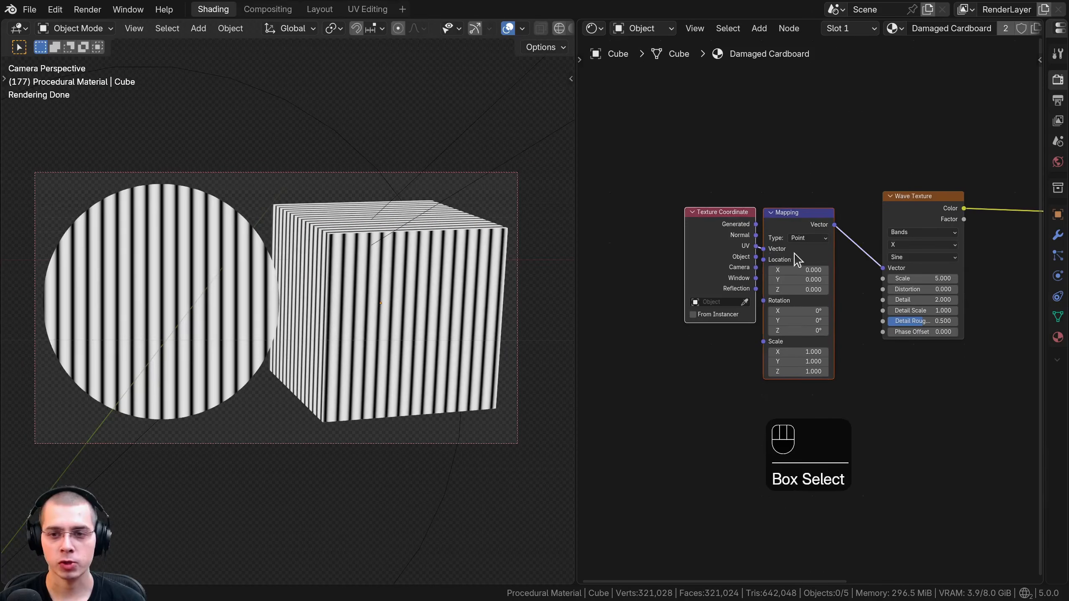
pyautogui.press('g')
pyautogui.click(576, 212)
pyautogui.press('g')
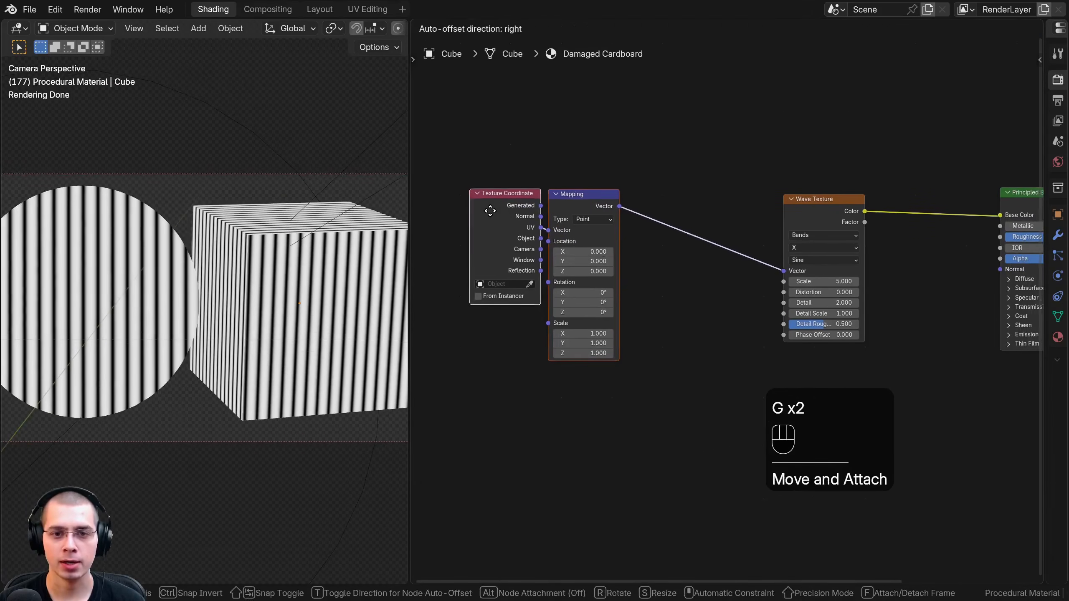
pyautogui.click(480, 208)
pyautogui.press('g')
pyautogui.click(541, 159)
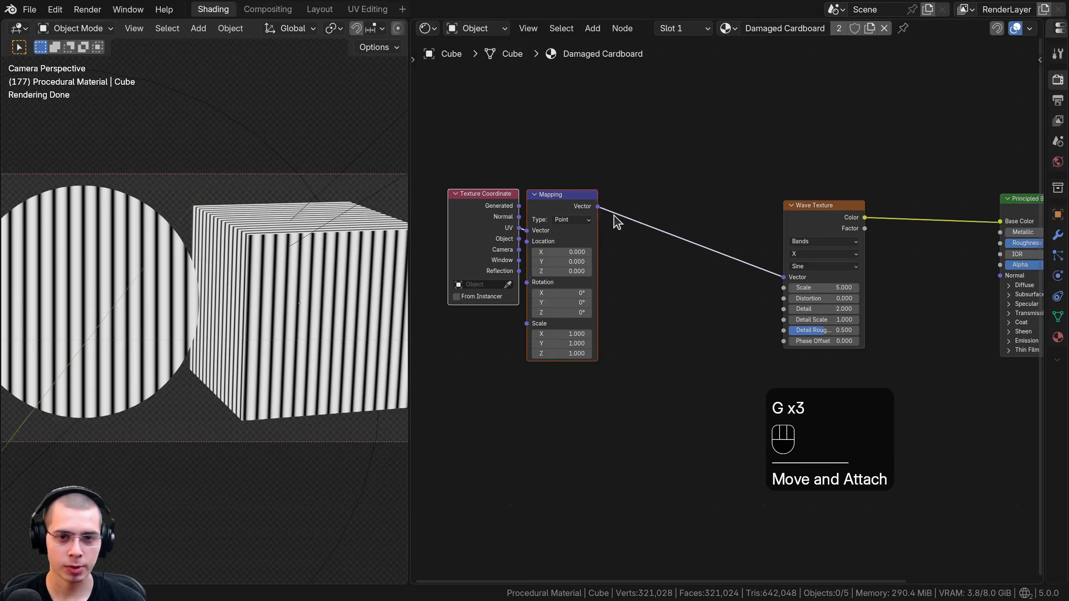
# Step: Join the Texture Coordinate and Mapping nodes in a frame labelled Mapping
pyautogui.moveTo(613, 215); pyautogui.dragTo(618, 201, button='middle')
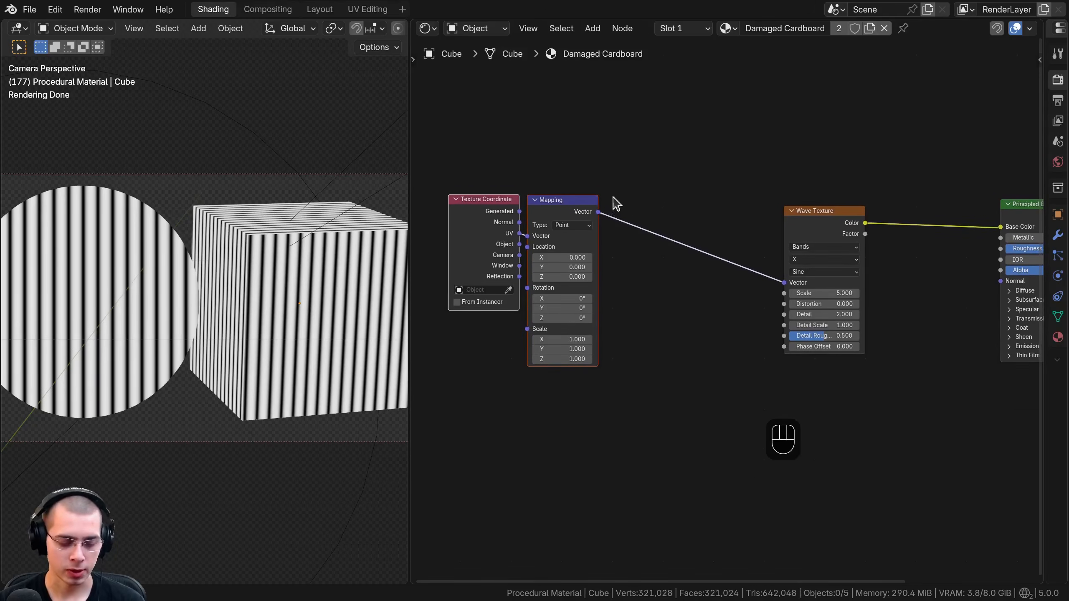
pyautogui.press('f')
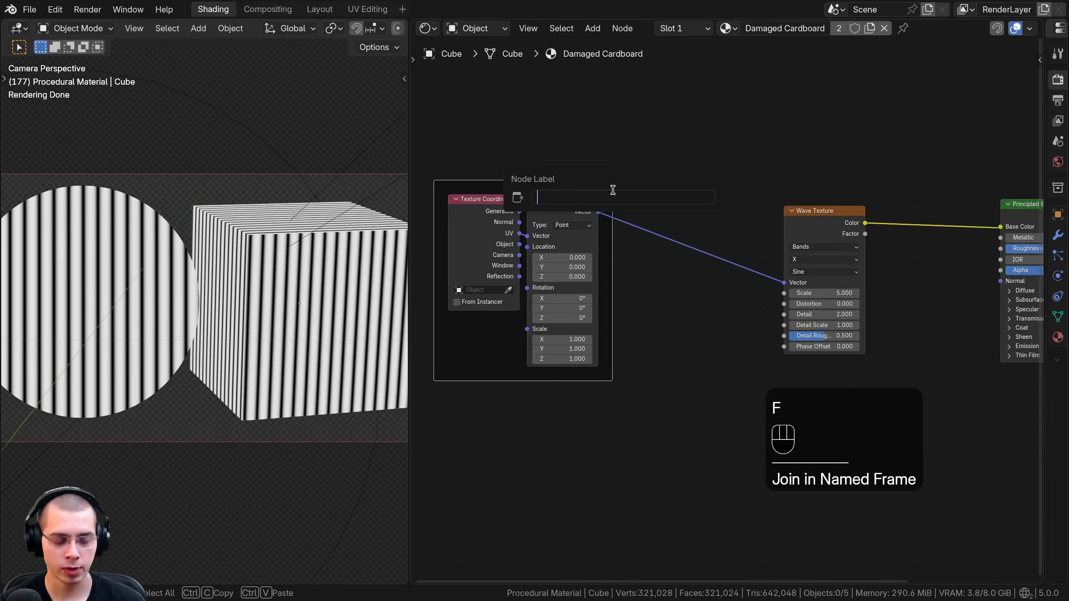
pyautogui.write('Mapping')
pyautogui.press('Return')
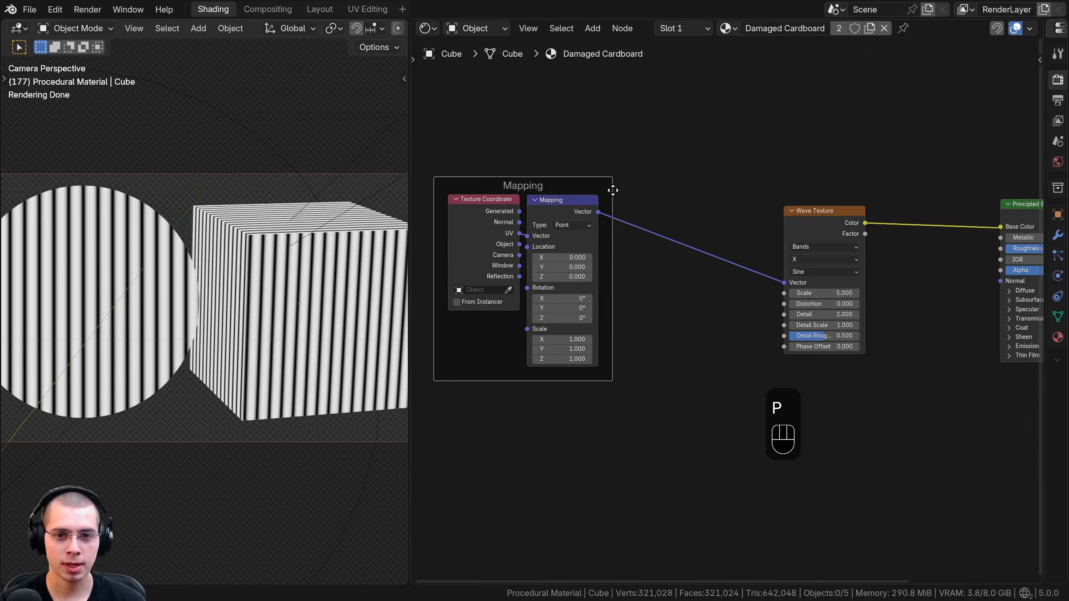
# Step: Space the Mapping frame farther from the Wave Texture and shift the Wave Texture node slightly lower
pyautogui.press('a')
pyautogui.moveTo(504, 186); pyautogui.dragTo(487, 187)
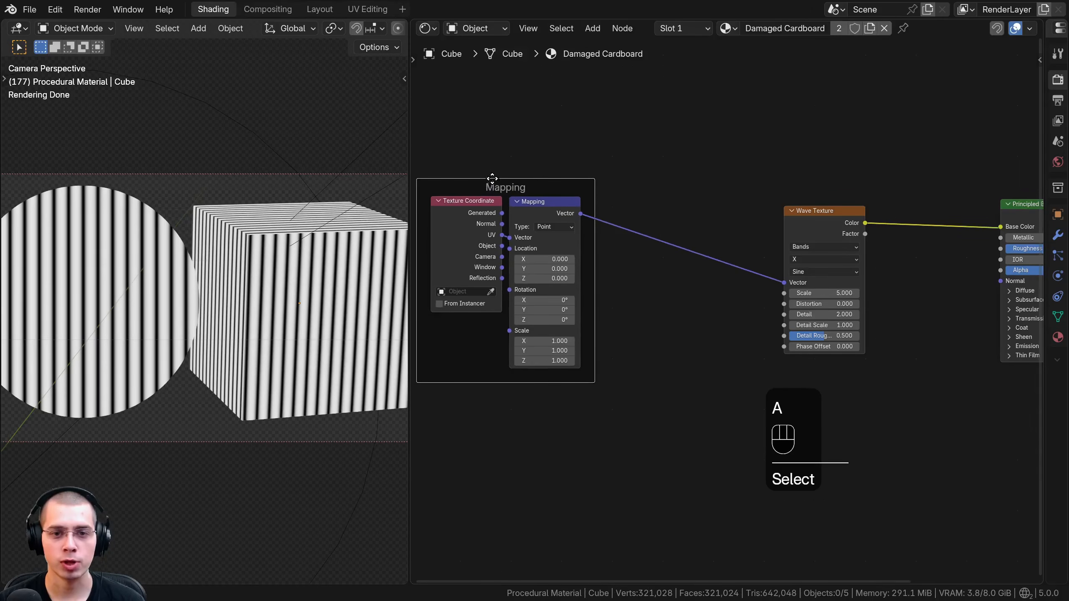
pyautogui.moveTo(840, 231); pyautogui.dragTo(827, 254)
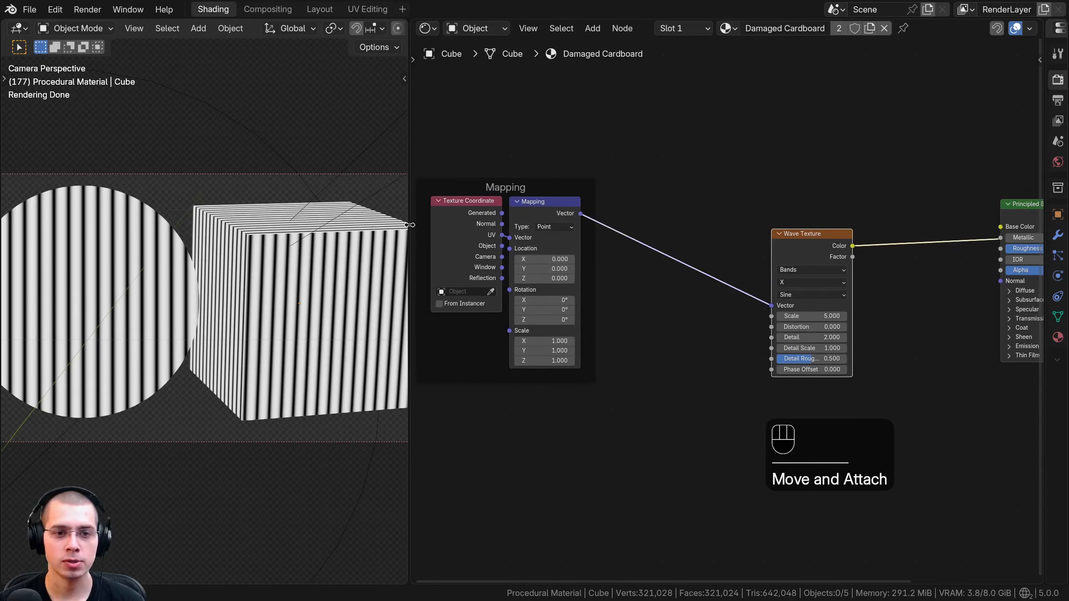
pyautogui.moveTo(409, 225); pyautogui.dragTo(415, 224)
pyautogui.keyDown('shift'); pyautogui.moveTo(299, 251); pyautogui.dragTo(298, 248, button='middle'); pyautogui.keyUp('shift')
pyautogui.scroll(-5, 633, 179)
pyautogui.moveTo(633, 179); pyautogui.dragTo(509, 262, button='middle')
pyautogui.moveTo(652, 292); pyautogui.dragTo(699, 258, button='middle')
pyautogui.scroll(1, 692, 270)
pyautogui.moveTo(676, 295); pyautogui.dragTo(673, 297)
# Step: Insert a second Mapping node on the link between the Mapping frame and the Wave Texture
pyautogui.moveTo(672, 292); pyautogui.dragTo(675, 291, button='middle')
pyautogui.scroll(2, 691, 306)
pyautogui.hotkey('shift', 'a')
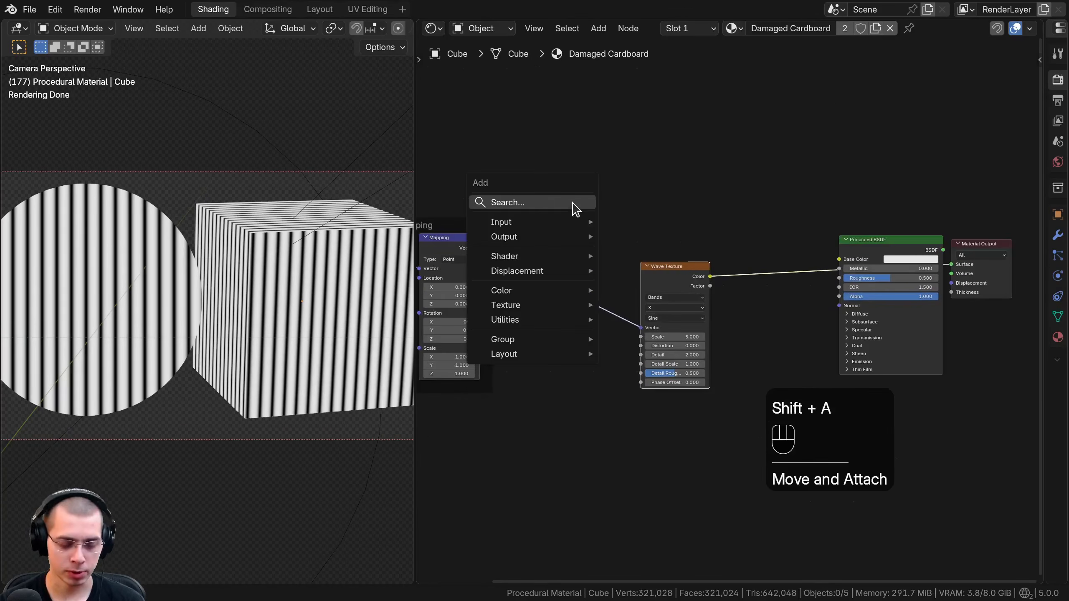
pyautogui.write('map')
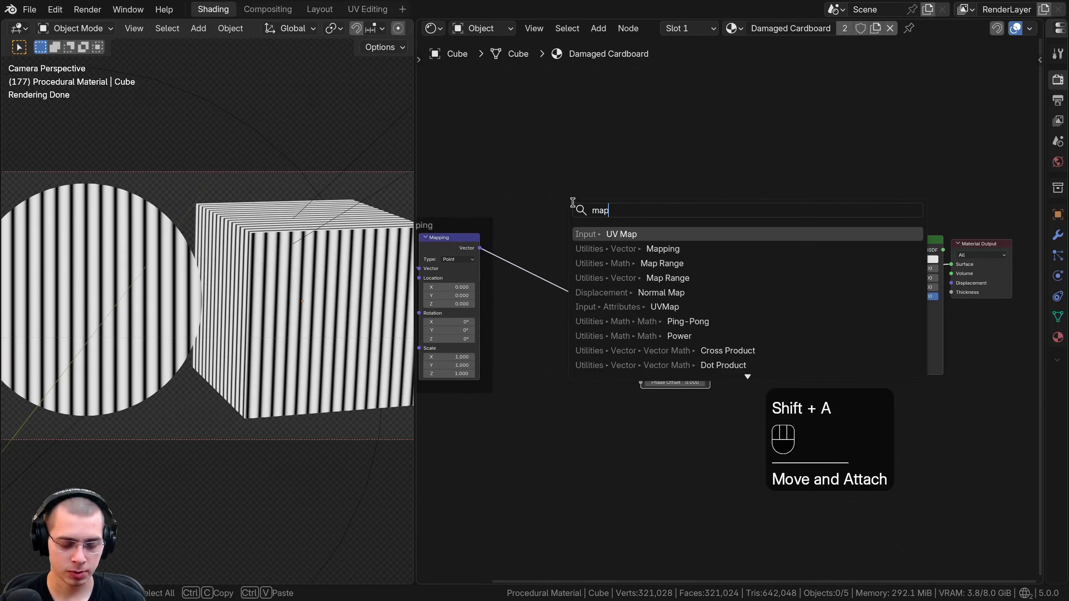
pyautogui.click(620, 249)
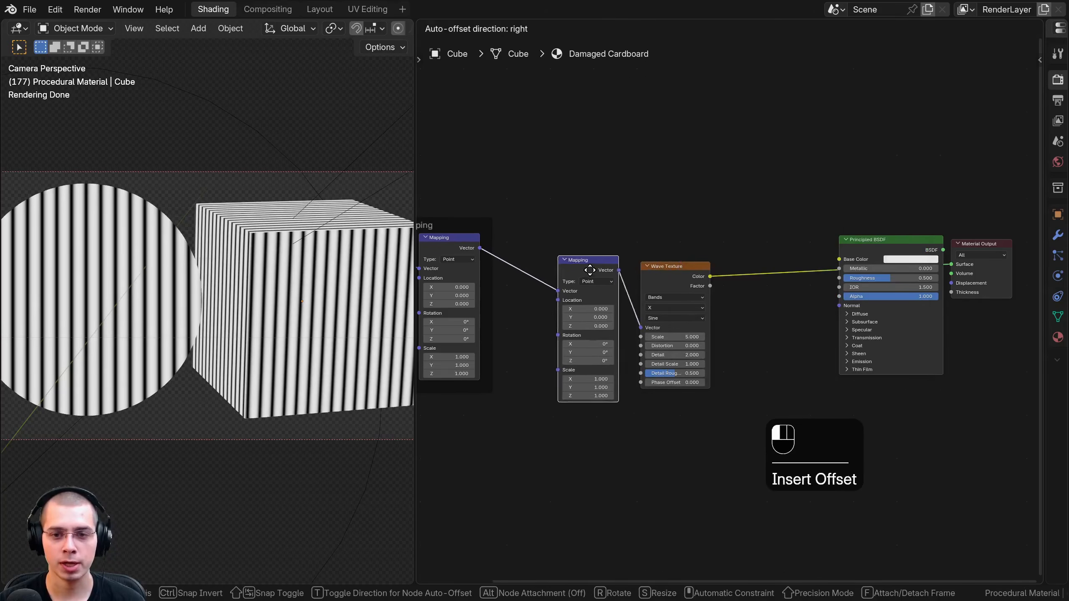
pyautogui.click(594, 270)
# Step: Move the second Mapping node and the Wave Texture together to a lower spot between the Mapping frame and the Principled BSDF
pyautogui.moveTo(727, 356); pyautogui.dragTo(593, 308)
pyautogui.press('g')
pyautogui.click(637, 346)
pyautogui.press('a')
pyautogui.scroll(2, 545, 319)
pyautogui.moveTo(545, 318); pyautogui.dragTo(756, 335, button='middle')
pyautogui.moveTo(626, 248); pyautogui.dragTo(629, 247)
pyautogui.moveTo(670, 247); pyautogui.dragTo(547, 219, button='middle')
pyautogui.moveTo(753, 184); pyautogui.dragTo(847, 333)
pyautogui.press('g')
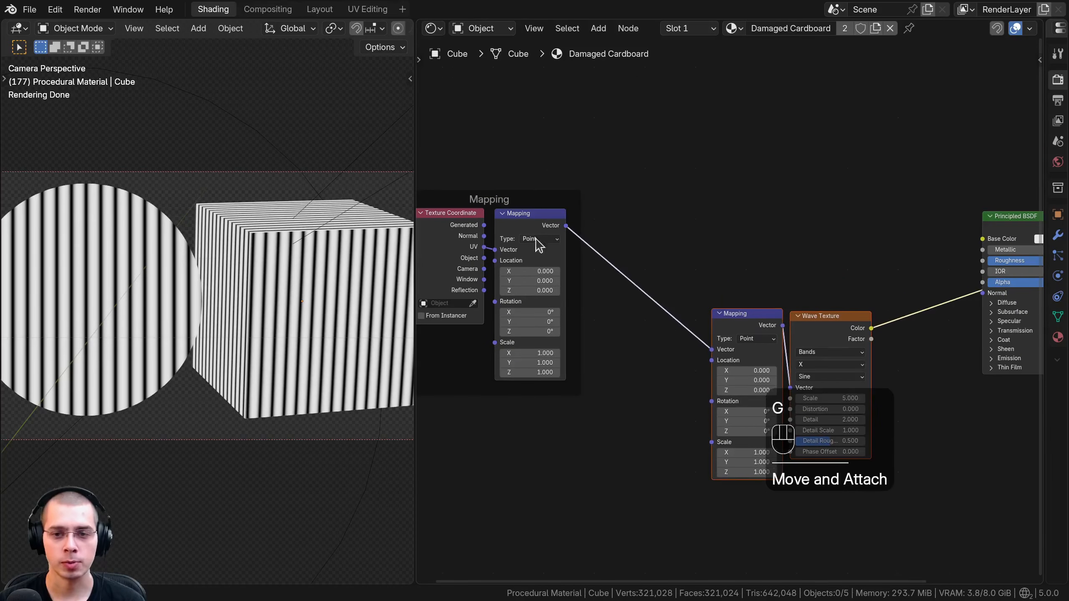
# Step: Try out different Z Rotation values on the second Mapping node to turn the stripes
pyautogui.scroll(3, 717, 323)
pyautogui.moveTo(718, 323); pyautogui.dragTo(609, 207, button='middle')
pyautogui.scroll(2, 569, 185)
pyautogui.press('a')
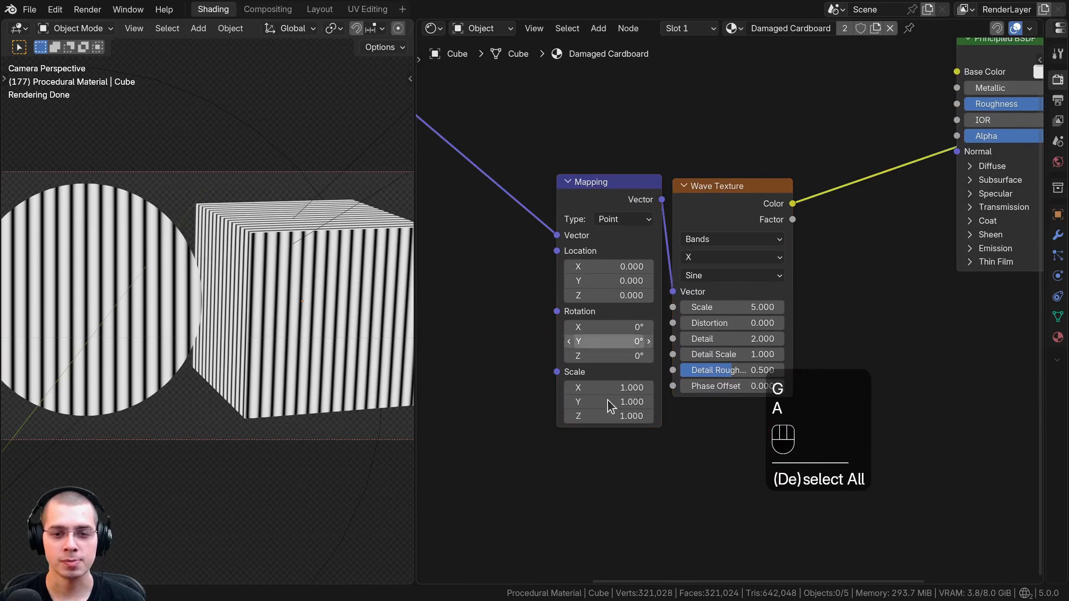
pyautogui.moveTo(610, 356); pyautogui.dragTo(643, 355)
pyautogui.rightClick(610, 355)
# Step: Set the Wave Texture's Scale to 8 and its Distortion to 1.5
pyautogui.scroll(2, 684, 222)
pyautogui.moveTo(684, 221); pyautogui.dragTo(598, 244, button='middle')
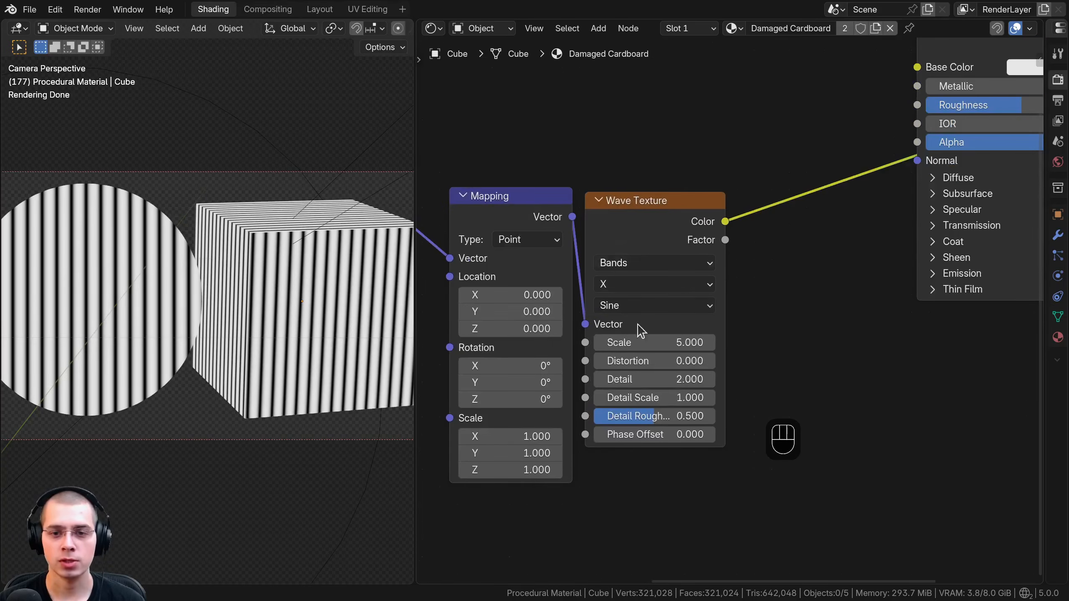
pyautogui.click(647, 343)
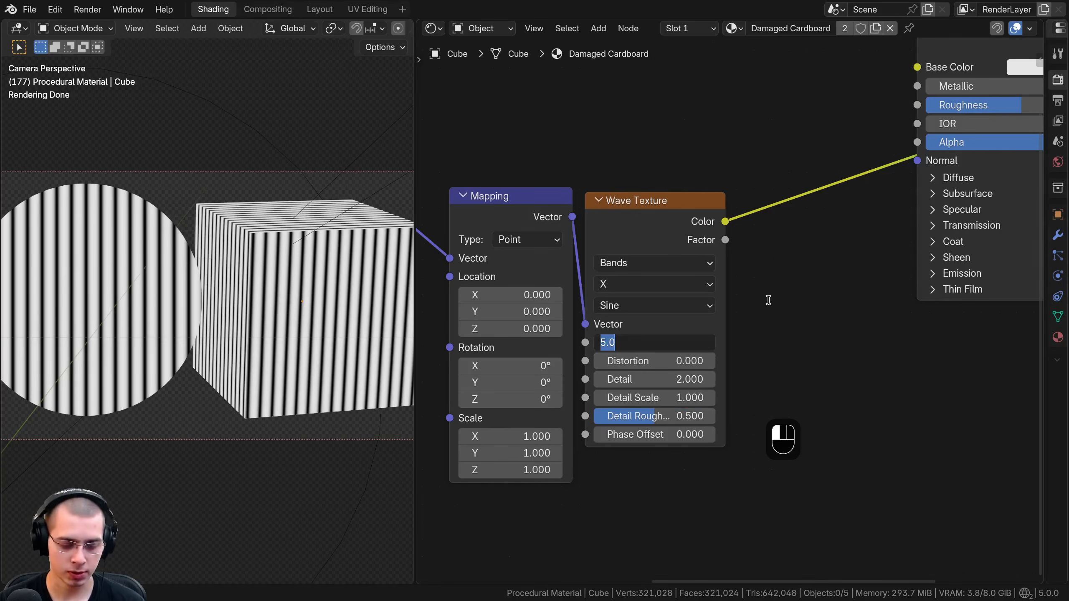
pyautogui.write('8')
pyautogui.press('Return')
pyautogui.click(669, 357)
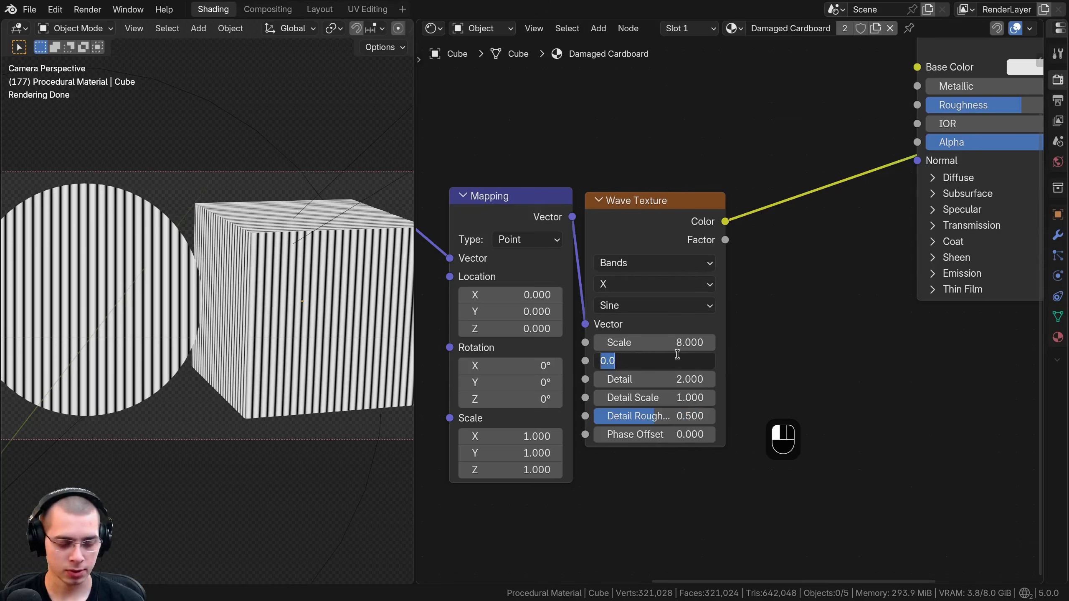
pyautogui.write('1.5')
pyautogui.press('Return')
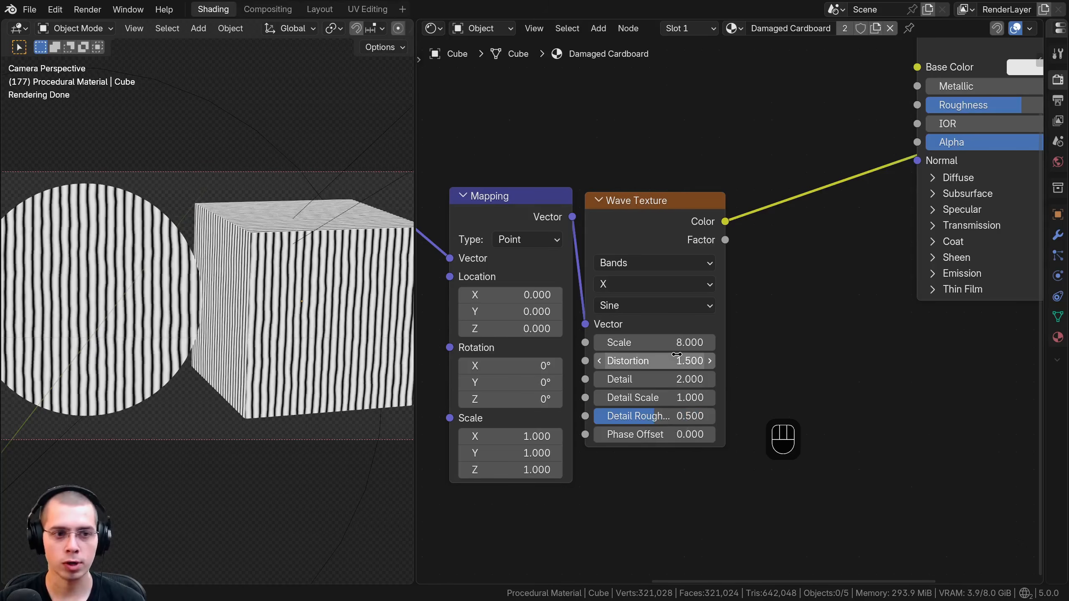
pyautogui.scroll(-2, 549, 134)
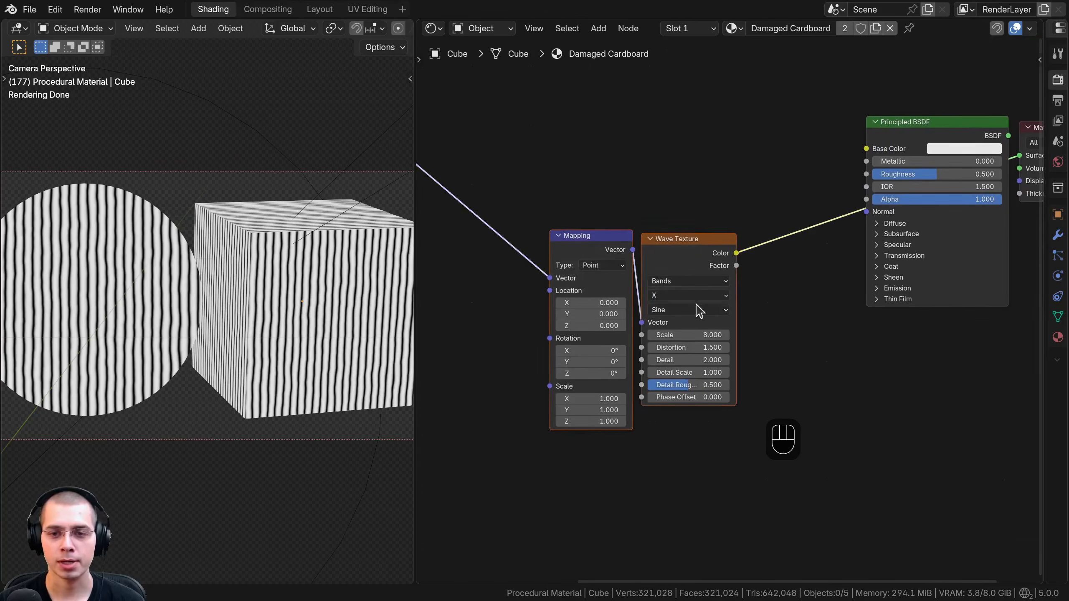
# Step: Join the second Mapping node and the Wave Texture in a frame labelled "Corrugation Texture" and space the two nodes slightly apart
pyautogui.press('g')
pyautogui.write('f')
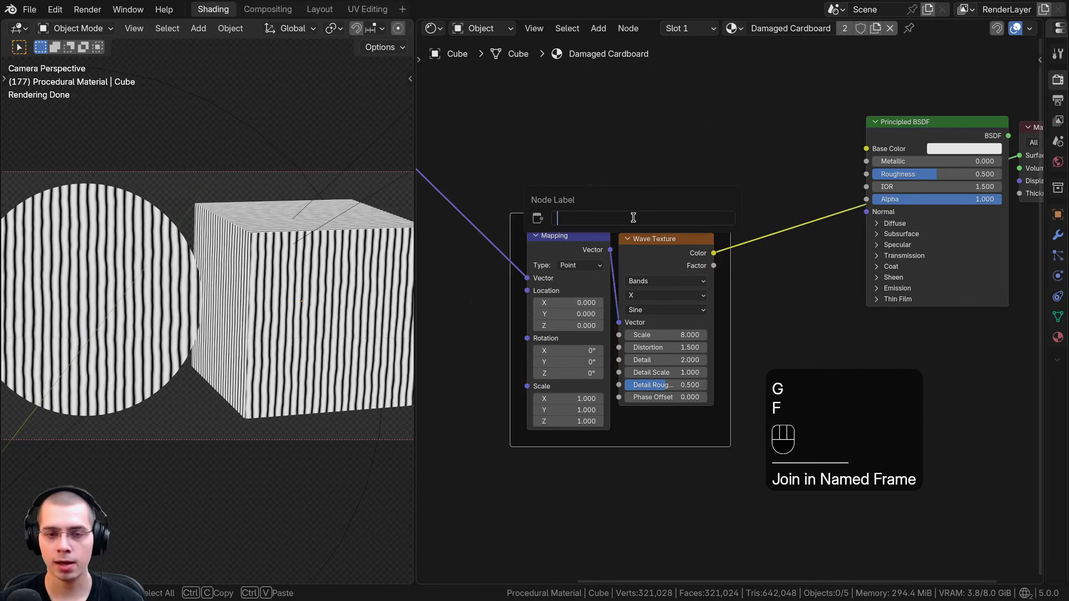
pyautogui.write('Corrugation Texture')
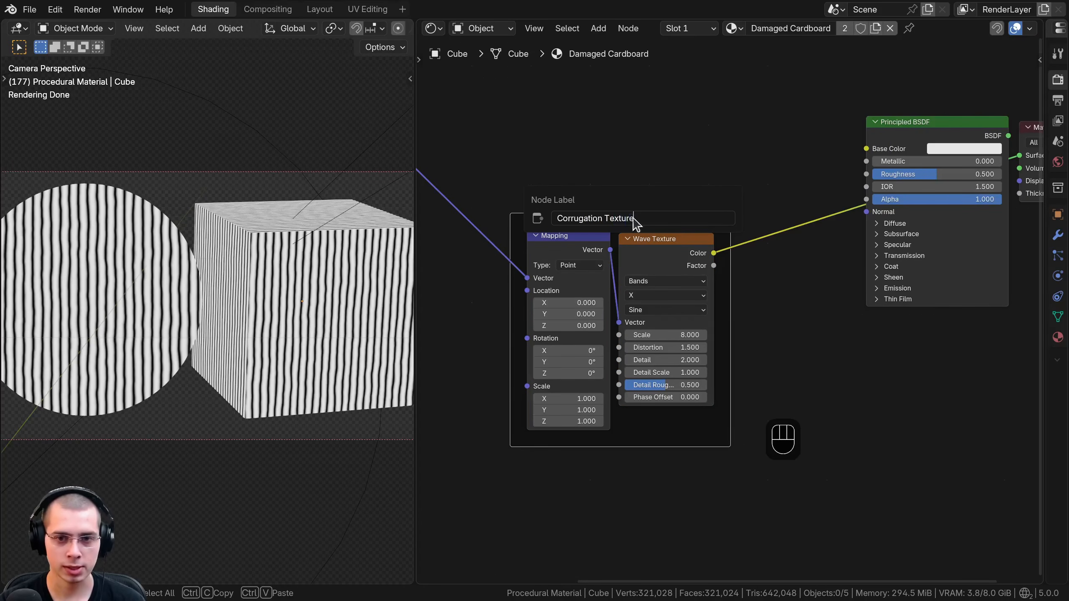
pyautogui.press('Return')
pyautogui.press('a')
pyautogui.moveTo(636, 242); pyautogui.dragTo(653, 244)
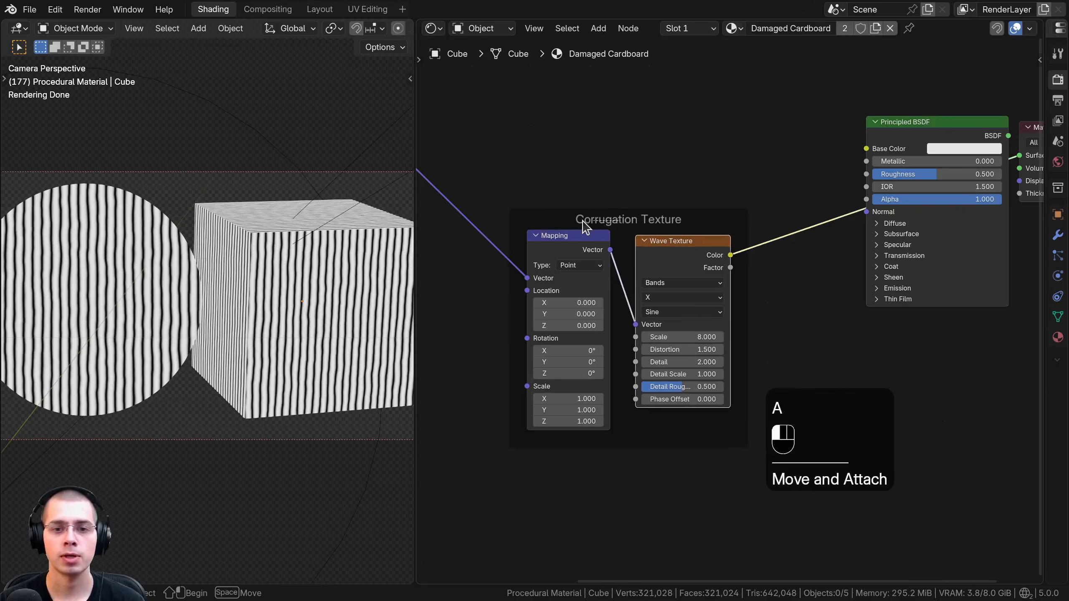
# Step: Move the Principled BSDF and Material Output farther from the Corrugation Texture frame to make room between them
pyautogui.moveTo(582, 224); pyautogui.dragTo(373, 206)
pyautogui.scroll(-6, 547, 237)
pyautogui.moveTo(546, 236); pyautogui.dragTo(564, 250, button='middle')
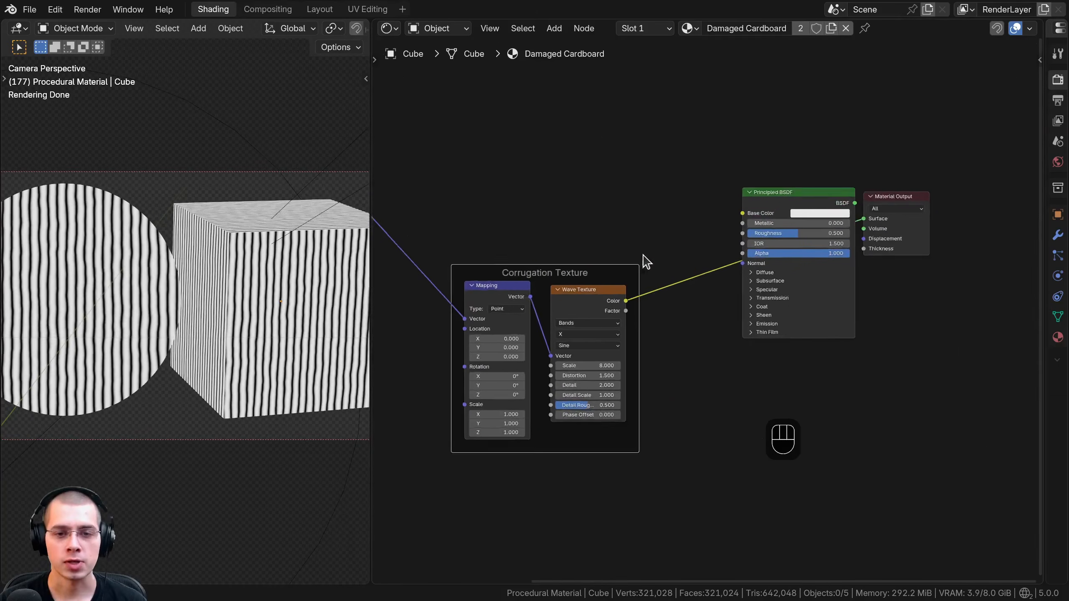
pyautogui.scroll(1, 644, 263)
pyautogui.moveTo(585, 293); pyautogui.dragTo(581, 295)
pyautogui.click(518, 261)
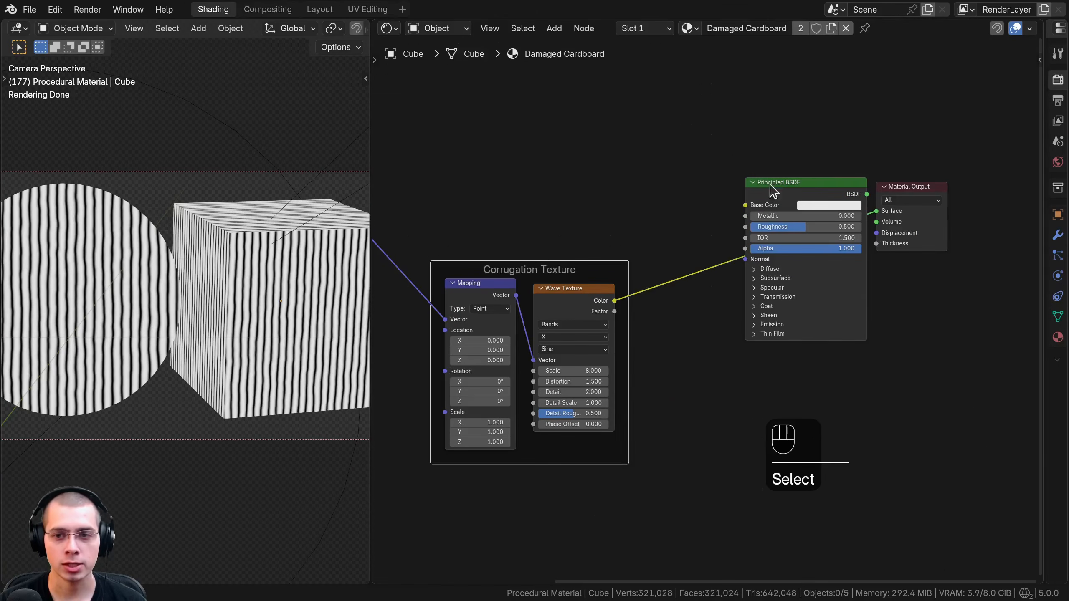
pyautogui.moveTo(917, 160); pyautogui.dragTo(841, 254)
pyautogui.press('g')
pyautogui.click(960, 261)
pyautogui.moveTo(687, 177); pyautogui.dragTo(639, 188, button='middle')
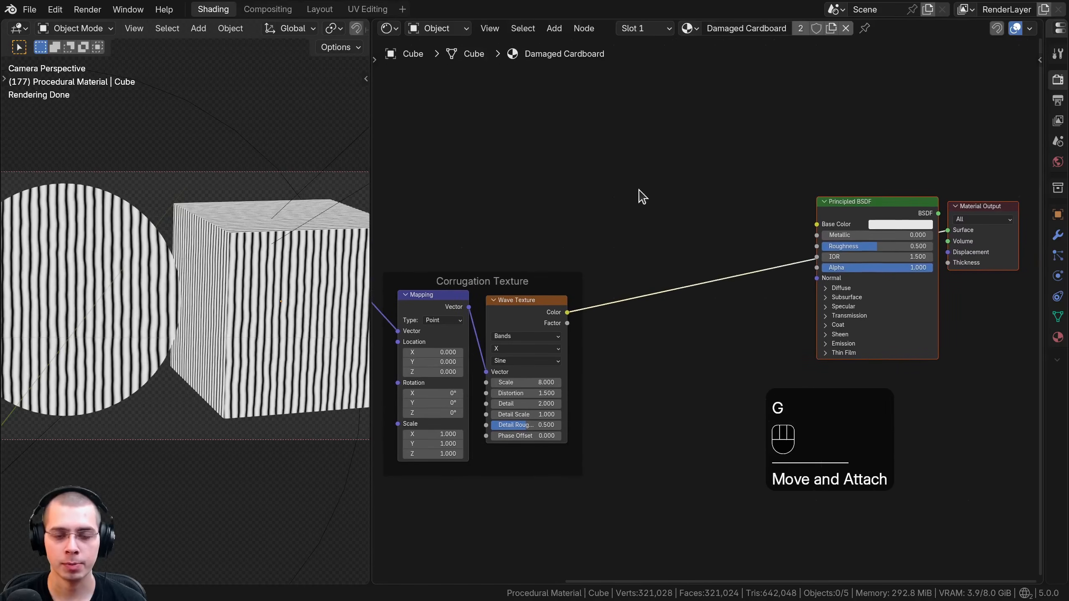
# Step: Insert a Bump node on the link between the Wave Texture and the Principled BSDF
pyautogui.hotkey('shift', 'a')
pyautogui.write('bum')
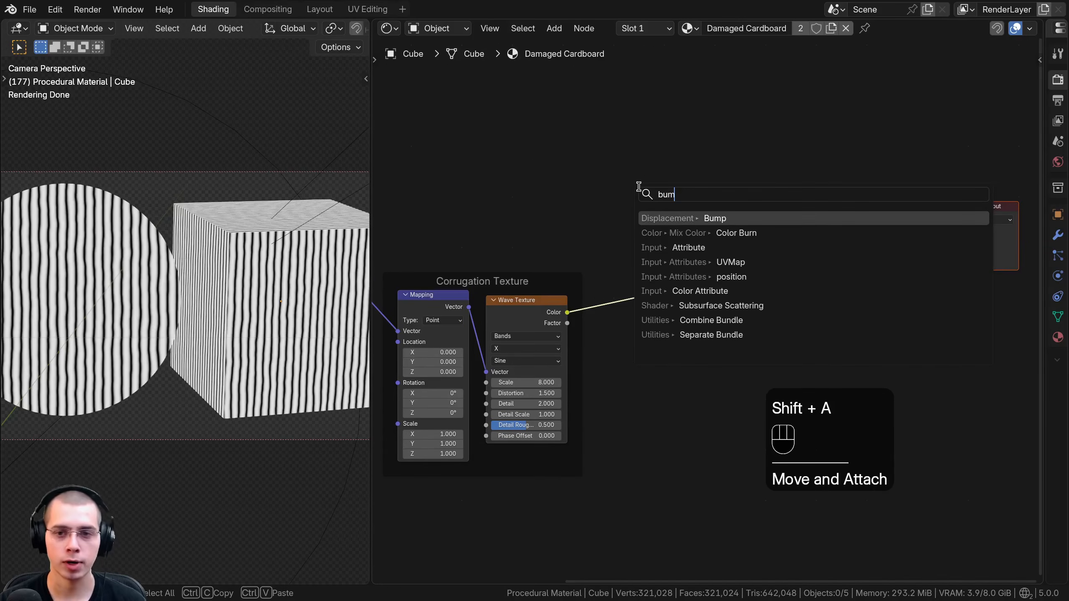
pyautogui.click(694, 217)
pyautogui.click(660, 242)
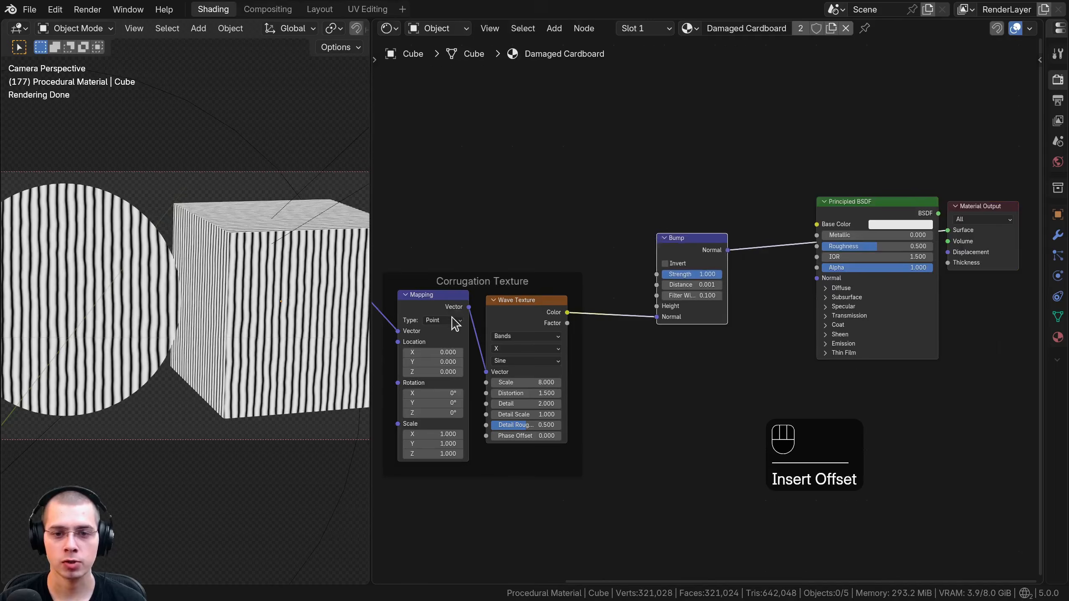
# Step: Replace the link into the Bump's Normal input with one from the Wave Texture's Factor output to the Bump's Height input
pyautogui.scroll(2, 457, 321)
pyautogui.moveTo(479, 318); pyautogui.dragTo(477, 316)
pyautogui.scroll(3, 568, 319)
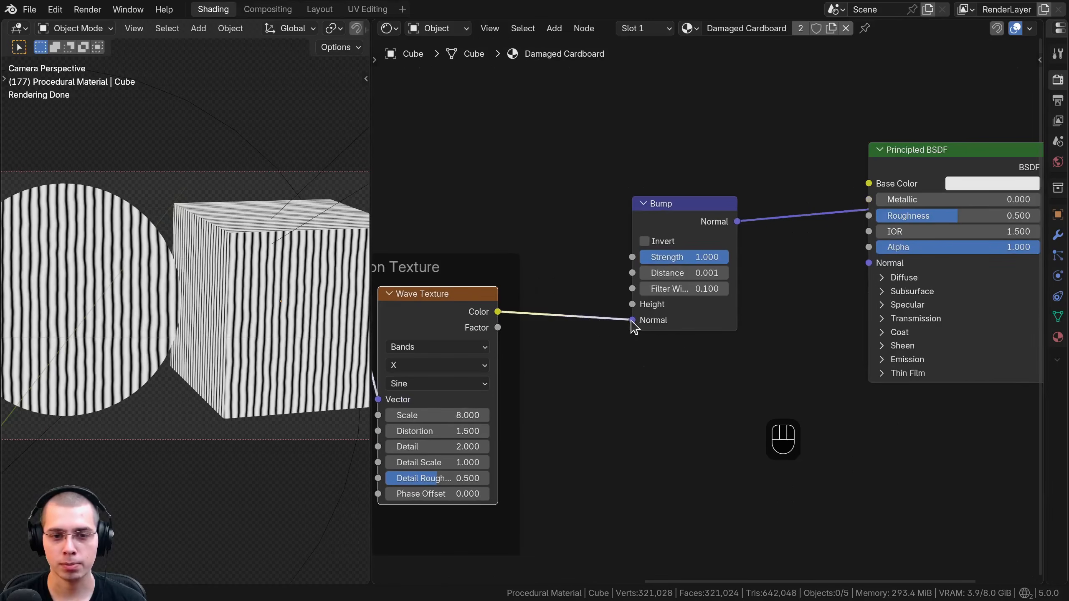
pyautogui.moveTo(633, 321)
pyautogui.mouseDown()
pyautogui.moveTo(491, 319)
pyautogui.moveTo(518, 240)
pyautogui.moveTo(631, 276)
pyautogui.moveTo(635, 310)
pyautogui.mouseUp()
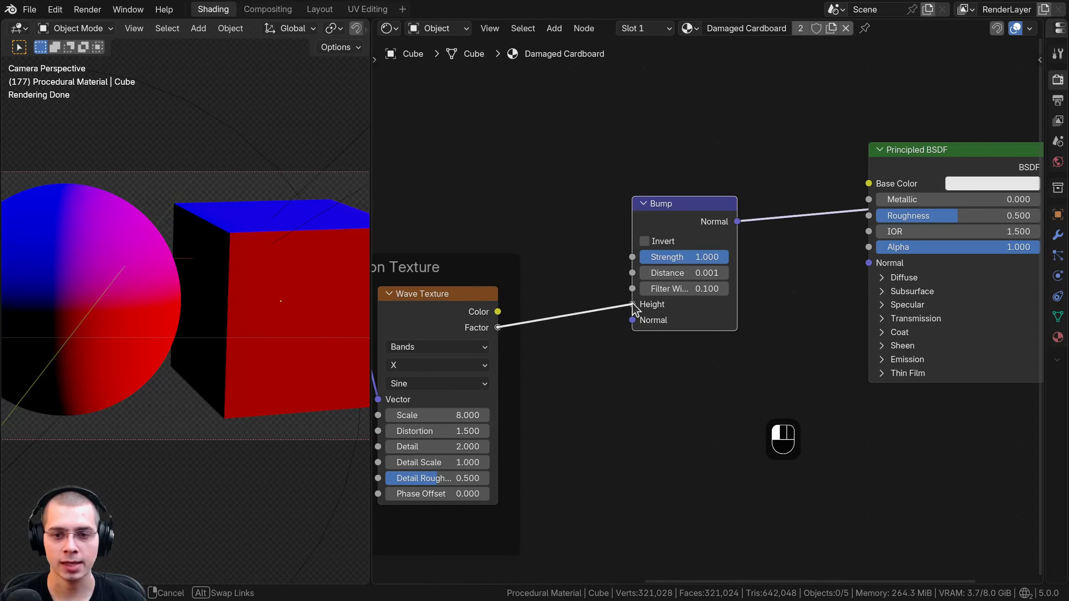
pyautogui.moveTo(702, 210); pyautogui.dragTo(692, 220)
pyautogui.moveTo(732, 236); pyautogui.dragTo(625, 217, button='middle')
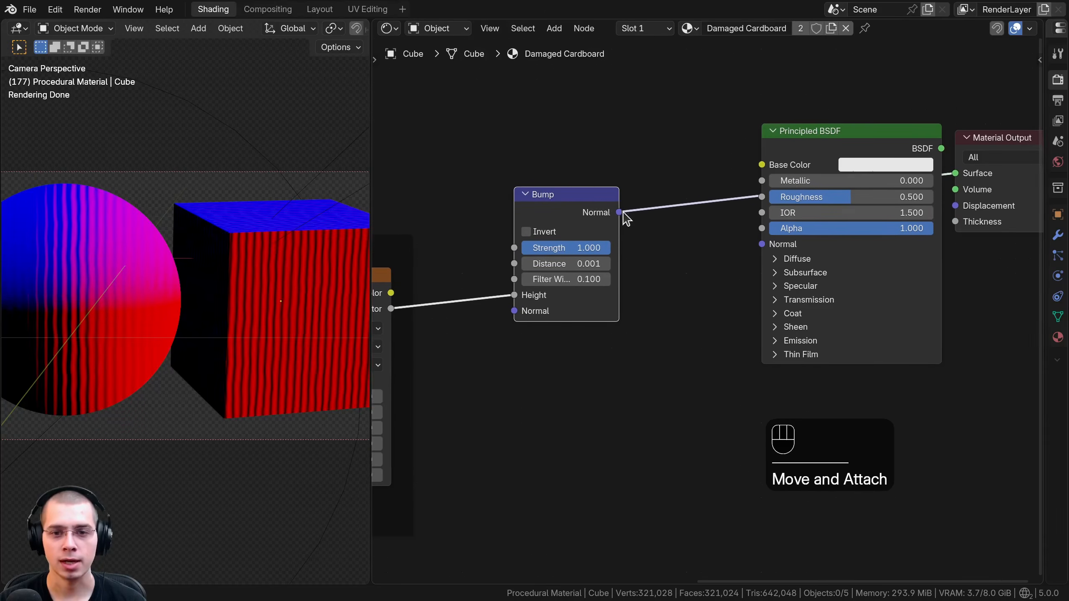
# Step: Link the Bump's Normal to the Principled BSDF's Normal, output the shader to the Surface, and place the Bump node beside the Principled BSDF
pyautogui.moveTo(620, 213); pyautogui.dragTo(761, 244)
pyautogui.moveTo(761, 244); pyautogui.dragTo(589, 279, button='middle')
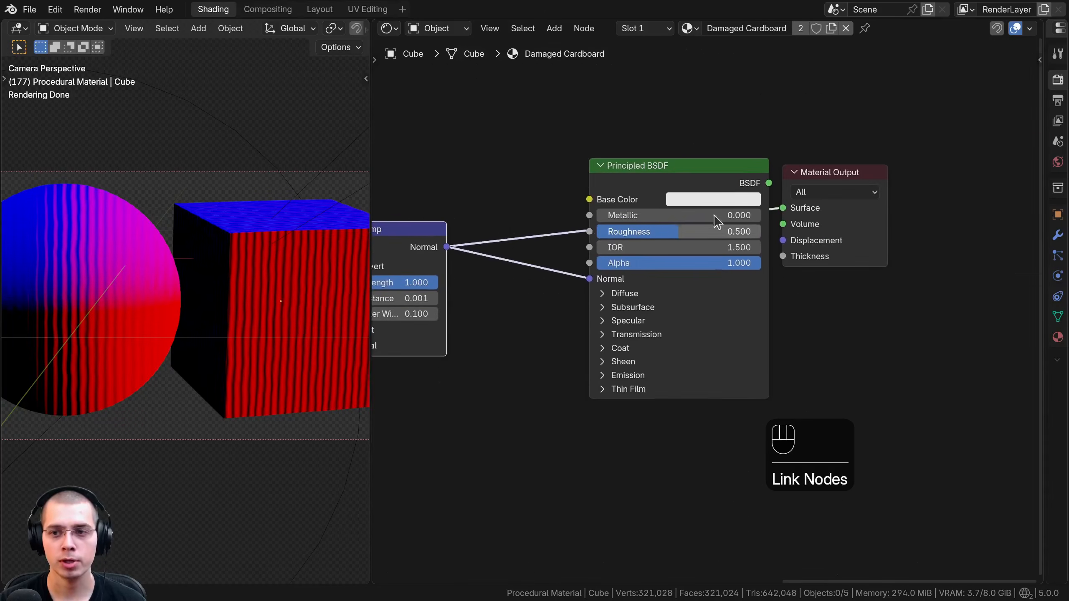
pyautogui.keyDown('ctrl'); pyautogui.keyDown('shift'); pyautogui.click(707, 185); pyautogui.keyUp('shift'); pyautogui.keyUp('ctrl')
pyautogui.moveTo(417, 248); pyautogui.dragTo(545, 272)
pyautogui.scroll(-2, 110, 283)
pyautogui.click(674, 200)
pyautogui.scroll(-2, 703, 202)
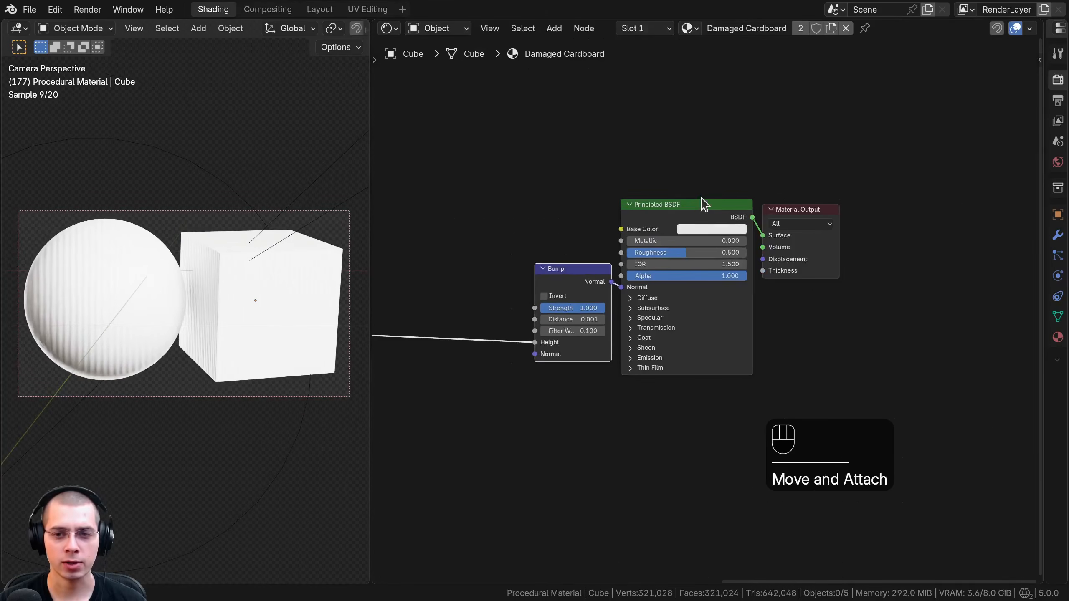
# Step: Set the Principled BSDF's Base Color to a dark orange-brown with a hue of about 0.071 and a saturation of about 0.719
pyautogui.click(701, 229)
pyautogui.click(702, 230)
pyautogui.click(698, 227)
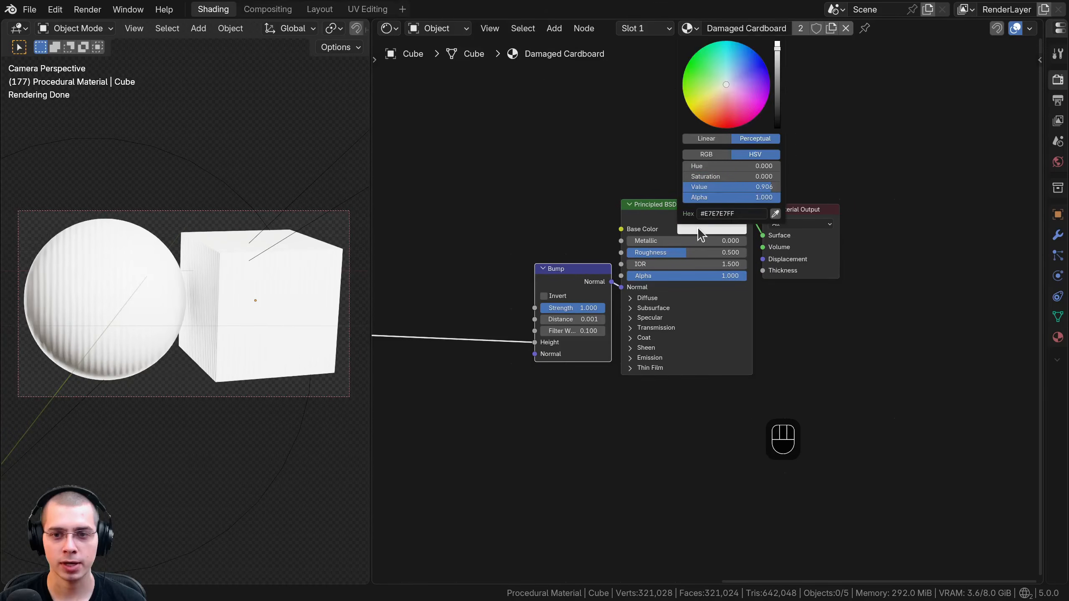
pyautogui.moveTo(723, 90); pyautogui.dragTo(712, 112)
pyautogui.scroll(-11, 713, 113)
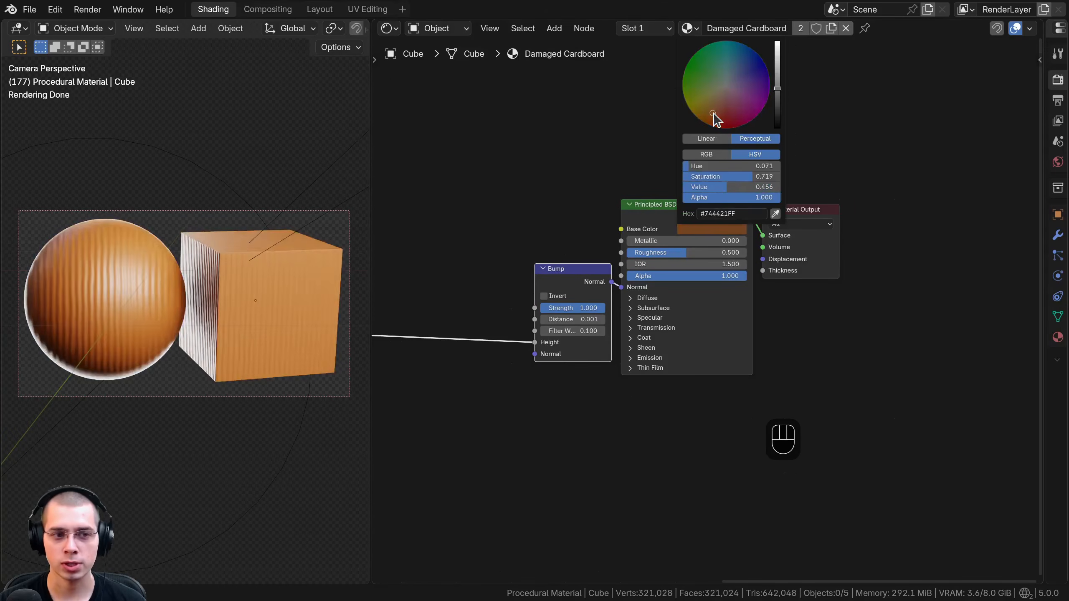
pyautogui.scroll(3, 178, 304)
pyautogui.scroll(4, 623, 278)
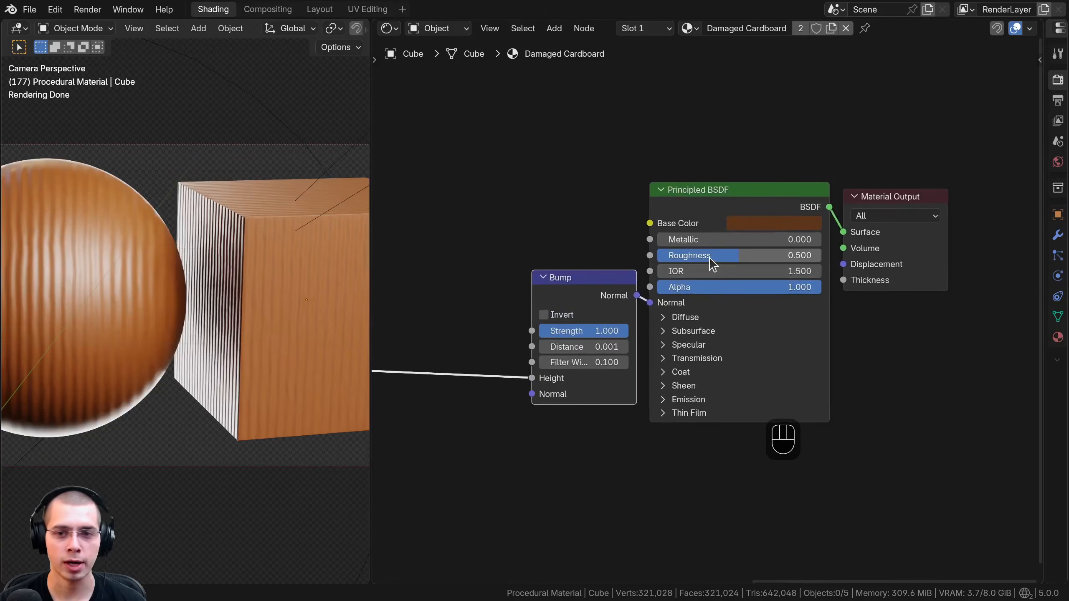
# Step: Set the Principled BSDF's Roughness to 0.8
pyautogui.moveTo(710, 256); pyautogui.dragTo(743, 256)
pyautogui.scroll(-2, 155, 315)
pyautogui.keyDown('shift'); pyautogui.moveTo(155, 315); pyautogui.dragTo(183, 312, button='middle'); pyautogui.keyUp('shift')
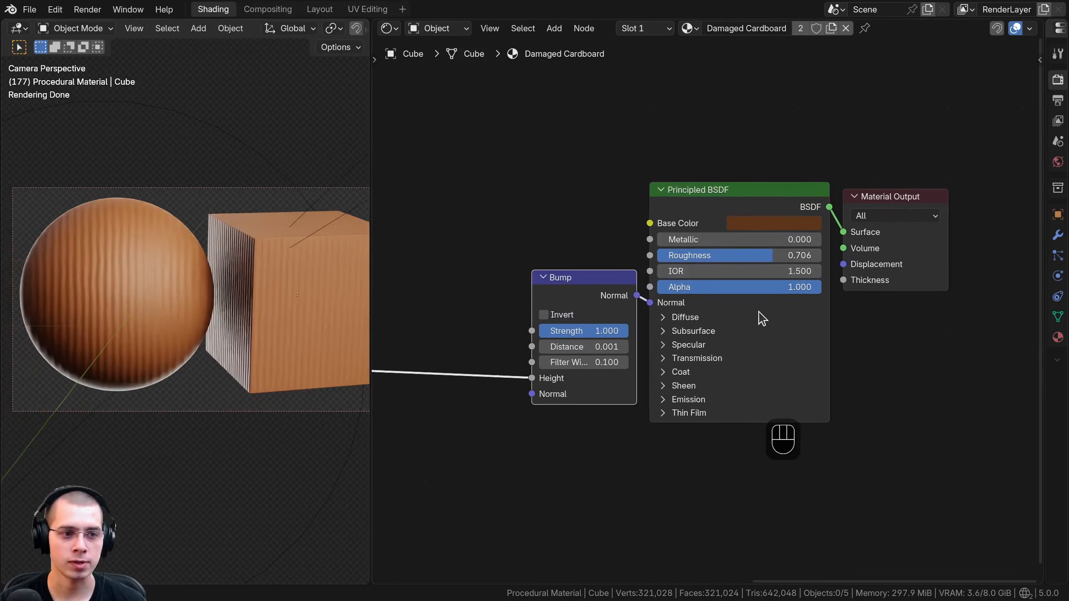
pyautogui.moveTo(777, 292); pyautogui.dragTo(733, 311, button='middle')
pyautogui.scroll(2, 734, 317)
pyautogui.doubleClick(749, 265)
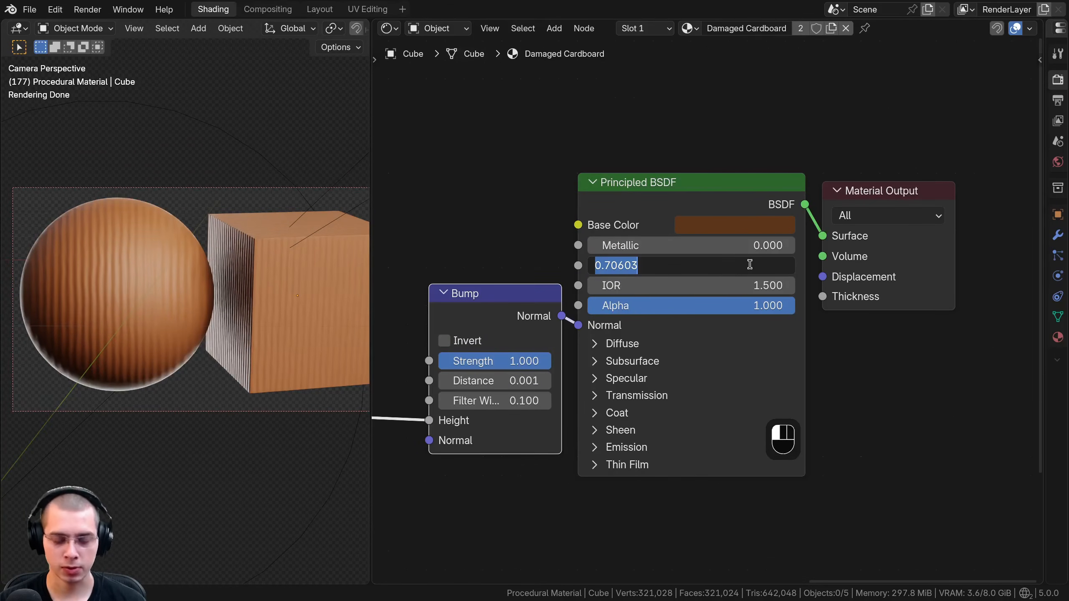
pyautogui.write('.8')
pyautogui.press('Return')
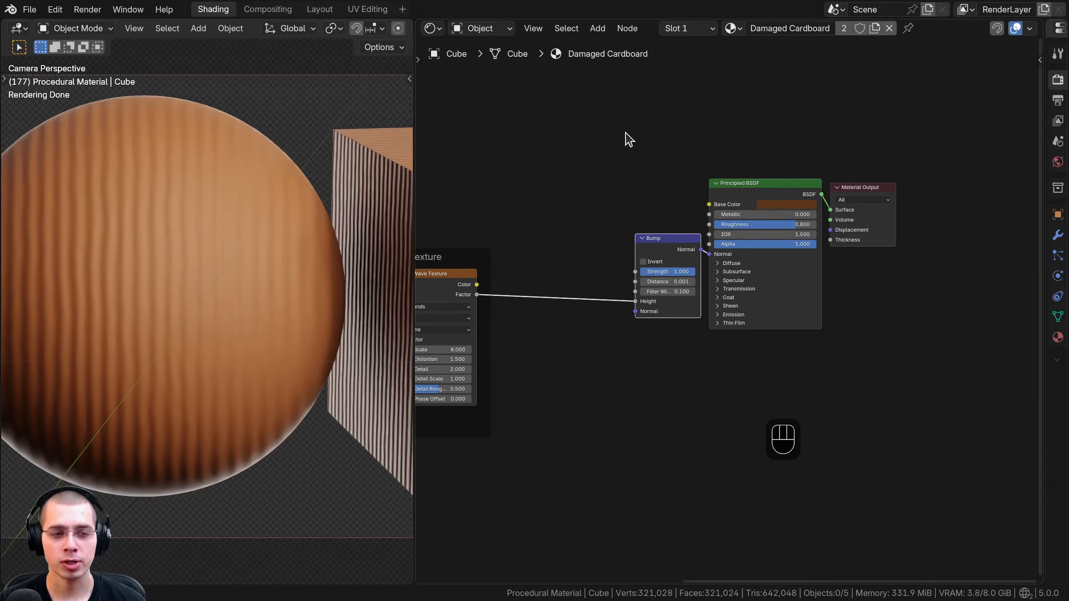
# Step: Join the Bump and Principled BSDF nodes in a frame labelled "Cardboard Surface", set apart from the Material Output
pyautogui.moveTo(629, 139); pyautogui.dragTo(752, 188)
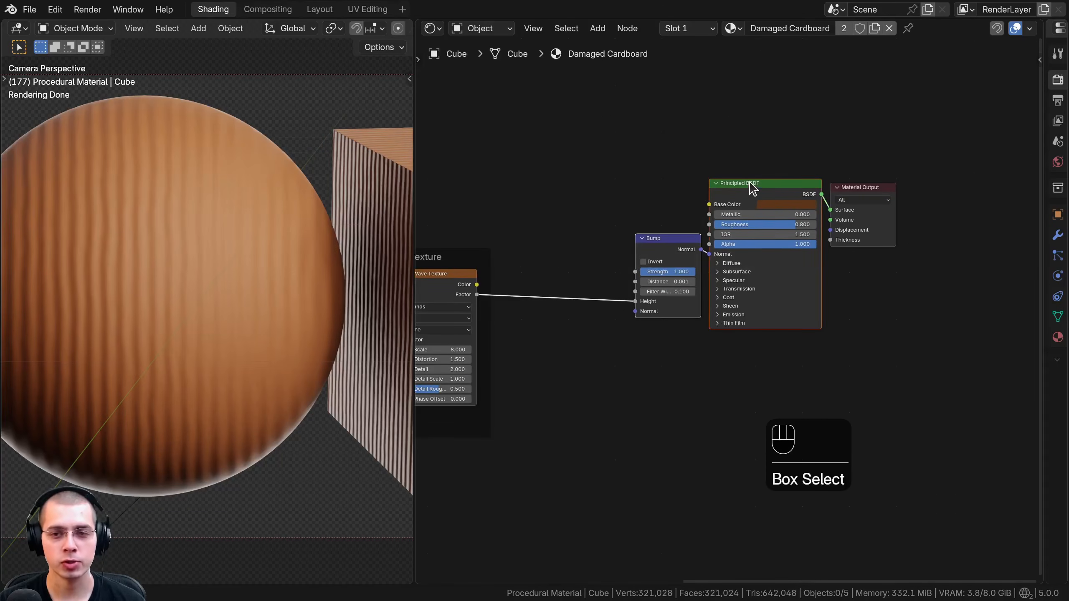
pyautogui.scroll(2, 732, 379)
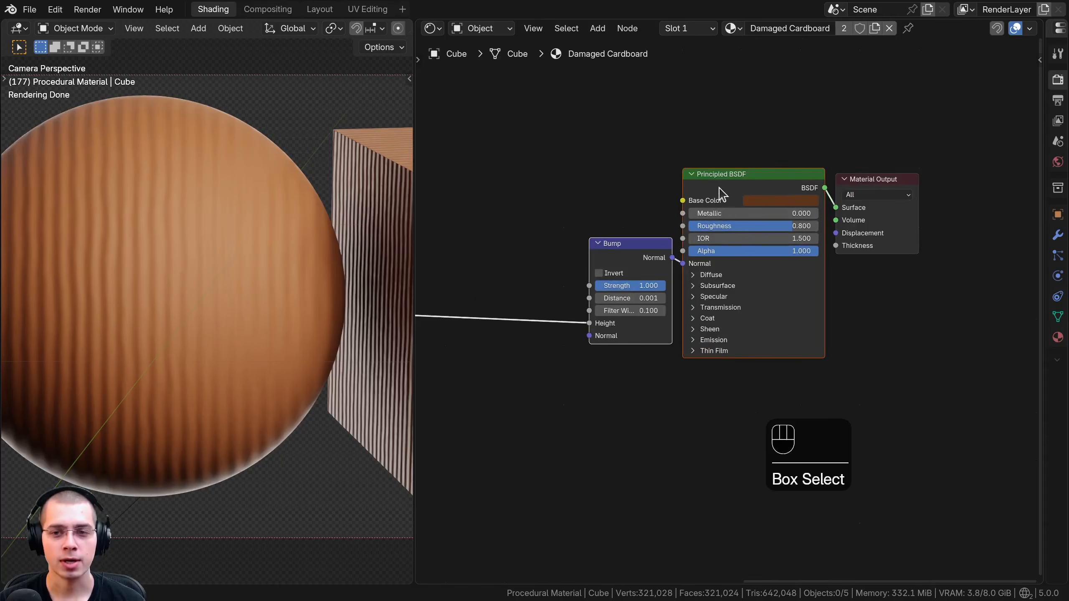
pyautogui.click(716, 185)
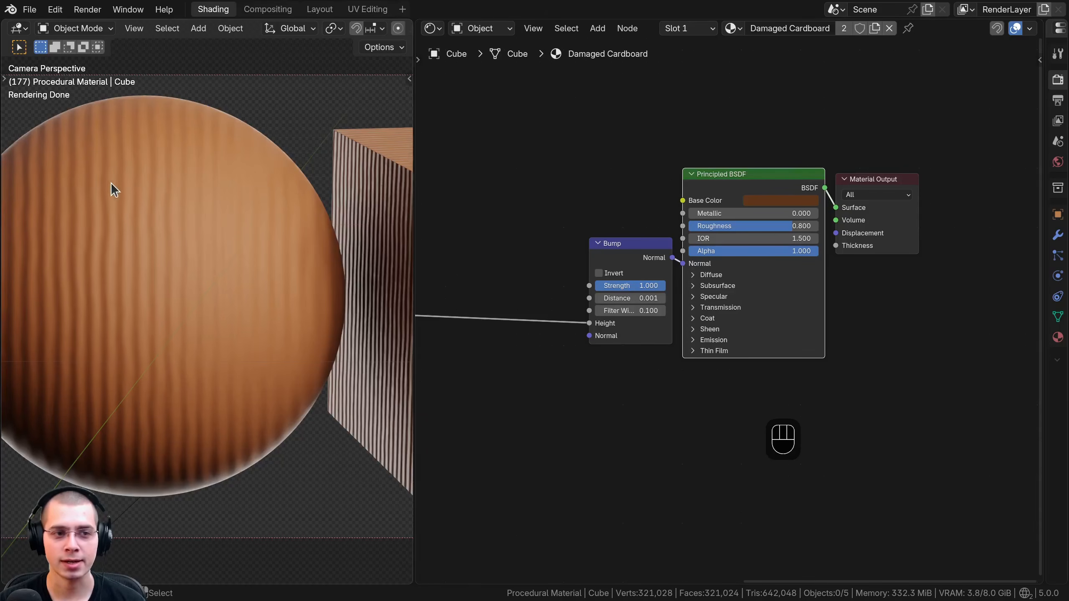
pyautogui.scroll(-1, 174, 200)
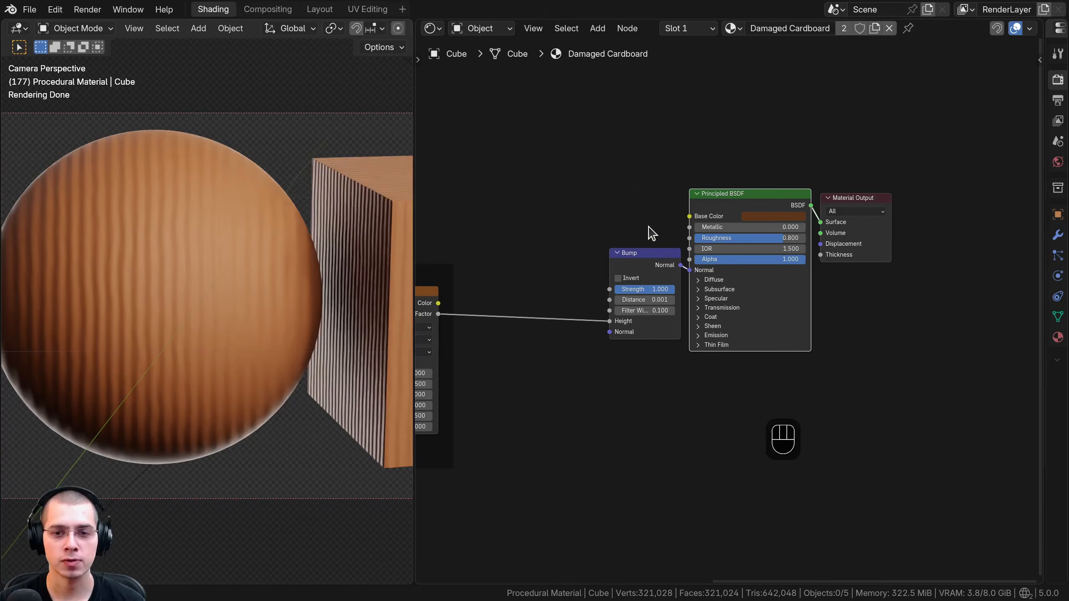
pyautogui.moveTo(602, 168); pyautogui.dragTo(738, 362)
pyautogui.press('g')
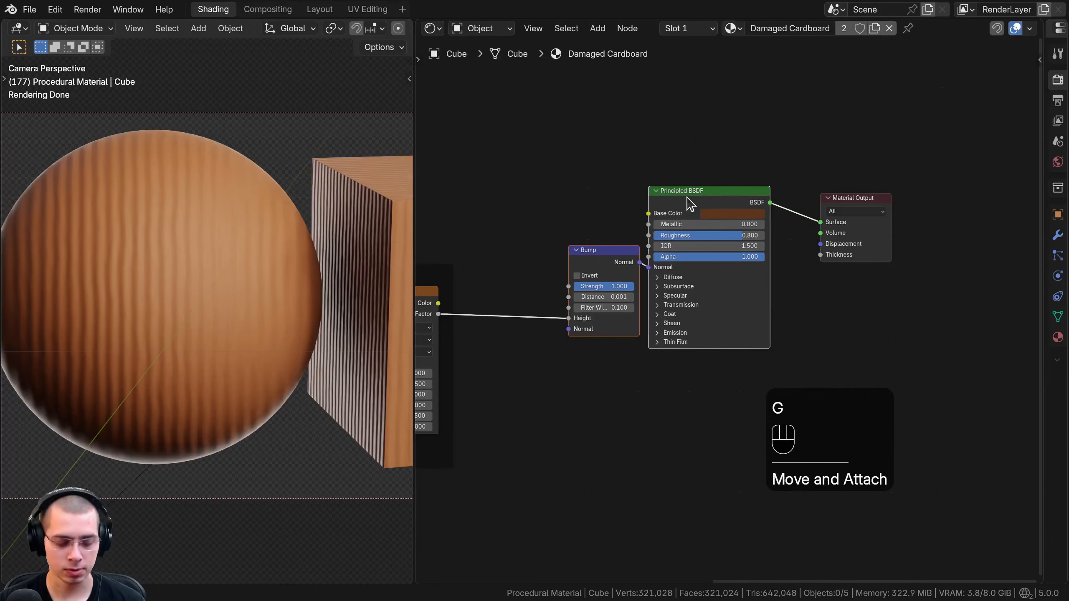
pyautogui.write('fCardboard Surfac')
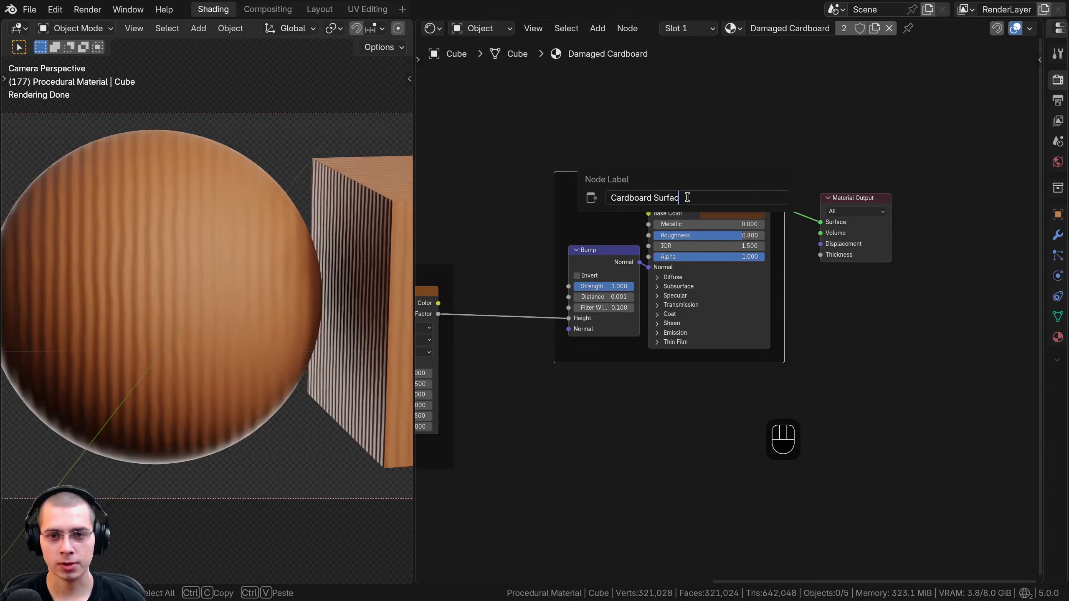
pyautogui.press('Return')
pyautogui.press('a')
pyautogui.scroll(-1, 873, 209)
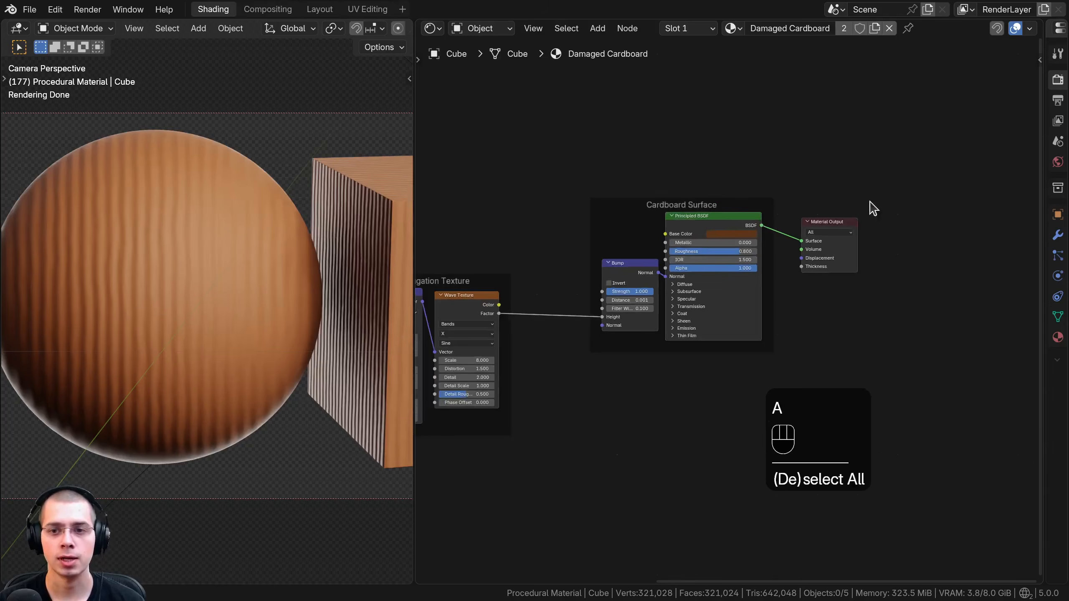
# Step: Insert an RGB Curves node between the Wave Texture's Factor output and the Bump's Height input, inside the Cardboard Surface frame
pyautogui.scroll(4, 231, 238)
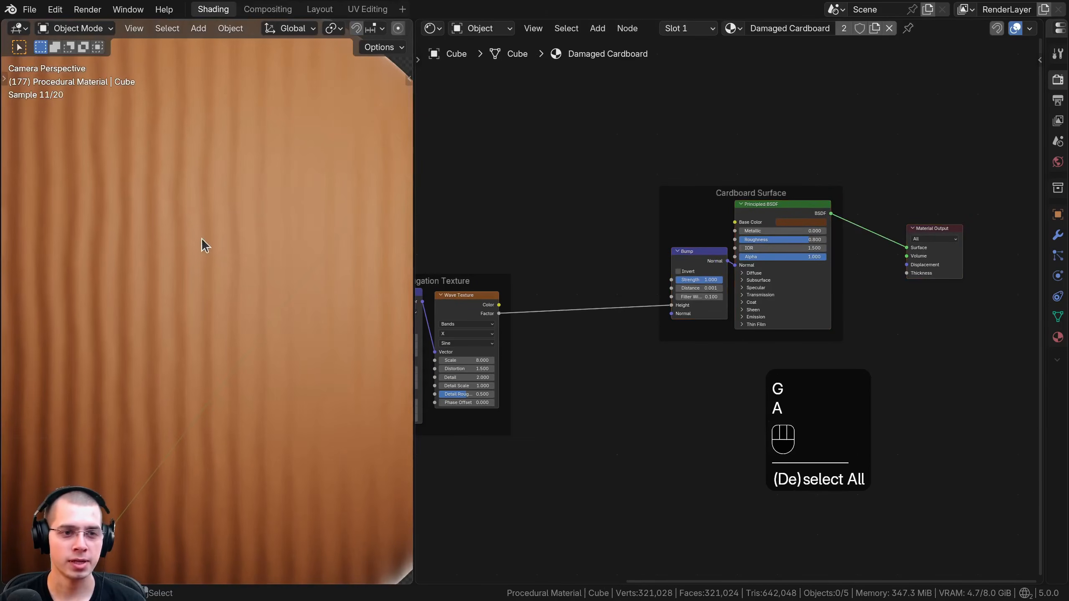
pyautogui.keyDown('shift'); pyautogui.moveTo(194, 231); pyautogui.dragTo(117, 195, button='middle'); pyautogui.keyUp('shift')
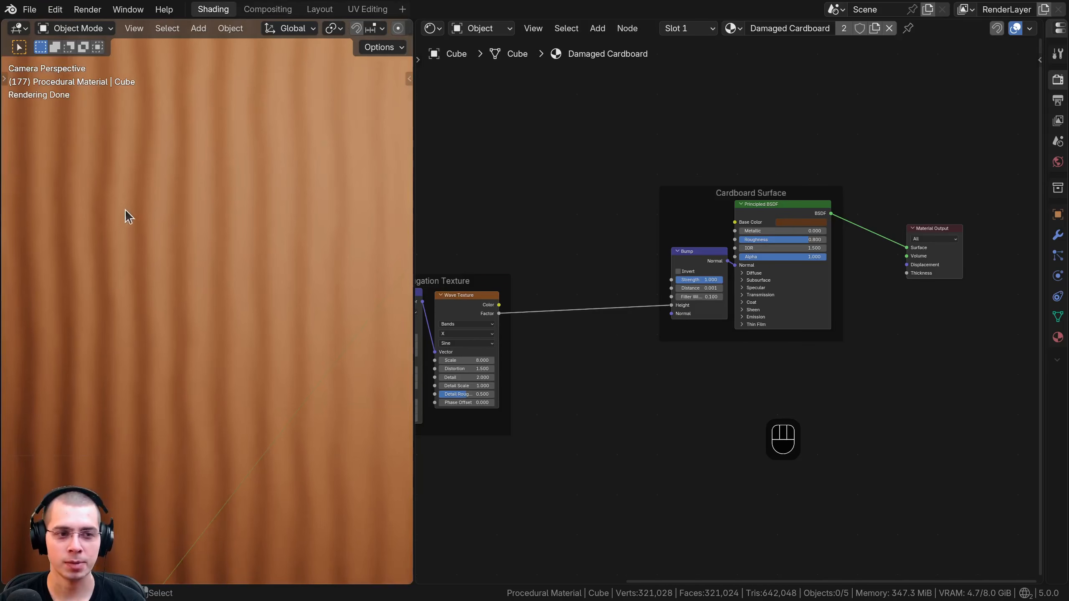
pyautogui.moveTo(419, 268); pyautogui.dragTo(505, 282, button='middle')
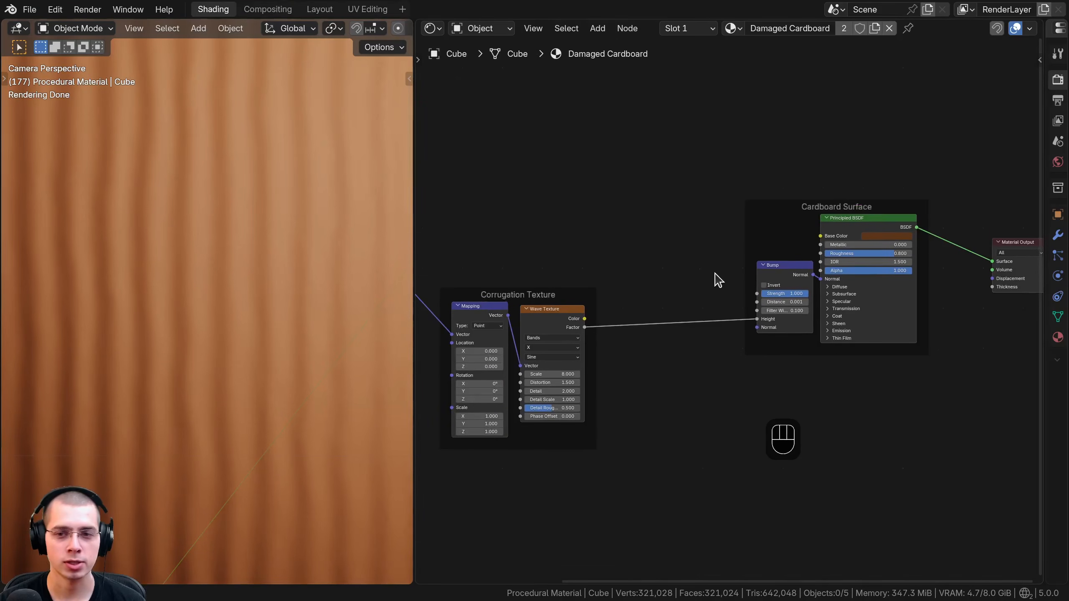
pyautogui.moveTo(692, 279); pyautogui.dragTo(646, 290, button='middle')
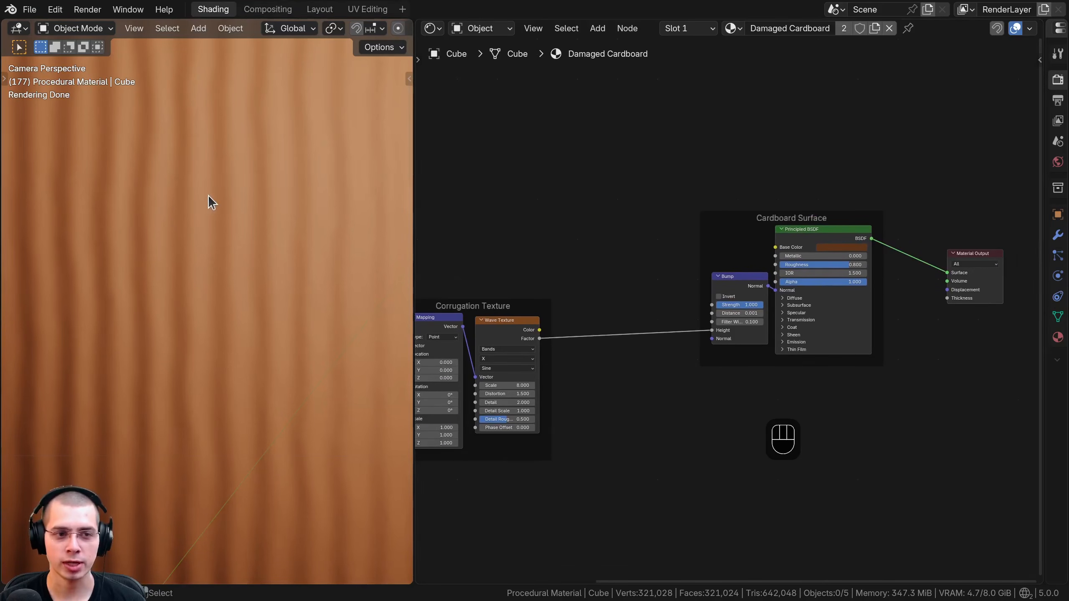
pyautogui.hotkey('shift', 'a')
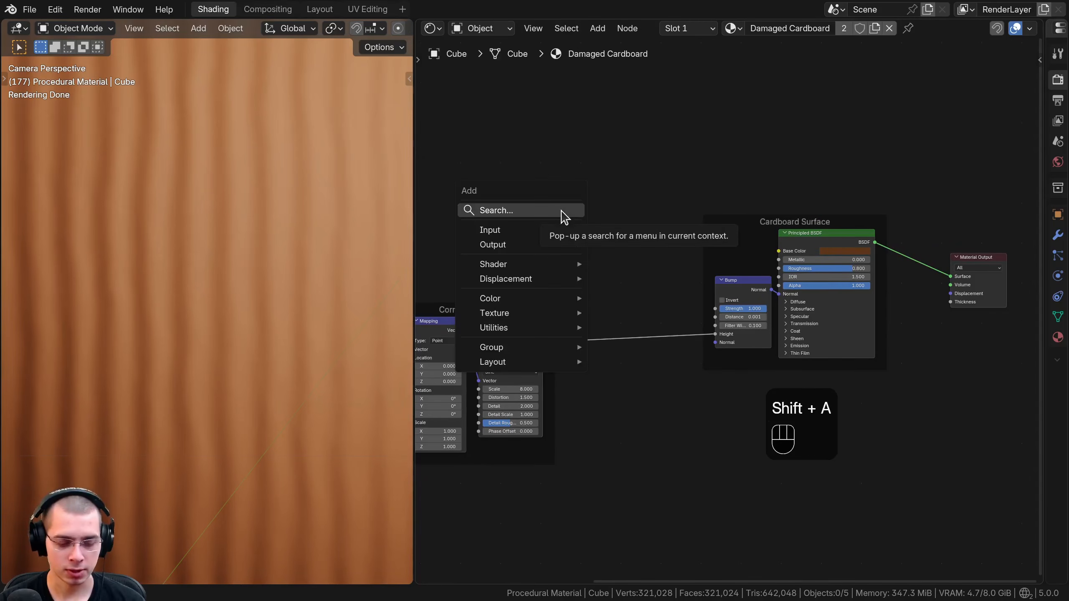
pyautogui.write('rgb')
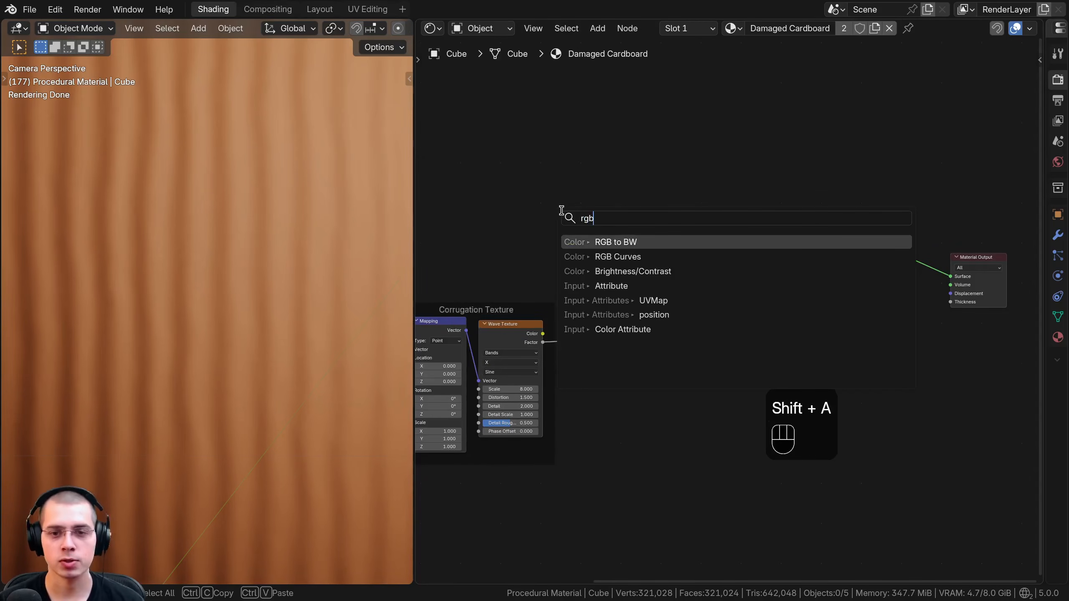
pyautogui.click(623, 257)
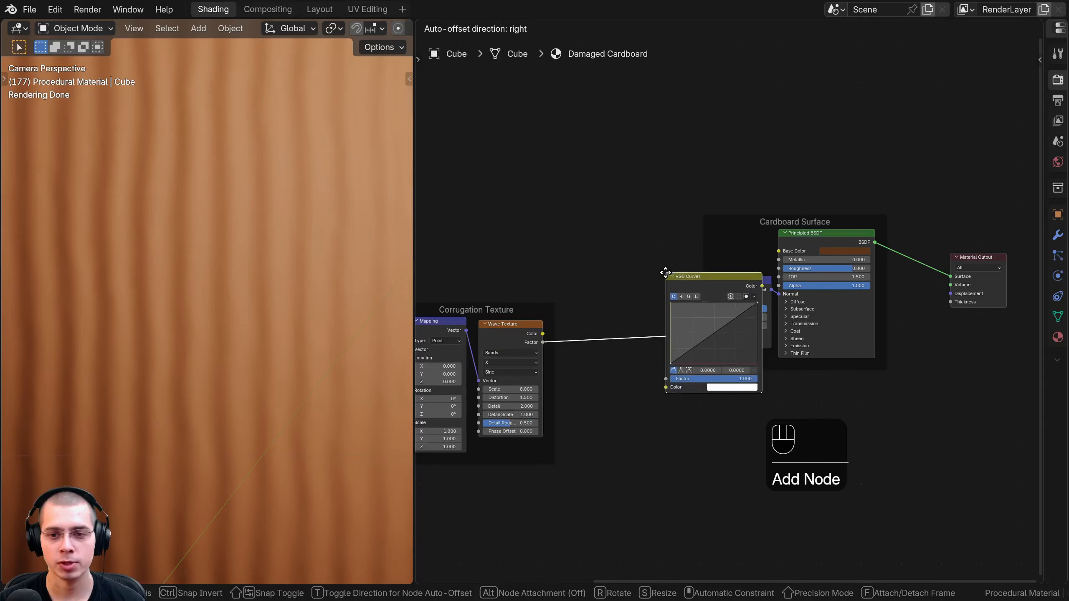
pyautogui.click(602, 296)
pyautogui.moveTo(624, 301); pyautogui.dragTo(617, 239)
pyautogui.moveTo(701, 221); pyautogui.dragTo(730, 222)
# Step: Move the Cardboard Surface nodes and the Material Output together away from the Corrugation Texture frame, and shift RGB Curves closer to the Bump node
pyautogui.moveTo(643, 125); pyautogui.dragTo(955, 295)
pyautogui.moveTo(850, 256); pyautogui.dragTo(747, 248, button='middle')
pyautogui.press('g')
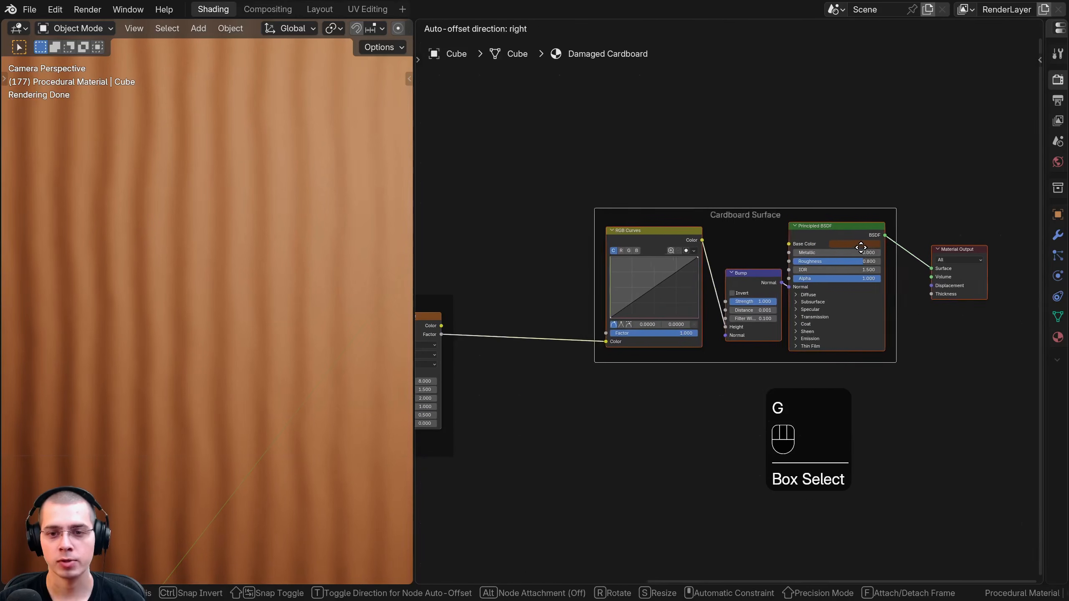
pyautogui.click(854, 245)
pyautogui.press('a')
pyautogui.moveTo(690, 237); pyautogui.dragTo(702, 245)
pyautogui.press('a')
pyautogui.moveTo(736, 299); pyautogui.dragTo(730, 314, button='middle')
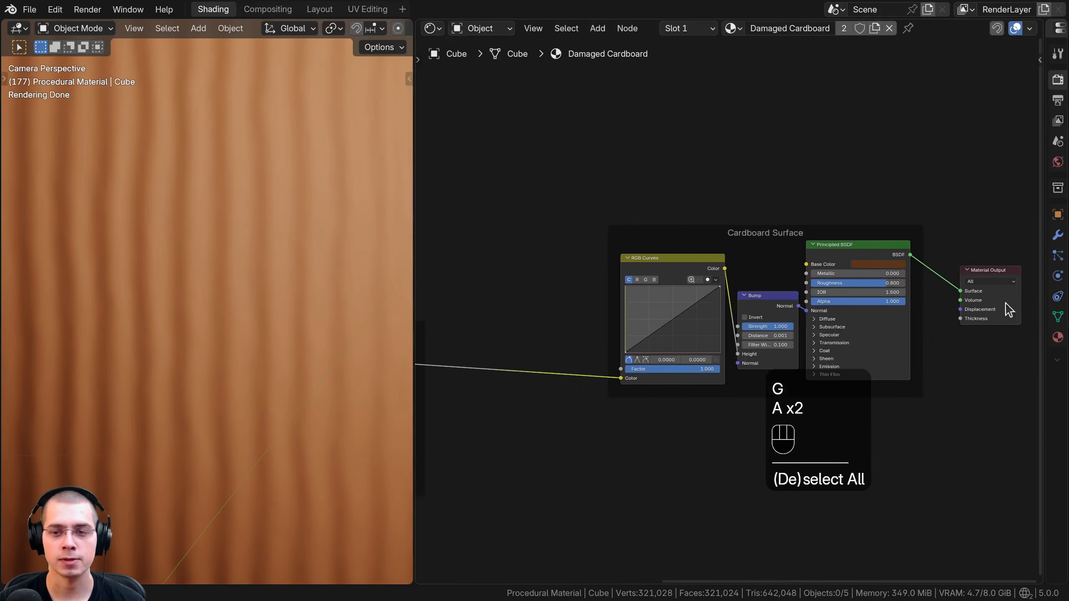
# Step: Add a middle point to the Cardboard Surface RGB Curves curve and bend it upward to about X 0.29, Y 0.71
pyautogui.scroll(3, 728, 289)
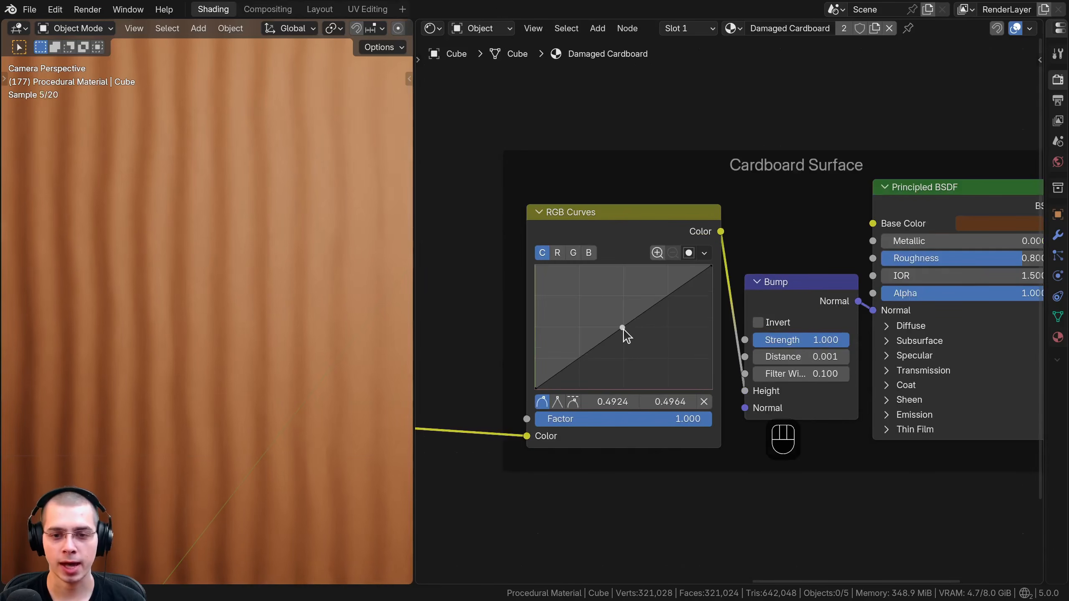
pyautogui.moveTo(623, 328); pyautogui.dragTo(587, 302)
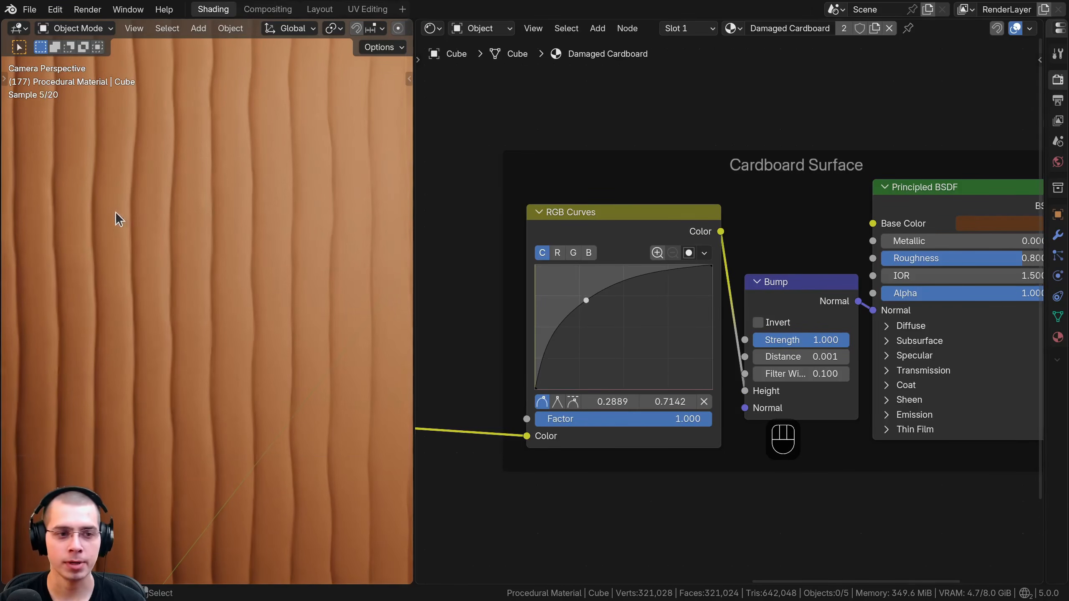
pyautogui.scroll(-9, 217, 266)
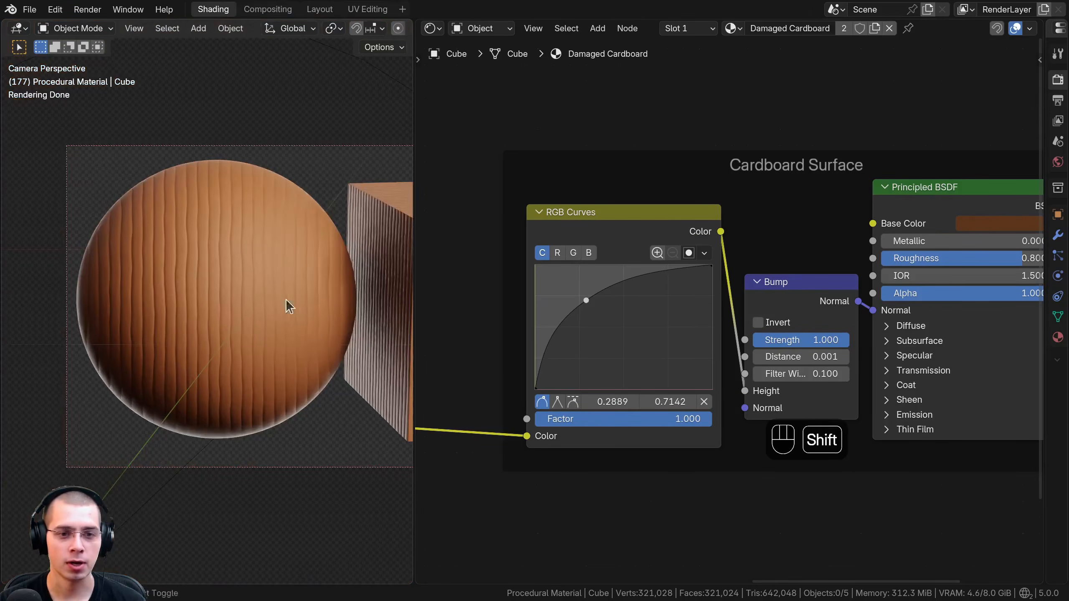
pyautogui.keyDown('shift'); pyautogui.moveTo(286, 301); pyautogui.dragTo(128, 300, button='middle'); pyautogui.keyUp('shift')
pyautogui.scroll(5, 247, 306)
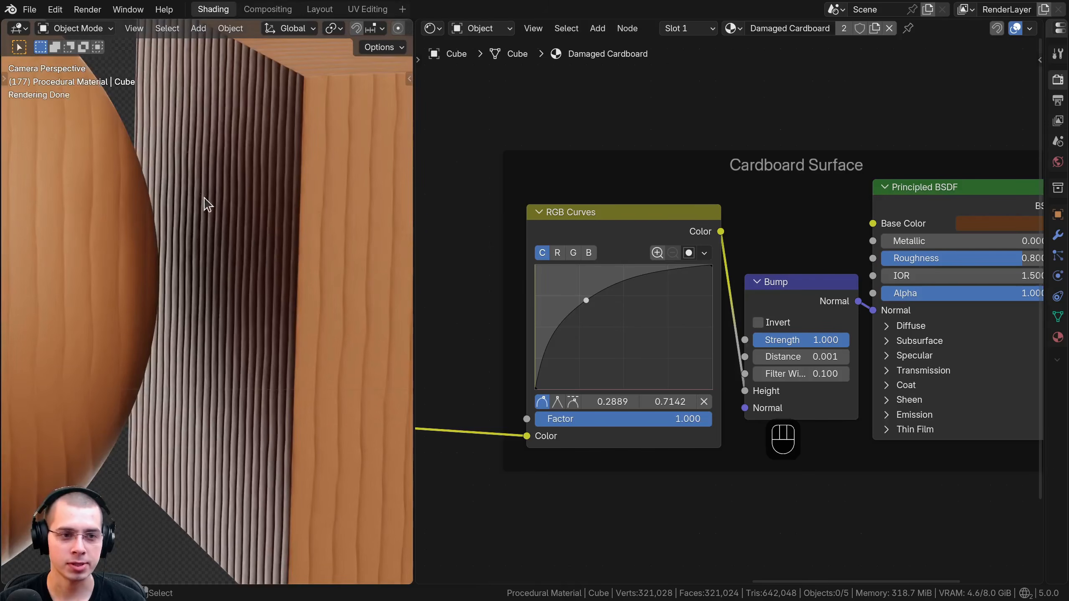
pyautogui.keyDown('shift'); pyautogui.moveTo(84, 258); pyautogui.dragTo(301, 301, button='middle'); pyautogui.keyUp('shift')
pyautogui.scroll(5, 223, 213)
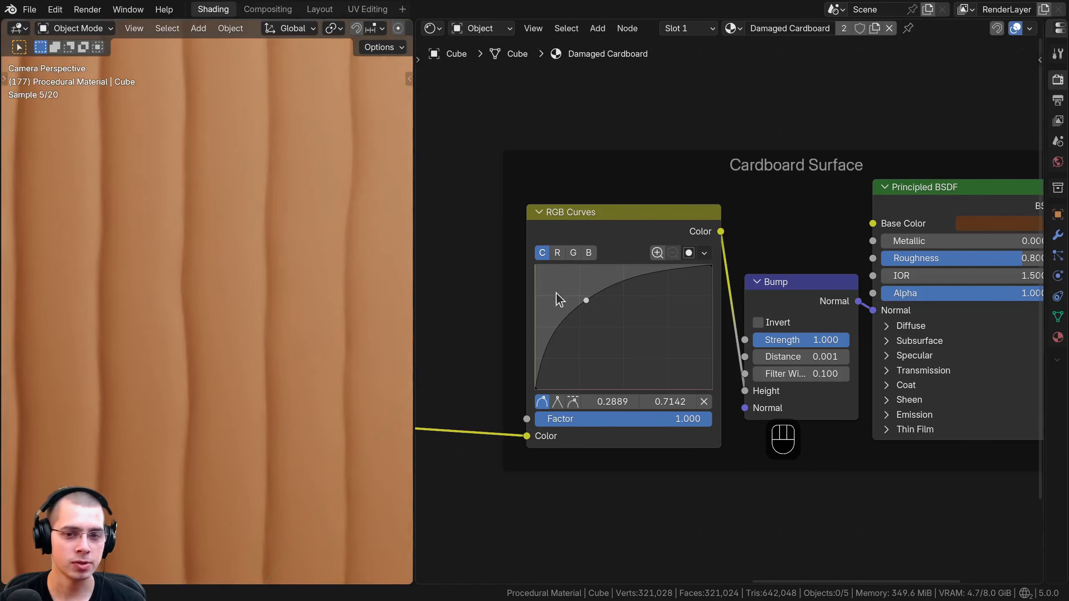
# Step: Compare a nearly straight curve with the bent one, and settle the RGB Curves middle point at X 0.2889, Y 0.6821
pyautogui.moveTo(586, 300); pyautogui.dragTo(628, 328)
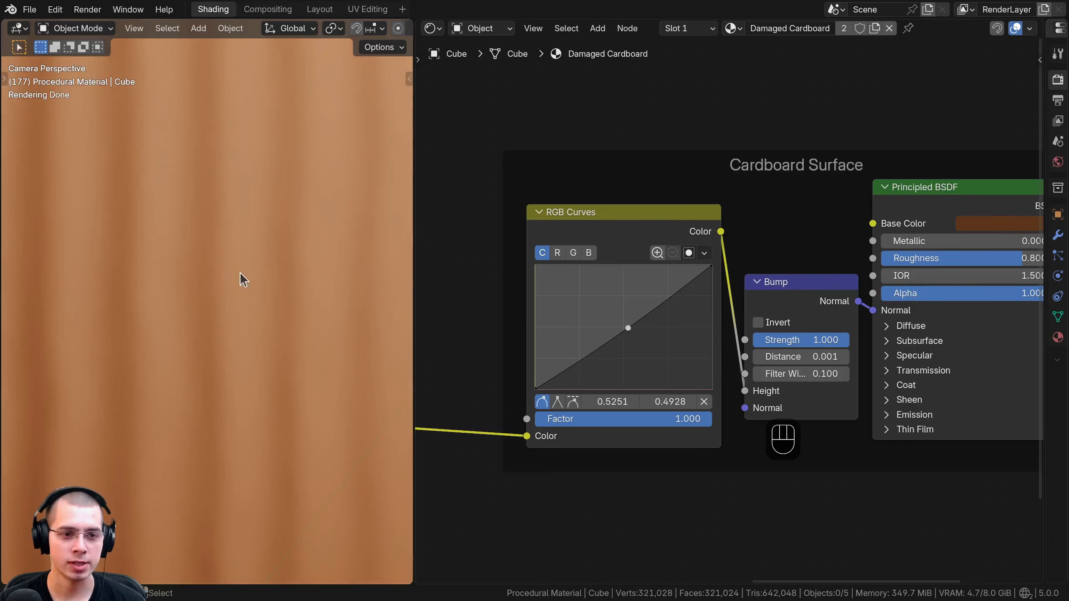
pyautogui.moveTo(629, 328); pyautogui.dragTo(589, 308)
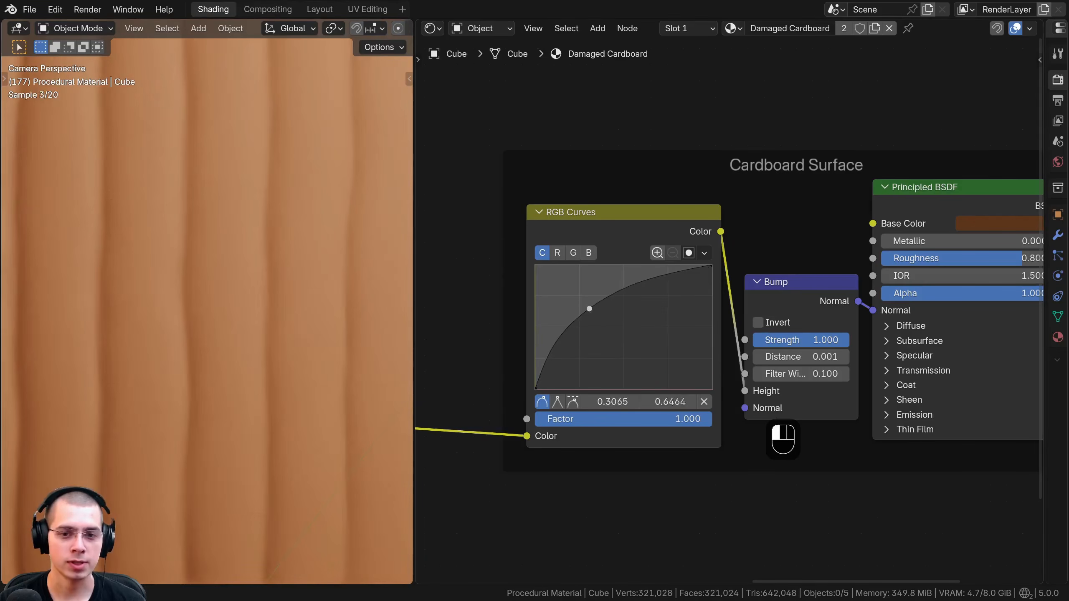
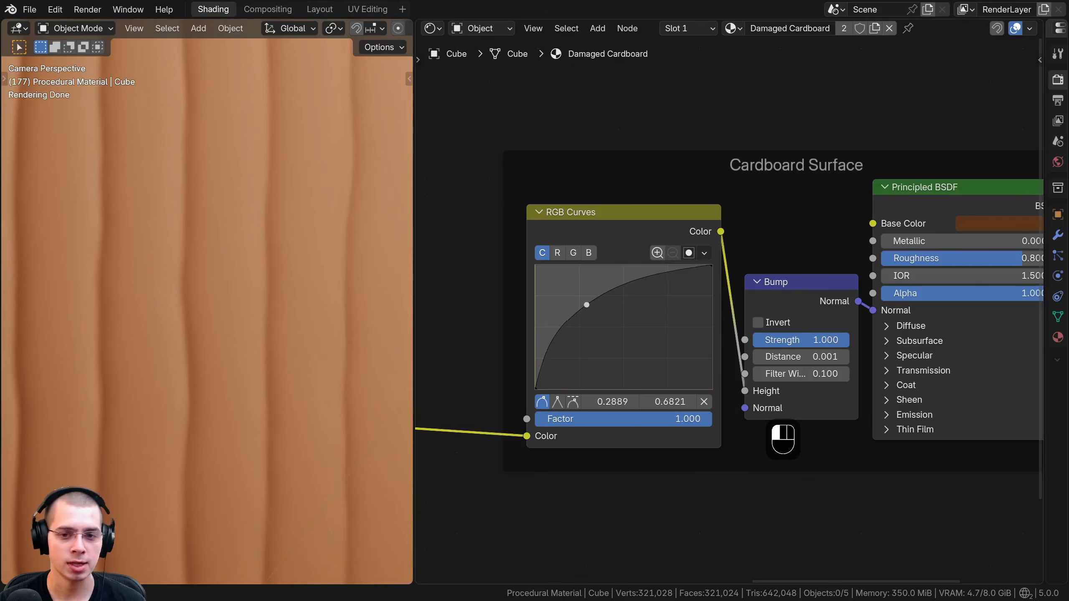
pyautogui.scroll(-5, 136, 294)
pyautogui.scroll(2, 626, 303)
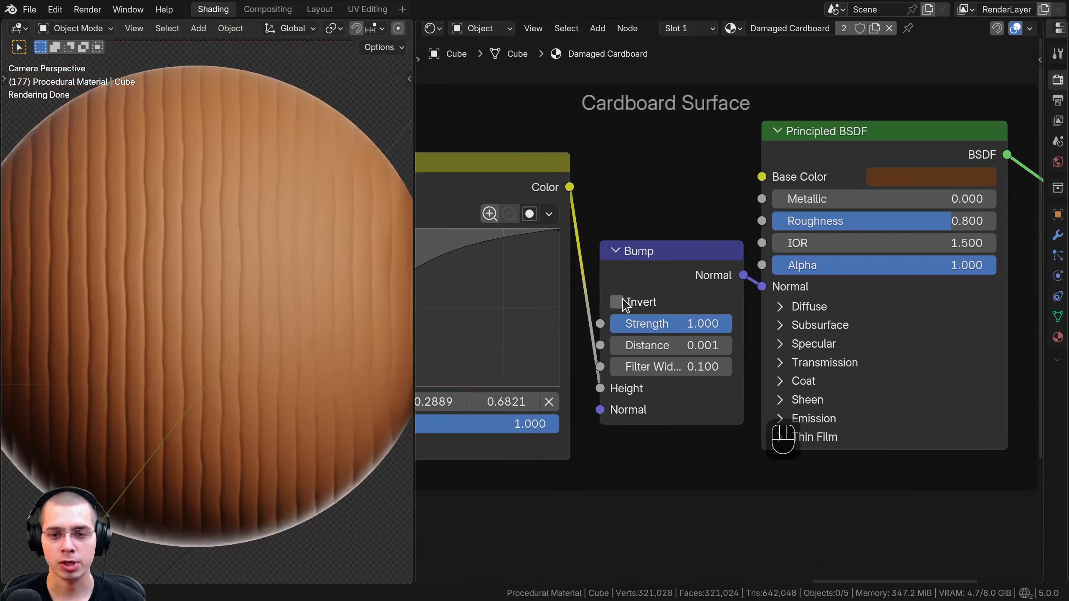
# Step: Turn on Invert for the Bump node in the Cardboard Surface frame
pyautogui.click(617, 302)
pyautogui.click(616, 301)
pyautogui.click(616, 301)
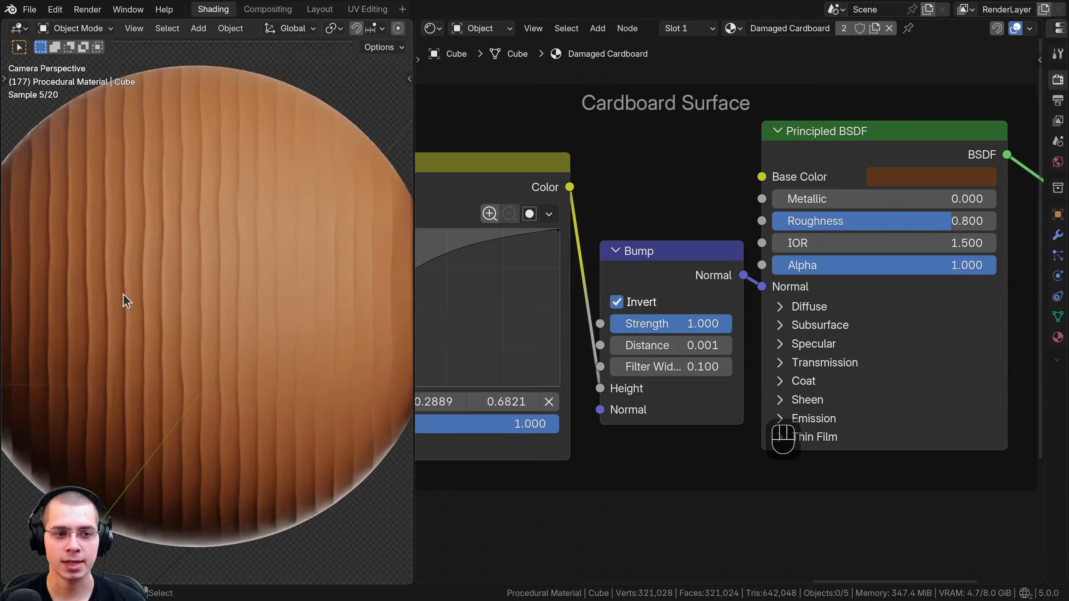
pyautogui.scroll(5, 258, 162)
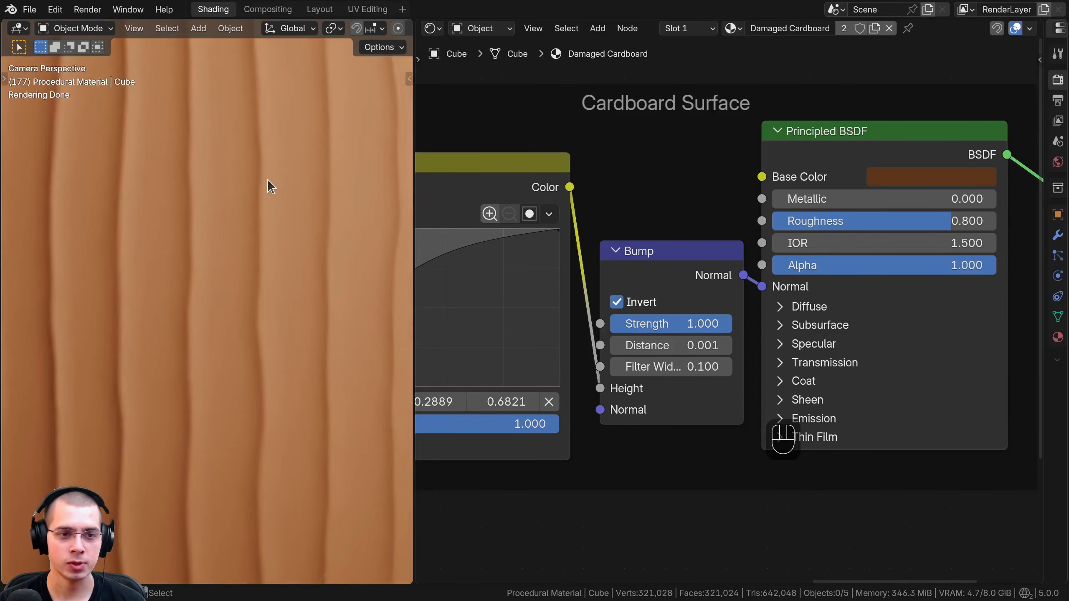
pyautogui.moveTo(533, 309); pyautogui.dragTo(668, 323, button='middle')
pyautogui.moveTo(535, 293); pyautogui.dragTo(534, 291)
pyautogui.hotkey('ctrl', 'z')
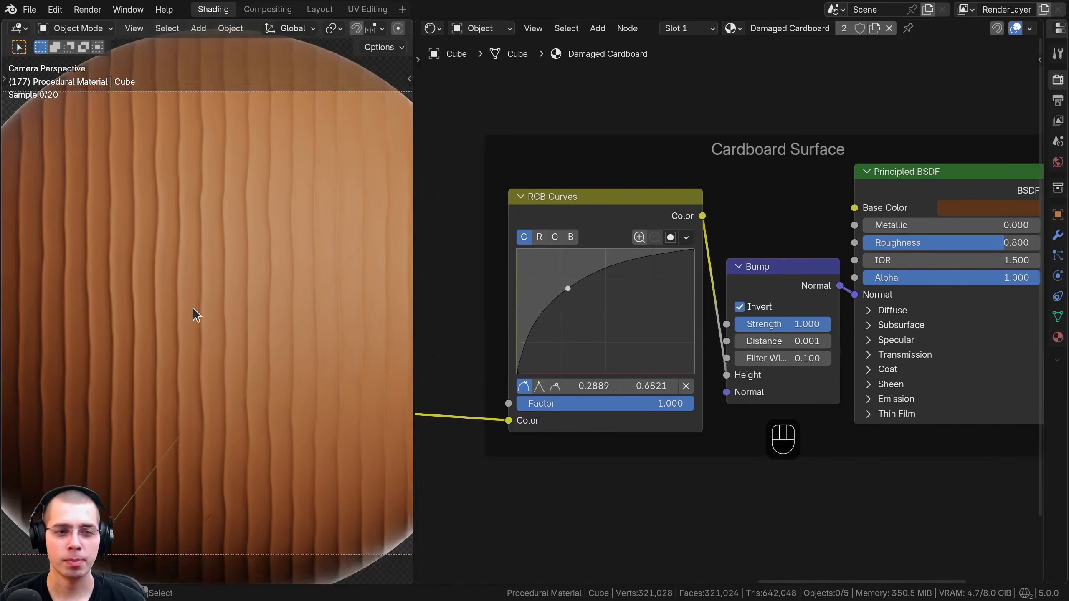
# Step: Set the Cardboard Surface Bump node's Distance to 0.0004
pyautogui.moveTo(754, 393); pyautogui.dragTo(634, 382, button='middle')
pyautogui.scroll(3, 634, 382)
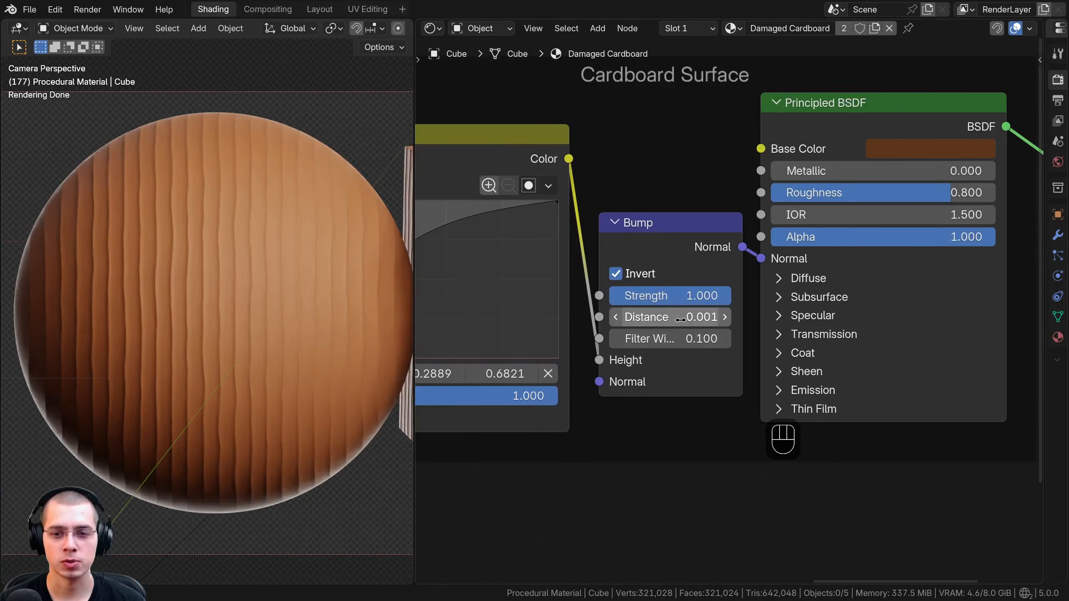
pyautogui.click(661, 317)
pyautogui.write('0.0004')
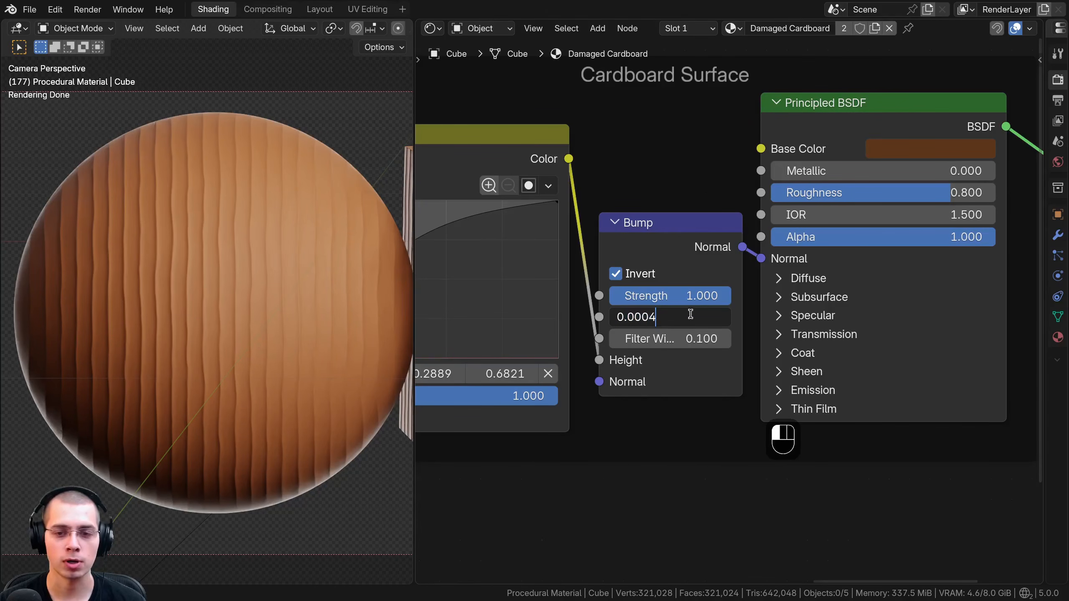
pyautogui.press('Return')
pyautogui.scroll(-2, 661, 329)
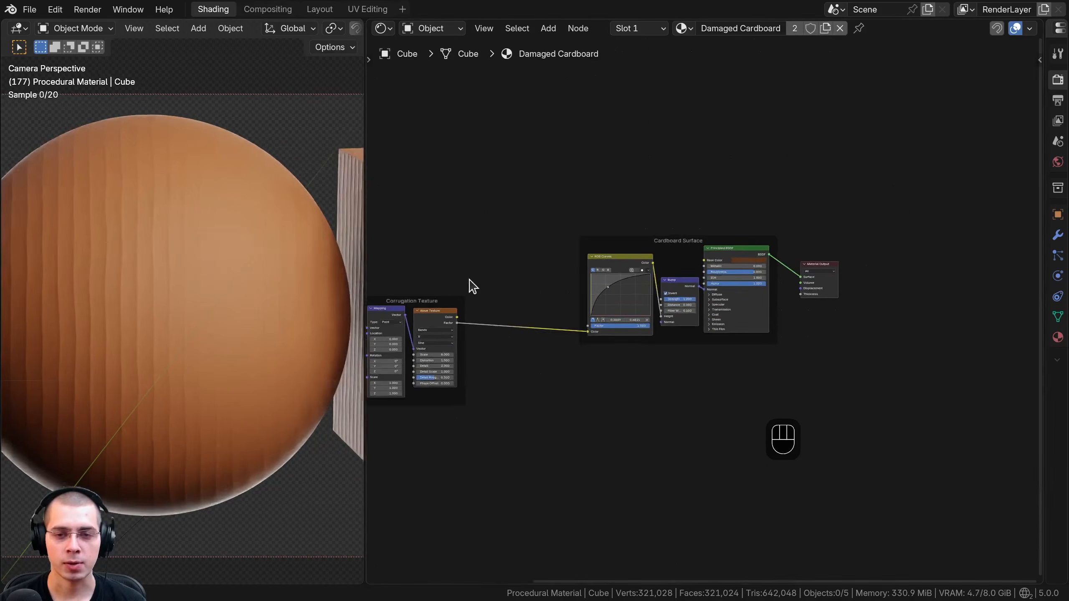
# Step: Move Cardboard Surface and the Material Output farther from the Corrugation Texture frame, and raise Cardboard Surface to free space below it
pyautogui.moveTo(470, 284); pyautogui.dragTo(580, 164, button='middle')
pyautogui.moveTo(604, 136); pyautogui.dragTo(982, 311)
pyautogui.press('g')
pyautogui.click(875, 227)
pyautogui.press('a')
pyautogui.moveTo(656, 136); pyautogui.dragTo(877, 288)
pyautogui.press('g')
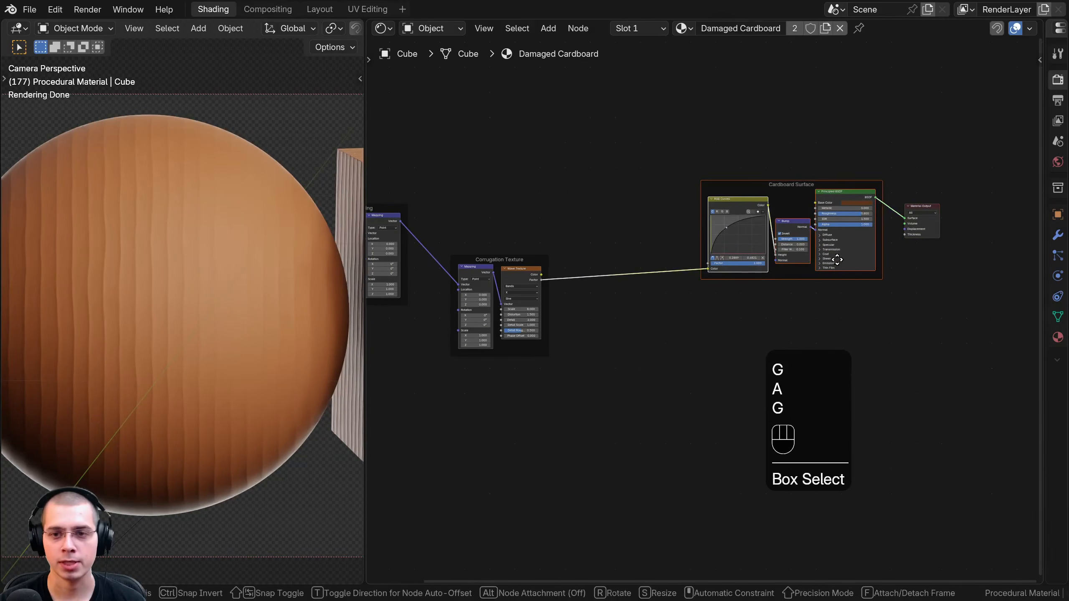
pyautogui.click(776, 195)
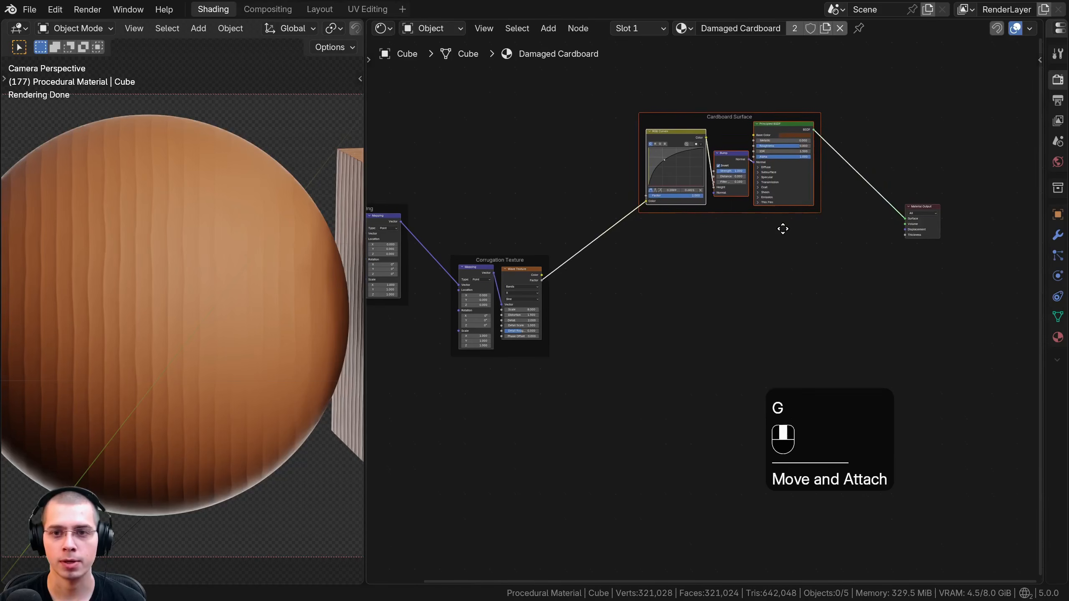
# Step: Duplicate the whole Cardboard Surface frame with its input links kept, and place the copy below the original
pyautogui.moveTo(629, 80); pyautogui.dragTo(841, 274)
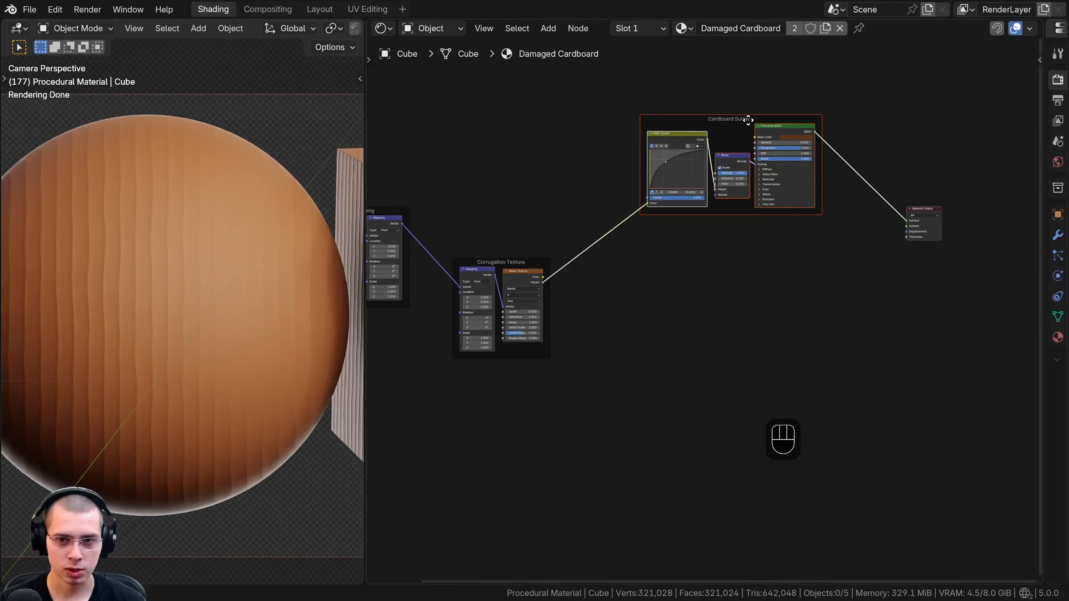
pyautogui.hotkey('shift', 'ctrl', 'd')
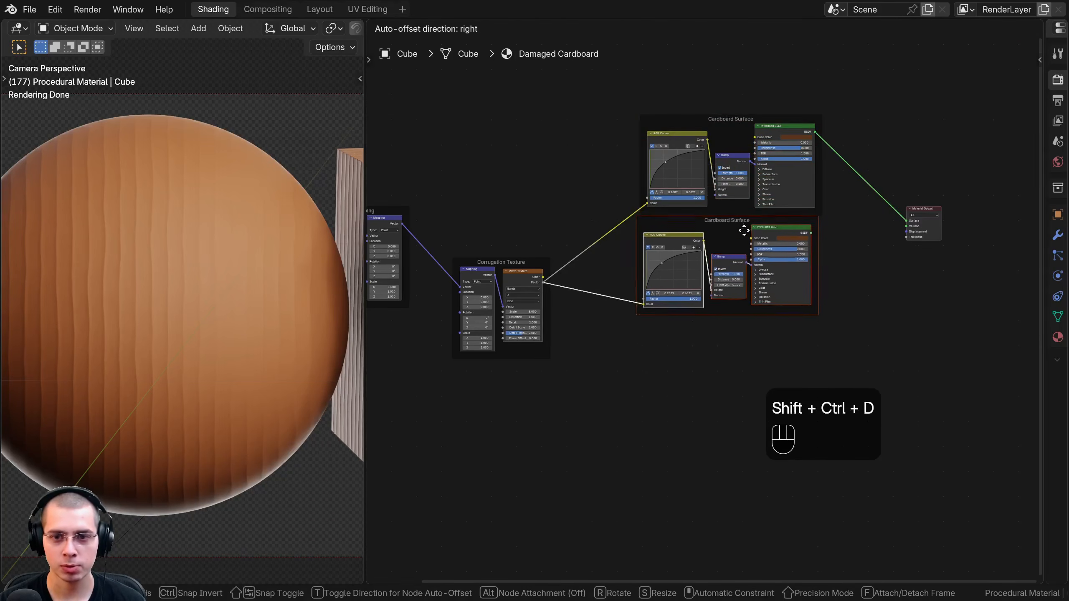
pyautogui.click(751, 288)
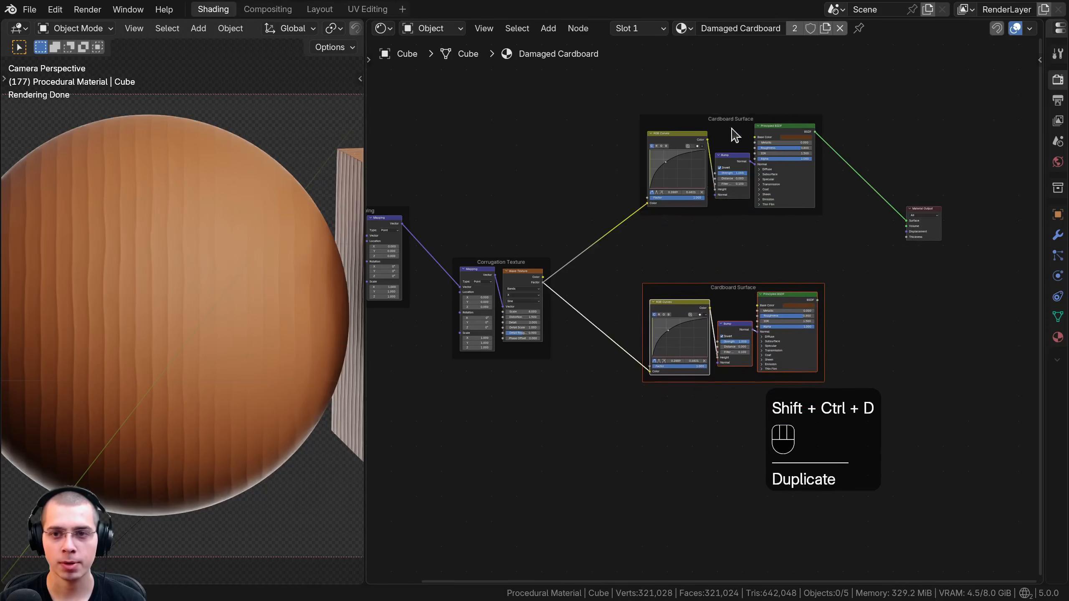
pyautogui.press('a')
pyautogui.moveTo(732, 121); pyautogui.dragTo(730, 135)
# Step: Relabel the duplicated lower frame as "Cardboard Inside"
pyautogui.scroll(3, 713, 241)
pyautogui.moveTo(667, 214); pyautogui.dragTo(637, 267, button='middle')
pyautogui.scroll(2, 656, 235)
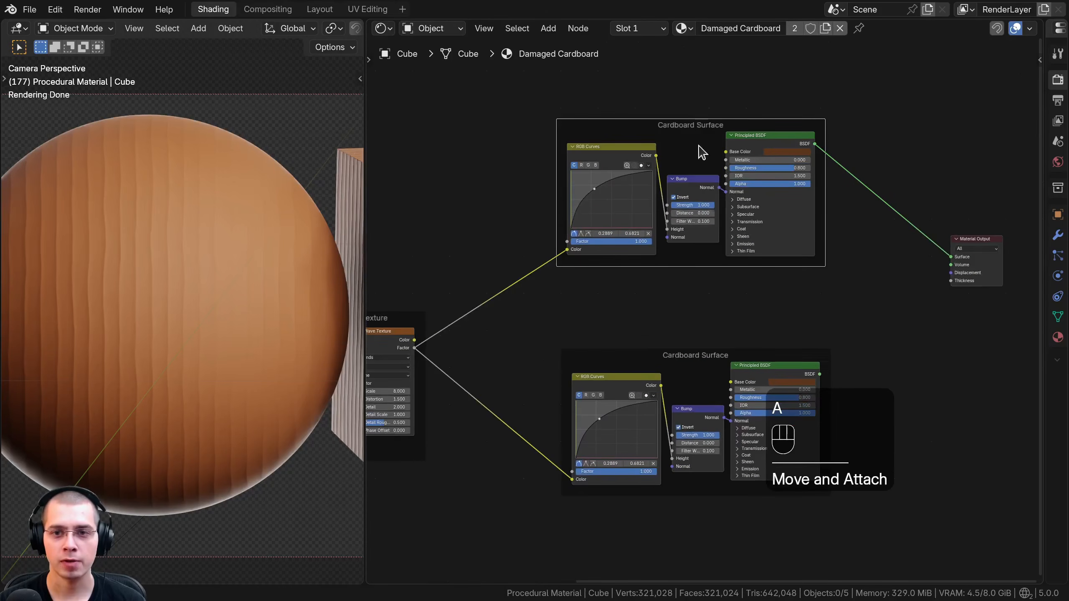
pyautogui.click(676, 355)
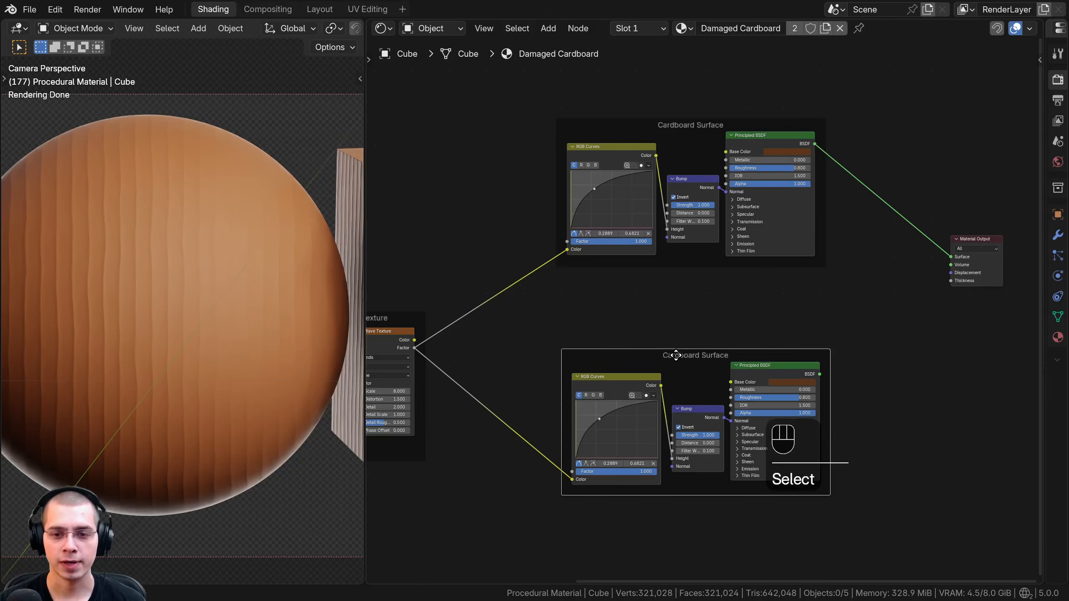
pyautogui.press('F2')
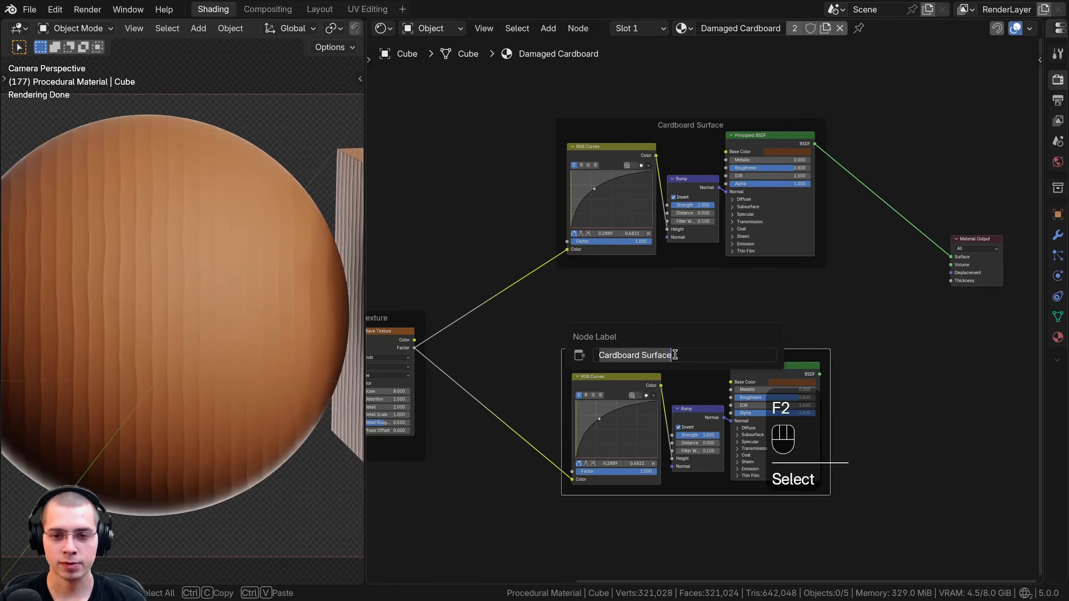
pyautogui.press('BackSpace')
pyautogui.press('BackSpace')
pyautogui.press('BackSpace')
pyautogui.press('BackSpace')
pyautogui.press('BackSpace')
pyautogui.press('BackSpace')
pyautogui.press('BackSpace')
pyautogui.write('Inside')
pyautogui.press('Return')
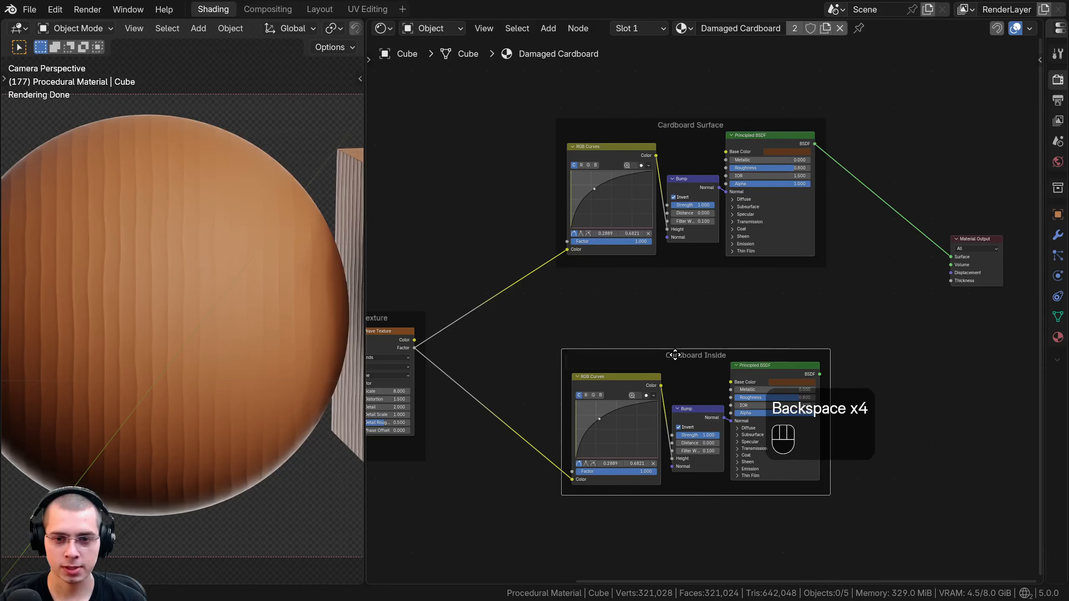
pyautogui.press('a')
pyautogui.click(690, 360)
# Step: Connect the Cardboard Inside Principled BSDF to the Material Output's Surface input to preview it
pyautogui.scroll(2, 708, 369)
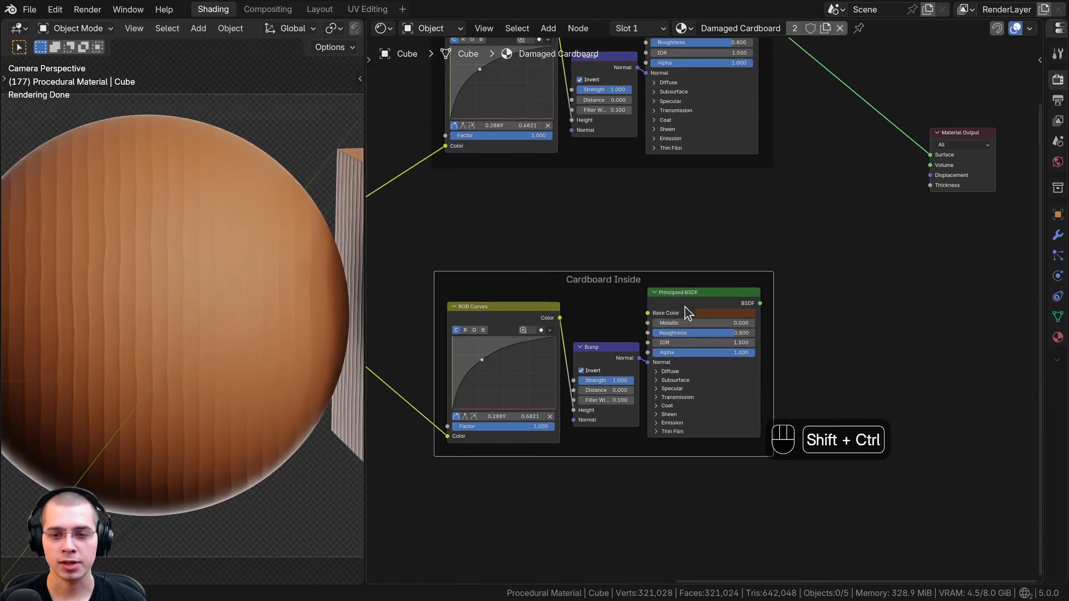
pyautogui.keyDown('ctrl'); pyautogui.keyDown('shift'); pyautogui.click(704, 301); pyautogui.keyUp('shift'); pyautogui.keyUp('ctrl')
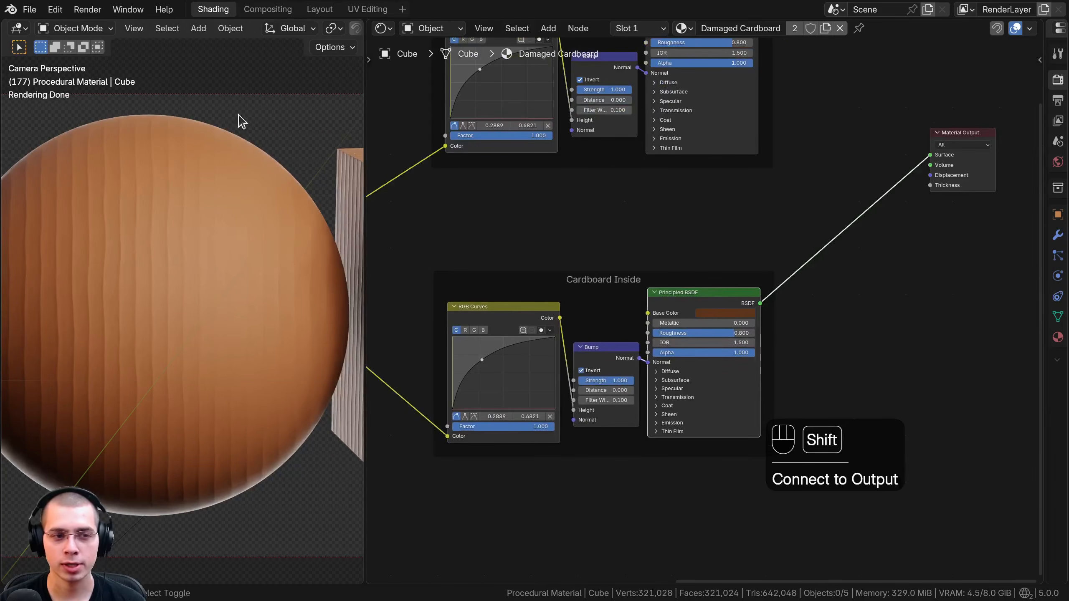
pyautogui.moveTo(562, 323); pyautogui.dragTo(682, 280, button='middle')
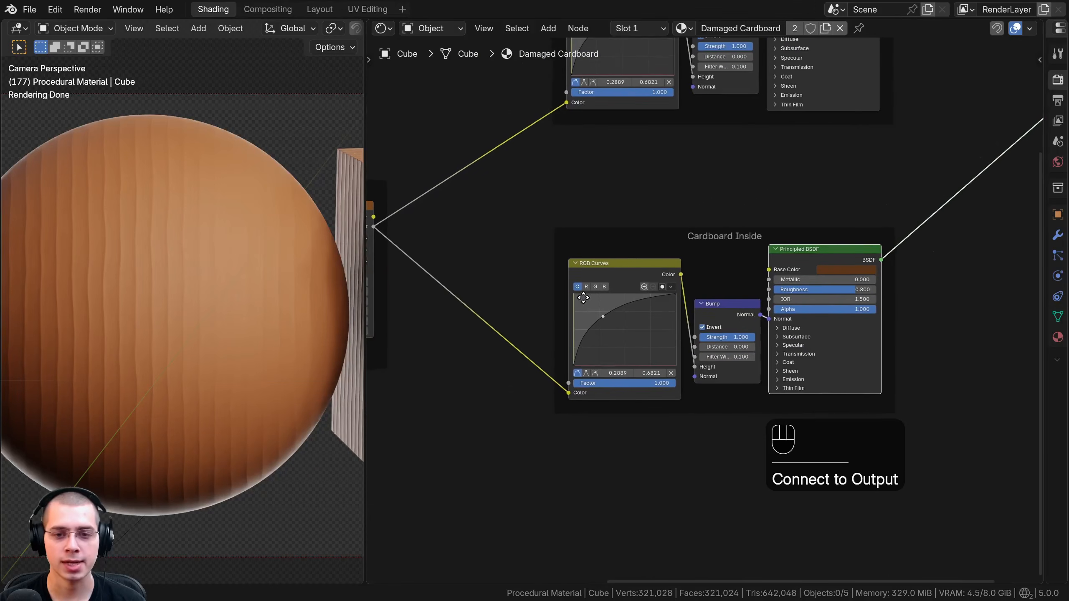
pyautogui.scroll(3, 580, 294)
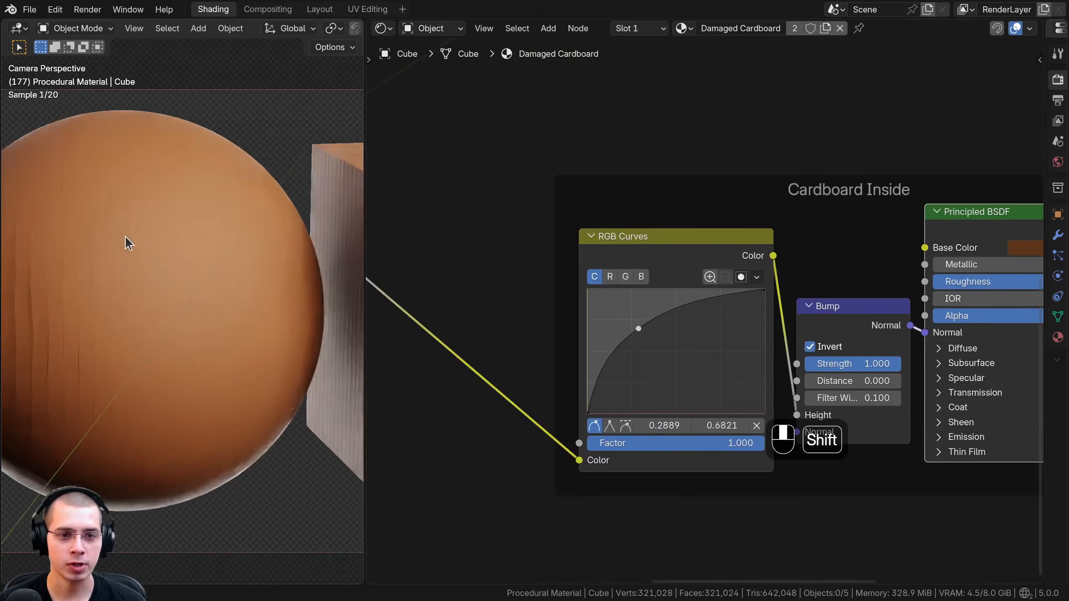
# Step: In the Cardboard Inside RGB Curves, lower the end point to Y 0.5071 and move the middle point to X 0.4698, Y 0.5178
pyautogui.scroll(3, 125, 236)
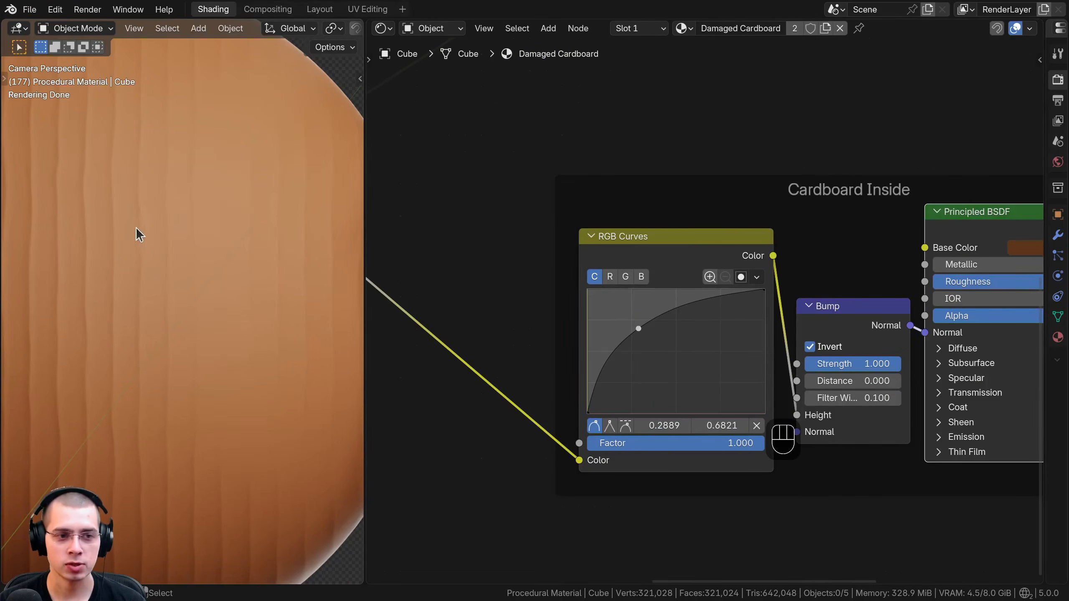
pyautogui.scroll(2, 639, 331)
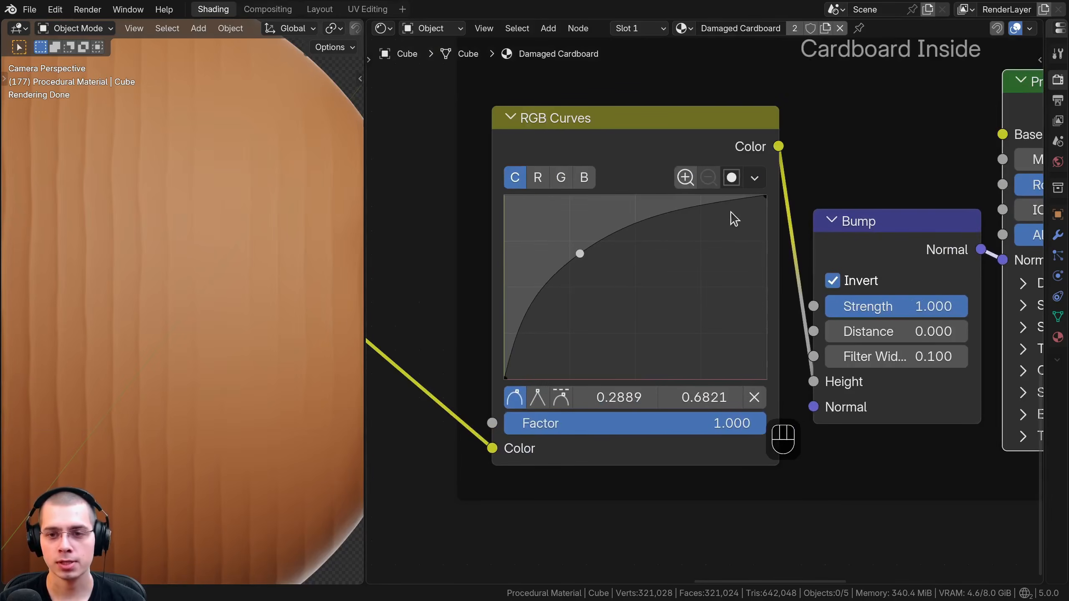
pyautogui.click(764, 197)
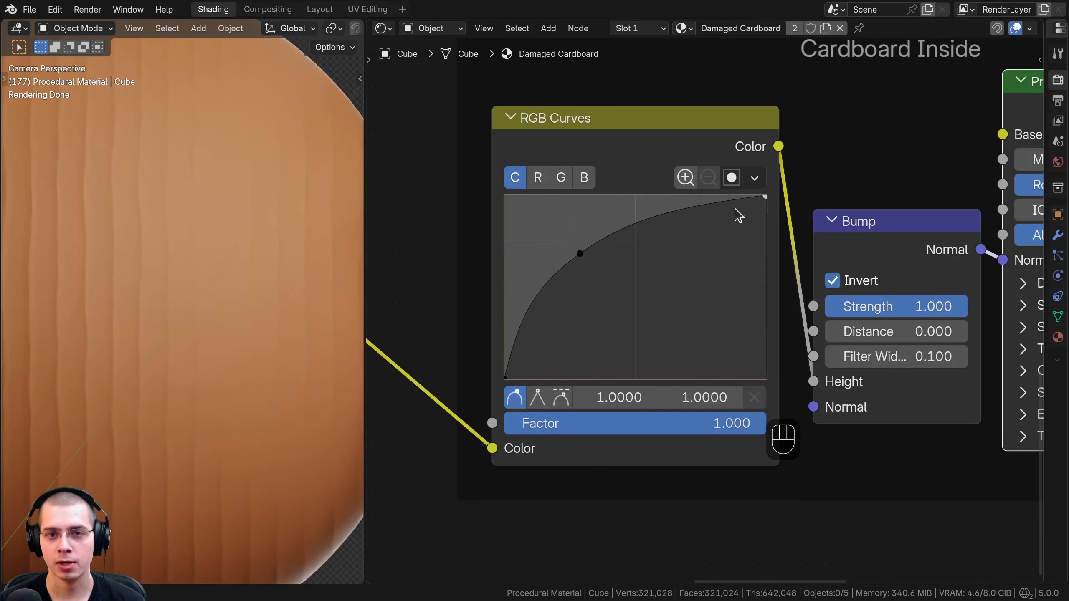
pyautogui.moveTo(766, 200); pyautogui.dragTo(760, 270)
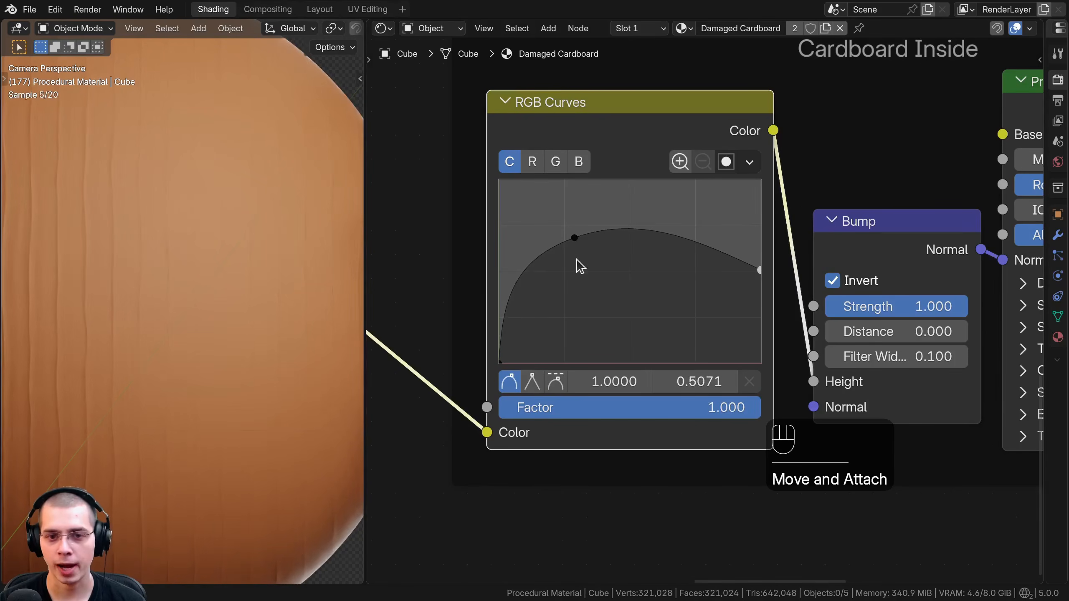
pyautogui.moveTo(574, 239); pyautogui.dragTo(622, 268)
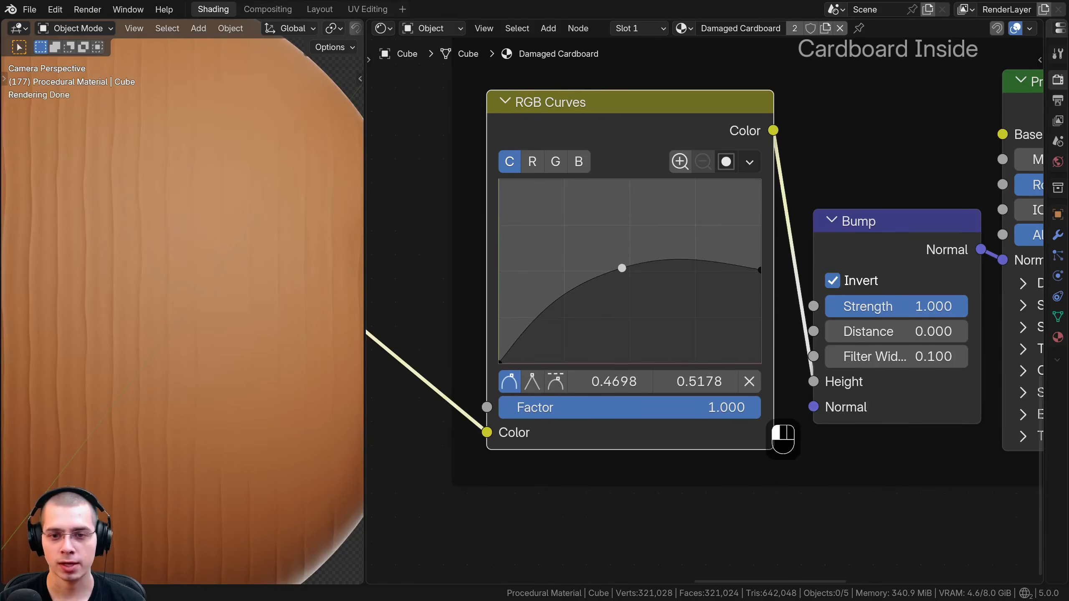
# Step: Shift the Cardboard Inside curve's starting point to X 0.51, Y 0 and move the middle point to higher X and lower Y, forming a rounded rise
pyautogui.click(502, 361)
pyautogui.moveTo(502, 362); pyautogui.dragTo(635, 361)
pyautogui.moveTo(622, 268); pyautogui.dragTo(674, 288)
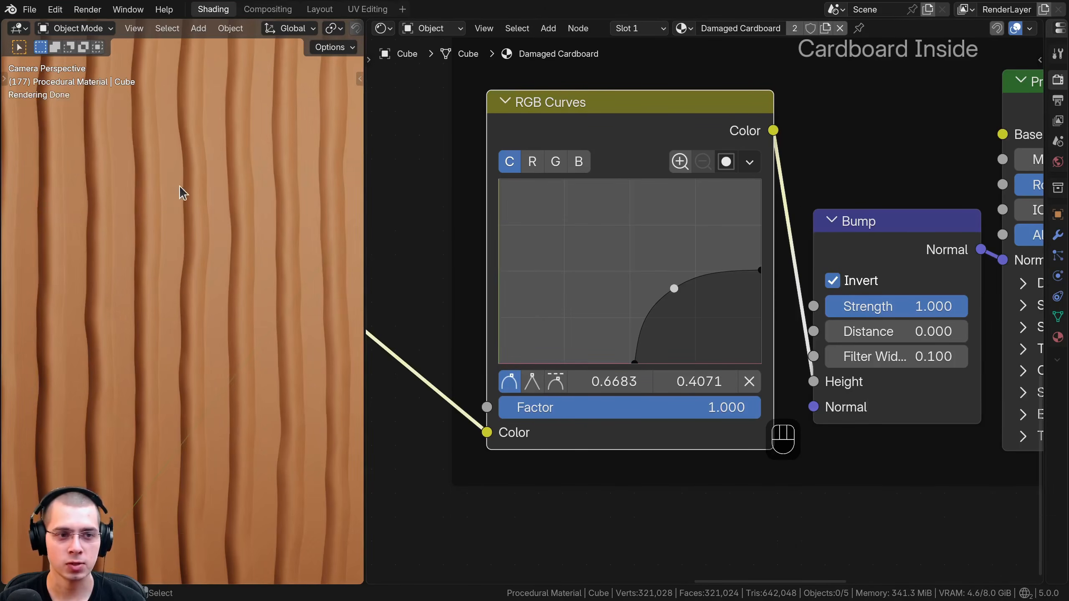
pyautogui.moveTo(675, 288); pyautogui.dragTo(679, 289)
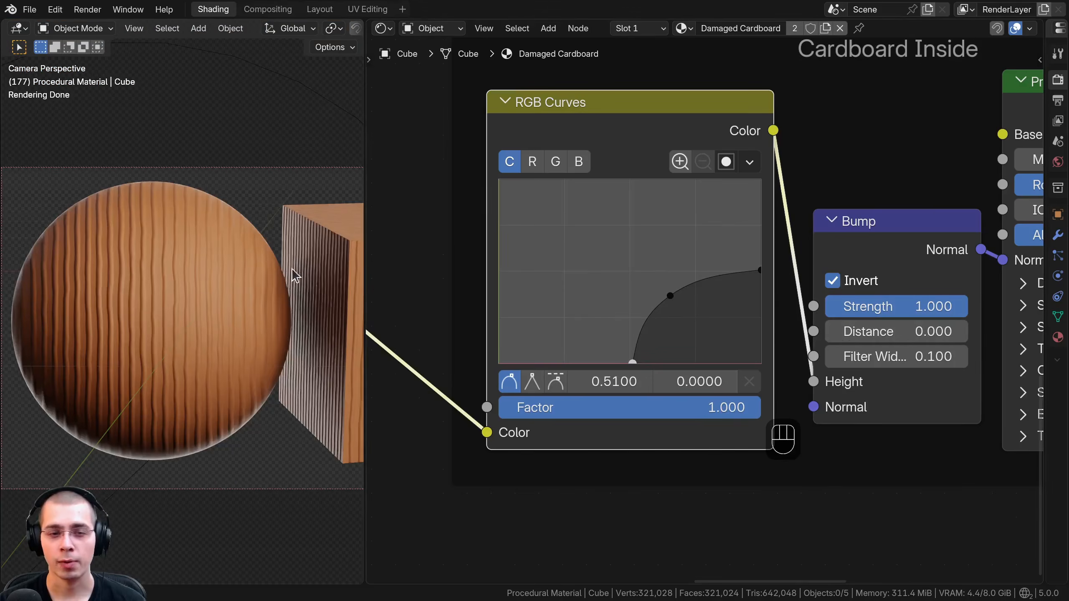
# Step: Turn off Invert on the Cardboard Inside Bump node and inspect the grooves up close
pyautogui.scroll(6, 196, 269)
pyautogui.moveTo(873, 226); pyautogui.dragTo(746, 221, button='middle')
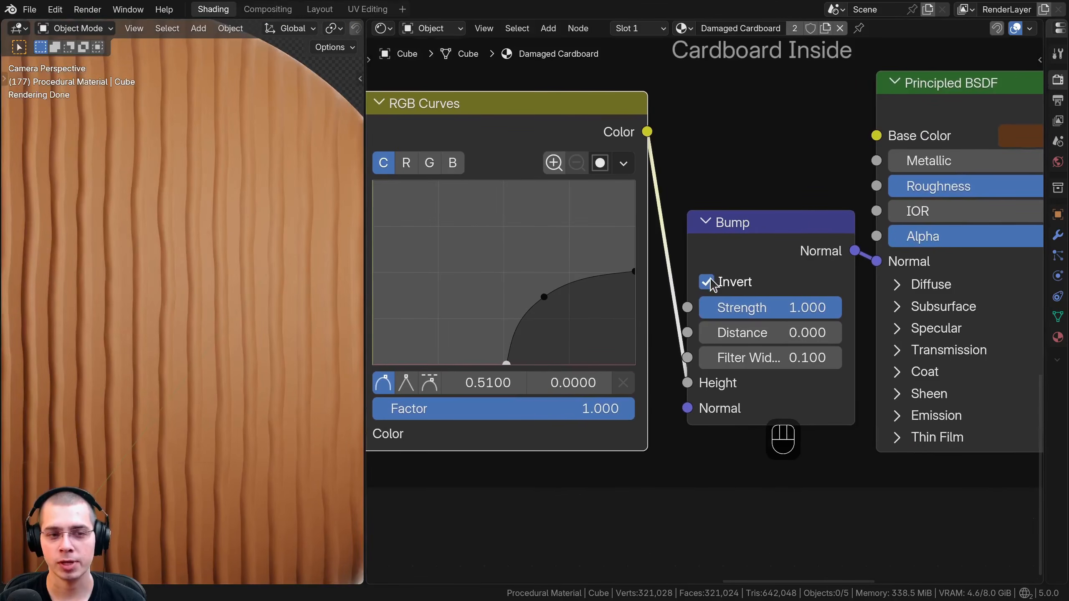
pyautogui.click(707, 282)
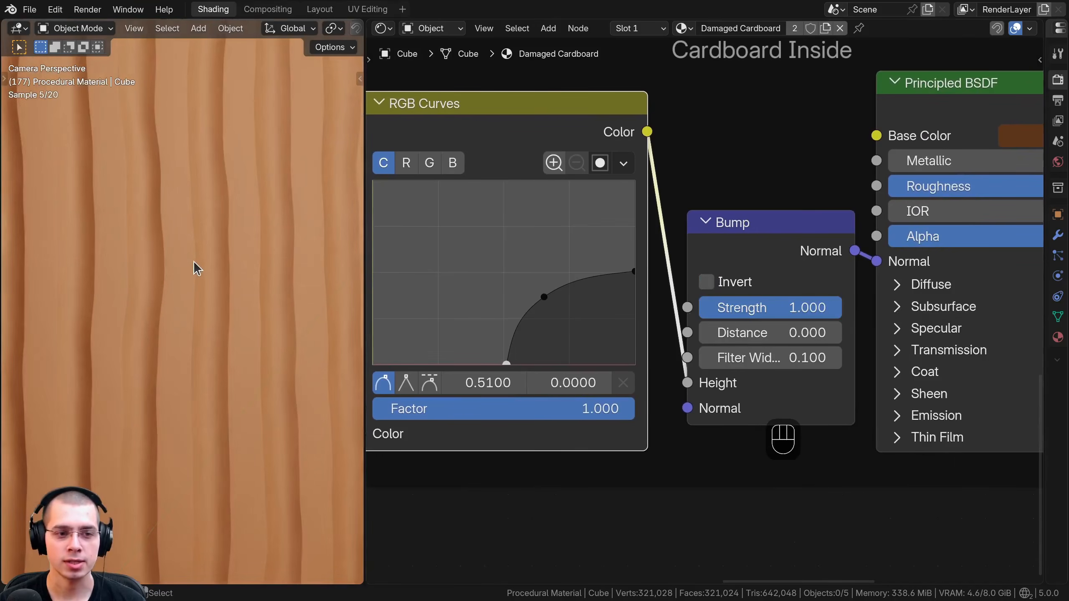
pyautogui.keyDown('shift'); pyautogui.moveTo(222, 267); pyautogui.dragTo(177, 276, button='middle'); pyautogui.keyUp('shift')
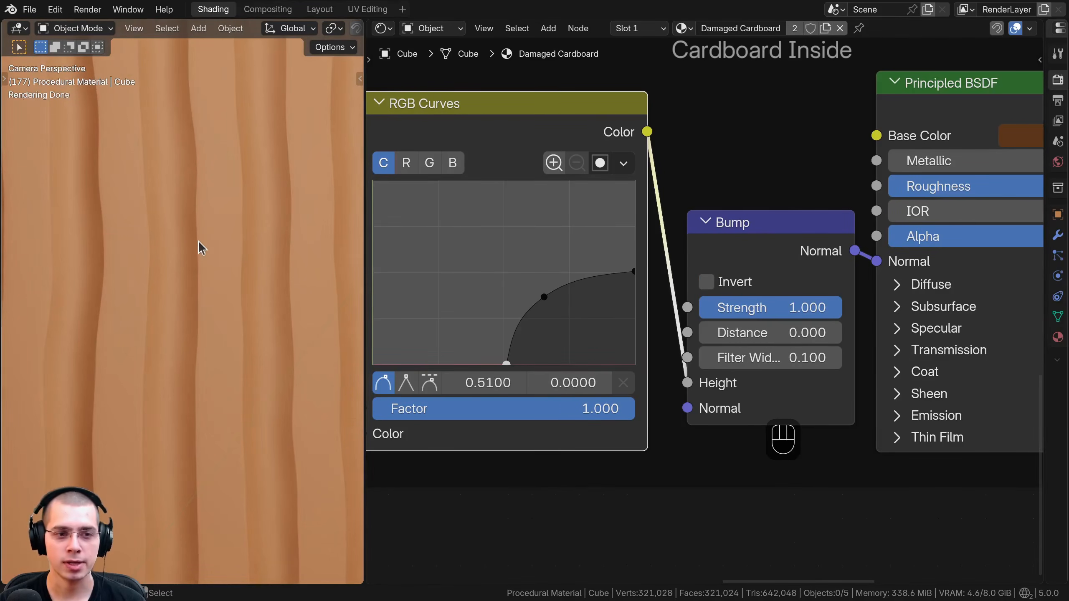
pyautogui.scroll(-4, 215, 244)
# Step: Re-enter the Distance of the Cardboard Inside Bump node and check the sphere's grooves
pyautogui.moveTo(774, 223); pyautogui.dragTo(769, 221)
pyautogui.click(757, 331)
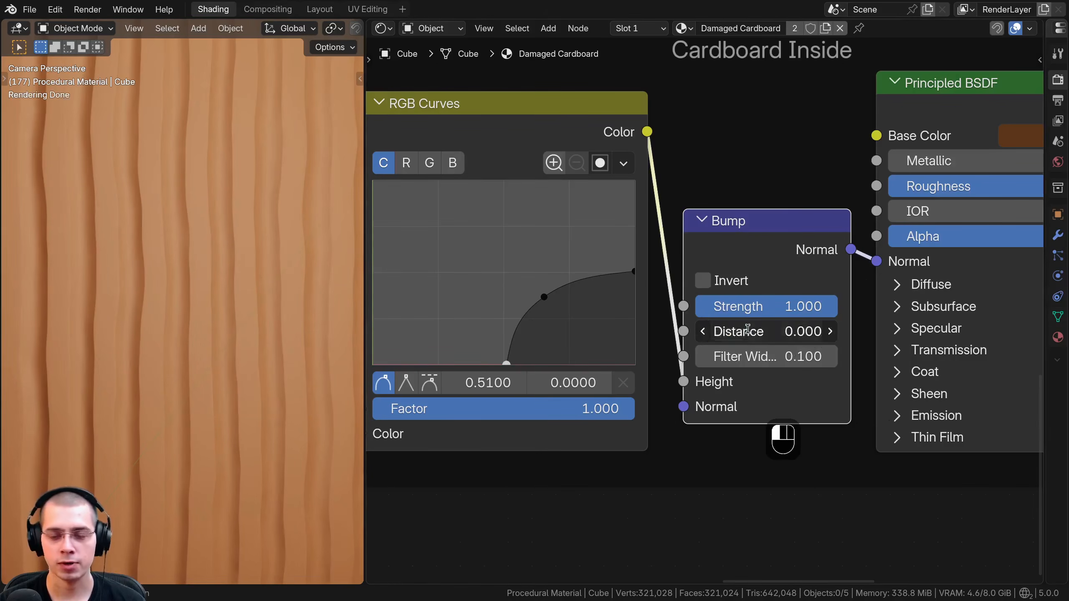
pyautogui.press('Return')
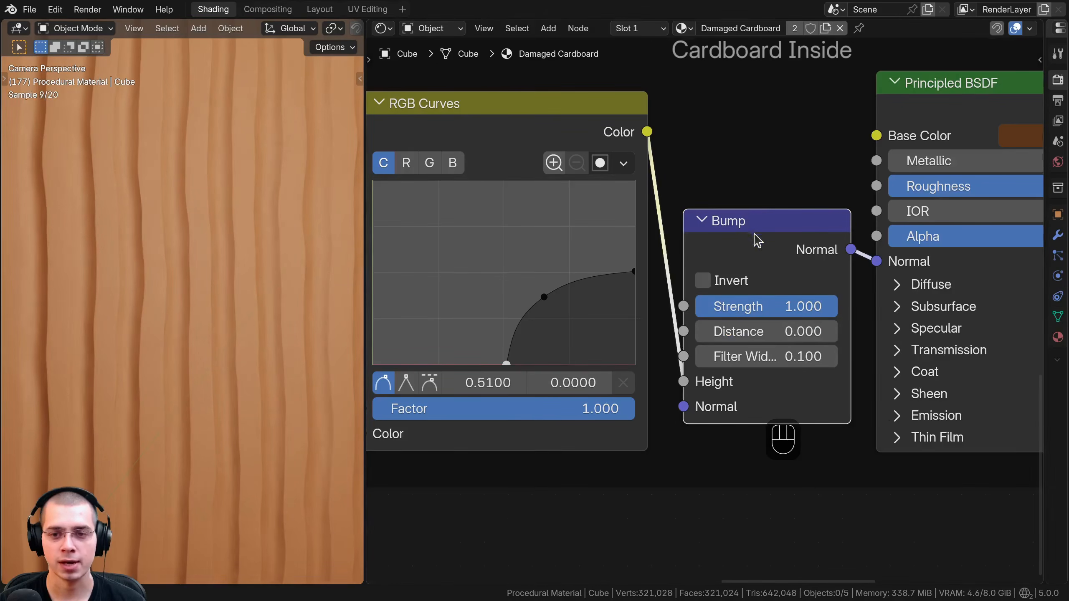
pyautogui.scroll(-6, 754, 239)
pyautogui.scroll(-2, 174, 195)
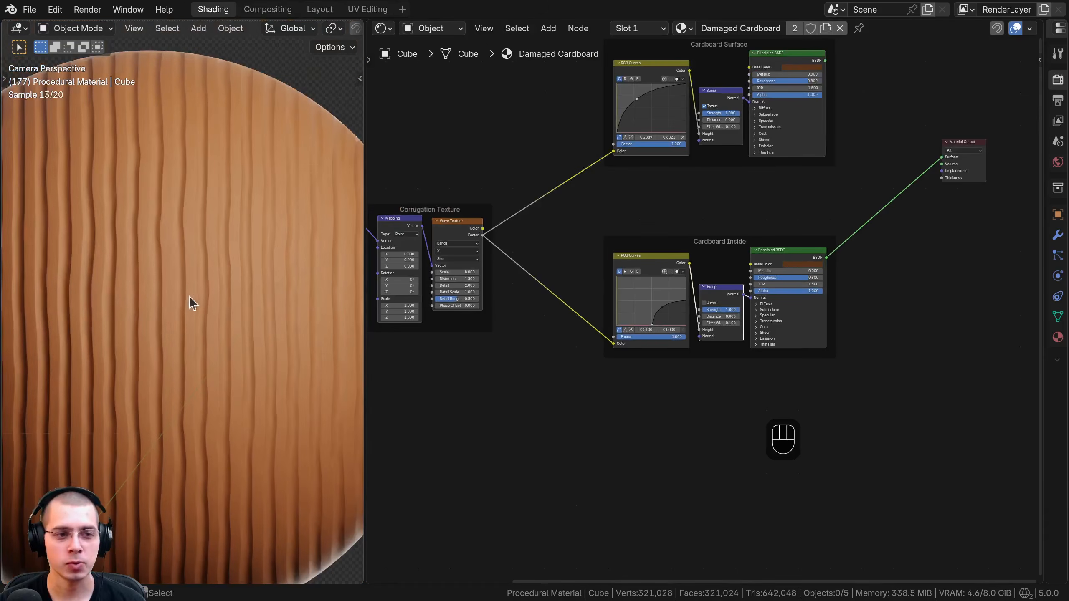
# Step: Add a Noise Texture node above the Corrugation Texture frame and link the main Mapping node's Vector output to its Vector input
pyautogui.scroll(-1, 590, 278)
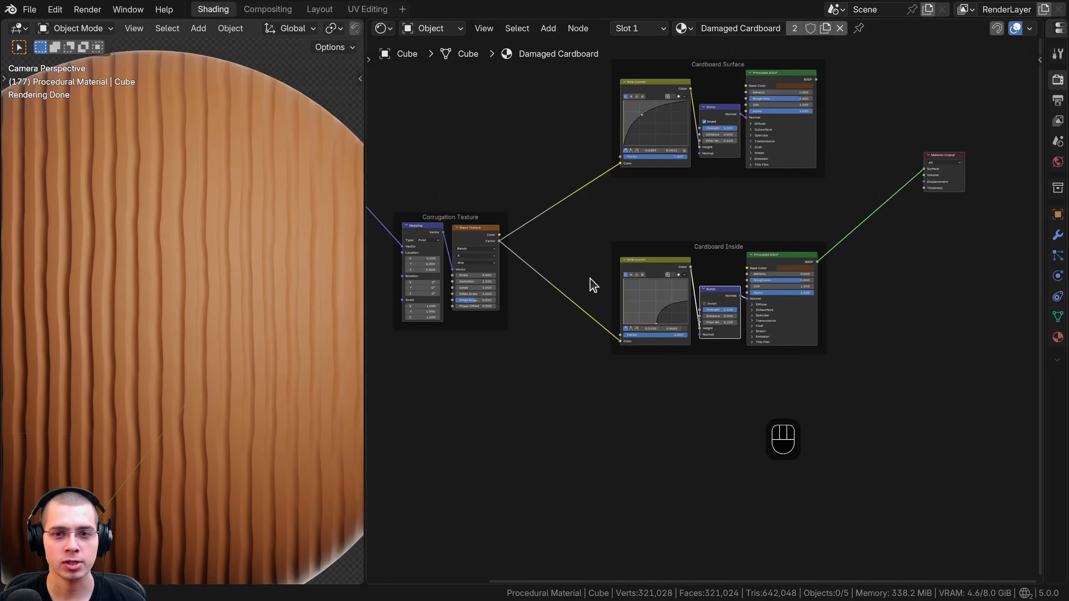
pyautogui.moveTo(516, 223); pyautogui.dragTo(701, 384, button='middle')
pyautogui.scroll(6, 690, 386)
pyautogui.moveTo(582, 409); pyautogui.dragTo(583, 393)
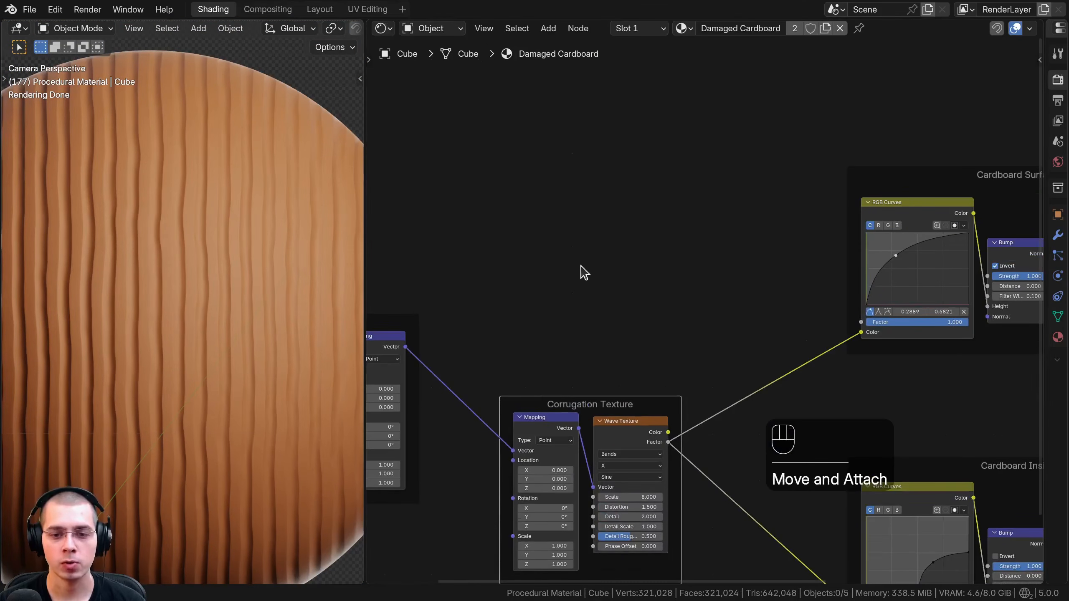
pyautogui.hotkey('shift', 'a')
pyautogui.write('noise')
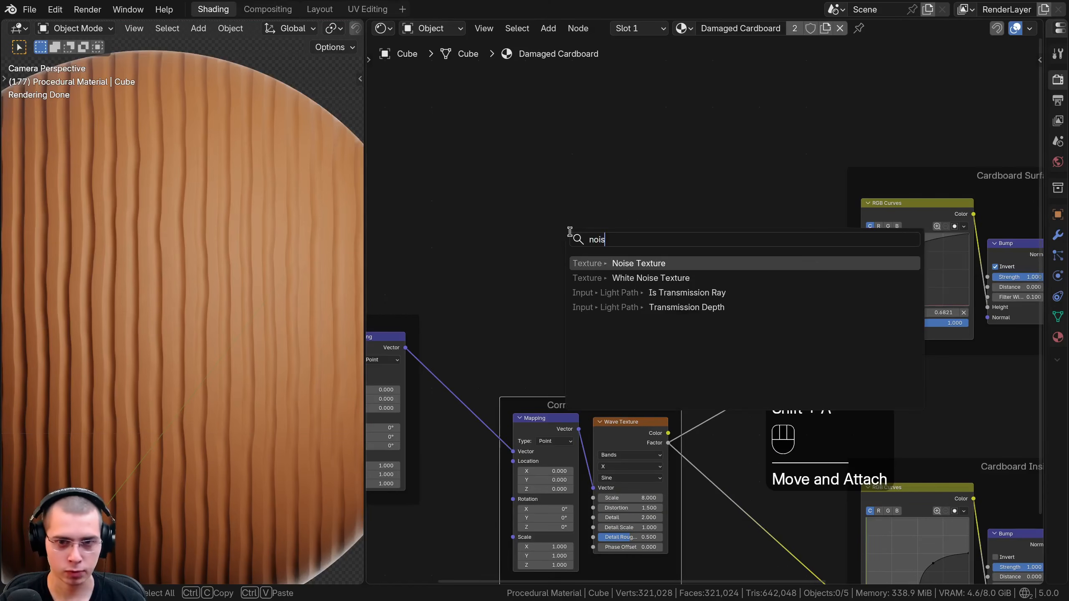
pyautogui.press('Return')
pyautogui.click(551, 227)
pyautogui.moveTo(369, 344); pyautogui.dragTo(462, 307, button='middle')
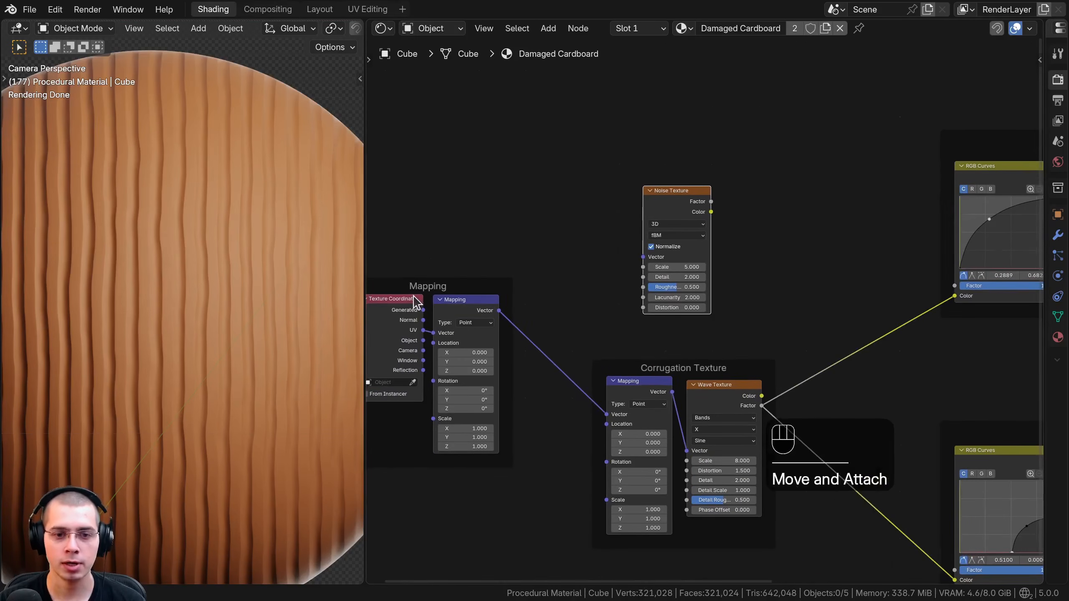
pyautogui.moveTo(499, 312); pyautogui.dragTo(644, 257)
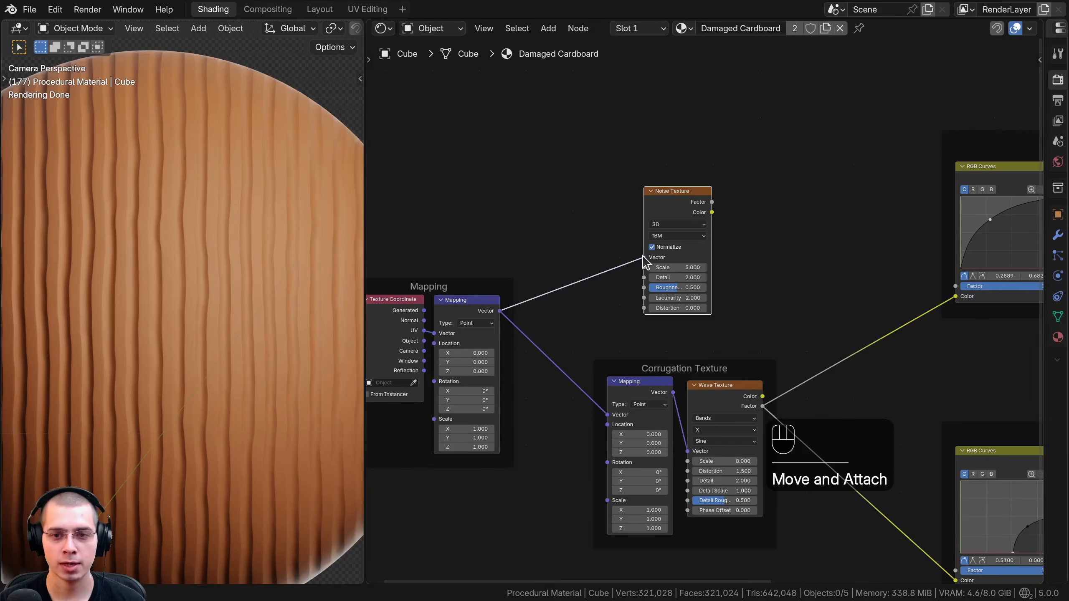
pyautogui.moveTo(676, 196); pyautogui.dragTo(682, 193)
# Step: Connect the Noise Texture's Factor to the Material Output's Surface to preview the noise on the sphere
pyautogui.moveTo(715, 175); pyautogui.dragTo(673, 215, button='middle')
pyautogui.keyDown('ctrl'); pyautogui.keyDown('shift'); pyautogui.click(643, 242); pyautogui.keyUp('shift'); pyautogui.keyUp('ctrl')
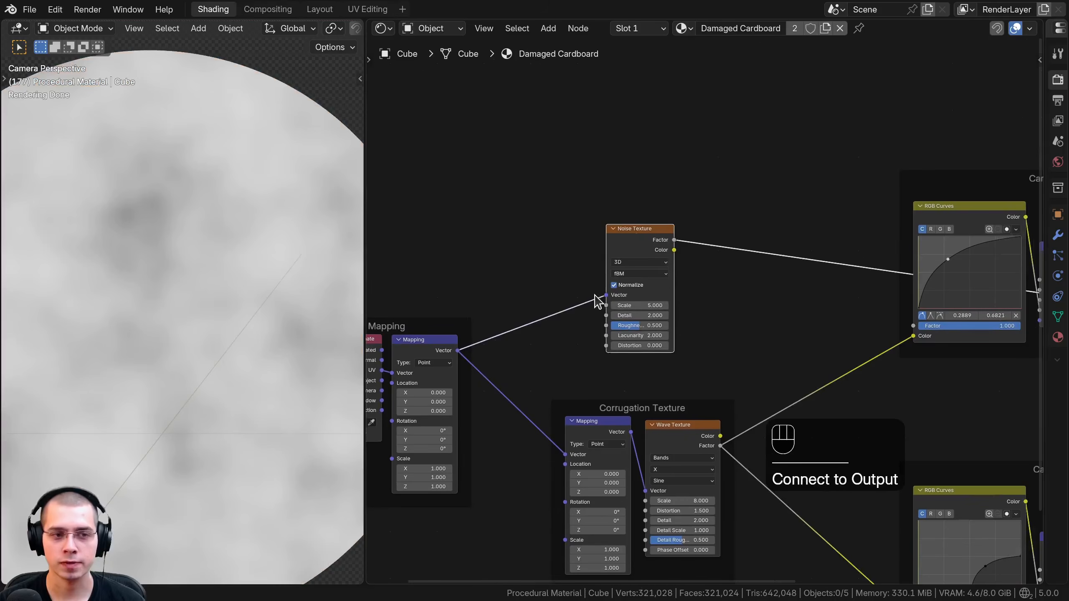
pyautogui.scroll(-1, 223, 282)
pyautogui.scroll(2, 625, 291)
# Step: Put the Noise Texture node in a frame labelled "Base Noise Texture"
pyautogui.moveTo(610, 213); pyautogui.dragTo(612, 207)
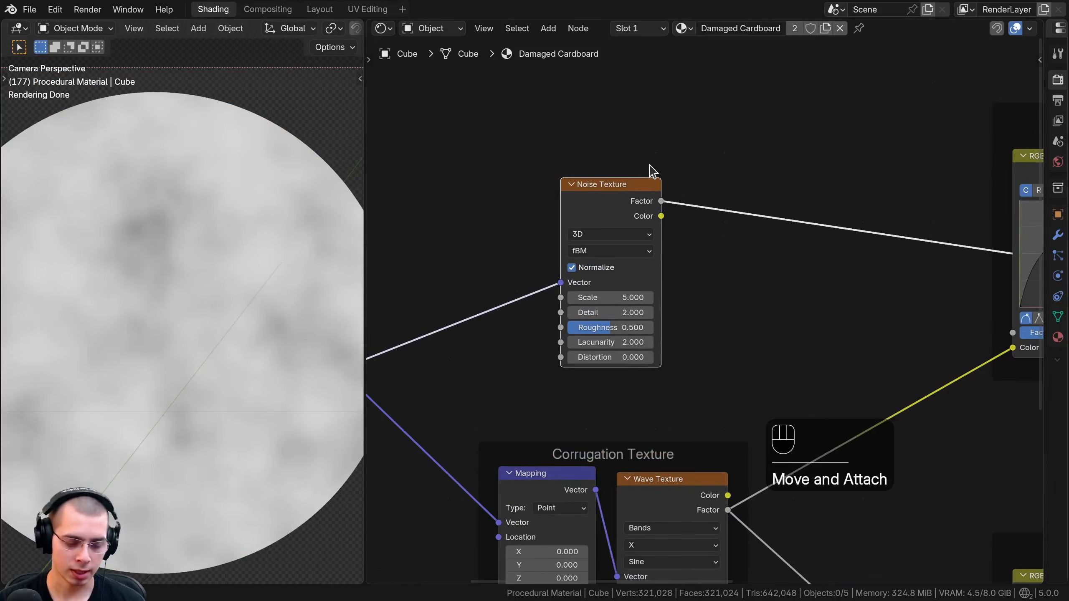
pyautogui.press('f')
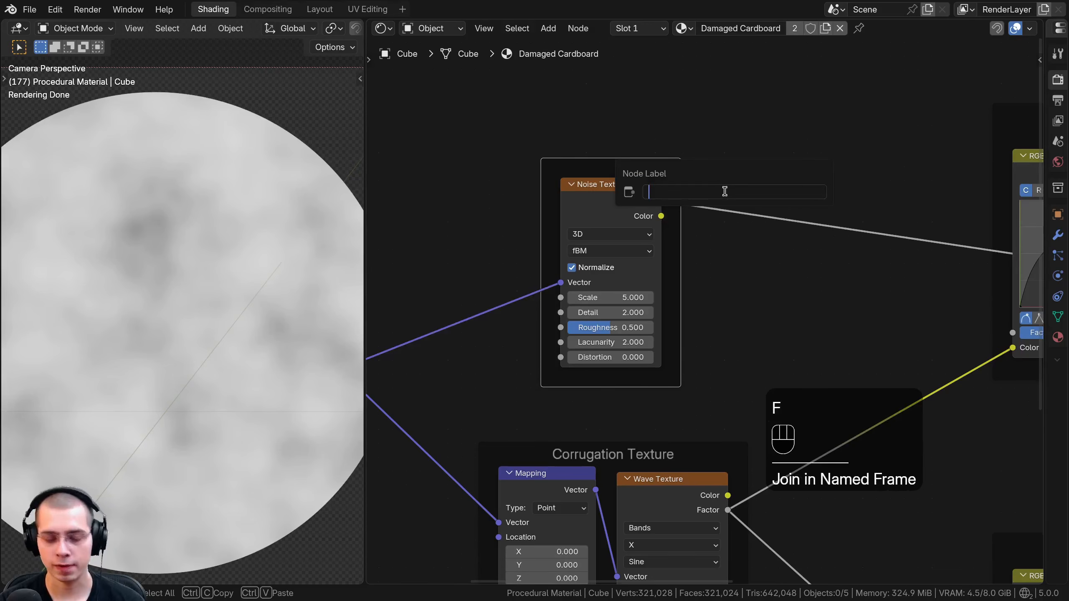
pyautogui.write('Base Noise Texu')
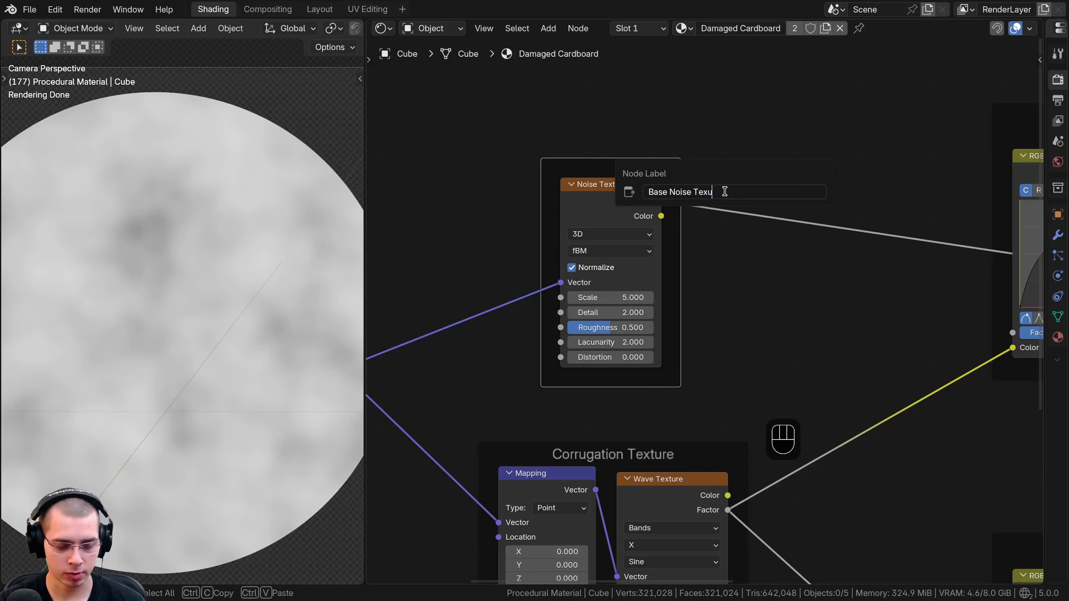
pyautogui.write('tr')
pyautogui.write('e')
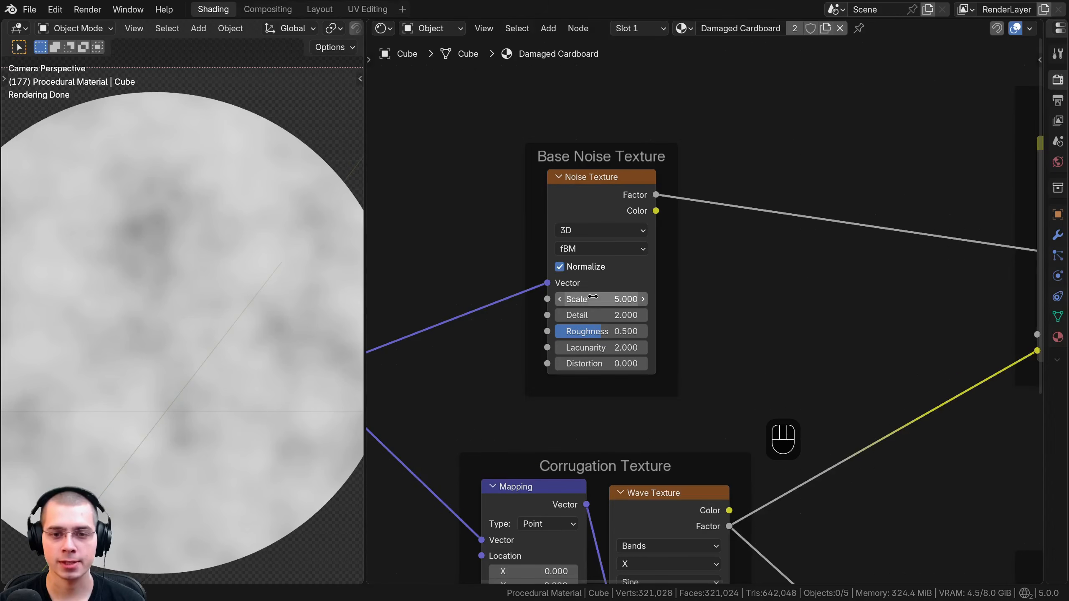
# Step: Set the base Noise Texture's Scale to 30, Detail to 10 and Roughness to 0.6
pyautogui.click(593, 297)
pyautogui.press('Return')
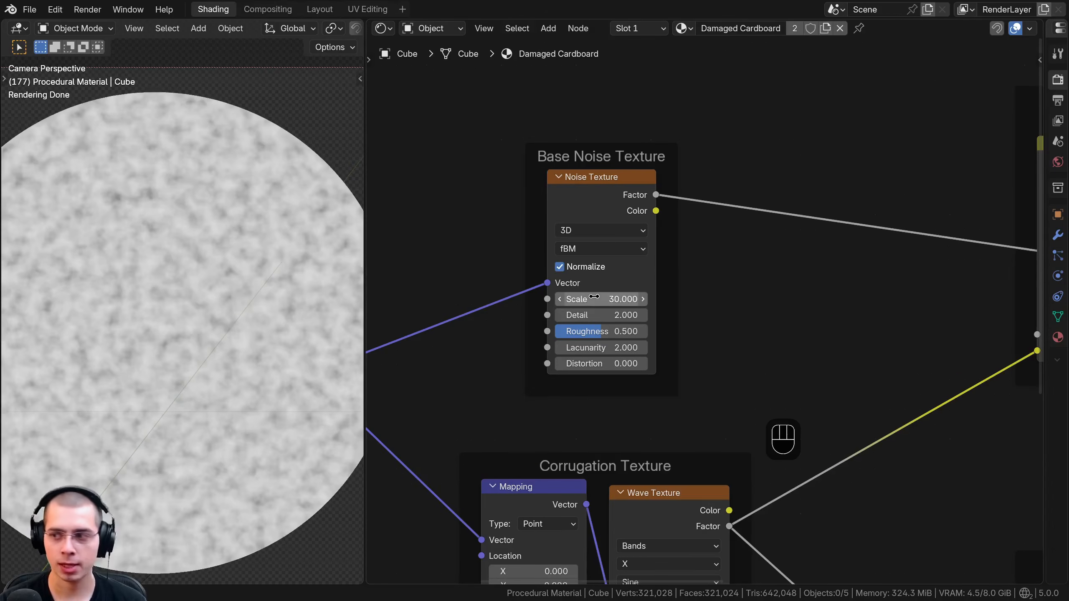
pyautogui.click(587, 319)
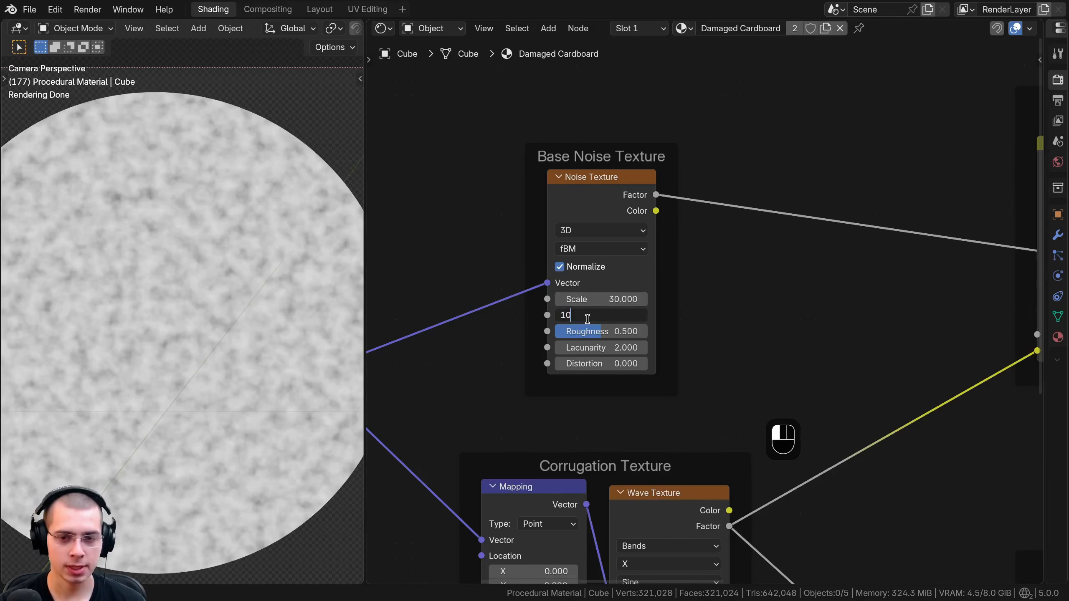
pyautogui.press('Return')
pyautogui.scroll(1, 733, 331)
pyautogui.click(621, 329)
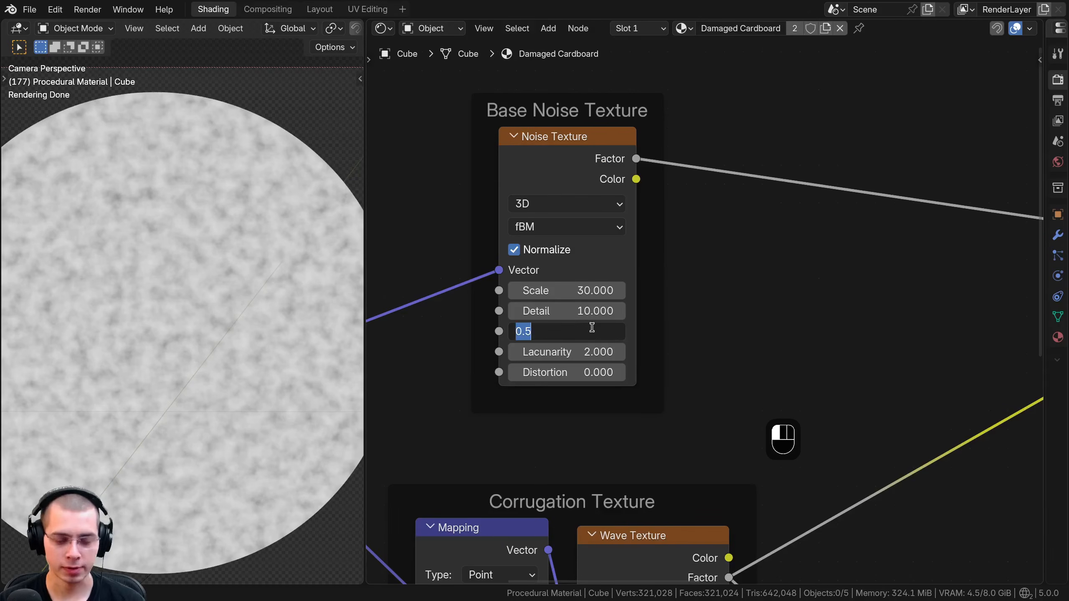
pyautogui.write('.759')
pyautogui.press('Return')
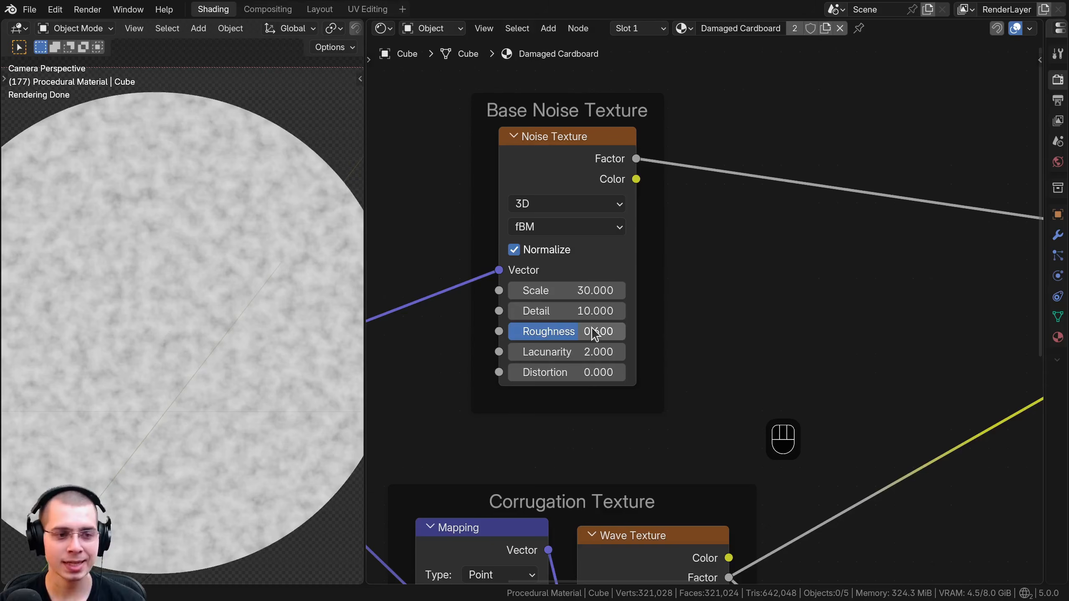
pyautogui.moveTo(597, 332); pyautogui.dragTo(578, 331)
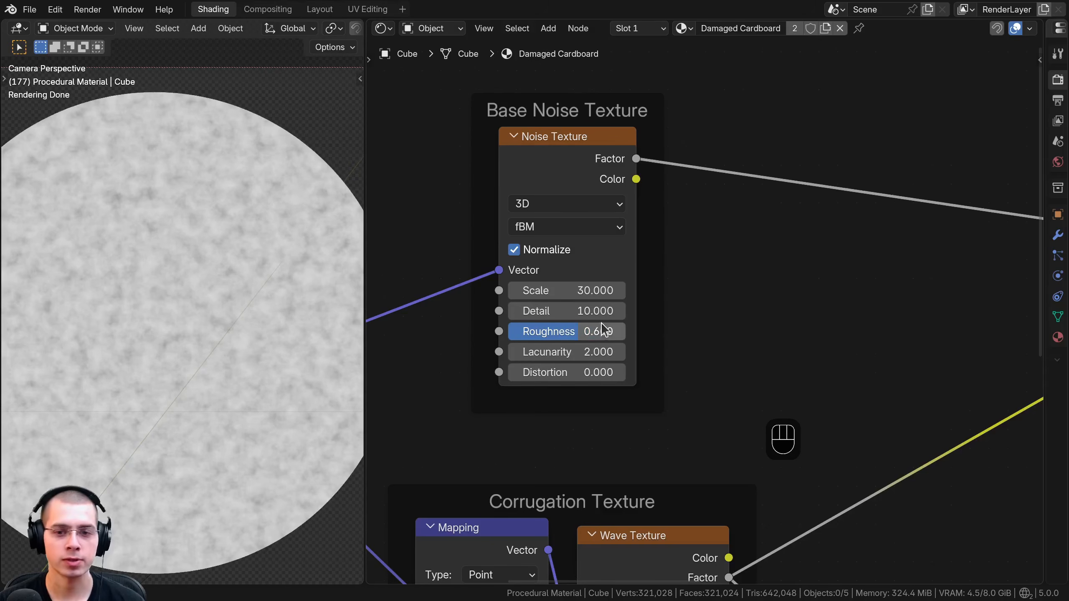
# Step: Reposition the Base Noise Texture frame above the Corrugation Texture frame
pyautogui.scroll(-4, 487, 244)
pyautogui.press('g')
pyautogui.click(491, 187)
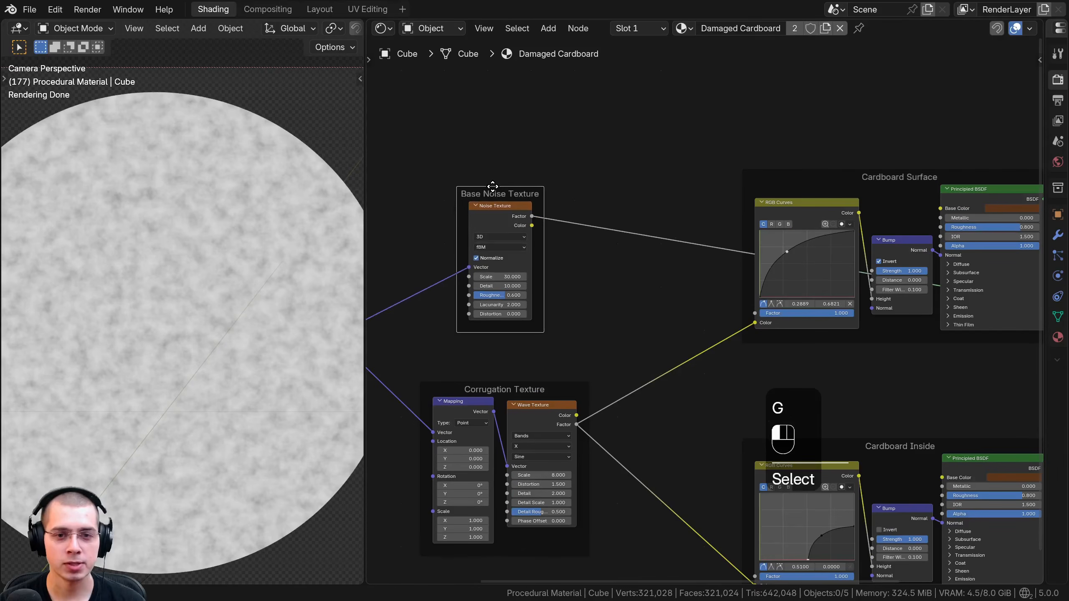
# Step: Move both Principled BSDF nodes along X, away from the Bump nodes, to make room for another node in each frame
pyautogui.scroll(-3, 637, 262)
pyautogui.moveTo(588, 225); pyautogui.dragTo(551, 187, button='middle')
pyautogui.moveTo(653, 241); pyautogui.dragTo(466, 259, button='middle')
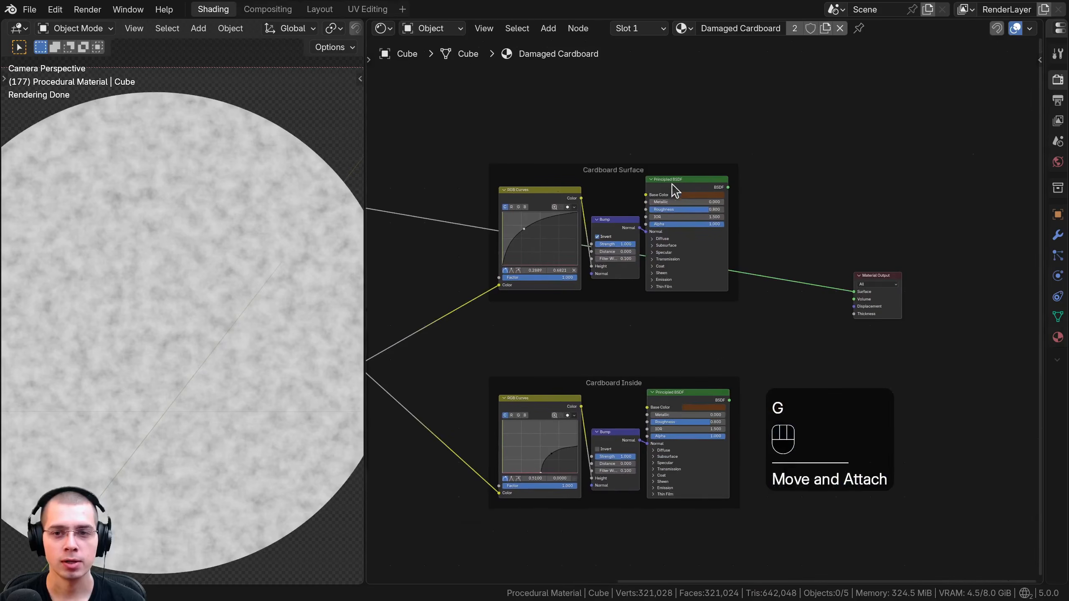
pyautogui.click(676, 187)
pyautogui.keyDown('shift'); pyautogui.click(688, 401); pyautogui.keyUp('shift')
pyautogui.press('g')
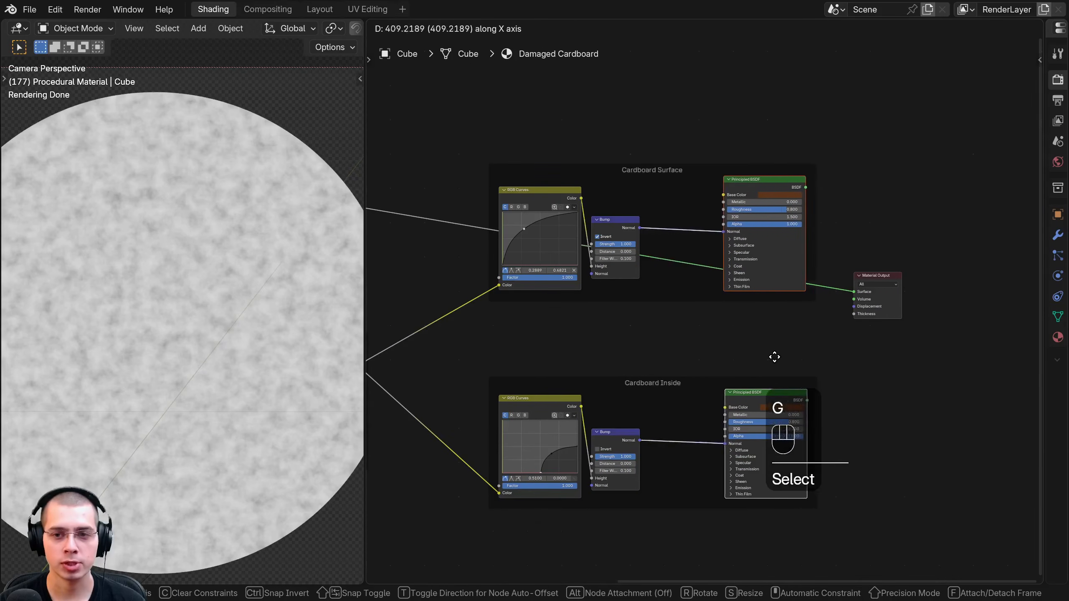
pyautogui.click(785, 356)
# Step: Duplicate the Bump nodes of both cardboard frames and place the copies between the originals and the Principled BSDF nodes
pyautogui.scroll(1, 737, 325)
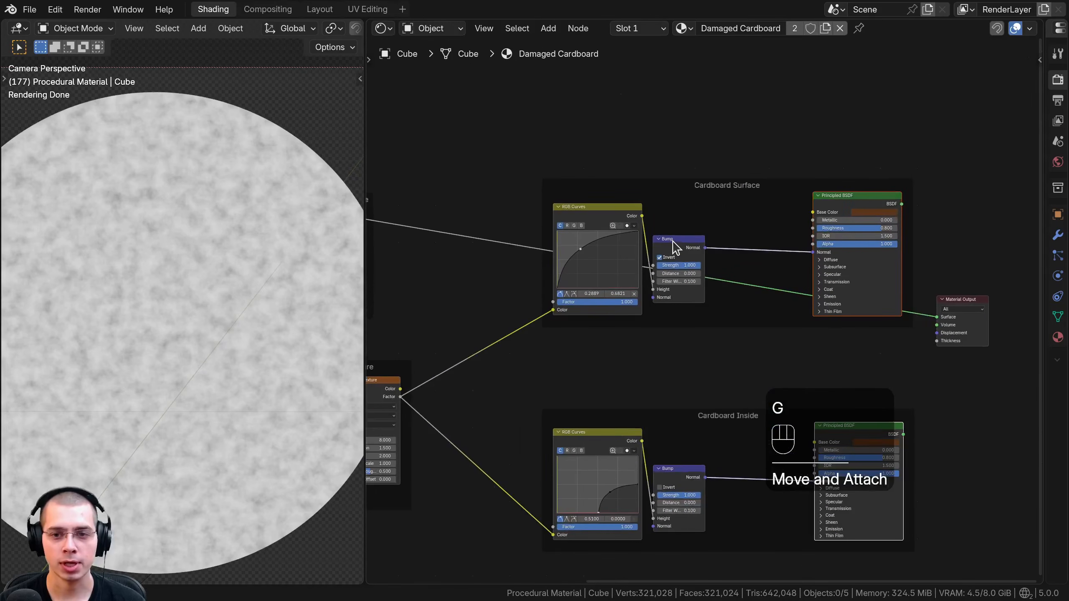
pyautogui.click(672, 240)
pyautogui.keyDown('shift'); pyautogui.click(681, 474); pyautogui.keyUp('shift')
pyautogui.moveTo(612, 364); pyautogui.dragTo(555, 349, button='middle')
pyautogui.scroll(1, 555, 349)
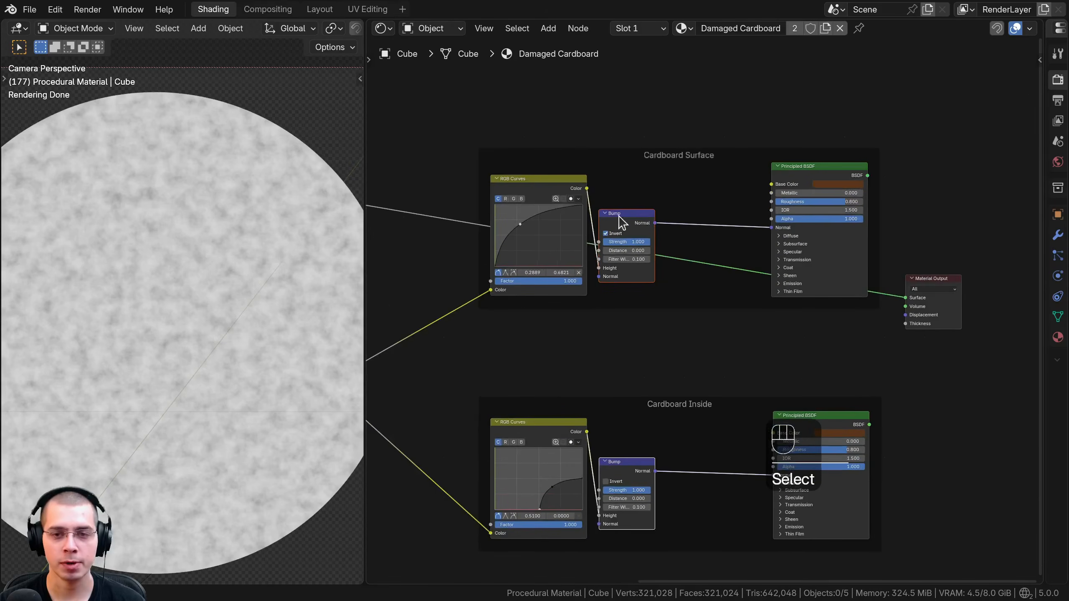
pyautogui.moveTo(621, 222); pyautogui.dragTo(584, 219, button='middle')
pyautogui.hotkey('shift', 'd')
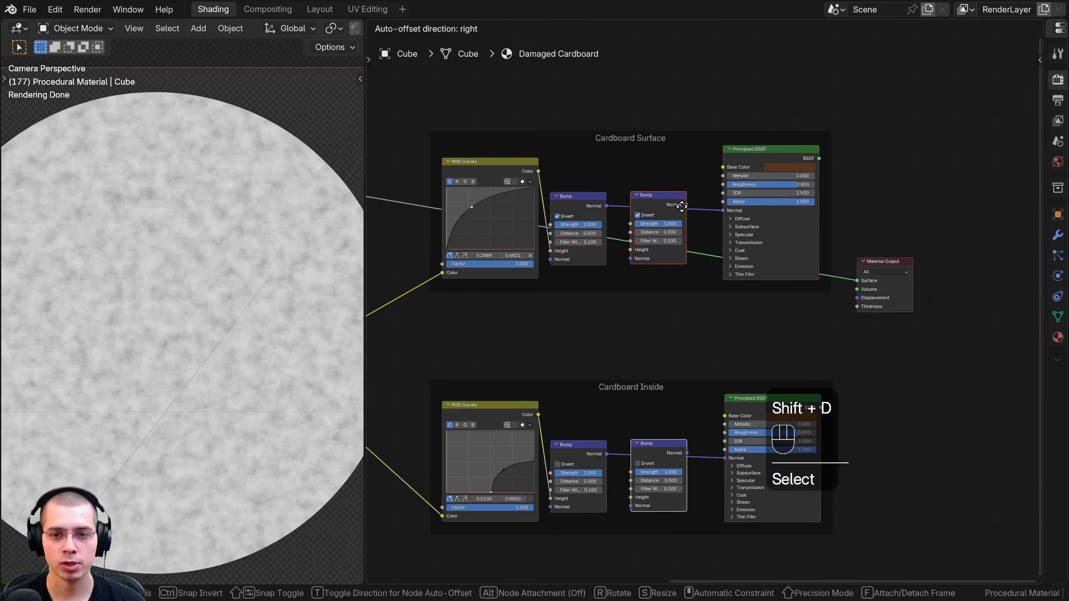
pyautogui.click(681, 206)
# Step: Insert each duplicated Bump node into the Normal link between its original Bump and Principled BSDF, placed slightly higher
pyautogui.moveTo(661, 196); pyautogui.dragTo(654, 176)
pyautogui.moveTo(597, 270); pyautogui.dragTo(613, 143, button='middle')
pyautogui.scroll(2, 661, 319)
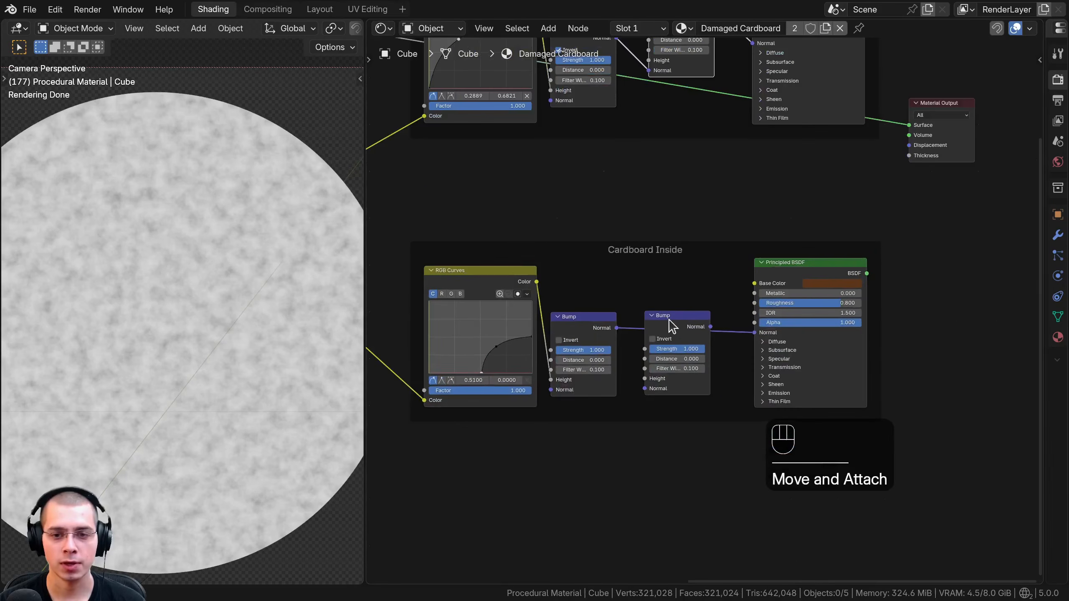
pyautogui.moveTo(663, 320); pyautogui.dragTo(671, 300)
pyautogui.moveTo(671, 299); pyautogui.dragTo(670, 291)
# Step: Link the base Noise Texture's Factor to the Height inputs of the second Bump nodes in Cardboard Surface and Cardboard Inside
pyautogui.scroll(-4, 522, 231)
pyautogui.moveTo(522, 231); pyautogui.dragTo(671, 315, button='middle')
pyautogui.scroll(1, 498, 241)
pyautogui.moveTo(464, 210); pyautogui.dragTo(492, 236, button='middle')
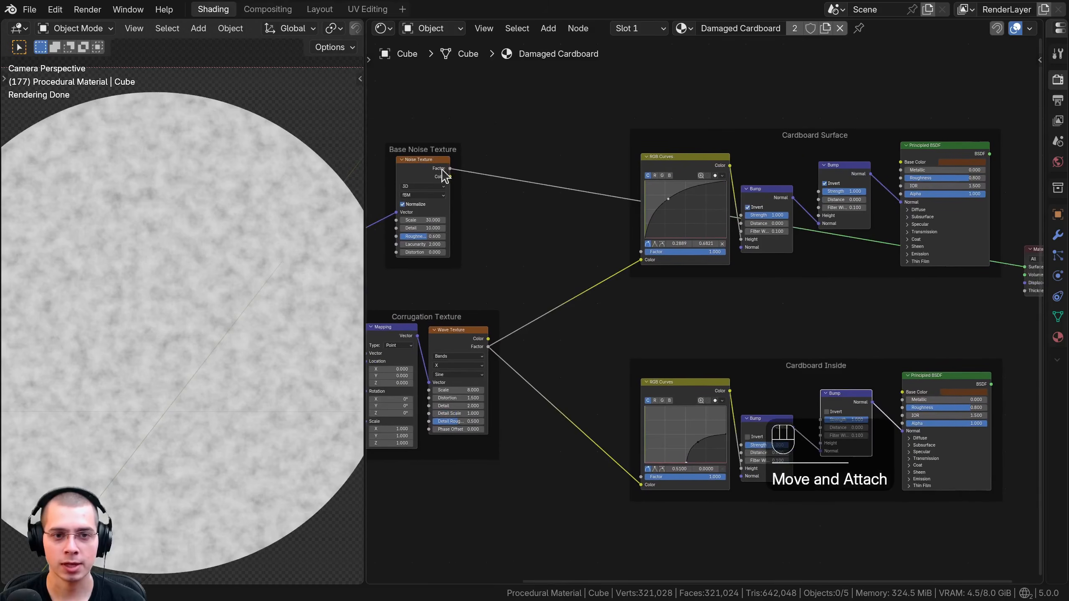
pyautogui.moveTo(442, 173); pyautogui.dragTo(432, 172, button='middle')
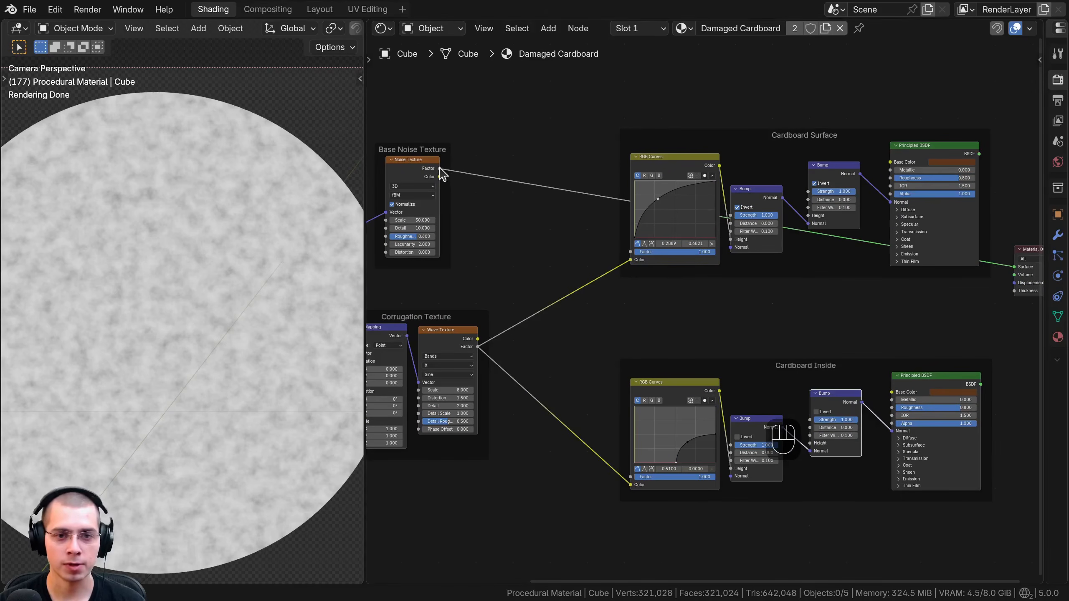
pyautogui.moveTo(439, 169); pyautogui.dragTo(807, 215)
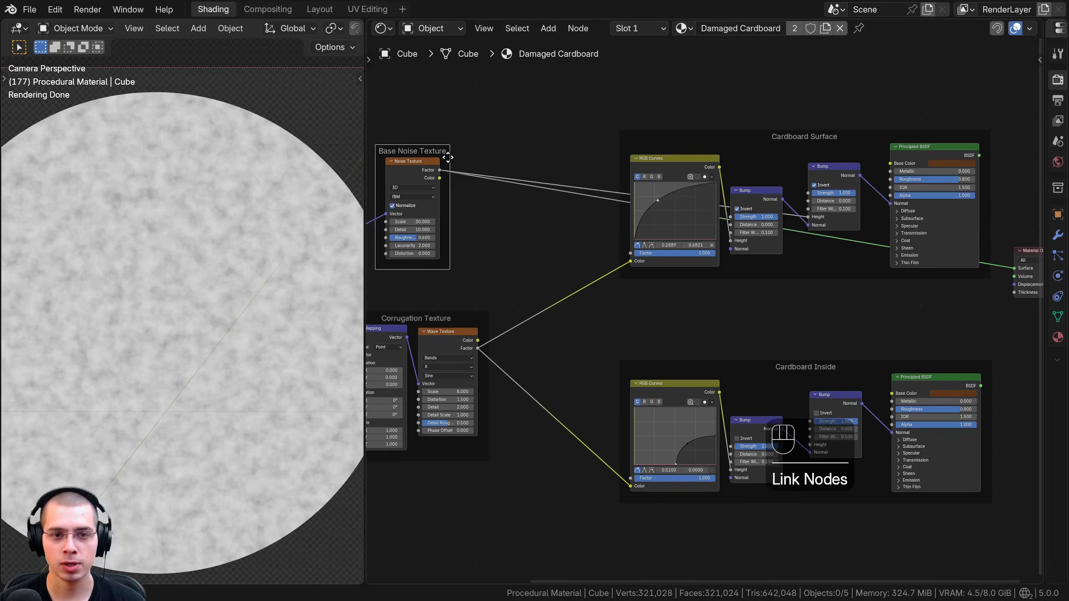
pyautogui.moveTo(437, 170); pyautogui.dragTo(810, 444)
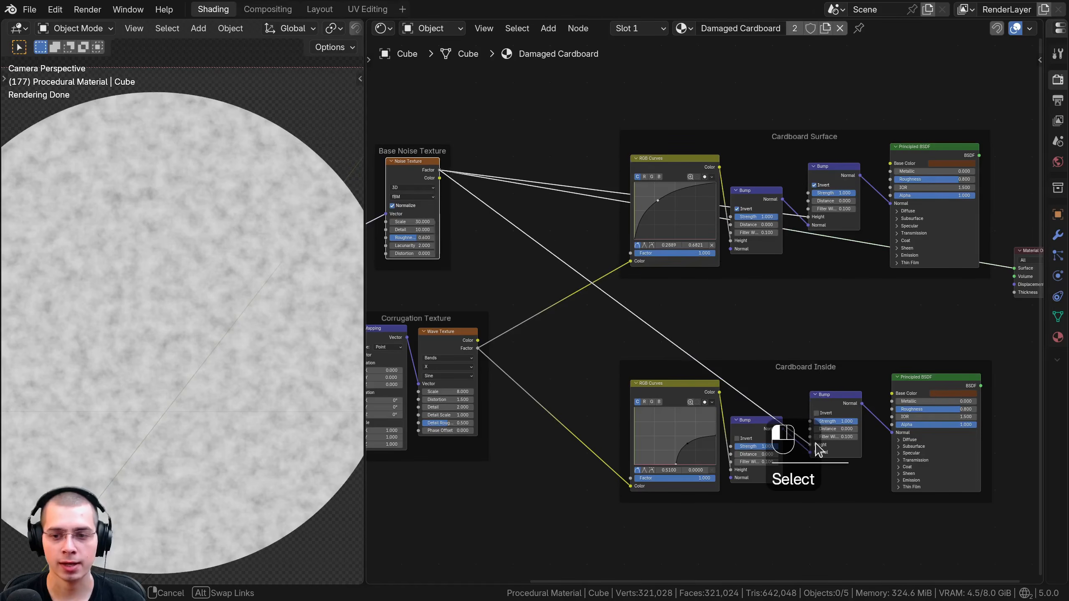
# Step: Connect the Cardboard Surface Principled BSDF to the Material Output's Surface input to preview it
pyautogui.moveTo(795, 183); pyautogui.dragTo(612, 295, button='middle')
pyautogui.scroll(8, 618, 280)
pyautogui.moveTo(625, 273); pyautogui.dragTo(630, 278)
pyautogui.keyDown('ctrl'); pyautogui.keyDown('shift'); pyautogui.click(782, 243); pyautogui.keyUp('shift'); pyautogui.keyUp('ctrl')
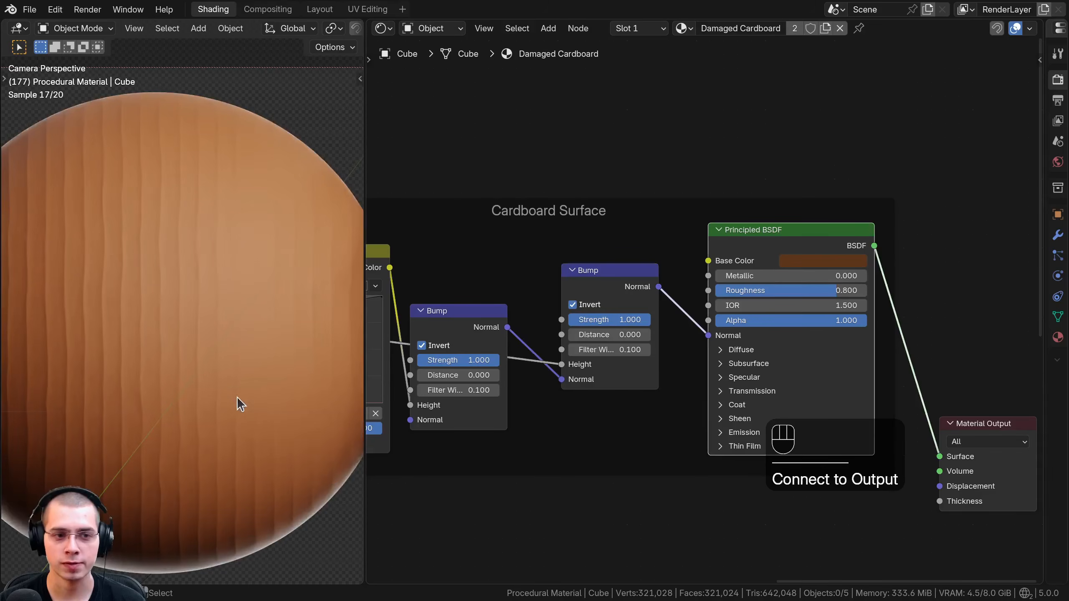
pyautogui.moveTo(534, 306); pyautogui.dragTo(538, 279, button='middle')
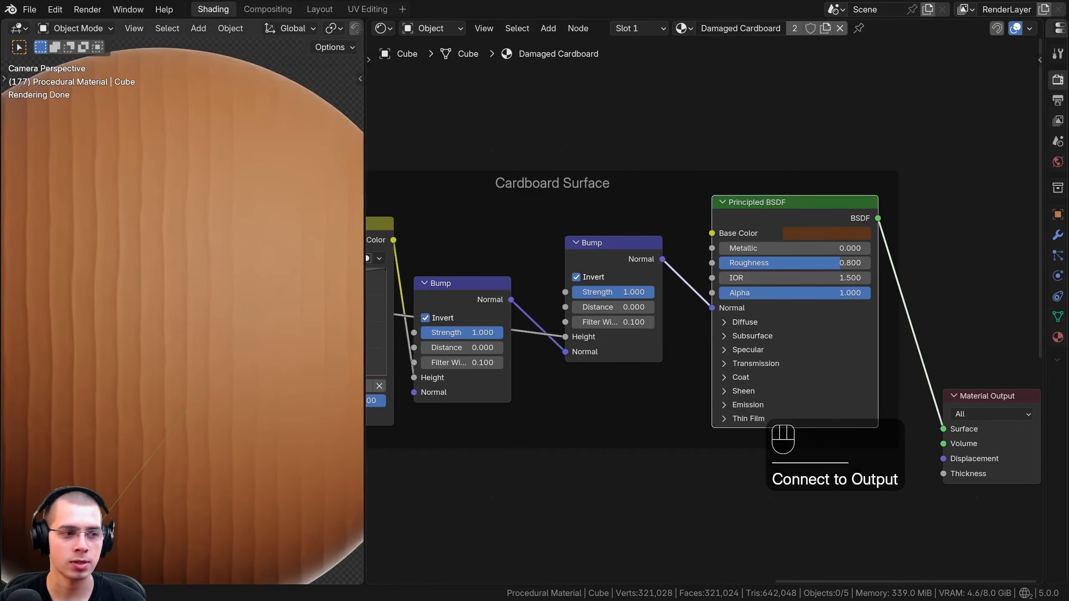
# Step: Turn off Invert on the second Bump node in the Cardboard Surface frame
pyautogui.scroll(-2, 583, 345)
pyautogui.moveTo(583, 345); pyautogui.dragTo(638, 203, button='middle')
pyautogui.click(633, 145)
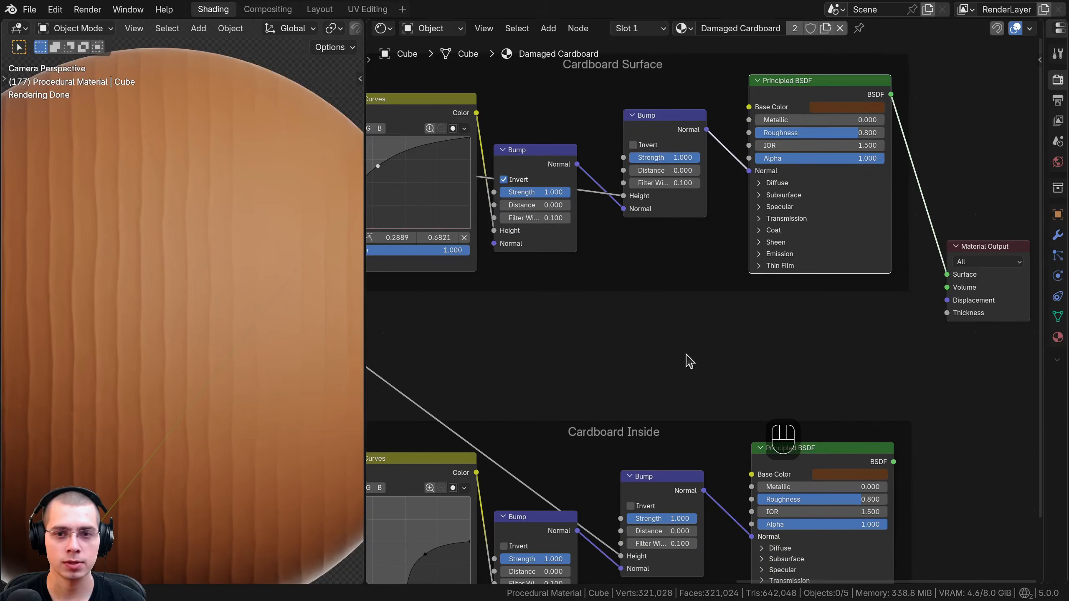
# Step: Set the Distance of the second Bump node in the Cardboard Surface frame to 0.001 and examine the surface up close
pyautogui.scroll(4, 661, 134)
pyautogui.moveTo(661, 134); pyautogui.dragTo(691, 192, button='middle')
pyautogui.click(691, 193)
pyautogui.moveTo(690, 198); pyautogui.dragTo(691, 201)
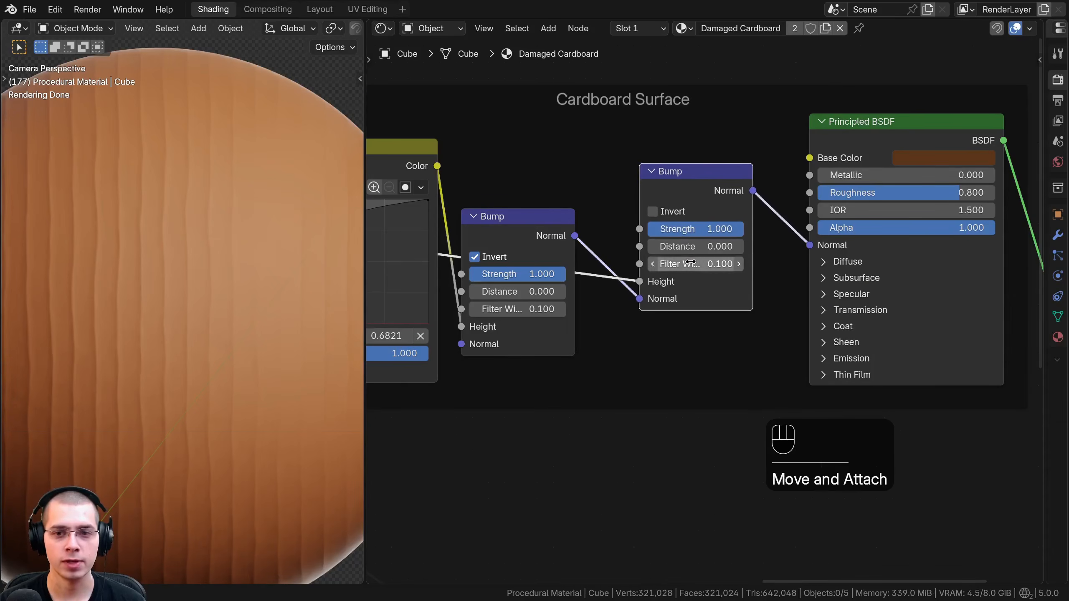
pyautogui.doubleClick(695, 246)
pyautogui.write('0.001')
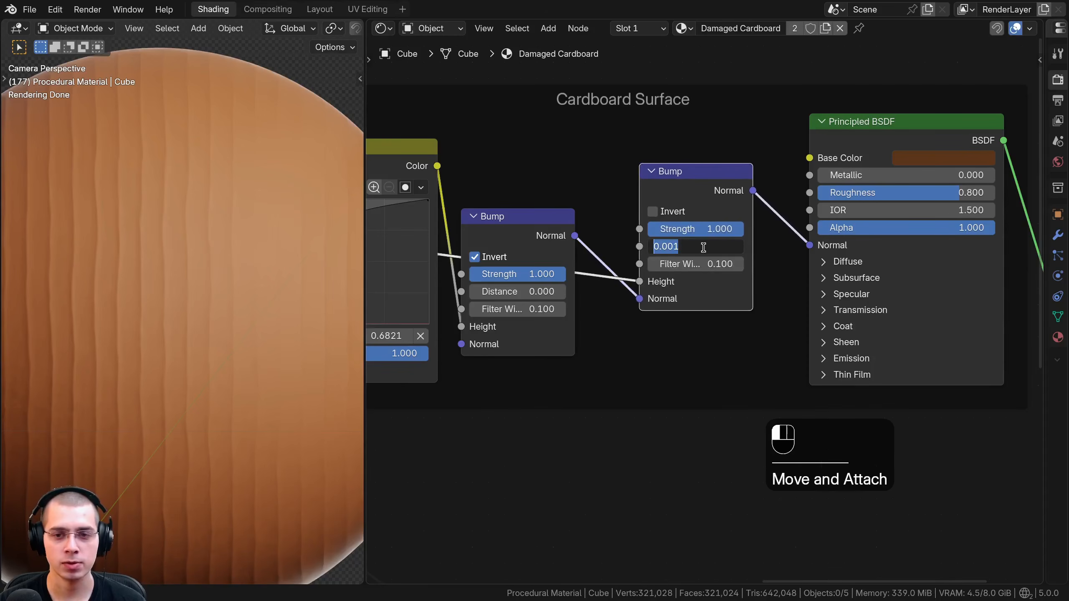
pyautogui.press('Return')
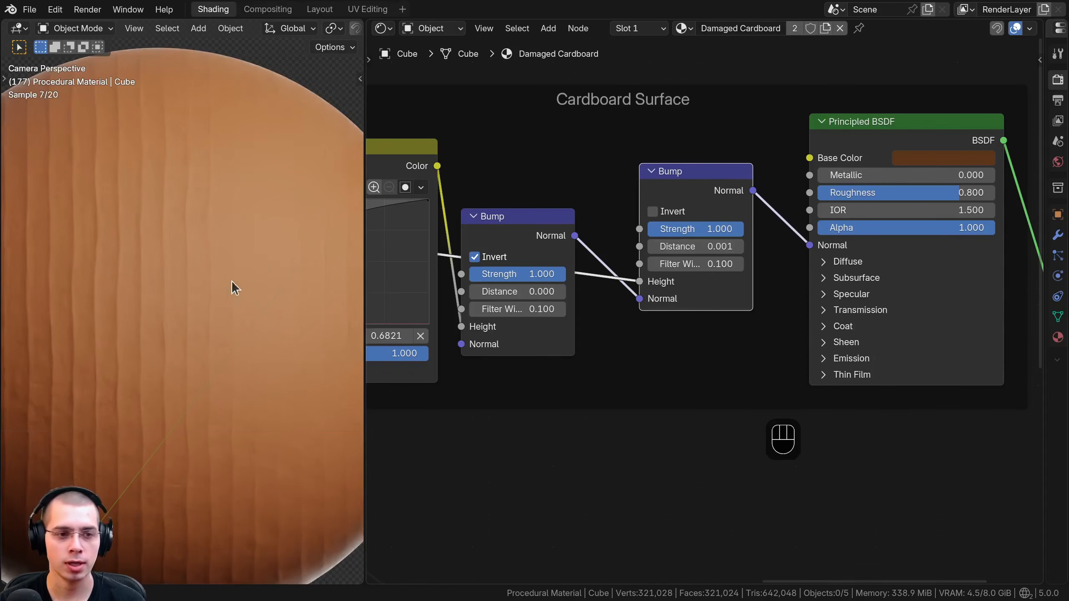
pyautogui.keyDown('shift'); pyautogui.moveTo(147, 400); pyautogui.dragTo(200, 298, button='middle'); pyautogui.keyUp('shift')
pyautogui.scroll(5, 185, 293)
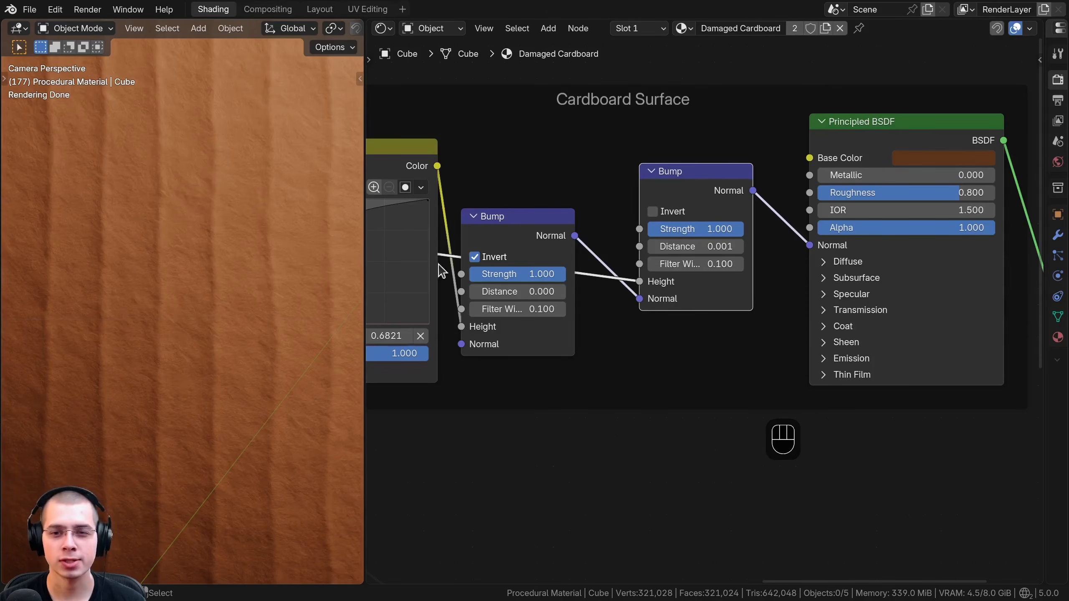
# Step: Set the second Bump node's Distance in the Cardboard Inside frame to 0.001 and place the node slightly lower
pyautogui.moveTo(702, 194); pyautogui.dragTo(702, 205)
pyautogui.scroll(-5, 680, 374)
pyautogui.moveTo(673, 314); pyautogui.dragTo(650, 190, button='middle')
pyautogui.moveTo(640, 338); pyautogui.dragTo(623, 193, button='middle')
pyautogui.scroll(5, 647, 251)
pyautogui.moveTo(640, 285); pyautogui.dragTo(641, 253)
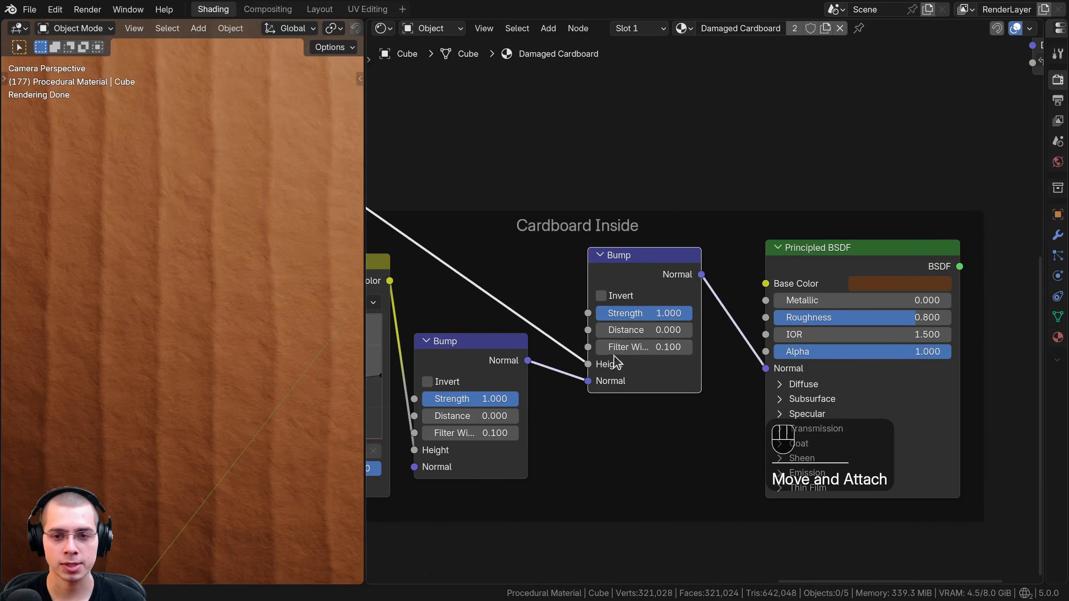
pyautogui.click(654, 330)
pyautogui.write('0.001')
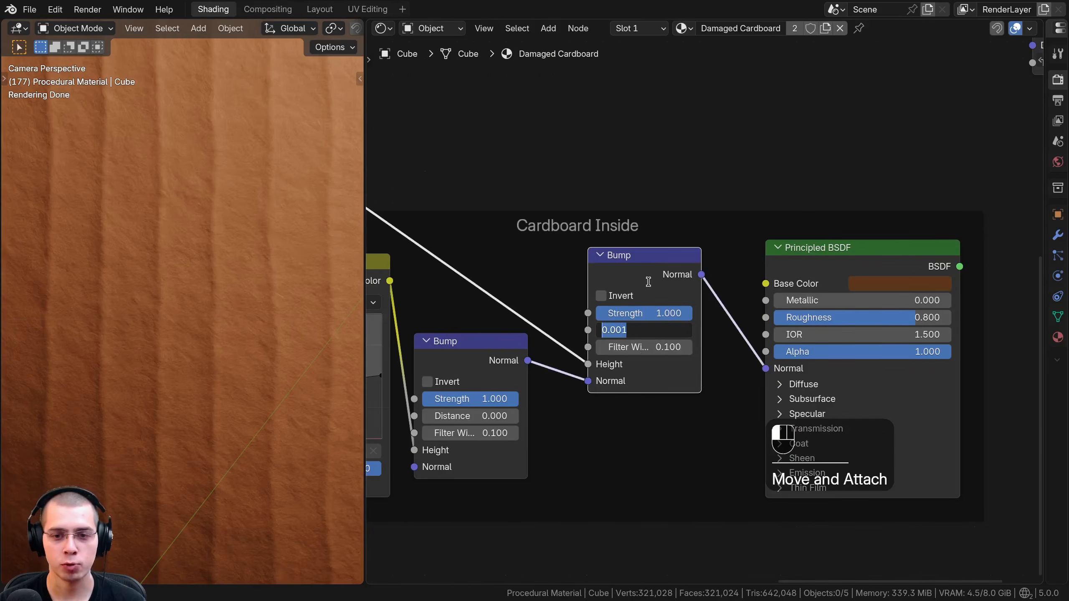
pyautogui.press('Return')
pyautogui.moveTo(648, 282); pyautogui.dragTo(651, 349)
# Step: Undo the last six changes
pyautogui.hotkey('ctrl', 'z')
pyautogui.hotkey('ctrl', 'z')
pyautogui.hotkey('ctrl', 'z')
pyautogui.hotkey('ctrl', 'z')
pyautogui.hotkey('ctrl', 'z')
pyautogui.hotkey('ctrl', 'z')
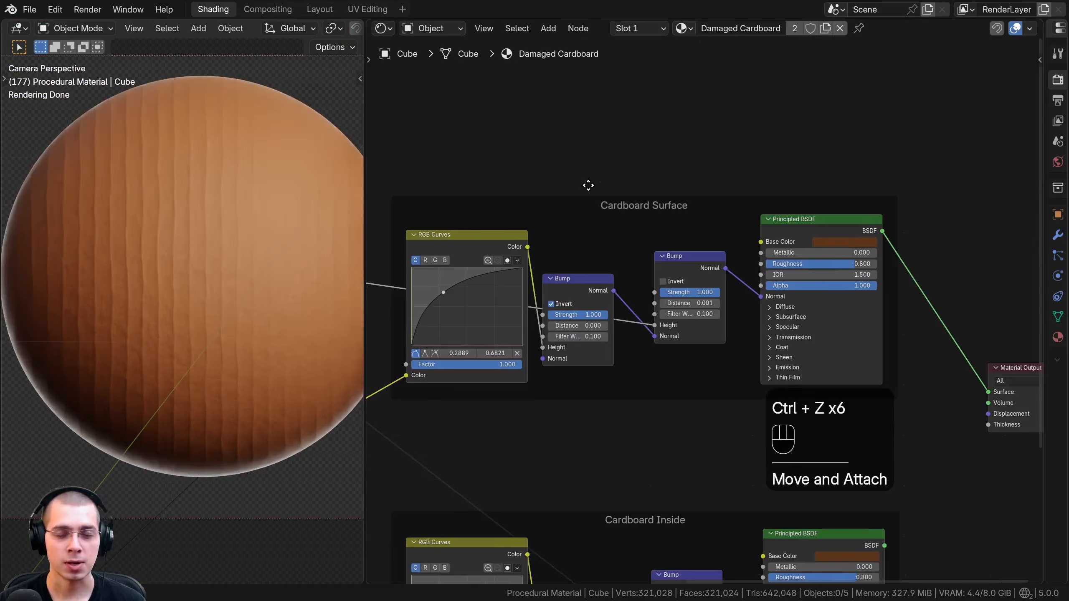
# Step: Add a Mix Color node and place it in the Cardboard Surface frame above the second Bump node
pyautogui.scroll(1, 598, 182)
pyautogui.hotkey('shift', 'a')
pyautogui.write('mix')
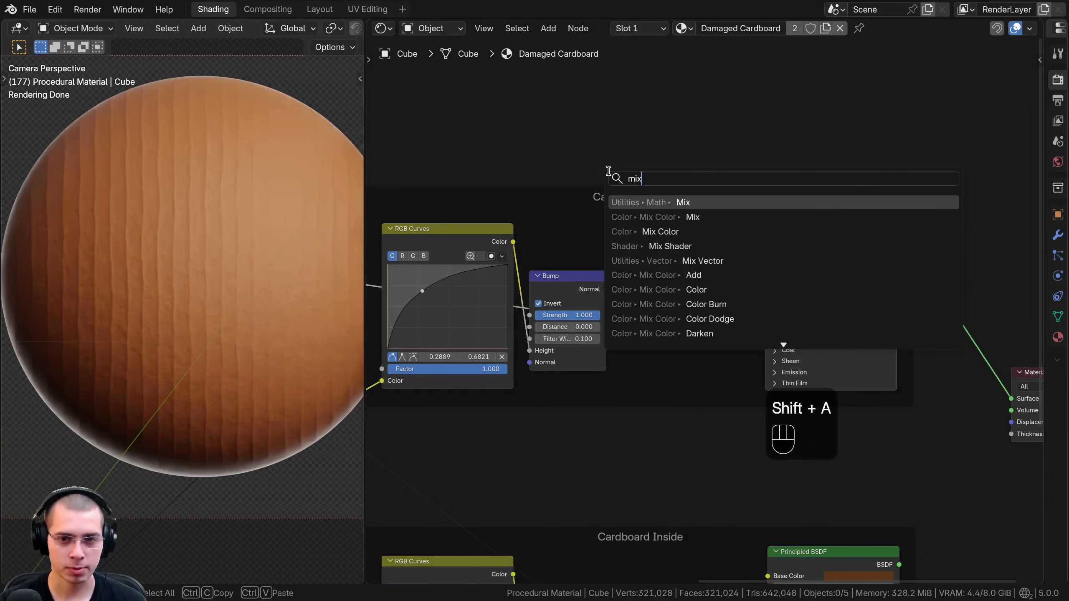
pyautogui.click(640, 230)
pyautogui.click(570, 78)
pyautogui.scroll(-3, 585, 96)
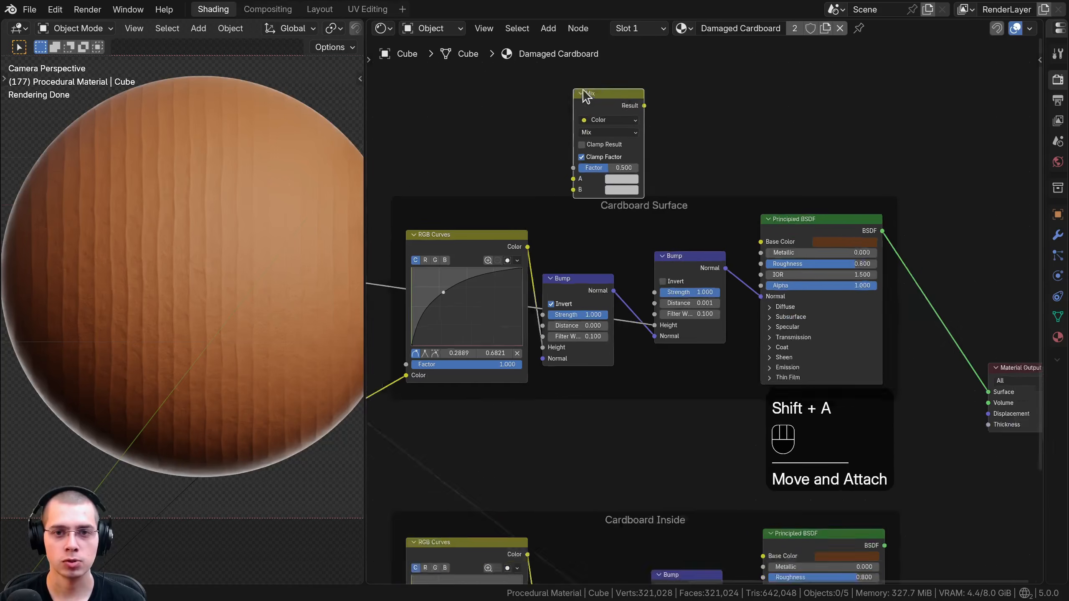
pyautogui.click(611, 205)
pyautogui.press('g')
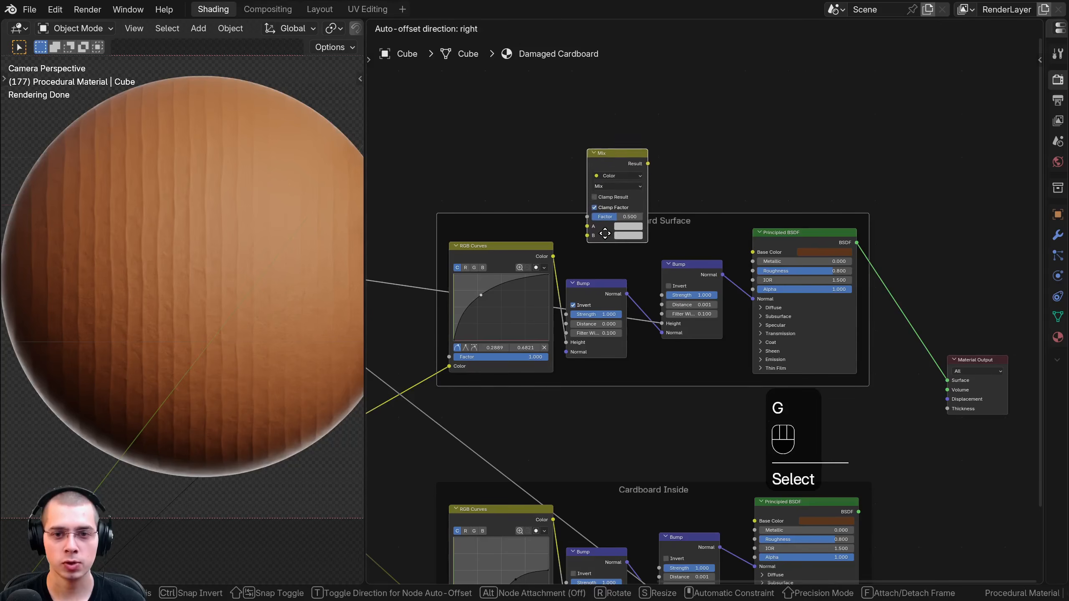
pyautogui.click(606, 239)
pyautogui.press('g')
pyautogui.click(678, 217)
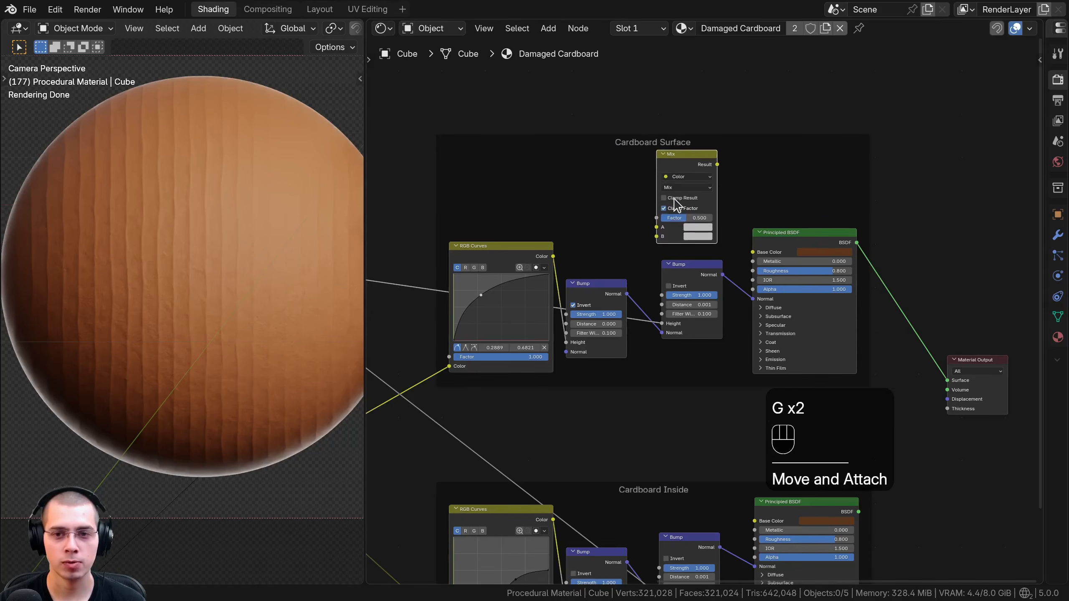
pyautogui.press('a')
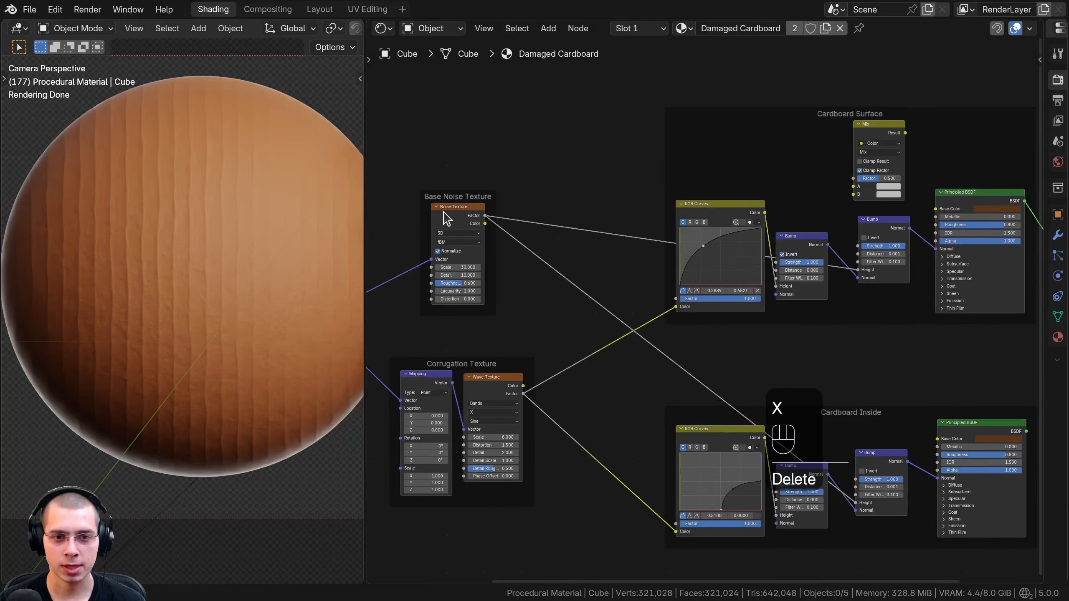
# Step: Link the base Noise Texture's Factor to the Mix node's Factor and its Result to the Cardboard Surface Principled BSDF's Base Color
pyautogui.click(446, 218)
pyautogui.moveTo(485, 217); pyautogui.dragTo(854, 176)
pyautogui.scroll(4, 692, 228)
pyautogui.click(692, 167)
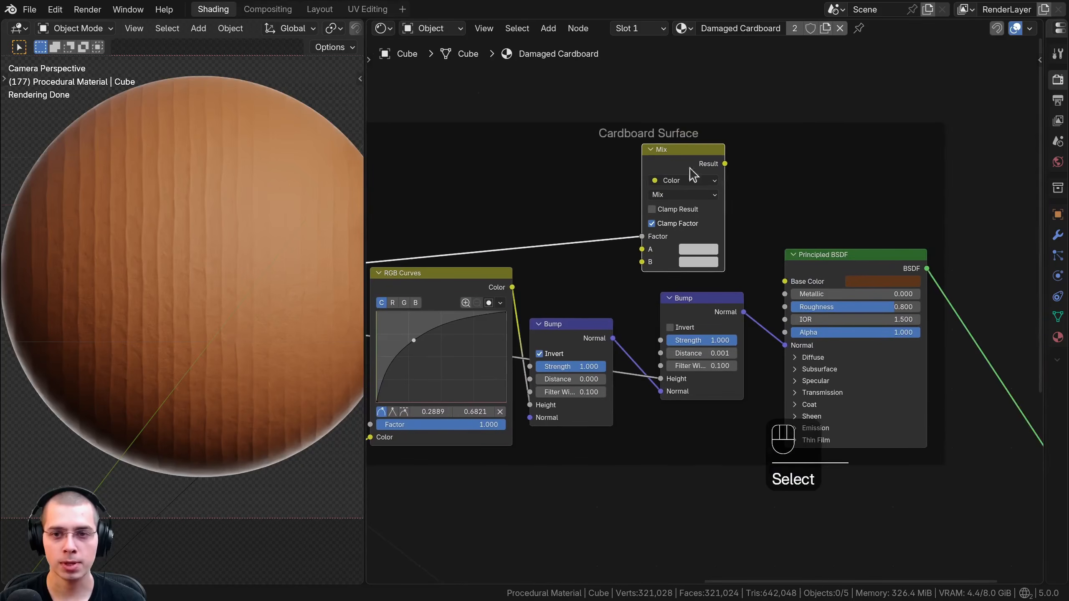
pyautogui.moveTo(725, 164); pyautogui.dragTo(815, 272)
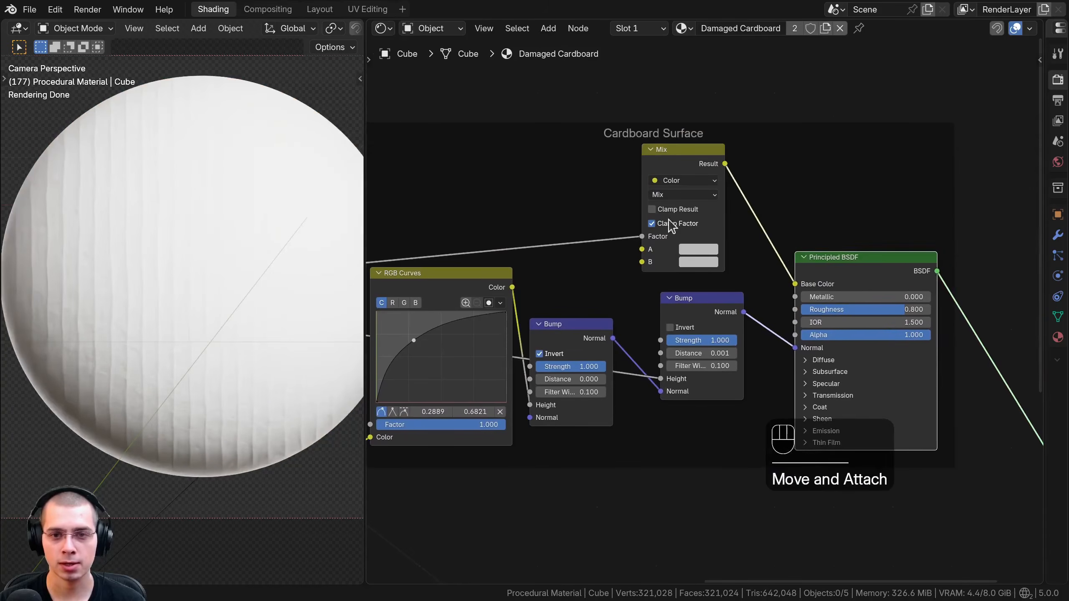
# Step: Set the Mix node's color A to a light brown and color B to the darker brown #63482C
pyautogui.moveTo(670, 235); pyautogui.dragTo(687, 237)
pyautogui.scroll(5, 629, 248)
pyautogui.moveTo(629, 248); pyautogui.dragTo(512, 265, button='middle')
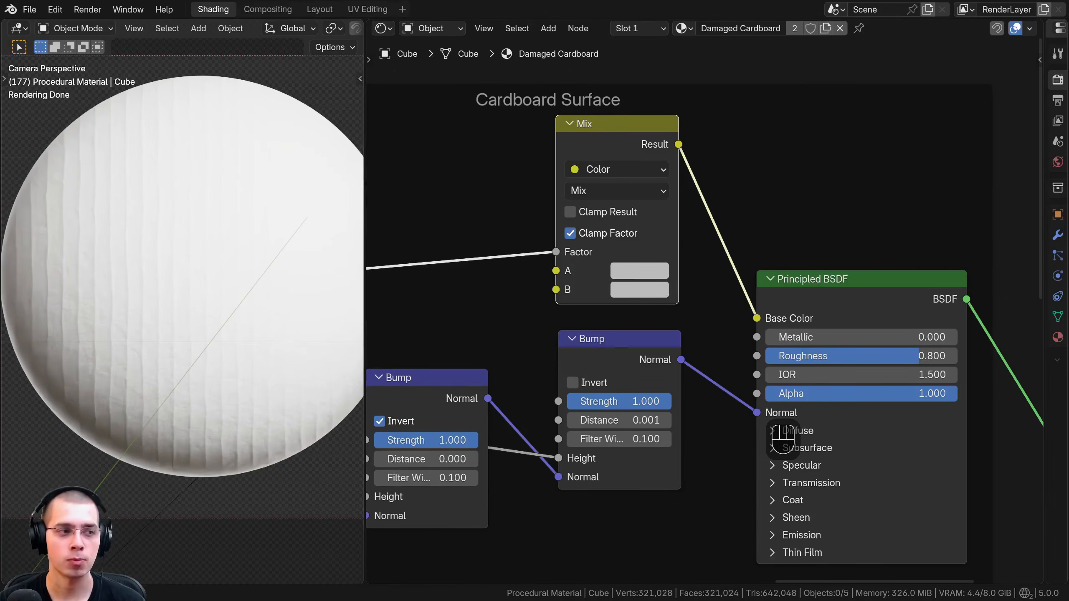
pyautogui.click(625, 273)
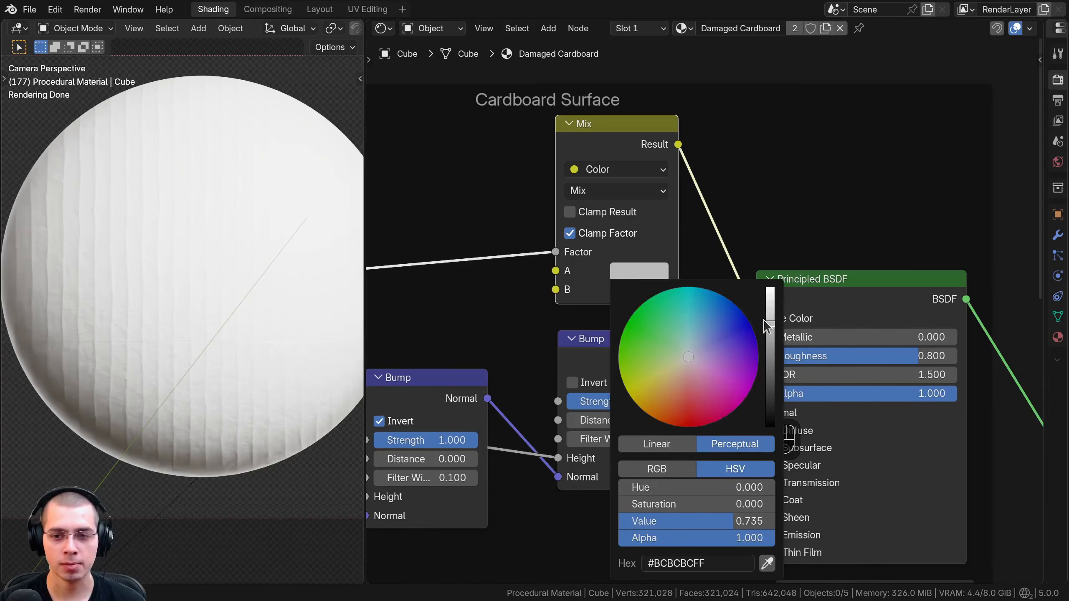
pyautogui.moveTo(770, 324); pyautogui.dragTo(769, 333)
pyautogui.moveTo(685, 365); pyautogui.dragTo(667, 386)
pyautogui.moveTo(770, 333); pyautogui.dragTo(770, 396)
pyautogui.click(629, 293)
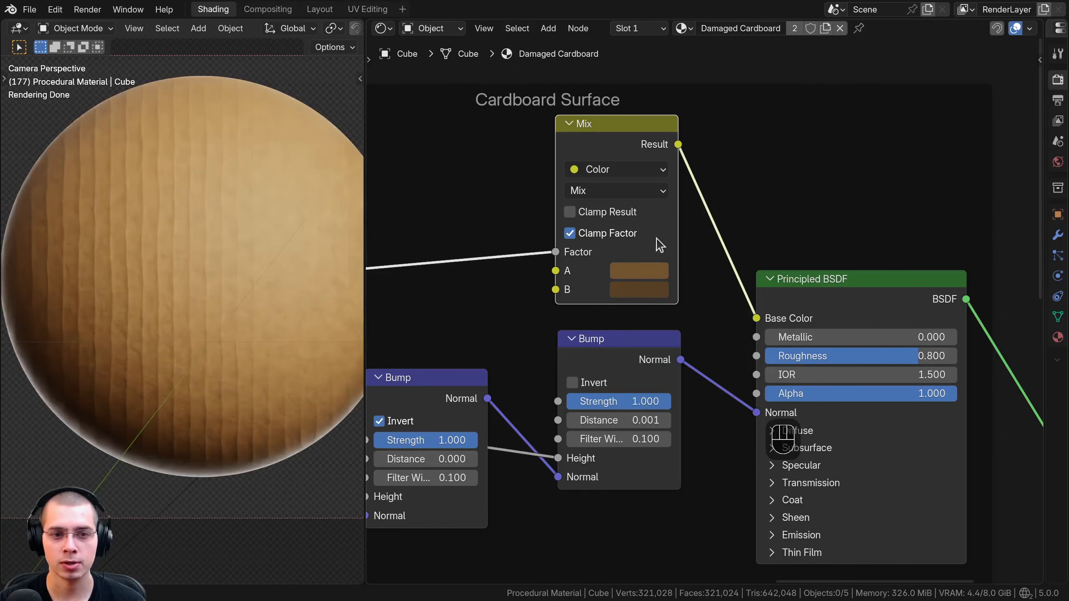
# Step: Check the hex codes of the Mix node's colors A and B and examine the rendered cardboard surface up close
pyautogui.scroll(3, 640, 282)
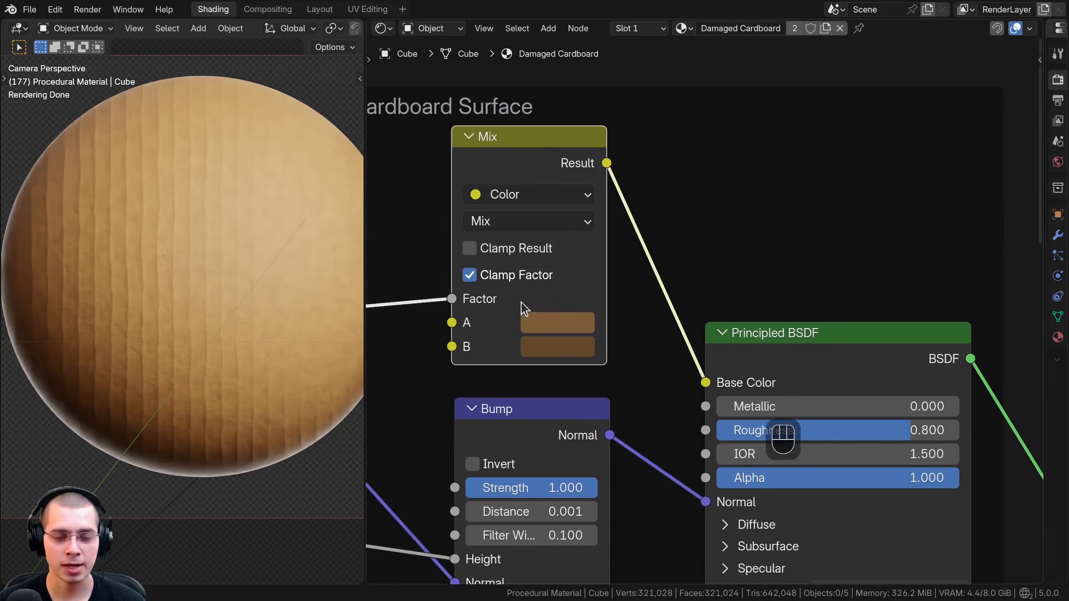
pyautogui.click(531, 323)
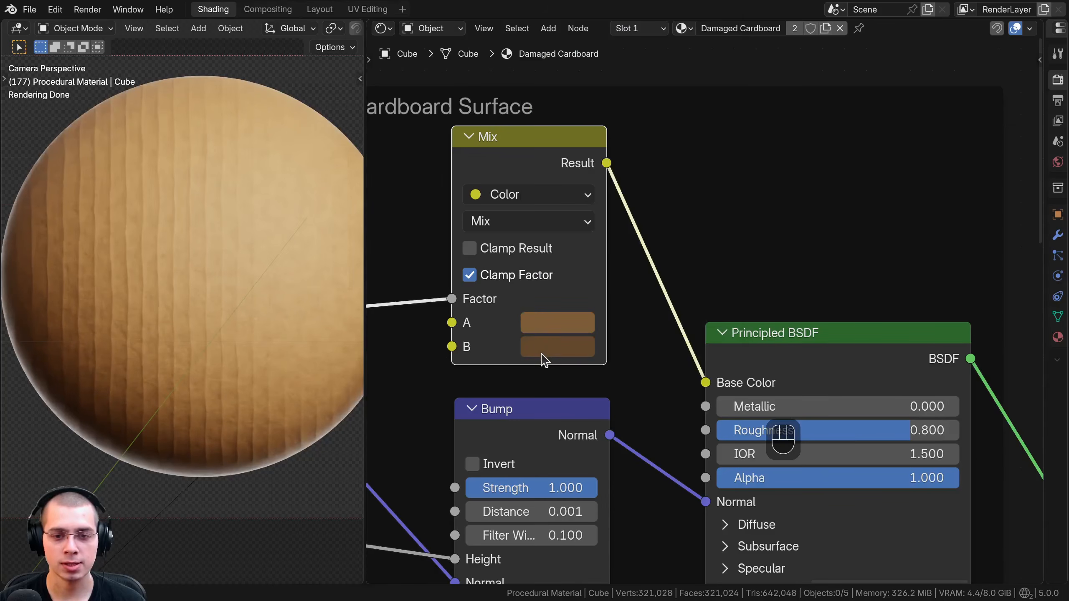
pyautogui.click(541, 354)
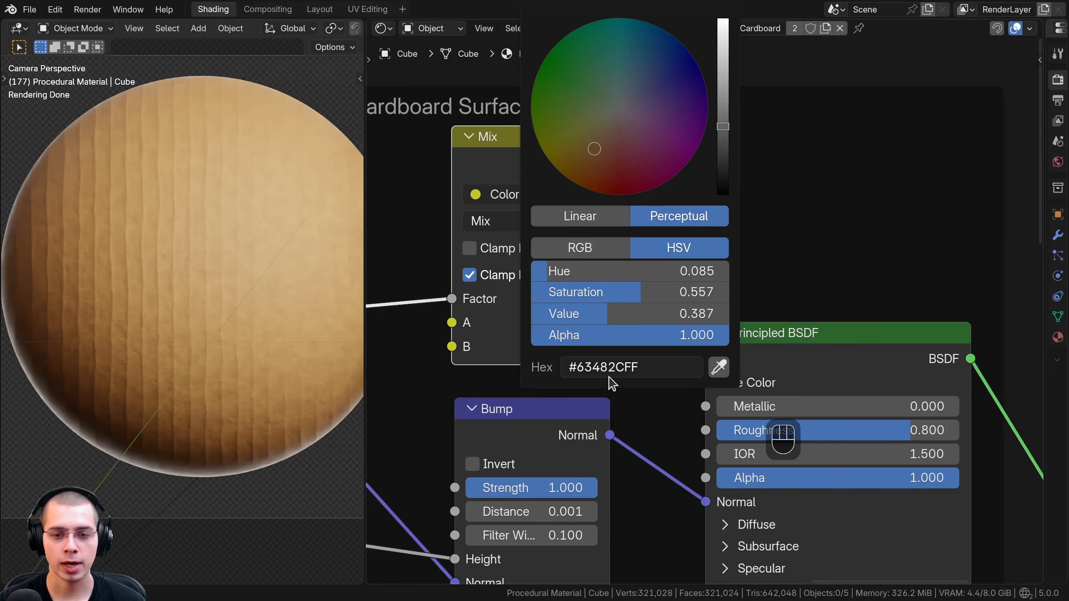
pyautogui.moveTo(565, 165); pyautogui.dragTo(560, 170)
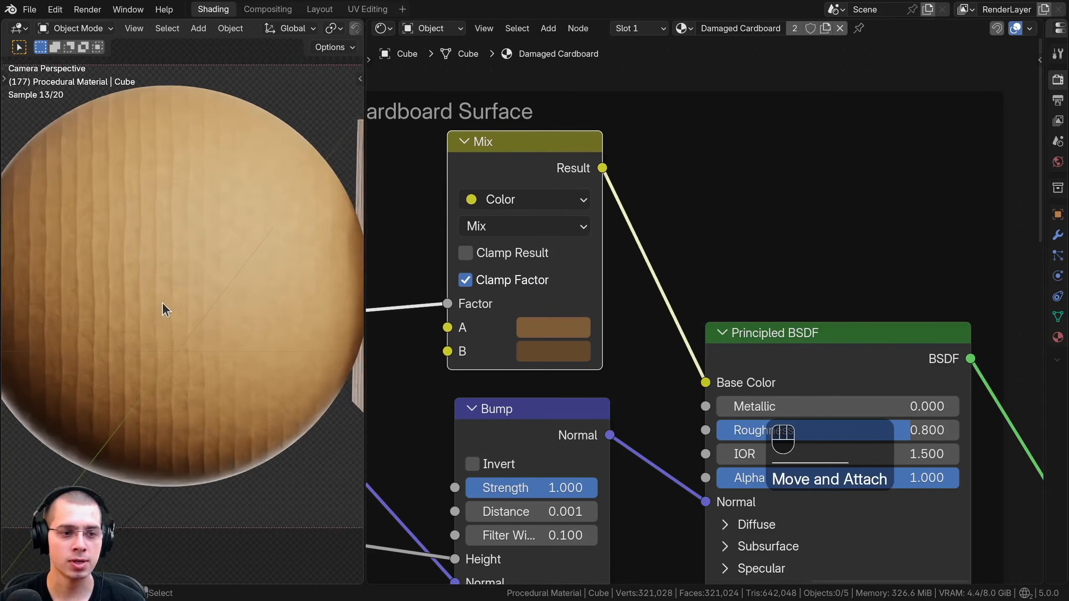
pyautogui.scroll(5, 171, 215)
pyautogui.scroll(2, 208, 149)
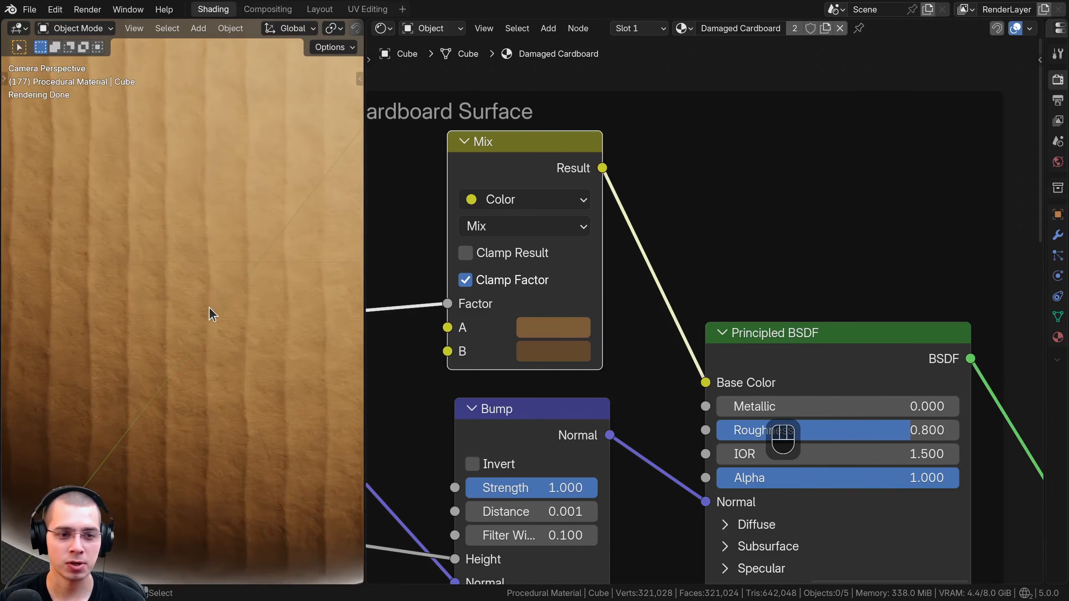
pyautogui.scroll(-4, 164, 359)
pyautogui.scroll(-3, 585, 301)
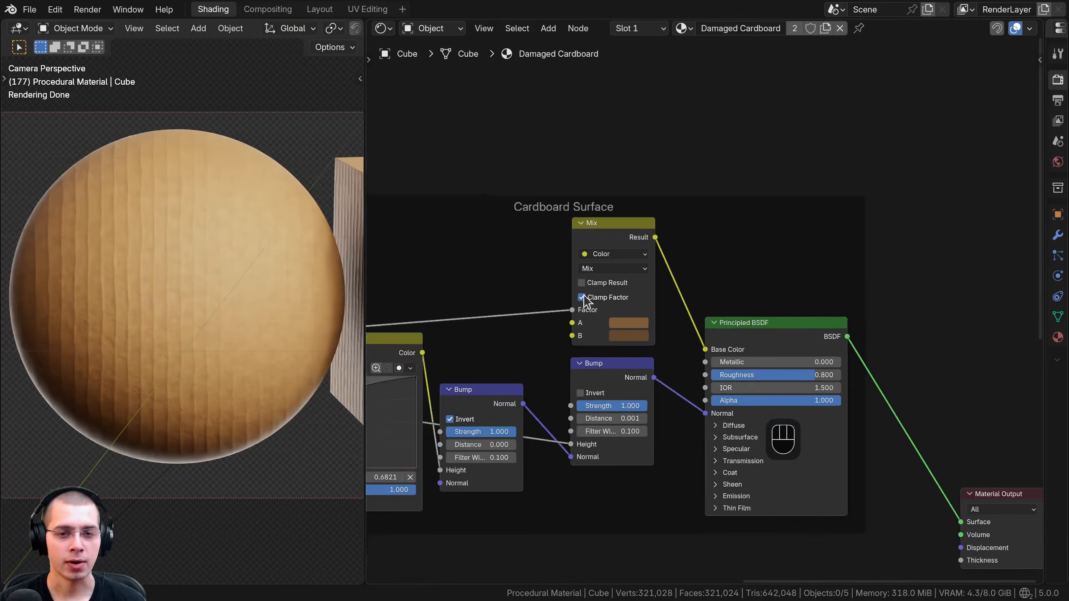
# Step: Duplicate the Mix node with its Factor link kept and place the copy in the Cardboard Inside frame above the second Bump node
pyautogui.scroll(-6, 635, 463)
pyautogui.moveTo(584, 378); pyautogui.dragTo(600, 180, button='middle')
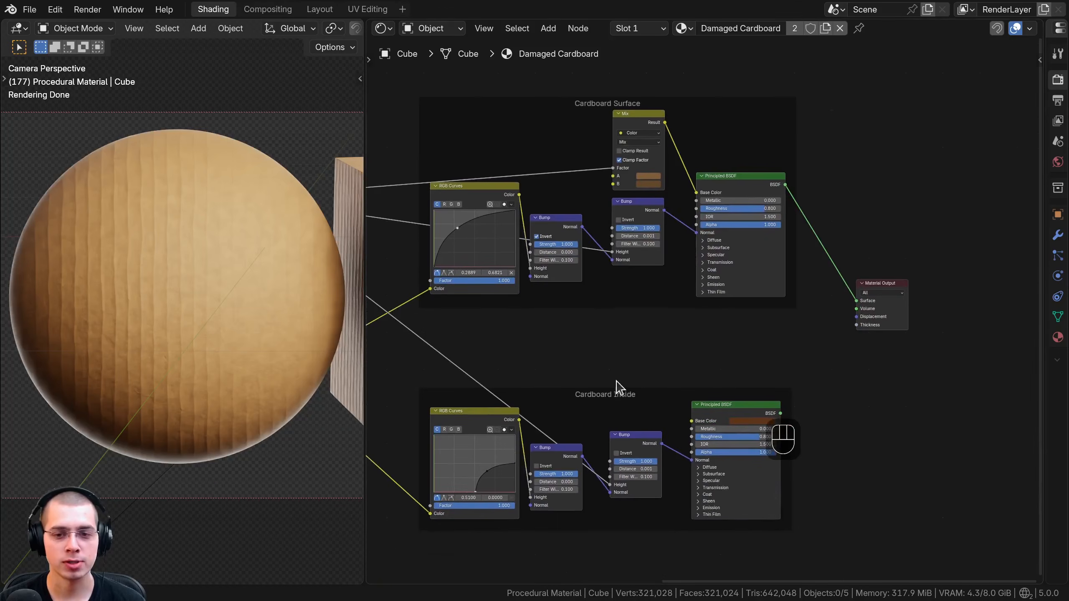
pyautogui.click(630, 116)
pyautogui.scroll(-1, 630, 127)
pyautogui.moveTo(630, 148); pyautogui.dragTo(630, 182, button='middle')
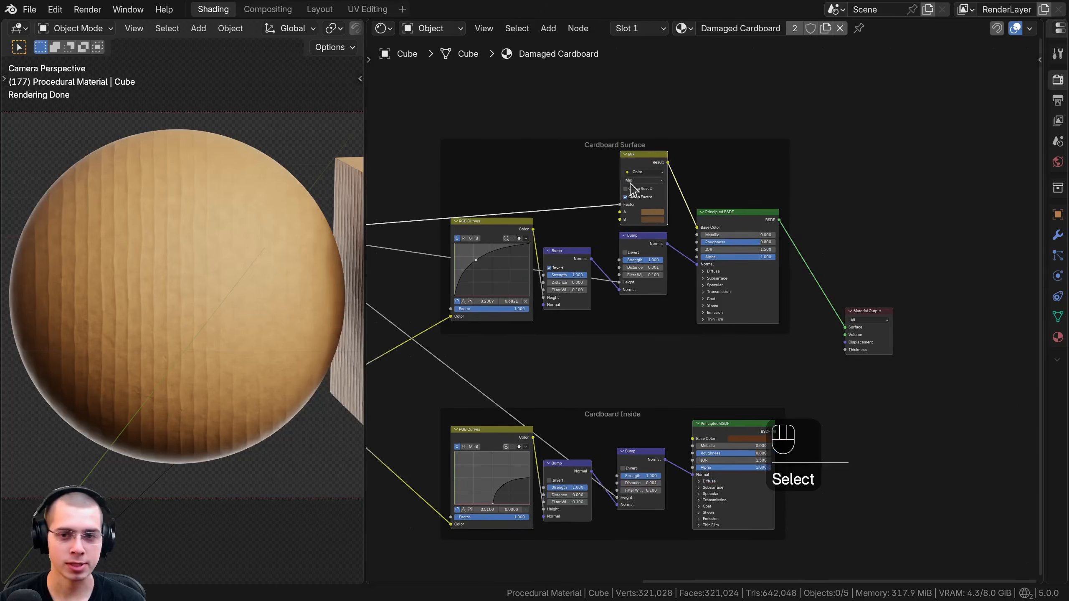
pyautogui.hotkey('ctrl', 'shift', 'd')
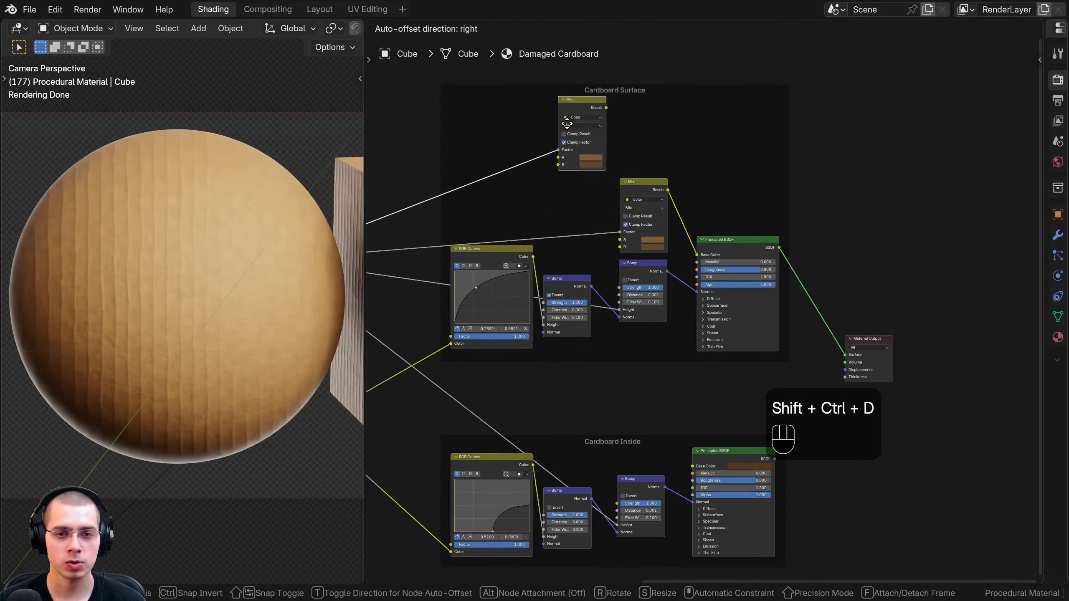
pyautogui.press('f')
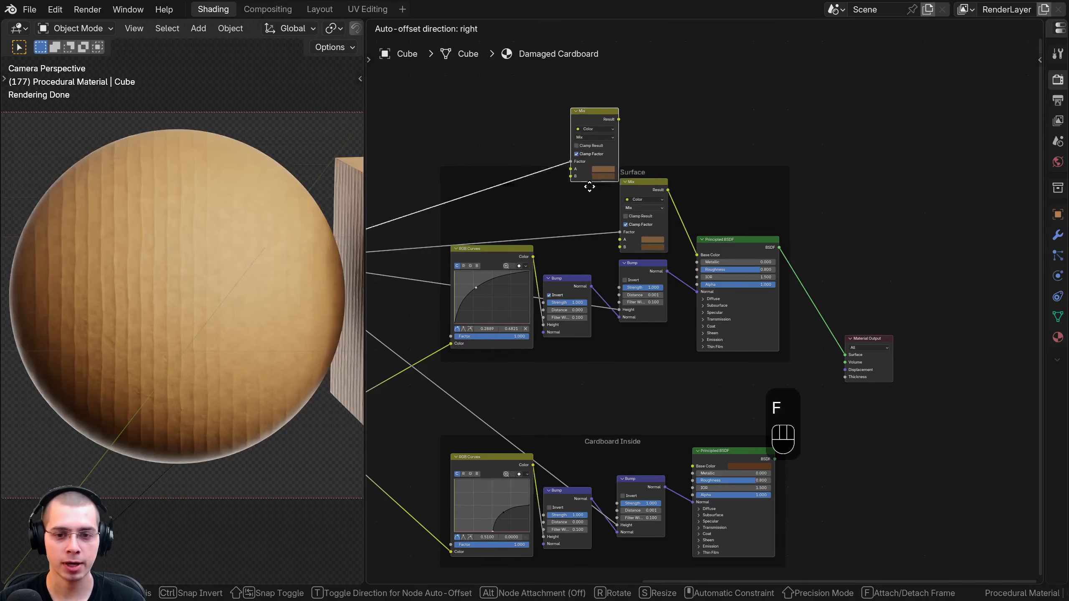
pyautogui.click(589, 451)
# Step: Link the duplicated Mix Result to the Cardboard Inside Principled BSDF's Base Color and connect that shader to the Material Output's Surface
pyautogui.moveTo(589, 451); pyautogui.dragTo(570, 331, button='middle')
pyautogui.moveTo(636, 291); pyautogui.dragTo(673, 416)
pyautogui.scroll(3, 627, 308)
pyautogui.moveTo(738, 405); pyautogui.dragTo(754, 404)
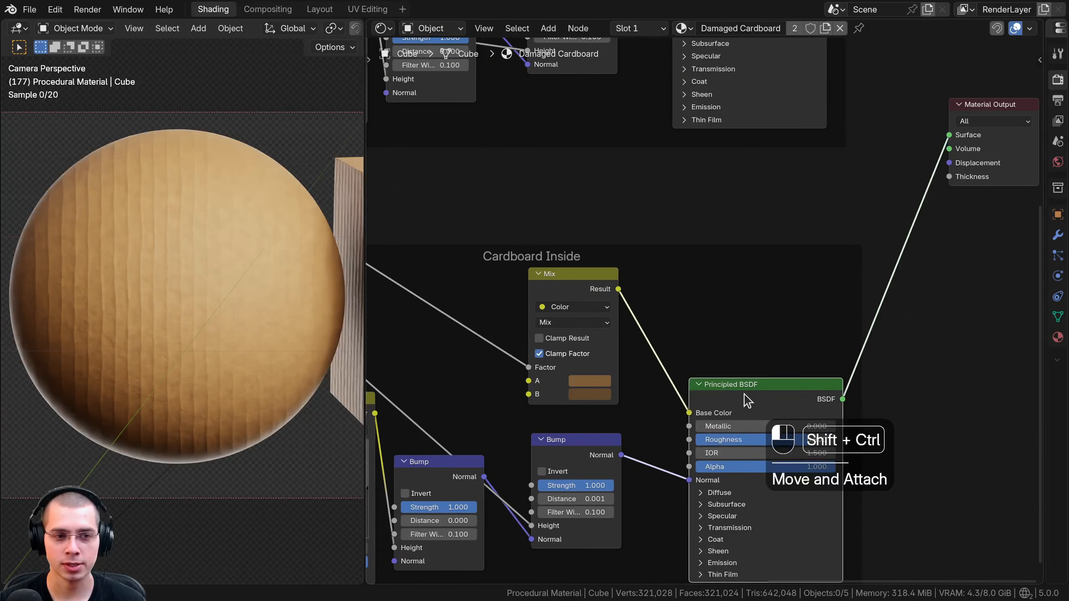
pyautogui.keyDown('ctrl'); pyautogui.keyDown('shift'); pyautogui.click(746, 398); pyautogui.keyUp('shift'); pyautogui.keyUp('ctrl')
# Step: Insert a Hue/Saturation/Value node between the Mix node and the Principled BSDF's Base Color in the Cardboard Inside frame
pyautogui.moveTo(569, 274); pyautogui.dragTo(500, 277)
pyautogui.moveTo(630, 282); pyautogui.dragTo(768, 285, button='middle')
pyautogui.moveTo(635, 279); pyautogui.dragTo(590, 279)
pyautogui.hotkey('shift', 'a')
pyautogui.write('hu')
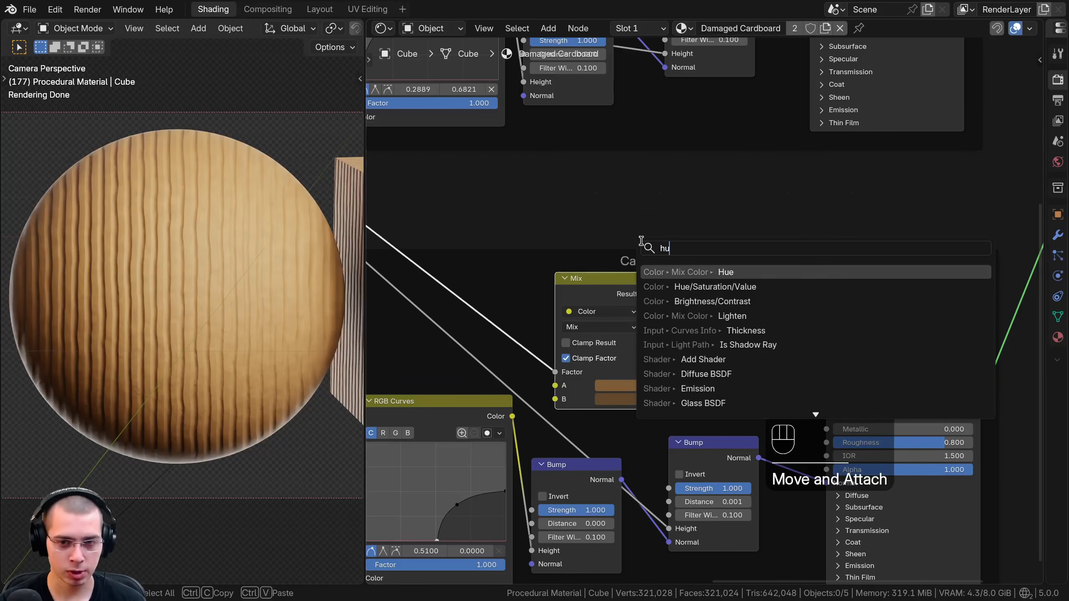
pyautogui.click(665, 285)
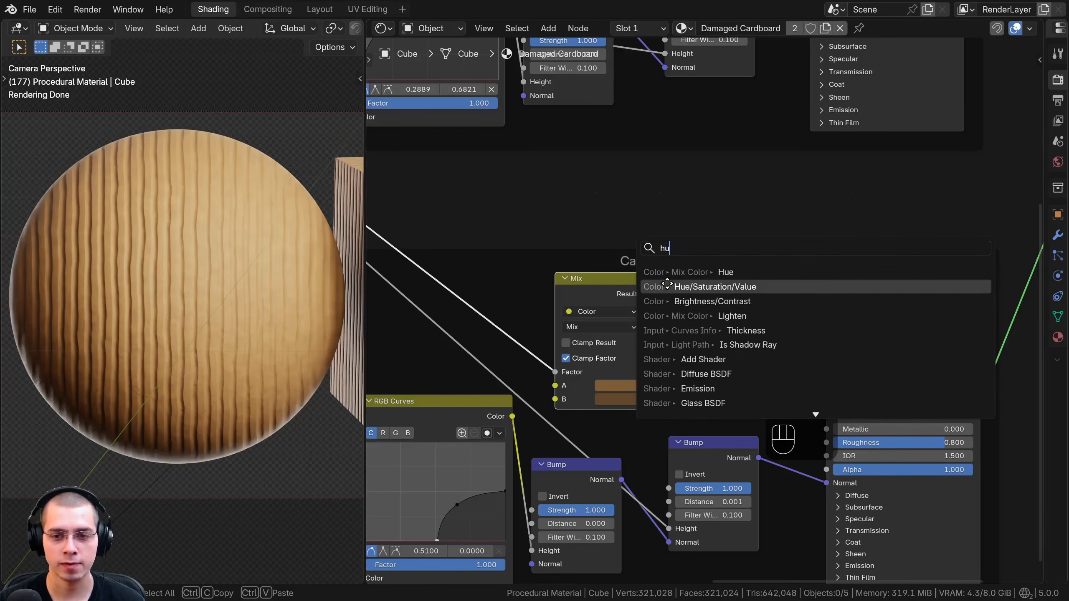
pyautogui.moveTo(711, 308); pyautogui.dragTo(696, 303)
pyautogui.moveTo(711, 323); pyautogui.dragTo(680, 299, button='middle')
pyautogui.scroll(4, 680, 299)
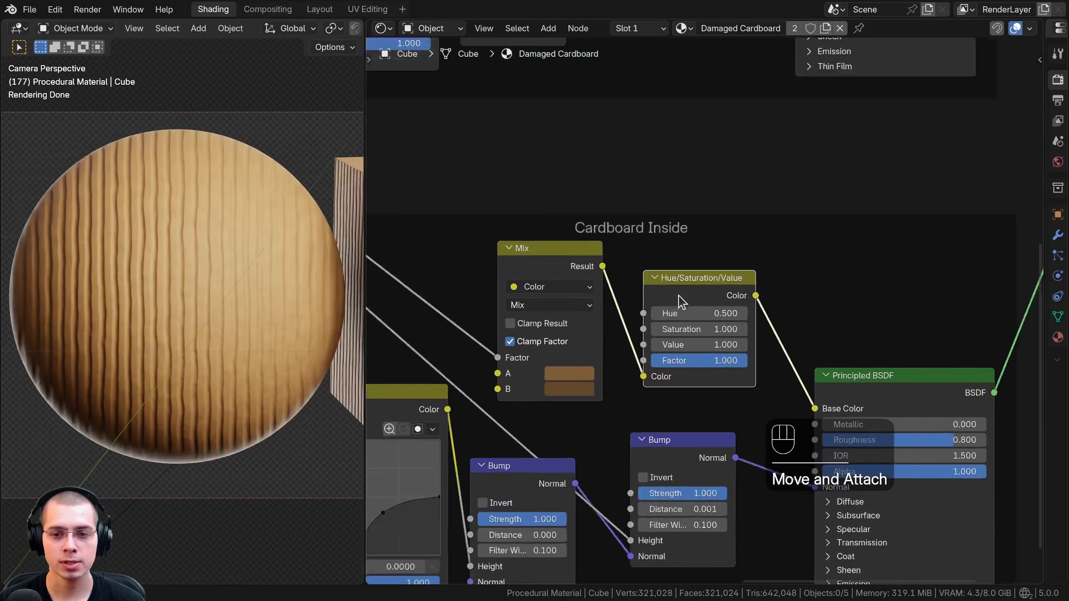
# Step: Try out lower Value settings on the Hue/Saturation/Value node in the Cardboard Inside frame
pyautogui.keyDown('shift'); pyautogui.moveTo(715, 350); pyautogui.dragTo(500, 351); pyautogui.keyUp('shift')
pyautogui.rightClick(696, 351)
pyautogui.moveTo(696, 351); pyautogui.dragTo(699, 313, button='middle')
pyautogui.scroll(1, 666, 326)
pyautogui.scroll(2, 699, 313)
pyautogui.moveTo(644, 262); pyautogui.dragTo(635, 261)
pyautogui.moveTo(642, 336); pyautogui.dragTo(213, 337)
pyautogui.rightClick(644, 352)
pyautogui.moveTo(642, 338); pyautogui.dragTo(632, 334, button='middle')
# Step: Set the Value of the Hue/Saturation/Value node to 0.8
pyautogui.click(632, 335)
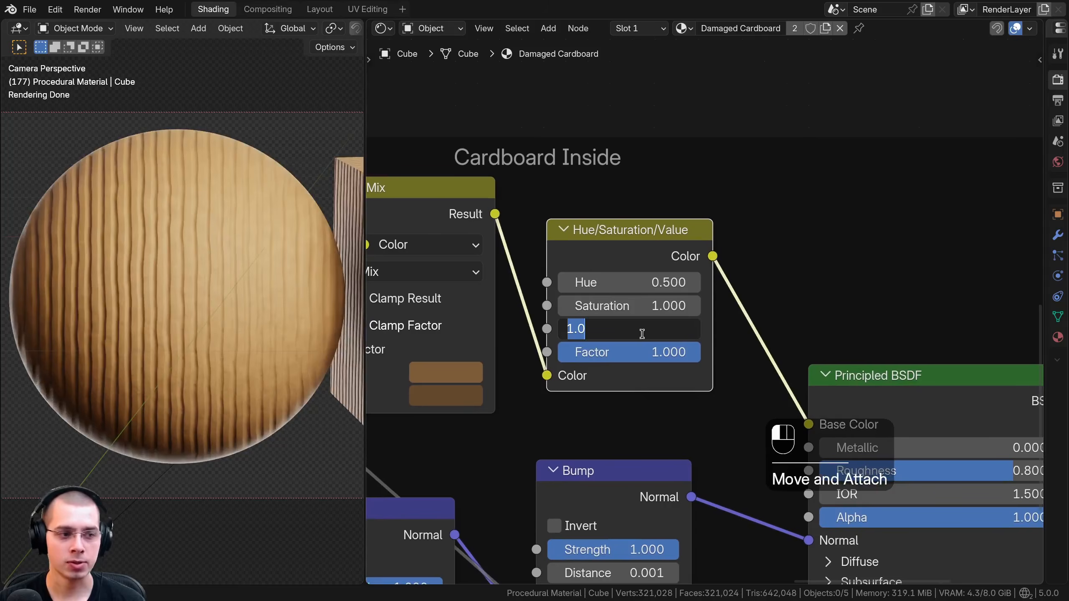
pyautogui.write('.8')
pyautogui.press('Return')
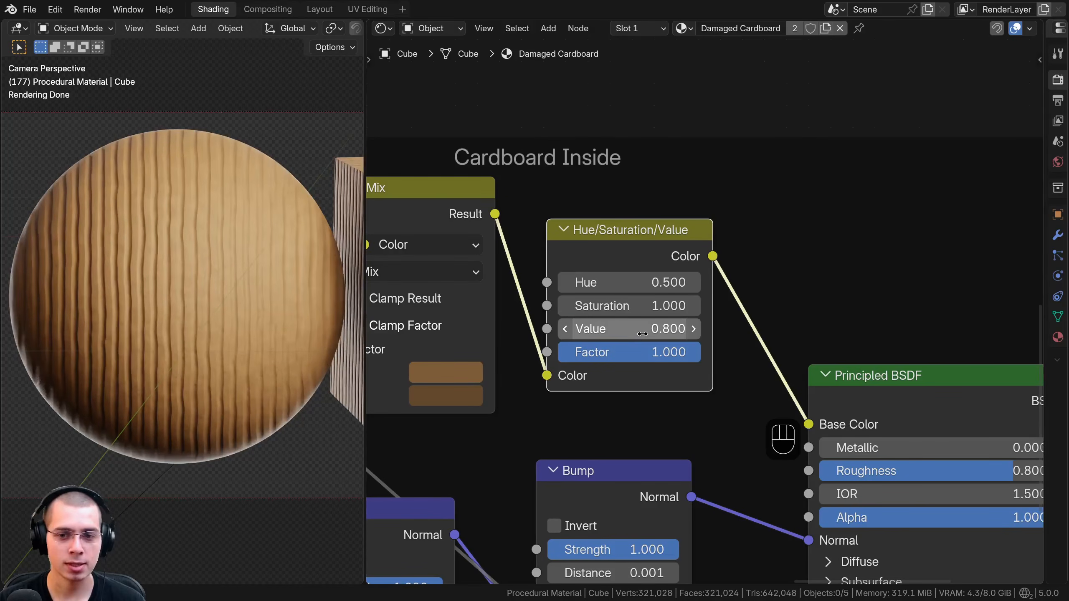
# Step: Connect the Cardboard Surface Principled BSDF back to the Material Output's Surface input to preview it
pyautogui.scroll(-9, 719, 220)
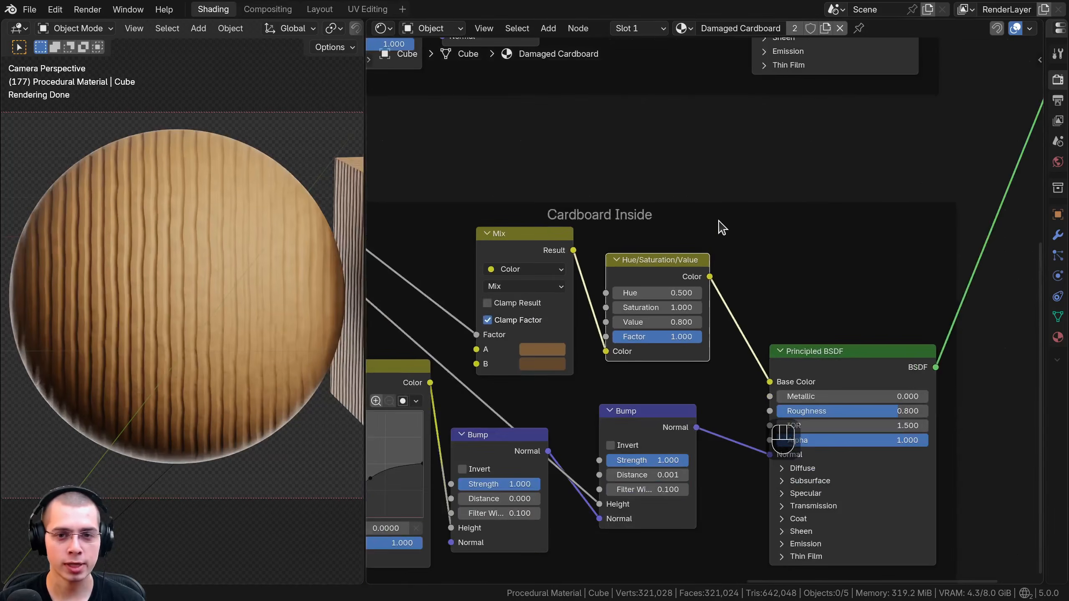
pyautogui.moveTo(693, 283); pyautogui.dragTo(643, 405, button='middle')
pyautogui.keyDown('ctrl'); pyautogui.keyDown('shift'); pyautogui.click(734, 100); pyautogui.keyUp('shift'); pyautogui.keyUp('ctrl')
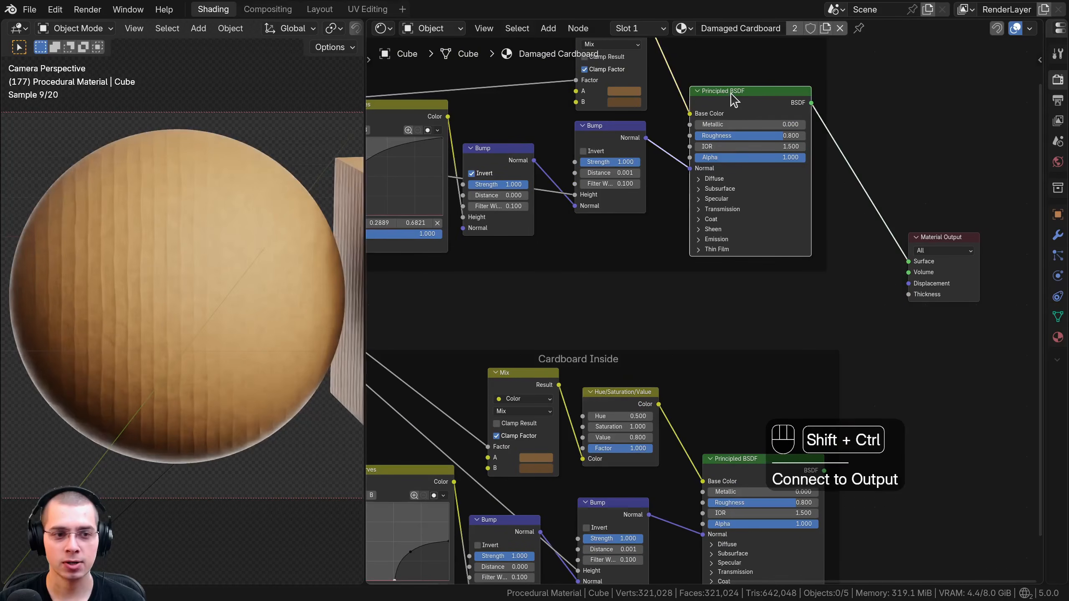
# Step: Connect the Cardboard Inside Principled BSDF to the Material Output's Surface input to preview it
pyautogui.keyDown('ctrl'); pyautogui.keyDown('shift'); pyautogui.click(763, 468); pyautogui.keyUp('shift'); pyautogui.keyUp('ctrl')
pyautogui.scroll(-2, 468, 282)
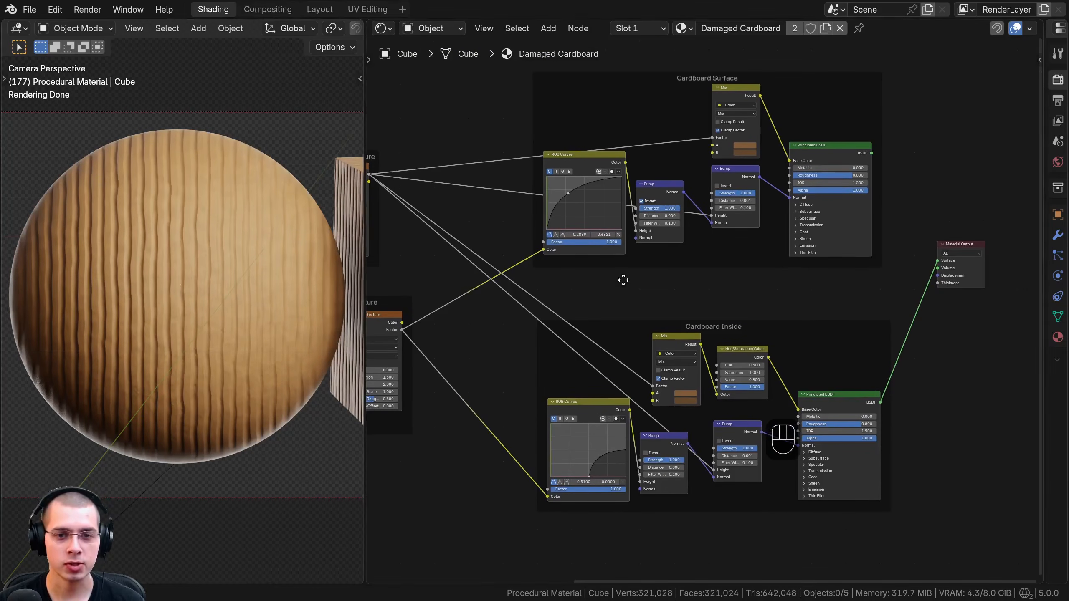
pyautogui.moveTo(623, 280); pyautogui.dragTo(675, 349, button='middle')
# Step: Add a Noise Texture node above the Base Noise Texture frame
pyautogui.scroll(5, 752, 396)
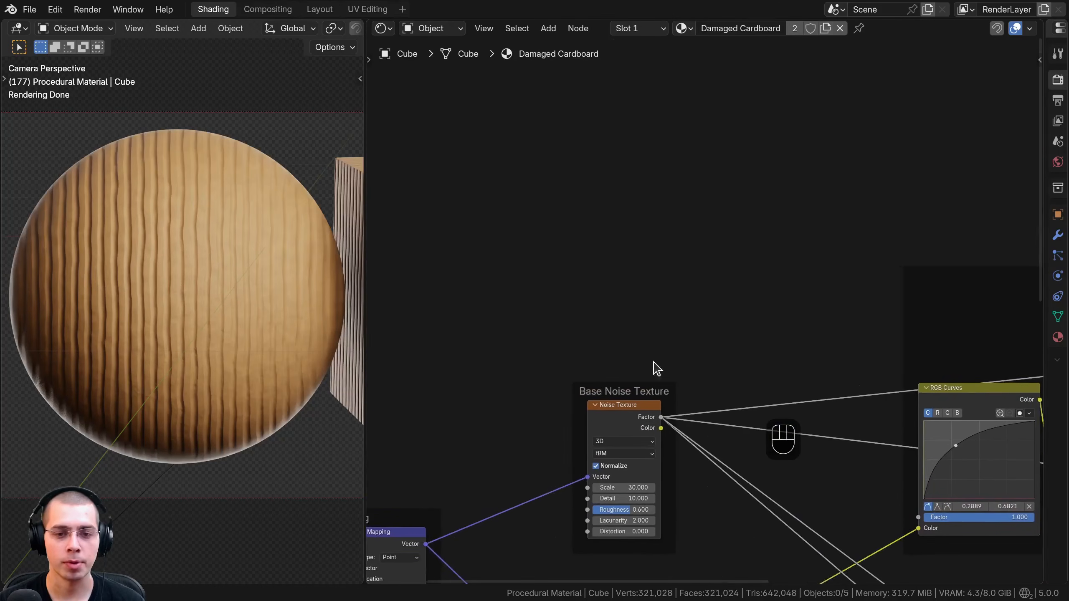
pyautogui.scroll(1, 627, 333)
pyautogui.hotkey('shift', 'a')
pyautogui.write('noi')
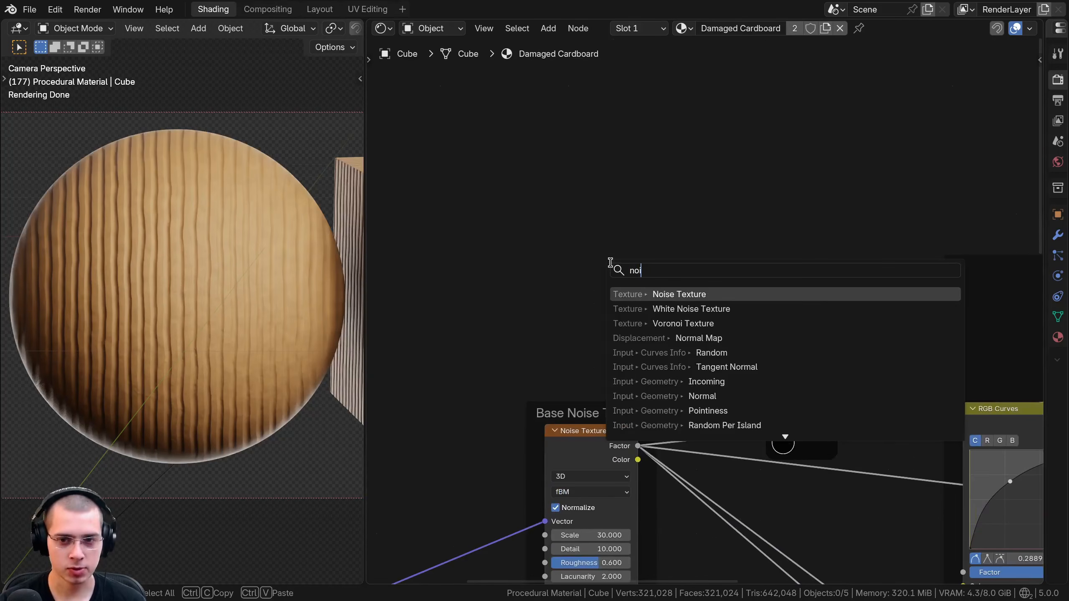
pyautogui.press('Return')
pyautogui.click(507, 333)
# Step: Link the Mapping node's Vector output to the new Noise Texture's Vector input and preview the noise on the Material Output
pyautogui.scroll(-2, 504, 390)
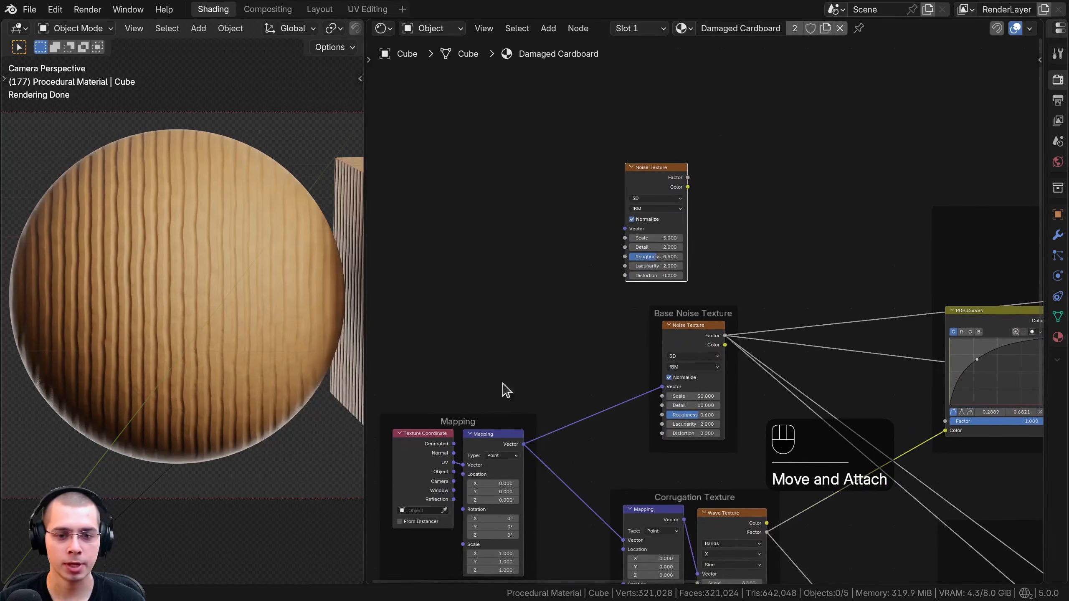
pyautogui.moveTo(623, 232); pyautogui.dragTo(625, 230)
pyautogui.scroll(3, 625, 230)
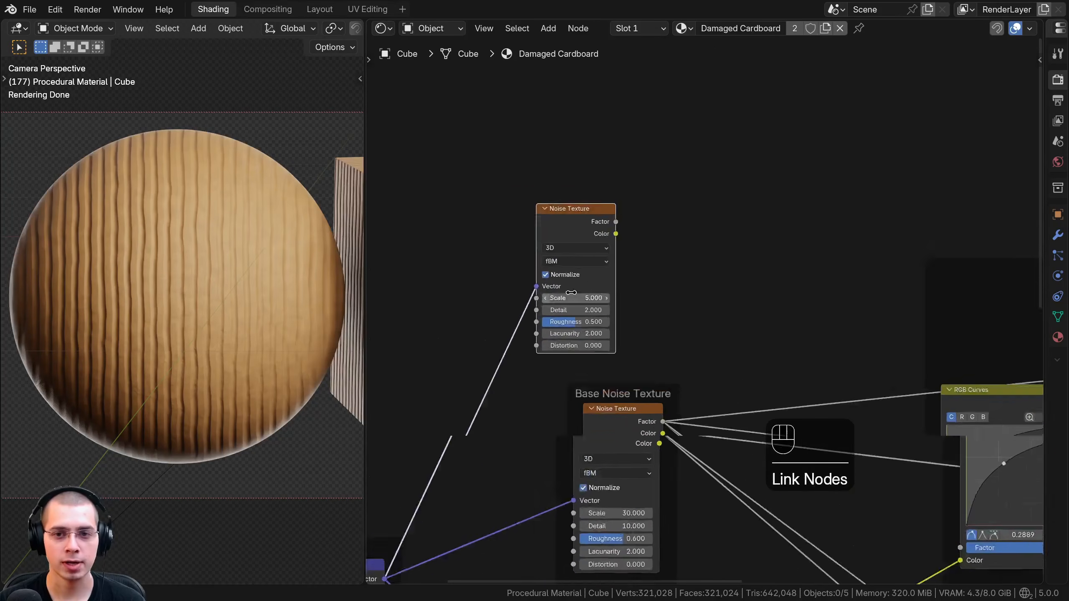
pyautogui.keyDown('ctrl'); pyautogui.keyDown('shift'); pyautogui.click(656, 181); pyautogui.keyUp('shift'); pyautogui.keyUp('ctrl')
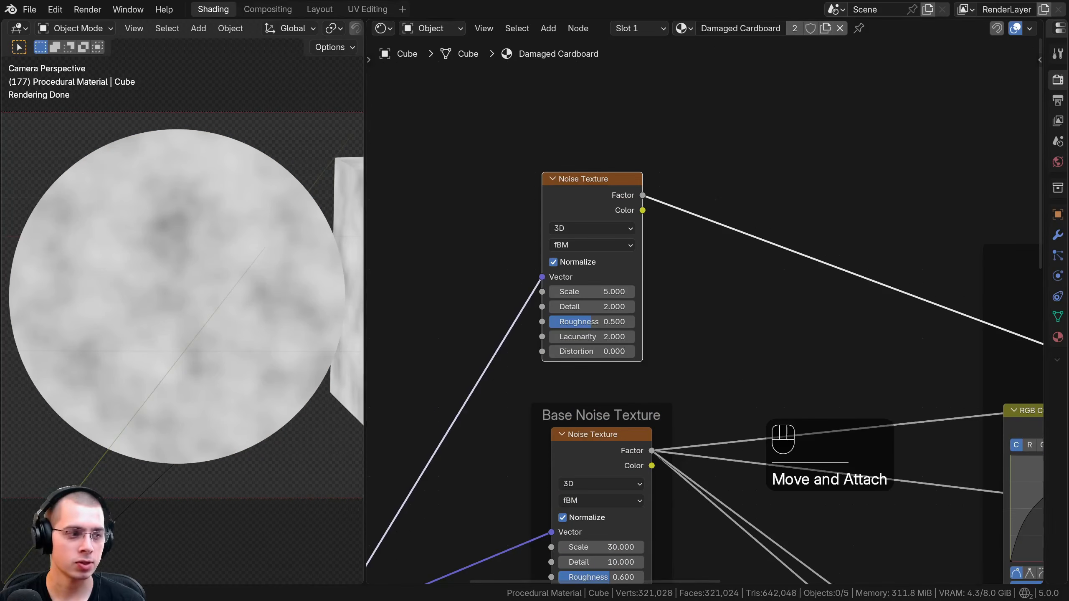
# Step: Set the new Noise Texture's Scale to 50, Detail to 10 and Roughness to 1
pyautogui.scroll(2, 639, 313)
pyautogui.moveTo(615, 290); pyautogui.dragTo(598, 290)
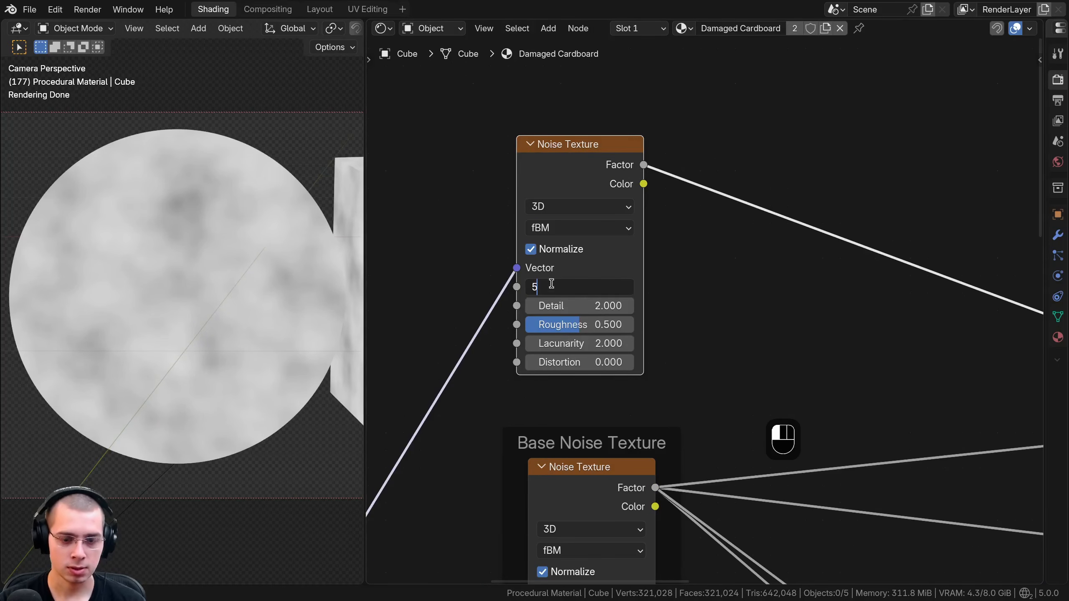
pyautogui.press('Return')
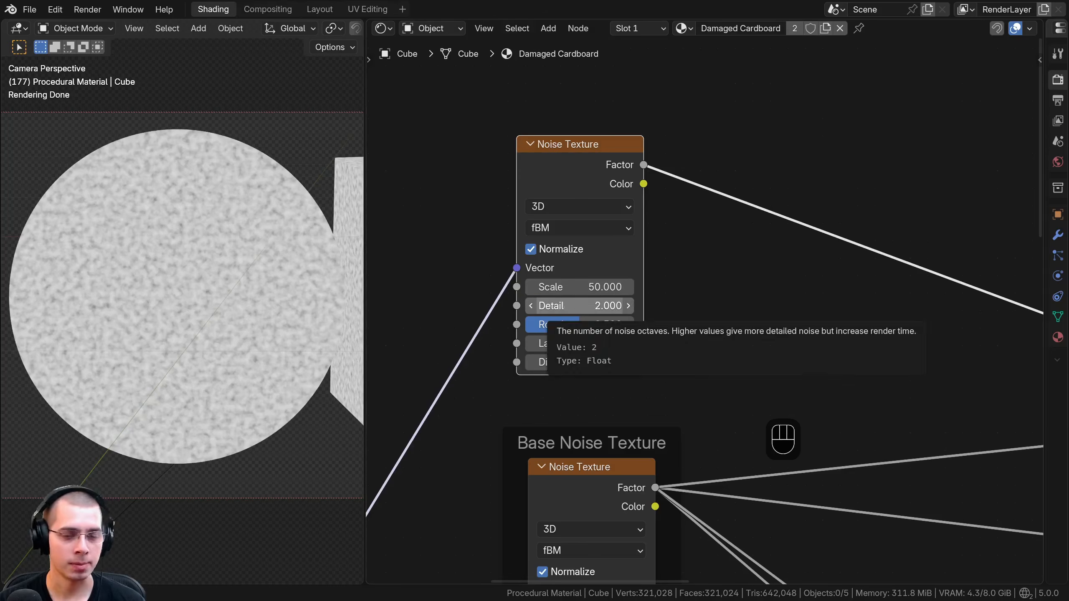
pyautogui.click(568, 306)
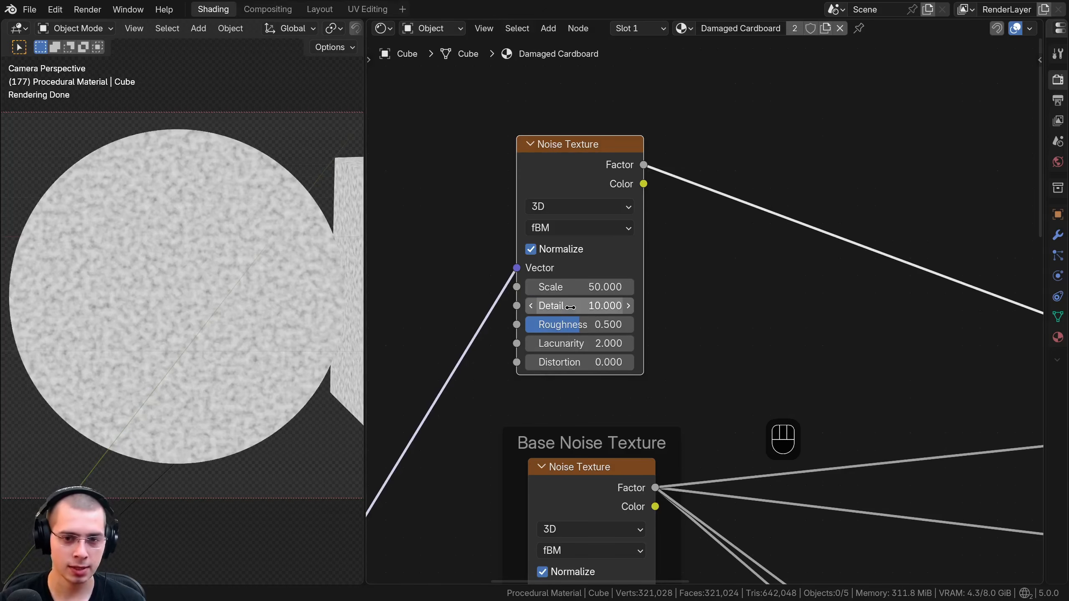
pyautogui.click(562, 325)
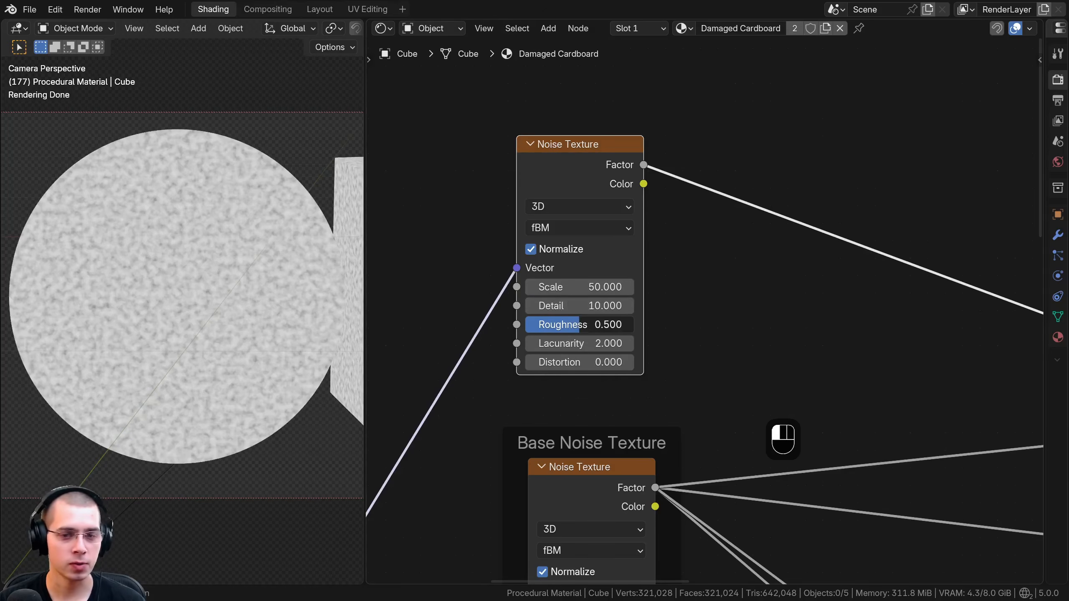
pyautogui.moveTo(562, 325); pyautogui.dragTo(616, 324)
# Step: Change the new Noise Texture's type from fBM to Multifractal and check the pattern up close on the preview object
pyautogui.scroll(4, 248, 290)
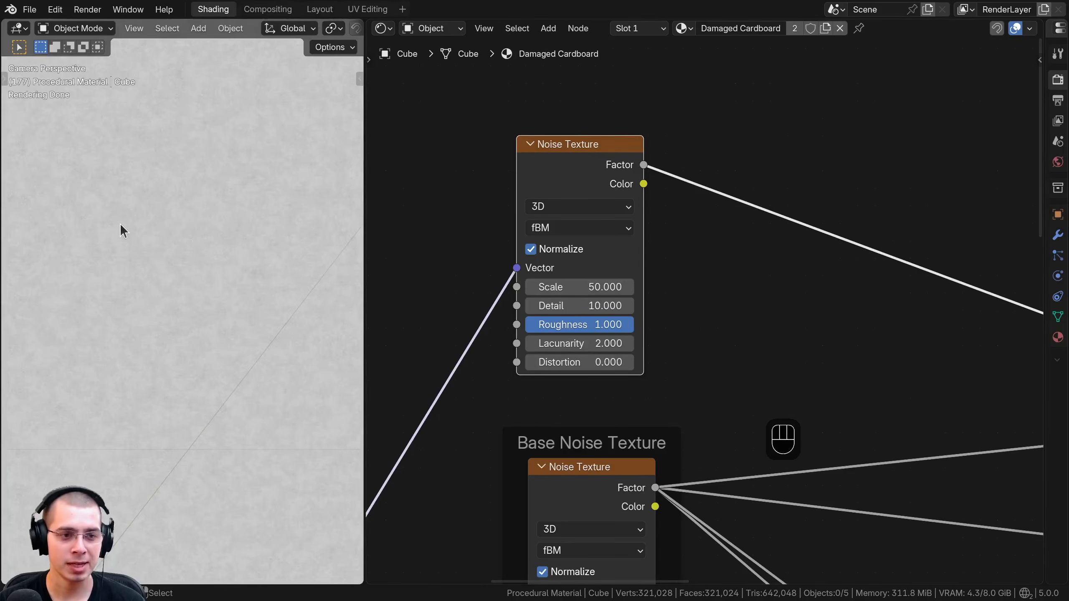
pyautogui.click(562, 227)
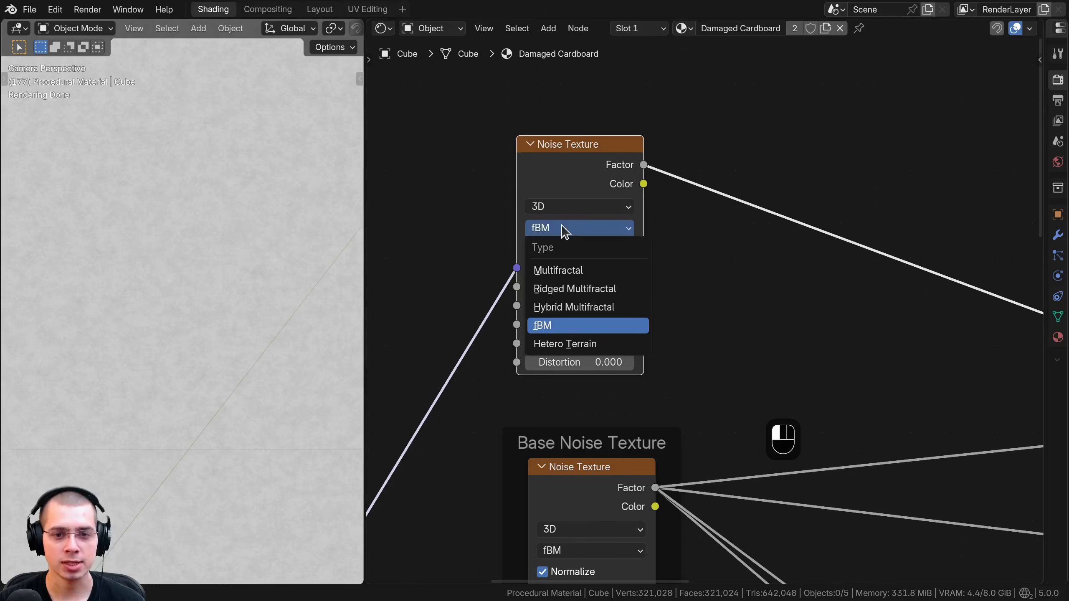
pyautogui.click(563, 272)
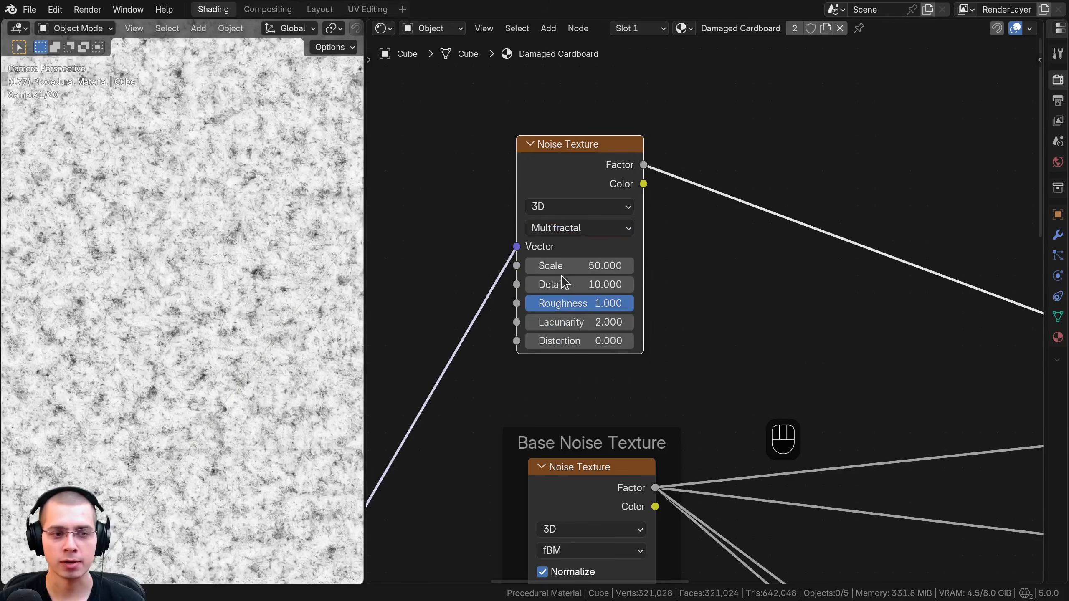
pyautogui.scroll(-4, 172, 231)
pyautogui.scroll(4, 170, 253)
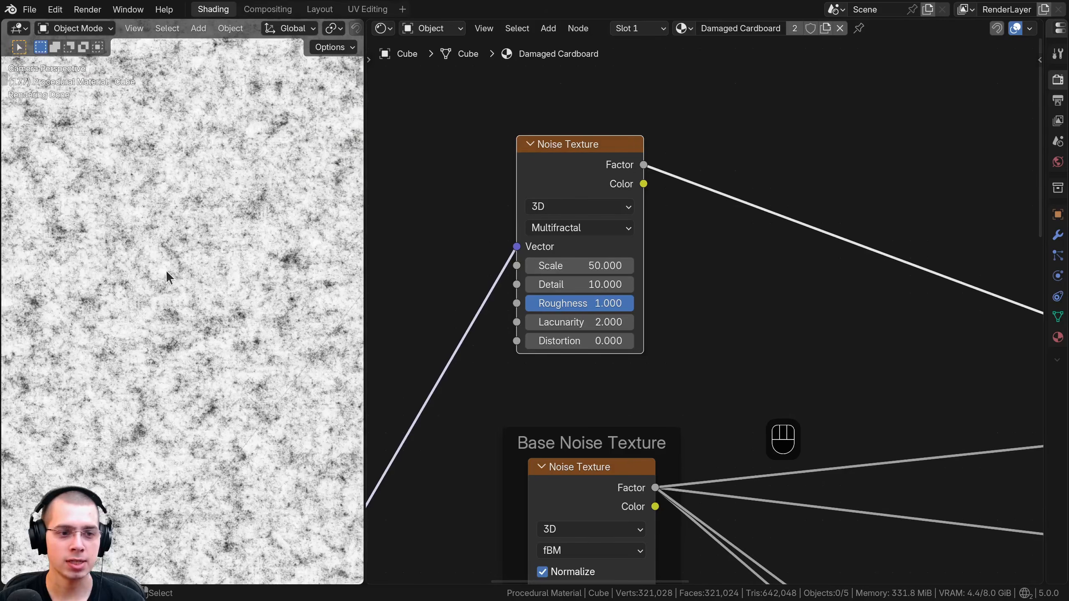
pyautogui.scroll(-4, 167, 269)
pyautogui.scroll(-1, 246, 270)
pyautogui.scroll(-4, 617, 270)
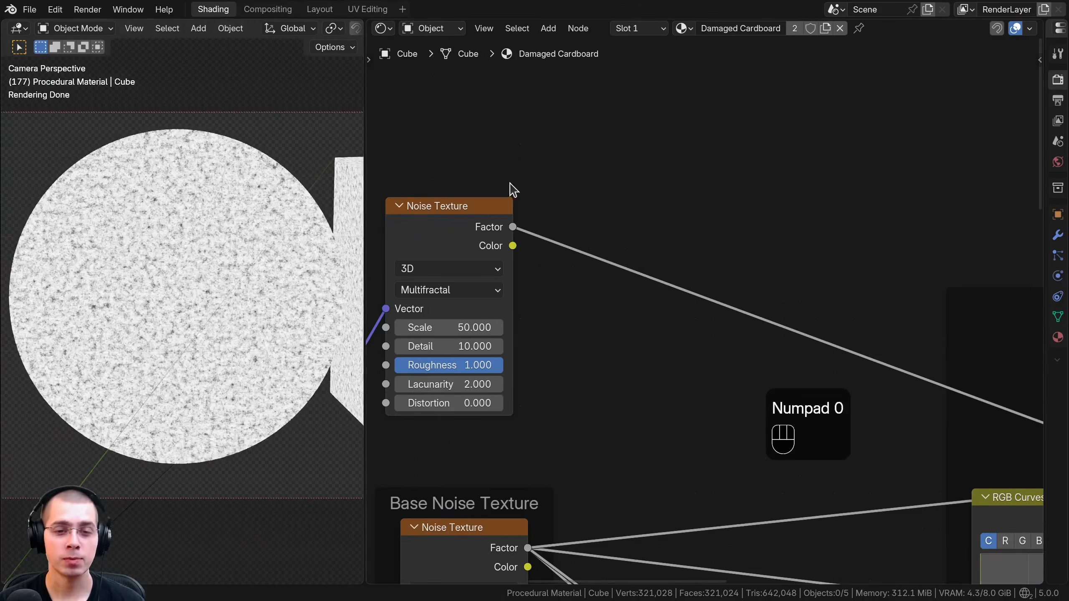
# Step: Insert a float Map Range node on the link between the Multifractal Noise Texture's Factor output and the Material Output
pyautogui.moveTo(509, 183); pyautogui.dragTo(513, 160, button='middle')
pyautogui.moveTo(588, 237); pyautogui.dragTo(585, 238, button='middle')
pyautogui.moveTo(565, 189); pyautogui.dragTo(562, 189, button='middle')
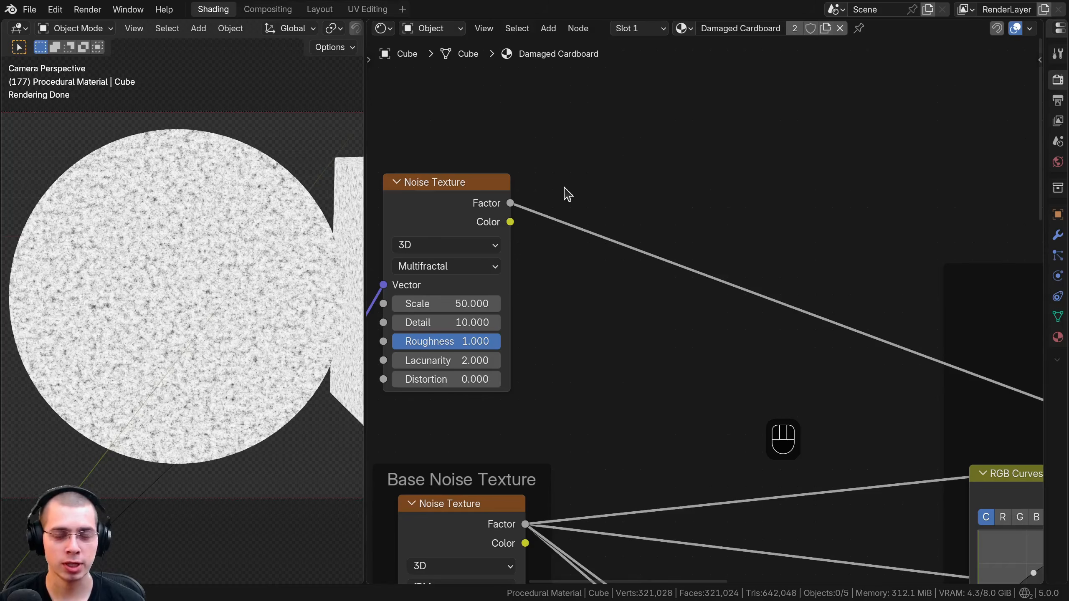
pyautogui.hotkey('shift', 'a')
pyautogui.write('map')
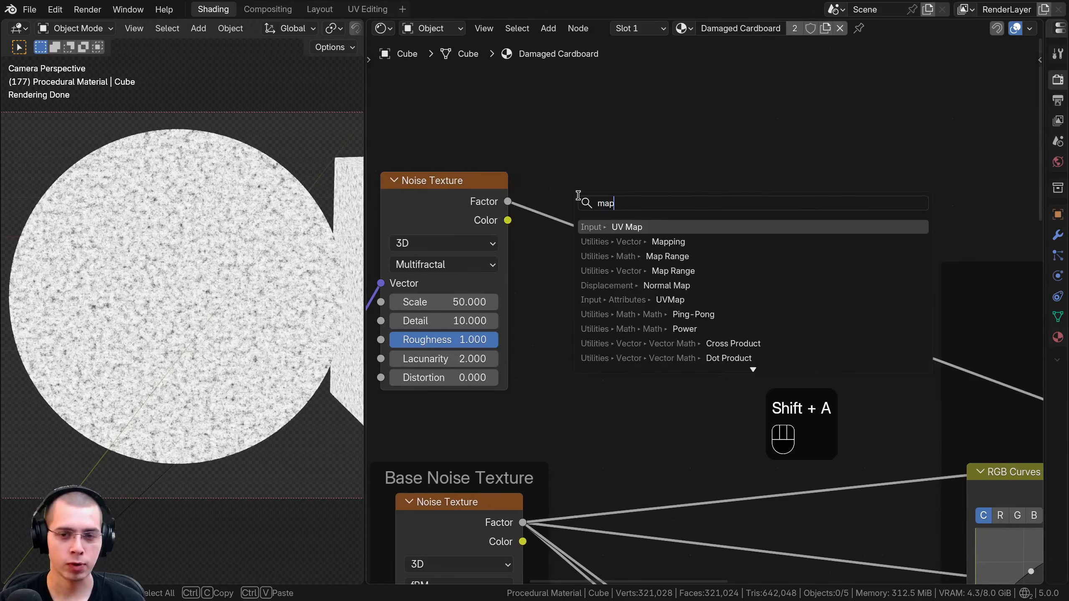
pyautogui.click(681, 257)
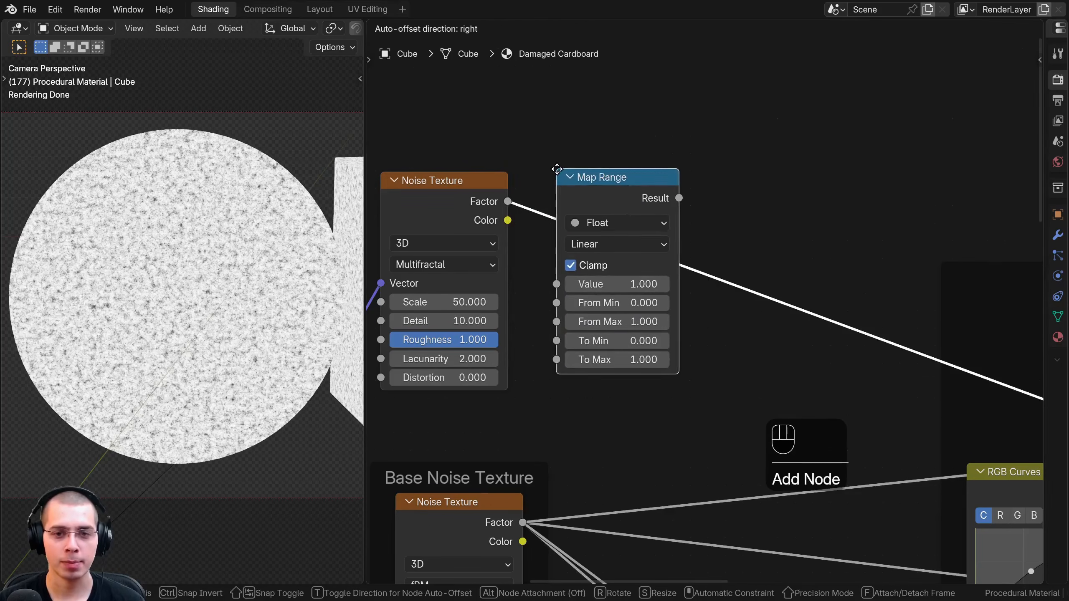
pyautogui.click(599, 202)
pyautogui.moveTo(596, 196); pyautogui.dragTo(603, 196)
# Step: Set the Map Range node's From Max to 10
pyautogui.scroll(1, 623, 269)
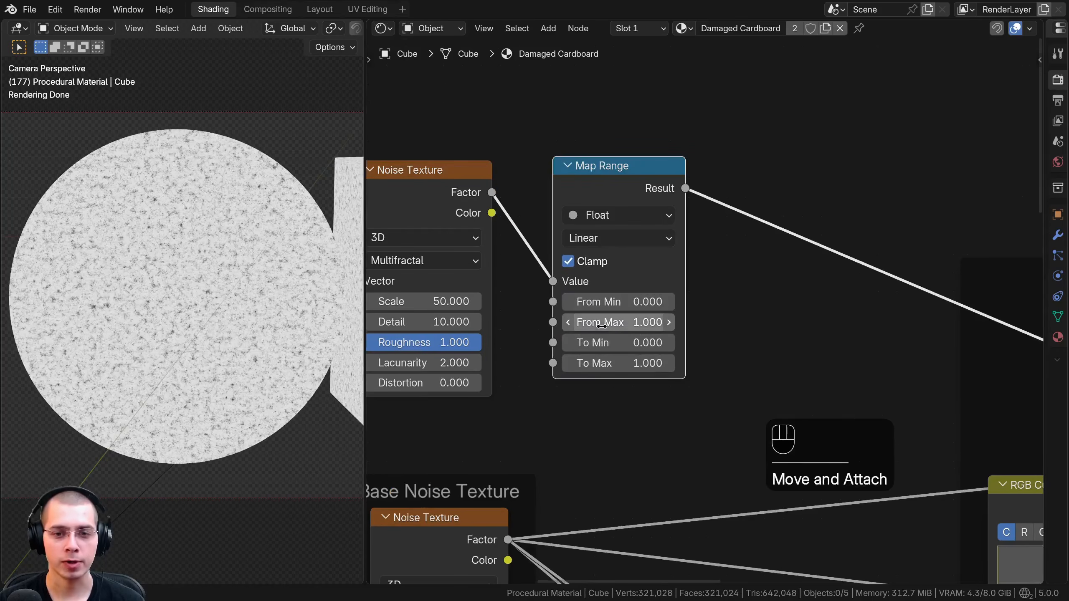
pyautogui.keyDown('shift'); pyautogui.moveTo(602, 322); pyautogui.dragTo(779, 322); pyautogui.keyUp('shift')
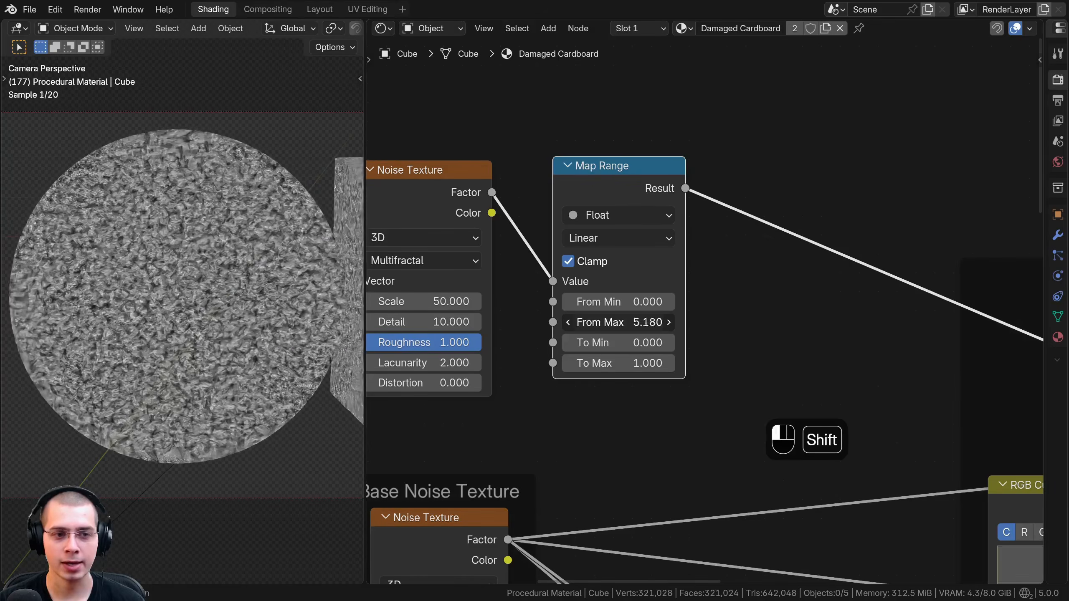
pyautogui.rightClick(602, 322)
pyautogui.scroll(3, 541, 326)
pyautogui.click(641, 333)
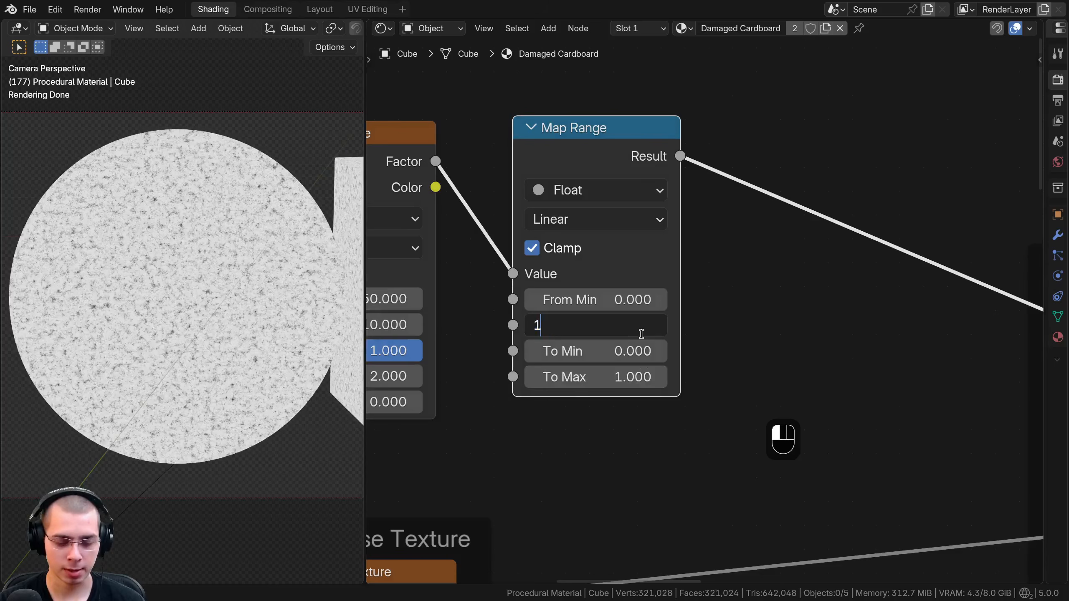
pyautogui.press('Return')
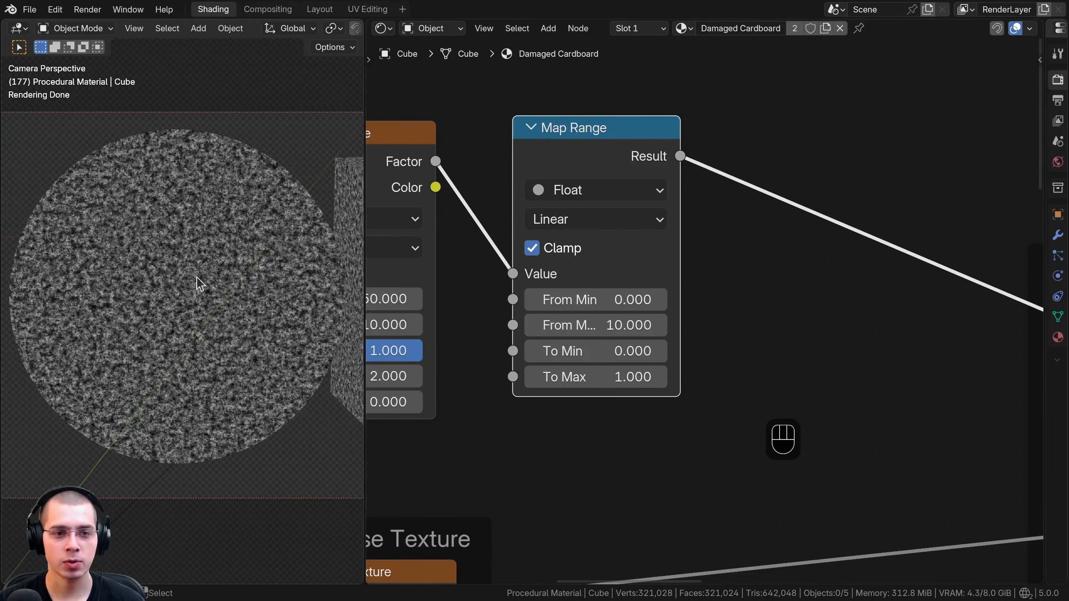
# Step: Insert a Brightness/Contrast node between the Multifractal Noise Texture and the Map Range node
pyautogui.scroll(-2, 521, 206)
pyautogui.hotkey('shift', 'a')
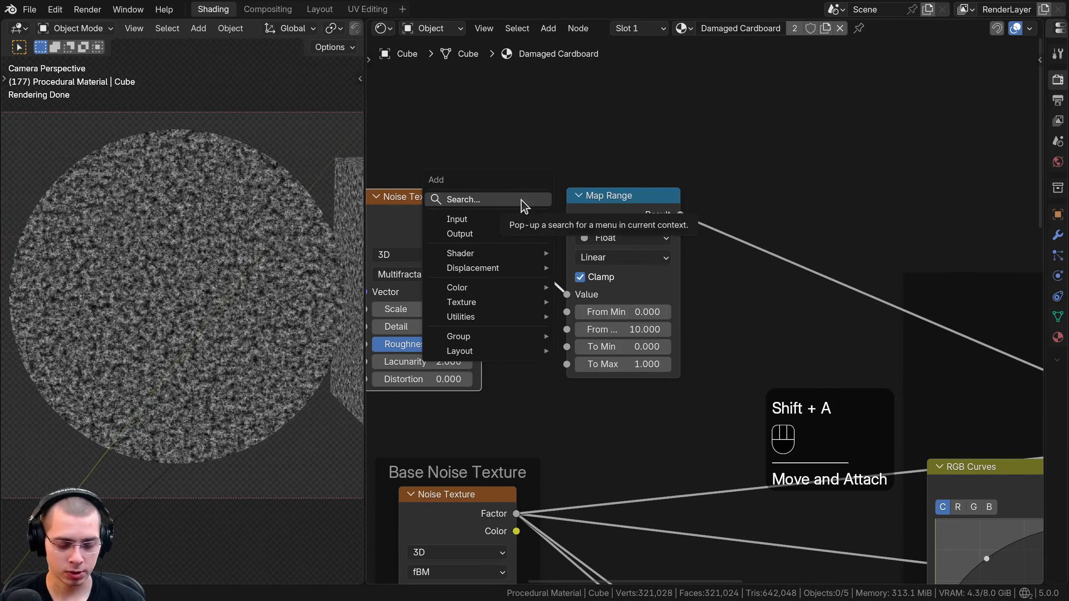
pyautogui.write('br')
pyautogui.click(591, 246)
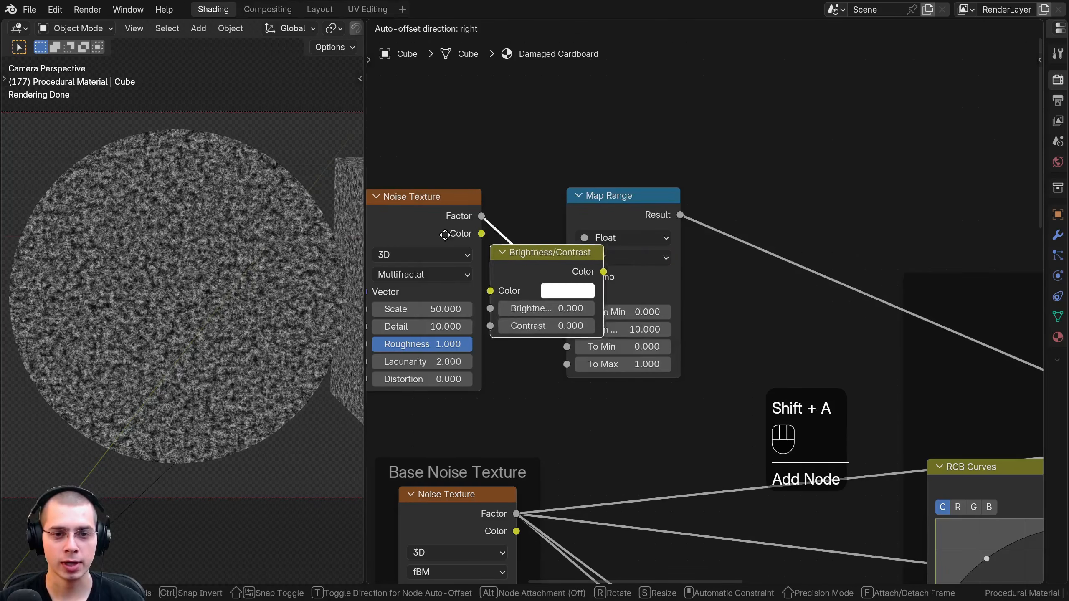
pyautogui.click(619, 208)
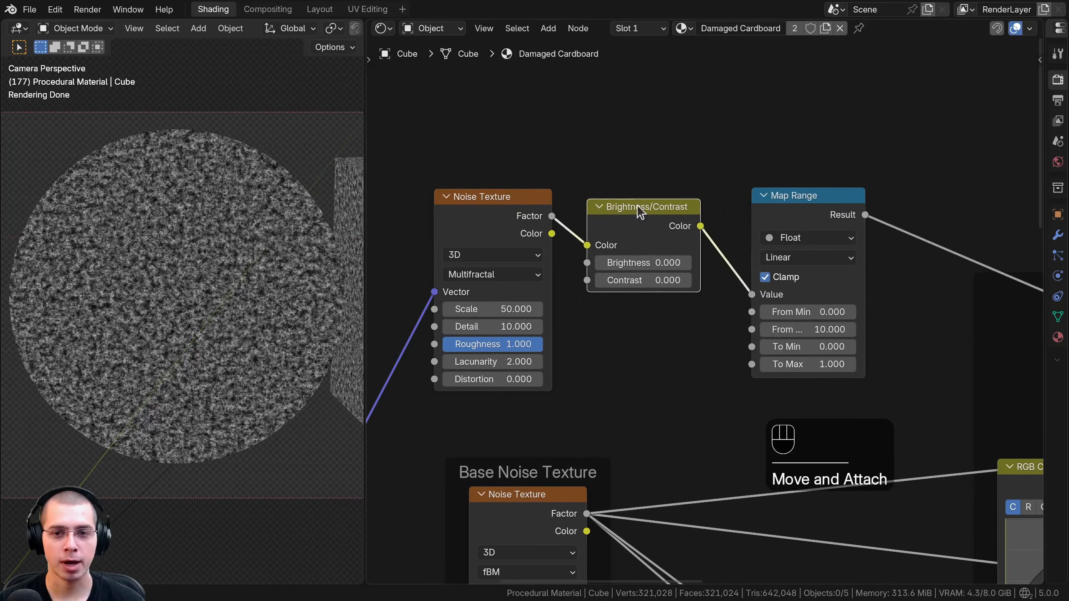
# Step: Try out different Contrast values on the Brightness/Contrast node
pyautogui.scroll(2, 637, 204)
pyautogui.moveTo(514, 283)
pyautogui.mouseDown()
pyautogui.moveTo(668, 284)
pyautogui.moveTo(498, 284)
pyautogui.moveTo(609, 284)
pyautogui.moveTo(501, 284)
pyautogui.moveTo(593, 284)
pyautogui.moveTo(514, 283)
pyautogui.mouseUp()
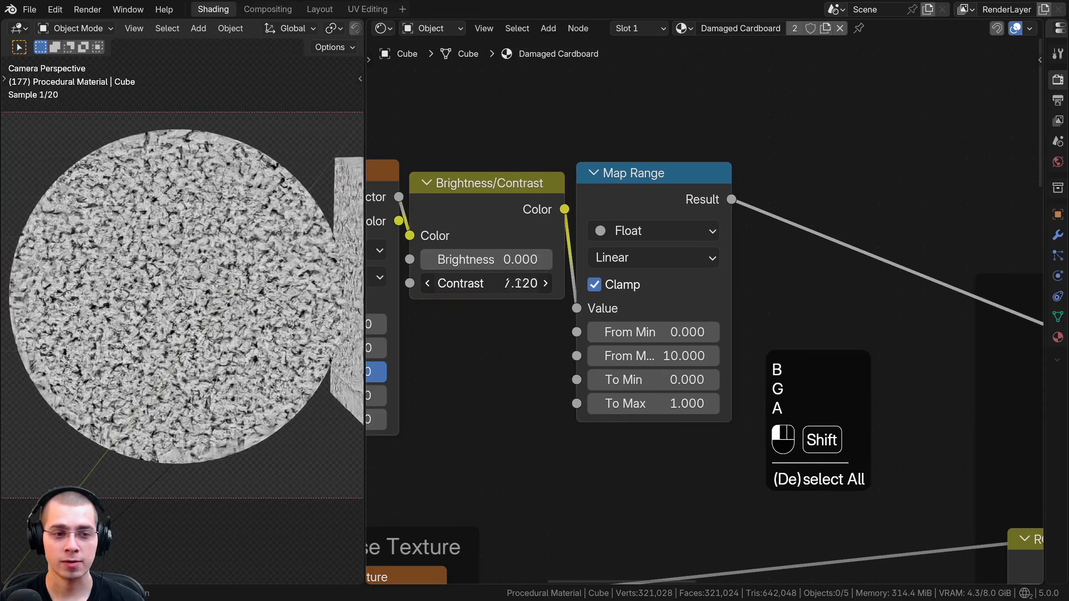
pyautogui.moveTo(515, 284); pyautogui.dragTo(365, 283)
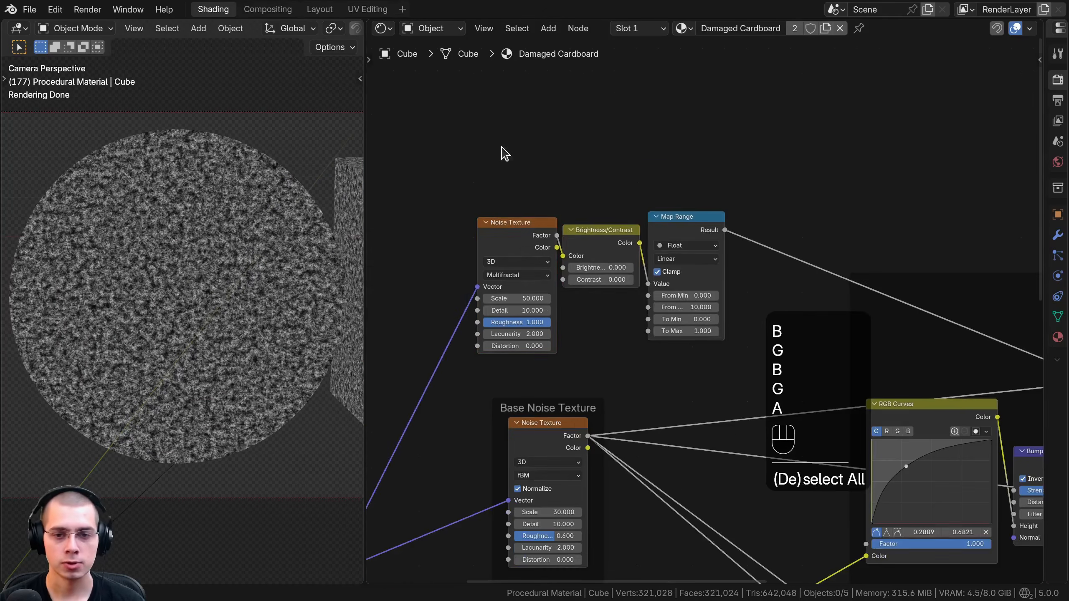
# Step: Join the Noise Texture, Brightness/Contrast and Map Range nodes in a frame labelled Dirt Texture and reposition the frame
pyautogui.press('g')
pyautogui.press('f')
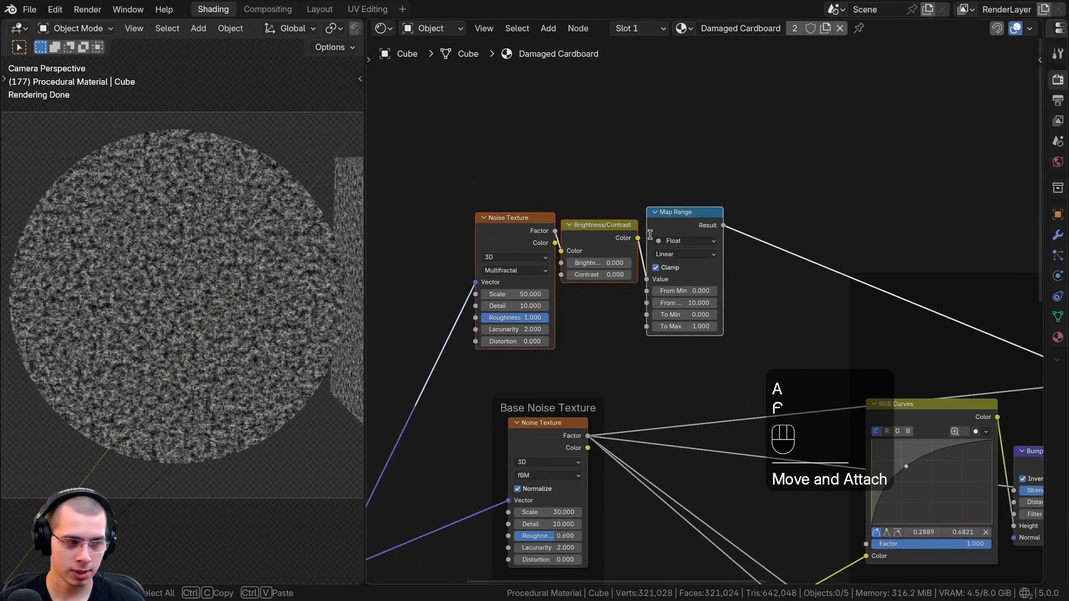
pyautogui.write('Dirt T')
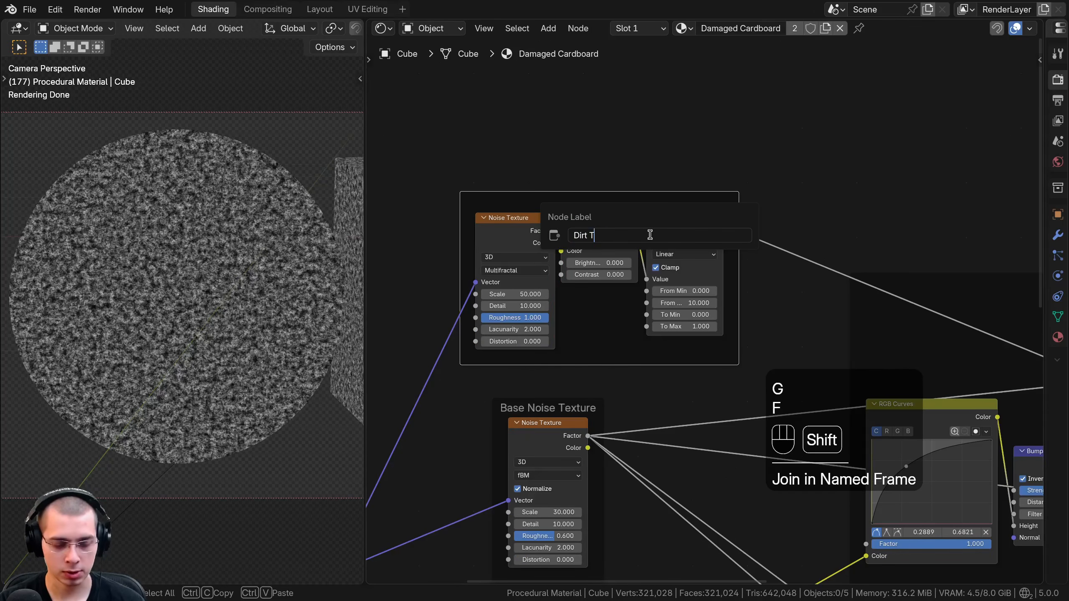
pyautogui.write('ex')
pyautogui.write('ture')
pyautogui.press('Return')
pyautogui.moveTo(726, 328); pyautogui.dragTo(532, 318, button='middle')
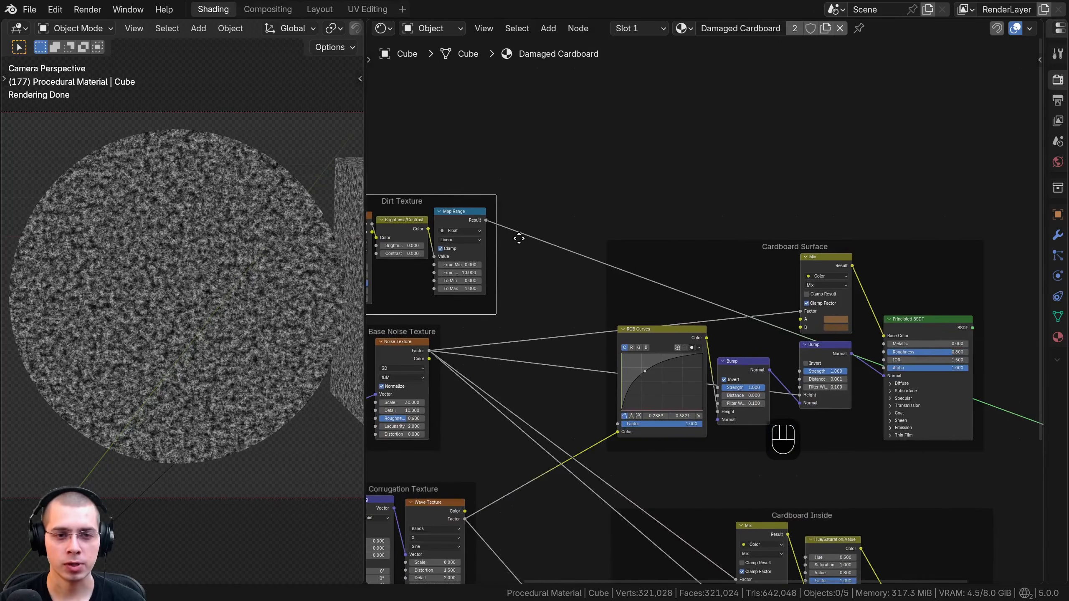
pyautogui.press('g')
pyautogui.click(510, 228)
# Step: Move the Mix node in the Cardboard Surface frame away from the Principled BSDF to make room between them
pyautogui.moveTo(837, 280); pyautogui.dragTo(636, 145, button='middle')
pyautogui.moveTo(649, 352); pyautogui.dragTo(612, 362, button='middle')
pyautogui.scroll(-1, 642, 289)
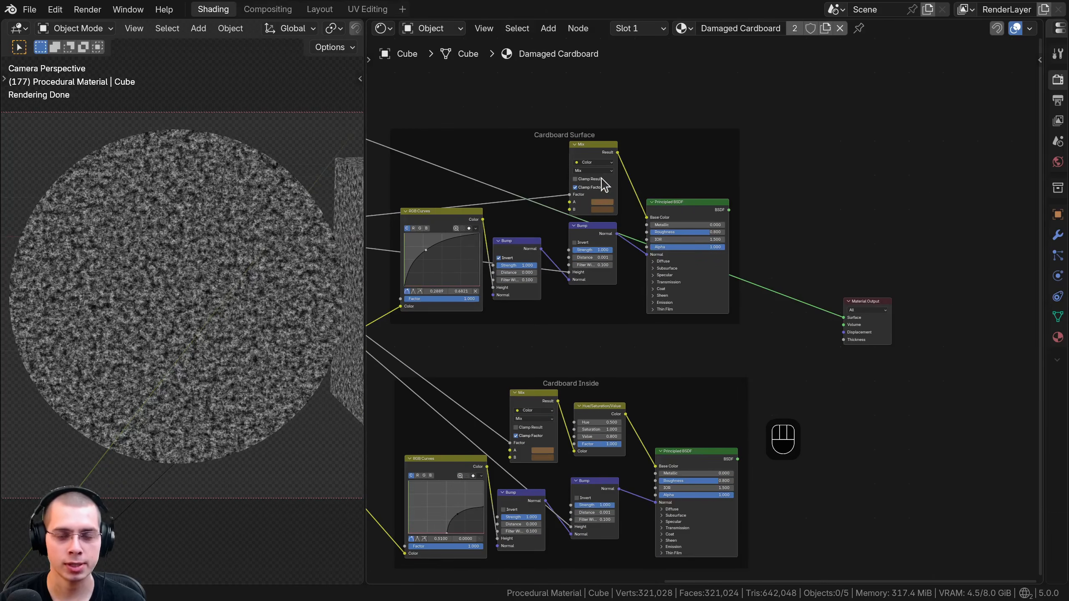
pyautogui.scroll(3, 623, 185)
pyautogui.moveTo(601, 166); pyautogui.dragTo(671, 271, button='middle')
pyautogui.scroll(6, 670, 272)
pyautogui.click(675, 227)
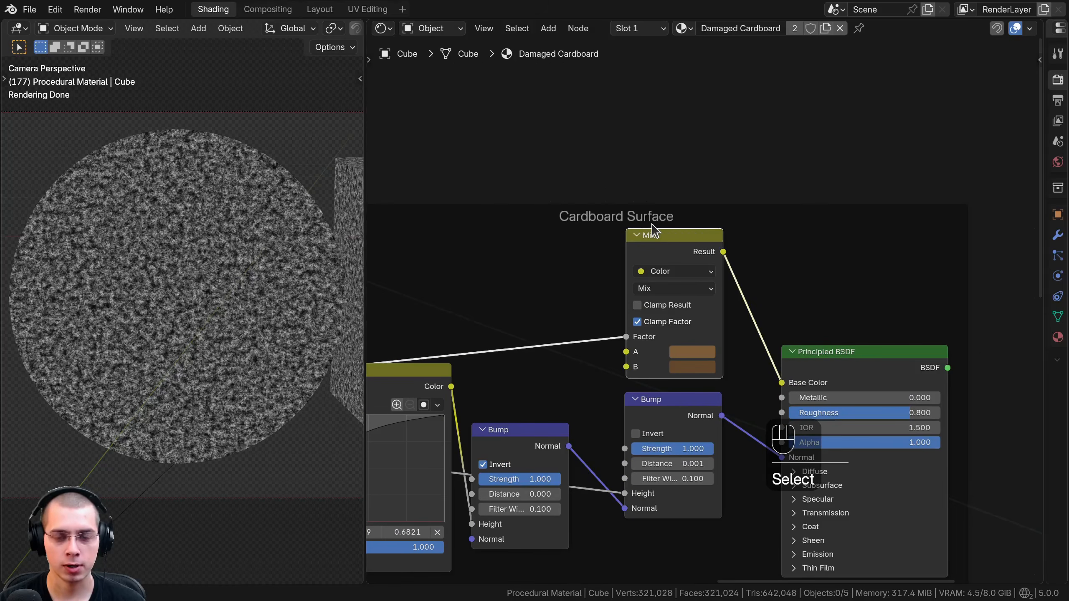
pyautogui.press('g')
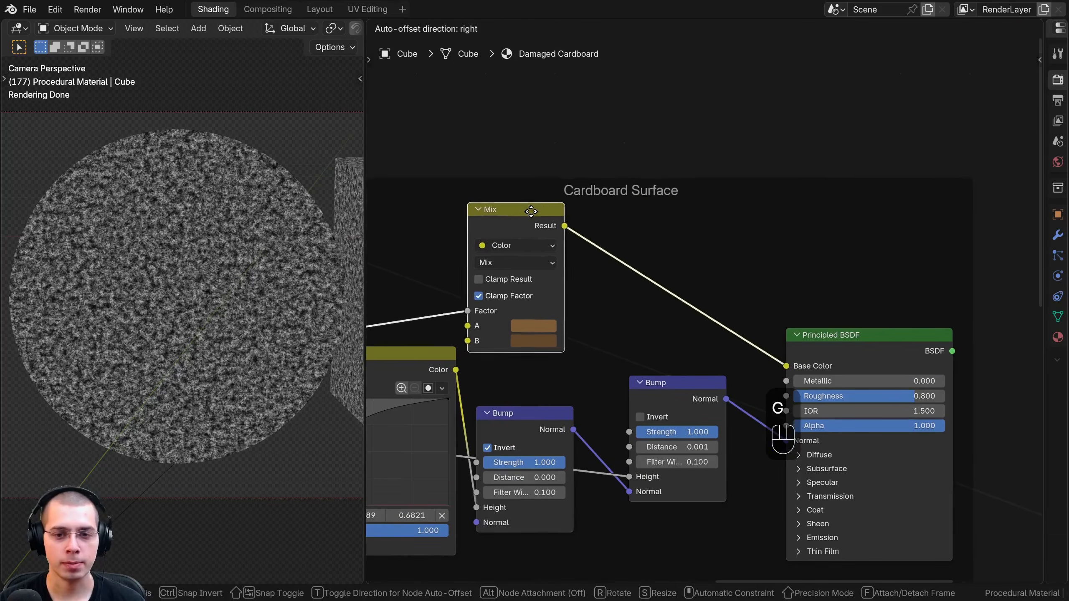
pyautogui.click(475, 240)
# Step: Duplicate the Cardboard Surface Mix node and insert the copy between the original's Result output and the Principled BSDF's Base Color
pyautogui.hotkey('shift', 'd')
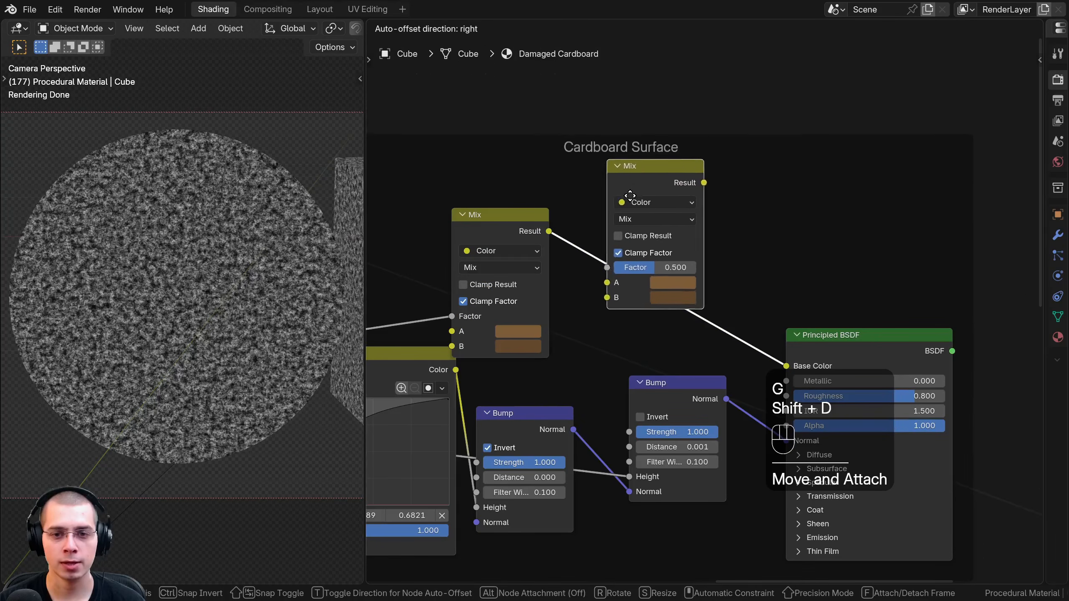
pyautogui.click(583, 234)
pyautogui.click(627, 229)
pyautogui.scroll(-6, 626, 229)
pyautogui.moveTo(406, 221); pyautogui.dragTo(608, 238, button='middle')
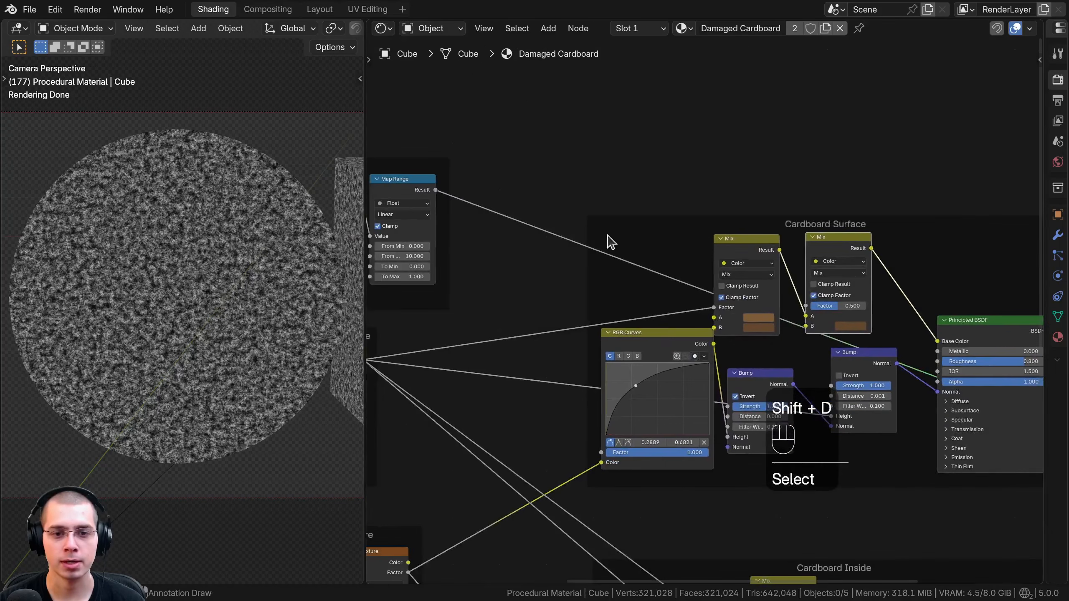
# Step: Connect the Dirt Texture Map Range's Result to the Factor of the duplicated Mix node in the Cardboard Surface frame
pyautogui.scroll(-4, 606, 236)
pyautogui.moveTo(371, 185); pyautogui.dragTo(464, 207, button='middle')
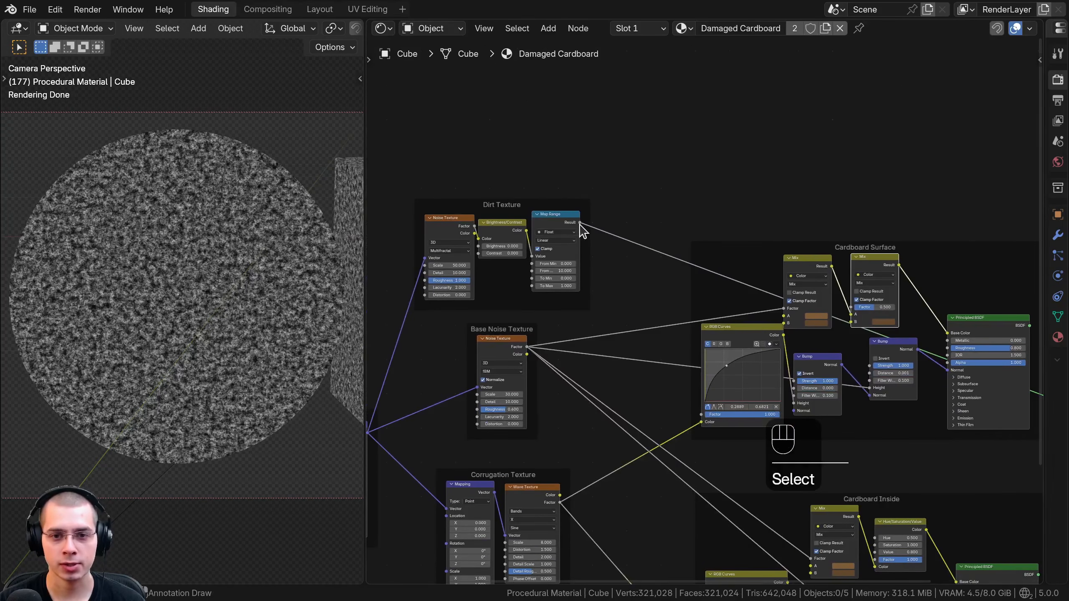
pyautogui.moveTo(581, 226); pyautogui.dragTo(653, 120)
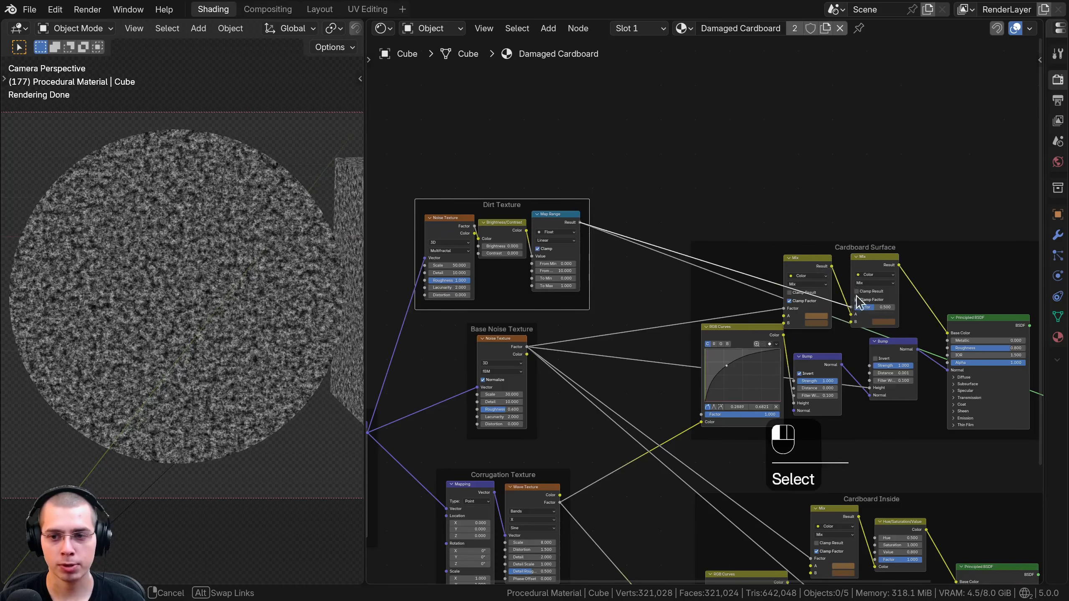
pyautogui.moveTo(856, 296); pyautogui.dragTo(855, 300)
# Step: Preview the Cardboard Surface Principled BSDF on the object and nudge its two Mix nodes slightly upward into line
pyautogui.moveTo(828, 292); pyautogui.dragTo(610, 261, button='middle')
pyautogui.scroll(9, 671, 279)
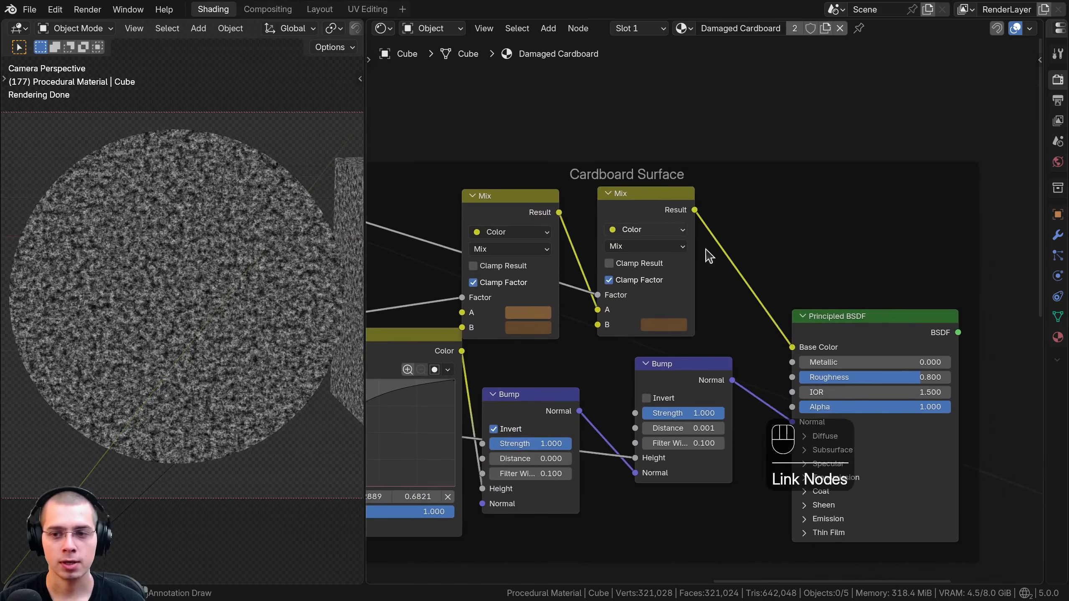
pyautogui.keyDown('ctrl'); pyautogui.keyDown('shift'); pyautogui.click(869, 335); pyautogui.keyUp('shift'); pyautogui.keyUp('ctrl')
pyautogui.moveTo(762, 284); pyautogui.dragTo(742, 231, button='middle')
pyautogui.moveTo(555, 169); pyautogui.dragTo(558, 159)
pyautogui.moveTo(616, 195); pyautogui.dragTo(618, 189)
# Step: Set color B of the second Cardboard Surface Mix node to the dark brown #4B3721FF
pyautogui.scroll(3, 248, 366)
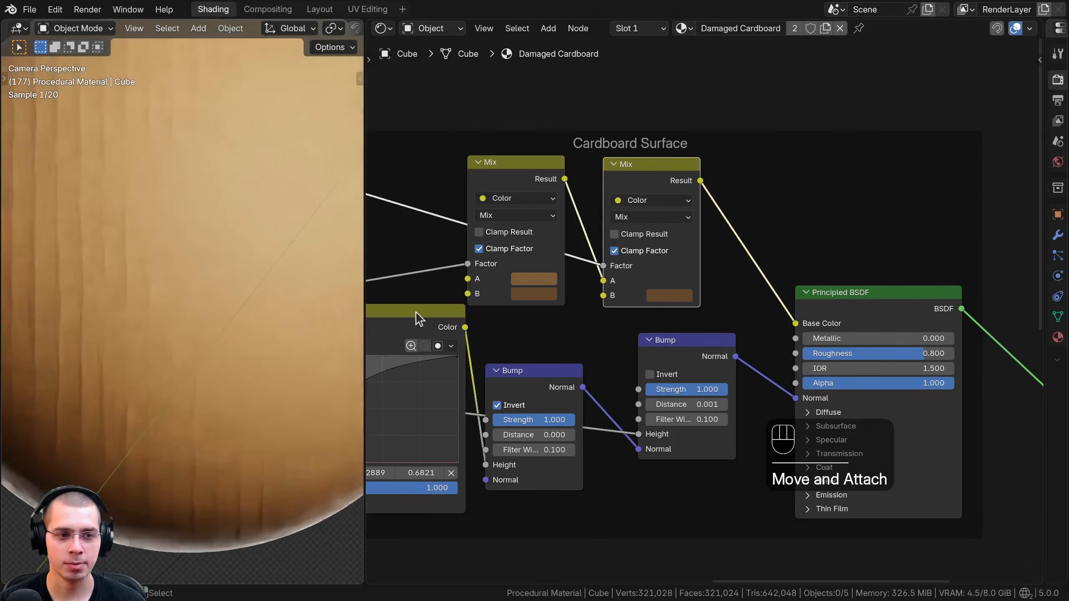
pyautogui.click(667, 296)
pyautogui.moveTo(777, 101); pyautogui.dragTo(773, 166)
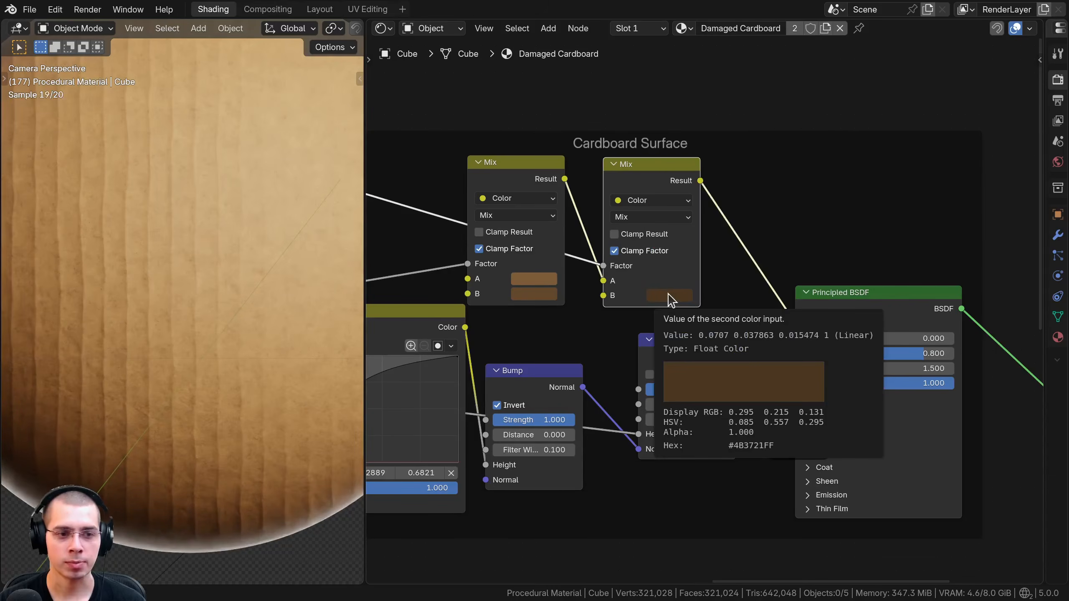
pyautogui.hotkey('ctrl', 'v')
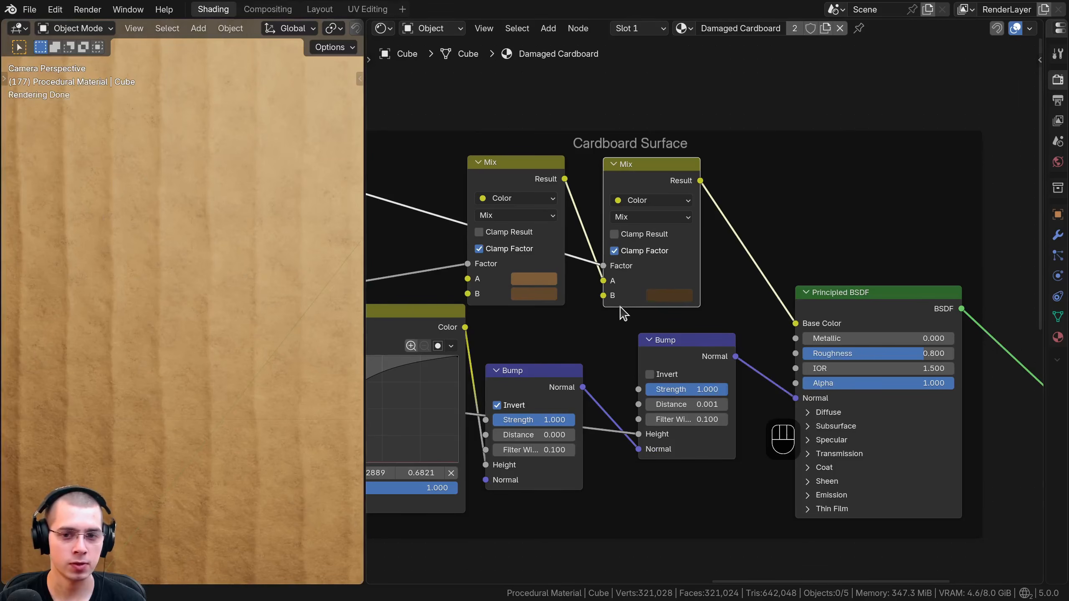
# Step: Inspect the B colour and its hex code on the second Mix node in the Cardboard Surface frame
pyautogui.scroll(2, 623, 314)
pyautogui.click(652, 352)
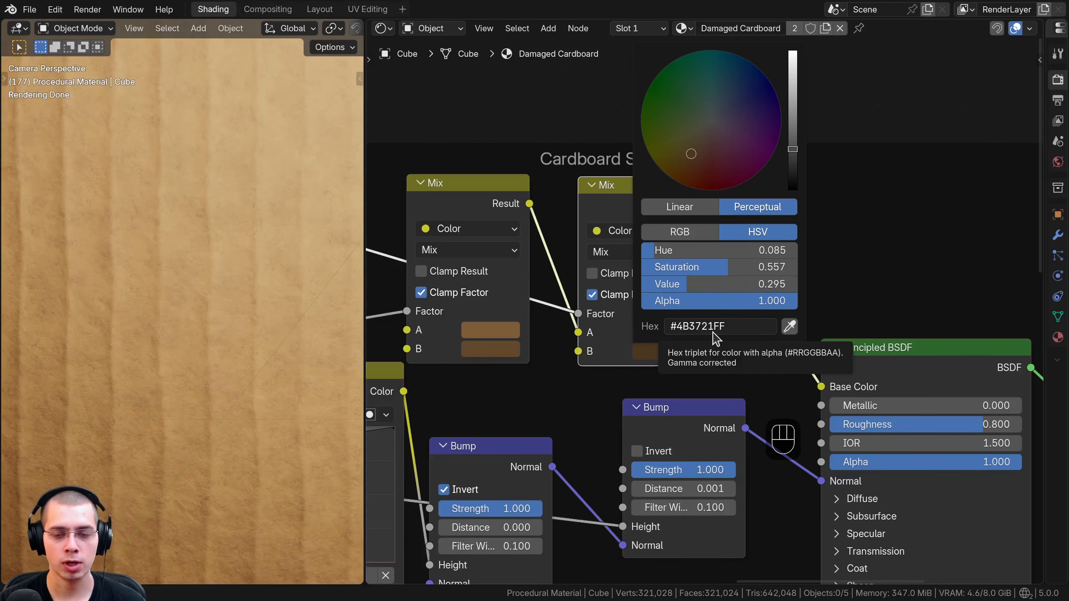
pyautogui.scroll(-6, 160, 298)
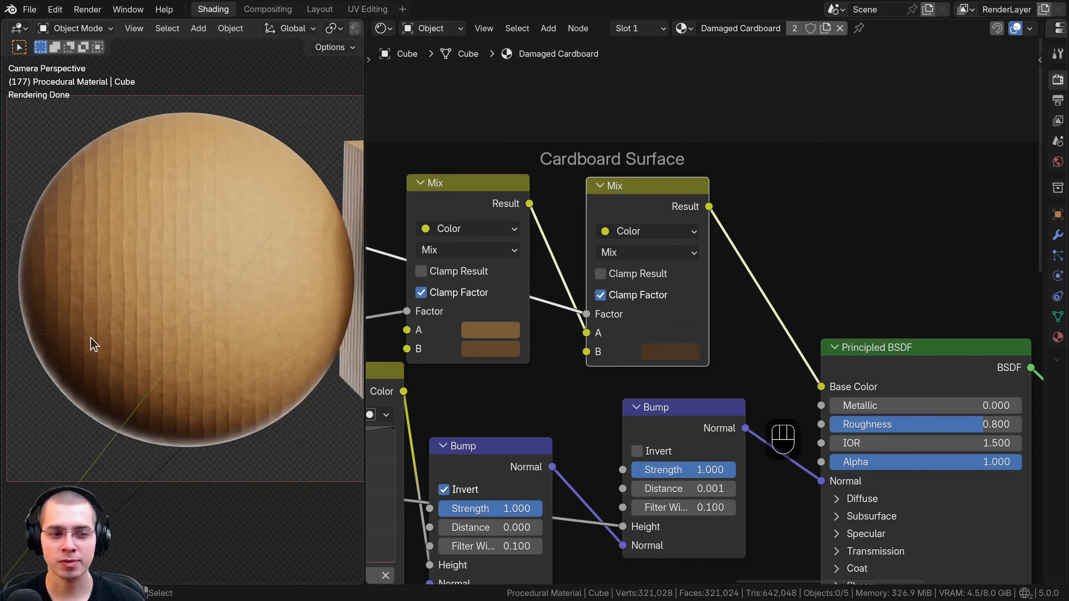
pyautogui.scroll(-2, 589, 263)
pyautogui.moveTo(593, 261)
pyautogui.mouseDown(button='middle')
pyautogui.moveTo(615, 269)
pyautogui.moveTo(599, 245)
pyautogui.mouseUp(button='middle')
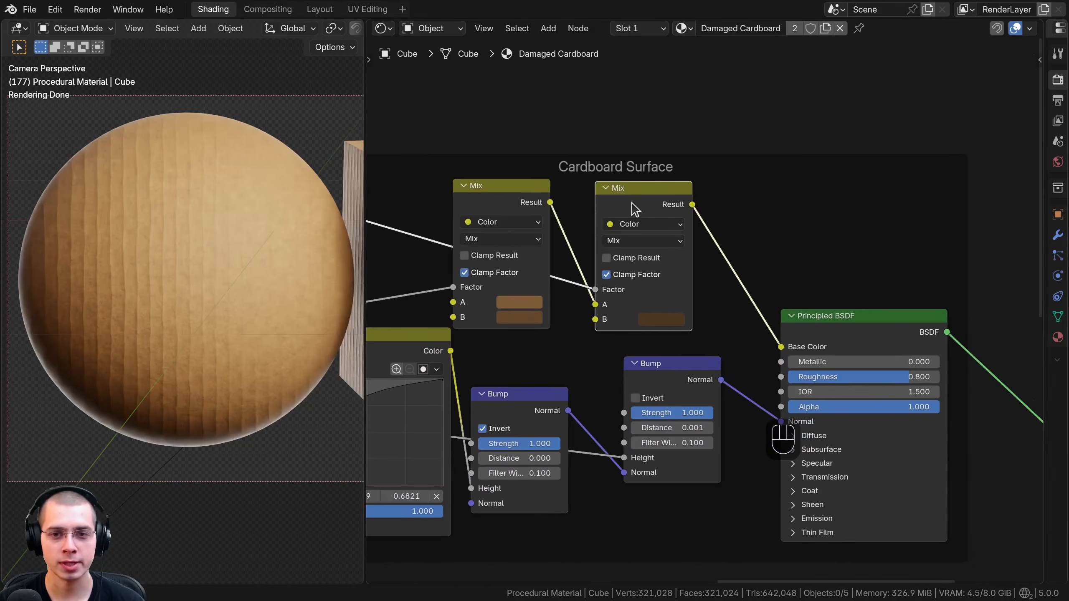
# Step: Duplicate the second Cardboard Surface Mix node with its input links and attach the copy to the Cardboard Inside frame
pyautogui.moveTo(630, 199); pyautogui.dragTo(641, 198)
pyautogui.scroll(-5, 657, 227)
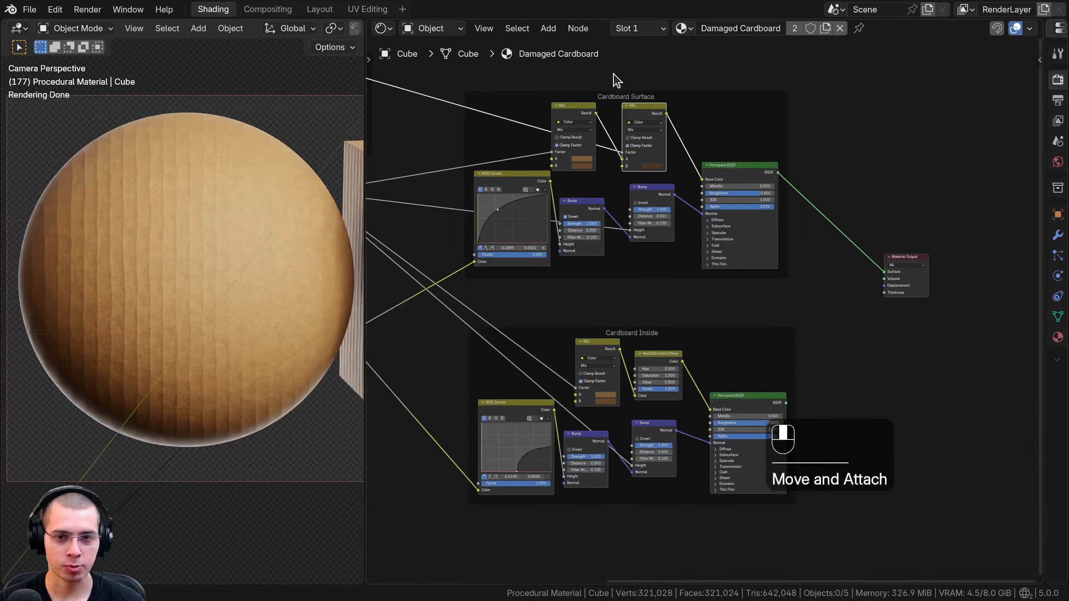
pyautogui.hotkey('ctrl', 'shift', 'd')
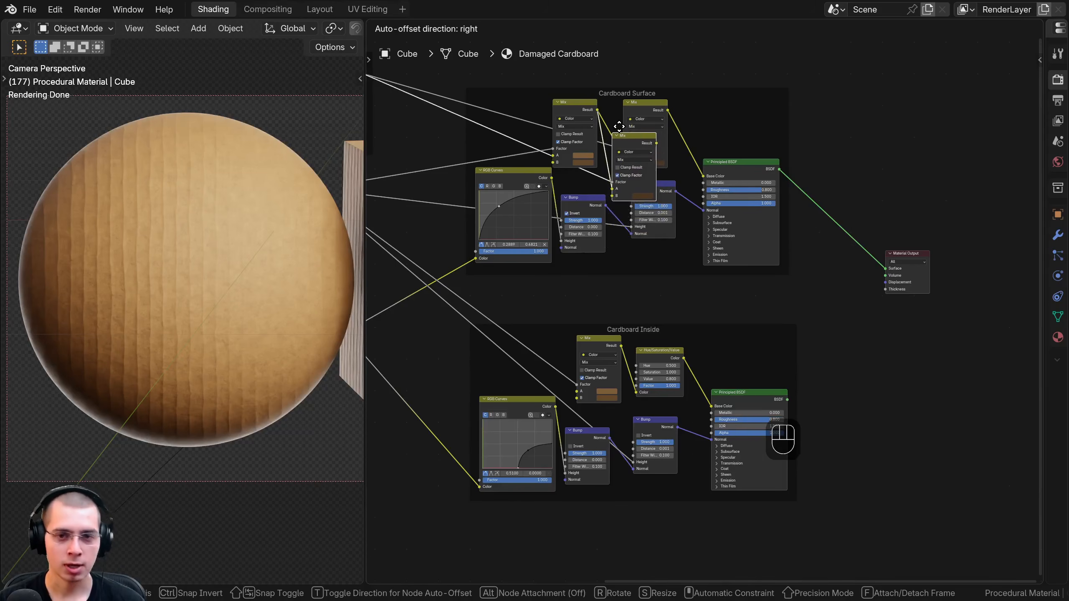
pyautogui.press('f')
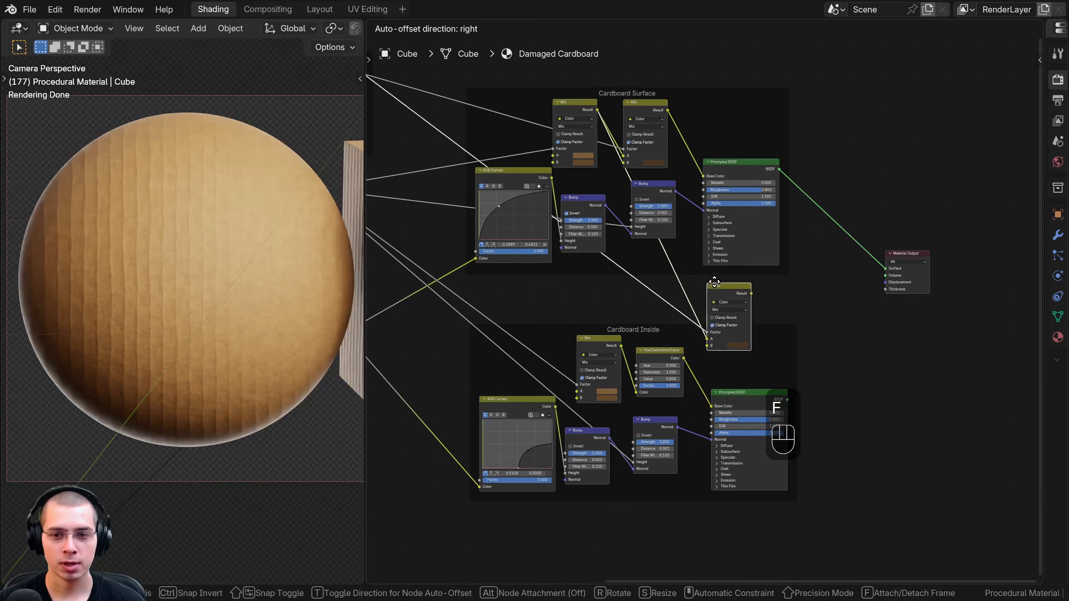
pyautogui.click(719, 327)
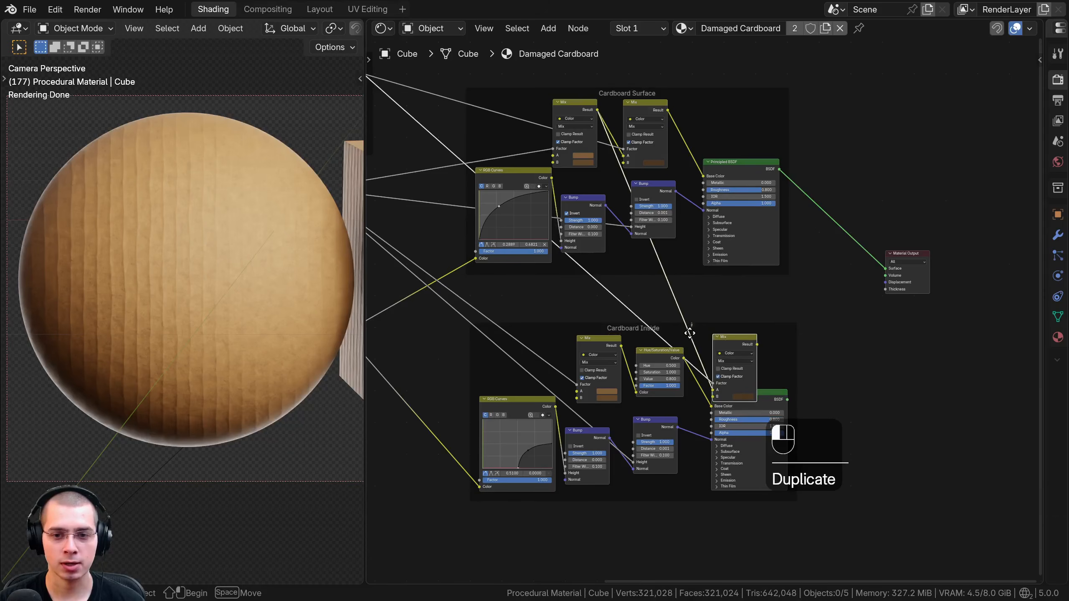
pyautogui.moveTo(689, 333); pyautogui.dragTo(638, 378)
pyautogui.press('a')
pyautogui.scroll(3, 590, 210)
pyautogui.moveTo(555, 88); pyautogui.dragTo(558, 126, button='middle')
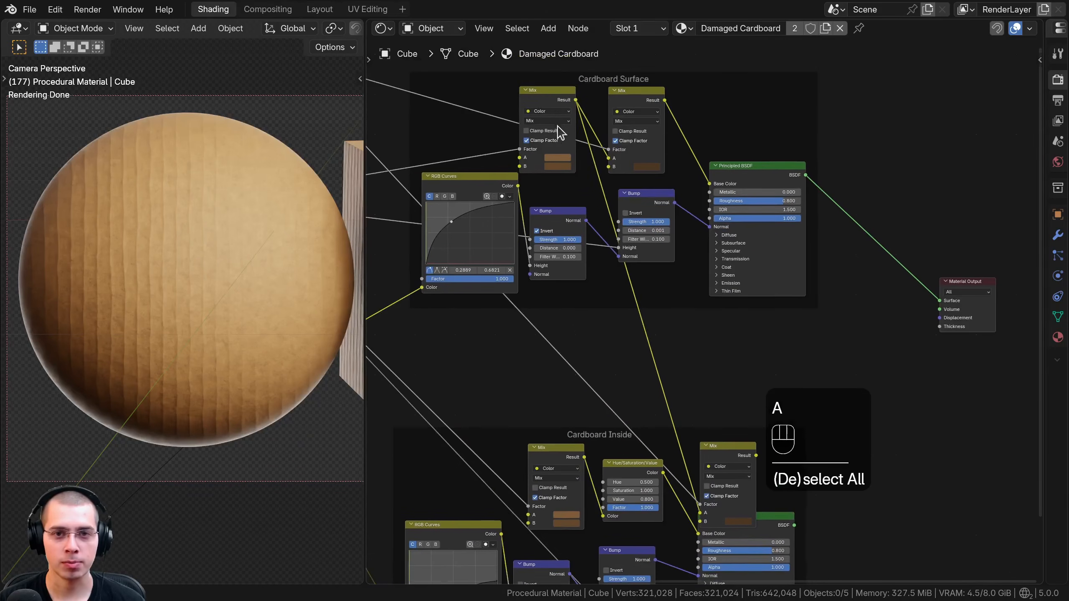
# Step: Make room in the Cardboard Inside frame by moving the copied Mix node up and the original Mix and Hue/Saturation/Value nodes away from it
pyautogui.scroll(1, 689, 426)
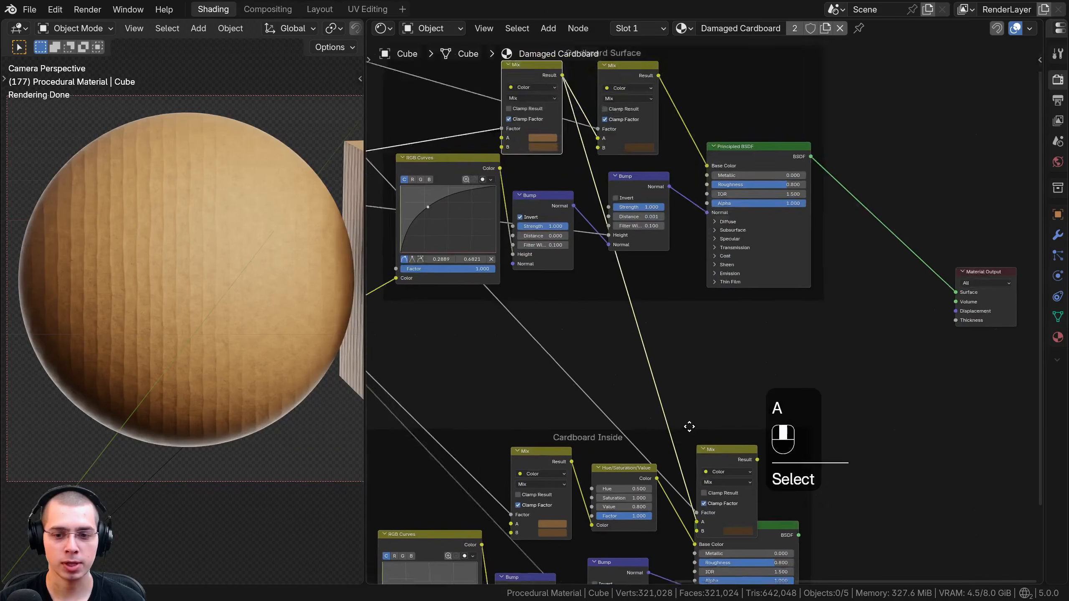
pyautogui.moveTo(690, 427); pyautogui.dragTo(669, 322, button='middle')
pyautogui.moveTo(690, 341); pyautogui.dragTo(688, 281)
pyautogui.moveTo(589, 304); pyautogui.dragTo(570, 274, button='middle')
pyautogui.scroll(3, 568, 276)
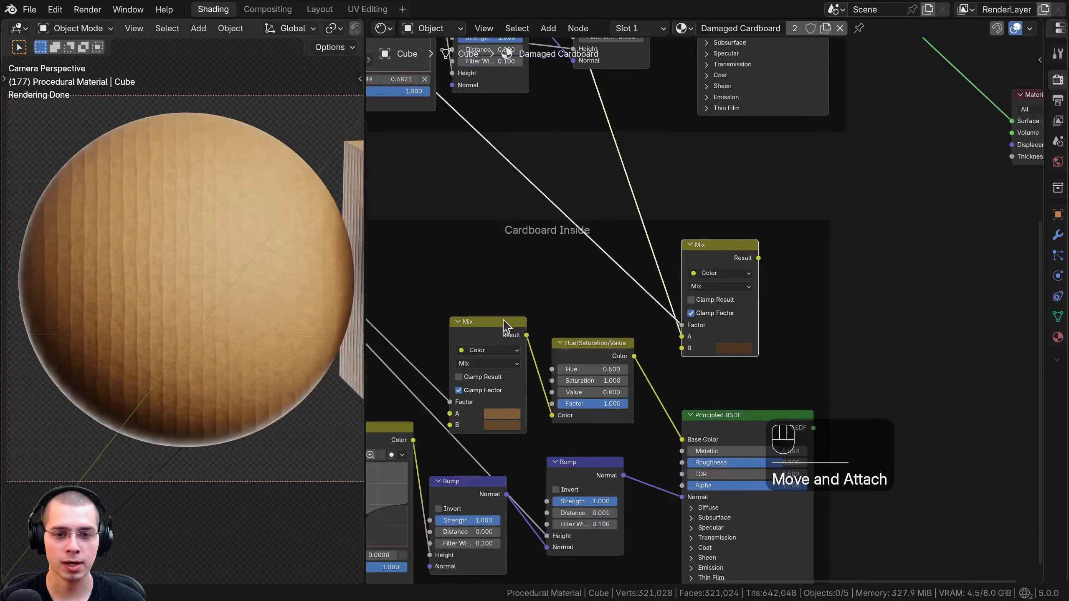
pyautogui.keyDown('shift'); pyautogui.click(580, 354); pyautogui.keyUp('shift')
pyautogui.press('g')
pyautogui.click(542, 342)
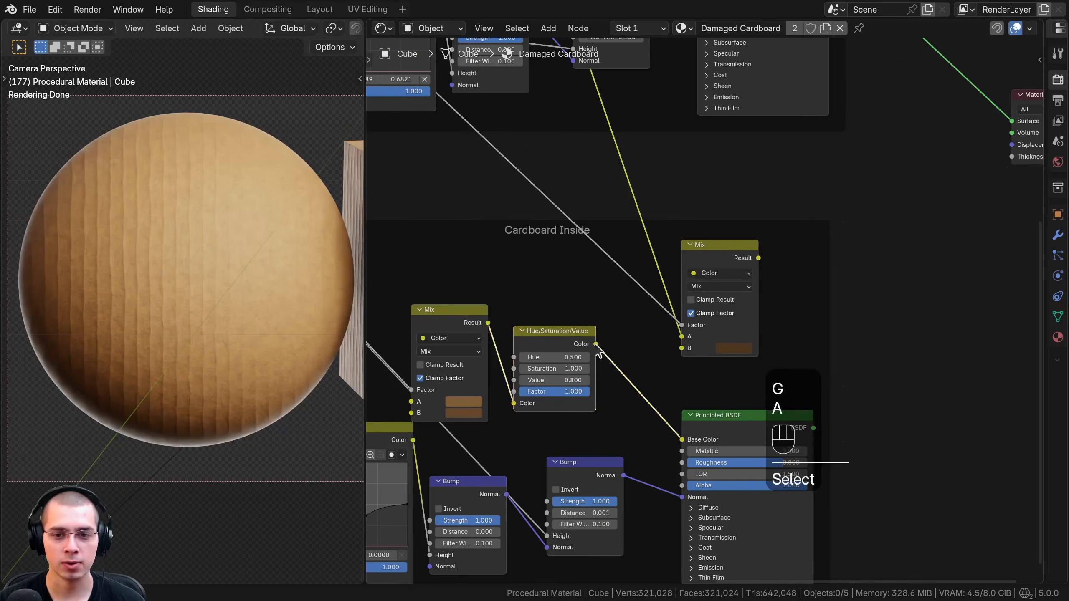
# Step: Link the Hue/Saturation/Value Color output to the copied Mix node's A input and arrange the Mix, Hue/Saturation/Value and copied Mix nodes in a row
pyautogui.moveTo(676, 336); pyautogui.dragTo(678, 336)
pyautogui.scroll(-4, 698, 315)
pyautogui.moveTo(565, 337); pyautogui.dragTo(602, 323, button='middle')
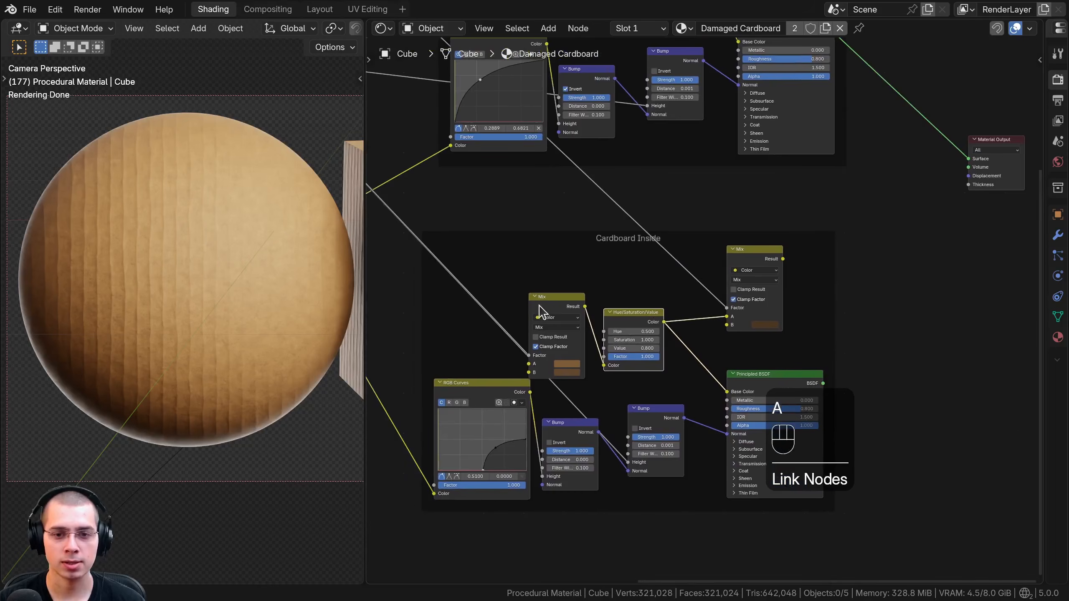
pyautogui.click(540, 306)
pyautogui.keyDown('shift'); pyautogui.click(626, 316); pyautogui.keyUp('shift')
pyautogui.press('g')
pyautogui.click(540, 290)
pyautogui.press('a')
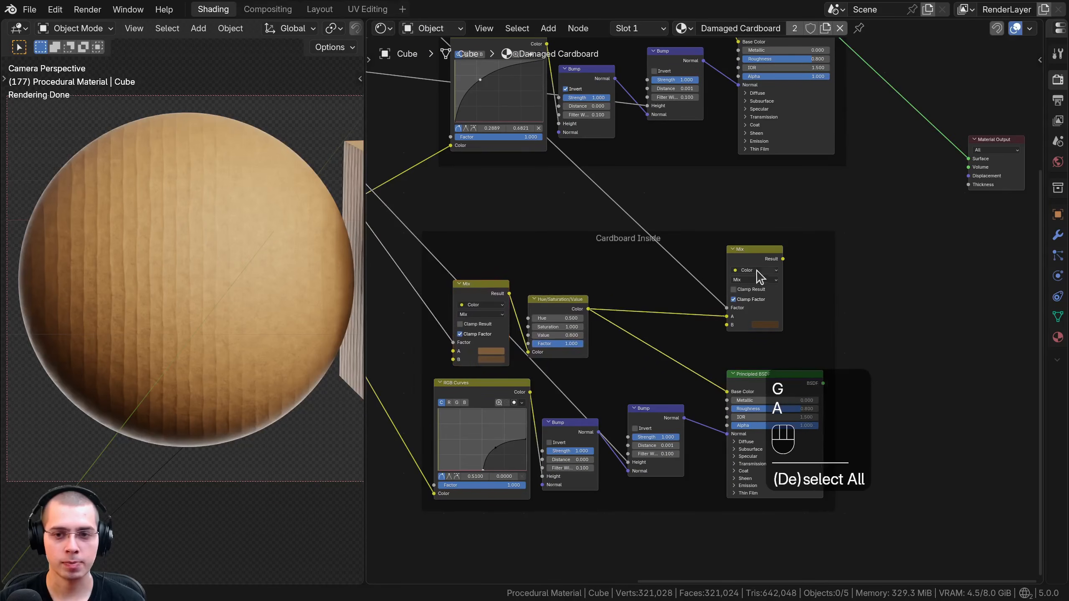
pyautogui.moveTo(760, 261); pyautogui.dragTo(657, 282)
pyautogui.scroll(2, 663, 280)
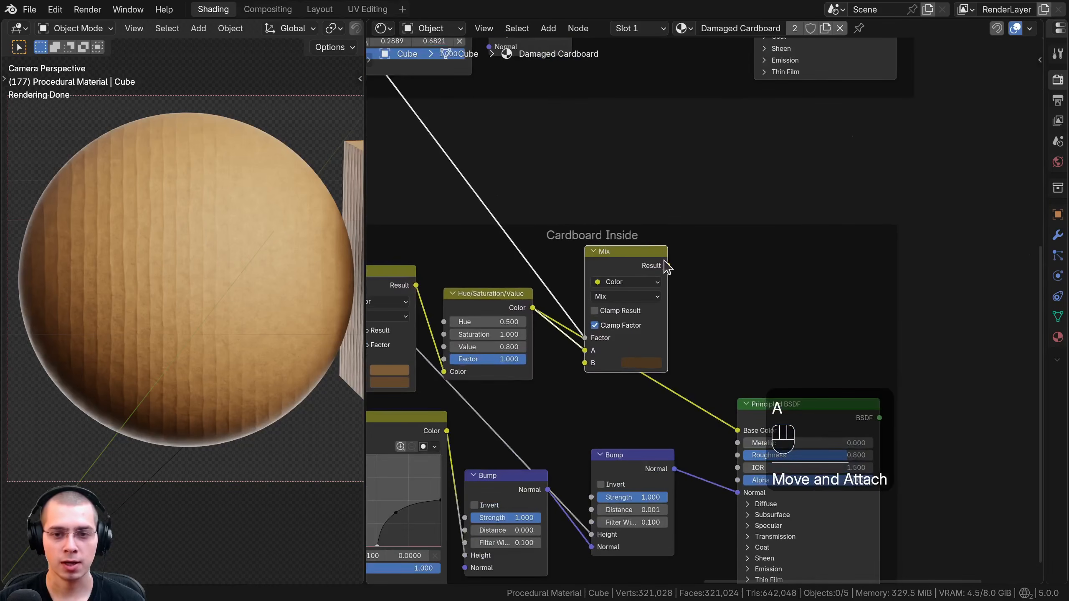
# Step: Link the copied Mix node's Result to the Cardboard Inside Principled BSDF Base Color and connect that shader to the material output
pyautogui.moveTo(710, 407); pyautogui.dragTo(736, 428)
pyautogui.moveTo(741, 351); pyautogui.dragTo(682, 269, button='middle')
pyautogui.keyDown('ctrl'); pyautogui.keyDown('shift'); pyautogui.click(765, 330); pyautogui.keyUp('shift'); pyautogui.keyUp('ctrl')
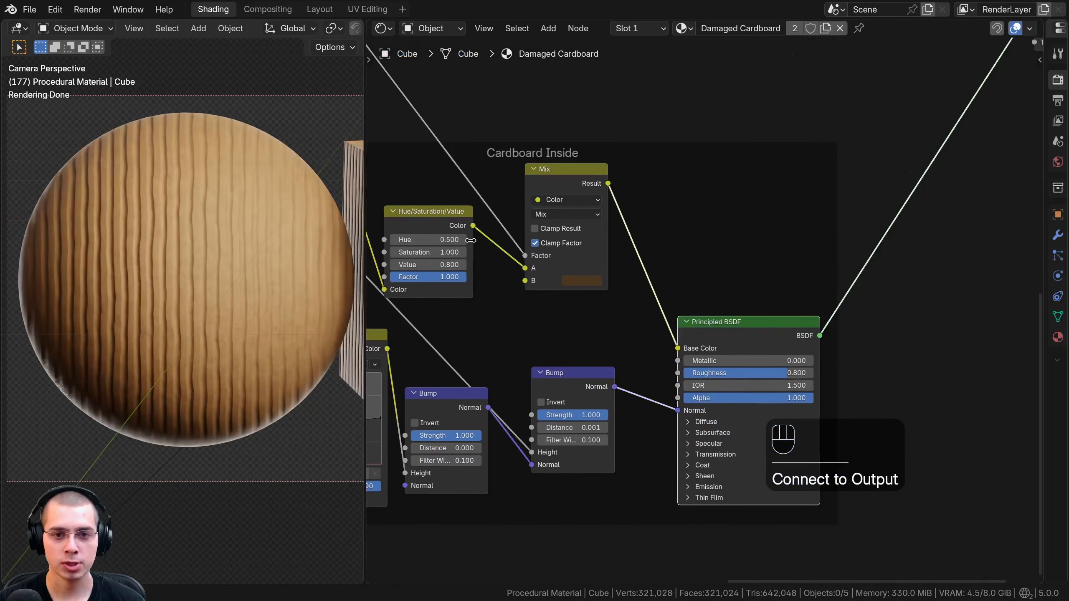
# Step: Bypass the copied Mix node to compare the surface up close, and relink its Result to the Base Color
pyautogui.moveTo(681, 349); pyautogui.dragTo(681, 350)
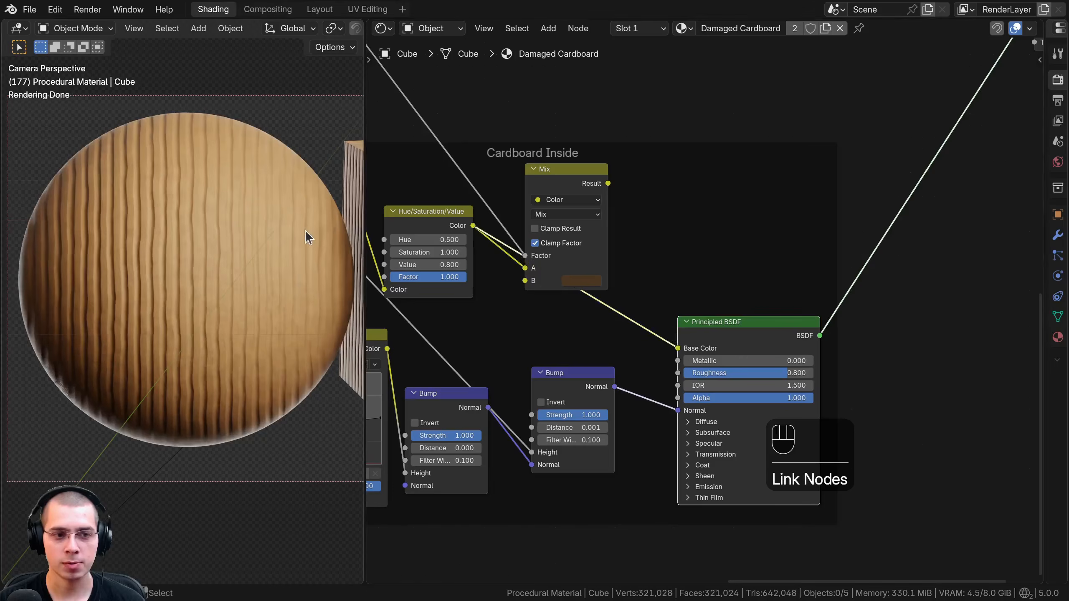
pyautogui.keyDown('shift'); pyautogui.moveTo(255, 295); pyautogui.dragTo(321, 252, button='middle'); pyautogui.keyUp('shift')
pyautogui.scroll(5, 209, 240)
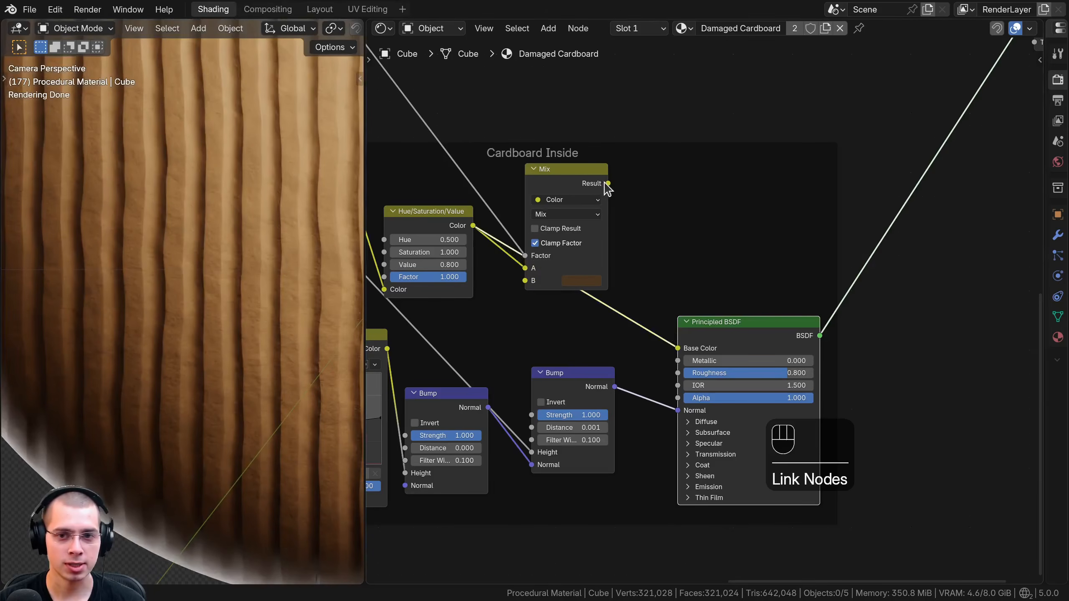
pyautogui.moveTo(607, 184); pyautogui.dragTo(678, 349)
# Step: Examine the B colour of the copied Mix node in the Cardboard Inside frame and its effect in the preview
pyautogui.click(579, 281)
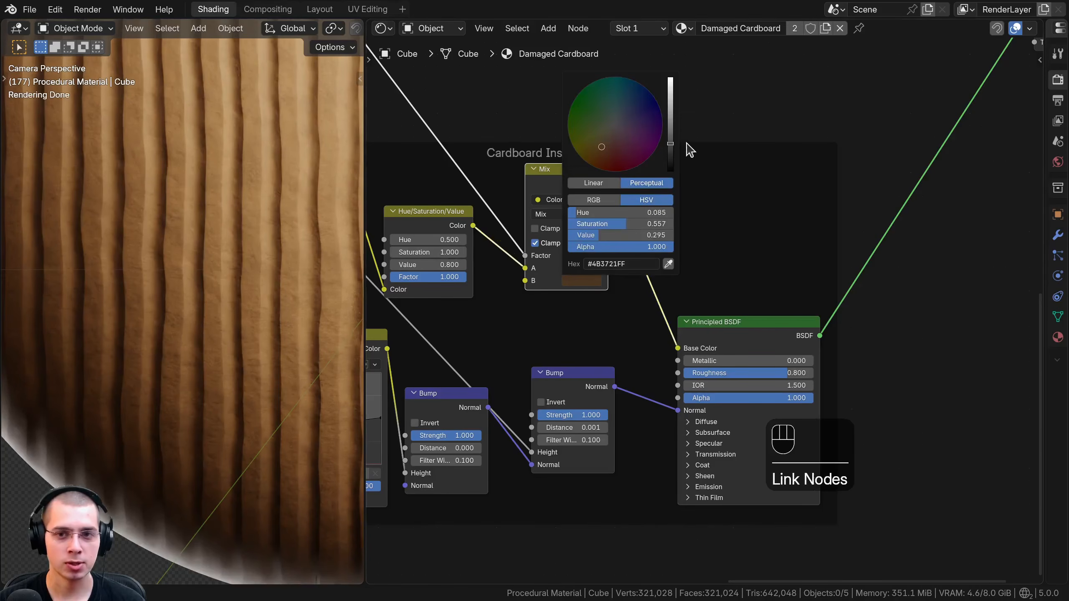
pyautogui.moveTo(671, 148); pyautogui.dragTo(343, 152)
pyautogui.scroll(-4, 529, 240)
pyautogui.scroll(4, 543, 312)
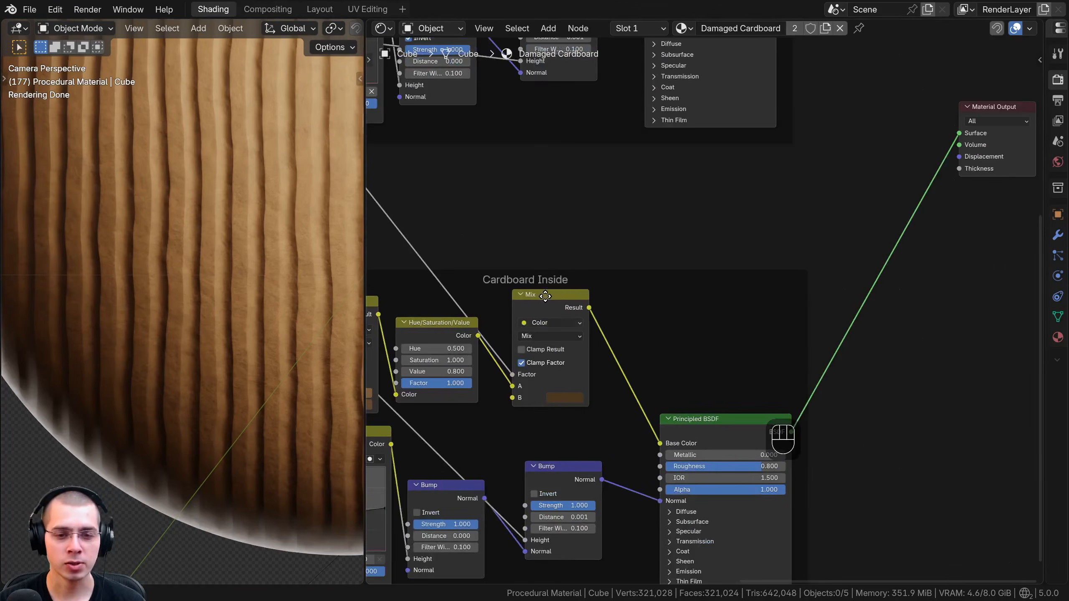
# Step: Duplicate the Hue/Saturation/Value node and insert the copy between the copied Mix node and the Cardboard Inside Principled BSDF
pyautogui.click(475, 269)
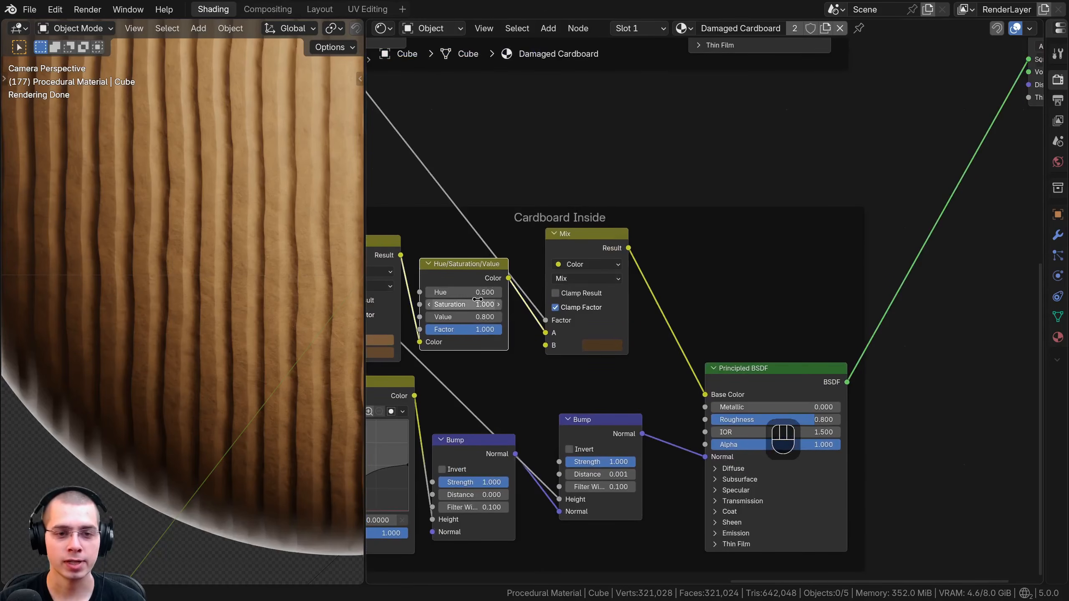
pyautogui.moveTo(475, 298); pyautogui.dragTo(507, 289, button='middle')
pyautogui.click(493, 271)
pyautogui.hotkey('shift', 'd')
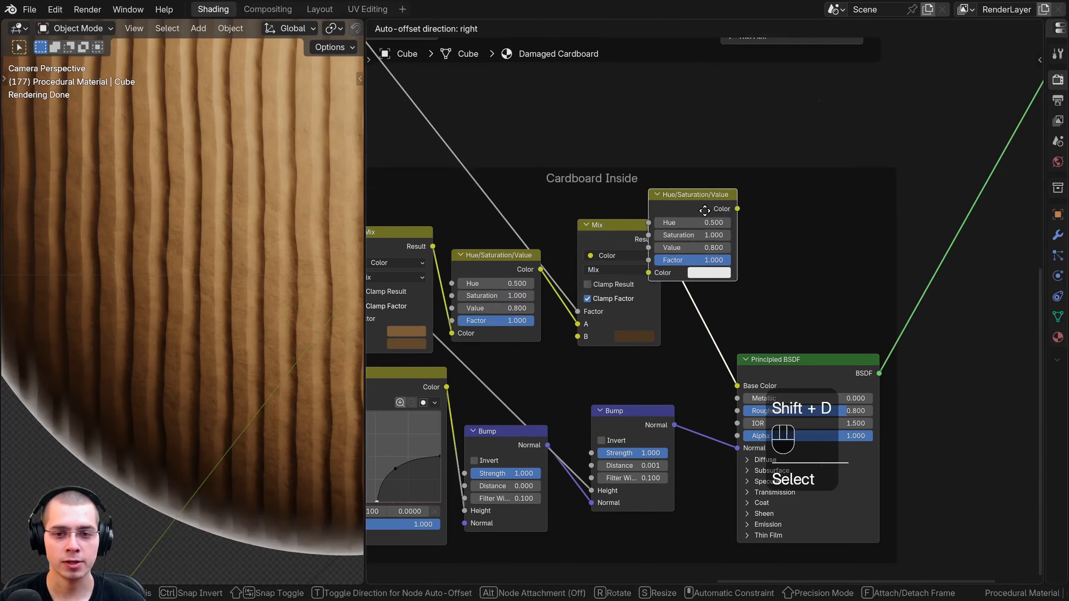
pyautogui.click(706, 266)
pyautogui.click(697, 255)
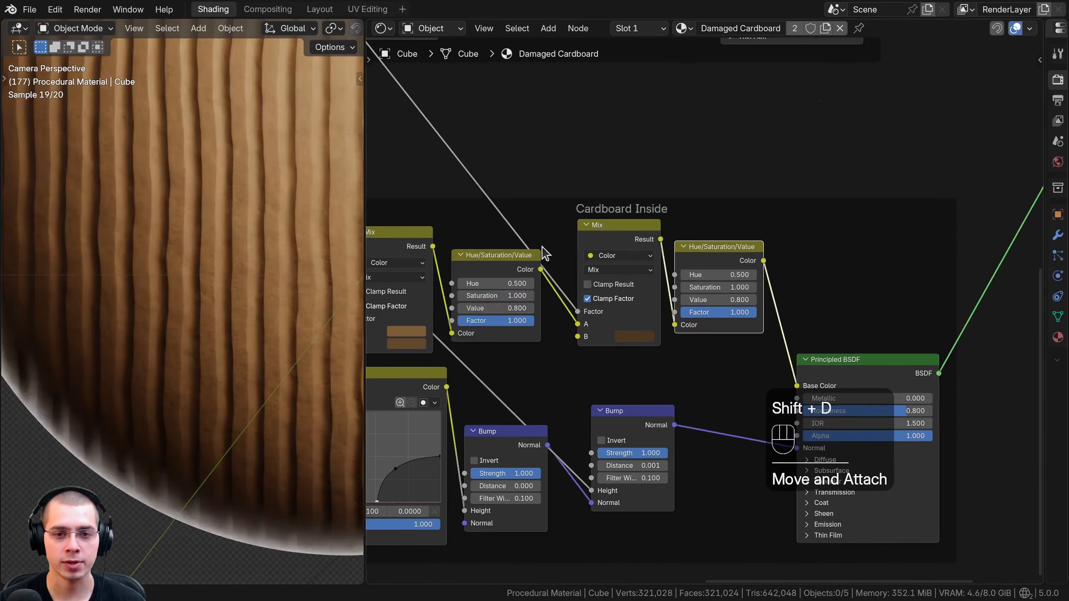
# Step: Delete the original Hue/Saturation/Value node between the two Mix nodes while keeping them connected
pyautogui.moveTo(483, 267); pyautogui.dragTo(494, 247)
pyautogui.moveTo(495, 246); pyautogui.dragTo(484, 256, button='middle')
pyautogui.hotkey('ctrl', 'x')
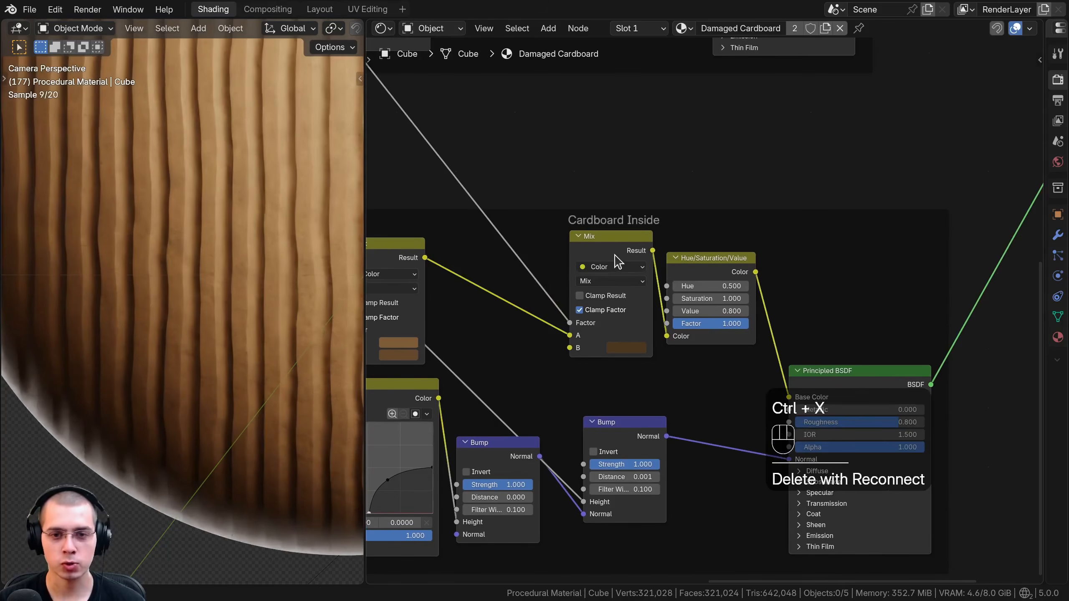
# Step: Tidy the Cardboard Inside frame by repositioning both Mix nodes, the Hue/Saturation/Value node and the Principled BSDF more closely together
pyautogui.click(616, 253)
pyautogui.keyDown('shift'); pyautogui.click(712, 260); pyautogui.keyUp('shift')
pyautogui.press('g')
pyautogui.click(681, 266)
pyautogui.press('a')
pyautogui.moveTo(402, 247); pyautogui.dragTo(439, 244)
pyautogui.press('a')
pyautogui.moveTo(546, 247); pyautogui.dragTo(530, 248)
pyautogui.scroll(-3, 566, 260)
pyautogui.press('a')
pyautogui.moveTo(825, 357); pyautogui.dragTo(815, 337)
# Step: Save the project file
pyautogui.hotkey('ctrl', 's')
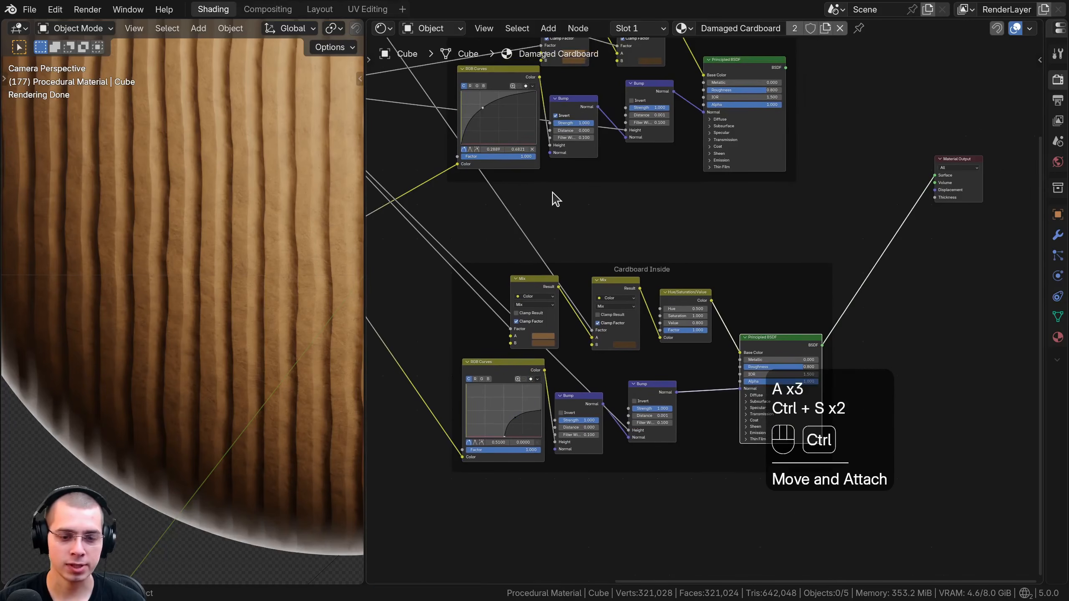
pyautogui.moveTo(551, 212); pyautogui.dragTo(551, 227, button='middle')
pyautogui.hotkey('ctrl', 's')
pyautogui.moveTo(760, 357); pyautogui.dragTo(760, 357)
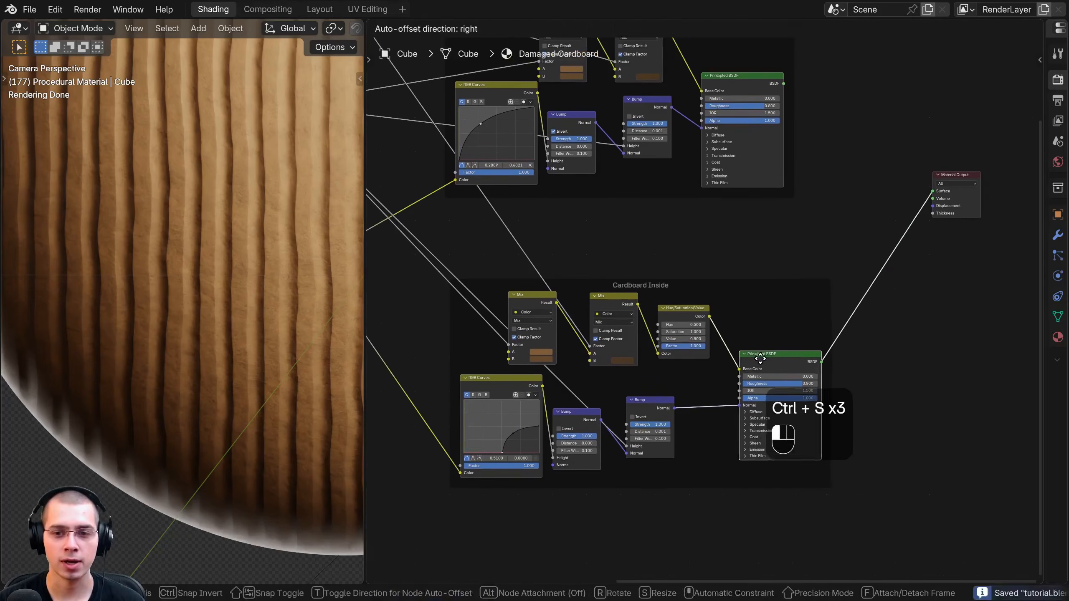
pyautogui.moveTo(759, 359); pyautogui.dragTo(759, 359)
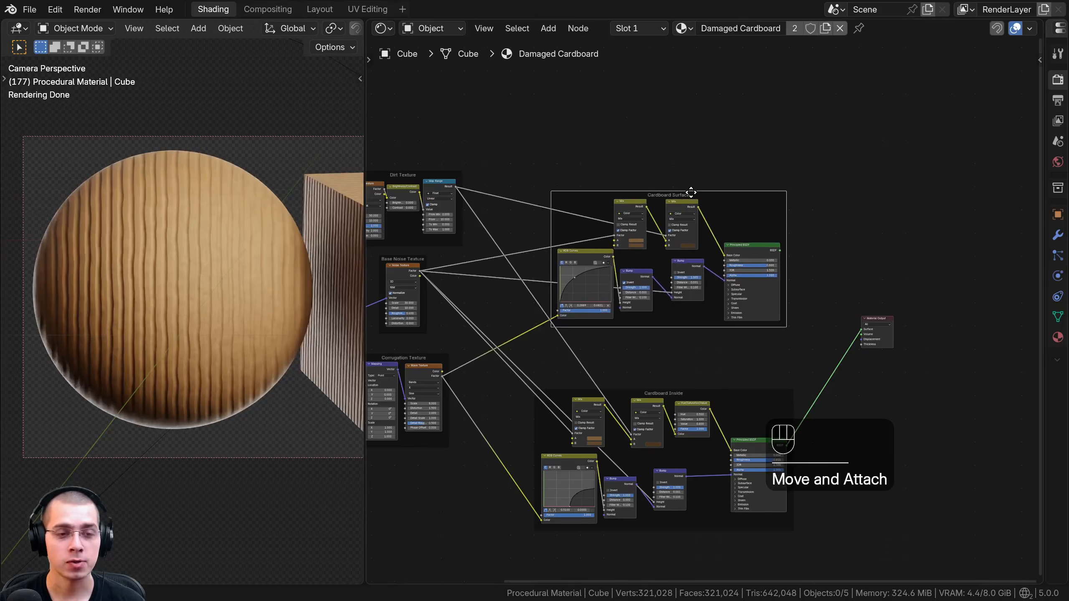
# Step: Preview the Cardboard Surface shader through the material output, and switch the output back to the Cardboard Inside shader
pyautogui.scroll(4, 711, 253)
pyautogui.moveTo(711, 253); pyautogui.dragTo(686, 169, button='middle')
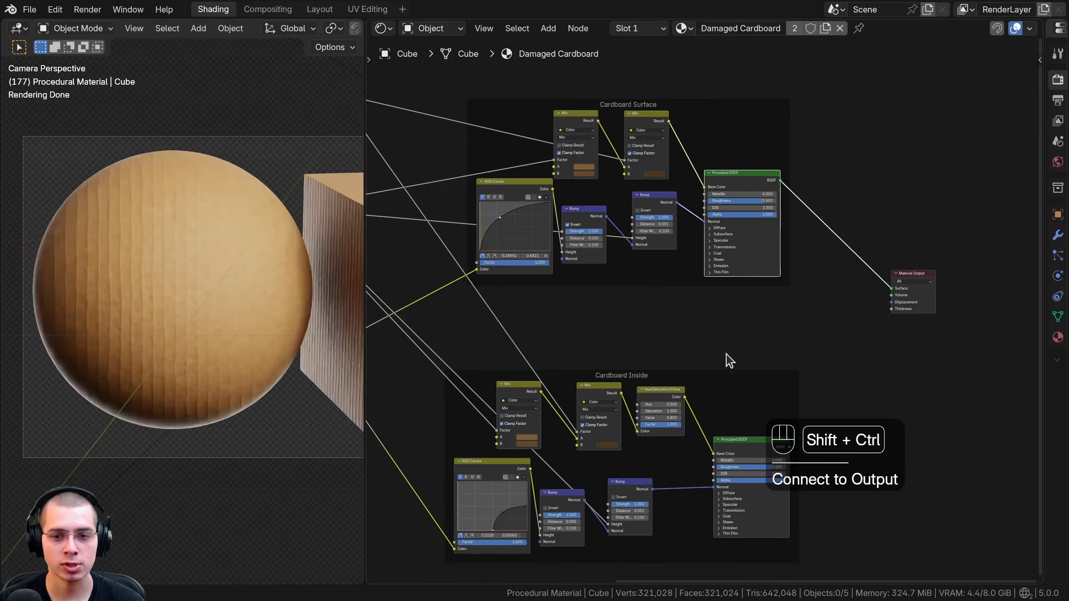
pyautogui.keyDown('ctrl'); pyautogui.keyDown('shift'); pyautogui.click(745, 438); pyautogui.keyUp('shift'); pyautogui.keyUp('ctrl')
pyautogui.scroll(4, 192, 235)
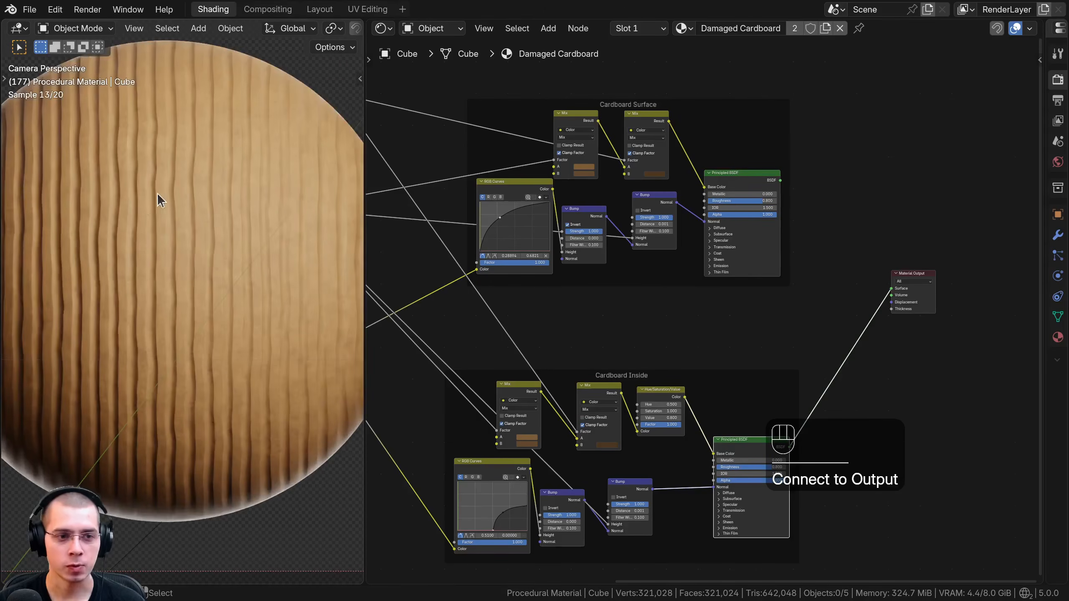
pyautogui.scroll(-2, 625, 208)
pyautogui.moveTo(627, 203); pyautogui.dragTo(629, 232, button='middle')
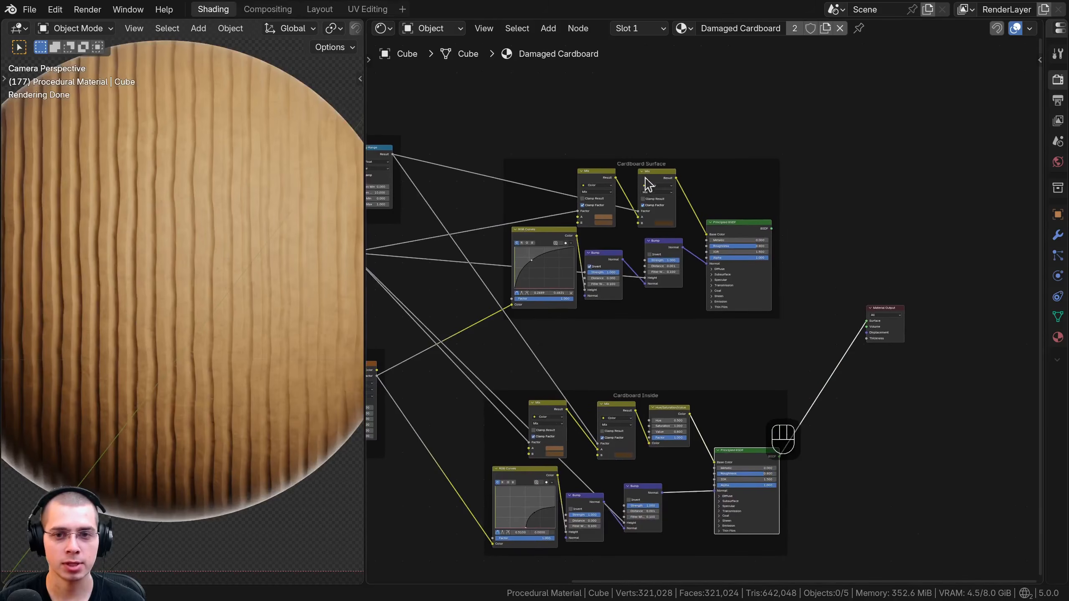
# Step: Move the Cardboard Surface frame up and the Cardboard Inside frame down to open a wide gap between them
pyautogui.moveTo(635, 161); pyautogui.dragTo(636, 123)
pyautogui.moveTo(634, 394); pyautogui.dragTo(634, 420)
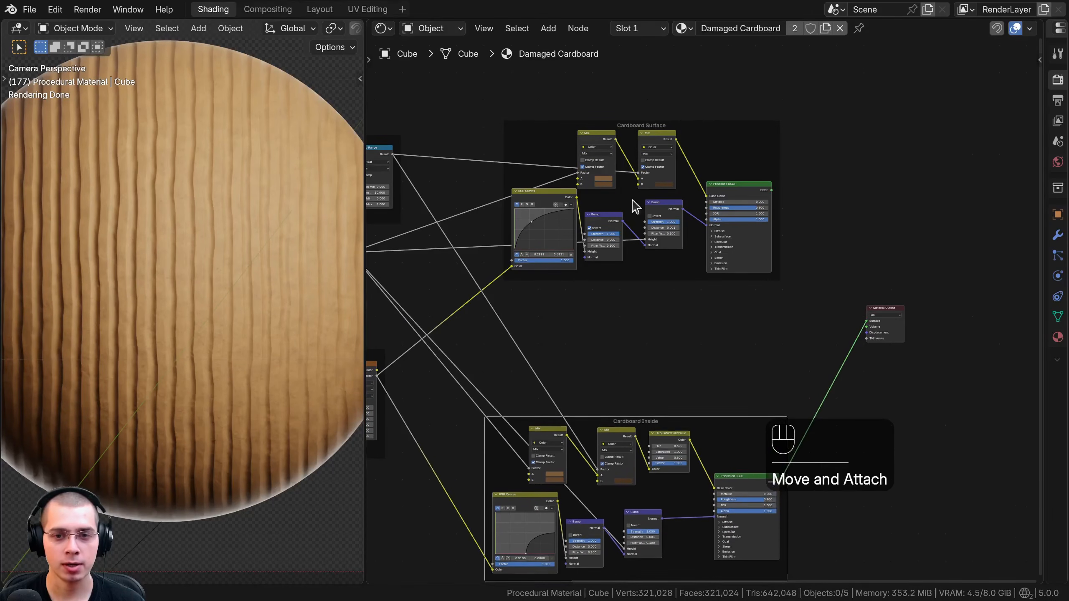
pyautogui.moveTo(635, 144); pyautogui.dragTo(632, 110)
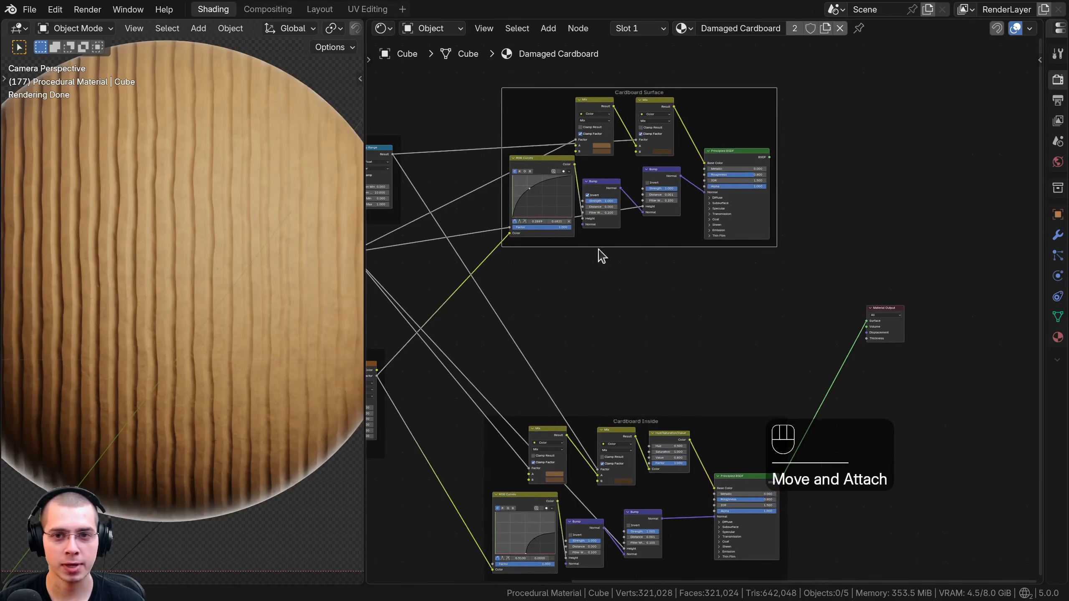
pyautogui.press('a')
# Step: Add a Noise Texture node in the empty space between the Cardboard Surface and Cardboard Inside frames
pyautogui.hotkey('shift', 'a')
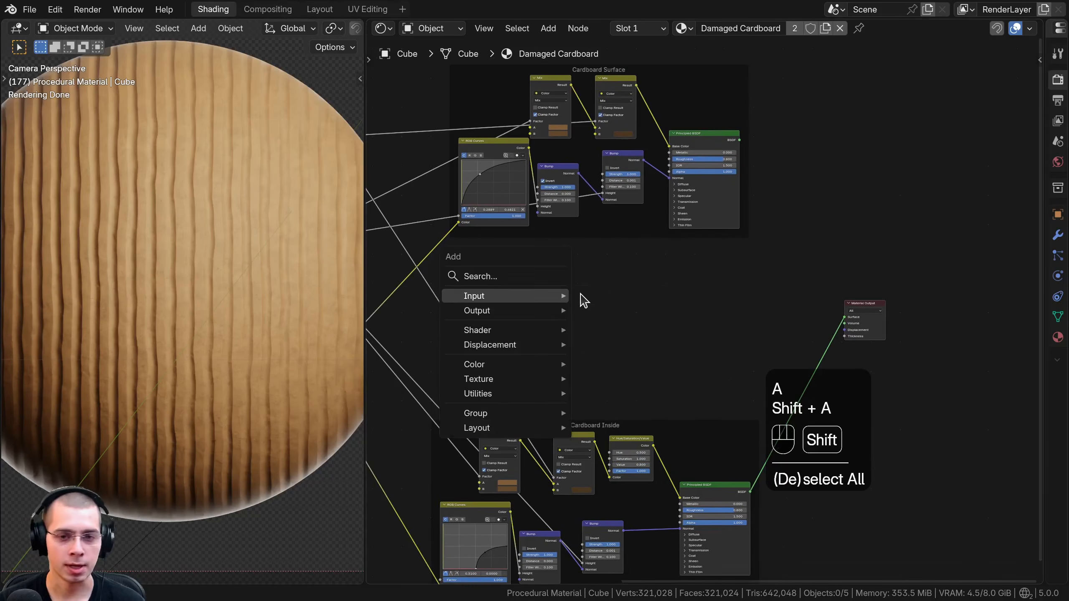
pyautogui.moveTo(581, 295)
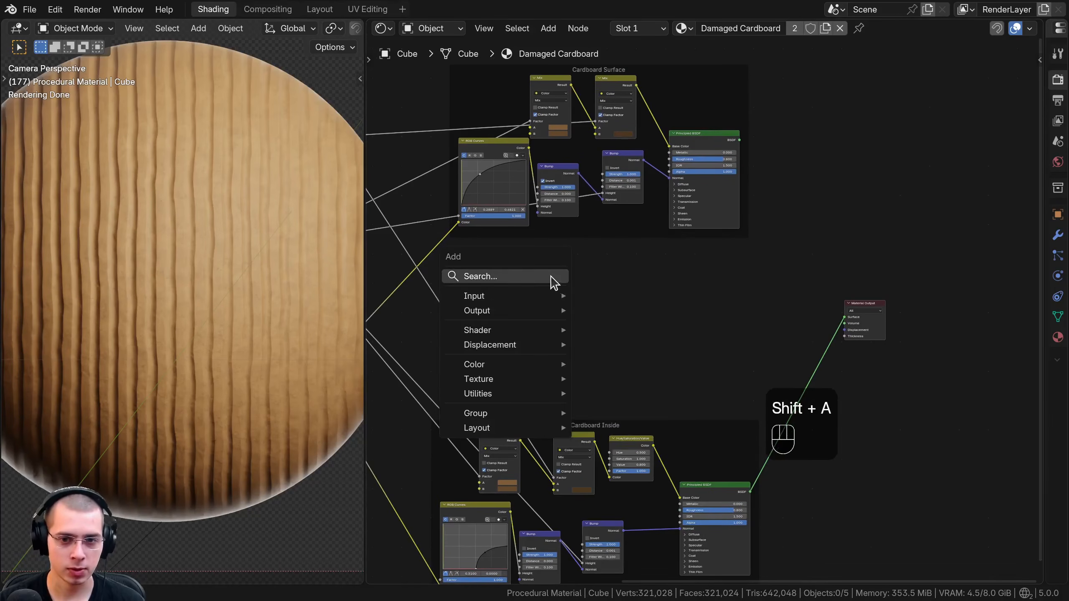
pyautogui.write('noise')
pyautogui.press('Return')
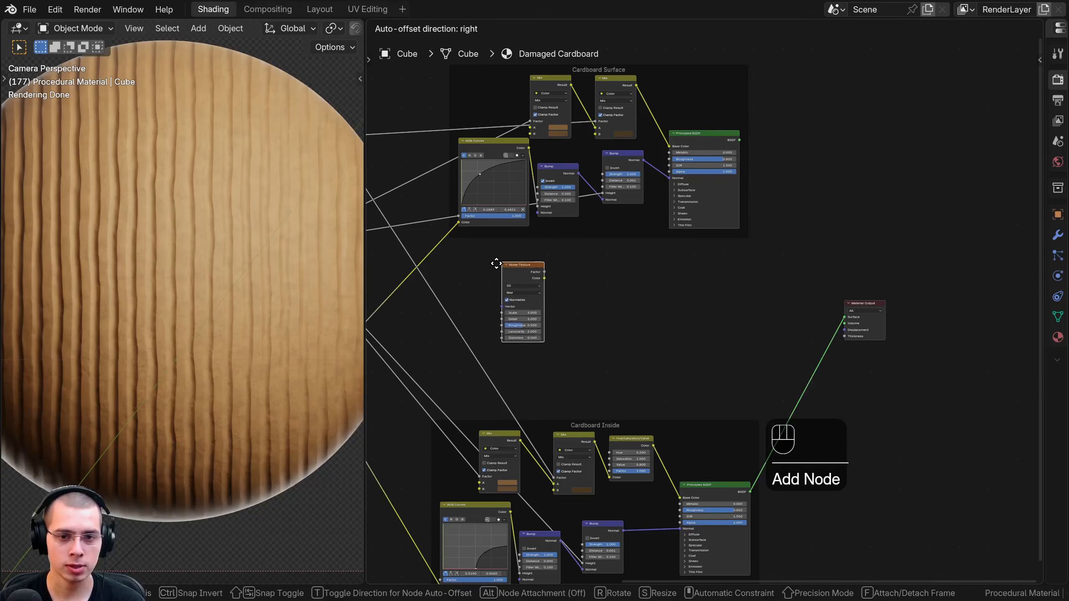
pyautogui.click(500, 263)
pyautogui.scroll(-4, 499, 269)
pyautogui.moveTo(423, 316); pyautogui.dragTo(534, 298, button='middle')
pyautogui.scroll(5, 399, 309)
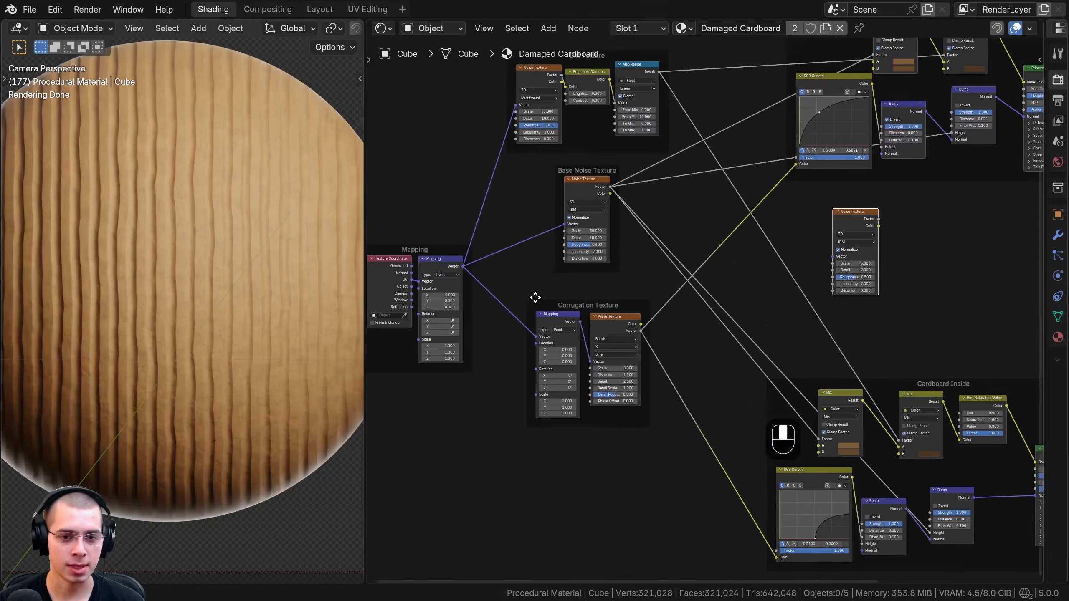
# Step: Connect the Mapping node's Vector to the new Noise Texture and preview the noise through the material output
pyautogui.click(448, 268)
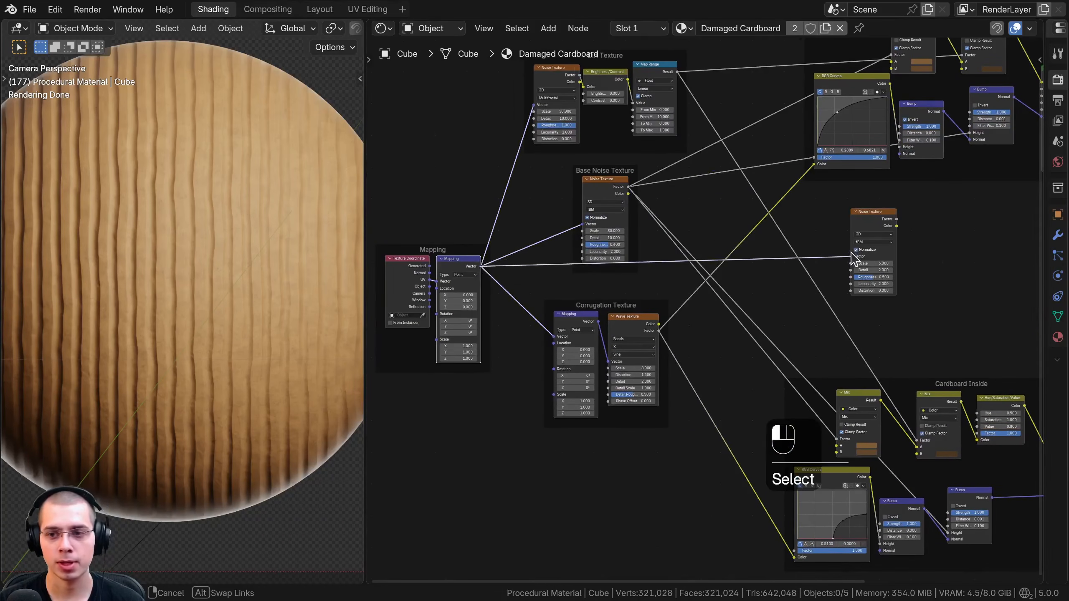
pyautogui.moveTo(851, 253); pyautogui.dragTo(851, 255)
pyautogui.moveTo(796, 247); pyautogui.dragTo(512, 306, button='middle')
pyautogui.scroll(5, 517, 305)
pyautogui.moveTo(608, 269)
pyautogui.mouseDown()
pyautogui.moveTo(604, 292)
pyautogui.moveTo(621, 261)
pyautogui.mouseUp()
pyautogui.keyDown('ctrl'); pyautogui.keyDown('shift'); pyautogui.click(604, 283); pyautogui.keyUp('shift'); pyautogui.keyUp('ctrl')
# Step: Set the new Noise Texture's Detail to 10 and Roughness to 0.45
pyautogui.scroll(1, 605, 281)
pyautogui.scroll(1, 567, 323)
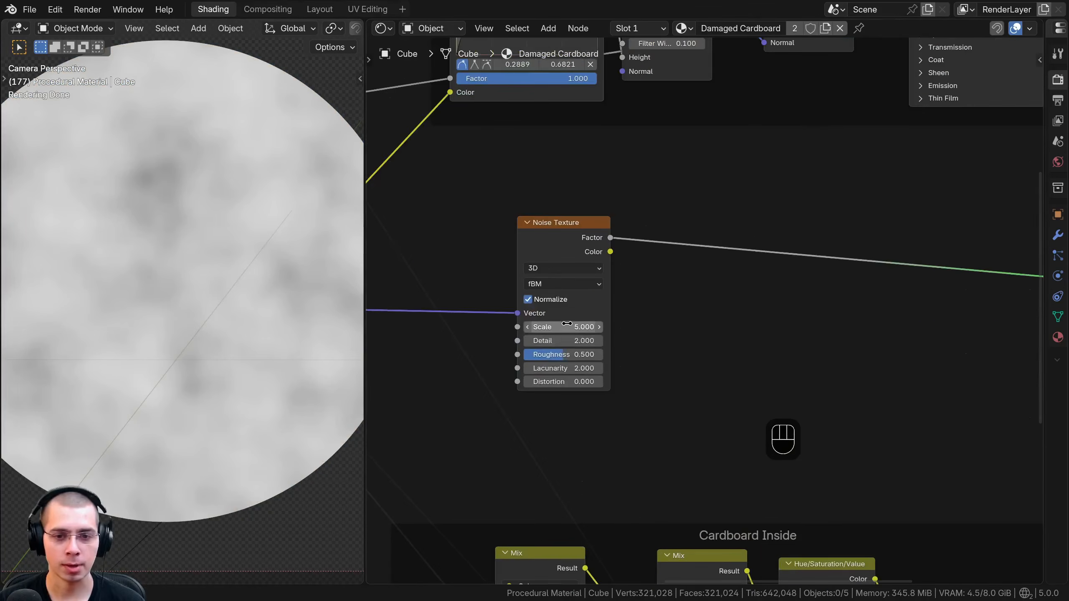
pyautogui.scroll(1, 666, 329)
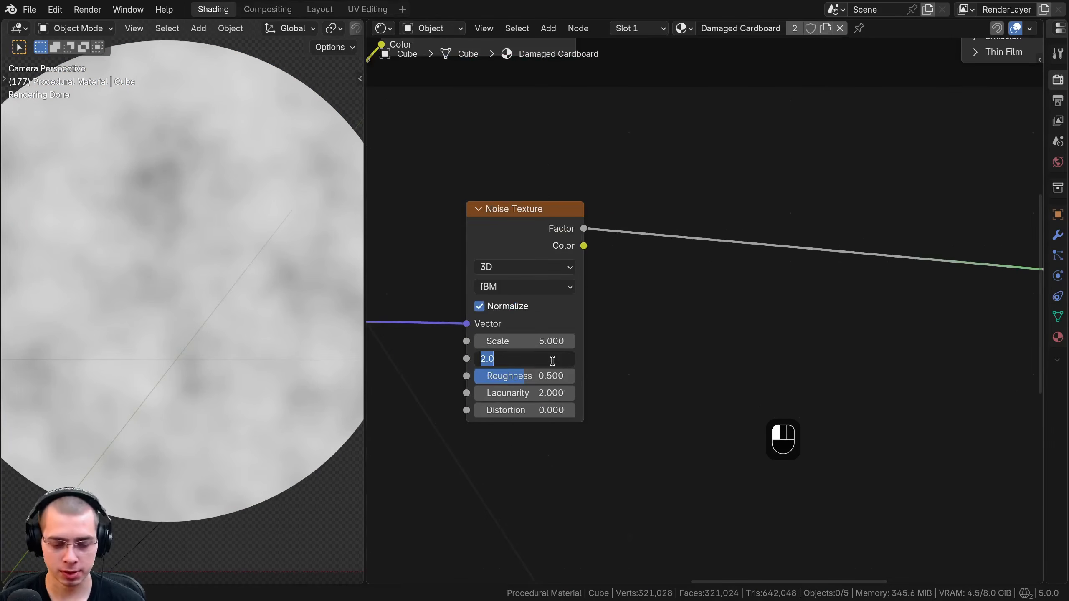
pyautogui.write('10')
pyautogui.press('Return')
pyautogui.scroll(1, 480, 360)
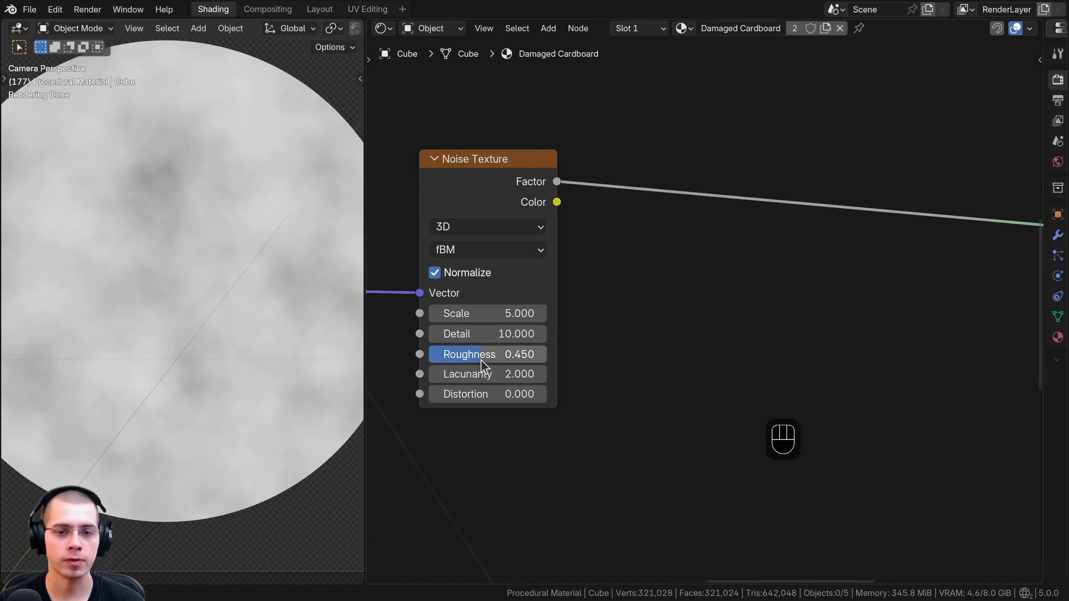
# Step: Insert a Color Ramp between the new Noise Texture and the material output, leaving space between the noise and the ramp
pyautogui.press('KP_0')
pyautogui.scroll(-1, 478, 510)
pyautogui.hotkey('shift', 'a')
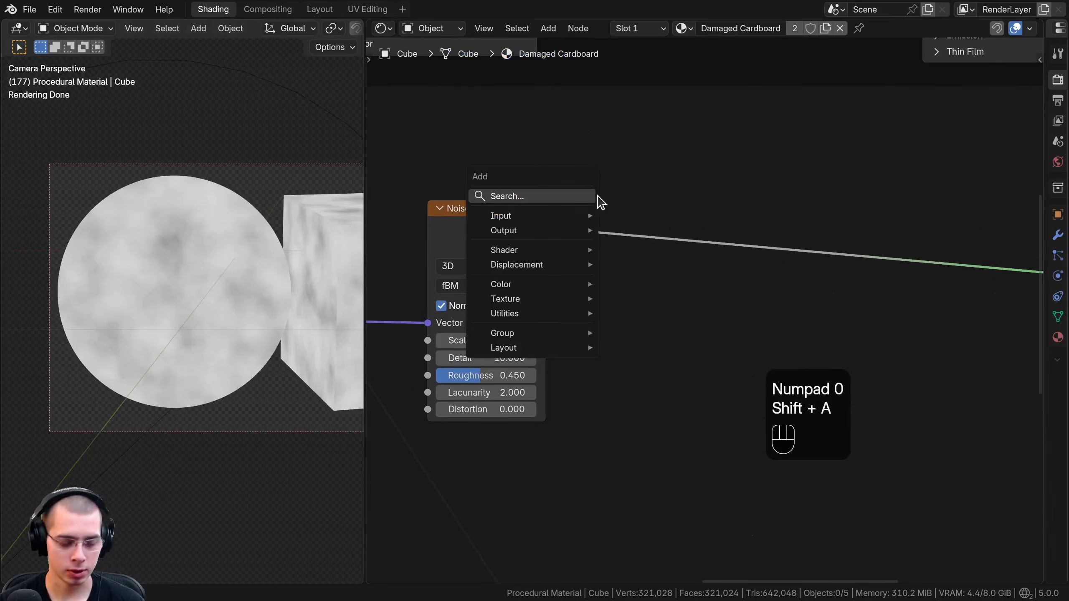
pyautogui.write('ram')
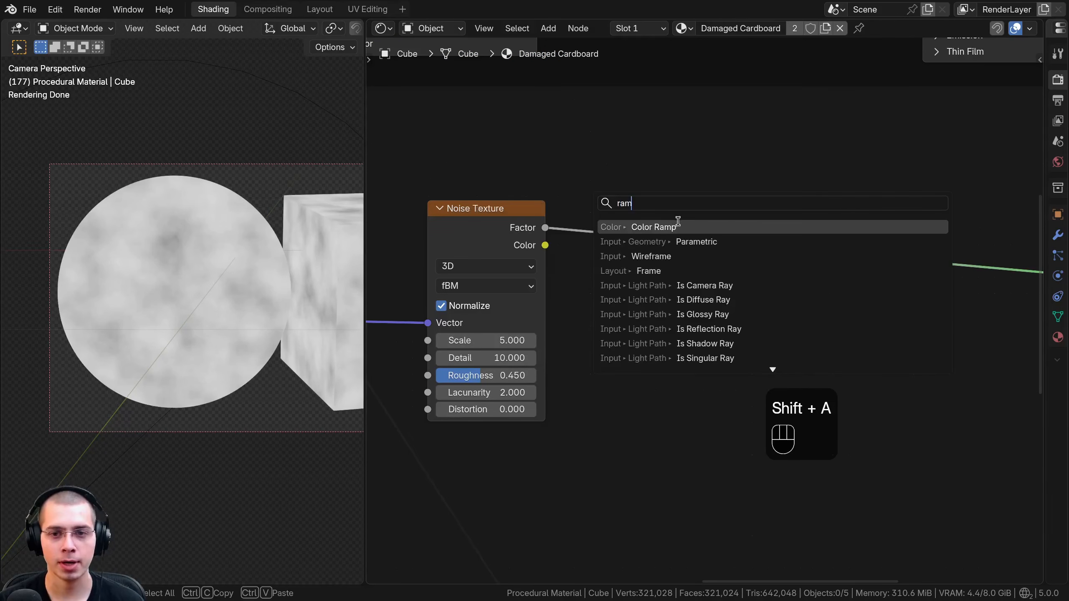
pyautogui.press('Return')
pyautogui.click(708, 223)
pyautogui.scroll(-3, 735, 253)
pyautogui.moveTo(735, 254); pyautogui.dragTo(667, 253, button='middle')
pyautogui.moveTo(665, 243); pyautogui.dragTo(683, 259)
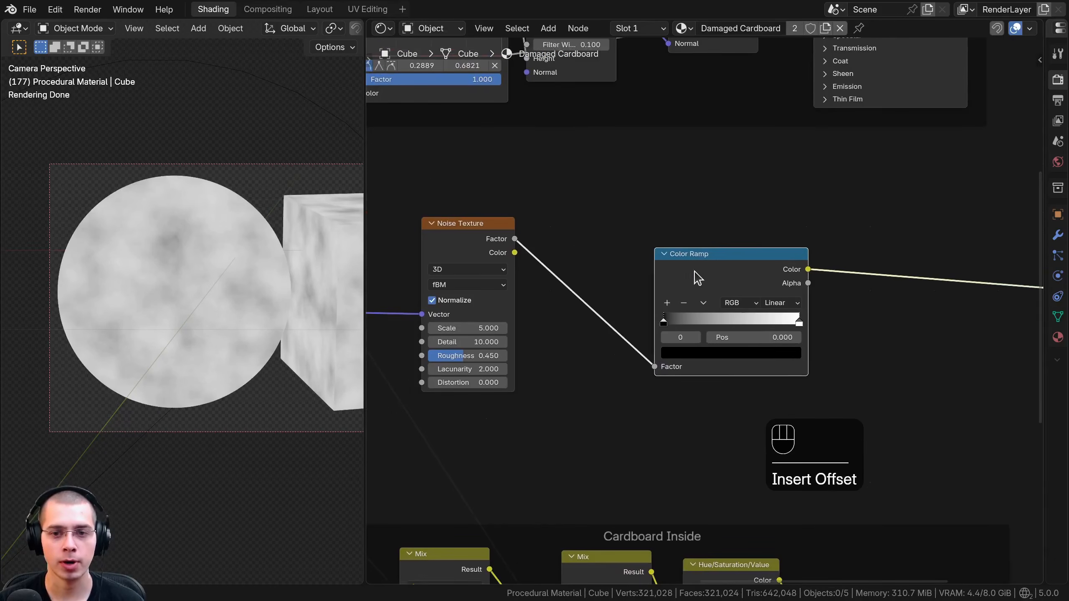
# Step: Sharpen the noise into a mask by moving the Color Ramp's black stop to about 0.538 and the white stop to about 0.548
pyautogui.scroll(4, 694, 278)
pyautogui.moveTo(575, 310); pyautogui.dragTo(709, 294)
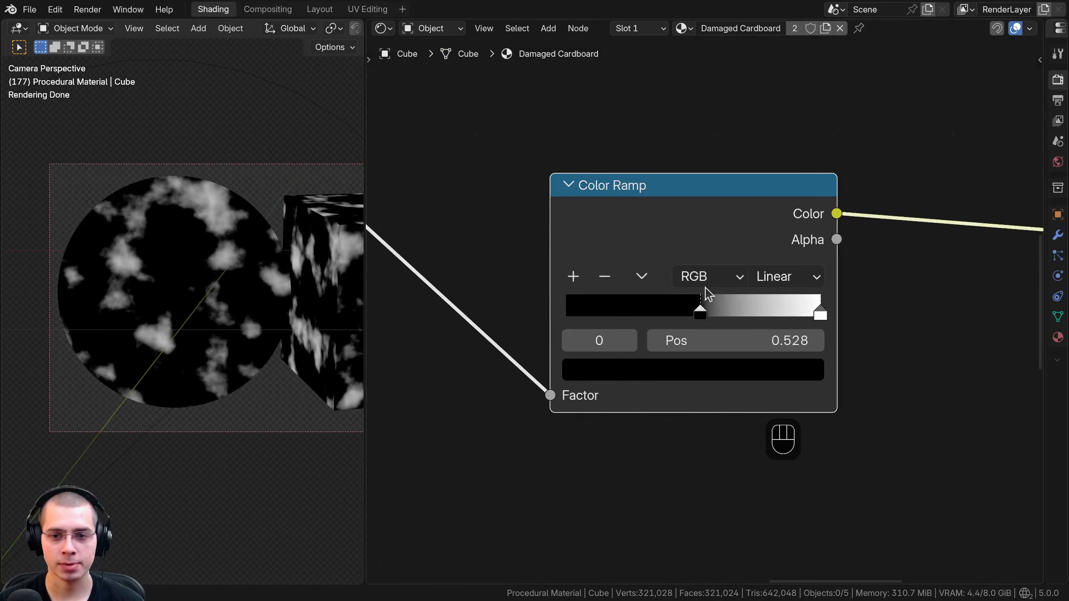
pyautogui.moveTo(812, 303); pyautogui.dragTo(703, 301)
pyautogui.moveTo(700, 307); pyautogui.dragTo(646, 304)
pyautogui.moveTo(712, 306); pyautogui.dragTo(751, 310)
pyautogui.moveTo(646, 312); pyautogui.dragTo(705, 320)
pyautogui.scroll(2, 204, 170)
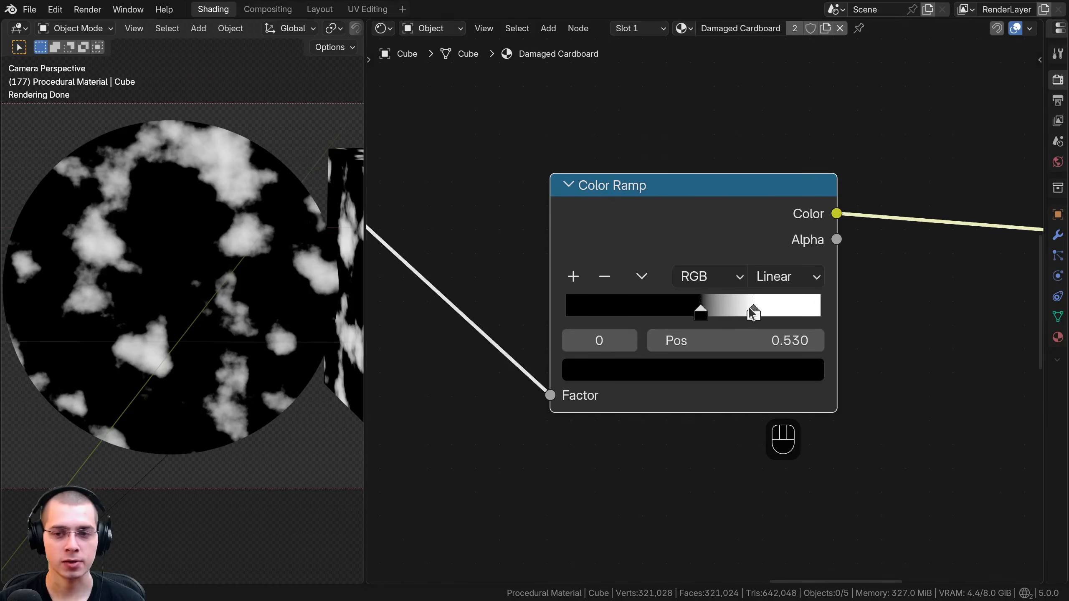
pyautogui.moveTo(749, 307); pyautogui.dragTo(710, 312)
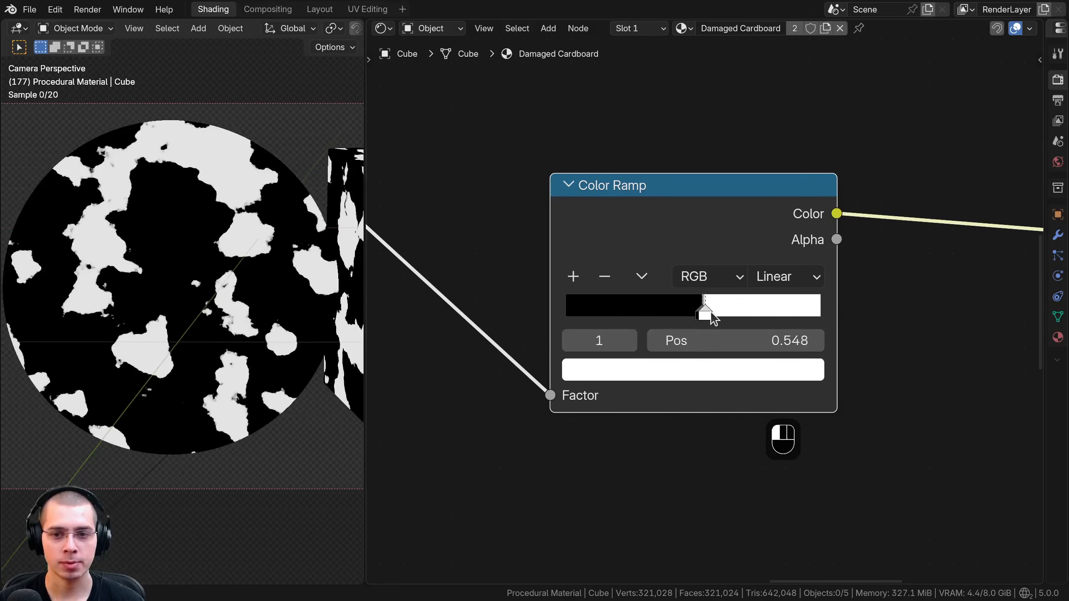
pyautogui.scroll(4, 694, 320)
pyautogui.moveTo(695, 320); pyautogui.dragTo(612, 338, button='middle')
pyautogui.moveTo(614, 328); pyautogui.dragTo(616, 329)
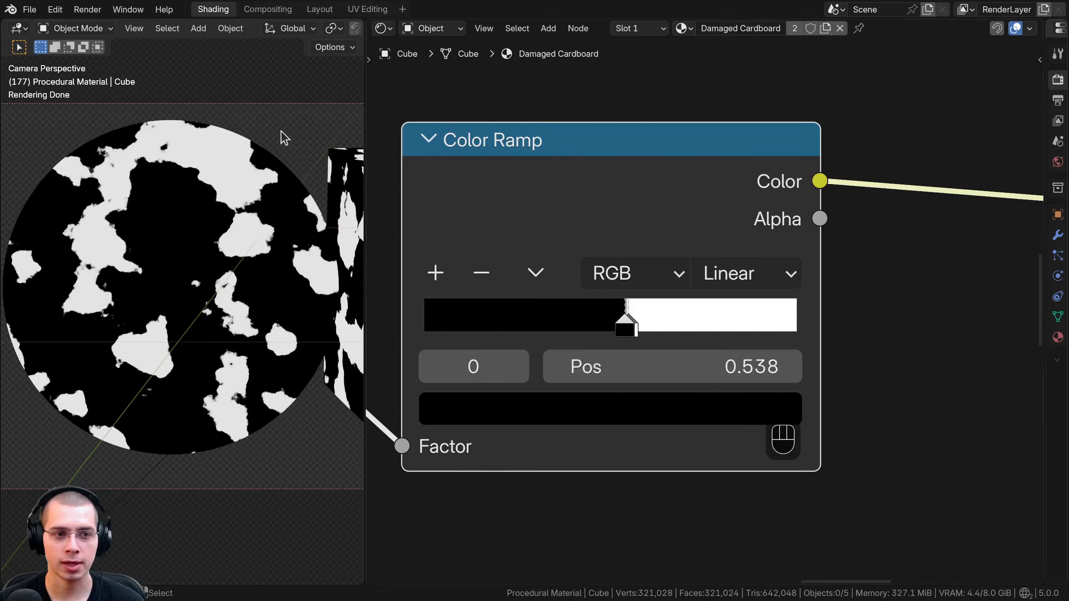
# Step: Insert a Hue/Saturation/Value node on the link between the new Noise Texture and the Color Ramp
pyautogui.scroll(-1, 212, 385)
pyautogui.scroll(-2, 558, 236)
pyautogui.hotkey('shift', 'a')
pyautogui.write('hu')
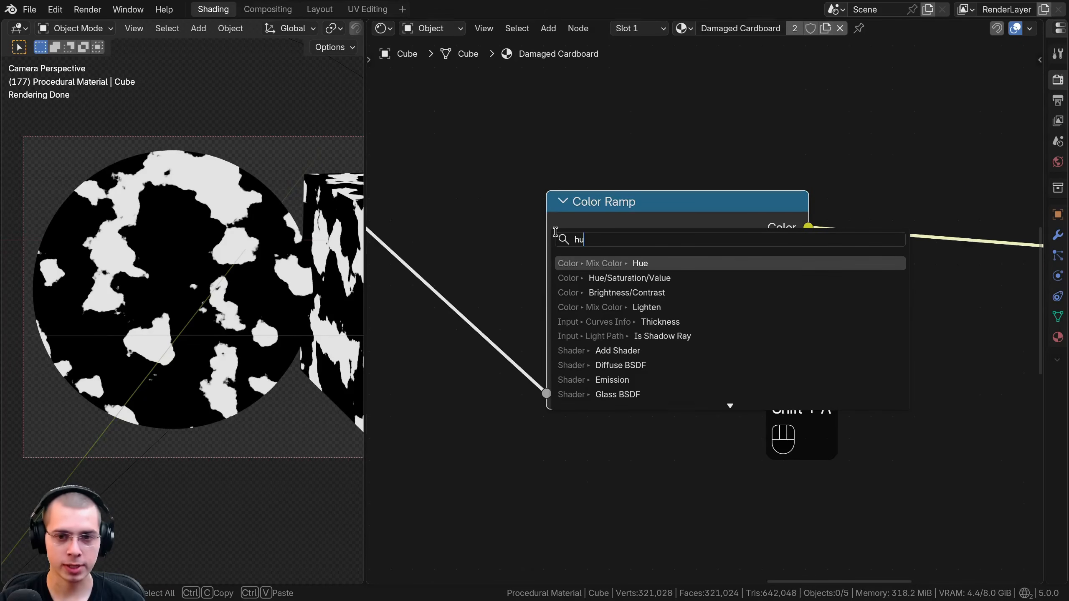
pyautogui.press('Down')
pyautogui.press('Return')
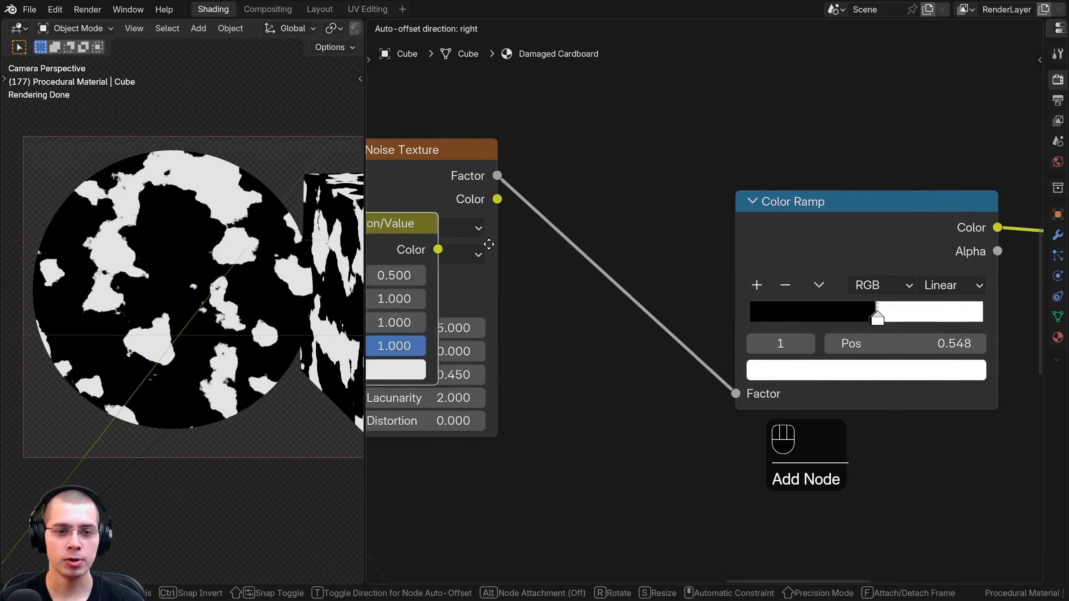
pyautogui.click(663, 227)
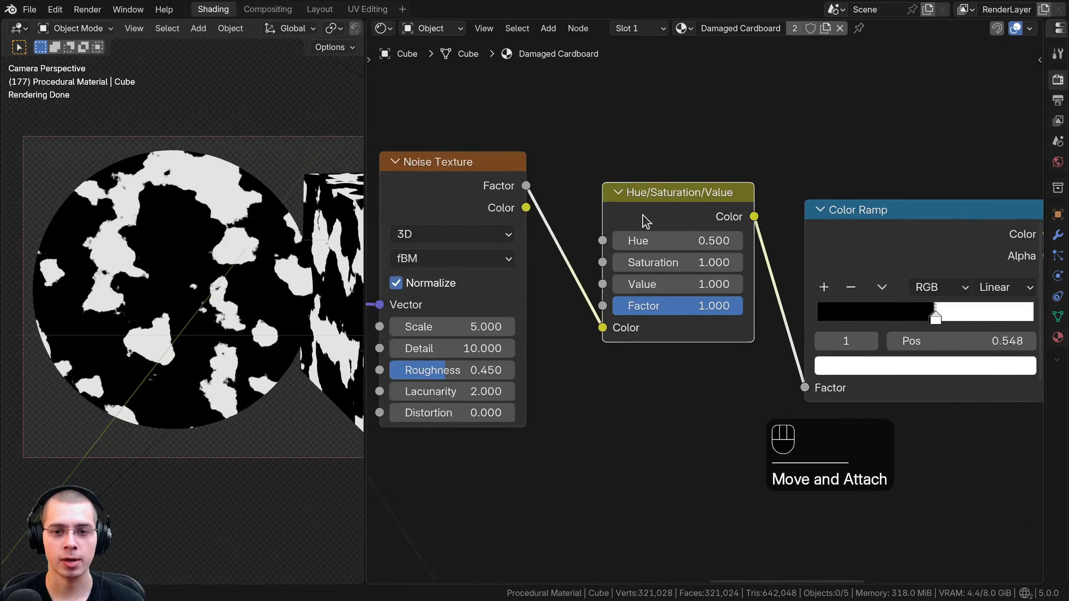
pyautogui.scroll(-1, 570, 292)
pyautogui.keyDown('shift'); pyautogui.moveTo(570, 292); pyautogui.dragTo(622, 290); pyautogui.keyUp('shift')
pyautogui.moveTo(621, 291); pyautogui.dragTo(721, 277, button='middle')
# Step: Try Detail 0 and Roughness 0.640 on the Noise Texture to compare the mask's edges up close, cancelling each change
pyautogui.scroll(2, 721, 276)
pyautogui.scroll(8, 176, 211)
pyautogui.keyDown('shift'); pyautogui.moveTo(176, 211); pyautogui.dragTo(181, 241, button='middle'); pyautogui.keyUp('shift')
pyautogui.scroll(5, 134, 228)
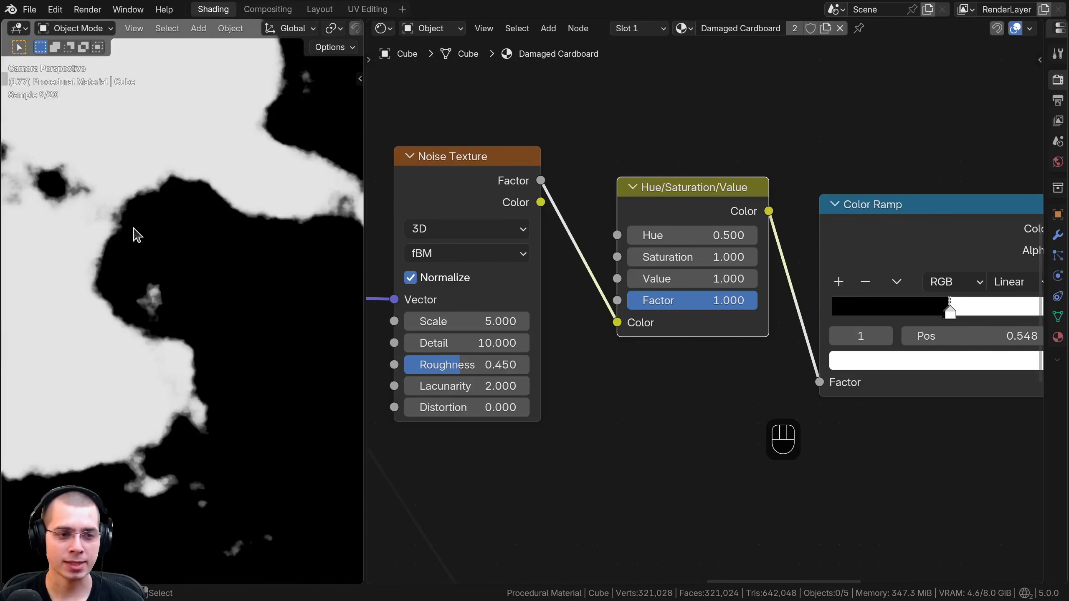
pyautogui.moveTo(467, 364); pyautogui.dragTo(474, 343)
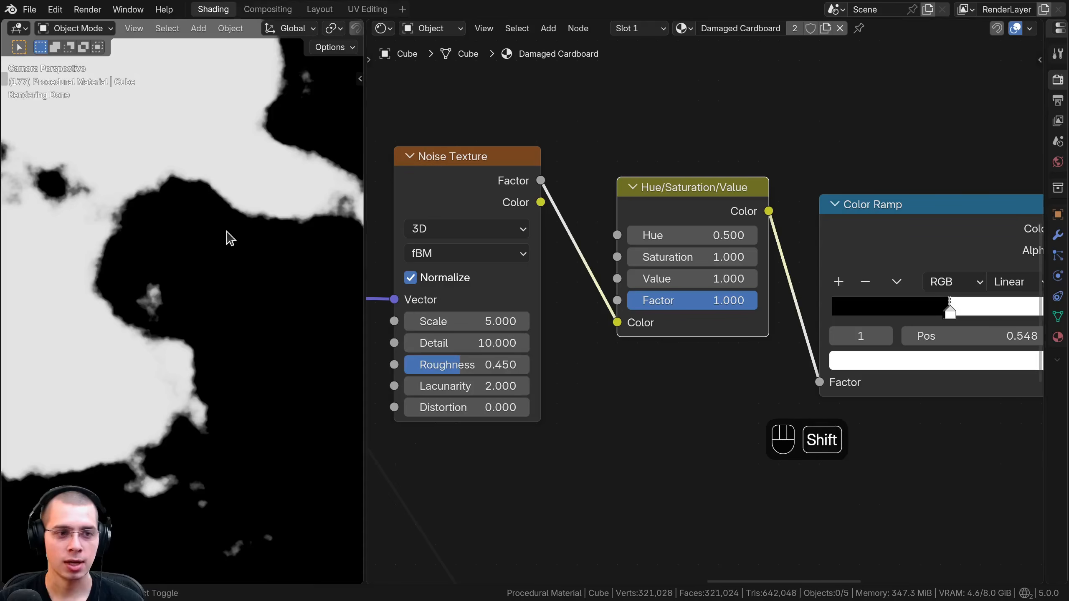
pyautogui.keyDown('shift'); pyautogui.moveTo(147, 217); pyautogui.dragTo(194, 280, button='middle'); pyautogui.keyUp('shift')
pyautogui.scroll(5, 193, 279)
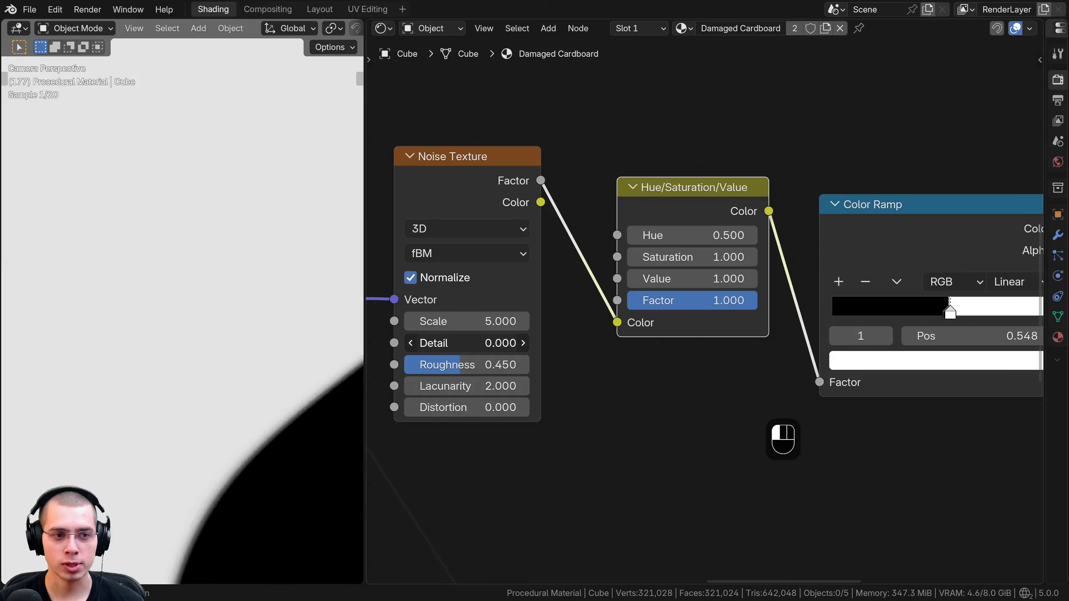
pyautogui.moveTo(463, 365); pyautogui.dragTo(490, 364)
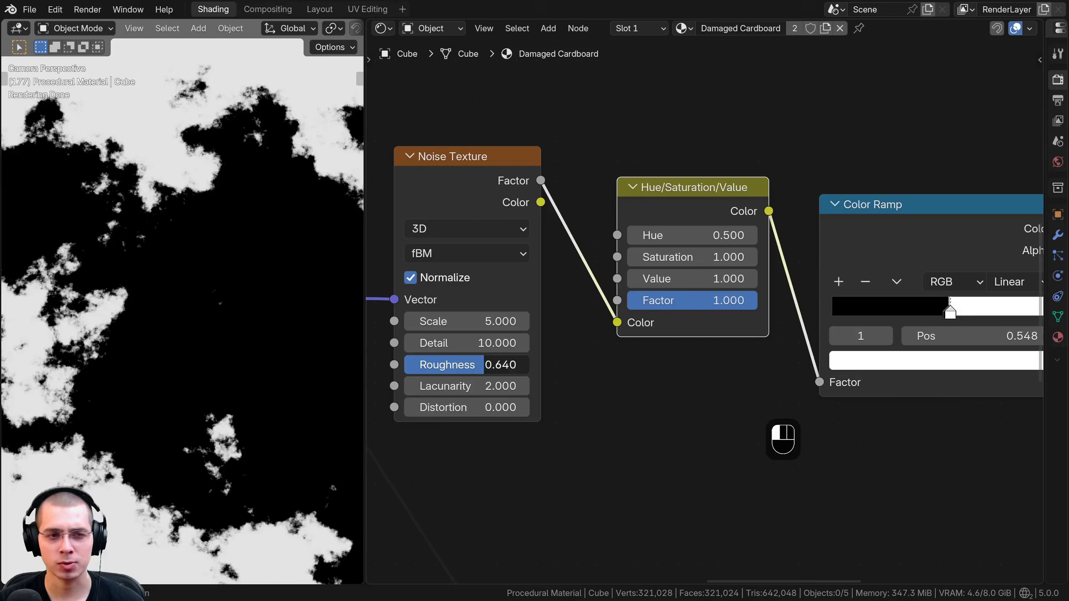
pyautogui.rightClick(490, 364)
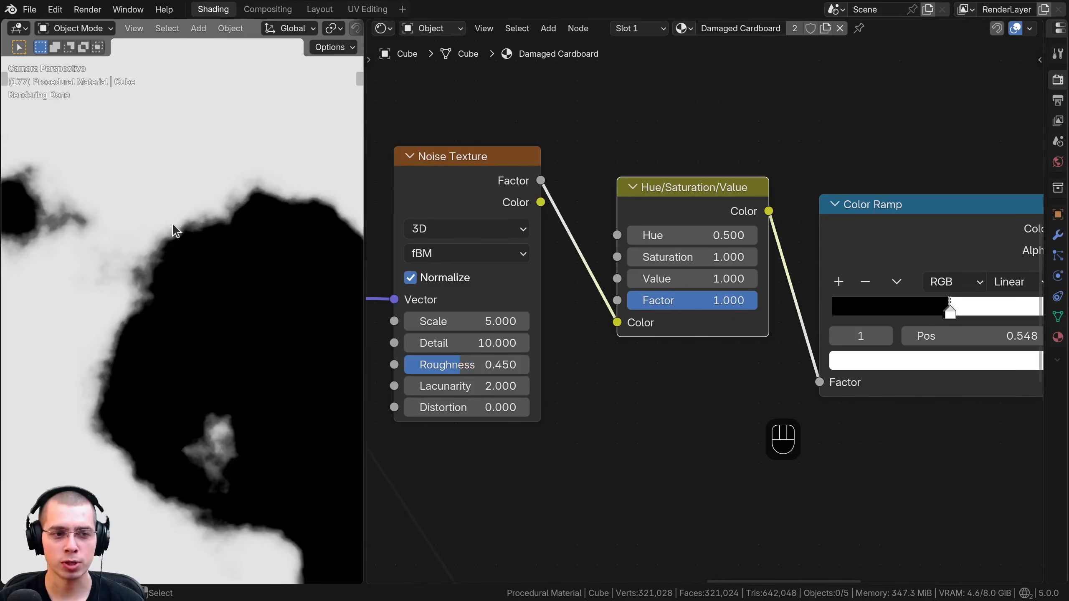
pyautogui.moveTo(471, 365); pyautogui.dragTo(448, 344)
pyautogui.rightClick(465, 364)
pyautogui.rightClick(448, 344)
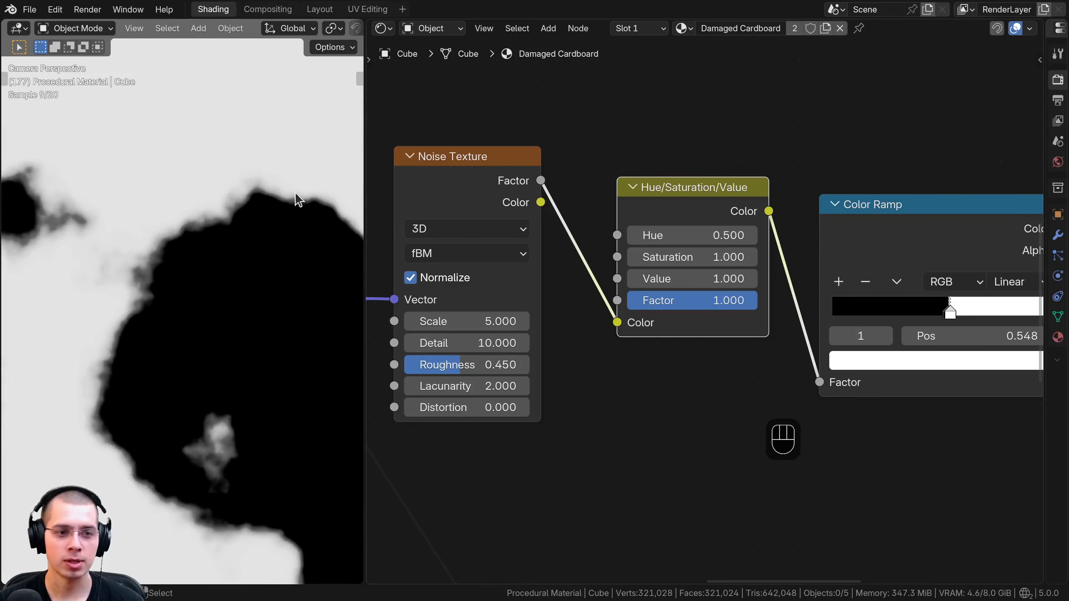
pyautogui.scroll(-10, 181, 442)
pyautogui.keyDown('shift'); pyautogui.moveTo(185, 337); pyautogui.dragTo(180, 371, button='middle'); pyautogui.keyUp('shift')
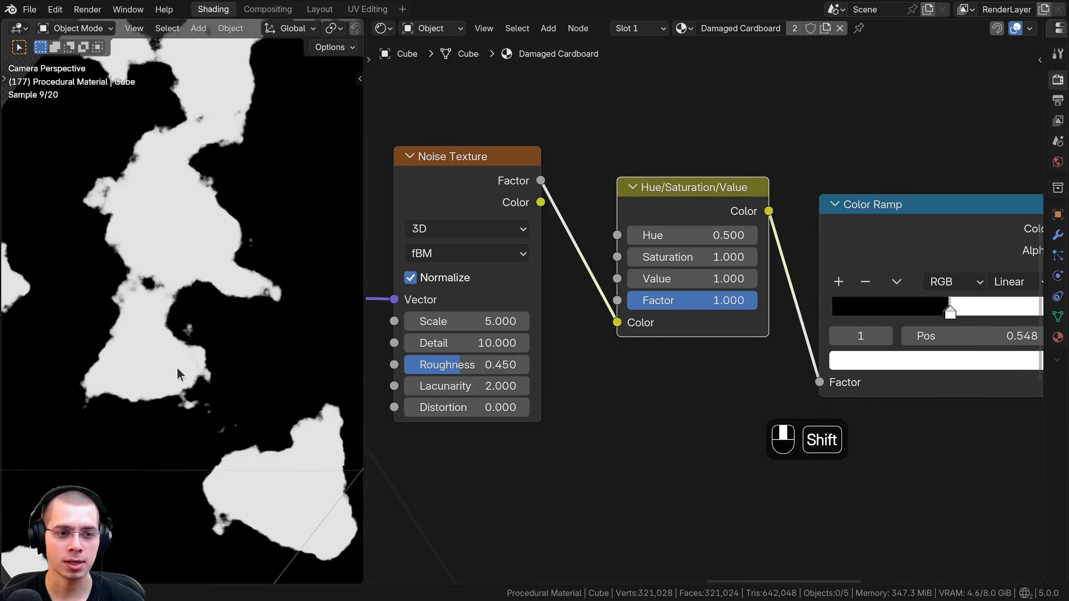
pyautogui.keyDown('shift'); pyautogui.moveTo(181, 371); pyautogui.dragTo(179, 392, button='middle'); pyautogui.keyUp('shift')
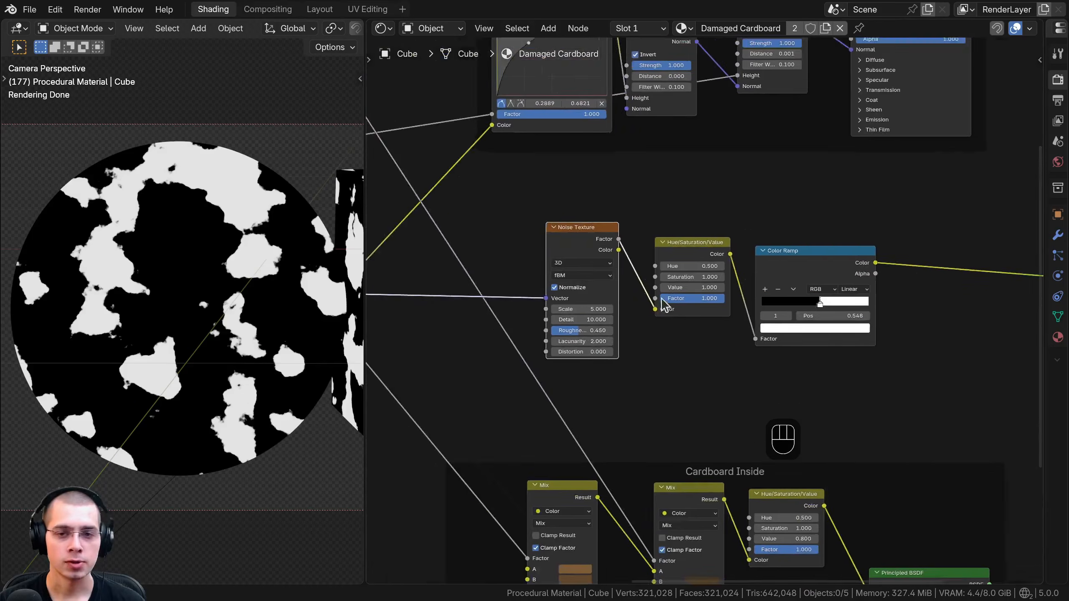
# Step: Frame the new Noise Texture, Hue/Saturation/Value and Color Ramp nodes together under the label Damage Mask
pyautogui.moveTo(663, 304); pyautogui.dragTo(529, 301, button='middle')
pyautogui.moveTo(425, 174); pyautogui.dragTo(682, 320)
pyautogui.press('g')
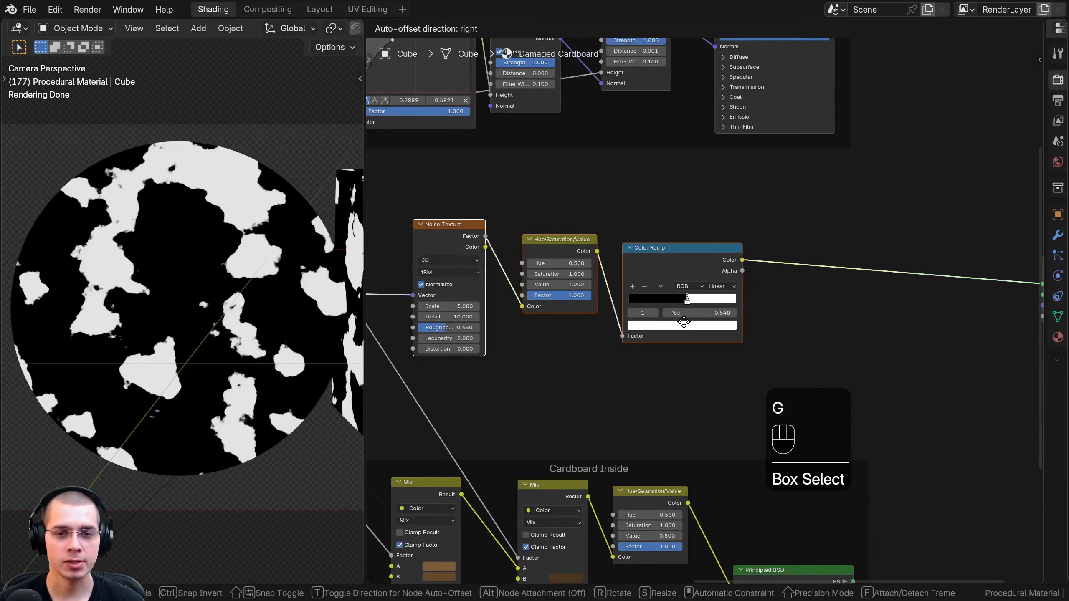
pyautogui.click(686, 321)
pyautogui.write('fDamage Mask')
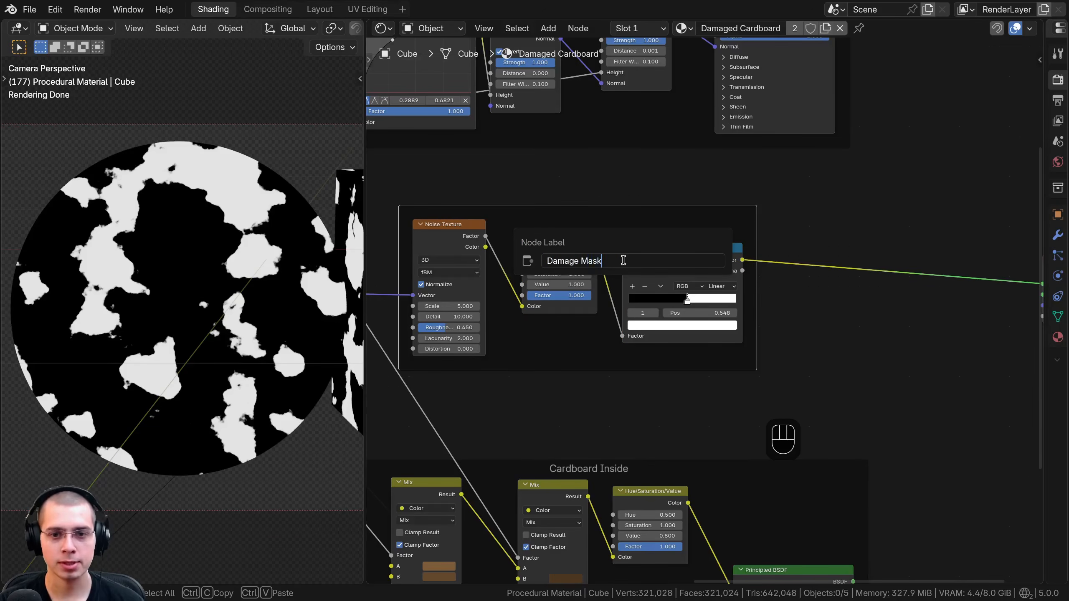
pyautogui.press('Return')
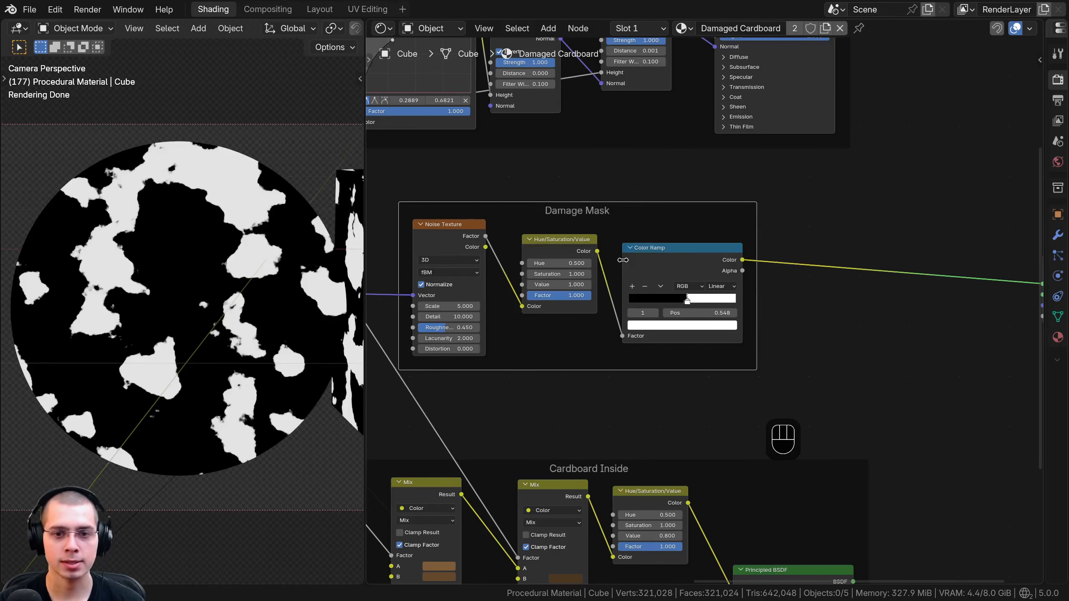
pyautogui.press('a')
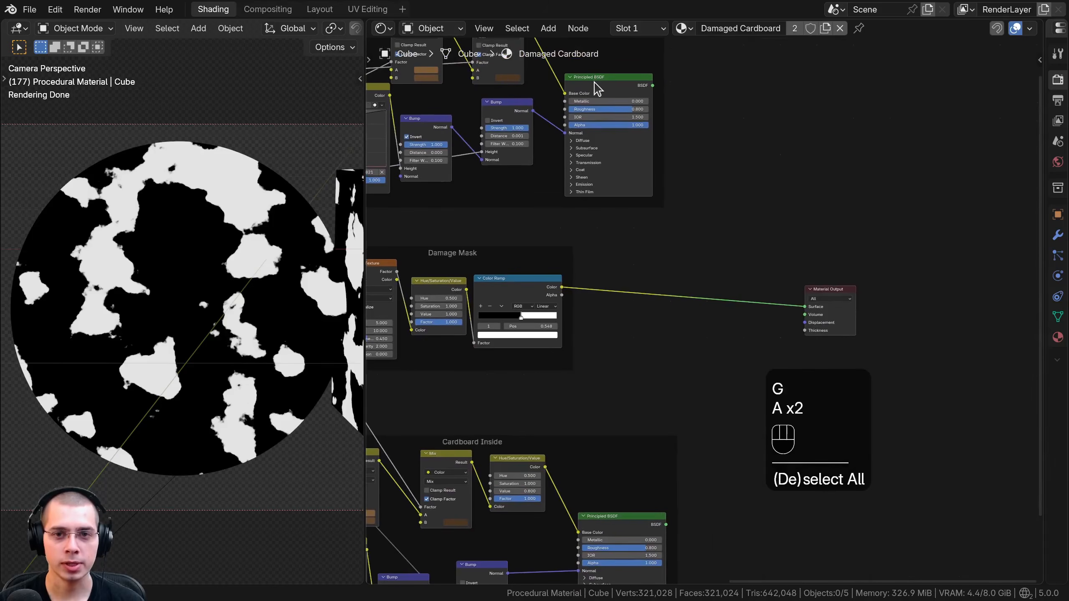
# Step: Merge the Cardboard Surface and Cardboard Inside Principled BSDF shaders into a Mix Shader
pyautogui.click(597, 84)
pyautogui.keyDown('shift'); pyautogui.click(600, 514); pyautogui.keyUp('shift')
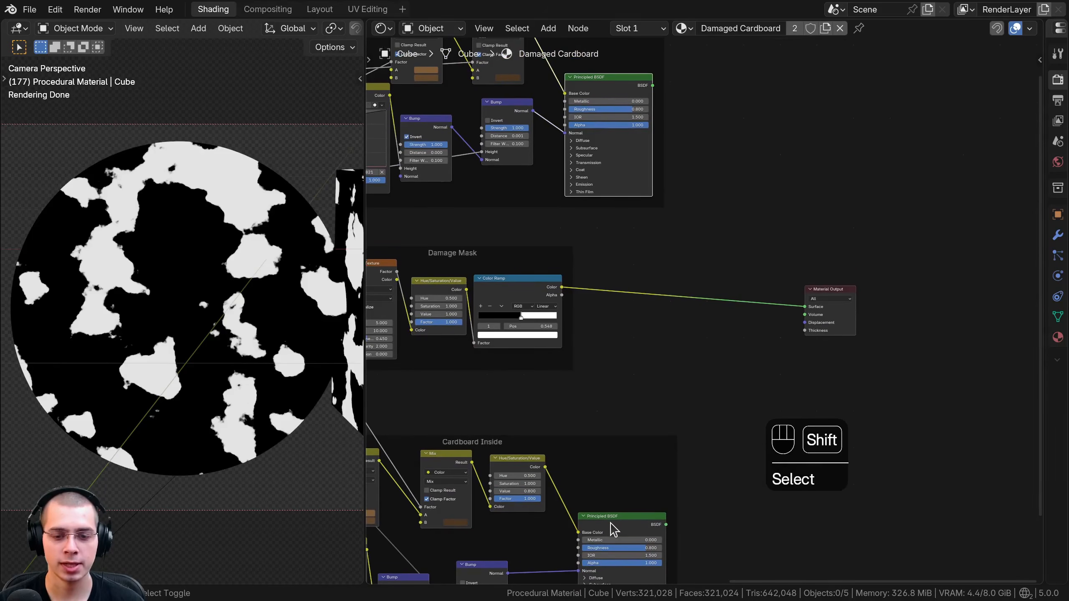
pyautogui.scroll(-1, 621, 350)
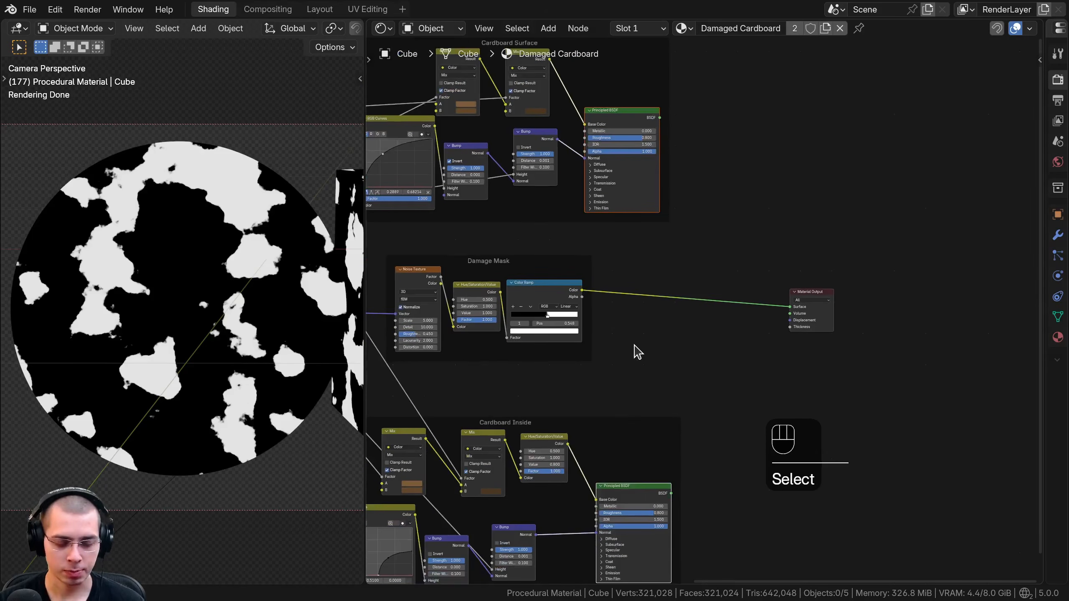
pyautogui.hotkey('ctrl', '0')
# Step: Place the Mix Shader just before the Material Output and connect it to the output's Surface
pyautogui.scroll(2, 705, 310)
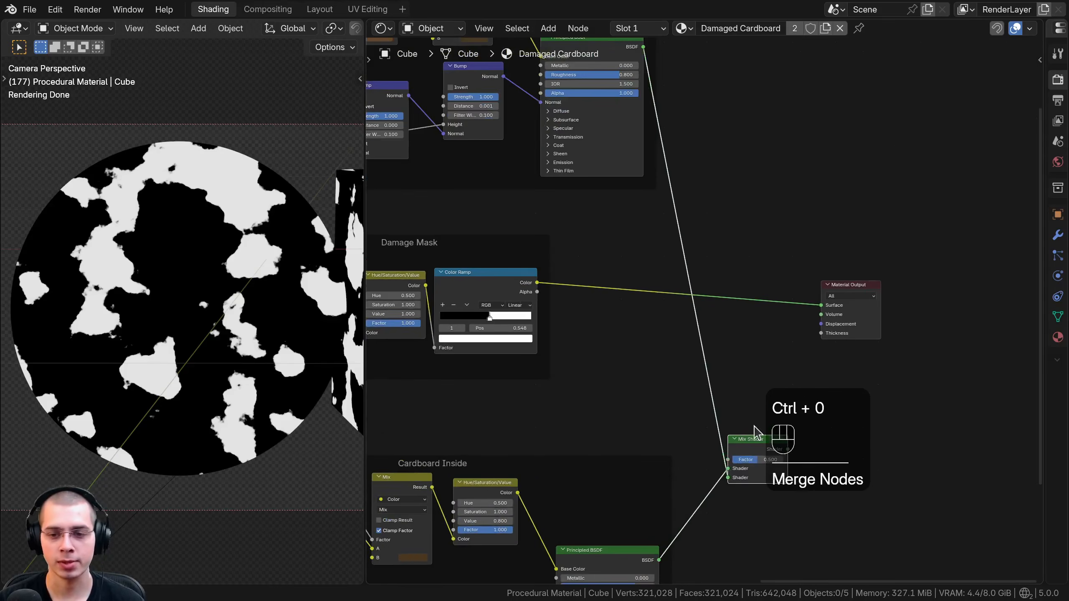
pyautogui.moveTo(764, 442); pyautogui.dragTo(764, 274)
pyautogui.scroll(1, 706, 276)
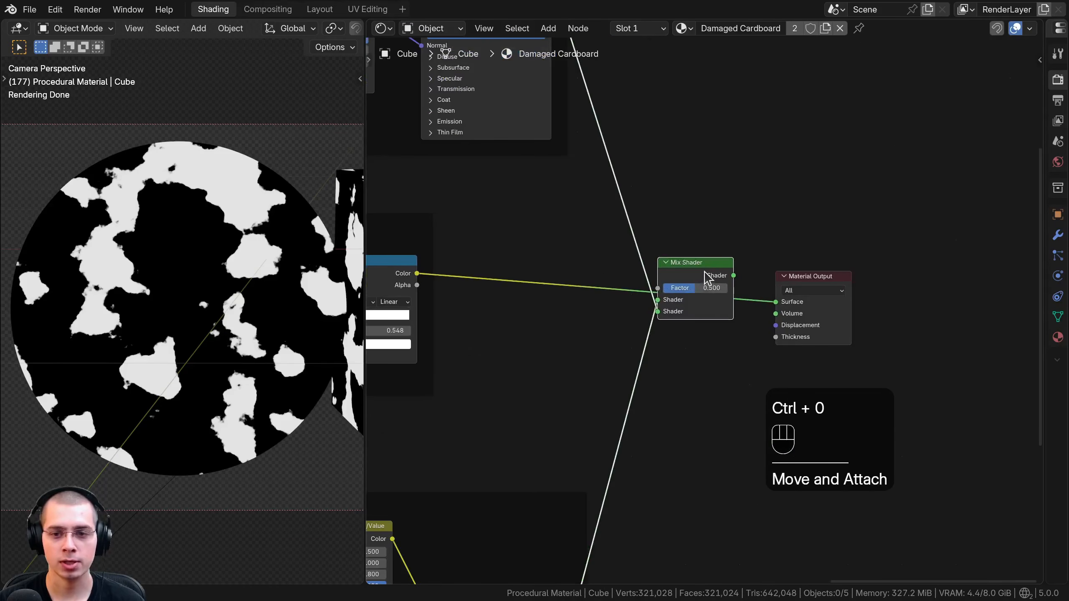
pyautogui.keyDown('ctrl'); pyautogui.keyDown('shift'); pyautogui.click(699, 271); pyautogui.keyUp('shift'); pyautogui.keyUp('ctrl')
pyautogui.moveTo(699, 272); pyautogui.dragTo(724, 277)
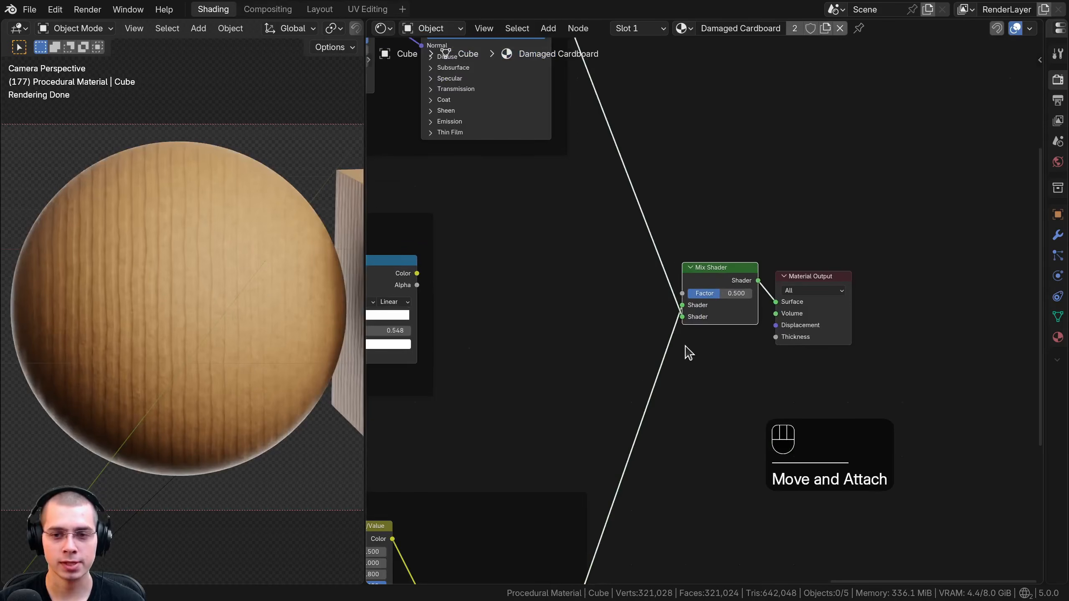
# Step: Swap the Mix Shader inputs so Cardboard Surface feeds the first Shader socket and Cardboard Inside feeds the second
pyautogui.scroll(3, 707, 309)
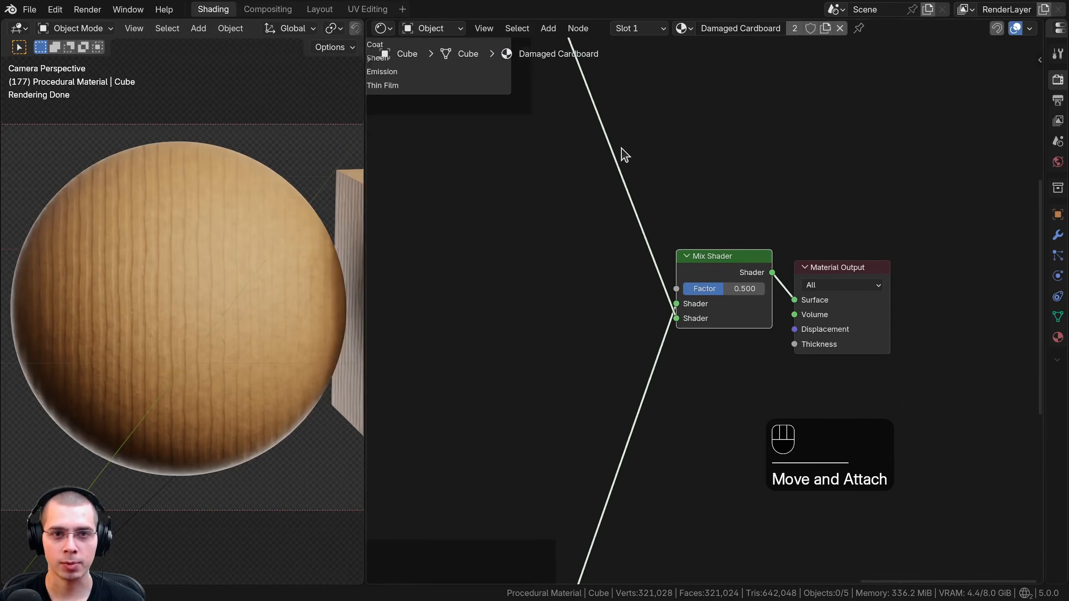
pyautogui.moveTo(623, 155); pyautogui.dragTo(653, 326, button='middle')
pyautogui.scroll(-3, 653, 326)
pyautogui.moveTo(695, 467); pyautogui.dragTo(676, 379, button='middle')
pyautogui.scroll(4, 676, 378)
pyautogui.moveTo(677, 366)
pyautogui.mouseDown()
pyautogui.moveTo(632, 346)
pyautogui.moveTo(671, 363)
pyautogui.mouseUp()
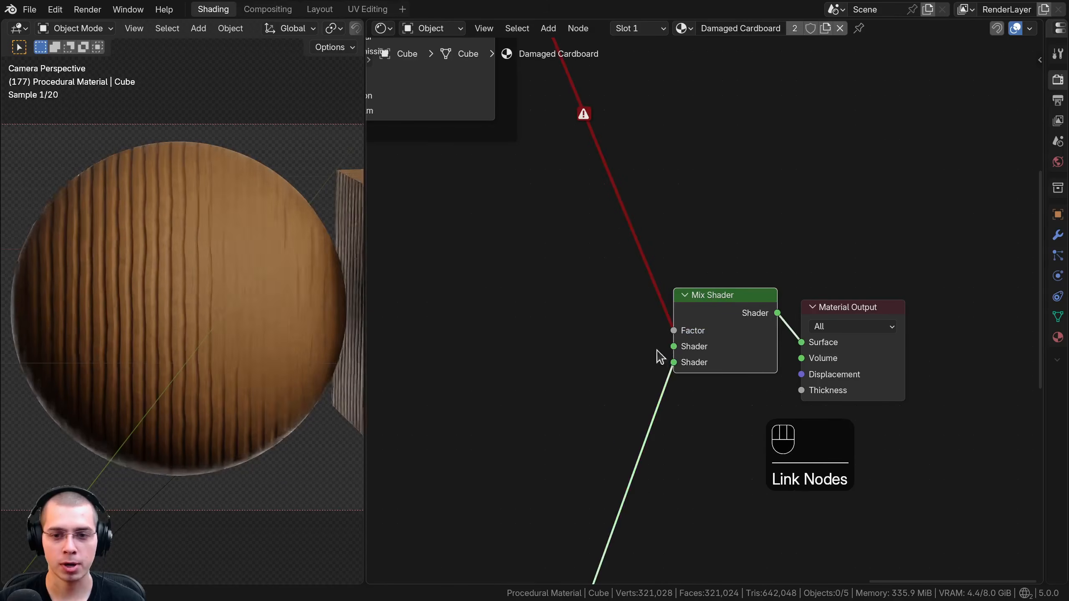
pyautogui.scroll(-4, 652, 345)
pyautogui.moveTo(536, 160); pyautogui.dragTo(579, 260, button='middle')
pyautogui.moveTo(692, 407); pyautogui.dragTo(671, 261, button='middle')
pyautogui.scroll(3, 671, 261)
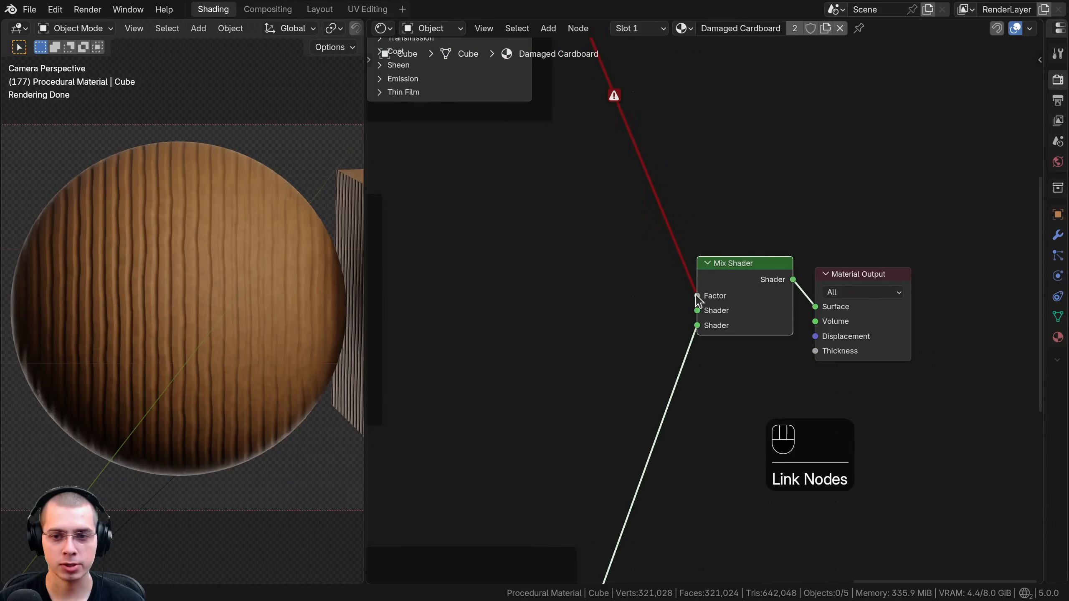
pyautogui.moveTo(696, 296); pyautogui.dragTo(697, 310)
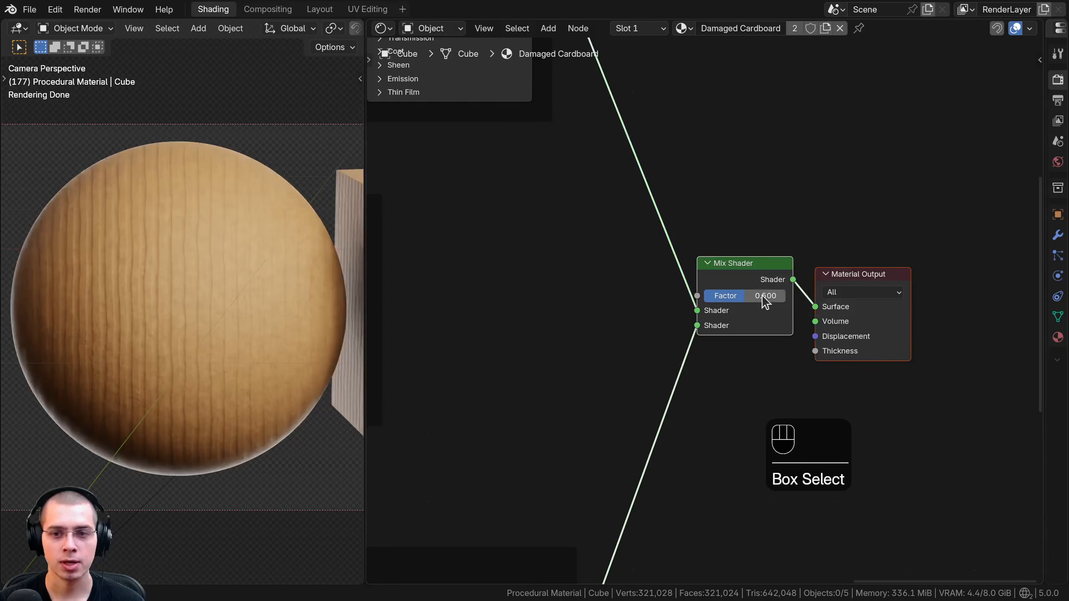
# Step: Try the Mix Shader with a factor of 1.000 to preview the Cardboard Inside shader
pyautogui.moveTo(764, 296); pyautogui.dragTo(803, 296)
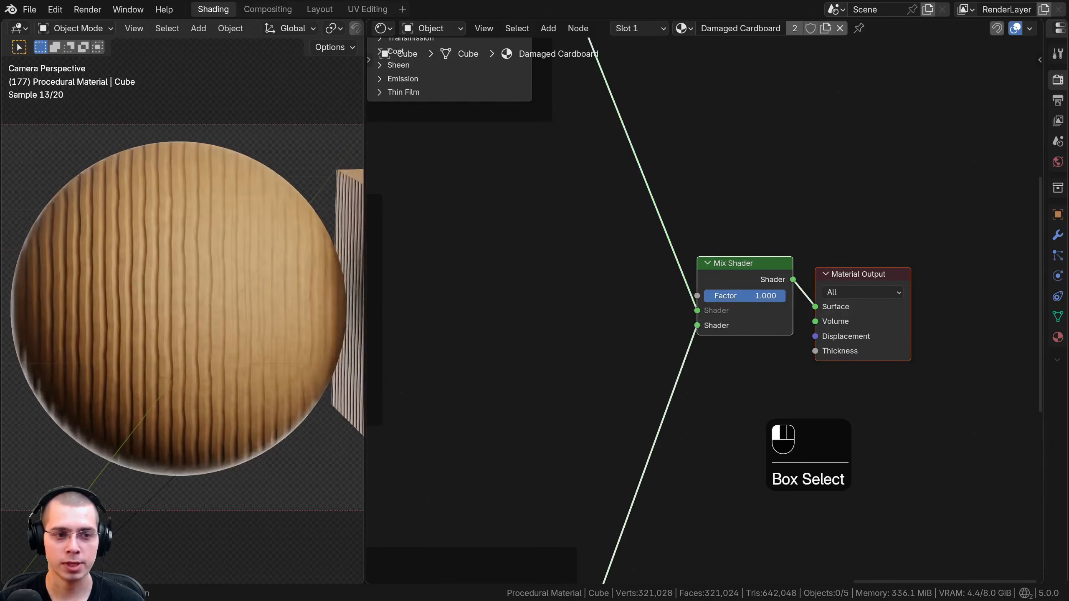
pyautogui.rightClick(763, 296)
# Step: Connect the Damage Mask Color Ramp's Color output to the Factor of the Mix Shader
pyautogui.moveTo(746, 263); pyautogui.dragTo(759, 277)
pyautogui.scroll(1, 294, 290)
pyautogui.scroll(-5, 614, 295)
pyautogui.moveTo(374, 292); pyautogui.dragTo(537, 295, button='middle')
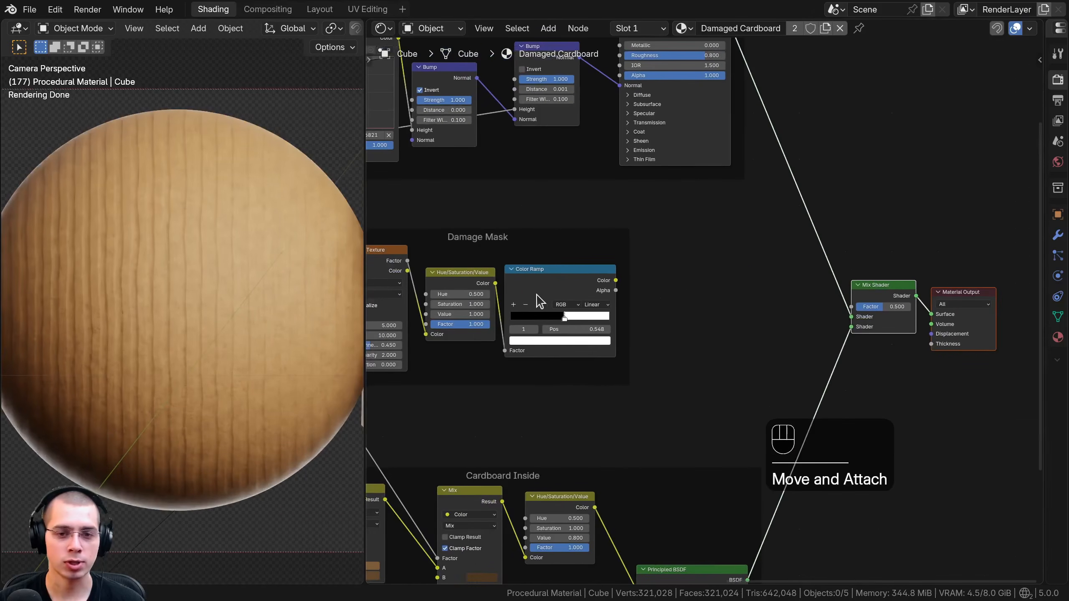
pyautogui.click(524, 282)
pyautogui.moveTo(630, 274); pyautogui.dragTo(565, 280, button='middle')
pyautogui.scroll(2, 556, 290)
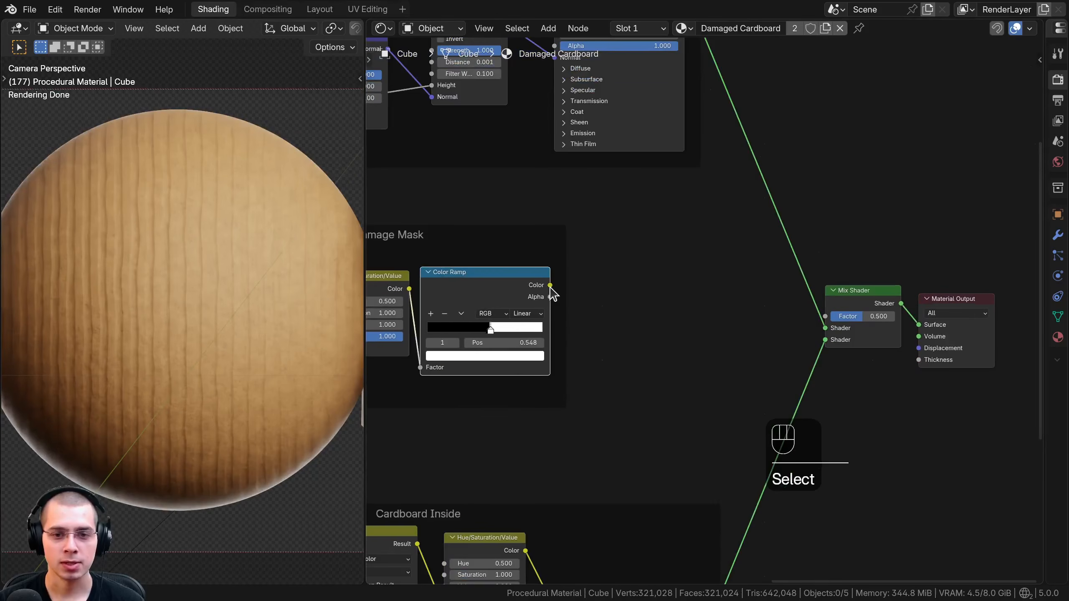
pyautogui.moveTo(572, 240); pyautogui.dragTo(832, 317)
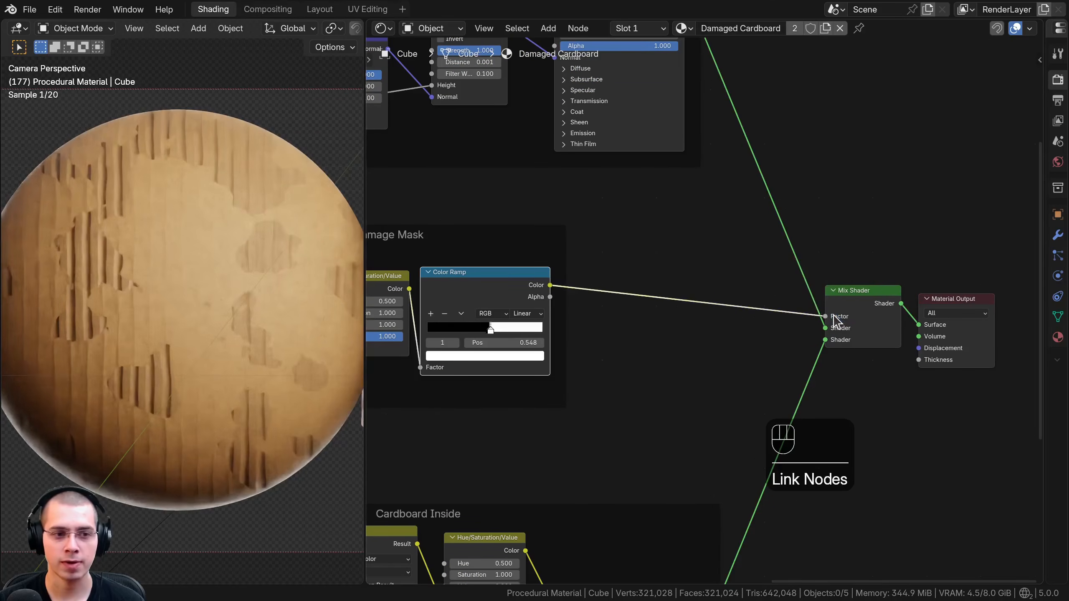
# Step: Examine the transitions between the intact surface and the damaged patches on the rendered sphere up close
pyautogui.keyDown('shift'); pyautogui.moveTo(169, 269); pyautogui.dragTo(185, 305, button='middle'); pyautogui.keyUp('shift')
pyautogui.scroll(5, 183, 304)
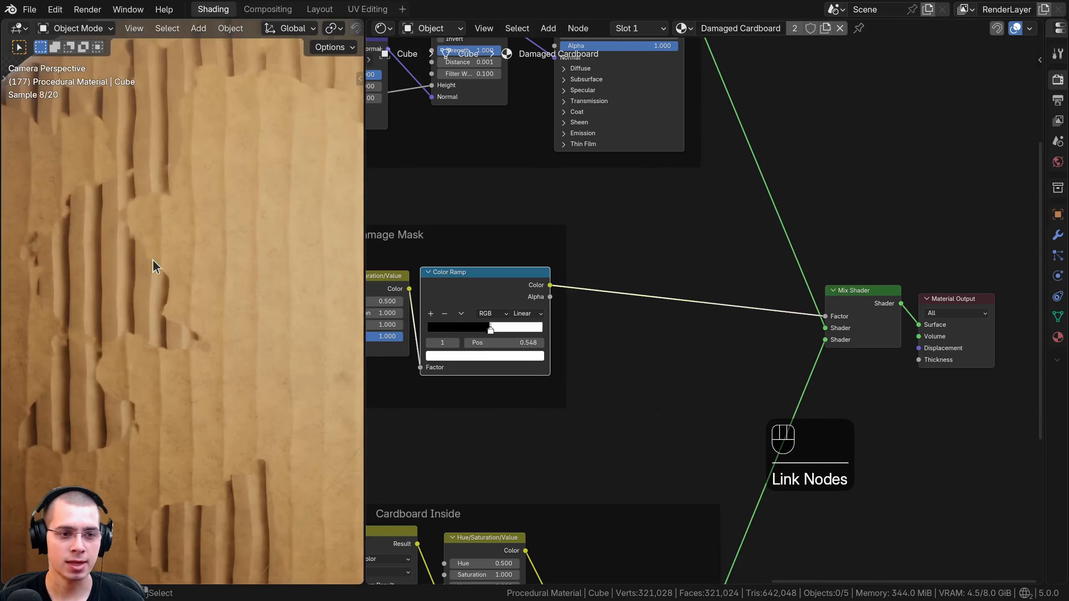
pyautogui.keyDown('shift'); pyautogui.moveTo(329, 306); pyautogui.dragTo(217, 327, button='middle'); pyautogui.keyUp('shift')
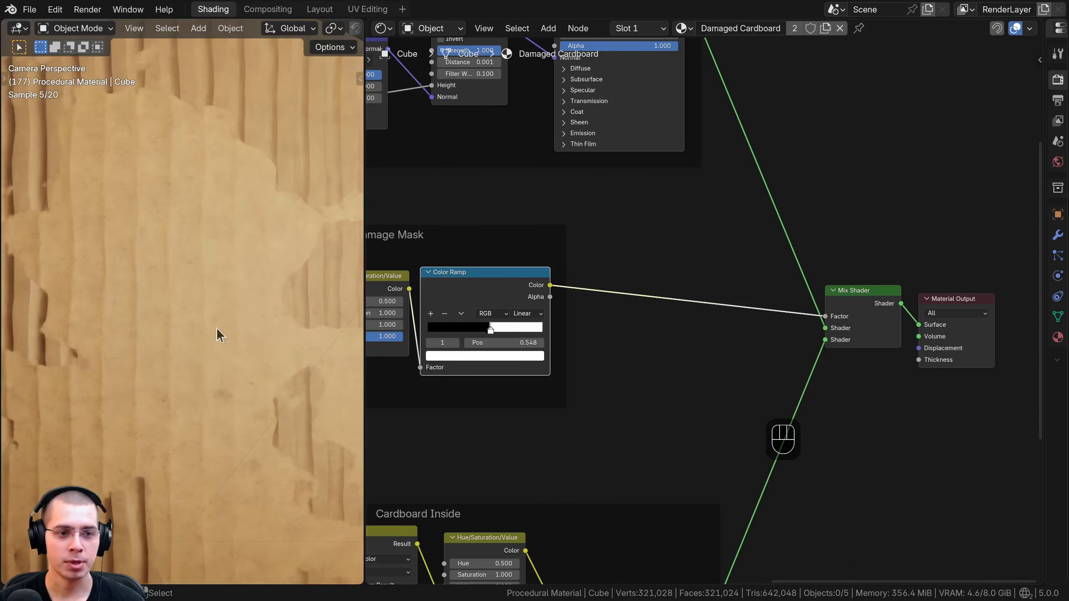
pyautogui.scroll(-1, 118, 293)
pyautogui.scroll(-2, 118, 293)
pyautogui.keyDown('shift'); pyautogui.moveTo(141, 272); pyautogui.dragTo(130, 251, button='middle'); pyautogui.keyUp('shift')
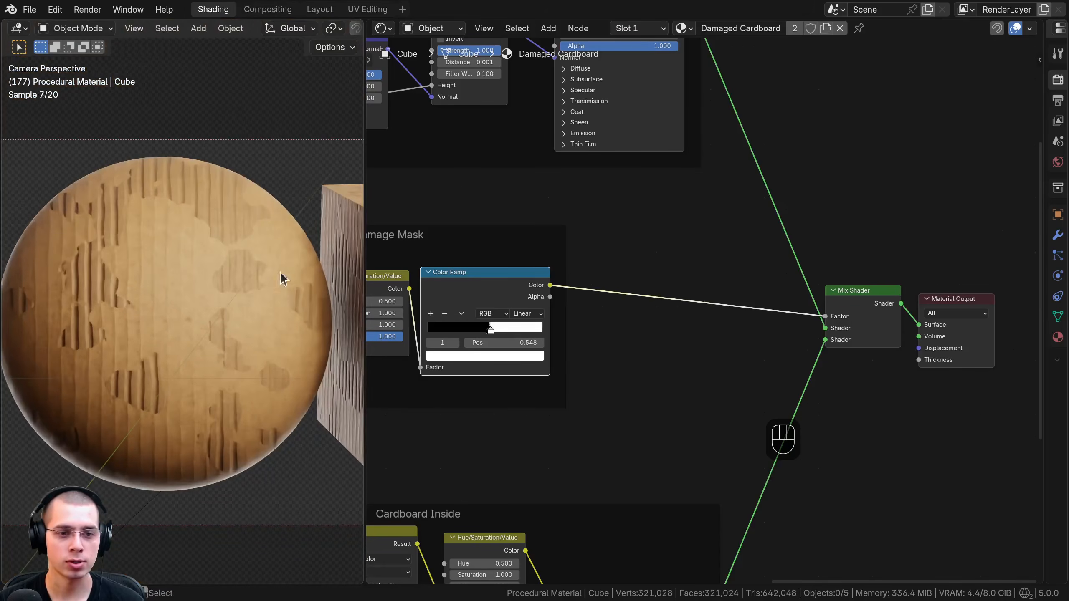
pyautogui.scroll(-6, 572, 289)
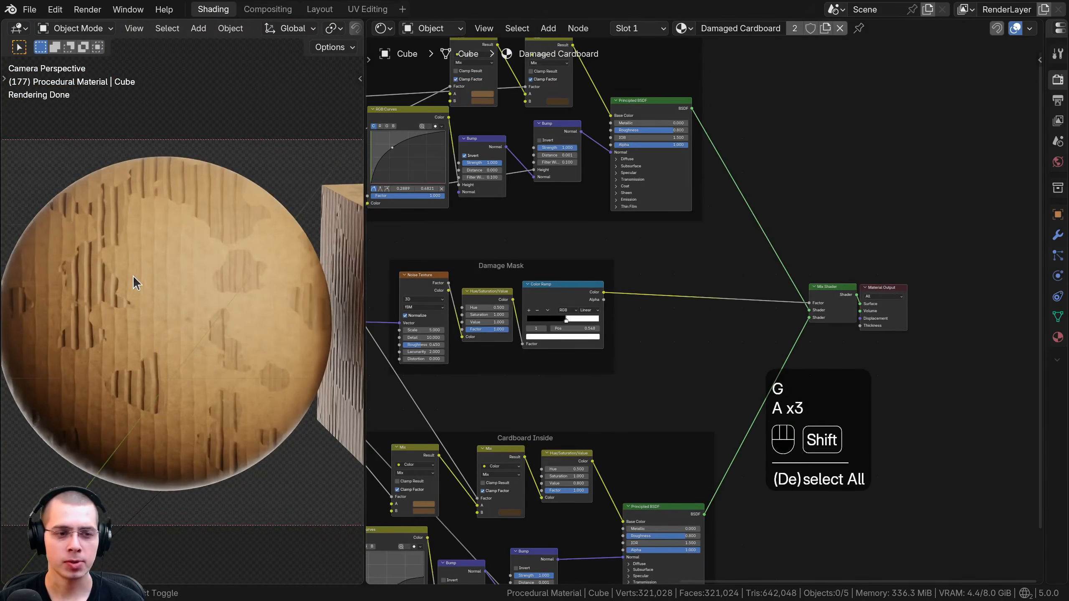
pyautogui.scroll(8, 165, 274)
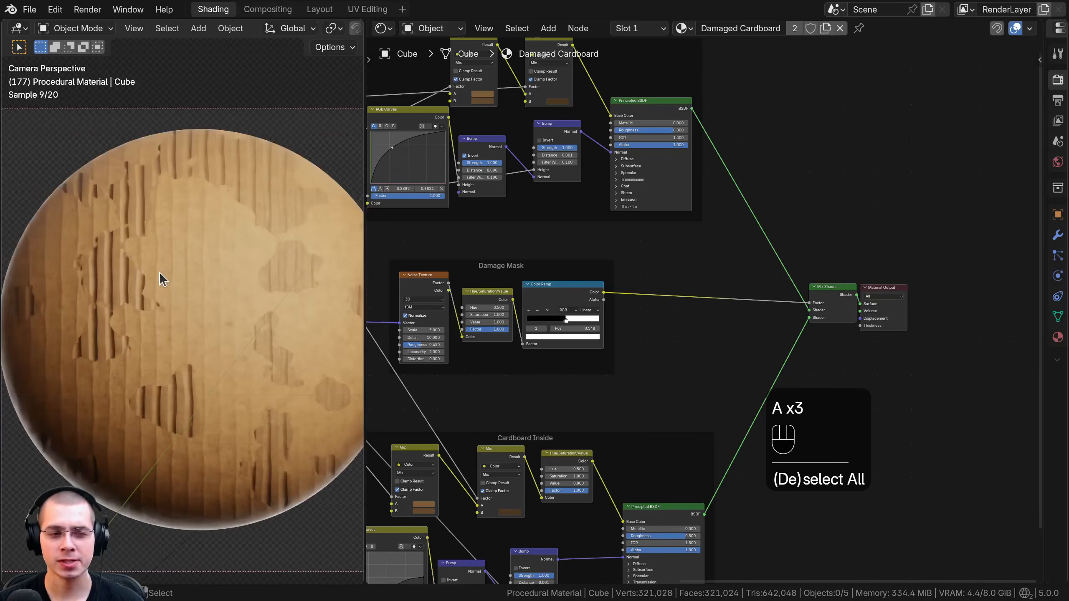
pyautogui.keyDown('shift'); pyautogui.moveTo(165, 290); pyautogui.dragTo(182, 224, button='middle'); pyautogui.keyUp('shift')
pyautogui.scroll(3, 182, 225)
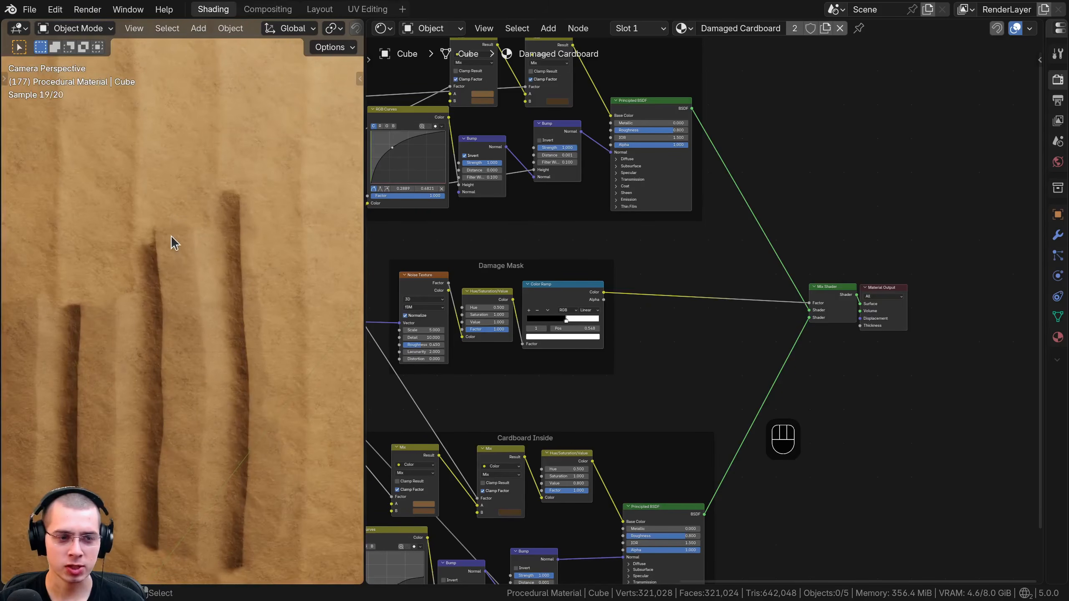
pyautogui.scroll(2, 174, 209)
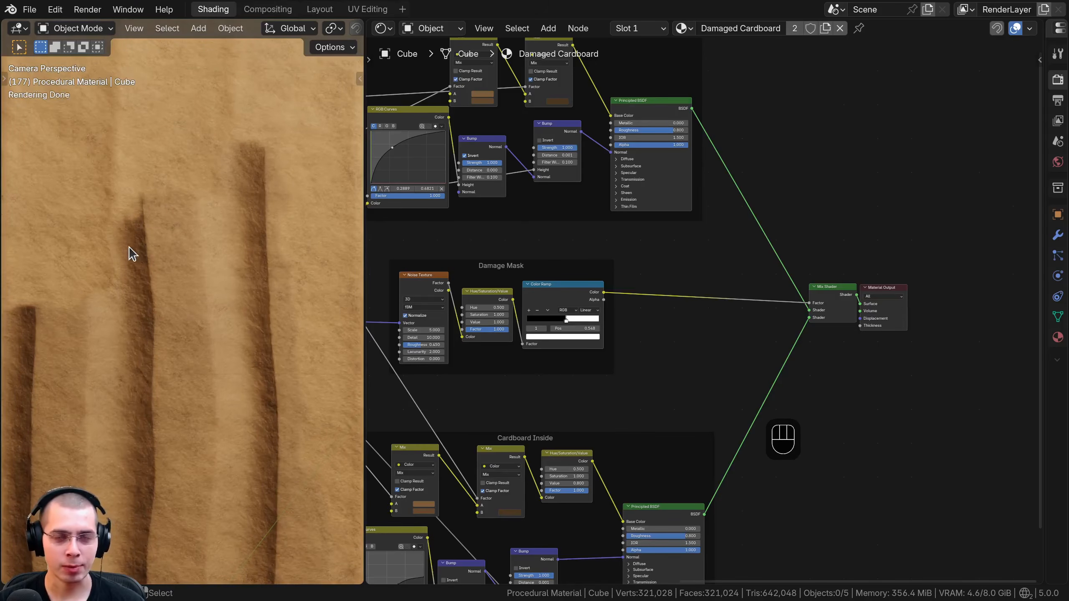
pyautogui.scroll(-2, 154, 185)
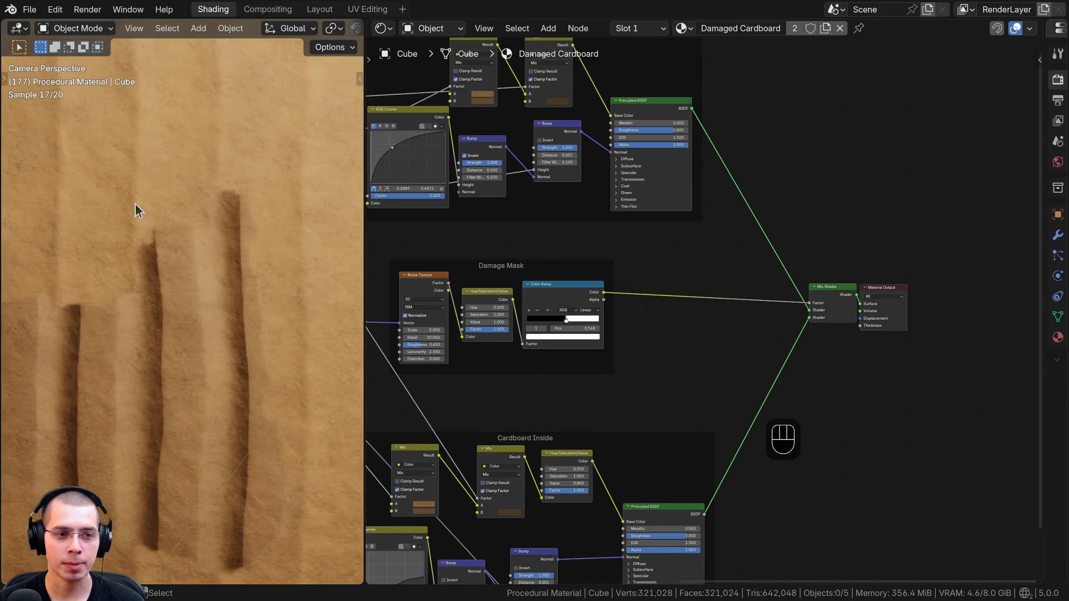
pyautogui.scroll(2, 144, 185)
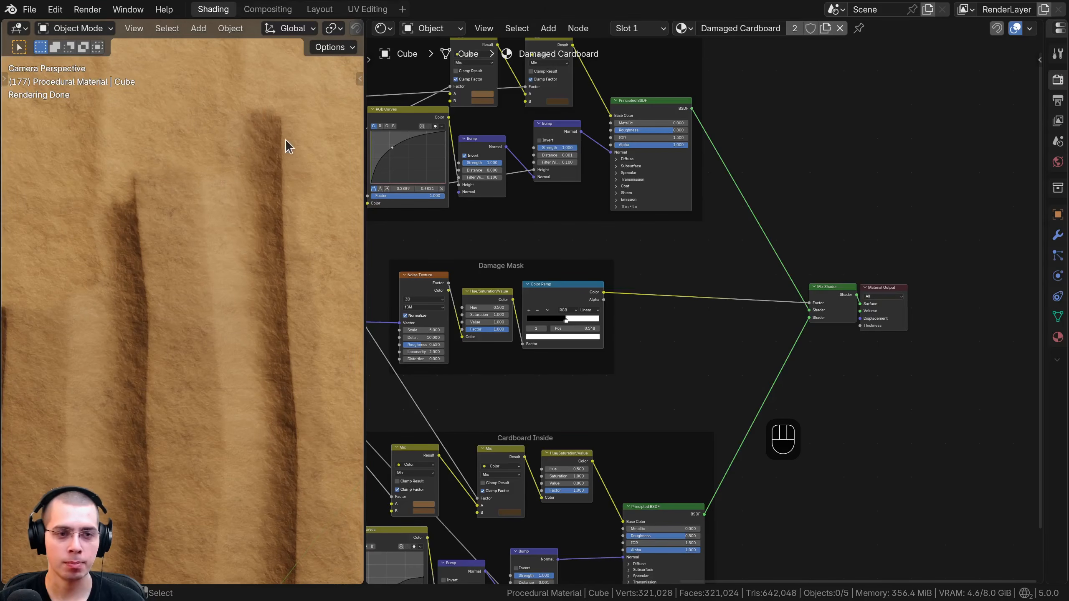
pyautogui.scroll(-9, 109, 251)
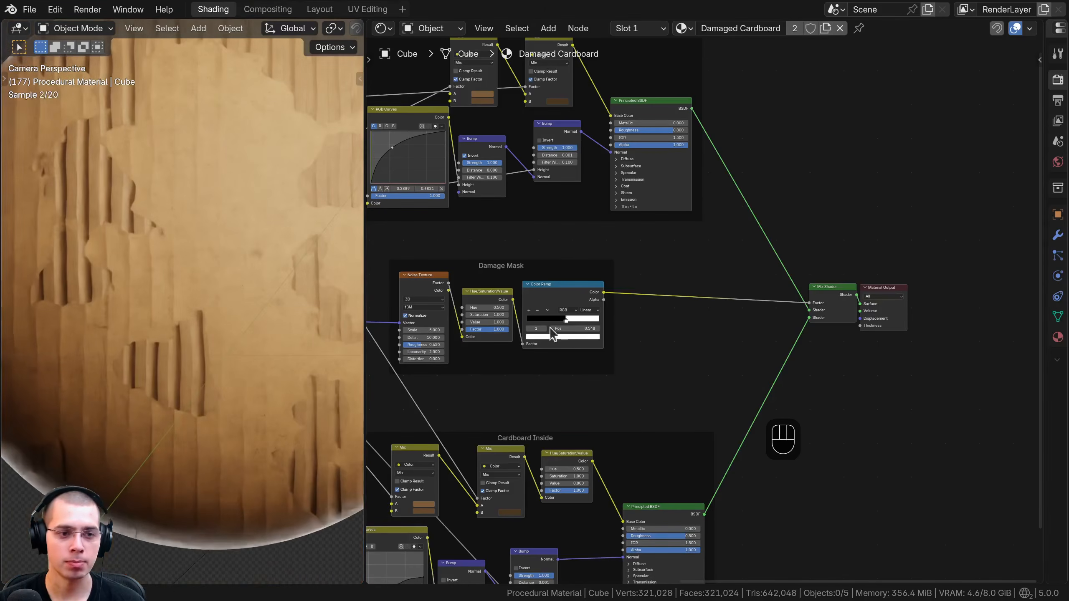
# Step: Shift the Cardboard Surface and Cardboard Inside Principled BSDF nodes along the X axis, closer to the Mix Shader
pyautogui.click(569, 302)
pyautogui.scroll(2, 589, 269)
pyautogui.moveTo(623, 198); pyautogui.dragTo(548, 103, button='middle')
pyautogui.scroll(-1, 598, 252)
pyautogui.click(623, 171)
pyautogui.scroll(-3, 648, 247)
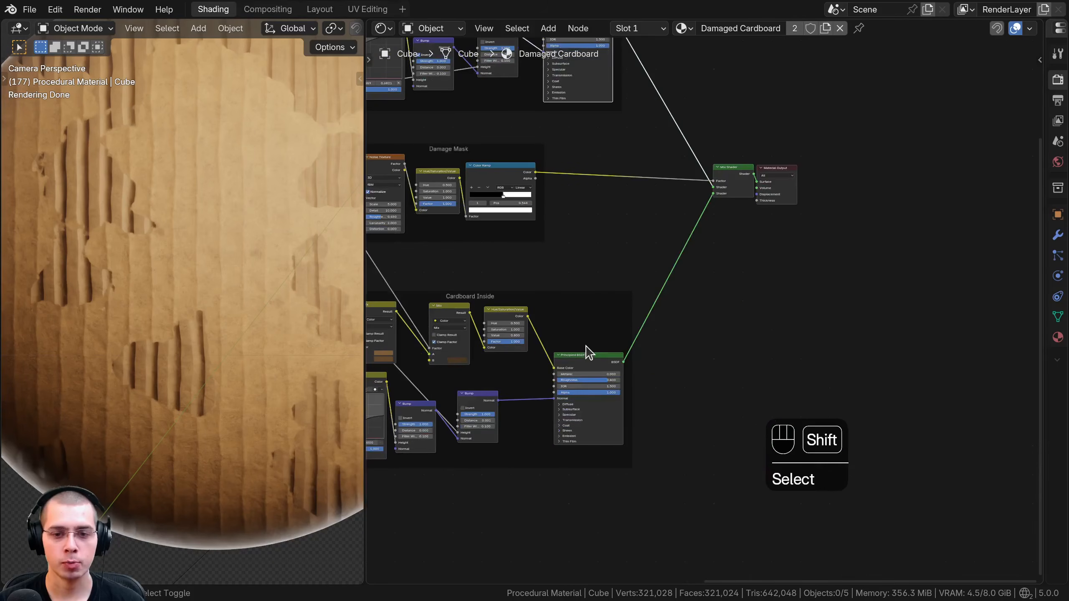
pyautogui.keyDown('shift'); pyautogui.click(585, 353); pyautogui.keyUp('shift')
pyautogui.moveTo(598, 319); pyautogui.dragTo(587, 362, button='middle')
pyautogui.press('g')
pyautogui.middleClick(619, 151)
pyautogui.click(639, 153)
pyautogui.press('b')
pyautogui.moveTo(652, 151); pyautogui.dragTo(770, 211)
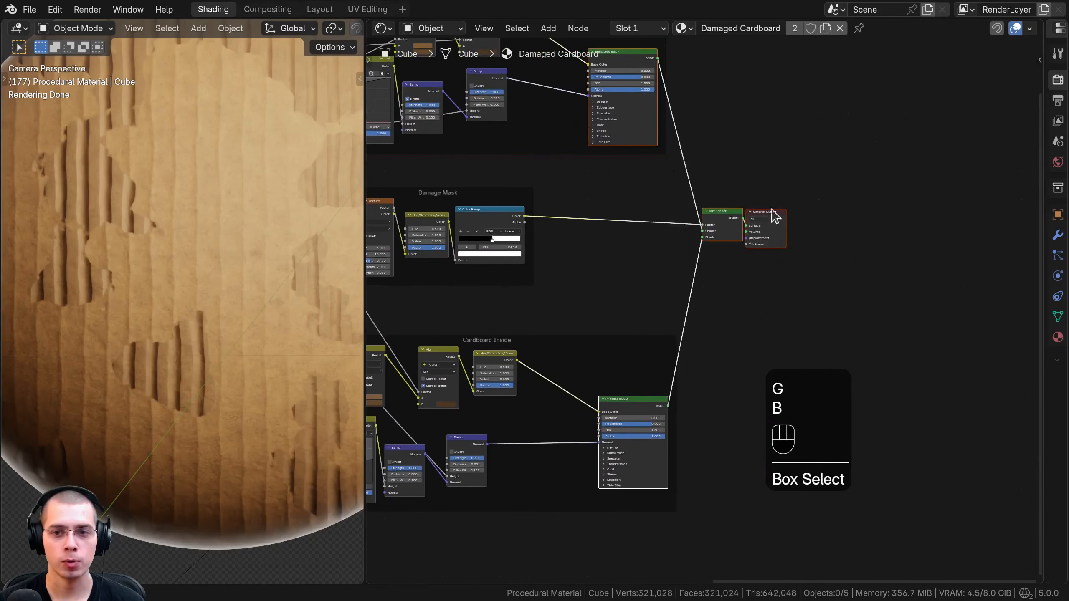
pyautogui.moveTo(745, 202); pyautogui.dragTo(740, 300, button='middle')
pyautogui.press('g')
pyautogui.middleClick(749, 301)
pyautogui.click(729, 297)
pyautogui.press('a')
# Step: Move both Principled BSDF nodes, the Mix Shader and the Material Output together along the X axis, farther from the Bump nodes
pyautogui.click(616, 152)
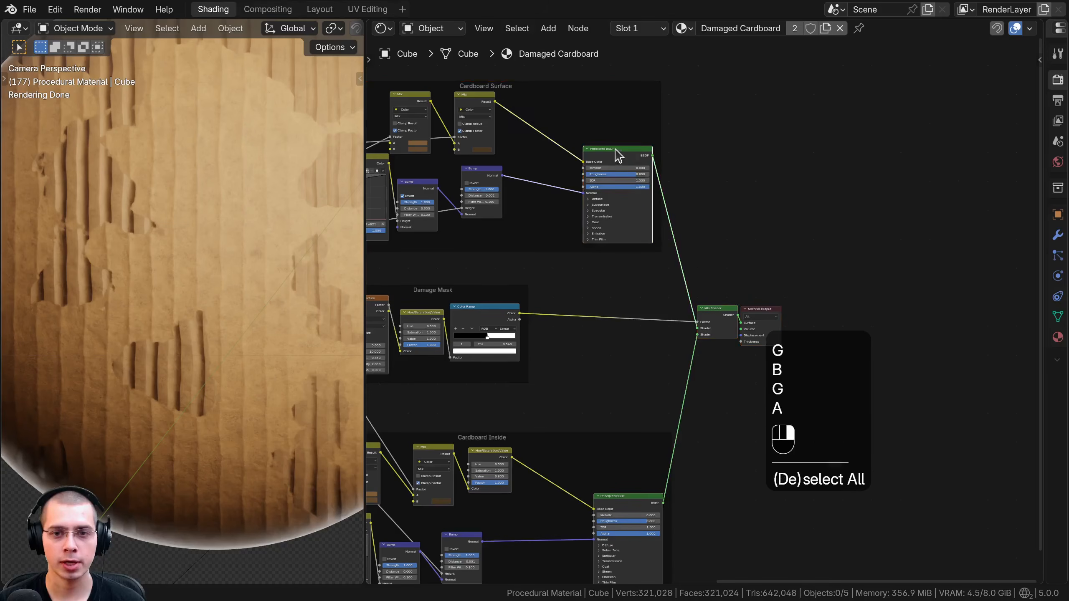
pyautogui.keyDown('shift'); pyautogui.click(620, 500); pyautogui.keyUp('shift')
pyautogui.press('b')
pyautogui.moveTo(691, 297); pyautogui.dragTo(802, 395)
pyautogui.press('g')
pyautogui.middleClick(738, 365)
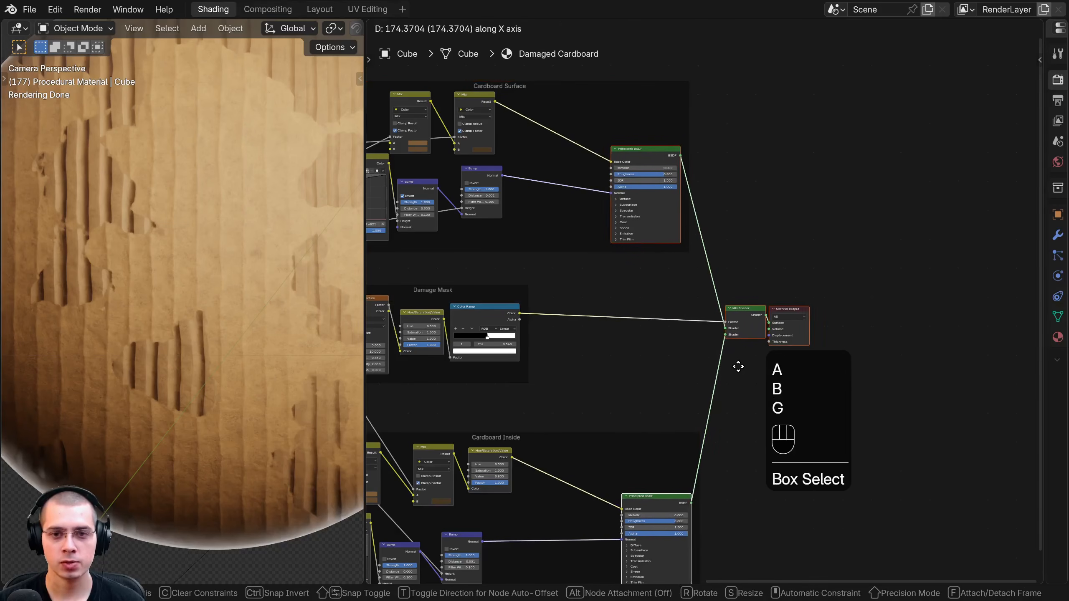
pyautogui.click(739, 366)
pyautogui.moveTo(535, 393); pyautogui.dragTo(546, 398, button='middle')
pyautogui.press('a')
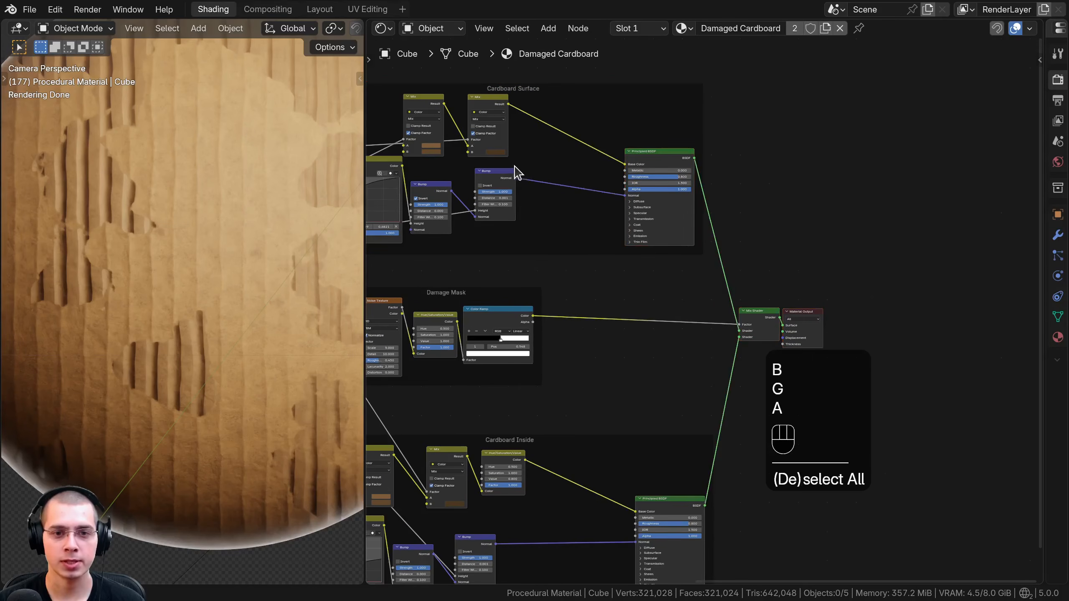
# Step: Duplicate the last Cardboard Surface Bump node and insert the copy between it and the Principled BSDF's Normal input
pyautogui.click(507, 203)
pyautogui.scroll(2, 463, 156)
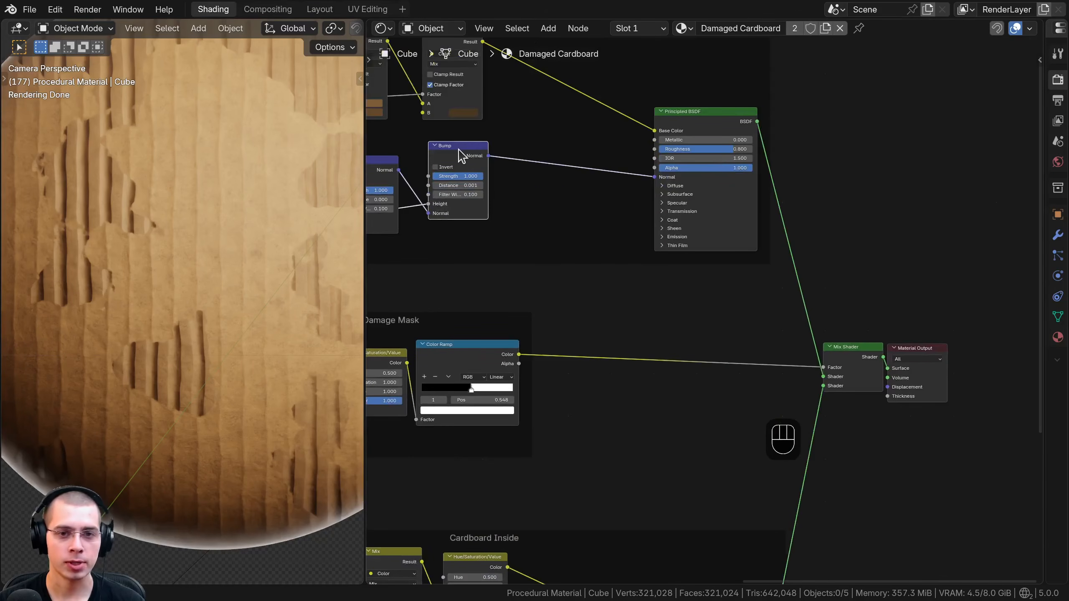
pyautogui.click(461, 151)
pyautogui.hotkey('shift', 'd')
pyautogui.click(563, 141)
pyautogui.moveTo(562, 141); pyautogui.dragTo(607, 228, button='middle')
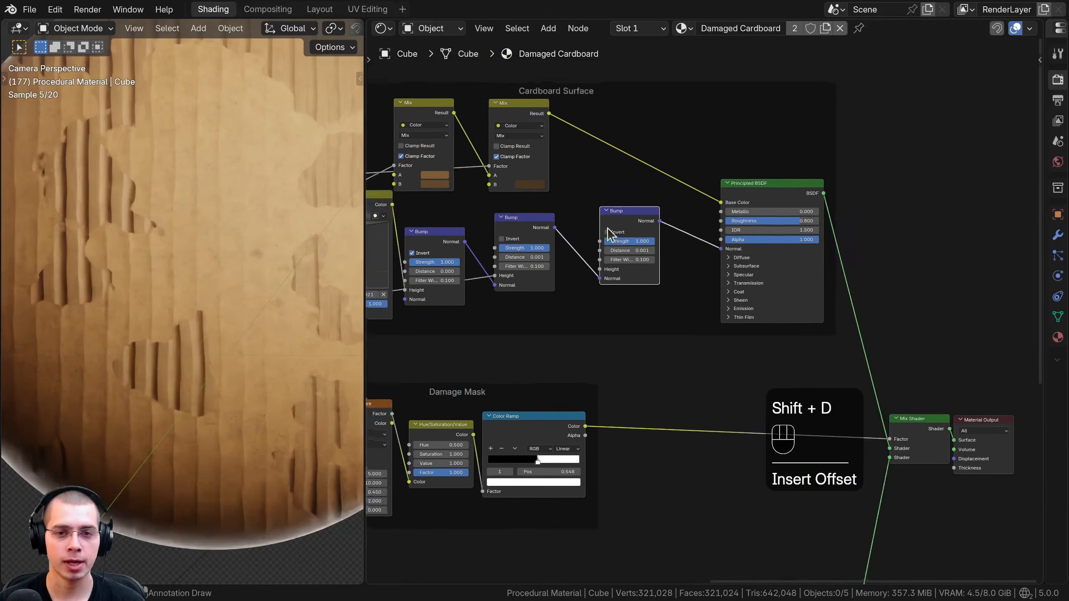
pyautogui.scroll(1, 638, 246)
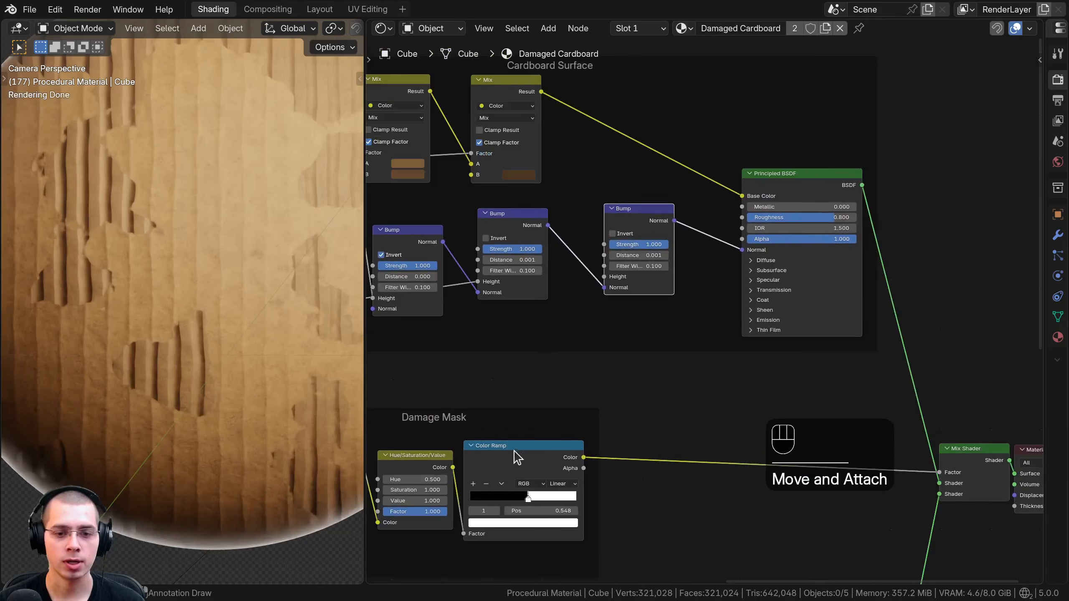
# Step: Connect the Damage Mask Color Ramp's Color output to the Height input of the new Bump node
pyautogui.moveTo(513, 453); pyautogui.dragTo(506, 453)
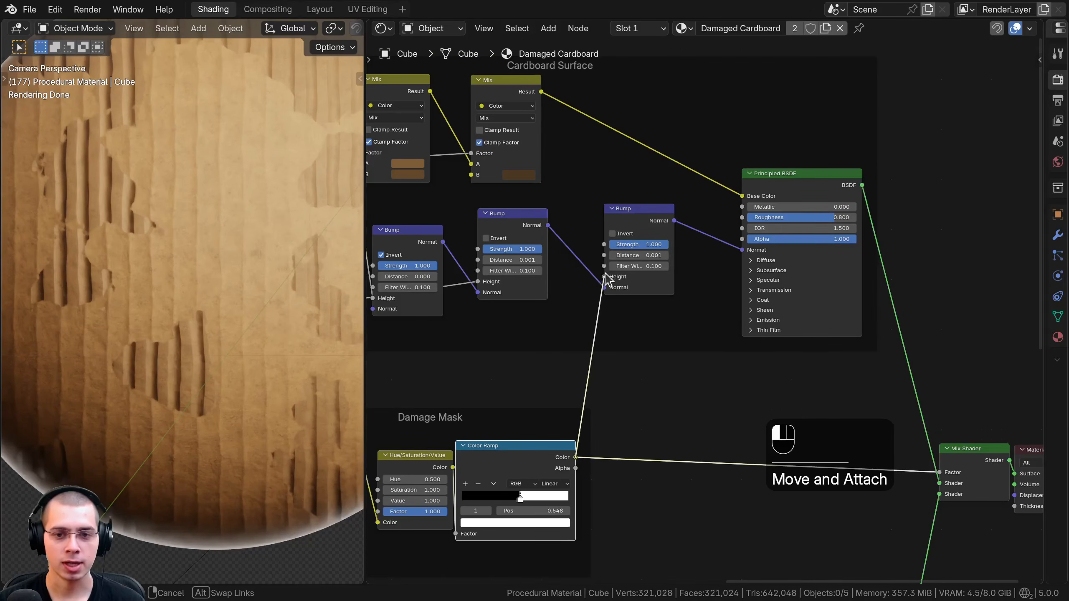
pyautogui.moveTo(607, 280); pyautogui.dragTo(603, 282)
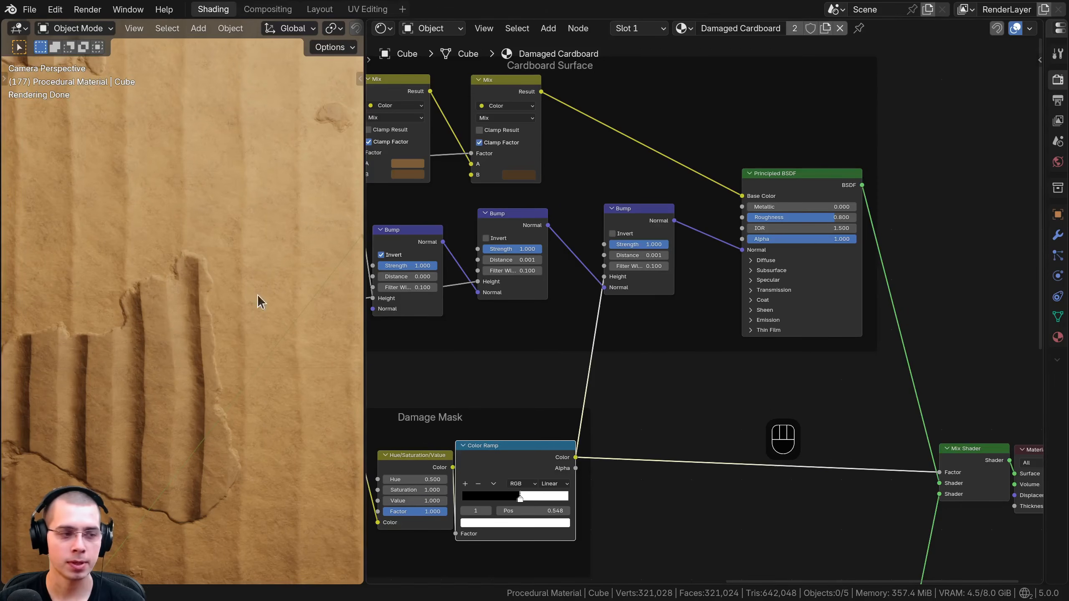
pyautogui.scroll(5, 293, 291)
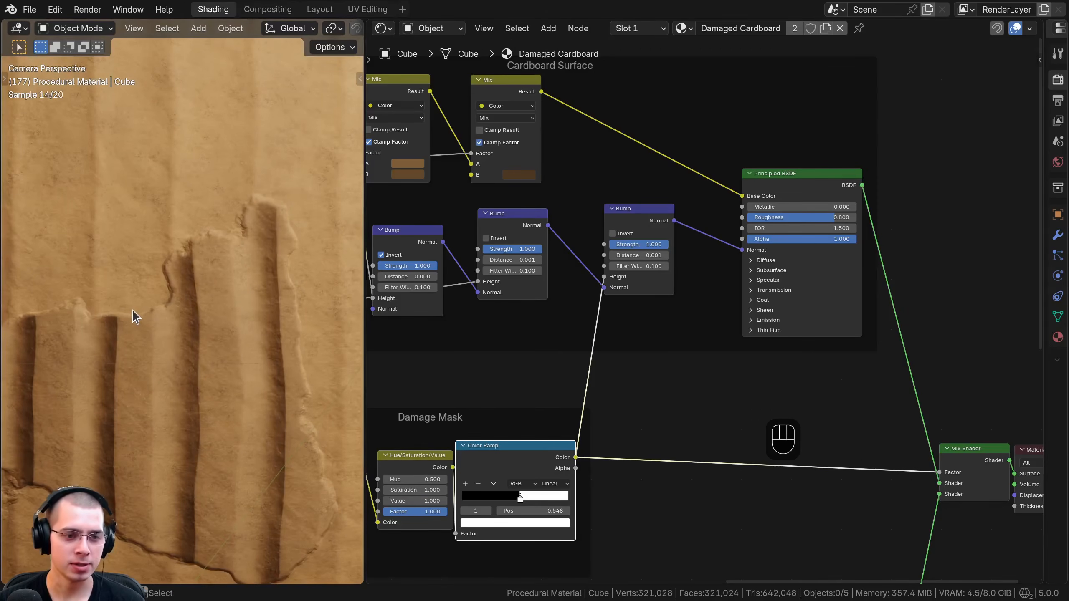
# Step: Enable Invert on the new Cardboard Surface Bump node so the torn edges look raised above the damage
pyautogui.scroll(2, 581, 206)
pyautogui.click(579, 204)
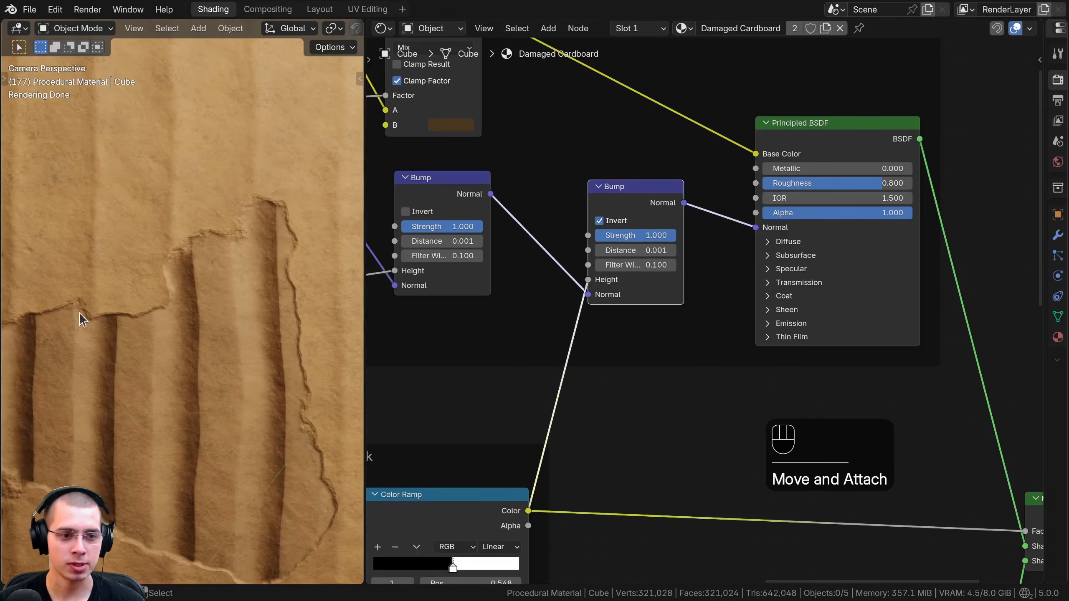
pyautogui.scroll(-2, 223, 240)
pyautogui.keyDown('shift'); pyautogui.moveTo(268, 321); pyautogui.dragTo(279, 299, button='middle'); pyautogui.keyUp('shift')
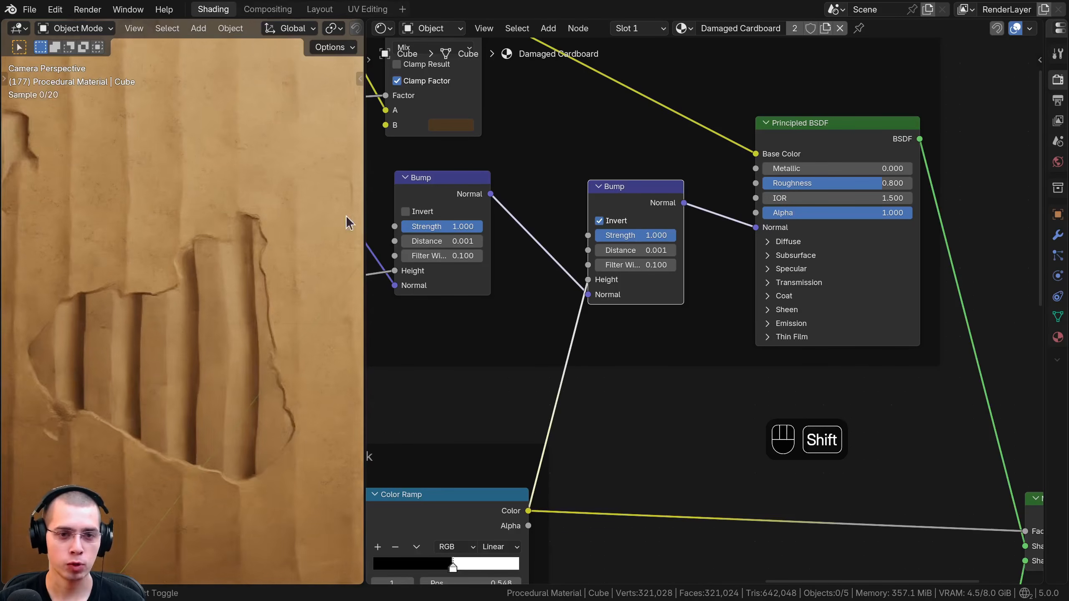
# Step: Set the Distance of the inverted damage Bump node to 0.004 and check the torn edges on the sphere
pyautogui.moveTo(637, 282); pyautogui.dragTo(638, 286, button='middle')
pyautogui.click(632, 243)
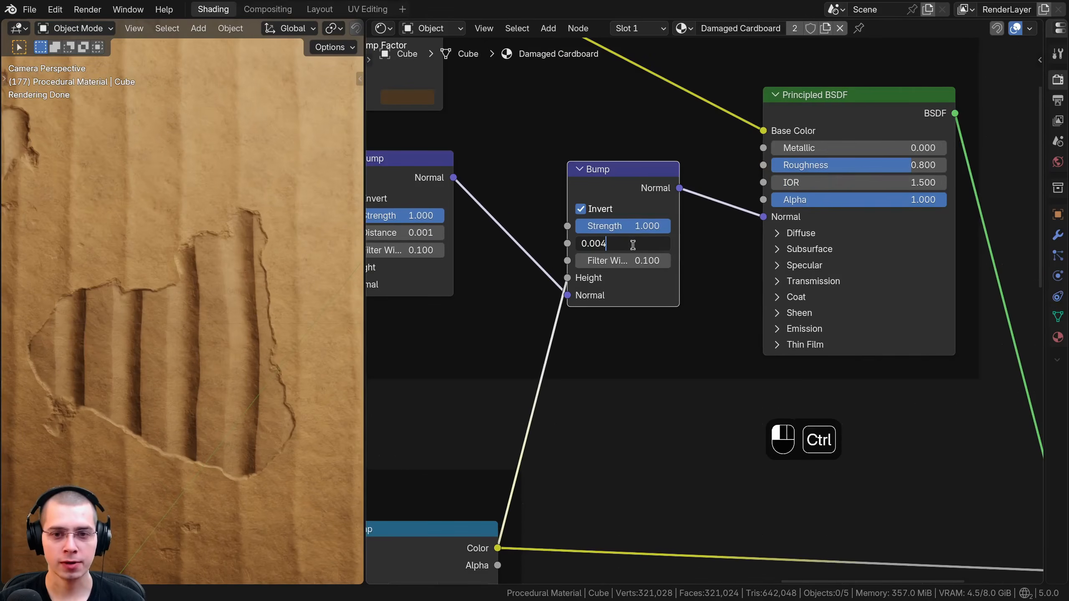
pyautogui.moveTo(632, 243); pyautogui.dragTo(568, 247)
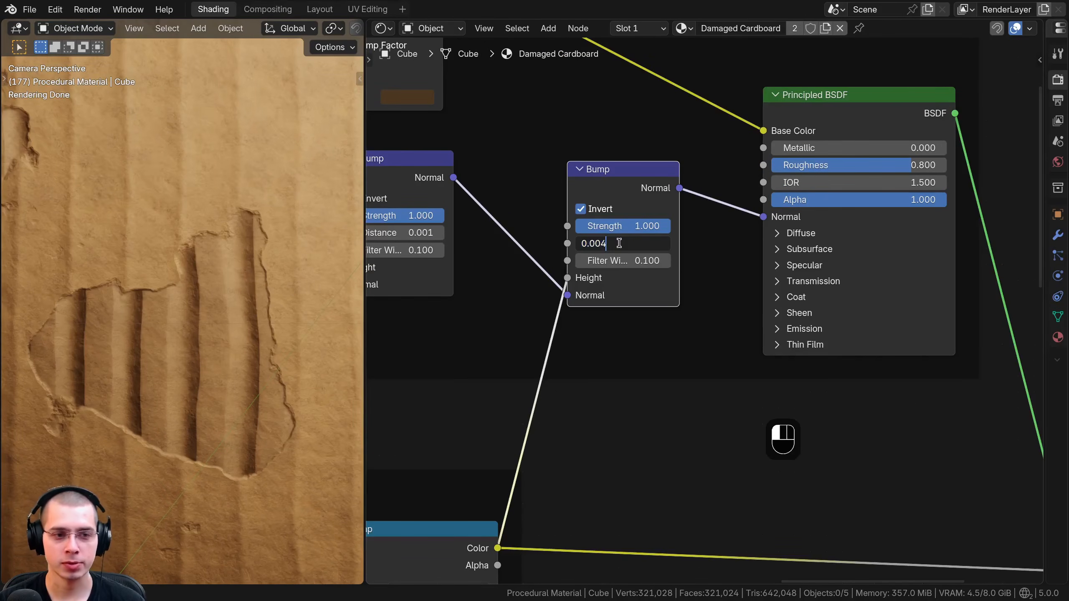
pyautogui.press('Return')
pyautogui.keyDown('shift'); pyautogui.moveTo(619, 244); pyautogui.dragTo(652, 197); pyautogui.keyUp('shift')
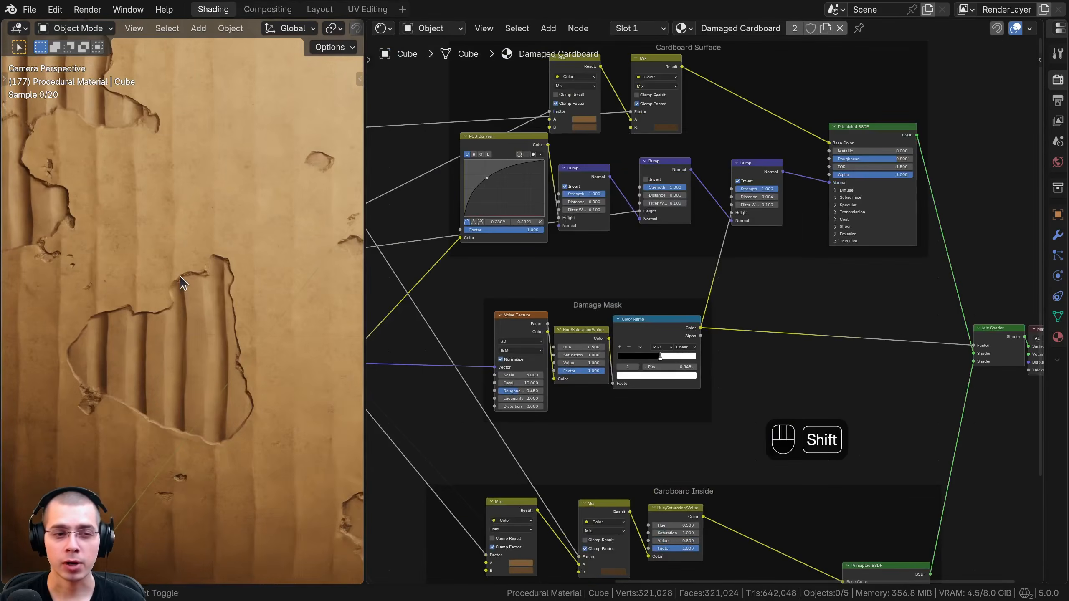
pyautogui.keyDown('shift'); pyautogui.moveTo(179, 276); pyautogui.dragTo(171, 249, button='middle'); pyautogui.keyUp('shift')
pyautogui.scroll(3, 171, 250)
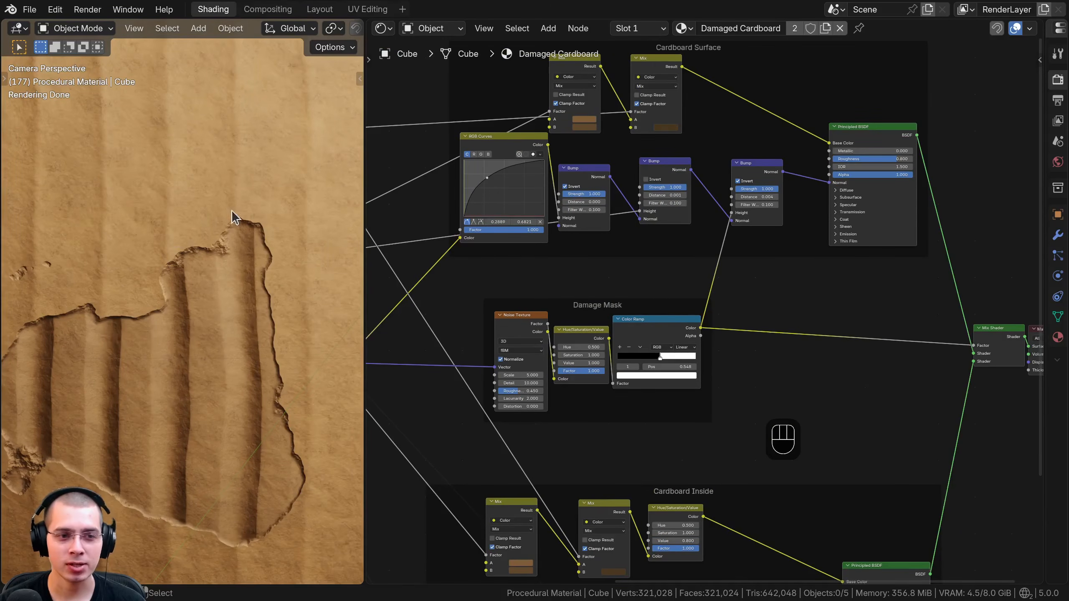
# Step: Move the Damage Mask's Color Ramp and Hue/Saturation/Value nodes lower to free space above them in the frame
pyautogui.moveTo(602, 305); pyautogui.dragTo(594, 320, button='middle')
pyautogui.scroll(3, 606, 356)
pyautogui.moveTo(608, 359); pyautogui.dragTo(587, 307, button='middle')
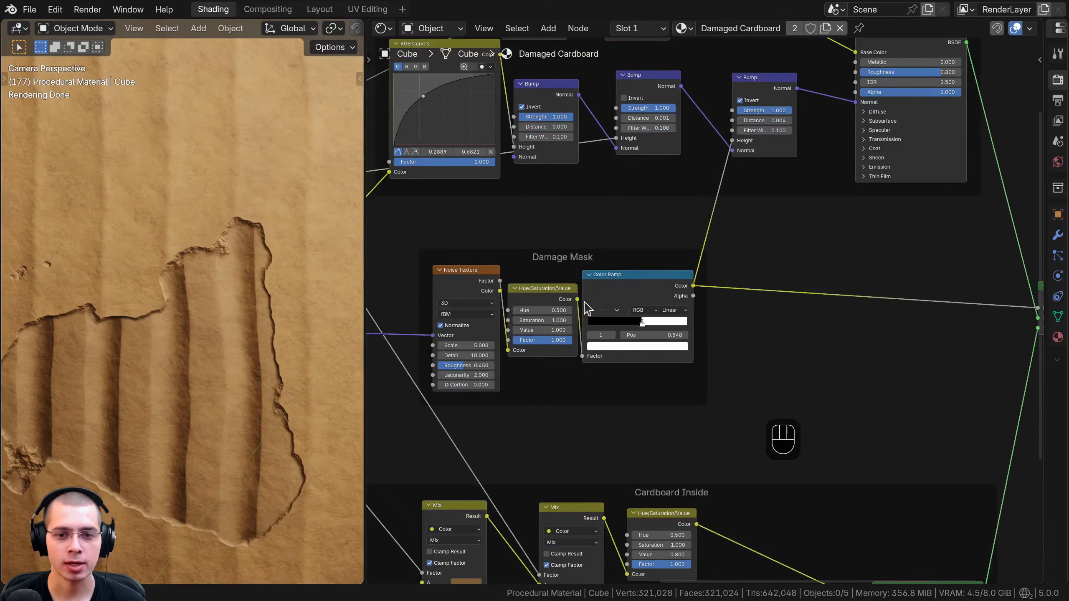
pyautogui.press('a')
pyautogui.click(609, 296)
pyautogui.moveTo(616, 300); pyautogui.dragTo(648, 344)
pyautogui.moveTo(576, 290); pyautogui.dragTo(622, 354)
pyautogui.moveTo(563, 358); pyautogui.dragTo(563, 363)
# Step: Duplicate the Damage Mask's Hue/Saturation/Value and Color Ramp pair and place the copies above the originals
pyautogui.keyDown('shift'); pyautogui.click(623, 354); pyautogui.keyUp('shift')
pyautogui.scroll(1, 615, 359)
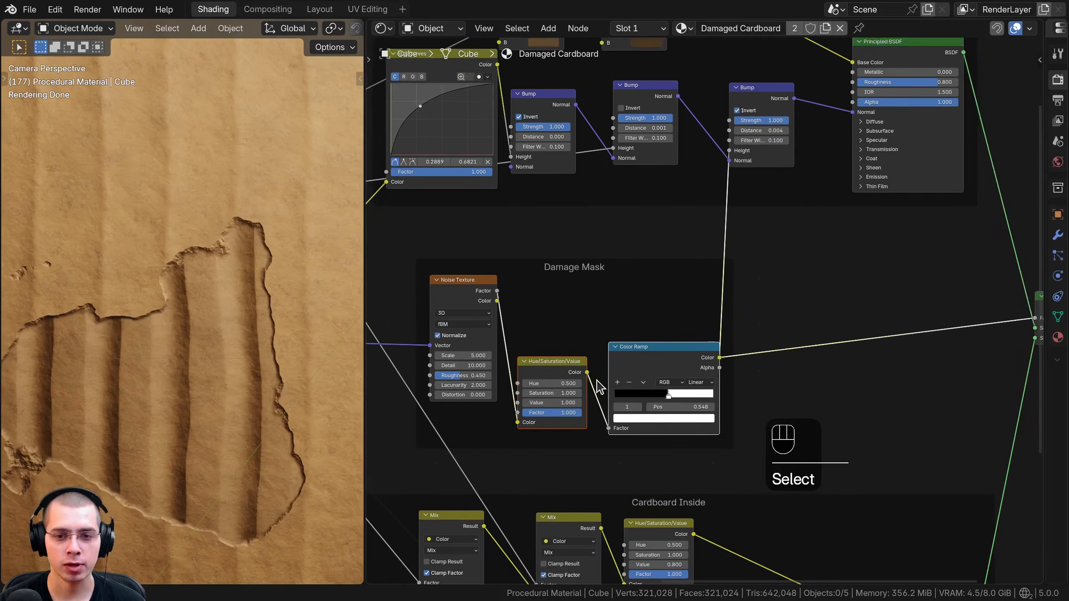
pyautogui.hotkey('shift', 'd')
pyautogui.scroll(1, 446, 357)
pyautogui.moveTo(446, 357); pyautogui.dragTo(488, 356, button='middle')
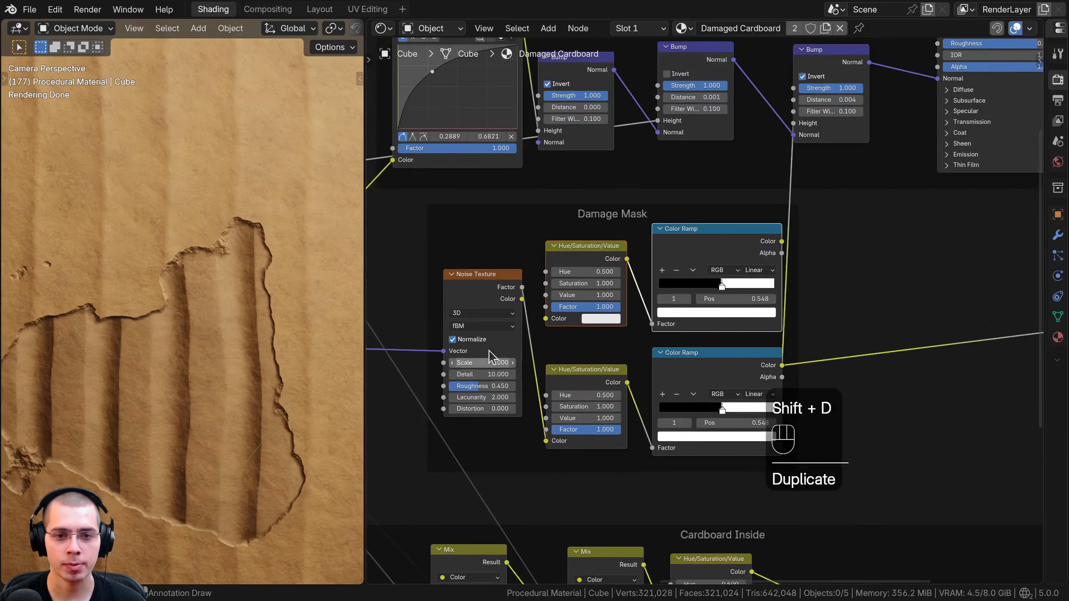
# Step: Move the Damage Mask Noise Texture farther away from the two Hue/Saturation/Value nodes to make room between them
pyautogui.moveTo(474, 293); pyautogui.dragTo(470, 297)
pyautogui.moveTo(480, 298); pyautogui.dragTo(530, 227, button='middle')
pyautogui.click(532, 227)
pyautogui.press('g')
pyautogui.click(460, 230)
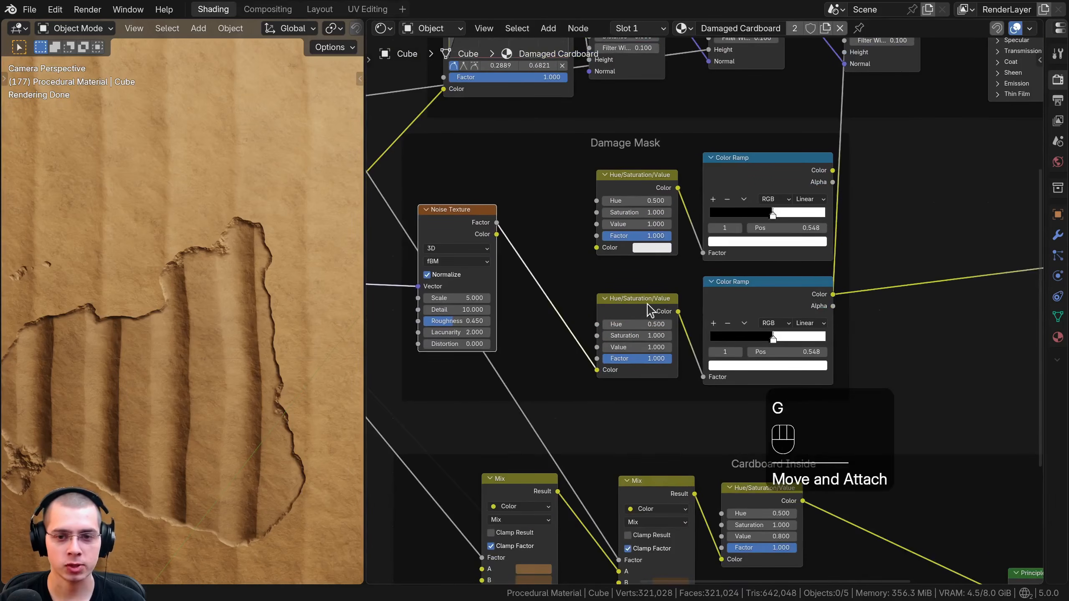
# Step: Move the Damage Mask's lower Hue/Saturation/Value node next to the Noise Texture and nudge the upper one closer to its Color Ramp
pyautogui.click(638, 299)
pyautogui.press('g')
pyautogui.click(555, 264)
pyautogui.moveTo(627, 187); pyautogui.dragTo(637, 187)
pyautogui.moveTo(572, 289); pyautogui.dragTo(568, 312, button='middle')
pyautogui.moveTo(556, 290); pyautogui.dragTo(555, 291)
pyautogui.scroll(3, 170, 331)
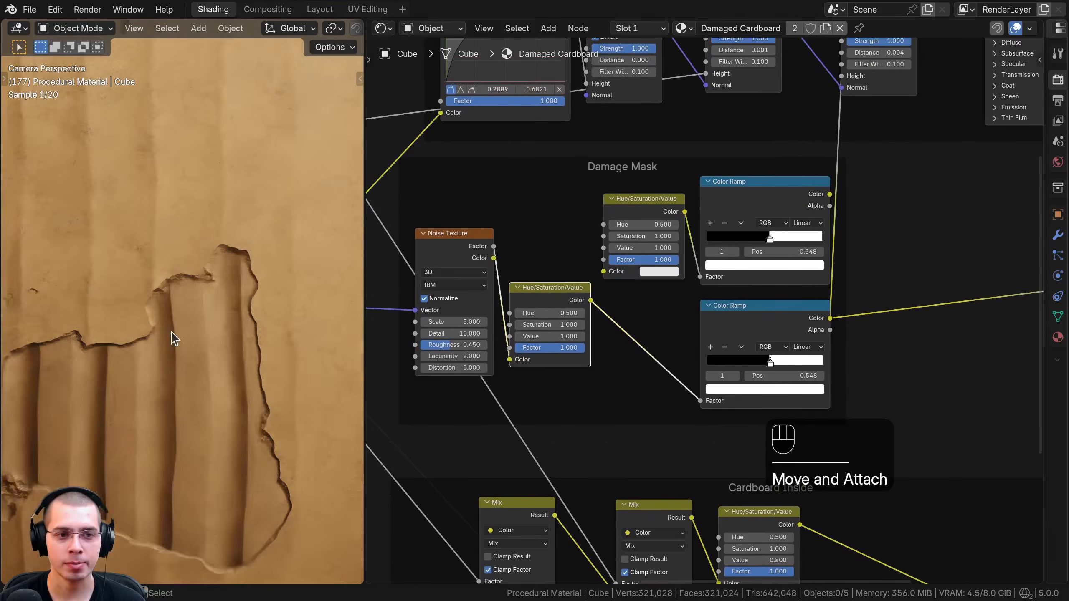
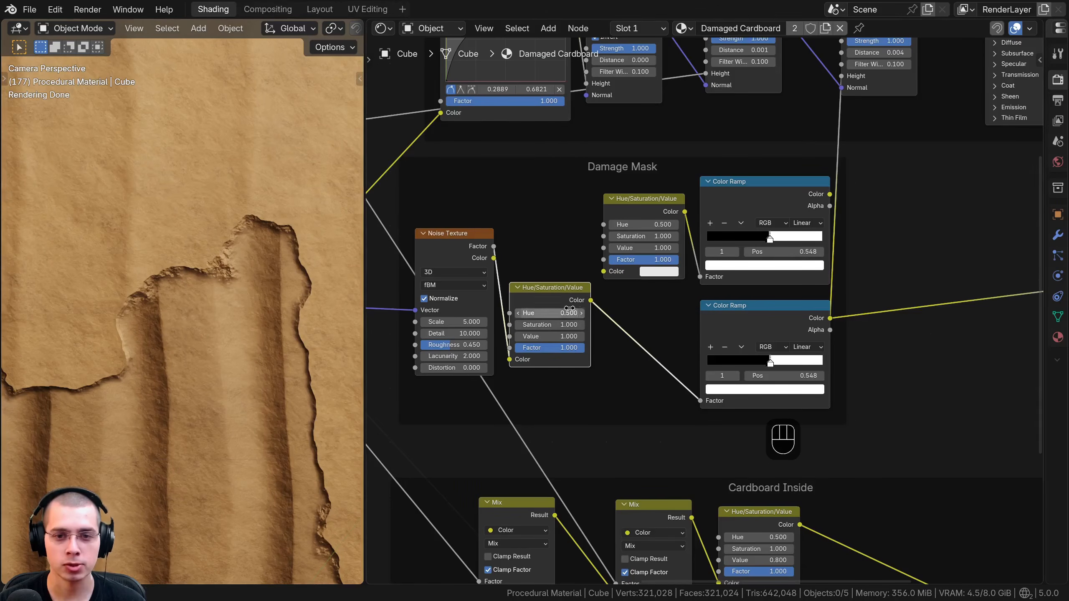
# Step: Feed the first Hue/Saturation/Value node's Color into the upper Hue/Saturation/Value node's Color input and preview both Color Ramps on the object
pyautogui.moveTo(568, 299); pyautogui.dragTo(587, 217)
pyautogui.moveTo(605, 279); pyautogui.dragTo(604, 271)
pyautogui.keyDown('ctrl'); pyautogui.keyDown('shift'); pyautogui.click(751, 210); pyautogui.keyUp('shift'); pyautogui.keyUp('ctrl')
pyautogui.scroll(2, 664, 334)
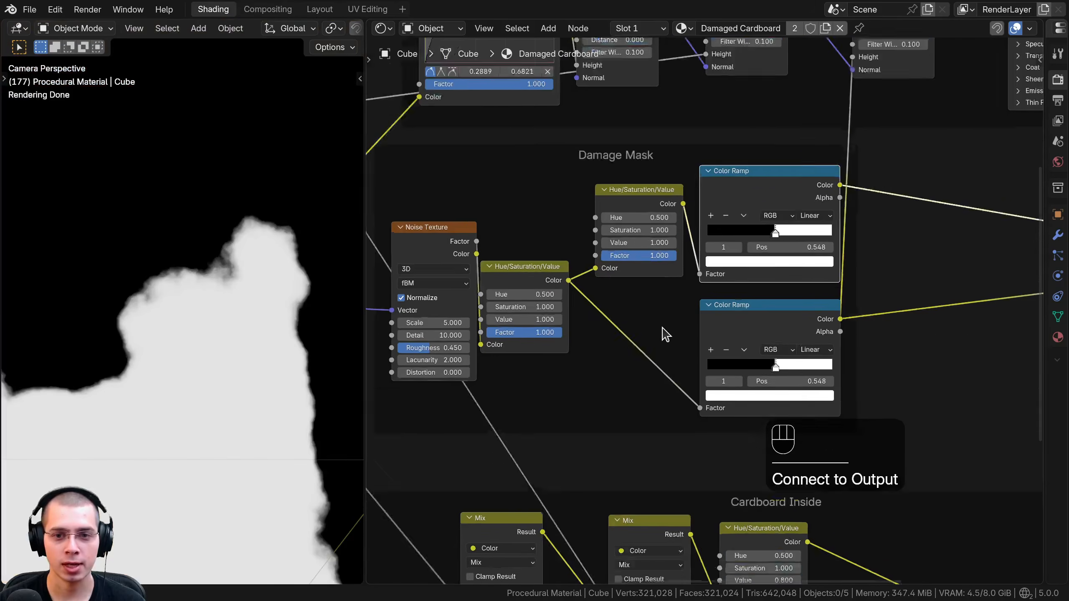
pyautogui.keyDown('shift'); pyautogui.moveTo(510, 320); pyautogui.dragTo(539, 320); pyautogui.keyUp('shift')
pyautogui.rightClick(509, 320)
pyautogui.keyDown('ctrl'); pyautogui.keyDown('shift'); pyautogui.click(770, 328); pyautogui.keyUp('shift'); pyautogui.keyUp('ctrl')
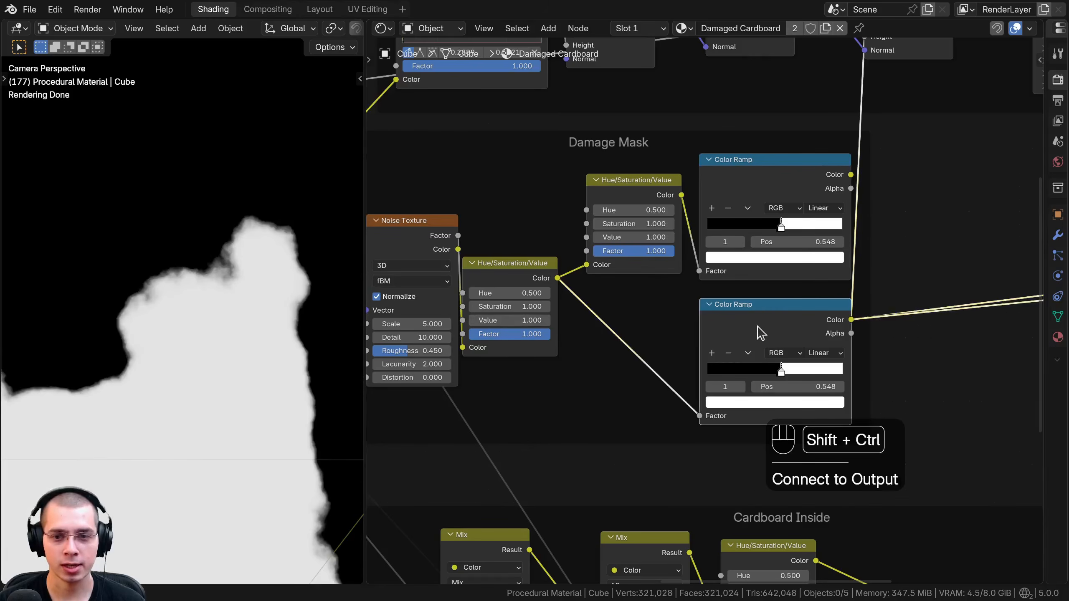
pyautogui.click(769, 170)
pyautogui.scroll(-3, 775, 236)
pyautogui.scroll(3, 661, 269)
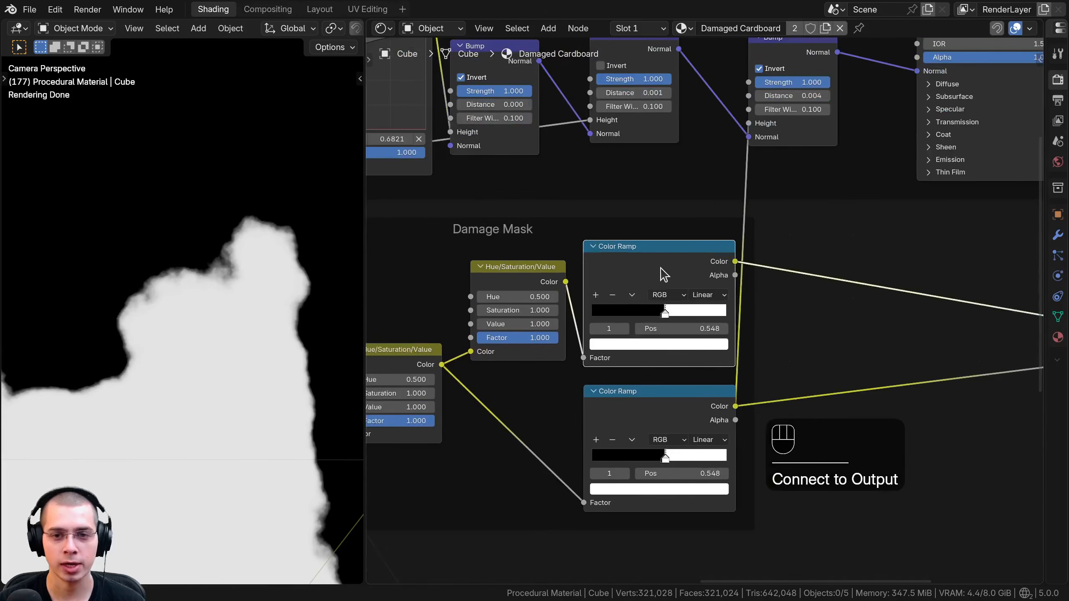
# Step: Soften the upper Damage Mask Color Ramp by setting its black stop's position to 0.485
pyautogui.press('g')
pyautogui.click(663, 221)
pyautogui.scroll(2, 656, 265)
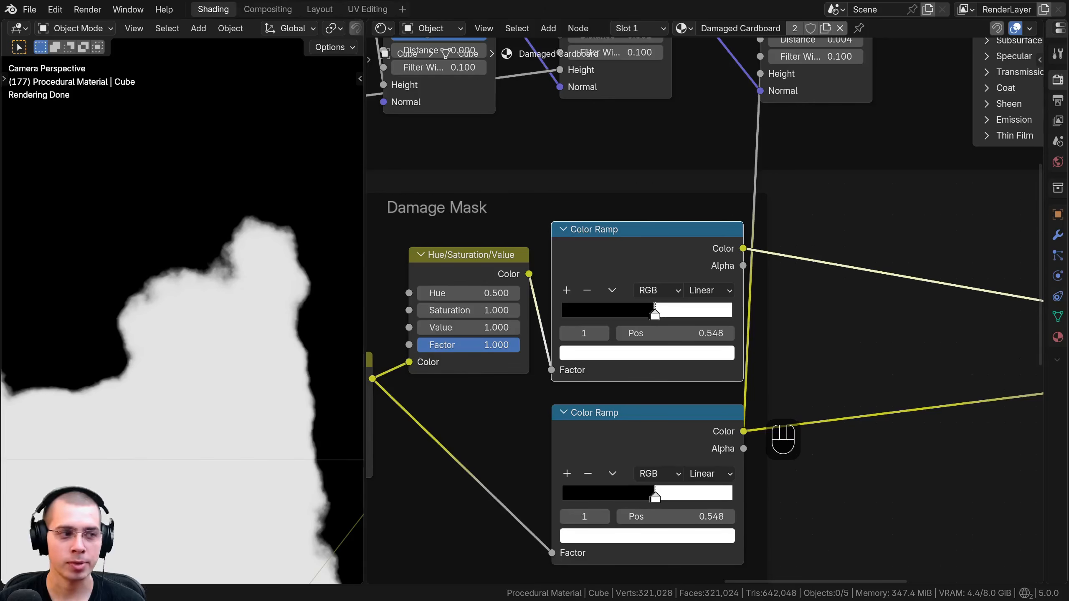
pyautogui.scroll(3, 603, 315)
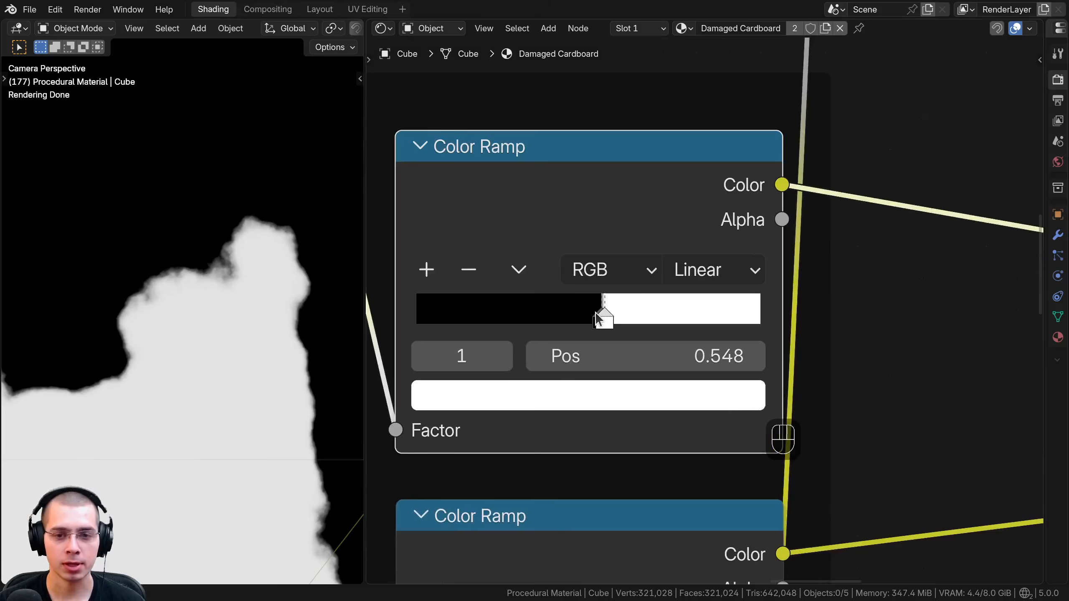
pyautogui.moveTo(597, 320); pyautogui.dragTo(586, 317)
pyautogui.click(604, 320)
# Step: Preview the two Damage Mask Color Ramps alternately to compare the sharp mask with the softened one
pyautogui.scroll(-16, 597, 324)
pyautogui.moveTo(612, 398); pyautogui.dragTo(570, 395, button='middle')
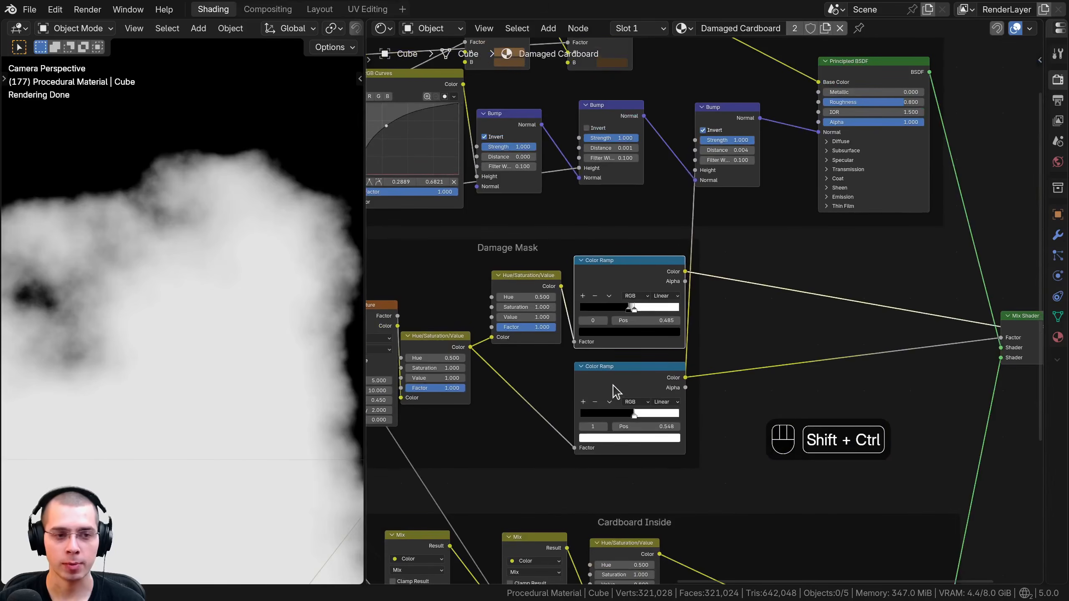
pyautogui.keyDown('ctrl'); pyautogui.keyDown('shift'); pyautogui.click(613, 382); pyautogui.keyUp('shift'); pyautogui.keyUp('ctrl')
pyautogui.keyDown('ctrl'); pyautogui.keyDown('shift'); pyautogui.click(613, 278); pyautogui.keyUp('shift'); pyautogui.keyUp('ctrl')
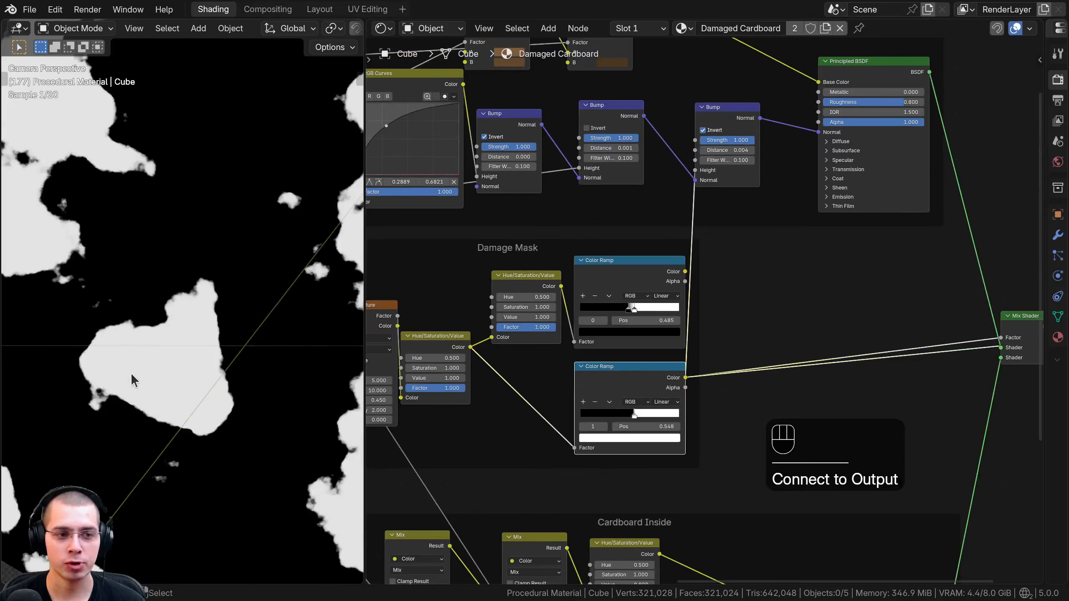
pyautogui.keyDown('ctrl'); pyautogui.keyDown('shift'); pyautogui.click(618, 384); pyautogui.keyUp('shift'); pyautogui.keyUp('ctrl')
pyautogui.keyDown('ctrl'); pyautogui.keyDown('shift'); pyautogui.click(617, 383); pyautogui.keyUp('shift'); pyautogui.keyUp('ctrl')
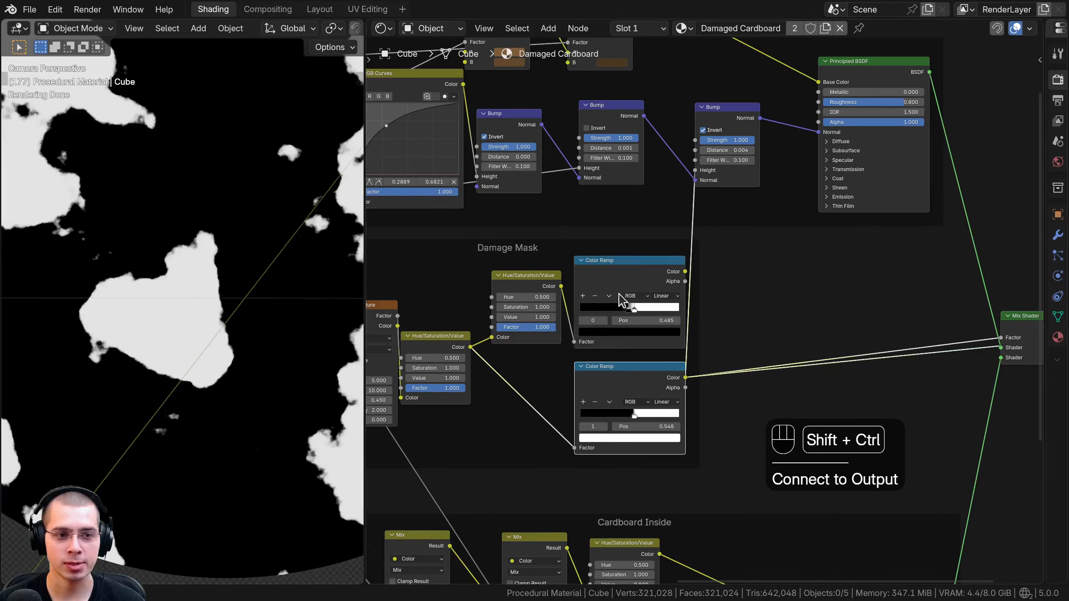
pyautogui.keyDown('ctrl'); pyautogui.keyDown('shift'); pyautogui.click(619, 279); pyautogui.keyUp('shift'); pyautogui.keyUp('ctrl')
pyautogui.click(601, 266)
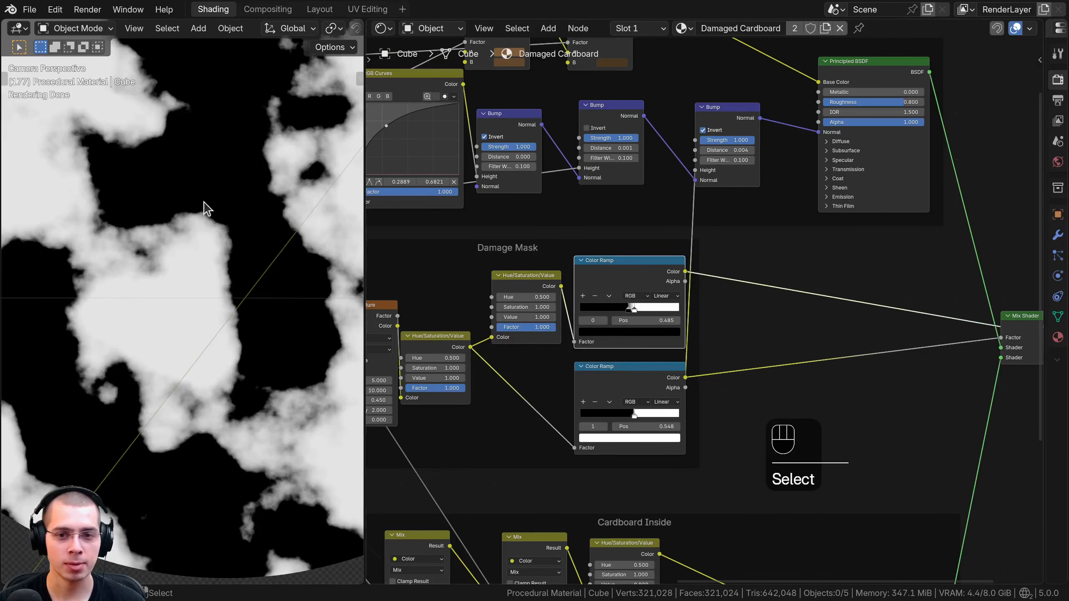
# Step: Move the Cardboard Surface's last Mix node closer to the Principled BSDF to make room for another Mix node
pyautogui.scroll(-4, 595, 311)
pyautogui.press('a')
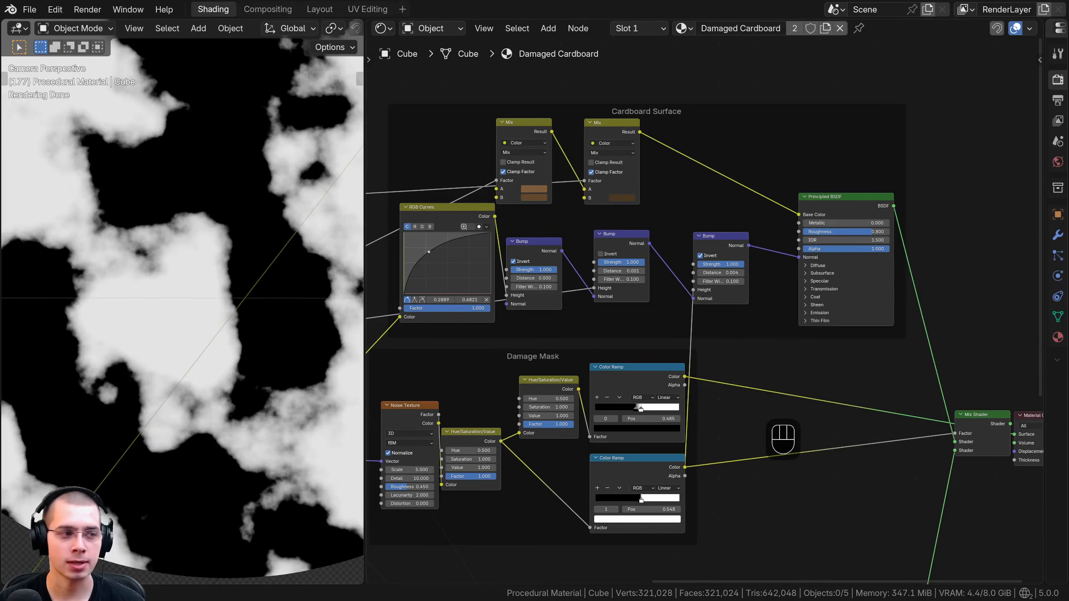
pyautogui.moveTo(601, 130); pyautogui.dragTo(712, 132)
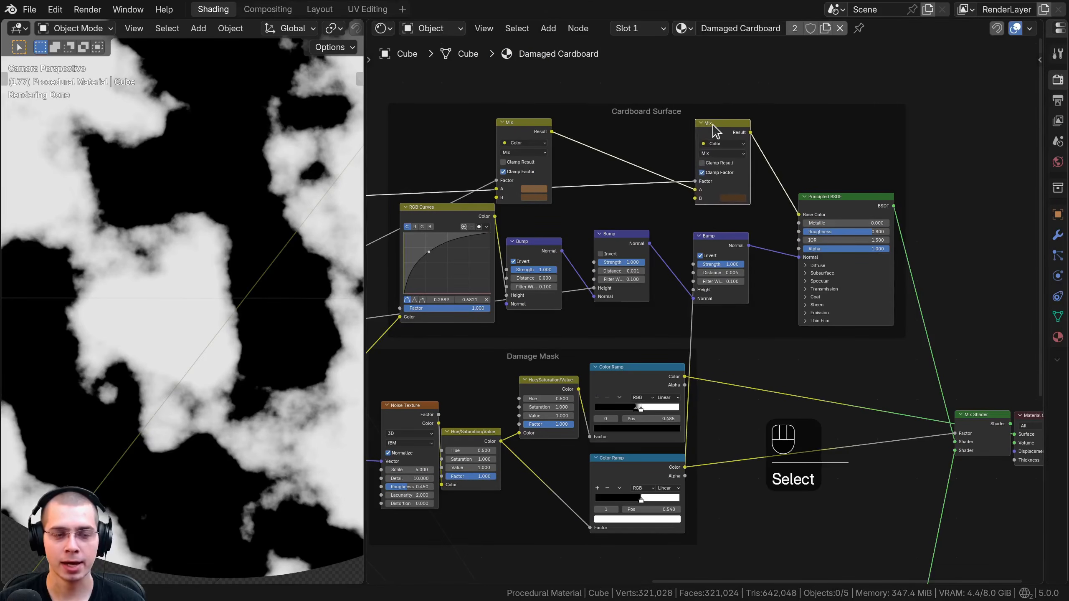
pyautogui.scroll(2, 727, 221)
pyautogui.press('g')
pyautogui.rightClick(752, 198)
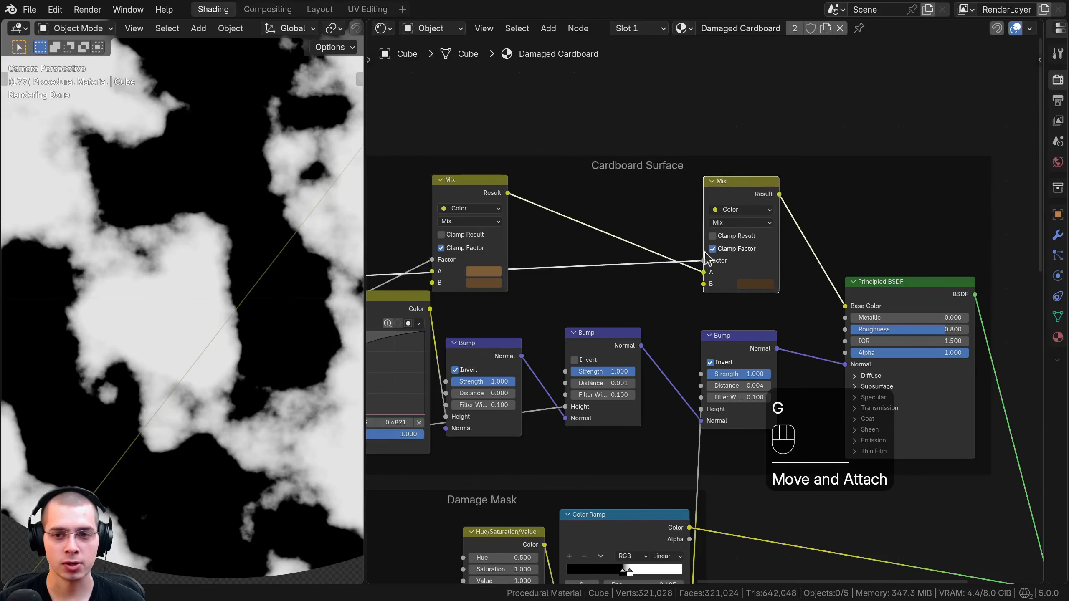
pyautogui.scroll(1, 759, 196)
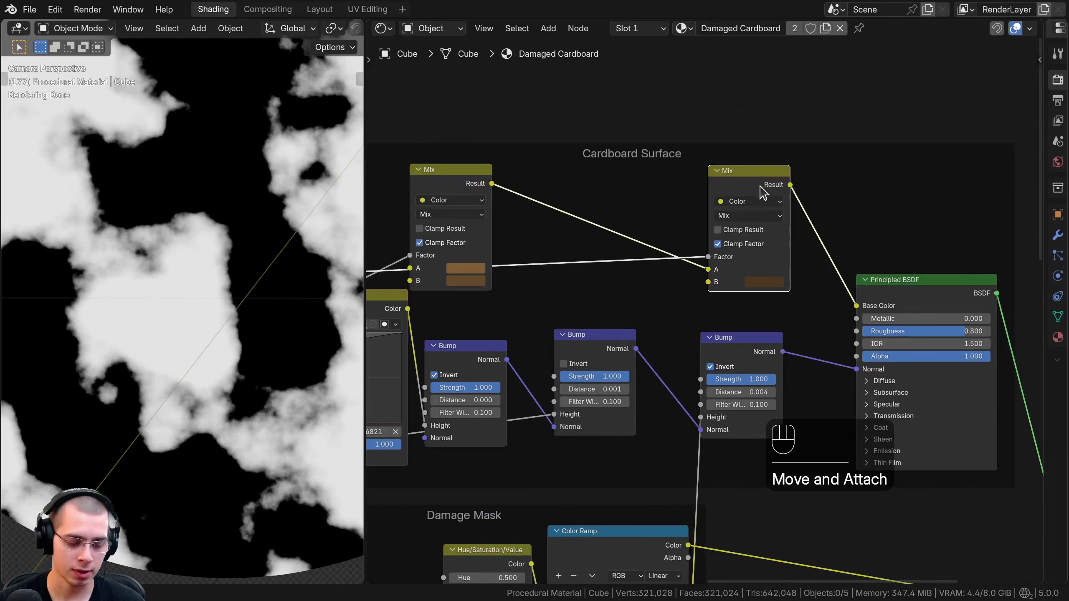
# Step: Duplicate the last Cardboard Surface Mix node and insert the copy between the two existing Mix nodes
pyautogui.hotkey('shift', 'd')
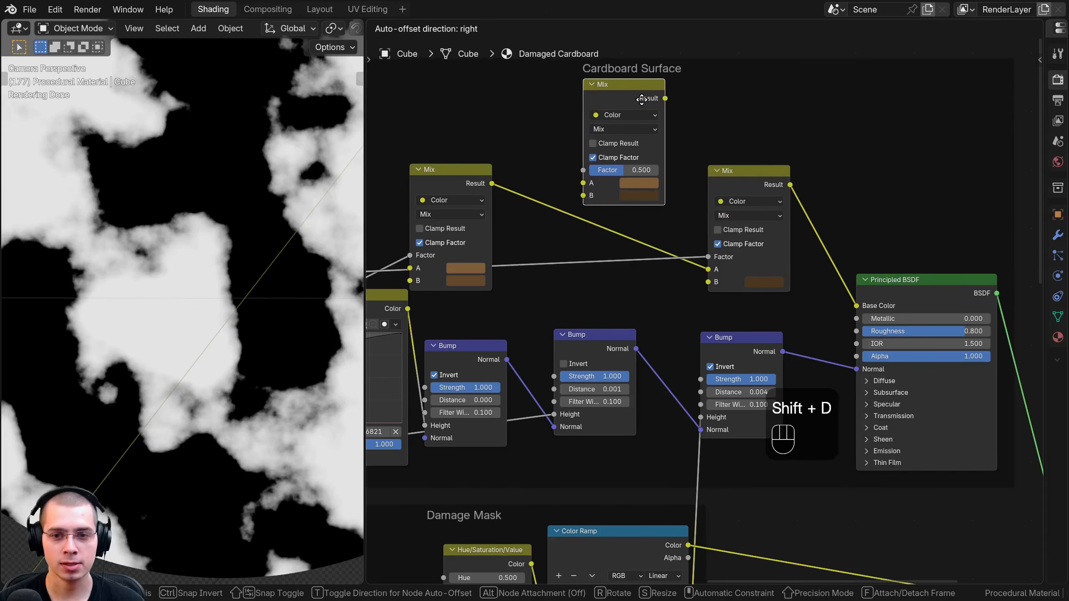
pyautogui.click(555, 165)
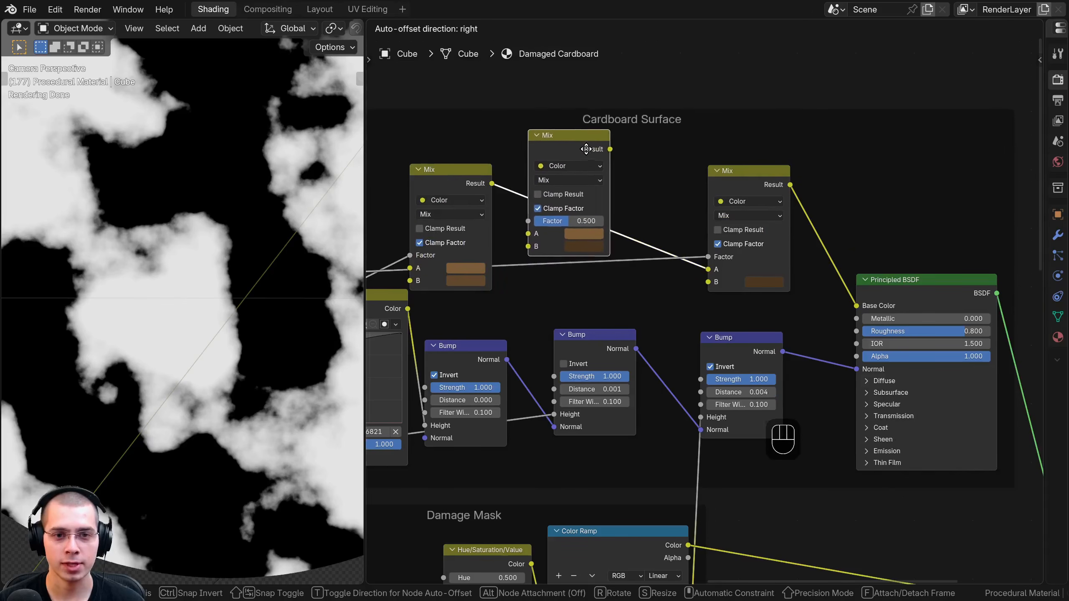
pyautogui.click(451, 198)
pyautogui.moveTo(454, 172); pyautogui.dragTo(454, 168)
pyautogui.moveTo(575, 138); pyautogui.dragTo(589, 155)
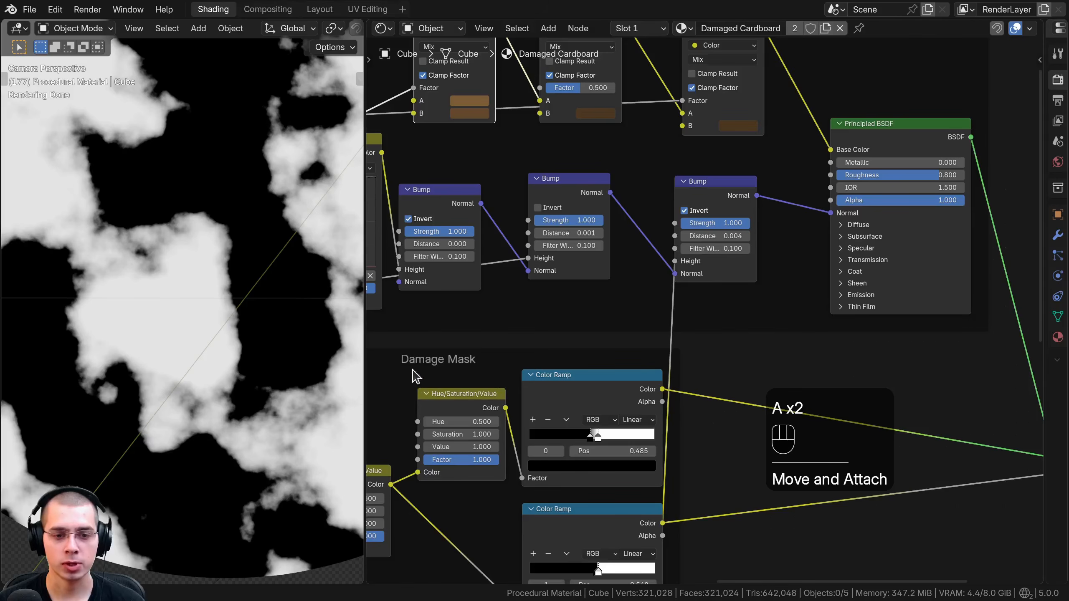
# Step: Connect the upper Damage Mask Color Ramp's Color to the new Mix node's Factor and preview the last Mix node on the sphere
pyautogui.click(642, 377)
pyautogui.press('g')
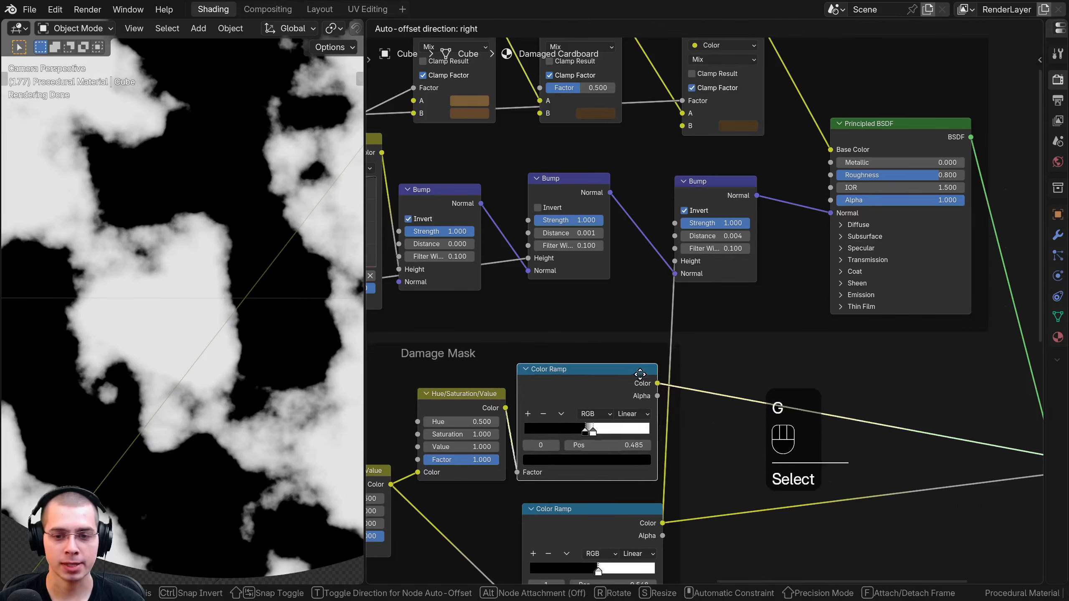
pyautogui.rightClick(638, 370)
pyautogui.moveTo(662, 388); pyautogui.dragTo(555, 192)
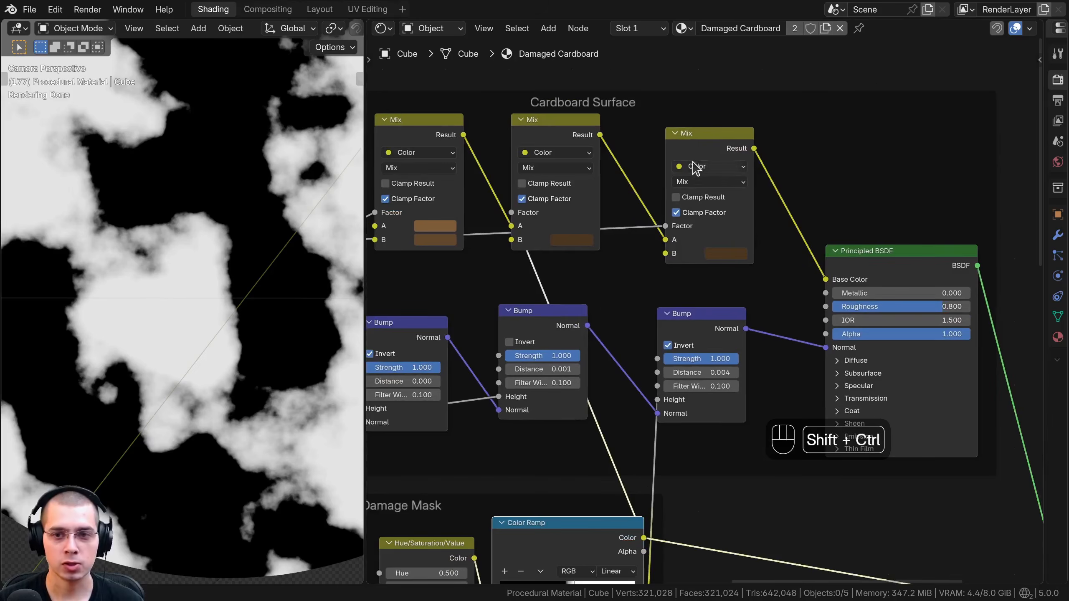
pyautogui.keyDown('ctrl'); pyautogui.keyDown('shift'); pyautogui.click(719, 141); pyautogui.keyUp('shift'); pyautogui.keyUp('ctrl')
pyautogui.scroll(-3, 223, 219)
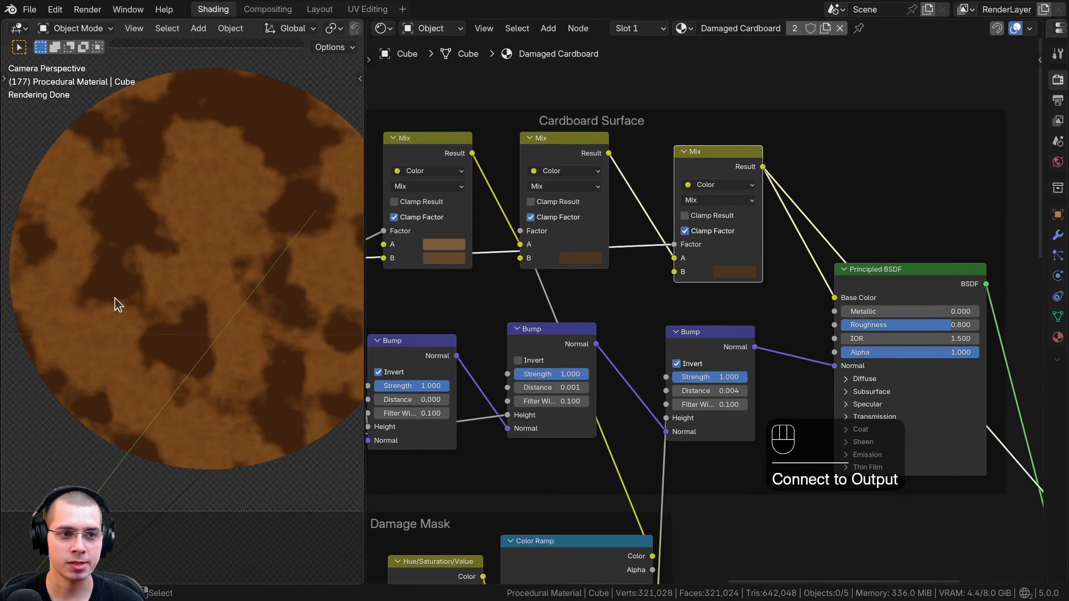
pyautogui.scroll(2, 148, 243)
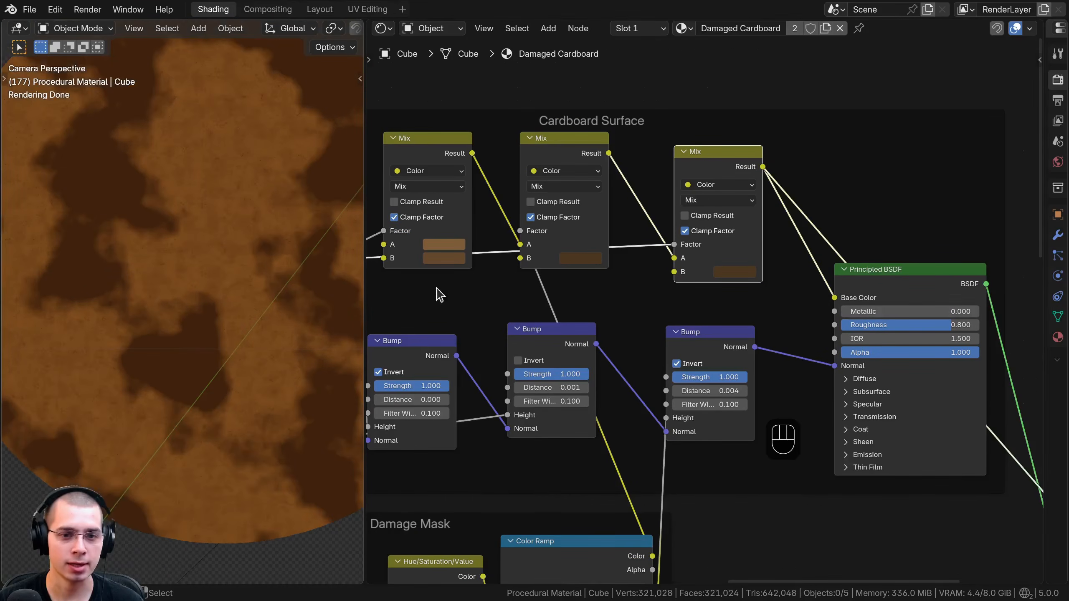
# Step: Brighten the middle Mix node's B color to the brown 89643DFF and check it on the sphere
pyautogui.scroll(1, 486, 284)
pyautogui.click(547, 267)
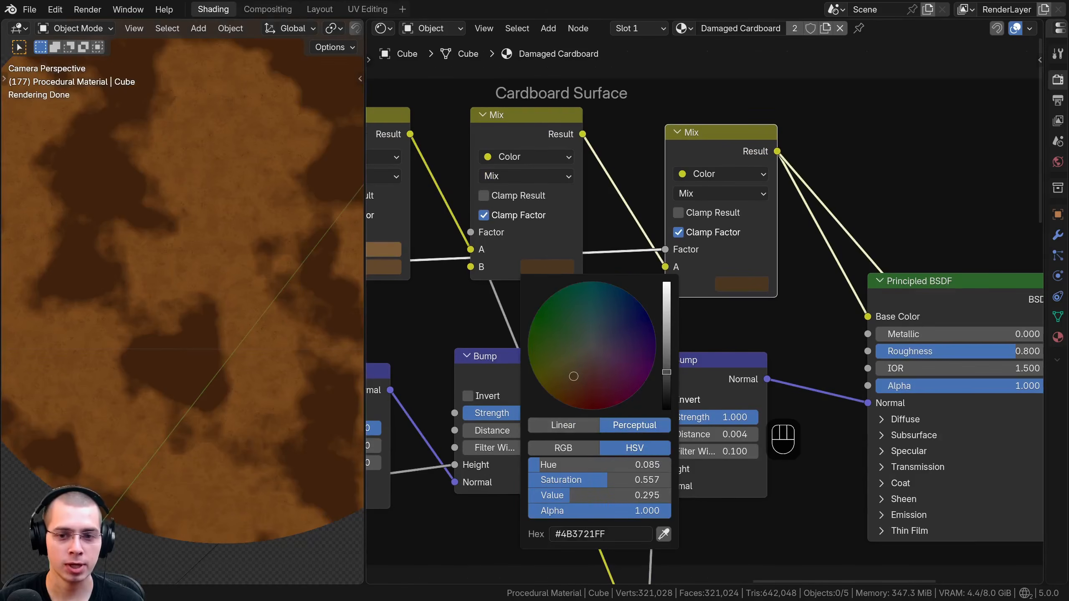
pyautogui.moveTo(666, 372); pyautogui.dragTo(666, 343)
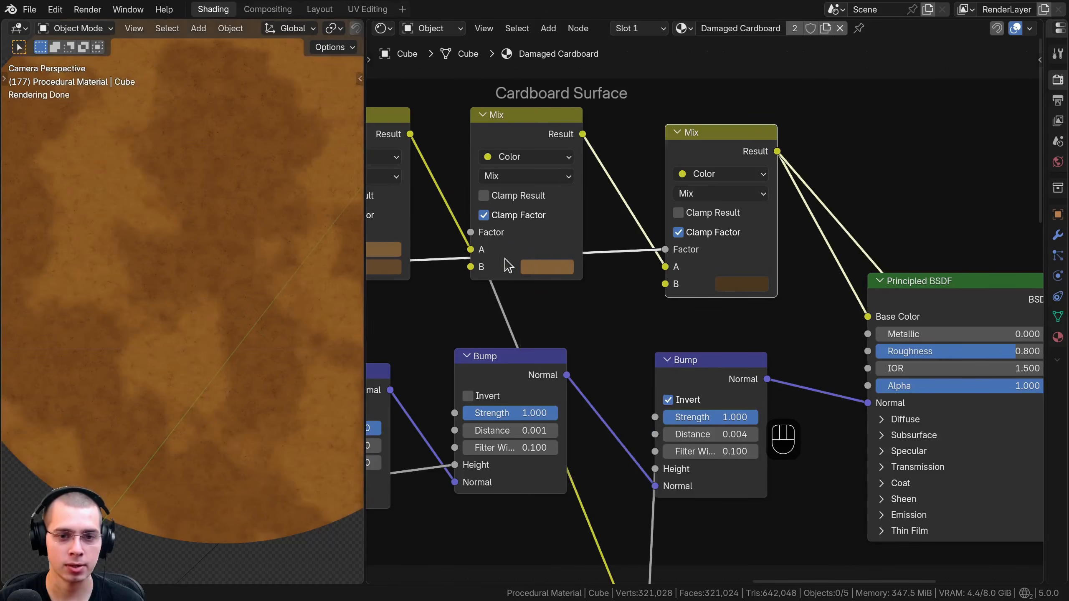
pyautogui.hotkey('ctrl', 'v')
pyautogui.moveTo(531, 235); pyautogui.dragTo(513, 357, button='middle')
pyautogui.scroll(3, 522, 196)
pyautogui.click(496, 219)
pyautogui.click(512, 358)
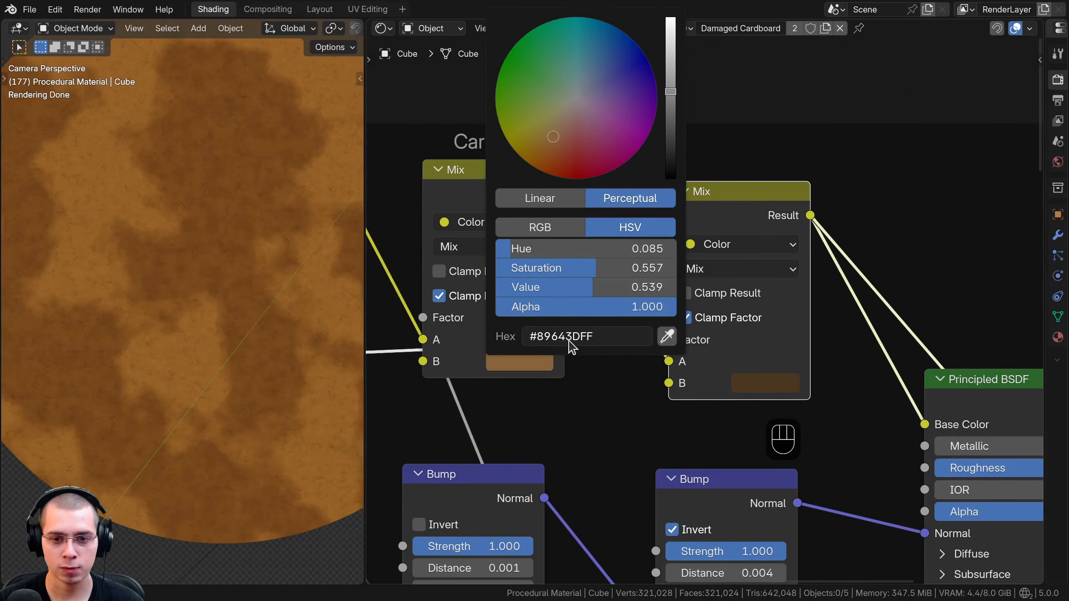
pyautogui.scroll(-3, 589, 337)
pyautogui.scroll(-3, 159, 253)
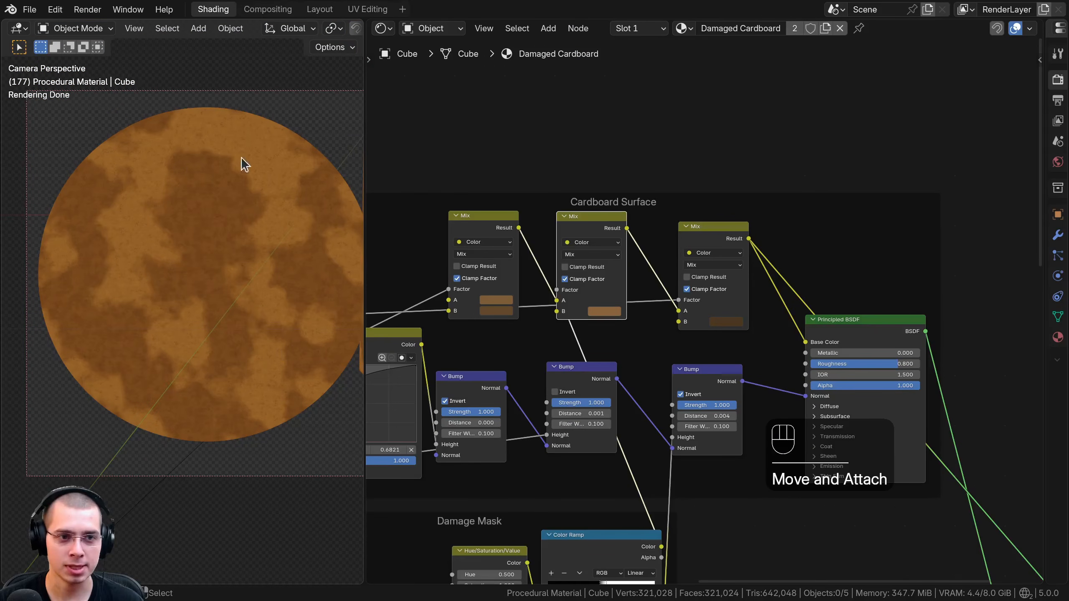
# Step: Preview the full material through the Mix Shader, move it and the Material Output slightly farther from the frames, and check the torn edges
pyautogui.scroll(-4, 816, 290)
pyautogui.moveTo(821, 290); pyautogui.dragTo(567, 131, button='middle')
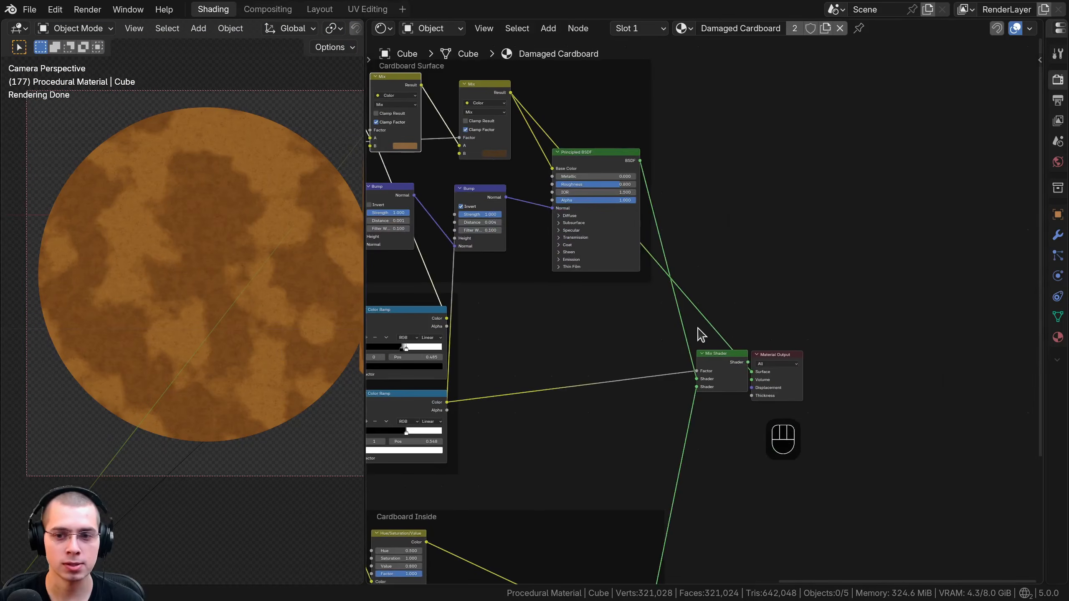
pyautogui.keyDown('ctrl'); pyautogui.keyDown('shift'); pyautogui.click(717, 362); pyautogui.keyUp('shift'); pyautogui.keyUp('ctrl')
pyautogui.moveTo(698, 302); pyautogui.dragTo(794, 389)
pyautogui.press('g')
pyautogui.click(801, 391)
pyautogui.keyDown('shift'); pyautogui.moveTo(199, 233); pyautogui.dragTo(88, 276, button='middle'); pyautogui.keyUp('shift')
pyautogui.scroll(3, 233, 249)
pyautogui.scroll(4, 233, 249)
pyautogui.scroll(5, 162, 281)
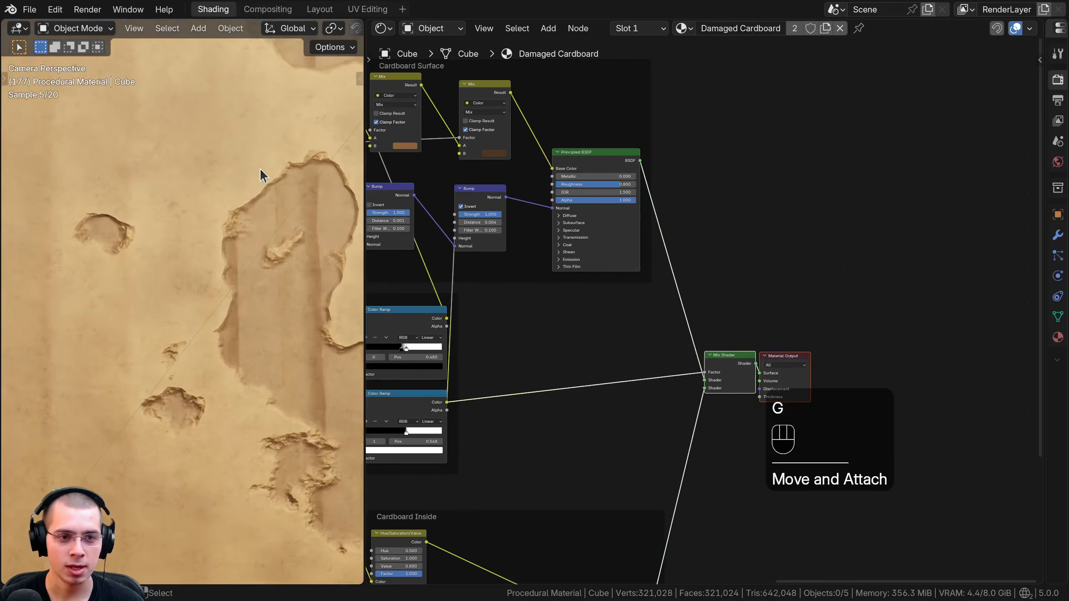
# Step: Try a brighter B color on the middle Mix node of the Cardboard Surface
pyautogui.moveTo(498, 166); pyautogui.dragTo(696, 315, button='middle')
pyautogui.scroll(6, 626, 293)
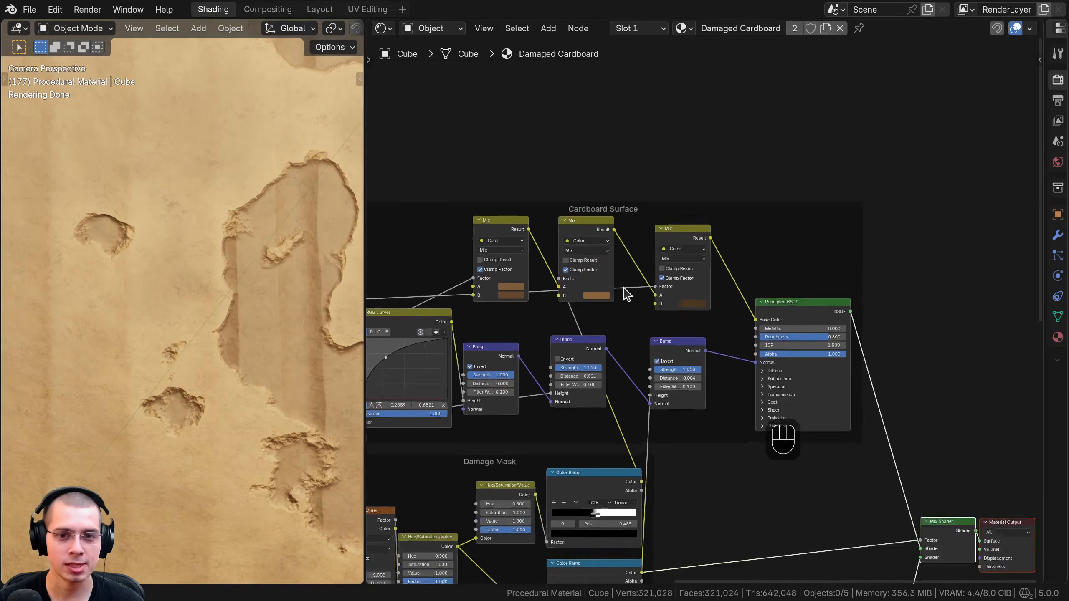
pyautogui.click(547, 290)
pyautogui.moveTo(633, 135); pyautogui.dragTo(632, 89)
pyautogui.rightClick(633, 89)
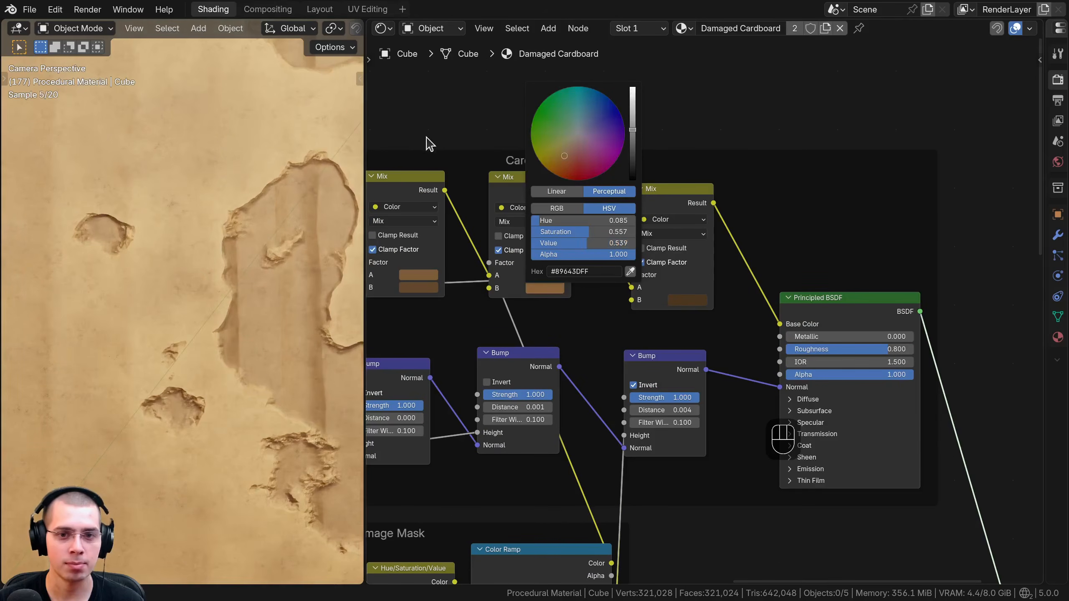
# Step: Review the upper Hue/Saturation/Value and Color Ramp pair of the Damage Mask and the edge coloring around the torn areas
pyautogui.scroll(-6, 519, 228)
pyautogui.moveTo(417, 412); pyautogui.dragTo(510, 311, button='middle')
pyautogui.scroll(6, 563, 295)
pyautogui.click(554, 304)
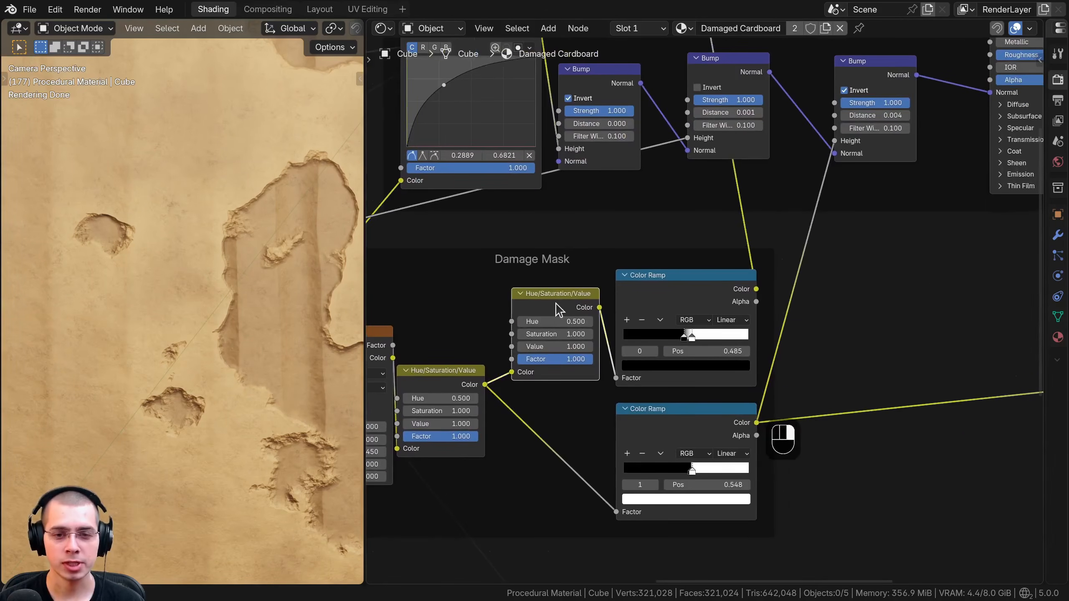
pyautogui.keyDown('shift'); pyautogui.click(694, 294); pyautogui.keyUp('shift')
pyautogui.scroll(-1, 837, 62)
pyautogui.moveTo(838, 62); pyautogui.dragTo(702, 128, button='middle')
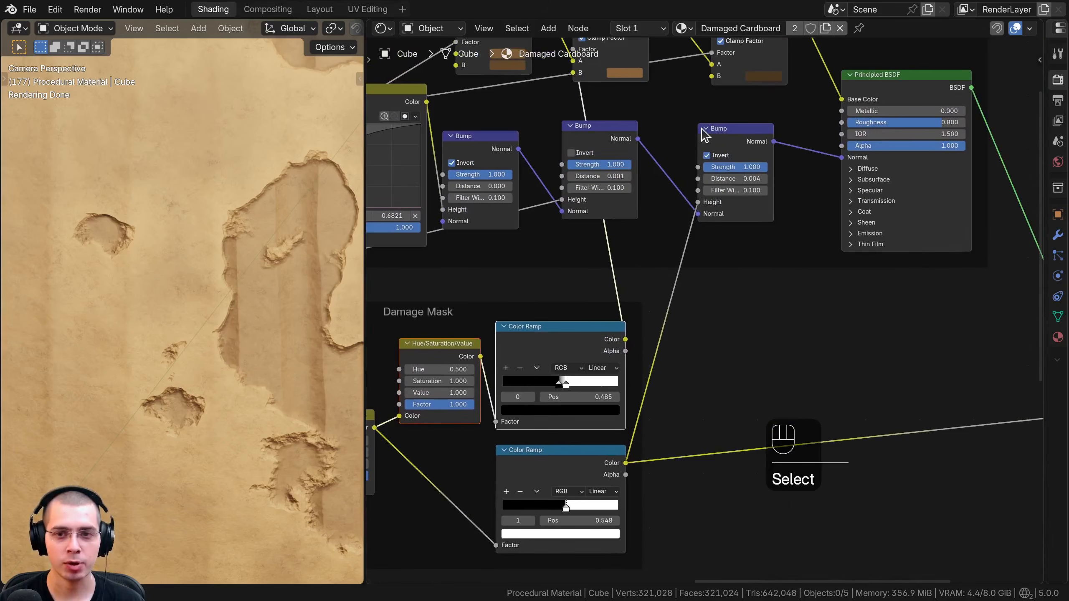
pyautogui.keyDown('shift'); pyautogui.moveTo(299, 201); pyautogui.dragTo(269, 266, button='middle'); pyautogui.keyUp('shift')
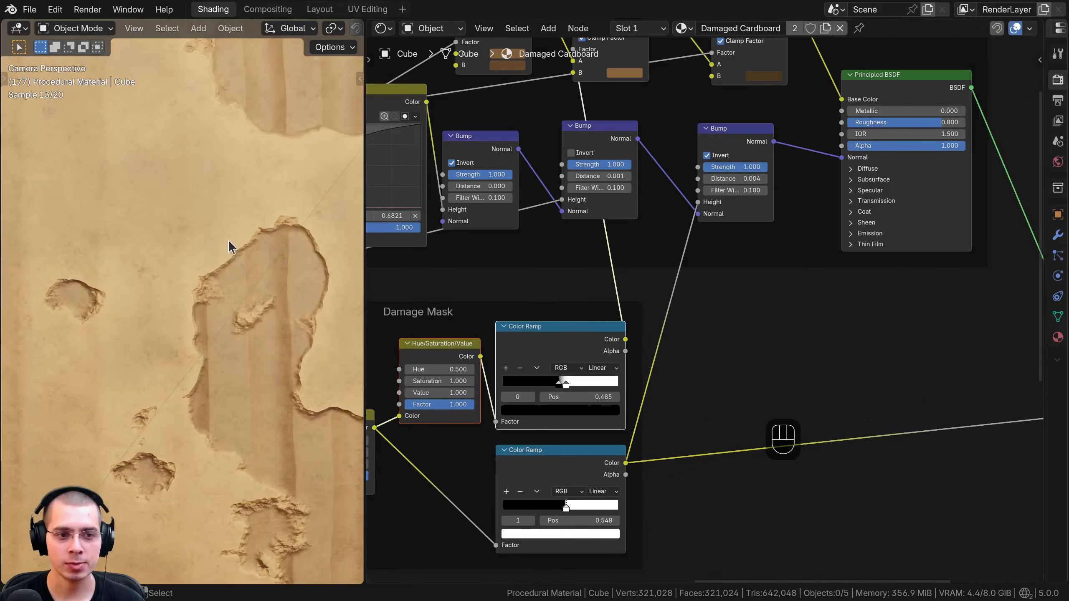
pyautogui.moveTo(483, 116); pyautogui.dragTo(482, 211, button='middle')
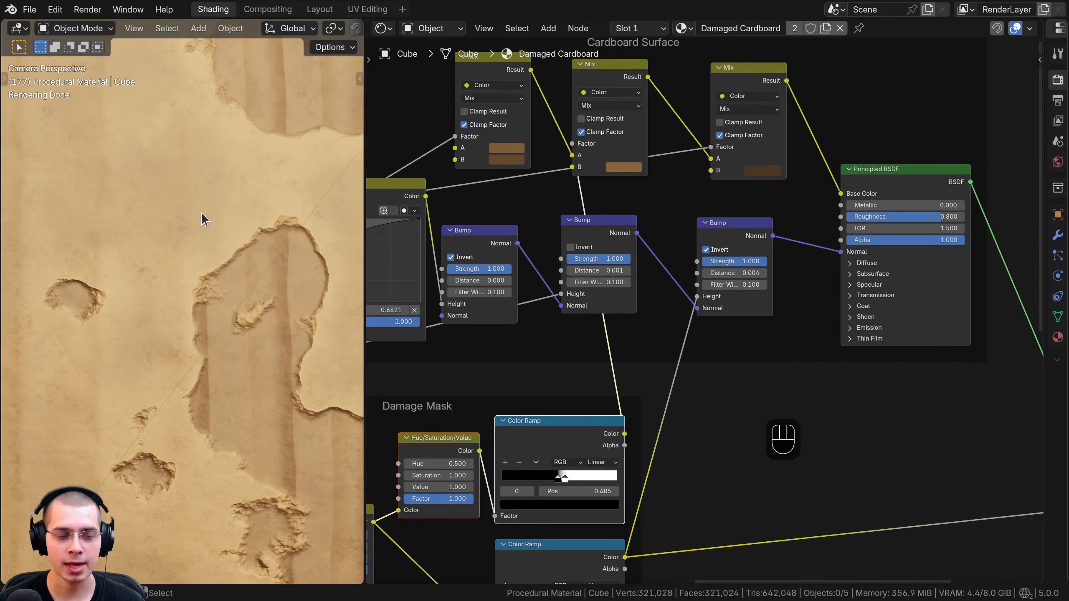
pyautogui.scroll(1, 629, 232)
pyautogui.moveTo(629, 232); pyautogui.dragTo(663, 240, button='middle')
pyautogui.press('a')
pyautogui.press('KP_0')
pyautogui.click(537, 235)
pyautogui.press('g')
pyautogui.rightClick(566, 207)
pyautogui.scroll(-2, 568, 209)
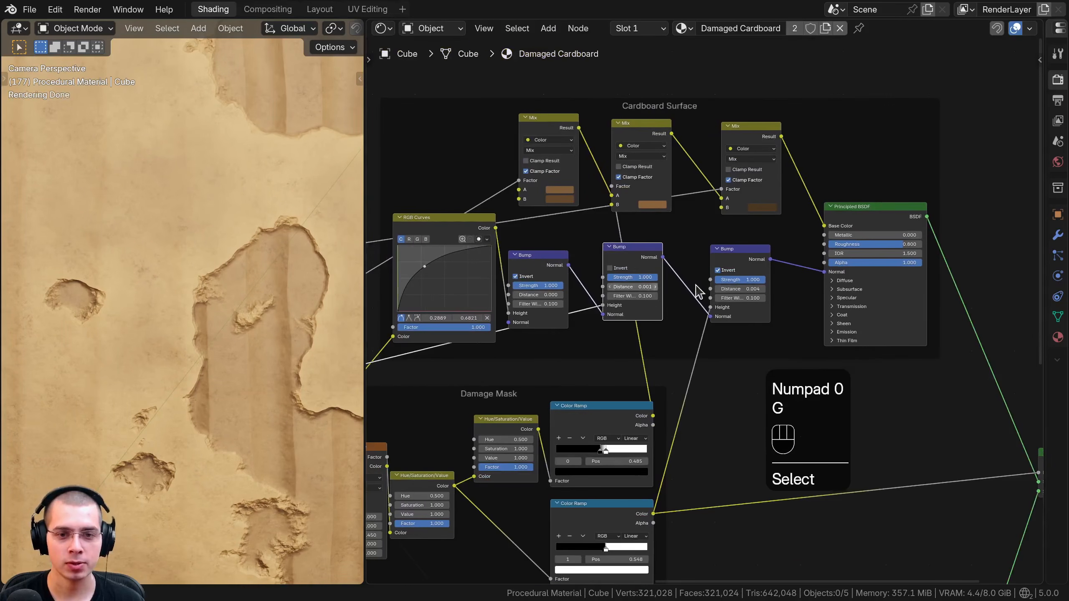
# Step: Duplicate the middle Bump node of the Cardboard Surface and insert the copy before the last Bump in the normal chain
pyautogui.scroll(2, 696, 291)
pyautogui.moveTo(697, 291); pyautogui.dragTo(584, 291, button='middle')
pyautogui.hotkey('shift', 'd')
pyautogui.click(602, 269)
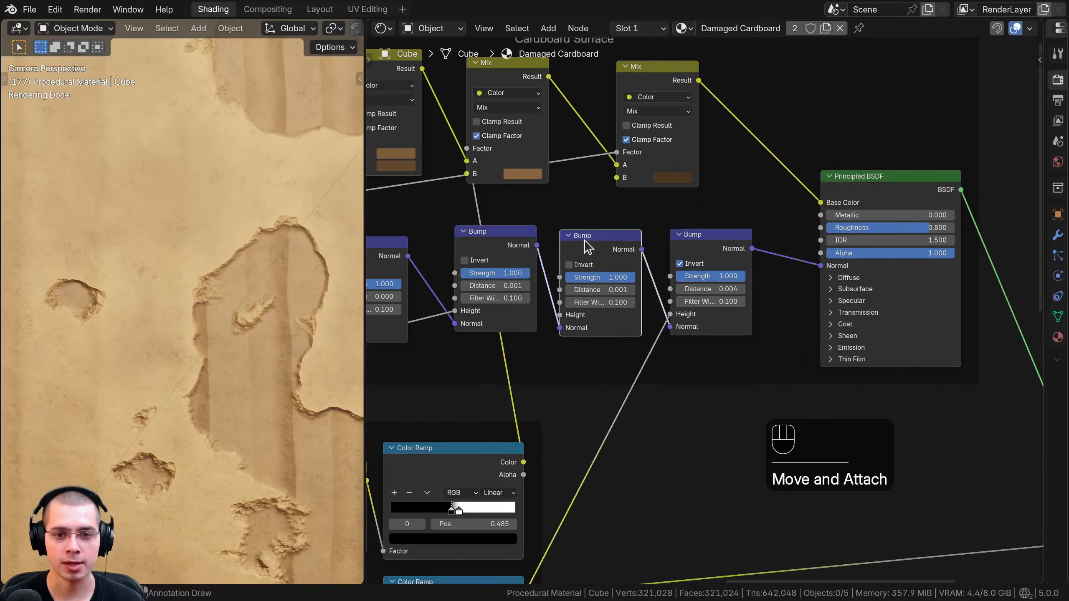
# Step: Place the upper Damage Mask Color Ramp closer to the lower one and connect its Color to the new Bump's Height
pyautogui.scroll(-1, 522, 303)
pyautogui.moveTo(427, 404); pyautogui.dragTo(493, 264, button='middle')
pyautogui.click(546, 328)
pyautogui.press('g')
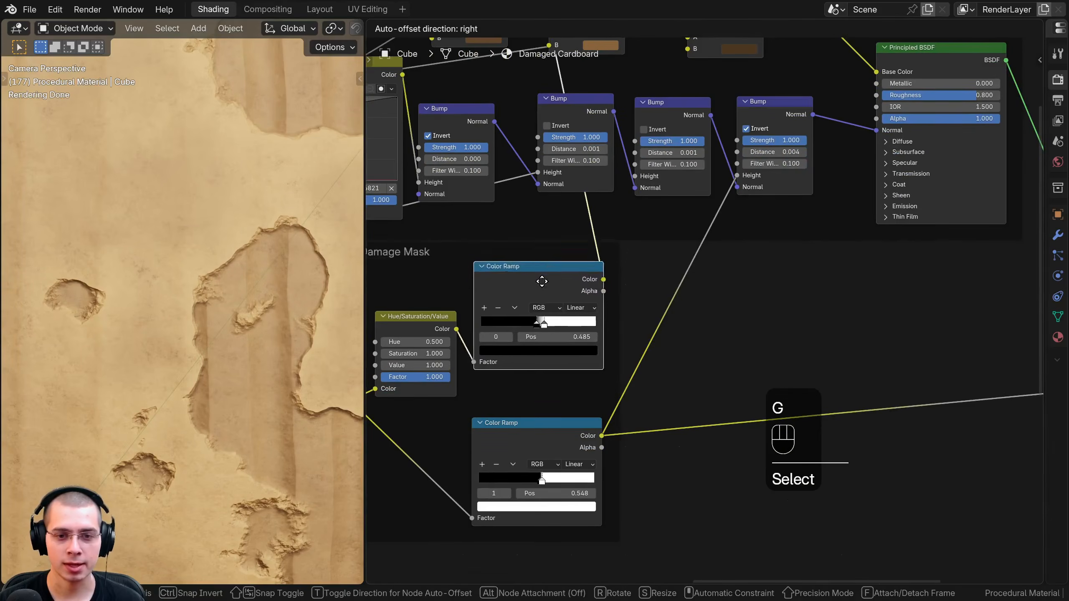
pyautogui.click(539, 314)
pyautogui.moveTo(644, 179); pyautogui.dragTo(645, 181)
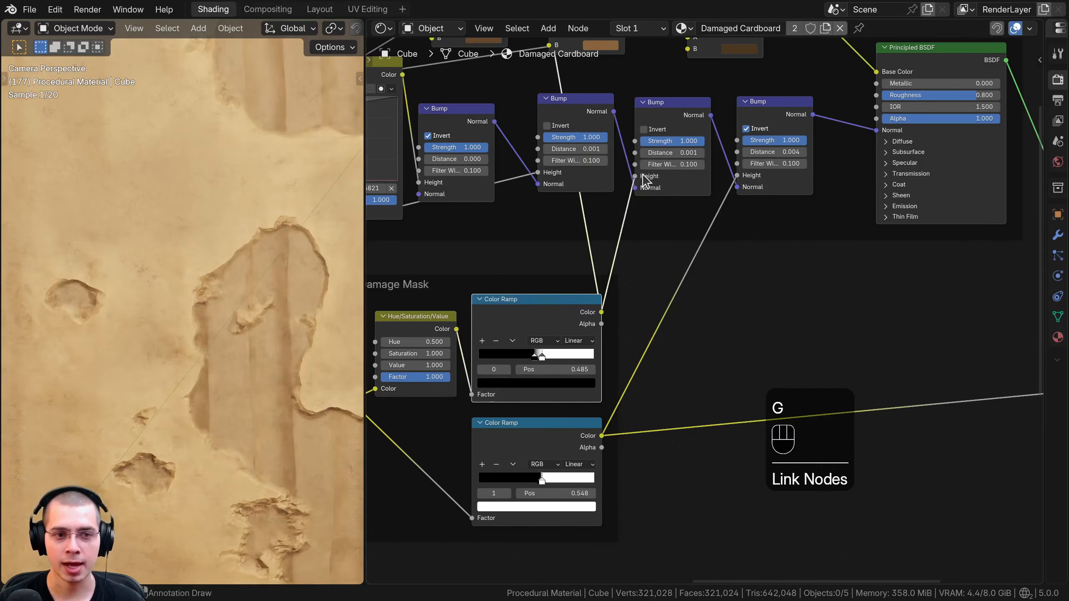
# Step: Inspect the new Bump node's exact Distance value and its effect on the torn edges
pyautogui.scroll(5, 661, 172)
pyautogui.moveTo(661, 167); pyautogui.dragTo(627, 210, button='middle')
pyautogui.moveTo(636, 193)
pyautogui.keyDown('shift'); pyautogui.mouseDown()
pyautogui.moveTo(682, 192)
pyautogui.moveTo(638, 192)
pyautogui.mouseUp(); pyautogui.keyUp('shift')
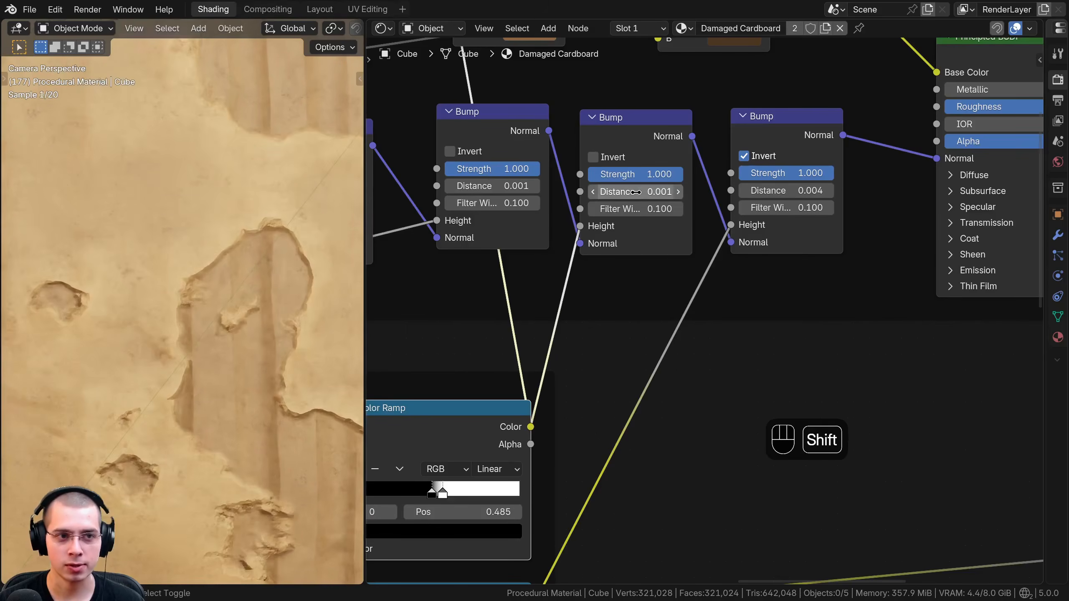
pyautogui.keyDown('shift'); pyautogui.moveTo(633, 195); pyautogui.dragTo(630, 203, button='middle'); pyautogui.keyUp('shift')
pyautogui.moveTo(631, 203)
pyautogui.keyDown('shift'); pyautogui.mouseDown()
pyautogui.moveTo(647, 202)
pyautogui.moveTo(631, 203)
pyautogui.mouseUp(); pyautogui.keyUp('shift')
pyautogui.moveTo(631, 202); pyautogui.dragTo(591, 269, button='middle')
pyautogui.scroll(3, 591, 269)
pyautogui.click(603, 265)
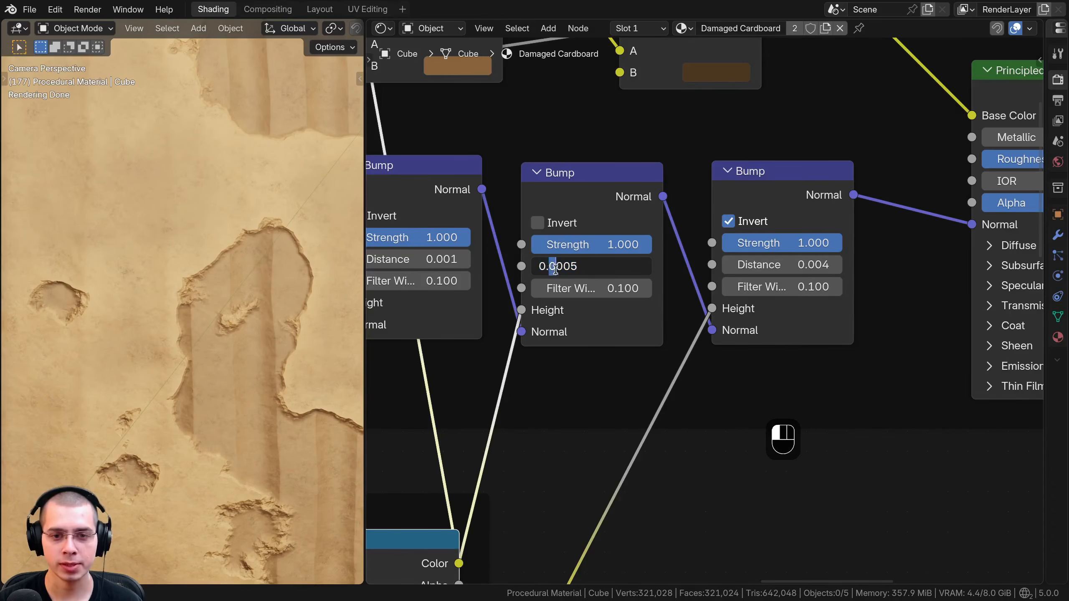
pyautogui.click(599, 190)
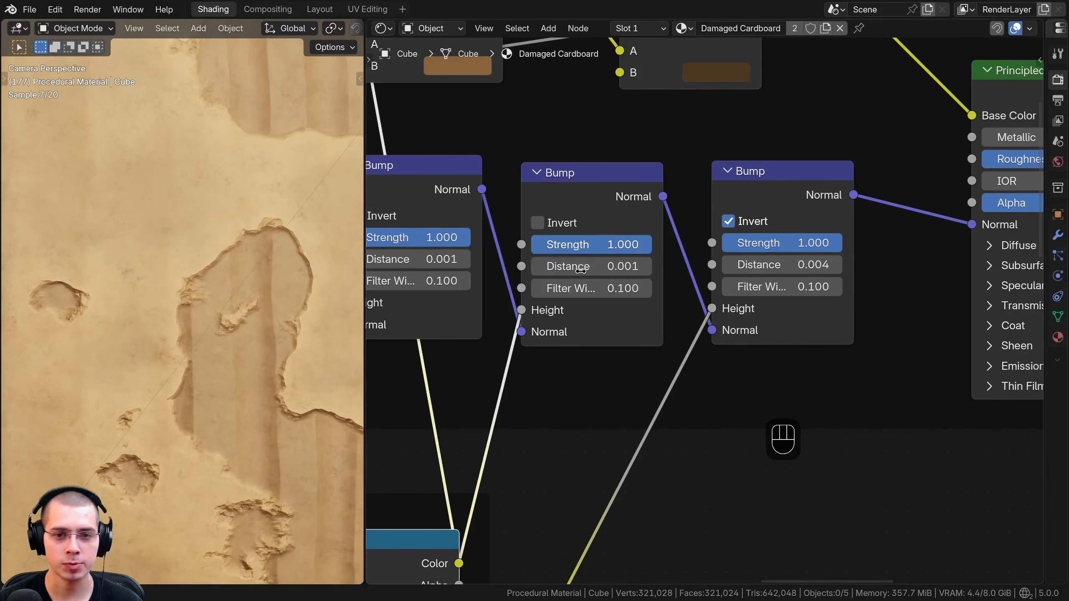
# Step: Test a Distance of about 0.071 on the new Bump node, return it to 0.001 and enable Invert
pyautogui.keyDown('shift'); pyautogui.moveTo(581, 271); pyautogui.dragTo(610, 266); pyautogui.keyUp('shift')
pyautogui.click(539, 223)
pyautogui.click(538, 223)
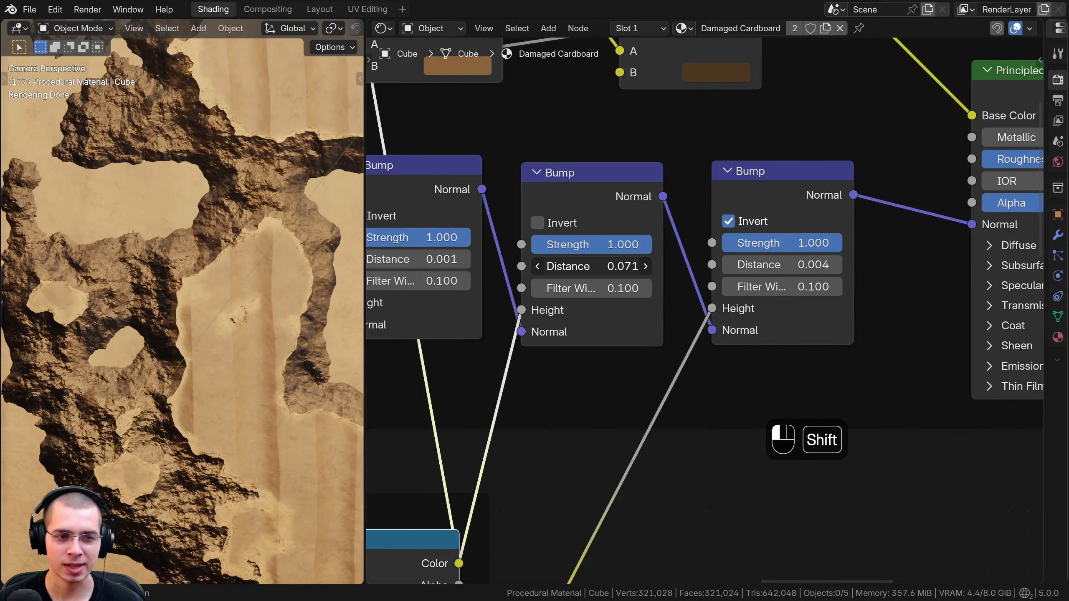
pyautogui.keyDown('shift'); pyautogui.moveTo(611, 266); pyautogui.dragTo(582, 266); pyautogui.keyUp('shift')
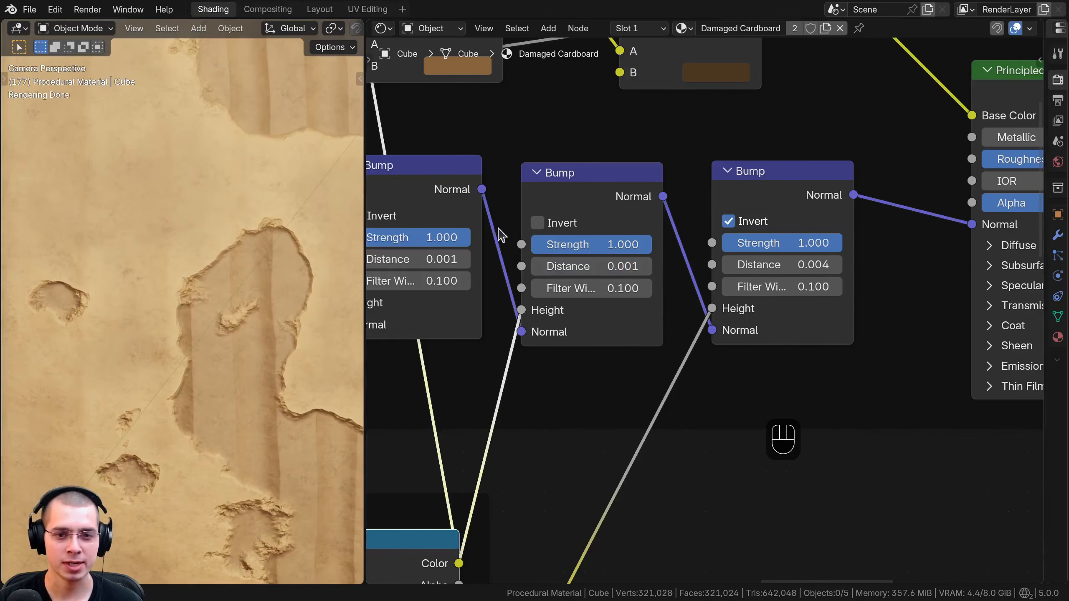
pyautogui.click(538, 222)
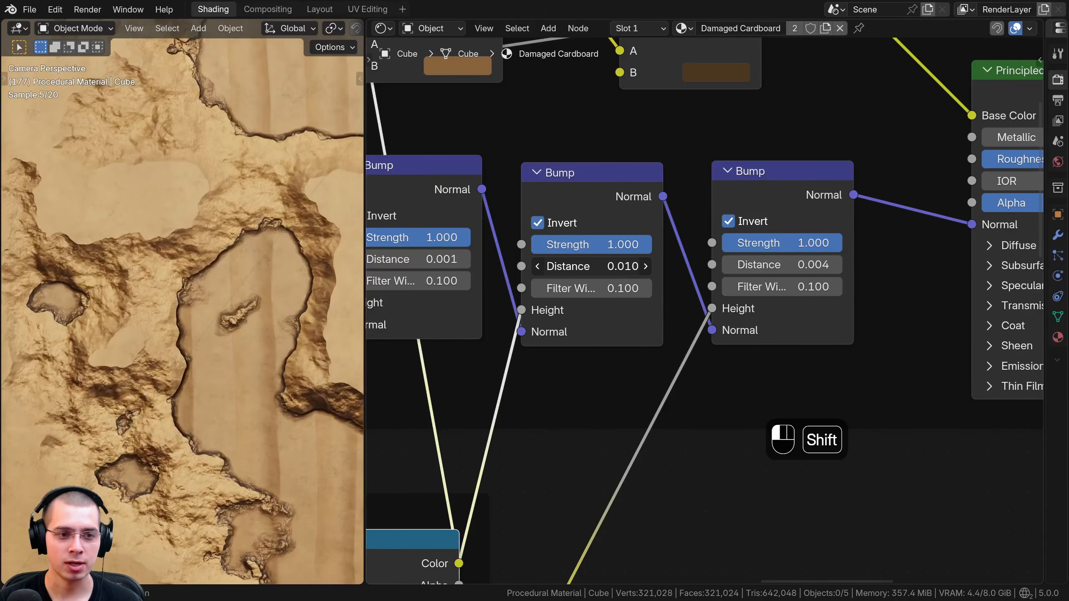
# Step: Try Strength values of 5 and 10 on the inverted edge Bump and return the Strength to 1
pyautogui.click(578, 240)
pyautogui.write('5')
pyautogui.press('Return')
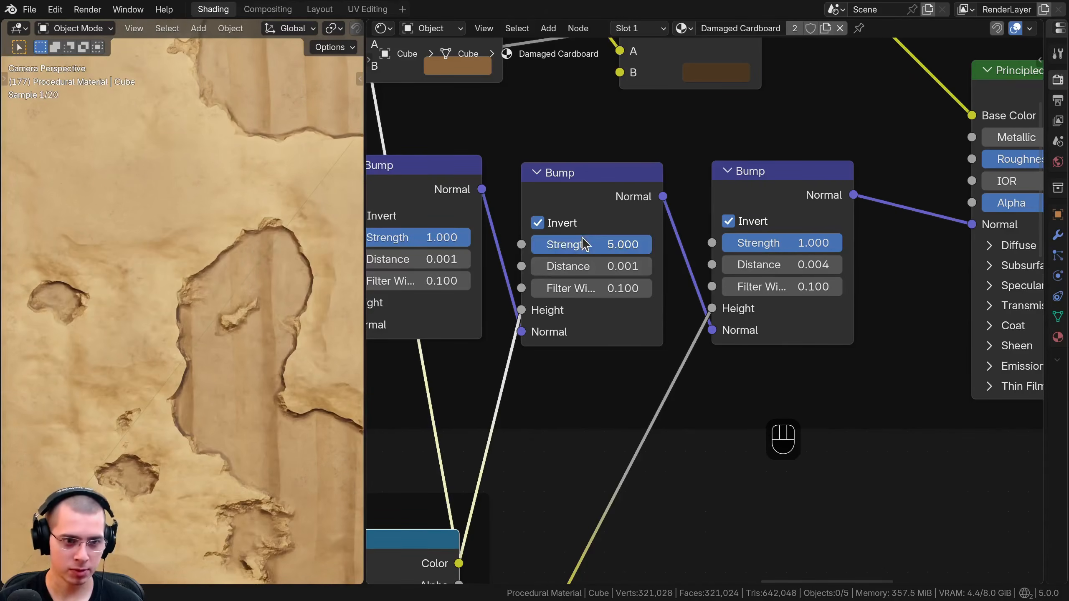
pyautogui.click(637, 237)
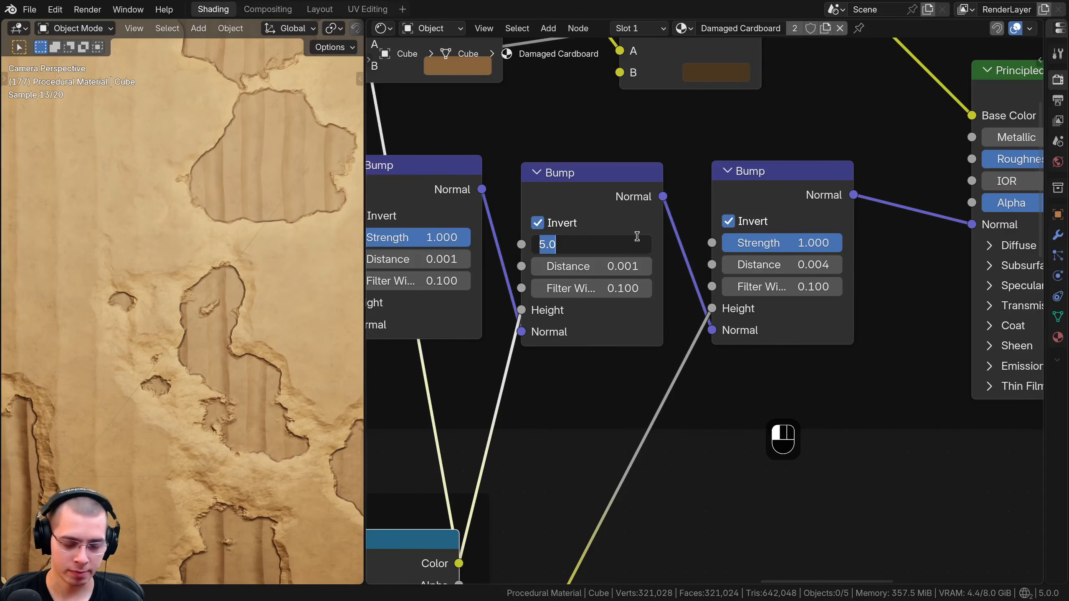
pyautogui.write('10')
pyautogui.press('Return')
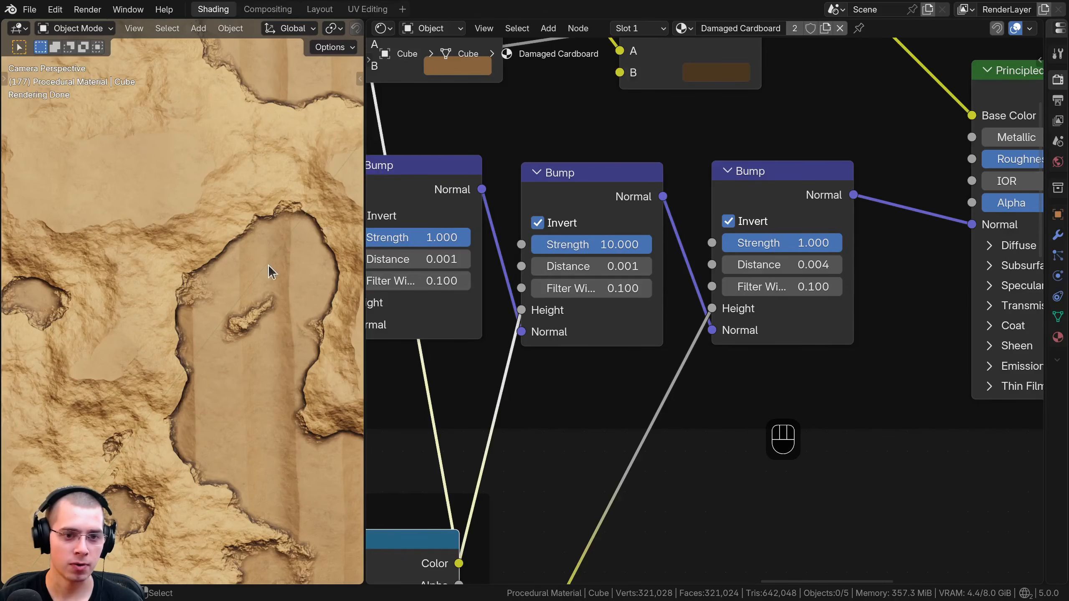
pyautogui.write('1')
pyautogui.press('Return')
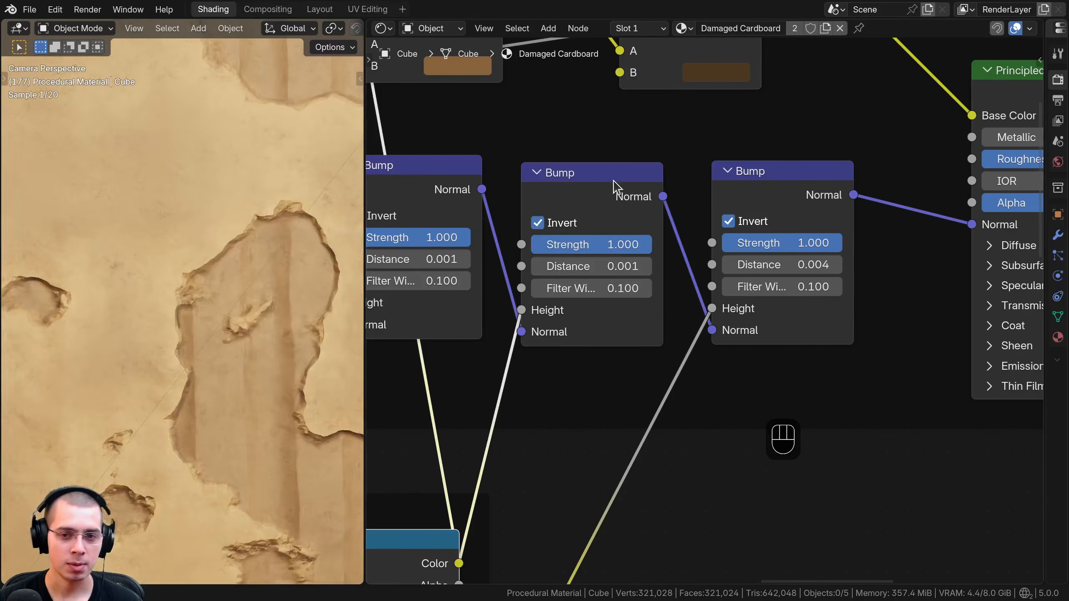
# Step: Review the torn edges on the whole sphere together with the complete node tree
pyautogui.moveTo(613, 181); pyautogui.dragTo(613, 184)
pyautogui.scroll(-9, 583, 270)
pyautogui.press('a')
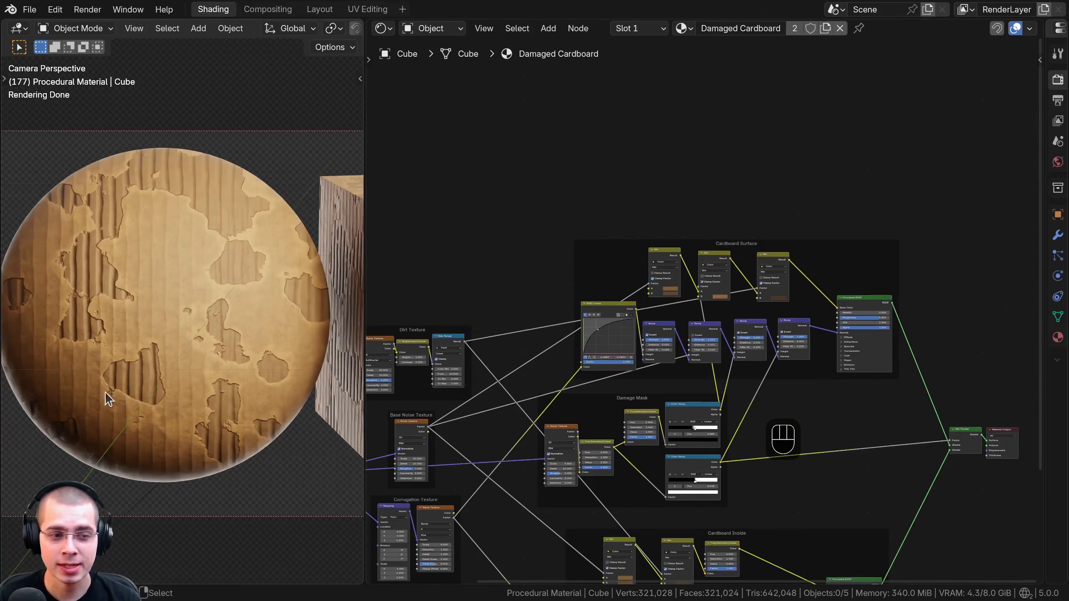
pyautogui.scroll(2, 142, 219)
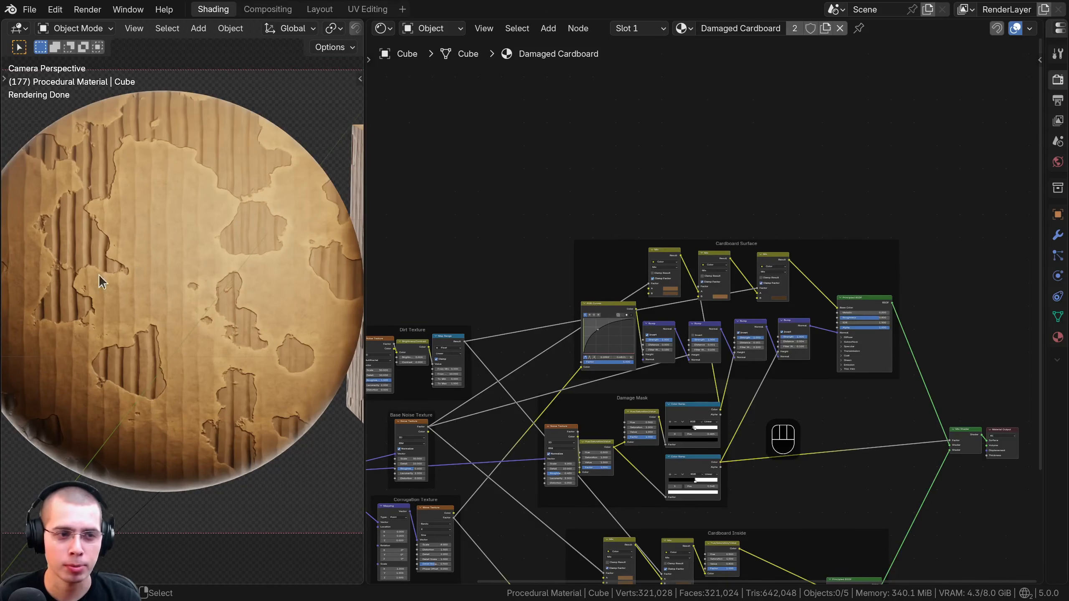
# Step: Add a Wave Texture node in the empty area above the Cardboard Surface frame
pyautogui.moveTo(585, 253); pyautogui.dragTo(589, 320, button='middle')
pyautogui.scroll(3, 593, 200)
pyautogui.moveTo(593, 201); pyautogui.dragTo(569, 192, button='middle')
pyautogui.hotkey('shift', 'a')
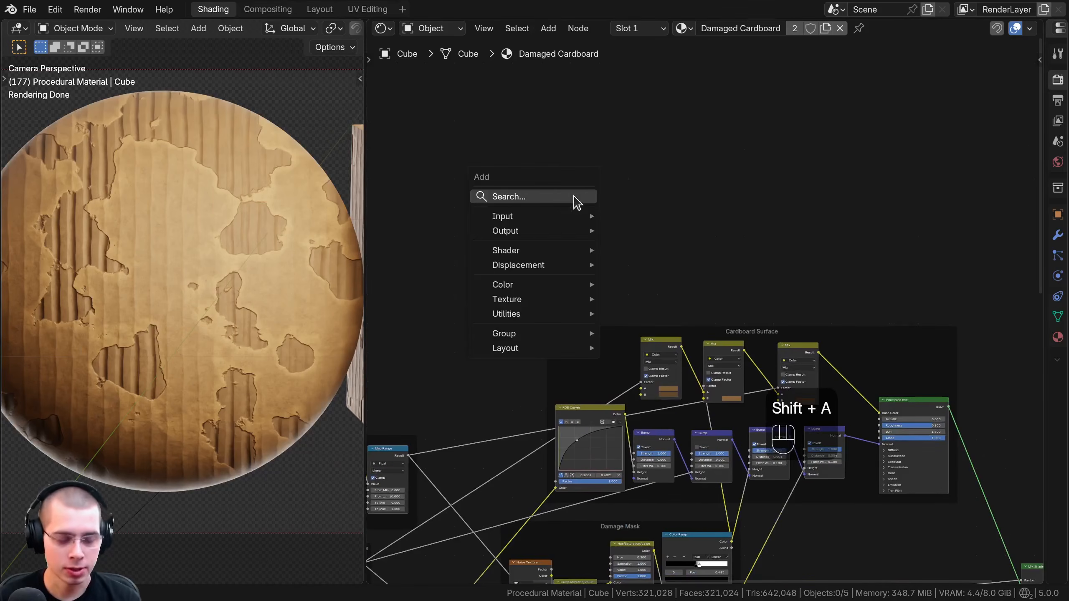
pyautogui.write('wac')
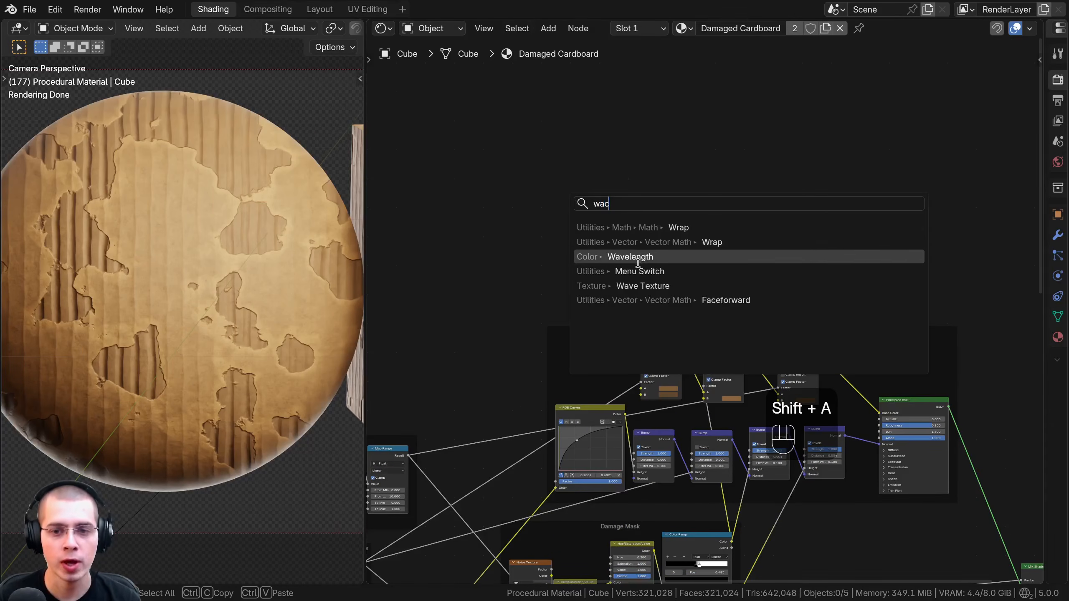
pyautogui.press('BackSpace')
pyautogui.write('v')
pyautogui.click(641, 241)
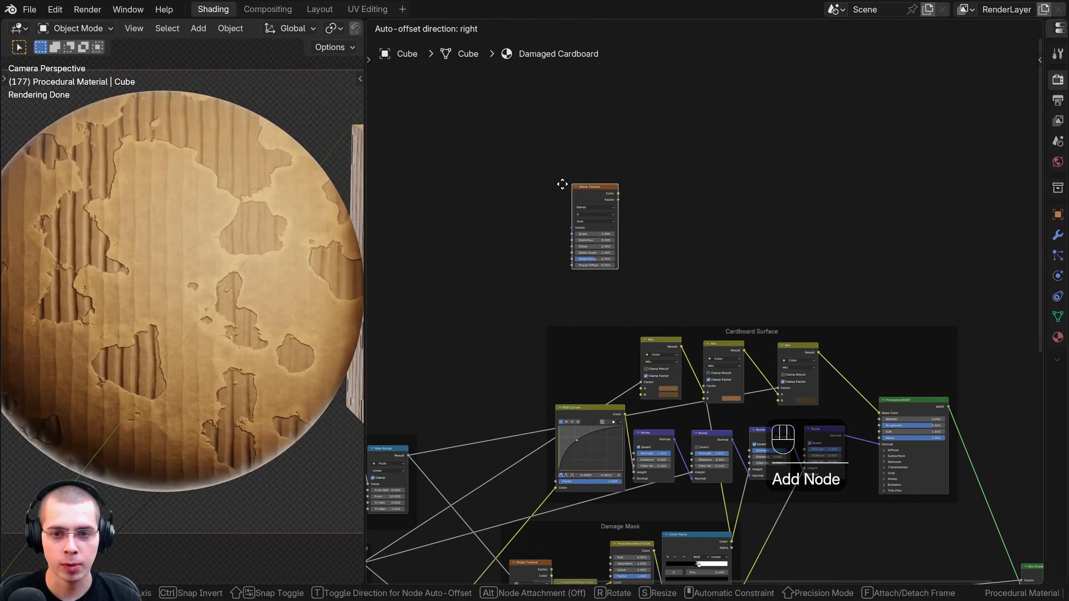
pyautogui.click(555, 180)
pyautogui.scroll(1, 533, 190)
pyautogui.moveTo(539, 165); pyautogui.dragTo(537, 181)
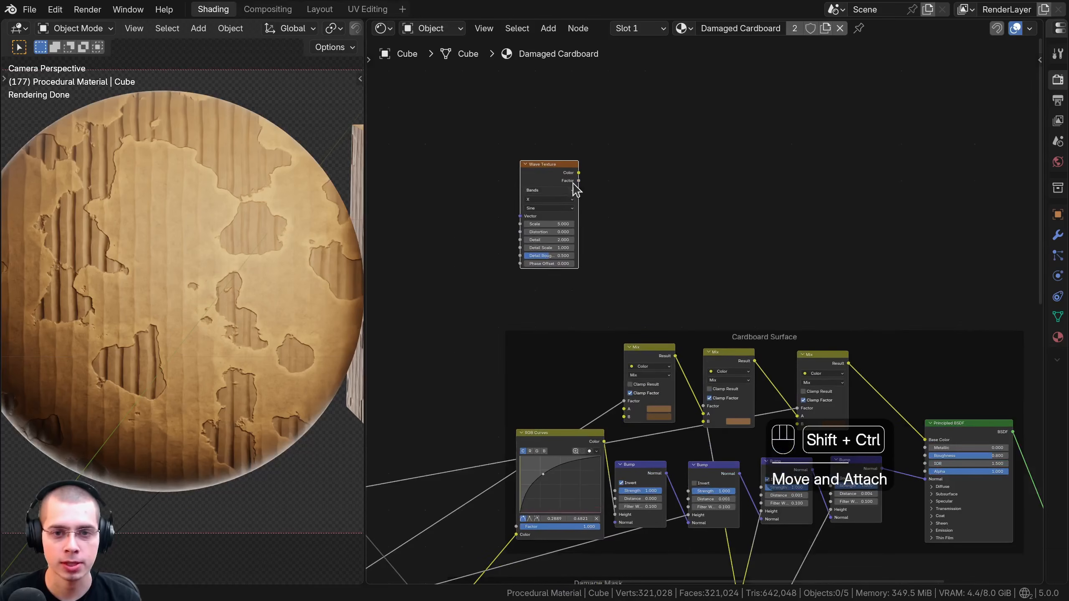
# Step: Preview the Wave Texture on the sphere and connect the main Mapping node's Vector output to its Vector input
pyautogui.keyDown('ctrl'); pyautogui.keyDown('shift'); pyautogui.click(558, 170); pyautogui.keyUp('shift'); pyautogui.keyUp('ctrl')
pyautogui.moveTo(528, 291); pyautogui.dragTo(651, 282, button='middle')
pyautogui.scroll(-1, 651, 282)
pyautogui.moveTo(539, 401); pyautogui.dragTo(668, 339, button='middle')
pyautogui.click(795, 114)
pyautogui.moveTo(589, 379); pyautogui.dragTo(705, 237, button='middle')
pyautogui.click(508, 415)
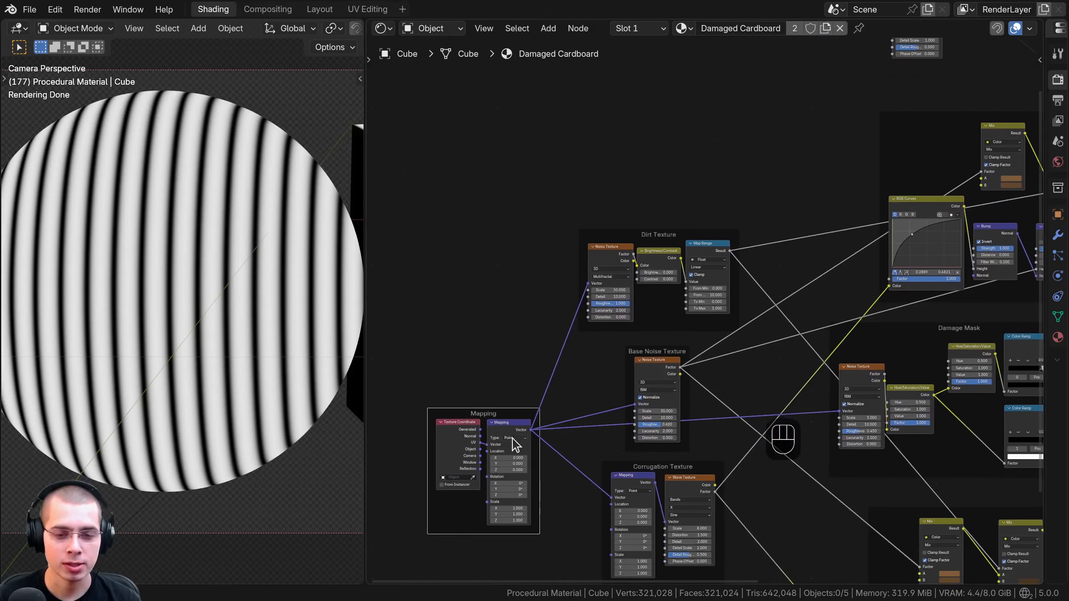
pyautogui.moveTo(509, 151); pyautogui.dragTo(892, 272)
pyautogui.moveTo(896, 235); pyautogui.dragTo(781, 233)
pyautogui.moveTo(778, 243); pyautogui.dragTo(612, 318, button='middle')
# Step: Set the Wave Texture's Scale to 3, Distortion to 20 and Detail to 5
pyautogui.scroll(5, 655, 277)
pyautogui.scroll(1, 612, 306)
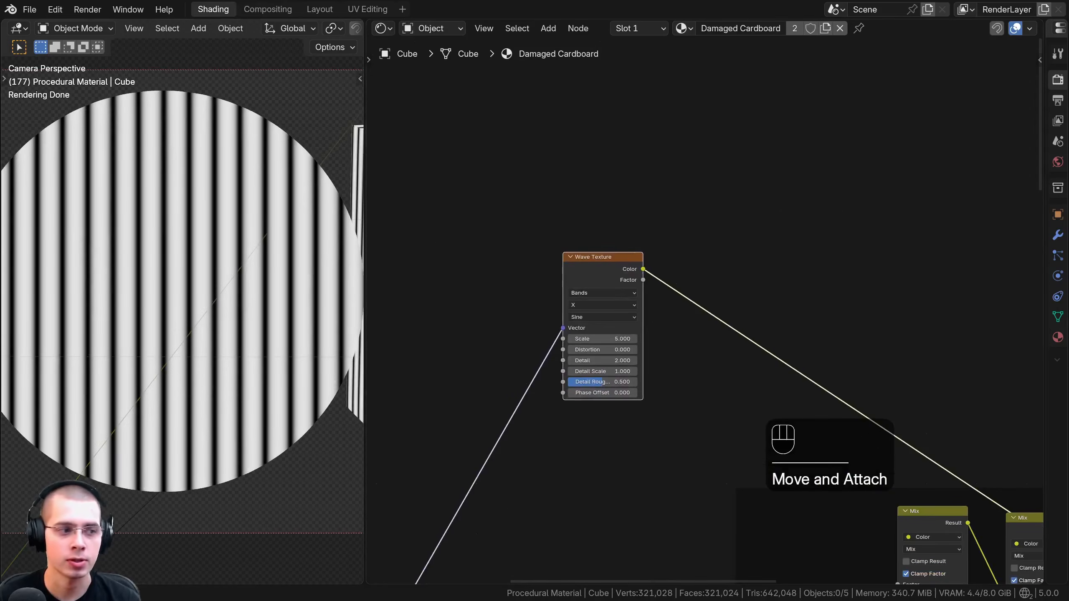
pyautogui.scroll(2, 526, 273)
pyautogui.click(537, 261)
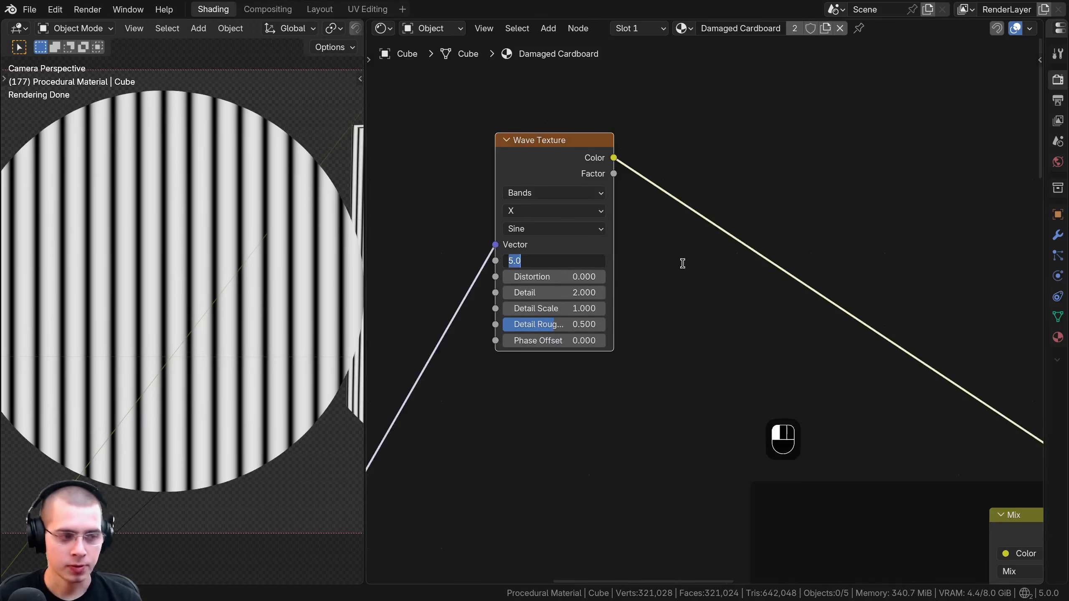
pyautogui.write('3')
pyautogui.press('Return')
pyautogui.click(559, 276)
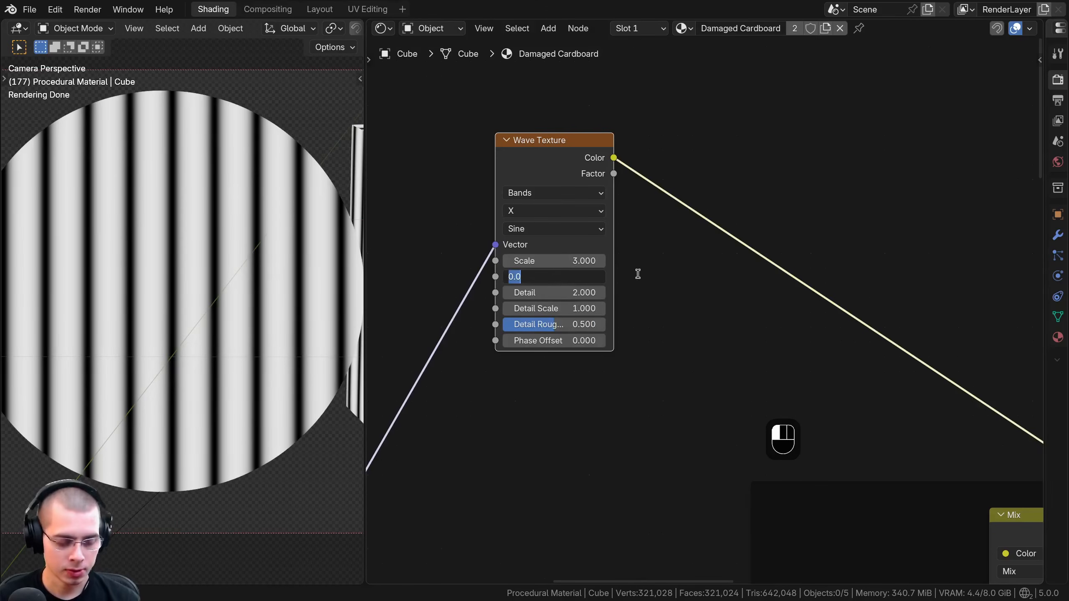
pyautogui.write('20')
pyautogui.press('Return')
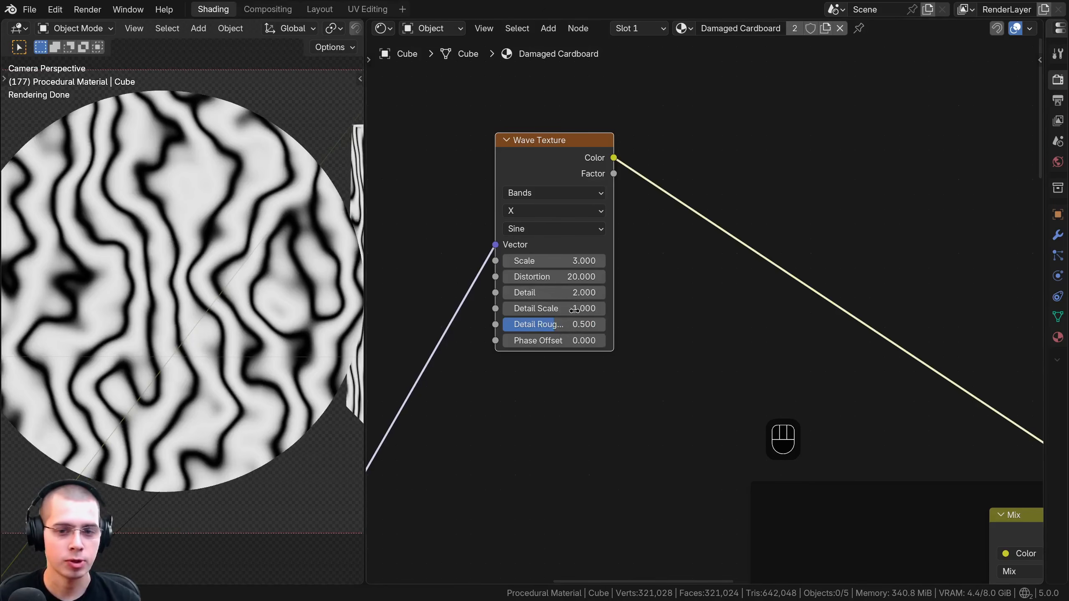
pyautogui.click(553, 291)
pyautogui.write('5')
pyautogui.press('Return')
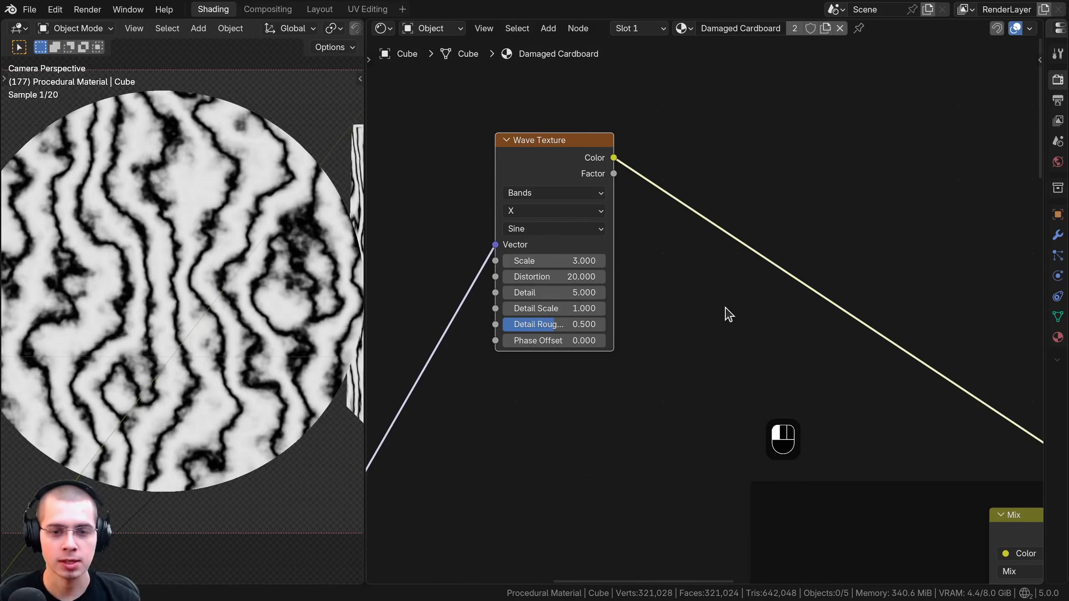
# Step: Insert a new Mapping node on the vector link feeding the Wave Texture
pyautogui.scroll(-2, 729, 316)
pyautogui.hotkey('shift', 'a')
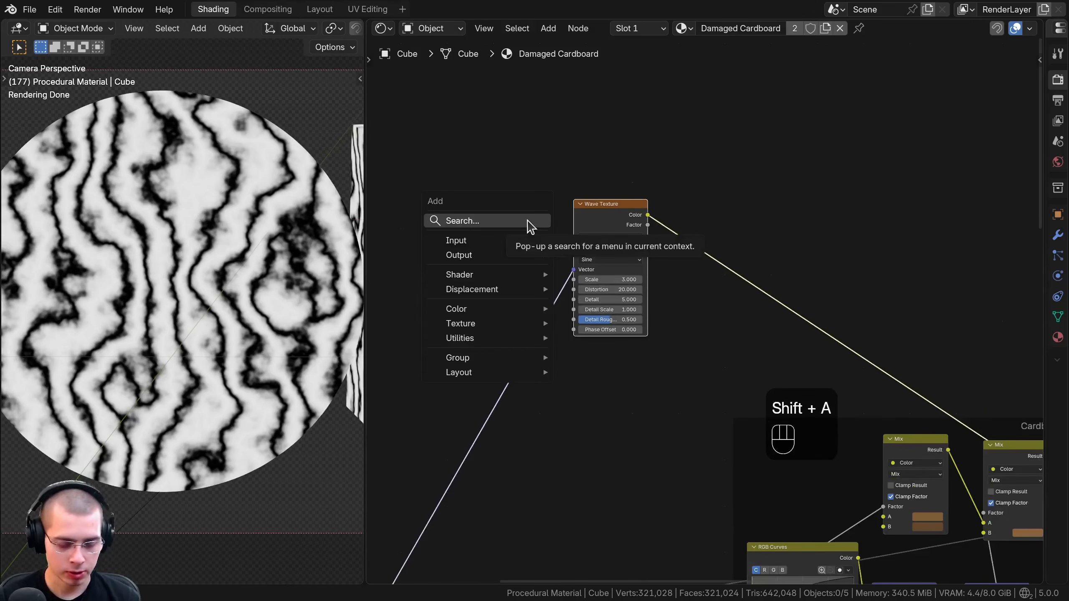
pyautogui.write('ma')
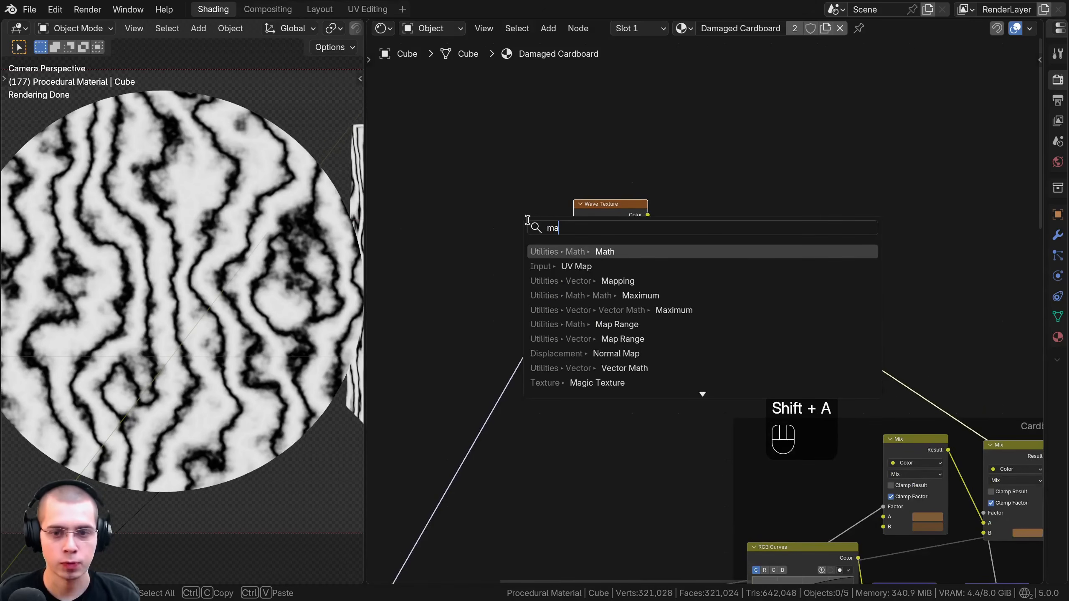
pyautogui.click(577, 280)
pyautogui.click(428, 319)
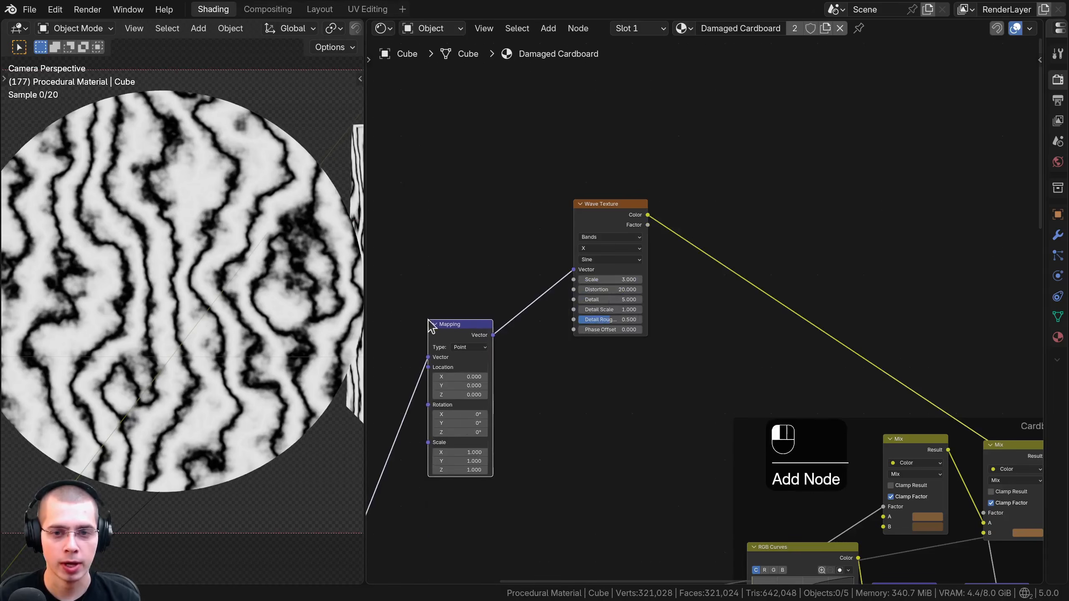
# Step: Move the new Mapping node farther from the Wave Texture and reposition the Wave Texture to leave room between them
pyautogui.scroll(-2, 541, 339)
pyautogui.moveTo(542, 335); pyautogui.dragTo(458, 235)
pyautogui.moveTo(486, 216); pyautogui.dragTo(554, 173, button='middle')
pyautogui.moveTo(545, 214); pyautogui.dragTo(535, 244)
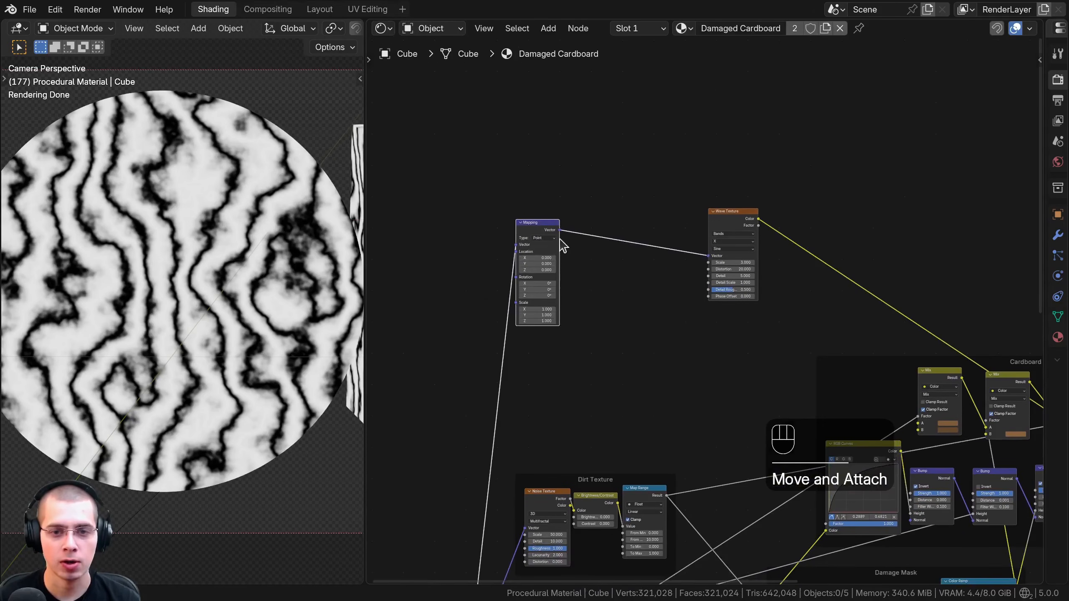
pyautogui.press('g')
pyautogui.click(614, 192)
pyautogui.moveTo(632, 232); pyautogui.dragTo(478, 293, button='middle')
pyautogui.scroll(3, 479, 293)
pyautogui.moveTo(578, 276); pyautogui.dragTo(563, 275, button='middle')
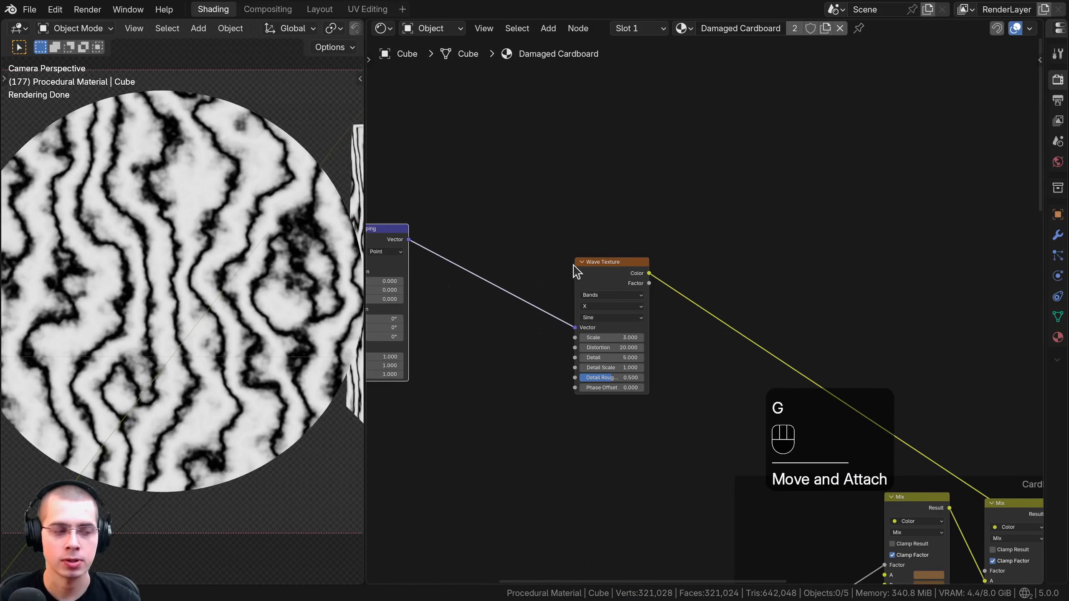
pyautogui.scroll(1, 574, 265)
pyautogui.moveTo(605, 269); pyautogui.dragTo(619, 263)
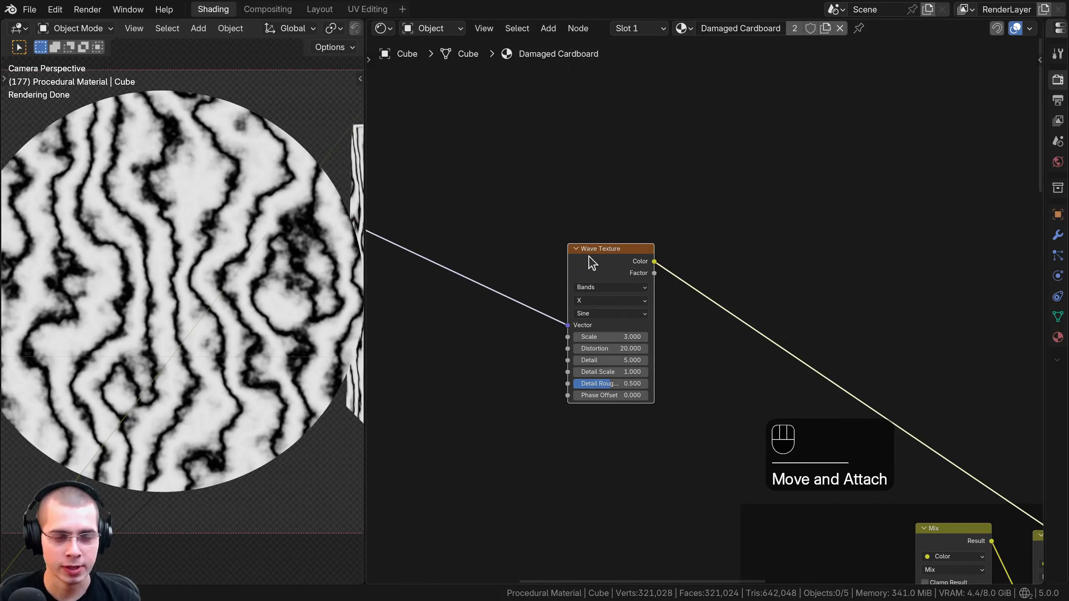
pyautogui.moveTo(588, 255); pyautogui.dragTo(597, 246)
# Step: Insert a Voronoi Texture node on the link between the Mapping node and the Wave Texture
pyautogui.scroll(1, 192, 97)
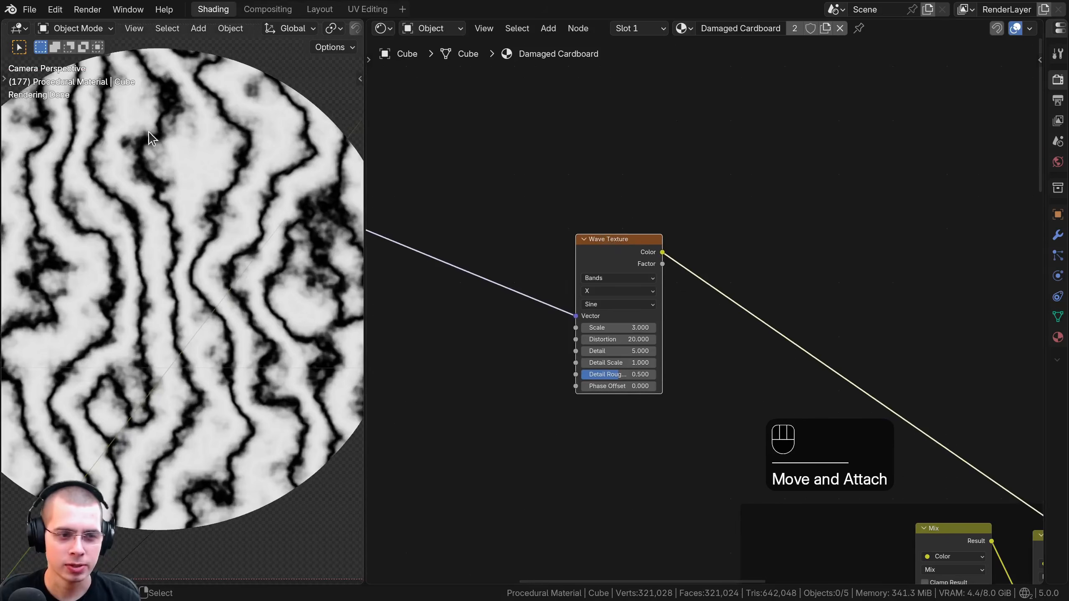
pyautogui.scroll(-2, 89, 243)
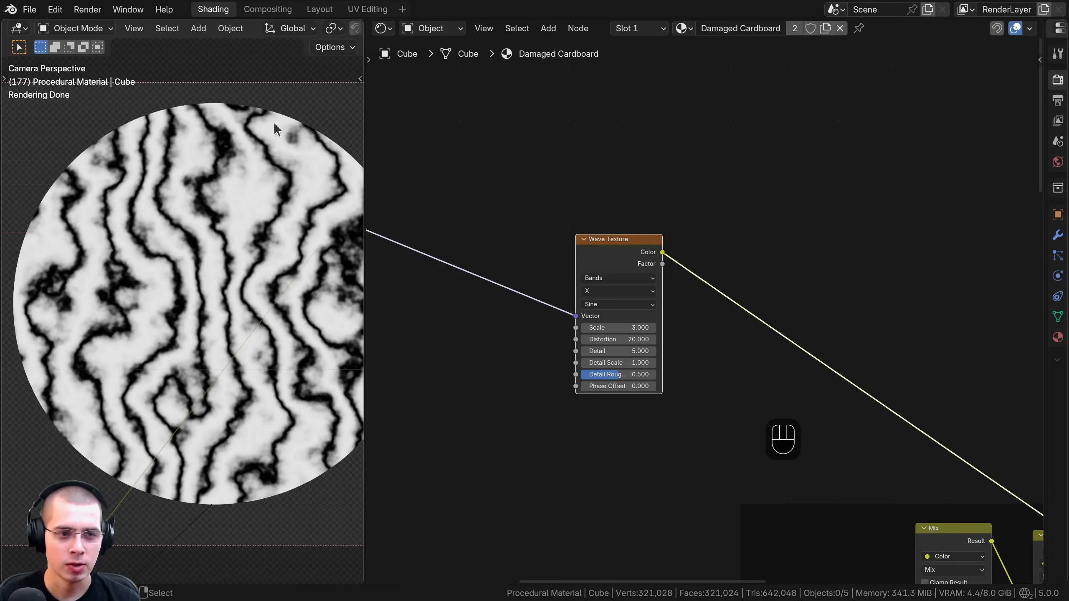
pyautogui.moveTo(554, 267); pyautogui.dragTo(566, 259, button='middle')
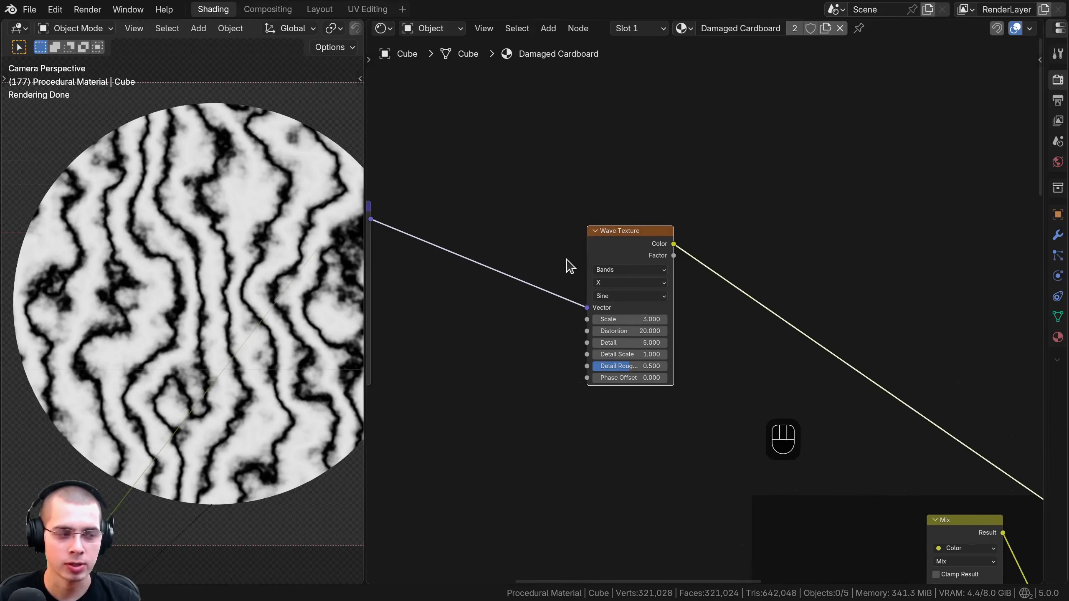
pyautogui.hotkey('shift', 'a')
pyautogui.write('vor')
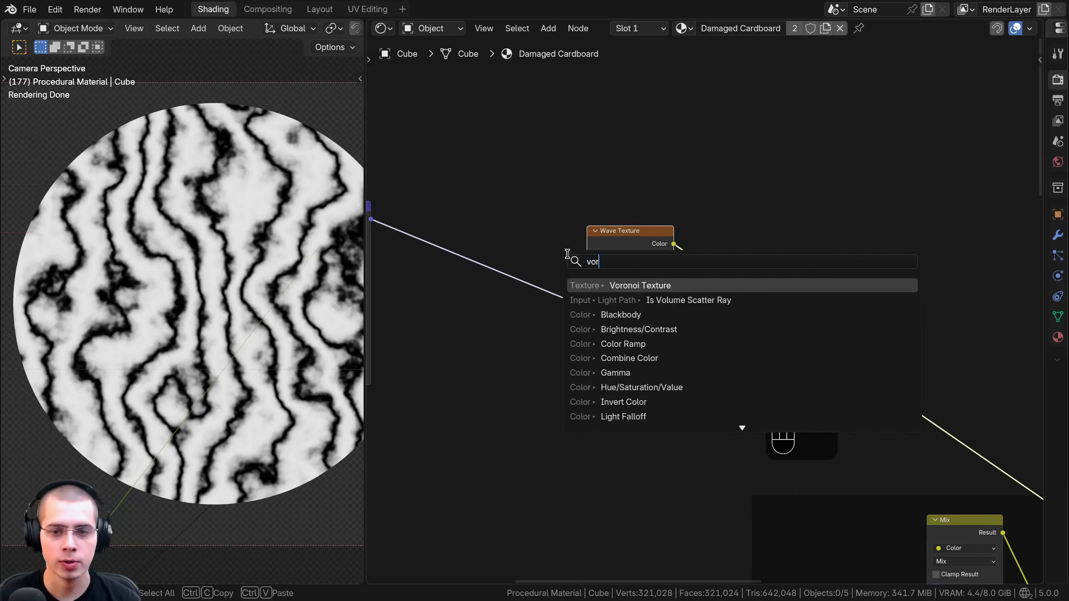
pyautogui.click(614, 286)
pyautogui.click(507, 255)
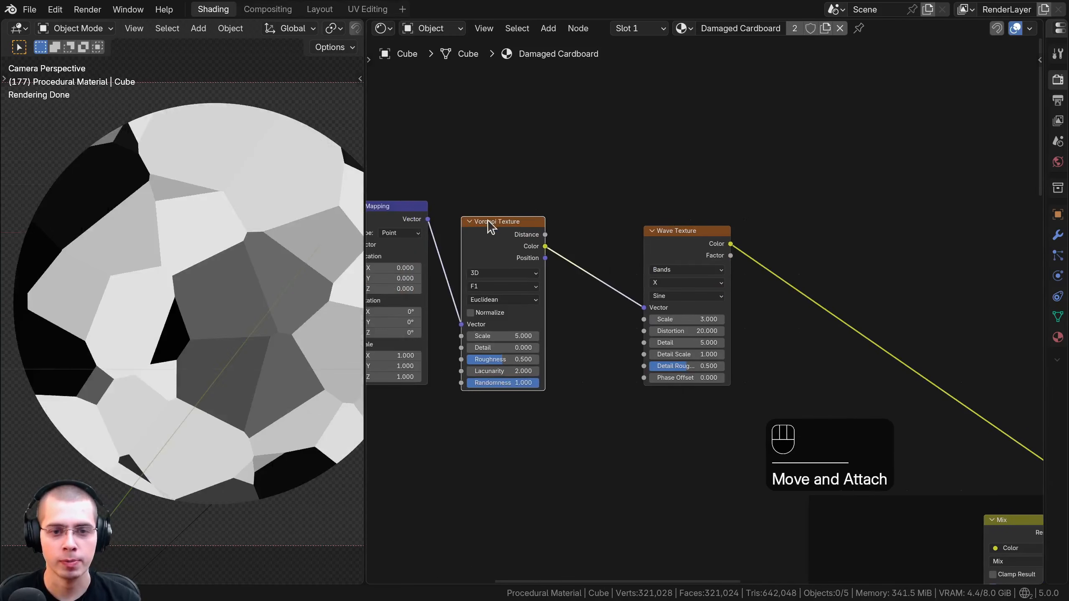
pyautogui.moveTo(507, 256); pyautogui.dragTo(534, 254, button='middle')
# Step: Duplicate the Mapping node, insert the copy between the Voronoi and Wave Textures, and space the nodes apart
pyautogui.click(400, 214)
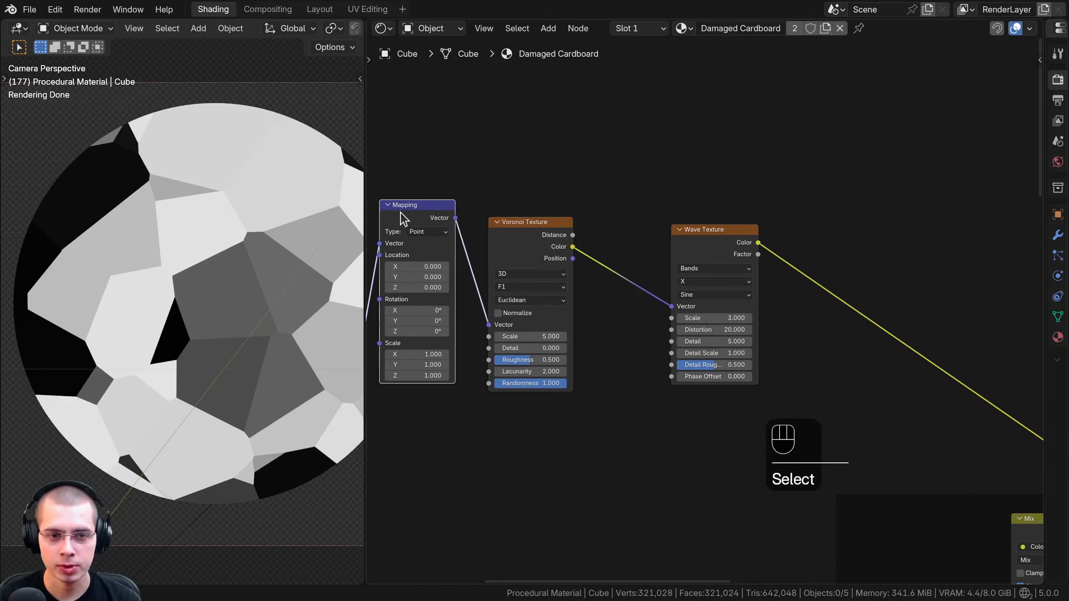
pyautogui.hotkey('shift', 'd')
pyautogui.click(623, 213)
pyautogui.moveTo(623, 159); pyautogui.dragTo(826, 282)
pyautogui.press('g')
pyautogui.click(867, 260)
pyautogui.moveTo(515, 265); pyautogui.dragTo(514, 299)
# Step: Feed the second Mapping node's Vector from the first Mapping node and its Rotation from the Voronoi Texture's Color output
pyautogui.click(455, 219)
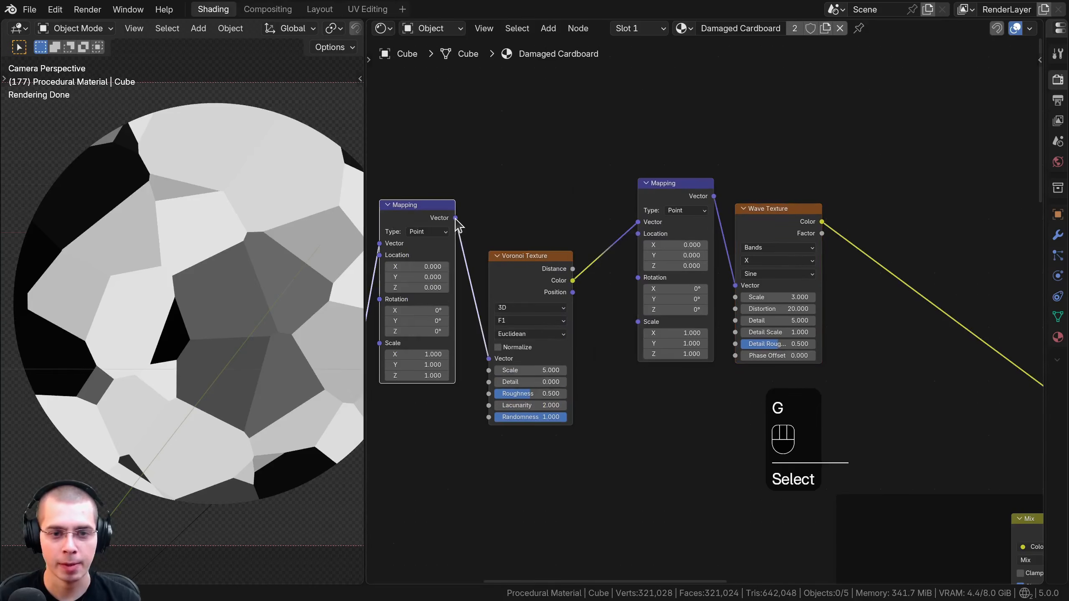
pyautogui.moveTo(627, 222); pyautogui.dragTo(630, 226)
pyautogui.moveTo(658, 198); pyautogui.dragTo(634, 201)
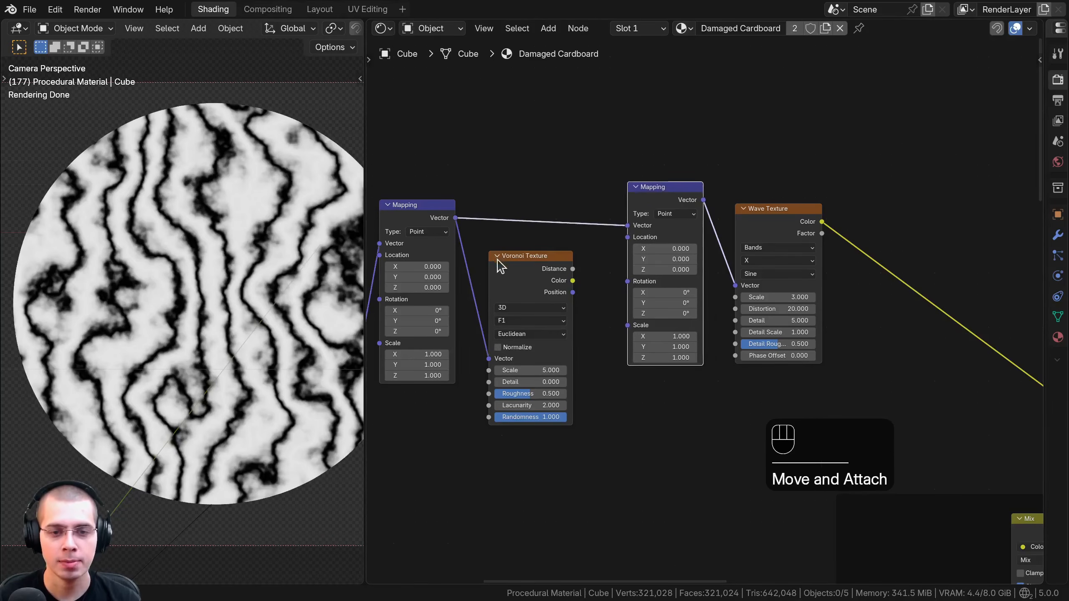
pyautogui.moveTo(548, 270); pyautogui.dragTo(548, 260)
pyautogui.scroll(1, 549, 260)
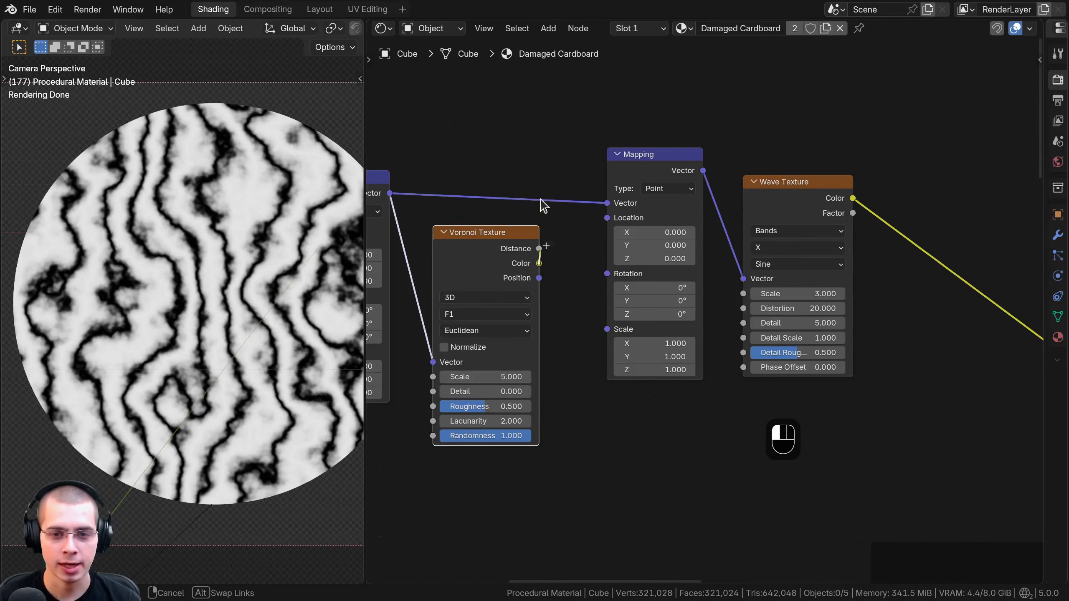
pyautogui.moveTo(607, 281); pyautogui.dragTo(607, 282)
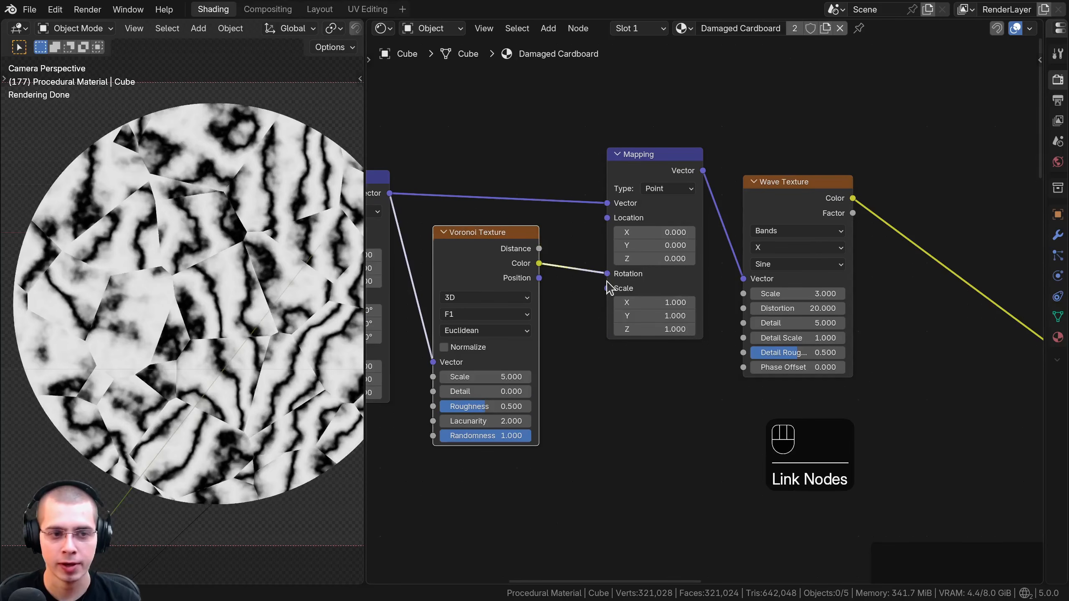
# Step: Examine the wave pattern on the sphere at the borders between the rotated Voronoi cells
pyautogui.keyDown('shift'); pyautogui.moveTo(312, 305); pyautogui.dragTo(291, 288, button='middle'); pyautogui.keyUp('shift')
pyautogui.scroll(3, 291, 289)
pyautogui.moveTo(488, 272)
pyautogui.mouseDown()
pyautogui.moveTo(468, 195)
pyautogui.moveTo(494, 262)
pyautogui.mouseUp()
pyautogui.scroll(-2, 187, 257)
pyautogui.moveTo(186, 257)
pyautogui.keyDown('shift'); pyautogui.mouseDown(button='middle')
pyautogui.moveTo(181, 346)
pyautogui.moveTo(149, 312)
pyautogui.mouseUp(button='middle'); pyautogui.keyUp('shift')
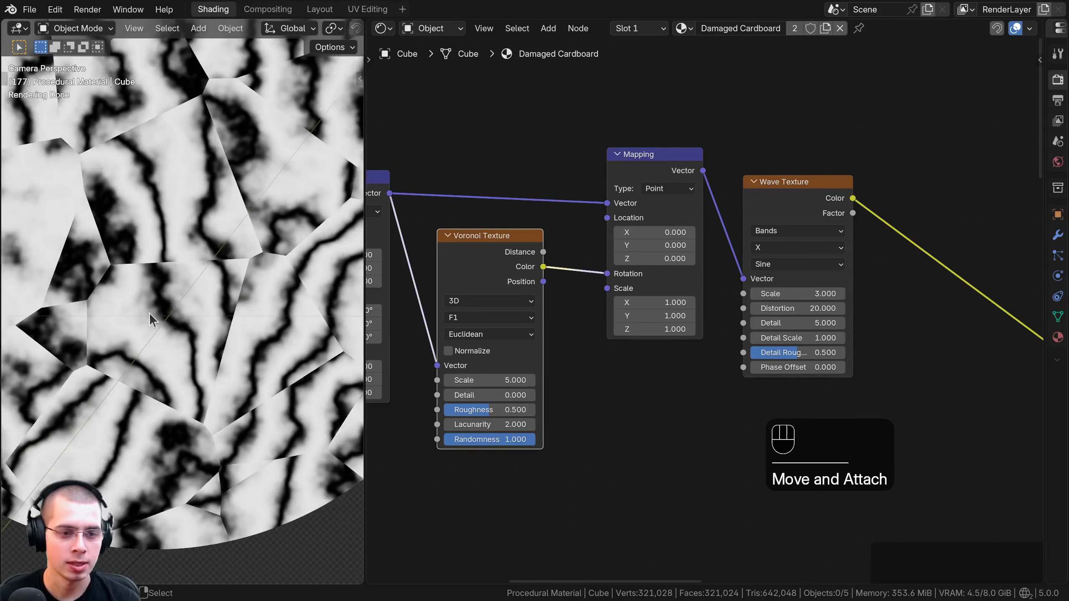
pyautogui.moveTo(272, 350)
pyautogui.keyDown('shift'); pyautogui.mouseDown(button='middle')
pyautogui.moveTo(229, 331)
pyautogui.moveTo(216, 265)
pyautogui.mouseUp(button='middle'); pyautogui.keyUp('shift')
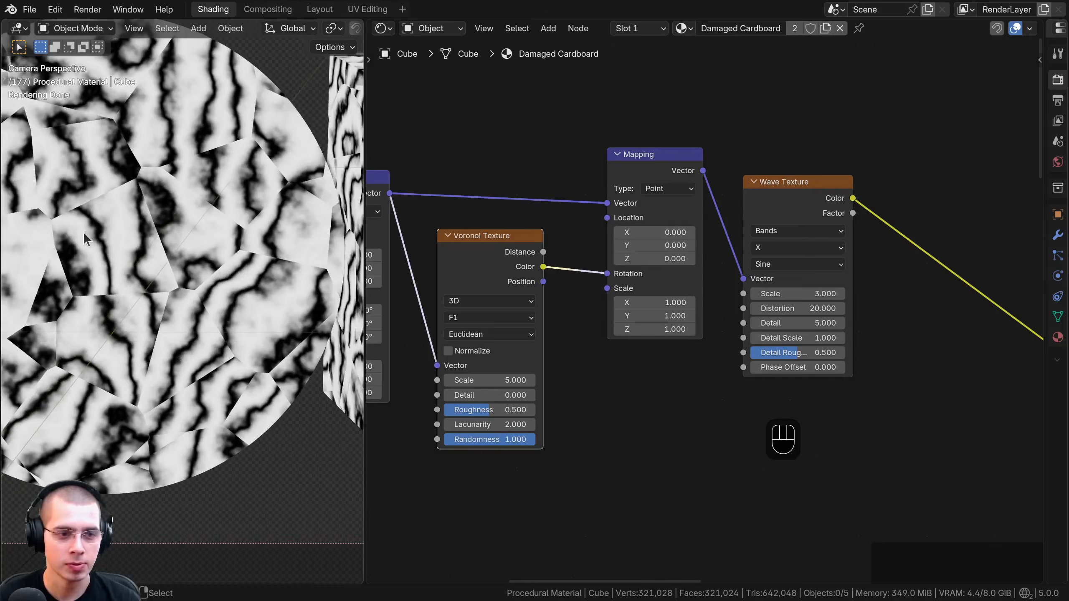
pyautogui.keyDown('shift'); pyautogui.moveTo(84, 233); pyautogui.dragTo(111, 276, button='middle'); pyautogui.keyUp('shift')
pyautogui.moveTo(490, 269); pyautogui.dragTo(487, 270)
pyautogui.moveTo(488, 269); pyautogui.dragTo(481, 269)
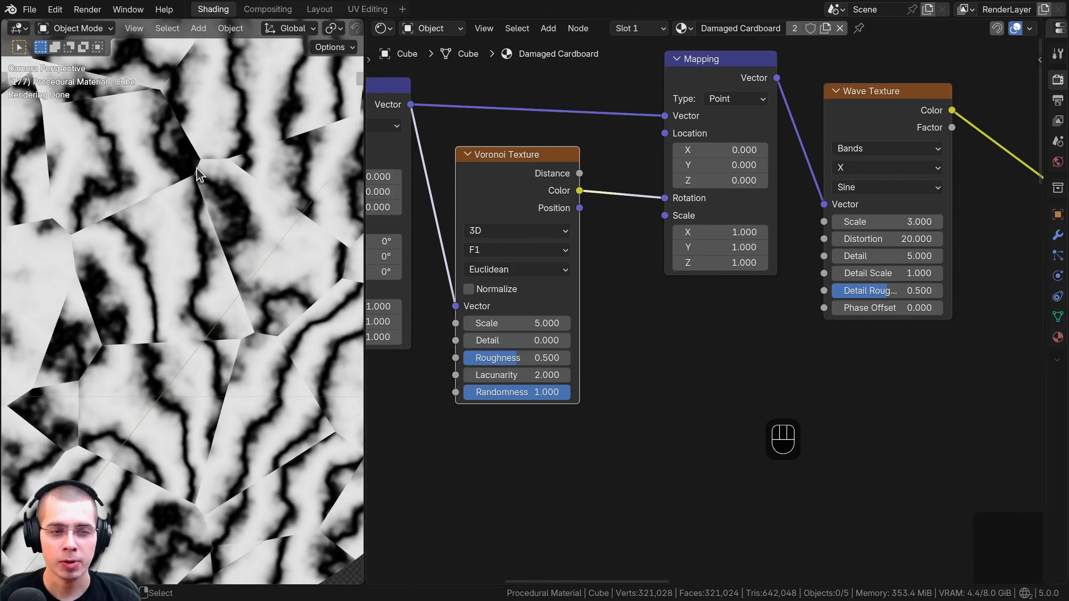
pyautogui.scroll(1, 182, 123)
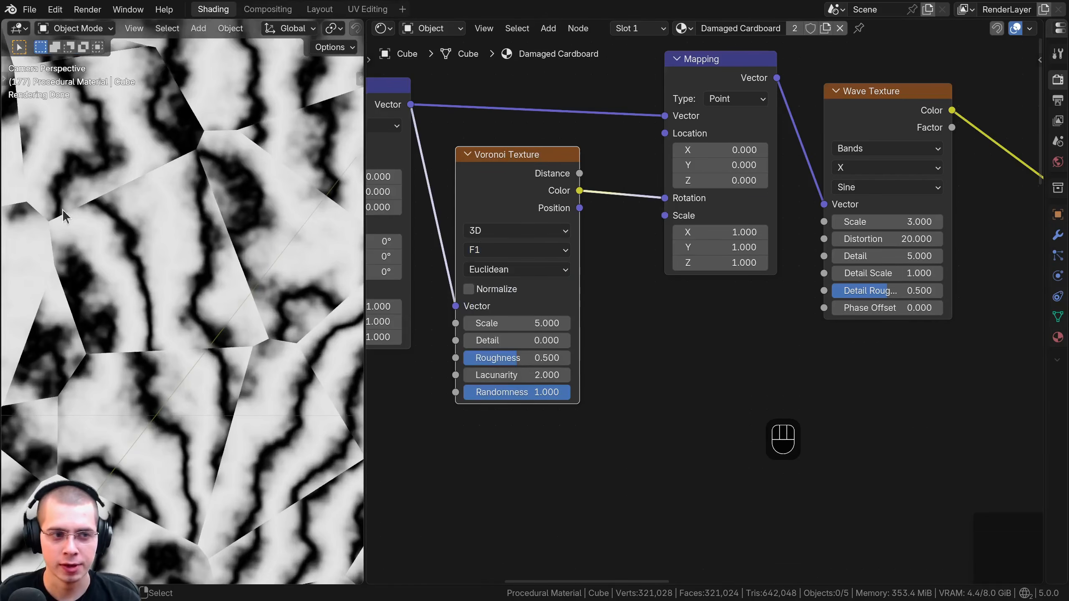
# Step: Switch the Voronoi Texture's feature output to Smooth F1 and set its Smoothness to 0.5
pyautogui.click(479, 253)
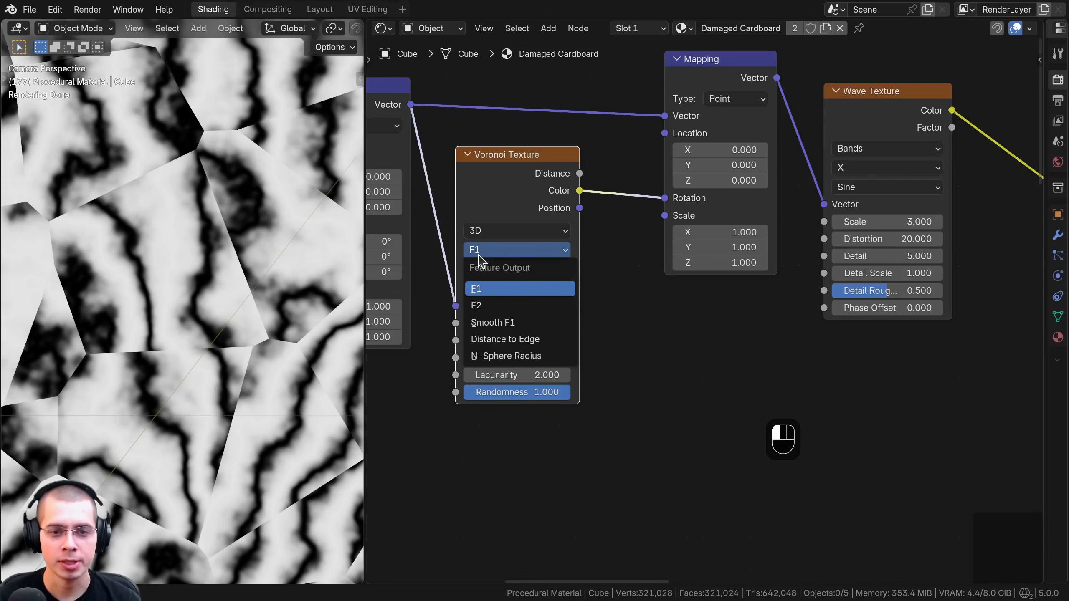
pyautogui.click(507, 322)
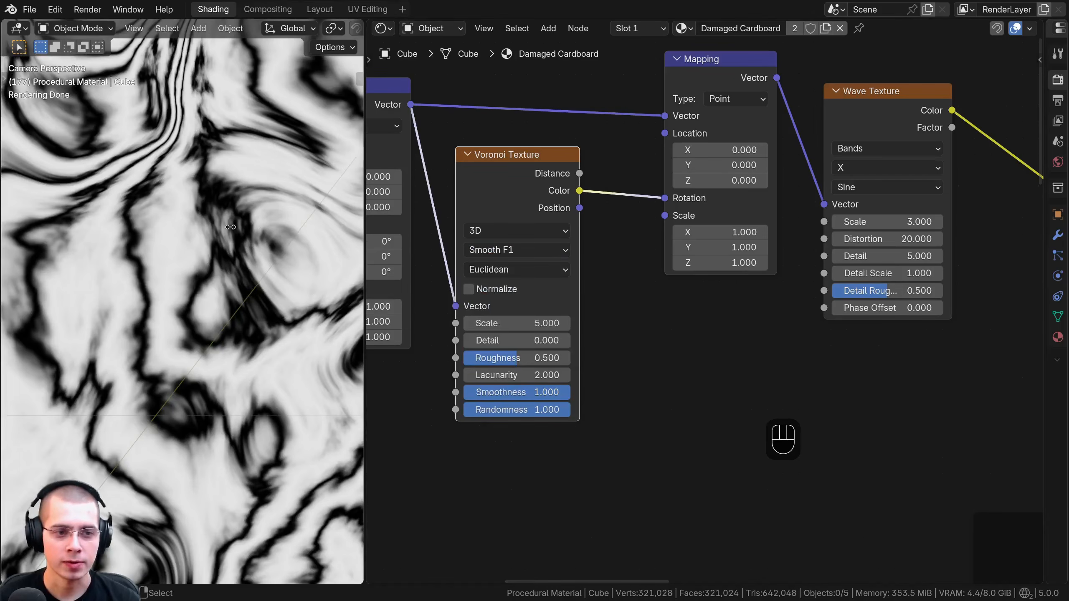
pyautogui.scroll(-4, 230, 227)
pyautogui.moveTo(528, 396); pyautogui.dragTo(506, 390)
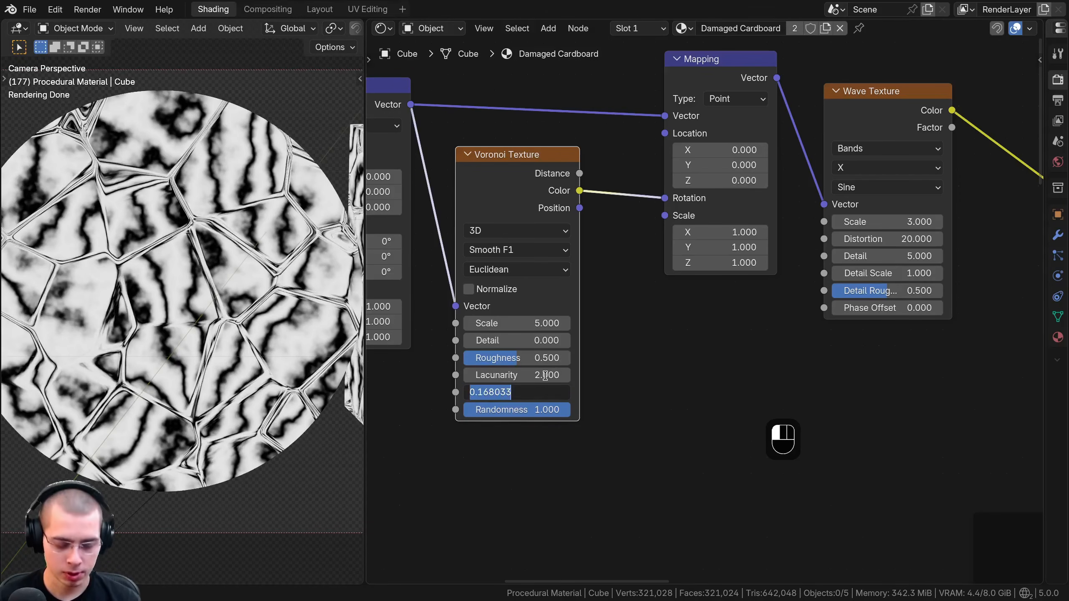
pyautogui.write('0.5')
pyautogui.press('Return')
# Step: Examine how the smoothed wave lines bend and bunch along the cell borders across the sphere
pyautogui.scroll(4, 224, 235)
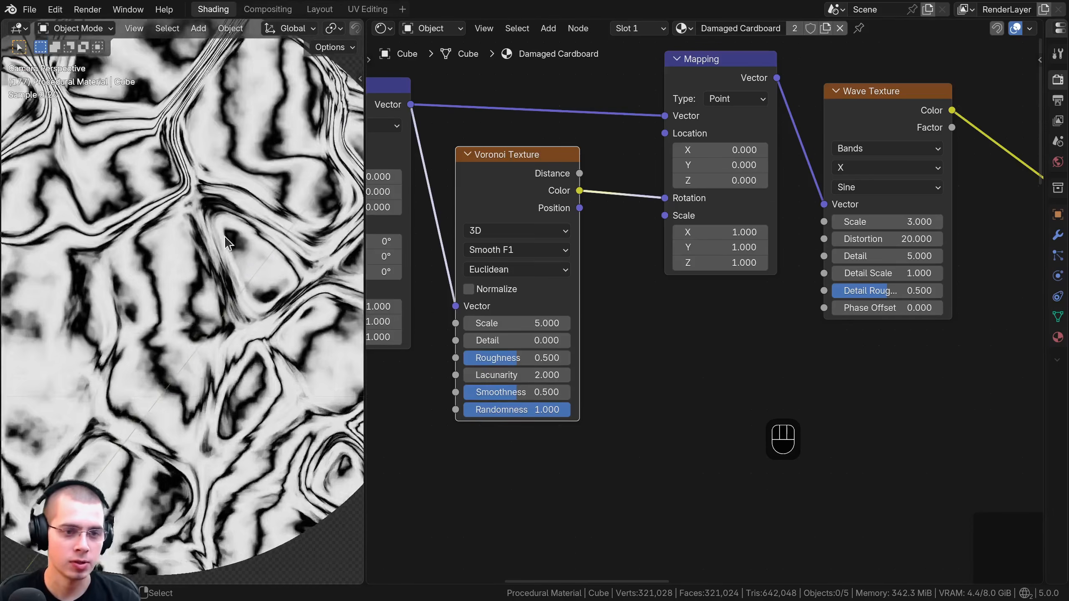
pyautogui.moveTo(143, 248); pyautogui.dragTo(238, 172, button='middle')
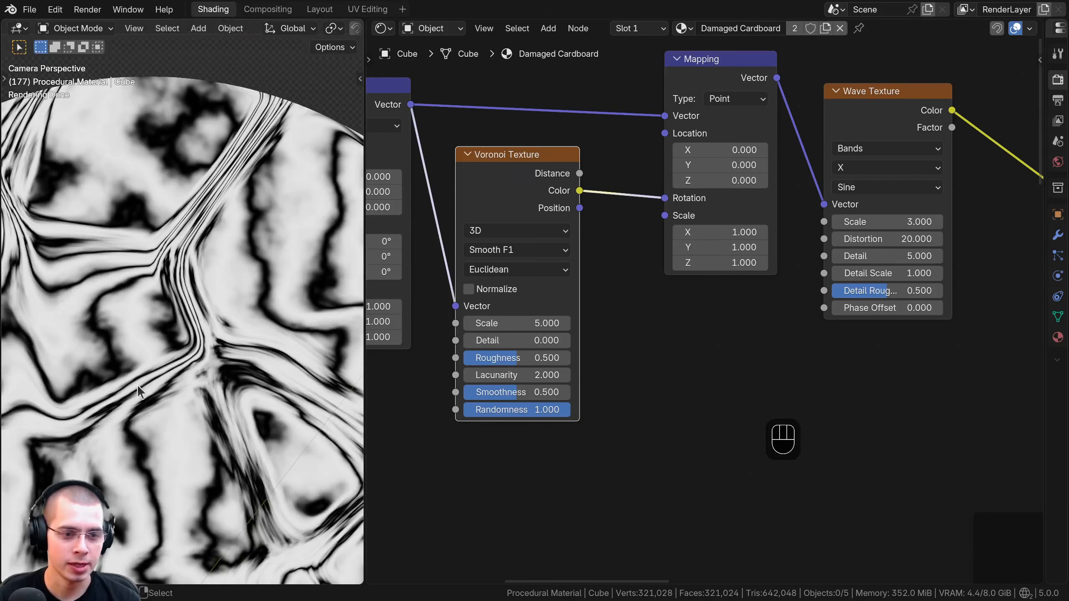
pyautogui.moveTo(215, 249); pyautogui.dragTo(126, 207, button='middle')
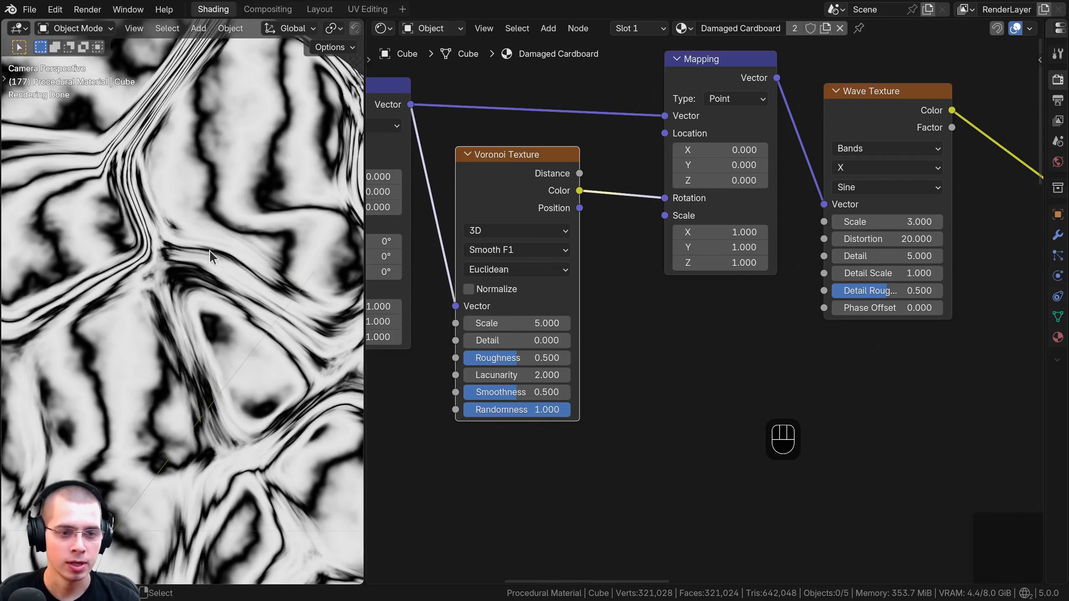
pyautogui.keyDown('shift'); pyautogui.moveTo(208, 251); pyautogui.dragTo(293, 329, button='middle'); pyautogui.keyUp('shift')
pyautogui.keyDown('shift'); pyautogui.moveTo(242, 213); pyautogui.dragTo(159, 198, button='middle'); pyautogui.keyUp('shift')
pyautogui.moveTo(119, 257); pyautogui.dragTo(262, 265, button='middle')
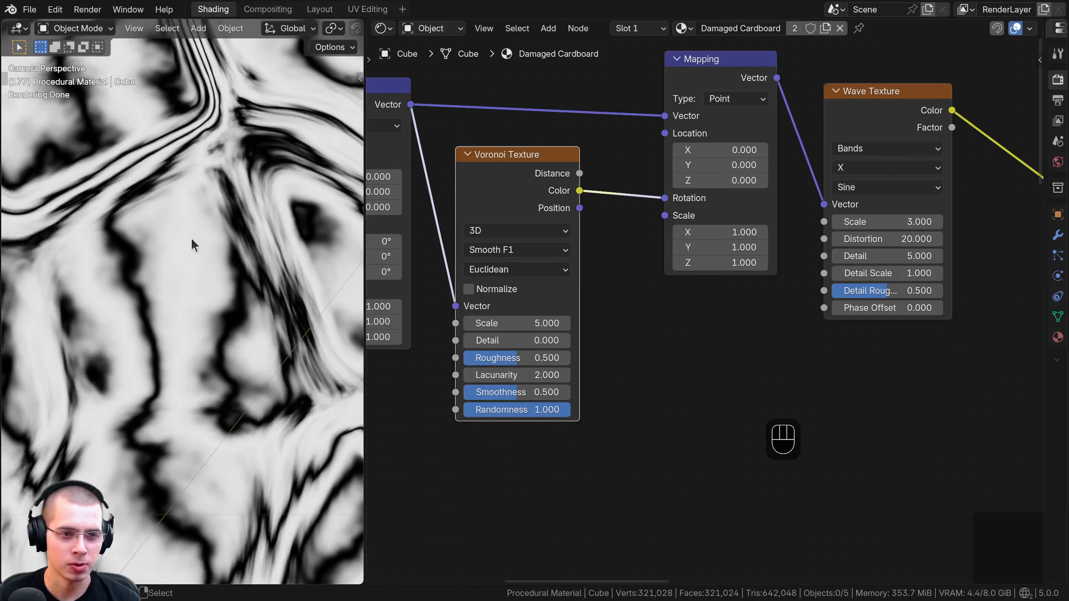
pyautogui.moveTo(190, 237); pyautogui.dragTo(272, 188, button='middle')
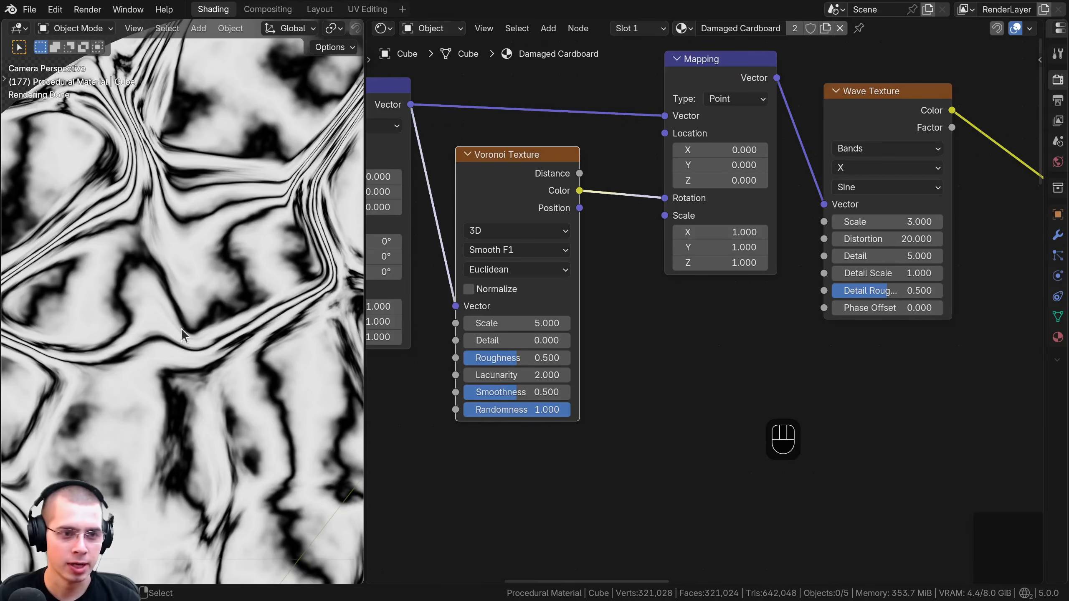
pyautogui.keyDown('shift'); pyautogui.moveTo(160, 142); pyautogui.dragTo(251, 210, button='middle'); pyautogui.keyUp('shift')
pyautogui.scroll(-4, 250, 346)
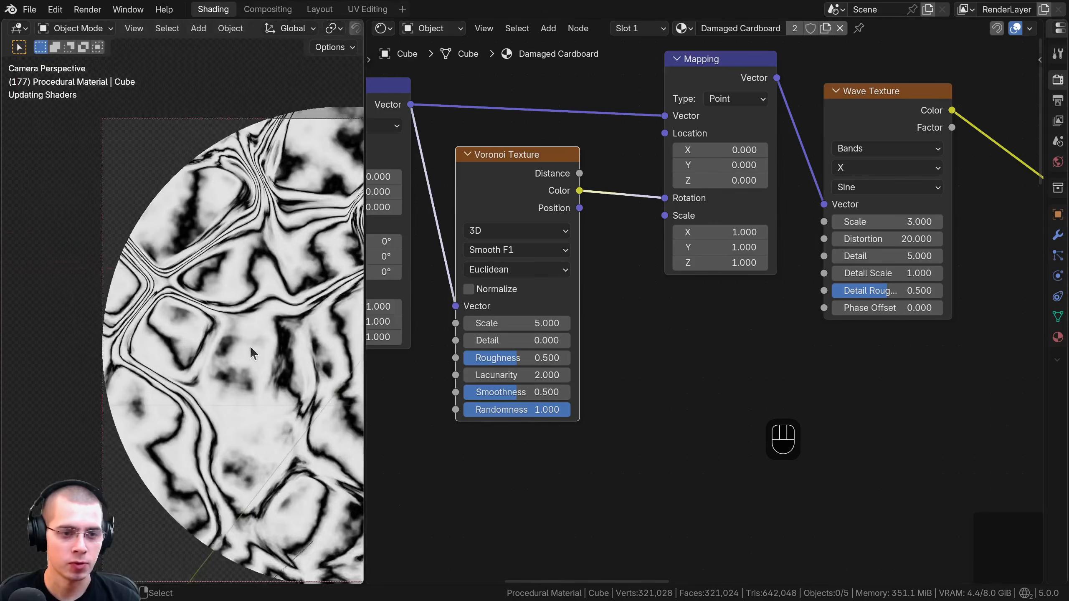
pyautogui.keyDown('shift'); pyautogui.moveTo(333, 329); pyautogui.dragTo(152, 328, button='middle'); pyautogui.keyUp('shift')
pyautogui.scroll(-3, 152, 328)
# Step: Insert a Map Range node on the Wave Texture's Color output link
pyautogui.scroll(-2, 905, 131)
pyautogui.moveTo(905, 132); pyautogui.dragTo(543, 259, button='middle')
pyautogui.moveTo(548, 259); pyautogui.dragTo(534, 258)
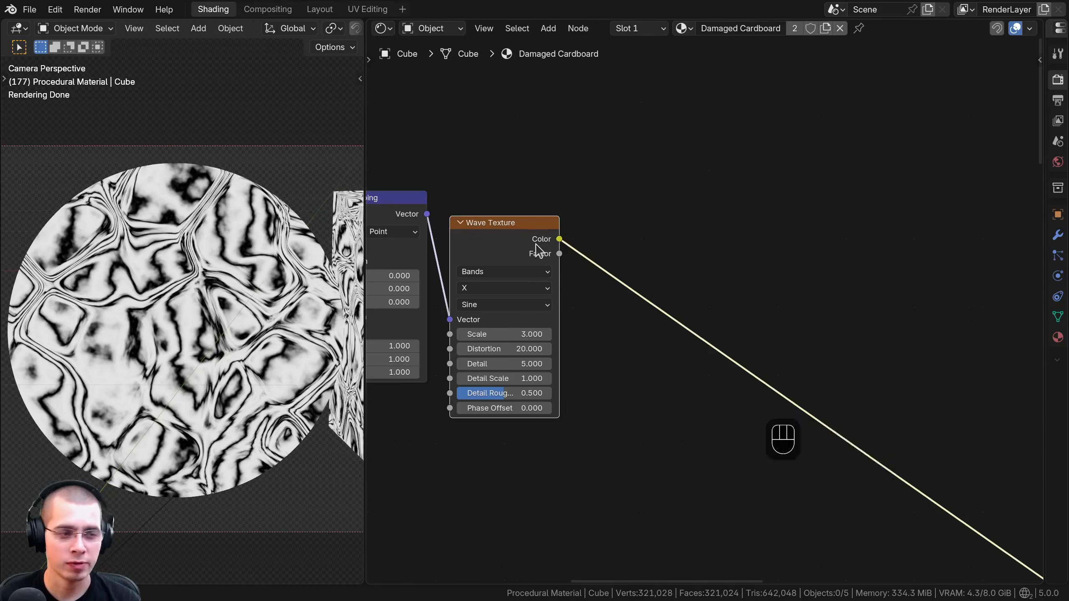
pyautogui.scroll(1, 663, 248)
pyautogui.hotkey('shift', 'a')
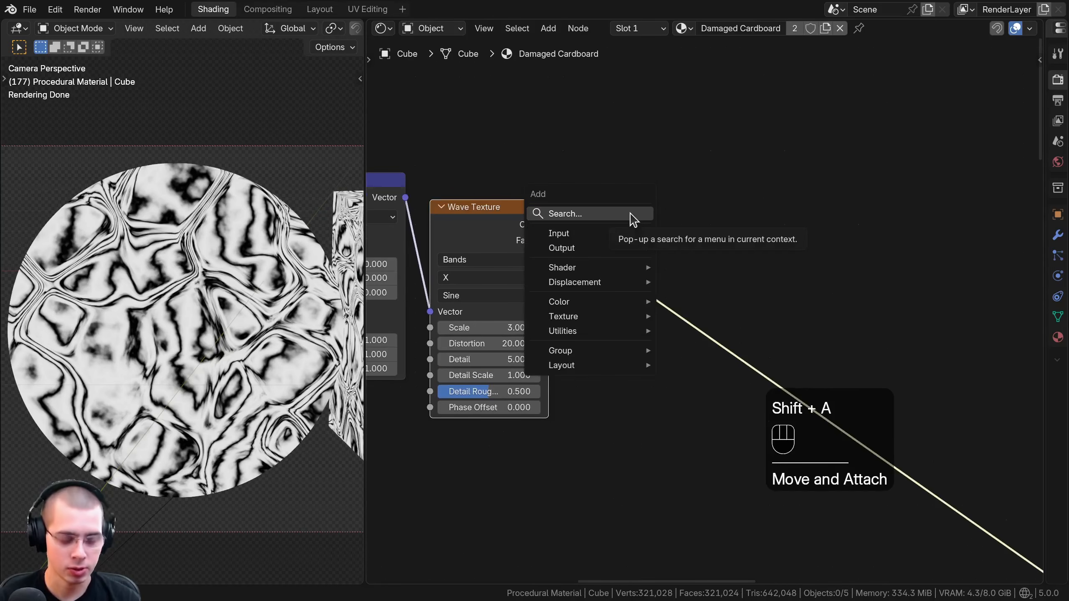
pyautogui.write('map')
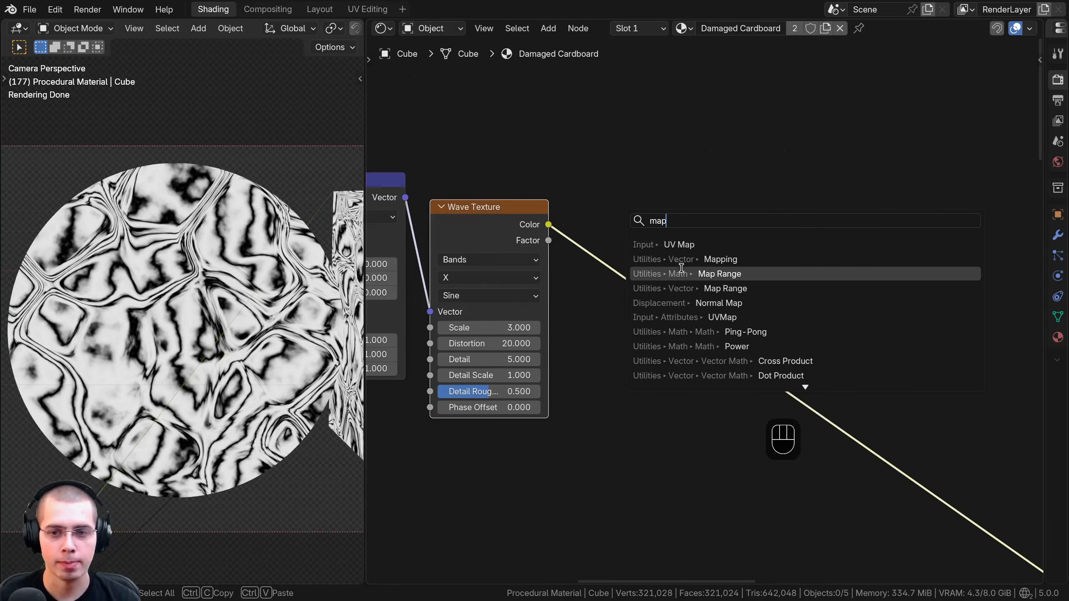
pyautogui.click(657, 271)
pyautogui.click(558, 194)
pyautogui.moveTo(598, 206); pyautogui.dragTo(596, 214)
# Step: Set the Map Range node's From Min to -1.1 to reduce the wave pattern's contrast
pyautogui.scroll(2, 596, 209)
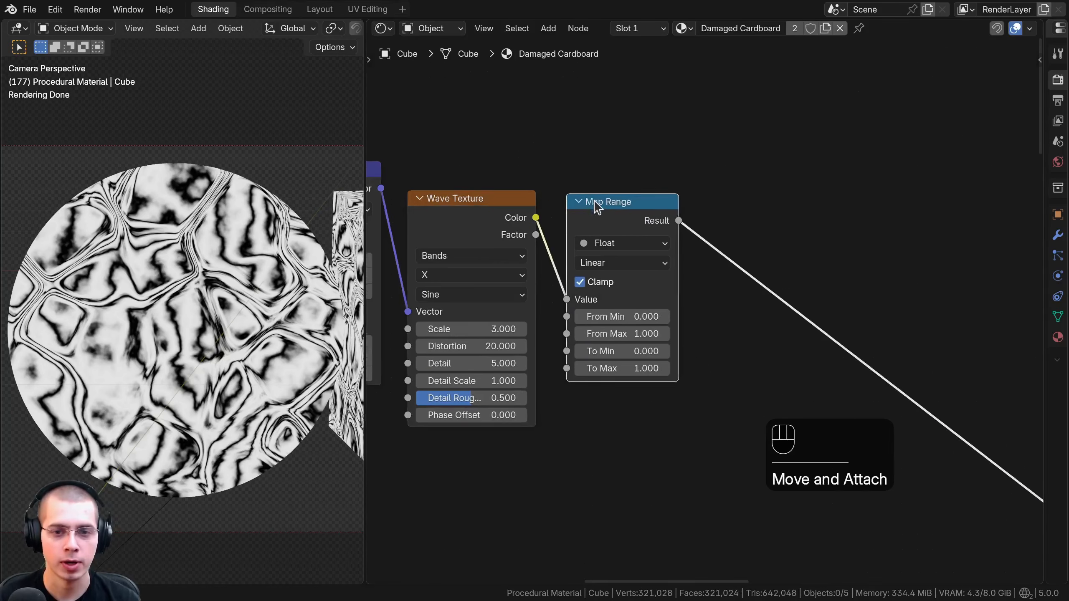
pyautogui.scroll(1, 623, 298)
pyautogui.moveTo(616, 316)
pyautogui.keyDown('shift'); pyautogui.mouseDown()
pyautogui.moveTo(589, 317)
pyautogui.moveTo(637, 320)
pyautogui.moveTo(499, 320)
pyautogui.moveTo(618, 320)
pyautogui.mouseUp(); pyautogui.keyUp('shift')
pyautogui.click(618, 321)
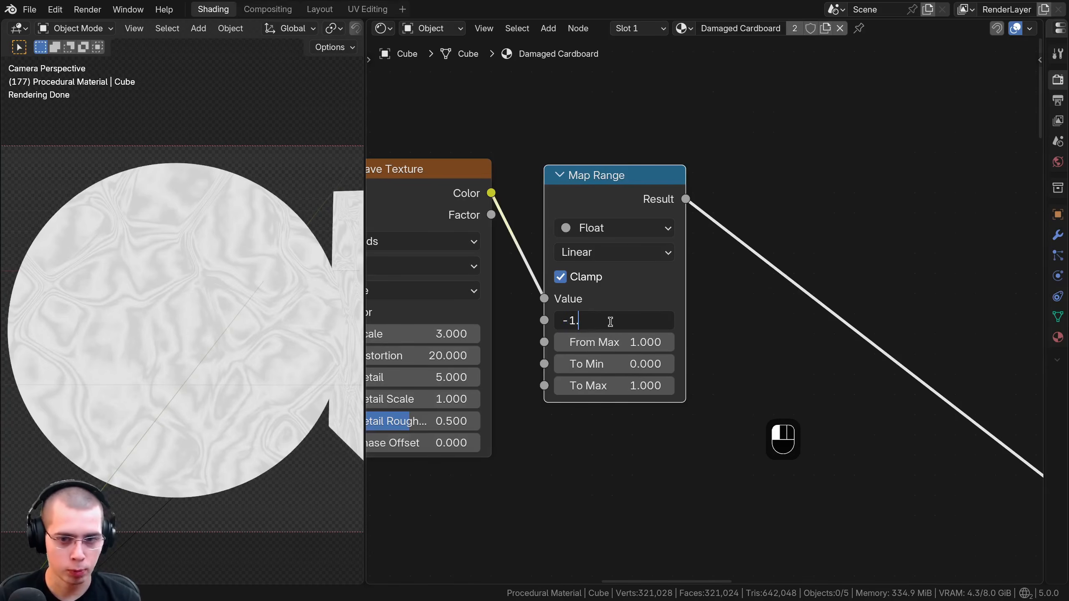
pyautogui.press('Return')
pyautogui.moveTo(588, 204); pyautogui.dragTo(565, 203)
# Step: Duplicate the Voronoi Texture with its input link kept and place the copy above the original
pyautogui.scroll(-5, 566, 236)
pyautogui.moveTo(531, 244); pyautogui.dragTo(682, 329, button='middle')
pyautogui.scroll(-1, 391, 327)
pyautogui.moveTo(377, 359); pyautogui.dragTo(546, 416, button='middle')
pyautogui.click(564, 372)
pyautogui.scroll(-1, 549, 424)
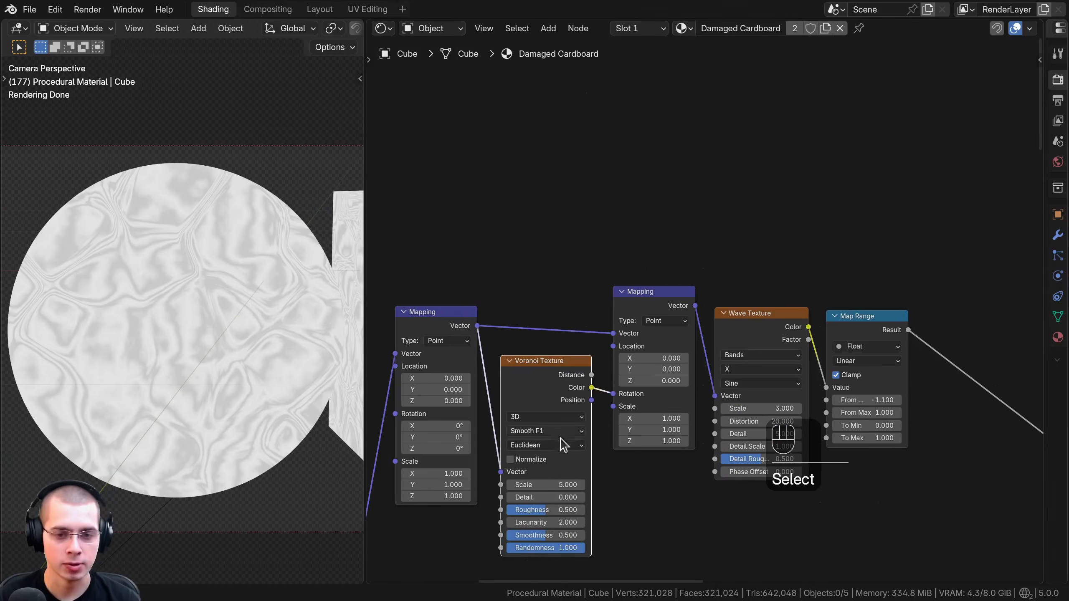
pyautogui.hotkey('shift', 'ctrl', 'd')
pyautogui.click(567, 196)
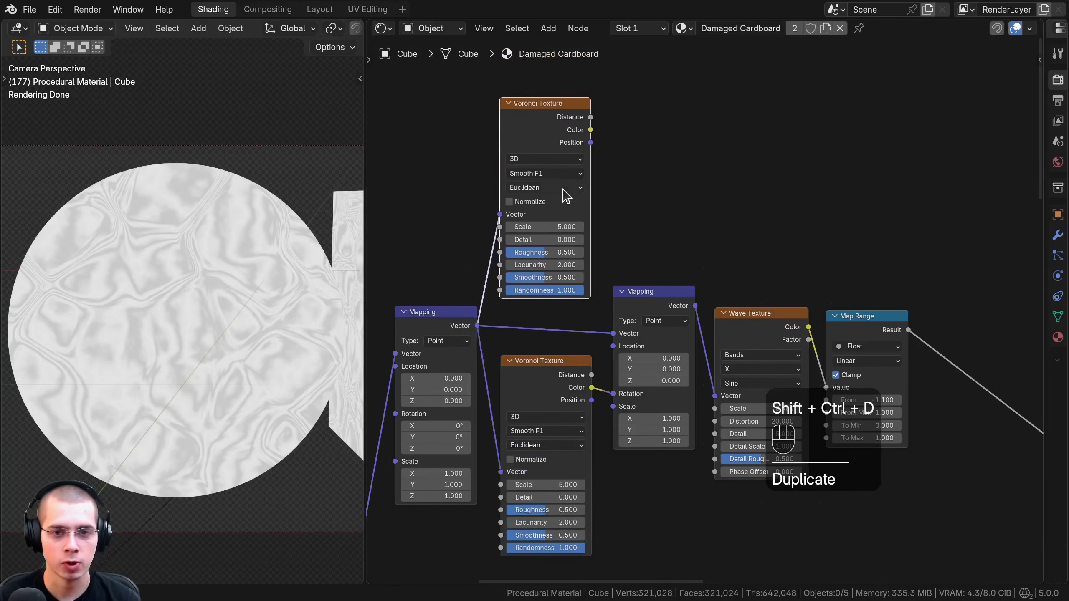
pyautogui.moveTo(566, 195); pyautogui.dragTo(522, 188, button='middle')
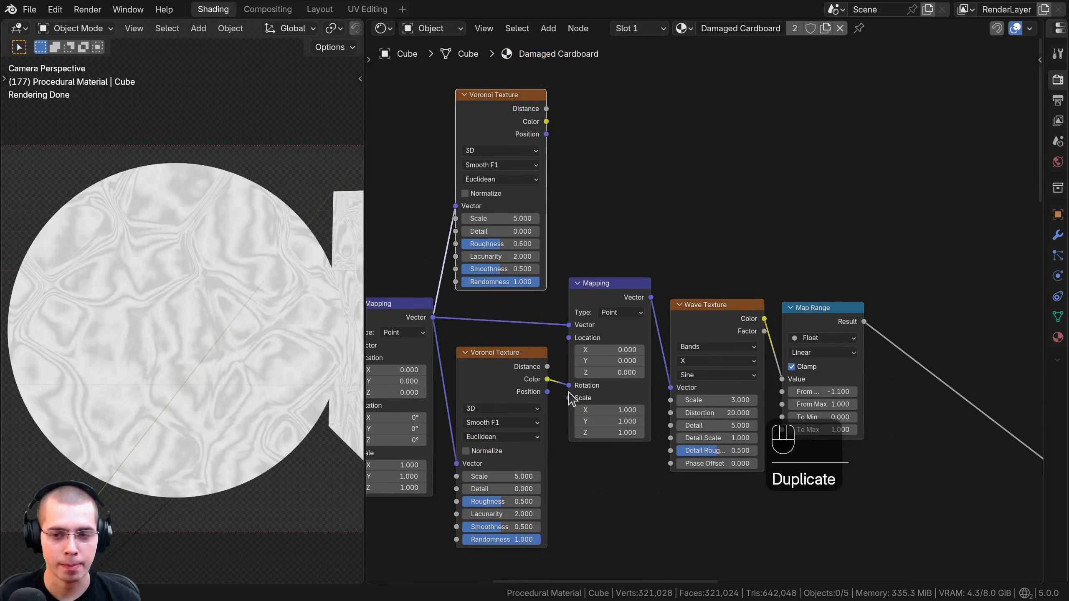
pyautogui.scroll(5, 207, 269)
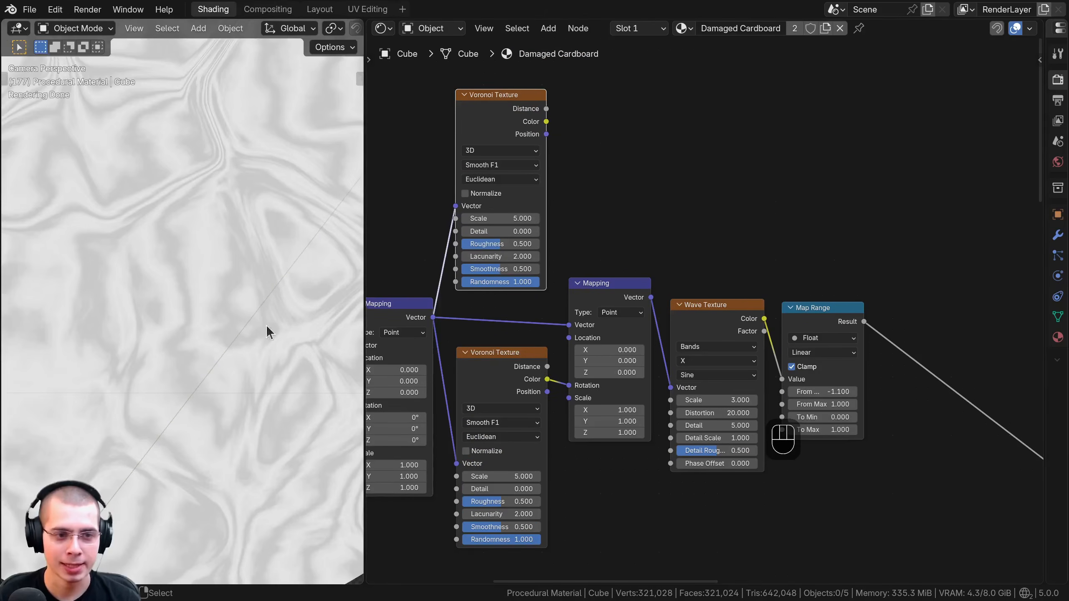
pyautogui.keyDown('shift'); pyautogui.moveTo(180, 228); pyautogui.dragTo(257, 114, button='middle'); pyautogui.keyUp('shift')
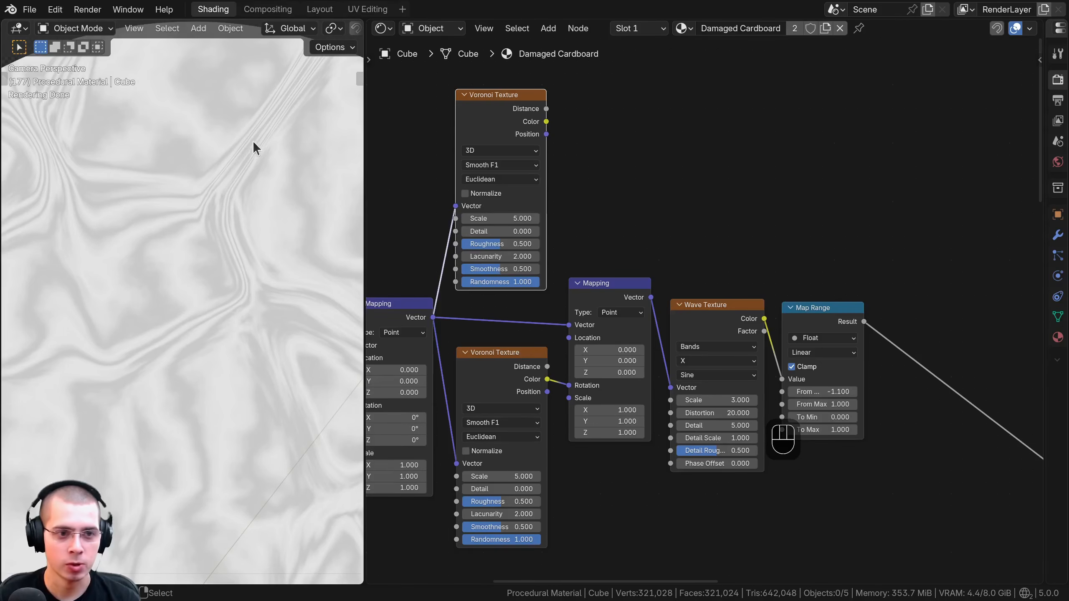
pyautogui.keyDown('shift'); pyautogui.moveTo(135, 219); pyautogui.dragTo(177, 201, button='middle'); pyautogui.keyUp('shift')
pyautogui.scroll(2, 177, 201)
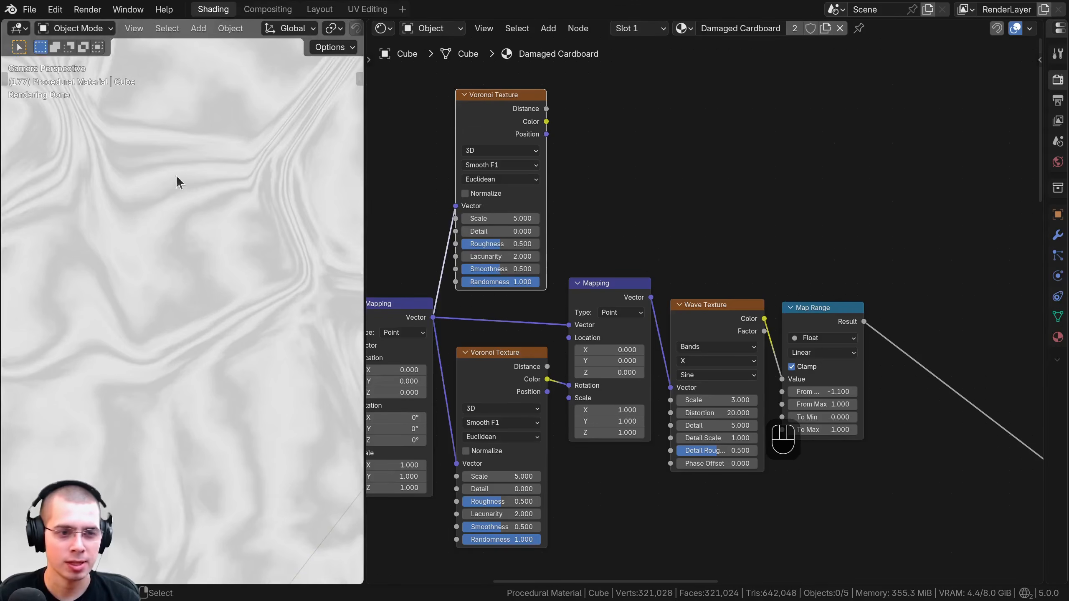
pyautogui.scroll(-4, 212, 195)
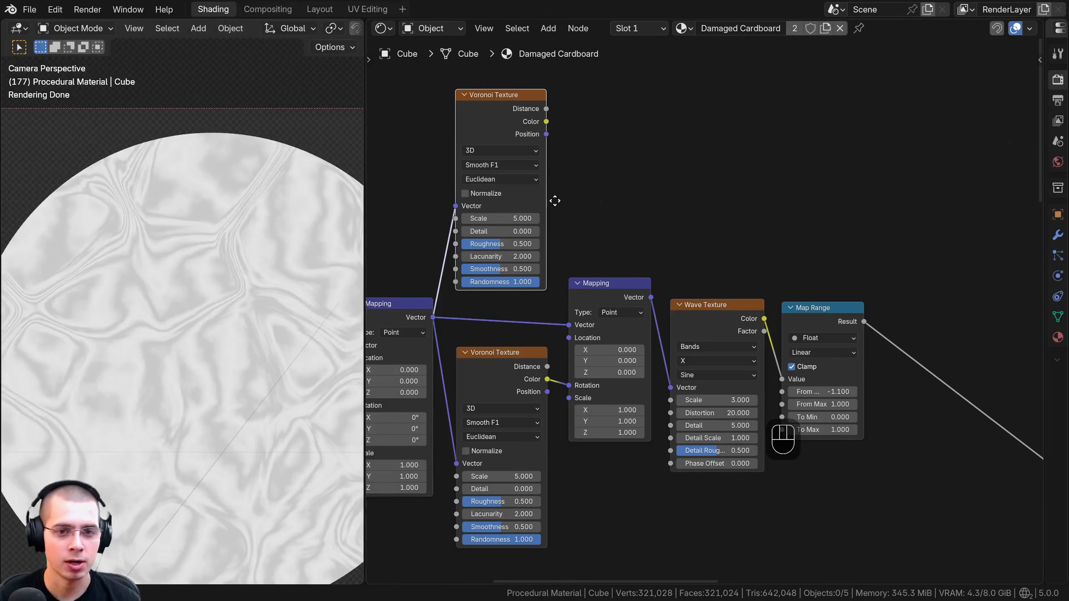
# Step: Preview the duplicated Voronoi Texture on the sphere and set its feature output to Distance to Edge
pyautogui.moveTo(553, 200); pyautogui.dragTo(534, 255, button='middle')
pyautogui.keyDown('ctrl'); pyautogui.keyDown('shift'); pyautogui.click(493, 182); pyautogui.keyUp('shift'); pyautogui.keyUp('ctrl')
pyautogui.moveTo(413, 298); pyautogui.dragTo(475, 349, button='middle')
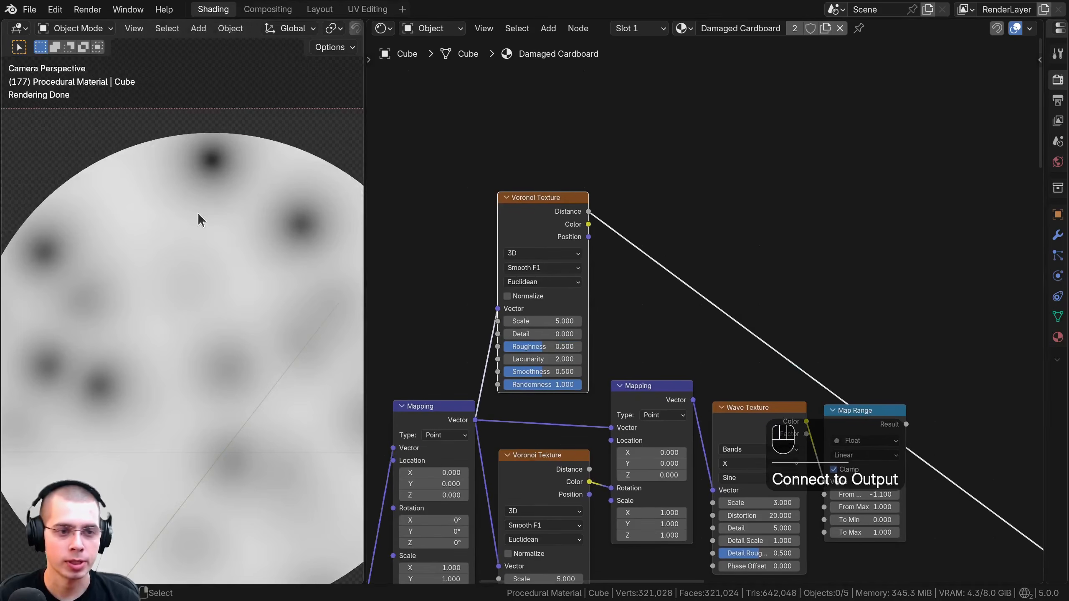
pyautogui.moveTo(721, 321); pyautogui.dragTo(745, 334, button='middle')
pyautogui.scroll(5, 592, 298)
pyautogui.moveTo(592, 299); pyautogui.dragTo(628, 116, button='middle')
pyautogui.moveTo(588, 170)
pyautogui.mouseDown()
pyautogui.moveTo(620, 170)
pyautogui.moveTo(564, 171)
pyautogui.moveTo(588, 170)
pyautogui.mouseUp()
pyautogui.rightClick(588, 170)
pyautogui.moveTo(587, 105); pyautogui.dragTo(549, 186, button='middle')
pyautogui.scroll(2, 549, 186)
pyautogui.click(547, 171)
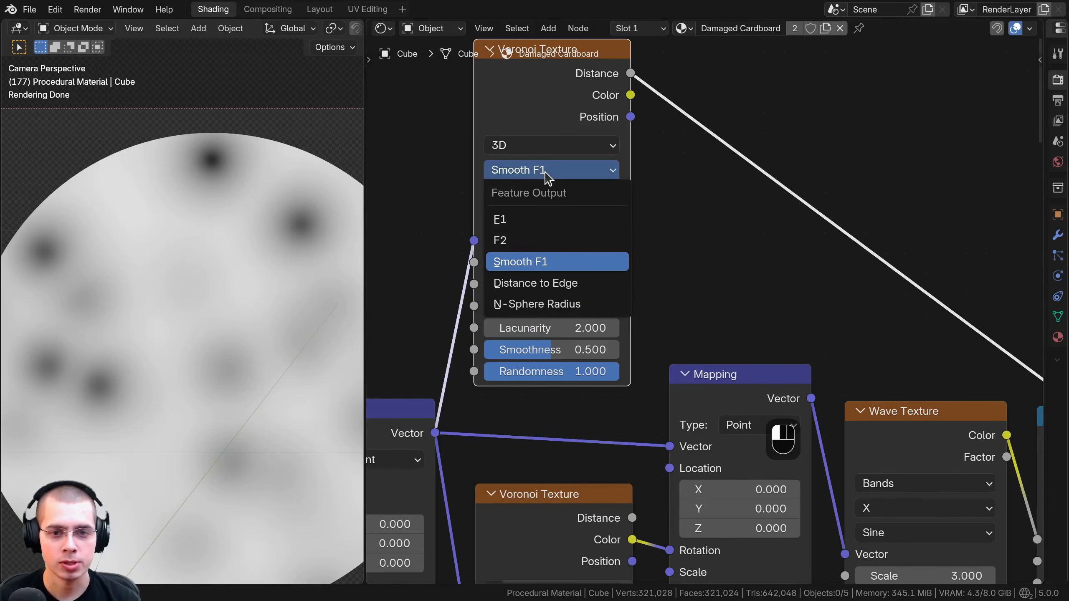
pyautogui.click(566, 283)
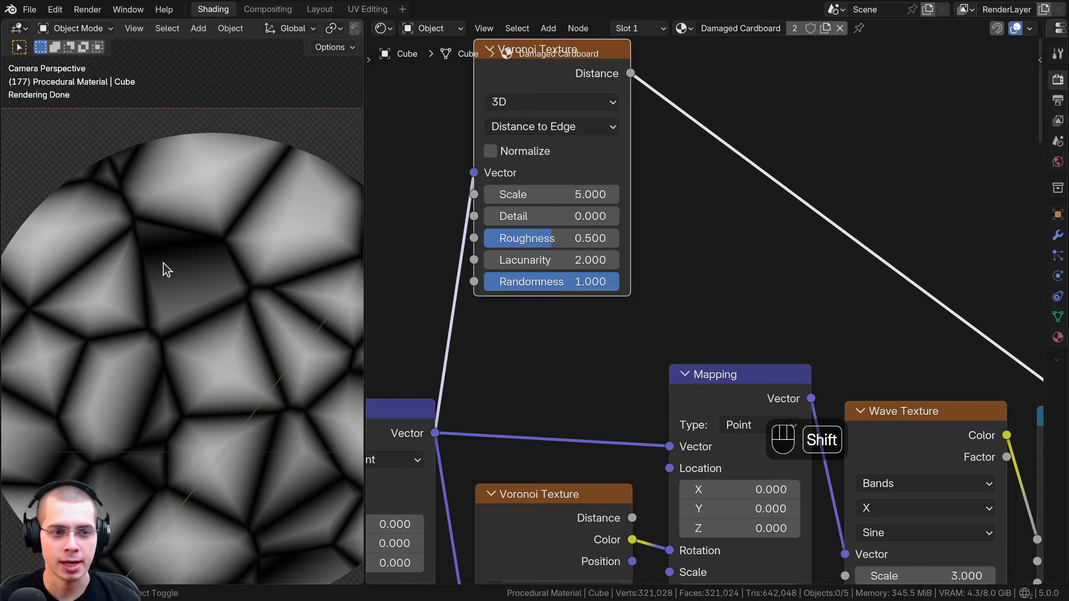
# Step: Compare the Distance to Edge cell borders with the wave pattern from the Map Range on the sphere
pyautogui.keyDown('shift'); pyautogui.moveTo(162, 267); pyautogui.dragTo(165, 222, button='middle'); pyautogui.keyUp('shift')
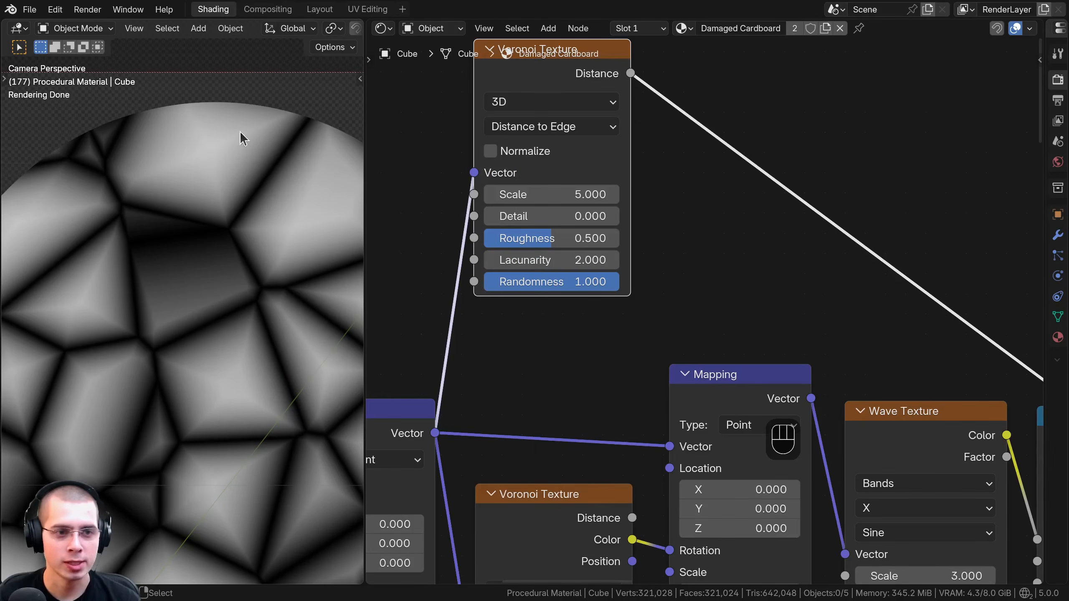
pyautogui.scroll(-1, 690, 295)
pyautogui.moveTo(960, 416); pyautogui.dragTo(762, 194, button='middle')
pyautogui.keyDown('ctrl'); pyautogui.keyDown('shift'); pyautogui.click(758, 188); pyautogui.keyUp('shift'); pyautogui.keyUp('ctrl')
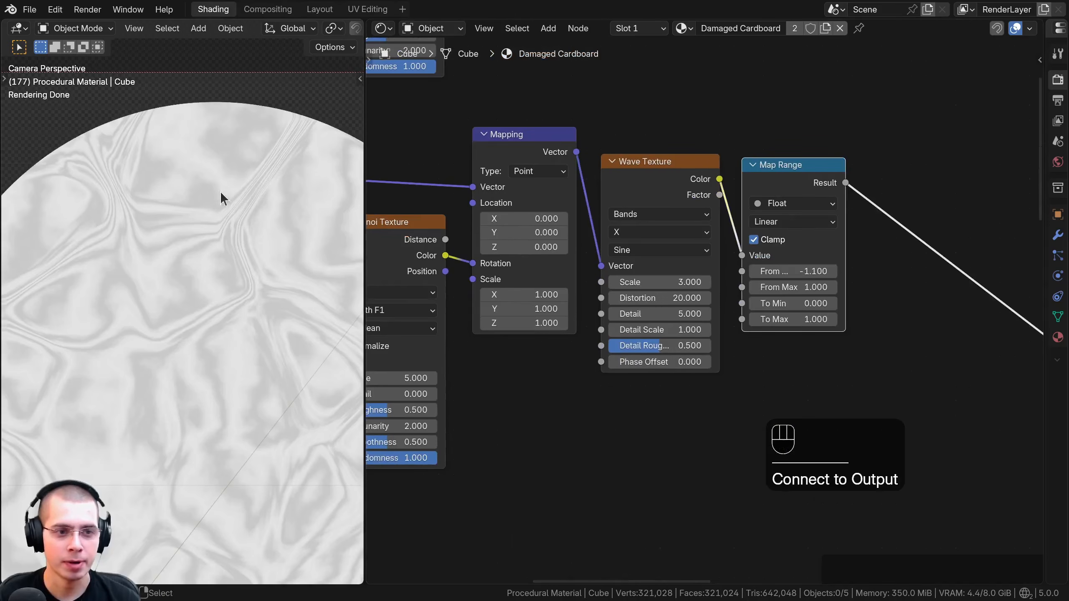
pyautogui.scroll(1, 513, 260)
pyautogui.moveTo(513, 260); pyautogui.dragTo(530, 422, button='middle')
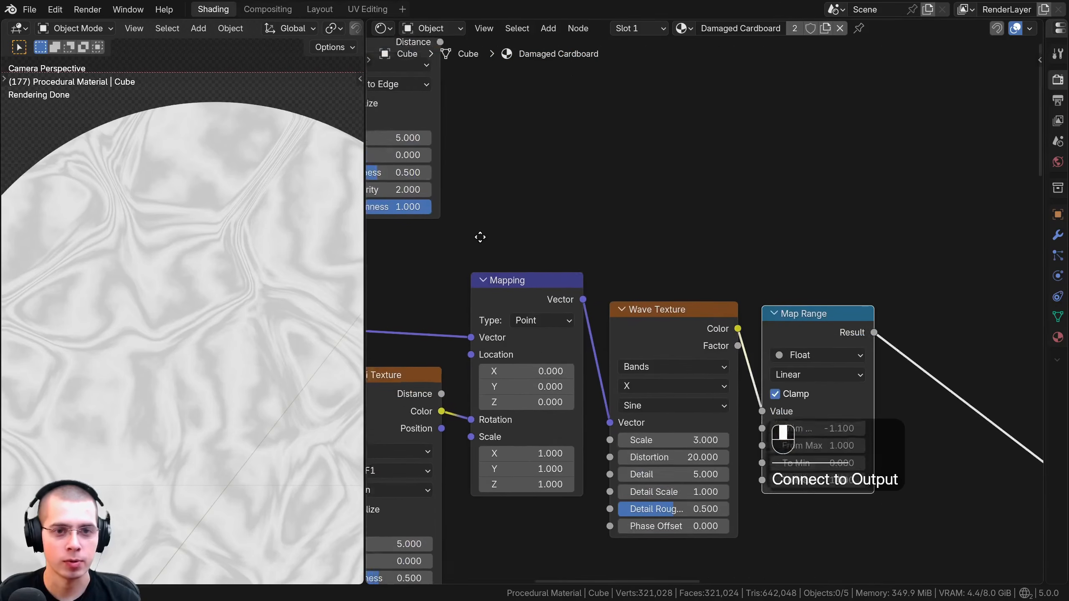
pyautogui.moveTo(480, 236); pyautogui.dragTo(551, 375, button='middle')
pyautogui.keyDown('ctrl'); pyautogui.keyDown('shift'); pyautogui.click(460, 169); pyautogui.keyUp('shift'); pyautogui.keyUp('ctrl')
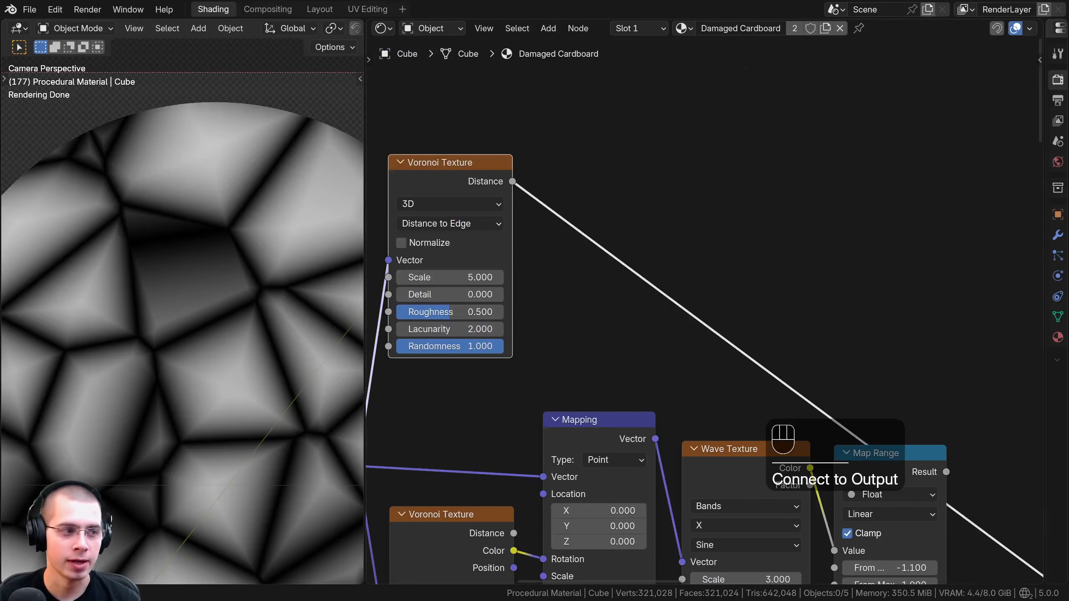
# Step: Insert a Color Ramp on the Distance output link of the Distance to Edge Voronoi Texture
pyautogui.scroll(1, 549, 219)
pyautogui.hotkey('shift', 'a')
pyautogui.write('ram')
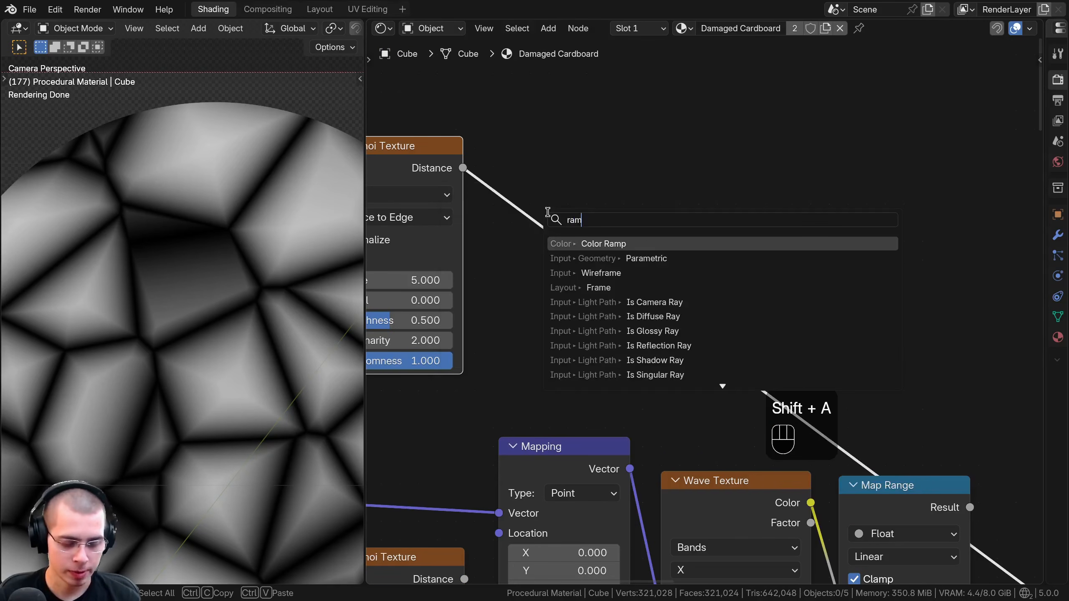
pyautogui.click(576, 244)
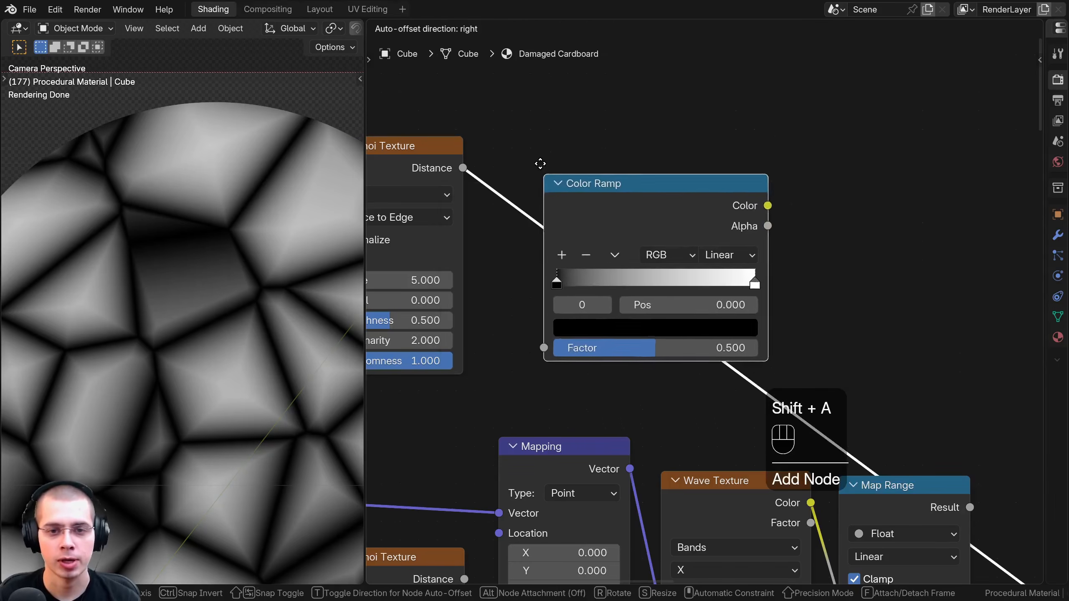
pyautogui.click(527, 133)
# Step: Move the Color Ramp's white stop to position 0.090 to tighten the dark lines along the cell borders
pyautogui.scroll(3, 589, 261)
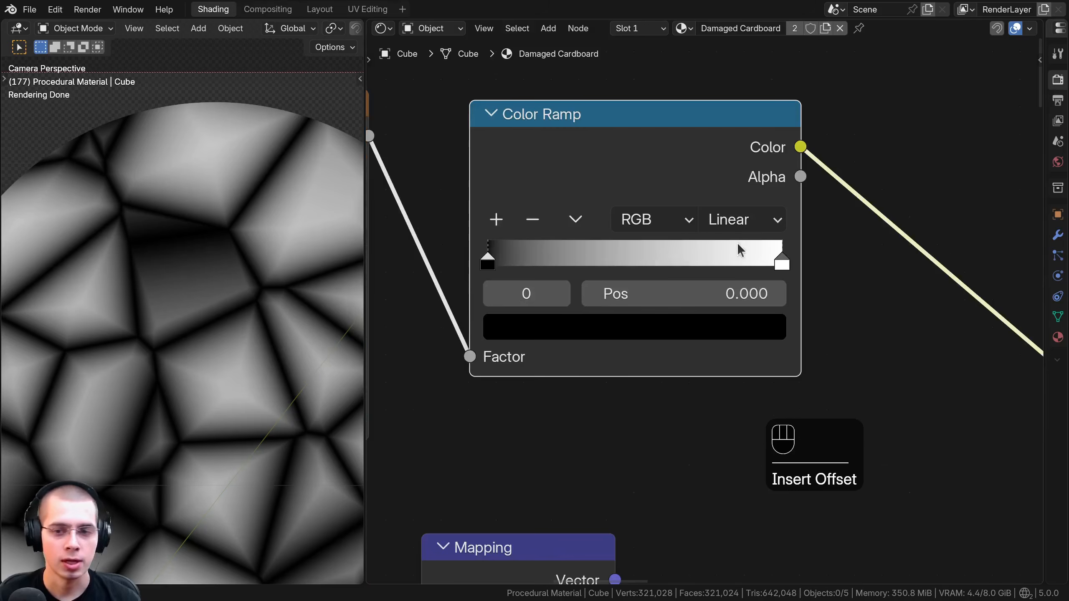
pyautogui.moveTo(720, 259); pyautogui.dragTo(520, 265)
pyautogui.scroll(-5, 764, 312)
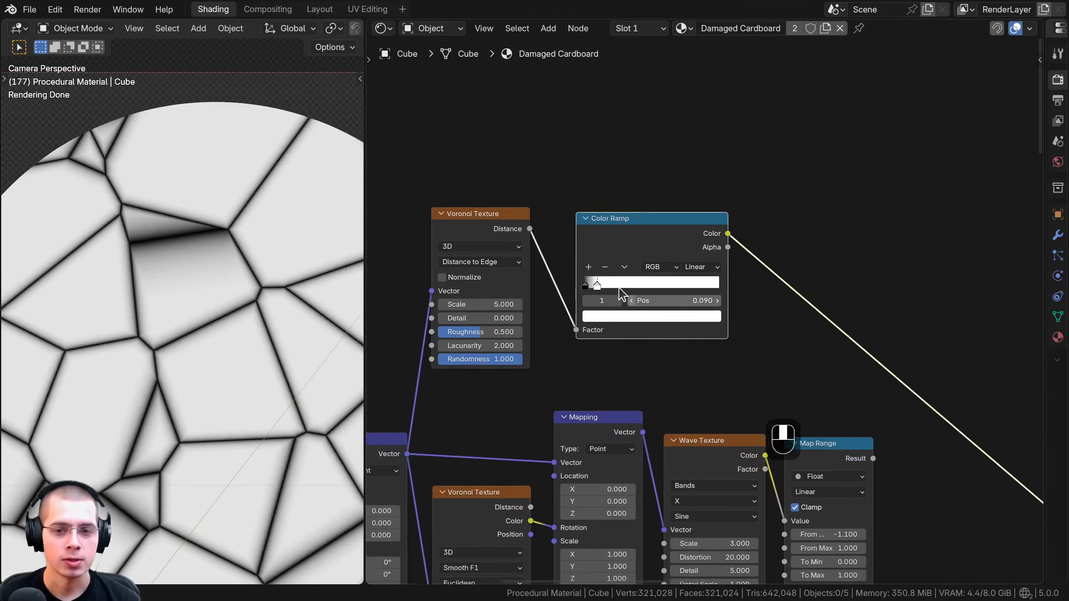
# Step: Insert a Hue/Saturation/Value node between the Distance to Edge Voronoi Texture and the Color Ramp
pyautogui.hotkey('shift', 'a')
pyautogui.write('hu')
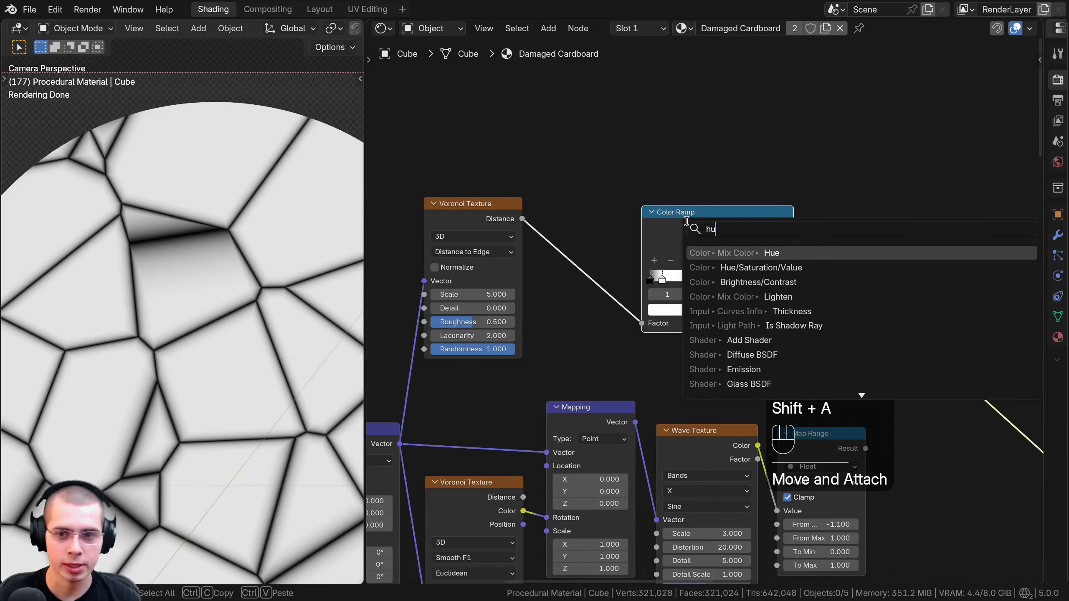
pyautogui.click(734, 268)
pyautogui.click(552, 222)
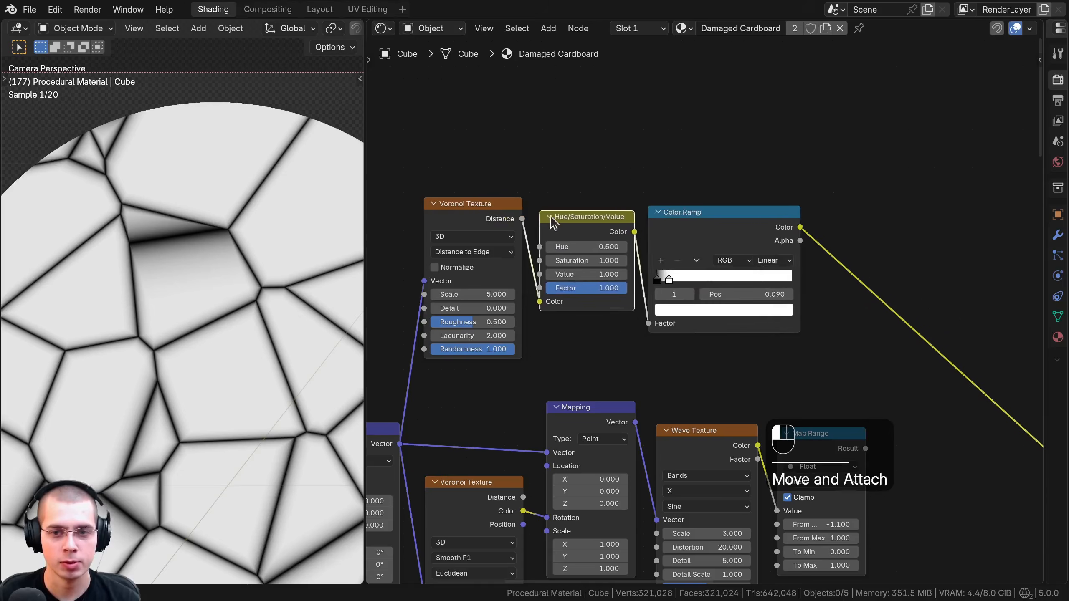
pyautogui.keyDown('shift'); pyautogui.moveTo(583, 274); pyautogui.dragTo(555, 274); pyautogui.keyUp('shift')
pyautogui.keyDown('shift'); pyautogui.rightClick(583, 275); pyautogui.keyUp('shift')
pyautogui.keyDown('shift'); pyautogui.rightClick(579, 274); pyautogui.keyUp('shift')
# Step: Compare the Color Ramp's cell-edge mask with the wave pattern by previewing each on the sphere
pyautogui.moveTo(822, 308); pyautogui.dragTo(677, 237, button='middle')
pyautogui.scroll(-1, 676, 236)
pyautogui.moveTo(598, 168); pyautogui.dragTo(599, 171)
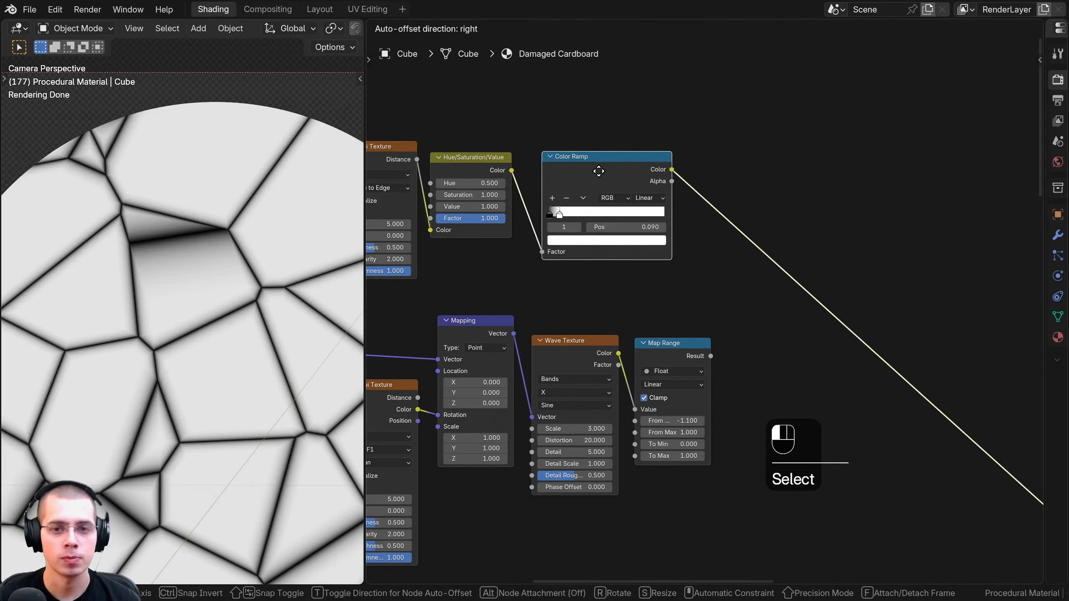
pyautogui.keyDown('ctrl'); pyautogui.keyDown('shift'); pyautogui.click(609, 354); pyautogui.keyUp('shift'); pyautogui.keyUp('ctrl')
pyautogui.keyDown('ctrl'); pyautogui.keyDown('shift'); pyautogui.click(580, 202); pyautogui.keyUp('shift'); pyautogui.keyUp('ctrl')
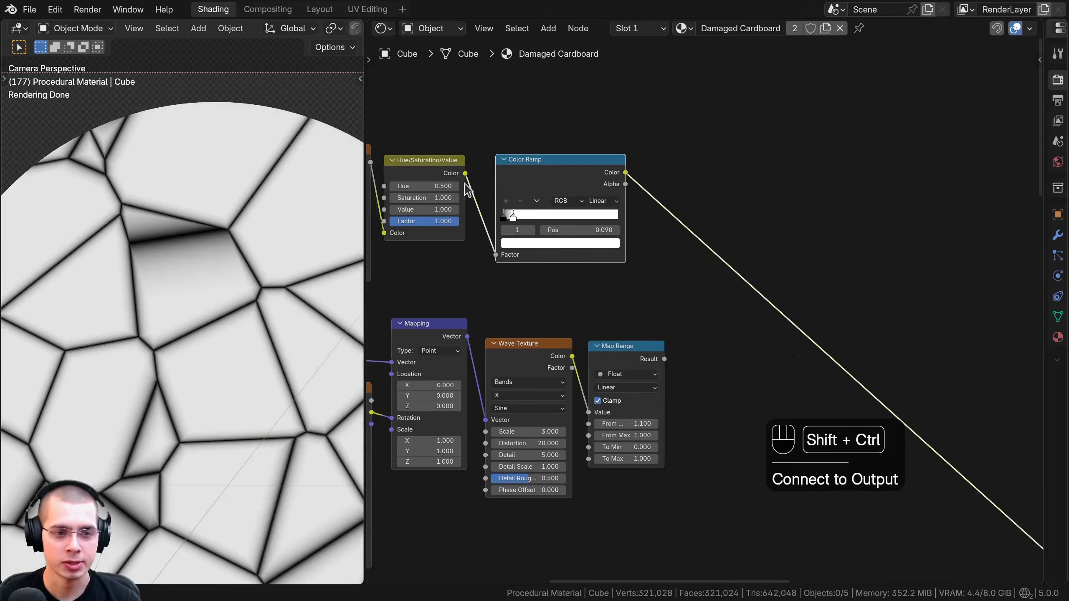
pyautogui.keyDown('ctrl'); pyautogui.keyDown('shift'); pyautogui.click(622, 360); pyautogui.keyUp('shift'); pyautogui.keyUp('ctrl')
# Step: Add a Mix Color node beyond the Color Ramp and Map Range nodes
pyautogui.moveTo(729, 239); pyautogui.dragTo(694, 249, button='middle')
pyautogui.hotkey('shift', 'a')
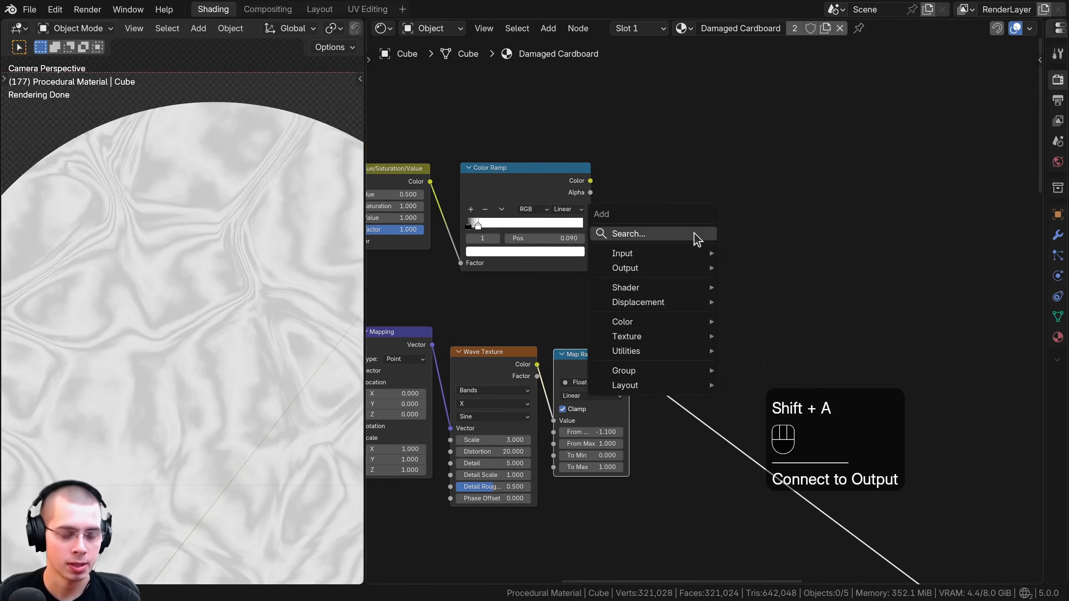
pyautogui.write('mix')
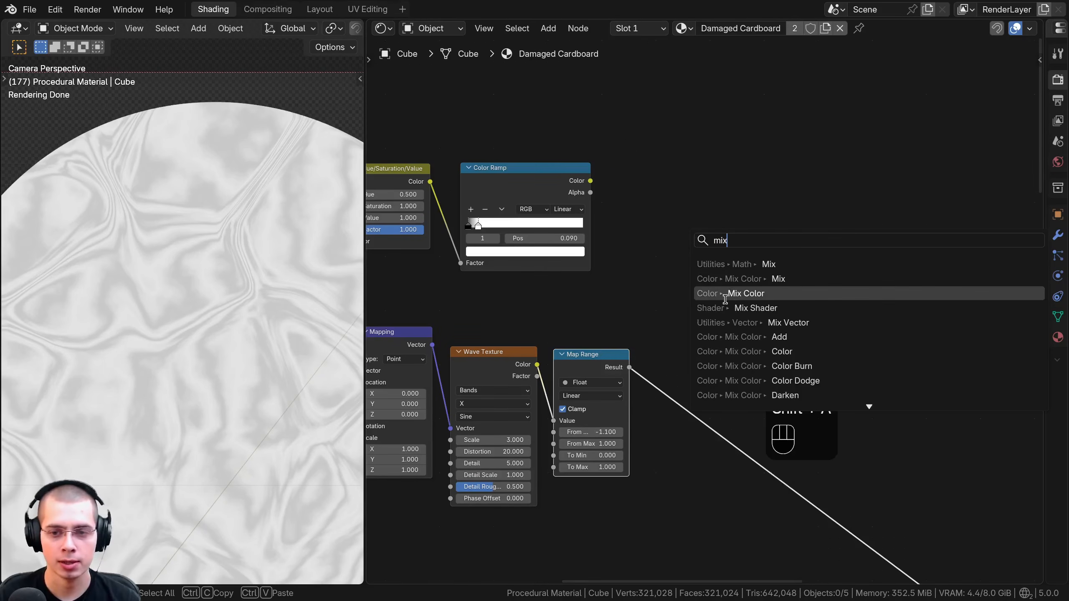
pyautogui.click(711, 294)
pyautogui.click(700, 303)
# Step: Link the Color Ramp's Color to the Mix node's Factor and the Map Range's Result to its A input
pyautogui.scroll(1, 705, 309)
pyautogui.click(538, 158)
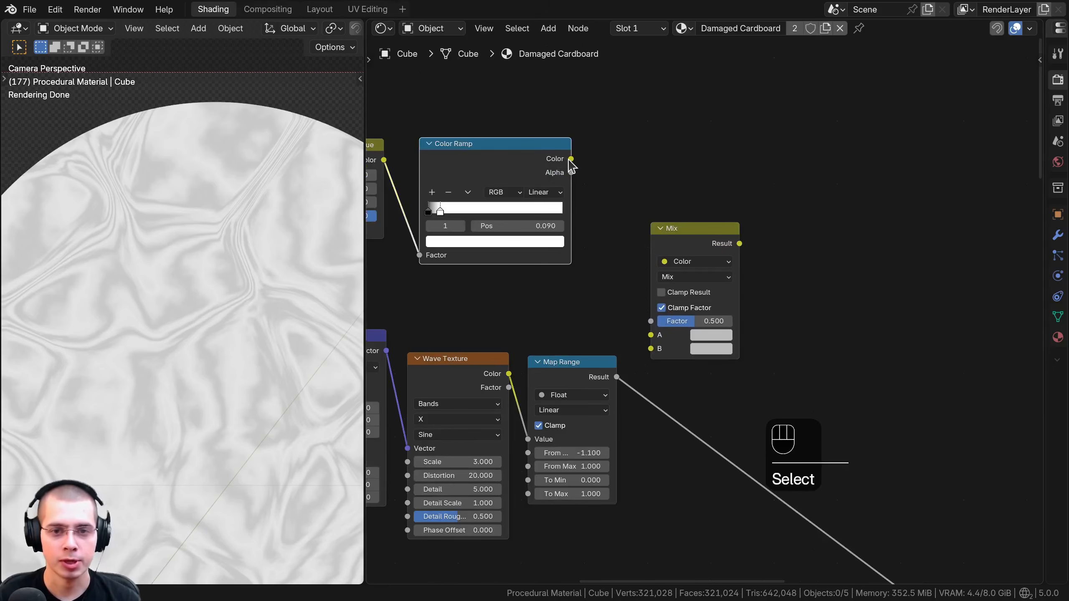
pyautogui.moveTo(571, 158); pyautogui.dragTo(650, 321)
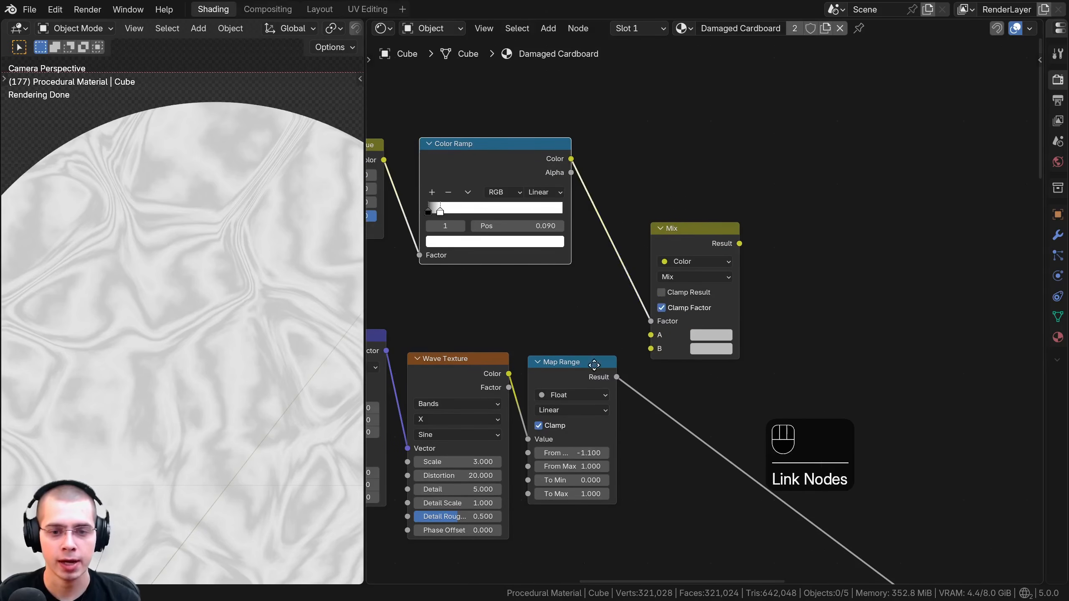
pyautogui.keyDown('shift'); pyautogui.moveTo(573, 384); pyautogui.dragTo(539, 351, button='middle'); pyautogui.keyUp('shift')
pyautogui.scroll(1, 543, 358)
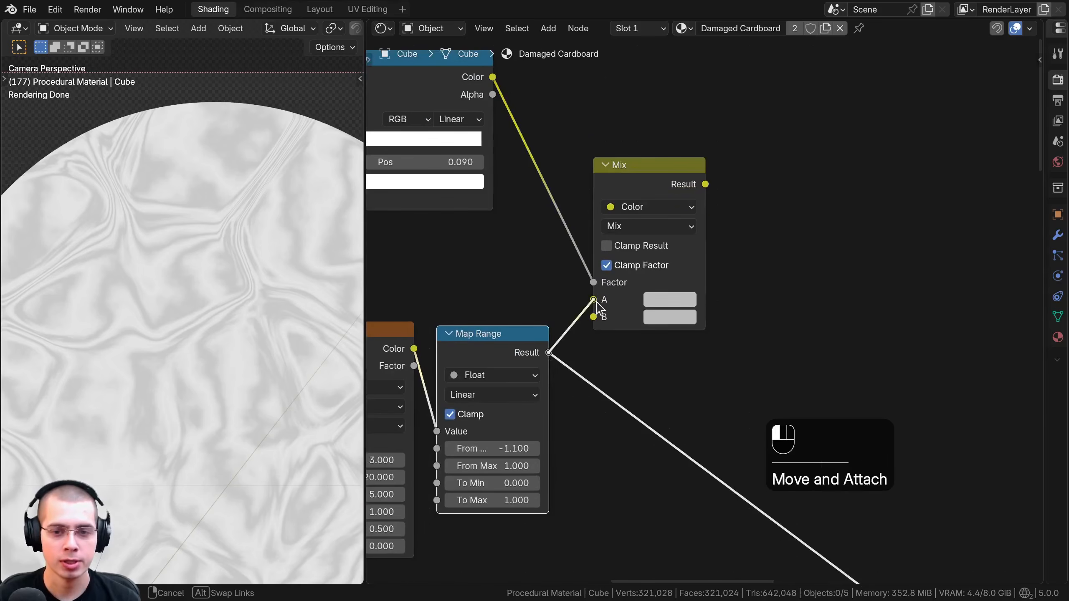
pyautogui.moveTo(595, 300); pyautogui.dragTo(593, 299)
# Step: Preview the Mix node's result and set its B color to black
pyautogui.keyDown('ctrl'); pyautogui.keyDown('shift'); pyautogui.click(639, 171); pyautogui.keyUp('shift'); pyautogui.keyUp('ctrl')
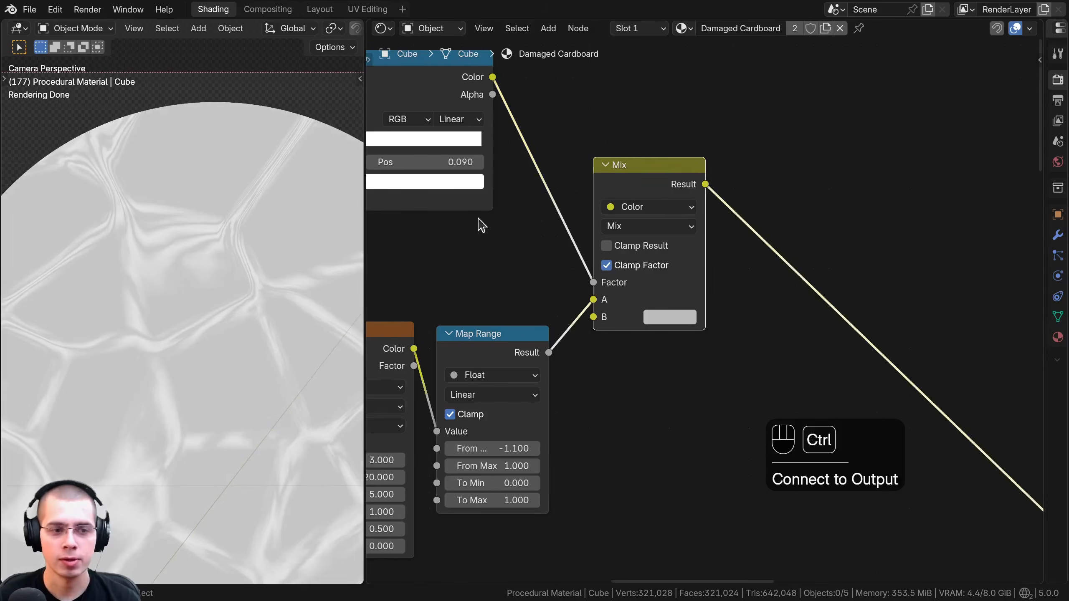
pyautogui.click(682, 314)
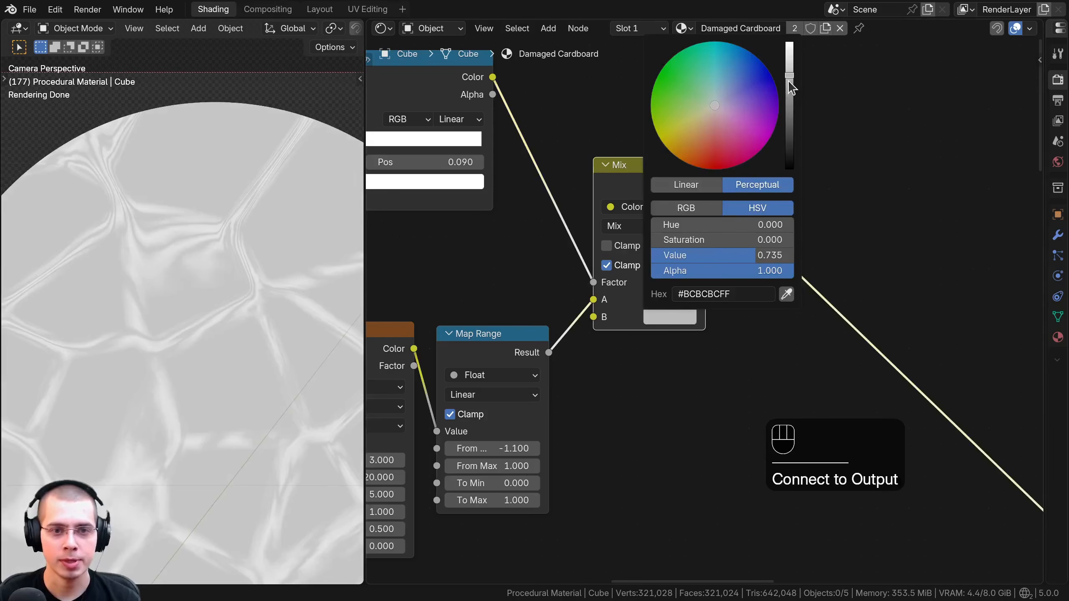
pyautogui.moveTo(789, 82); pyautogui.dragTo(789, 167)
# Step: Compare the cell-edge mask, the unmasked wave pattern and the Mix node's masked result up close on the sphere
pyautogui.moveTo(377, 68); pyautogui.dragTo(554, 187, button='middle')
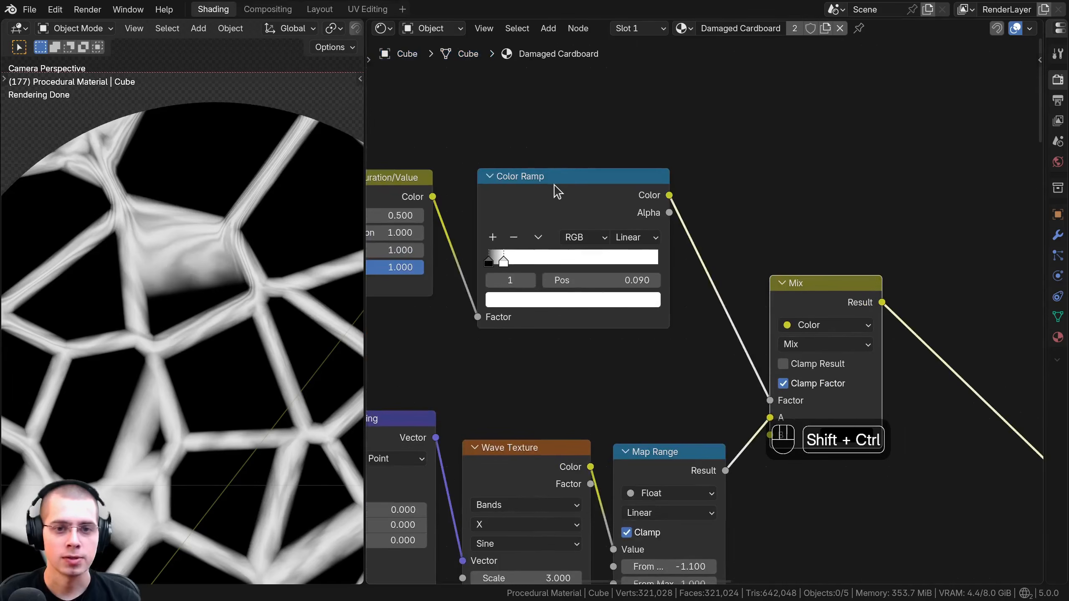
pyautogui.keyDown('ctrl'); pyautogui.keyDown('shift'); pyautogui.click(553, 187); pyautogui.keyUp('shift'); pyautogui.keyUp('ctrl')
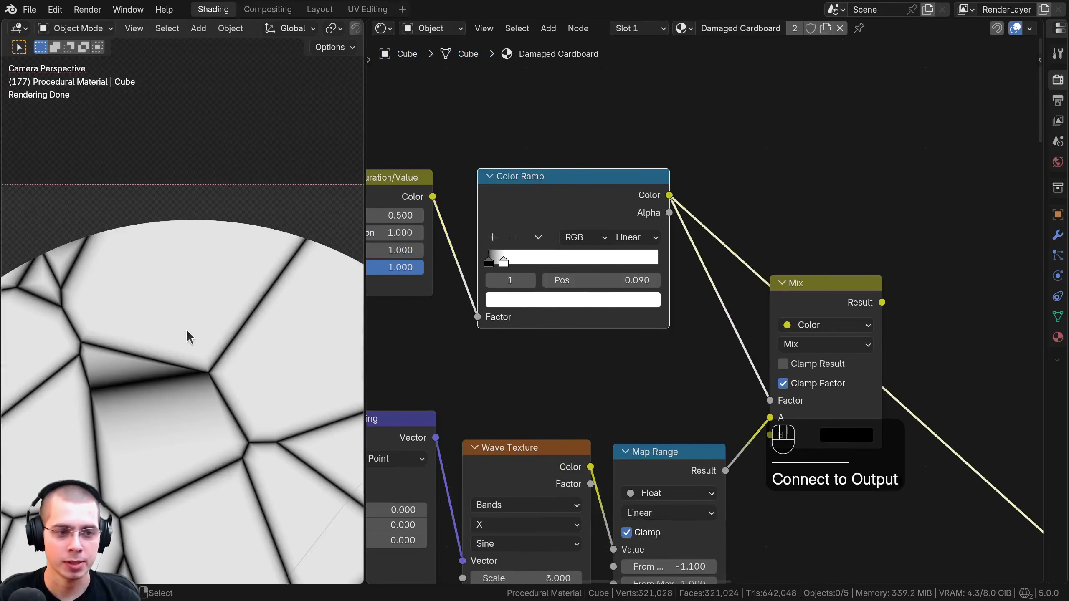
pyautogui.moveTo(694, 306); pyautogui.dragTo(570, 215, button='middle')
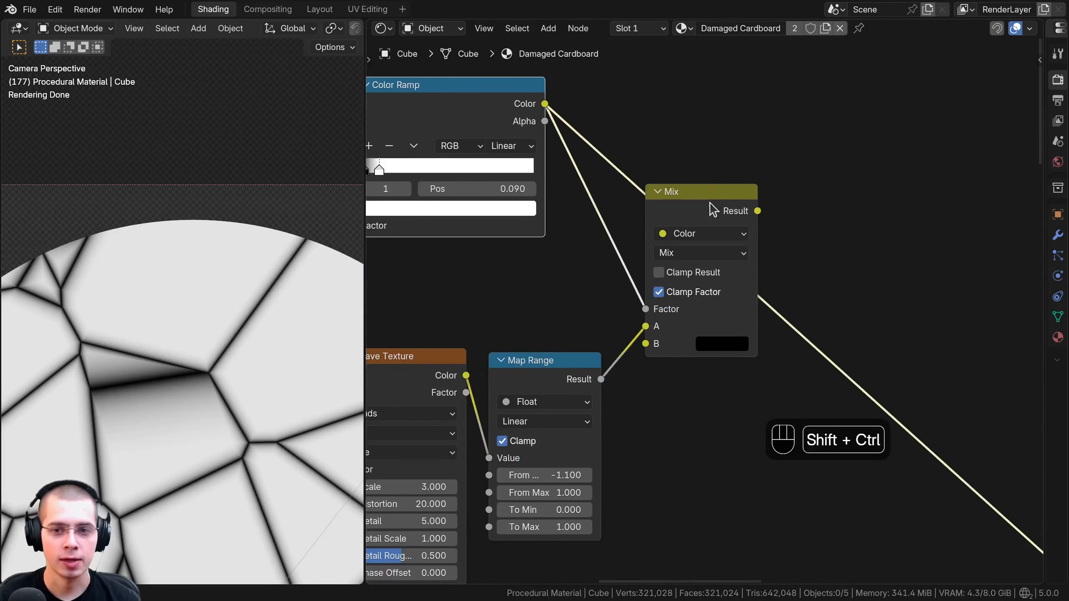
pyautogui.keyDown('ctrl'); pyautogui.keyDown('shift'); pyautogui.click(711, 207); pyautogui.keyUp('shift'); pyautogui.keyUp('ctrl')
pyautogui.scroll(4, 286, 239)
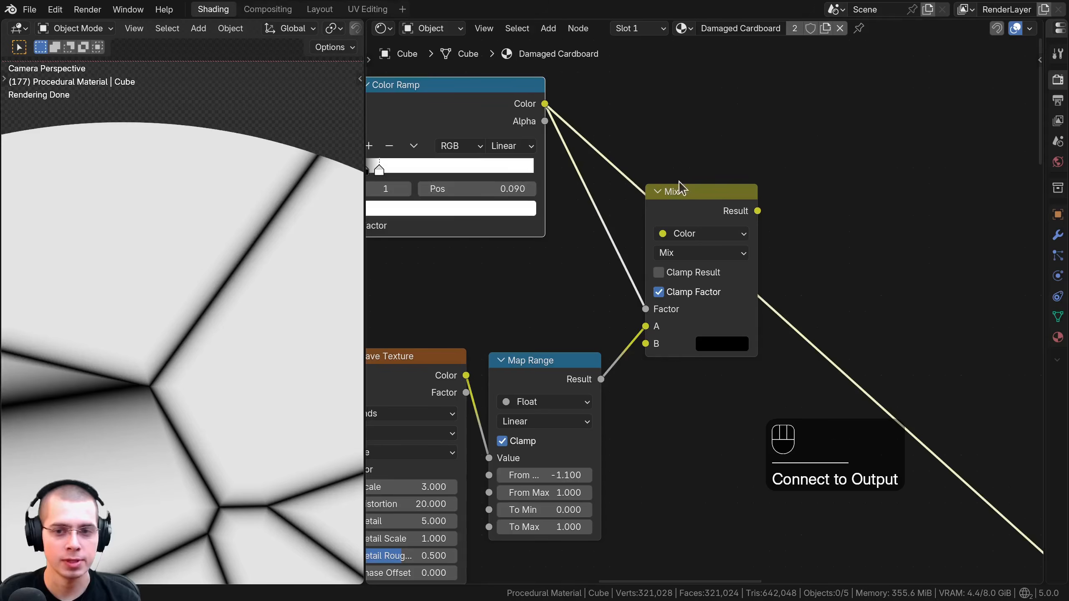
pyautogui.keyDown('ctrl'); pyautogui.keyDown('shift'); pyautogui.click(679, 207); pyautogui.keyUp('shift'); pyautogui.keyUp('ctrl')
pyautogui.scroll(-2, 98, 179)
pyautogui.keyDown('shift'); pyautogui.moveTo(79, 324); pyautogui.dragTo(265, 267, button='middle'); pyautogui.keyUp('shift')
pyautogui.scroll(-3, 245, 236)
pyautogui.moveTo(441, 317); pyautogui.dragTo(549, 288, button='middle')
pyautogui.keyDown('ctrl'); pyautogui.keyDown('shift'); pyautogui.click(686, 349); pyautogui.keyUp('shift'); pyautogui.keyUp('ctrl')
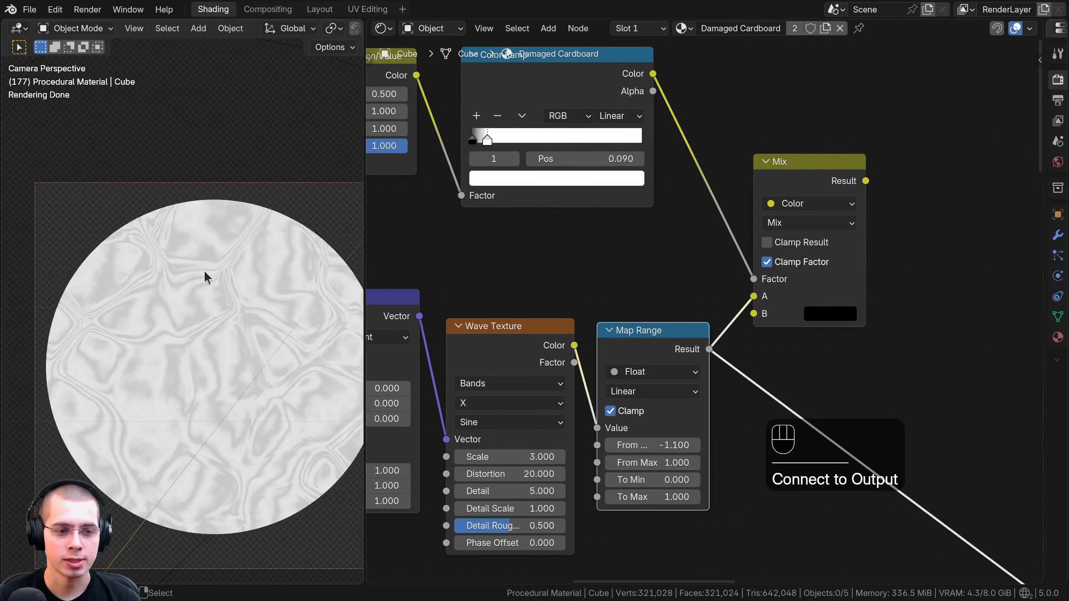
pyautogui.scroll(5, 204, 286)
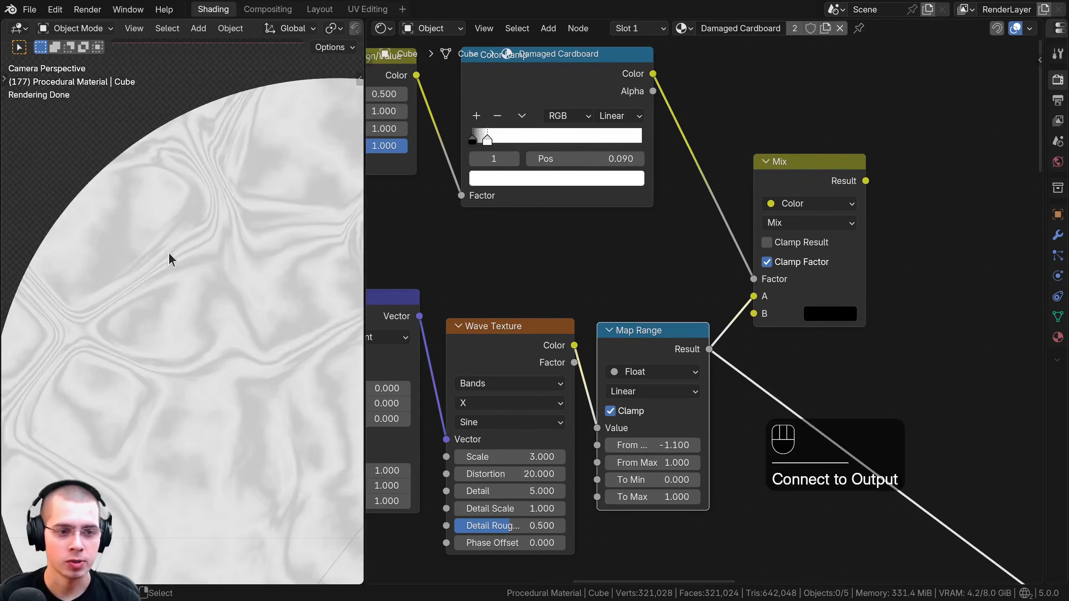
pyautogui.keyDown('ctrl'); pyautogui.keyDown('shift'); pyautogui.click(783, 181); pyautogui.keyUp('shift'); pyautogui.keyUp('ctrl')
# Step: Tidy the placement of the Distance to Edge Voronoi Texture, Hue/Saturation/Value and Color Ramp nodes
pyautogui.scroll(-1, 507, 206)
pyautogui.moveTo(514, 223); pyautogui.dragTo(704, 332, button='middle')
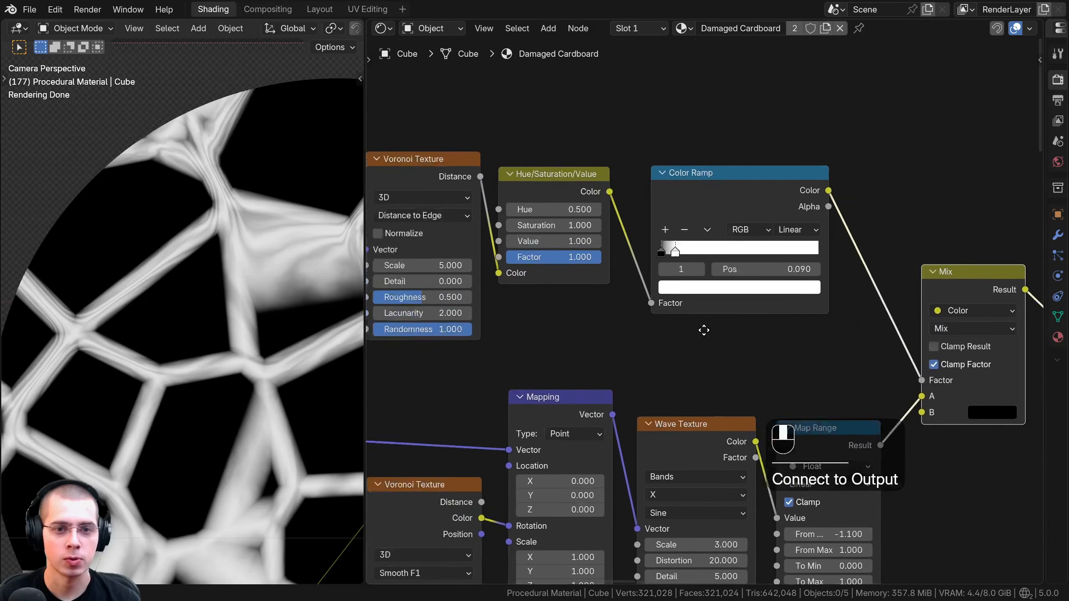
pyautogui.scroll(2, 557, 219)
pyautogui.moveTo(559, 188); pyautogui.dragTo(567, 187)
pyautogui.moveTo(566, 243)
pyautogui.keyDown('shift'); pyautogui.mouseDown()
pyautogui.moveTo(938, 243)
pyautogui.moveTo(522, 242)
pyautogui.moveTo(602, 242)
pyautogui.moveTo(569, 243)
pyautogui.mouseUp(); pyautogui.keyUp('shift')
pyautogui.moveTo(568, 176); pyautogui.dragTo(570, 186)
pyautogui.scroll(-1, 488, 202)
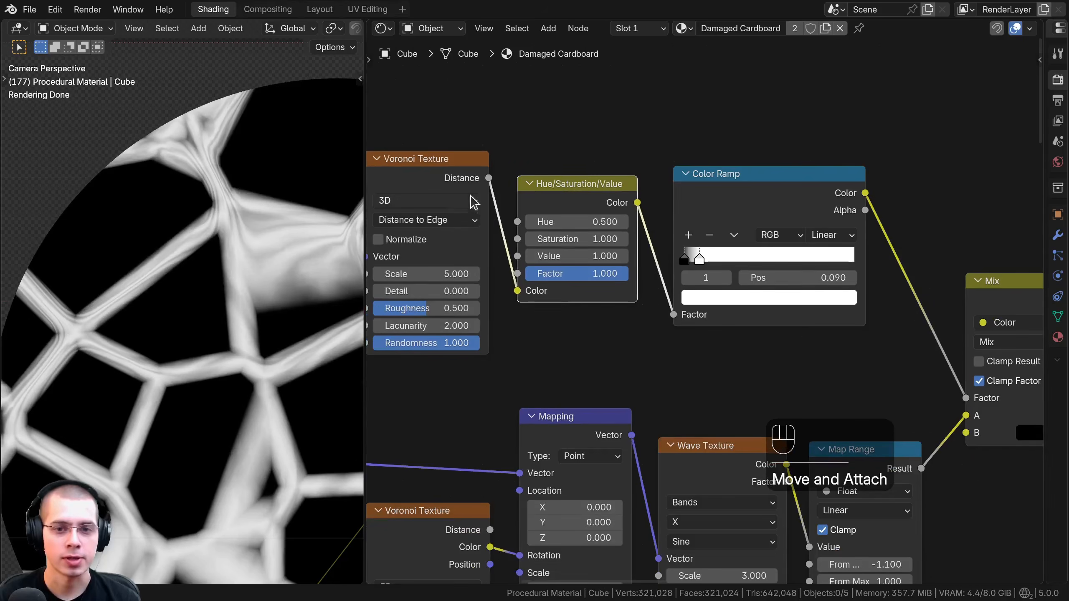
pyautogui.moveTo(461, 169); pyautogui.dragTo(471, 186)
pyautogui.moveTo(606, 188); pyautogui.dragTo(613, 188)
pyautogui.moveTo(763, 210); pyautogui.dragTo(760, 209)
# Step: Insert a second Color Ramp on the Mix node's Result link and position it beside the Mix node
pyautogui.scroll(-4, 749, 269)
pyautogui.moveTo(791, 269); pyautogui.dragTo(422, 179, button='middle')
pyautogui.scroll(5, 252, 252)
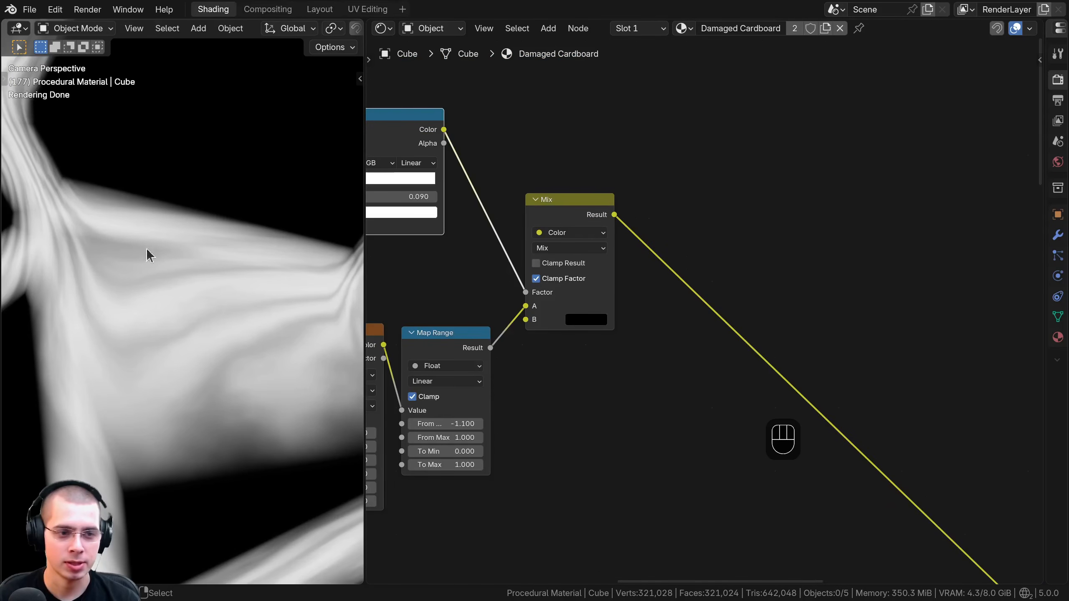
pyautogui.scroll(-2, 140, 253)
pyautogui.hotkey('shift', 'a')
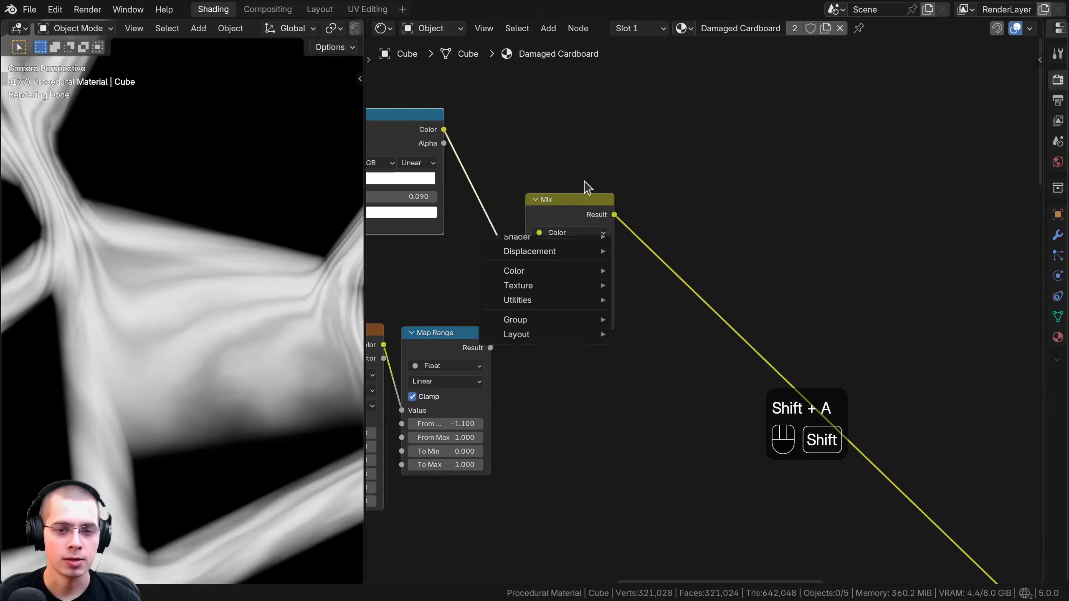
pyautogui.click(589, 188)
pyautogui.write('ram')
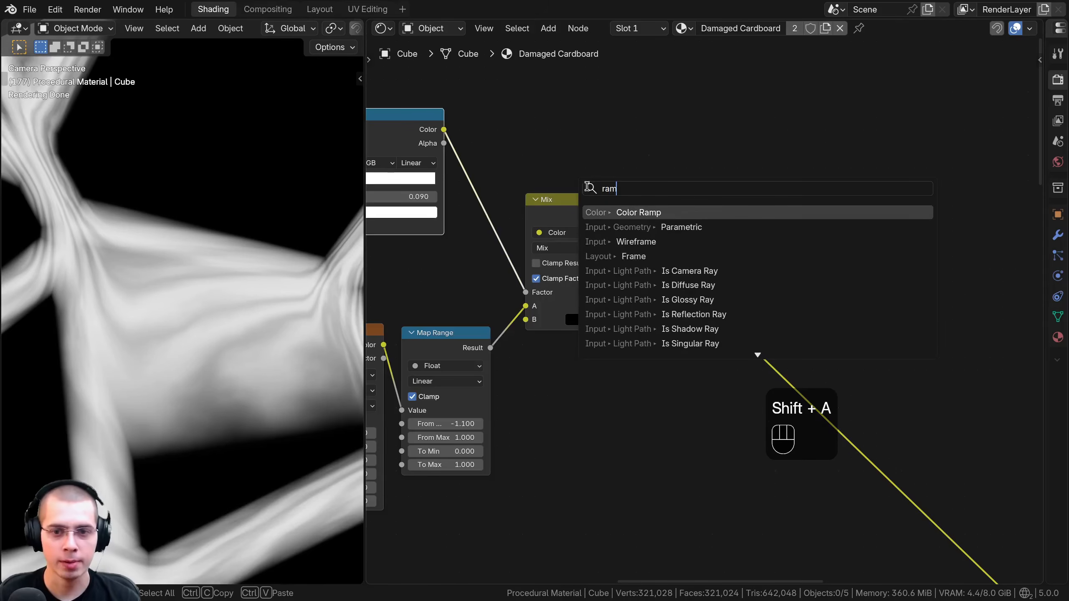
pyautogui.click(616, 214)
pyautogui.click(632, 206)
pyautogui.moveTo(747, 224); pyautogui.dragTo(752, 215)
# Step: Try shifting the black stop of the Color Ramp after the Mix node and inspect the masked creases up close
pyautogui.moveTo(710, 262); pyautogui.dragTo(579, 287, button='middle')
pyautogui.scroll(4, 579, 287)
pyautogui.moveTo(538, 309)
pyautogui.mouseDown()
pyautogui.moveTo(590, 307)
pyautogui.moveTo(461, 295)
pyautogui.mouseUp()
pyautogui.scroll(-3, 122, 358)
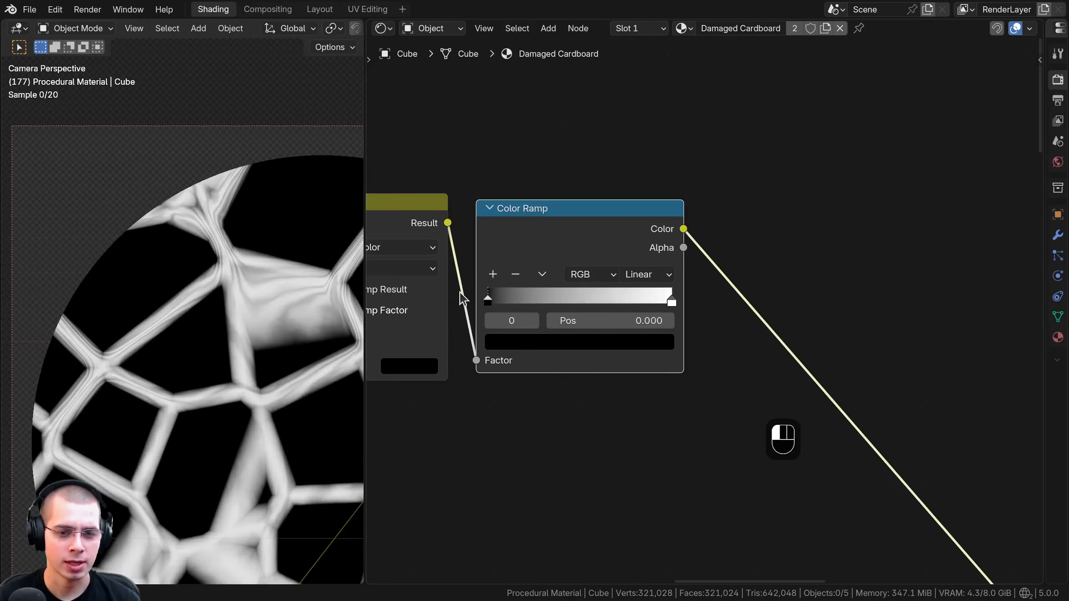
pyautogui.scroll(5, 248, 216)
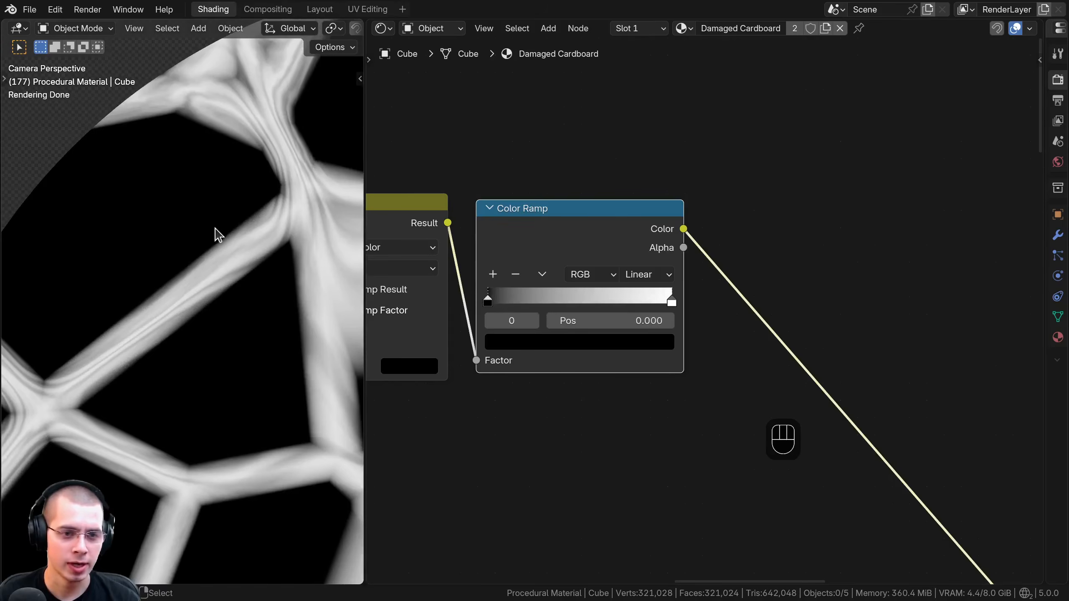
# Step: Move the black stop of the Color Ramp after the Mix node to position 0.487
pyautogui.scroll(2, 206, 240)
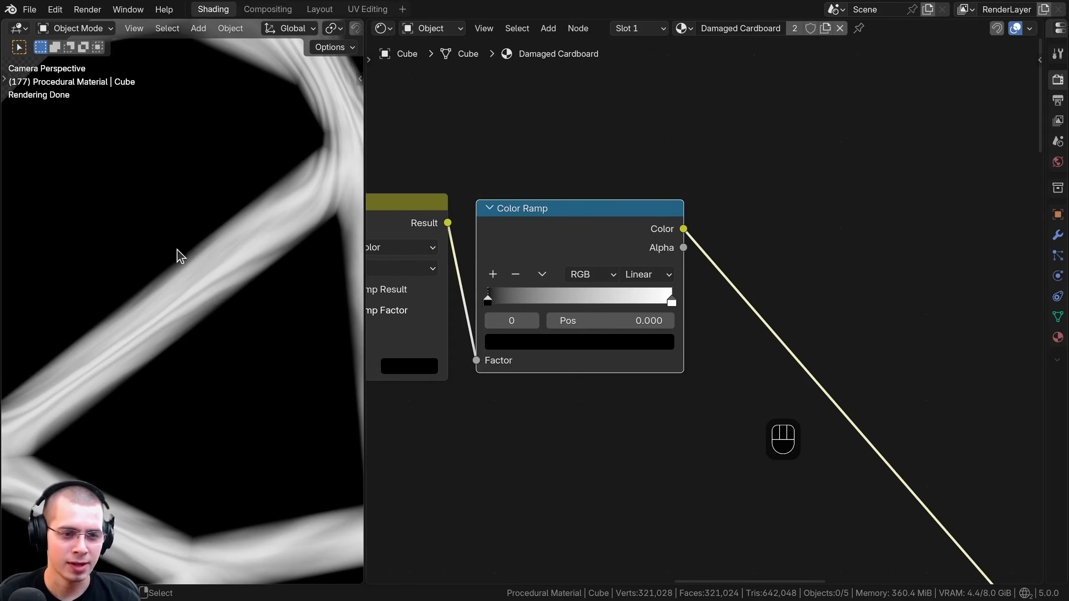
pyautogui.scroll(3, 204, 297)
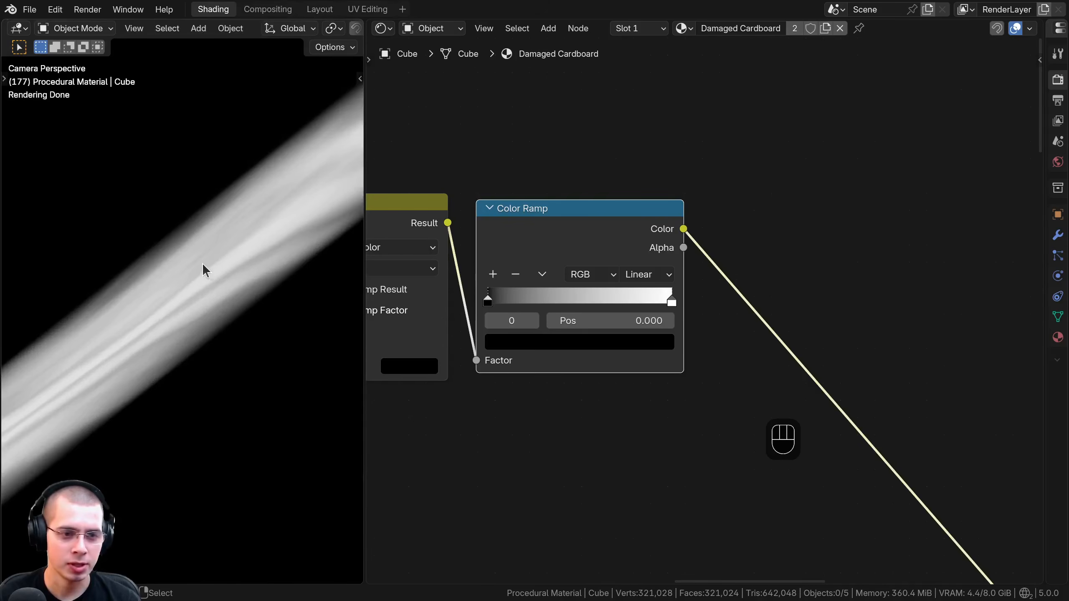
pyautogui.scroll(-3, 251, 223)
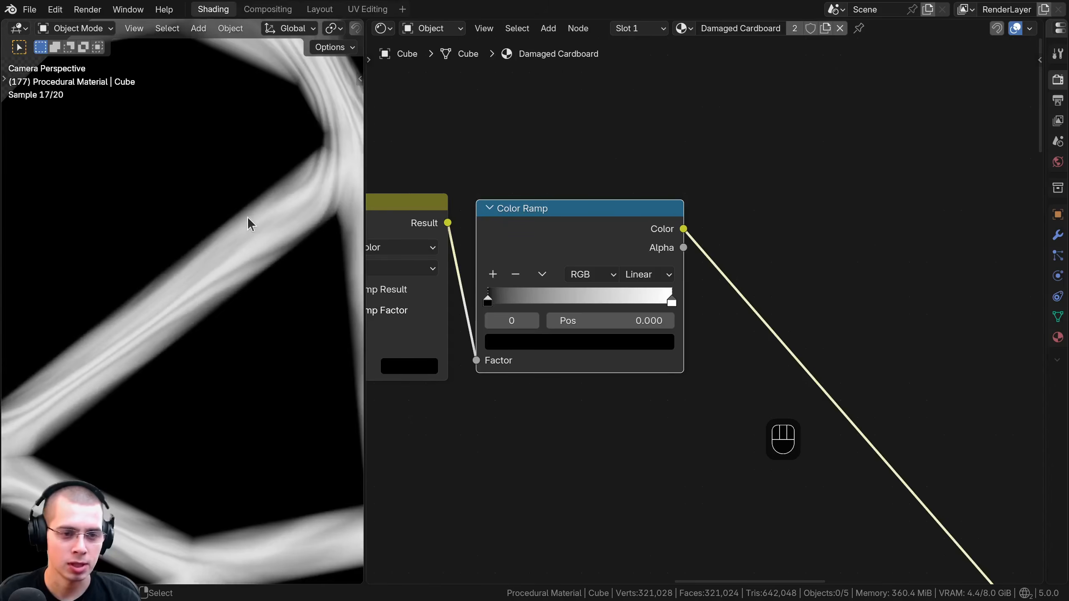
pyautogui.moveTo(509, 303); pyautogui.dragTo(590, 306)
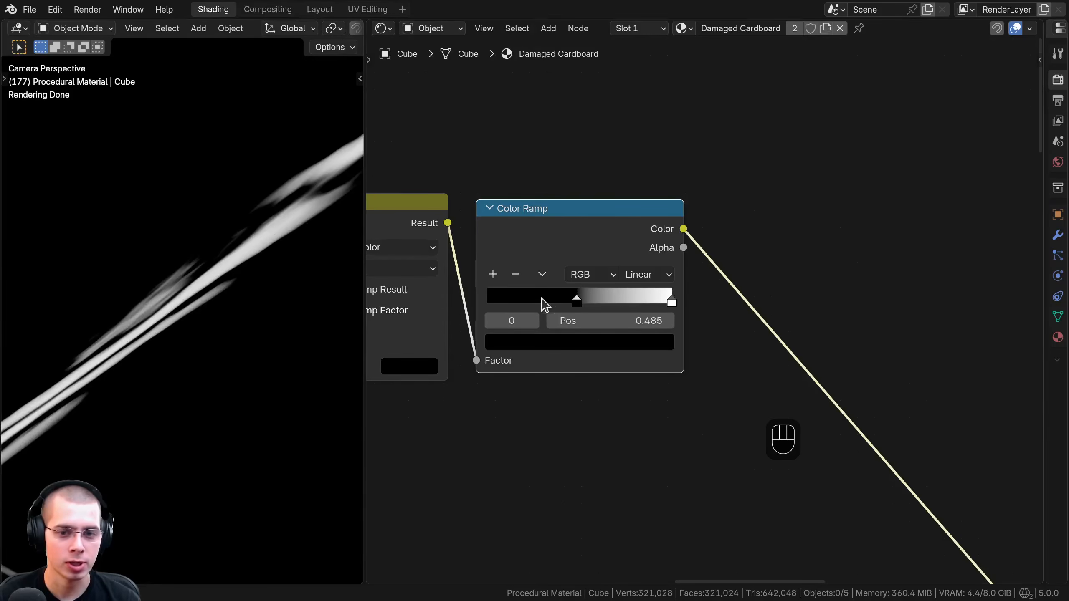
pyautogui.moveTo(574, 303); pyautogui.dragTo(575, 303)
pyautogui.scroll(-5, 257, 303)
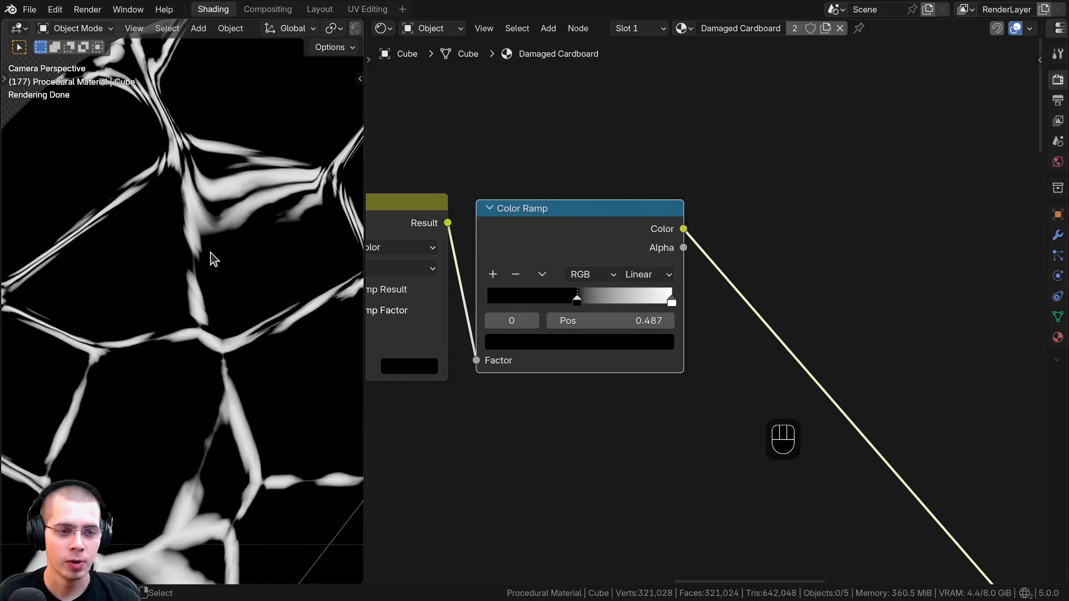
pyautogui.scroll(-4, 488, 346)
# Step: Tidy the placement of the Map Range node and the Color Ramp that follows the Mix node
pyautogui.moveTo(458, 337); pyautogui.dragTo(630, 280, button='middle')
pyautogui.moveTo(568, 261)
pyautogui.mouseDown()
pyautogui.moveTo(582, 234)
pyautogui.moveTo(561, 243)
pyautogui.moveTo(566, 257)
pyautogui.mouseUp()
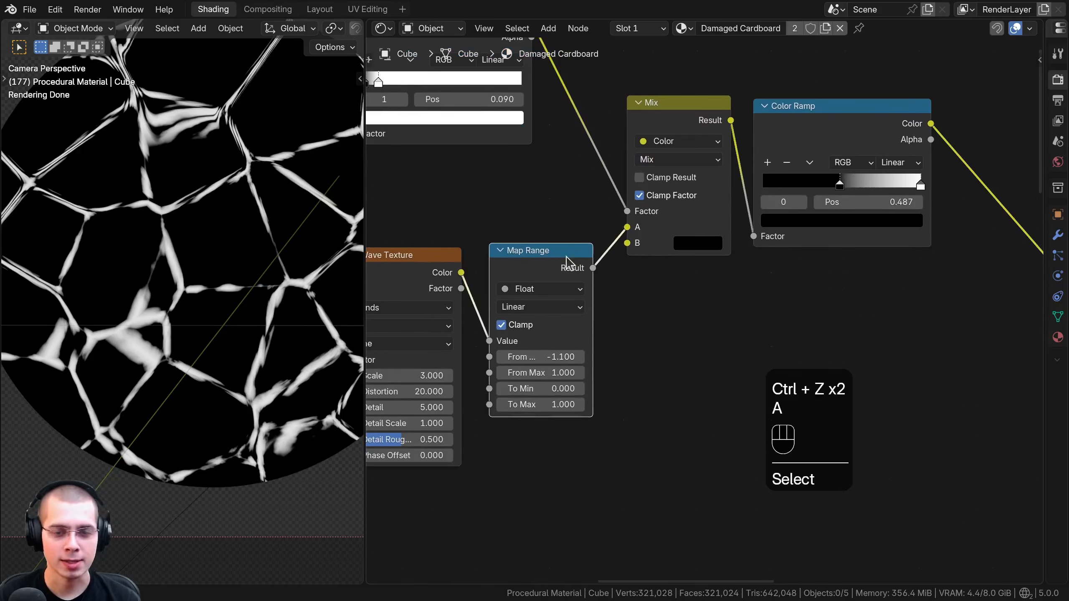
pyautogui.scroll(1, 620, 274)
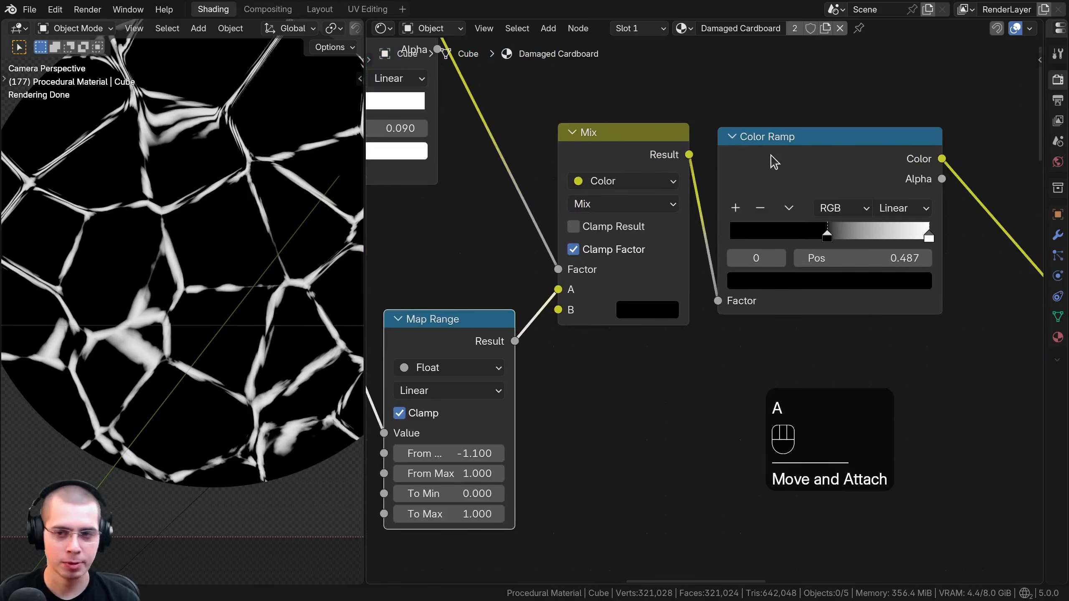
pyautogui.click(794, 158)
pyautogui.press('g')
pyautogui.click(796, 157)
pyautogui.scroll(-5, 799, 210)
pyautogui.moveTo(684, 250); pyautogui.dragTo(736, 177, button='middle')
pyautogui.press('a')
pyautogui.scroll(6, 668, 241)
# Step: Try different From Min values on the Map Range node while checking the creases on the sphere
pyautogui.click(576, 245)
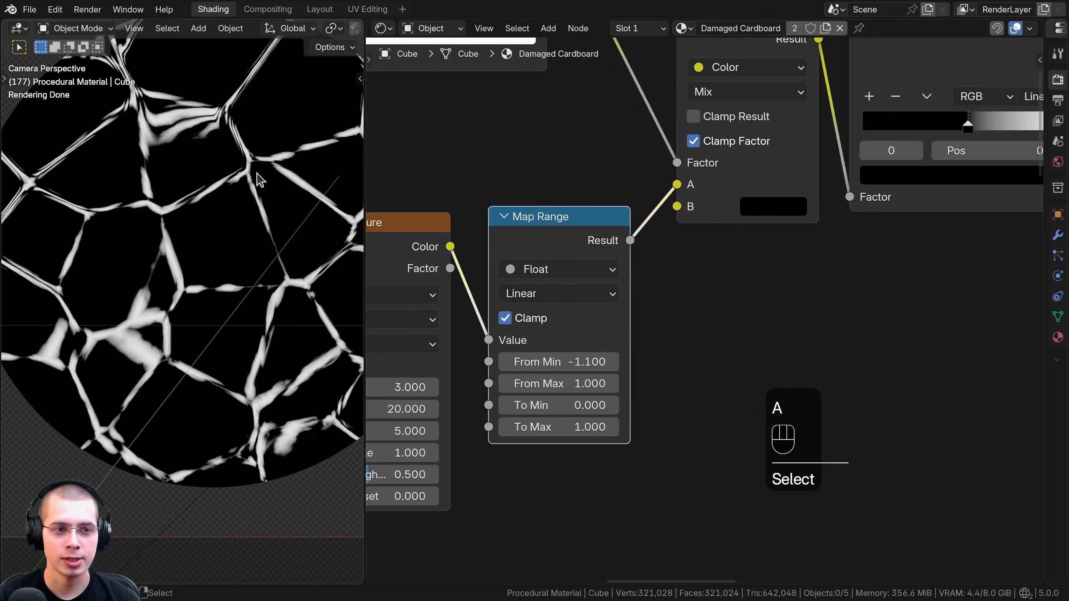
pyautogui.scroll(3, 236, 252)
pyautogui.moveTo(547, 362)
pyautogui.keyDown('shift'); pyautogui.mouseDown()
pyautogui.moveTo(501, 362)
pyautogui.moveTo(547, 362)
pyautogui.mouseUp(); pyautogui.keyUp('shift')
pyautogui.moveTo(776, 253); pyautogui.dragTo(725, 304, button='middle')
pyautogui.click(894, 101)
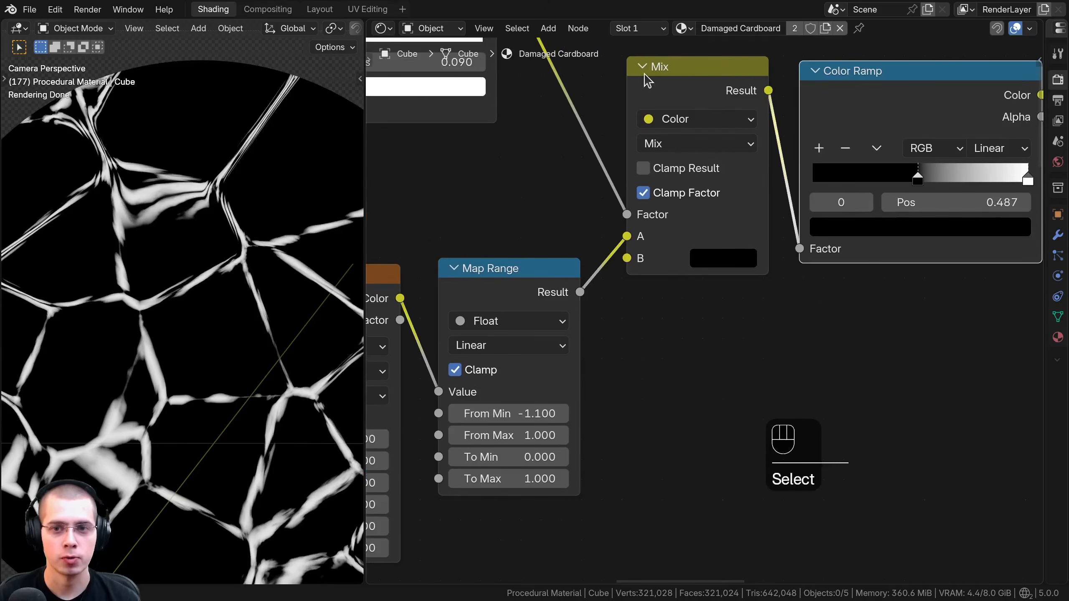
pyautogui.keyDown('shift'); pyautogui.moveTo(204, 297); pyautogui.dragTo(249, 370, button='middle'); pyautogui.keyUp('shift')
pyautogui.scroll(2, 248, 371)
pyautogui.keyDown('shift'); pyautogui.moveTo(512, 414); pyautogui.dragTo(728, 414); pyautogui.keyUp('shift')
pyautogui.keyDown('shift'); pyautogui.moveTo(591, 414); pyautogui.dragTo(505, 414); pyautogui.keyUp('shift')
pyautogui.keyDown('shift'); pyautogui.rightClick(511, 414); pyautogui.keyUp('shift')
pyautogui.scroll(5, 202, 276)
pyautogui.scroll(-5, 246, 373)
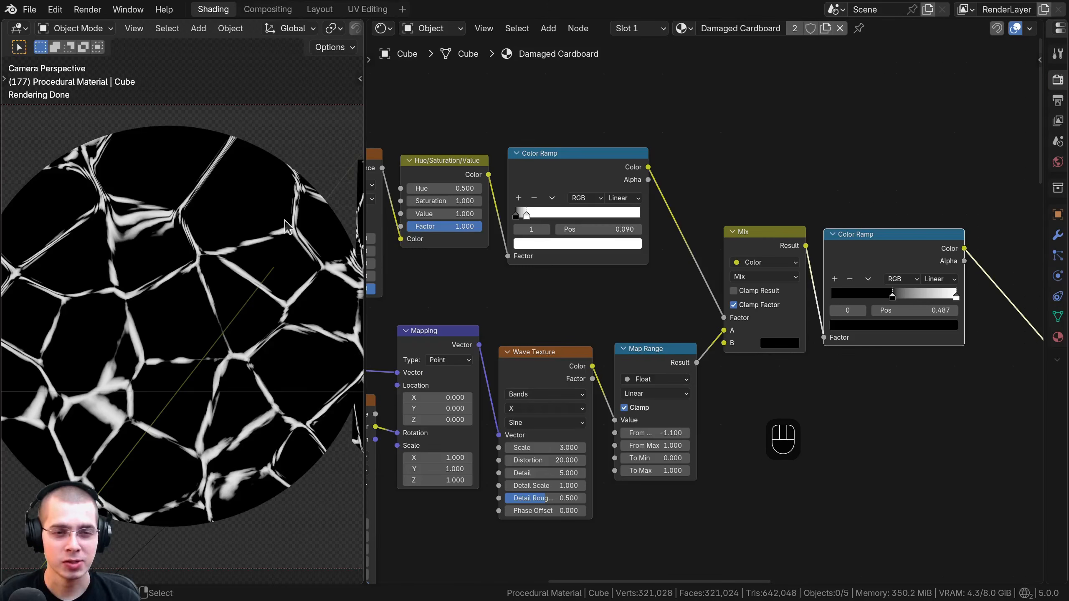
# Step: Set the Scale of both the Distance to Edge and the Smooth F1 Voronoi Textures to 3
pyautogui.moveTo(616, 281); pyautogui.dragTo(905, 246, button='middle')
pyautogui.scroll(2, 675, 179)
pyautogui.moveTo(630, 129); pyautogui.dragTo(597, 97, button='middle')
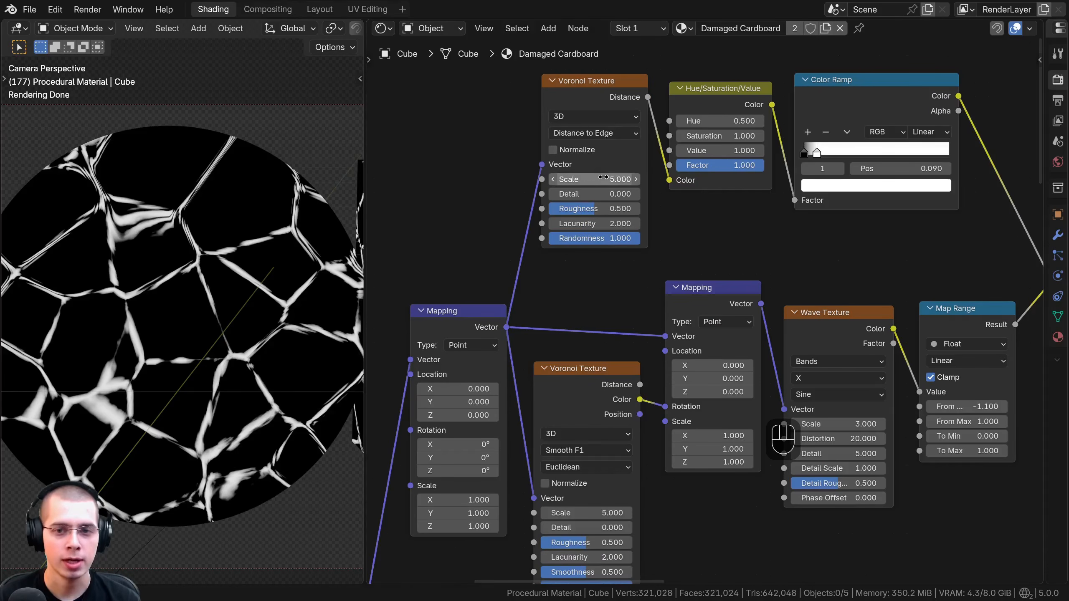
pyautogui.press('Return')
pyautogui.moveTo(599, 311); pyautogui.dragTo(577, 193, button='middle')
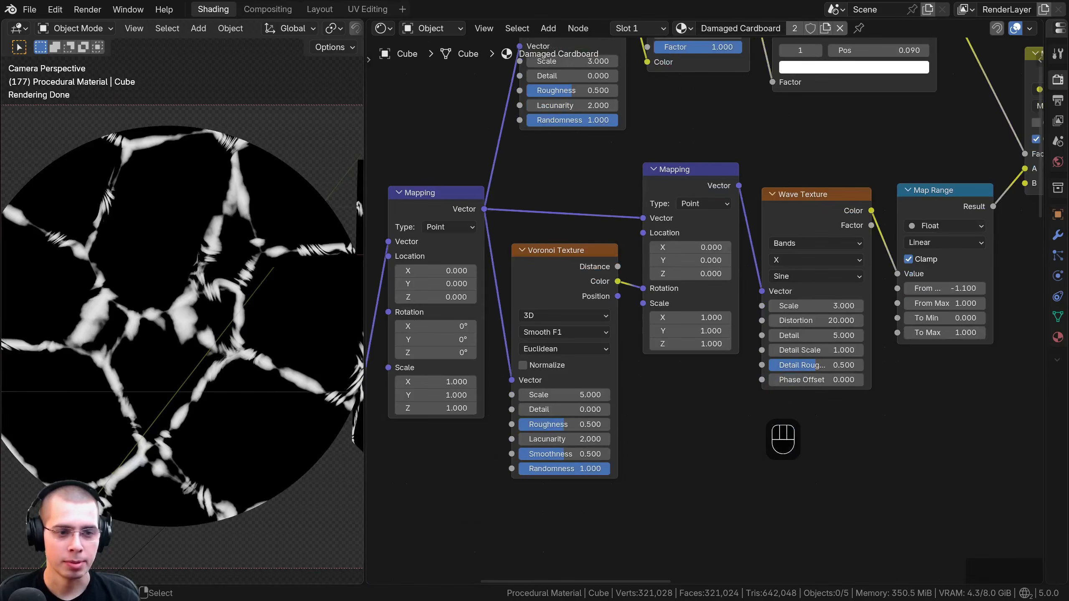
pyautogui.scroll(2, 585, 296)
pyautogui.click(549, 289)
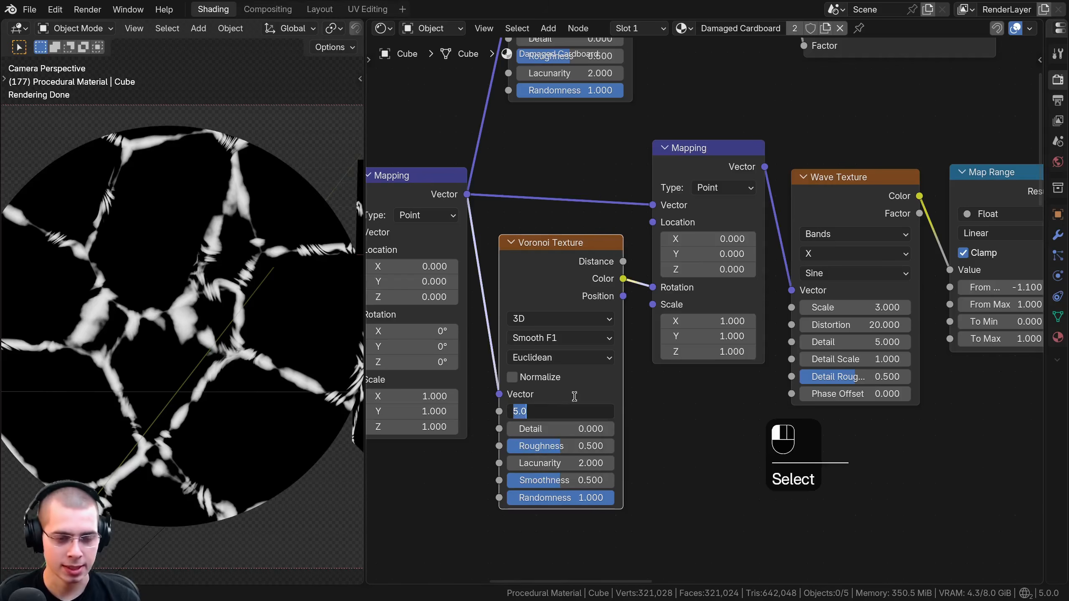
pyautogui.write('3')
pyautogui.press('Return')
# Step: Examine the size and distribution of the crease pattern on the sphere and the neighbouring cube
pyautogui.moveTo(567, 259); pyautogui.dragTo(564, 399, button='middle')
pyautogui.scroll(-4, 564, 399)
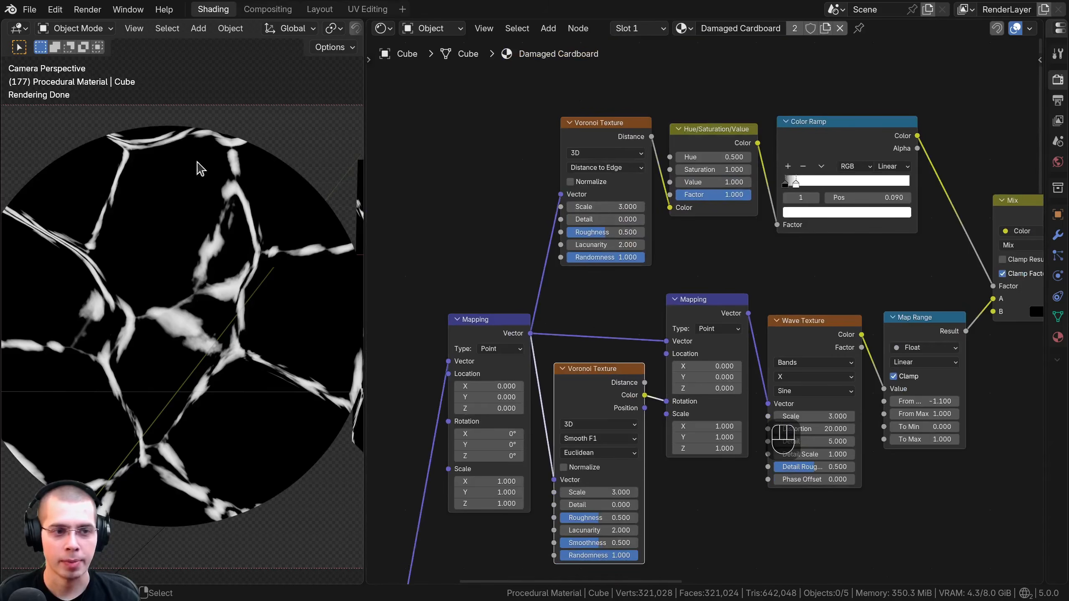
pyautogui.keyDown('shift'); pyautogui.moveTo(113, 395); pyautogui.dragTo(141, 389, button='middle'); pyautogui.keyUp('shift')
pyautogui.scroll(1, 89, 245)
pyautogui.scroll(-1, 91, 248)
pyautogui.keyDown('shift'); pyautogui.moveTo(169, 215); pyautogui.dragTo(144, 227, button='middle'); pyautogui.keyUp('shift')
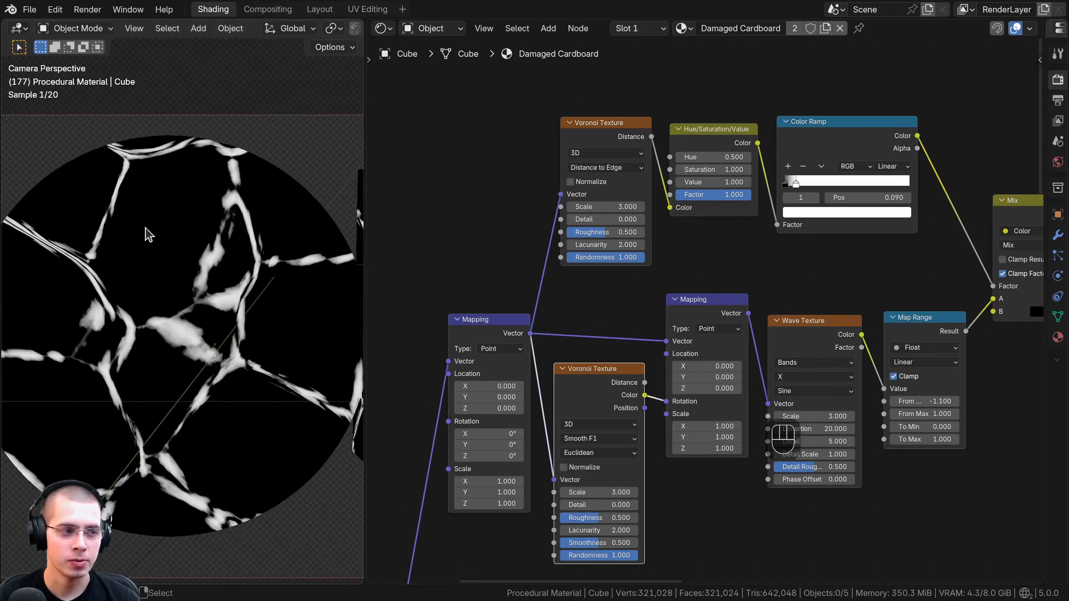
pyautogui.scroll(-1, 220, 359)
pyautogui.scroll(-3, 221, 366)
pyautogui.keyDown('shift'); pyautogui.moveTo(198, 379); pyautogui.dragTo(158, 367, button='middle'); pyautogui.keyUp('shift')
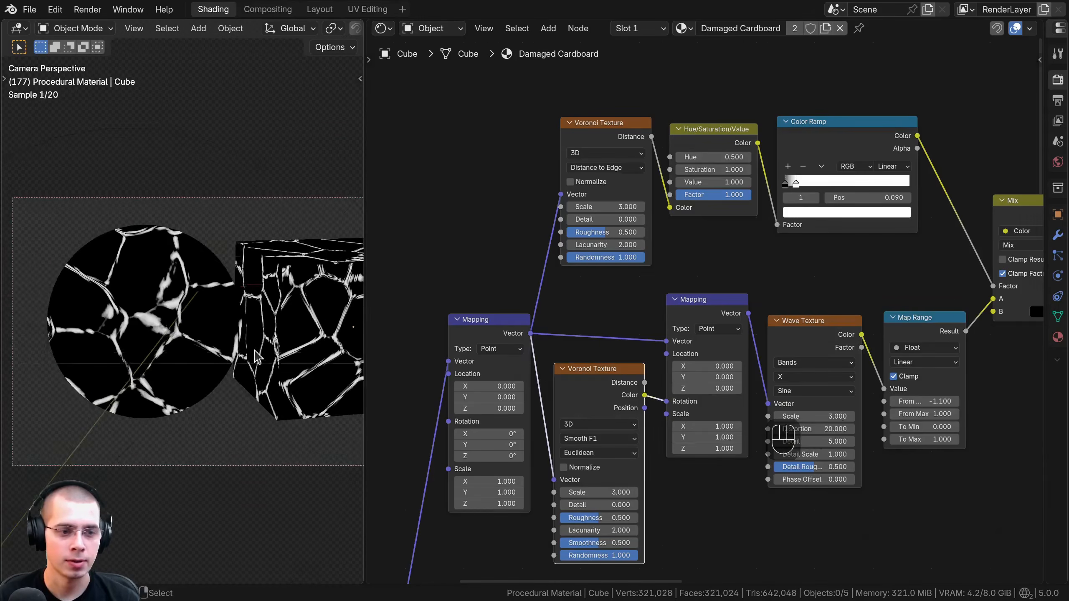
# Step: Reposition all the crease nodes together and join them in a frame labelled "Cardboard Crumples"
pyautogui.moveTo(415, 87); pyautogui.dragTo(844, 362)
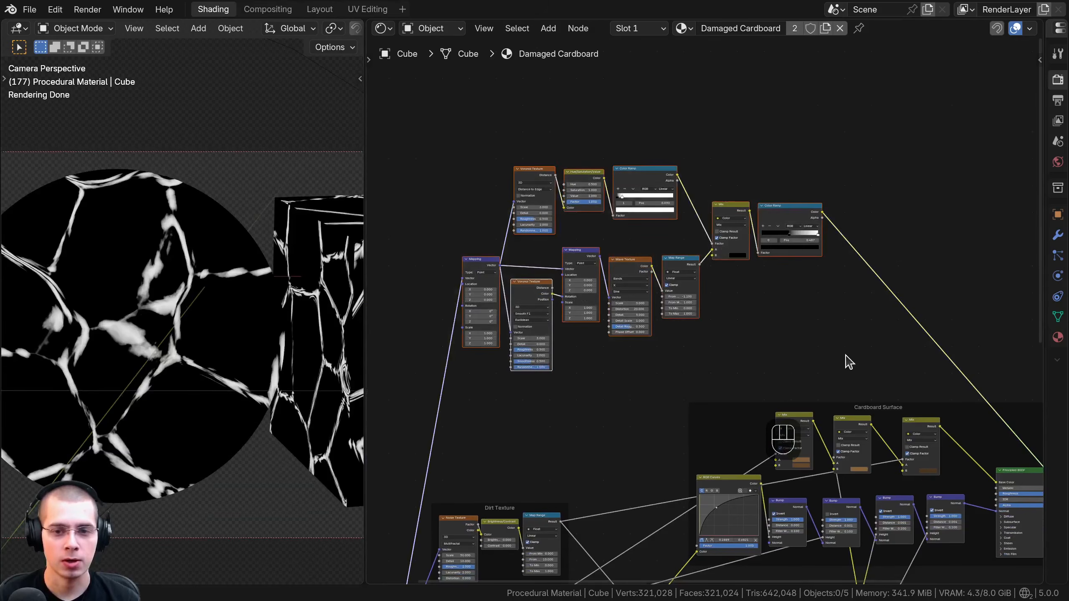
pyautogui.press('g')
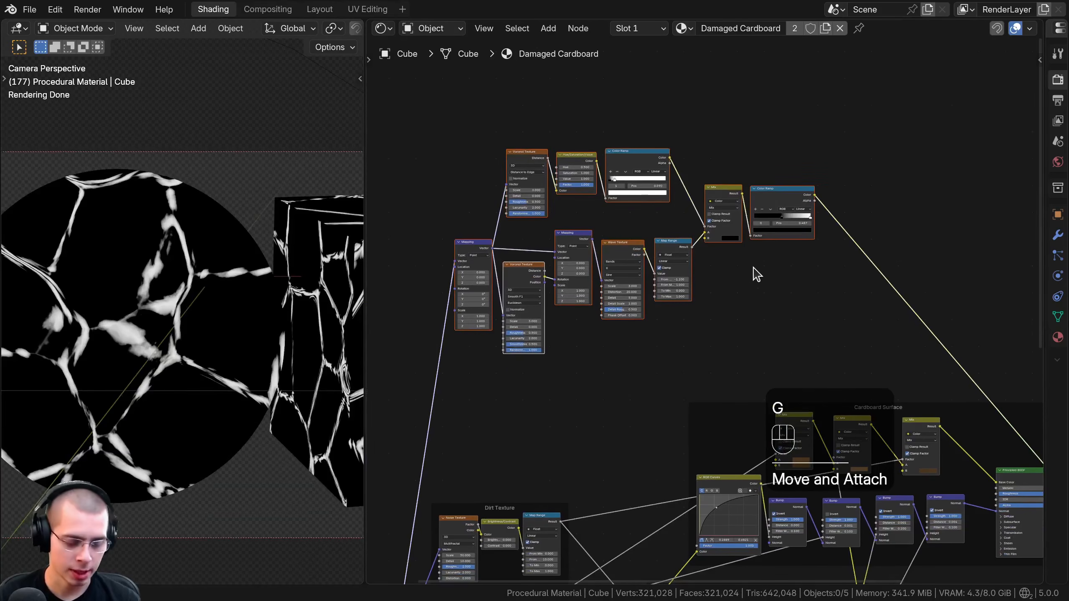
pyautogui.click(730, 292)
pyautogui.press('f')
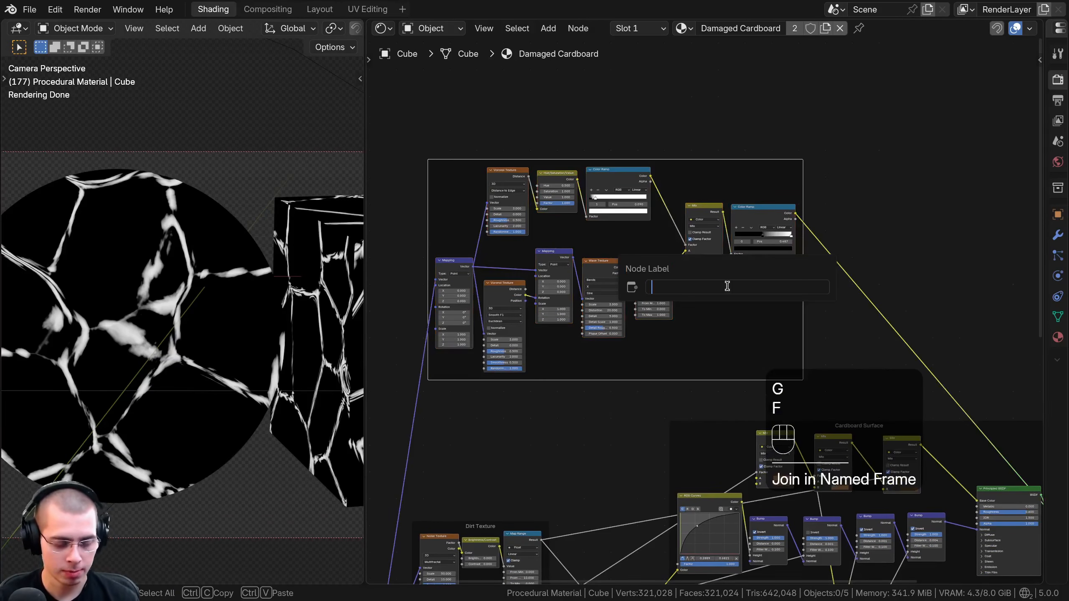
pyautogui.write('Cardboard Crumples')
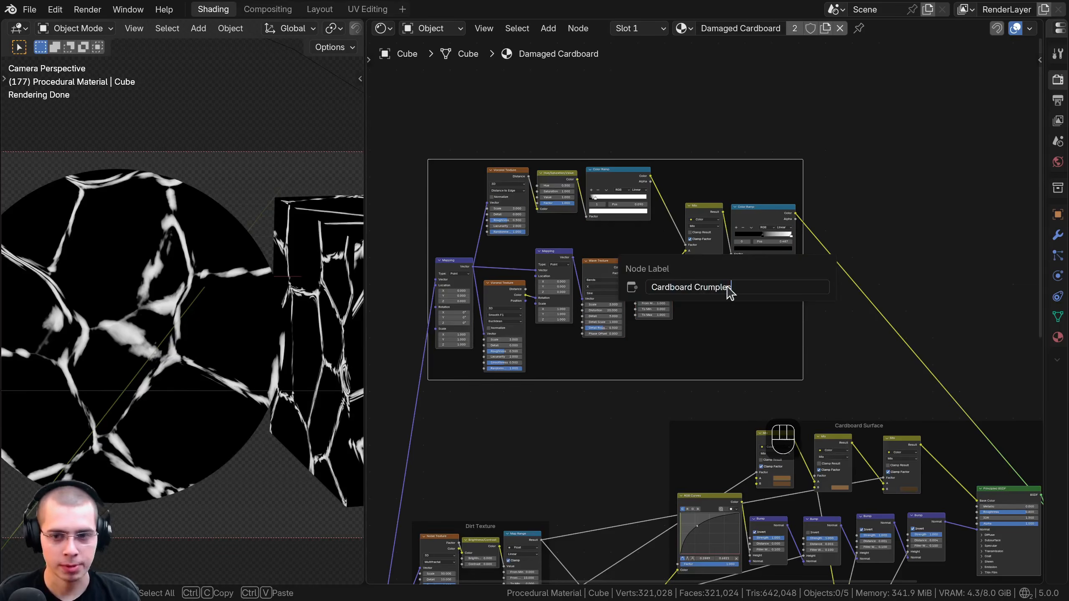
pyautogui.press('Return')
# Step: Move the mask's Color Ramp and Hue/Saturation/Value nodes closer to the Mix node inside the Cardboard Crumples frame
pyautogui.press('a')
pyautogui.scroll(3, 610, 210)
pyautogui.click(586, 194)
pyautogui.press('g')
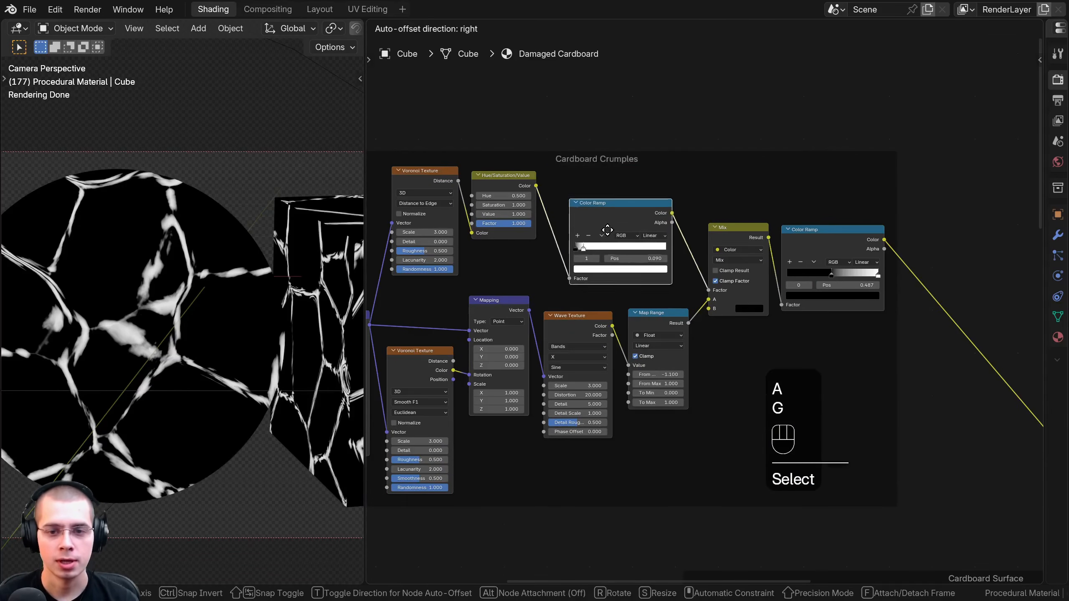
pyautogui.click(626, 242)
pyautogui.click(522, 186)
pyautogui.press('g')
pyautogui.click(561, 238)
# Step: Arrange the Wave Texture's Mapping node and both Voronoi Texture nodes more compactly inside the Cardboard Crumples frame
pyautogui.click(499, 302)
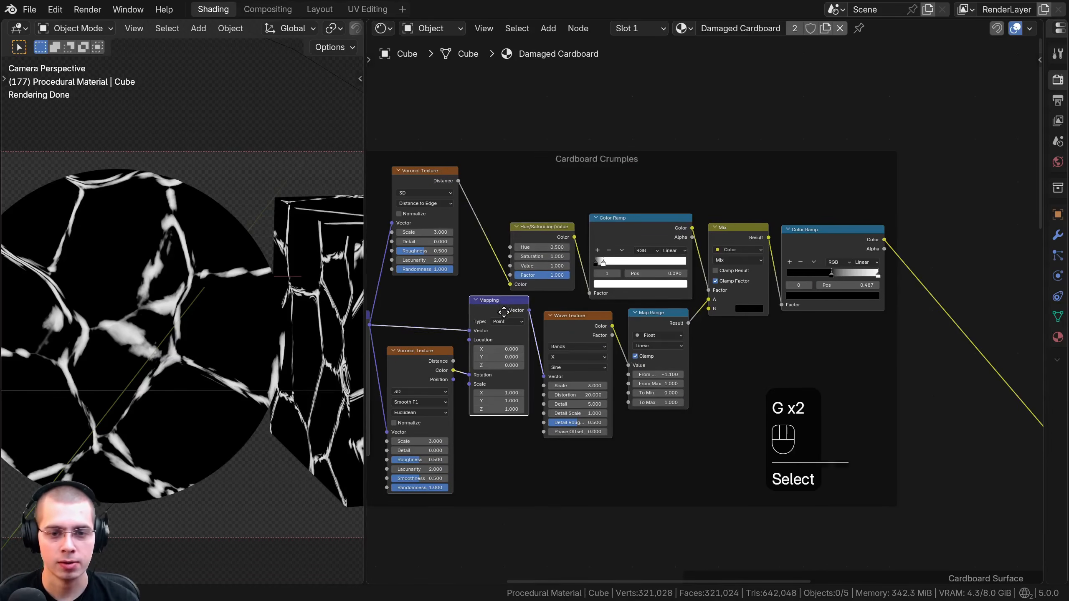
pyautogui.press('g')
pyautogui.click(501, 321)
pyautogui.click(429, 184)
pyautogui.press('g')
pyautogui.click(466, 213)
pyautogui.click(434, 378)
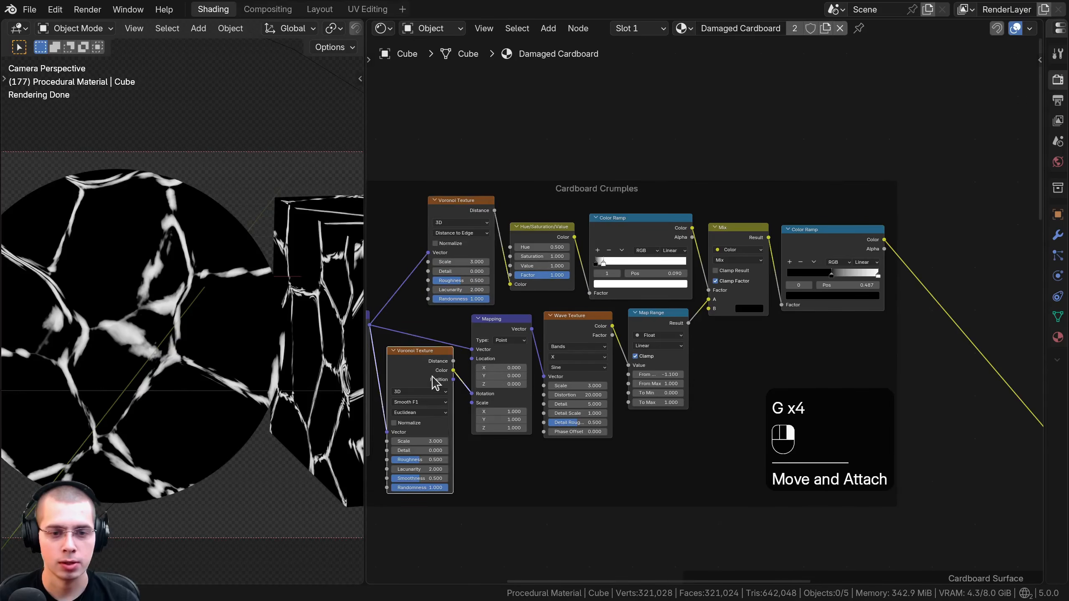
pyautogui.press('g')
pyautogui.click(446, 351)
# Step: Tidy the first Mapping, Mix and final Color Ramp nodes and reposition the Cardboard Crumples frame
pyautogui.moveTo(391, 331); pyautogui.dragTo(506, 330, button='middle')
pyautogui.click(471, 319)
pyautogui.press('g')
pyautogui.moveTo(886, 230); pyautogui.dragTo(736, 249, button='middle')
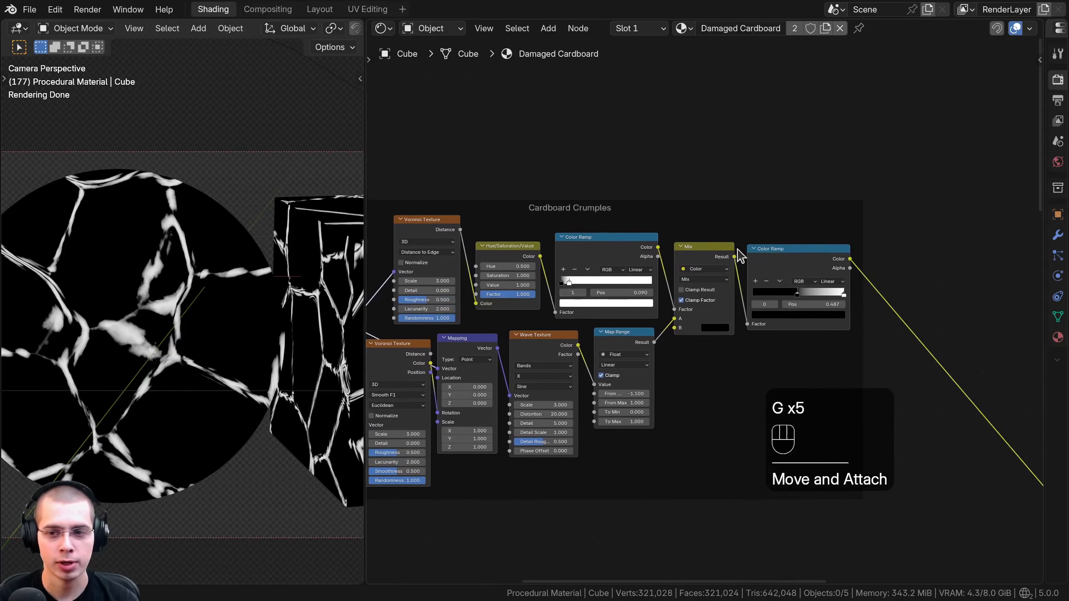
pyautogui.moveTo(709, 259); pyautogui.dragTo(699, 289)
pyautogui.moveTo(585, 210); pyautogui.dragTo(584, 243)
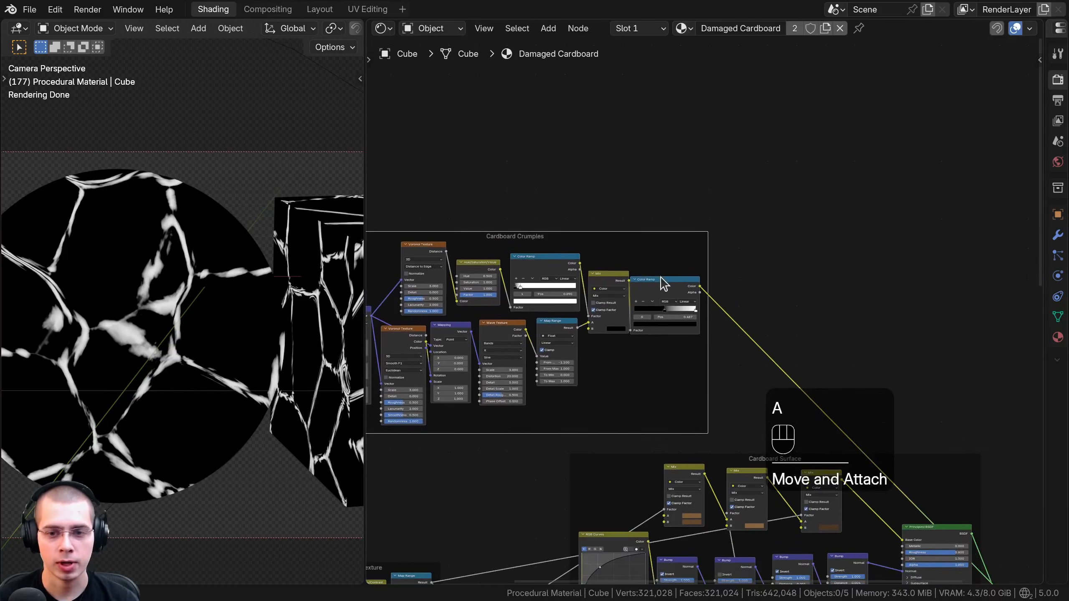
pyautogui.moveTo(670, 294); pyautogui.dragTo(675, 297)
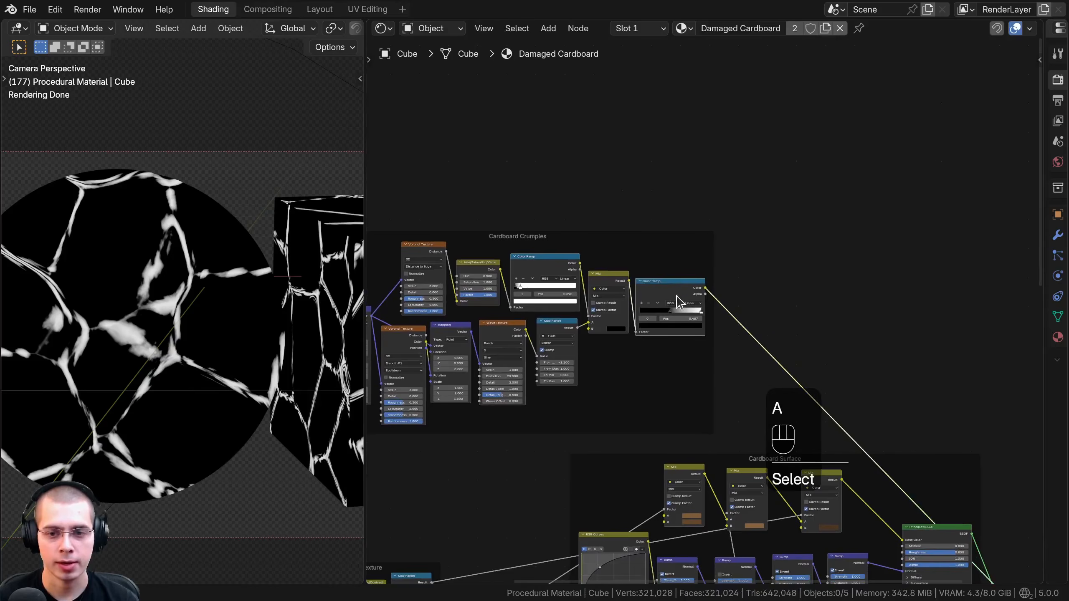
# Step: Deselect all nodes and save the tutorial.blend file
pyautogui.press('a')
pyautogui.scroll(-1, 682, 370)
pyautogui.moveTo(685, 428); pyautogui.dragTo(575, 285, button='middle')
pyautogui.moveTo(584, 322); pyautogui.dragTo(475, 322, button='middle')
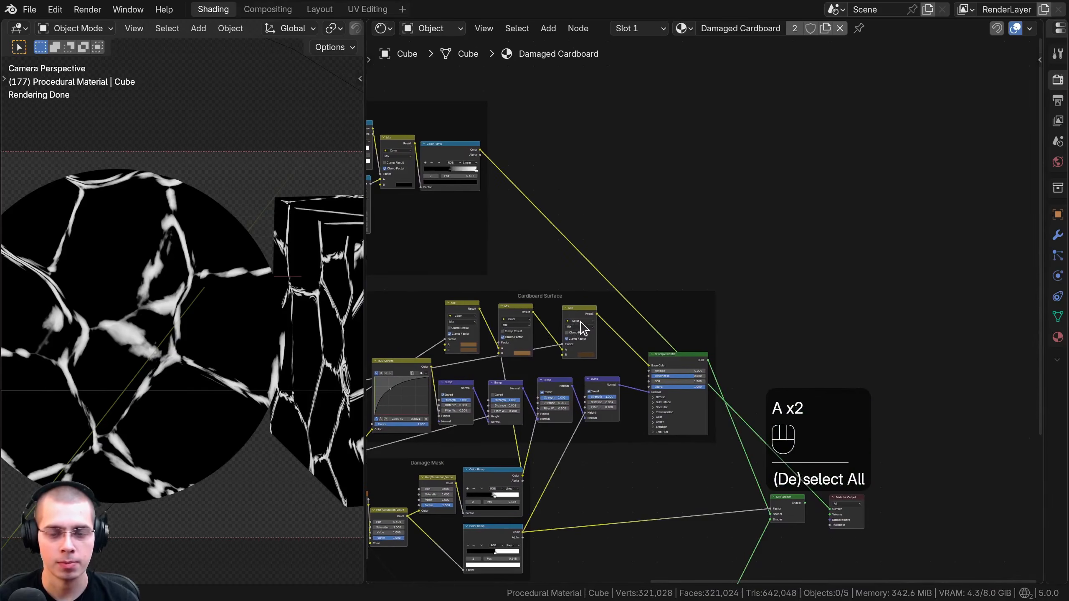
pyautogui.hotkey('ctrl', 's')
# Step: Duplicate the last Bump node and insert the copy on the Normal link before the Cardboard Surface's Principled BSDF
pyautogui.moveTo(595, 399); pyautogui.dragTo(597, 332, button='middle')
pyautogui.scroll(9, 596, 321)
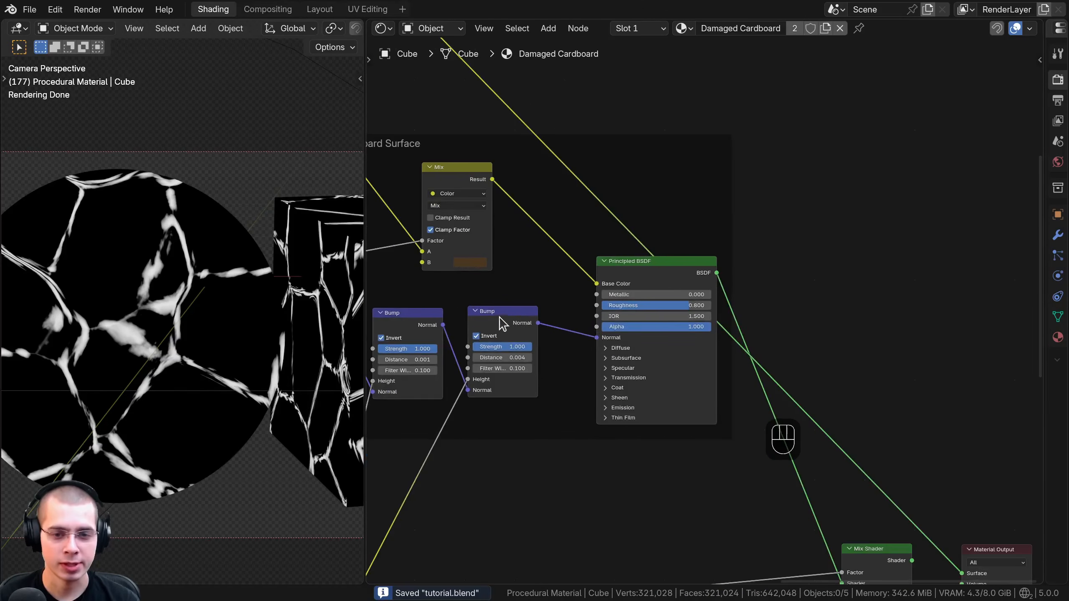
pyautogui.click(496, 314)
pyautogui.moveTo(496, 315); pyautogui.dragTo(482, 322)
pyautogui.moveTo(388, 197); pyautogui.dragTo(511, 235, button='middle')
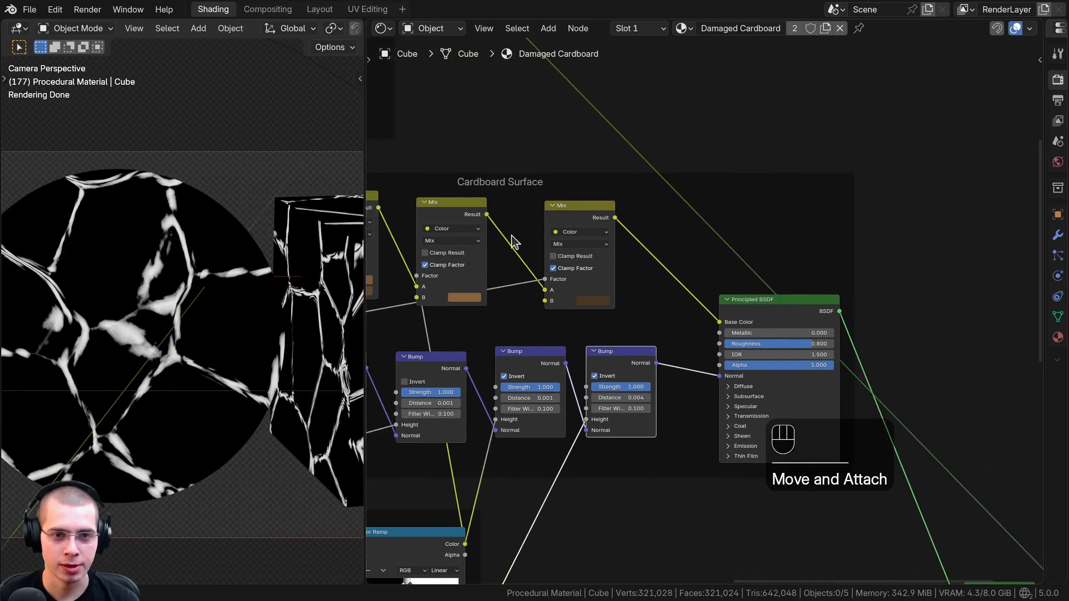
pyautogui.moveTo(563, 347); pyautogui.dragTo(450, 334, button='middle')
pyautogui.scroll(3, 526, 355)
pyautogui.hotkey('shift', 'd')
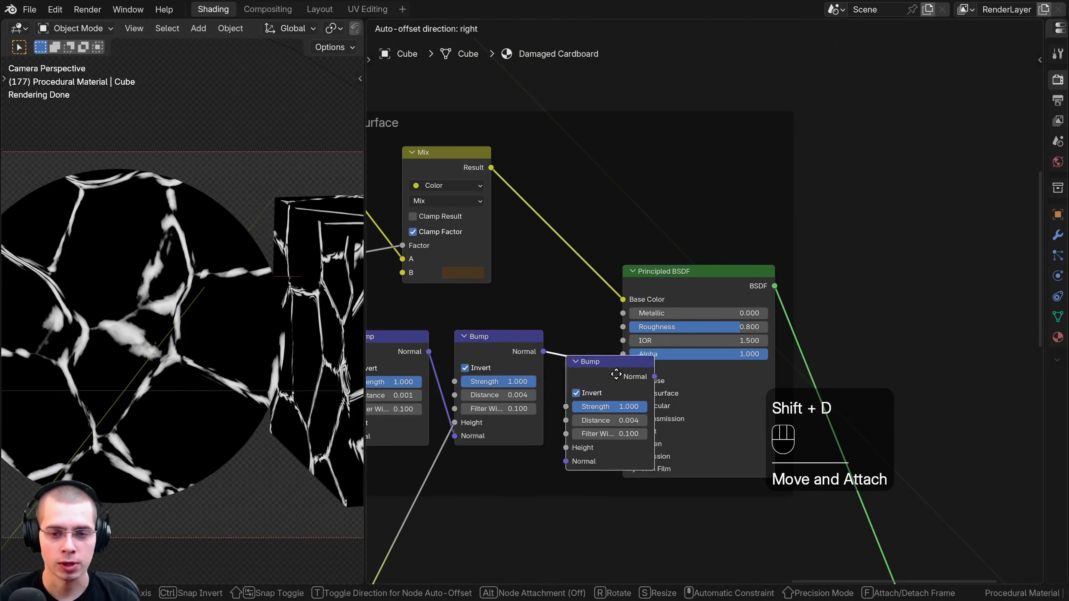
pyautogui.click(611, 355)
# Step: Preview the final Mix Shader's output on the objects instead of the crease mask
pyautogui.scroll(-5, 610, 352)
pyautogui.moveTo(902, 497); pyautogui.dragTo(720, 350, button='middle')
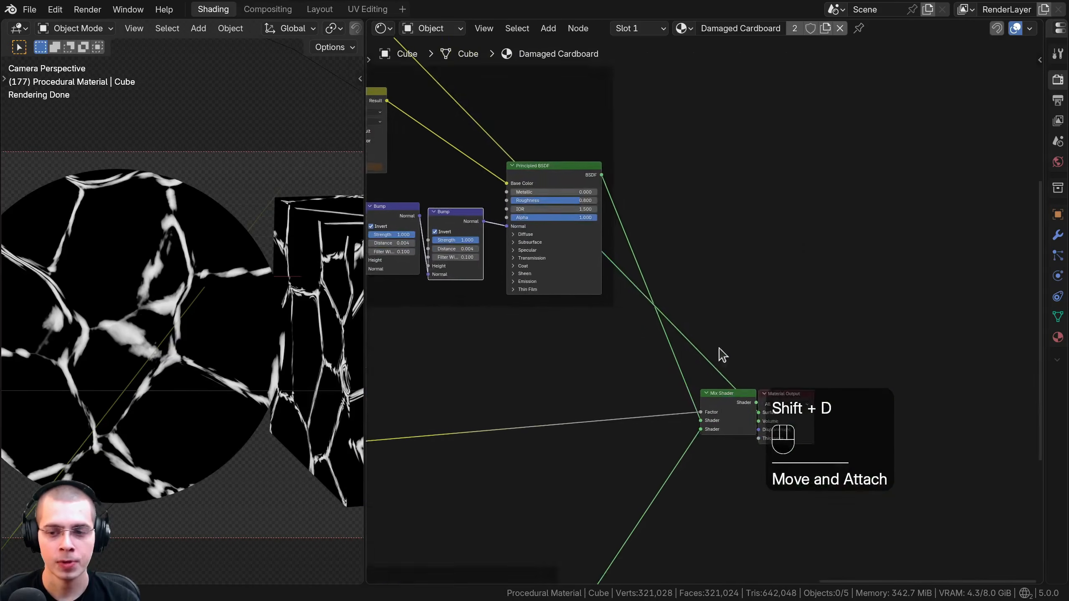
pyautogui.keyDown('ctrl'); pyautogui.keyDown('shift'); pyautogui.click(727, 401); pyautogui.keyUp('shift'); pyautogui.keyUp('ctrl')
# Step: Connect the Color output of the final Cardboard Crumples Color Ramp to the new Bump node's Height
pyautogui.moveTo(542, 247); pyautogui.dragTo(716, 425, button='middle')
pyautogui.click(551, 282)
pyautogui.scroll(-3, 534, 206)
pyautogui.press('a')
pyautogui.press('a')
pyautogui.moveTo(501, 167); pyautogui.dragTo(731, 501)
pyautogui.scroll(3, 625, 389)
pyautogui.moveTo(629, 365); pyautogui.dragTo(635, 361)
# Step: Widen the 3D viewport and inspect the crumple bump detail on the cardboard sphere up close
pyautogui.keyDown('shift'); pyautogui.moveTo(181, 366); pyautogui.dragTo(204, 299, button='middle'); pyautogui.keyUp('shift')
pyautogui.scroll(3, 202, 295)
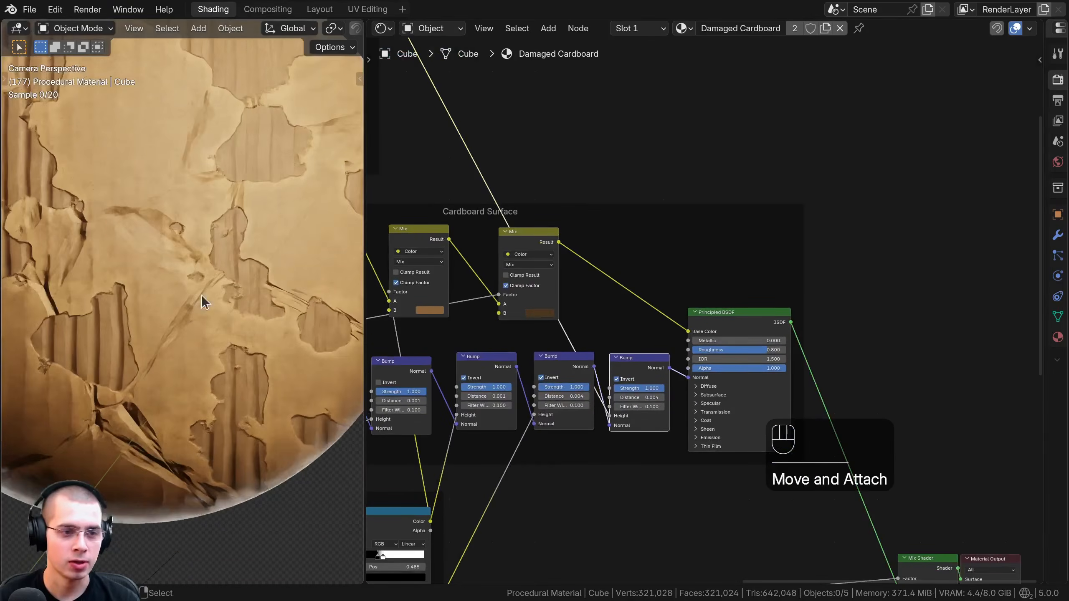
pyautogui.moveTo(364, 260); pyautogui.dragTo(247, 249)
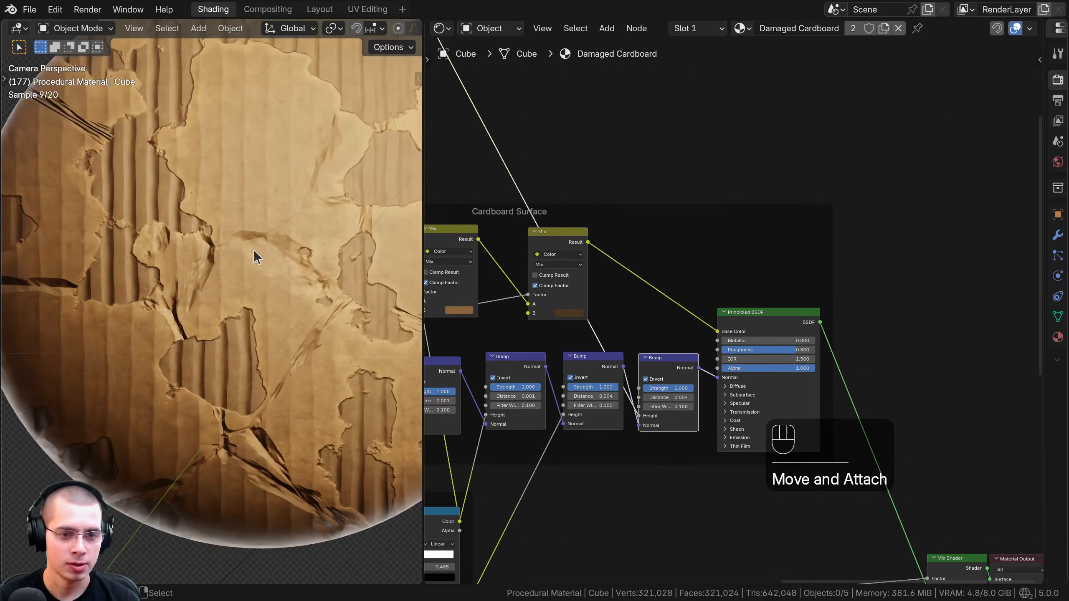
pyautogui.keyDown('shift'); pyautogui.moveTo(261, 312); pyautogui.dragTo(229, 190, button='middle'); pyautogui.keyUp('shift')
pyautogui.scroll(4, 226, 367)
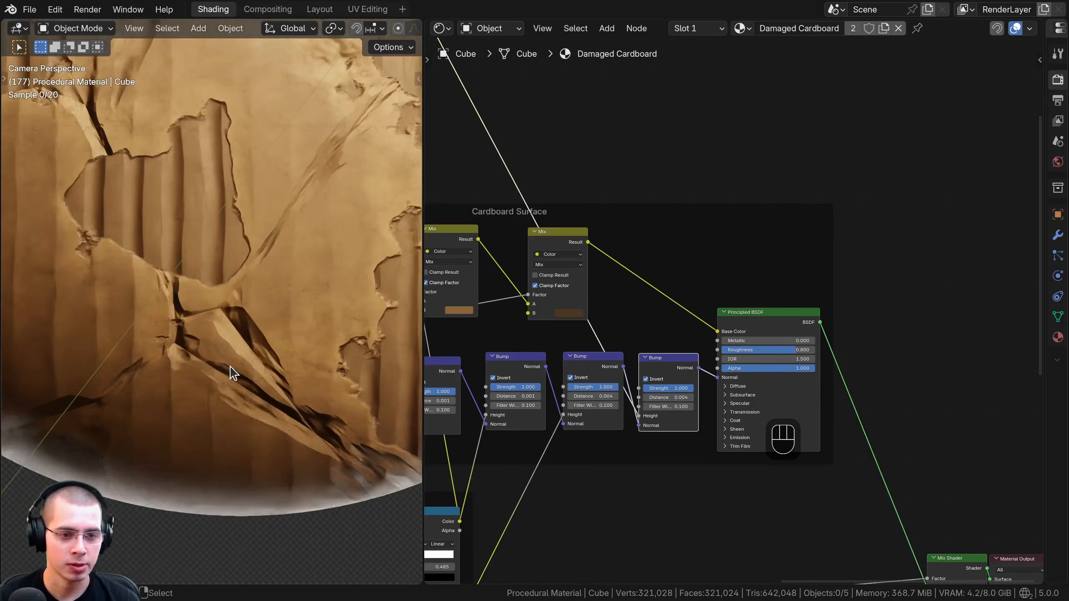
pyautogui.scroll(5, 231, 374)
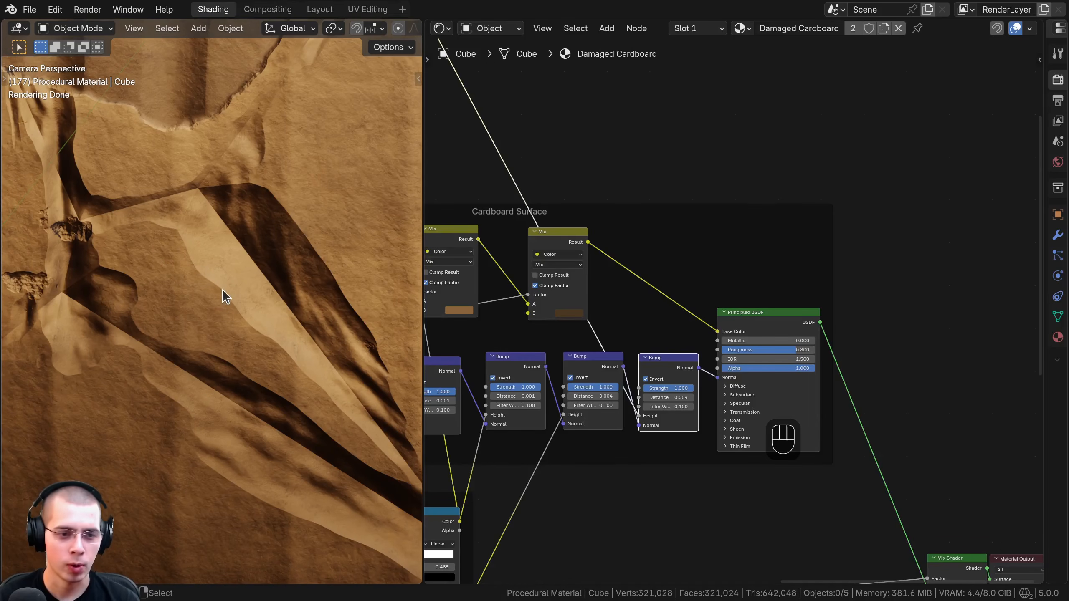
# Step: Set the Filter Width of the last Bump node before the Cardboard Surface's Principled BSDF to 20
pyautogui.scroll(6, 667, 393)
pyautogui.moveTo(667, 393); pyautogui.dragTo(573, 348, button='middle')
pyautogui.moveTo(563, 297); pyautogui.dragTo(565, 285)
pyautogui.scroll(3, 577, 342)
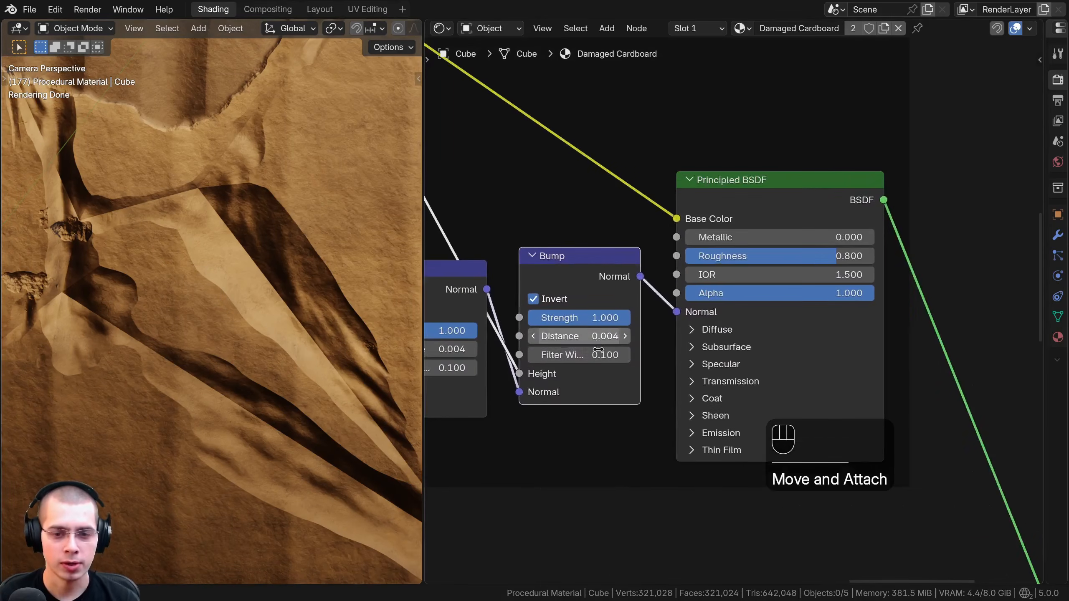
pyautogui.moveTo(584, 355); pyautogui.dragTo(640, 355)
pyautogui.click(581, 355)
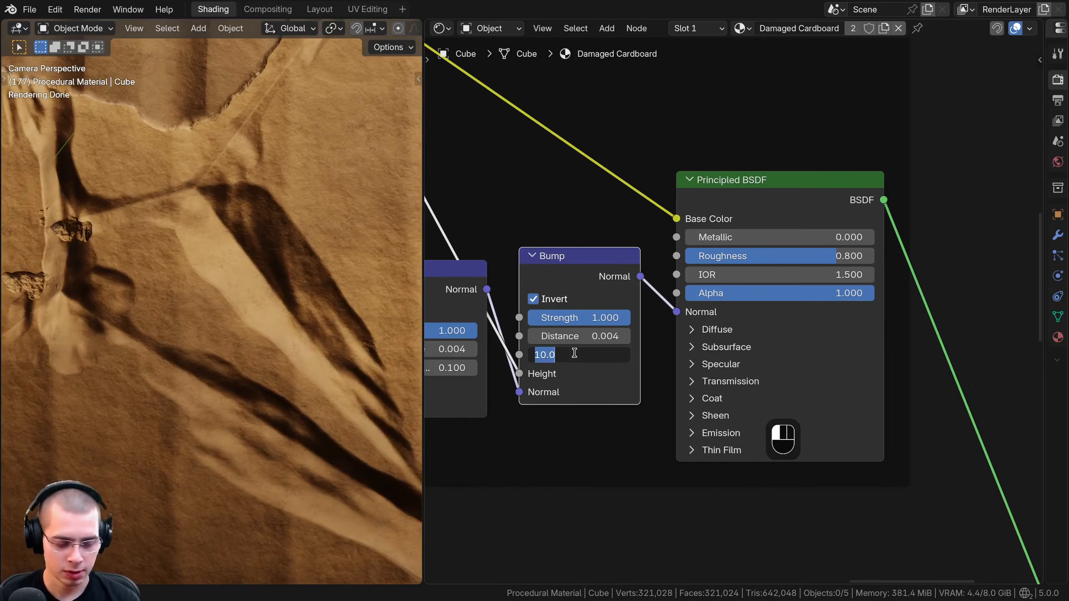
pyautogui.write('20')
pyautogui.press('Return')
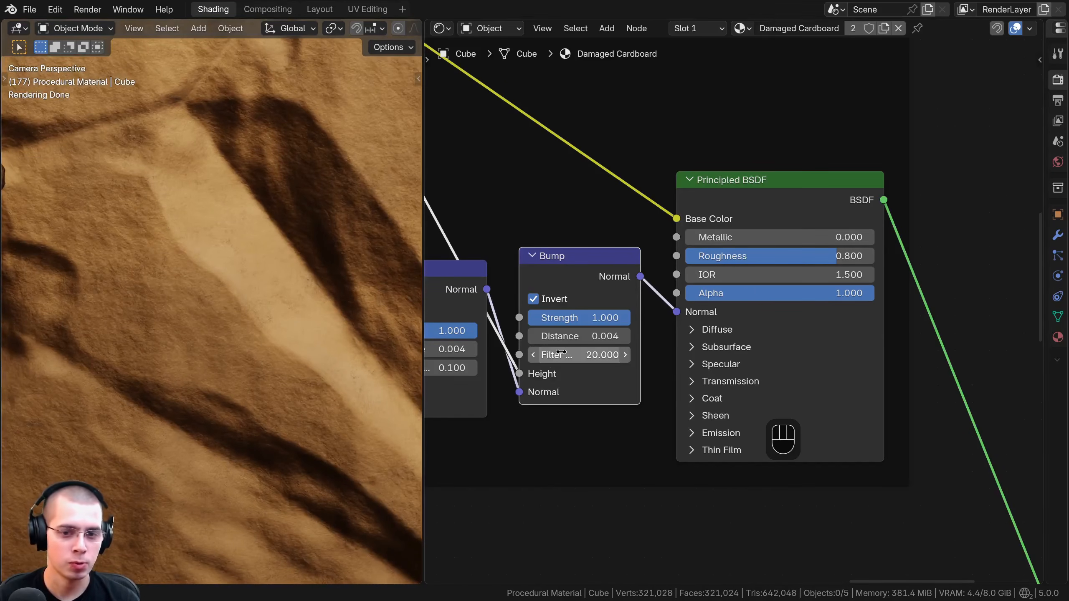
pyautogui.moveTo(576, 355); pyautogui.dragTo(523, 355)
pyautogui.rightClick(576, 355)
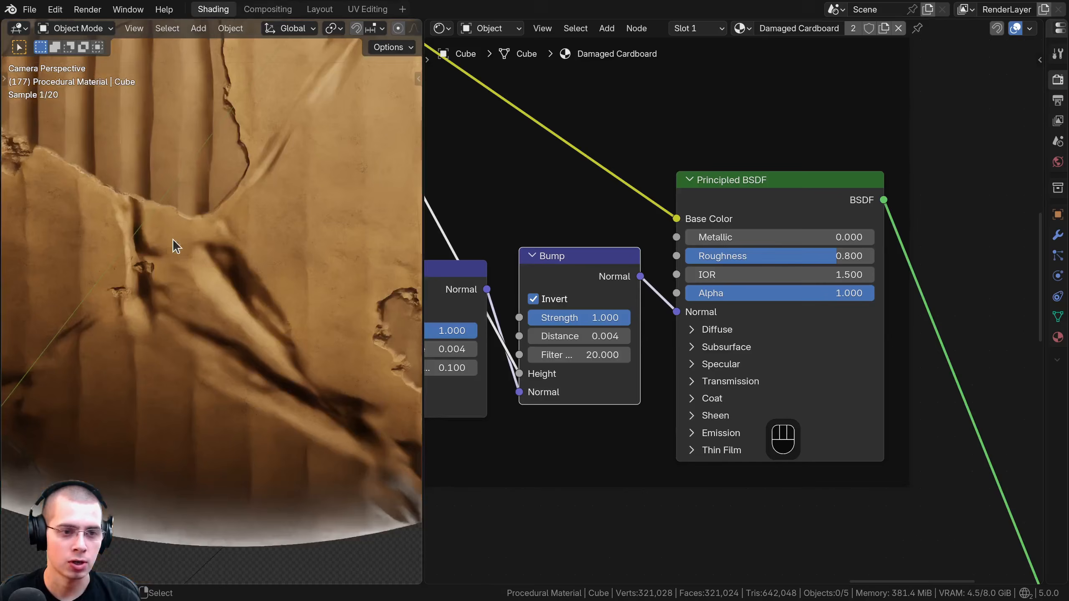
# Step: Set the last Bump node's Distance to 0.0006 and check the softened crumples on the sphere
pyautogui.click(604, 336)
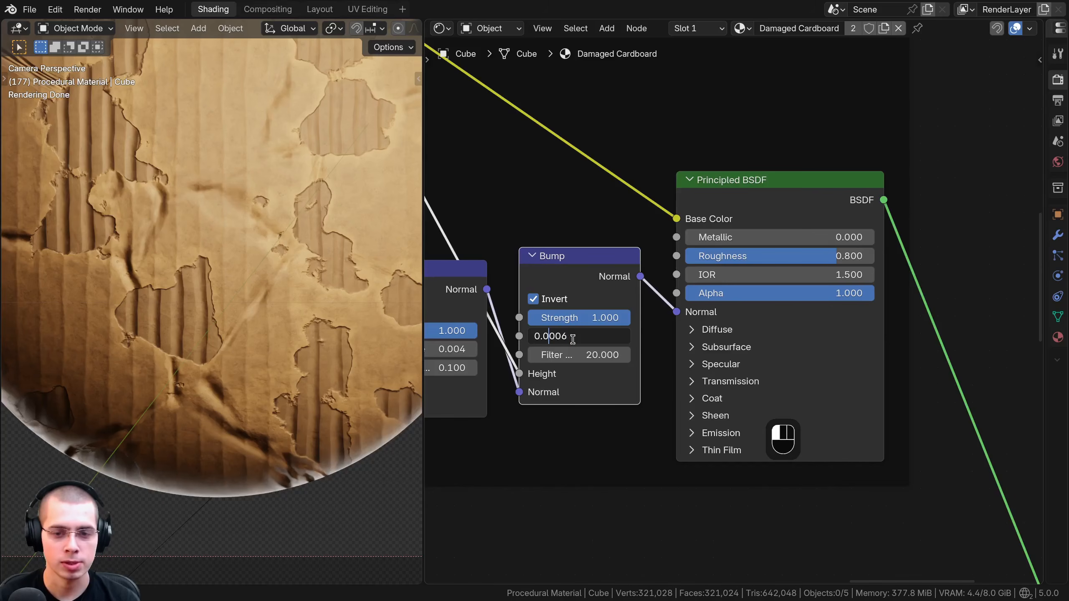
pyautogui.keyDown('shift'); pyautogui.moveTo(169, 173); pyautogui.dragTo(169, 194, button='middle'); pyautogui.keyUp('shift')
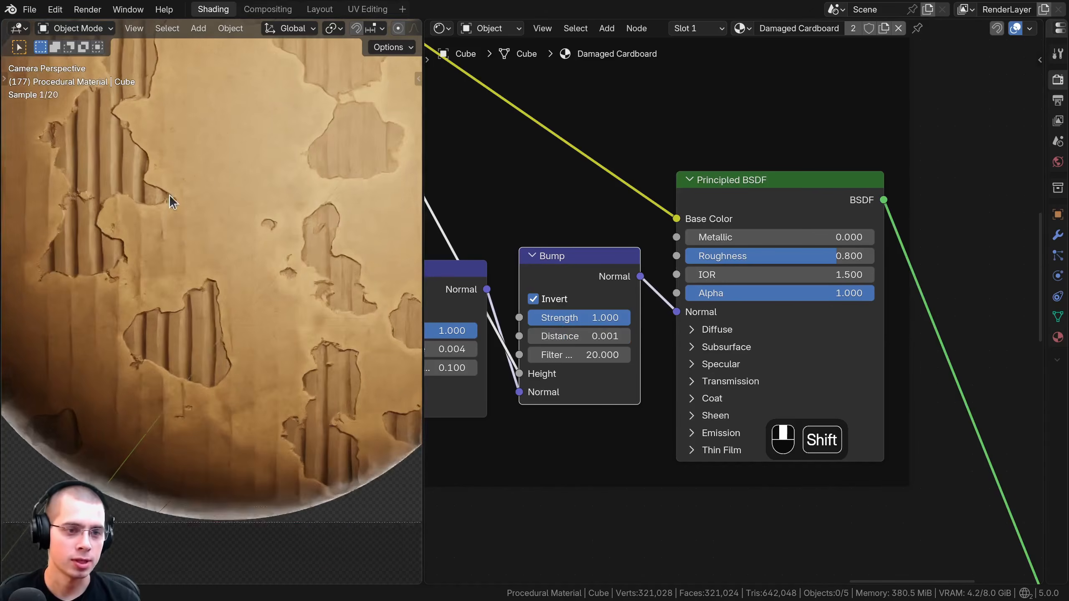
pyautogui.keyDown('shift'); pyautogui.moveTo(202, 417); pyautogui.dragTo(184, 296, button='middle'); pyautogui.keyUp('shift')
pyautogui.scroll(5, 184, 296)
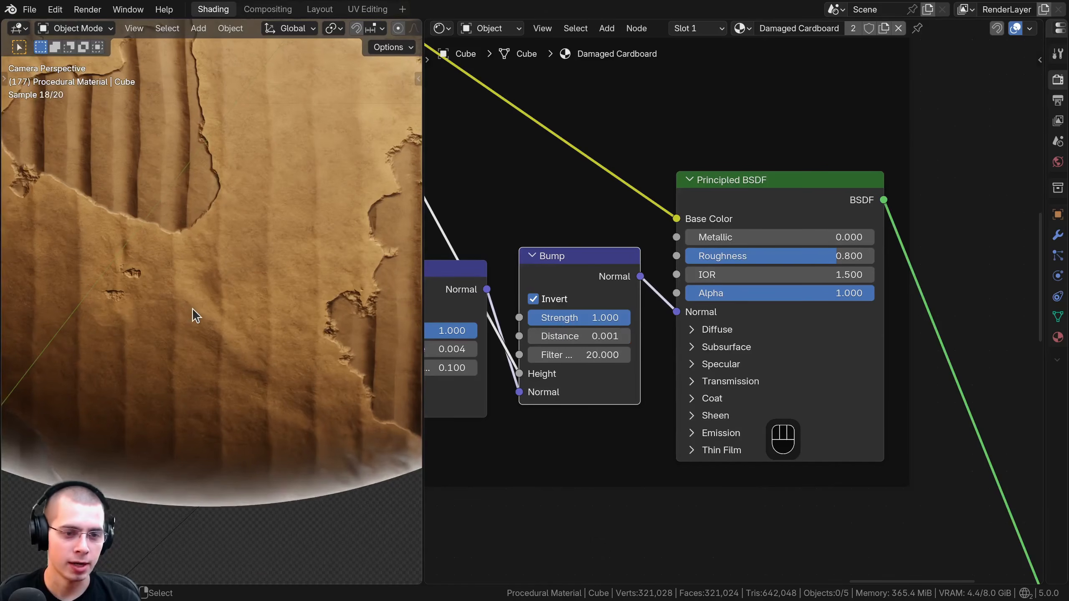
pyautogui.scroll(-8, 192, 308)
pyautogui.keyDown('shift'); pyautogui.moveTo(174, 253); pyautogui.dragTo(170, 379, button='middle'); pyautogui.keyUp('shift')
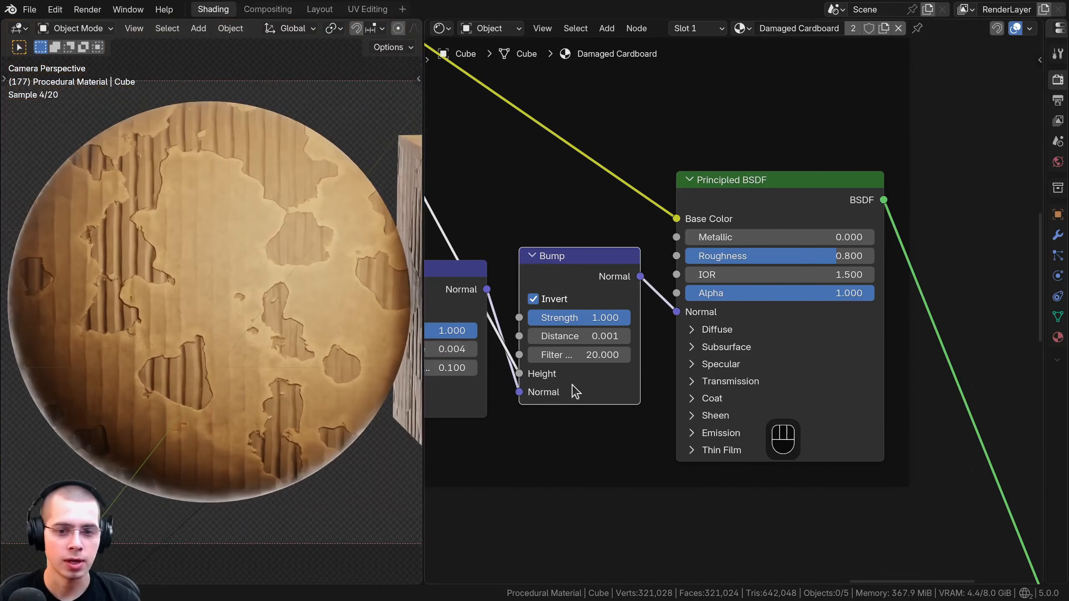
pyautogui.scroll(1, 576, 392)
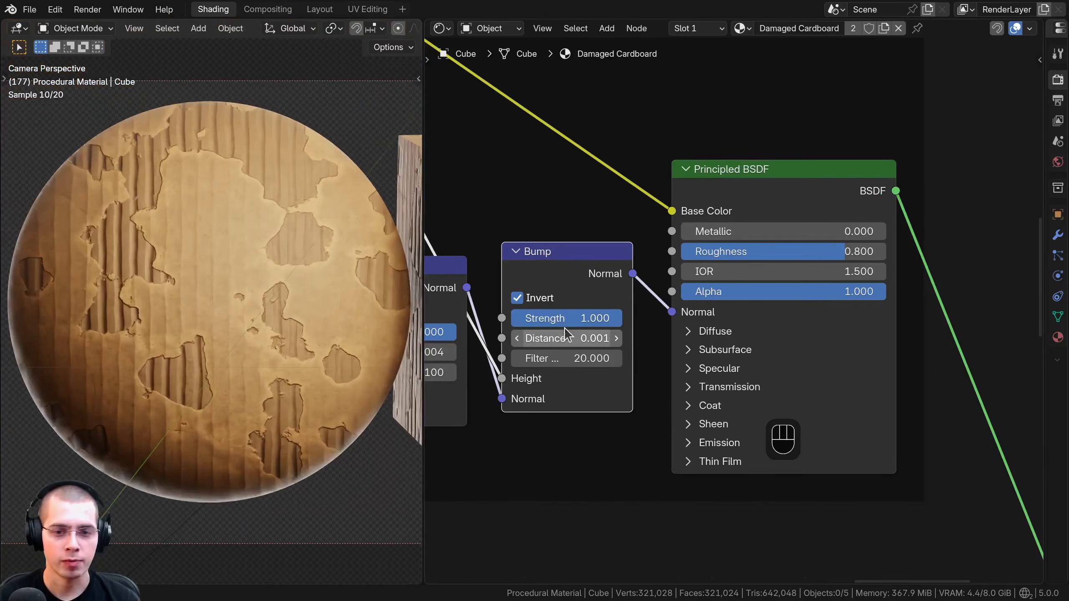
# Step: Try the last Bump node's Strength at 7 and 4, then return it to 1 and deselect the node
pyautogui.click(579, 317)
pyautogui.write('7')
pyautogui.press('Return')
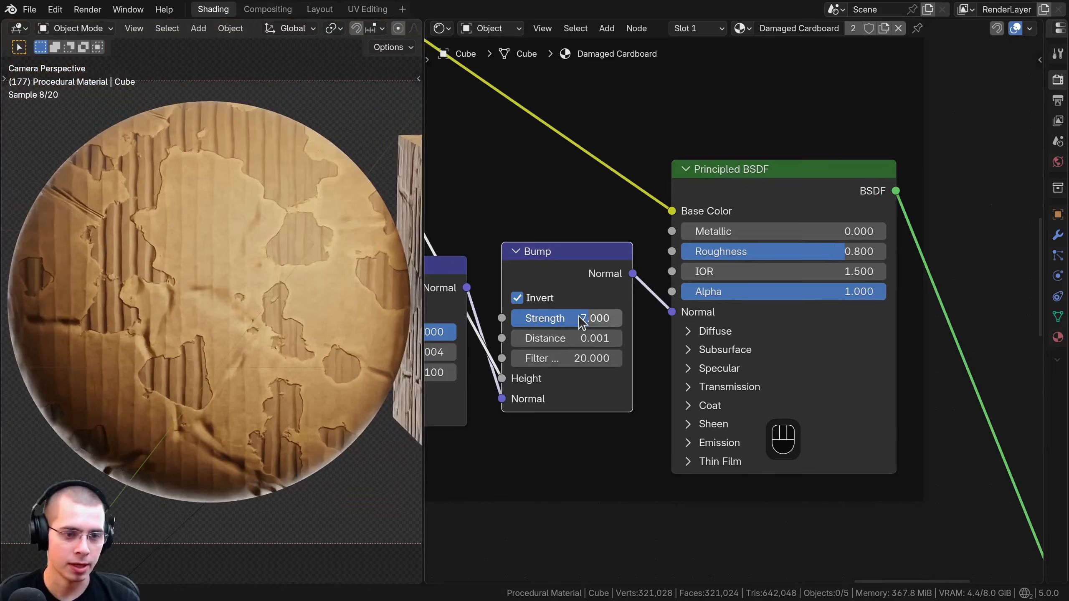
pyautogui.click(582, 319)
pyautogui.write('4')
pyautogui.press('Return')
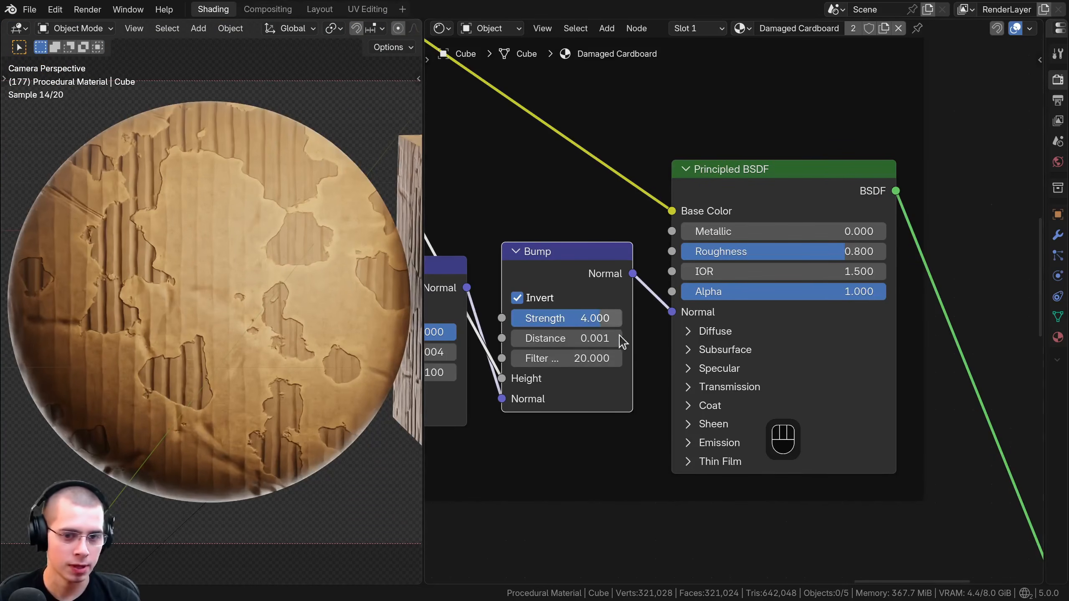
pyautogui.click(581, 318)
pyautogui.write('1')
pyautogui.press('Return')
pyautogui.scroll(-3, 608, 253)
pyautogui.press('a')
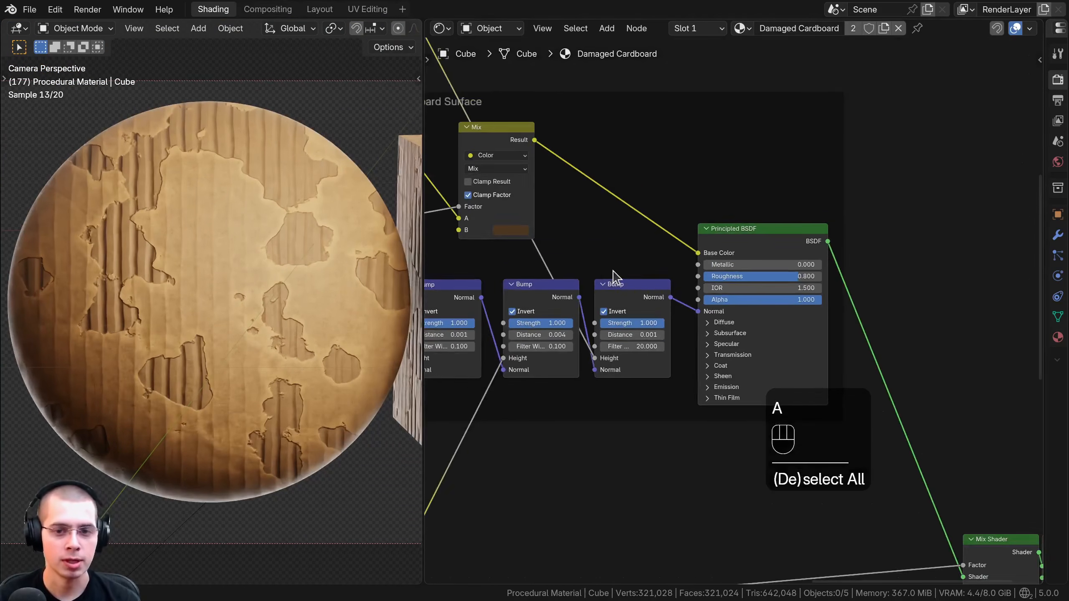
# Step: Inspect the torn edges and exposed corrugation on the sphere up close
pyautogui.scroll(-2, 610, 276)
pyautogui.moveTo(623, 285); pyautogui.dragTo(637, 281, button='middle')
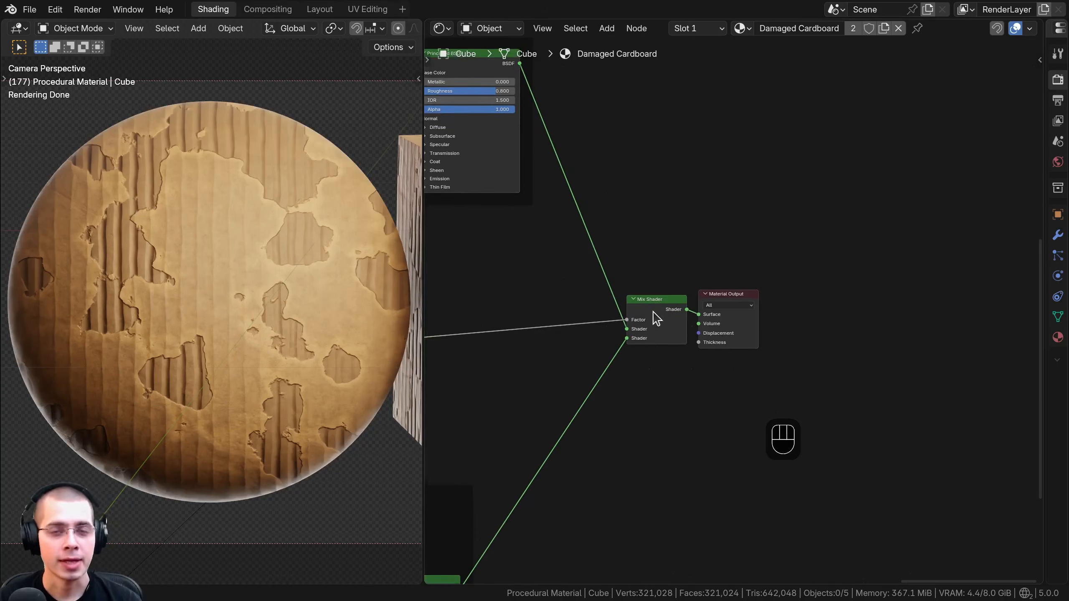
pyautogui.moveTo(657, 300); pyautogui.dragTo(660, 287, button='middle')
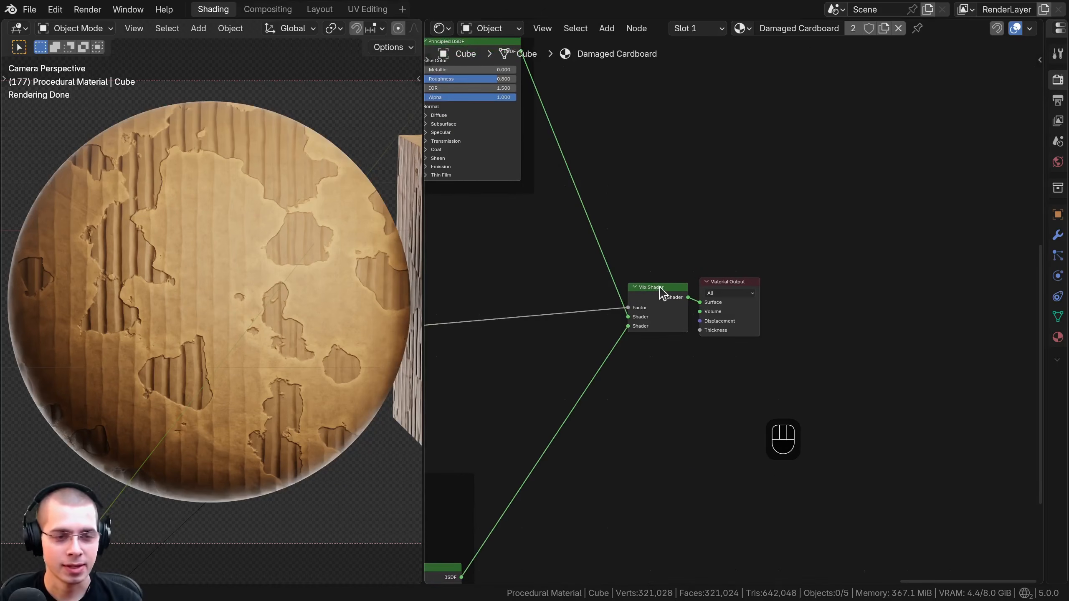
pyautogui.scroll(2, 117, 115)
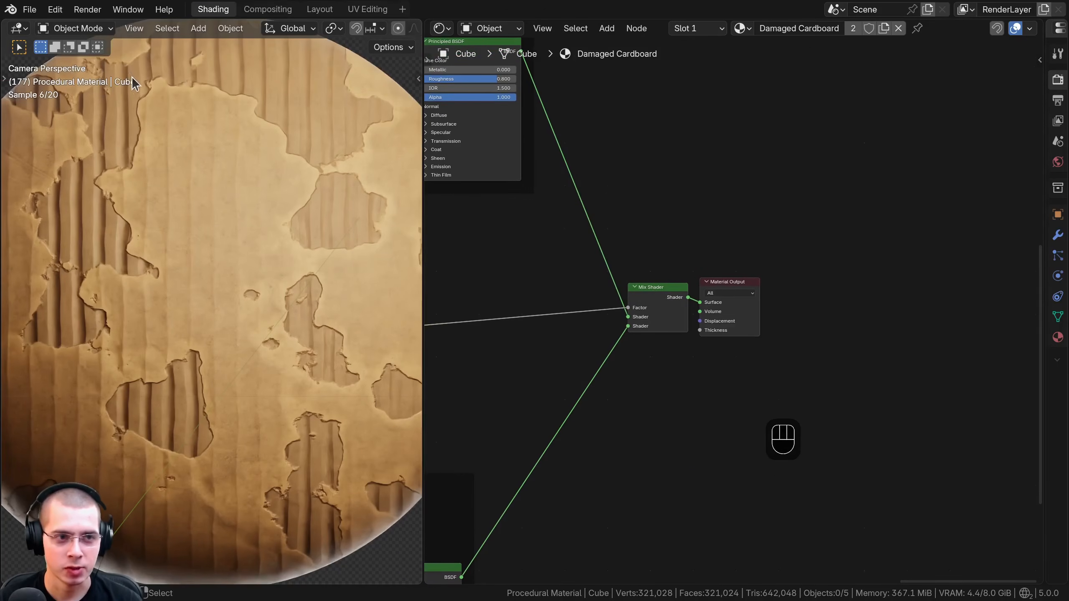
pyautogui.keyDown('shift'); pyautogui.moveTo(162, 162); pyautogui.dragTo(174, 209, button='middle'); pyautogui.keyUp('shift')
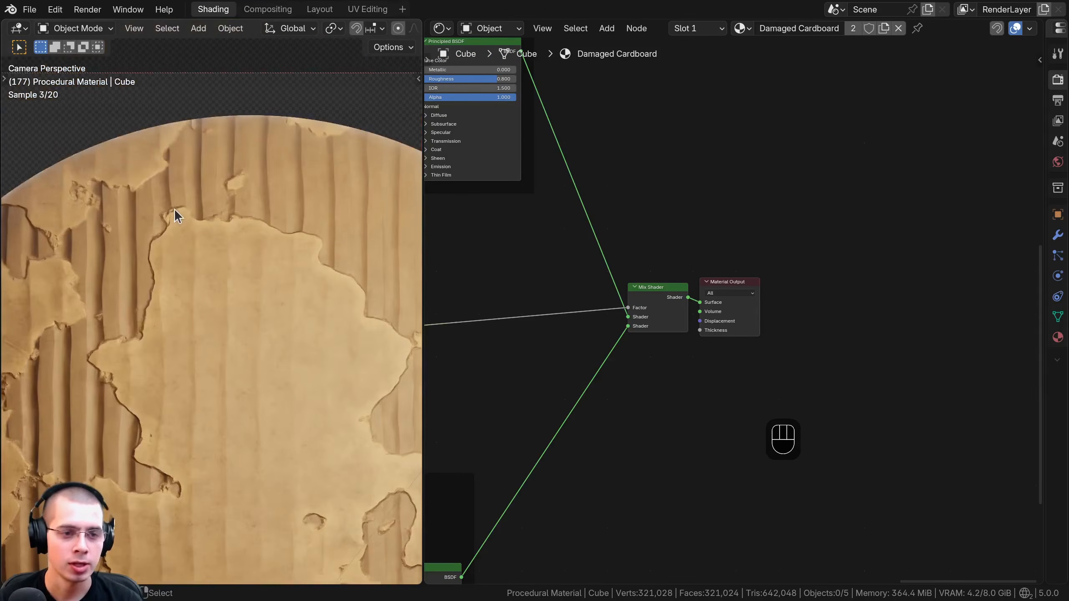
pyautogui.keyDown('shift'); pyautogui.moveTo(140, 409); pyautogui.dragTo(148, 187, button='middle'); pyautogui.keyUp('shift')
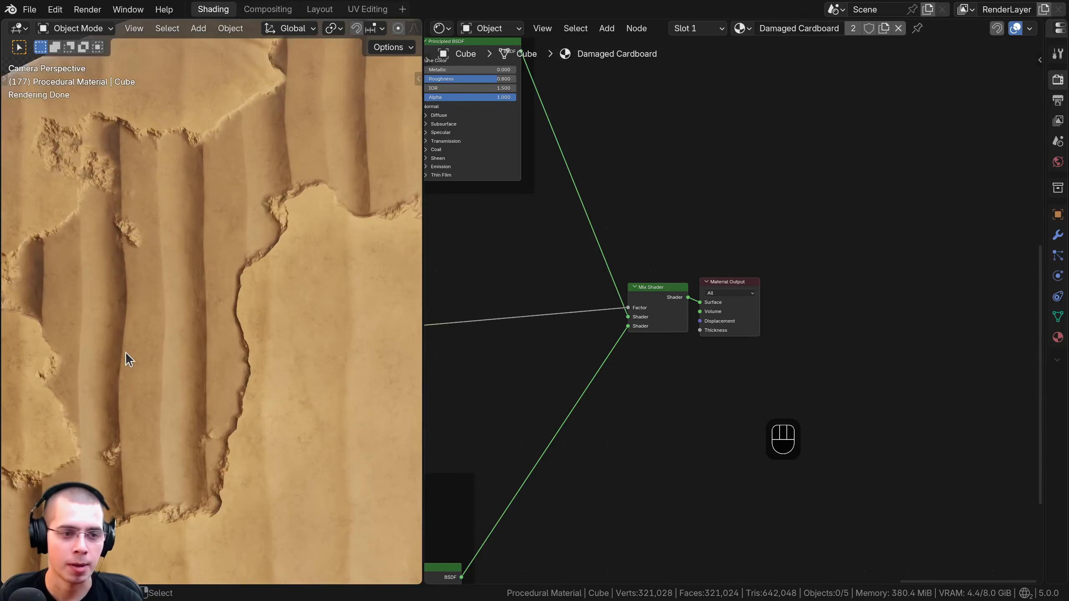
pyautogui.scroll(-4, 125, 353)
# Step: Add a Displacement node below the final Mix Shader and connect it to the Material Output's Displacement
pyautogui.moveTo(580, 382); pyautogui.dragTo(598, 335, button='middle')
pyautogui.hotkey('shift', 'a')
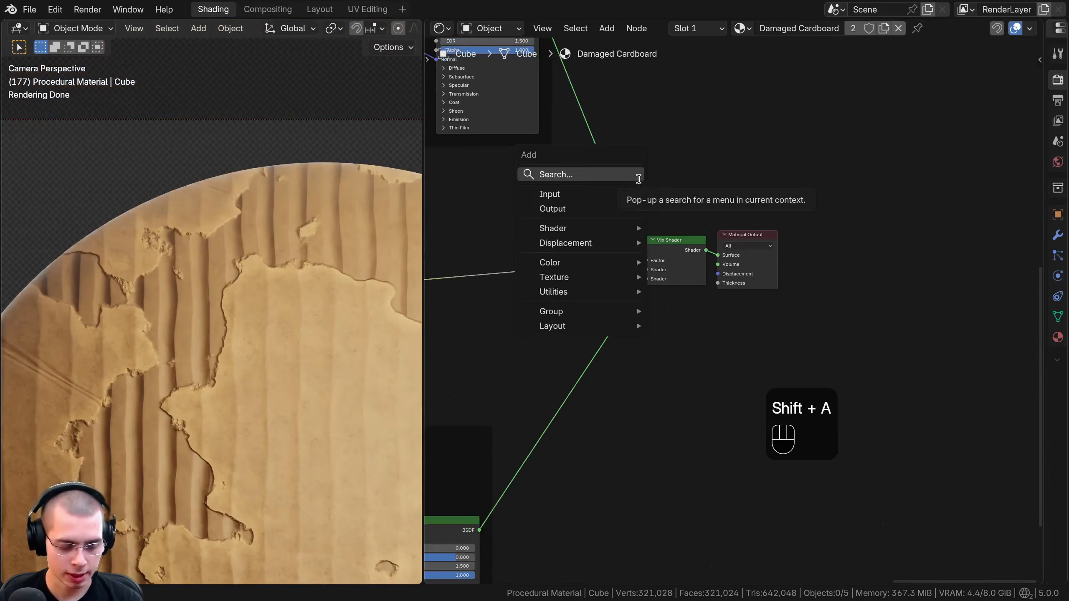
pyautogui.write('dis')
pyautogui.click(674, 225)
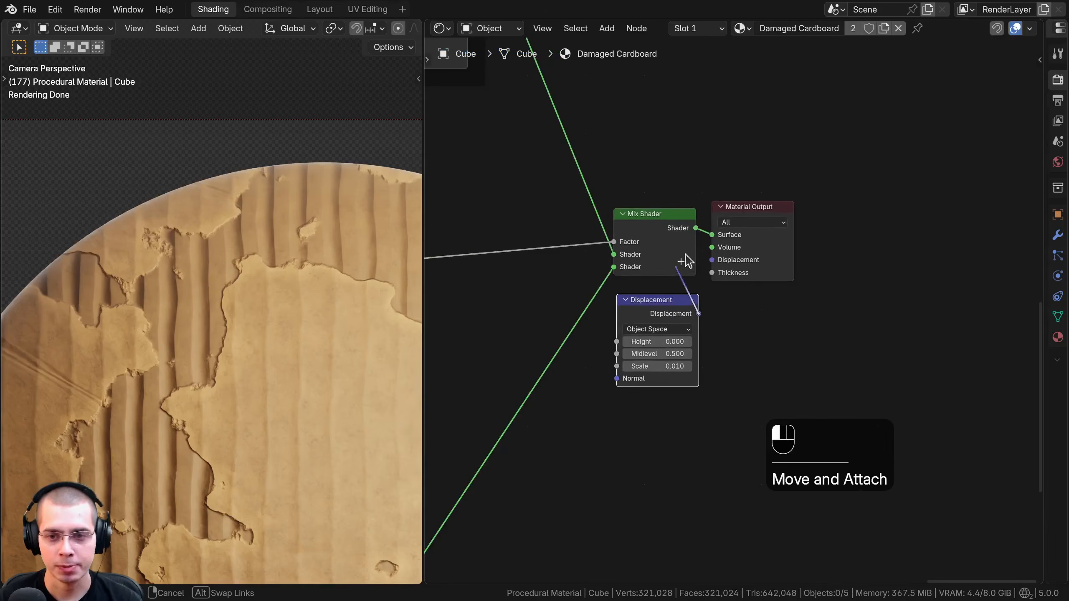
pyautogui.moveTo(758, 208); pyautogui.dragTo(783, 207)
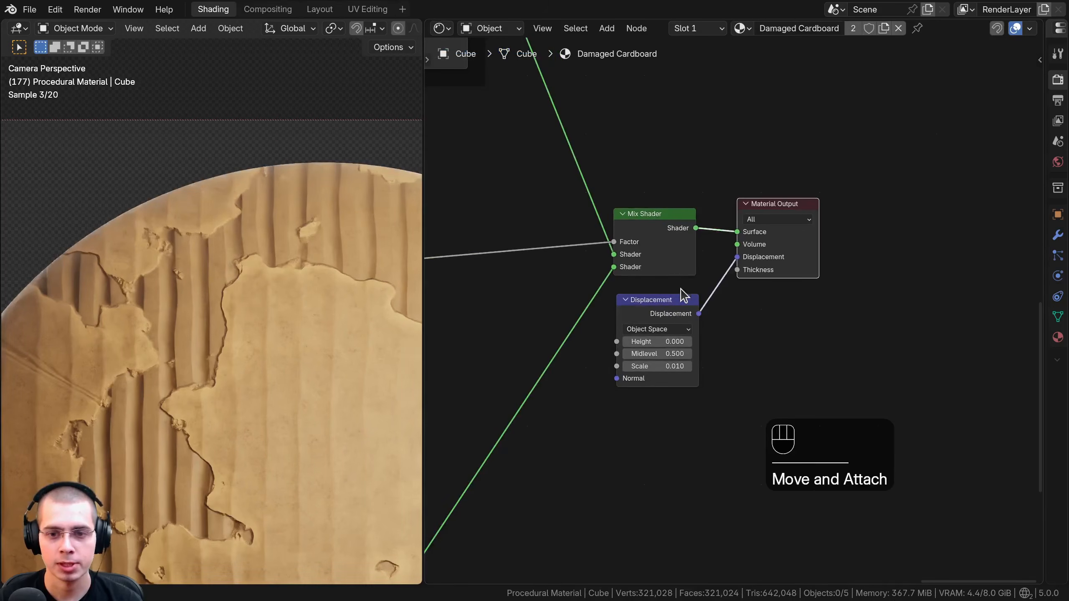
pyautogui.moveTo(675, 244); pyautogui.dragTo(678, 245)
# Step: Examine the depth difference between the torn surface layer and the corrugated inside on the sphere
pyautogui.scroll(-4, 677, 293)
pyautogui.scroll(2, 604, 252)
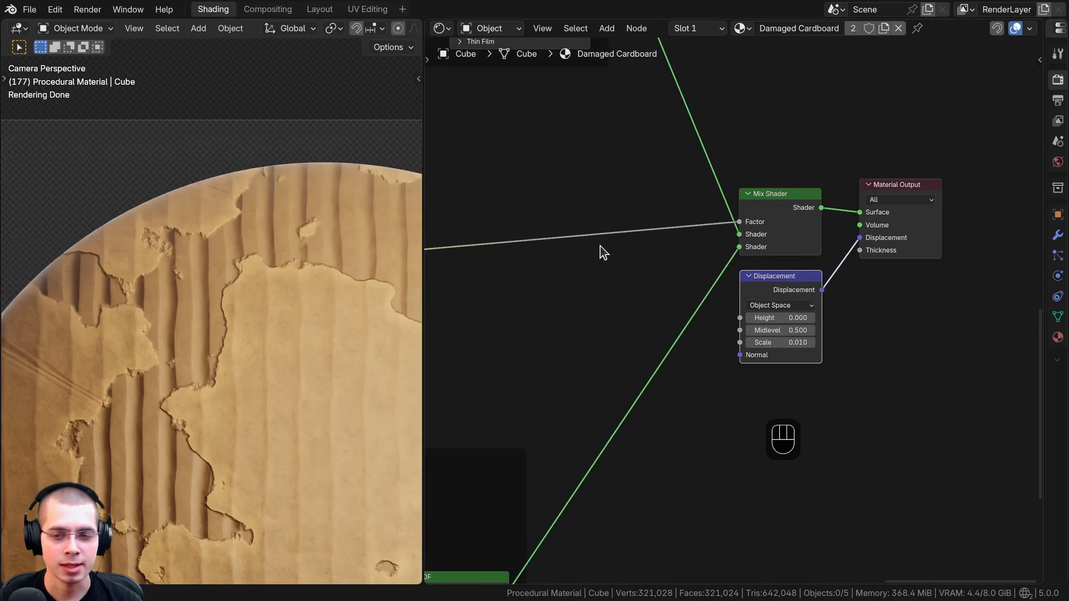
pyautogui.scroll(-2, 603, 253)
pyautogui.moveTo(243, 266)
pyautogui.keyDown('shift'); pyautogui.mouseDown(button='middle')
pyautogui.moveTo(218, 245)
pyautogui.moveTo(238, 276)
pyautogui.mouseUp(button='middle'); pyautogui.keyUp('shift')
pyautogui.scroll(3, 201, 248)
pyautogui.scroll(4, 239, 276)
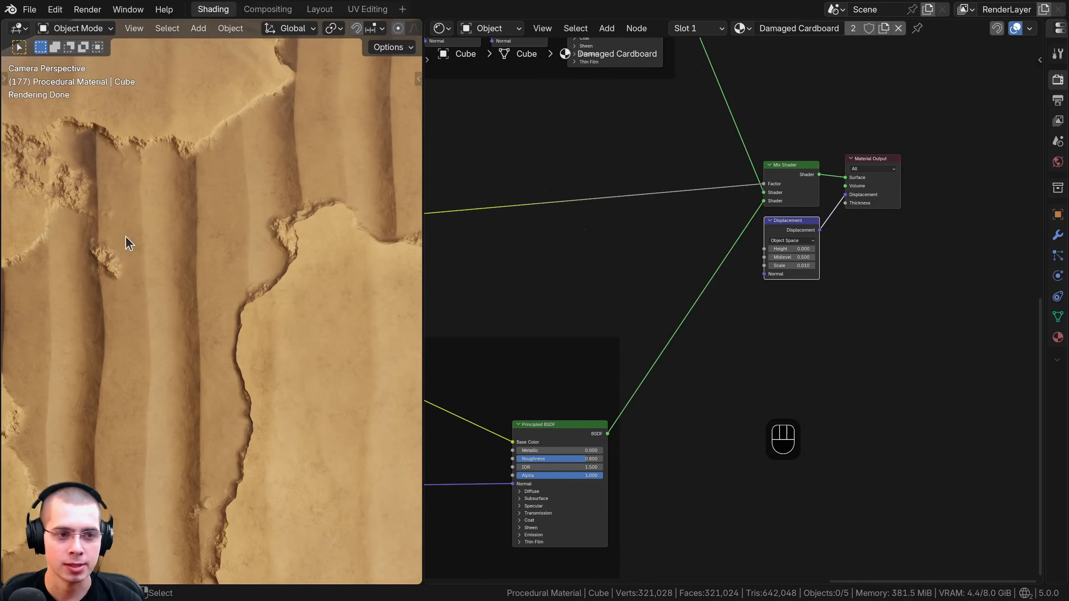
pyautogui.scroll(-3, 614, 254)
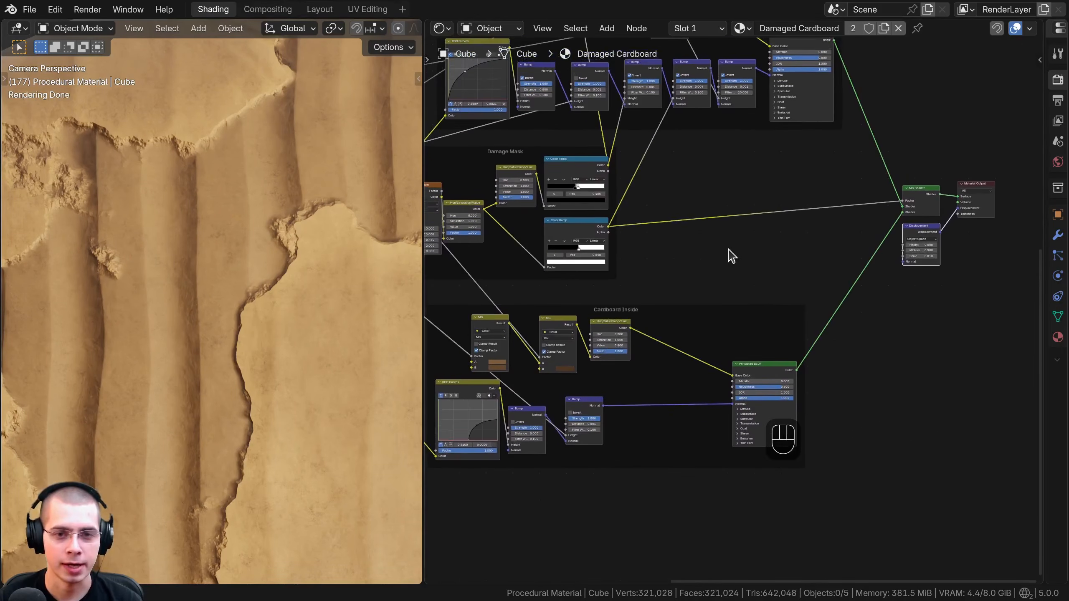
# Step: Add a Mix Color node beside the Damage Mask frame
pyautogui.scroll(-2, 574, 198)
pyautogui.moveTo(570, 204); pyautogui.dragTo(592, 220, button='middle')
pyautogui.moveTo(662, 219); pyautogui.dragTo(658, 223, button='middle')
pyautogui.hotkey('shift', 'a')
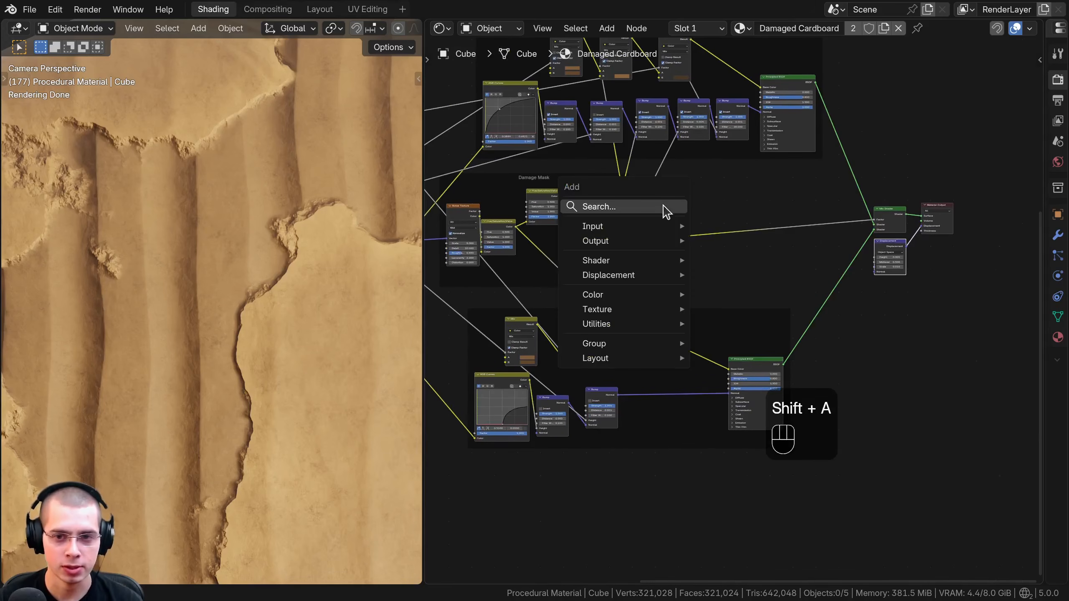
pyautogui.write('mix')
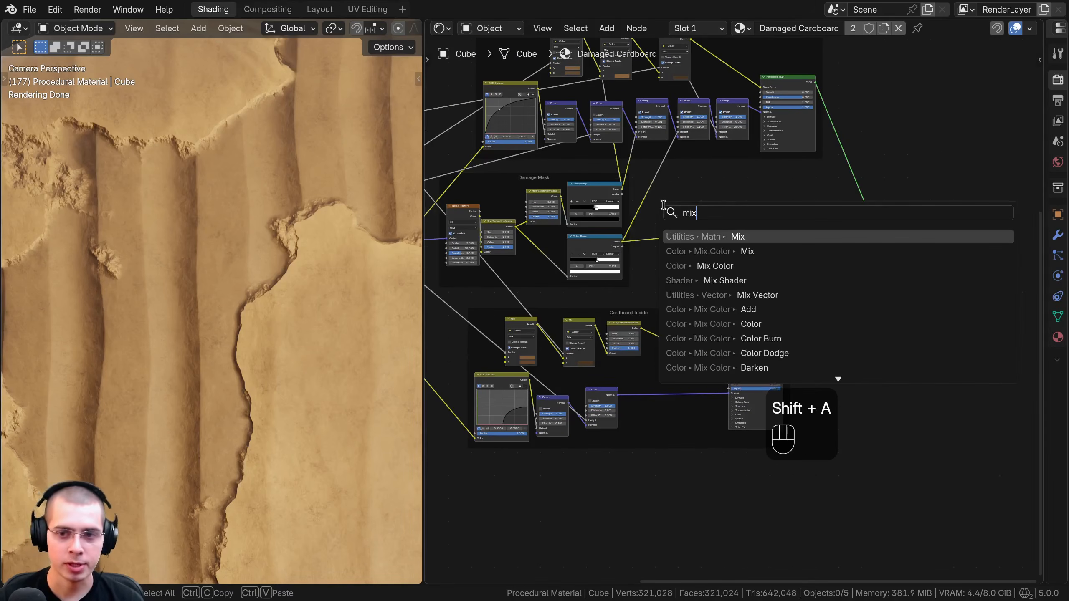
pyautogui.click(690, 264)
pyautogui.click(694, 262)
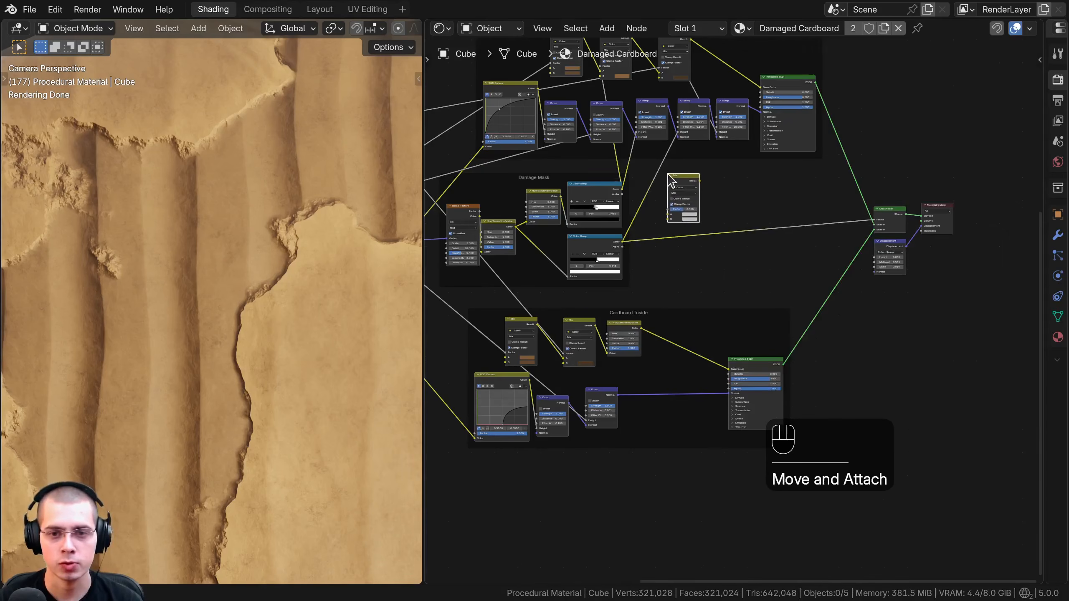
pyautogui.scroll(2, 695, 263)
pyautogui.scroll(6, 707, 260)
# Step: Preview the lower Damage Mask Color Ramp's output on the sphere
pyautogui.moveTo(583, 339); pyautogui.dragTo(744, 331, button='middle')
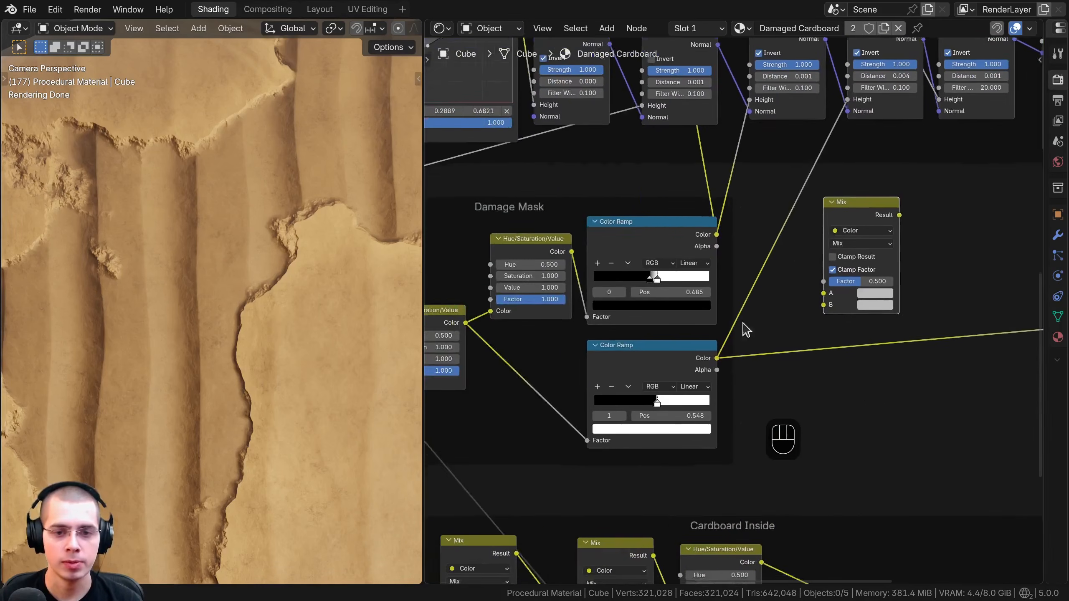
pyautogui.scroll(2, 656, 362)
pyautogui.moveTo(631, 379); pyautogui.dragTo(645, 327, button='middle')
pyautogui.click(637, 327)
pyautogui.press('g')
pyautogui.click(636, 325)
pyautogui.keyDown('ctrl'); pyautogui.keyDown('shift'); pyautogui.click(666, 319); pyautogui.keyUp('shift'); pyautogui.keyUp('ctrl')
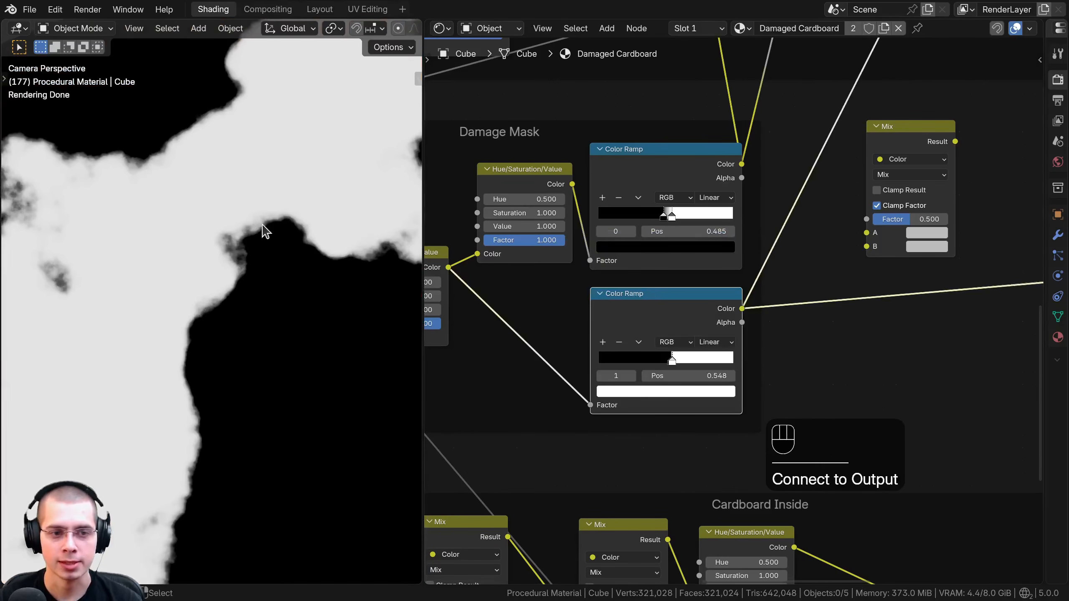
# Step: Connect the lower Damage Mask Color Ramp's Color output to the new Mix node's Factor
pyautogui.moveTo(719, 277); pyautogui.dragTo(683, 281, button='middle')
pyautogui.moveTo(776, 135); pyautogui.dragTo(778, 142)
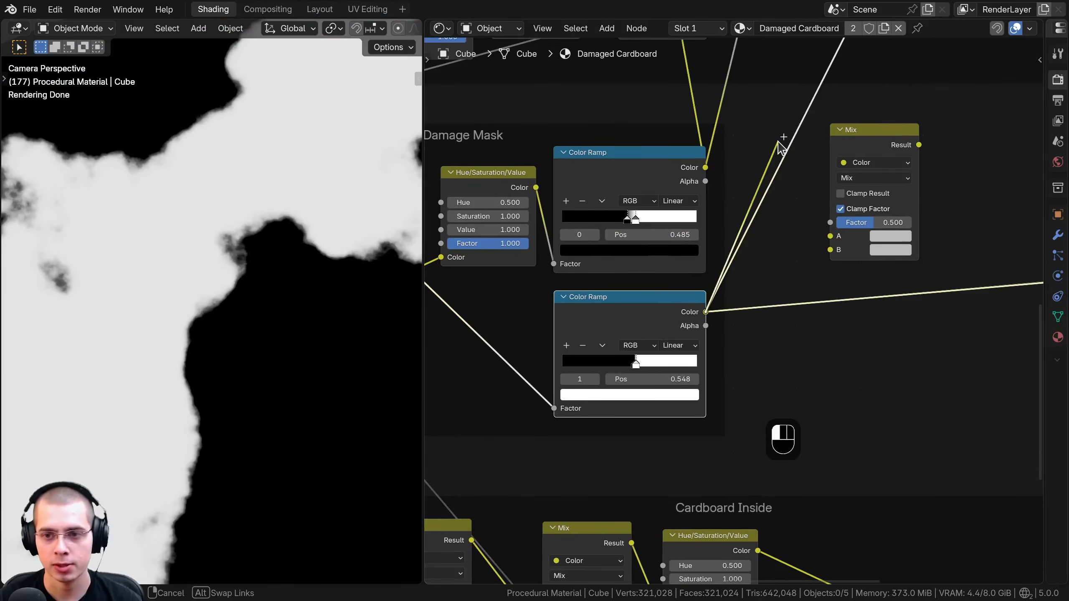
pyautogui.moveTo(826, 223); pyautogui.dragTo(827, 224)
pyautogui.moveTo(877, 132); pyautogui.dragTo(894, 137)
pyautogui.moveTo(950, 131); pyautogui.dragTo(733, 206, button='middle')
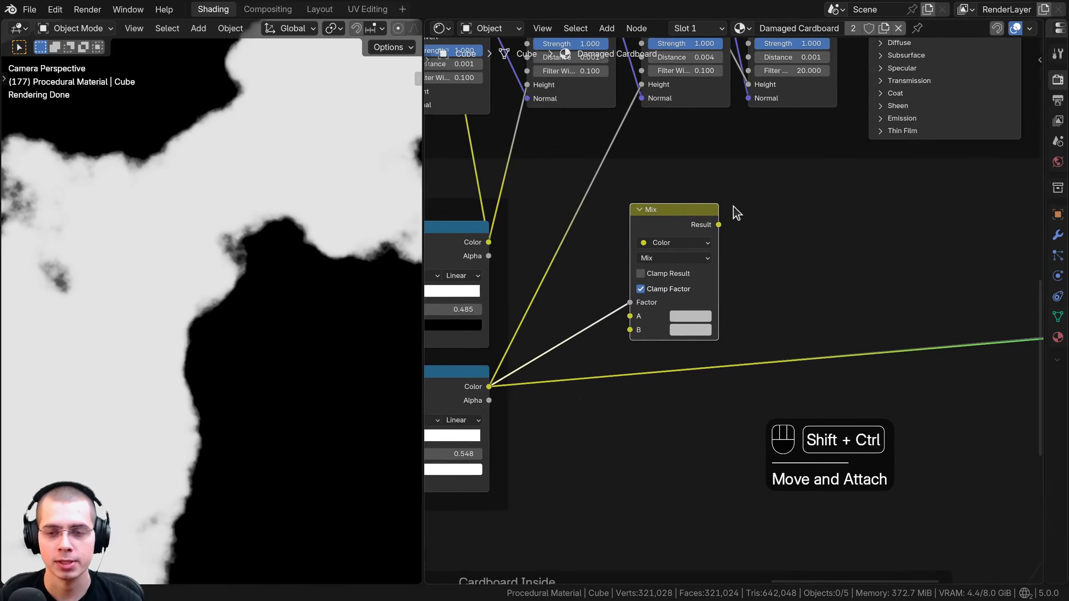
# Step: Preview the new Mix node's result and set its A color to white with Value 1.000
pyautogui.keyDown('ctrl'); pyautogui.keyDown('shift'); pyautogui.click(689, 227); pyautogui.keyUp('shift'); pyautogui.keyUp('ctrl')
pyautogui.scroll(1, 673, 312)
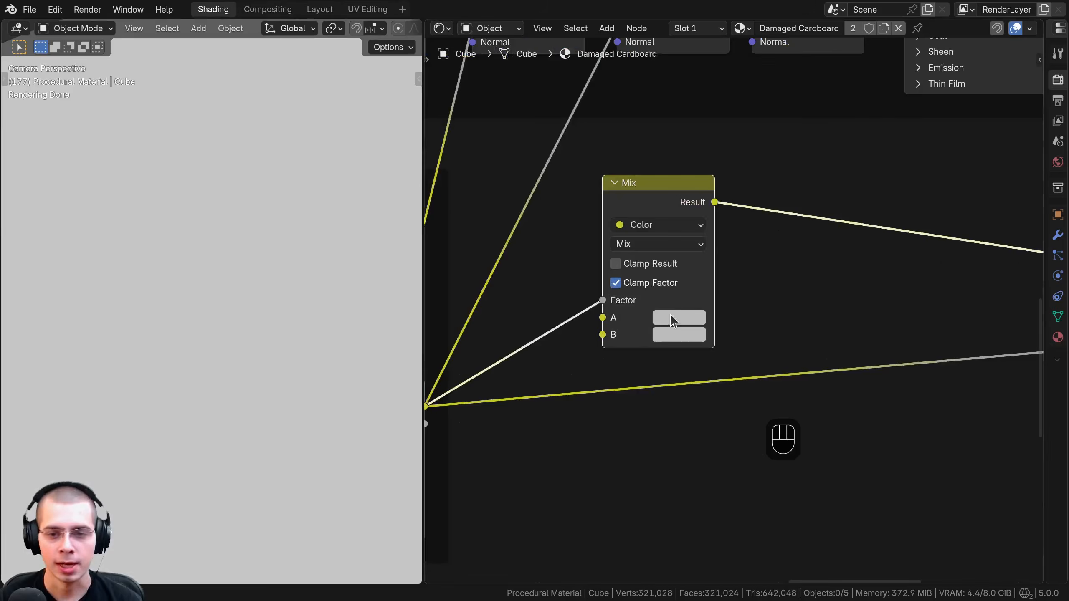
pyautogui.click(671, 316)
pyautogui.moveTo(800, 97); pyautogui.dragTo(798, 43)
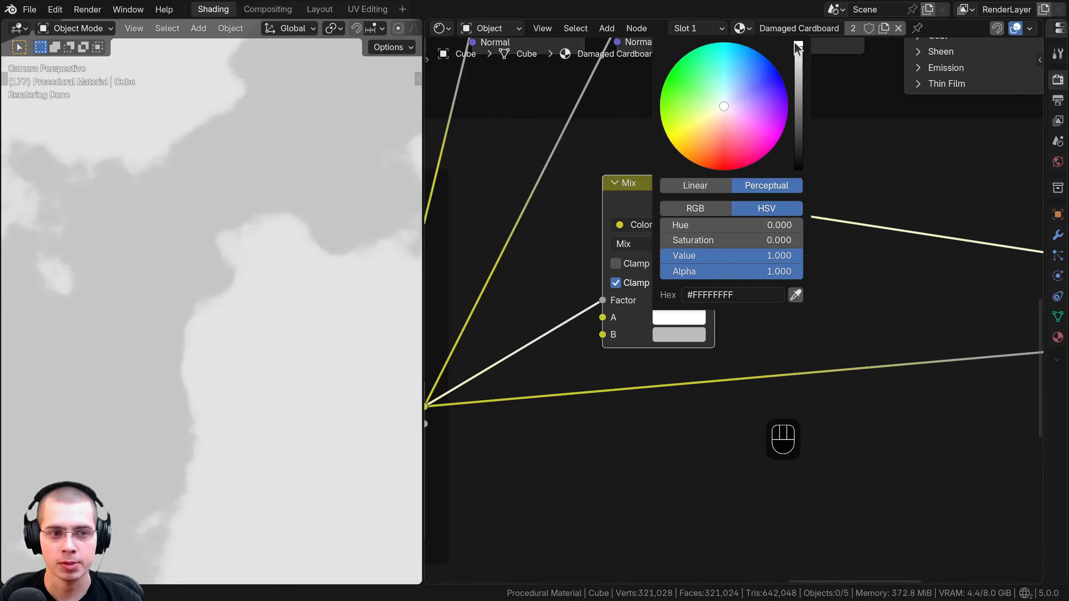
pyautogui.scroll(-3, 290, 244)
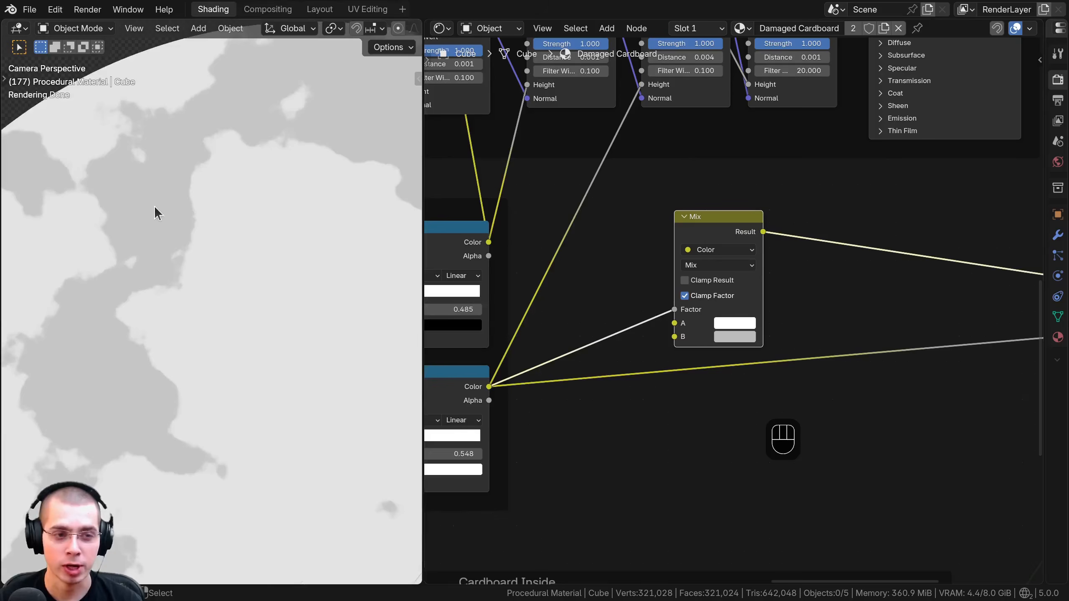
pyautogui.scroll(-4, 223, 222)
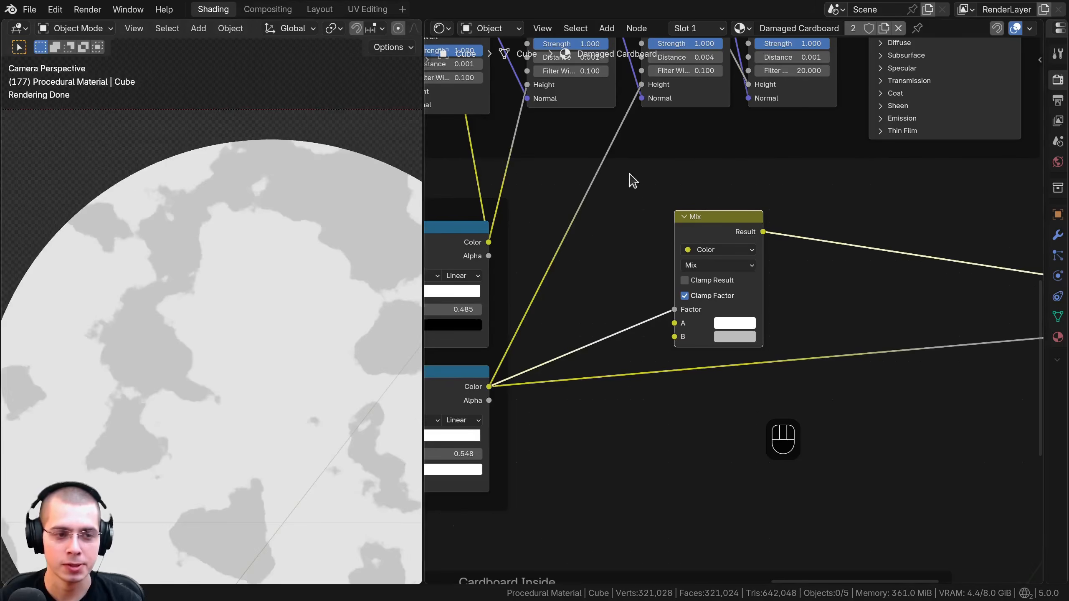
# Step: Shift the new Mix node farther from the Damage Mask and preview the Cardboard Inside RGB Curves output
pyautogui.moveTo(740, 228); pyautogui.dragTo(806, 218)
pyautogui.scroll(-3, 727, 274)
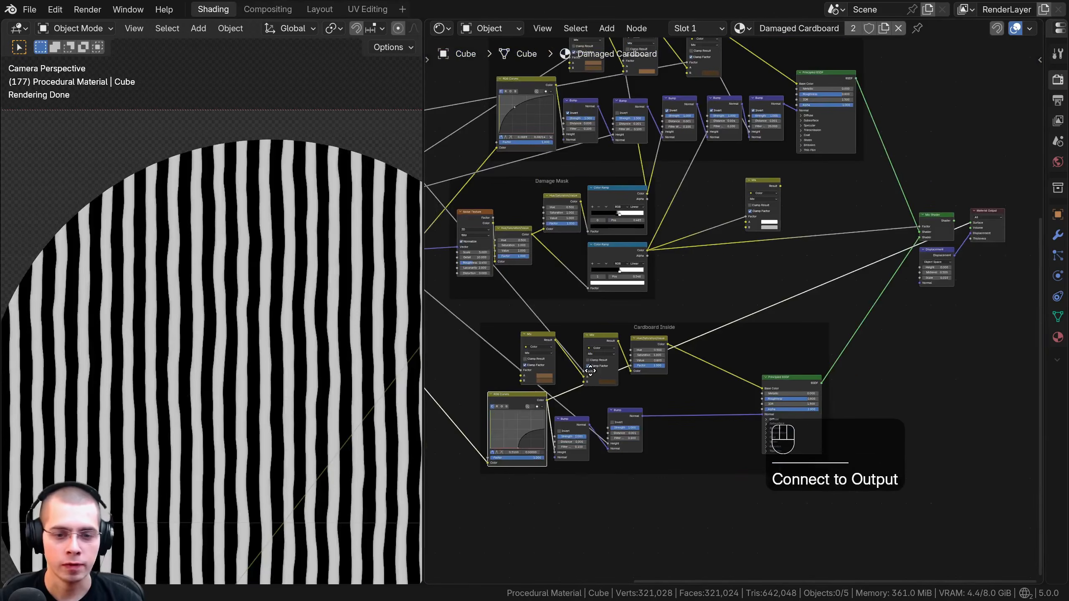
# Step: Shift the Cardboard Inside RGB Curves node slightly and connect its Color output to the new Mix node's B input
pyautogui.moveTo(524, 401); pyautogui.dragTo(551, 356, button='middle')
pyautogui.scroll(6, 550, 357)
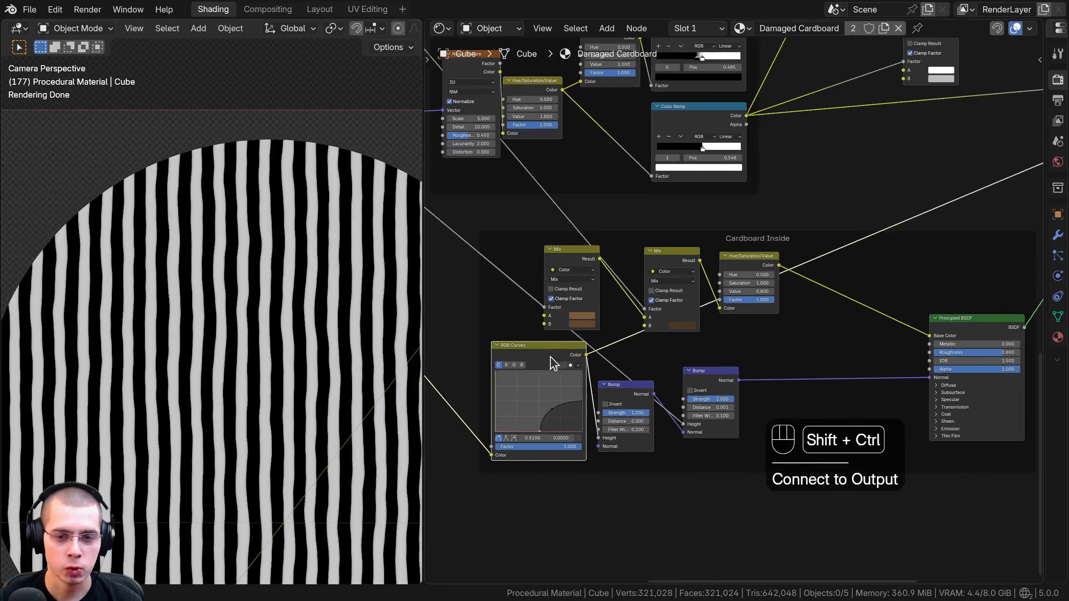
pyautogui.click(540, 351)
pyautogui.moveTo(594, 300); pyautogui.dragTo(624, 272, button='middle')
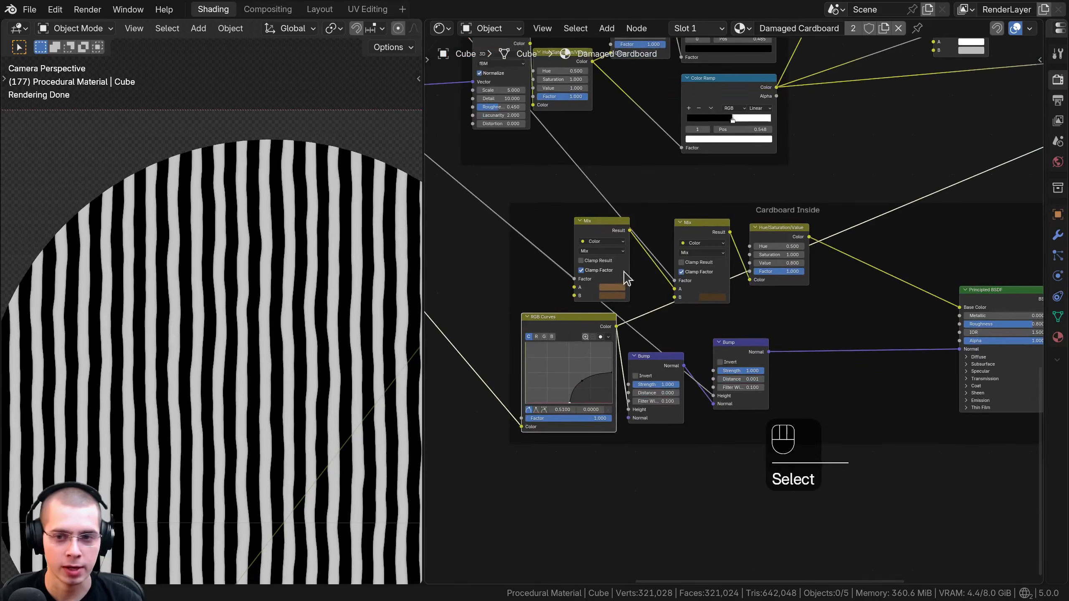
pyautogui.press('g')
pyautogui.click(553, 339)
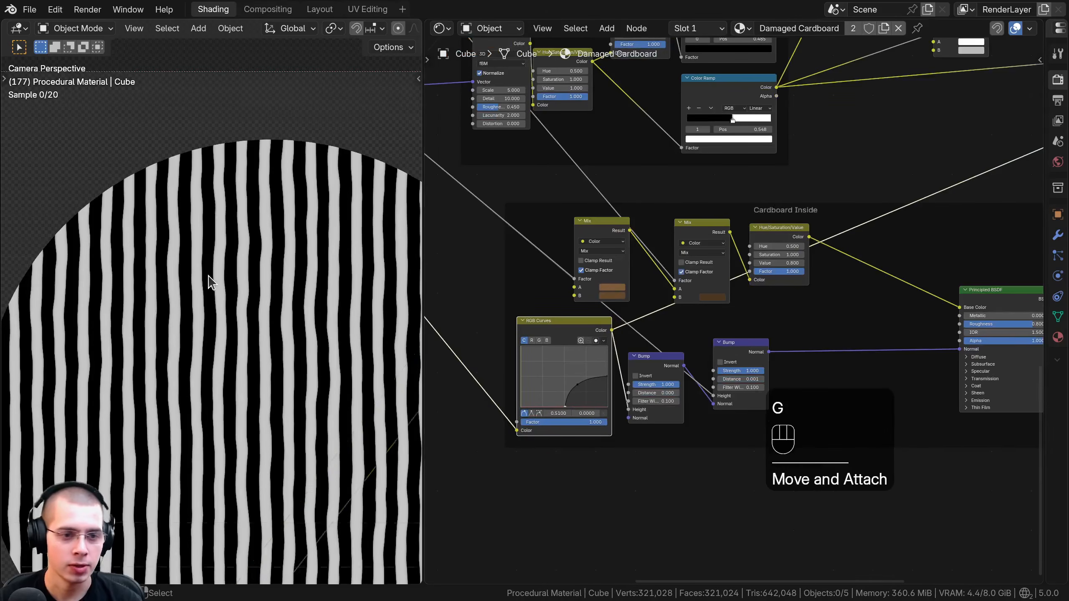
pyautogui.scroll(4, 219, 257)
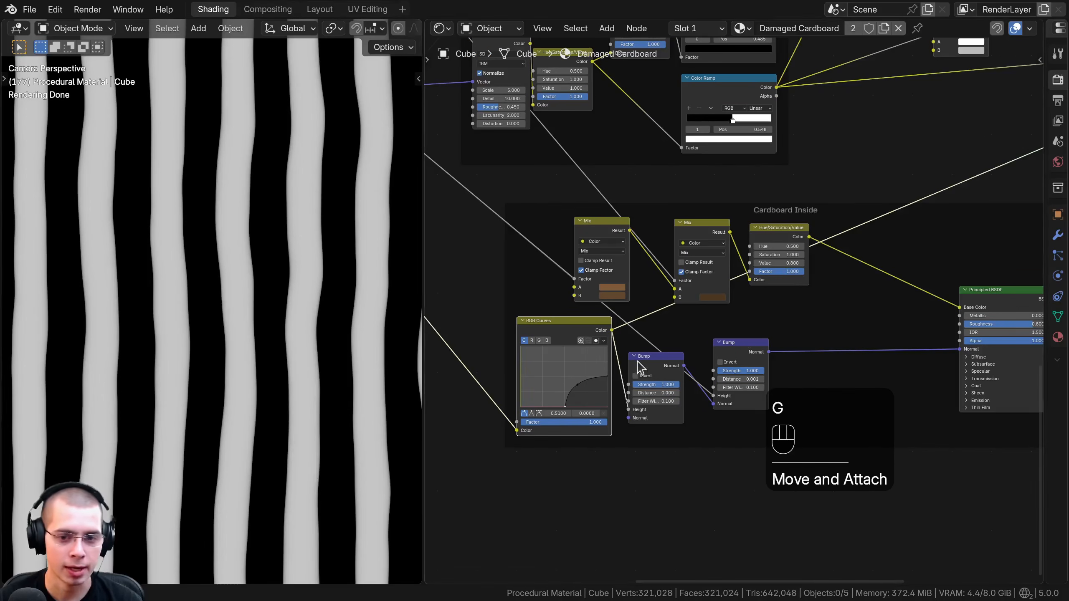
pyautogui.moveTo(639, 366); pyautogui.dragTo(476, 386, button='middle')
pyautogui.moveTo(479, 384); pyautogui.dragTo(804, 185)
pyautogui.moveTo(905, 132); pyautogui.dragTo(756, 214, button='middle')
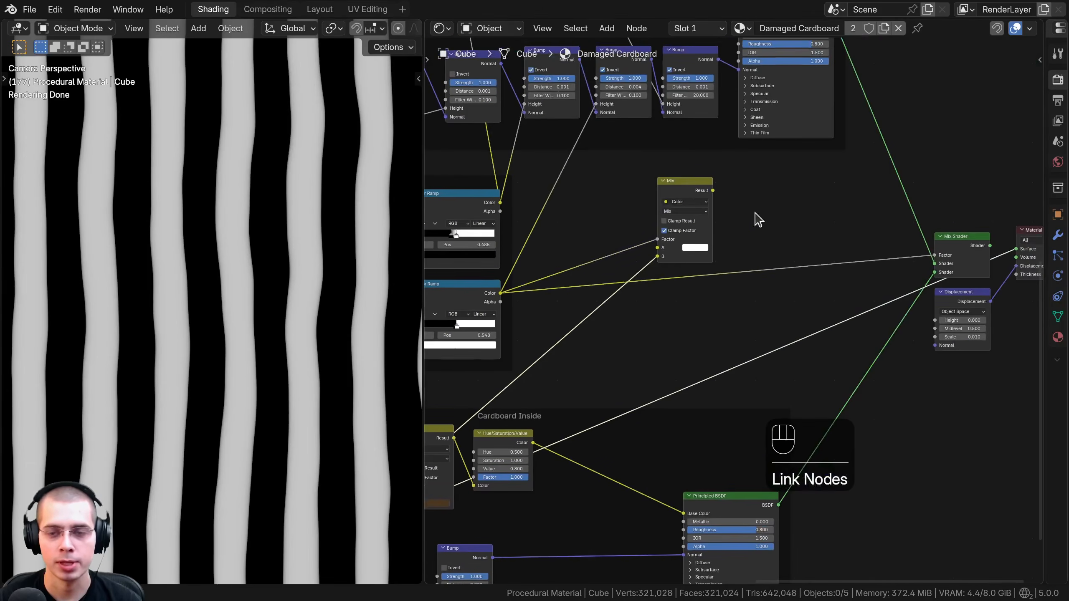
# Step: Preview the new Mix node's result on the sphere and move the node a little closer to the Displacement node
pyautogui.keyDown('ctrl'); pyautogui.keyDown('shift'); pyautogui.click(695, 190); pyautogui.keyUp('shift'); pyautogui.keyUp('ctrl')
pyautogui.moveTo(695, 190); pyautogui.dragTo(707, 249)
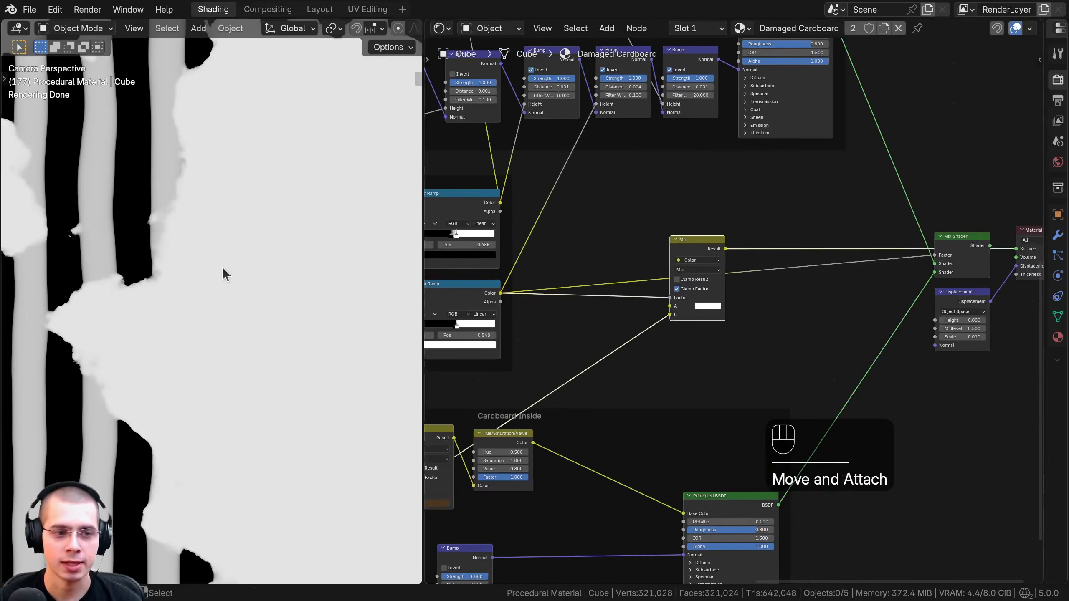
pyautogui.scroll(5, 199, 312)
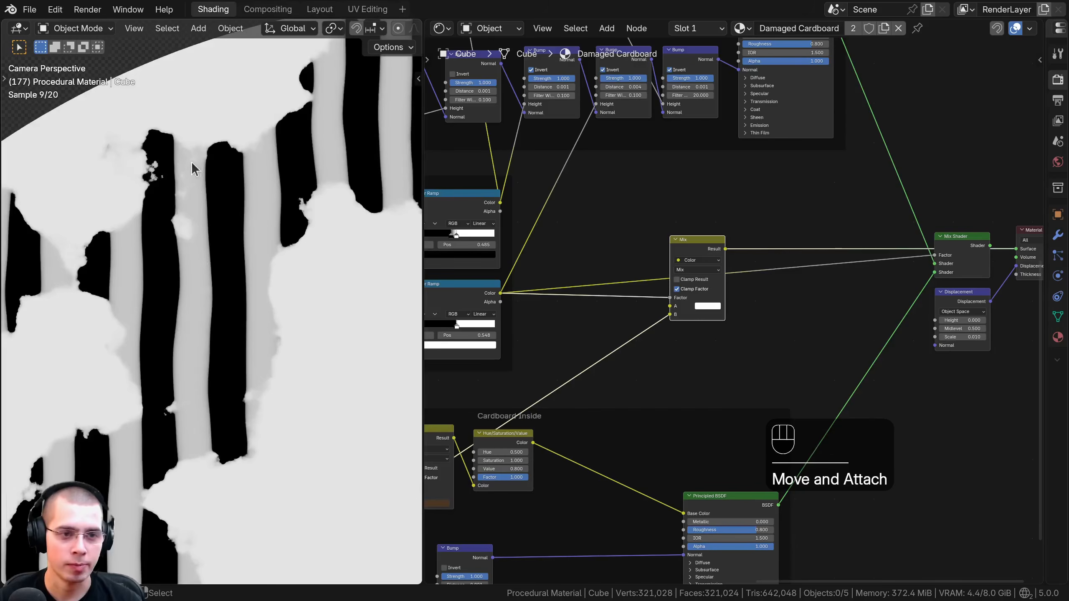
pyautogui.scroll(2, 634, 247)
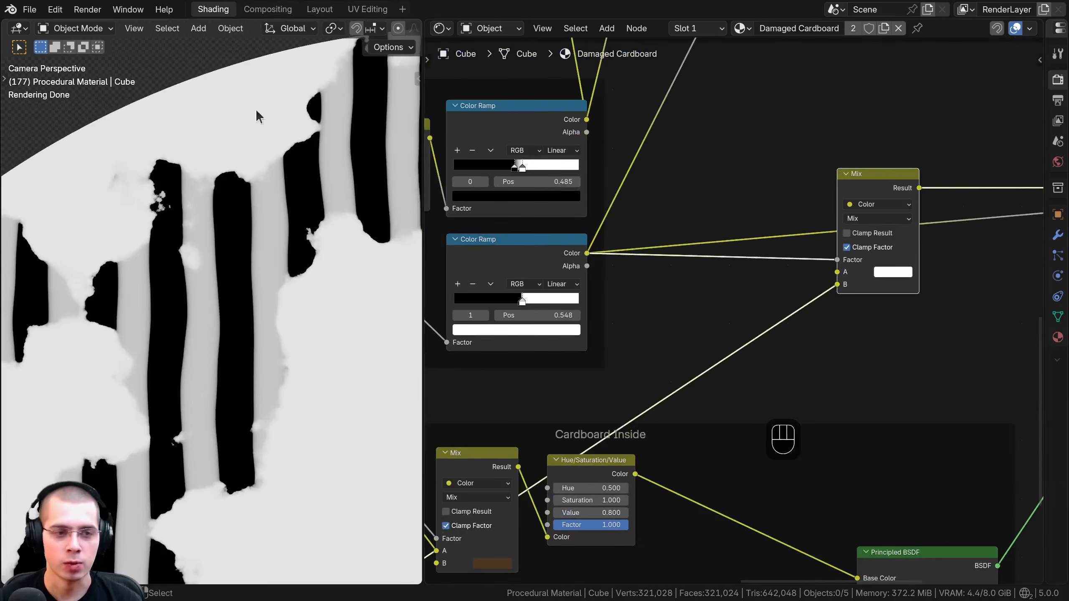
pyautogui.scroll(-2, 303, 322)
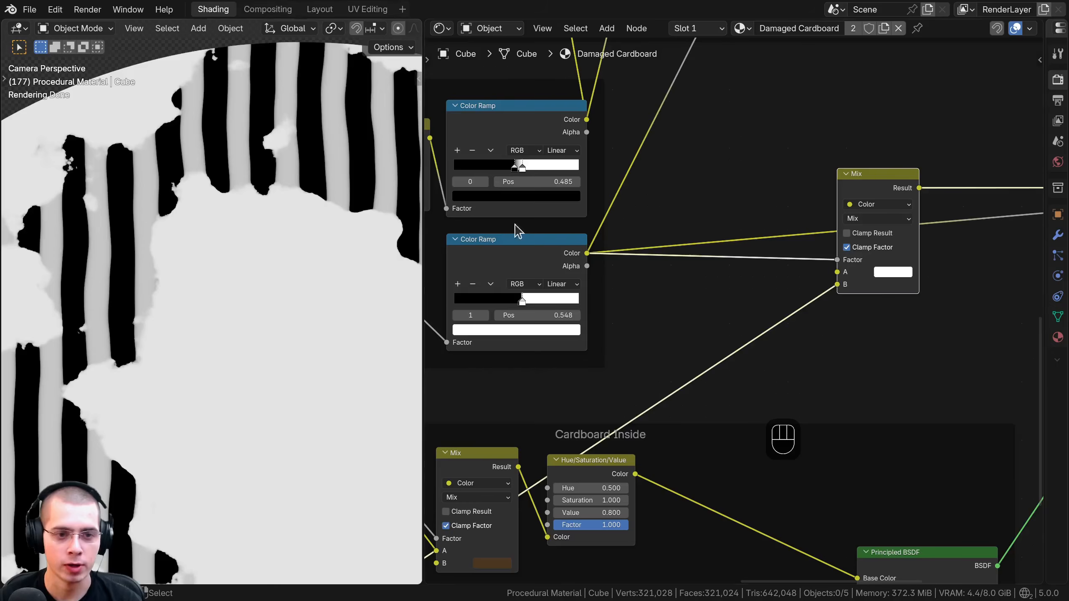
# Step: Examine how the lower Color Ramp mask and the Mix node's white A color combine with the corrugation stripes on the sphere
pyautogui.scroll(2, 531, 254)
pyautogui.moveTo(533, 259); pyautogui.dragTo(1036, 275, button='middle')
pyautogui.click(591, 245)
pyautogui.press('g')
pyautogui.rightClick(580, 246)
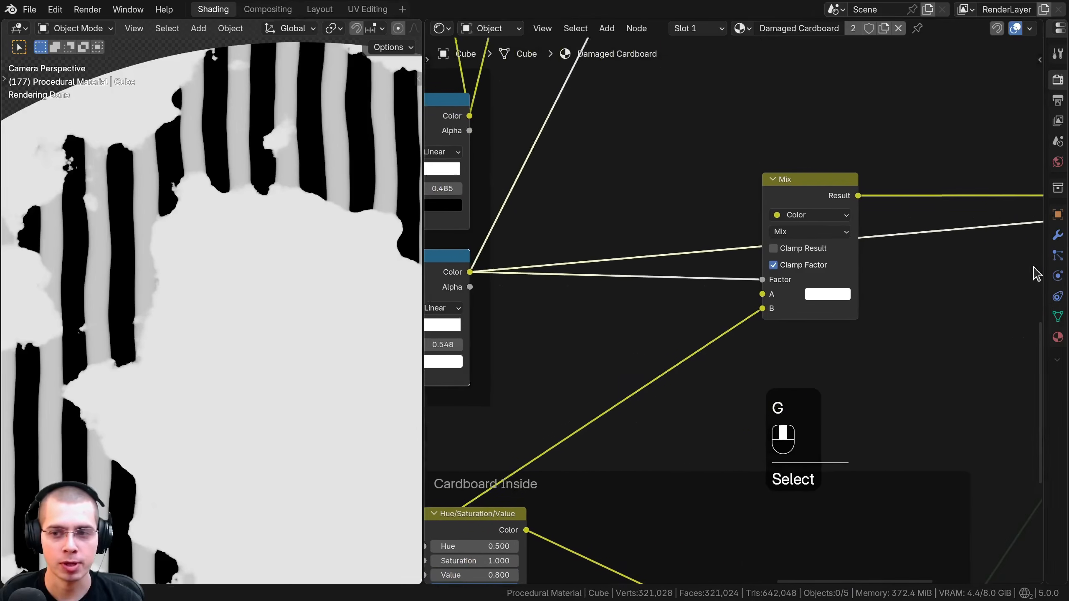
pyautogui.moveTo(837, 303); pyautogui.dragTo(802, 289, button='middle')
pyautogui.click(801, 283)
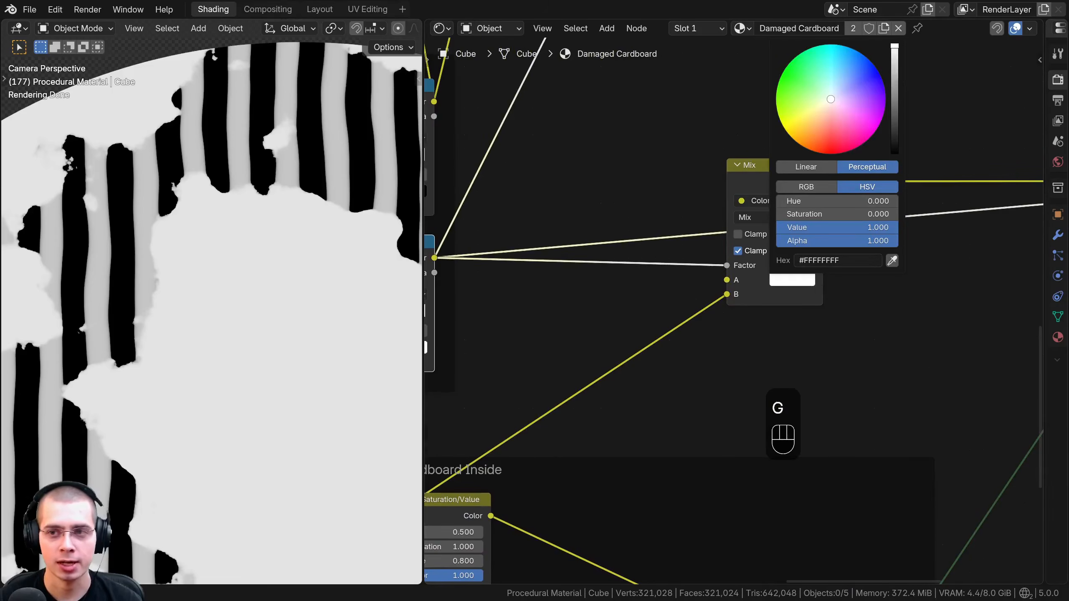
pyautogui.scroll(-1, 162, 268)
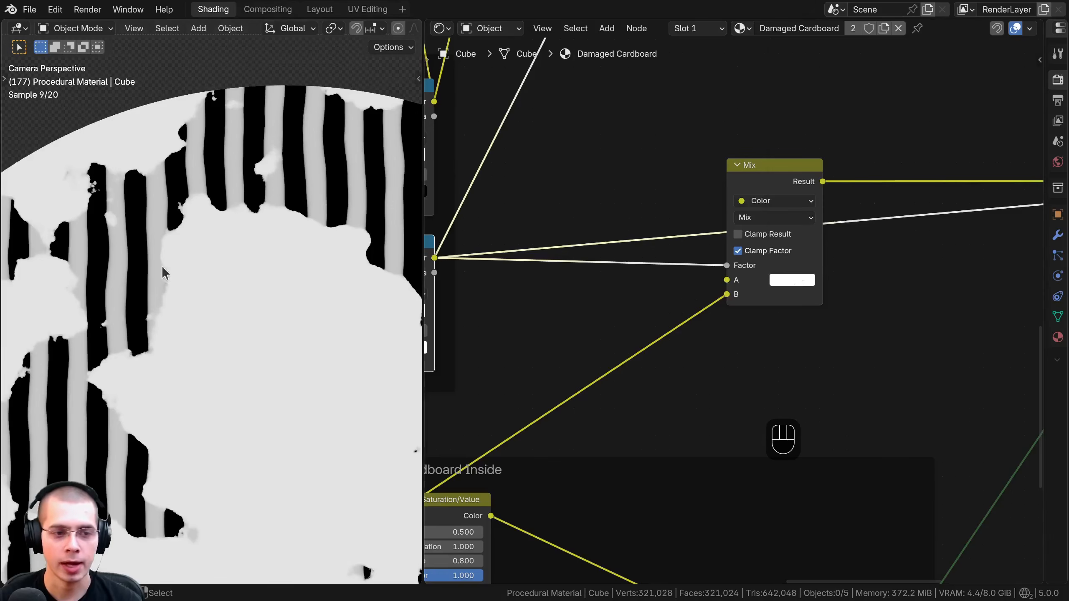
pyautogui.keyDown('shift'); pyautogui.moveTo(212, 237); pyautogui.dragTo(94, 238, button='middle'); pyautogui.keyUp('shift')
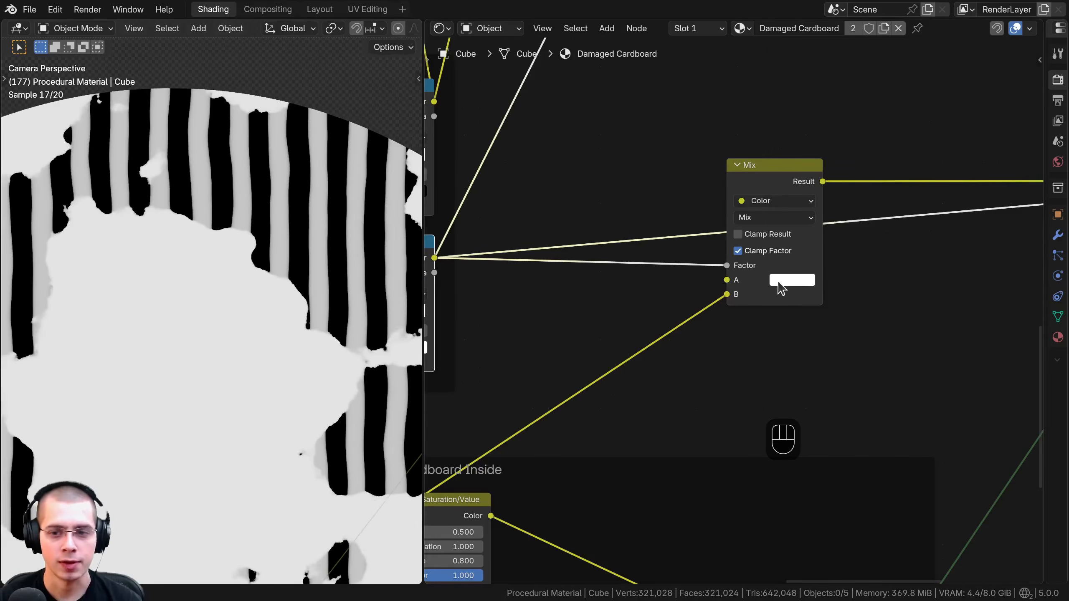
pyautogui.scroll(1, 306, 123)
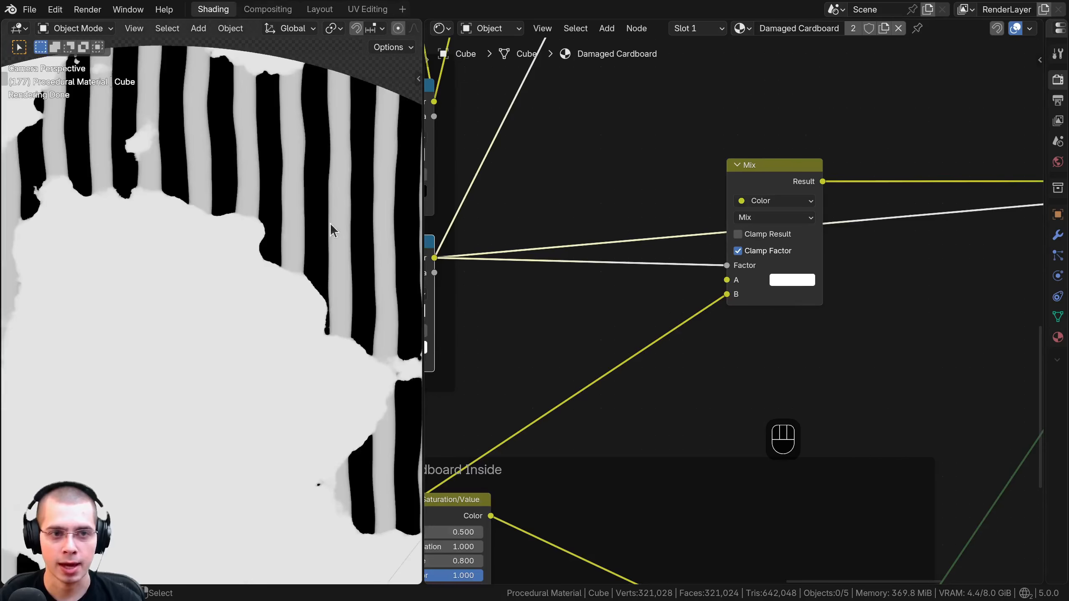
# Step: Move the new Mix node next to the Displacement node, below the Mix Shader
pyautogui.scroll(-8, 884, 286)
pyautogui.moveTo(818, 313); pyautogui.dragTo(579, 296, button='middle')
pyautogui.click(587, 217)
pyautogui.moveTo(620, 223); pyautogui.dragTo(584, 220, button='middle')
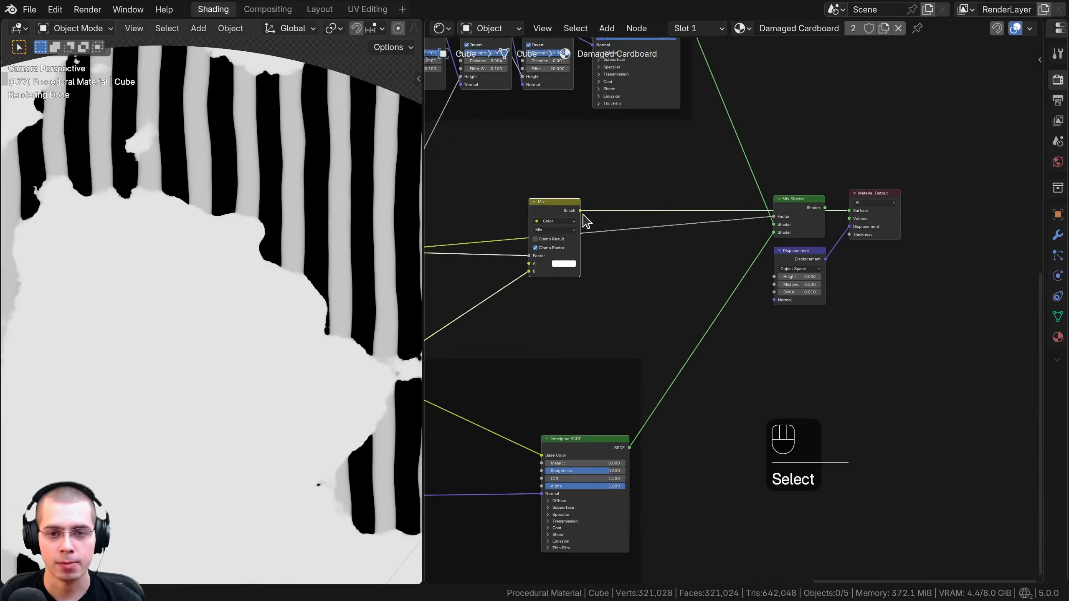
pyautogui.press('g')
pyautogui.click(749, 290)
pyautogui.scroll(5, 752, 290)
pyautogui.moveTo(753, 288); pyautogui.dragTo(670, 334, button='middle')
pyautogui.press('g')
pyautogui.click(687, 315)
pyautogui.scroll(4, 688, 325)
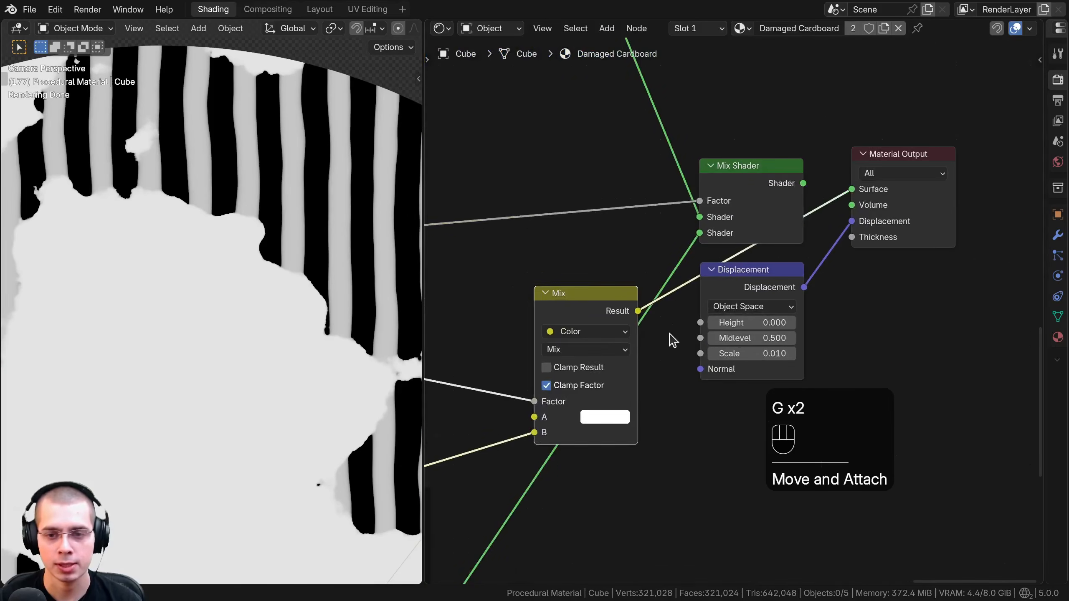
# Step: Connect the Mix node's Result to the Displacement node's Height input and place the Mix node closer to it
pyautogui.moveTo(635, 309); pyautogui.dragTo(656, 278)
pyautogui.moveTo(709, 322); pyautogui.dragTo(709, 322)
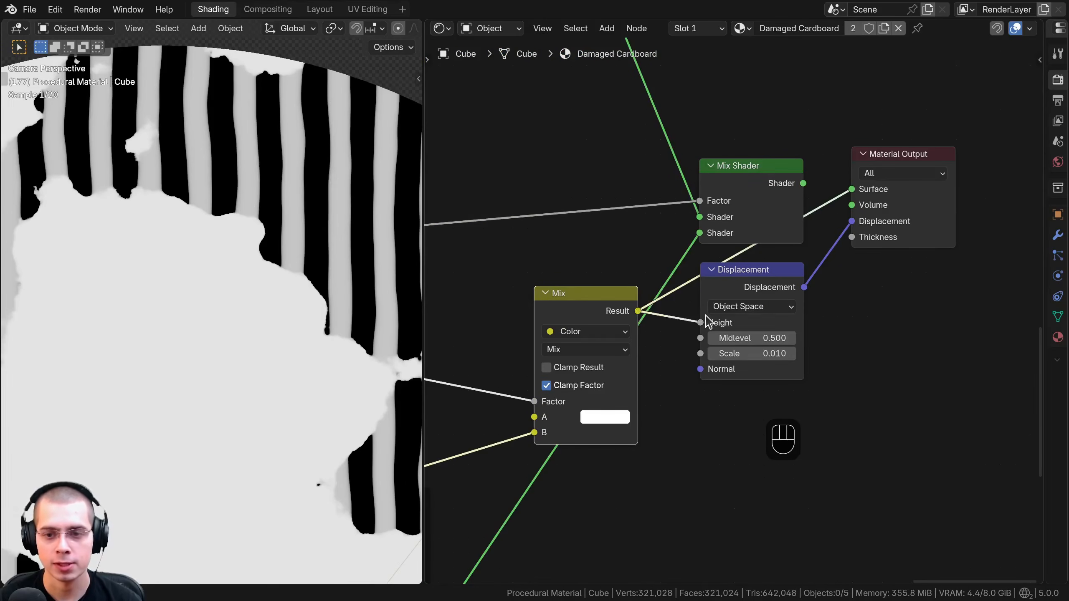
pyautogui.keyDown('ctrl'); pyautogui.keyDown('shift'); pyautogui.click(745, 182); pyautogui.keyUp('shift'); pyautogui.keyUp('ctrl')
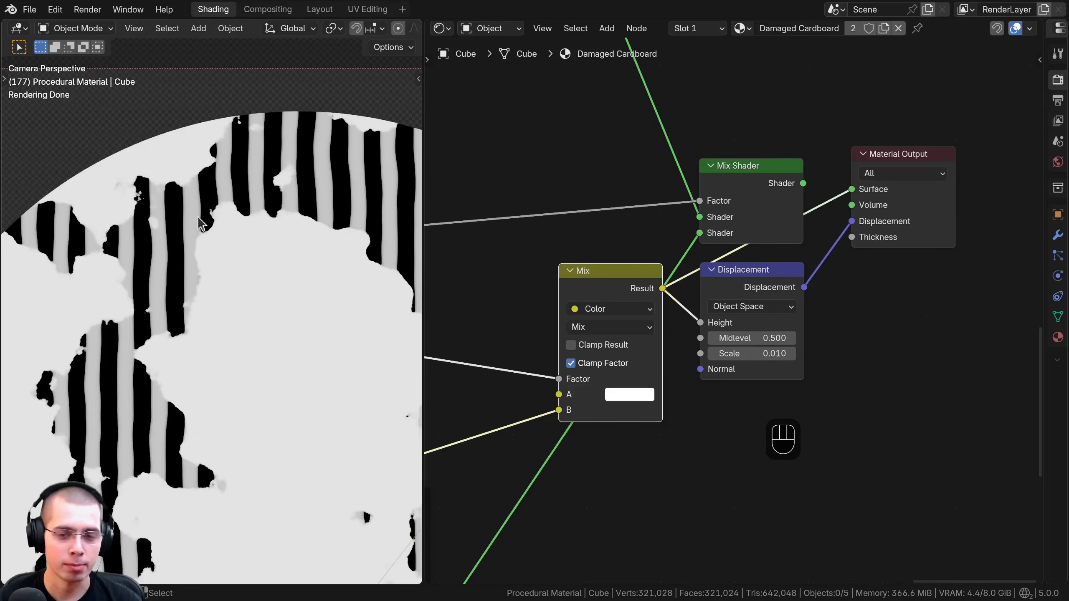
pyautogui.scroll(1, 616, 289)
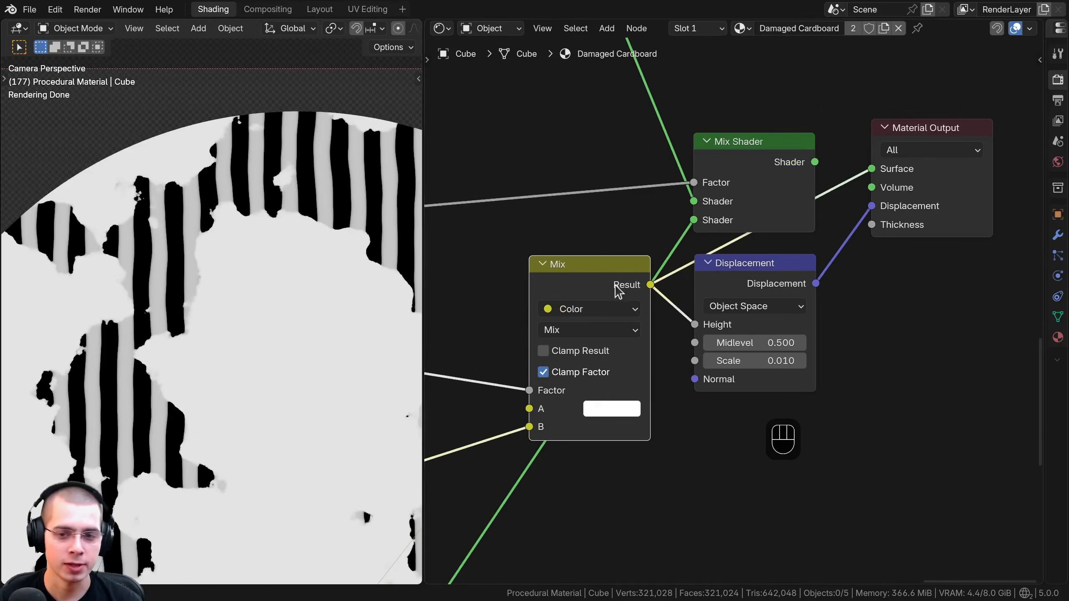
# Step: Preview the Displacement node's output and reconnect the Mix Shader to the Material Output's Surface
pyautogui.keyDown('ctrl'); pyautogui.keyDown('shift'); pyautogui.click(769, 276); pyautogui.keyUp('shift'); pyautogui.keyUp('ctrl')
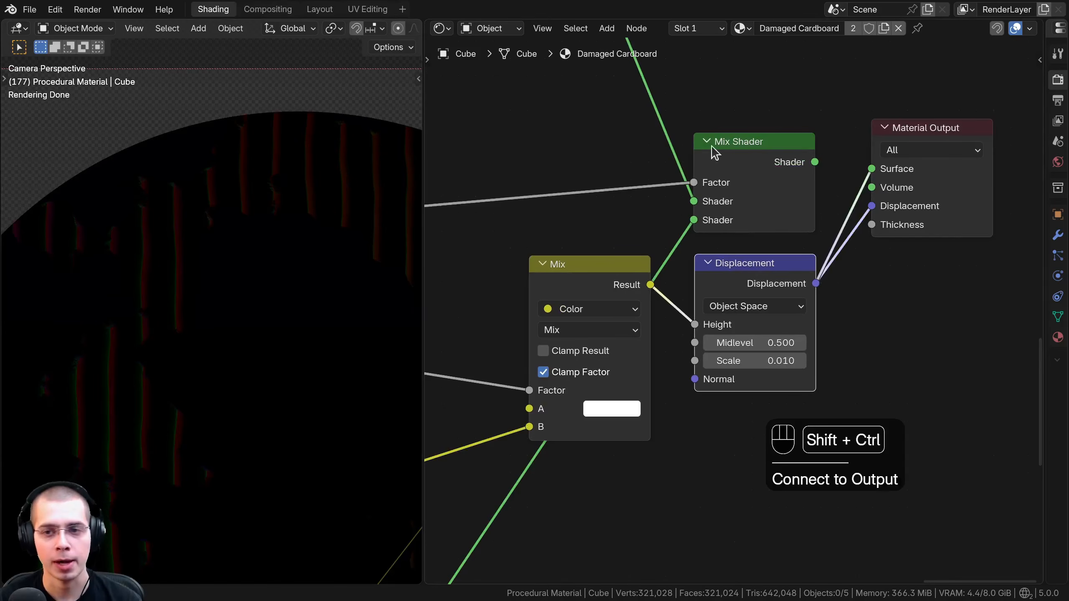
pyautogui.keyDown('ctrl'); pyautogui.keyDown('shift'); pyautogui.click(741, 164); pyautogui.keyUp('shift'); pyautogui.keyUp('ctrl')
pyautogui.moveTo(741, 164); pyautogui.dragTo(745, 159)
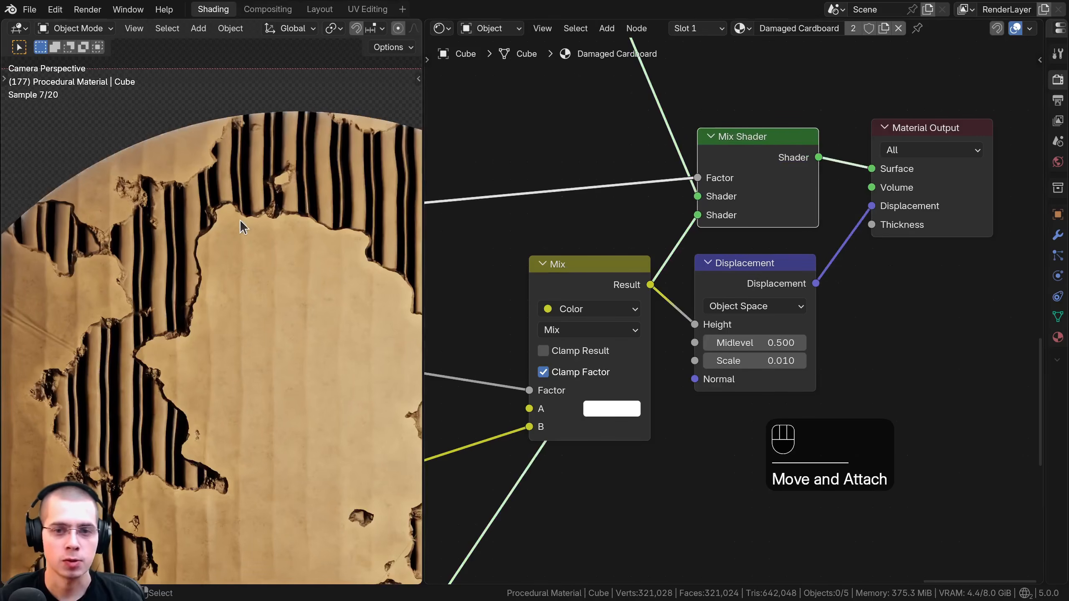
# Step: Select and frame the icosphere, and examine the torn edges along its silhouette up close
pyautogui.scroll(-2, 195, 357)
pyautogui.moveTo(197, 346); pyautogui.dragTo(221, 373, button='middle')
pyautogui.click(192, 308)
pyautogui.press('KP_Decimal')
pyautogui.press('a')
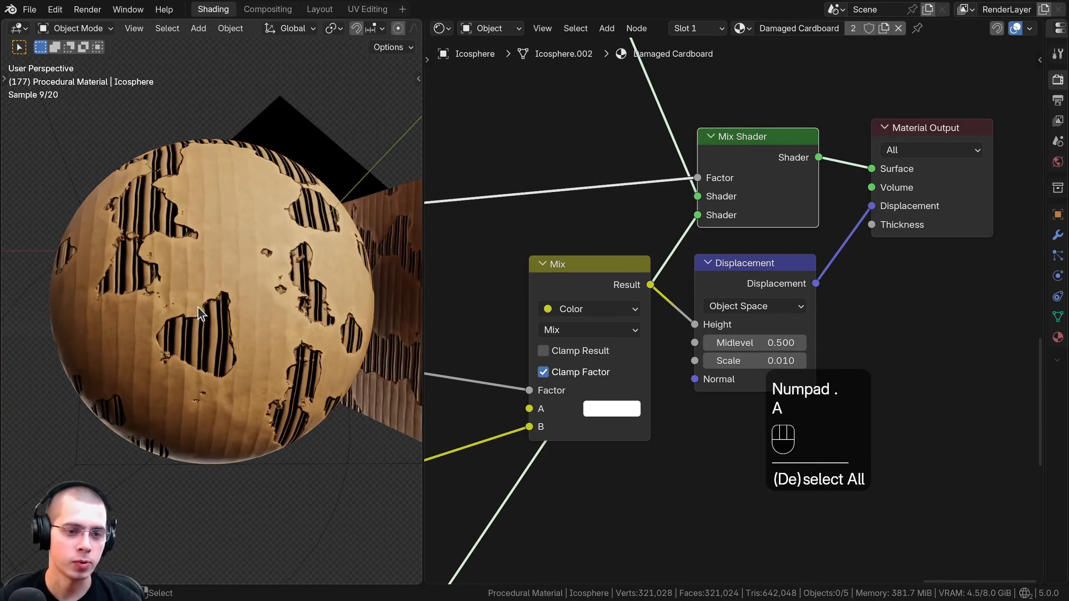
pyautogui.keyDown('shift'); pyautogui.moveTo(261, 232); pyautogui.dragTo(206, 288, button='middle'); pyautogui.keyUp('shift')
pyautogui.scroll(6, 208, 290)
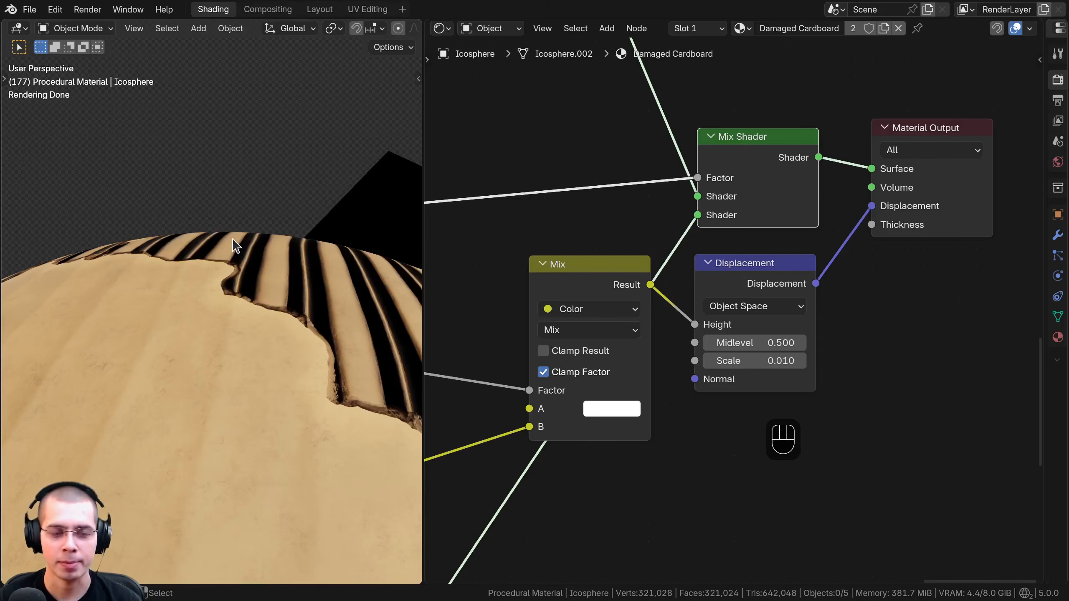
pyautogui.moveTo(242, 273); pyautogui.dragTo(238, 300, button='middle')
pyautogui.moveTo(219, 265); pyautogui.dragTo(225, 233, button='middle')
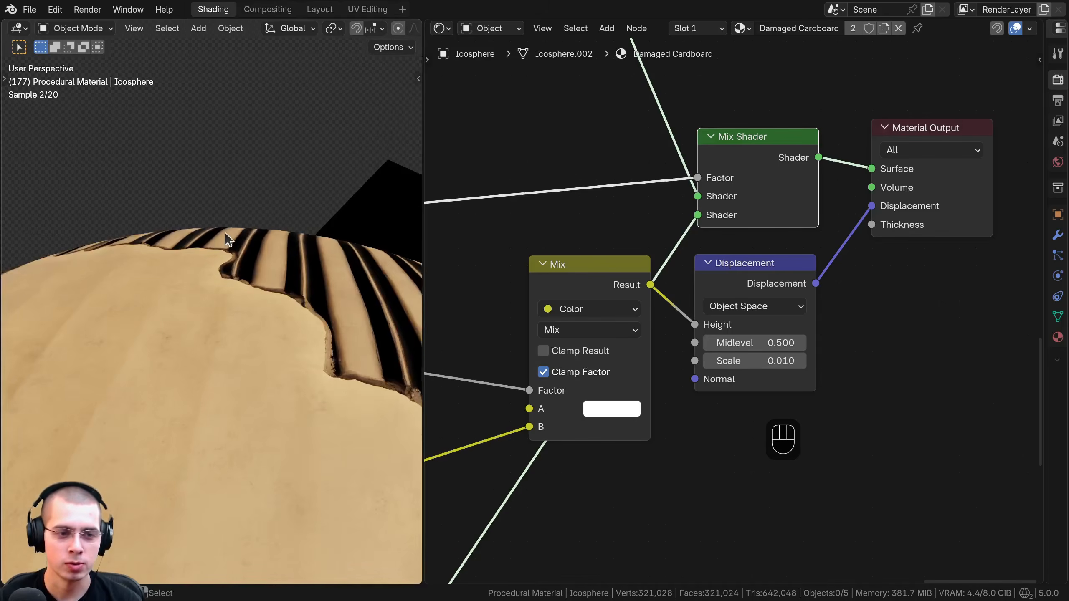
# Step: Set the material's surface Displacement method to Displacement and Bump
pyautogui.moveTo(720, 227); pyautogui.dragTo(697, 245, button='middle')
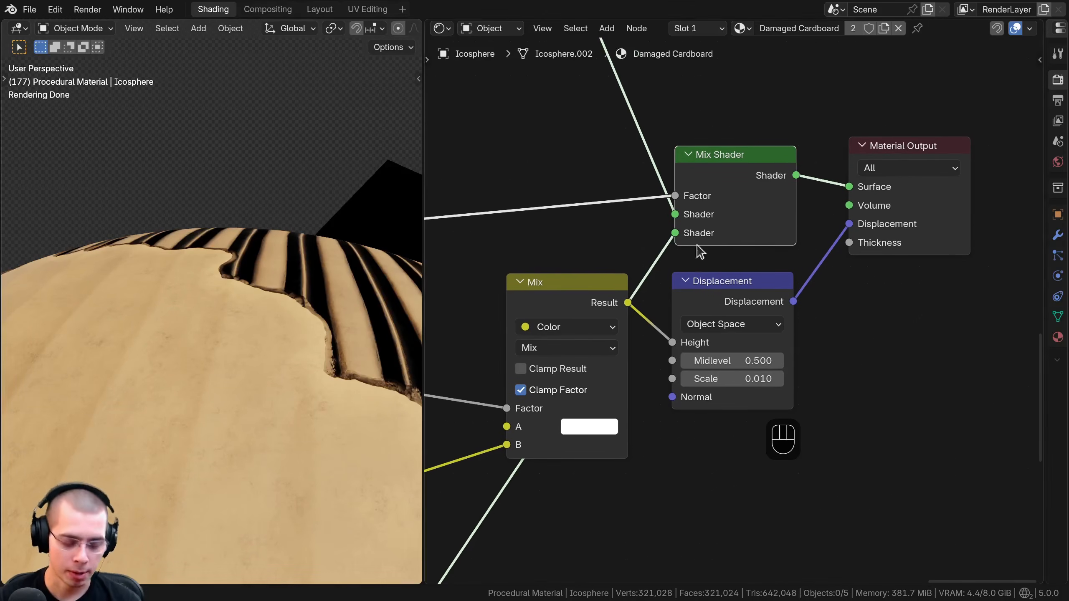
pyautogui.press('n')
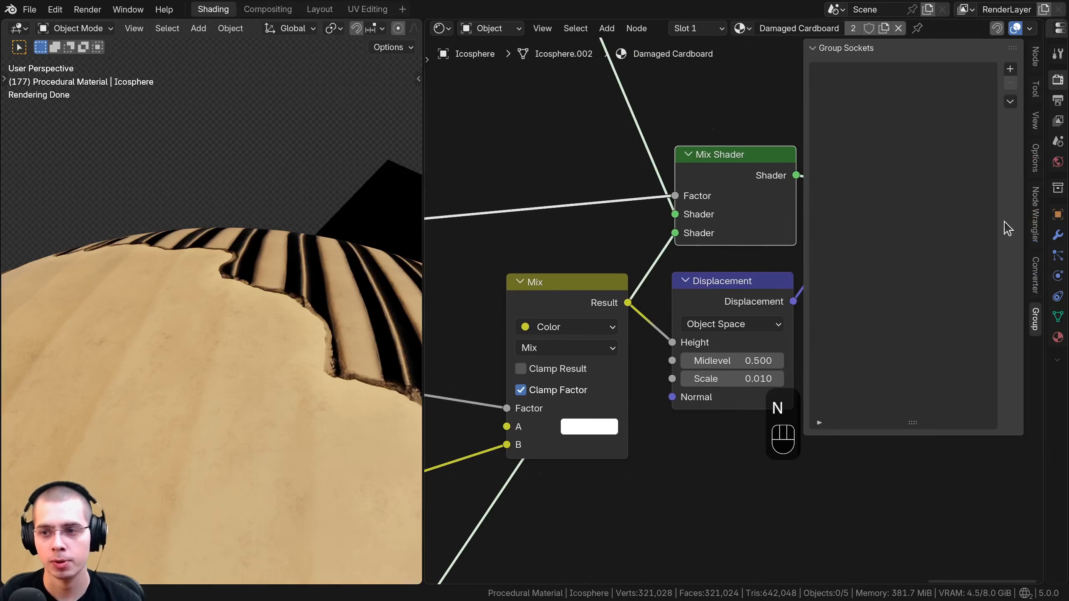
pyautogui.click(1036, 167)
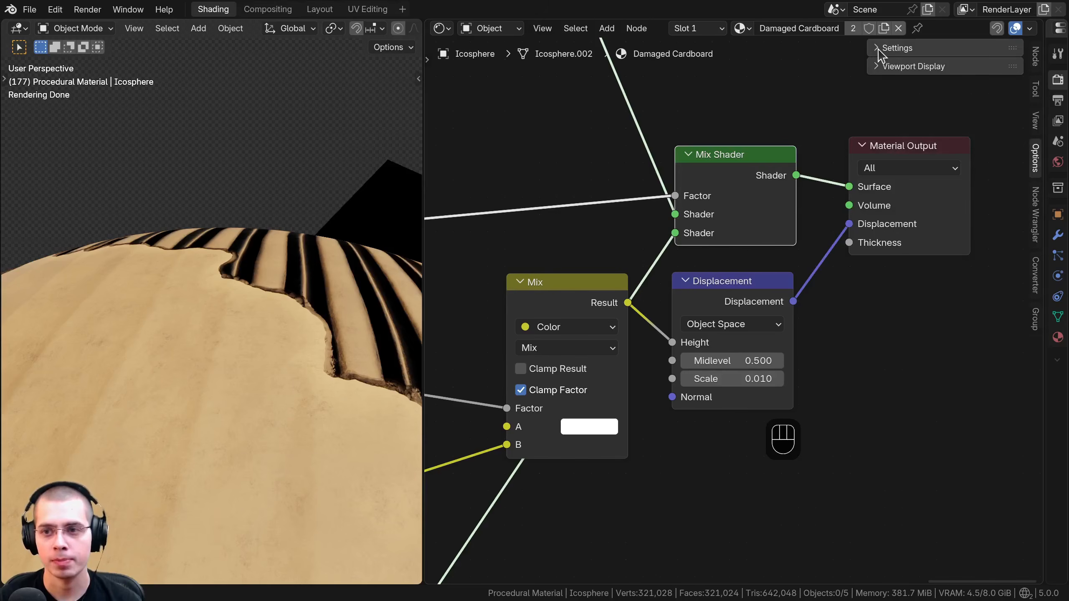
pyautogui.click(879, 48)
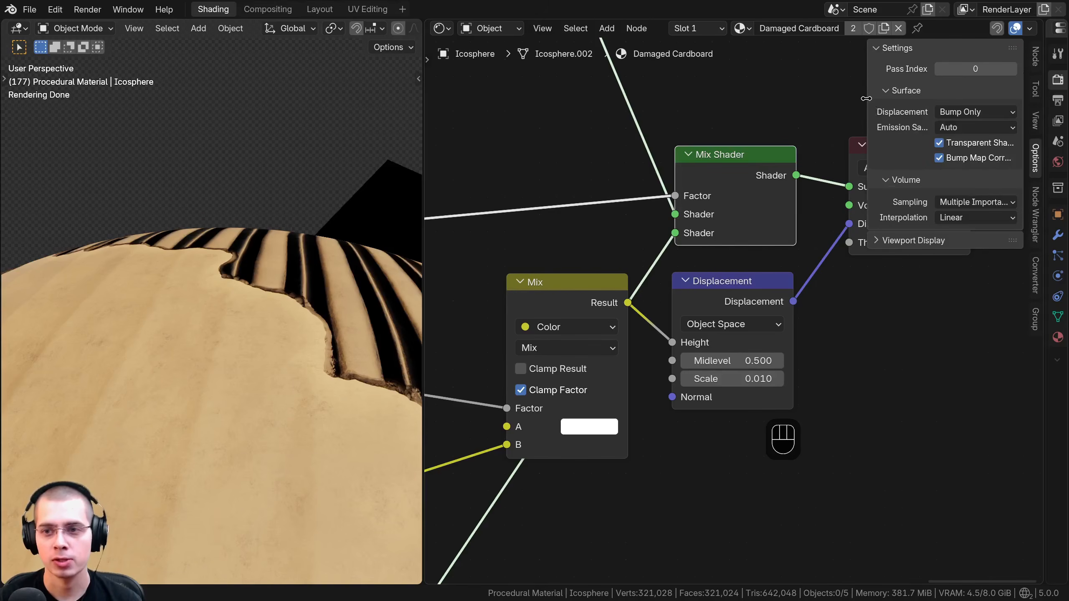
pyautogui.moveTo(866, 98); pyautogui.dragTo(804, 101)
pyautogui.click(922, 112)
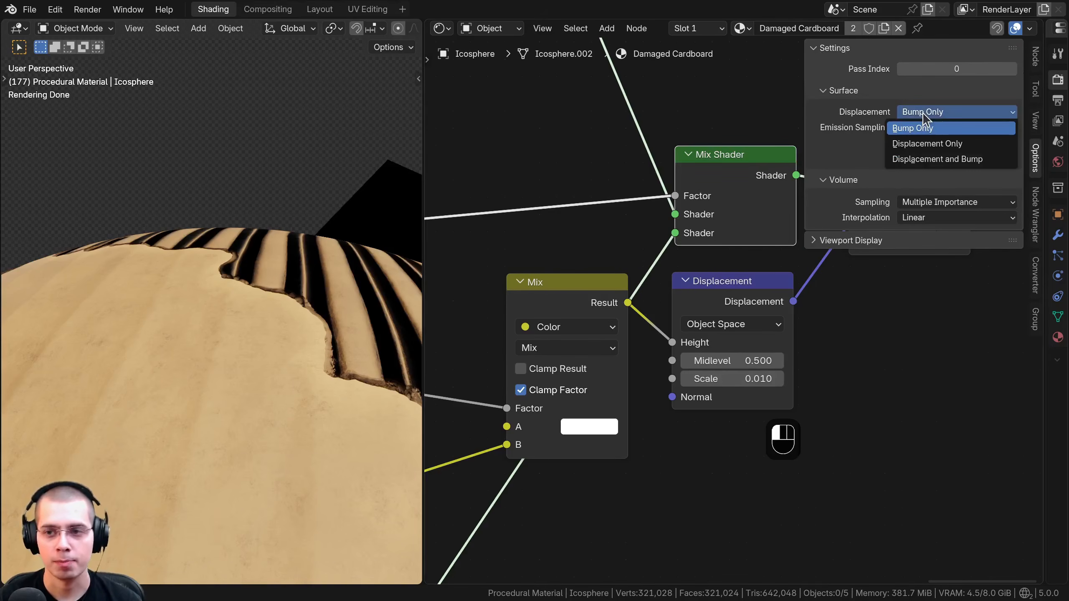
pyautogui.click(942, 159)
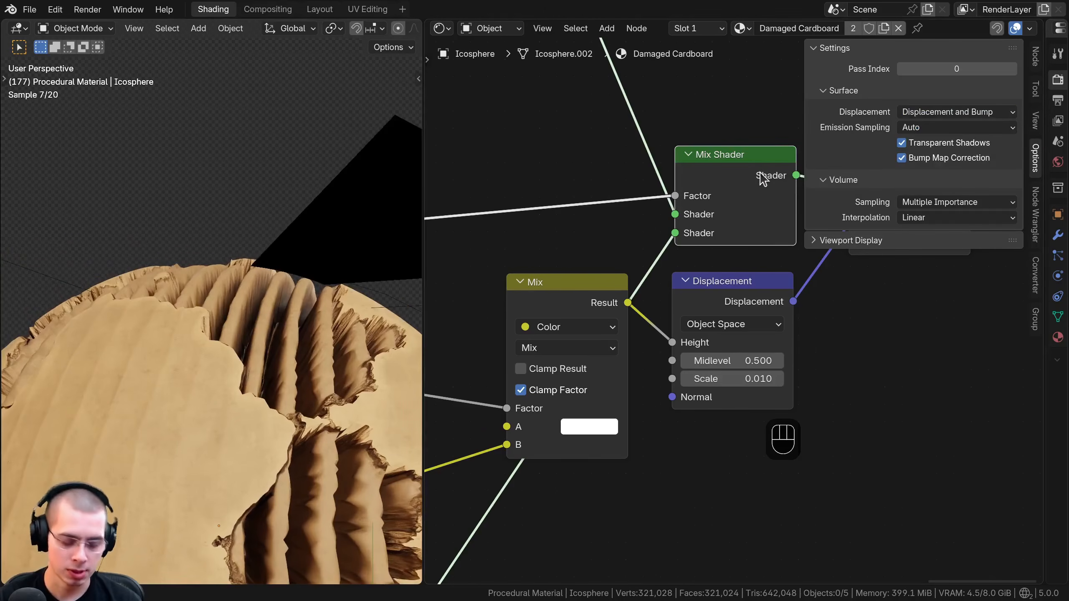
pyautogui.moveTo(761, 177); pyautogui.dragTo(751, 196, button='middle')
pyautogui.press('n')
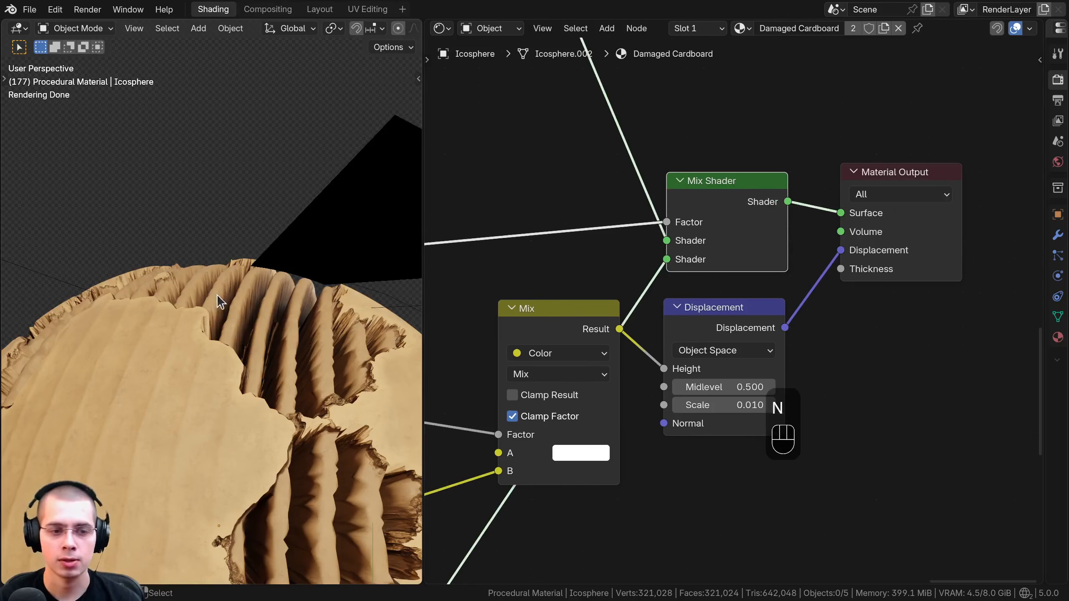
# Step: Set the Displacement node's Scale to 0.0006 and inspect the displaced corrugation on the sphere
pyautogui.moveTo(223, 292); pyautogui.dragTo(223, 252, button='middle')
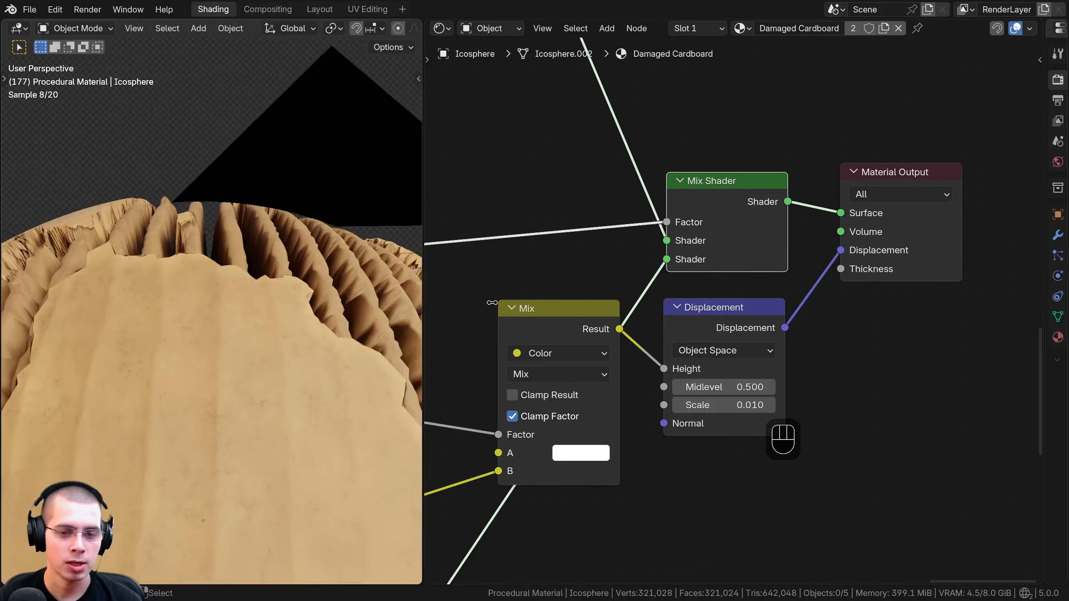
pyautogui.scroll(2, 707, 336)
pyautogui.moveTo(706, 336); pyautogui.dragTo(666, 274, button='middle')
pyautogui.click(668, 245)
pyautogui.keyDown('shift'); pyautogui.moveTo(690, 353); pyautogui.dragTo(697, 353); pyautogui.keyUp('shift')
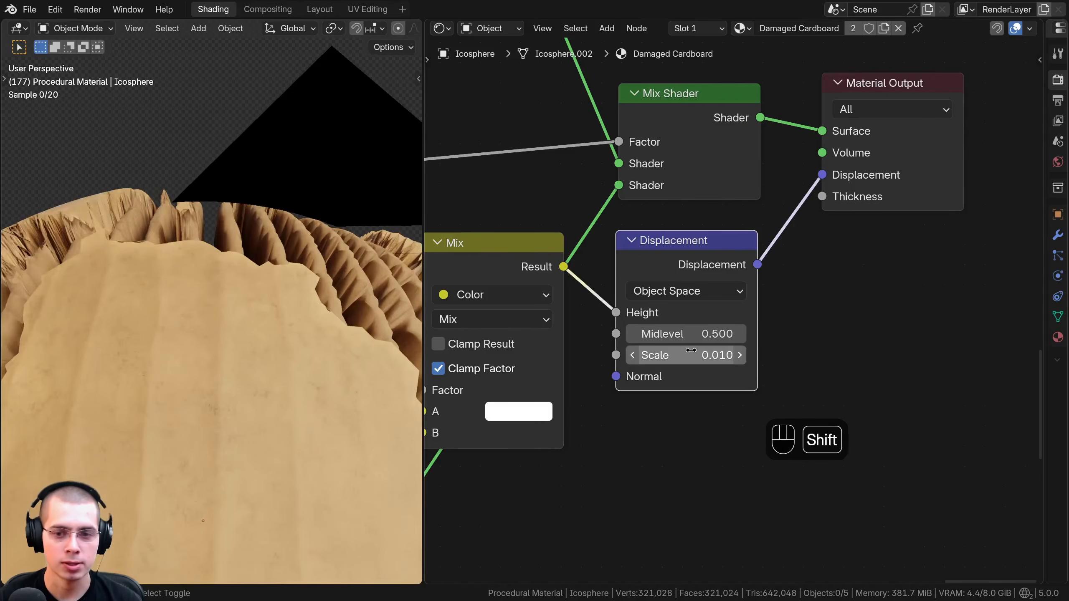
pyautogui.doubleClick(687, 358)
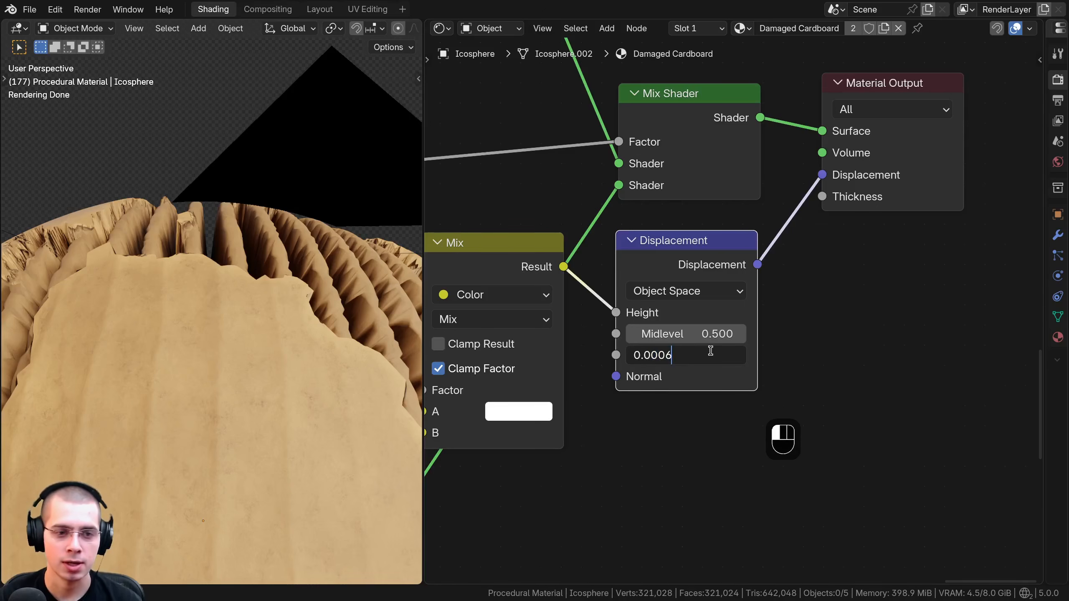
pyautogui.press('Return')
pyautogui.moveTo(263, 246); pyautogui.dragTo(199, 250, button='middle')
pyautogui.keyDown('shift'); pyautogui.moveTo(199, 250); pyautogui.dragTo(215, 185, button='middle'); pyautogui.keyUp('shift')
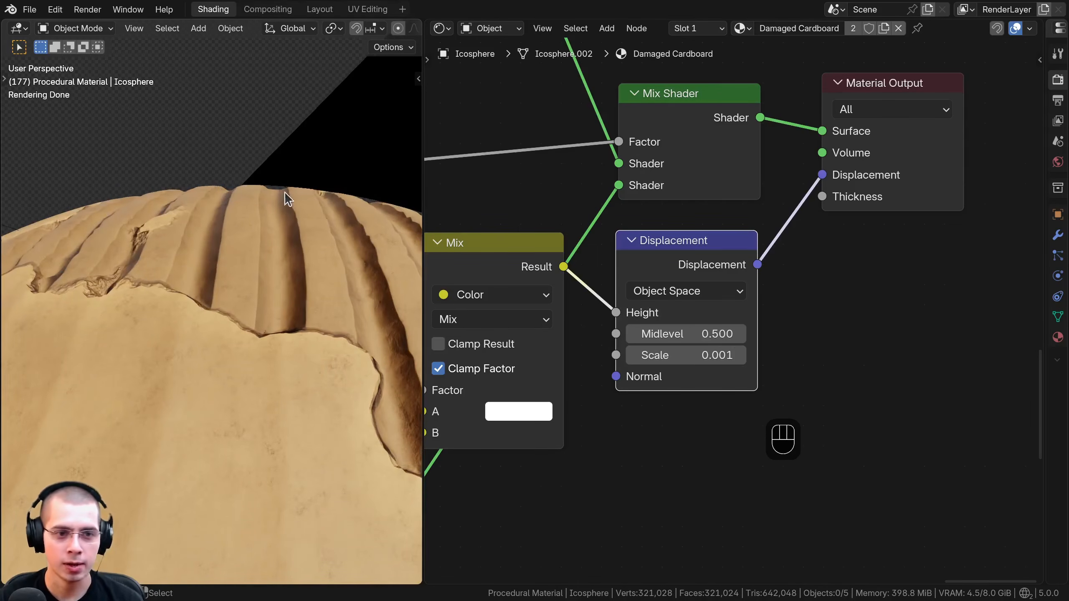
# Step: Return to the camera view and examine the displaced torn corrugation on the sphere and the cube
pyautogui.scroll(-2, 151, 291)
pyautogui.keyDown('shift'); pyautogui.moveTo(150, 291); pyautogui.dragTo(166, 254, button='middle'); pyautogui.keyUp('shift')
pyautogui.press('KP_0')
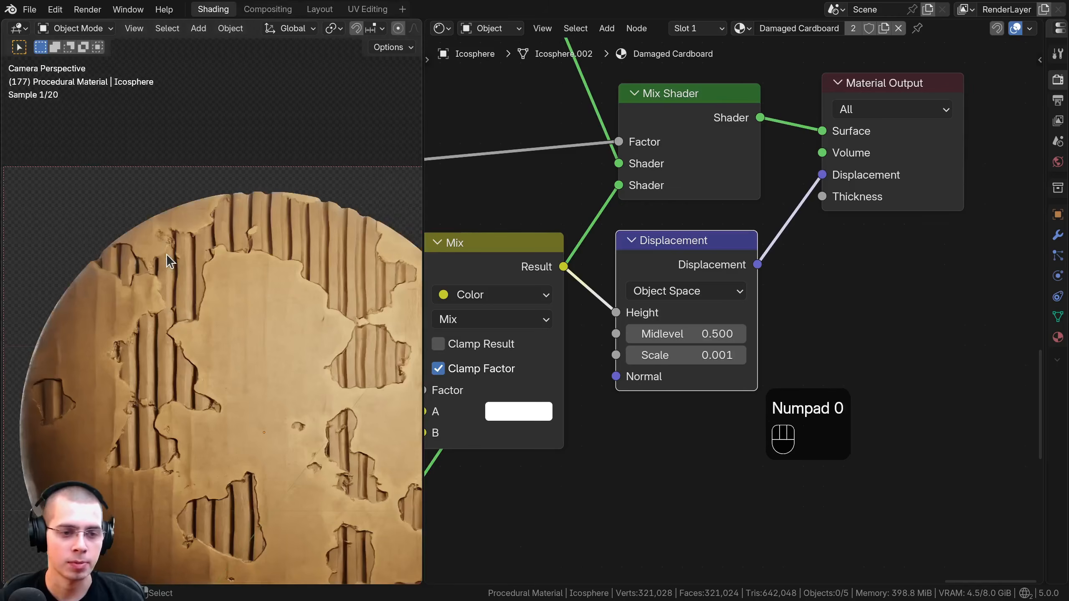
pyautogui.scroll(2, 257, 174)
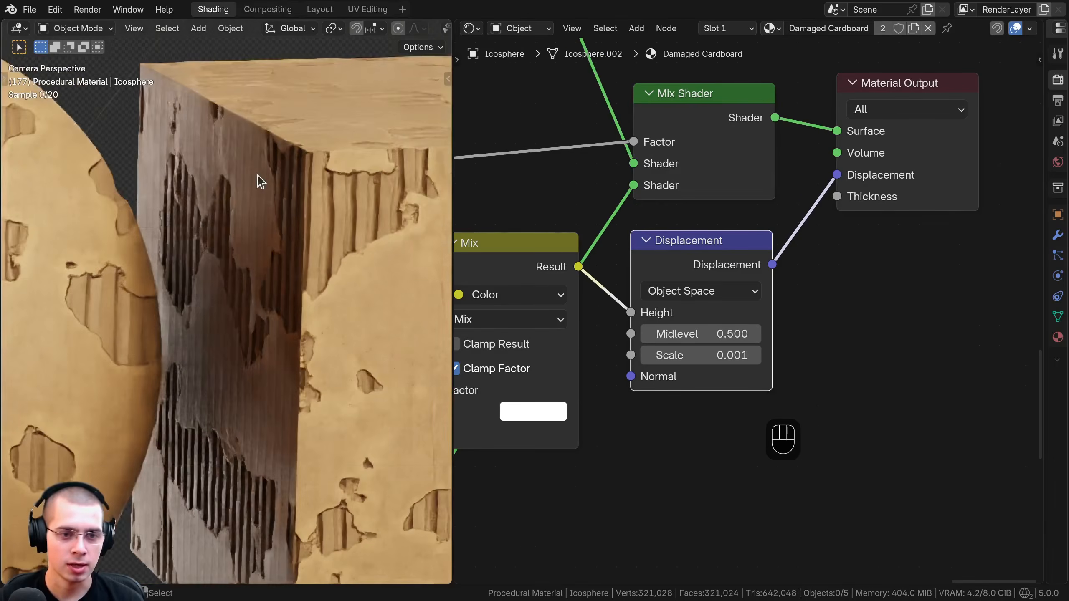
pyautogui.scroll(3, 257, 173)
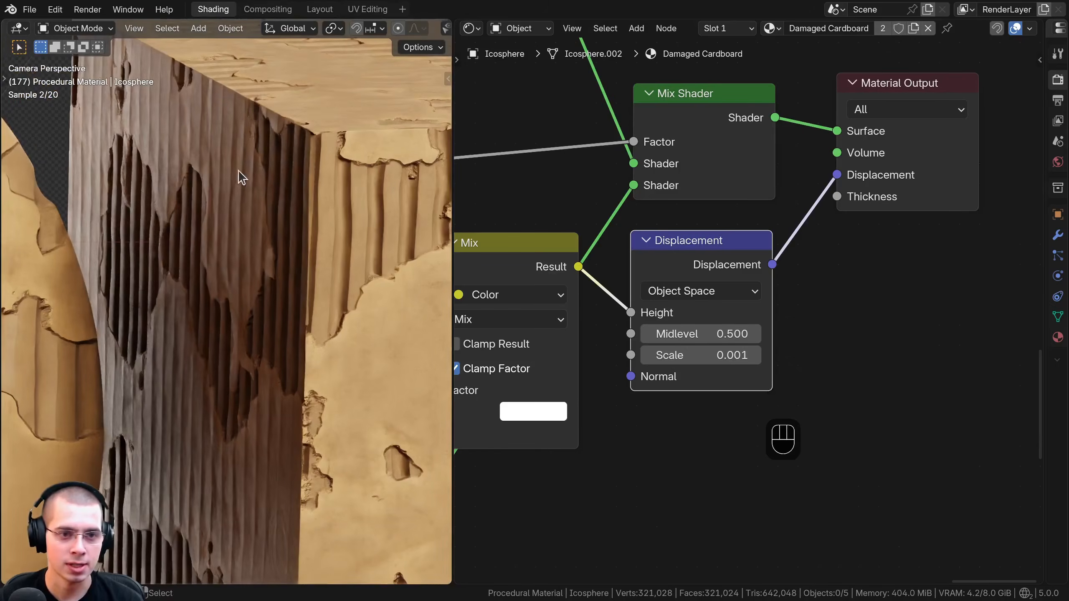
pyautogui.scroll(-2, 223, 270)
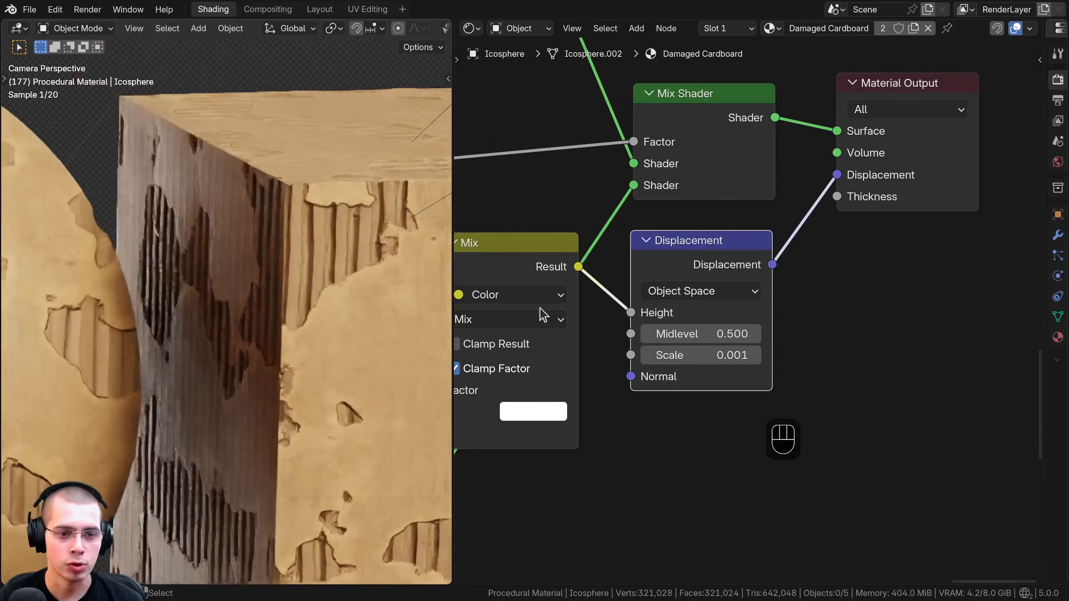
# Step: Fine-tune the Displacement node's Scale and check the corrugation depth on the cube and sphere
pyautogui.keyDown('shift'); pyautogui.moveTo(703, 353); pyautogui.dragTo(726, 354); pyautogui.keyUp('shift')
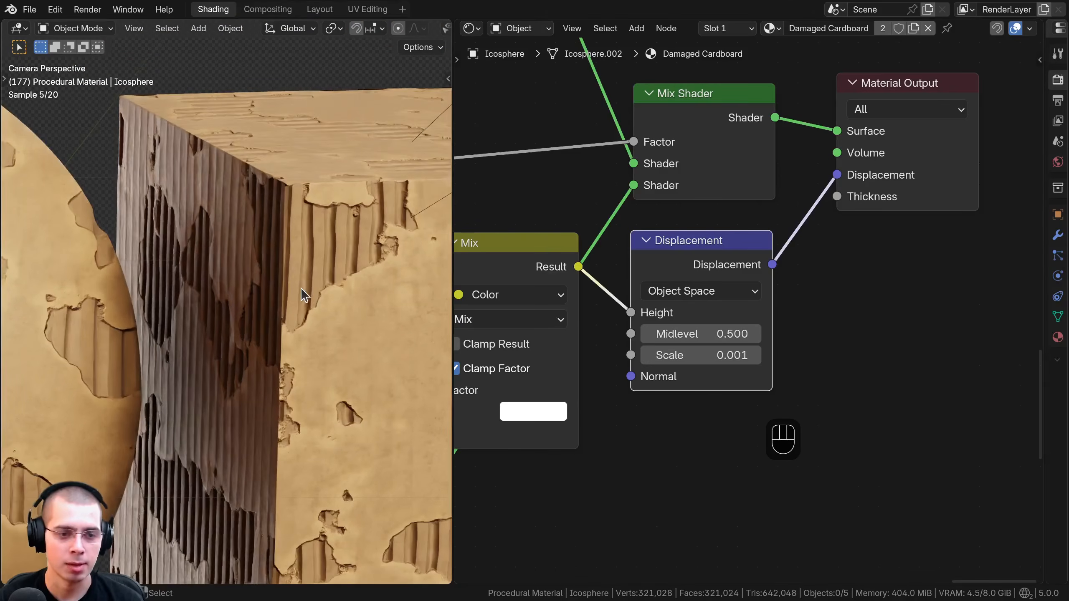
pyautogui.scroll(-6, 301, 291)
pyautogui.keyDown('shift'); pyautogui.moveTo(217, 306); pyautogui.dragTo(257, 294, button='middle'); pyautogui.keyUp('shift')
pyautogui.scroll(-2, 257, 295)
pyautogui.scroll(2, 167, 274)
pyautogui.keyDown('ctrl'); pyautogui.moveTo(167, 275); pyautogui.dragTo(177, 252, button='middle'); pyautogui.keyUp('ctrl')
pyautogui.scroll(-2, 629, 290)
# Step: Reposition the Mix, Mix Shader and Displacement nodes and enclose them in a frame labelled Mix Shaders
pyautogui.moveTo(619, 291); pyautogui.dragTo(620, 286)
pyautogui.scroll(-4, 617, 290)
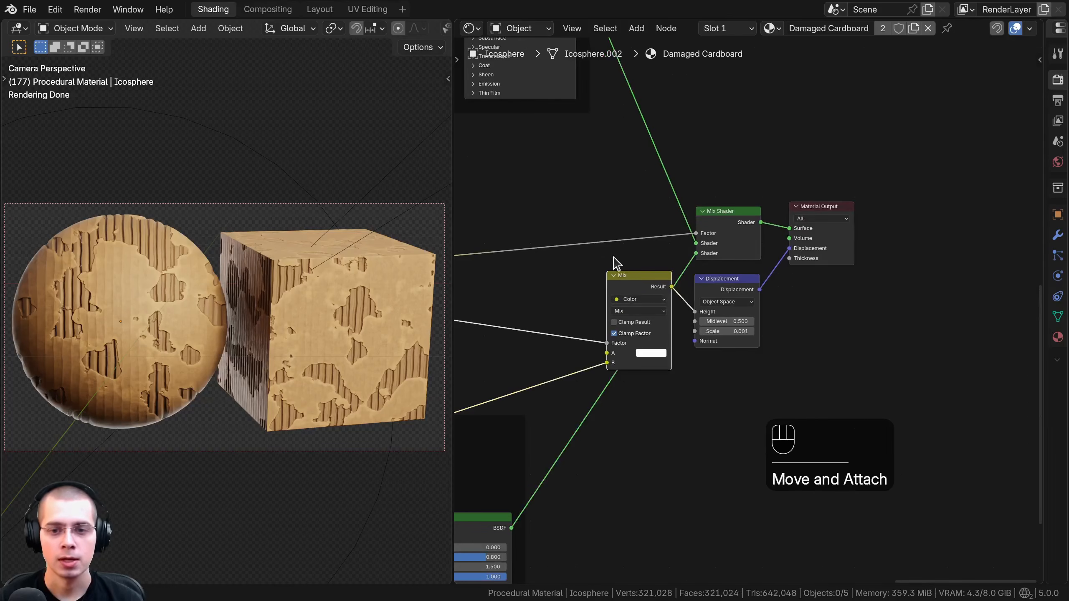
pyautogui.moveTo(600, 173); pyautogui.dragTo(734, 330)
pyautogui.press('g')
pyautogui.click(693, 325)
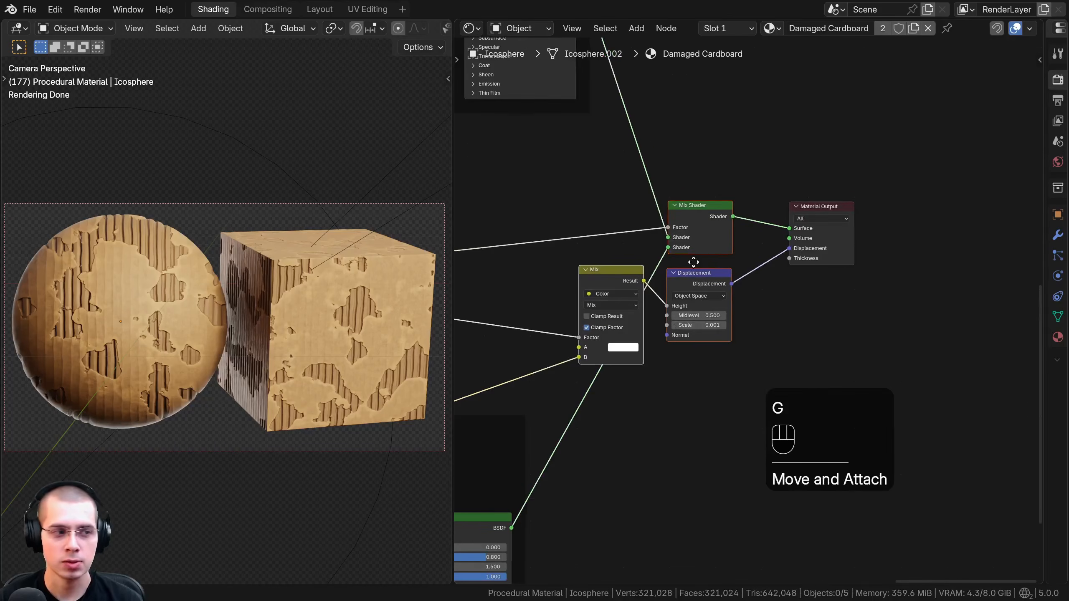
pyautogui.moveTo(695, 261); pyautogui.dragTo(676, 290, button='middle')
pyautogui.press('f')
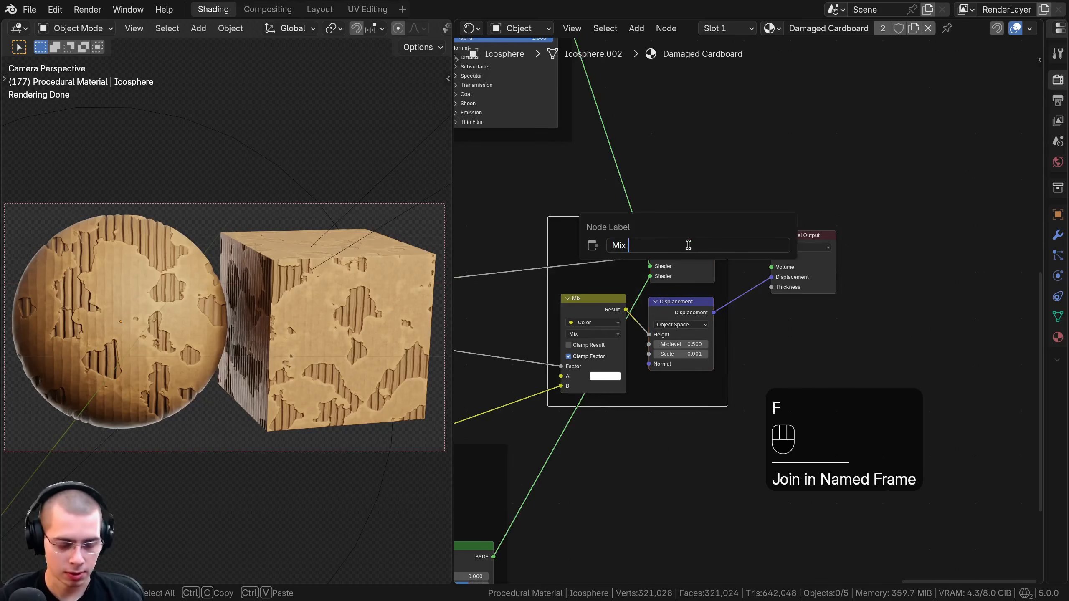
pyautogui.write('Mix Shaders')
pyautogui.press('Return')
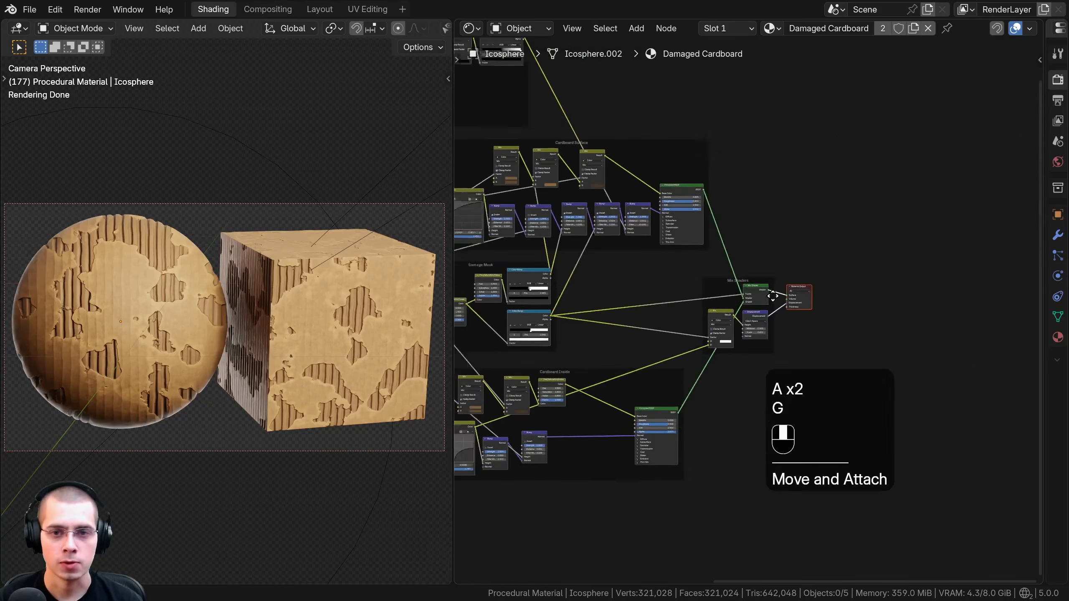
# Step: Place the Material Output beside the Mix Shaders frame, deselect all nodes and save the file
pyautogui.scroll(-2, 785, 308)
pyautogui.moveTo(605, 296); pyautogui.dragTo(829, 351, button='middle')
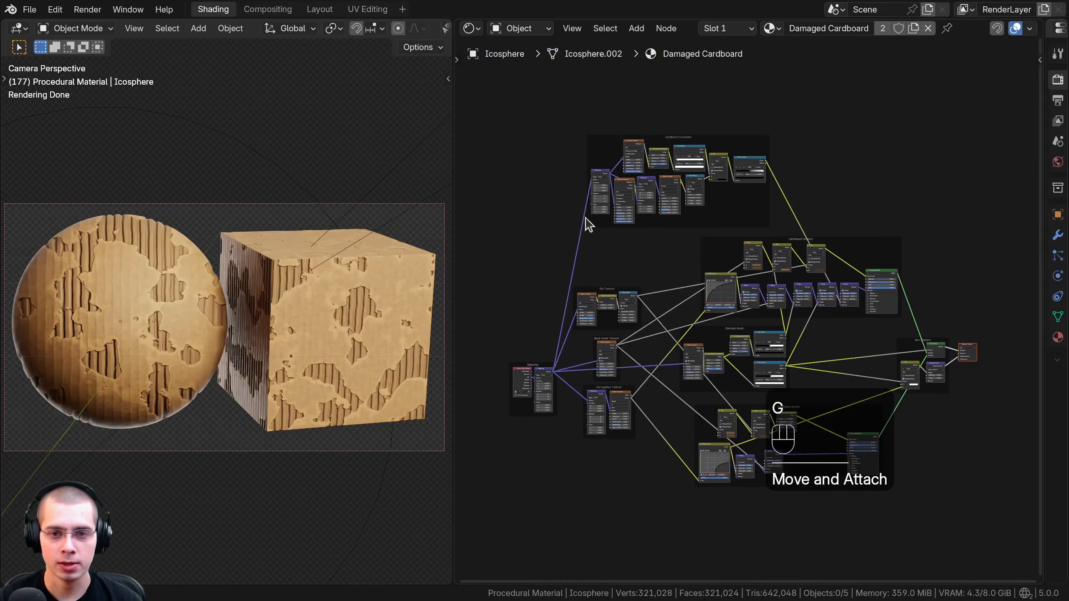
pyautogui.hotkey('ctrl', 's')
pyautogui.moveTo(450, 195); pyautogui.dragTo(440, 196)
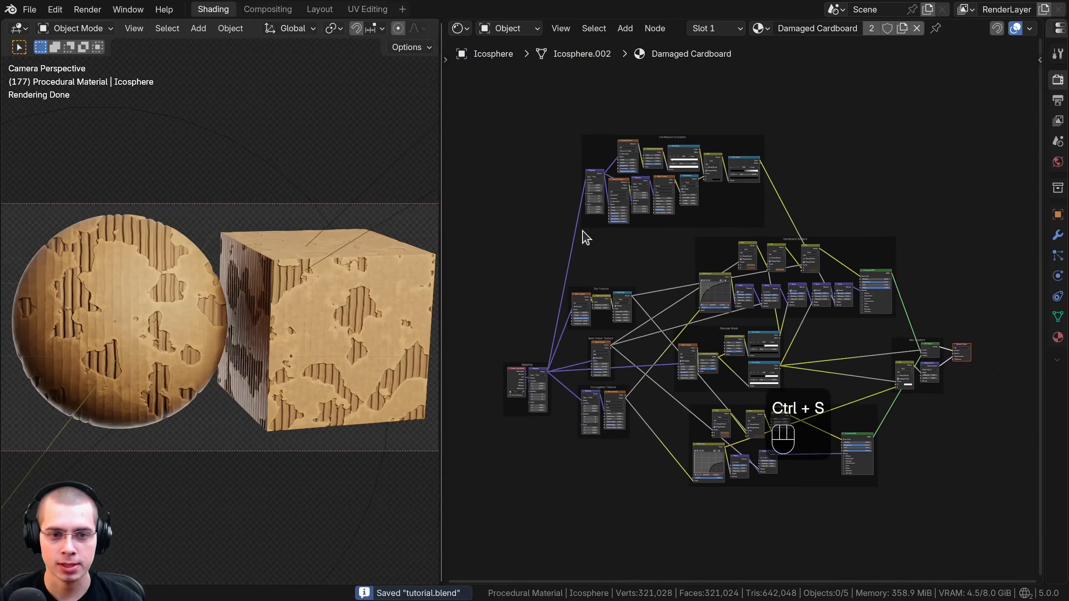
pyautogui.press('a')
pyautogui.press('a')
pyautogui.moveTo(663, 360); pyautogui.dragTo(639, 368, button='middle')
pyautogui.scroll(2, 639, 368)
pyautogui.press('a')
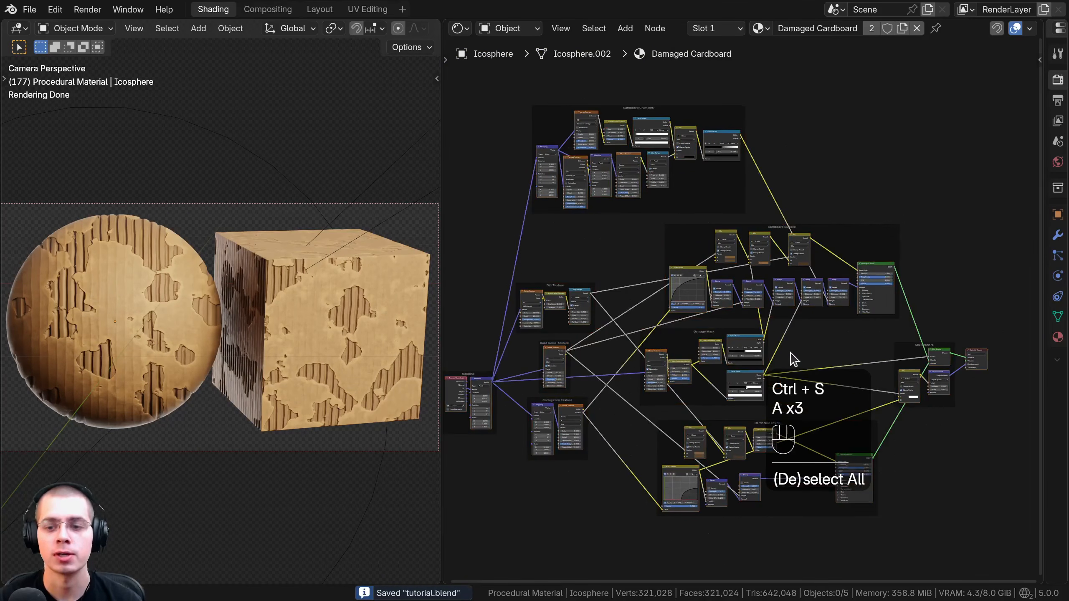
pyautogui.moveTo(797, 355); pyautogui.dragTo(823, 360, button='middle')
pyautogui.hotkey('ctrl', 's')
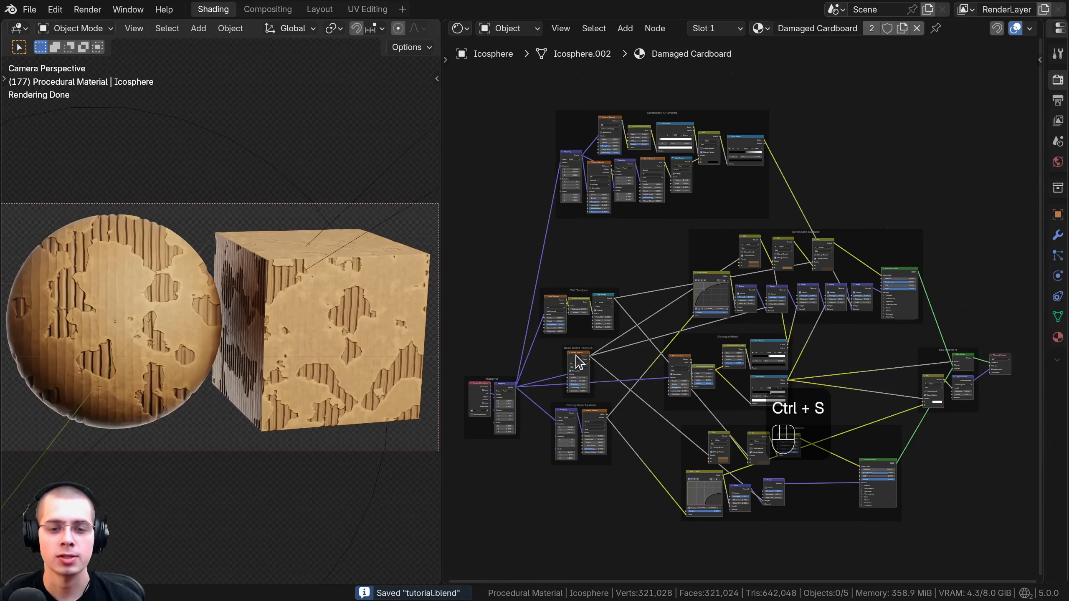
# Step: Detach the Texture Coordinate node from the Mapping frame and place it outside, ahead of the Mapping node
pyautogui.scroll(6, 542, 419)
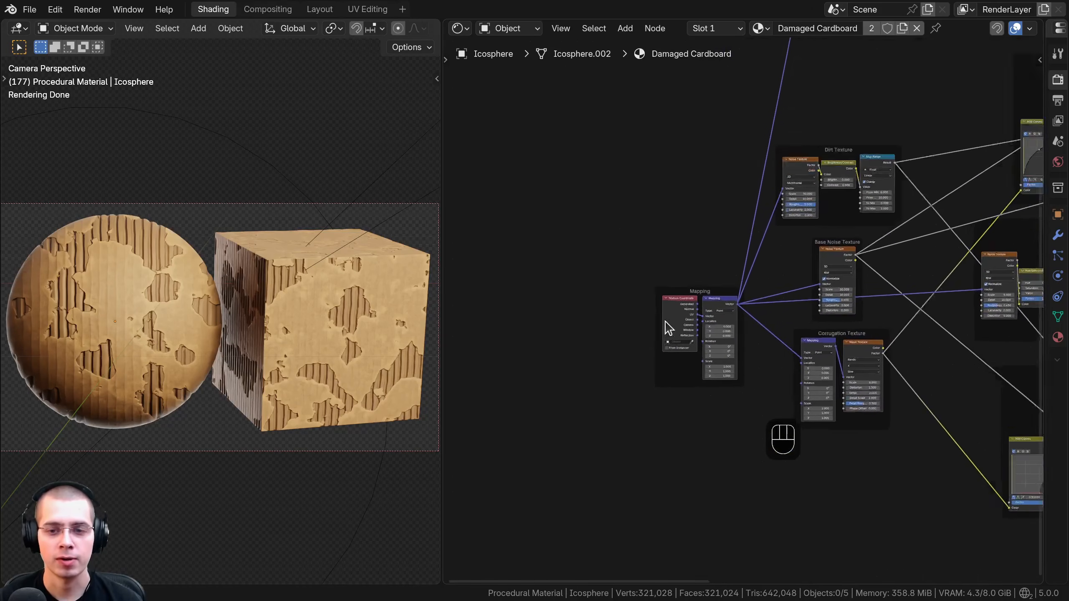
pyautogui.click(568, 309)
pyautogui.moveTo(594, 308); pyautogui.dragTo(639, 281, button='middle')
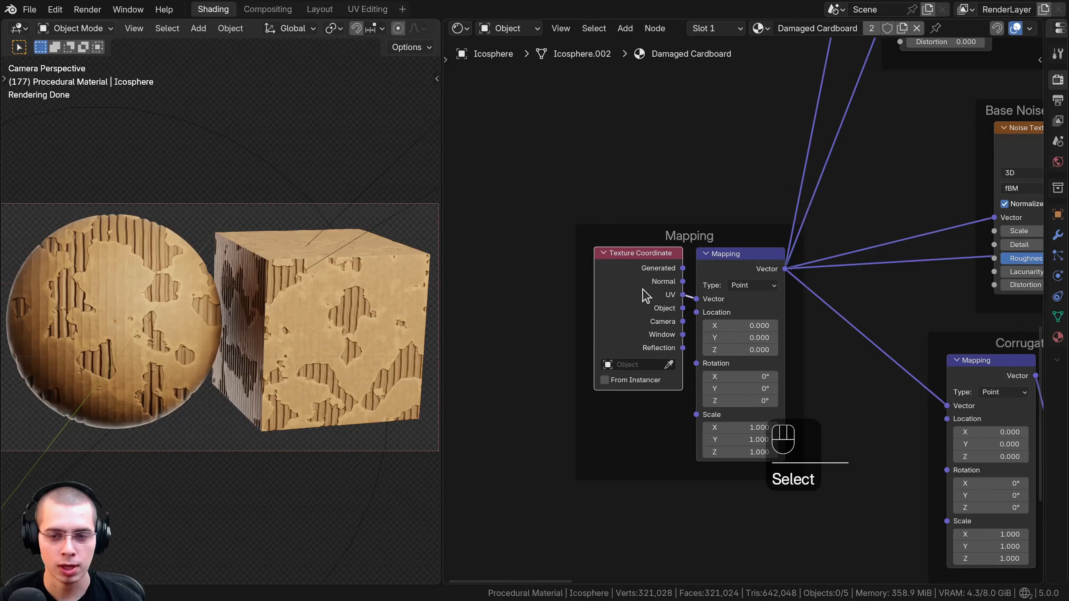
pyautogui.scroll(1, 638, 306)
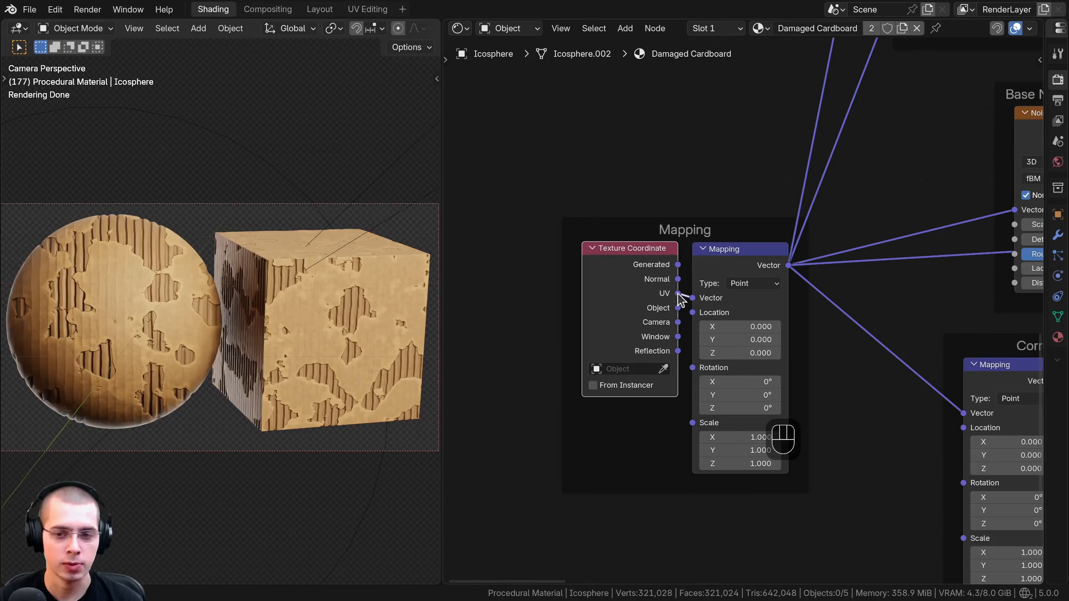
pyautogui.click(643, 324)
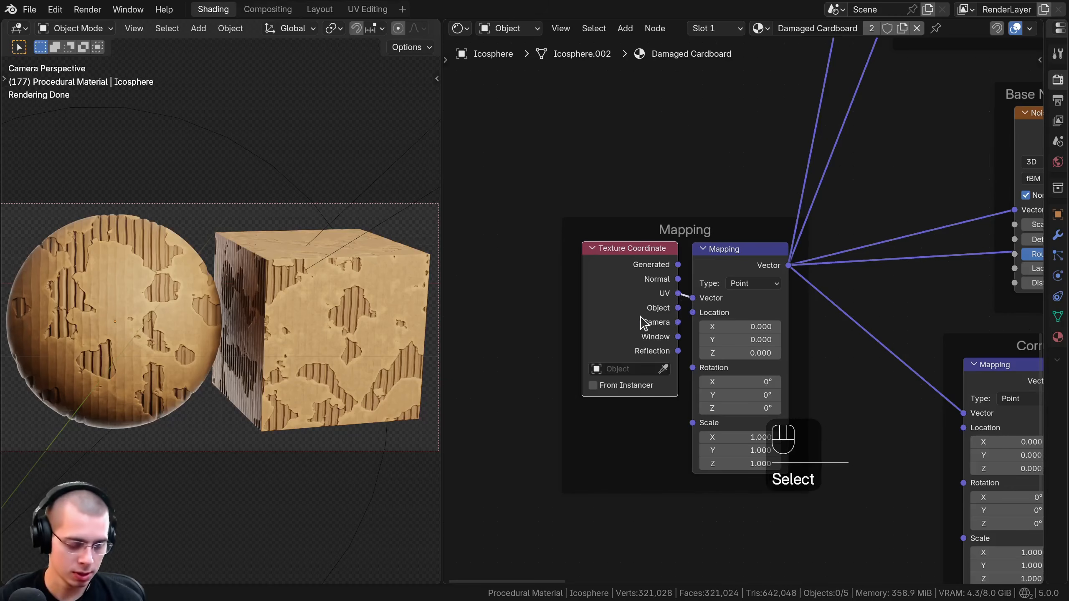
pyautogui.moveTo(632, 313); pyautogui.dragTo(510, 278)
pyautogui.press('f')
pyautogui.scroll(-12, 716, 281)
pyautogui.moveTo(621, 256); pyautogui.dragTo(426, 301, button='middle')
pyautogui.scroll(-5, 515, 261)
pyautogui.scroll(6, 542, 310)
pyautogui.scroll(3, 651, 337)
pyautogui.moveTo(651, 338); pyautogui.dragTo(842, 352, button='middle')
pyautogui.scroll(4, 576, 317)
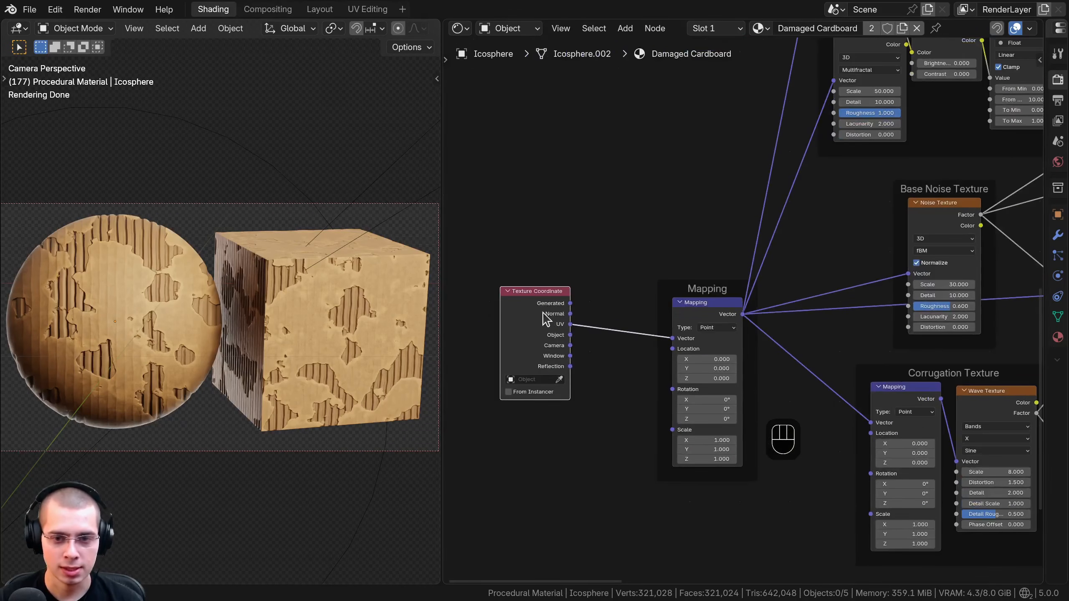
# Step: Combine every node except the Texture Coordinate and Material Output into a single node group
pyautogui.scroll(-9, 732, 313)
pyautogui.moveTo(903, 315); pyautogui.dragTo(608, 336, button='middle')
pyautogui.moveTo(921, 286); pyautogui.dragTo(581, 306, button='middle')
pyautogui.moveTo(816, 280); pyautogui.dragTo(719, 283, button='middle')
pyautogui.scroll(7, 729, 306)
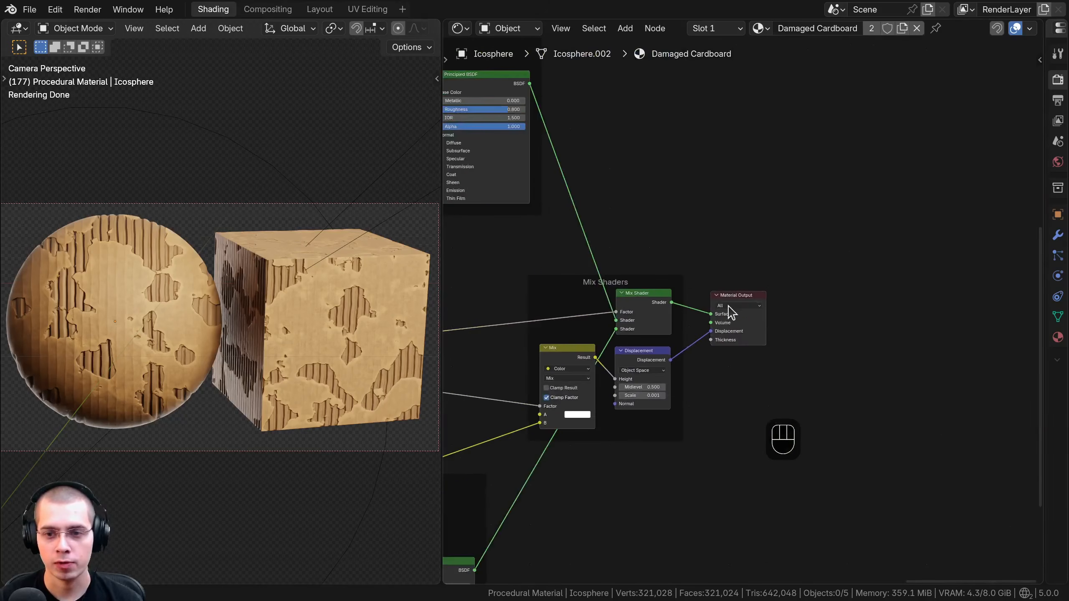
pyautogui.scroll(2, 733, 307)
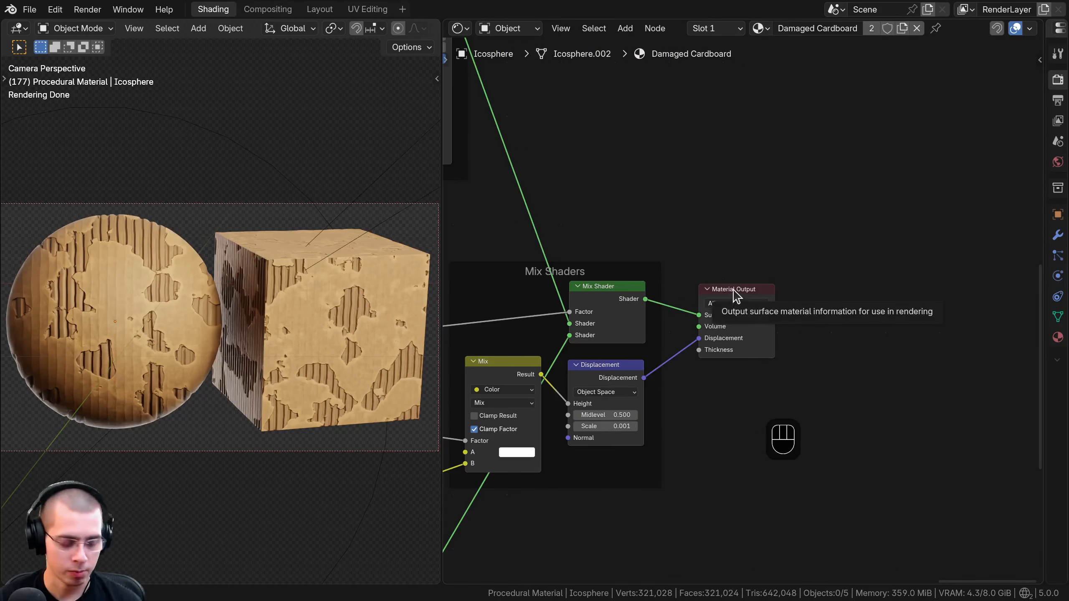
pyautogui.keyDown('shift'); pyautogui.click(741, 296); pyautogui.keyUp('shift')
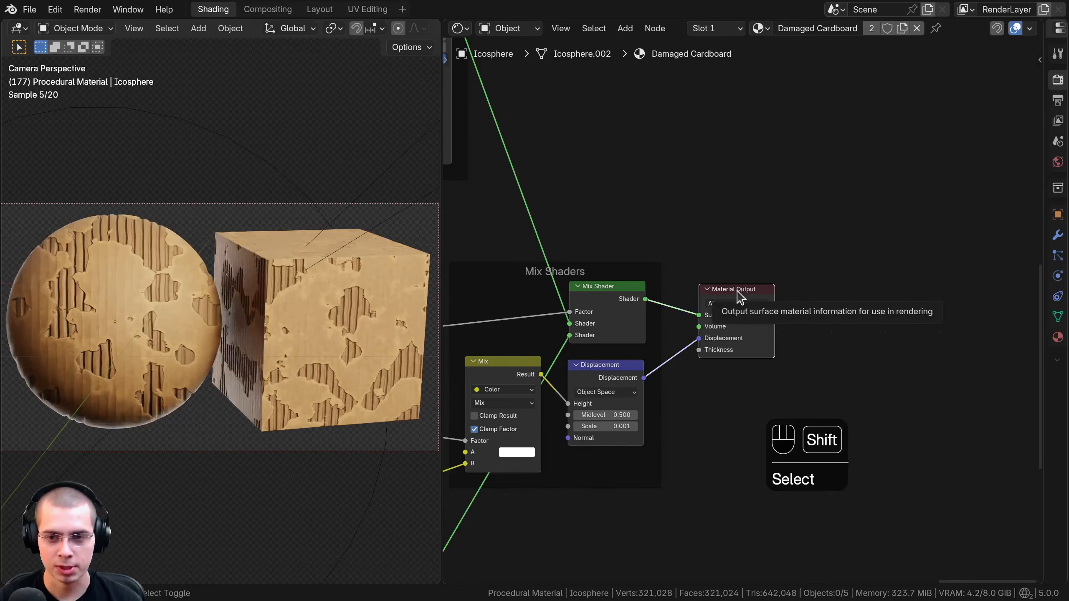
pyautogui.press('Home')
pyautogui.press('g')
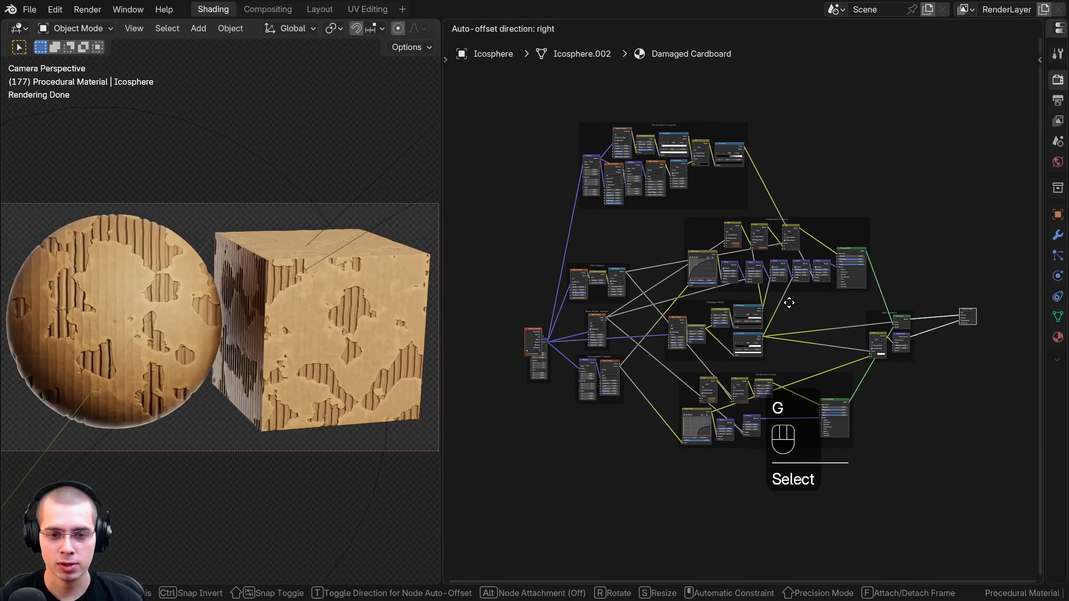
pyautogui.rightClick(756, 309)
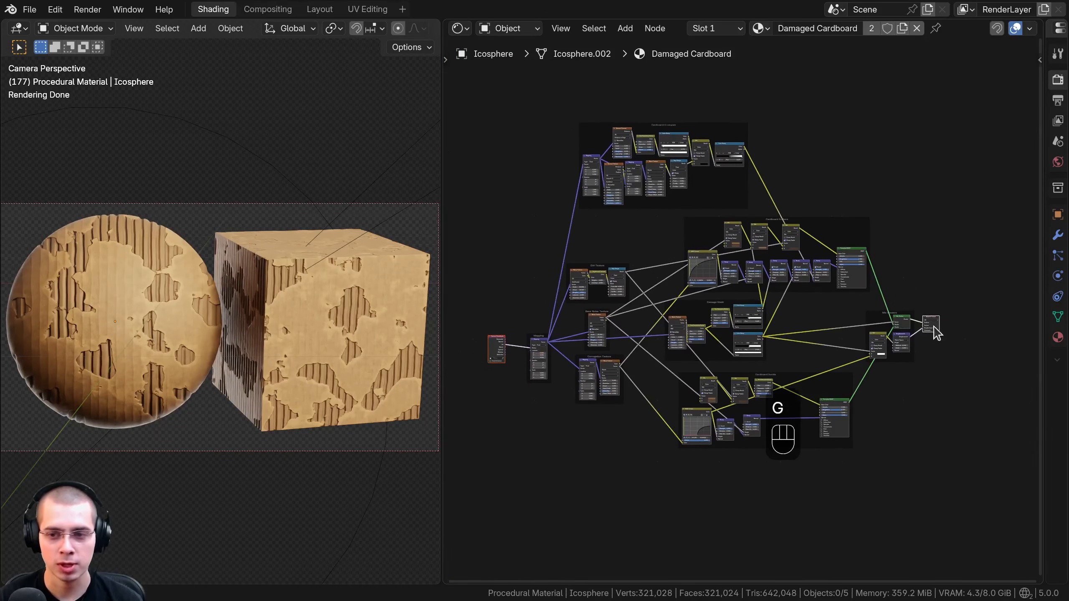
pyautogui.hotkey('ctrl', 'i')
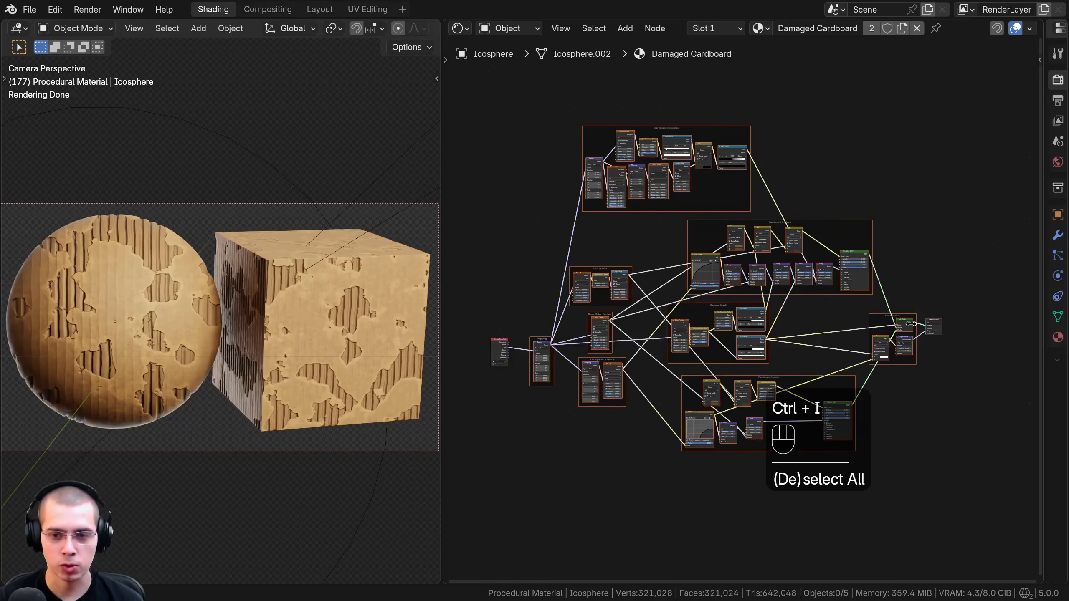
pyautogui.scroll(1, 730, 210)
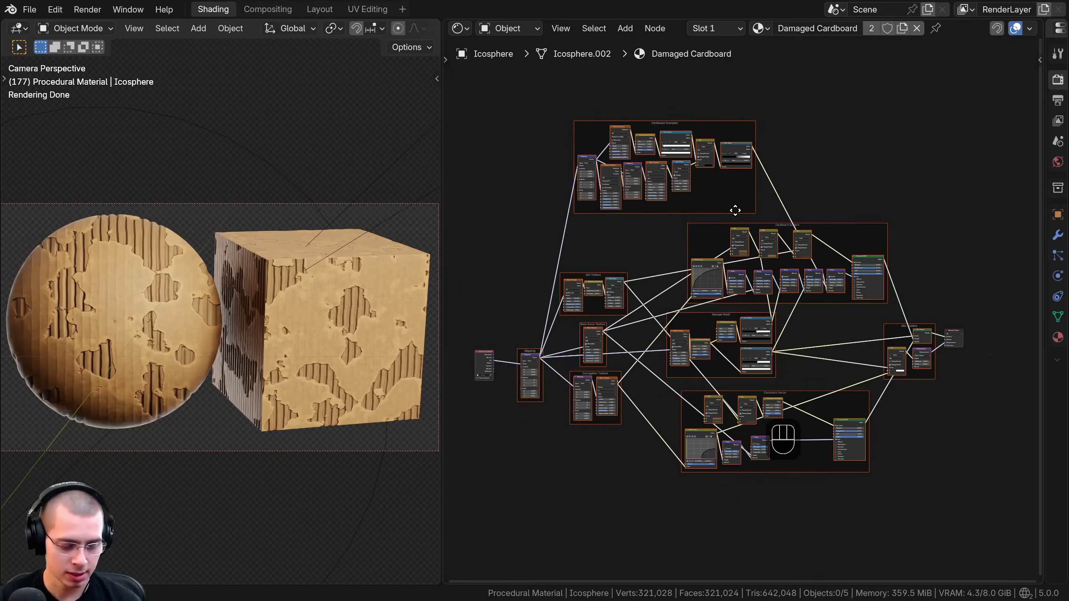
pyautogui.press('ctrl')
pyautogui.hotkey('ctrl', 'g')
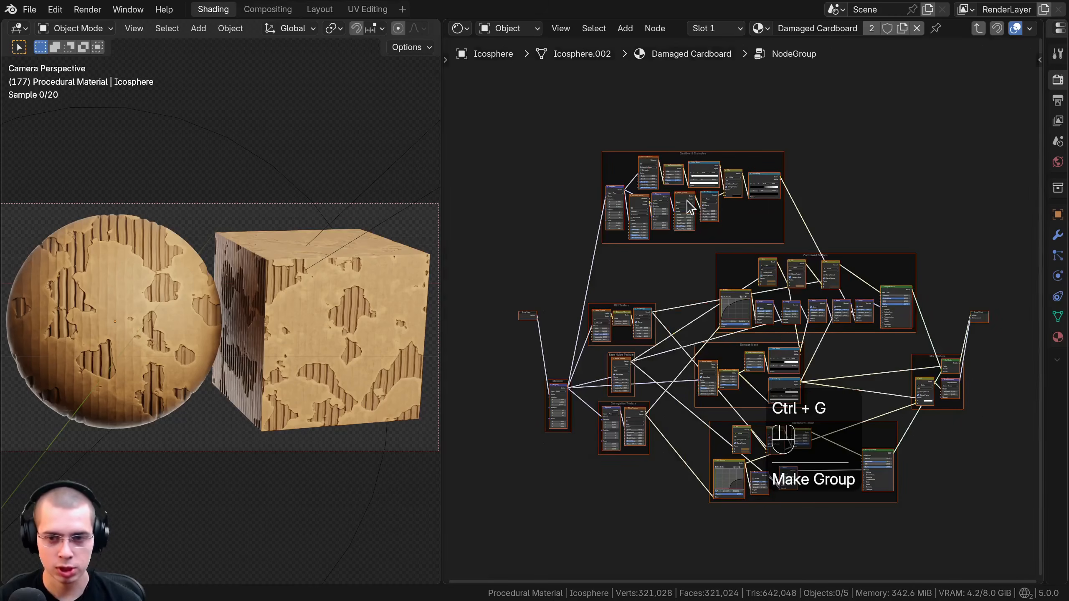
pyautogui.moveTo(717, 324); pyautogui.dragTo(715, 321, button='middle')
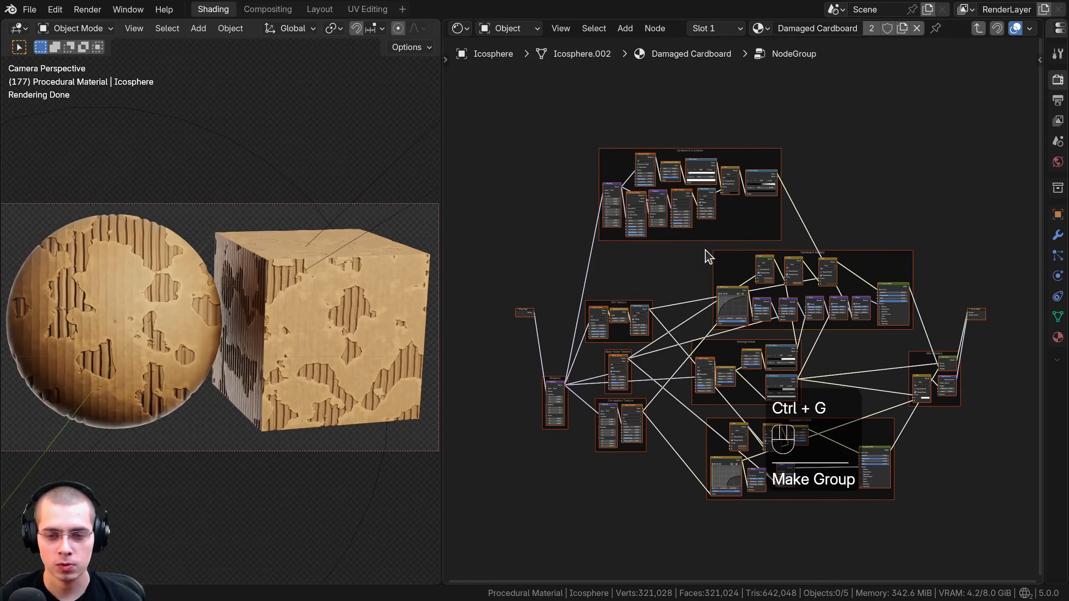
# Step: Exit the node group and bring the group node and Texture Coordinate close to the Material Output
pyautogui.press('Tab')
pyautogui.moveTo(706, 253); pyautogui.dragTo(680, 253, button='middle')
pyautogui.press('g')
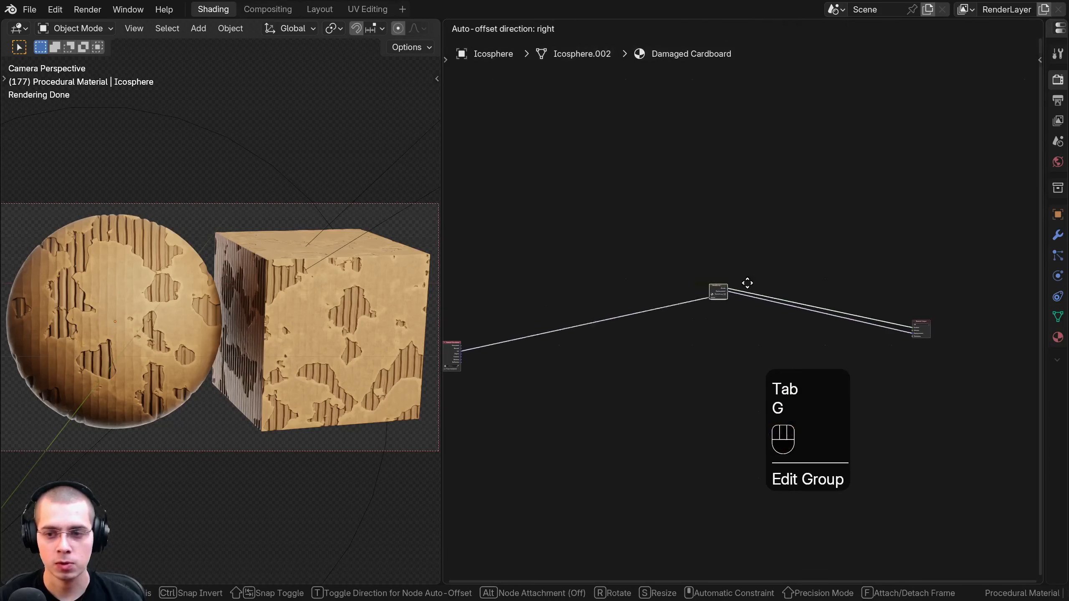
pyautogui.click(899, 312)
pyautogui.moveTo(490, 332); pyautogui.dragTo(453, 394)
pyautogui.press('g')
pyautogui.click(866, 334)
pyautogui.scroll(6, 689, 303)
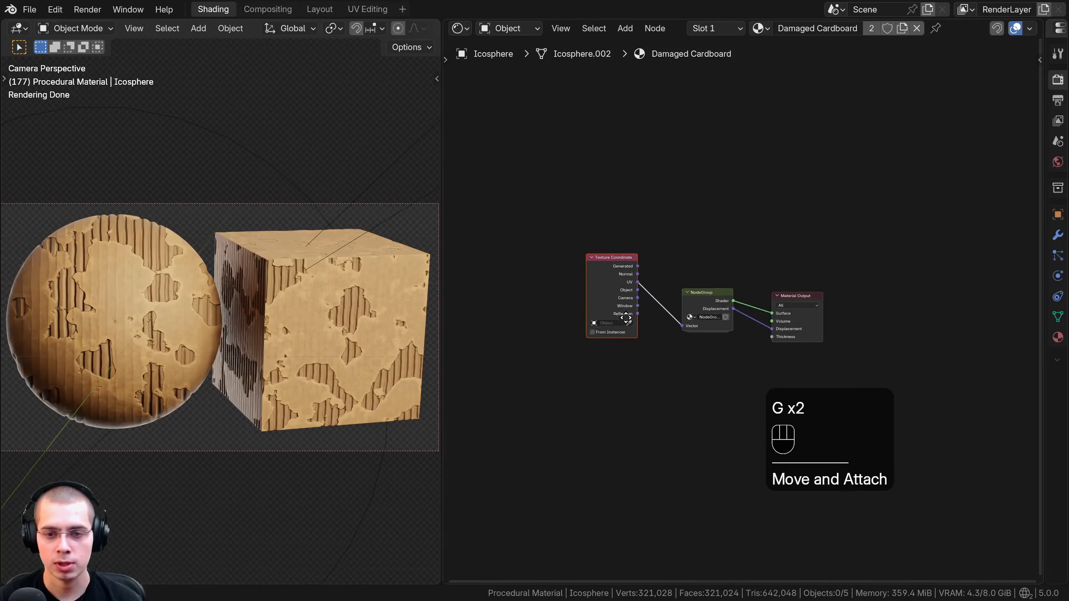
pyautogui.press('g')
pyautogui.click(640, 336)
# Step: Enlarge the node editor, widen the group node and line up the three nodes side by side
pyautogui.moveTo(442, 285); pyautogui.dragTo(302, 284)
pyautogui.moveTo(541, 265); pyautogui.dragTo(484, 278)
pyautogui.moveTo(614, 285); pyautogui.dragTo(497, 282)
pyautogui.moveTo(572, 281); pyautogui.dragTo(640, 289)
pyautogui.moveTo(480, 303); pyautogui.dragTo(537, 333)
# Step: Copy the material's name and rename the node group to Damaged Cardboard
pyautogui.click(673, 31)
pyautogui.hotkey('ctrl', 'c')
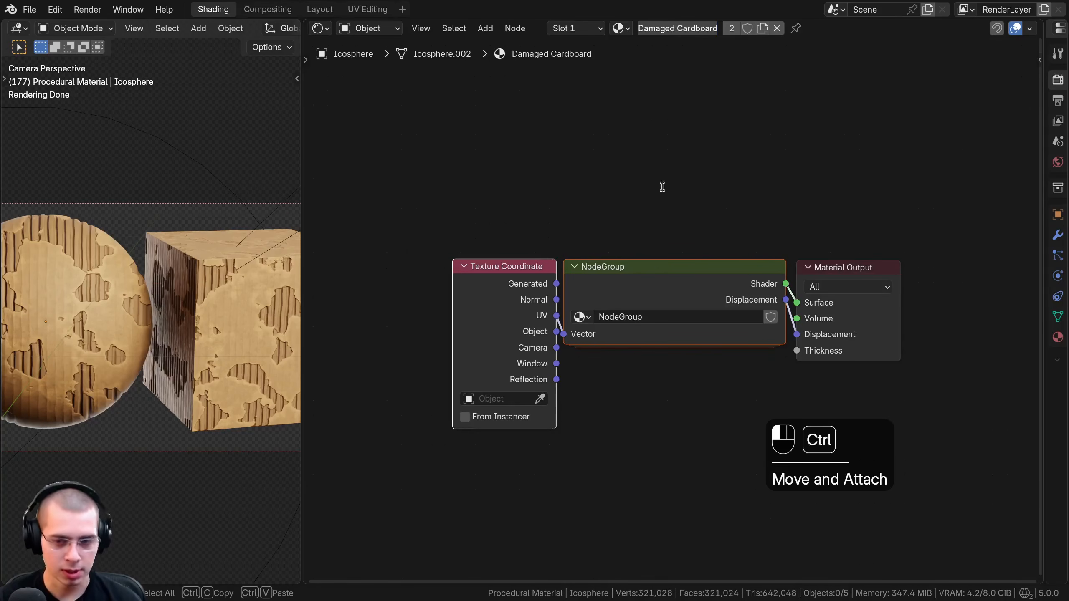
pyautogui.doubleClick(632, 317)
pyautogui.hotkey('ctrl', 'v')
pyautogui.press('Return')
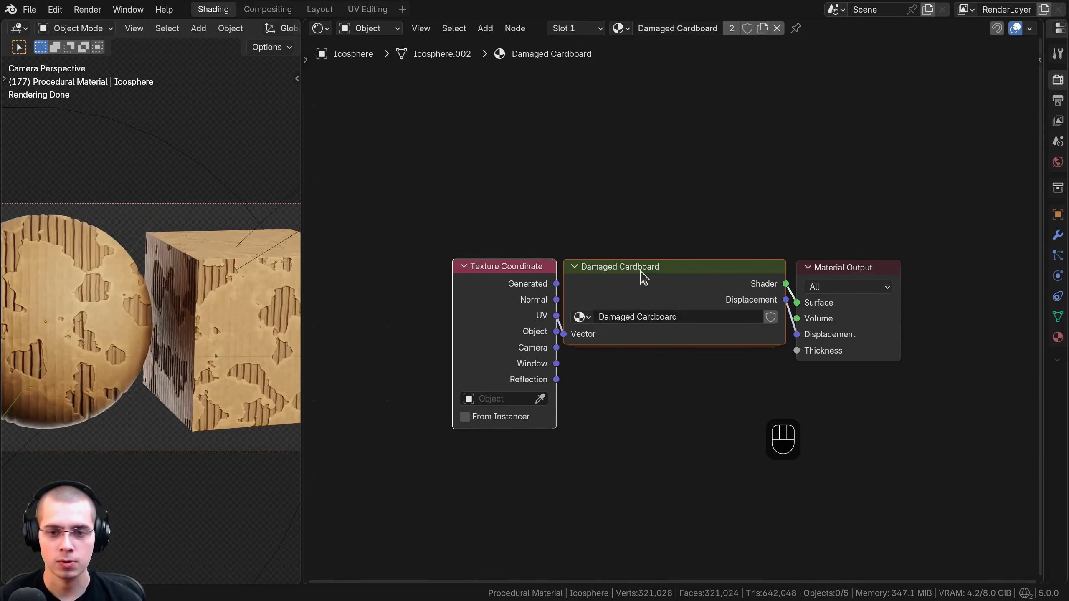
# Step: Enter the Damaged Cardboard group, deselect its nodes and display the Group Sockets settings
pyautogui.click(643, 279)
pyautogui.press('Tab')
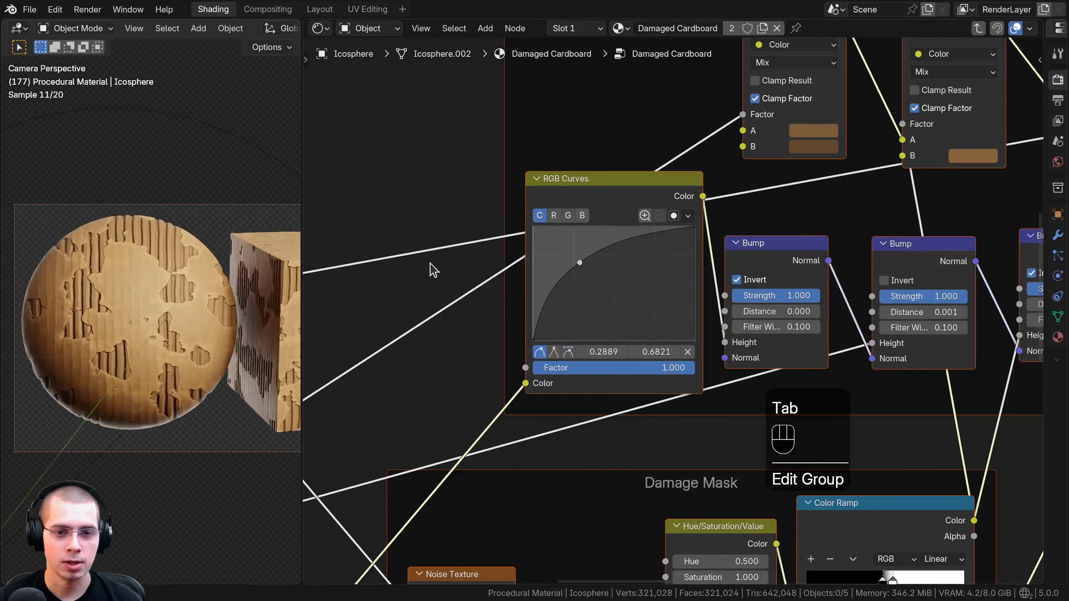
pyautogui.scroll(-2, 527, 256)
pyautogui.press('n')
pyautogui.press('a')
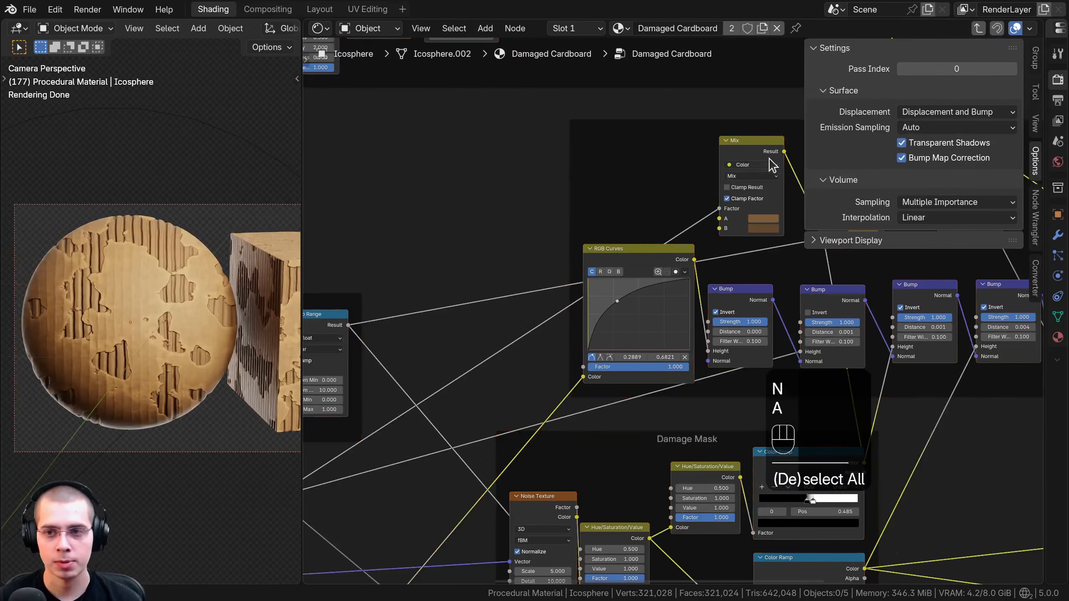
pyautogui.moveTo(799, 144); pyautogui.dragTo(822, 144)
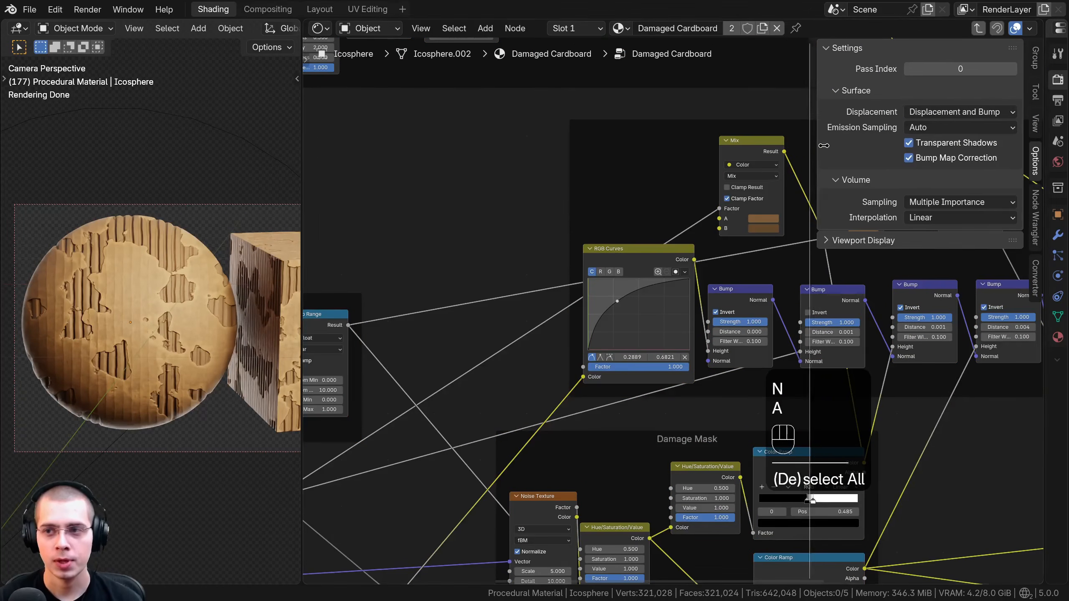
pyautogui.click(1036, 59)
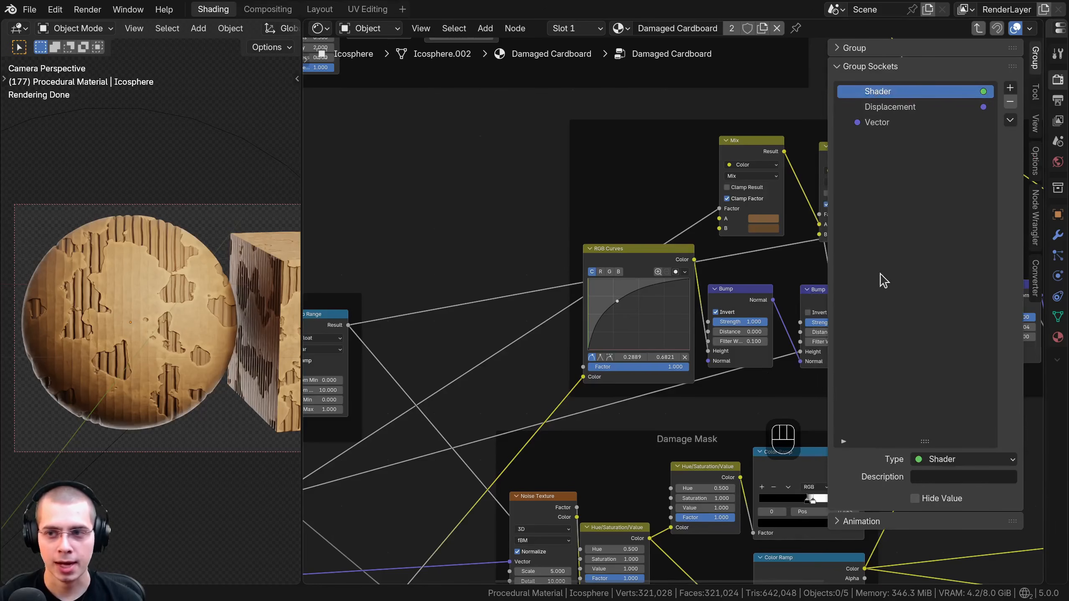
# Step: Move the Group Input node down beside the Mapping node and shift the Mapping node slightly up toward it
pyautogui.scroll(-4, 465, 272)
pyautogui.moveTo(366, 283); pyautogui.dragTo(589, 194, button='middle')
pyautogui.scroll(3, 497, 242)
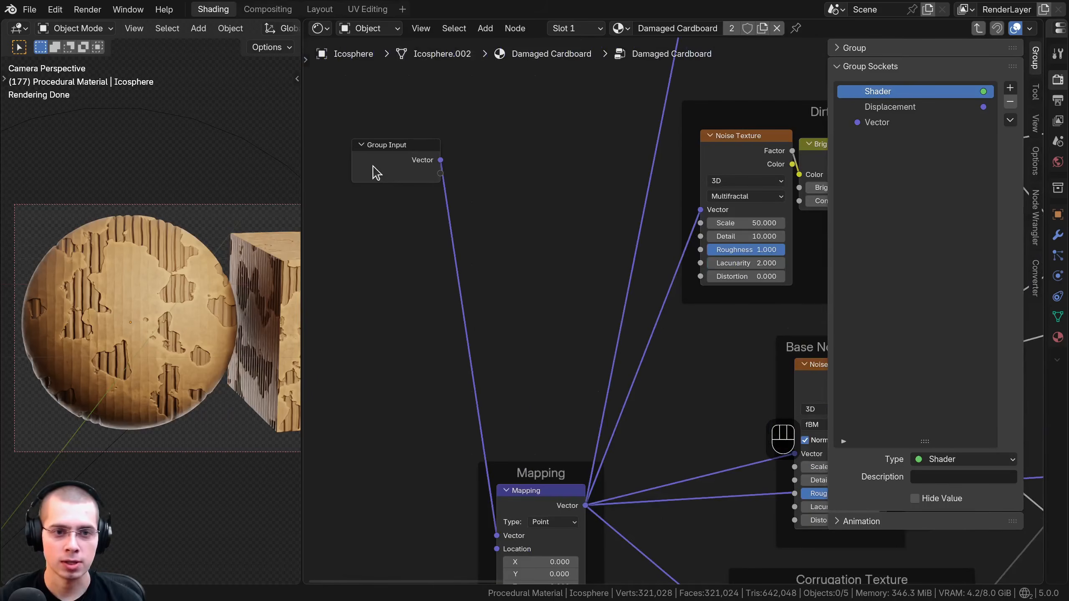
pyautogui.click(373, 167)
pyautogui.moveTo(326, 231); pyautogui.dragTo(410, 161, button='middle')
pyautogui.press('g')
pyautogui.click(371, 326)
pyautogui.moveTo(493, 312); pyautogui.dragTo(465, 237, button='middle')
pyautogui.press('g')
pyautogui.click(468, 376)
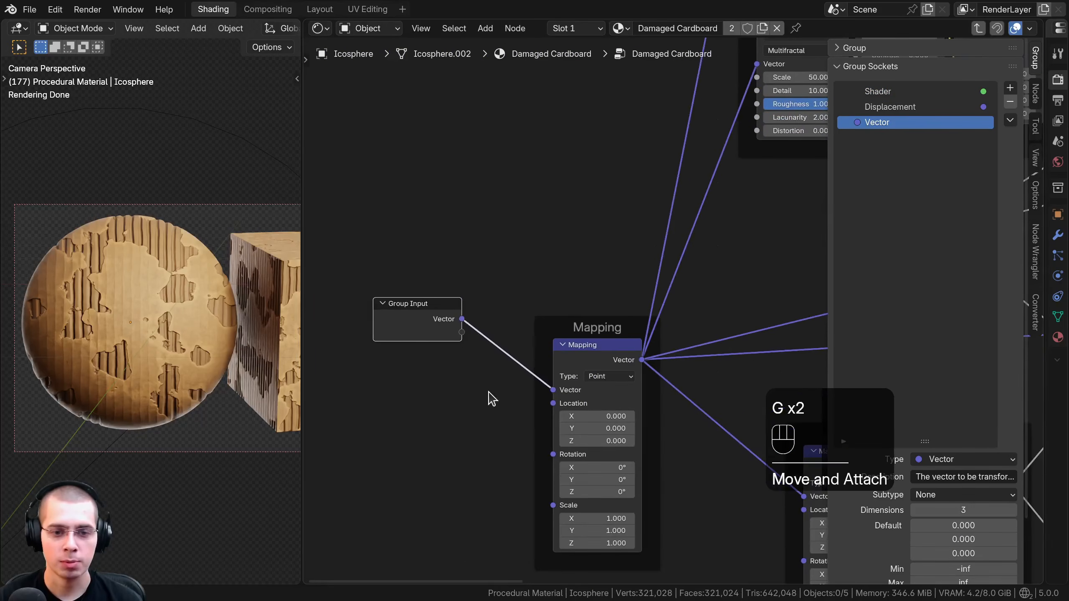
pyautogui.moveTo(497, 406); pyautogui.dragTo(473, 338, button='middle')
pyautogui.scroll(1, 481, 328)
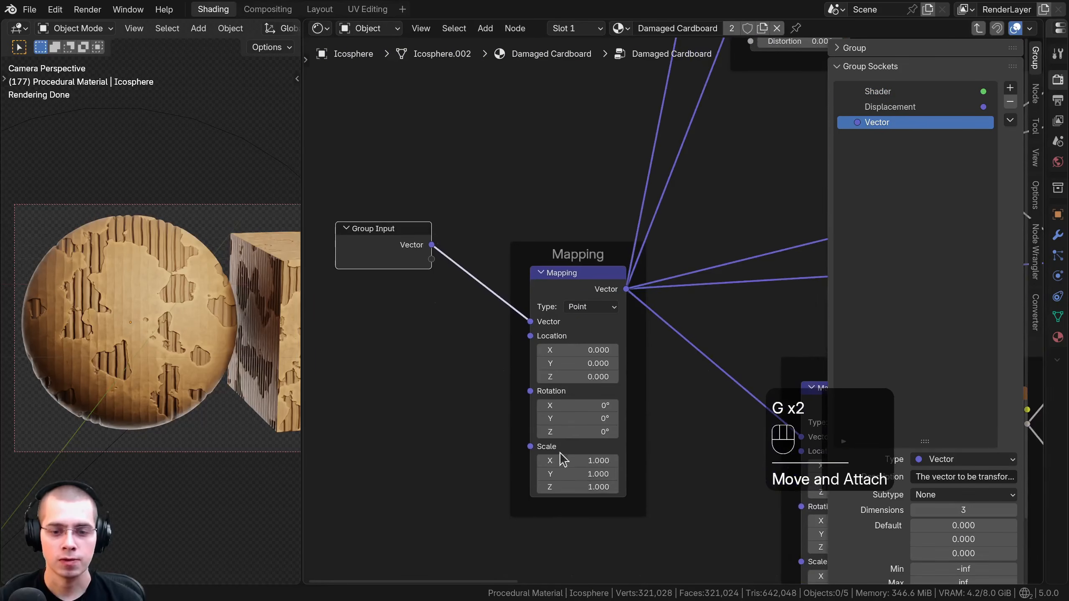
pyautogui.moveTo(541, 266); pyautogui.dragTo(527, 242)
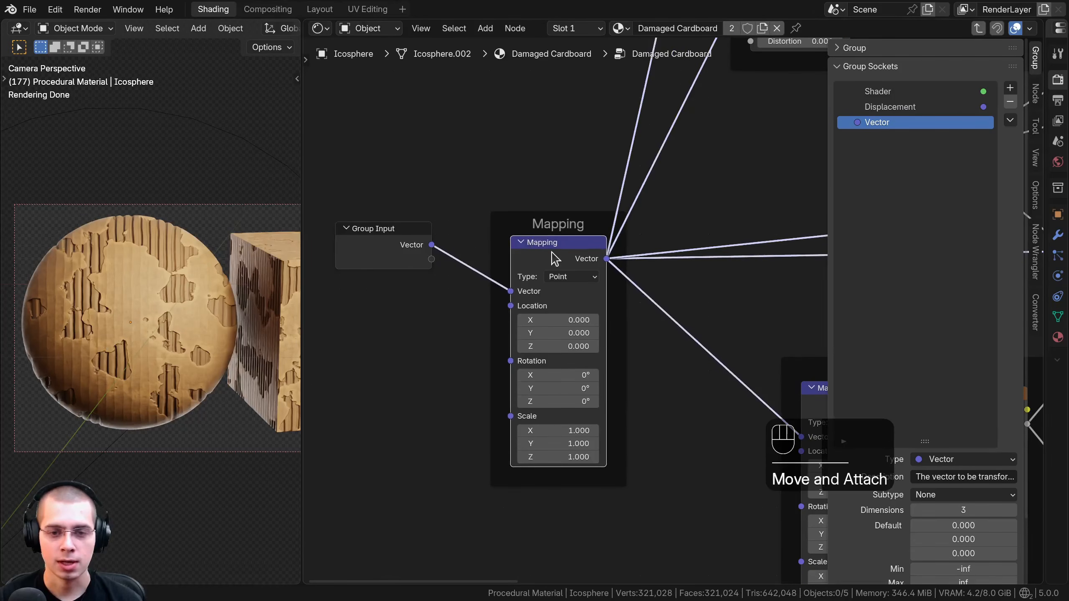
# Step: Nudge the Group Input node and expose the Mapping node's Scale as a new group input socket
pyautogui.scroll(-5, 567, 219)
pyautogui.moveTo(567, 219); pyautogui.dragTo(535, 333, button='middle')
pyautogui.moveTo(568, 407); pyautogui.dragTo(631, 295, button='middle')
pyautogui.scroll(6, 581, 307)
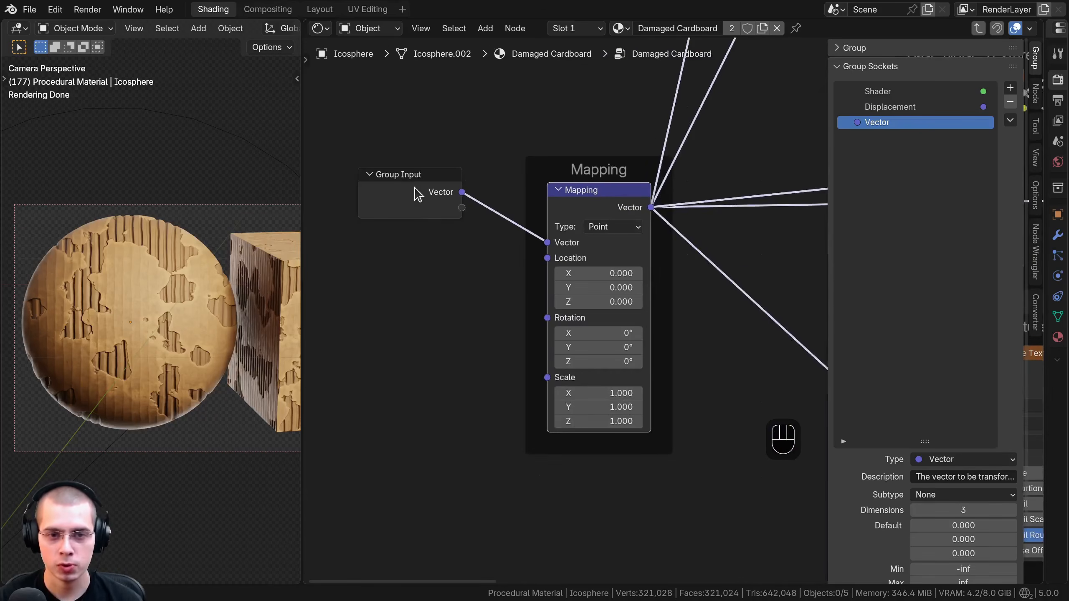
pyautogui.moveTo(413, 195); pyautogui.dragTo(410, 203)
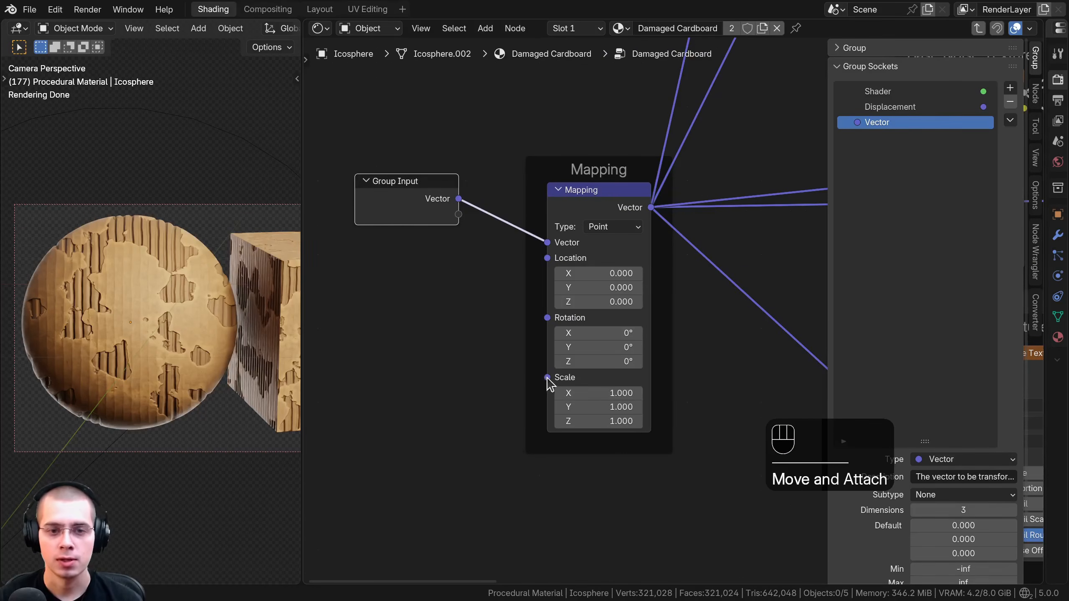
pyautogui.moveTo(547, 378); pyautogui.dragTo(459, 214)
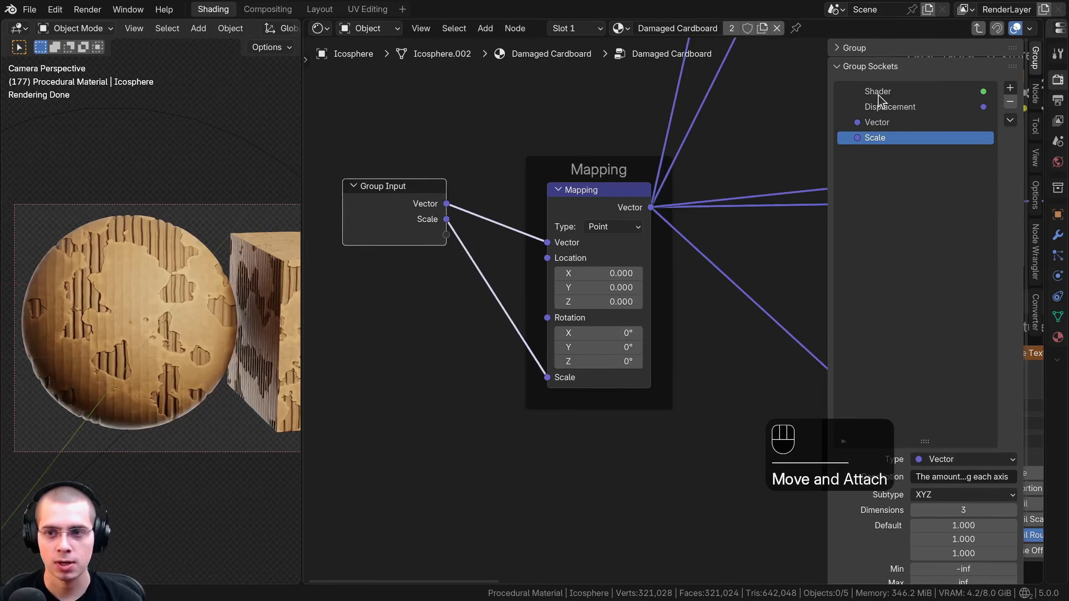
# Step: Change the group's Scale input socket to the Float type and give it a default value of 1
pyautogui.click(854, 138)
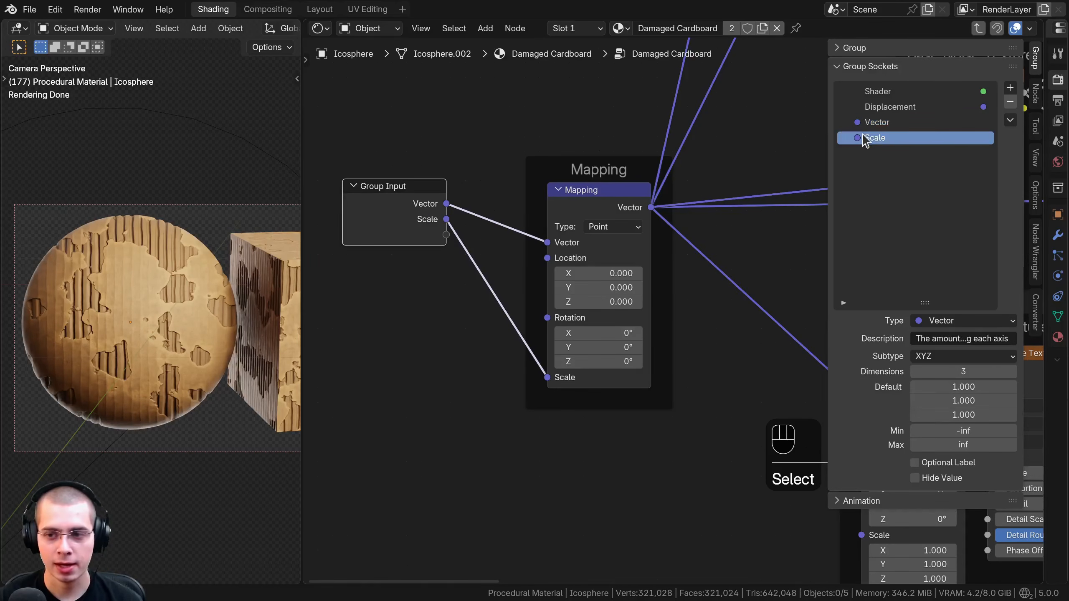
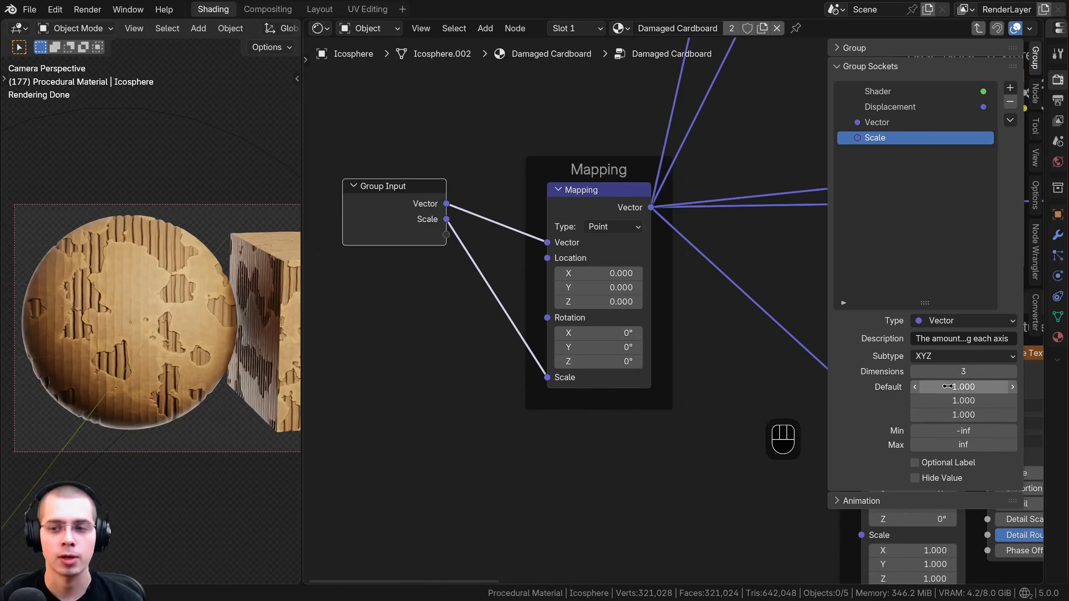
pyautogui.click(947, 321)
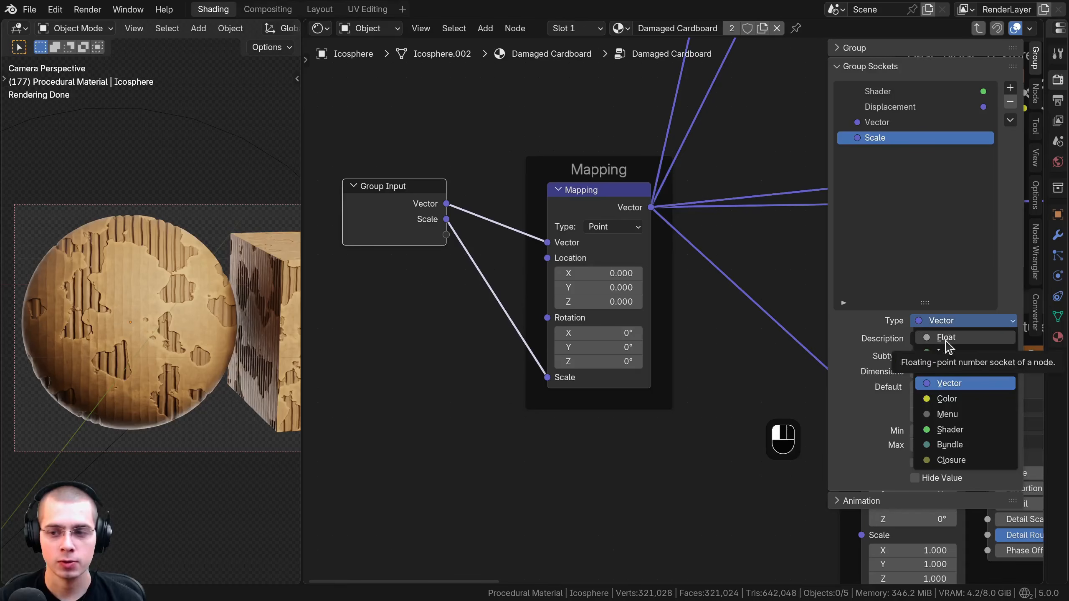
pyautogui.click(946, 339)
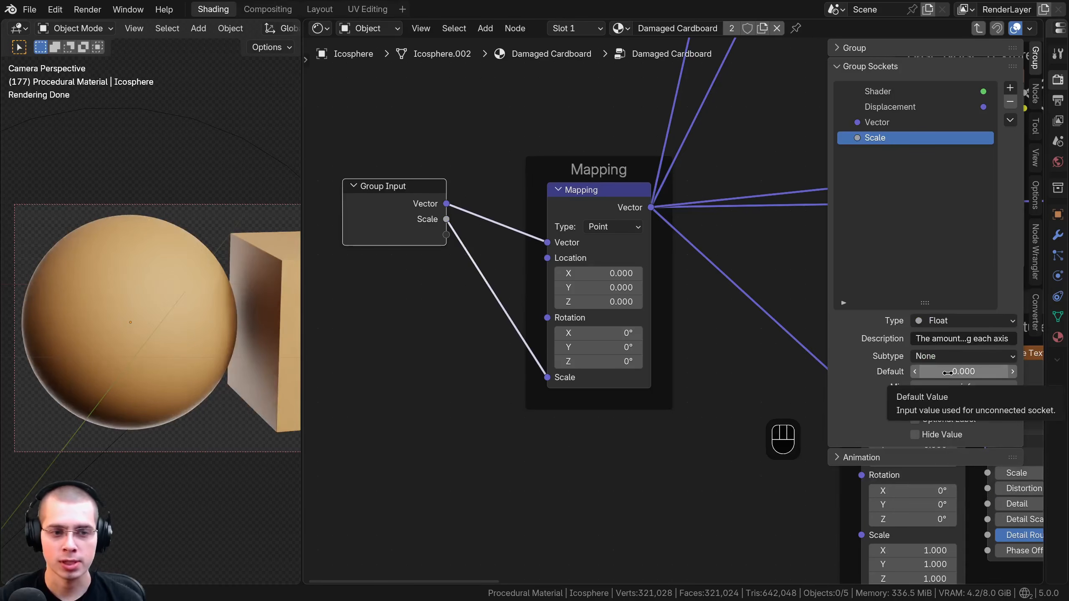
pyautogui.click(948, 371)
pyautogui.write('1')
pyautogui.press('Return')
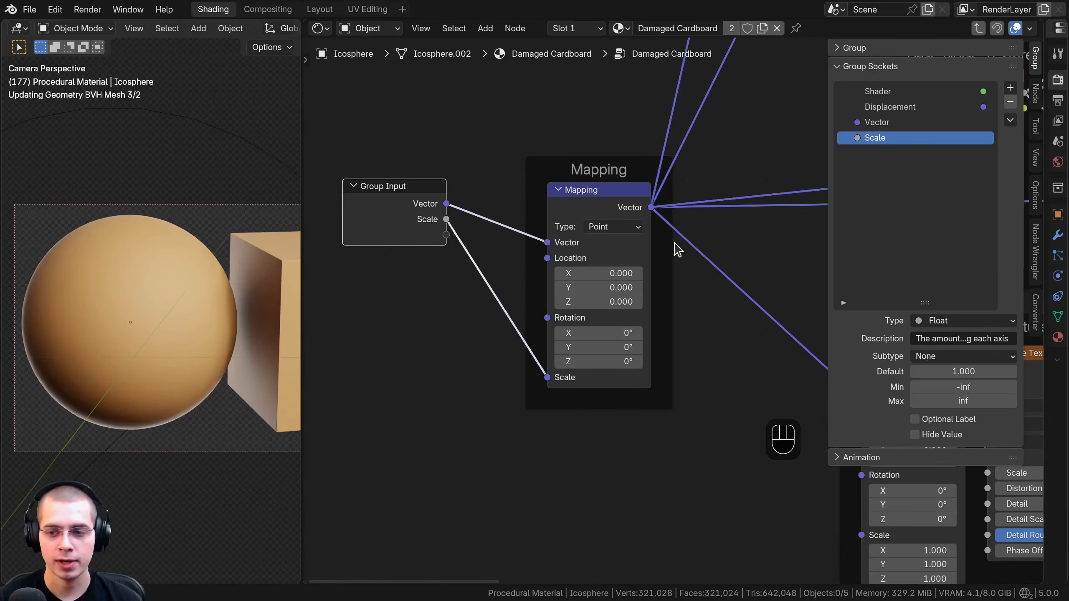
# Step: Leave the group, set Scale to 1 on the Damaged Cardboard group node and briefly preview a larger scale
pyautogui.press('Tab')
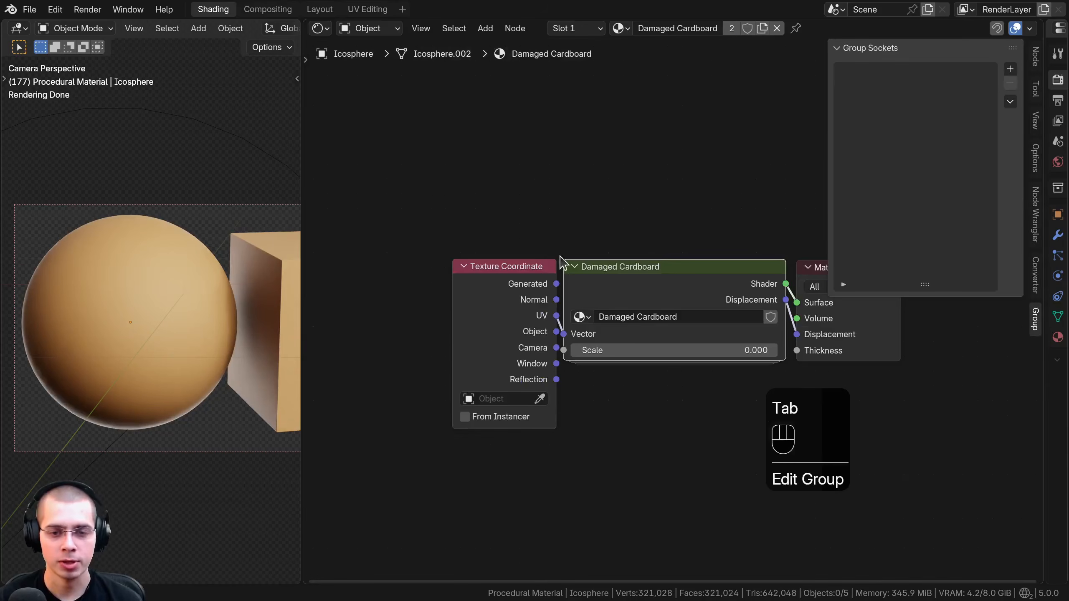
pyautogui.click(597, 327)
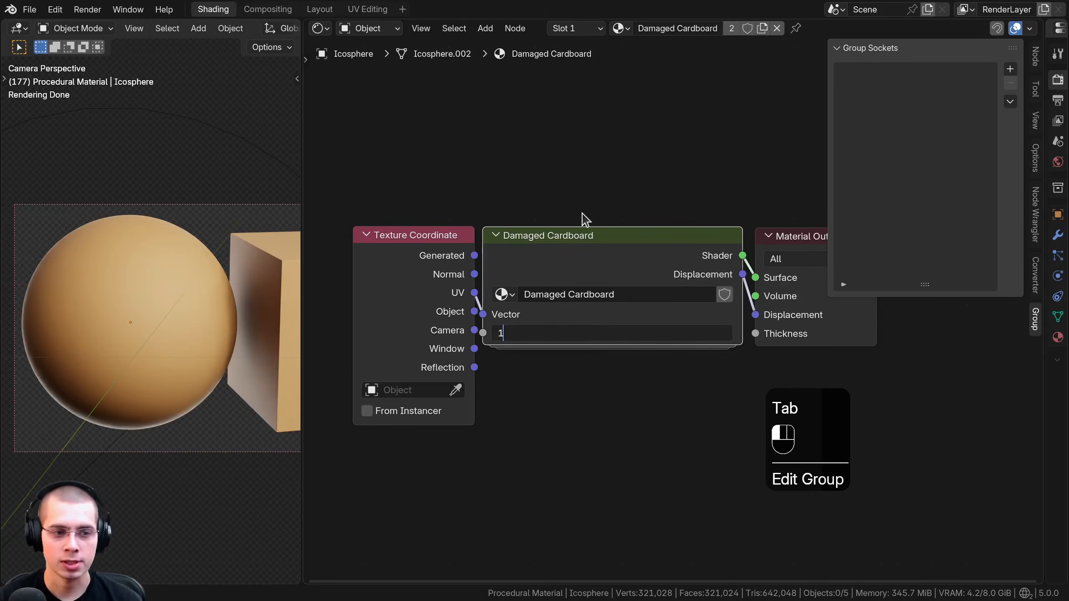
pyautogui.press('Return')
pyautogui.keyDown('shift'); pyautogui.moveTo(585, 332); pyautogui.dragTo(698, 333); pyautogui.keyUp('shift')
pyautogui.rightClick(699, 332)
pyautogui.click(564, 260)
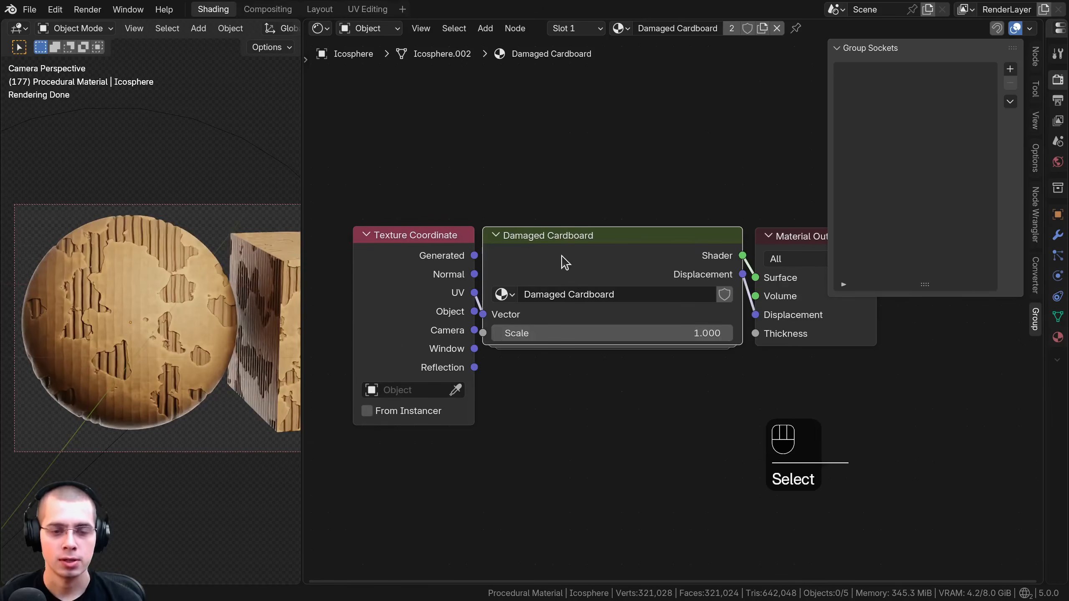
# Step: Reopen the Damaged Cardboard group and rename its Scale input socket to Cardboard Scale
pyautogui.press('Tab')
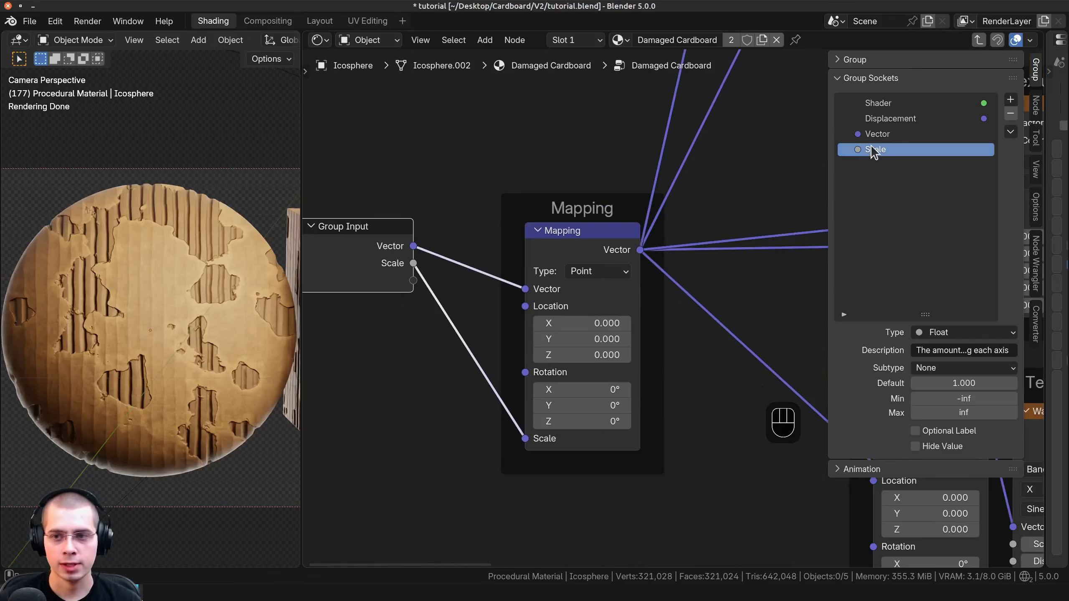
pyautogui.doubleClick(870, 145)
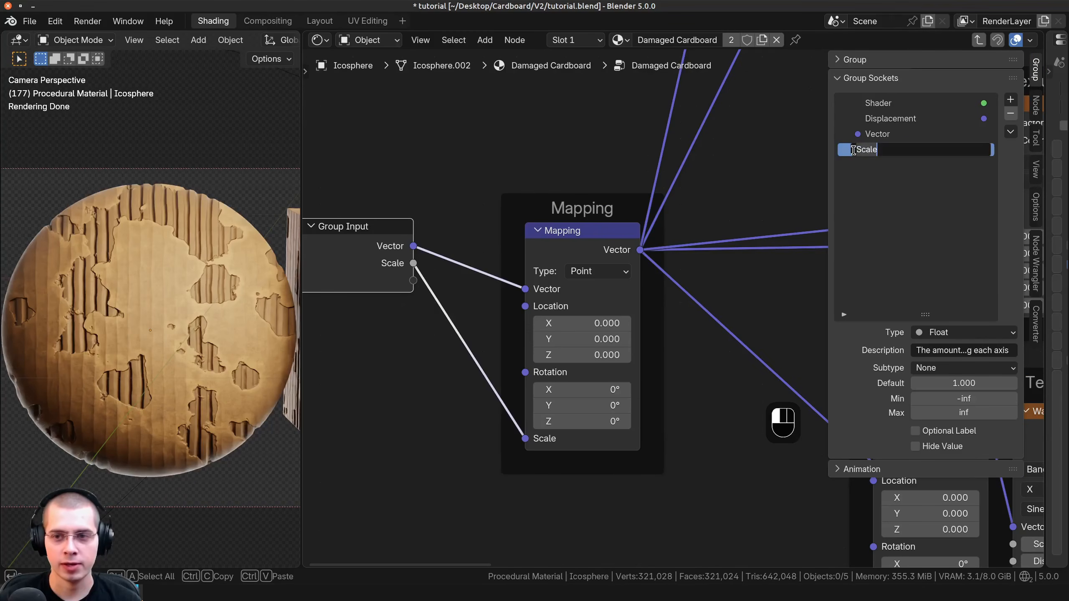
pyautogui.write('Cardboard')
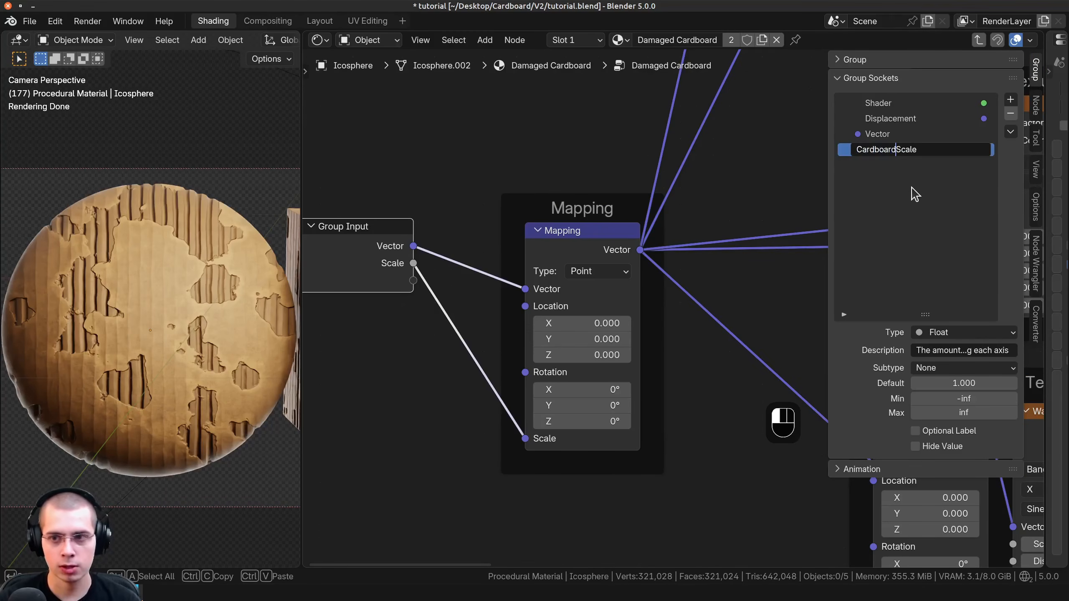
pyautogui.click(912, 187)
pyautogui.doubleClick(901, 151)
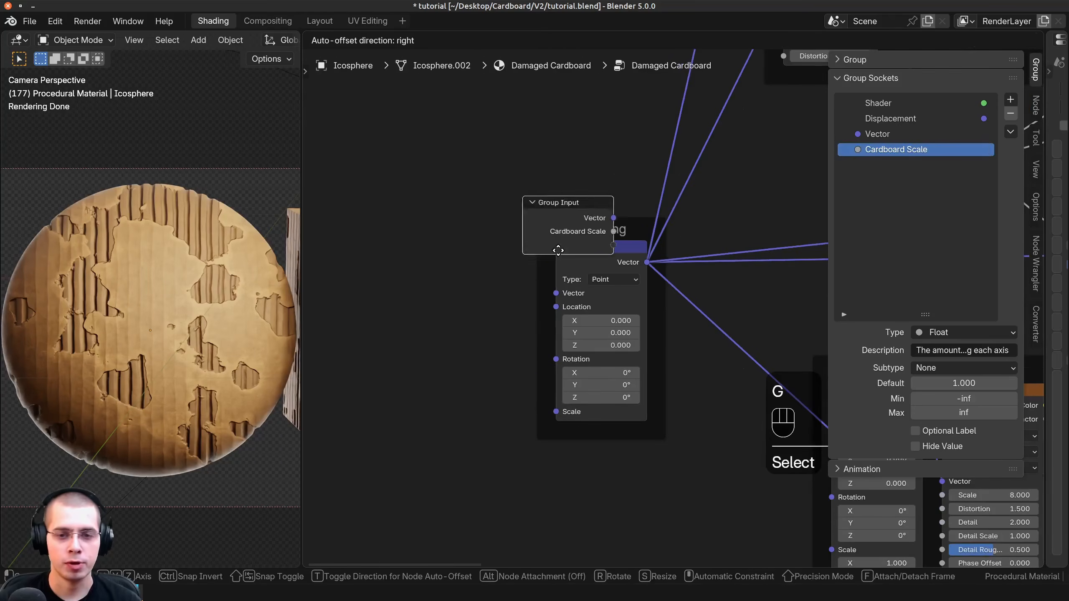
# Step: Place the Group Input node next to the Mapping node inside the Mapping frame and hide its unused socket
pyautogui.click(575, 345)
pyautogui.press('g')
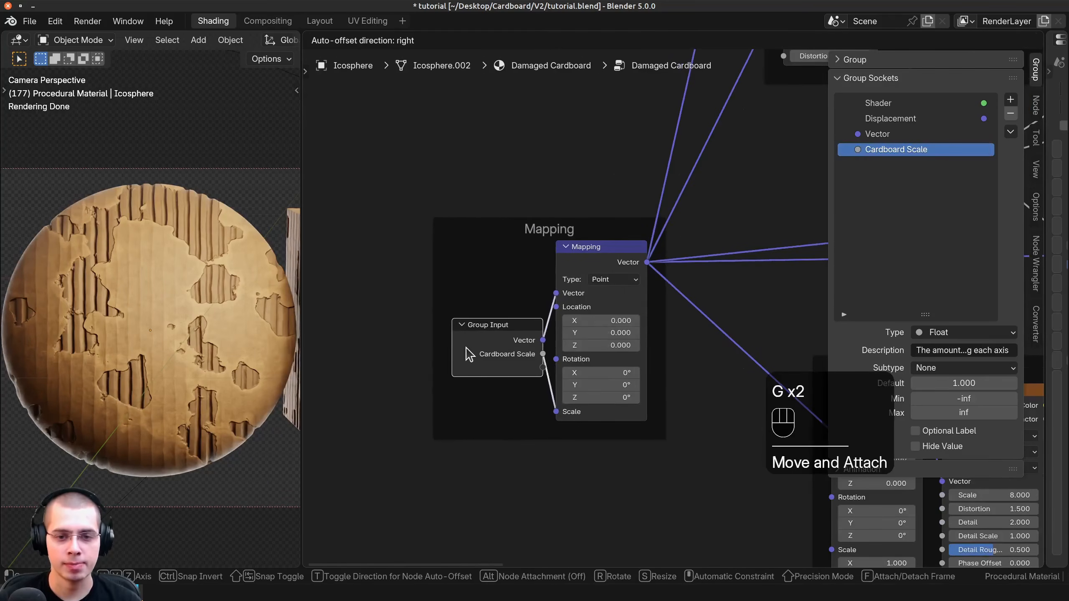
pyautogui.click(470, 354)
pyautogui.hotkey('ctrl', 'h')
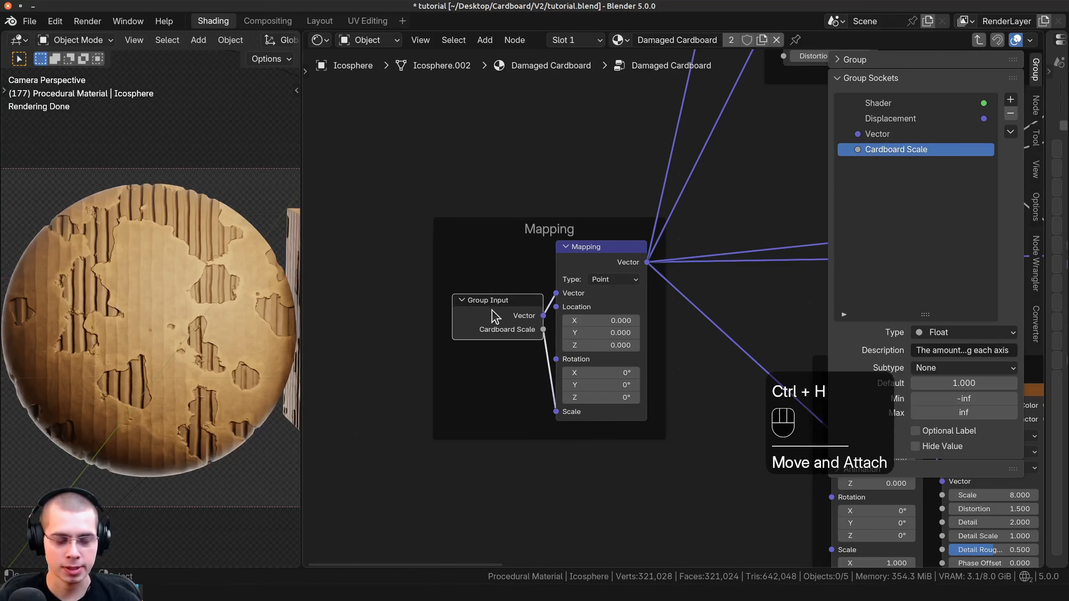
# Step: Duplicate the Group Input node, detach the copy from the Mapping frame and show its hidden empty socket
pyautogui.moveTo(498, 316); pyautogui.dragTo(501, 367, button='middle')
pyautogui.hotkey('shift', 'd')
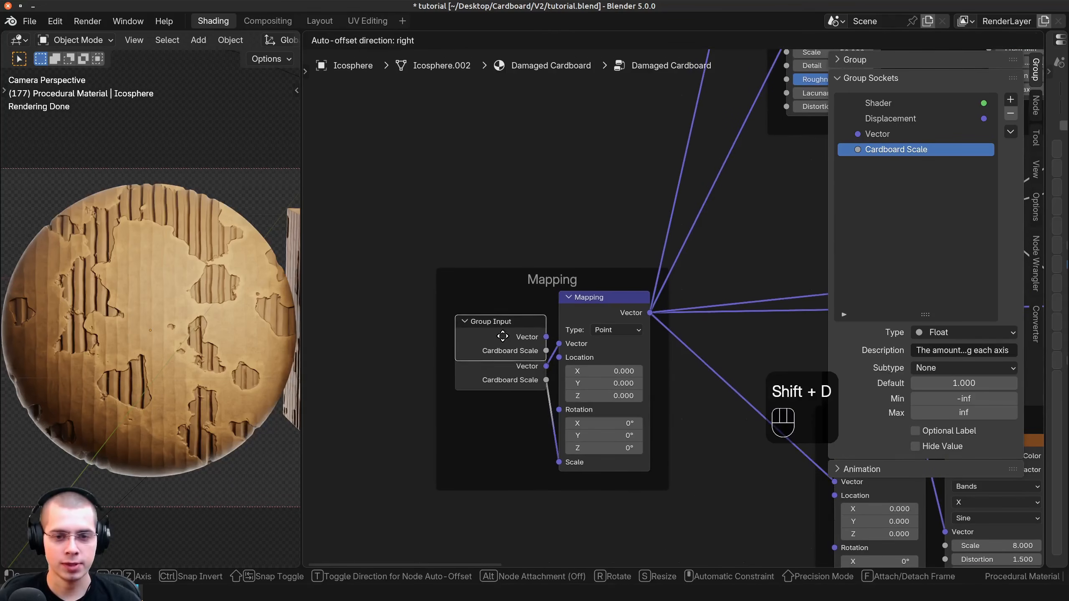
pyautogui.press('g')
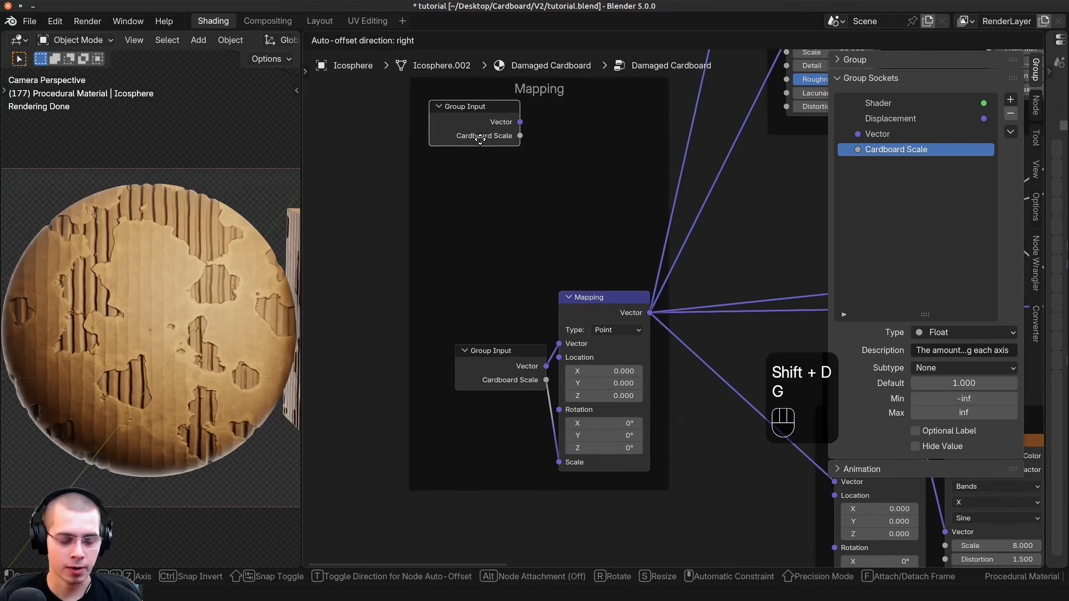
pyautogui.press('f')
pyautogui.click(404, 101)
pyautogui.moveTo(450, 164); pyautogui.dragTo(451, 311, button='middle')
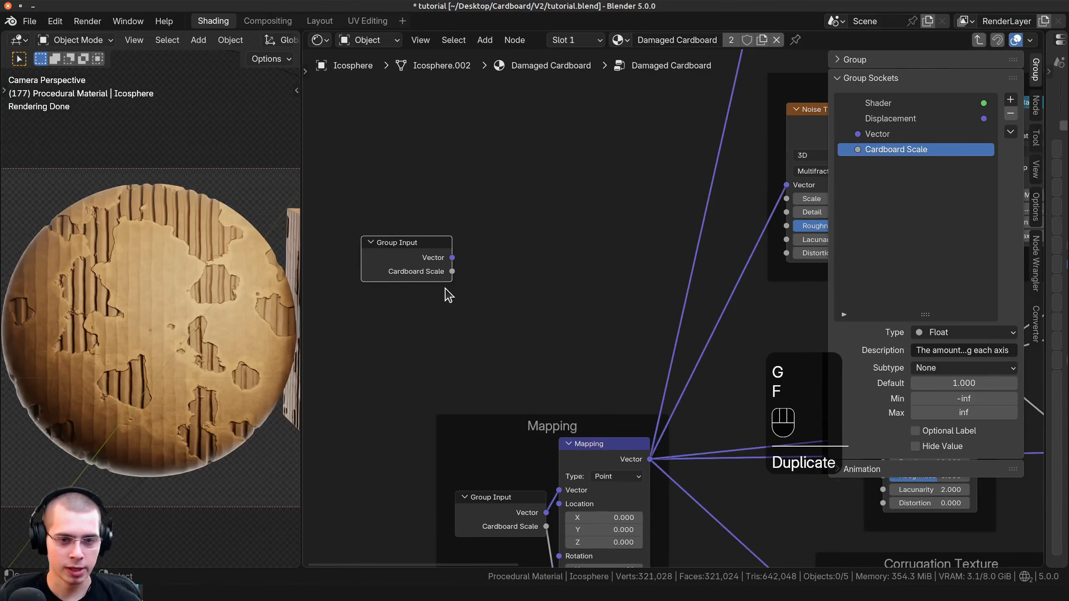
pyautogui.hotkey('ctrl', 'h')
pyautogui.moveTo(416, 286); pyautogui.dragTo(453, 235)
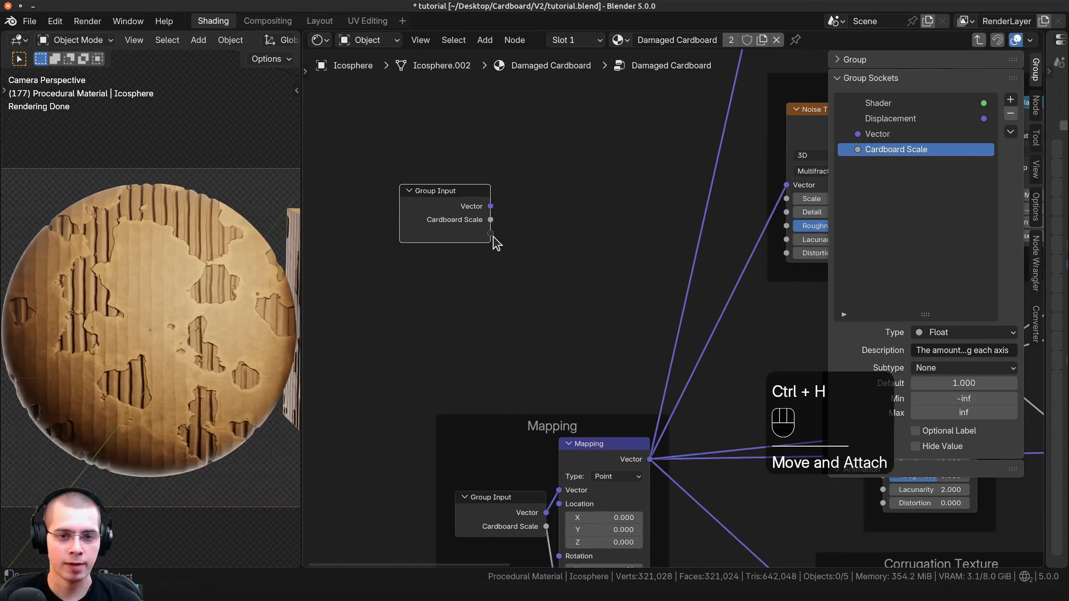
# Step: Move the duplicated Group Input node into the Dirt Texture frame, just before the Noise Texture node
pyautogui.moveTo(471, 265); pyautogui.dragTo(425, 299, button='middle')
pyautogui.press('g')
pyautogui.click(592, 242)
pyautogui.scroll(-3, 542, 168)
pyautogui.moveTo(399, 139); pyautogui.dragTo(948, 176, button='middle')
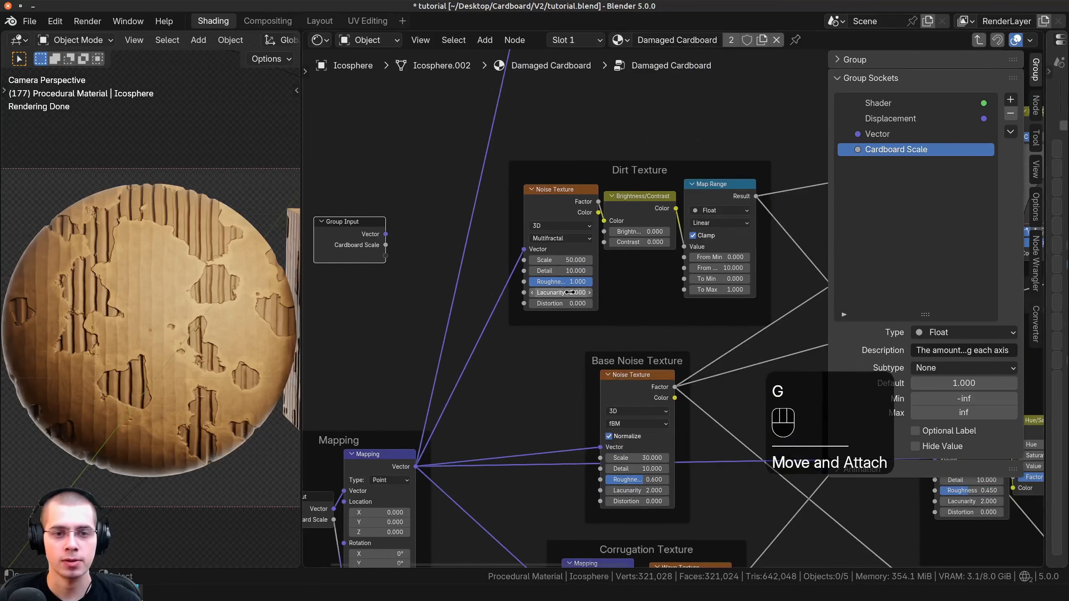
pyautogui.scroll(-1, 570, 292)
pyautogui.moveTo(569, 292); pyautogui.dragTo(638, 354, button='middle')
pyautogui.press('g')
pyautogui.click(500, 169)
pyautogui.moveTo(501, 176); pyautogui.dragTo(500, 362, button='middle')
pyautogui.scroll(1, 611, 533)
pyautogui.moveTo(611, 534); pyautogui.dragTo(578, 384, button='middle')
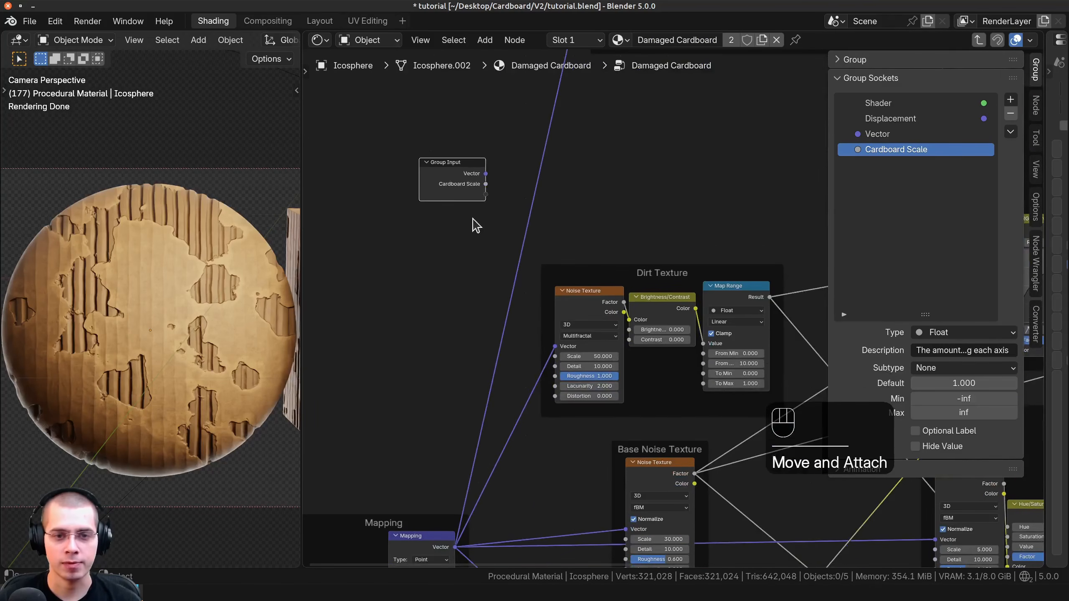
pyautogui.press('g')
pyautogui.moveTo(471, 218); pyautogui.dragTo(412, 201, button='middle')
pyautogui.click(504, 269)
pyautogui.scroll(3, 557, 292)
pyautogui.press('g')
pyautogui.click(558, 344)
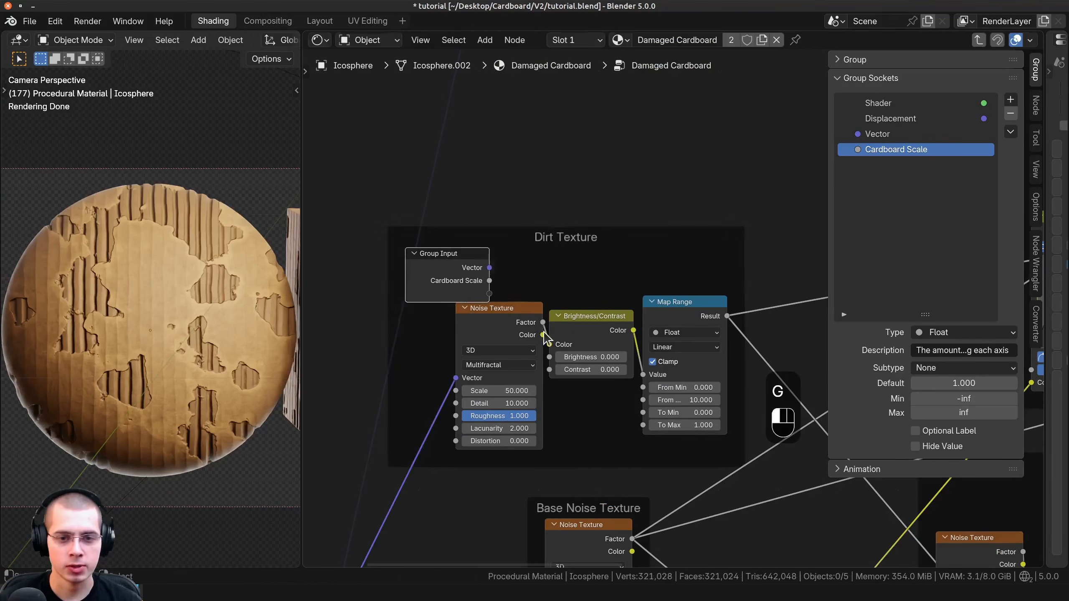
pyautogui.press('g')
pyautogui.click(395, 341)
pyautogui.moveTo(405, 341); pyautogui.dragTo(426, 275, button='middle')
pyautogui.press('g')
pyautogui.click(452, 271)
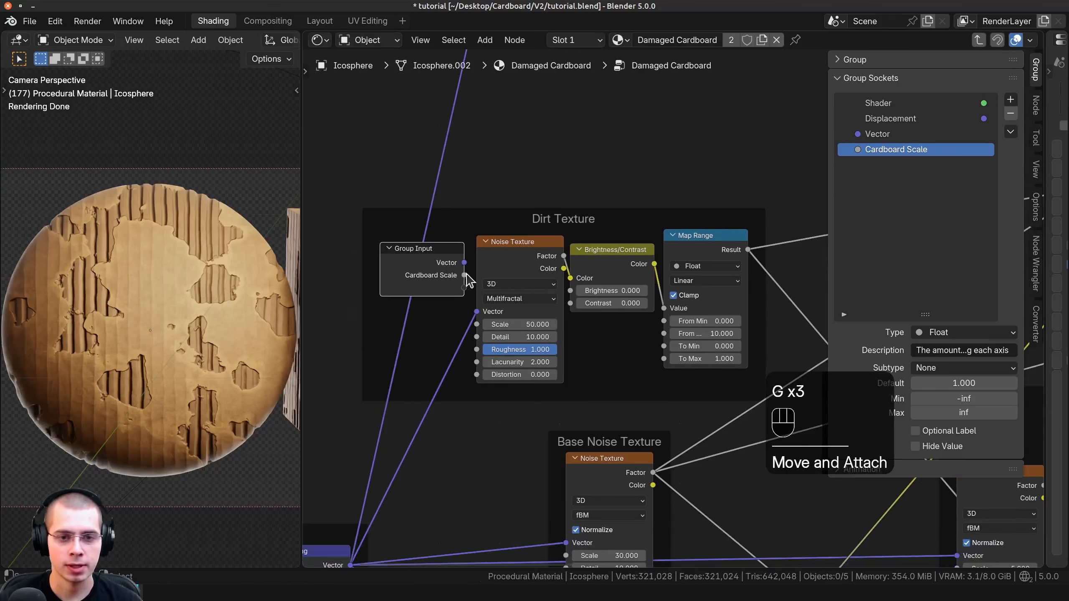
# Step: Expose the dirt Noise Texture's Scale as a new group input and name it Dirt Scale
pyautogui.scroll(2, 495, 300)
pyautogui.moveTo(495, 300); pyautogui.dragTo(453, 307, button='middle')
pyautogui.scroll(2, 465, 305)
pyautogui.click(469, 250)
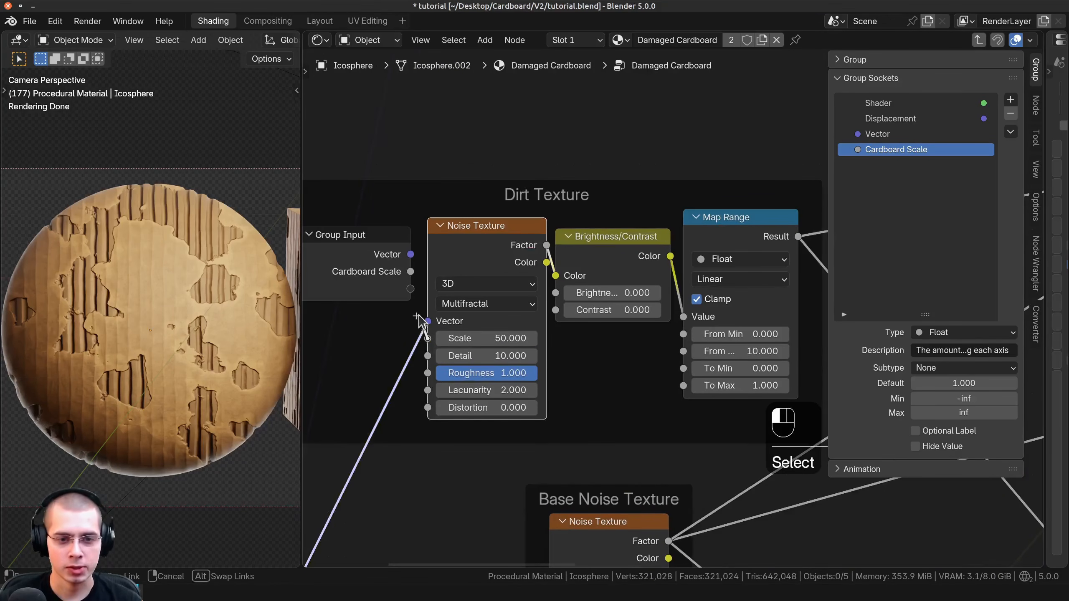
pyautogui.moveTo(410, 292); pyautogui.dragTo(410, 289)
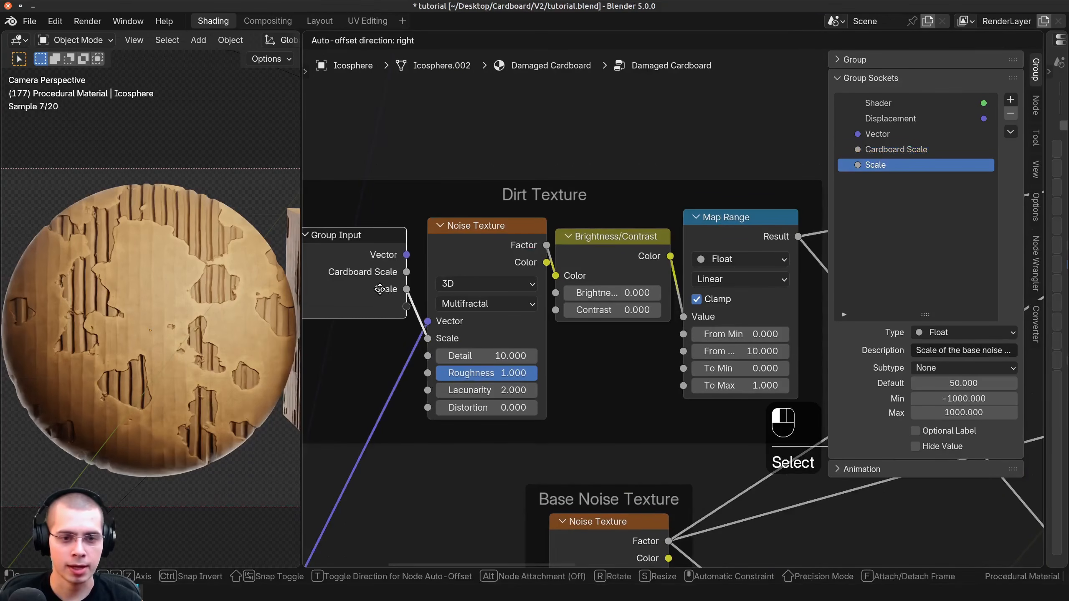
pyautogui.doubleClick(867, 165)
pyautogui.write('D')
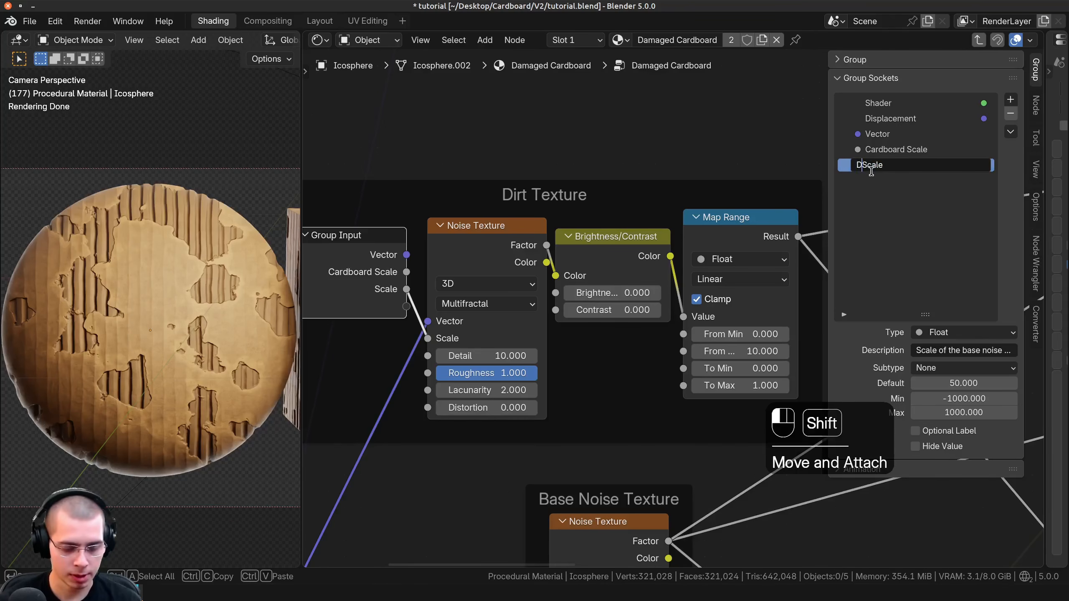
pyautogui.write('irt')
pyautogui.press('Return')
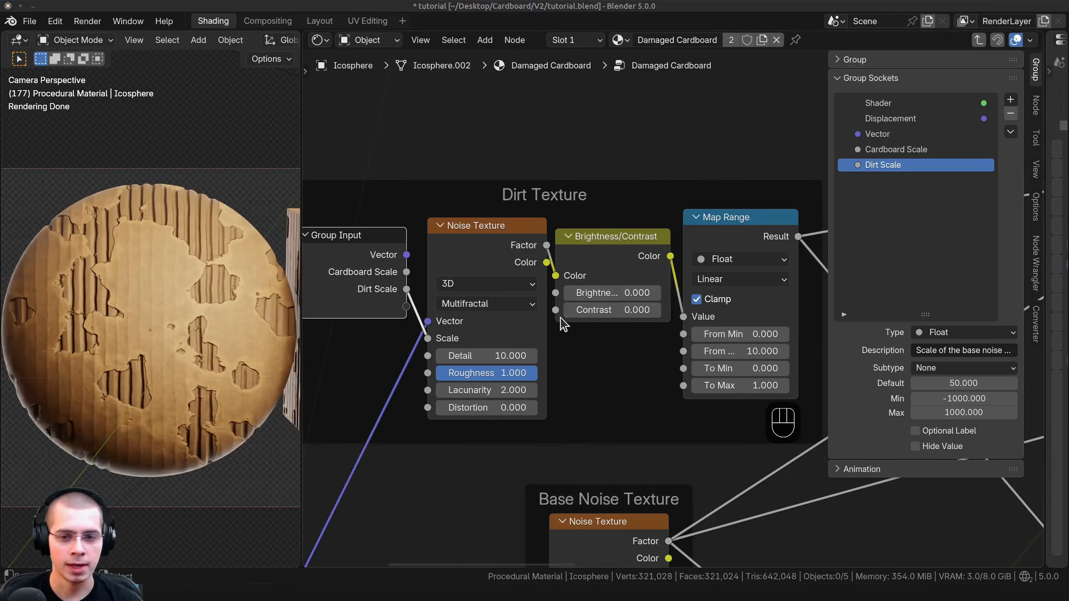
# Step: Expose the Contrast of the dirt Brightness/Contrast node as a new group input and name it Dirt Visibility
pyautogui.moveTo(556, 311); pyautogui.dragTo(430, 279)
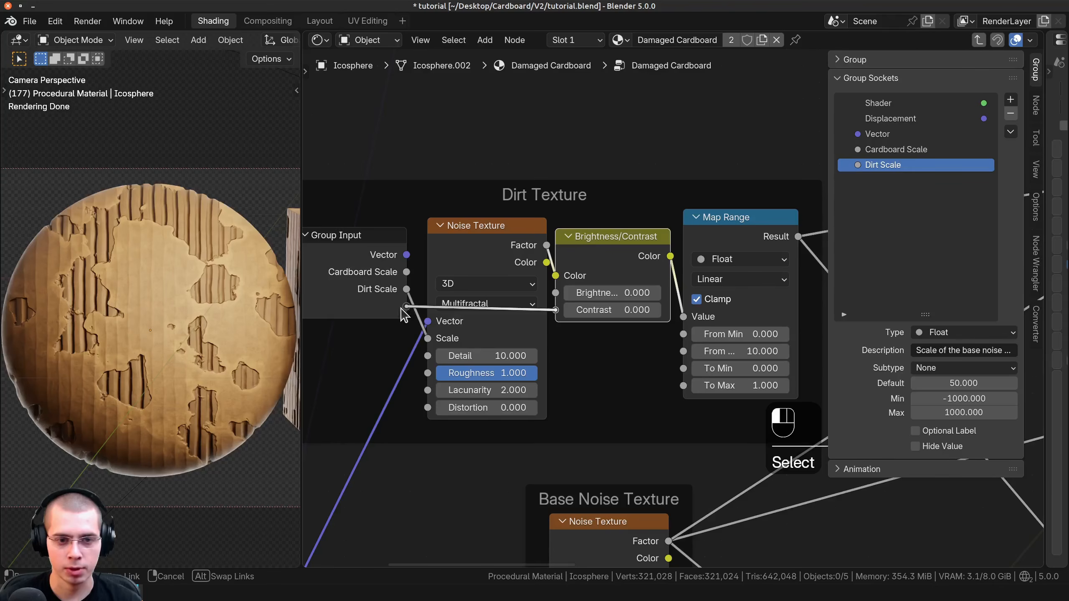
pyautogui.moveTo(404, 315); pyautogui.dragTo(406, 306)
pyautogui.doubleClick(878, 180)
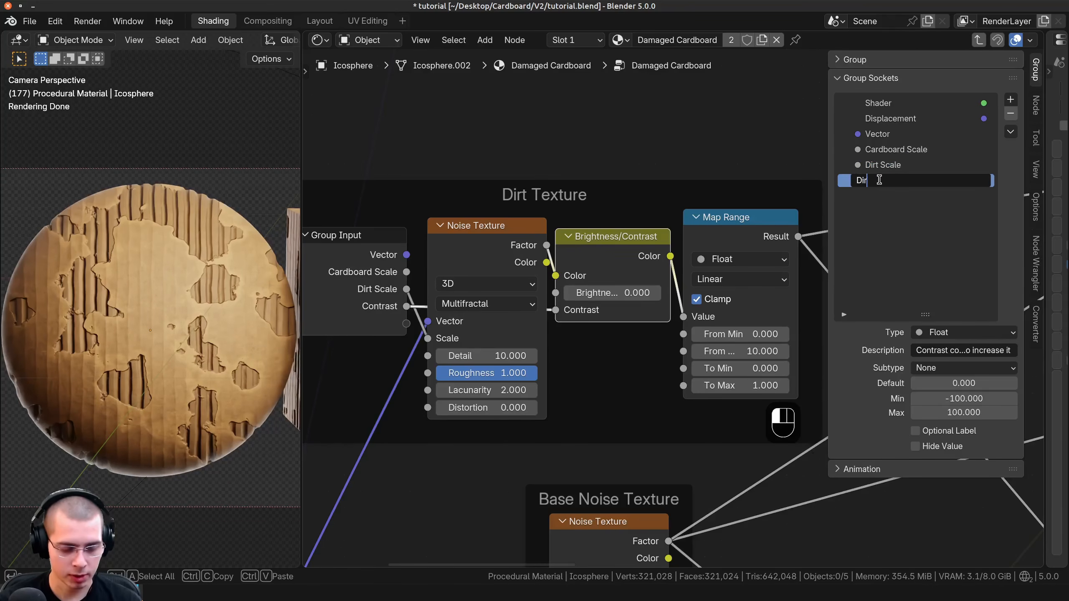
pyautogui.write('Dirt V')
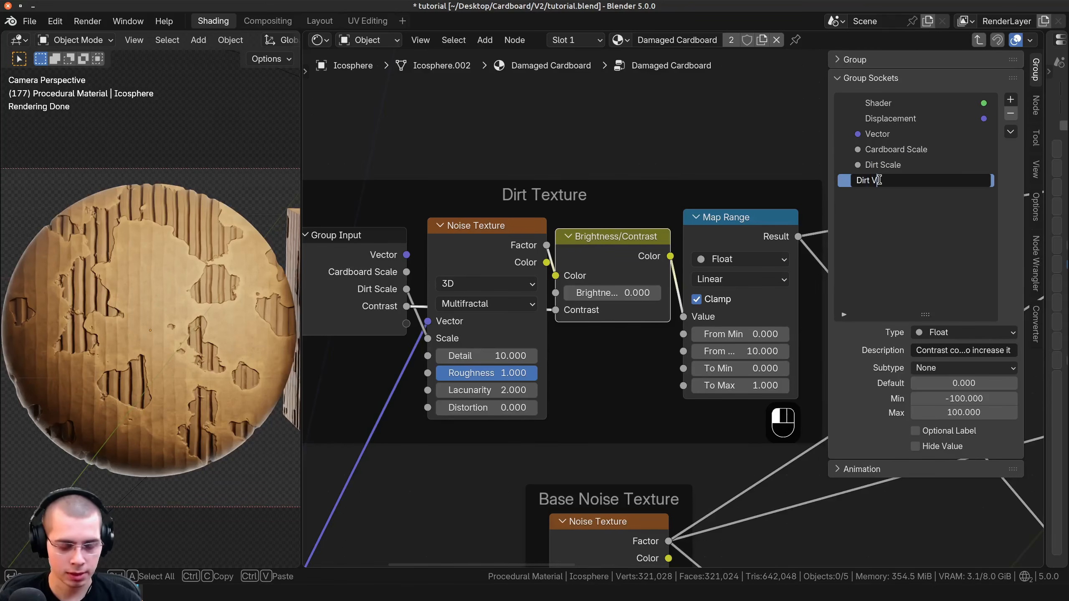
pyautogui.write('isibility')
pyautogui.press('Tab')
# Step: Try out different values of the exposed dirt control on the Damaged Cardboard group node
pyautogui.press('Tab')
pyautogui.keyDown('shift'); pyautogui.moveTo(546, 289); pyautogui.dragTo(716, 289); pyautogui.keyUp('shift')
pyautogui.keyDown('shift'); pyautogui.moveTo(623, 289); pyautogui.dragTo(552, 289); pyautogui.keyUp('shift')
pyautogui.press('Tab')
pyautogui.moveTo(583, 235); pyautogui.dragTo(564, 265)
pyautogui.press('Tab')
pyautogui.scroll(3, 589, 305)
pyautogui.scroll(-3, 564, 179)
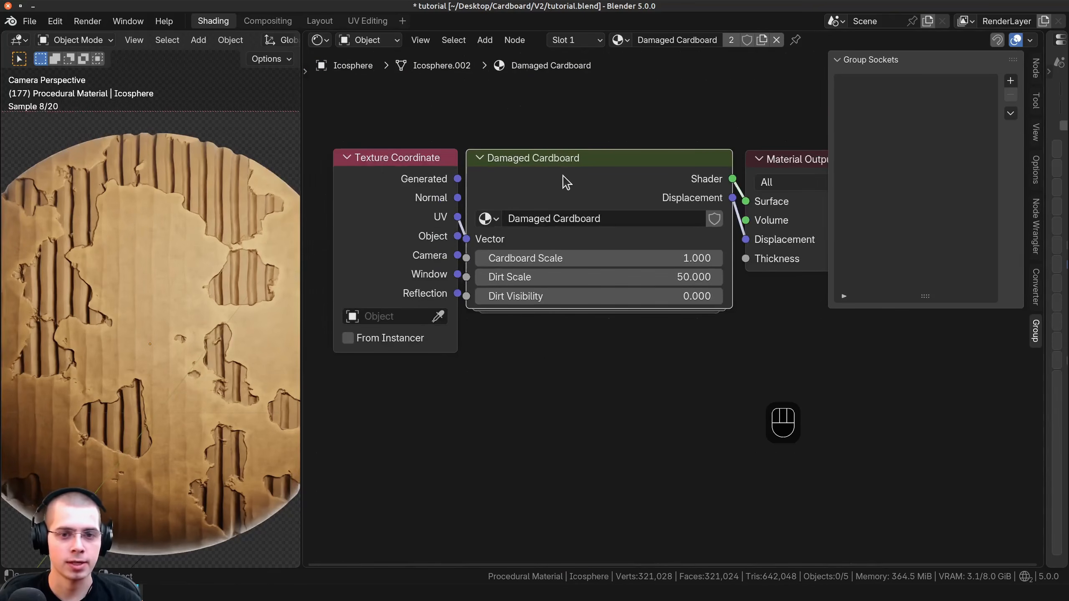
# Step: Add a panel named Dirt to the group's sockets and place Dirt Scale and Dirt Visibility inside it
pyautogui.press('Tab')
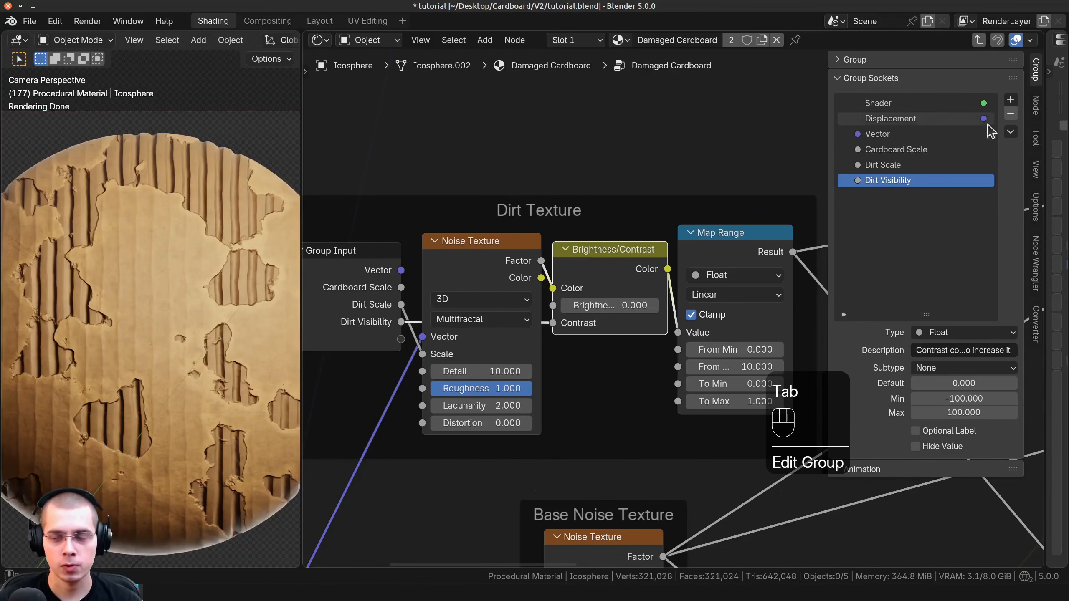
pyautogui.click(1011, 103)
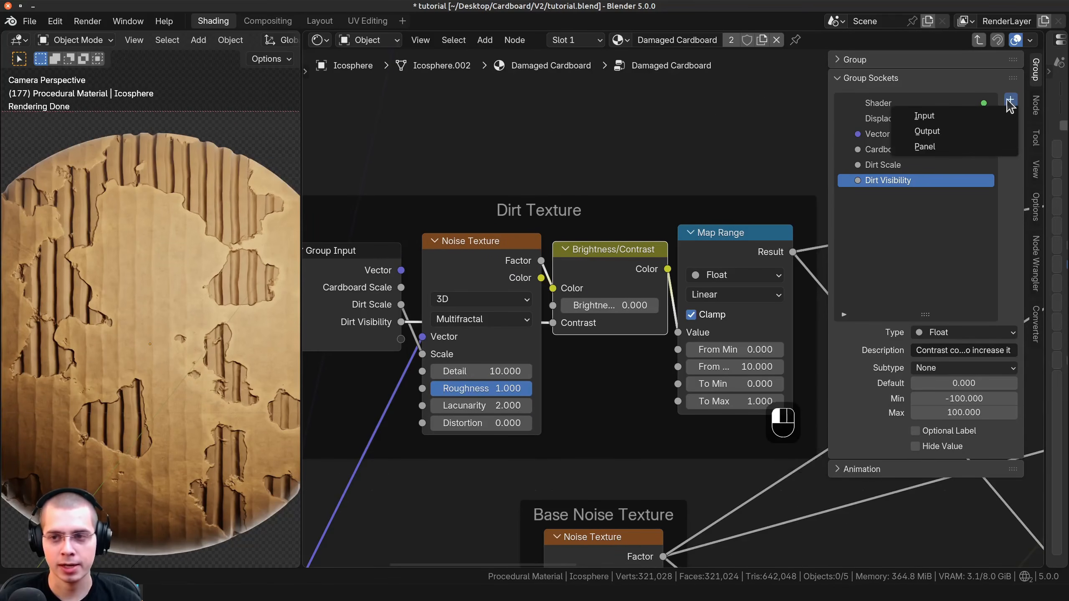
pyautogui.click(924, 147)
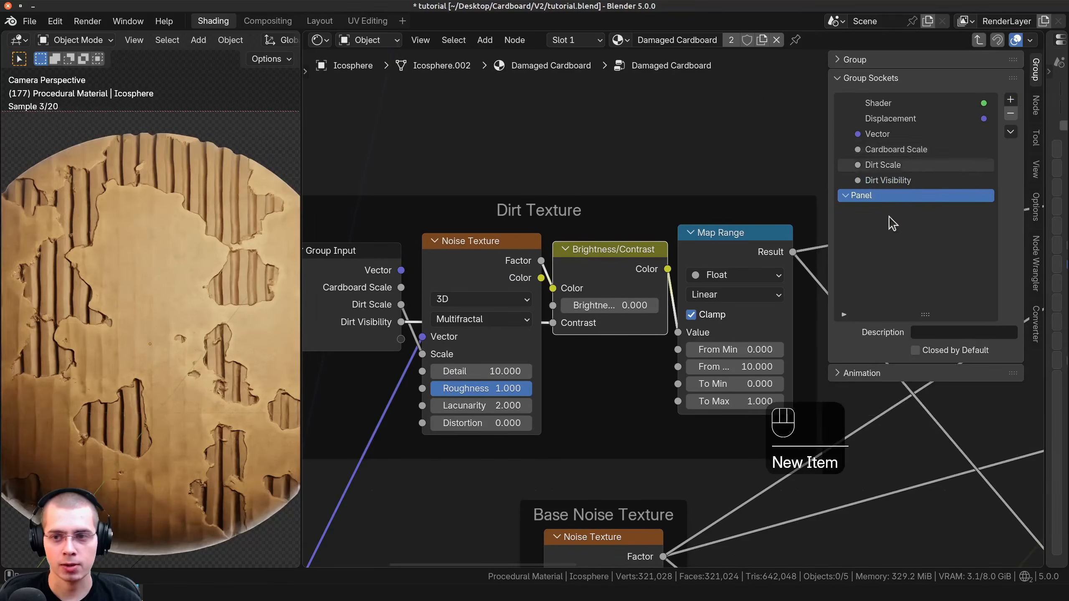
pyautogui.doubleClick(867, 195)
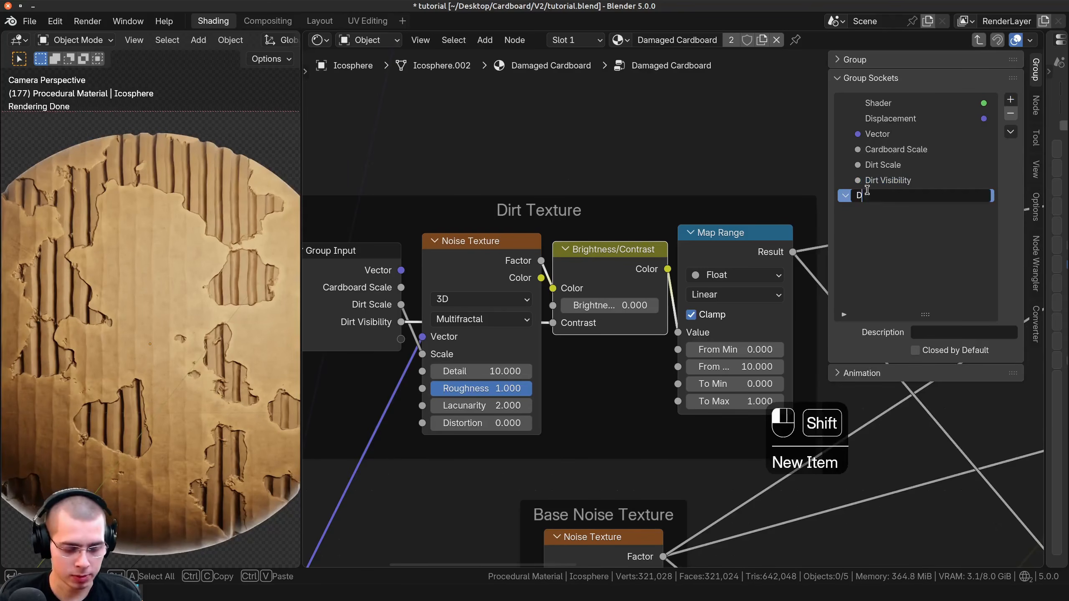
pyautogui.write('Dirt')
pyautogui.press('Return')
pyautogui.moveTo(875, 181)
pyautogui.mouseDown()
pyautogui.moveTo(871, 198)
pyautogui.moveTo(880, 164)
pyautogui.moveTo(867, 183)
pyautogui.mouseUp()
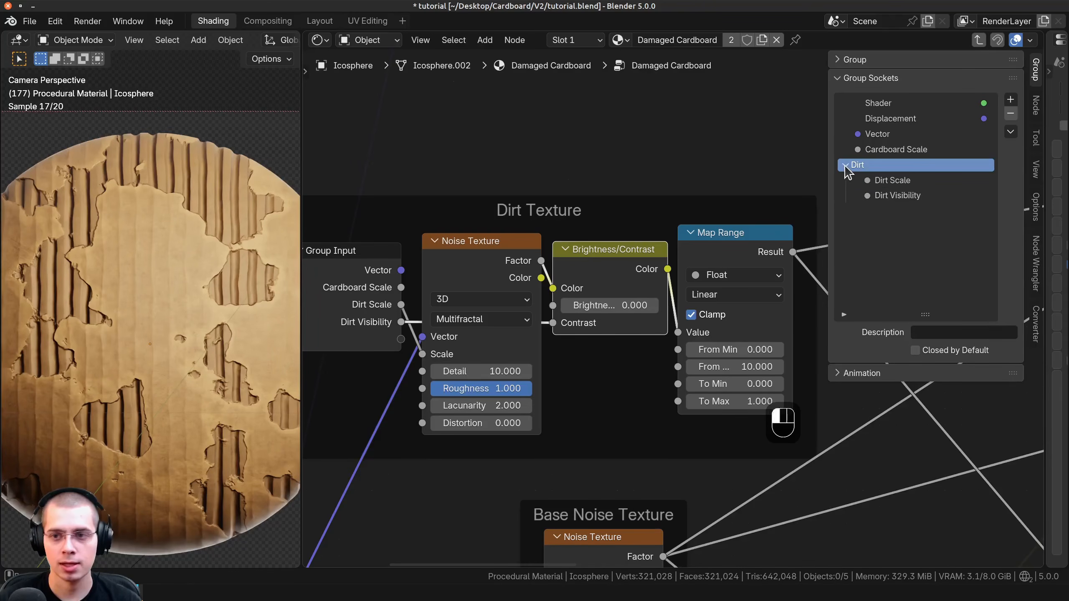
# Step: Duplicate the Group Input node of the Dirt Texture frame and place the copy above, detached from the frame
pyautogui.moveTo(532, 213); pyautogui.dragTo(585, 229, button='middle')
pyautogui.scroll(-2, 537, 205)
pyautogui.scroll(1, 511, 235)
pyautogui.moveTo(474, 285); pyautogui.dragTo(476, 286)
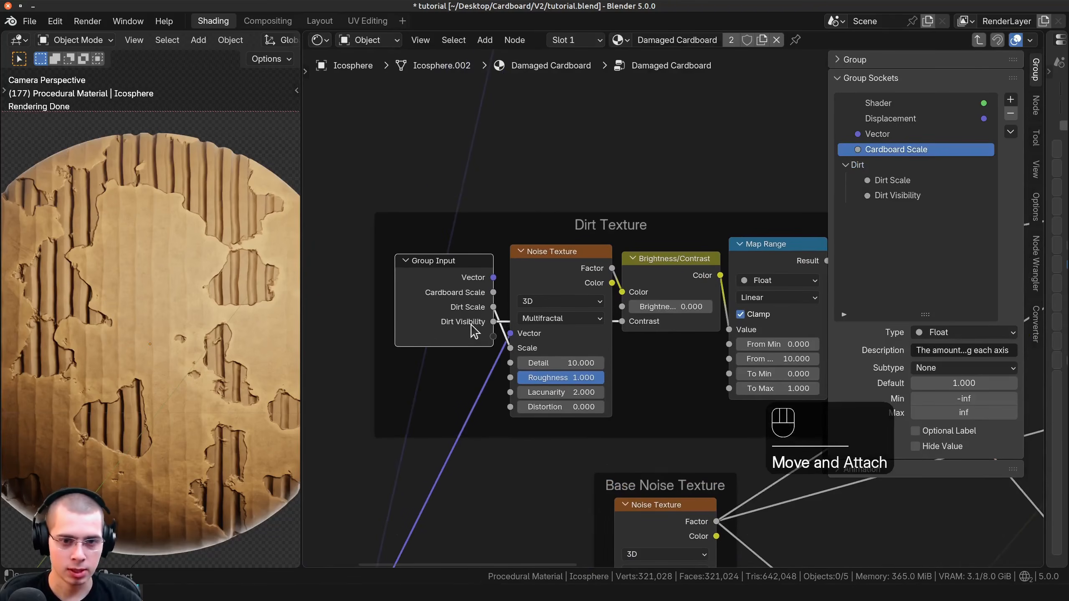
pyautogui.hotkey('shift', 'd')
pyautogui.press('f')
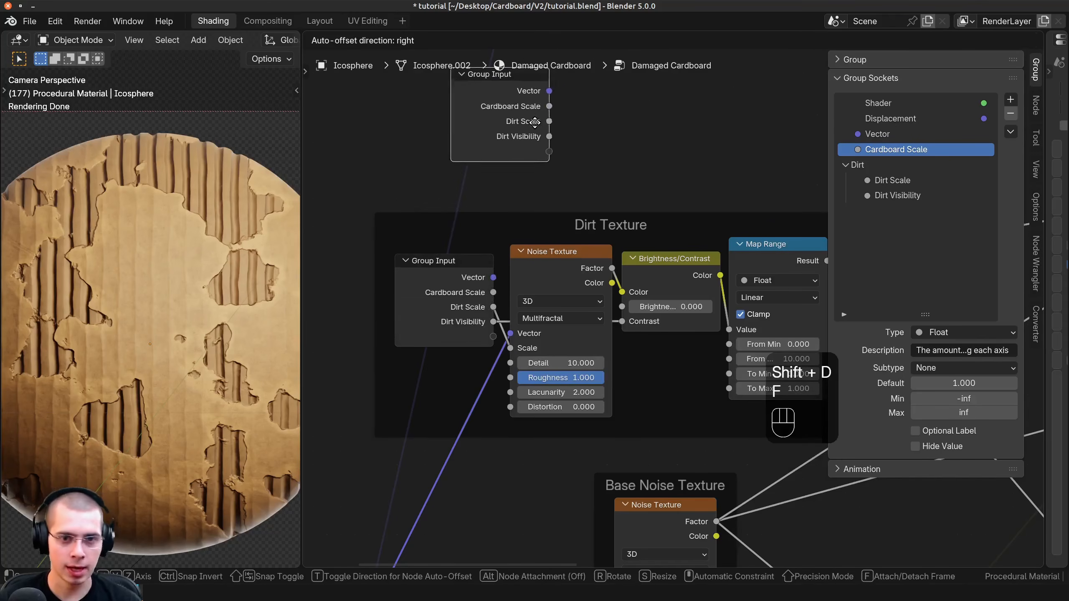
pyautogui.click(545, 104)
# Step: Hide the unused sockets of the Group Input node inside the Dirt Texture frame
pyautogui.click(446, 306)
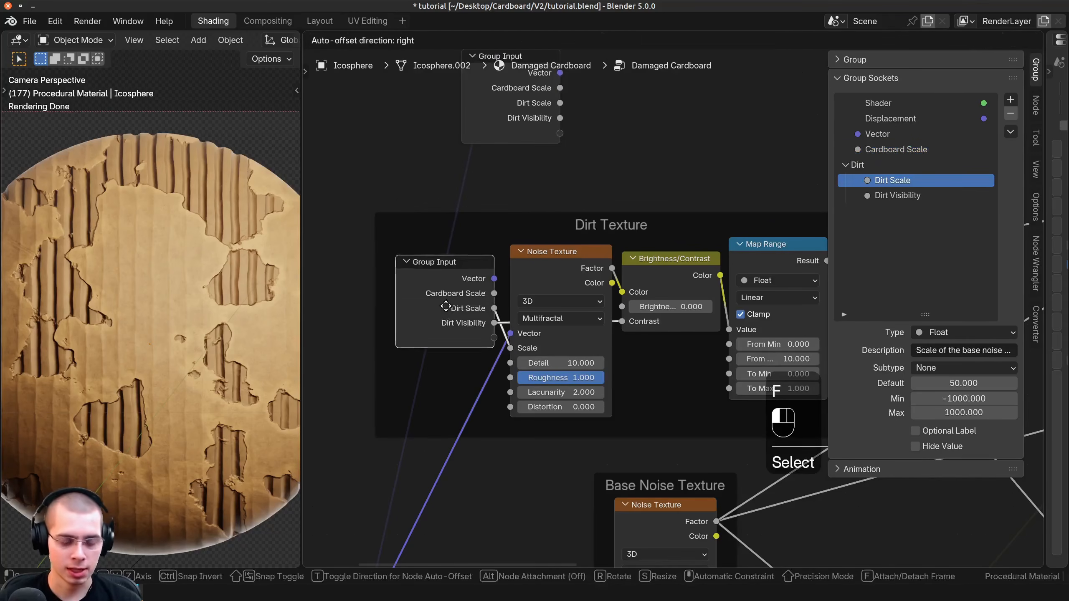
pyautogui.moveTo(446, 307); pyautogui.dragTo(451, 316)
pyautogui.hotkey('ctrl', 'h')
pyautogui.press('a')
# Step: Move the copied Group Input node into the Cardboard Crumples frame, beside its first Mapping node
pyautogui.scroll(-5, 477, 317)
pyautogui.click(522, 169)
pyautogui.moveTo(556, 272); pyautogui.dragTo(600, 475, button='middle')
pyautogui.press('g')
pyautogui.click(460, 200)
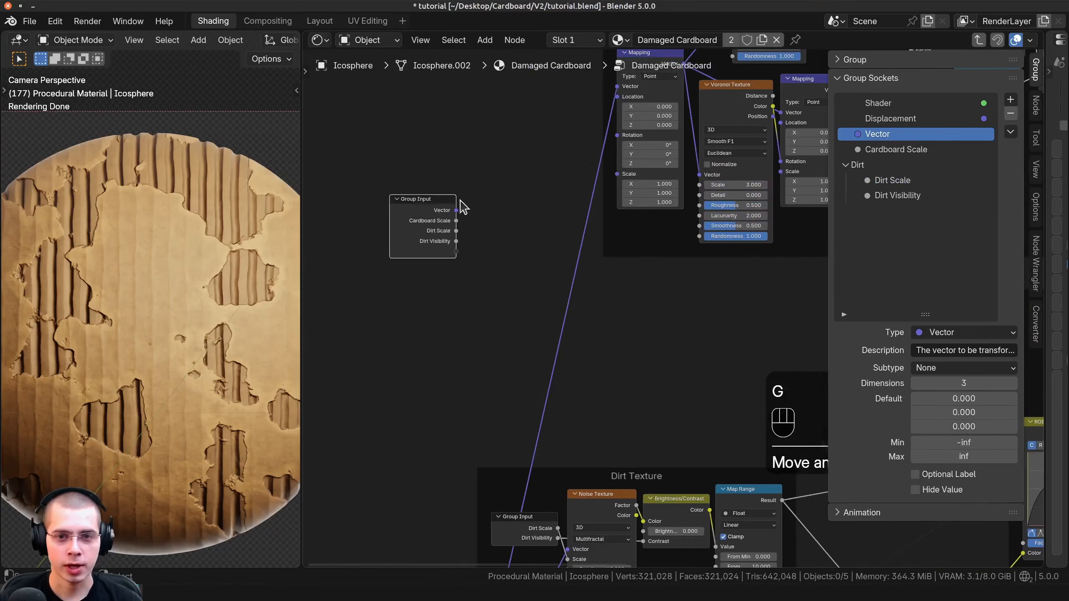
pyautogui.moveTo(482, 218); pyautogui.dragTo(382, 400, button='middle')
pyautogui.press('g')
pyautogui.click(627, 155)
pyautogui.moveTo(581, 166); pyautogui.dragTo(459, 169, button='middle')
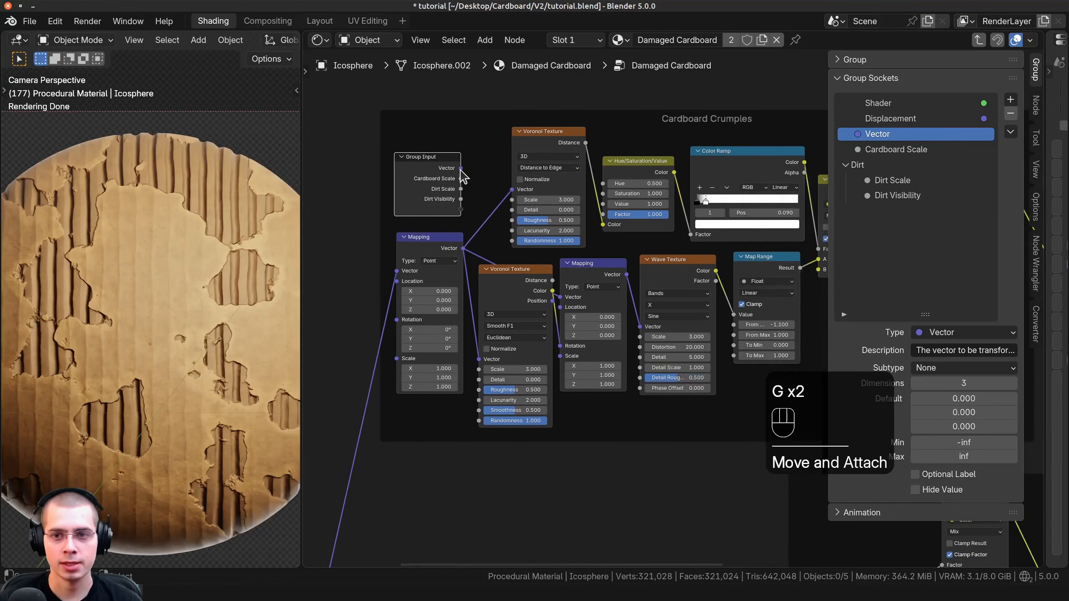
pyautogui.moveTo(383, 230); pyautogui.dragTo(520, 208, button='middle')
pyautogui.press('g')
pyautogui.click(443, 290)
pyautogui.moveTo(498, 263); pyautogui.dragTo(469, 297, button='middle')
pyautogui.moveTo(469, 296); pyautogui.dragTo(459, 293)
pyautogui.moveTo(523, 397); pyautogui.dragTo(518, 371, button='middle')
pyautogui.scroll(3, 519, 371)
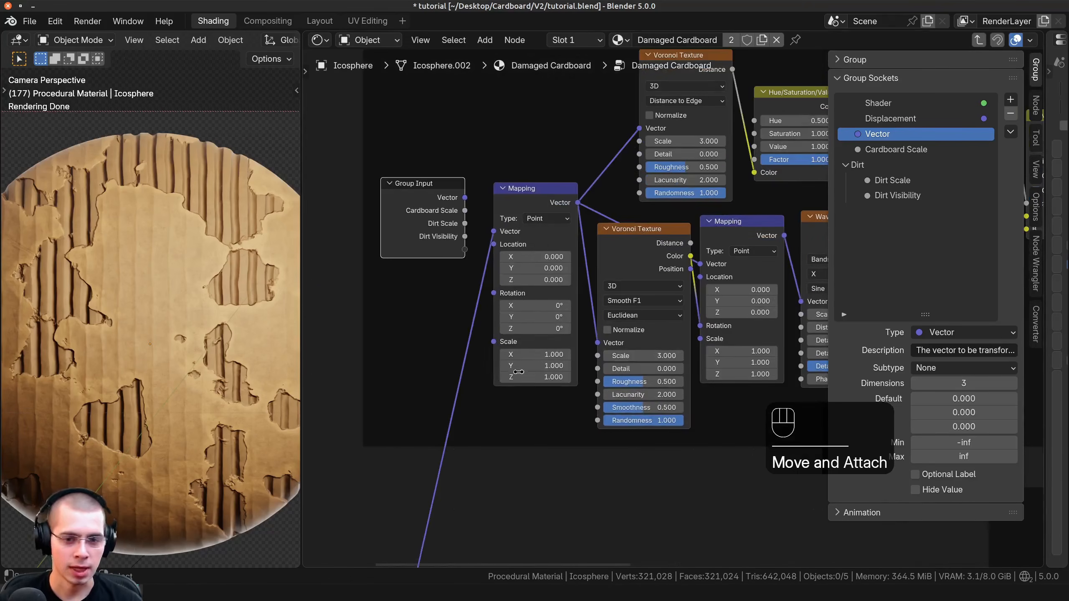
# Step: Expose the Scale of the first Cardboard Crumples Mapping node as a new group input and name it Crumples Scale
pyautogui.moveTo(493, 342); pyautogui.dragTo(465, 250)
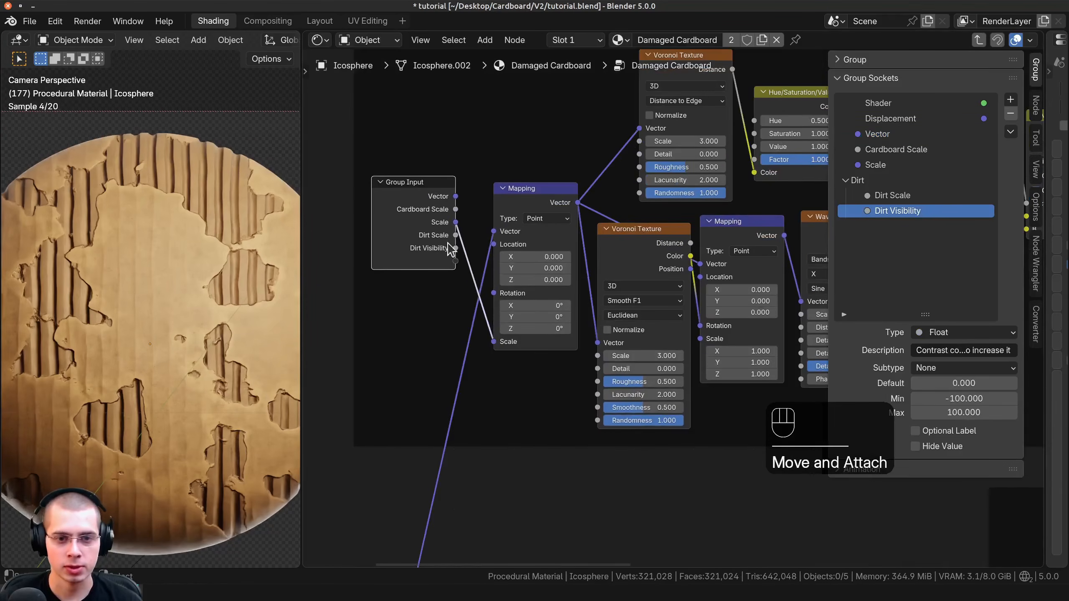
pyautogui.doubleClick(873, 164)
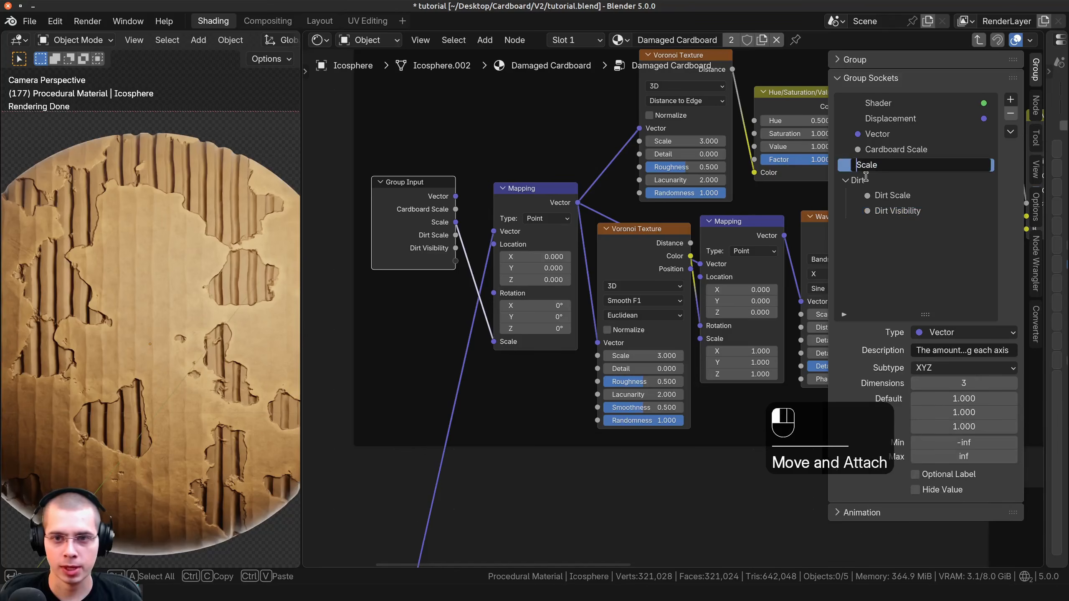
pyautogui.write('Crumpls')
pyautogui.write('s')
pyautogui.press('Return')
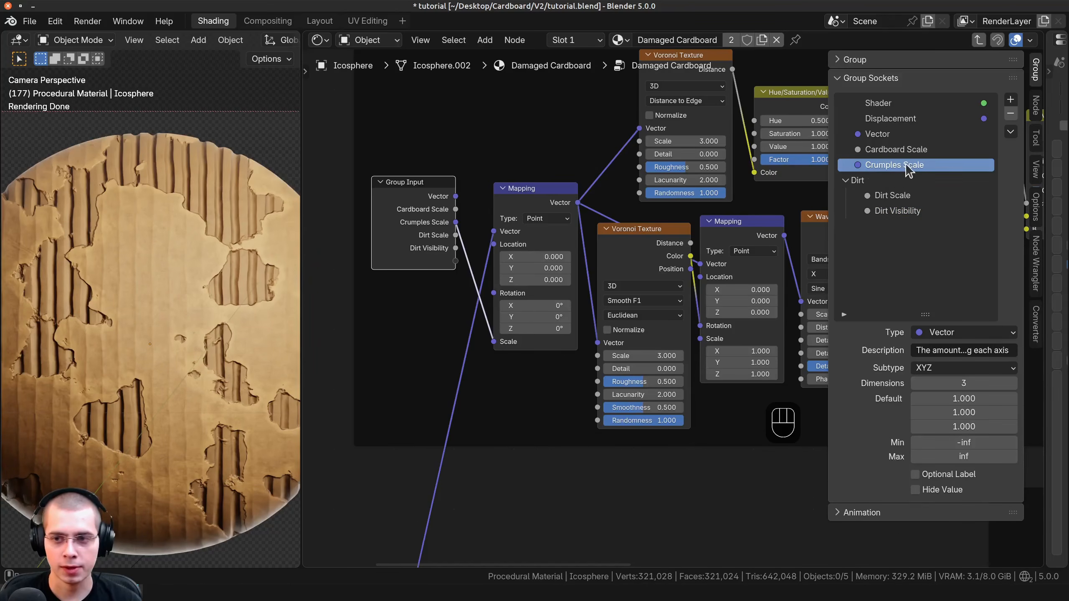
# Step: Change the Crumples Scale input's type to Float and set its default to 1
pyautogui.click(932, 337)
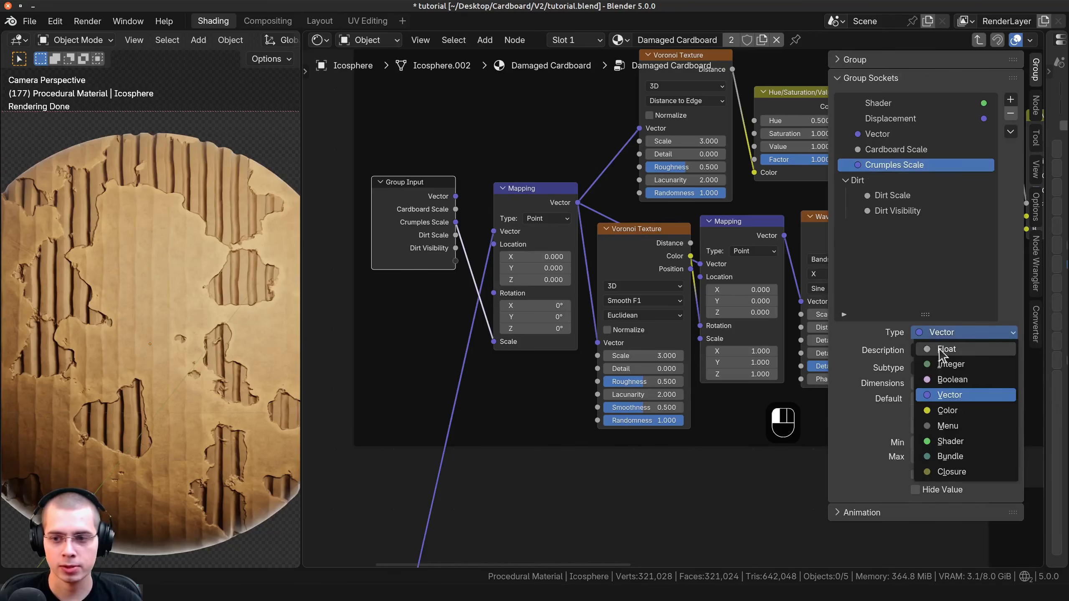
pyautogui.click(941, 350)
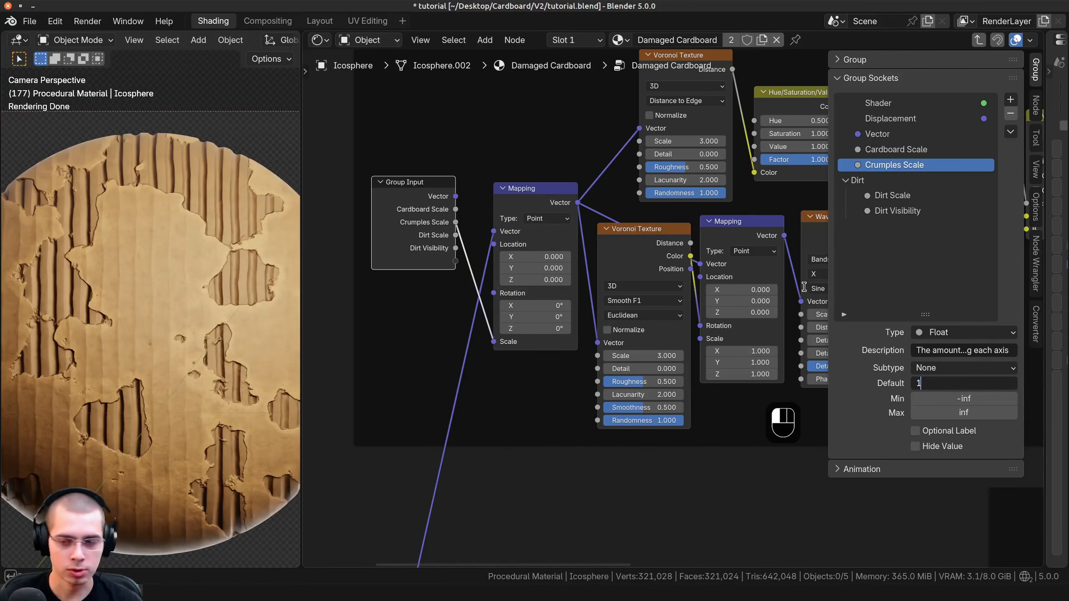
pyautogui.write('1')
pyautogui.press('Return')
# Step: Leave the group and set Crumples Scale to 1 on the Damaged Cardboard group node
pyautogui.press('Tab')
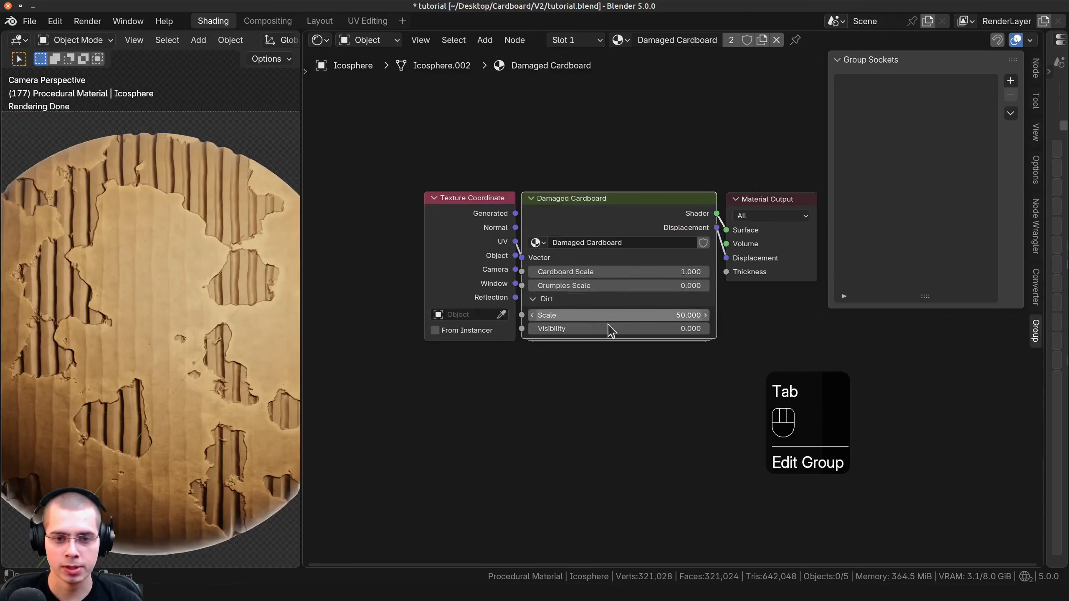
pyautogui.scroll(2, 610, 330)
pyautogui.click(562, 277)
pyautogui.write('1')
pyautogui.press('Return')
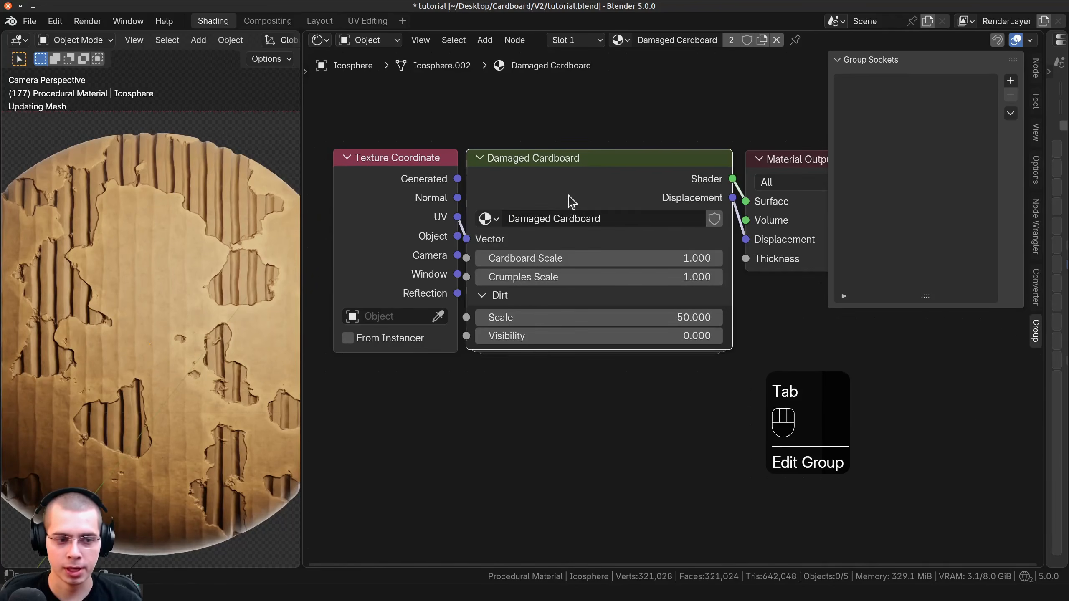
# Step: Reopen the group, add a socket panel named Crumples and place Crumples Scale inside it
pyautogui.click(571, 202)
pyautogui.press('Tab')
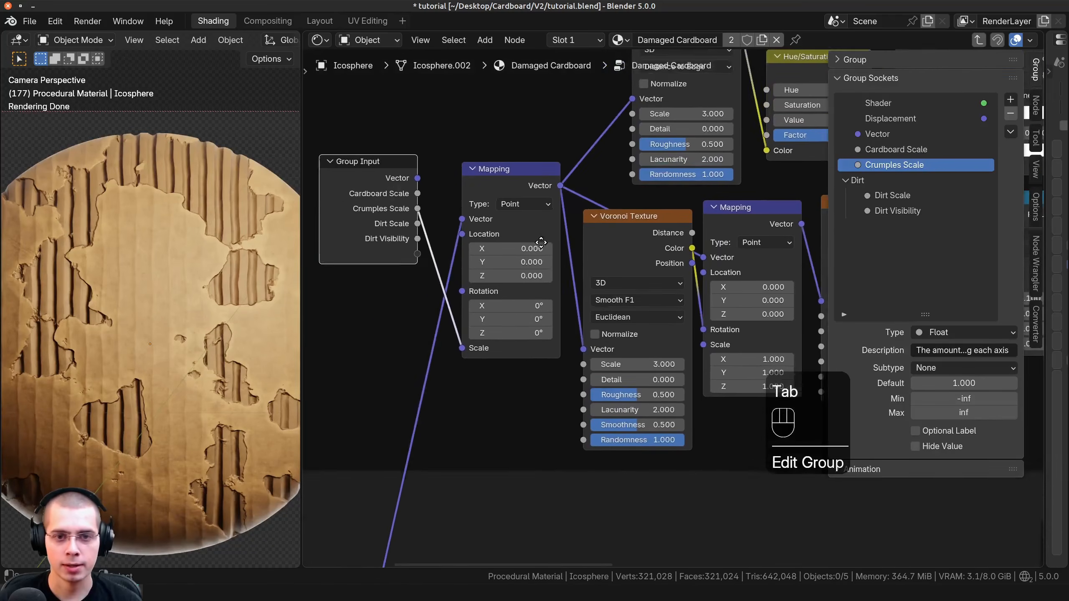
pyautogui.click(1010, 99)
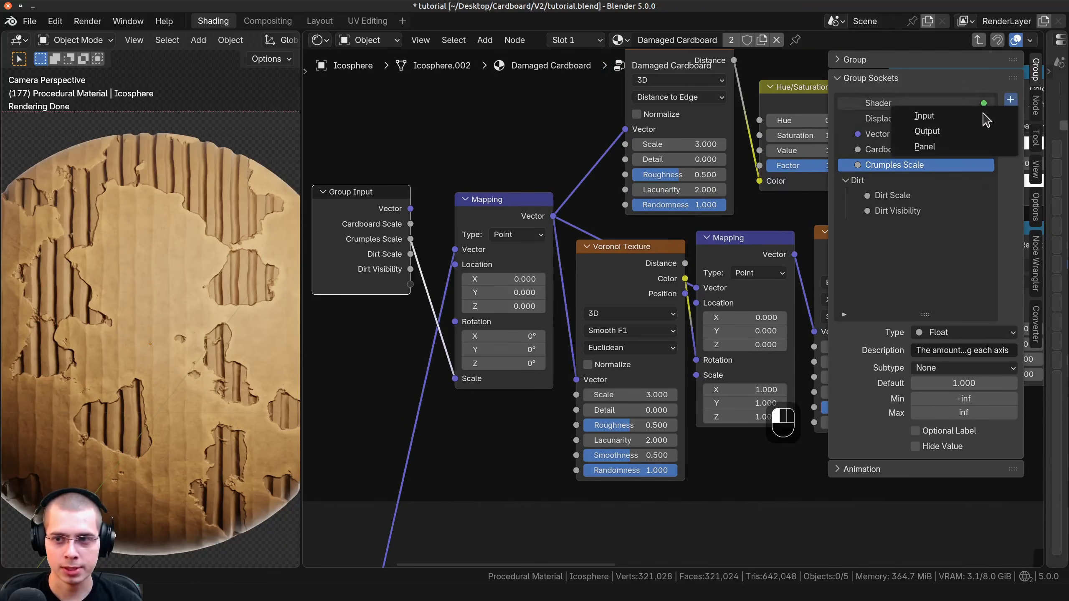
pyautogui.click(964, 147)
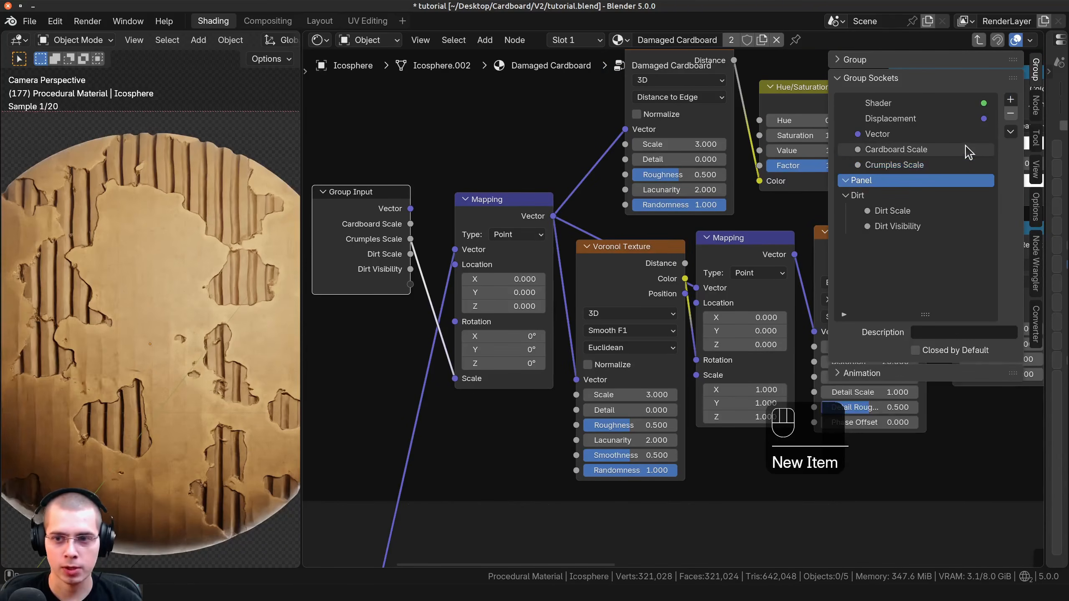
pyautogui.doubleClick(872, 182)
pyautogui.write('Crumples')
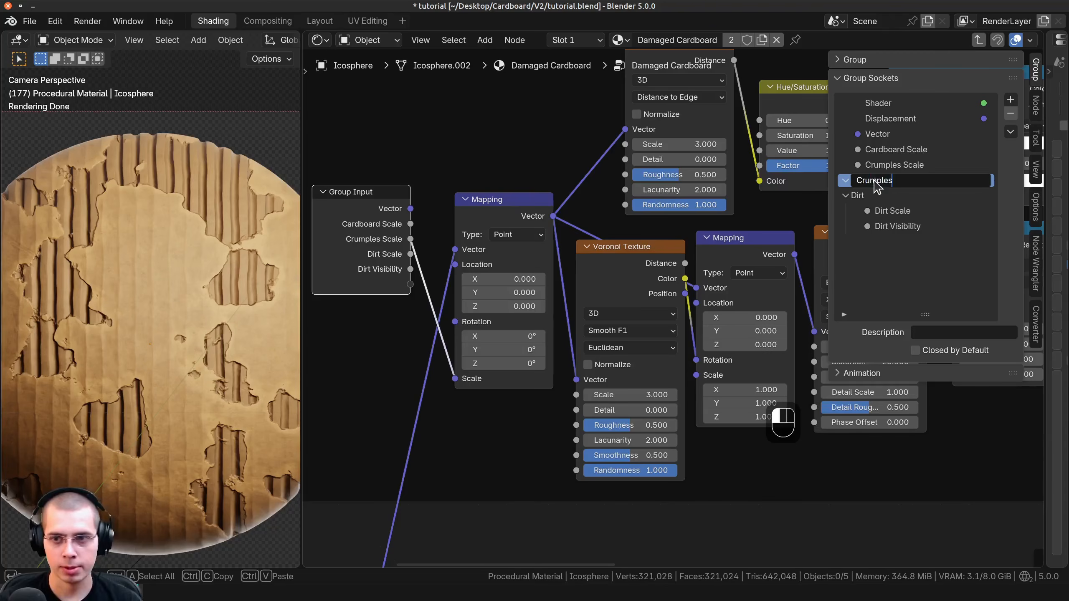
pyautogui.press('Return')
pyautogui.moveTo(892, 164); pyautogui.dragTo(866, 177)
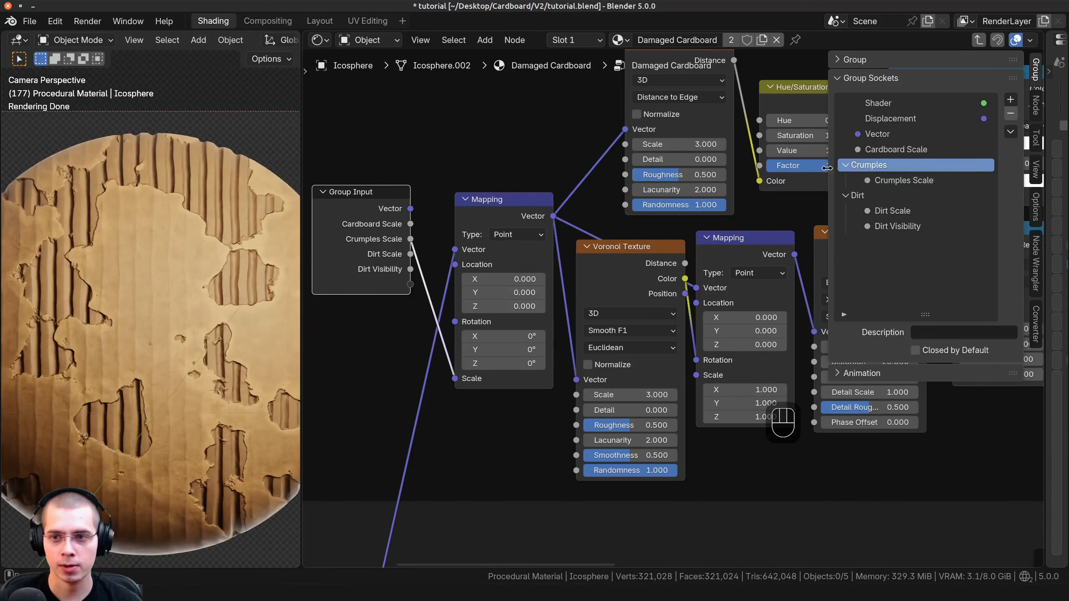
# Step: Add another socket panel named Cardboard and place Cardboard Scale inside it
pyautogui.click(1010, 103)
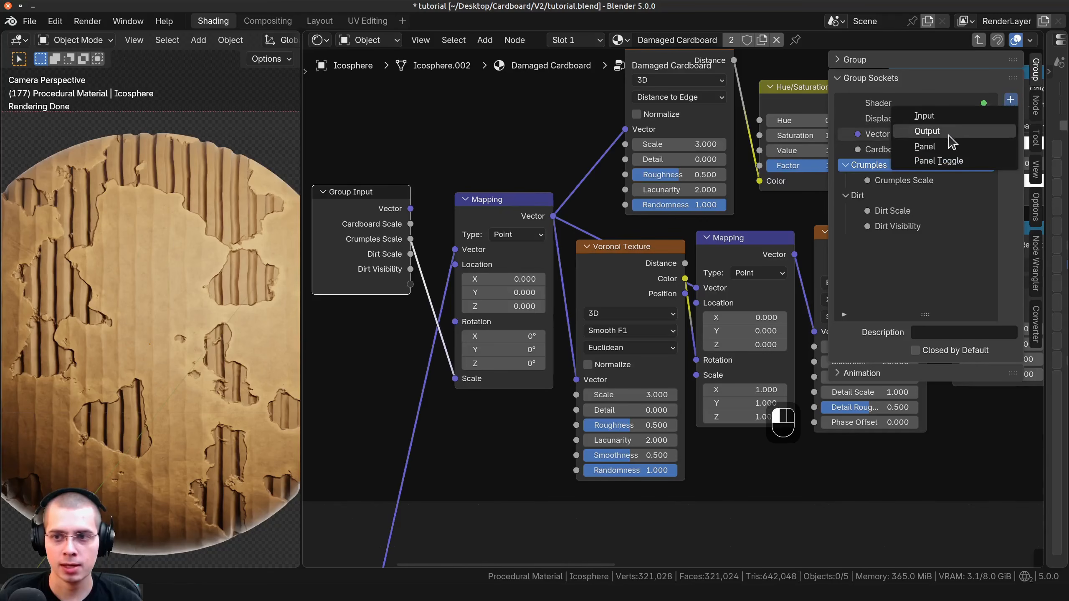
pyautogui.click(937, 147)
pyautogui.doubleClick(861, 195)
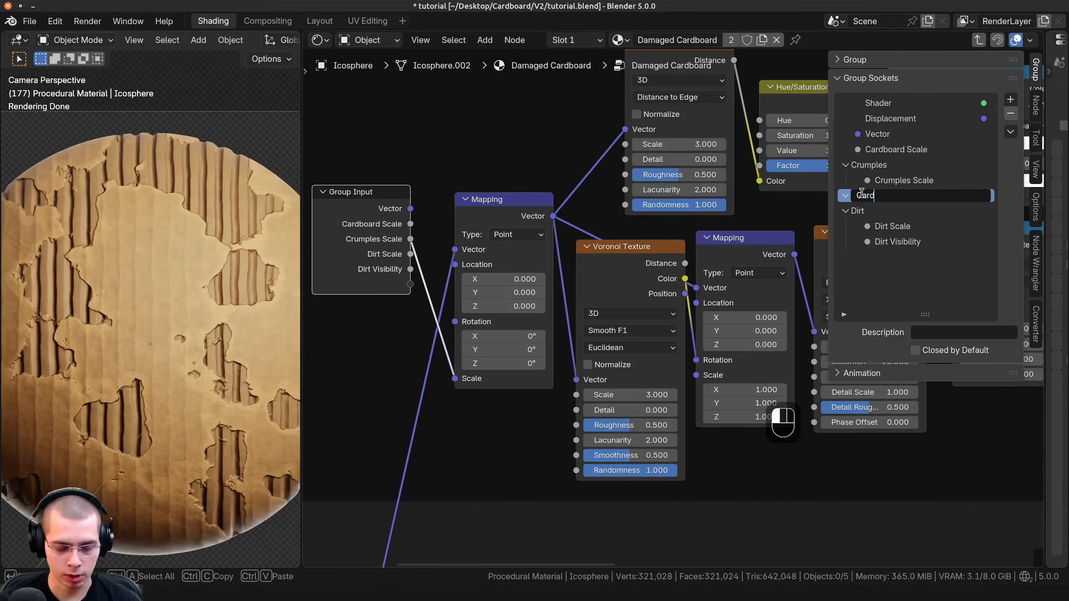
pyautogui.write('Cardboard')
pyautogui.press('Return')
pyautogui.moveTo(897, 149); pyautogui.dragTo(878, 200)
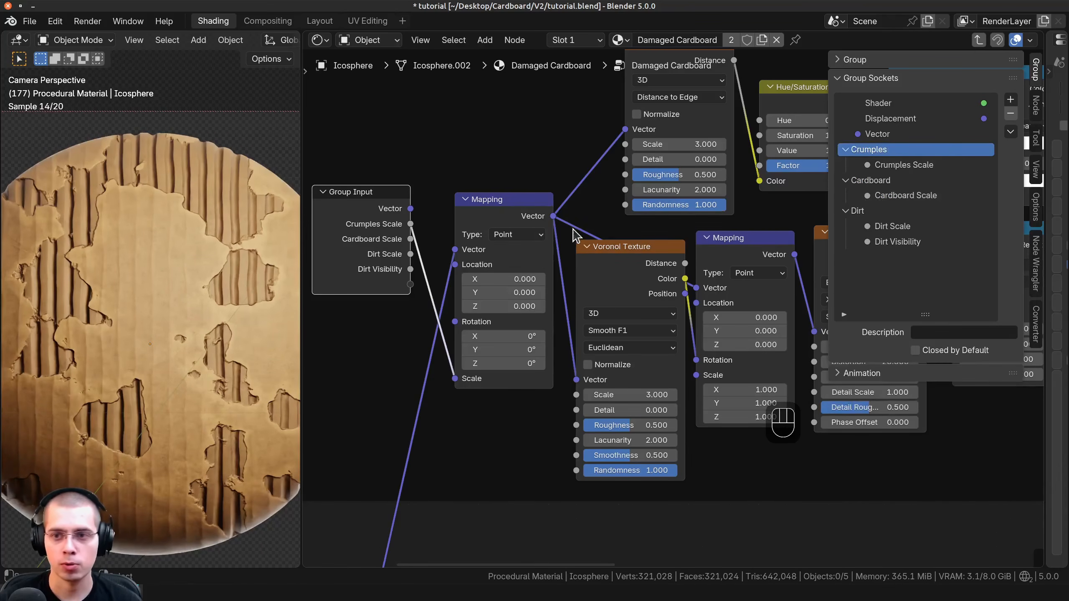
# Step: Move the Cardboard Crumples Group Input node higher beside the Mapping node and widen the node editor
pyautogui.click(381, 253)
pyautogui.press('g')
pyautogui.click(390, 194)
pyautogui.scroll(-2, 509, 226)
pyautogui.moveTo(509, 227); pyautogui.dragTo(488, 287, button='middle')
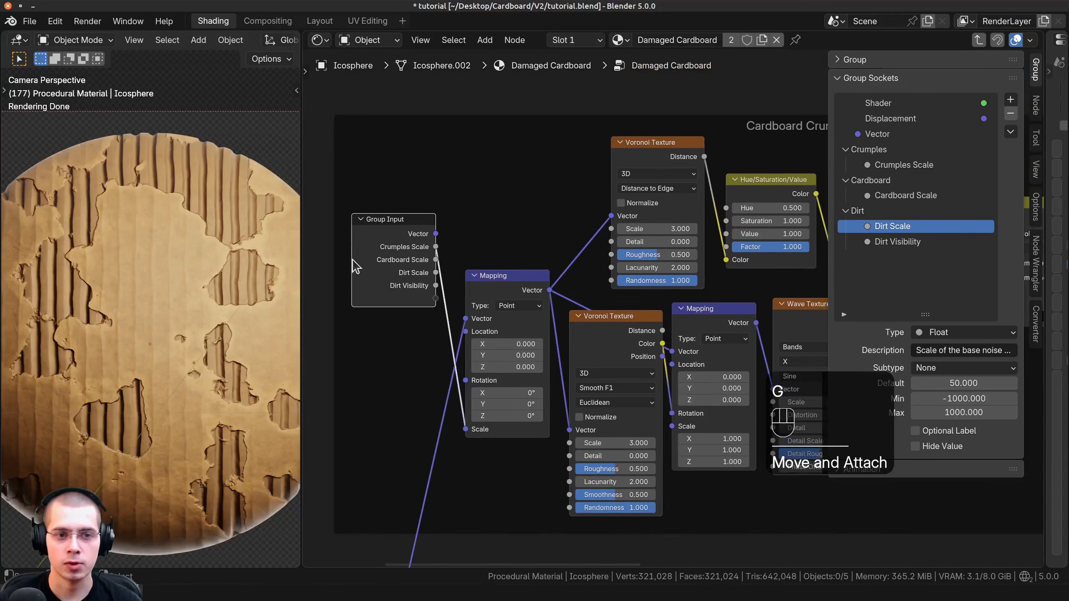
pyautogui.moveTo(304, 242); pyautogui.dragTo(280, 242)
# Step: Try out a different Value on the Hue/Saturation/Value node in the Cardboard Crumples frame
pyautogui.scroll(1, 749, 194)
pyautogui.click(724, 165)
pyautogui.moveTo(760, 199); pyautogui.dragTo(690, 178, button='middle')
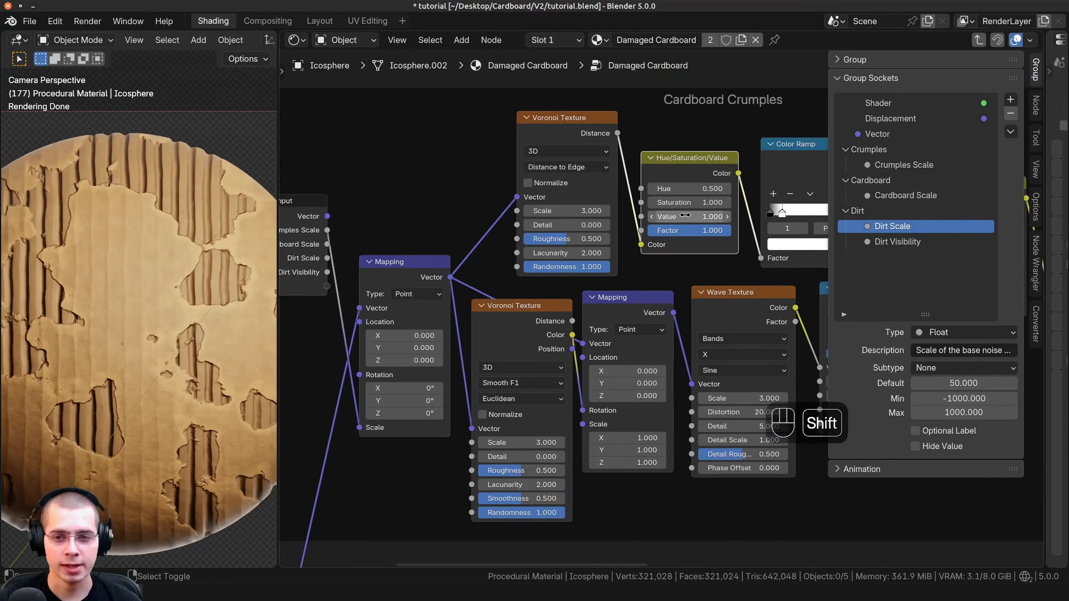
pyautogui.keyDown('shift'); pyautogui.moveTo(688, 216); pyautogui.dragTo(669, 217); pyautogui.keyUp('shift')
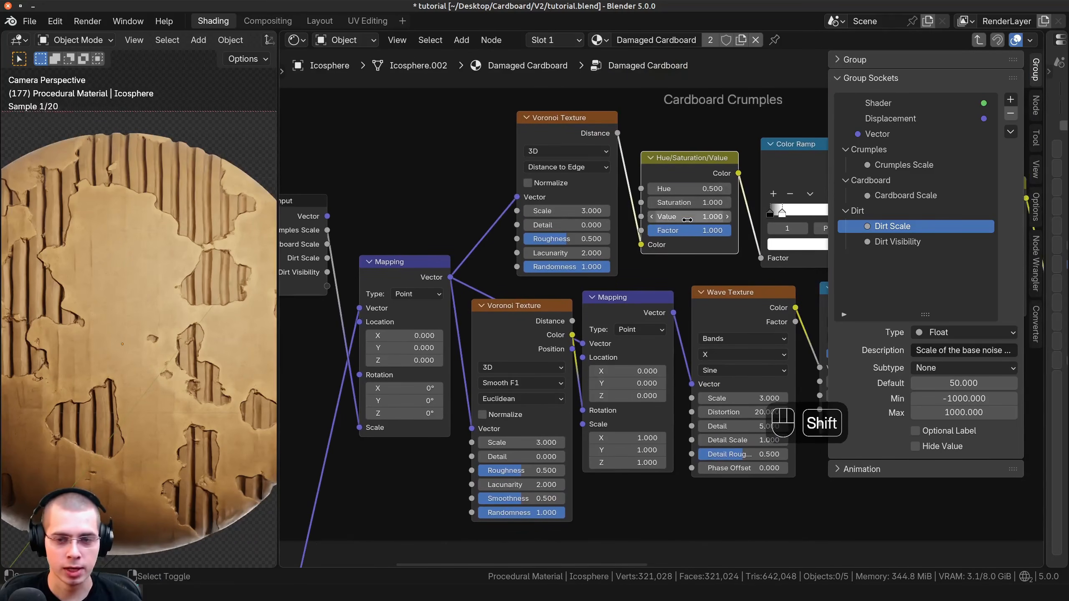
# Step: Expose the Hue/Saturation/Value node's Value as a group input named Crumples Thickness and place it in the Crumples panel
pyautogui.moveTo(617, 279); pyautogui.dragTo(662, 254, button='middle')
pyautogui.scroll(-1, 662, 254)
pyautogui.click(338, 243)
pyautogui.press('g')
pyautogui.click(342, 232)
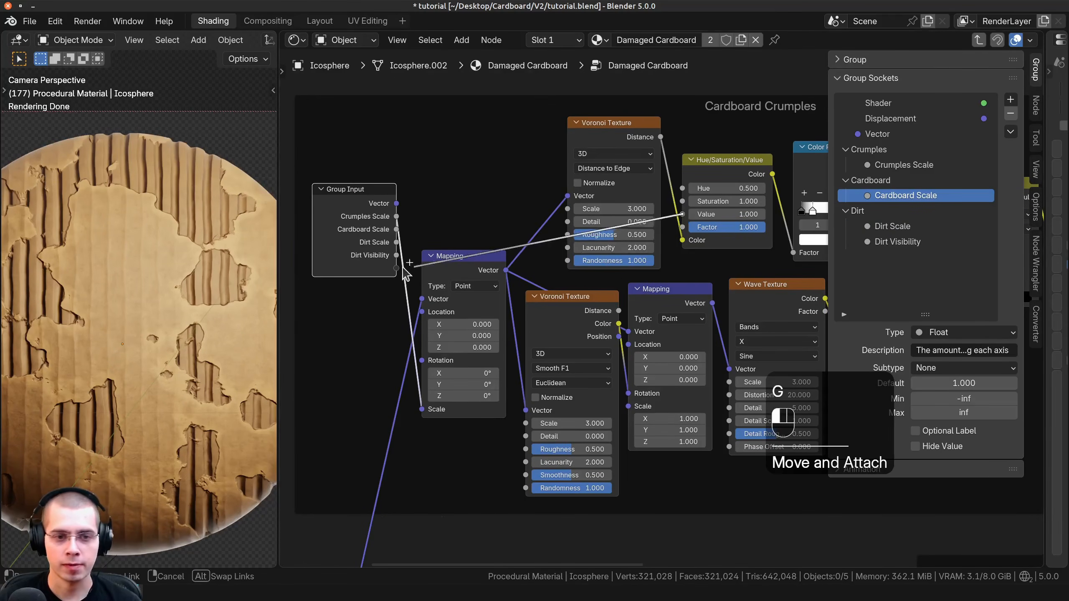
pyautogui.moveTo(405, 273); pyautogui.dragTo(403, 270)
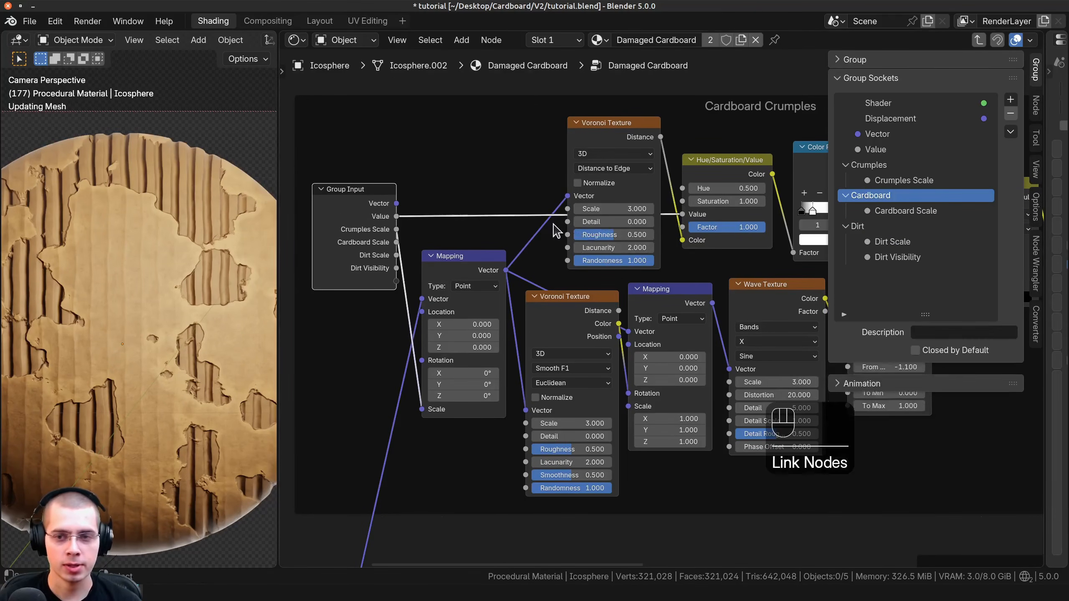
pyautogui.doubleClick(875, 150)
pyautogui.write('Crumples Thickness')
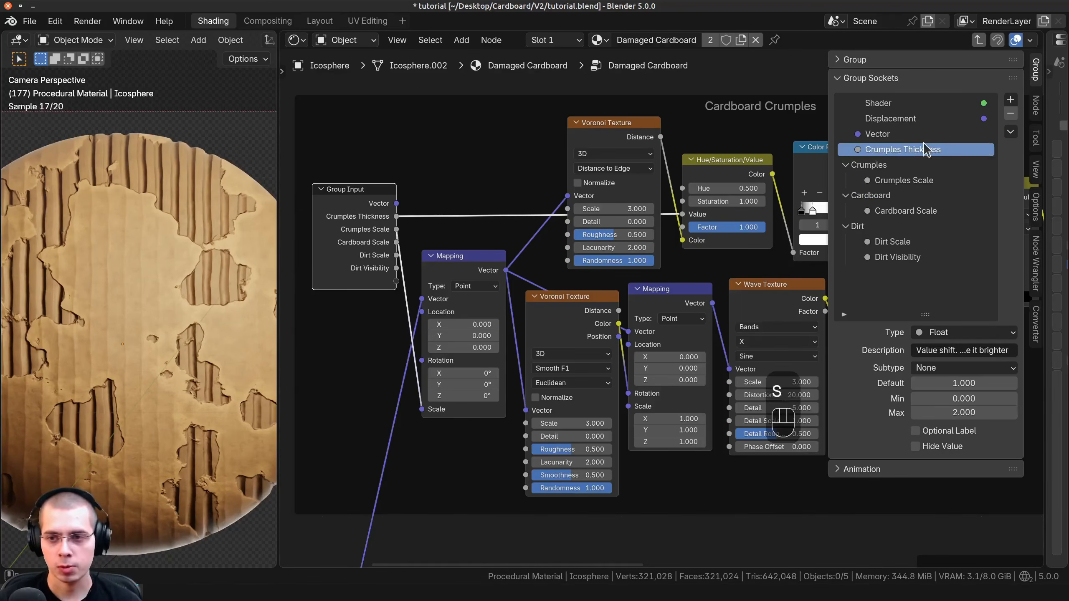
pyautogui.press('Return')
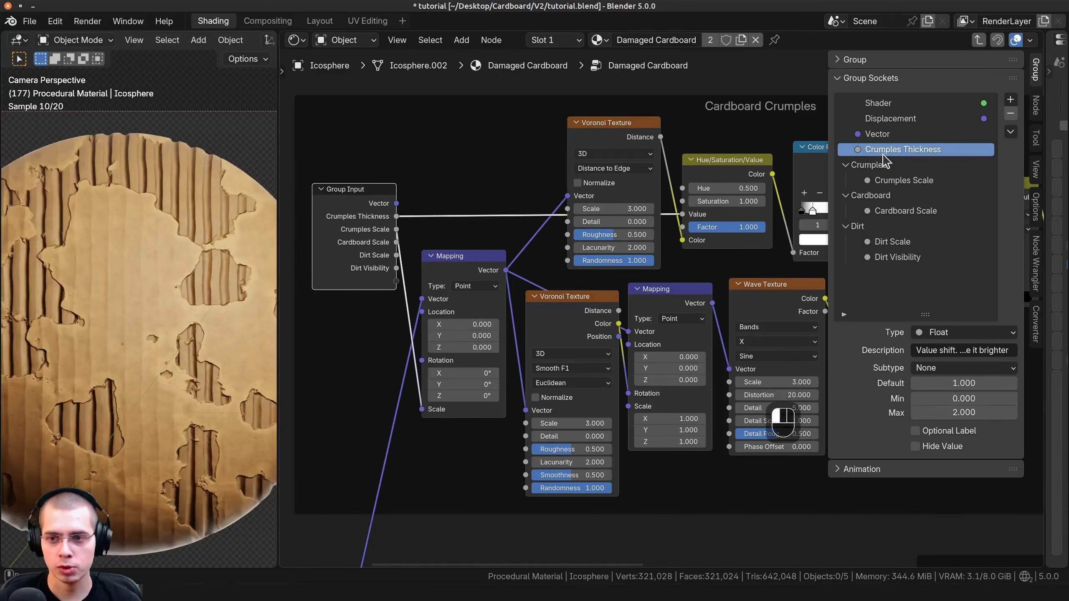
pyautogui.moveTo(883, 155); pyautogui.dragTo(881, 168)
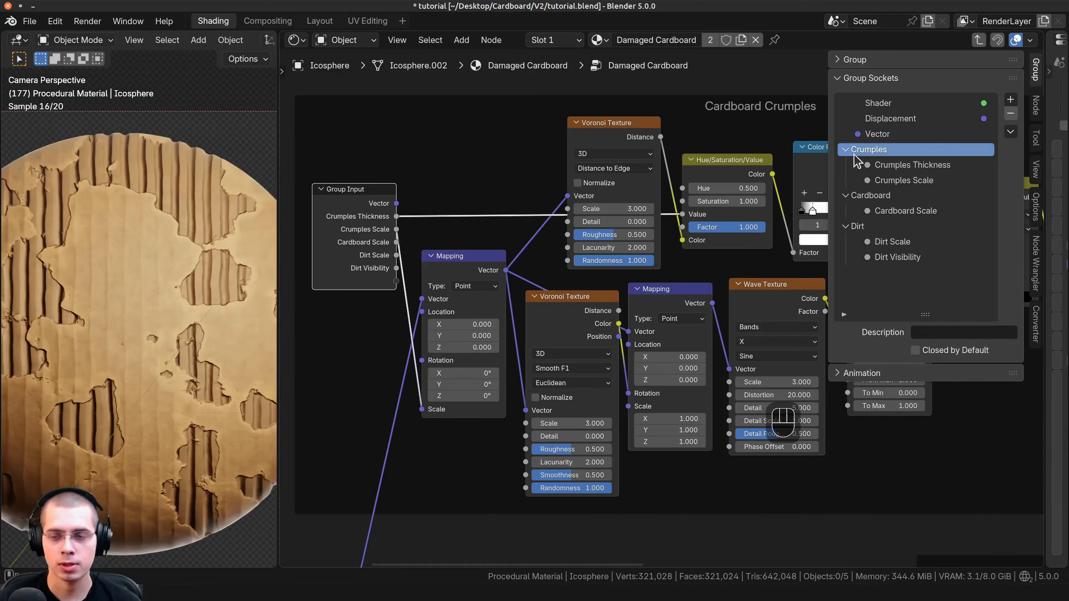
# Step: Try out a different Distortion on the Wave Texture in the Cardboard Crumples frame
pyautogui.moveTo(509, 243); pyautogui.dragTo(486, 221, button='middle')
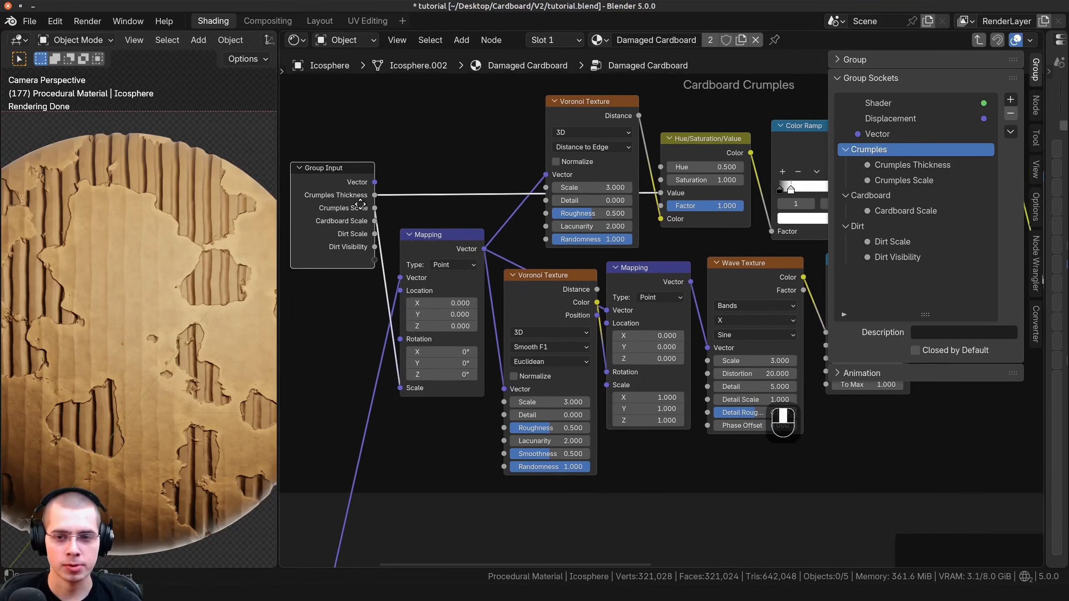
pyautogui.moveTo(360, 205); pyautogui.dragTo(335, 180, button='middle')
pyautogui.click(717, 255)
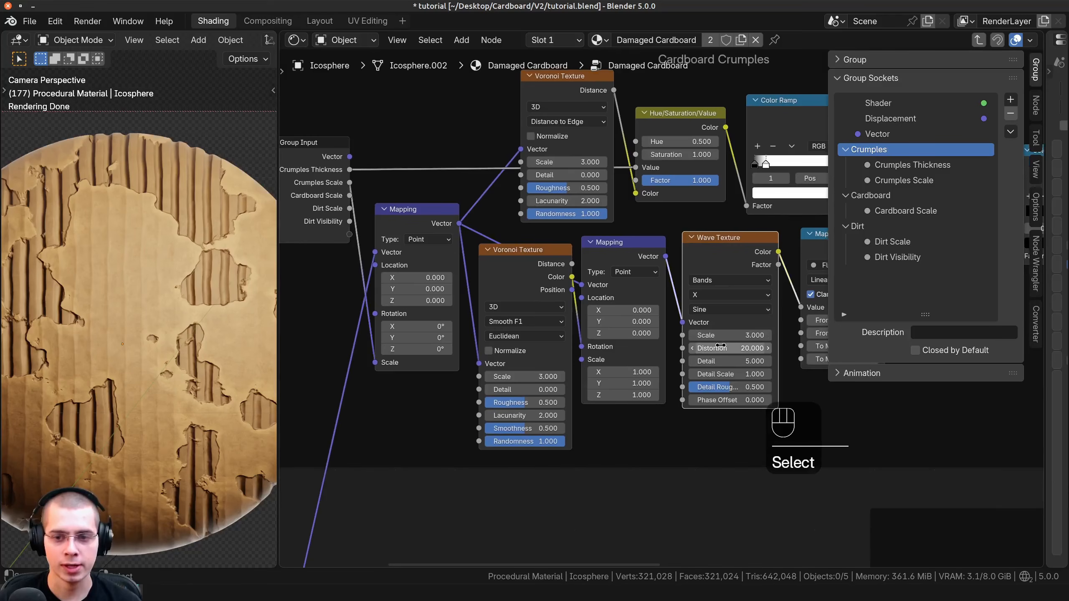
pyautogui.moveTo(720, 346)
pyautogui.mouseDown()
pyautogui.moveTo(754, 346)
pyautogui.moveTo(701, 346)
pyautogui.mouseUp()
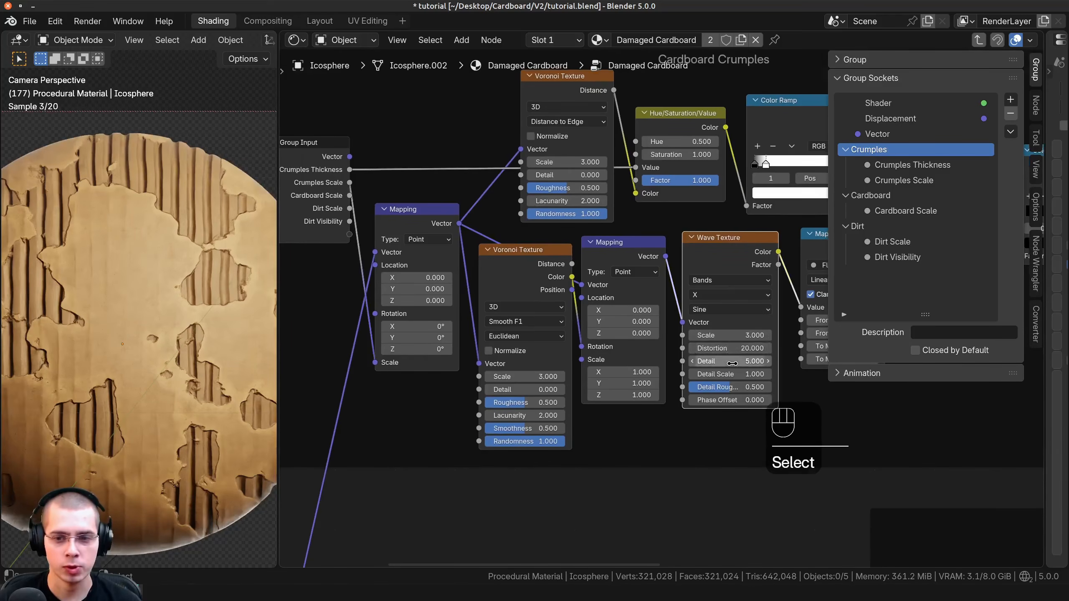
# Step: Set the Strength of the last Bump node in the Cardboard Surface frame to 20
pyautogui.scroll(-4, 774, 360)
pyautogui.moveTo(774, 360); pyautogui.dragTo(642, 320, button='middle')
pyautogui.scroll(-3, 799, 421)
pyautogui.moveTo(799, 421); pyautogui.dragTo(595, 281, button='middle')
pyautogui.scroll(4, 627, 339)
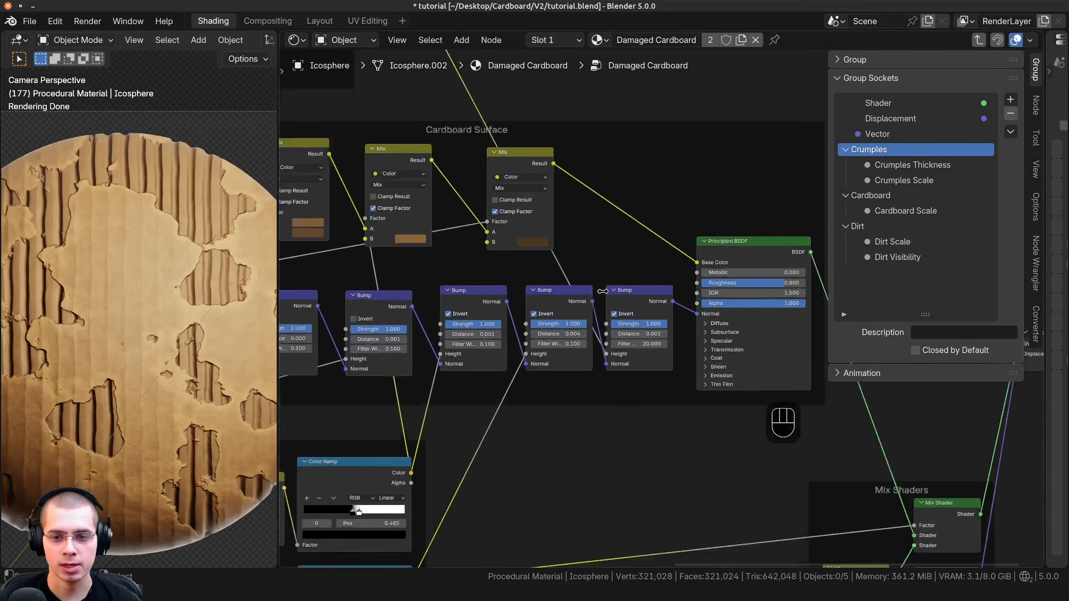
pyautogui.moveTo(361, 90); pyautogui.dragTo(471, 300, button='middle')
pyautogui.scroll(-3, 470, 300)
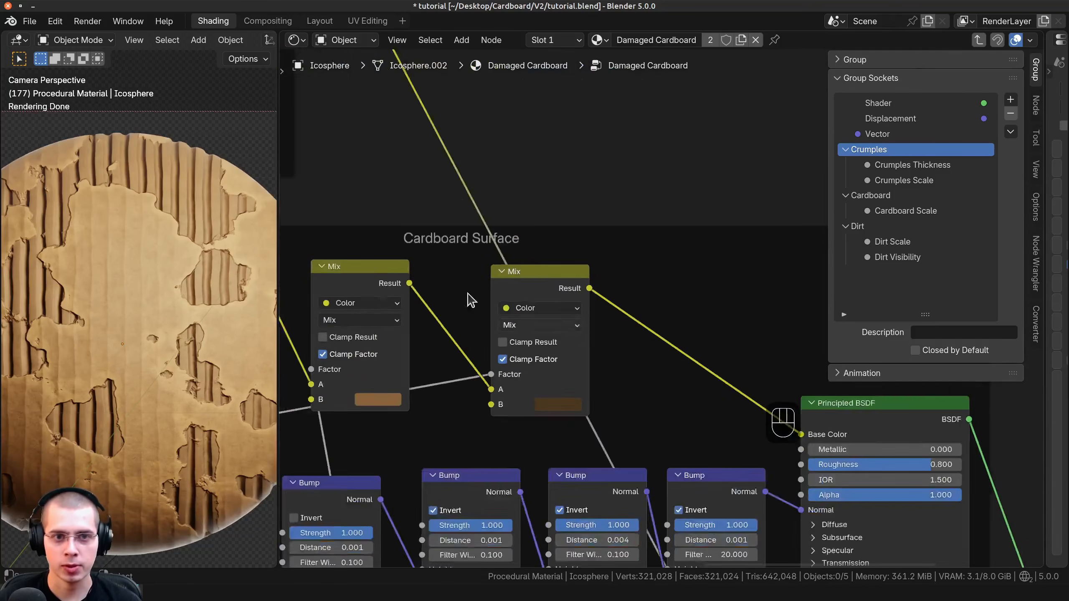
pyautogui.moveTo(578, 303); pyautogui.dragTo(537, 227, button='middle')
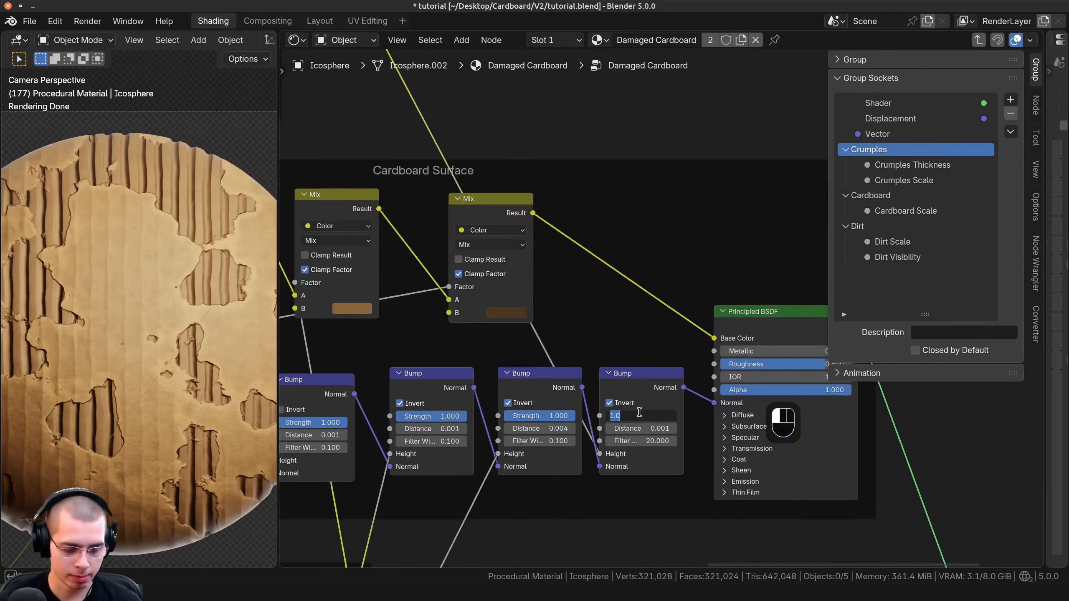
pyautogui.scroll(-5, 638, 411)
pyautogui.moveTo(580, 295); pyautogui.dragTo(859, 481, button='middle')
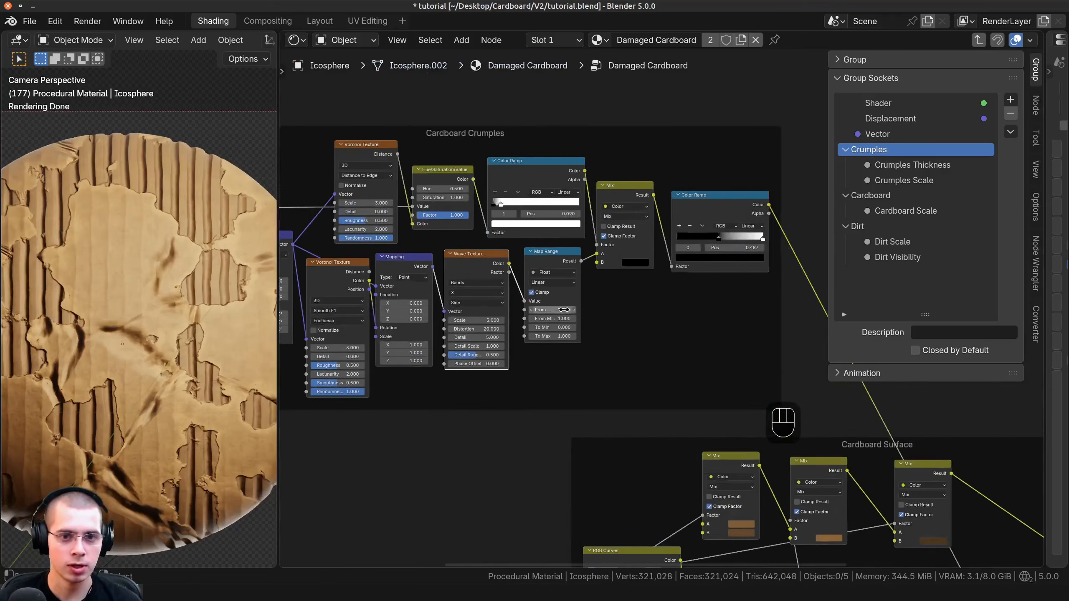
# Step: Preview a different Distortion on the Cardboard Crumples Wave Texture and cancel the change
pyautogui.scroll(5, 421, 308)
pyautogui.scroll(1, 592, 288)
pyautogui.moveTo(555, 301); pyautogui.dragTo(658, 276, button='middle')
pyautogui.scroll(2, 661, 305)
pyautogui.moveTo(631, 329); pyautogui.dragTo(797, 329)
pyautogui.rightClick(581, 328)
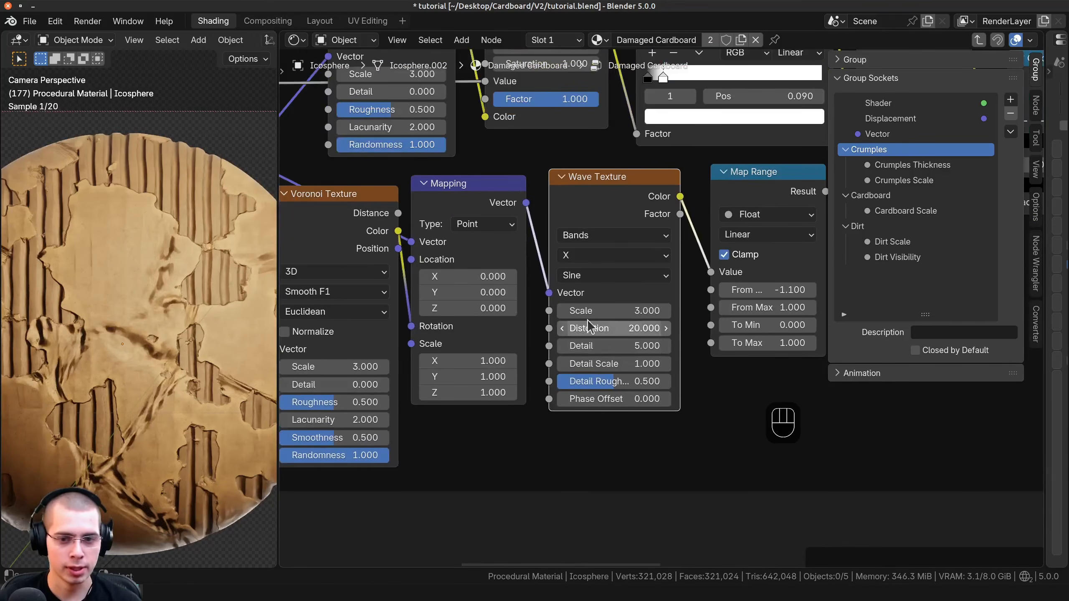
# Step: Expose the Wave Texture's Distortion as a group input named Crumples Distortion and place it in the Crumples panel
pyautogui.scroll(-2, 539, 353)
pyautogui.moveTo(537, 354); pyautogui.dragTo(646, 352, button='middle')
pyautogui.moveTo(655, 332); pyautogui.dragTo(498, 225)
pyautogui.moveTo(521, 223); pyautogui.dragTo(522, 225)
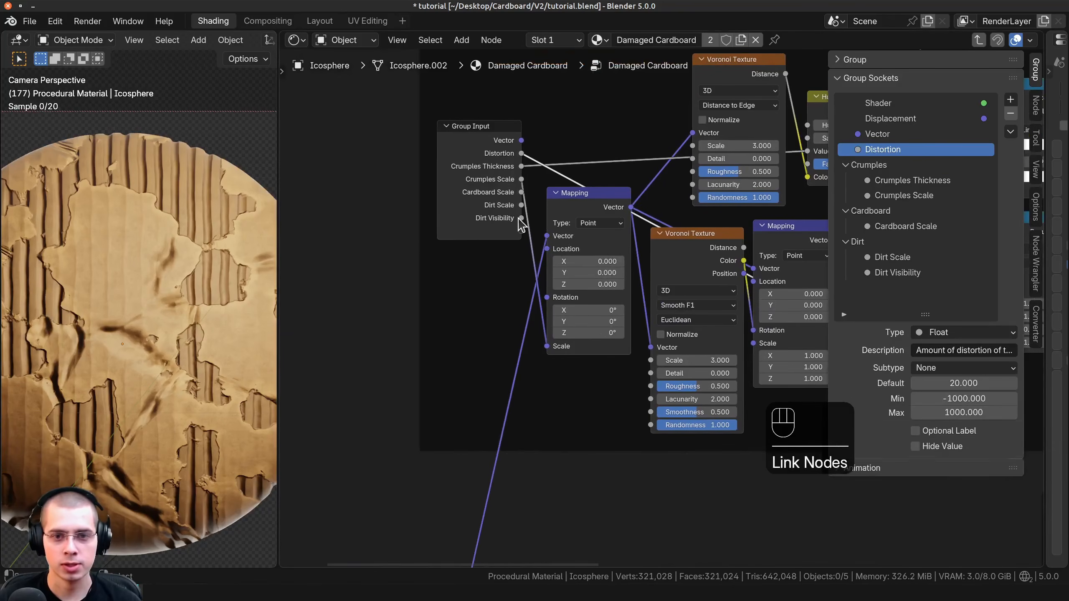
pyautogui.doubleClick(876, 147)
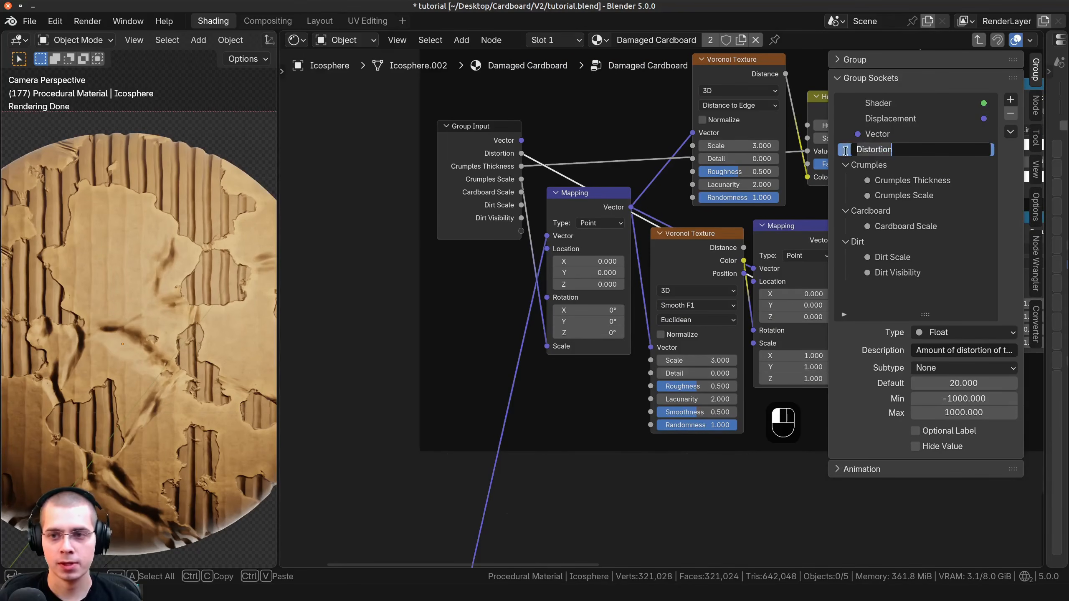
pyautogui.write('Crumples')
pyautogui.press('Return')
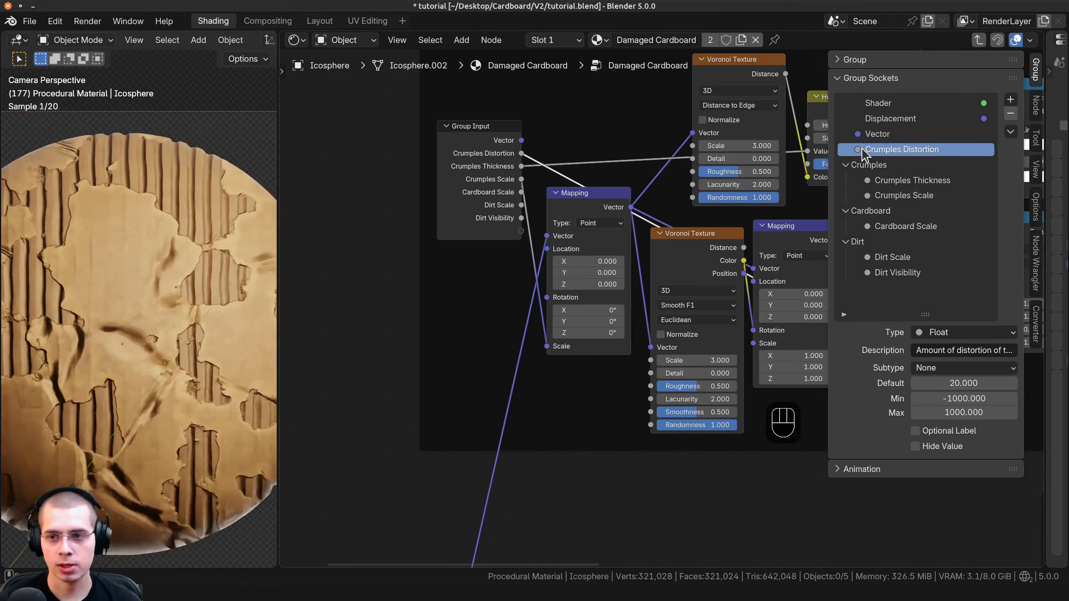
pyautogui.moveTo(879, 150); pyautogui.dragTo(875, 166)
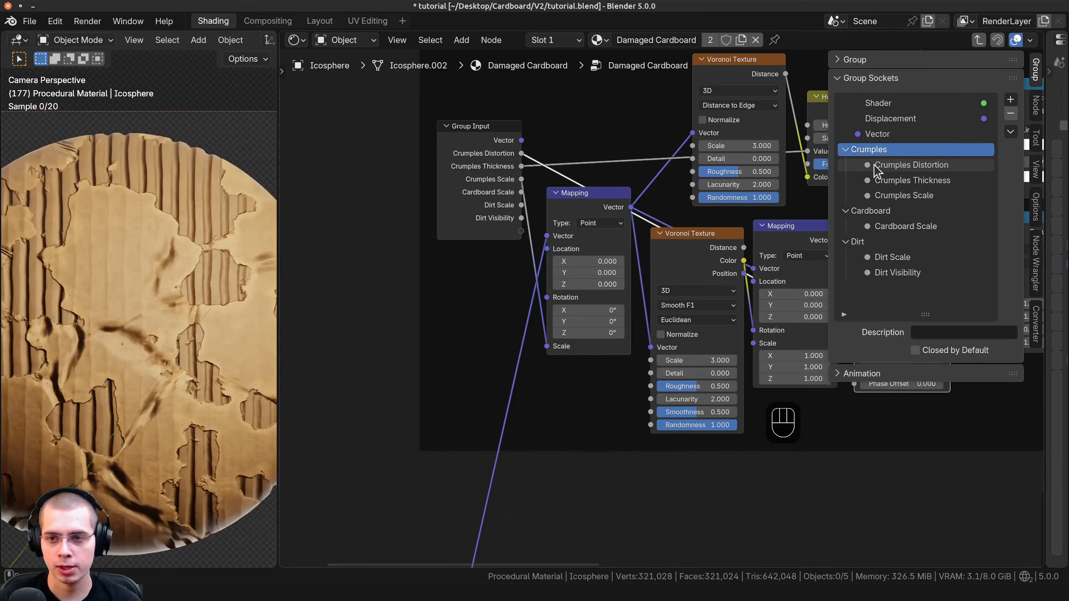
# Step: Leave the node group, try out the Crumples Distortion value on the Damaged Cardboard node, and reopen the group
pyautogui.moveTo(586, 159); pyautogui.dragTo(576, 167, button='middle')
pyautogui.press('Tab')
pyautogui.scroll(2, 533, 287)
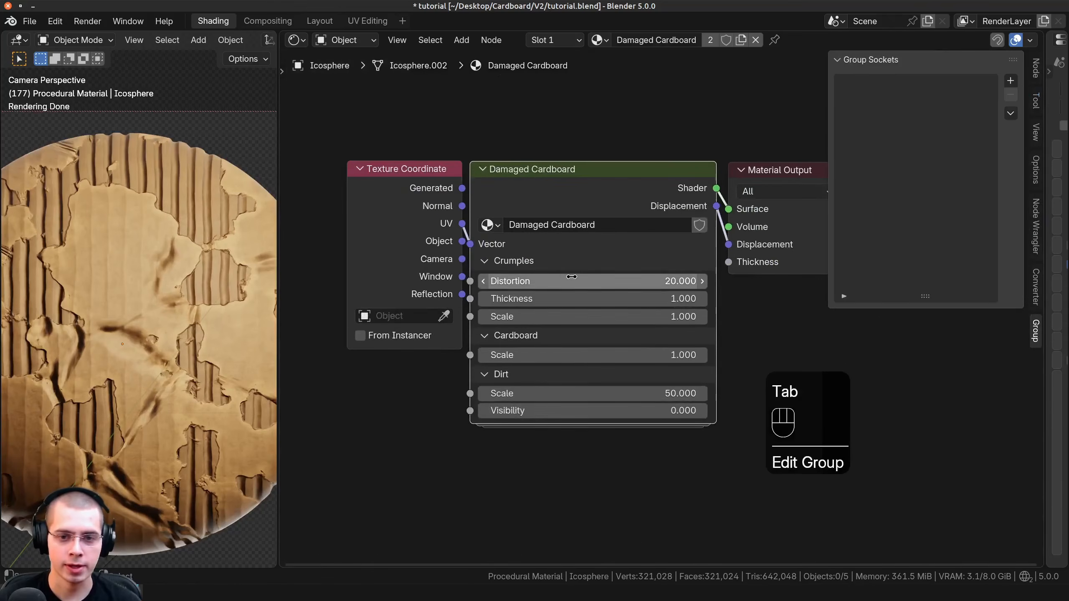
pyautogui.moveTo(533, 286)
pyautogui.mouseDown()
pyautogui.moveTo(558, 285)
pyautogui.moveTo(501, 284)
pyautogui.moveTo(541, 281)
pyautogui.moveTo(562, 298)
pyautogui.moveTo(527, 299)
pyautogui.moveTo(560, 298)
pyautogui.moveTo(543, 298)
pyautogui.mouseUp()
pyautogui.click(501, 172)
pyautogui.hotkey('ctrl', 'w')
pyautogui.press('Tab')
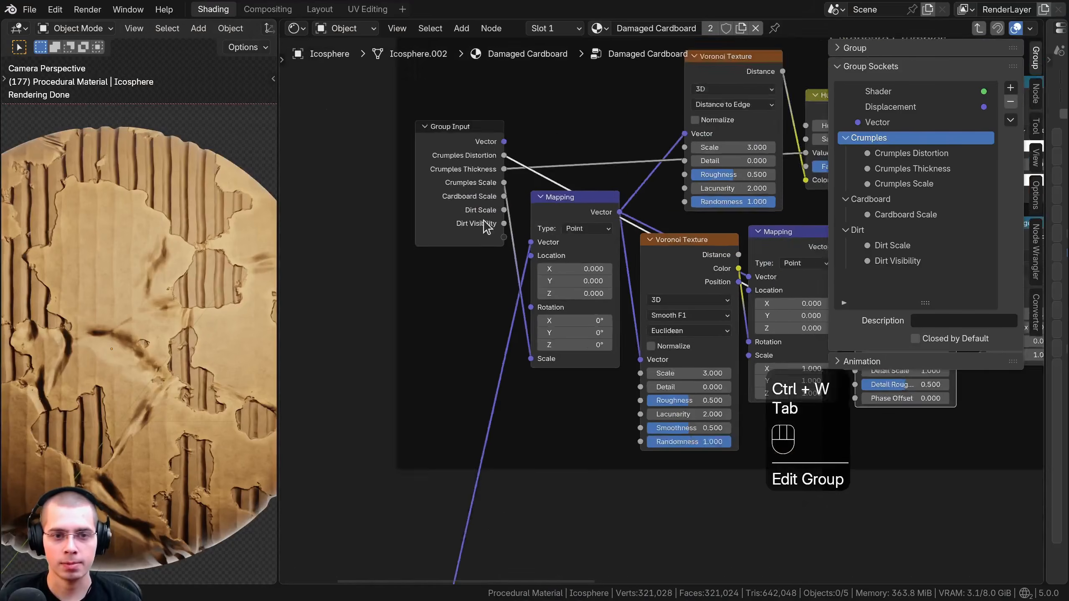
# Step: Hide the unused sockets on the Cardboard Crumples Group Input node and reposition it beside the Mapping node
pyautogui.click(492, 197)
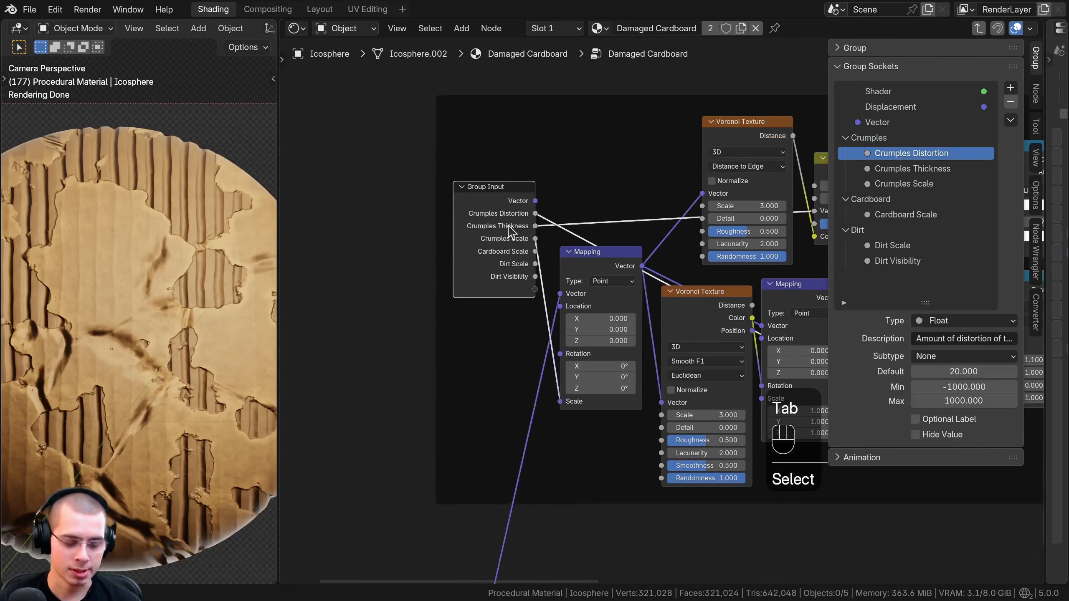
pyautogui.hotkey('ctrl', 'h')
pyautogui.moveTo(498, 210); pyautogui.dragTo(504, 224)
# Step: Restore the Strength of the last Bump node in the Cardboard Surface frame to 1
pyautogui.scroll(-4, 665, 311)
pyautogui.moveTo(799, 383); pyautogui.dragTo(521, 252, button='middle')
pyautogui.moveTo(631, 324); pyautogui.dragTo(387, 204, button='middle')
pyautogui.scroll(6, 472, 196)
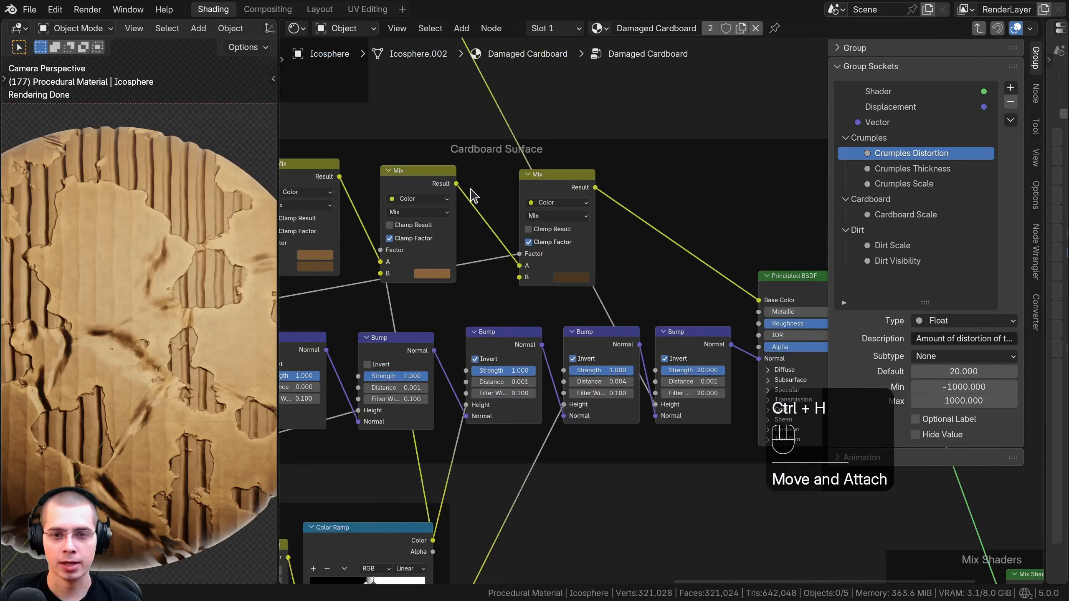
pyautogui.moveTo(623, 268); pyautogui.dragTo(458, 219, button='middle')
pyautogui.scroll(6, 551, 338)
pyautogui.moveTo(550, 337); pyautogui.dragTo(737, 505, button='middle')
# Step: Duplicate the Cardboard Crumples Group Input node, place the copy outside the frame, and show all of its sockets
pyautogui.scroll(-6, 450, 381)
pyautogui.moveTo(332, 164); pyautogui.dragTo(602, 359, button='middle')
pyautogui.scroll(-5, 589, 366)
pyautogui.moveTo(345, 311); pyautogui.dragTo(631, 375, button='middle')
pyautogui.scroll(5, 632, 374)
pyautogui.moveTo(441, 340); pyautogui.dragTo(619, 382, button='middle')
pyautogui.moveTo(446, 206); pyautogui.dragTo(450, 193)
pyautogui.scroll(-4, 421, 147)
pyautogui.moveTo(398, 111); pyautogui.dragTo(471, 65, button='middle')
pyautogui.hotkey('shift', 'd')
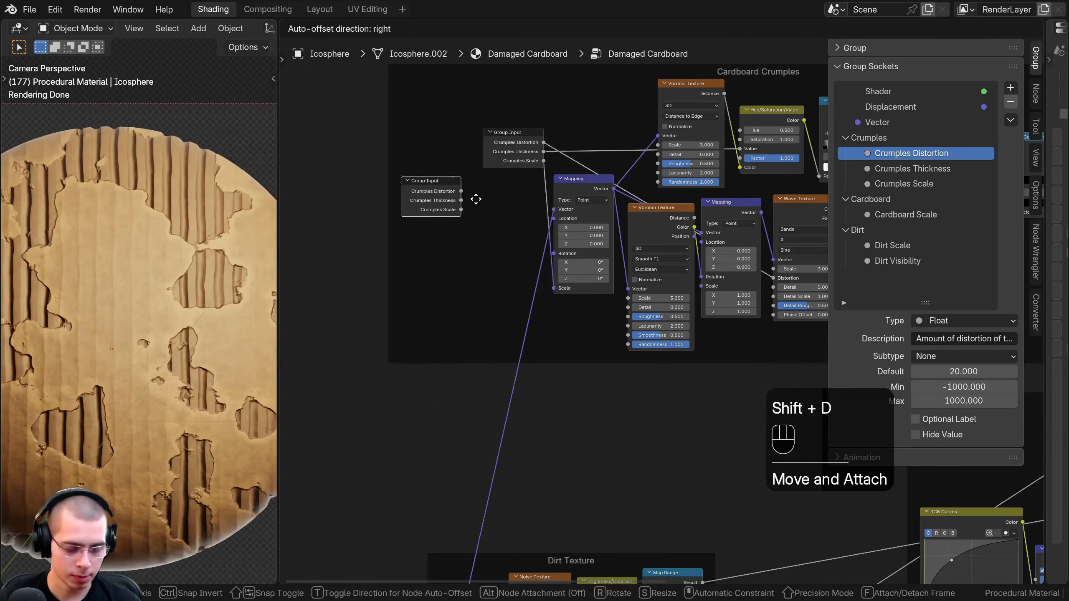
pyautogui.press('f')
pyautogui.click(457, 448)
pyautogui.scroll(-1, 450, 425)
pyautogui.moveTo(445, 418); pyautogui.dragTo(501, 307, button='middle')
pyautogui.hotkey('ctrl', 'h')
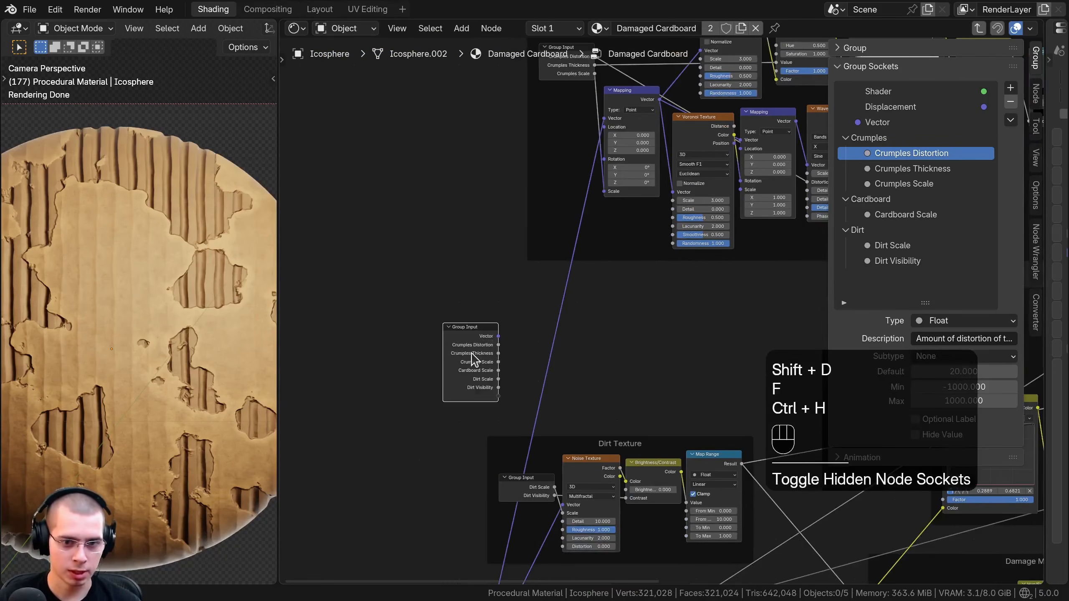
pyautogui.moveTo(472, 357); pyautogui.dragTo(457, 328)
# Step: Move the duplicated Group Input node into the Cardboard Surface frame, beside the first Mix node
pyautogui.scroll(-4, 543, 349)
pyautogui.moveTo(488, 352); pyautogui.dragTo(424, 282, button='middle')
pyautogui.press('g')
pyautogui.click(641, 281)
pyautogui.scroll(3, 644, 282)
pyautogui.moveTo(656, 280); pyautogui.dragTo(353, 282, button='middle')
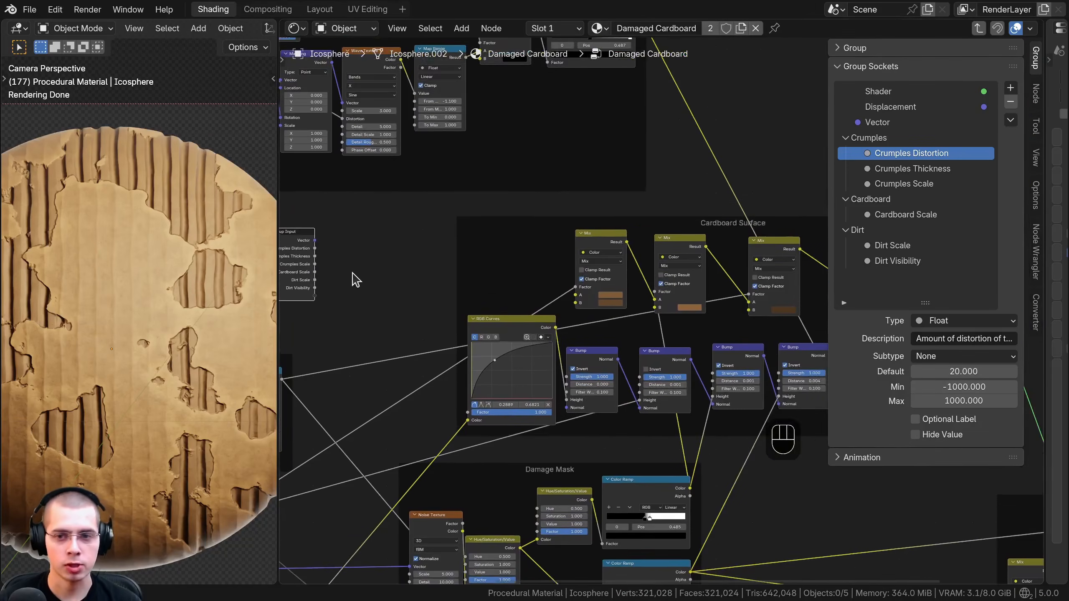
pyautogui.press('g')
pyautogui.click(554, 269)
pyautogui.scroll(5, 551, 278)
pyautogui.moveTo(546, 288)
pyautogui.mouseDown(button='middle')
pyautogui.moveTo(474, 271)
pyautogui.moveTo(538, 299)
pyautogui.mouseUp(button='middle')
pyautogui.press('g')
pyautogui.click(517, 269)
# Step: Expose the first Cardboard Surface Mix node's A and B colors as group inputs named Cardboard Color 1 and Cardboard Color 2
pyautogui.scroll(2, 488, 285)
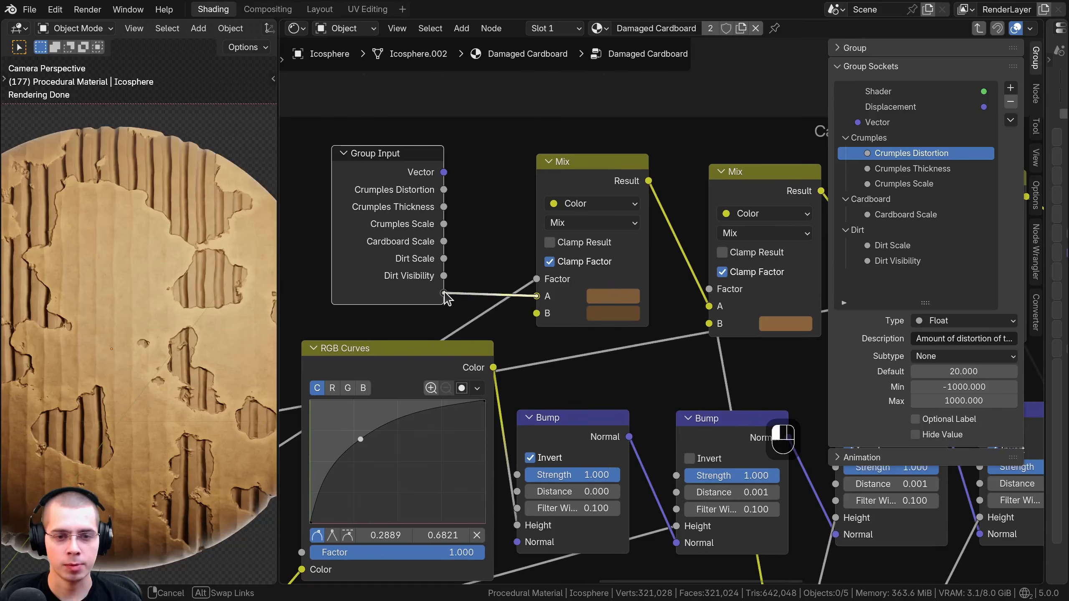
pyautogui.moveTo(445, 294); pyautogui.dragTo(444, 313)
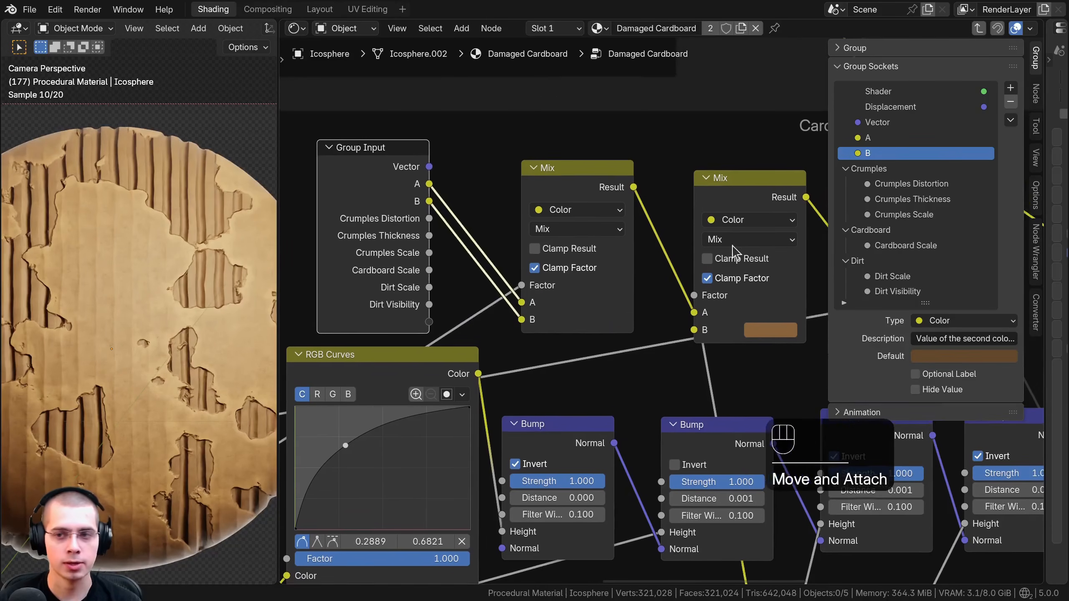
pyautogui.click(891, 138)
pyautogui.doubleClick(883, 135)
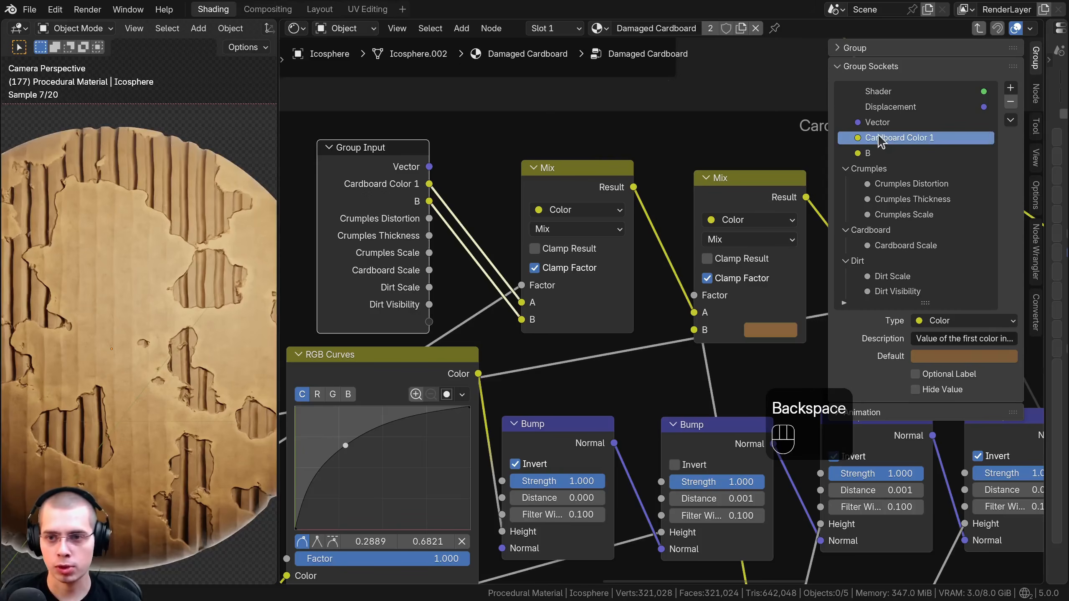
pyautogui.doubleClick(878, 139)
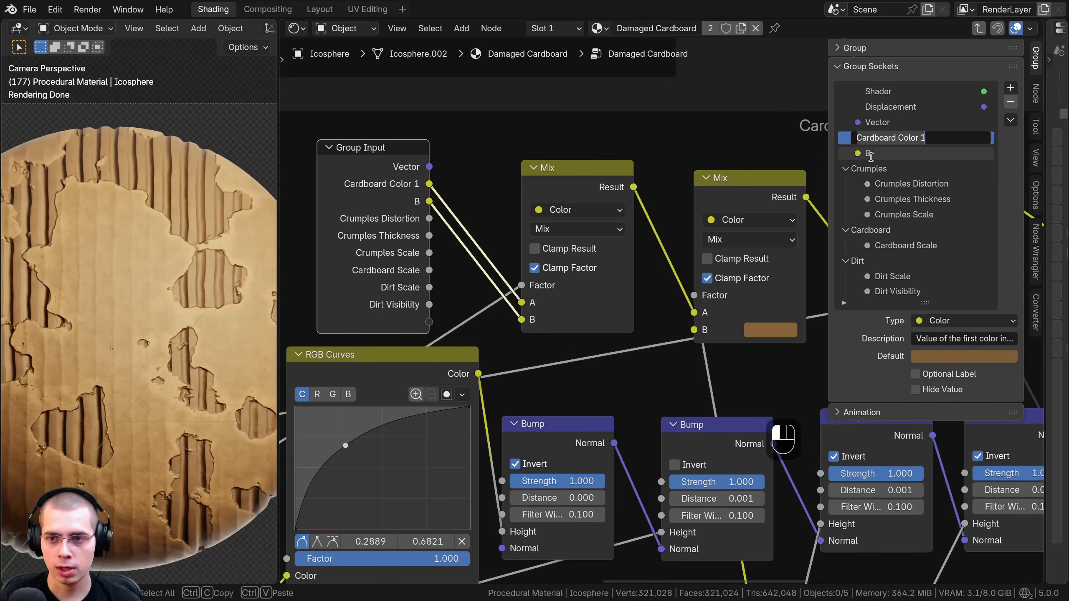
pyautogui.doubleClick(880, 151)
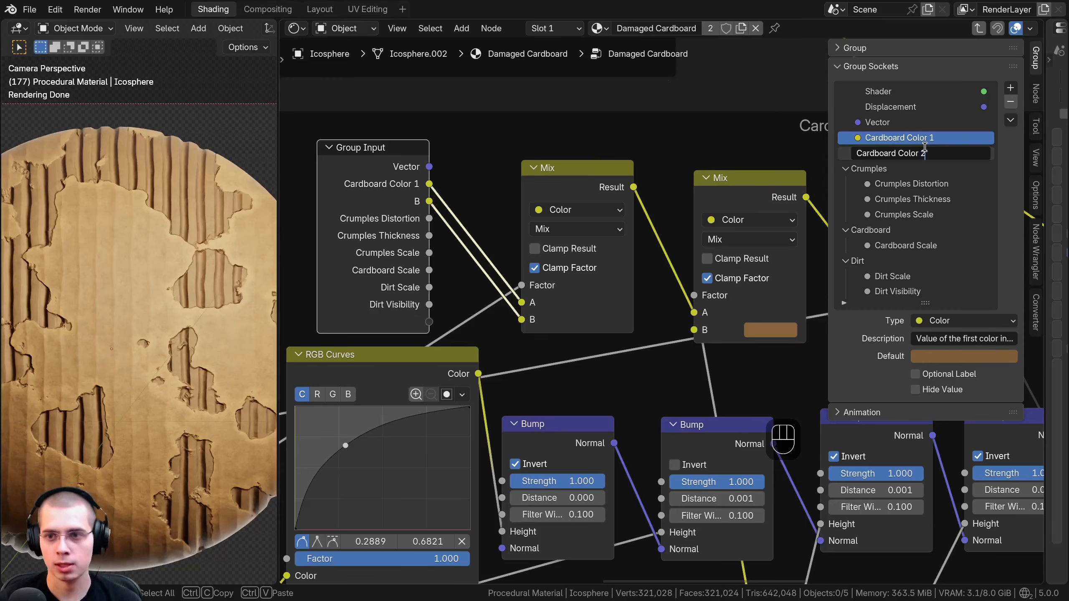
pyautogui.press('Return')
# Step: Expose the second Cardboard Surface Mix node's B color as a group input named Damage Edge Color
pyautogui.moveTo(330, 269); pyautogui.dragTo(288, 265, button='middle')
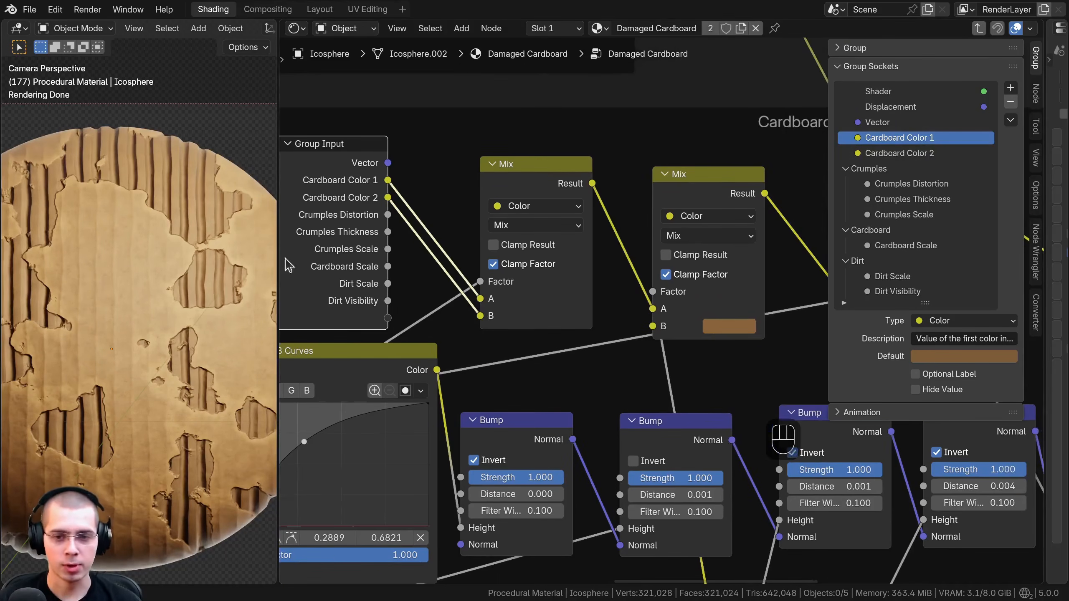
pyautogui.moveTo(692, 198); pyautogui.dragTo(690, 185)
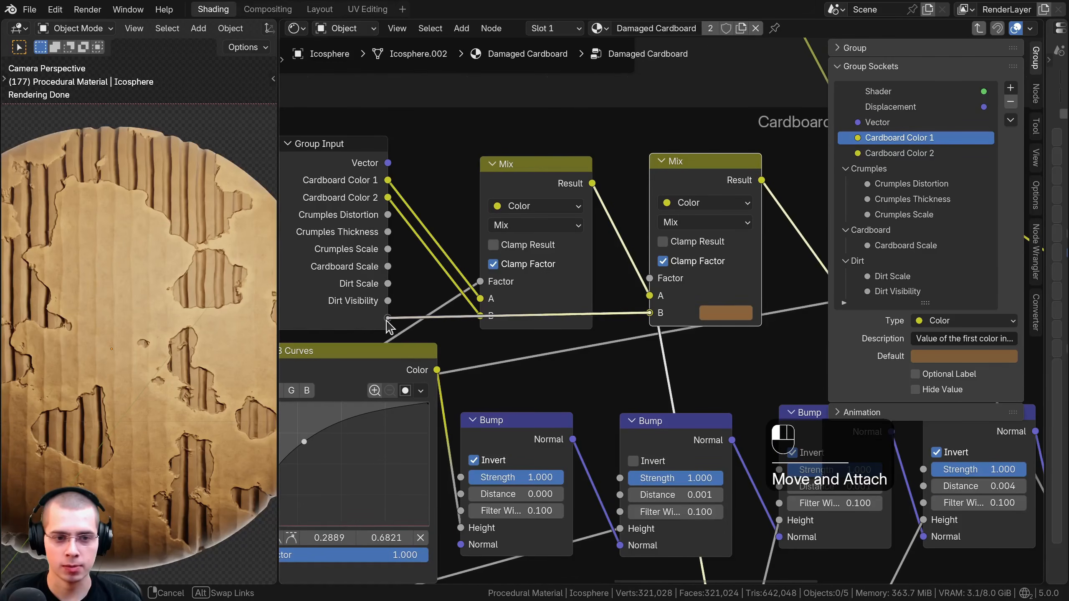
pyautogui.moveTo(387, 320); pyautogui.dragTo(388, 318)
pyautogui.doubleClick(872, 170)
pyautogui.write('Damage Edge')
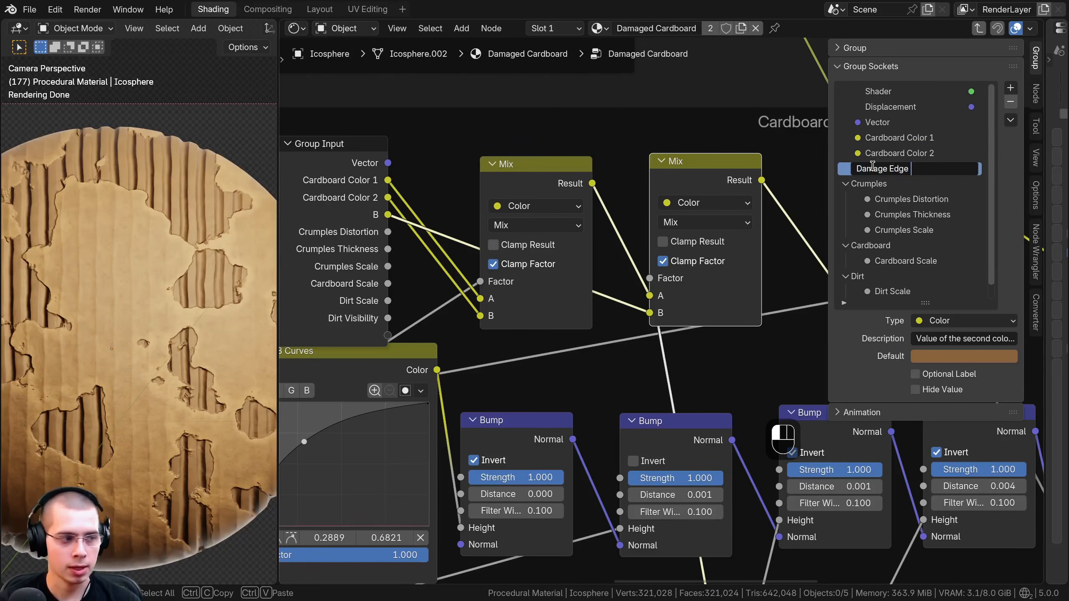
pyautogui.write(' Color')
pyautogui.press('Return')
# Step: Place the Cardboard Color 1 and Cardboard Color 2 inputs in the Cardboard panel
pyautogui.scroll(-1, 884, 145)
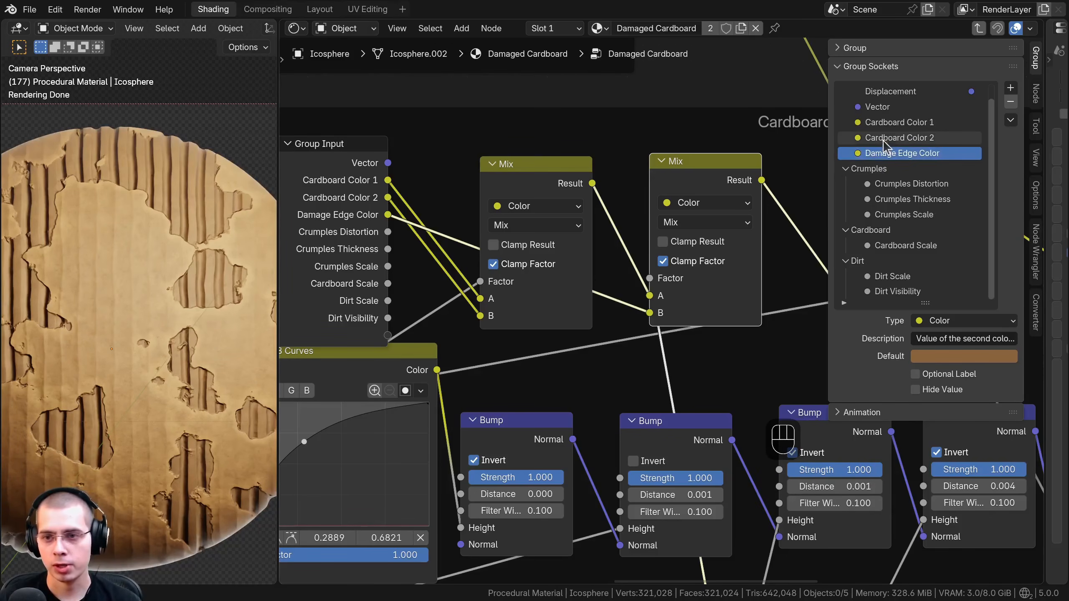
pyautogui.moveTo(884, 123); pyautogui.dragTo(873, 231)
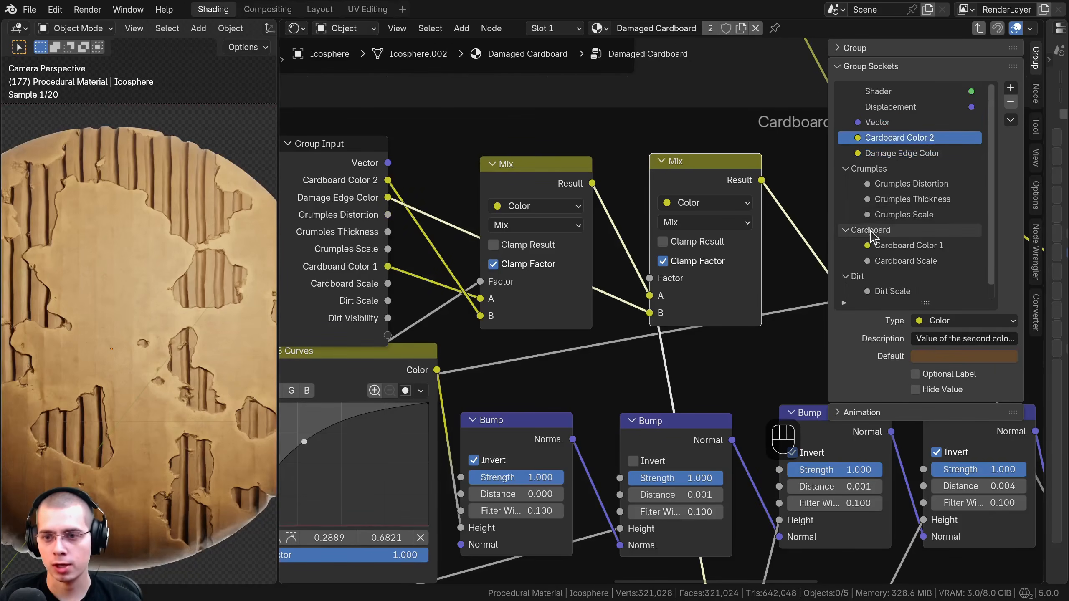
pyautogui.moveTo(885, 143); pyautogui.dragTo(877, 231)
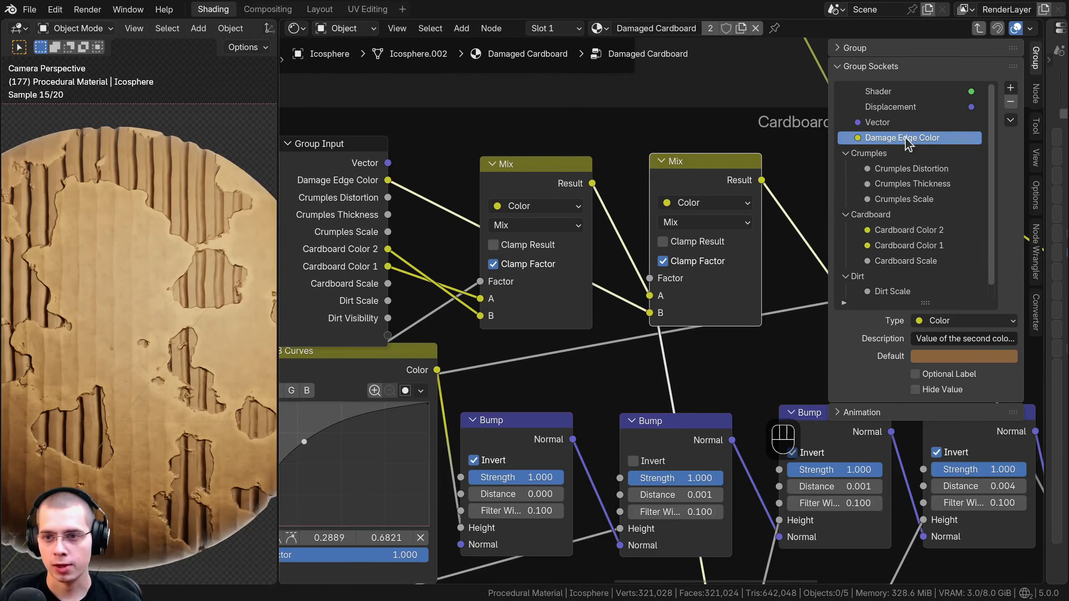
# Step: Add a group panel named Damage and place the Damage Edge Color input in it
pyautogui.click(1011, 88)
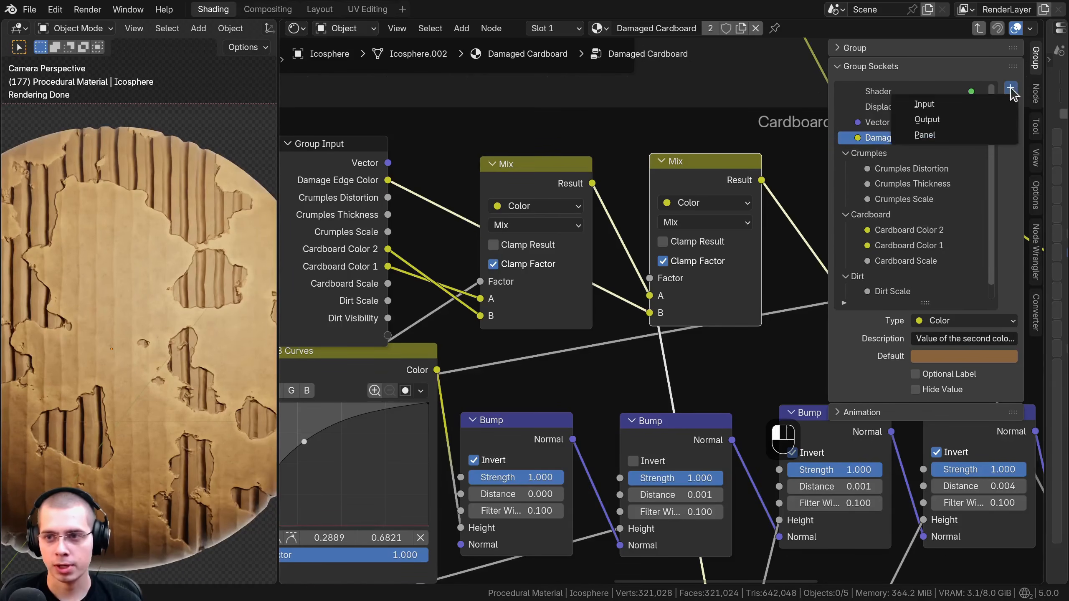
pyautogui.click(924, 135)
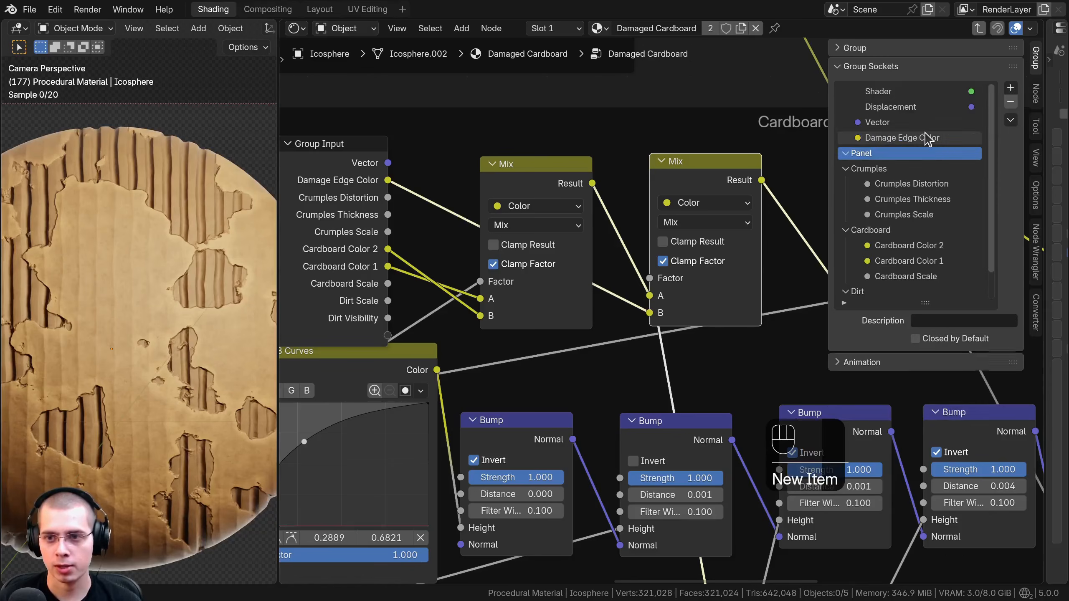
pyautogui.click(876, 153)
pyautogui.write('Damage')
pyautogui.press('Return')
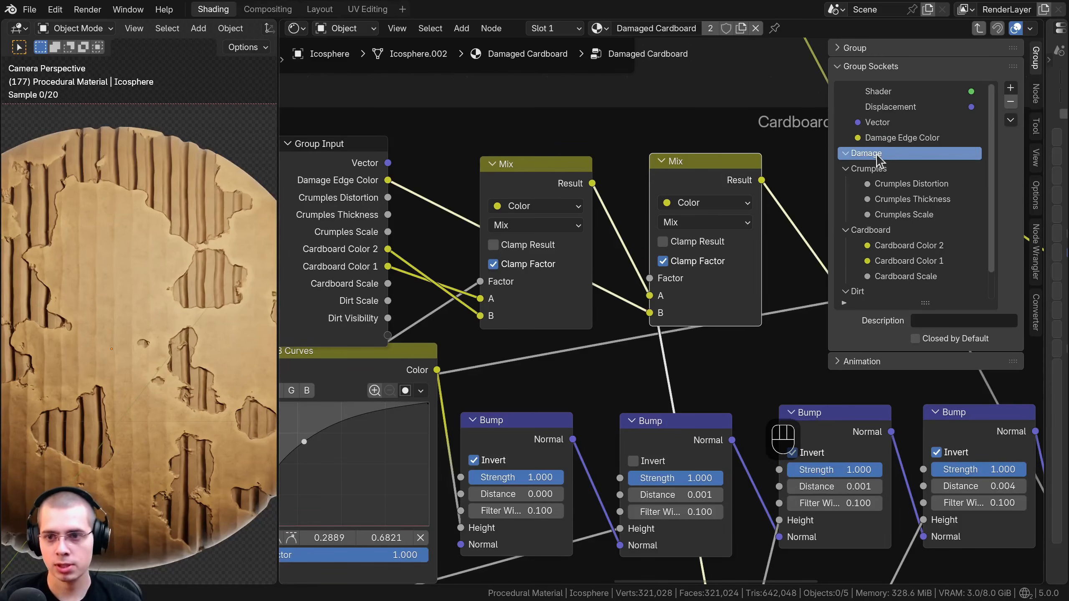
pyautogui.moveTo(903, 143); pyautogui.dragTo(850, 148)
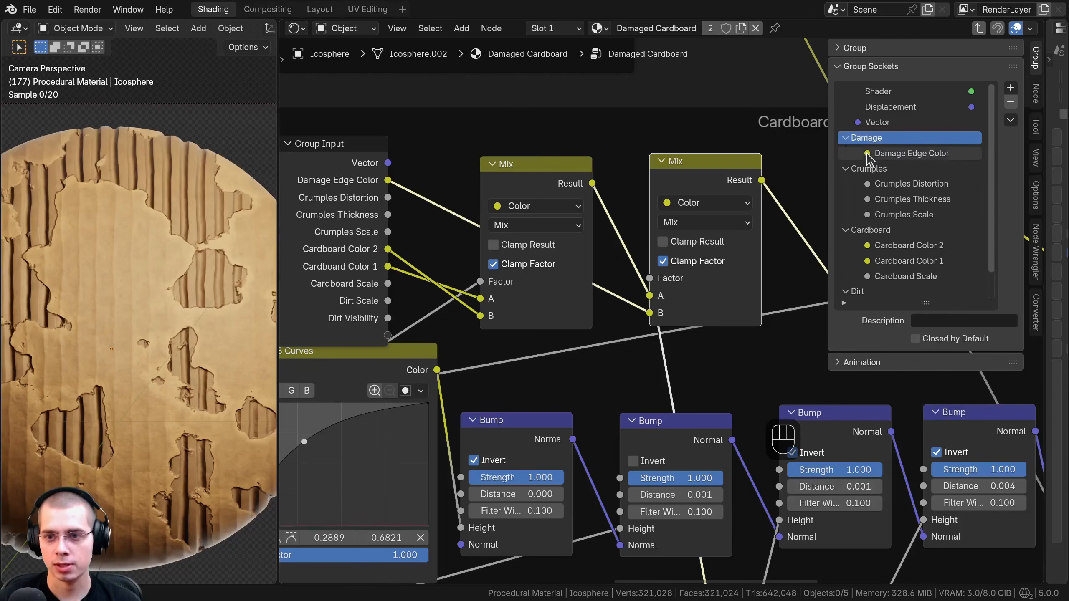
# Step: Duplicate the Cardboard Surface Group Input node and place the copy between the second and third Mix nodes
pyautogui.scroll(-3, 562, 205)
pyautogui.click(472, 197)
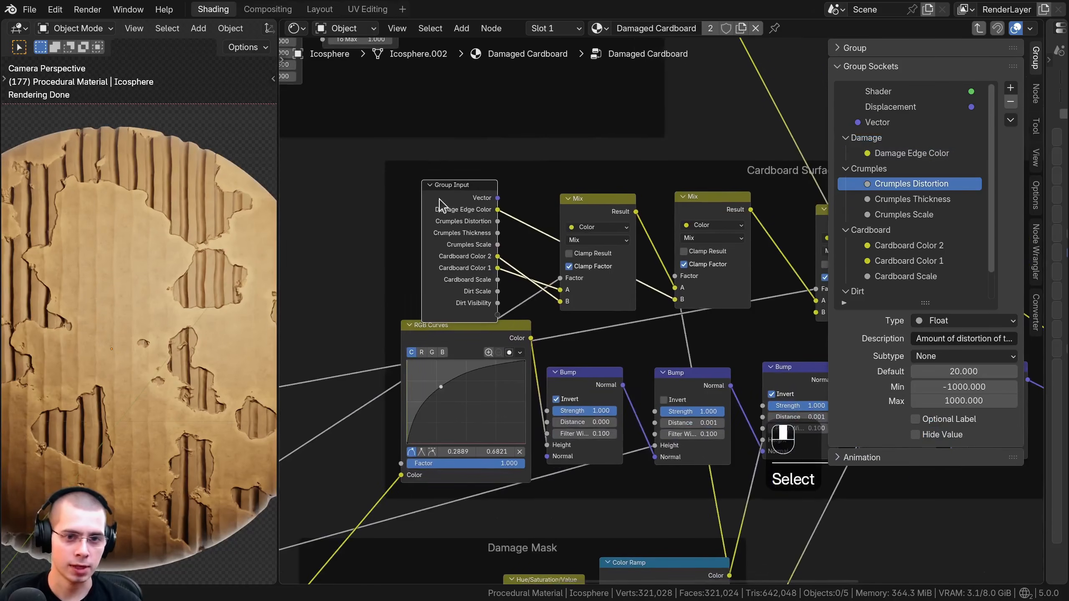
pyautogui.hotkey('shift', 'd')
pyautogui.click(787, 175)
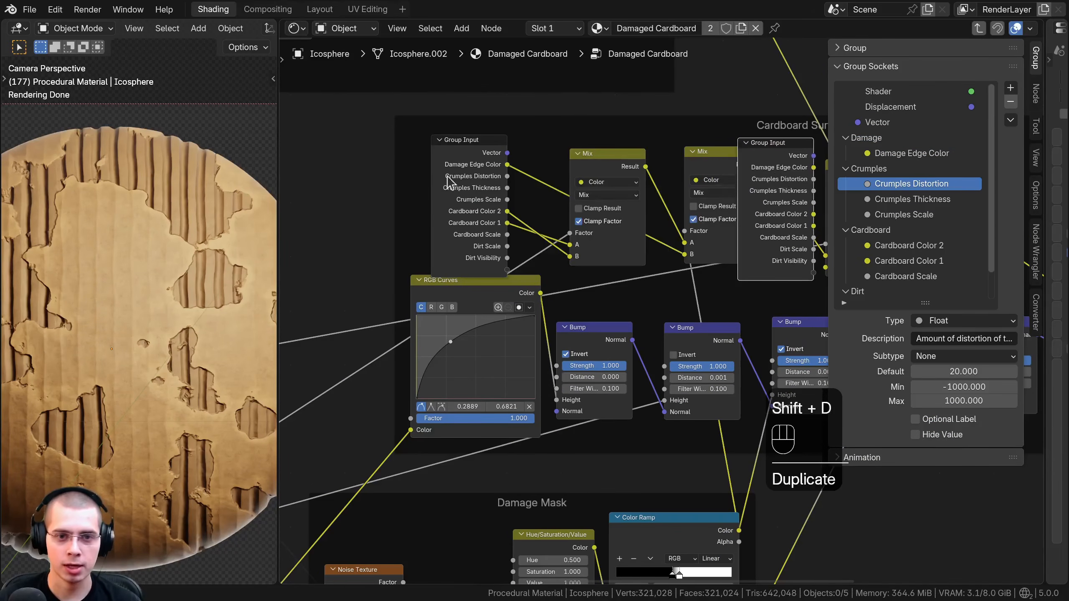
# Step: Hide the original Group Input node's unused sockets and arrange it compactly beside the first Cardboard Surface Mix node
pyautogui.scroll(1, 457, 198)
pyautogui.hotkey('ctrl', 'h')
pyautogui.moveTo(446, 185); pyautogui.dragTo(504, 274)
pyautogui.press('a')
pyautogui.moveTo(584, 172); pyautogui.dragTo(590, 171)
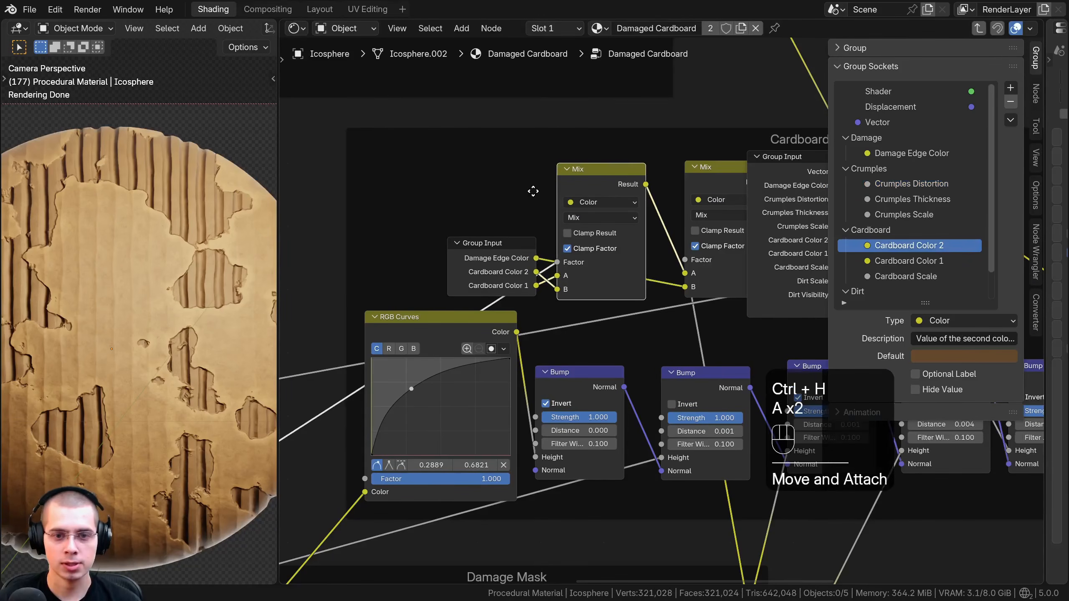
# Step: Move the third Cardboard Surface Mix node towards the Principled BSDF to make room for the Group Input copy
pyautogui.moveTo(532, 191); pyautogui.dragTo(408, 196, button='middle')
pyautogui.scroll(-2, 408, 195)
pyautogui.press('a')
pyautogui.moveTo(714, 194); pyautogui.dragTo(535, 206, button='middle')
pyautogui.moveTo(541, 207); pyautogui.dragTo(636, 209)
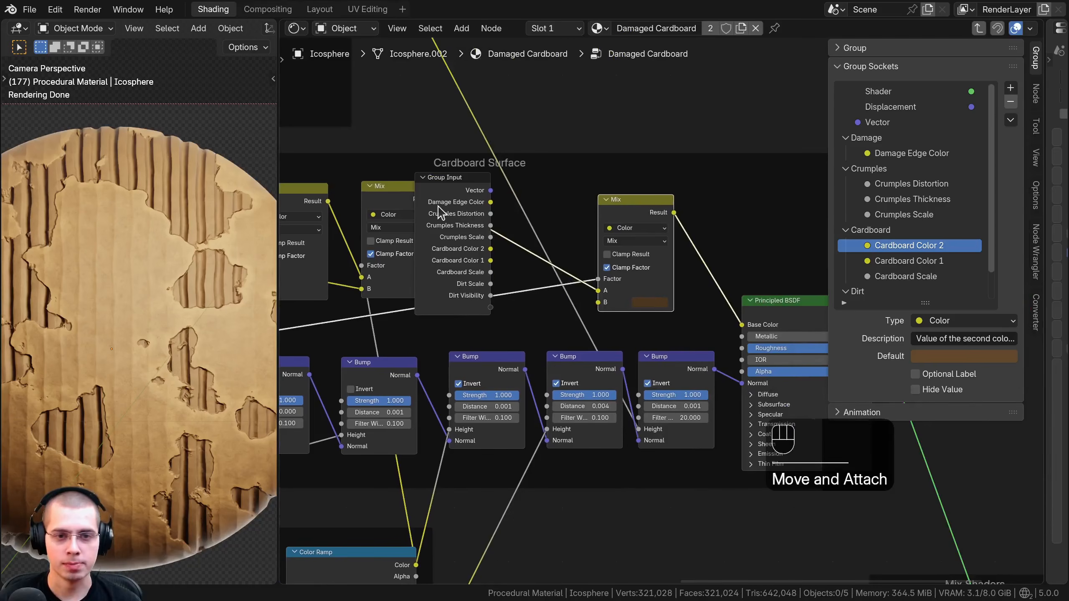
# Step: Place the Group Input copy beside the third Cardboard Surface Mix node and expose that Mix node's B color as a new group input
pyautogui.moveTo(439, 207); pyautogui.dragTo(511, 212)
pyautogui.moveTo(530, 238); pyautogui.dragTo(495, 218, button='middle')
pyautogui.scroll(3, 495, 218)
pyautogui.moveTo(494, 217); pyautogui.dragTo(491, 218)
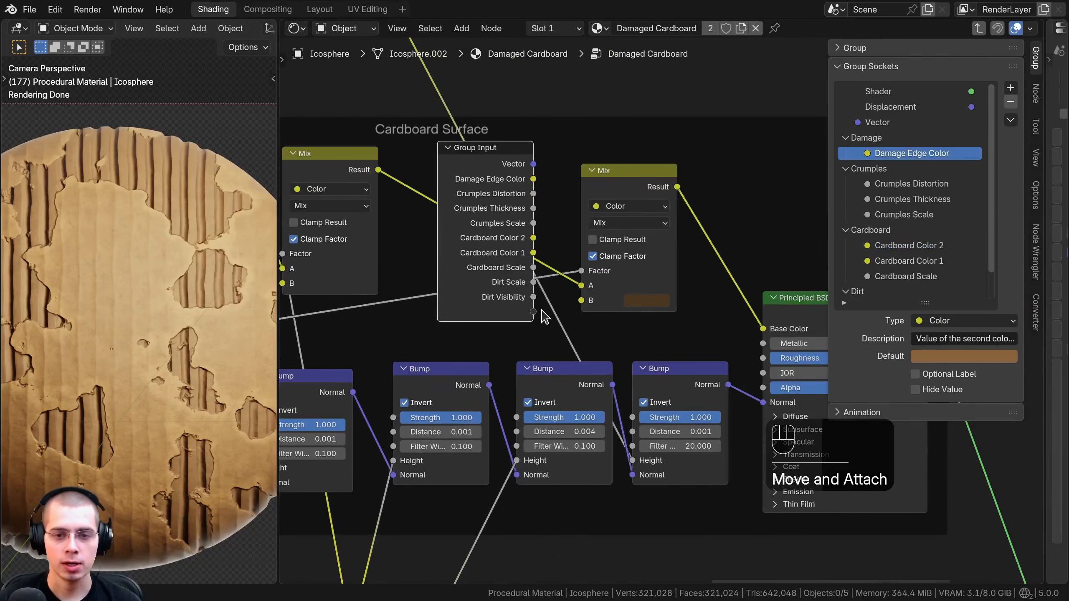
pyautogui.moveTo(589, 307); pyautogui.dragTo(533, 312)
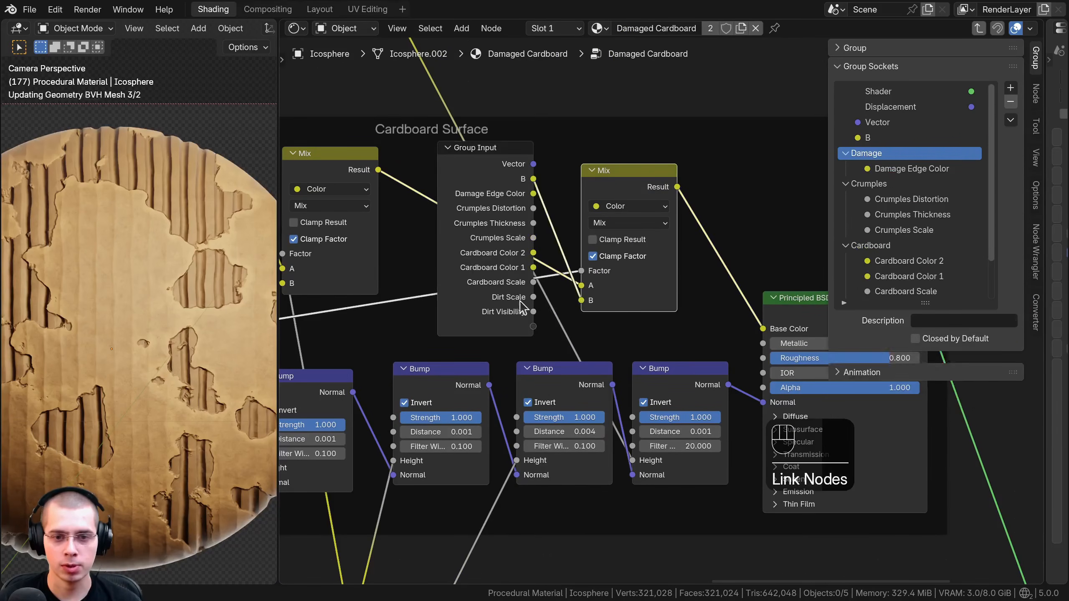
pyautogui.moveTo(498, 267); pyautogui.dragTo(497, 269)
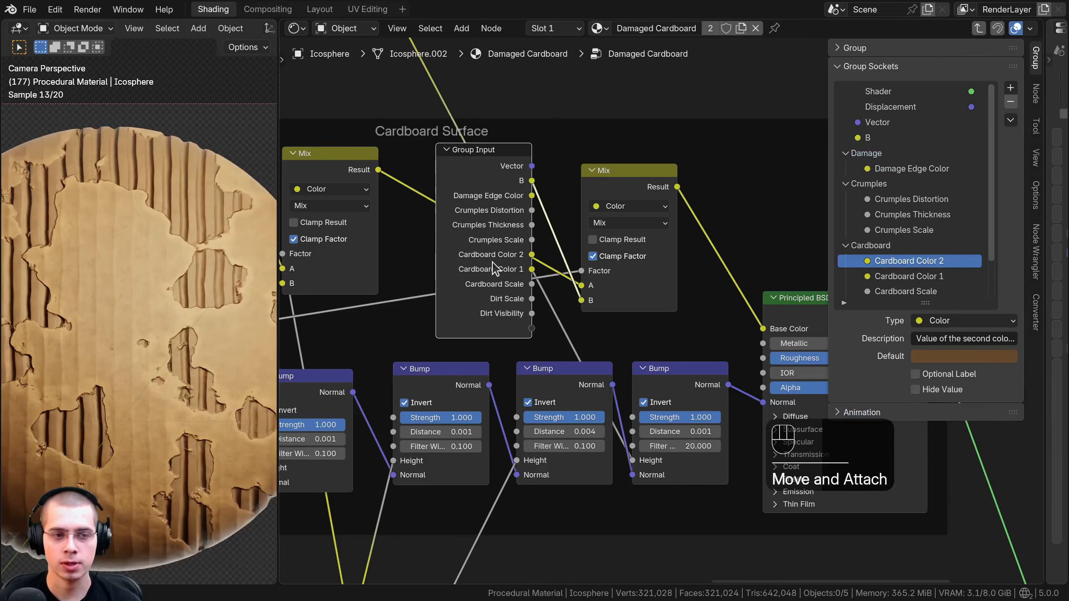
pyautogui.click(880, 138)
pyautogui.scroll(-4, 721, 219)
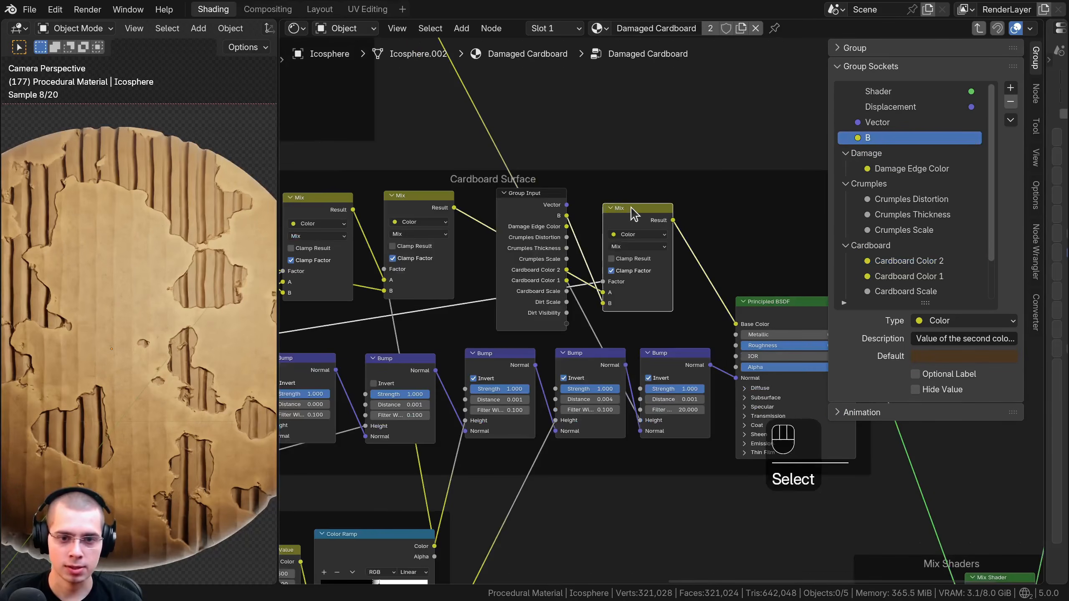
pyautogui.scroll(1, 720, 218)
pyautogui.press('g')
pyautogui.rightClick(712, 178)
pyautogui.scroll(-5, 711, 177)
pyautogui.moveTo(635, 239); pyautogui.dragTo(723, 237, button='middle')
pyautogui.press('g')
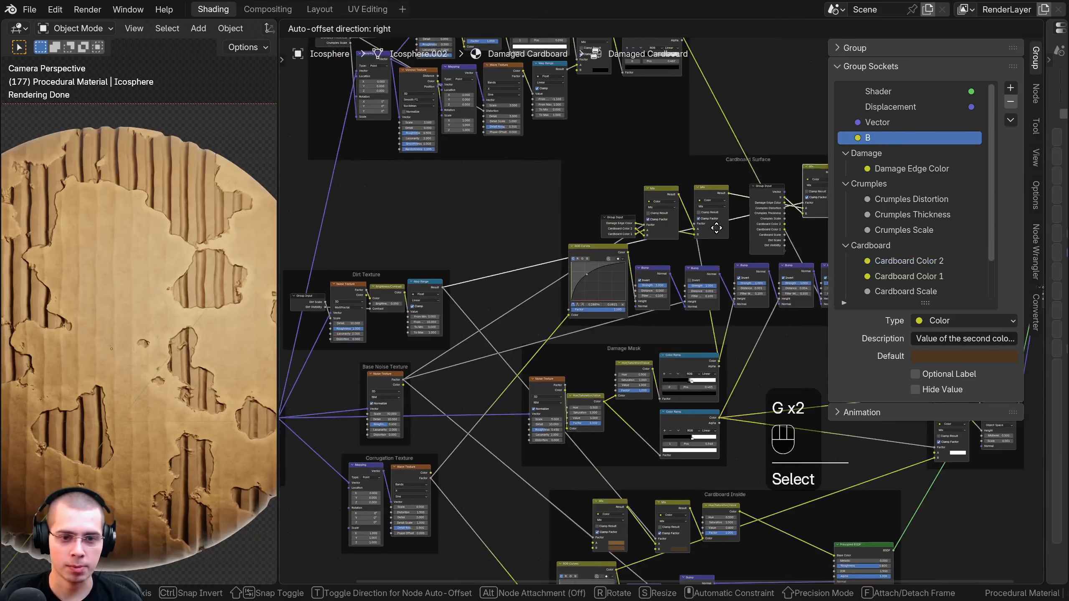
pyautogui.rightClick(663, 215)
pyautogui.moveTo(812, 244); pyautogui.dragTo(607, 269, button='middle')
pyautogui.press('g')
pyautogui.rightClick(634, 246)
pyautogui.scroll(8, 653, 206)
pyautogui.moveTo(556, 236); pyautogui.dragTo(619, 350, button='middle')
pyautogui.scroll(2, 662, 311)
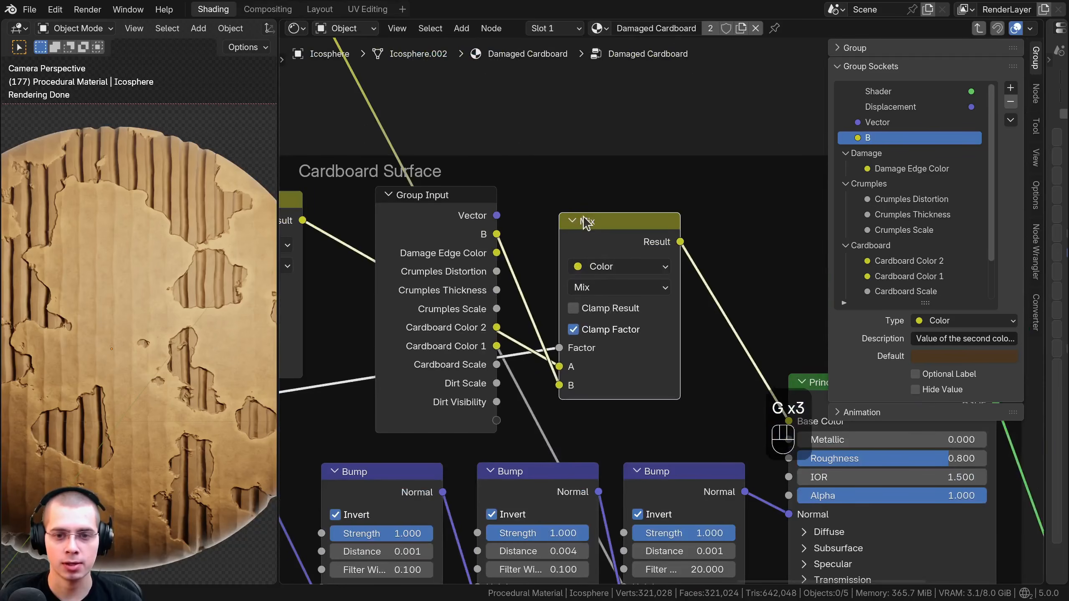
# Step: Rename the new B input to Dirt Color and move it into the Dirt panel
pyautogui.doubleClick(904, 139)
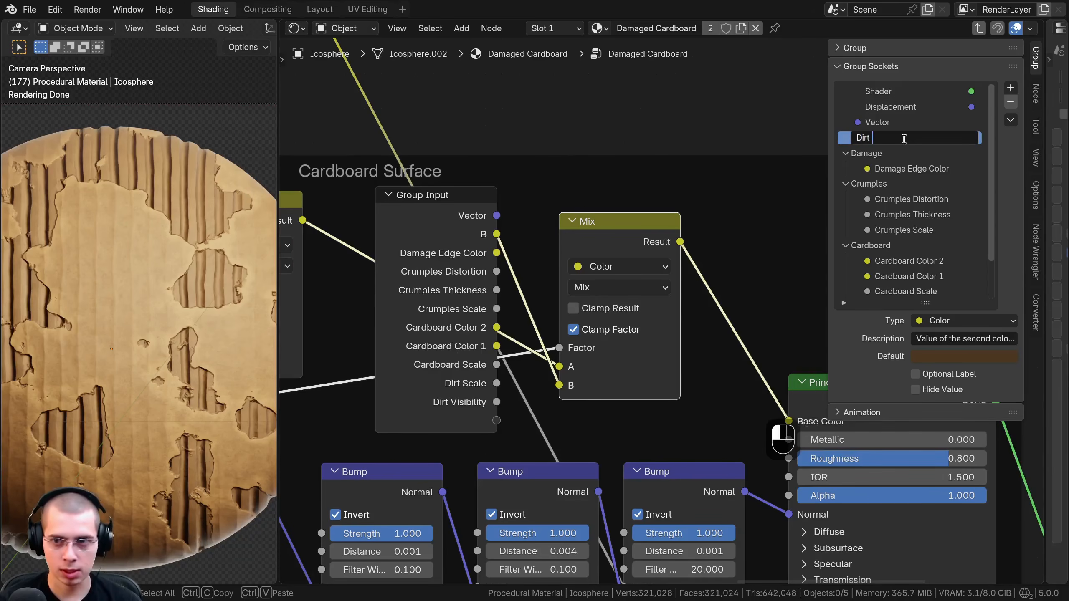
pyautogui.press('Return')
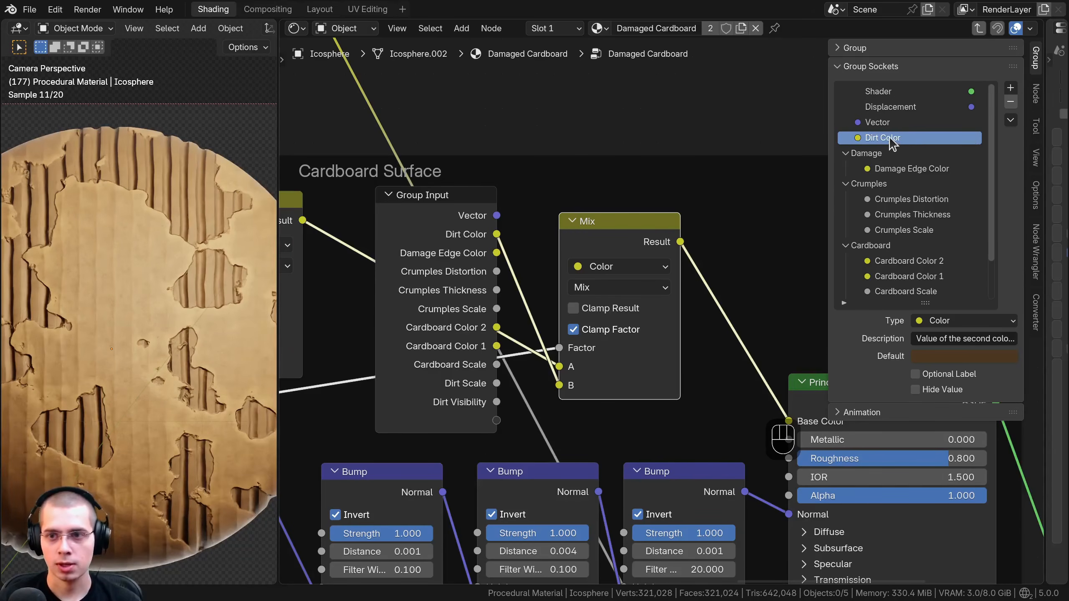
pyautogui.moveTo(924, 302); pyautogui.dragTo(924, 379)
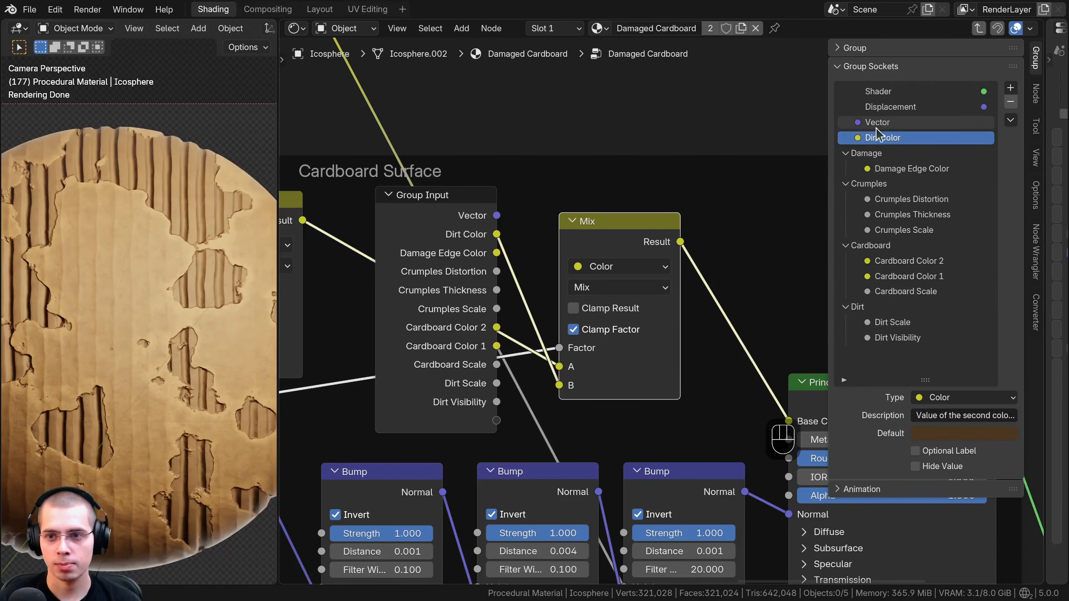
pyautogui.moveTo(875, 139); pyautogui.dragTo(863, 311)
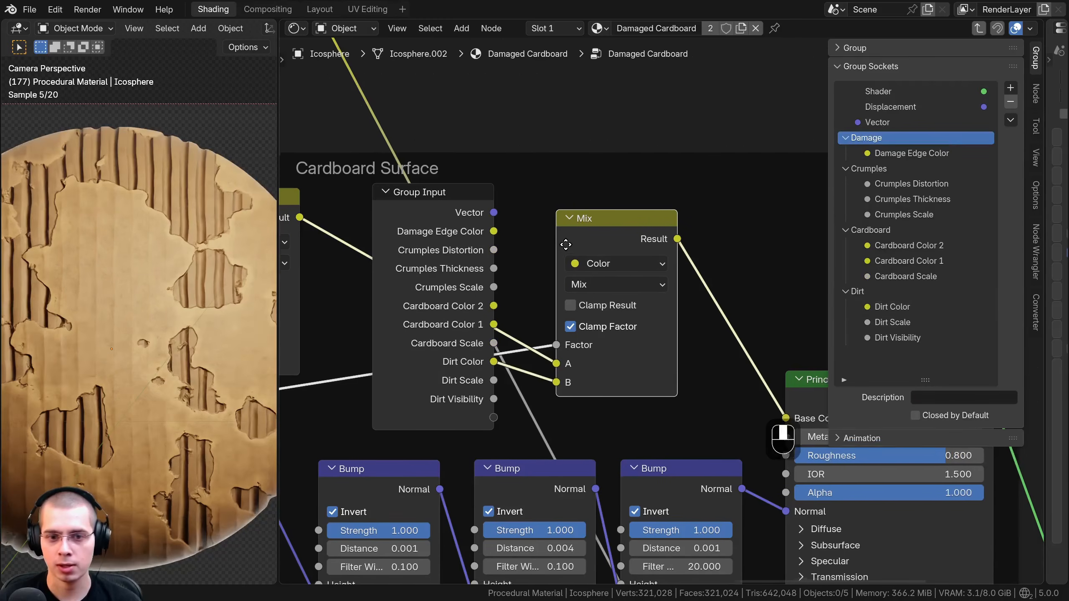
# Step: Leave the group and try darkening the Dirt Color to black on the Damaged Cardboard node
pyautogui.press('Tab')
pyautogui.moveTo(546, 254); pyautogui.dragTo(530, 234, button='middle')
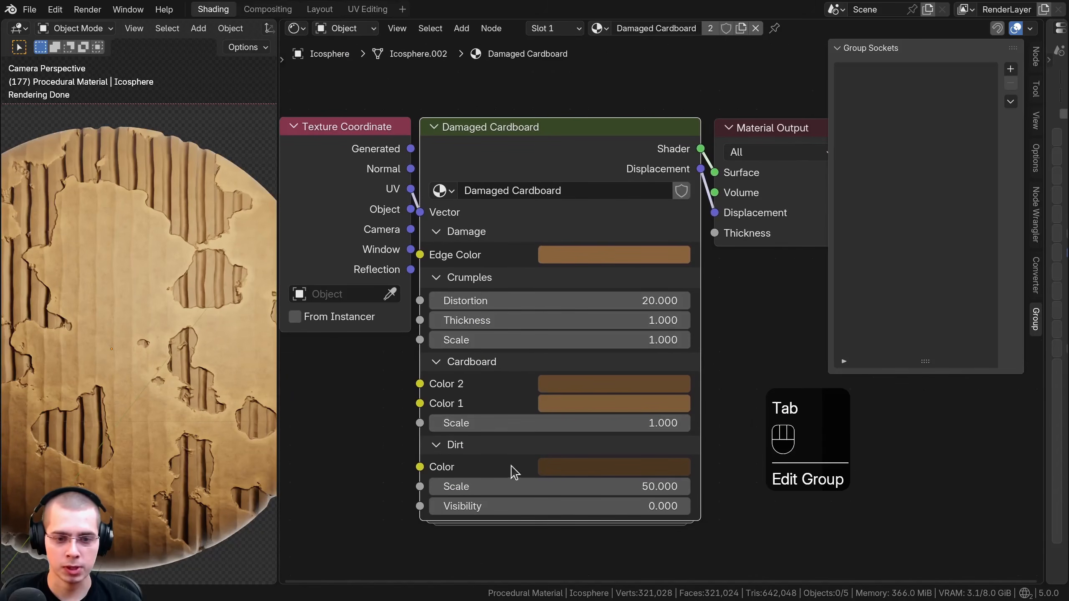
pyautogui.click(596, 475)
pyautogui.moveTo(714, 262); pyautogui.dragTo(709, 293)
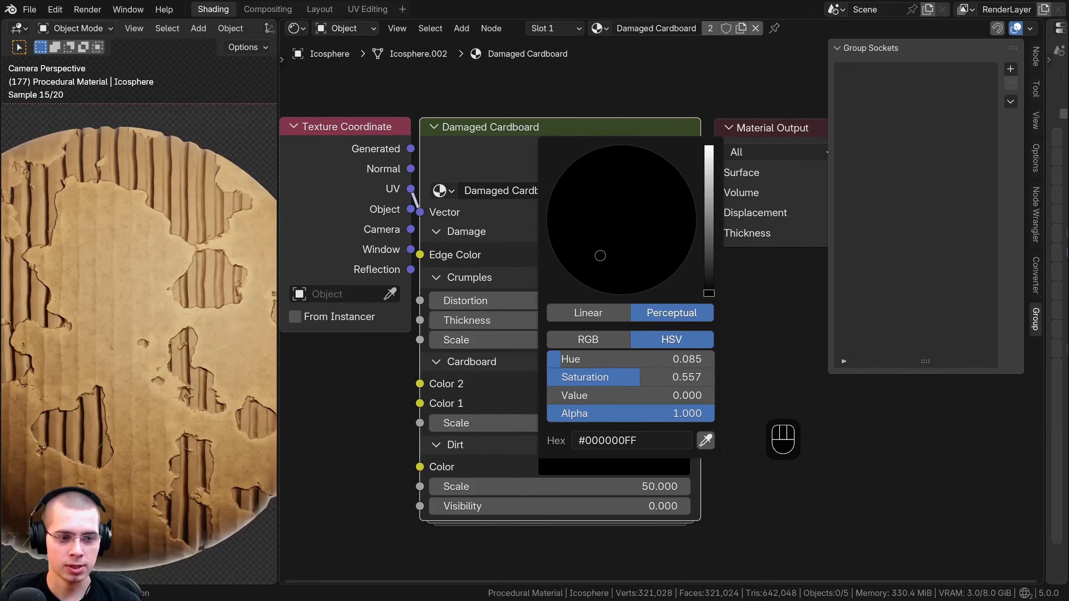
pyautogui.rightClick(704, 295)
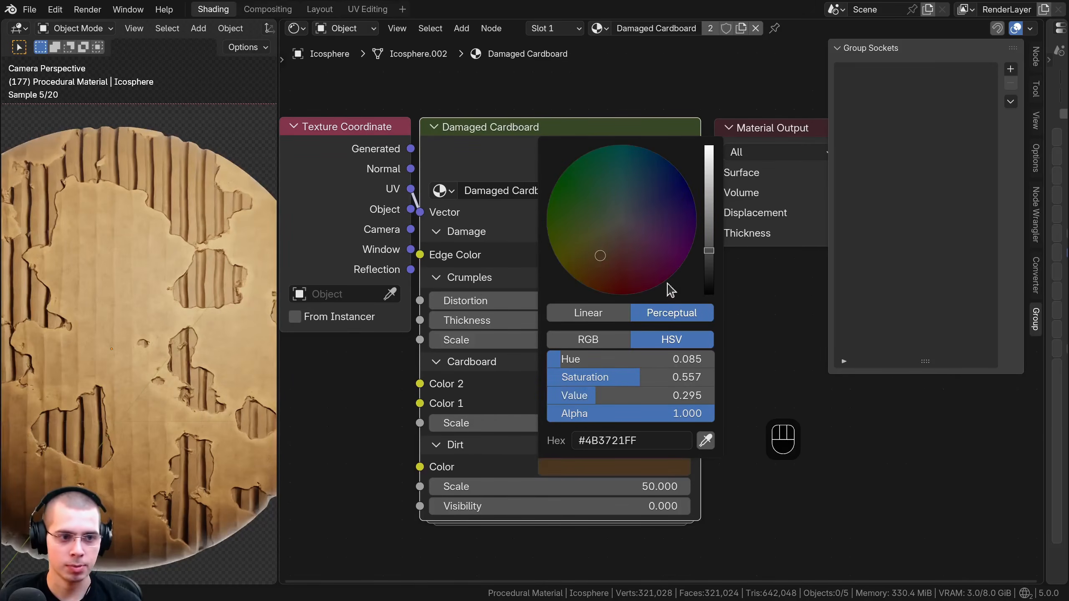
pyautogui.click(528, 134)
# Step: Re-enter the group, duplicate the Group Input beside the third Mix node and place the copy above the Principled BSDF
pyautogui.press('Tab')
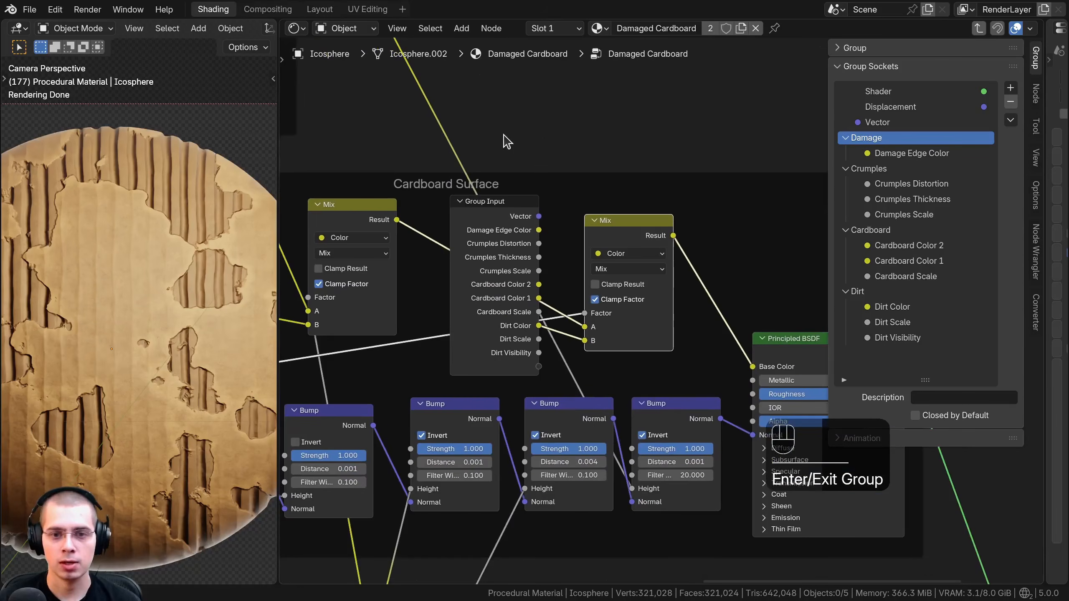
pyautogui.click(518, 233)
pyautogui.scroll(-3, 480, 266)
pyautogui.moveTo(474, 268); pyautogui.dragTo(503, 290, button='middle')
pyautogui.hotkey('shift', 'd')
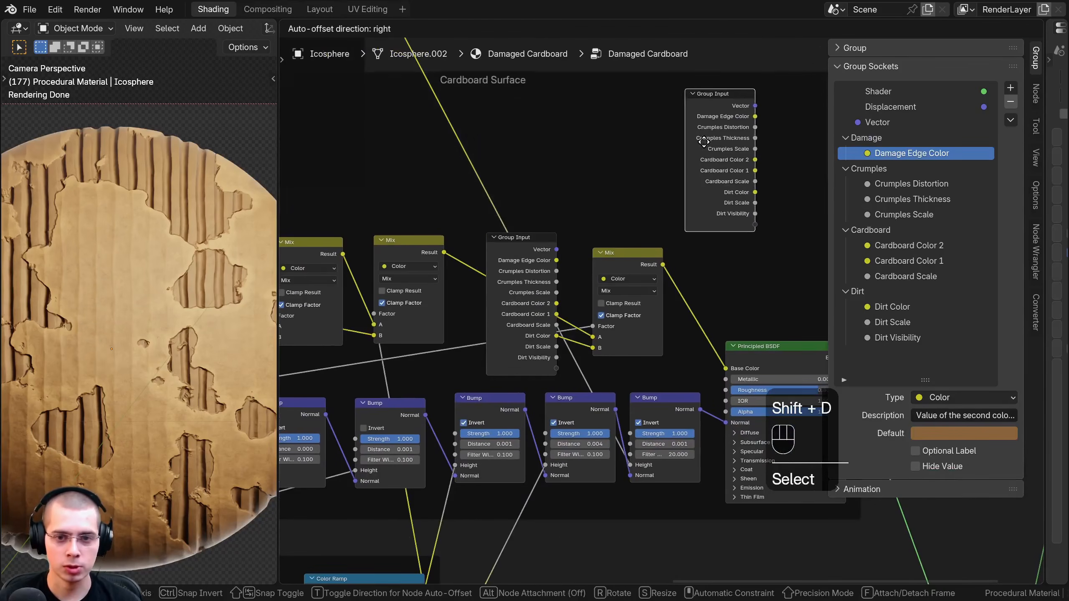
pyautogui.click(702, 141)
# Step: Hide the unused sockets of the Group Input supplying Dirt Color and set it beside the third Mix node's B input
pyautogui.moveTo(517, 286); pyautogui.dragTo(531, 291)
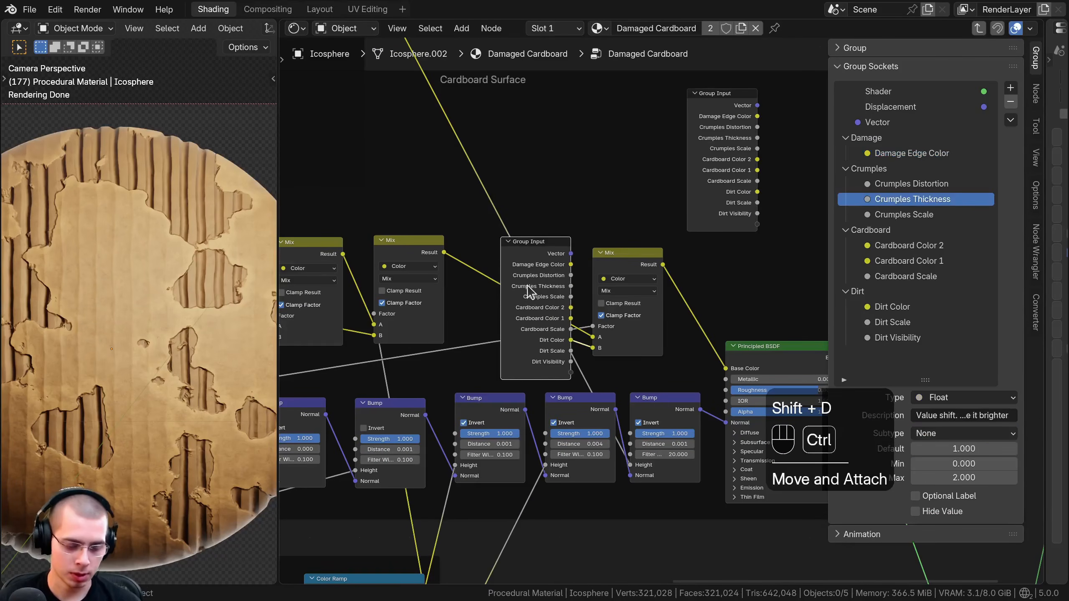
pyautogui.hotkey('ctrl', 'h')
pyautogui.scroll(4, 548, 268)
pyautogui.moveTo(549, 268); pyautogui.dragTo(508, 252, button='middle')
pyautogui.moveTo(506, 237); pyautogui.dragTo(517, 362)
pyautogui.press('a')
pyautogui.click(642, 242)
pyautogui.press('a')
pyautogui.press('a')
pyautogui.scroll(-5, 530, 329)
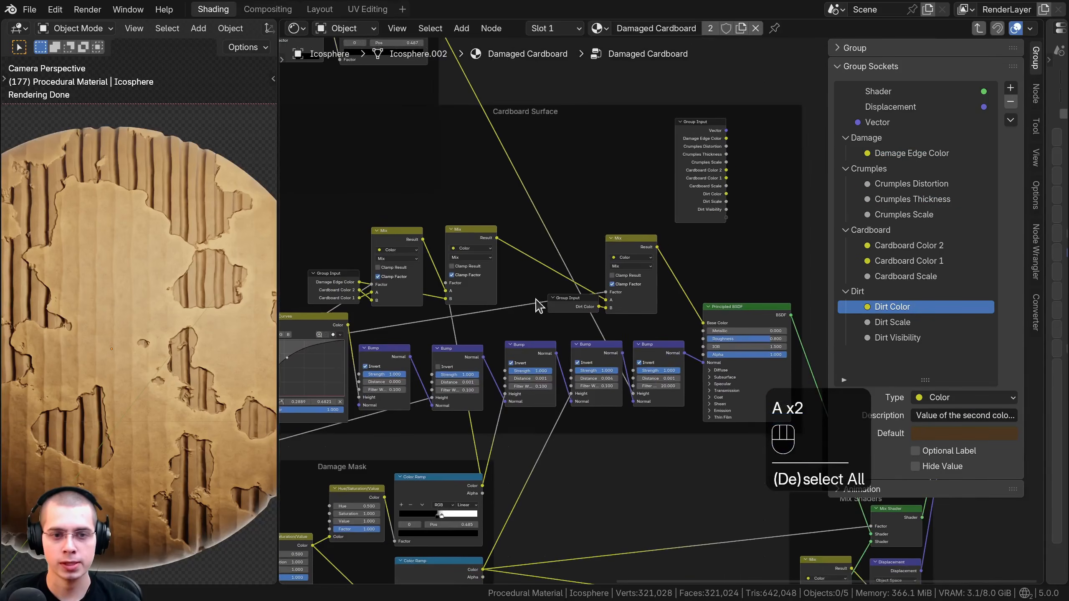
# Step: Tuck the Dirt Color Group Input closer to the third Mix node and place the full Group Input copy before the Principled BSDF
pyautogui.click(697, 177)
pyautogui.scroll(1, 696, 181)
pyautogui.press('g')
pyautogui.moveTo(696, 181); pyautogui.dragTo(505, 113, button='middle')
pyautogui.click(547, 243)
pyautogui.click(567, 298)
pyautogui.press('g')
pyautogui.click(618, 292)
pyautogui.scroll(1, 526, 202)
pyautogui.scroll(3, 522, 131)
pyautogui.click(525, 135)
pyautogui.press('g')
pyautogui.click(526, 226)
pyautogui.scroll(2, 661, 312)
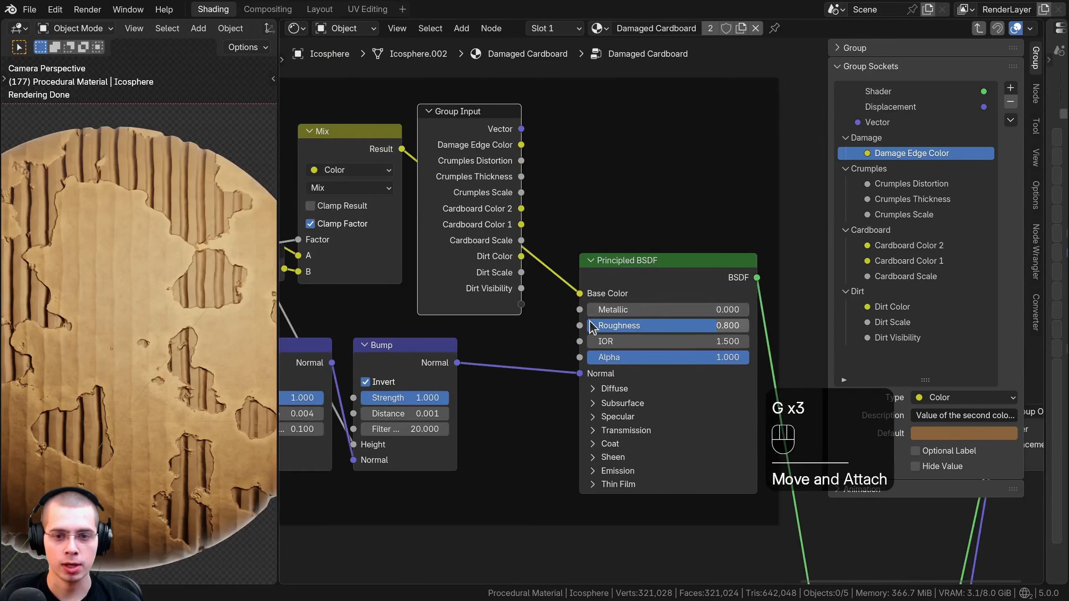
# Step: Expose the Cardboard Surface Principled BSDF's Roughness as a group input and rename it Cardboard Roughness
pyautogui.moveTo(580, 325); pyautogui.dragTo(521, 303)
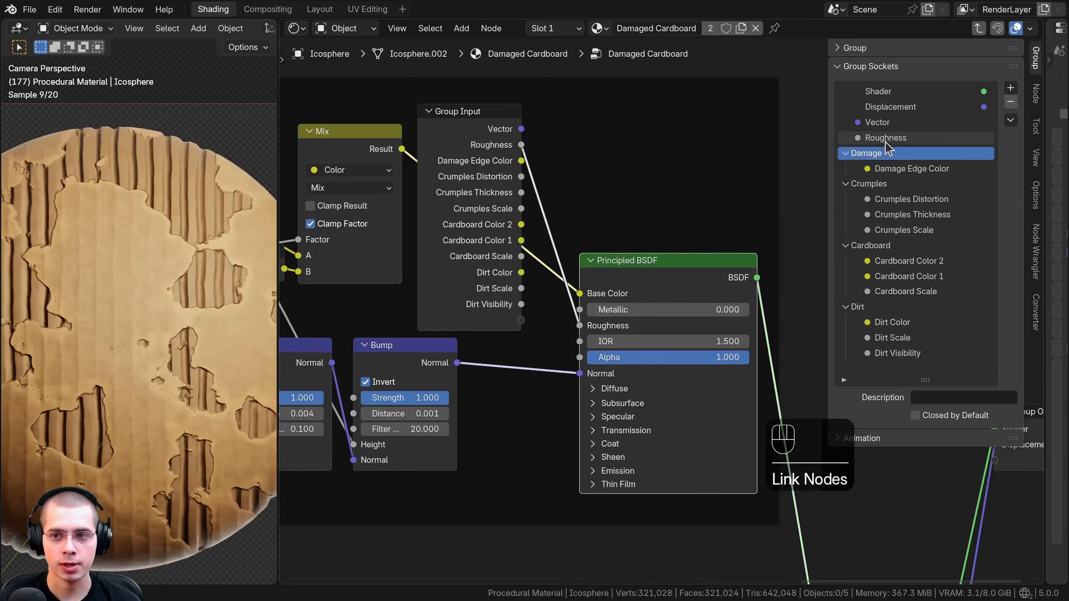
pyautogui.click(865, 135)
pyautogui.doubleClick(857, 138)
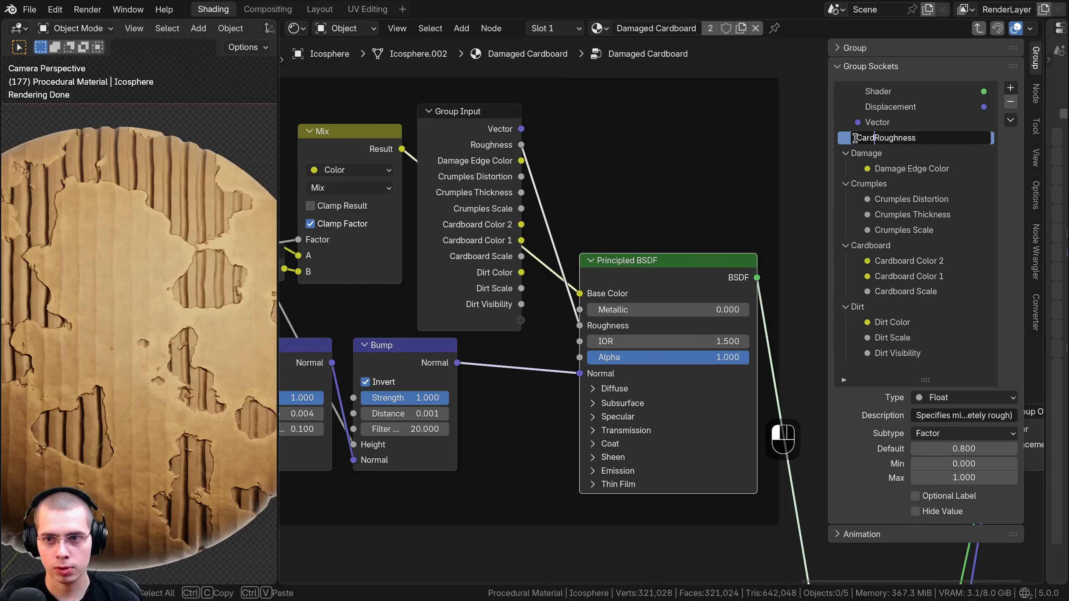
pyautogui.write('Cardboard')
pyautogui.press('Return')
pyautogui.scroll(1, 445, 139)
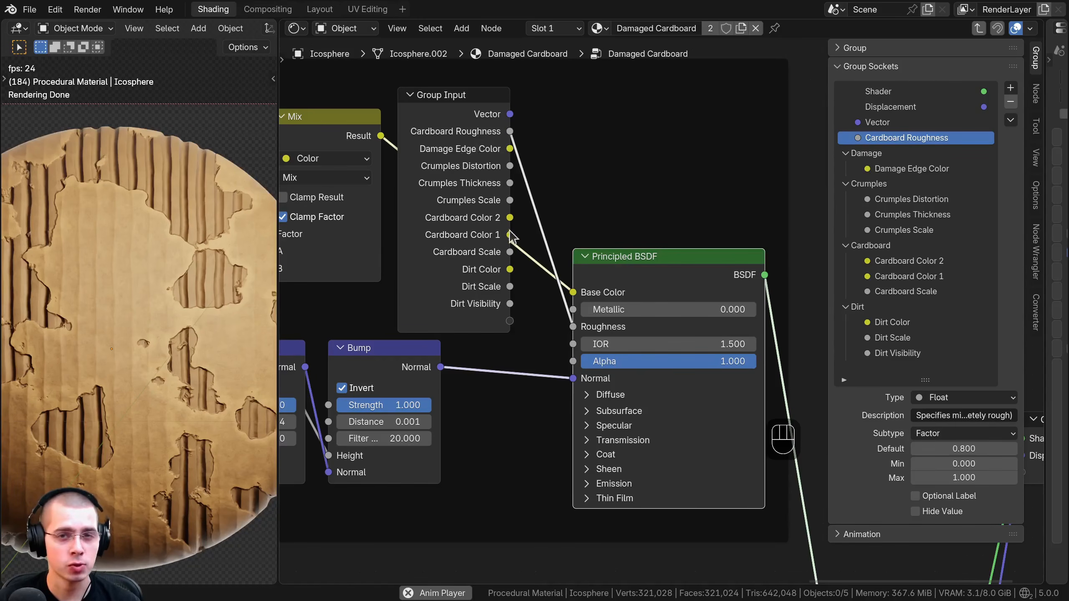
# Step: Hide the unused sockets of the Cardboard Roughness Group Input and tuck it beside the Principled BSDF's Roughness socket
pyautogui.scroll(-3, 648, 314)
pyautogui.moveTo(610, 467); pyautogui.dragTo(580, 260, button='middle')
pyautogui.scroll(1, 539, 469)
pyautogui.moveTo(539, 470); pyautogui.dragTo(587, 497, button='middle')
pyautogui.scroll(-3, 552, 229)
pyautogui.scroll(3, 553, 180)
pyautogui.moveTo(600, 73); pyautogui.dragTo(552, 181, button='middle')
pyautogui.click(552, 175)
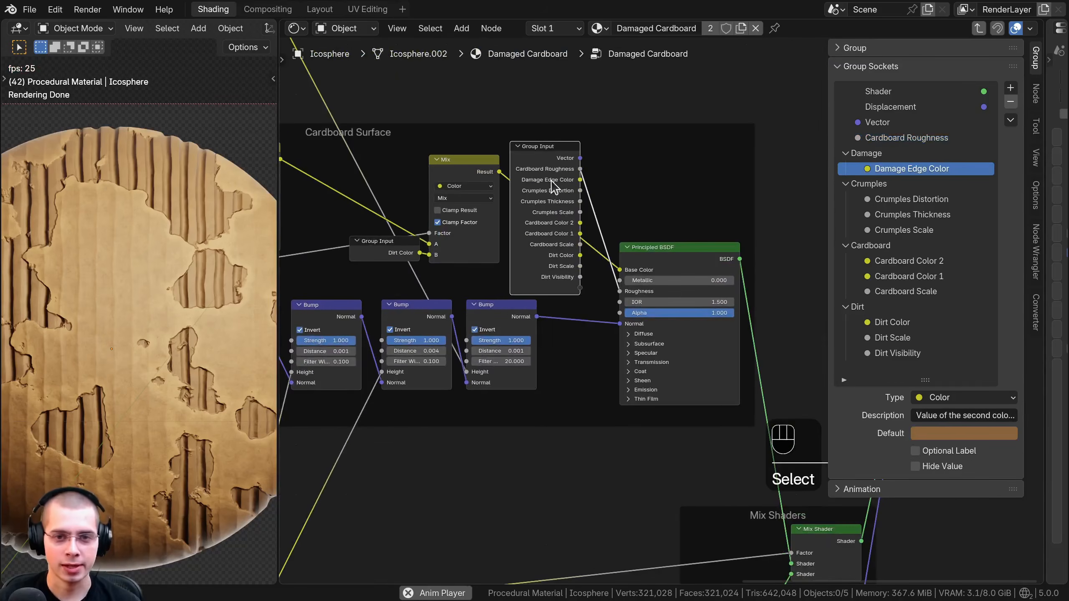
pyautogui.hotkey('ctrl', 'h')
pyautogui.moveTo(543, 165); pyautogui.dragTo(545, 282)
pyautogui.moveTo(637, 257); pyautogui.dragTo(560, 275)
pyautogui.moveTo(553, 250); pyautogui.dragTo(543, 136, button='middle')
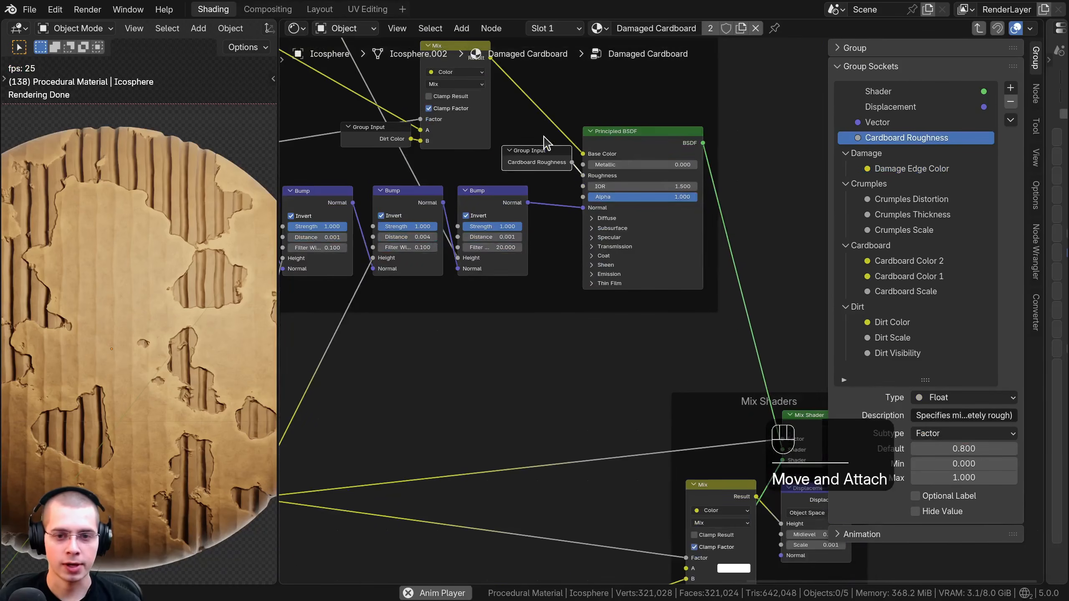
# Step: Duplicate the Cardboard Roughness Group Input, detach the copy from the Cardboard Surface frame and move it to the Cardboard Inside Principled BSDF
pyautogui.hotkey('shift', 'd')
pyautogui.press('f')
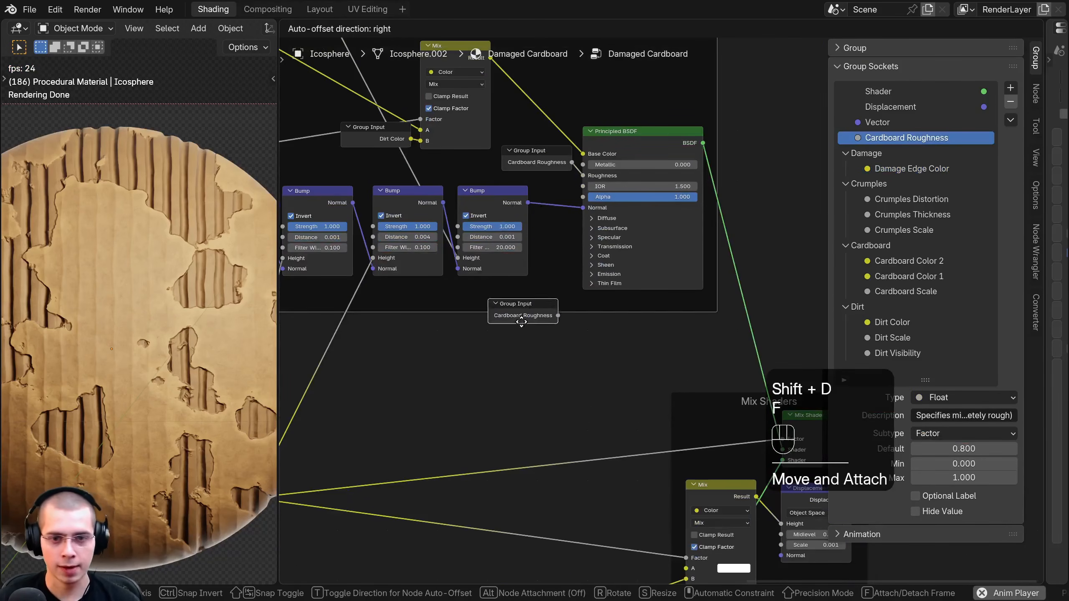
pyautogui.click(504, 367)
pyautogui.scroll(-6, 479, 432)
pyautogui.moveTo(457, 435); pyautogui.dragTo(538, 185, button='middle')
pyautogui.press('g')
pyautogui.click(511, 400)
pyautogui.scroll(3, 510, 400)
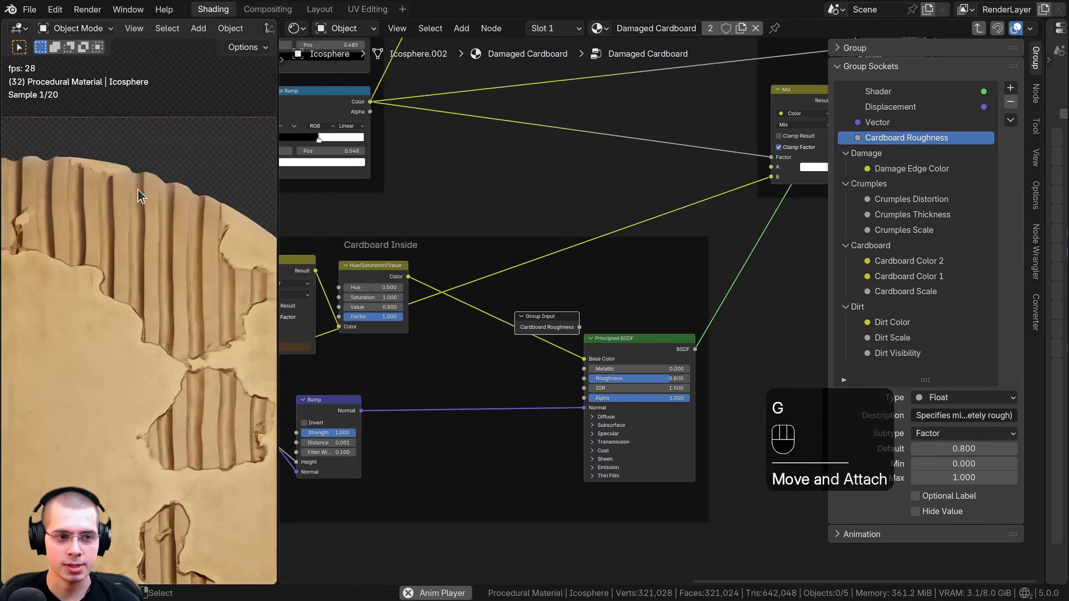
# Step: Connect Cardboard Roughness to the Cardboard Inside Principled BSDF's Roughness and place its Group Input close beside that socket
pyautogui.scroll(2, 549, 303)
pyautogui.scroll(1, 548, 298)
pyautogui.moveTo(548, 298); pyautogui.dragTo(539, 299, button='middle')
pyautogui.press('g')
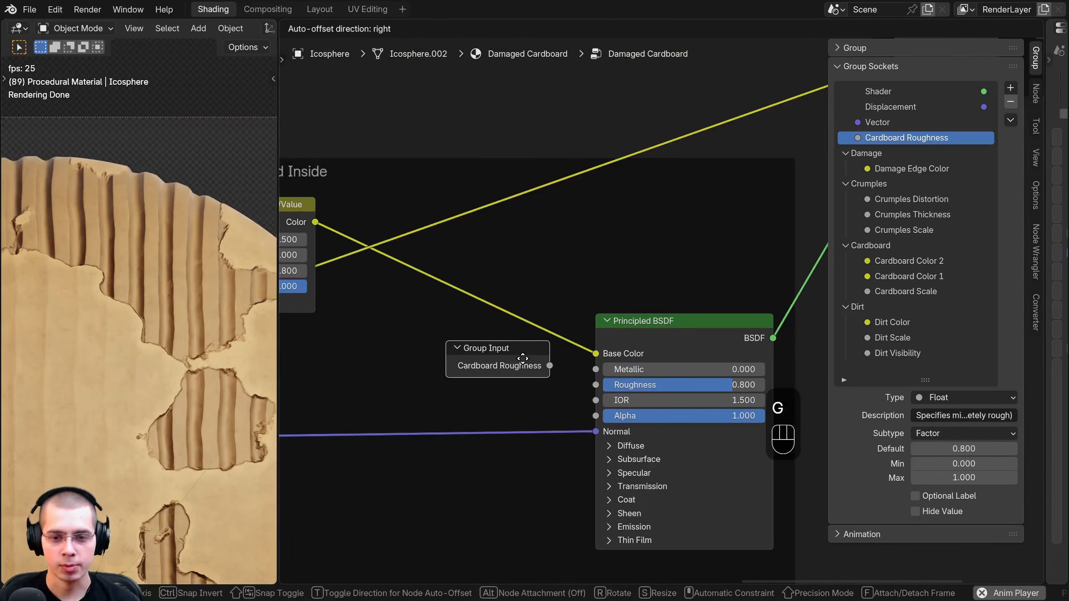
pyautogui.click(523, 360)
pyautogui.moveTo(541, 358); pyautogui.dragTo(541, 296, button='middle')
pyautogui.scroll(2, 540, 296)
pyautogui.press('g')
pyautogui.click(537, 308)
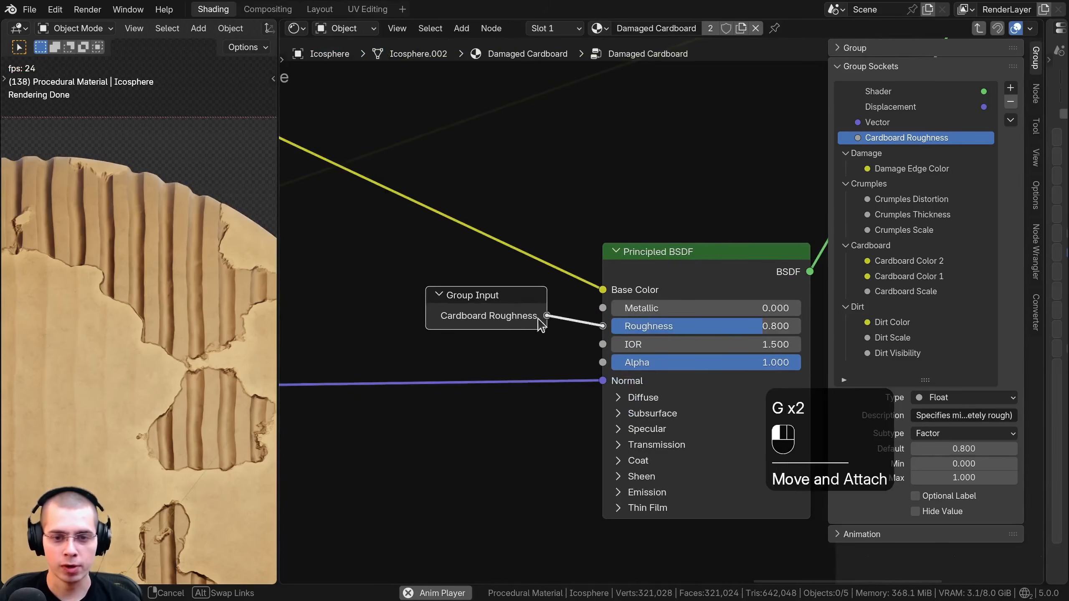
pyautogui.moveTo(540, 316); pyautogui.dragTo(603, 326)
pyautogui.moveTo(522, 319); pyautogui.dragTo(551, 317)
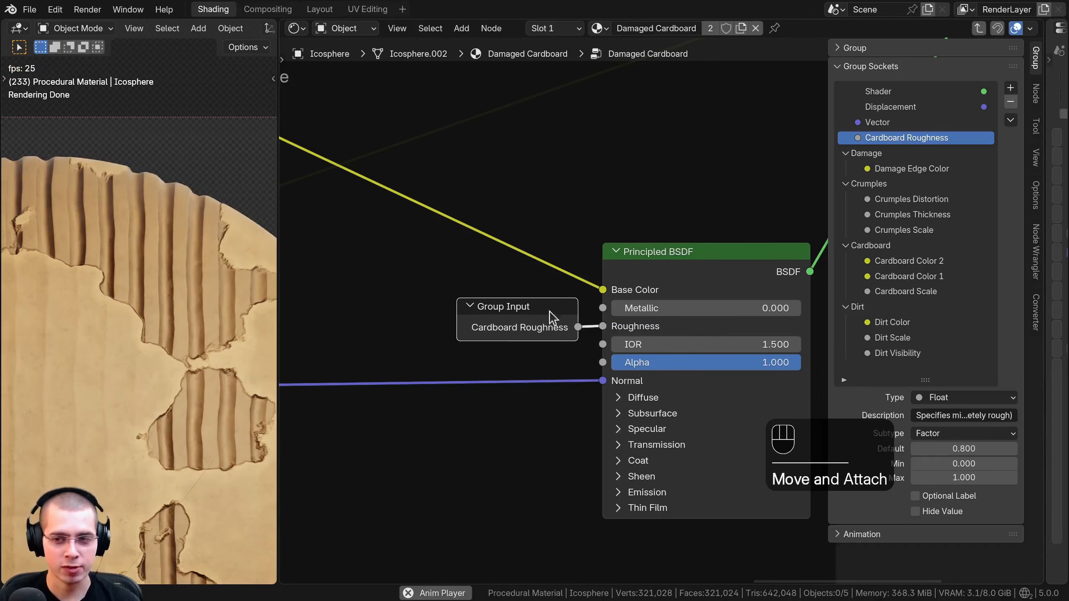
# Step: Leave the group and try lowering Cardboard Roughness to about 0.238 on the Damaged Cardboard node
pyautogui.press('Tab')
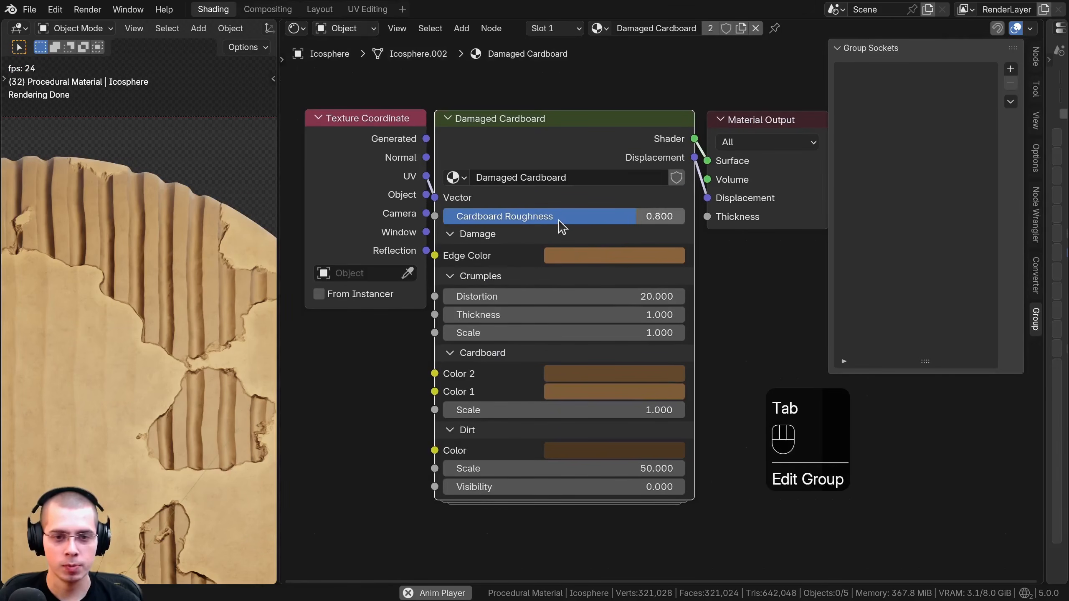
pyautogui.moveTo(559, 221); pyautogui.dragTo(424, 222)
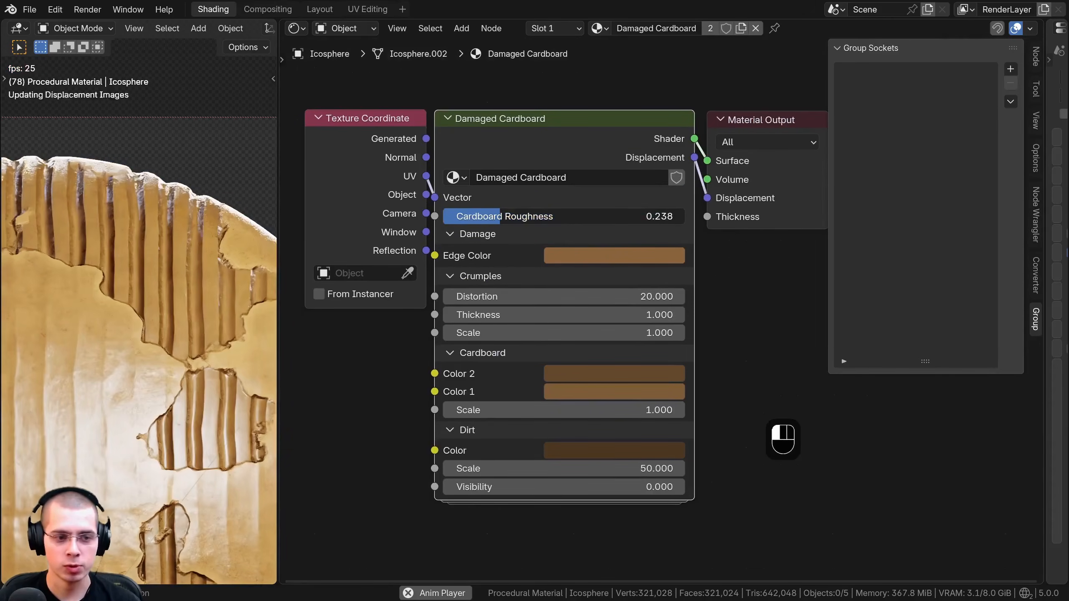
pyautogui.moveTo(500, 216); pyautogui.dragTo(636, 216)
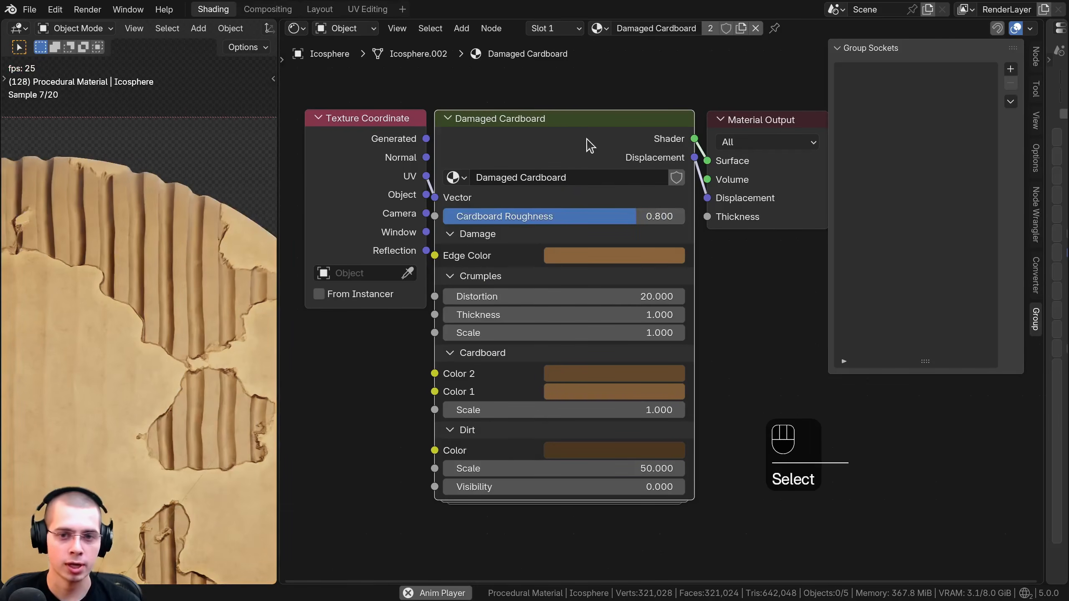
# Step: Re-enter the group and move the Cardboard Roughness input into the Cardboard panel above Cardboard Color 2
pyautogui.press('Tab')
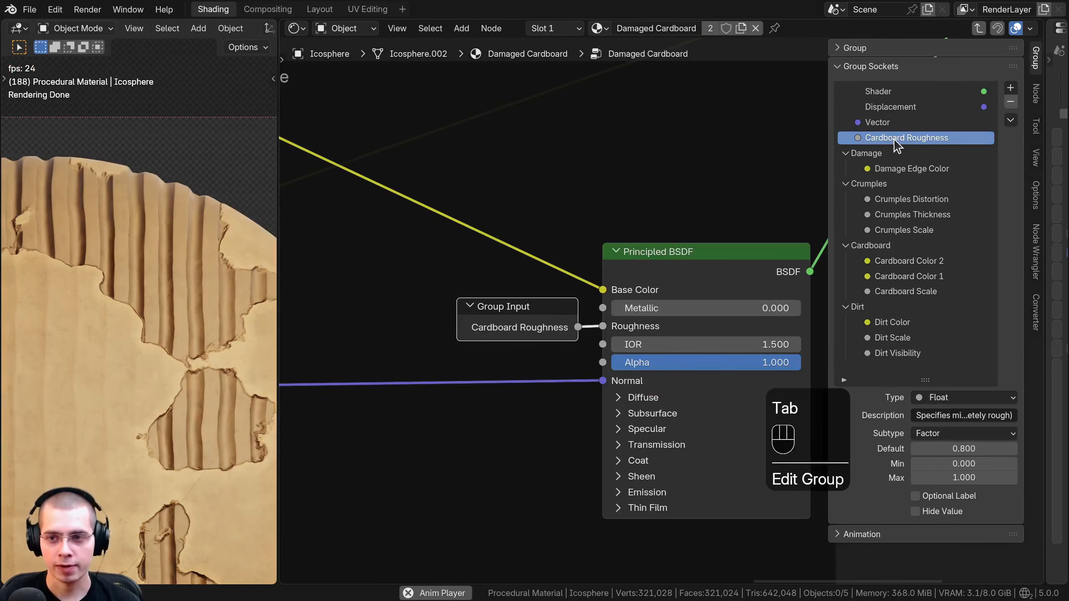
pyautogui.moveTo(895, 144); pyautogui.dragTo(875, 253)
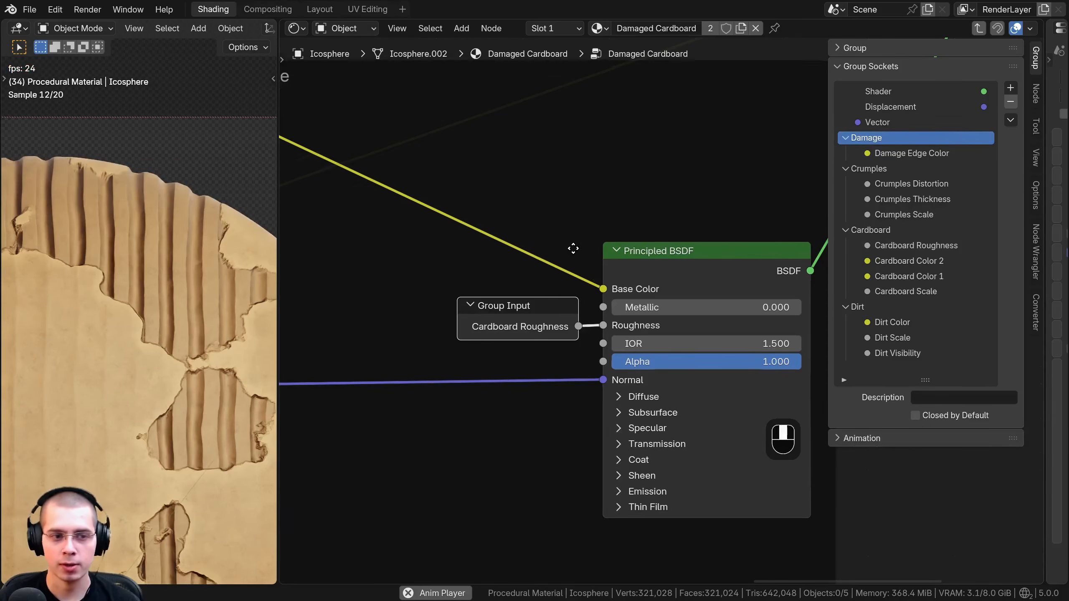
# Step: Duplicate the Cardboard Inside Group Input, show all its sockets and place the copy before the Mix node feeding Hue/Saturation/Value
pyautogui.scroll(-3, 623, 294)
pyautogui.hotkey('shift', 'd')
pyautogui.click(548, 299)
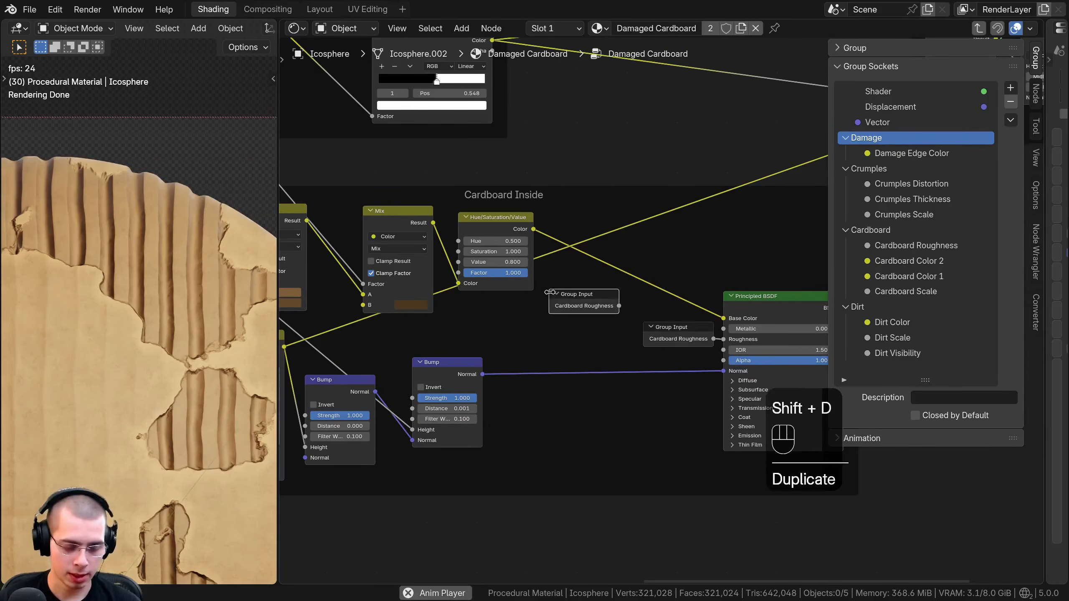
pyautogui.hotkey('ctrl', 'h')
pyautogui.moveTo(557, 296); pyautogui.dragTo(321, 192)
pyautogui.scroll(4, 403, 256)
pyautogui.moveTo(403, 256); pyautogui.dragTo(517, 280, button='middle')
pyautogui.moveTo(425, 247); pyautogui.dragTo(393, 233)
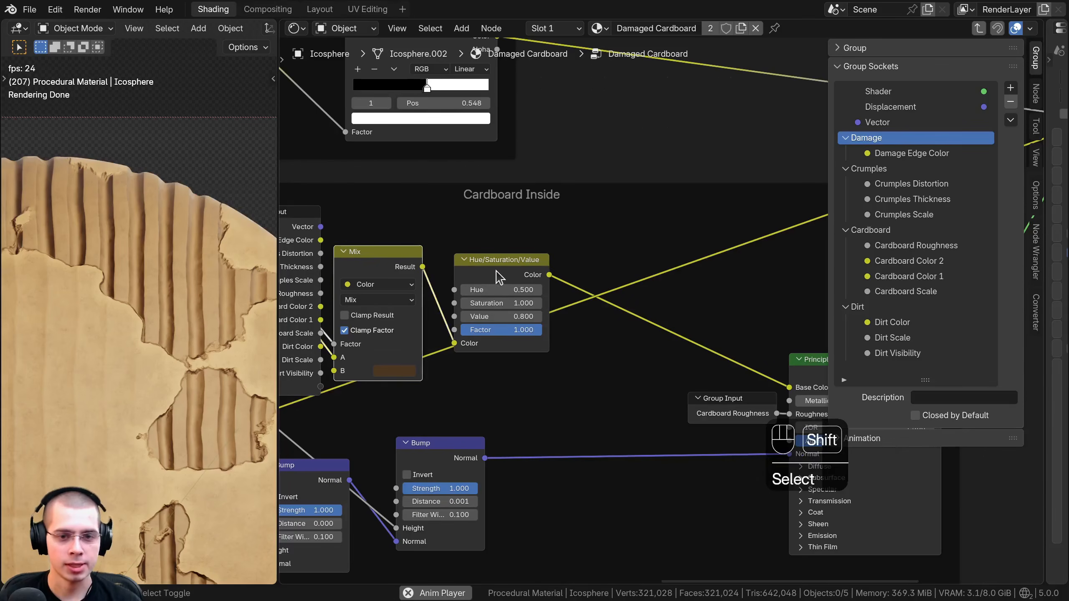
# Step: Shift the selected Mix and Hue/Saturation/Value nodes along to make room and place the fully expanded Group Input in front of Mix
pyautogui.keyDown('shift'); pyautogui.click(496, 275); pyautogui.keyUp('shift')
pyautogui.scroll(-4, 406, 254)
pyautogui.moveTo(406, 255); pyautogui.dragTo(430, 238, button='middle')
pyautogui.press('g')
pyautogui.click(569, 229)
pyautogui.click(357, 236)
pyautogui.press('g')
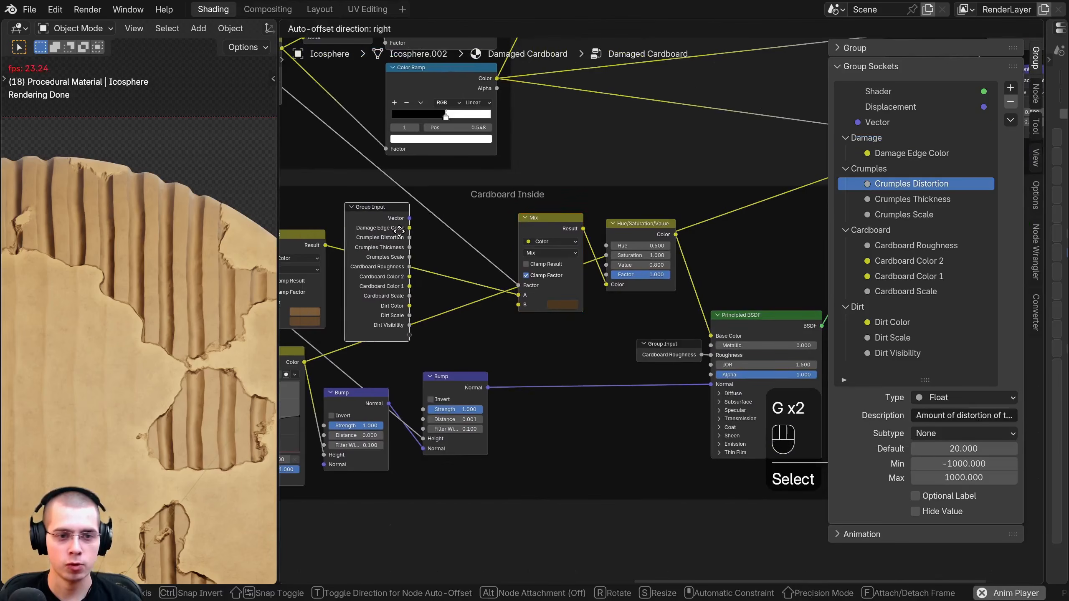
pyautogui.click(425, 232)
pyautogui.scroll(3, 569, 276)
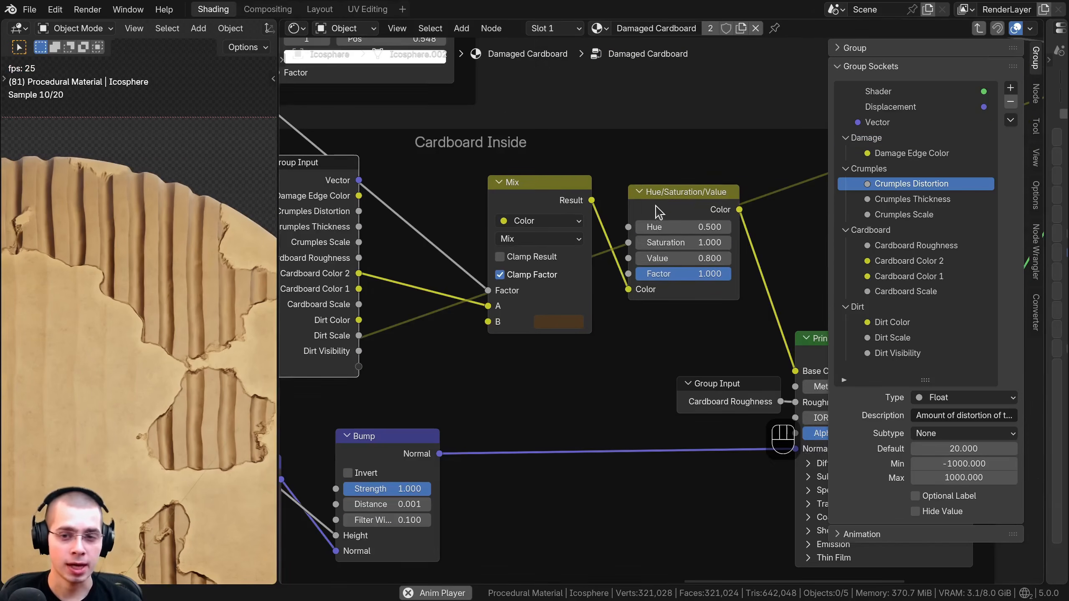
# Step: Expose the Hue/Saturation/Value node's Value as a new group input and name it Corrugation Brightness
pyautogui.moveTo(658, 211); pyautogui.dragTo(659, 207)
pyautogui.moveTo(690, 254)
pyautogui.keyDown('shift'); pyautogui.mouseDown()
pyautogui.moveTo(667, 254)
pyautogui.moveTo(690, 254)
pyautogui.mouseUp(); pyautogui.keyUp('shift')
pyautogui.moveTo(373, 373); pyautogui.dragTo(374, 372)
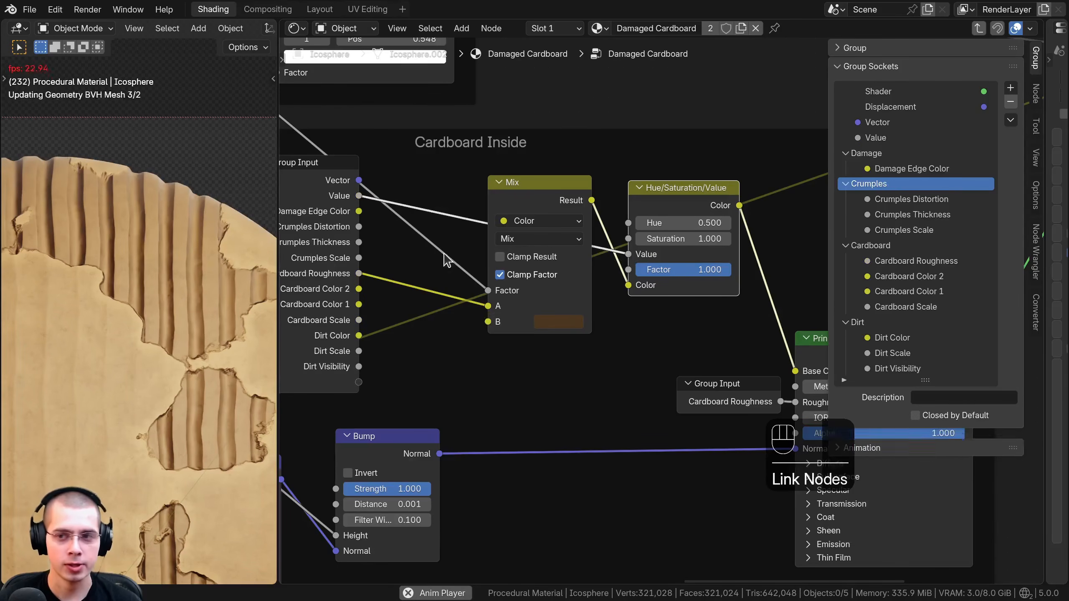
pyautogui.doubleClick(875, 137)
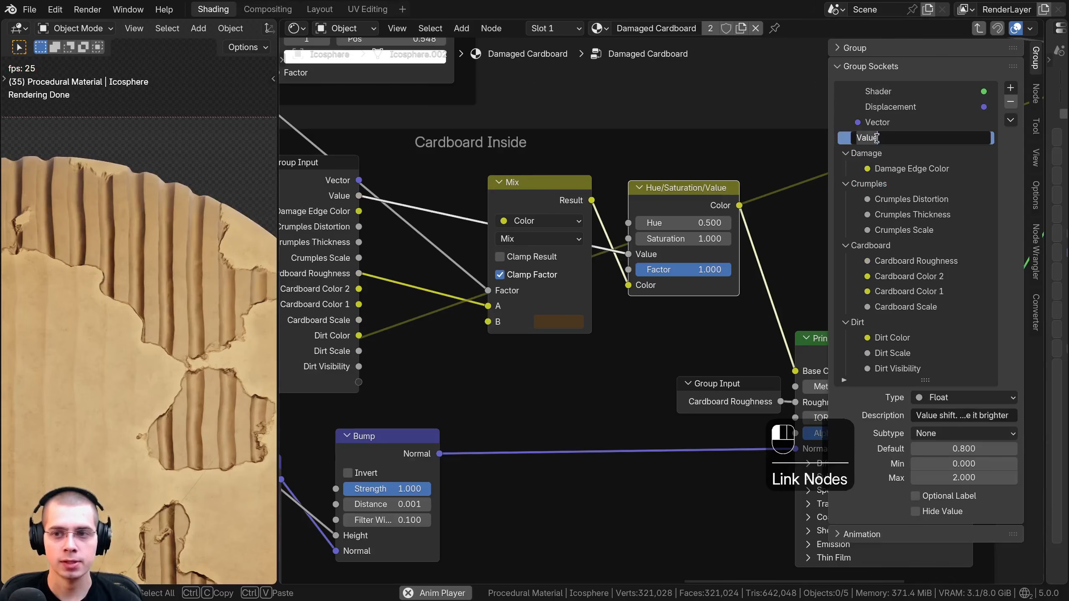
pyautogui.write('Corrugation Bright')
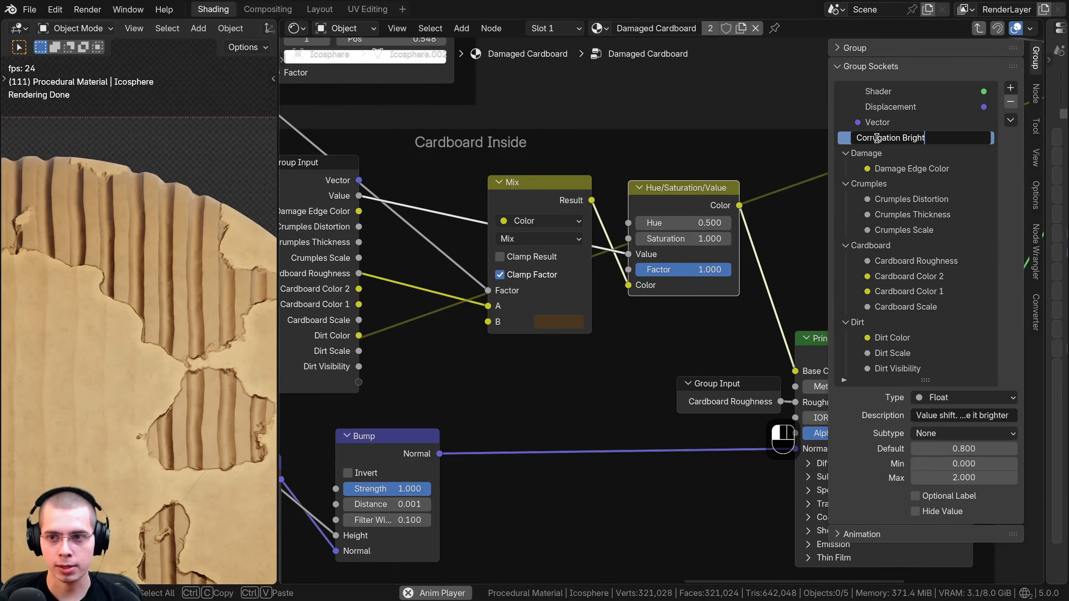
pyautogui.write('ess')
pyautogui.press('Return')
# Step: Add a panel named Corrugation to the group sockets and move the Corrugation Brightness input into it
pyautogui.moveTo(925, 380); pyautogui.dragTo(925, 457)
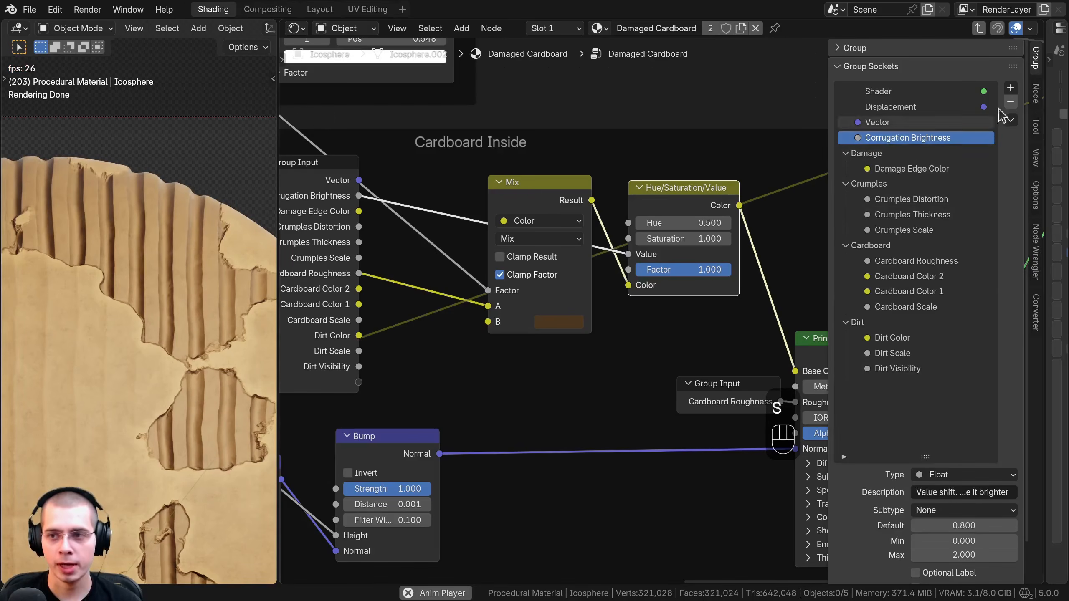
pyautogui.click(1012, 88)
pyautogui.click(943, 133)
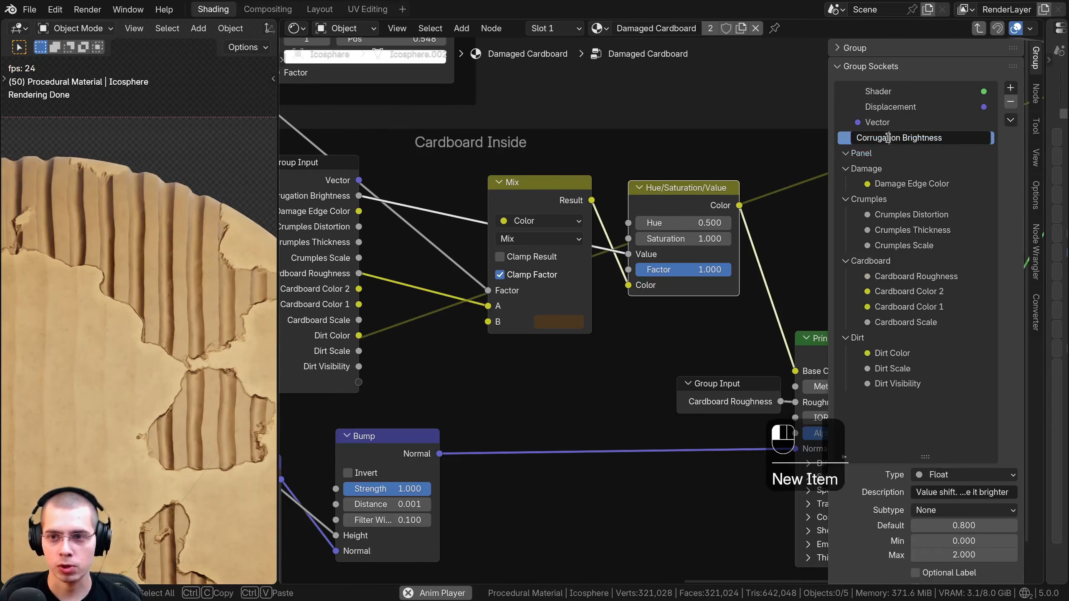
pyautogui.moveTo(862, 137); pyautogui.dragTo(845, 138)
pyautogui.hotkey('ctrl', 'c')
pyautogui.doubleClick(861, 156)
pyautogui.hotkey('ctrl', 'v')
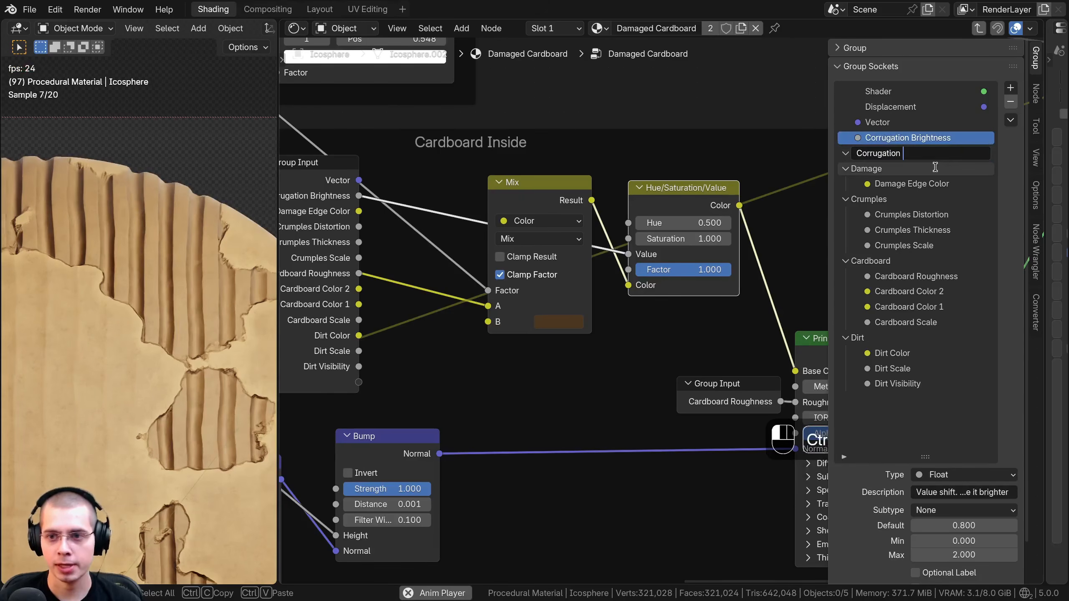
pyautogui.press('Return')
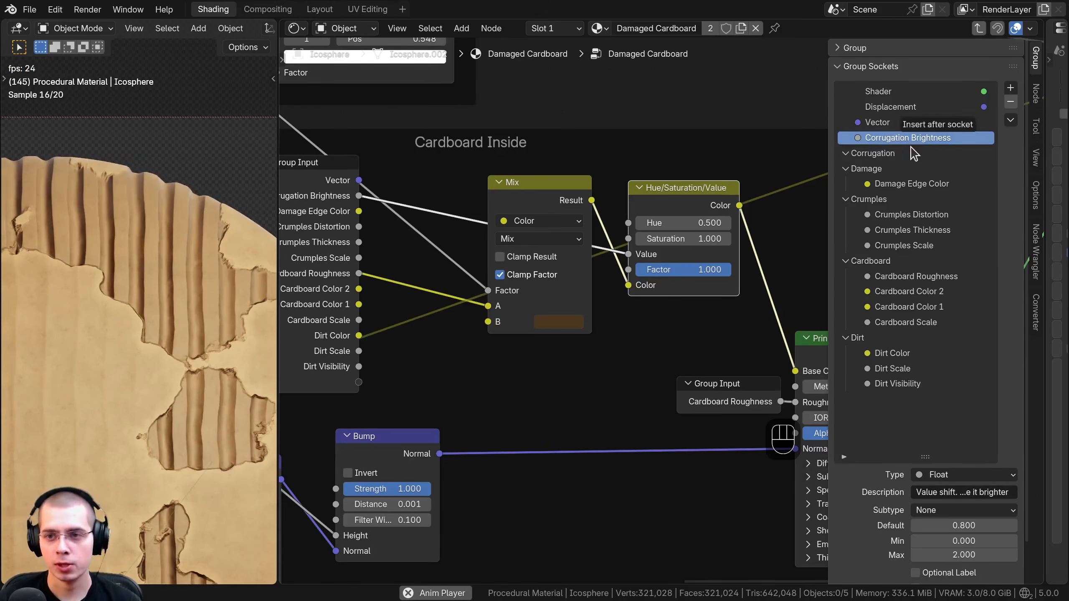
pyautogui.moveTo(912, 147); pyautogui.dragTo(876, 152)
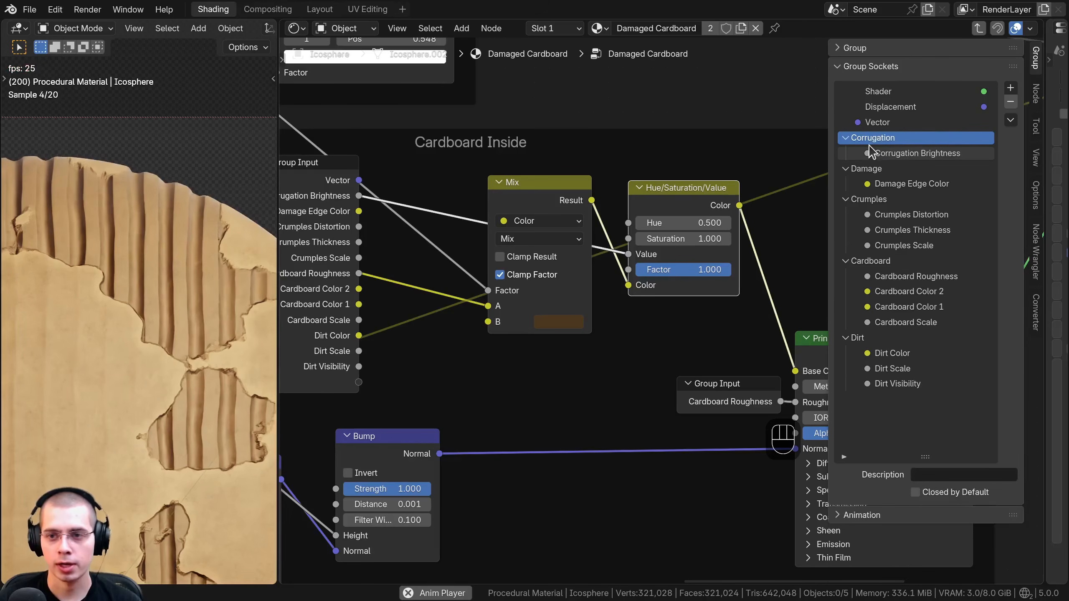
pyautogui.click(885, 142)
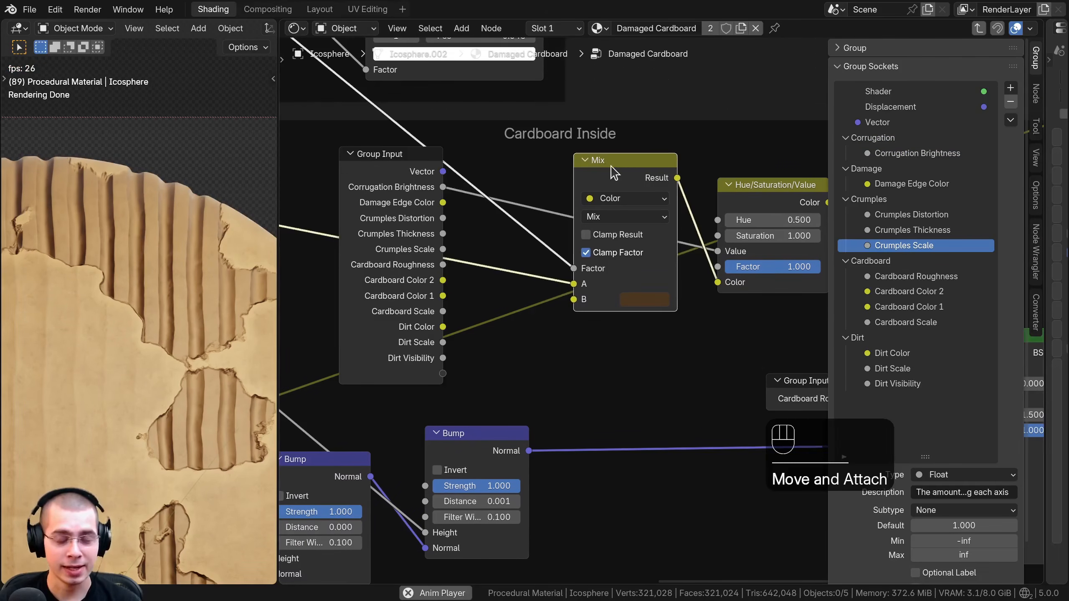
# Step: Try brightening the brown B color of the Mix node that feeds Hue/Saturation/Value
pyautogui.moveTo(609, 164); pyautogui.dragTo(604, 167)
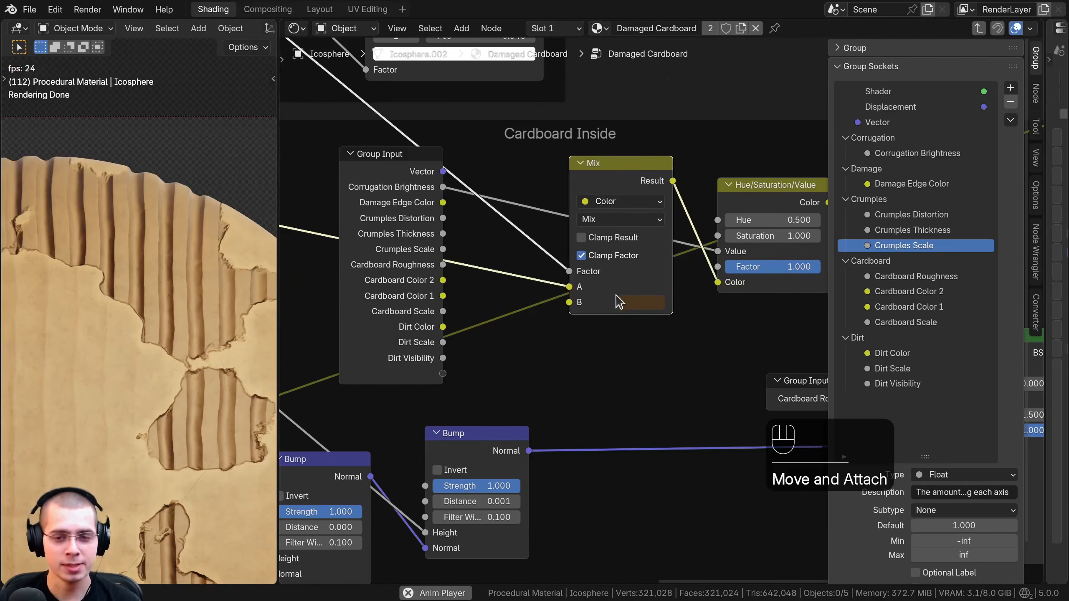
pyautogui.click(633, 294)
pyautogui.click(649, 301)
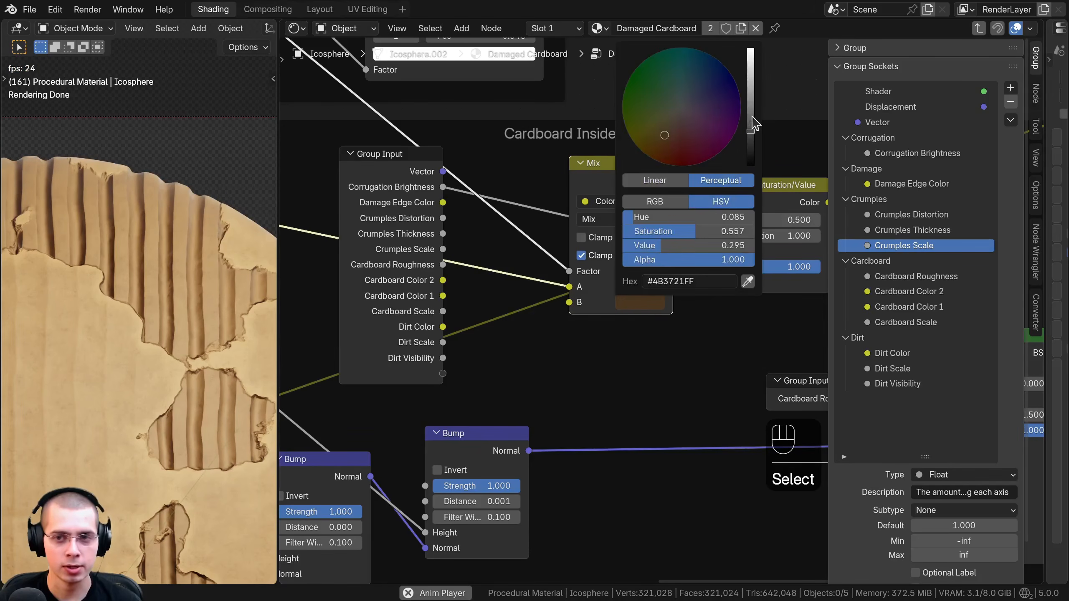
pyautogui.moveTo(752, 121); pyautogui.dragTo(751, 91)
pyautogui.scroll(-3, 496, 227)
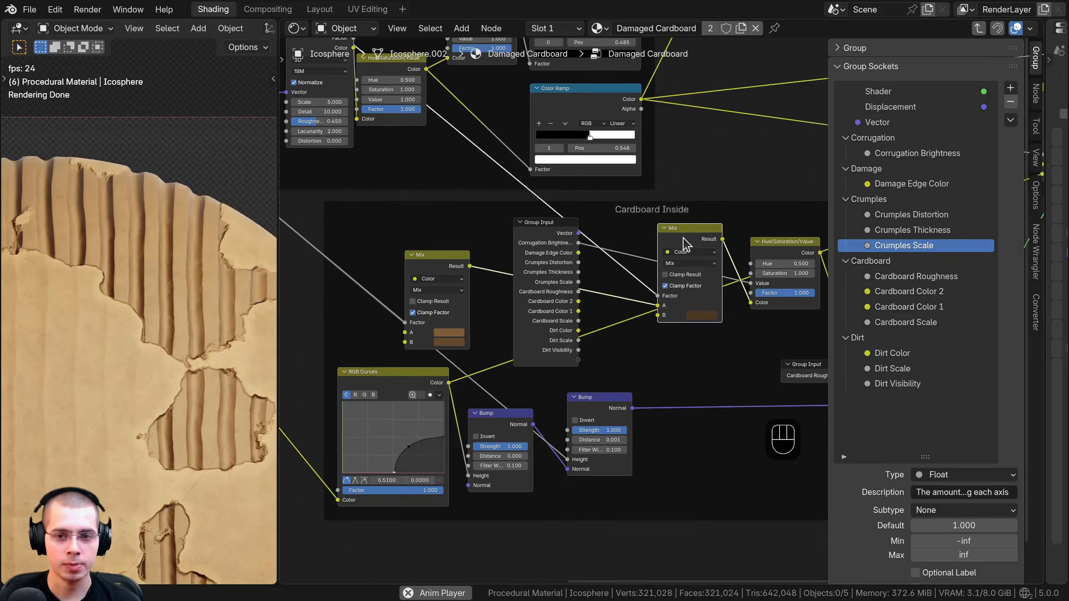
# Step: Examine which texture drives the factor of the Cardboard Inside Mix node and how its B color relates to the existing Dirt Color
pyautogui.moveTo(679, 185); pyautogui.dragTo(744, 283, button='middle')
pyautogui.press('g')
pyautogui.rightClick(735, 269)
pyautogui.moveTo(376, 74); pyautogui.dragTo(567, 212, button='middle')
pyautogui.scroll(-5, 661, 314)
pyautogui.moveTo(717, 386); pyautogui.dragTo(717, 383, button='middle')
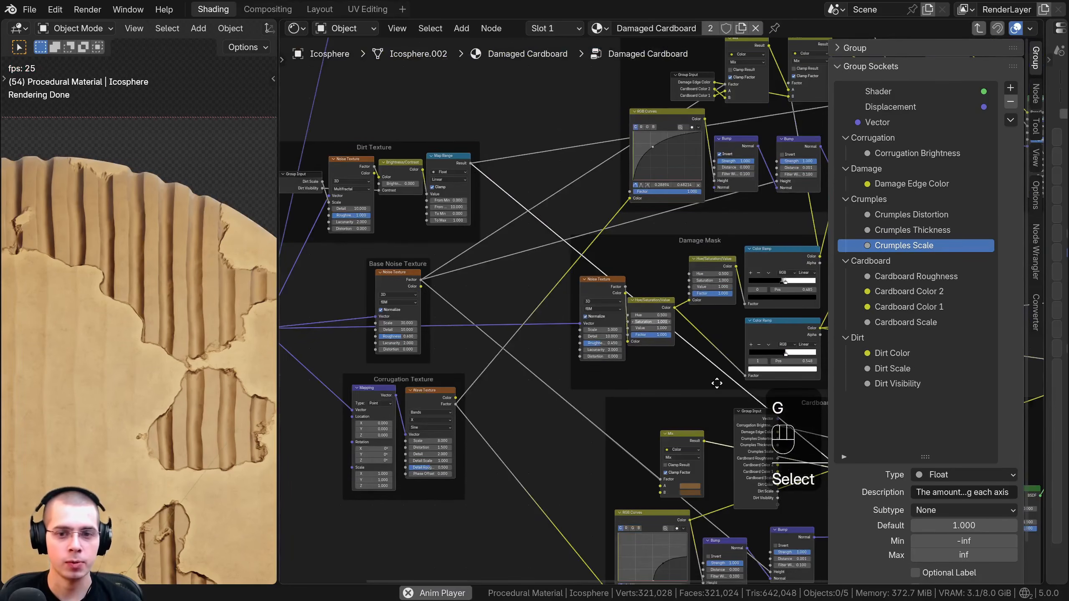
pyautogui.moveTo(473, 177); pyautogui.dragTo(499, 201, button='middle')
pyautogui.moveTo(586, 282); pyautogui.dragTo(461, 257, button='middle')
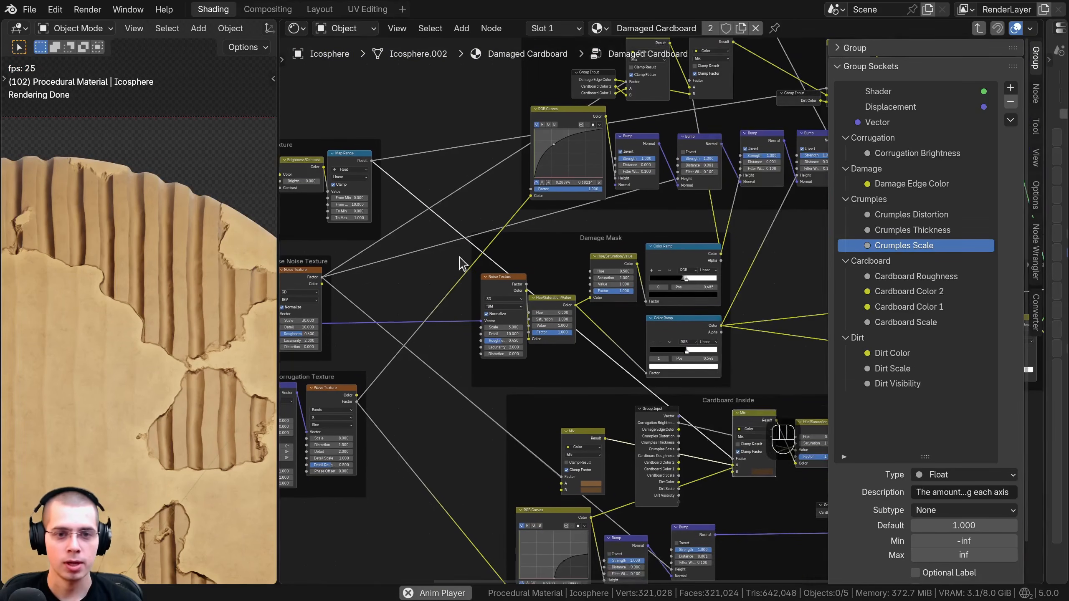
pyautogui.press('g')
pyautogui.moveTo(550, 284); pyautogui.dragTo(513, 273, button='middle')
pyautogui.scroll(5, 671, 354)
pyautogui.moveTo(671, 354); pyautogui.dragTo(534, 294, button='middle')
pyautogui.moveTo(511, 291); pyautogui.dragTo(499, 255, button='middle')
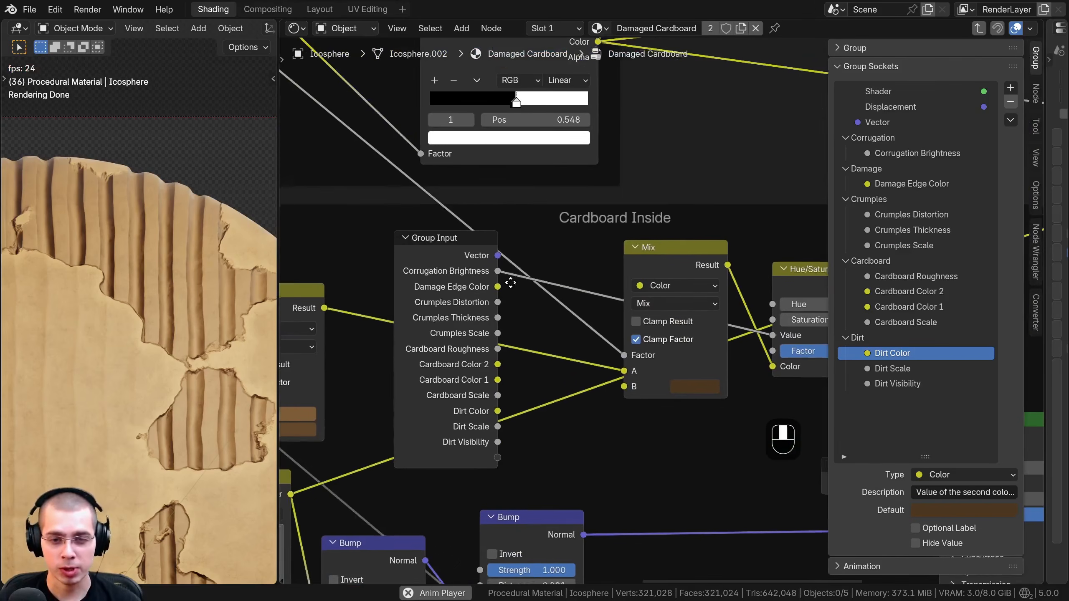
pyautogui.scroll(1, 514, 372)
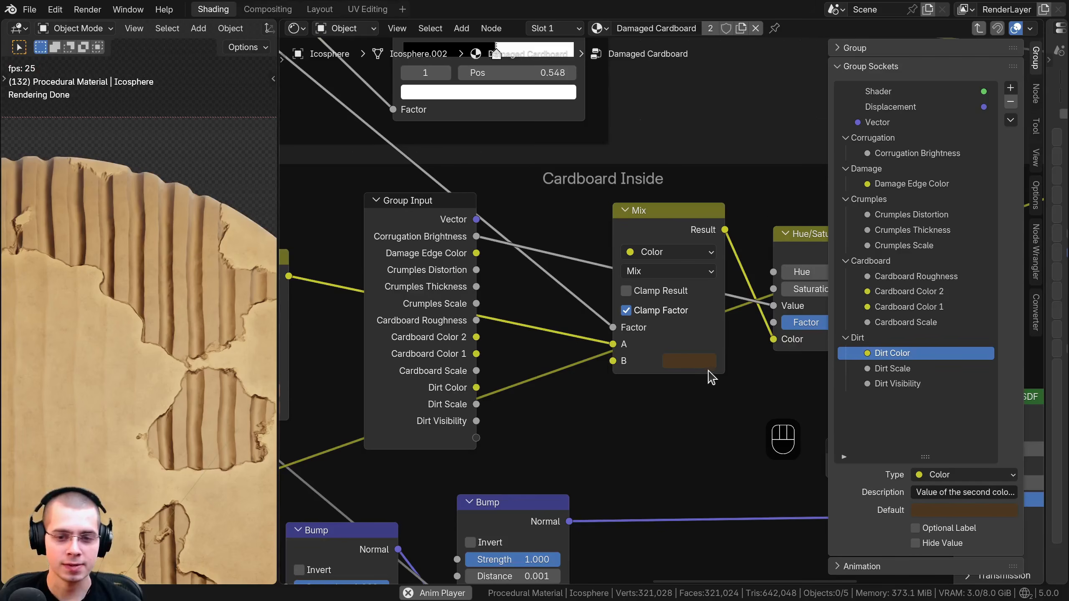
pyautogui.scroll(1, 488, 400)
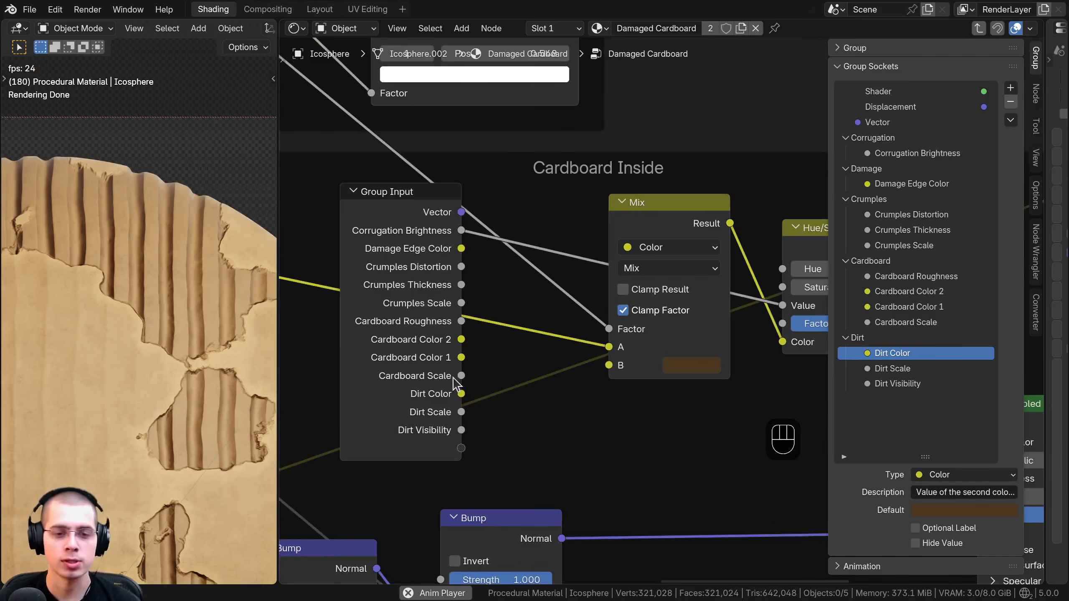
pyautogui.scroll(1, 472, 391)
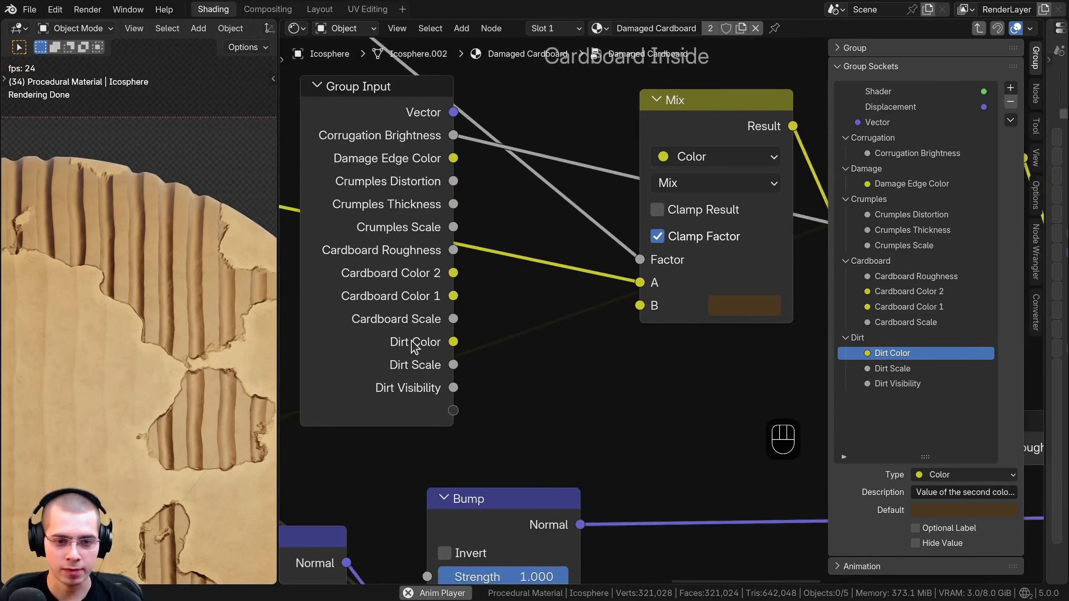
# Step: Connect Dirt Color to the Mix node's B socket, hide the Group Input's unused sockets and place it close beside the Mix node
pyautogui.click(406, 297)
pyautogui.hotkey('ctrl', 'h')
pyautogui.hotkey('ctrl', 'h')
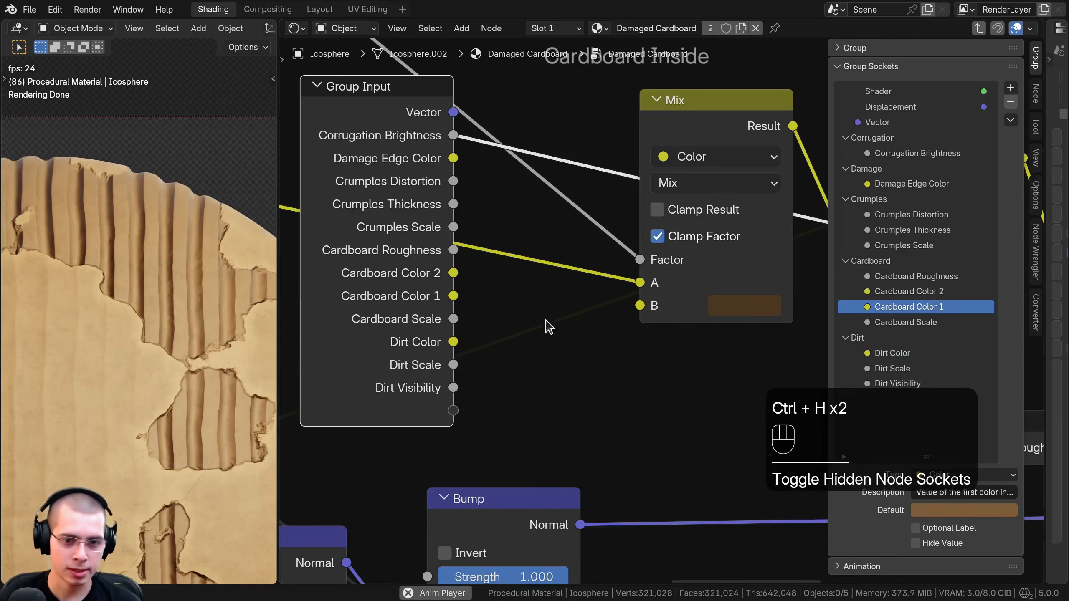
pyautogui.moveTo(640, 305); pyautogui.dragTo(561, 252)
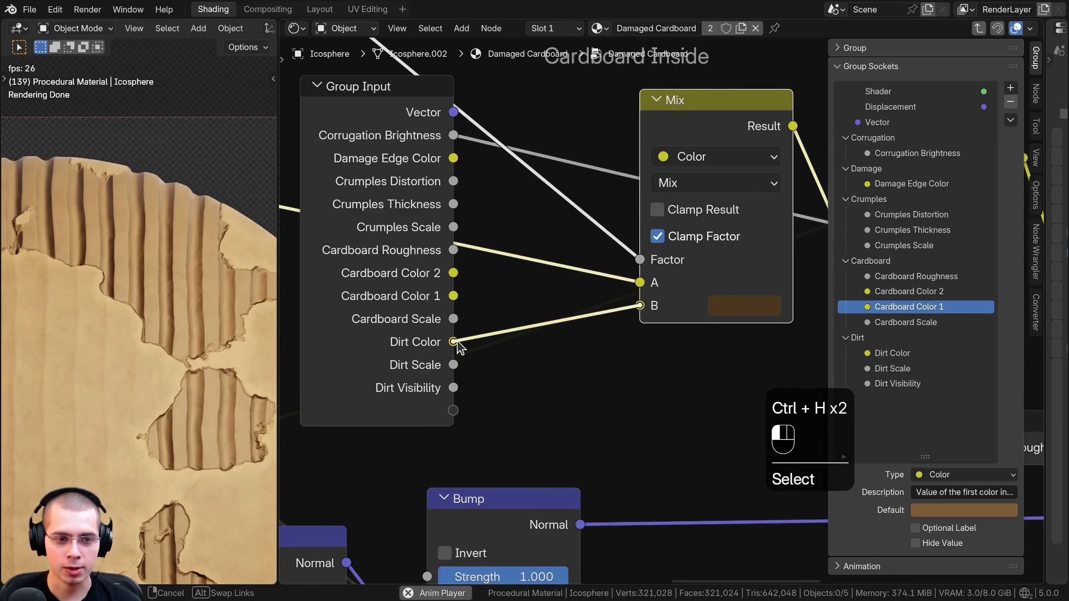
pyautogui.moveTo(460, 348); pyautogui.dragTo(458, 348)
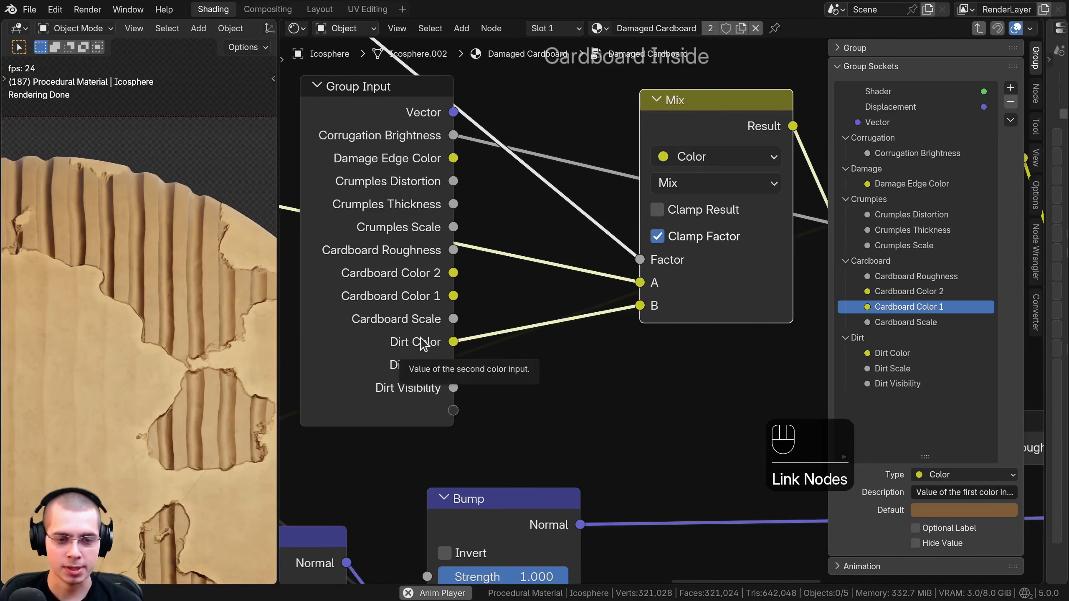
pyautogui.click(418, 112)
pyautogui.scroll(-2, 425, 202)
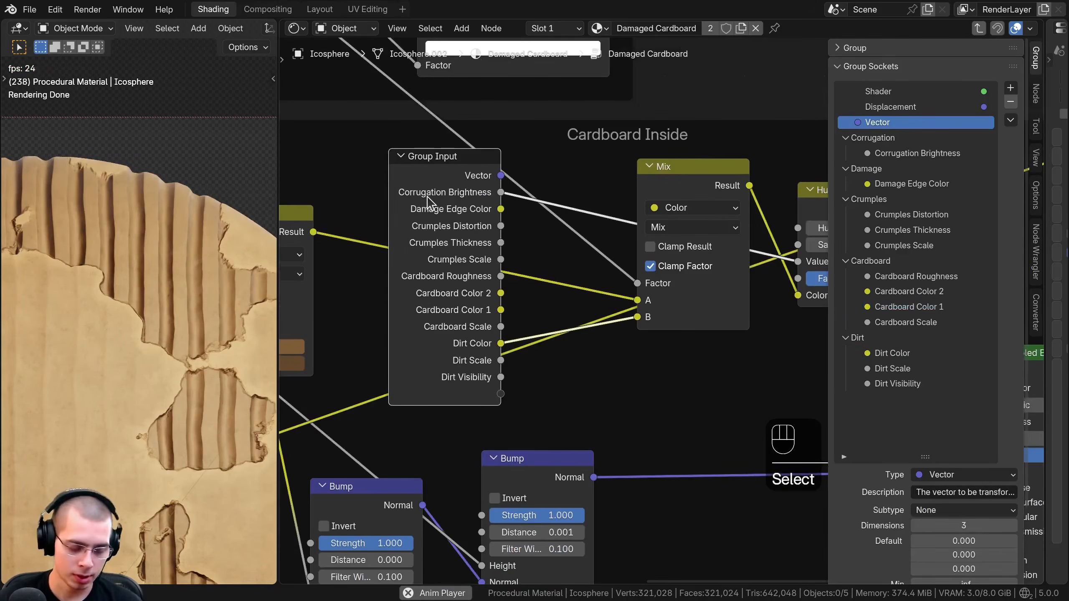
pyautogui.hotkey('ctrl', 'h')
pyautogui.moveTo(429, 184); pyautogui.dragTo(550, 265)
# Step: Leave the group and try brightening the Dirt panel's Color to a value of about 0.905
pyautogui.press('Tab')
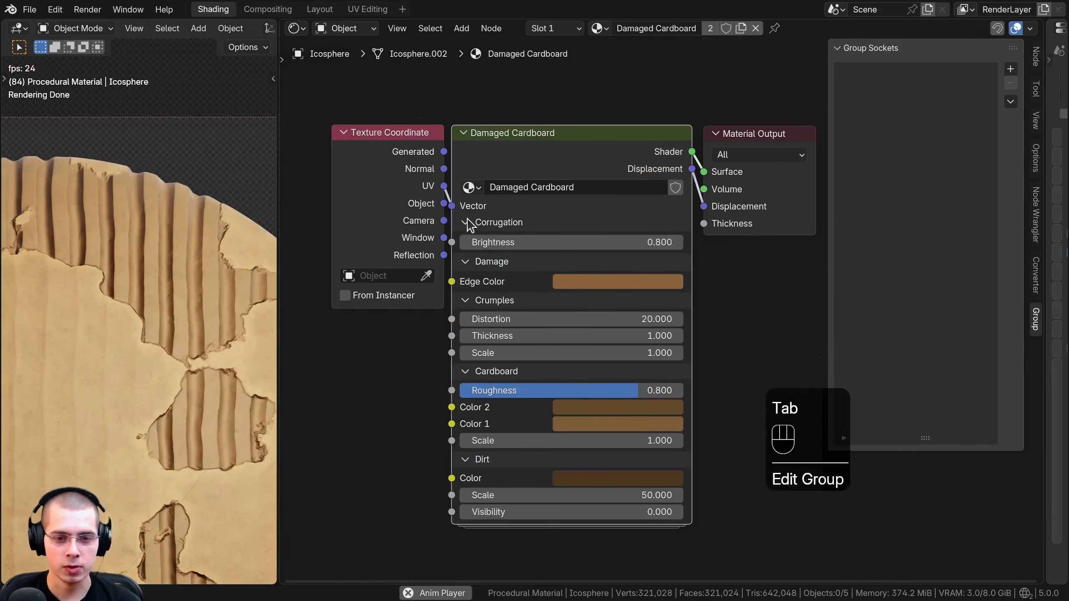
pyautogui.scroll(1, 555, 438)
pyautogui.click(556, 416)
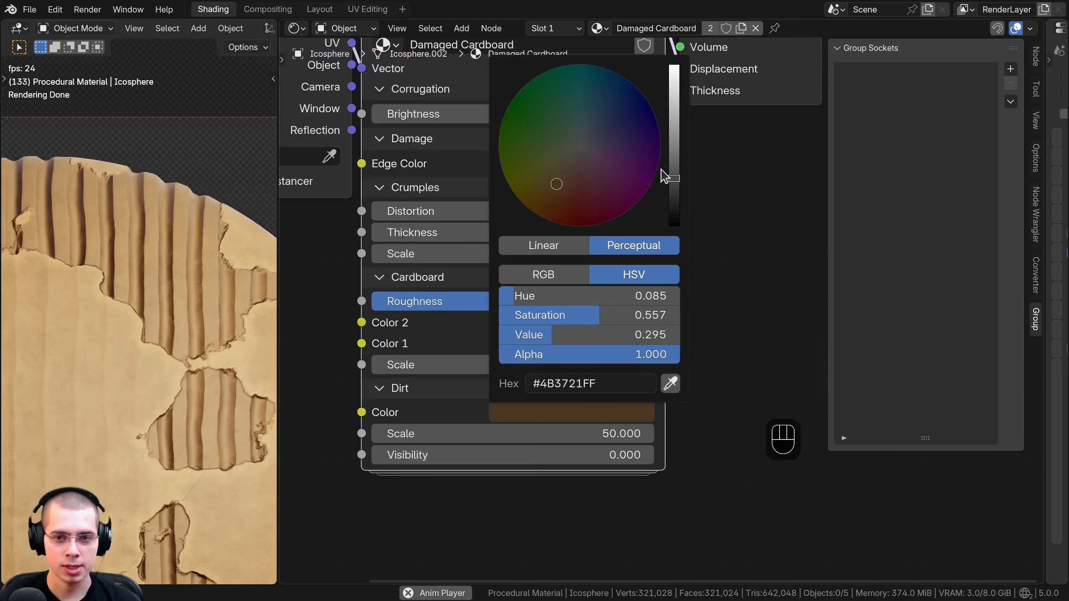
pyautogui.moveTo(661, 171); pyautogui.dragTo(674, 80)
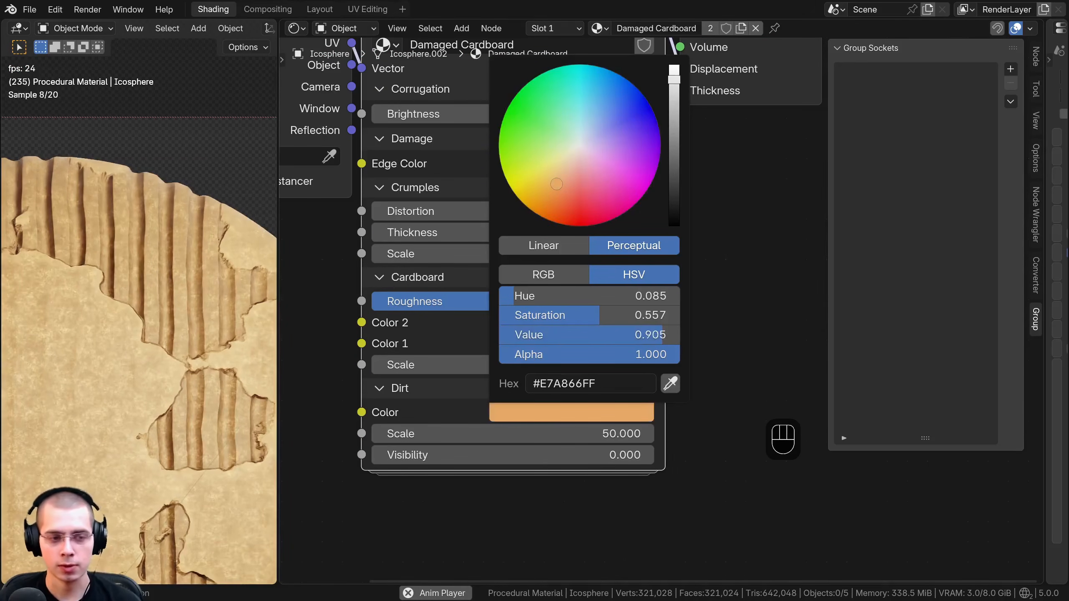
pyautogui.rightClick(673, 80)
pyautogui.moveTo(492, 169); pyautogui.dragTo(496, 324, button='middle')
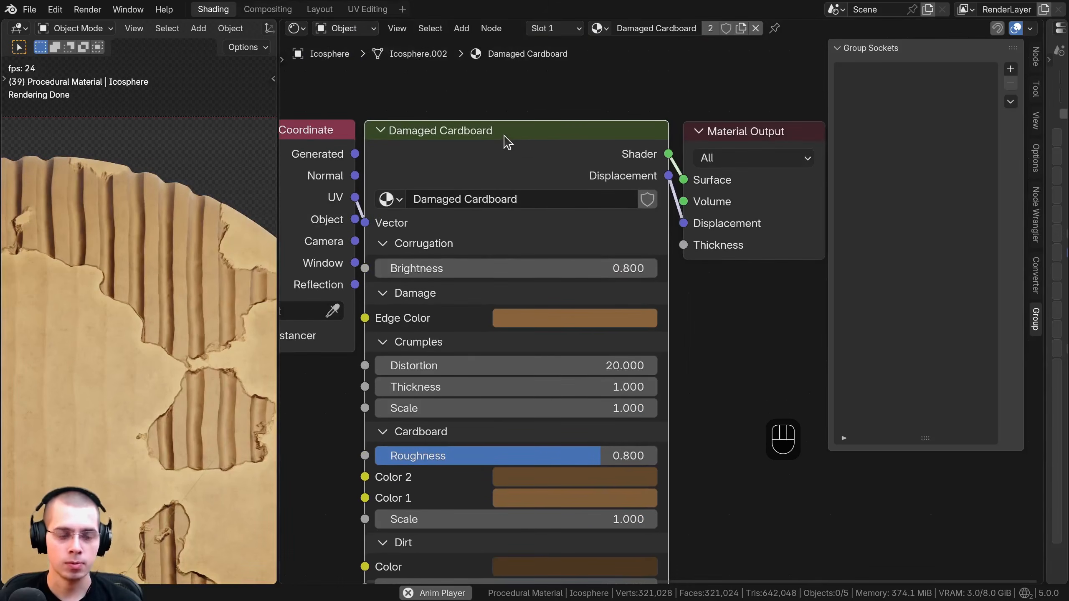
# Step: Re-enter the group, duplicate the Cardboard Inside Group Input before the first Mix node and show all its sockets
pyautogui.press('Tab')
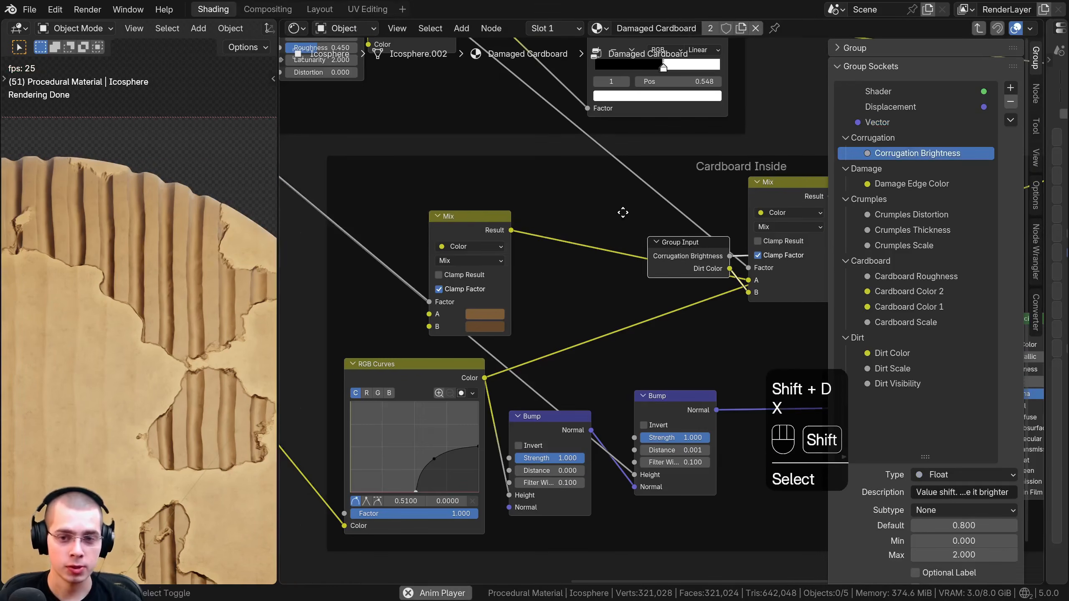
pyautogui.hotkey('shift', 'd')
pyautogui.click(336, 181)
pyautogui.moveTo(405, 216); pyautogui.dragTo(450, 226, button='middle')
pyautogui.hotkey('ctrl', 'h')
pyautogui.moveTo(422, 271); pyautogui.dragTo(459, 266, button='middle')
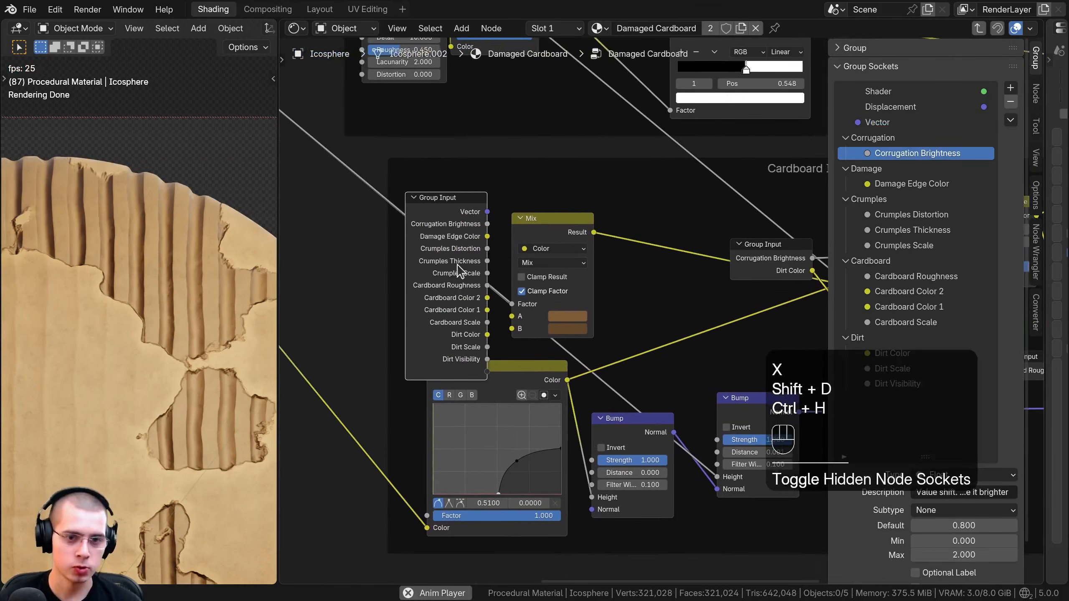
pyautogui.moveTo(460, 271); pyautogui.dragTo(422, 209)
# Step: Expose the first Cardboard Inside Mix node's A and B colors as new group inputs and adjust the Group Input's position
pyautogui.scroll(2, 446, 274)
pyautogui.moveTo(445, 287); pyautogui.dragTo(354, 272)
pyautogui.moveTo(446, 305); pyautogui.dragTo(353, 292)
pyautogui.scroll(-1, 343, 191)
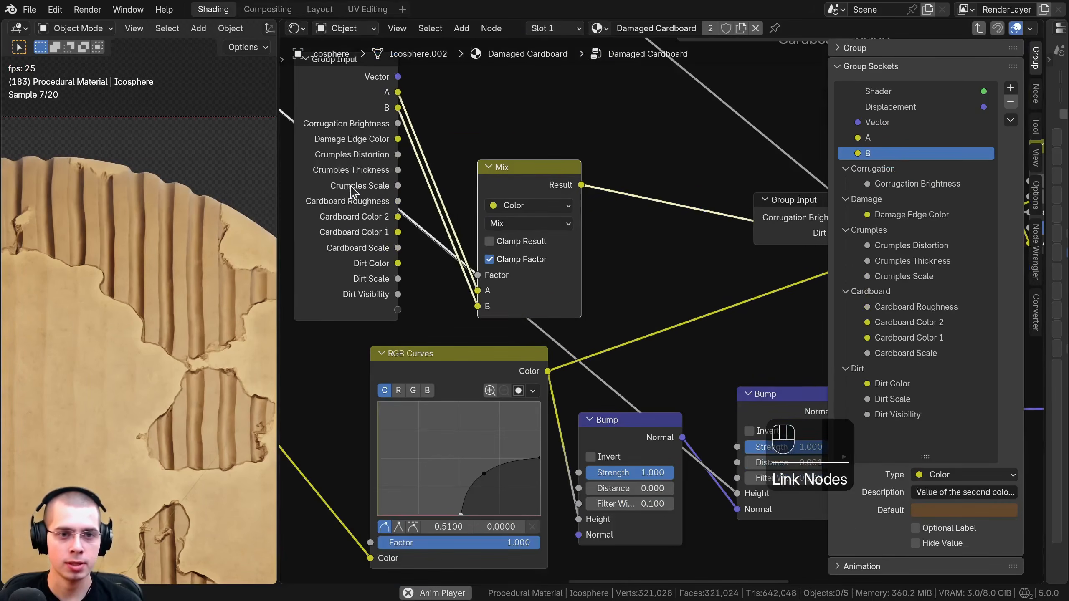
pyautogui.moveTo(352, 189); pyautogui.dragTo(376, 202)
pyautogui.moveTo(393, 239); pyautogui.dragTo(383, 319, button='middle')
# Step: Rename the new A and B group inputs as Corrugation Color 1 and Corrugation Color 2
pyautogui.click(872, 139)
pyautogui.doubleClick(872, 139)
pyautogui.write('Corrugation')
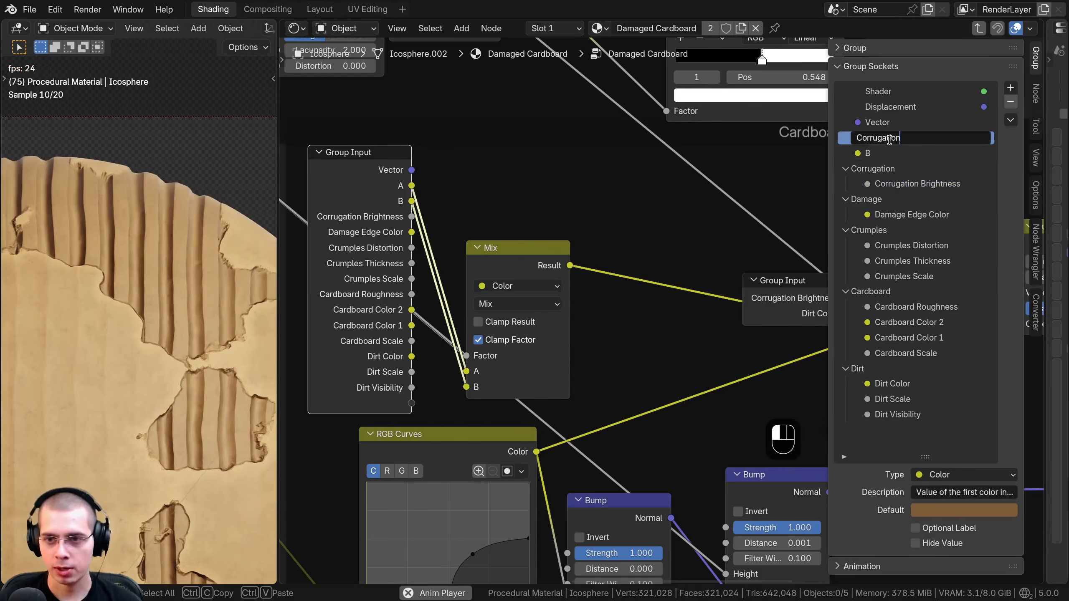
pyautogui.write('Color 1')
pyautogui.press('Return')
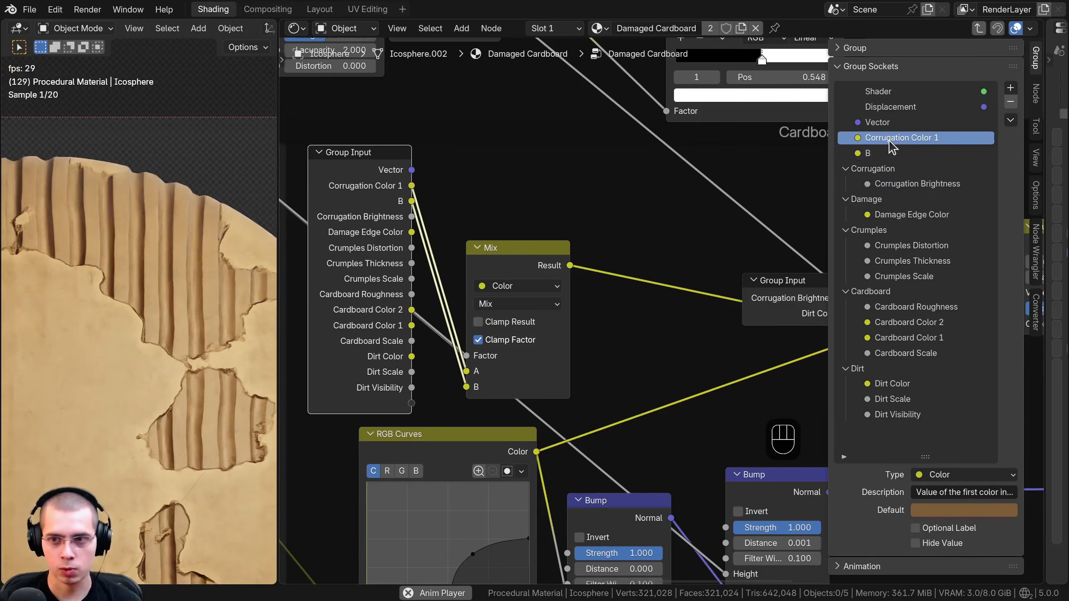
pyautogui.doubleClick(873, 153)
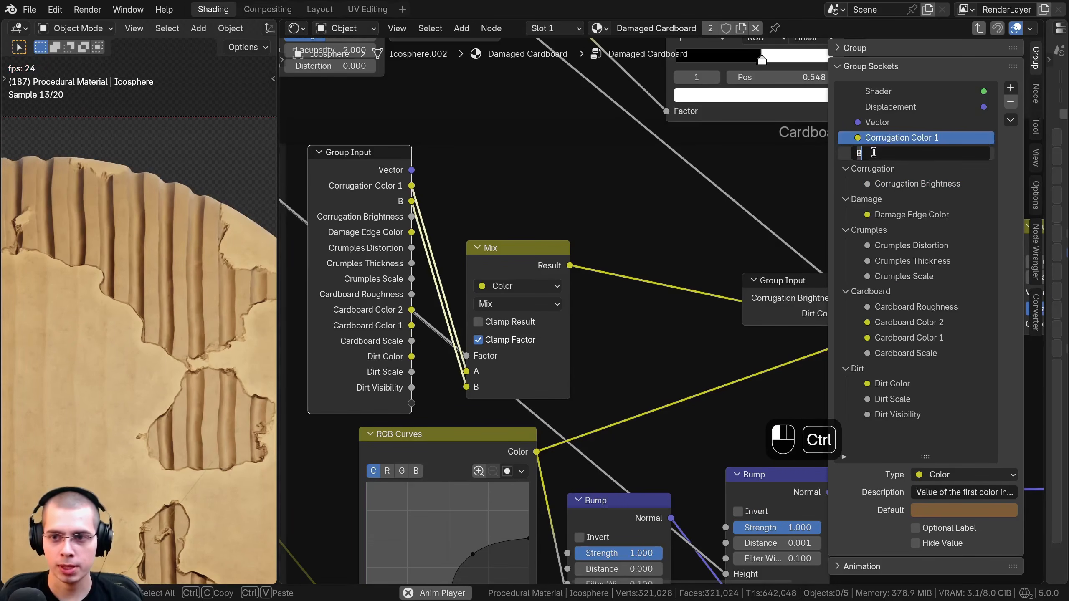
pyautogui.press('Return')
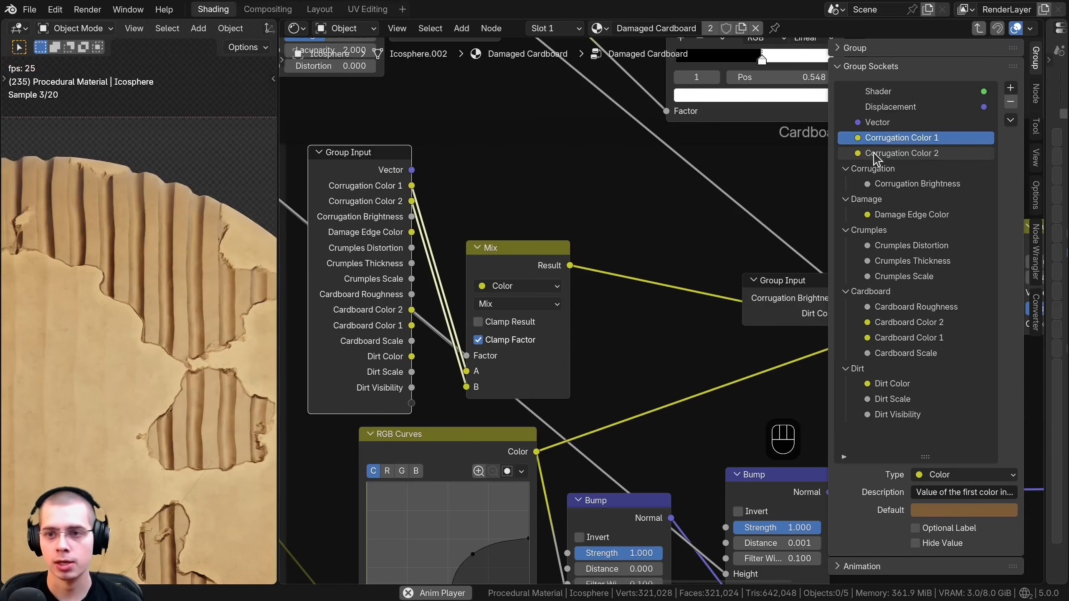
# Step: Move the Corrugation Color 1 and 2 inputs into the Corrugation panel, then hide the unused Group Input sockets and tidy its placement
pyautogui.moveTo(874, 153)
pyautogui.mouseDown()
pyautogui.moveTo(873, 173)
pyautogui.moveTo(875, 154)
pyautogui.mouseUp()
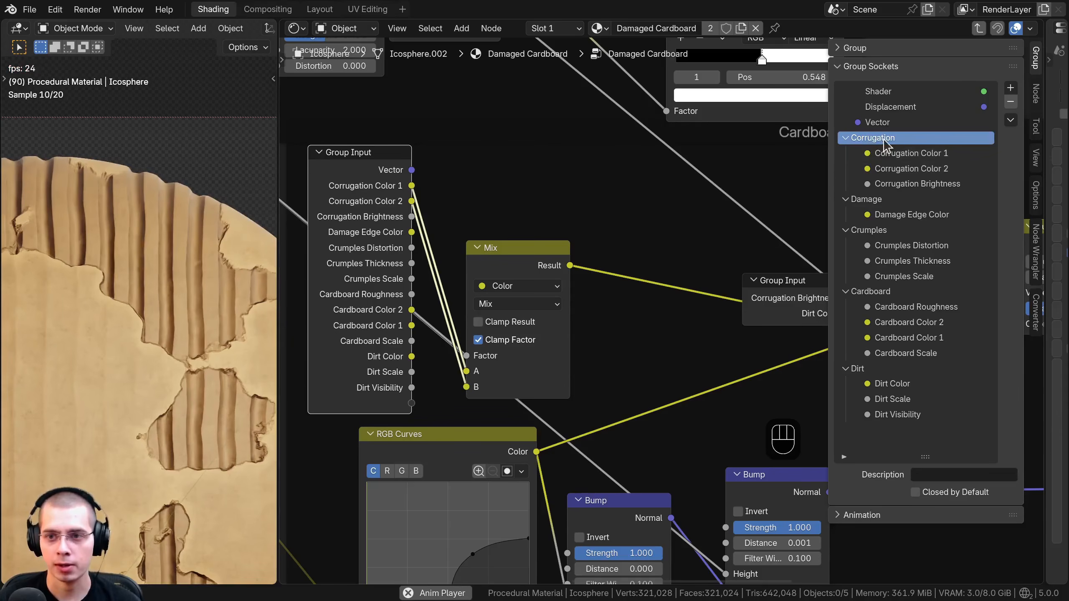
pyautogui.click(911, 245)
pyautogui.hotkey('ctrl', 'h')
pyautogui.moveTo(369, 191); pyautogui.dragTo(411, 384)
pyautogui.scroll(-1, 479, 301)
pyautogui.press('a')
pyautogui.moveTo(505, 306); pyautogui.dragTo(471, 221, button='middle')
pyautogui.moveTo(377, 292); pyautogui.dragTo(302, 312)
pyautogui.moveTo(410, 313); pyautogui.dragTo(354, 282, button='middle')
pyautogui.moveTo(622, 299); pyautogui.dragTo(666, 290)
pyautogui.moveTo(494, 335); pyautogui.dragTo(507, 358)
# Step: Duplicate the Corrugation Color Group Input beside the first Cardboard Inside Bump node and show all its sockets
pyautogui.moveTo(433, 296); pyautogui.dragTo(527, 306, button='middle')
pyautogui.click(383, 222)
pyautogui.hotkey('shift', 'd')
pyautogui.click(481, 301)
pyautogui.hotkey('ctrl', 'h')
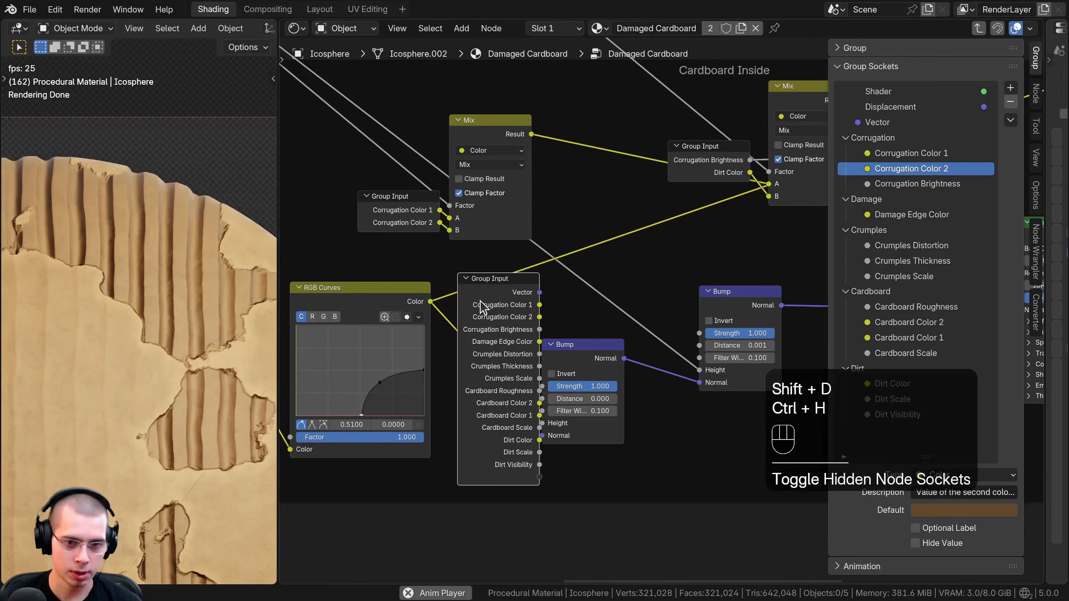
pyautogui.moveTo(498, 331); pyautogui.dragTo(439, 299)
# Step: Shift the first Cardboard Inside Bump node away from the Group Input and expose its Strength as a new group input
pyautogui.moveTo(546, 347); pyautogui.dragTo(474, 302, button='middle')
pyautogui.scroll(3, 474, 302)
pyautogui.scroll(1, 492, 320)
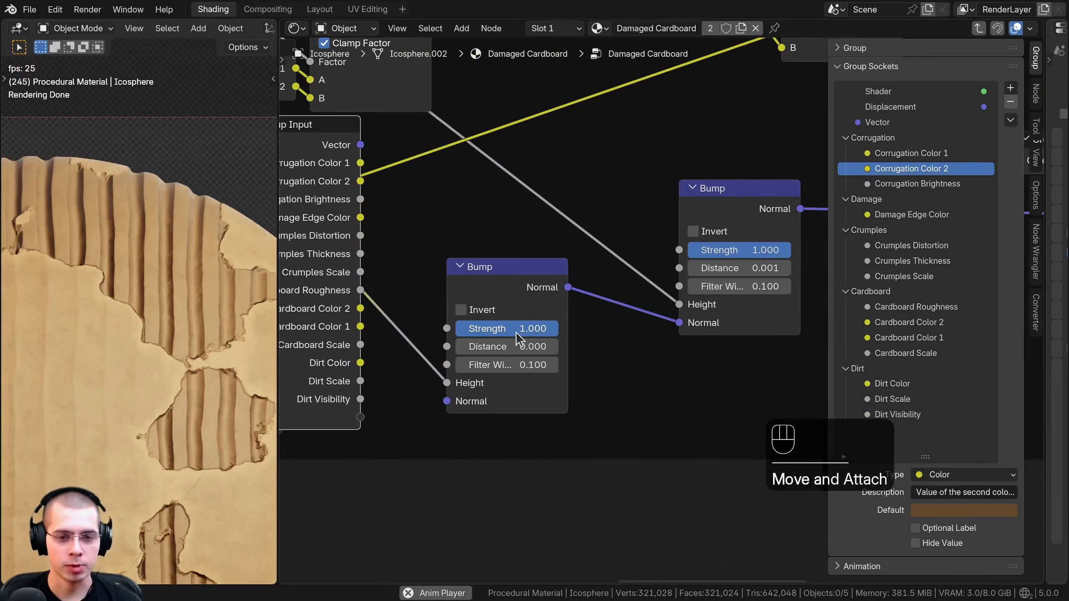
pyautogui.moveTo(492, 328)
pyautogui.mouseDown()
pyautogui.moveTo(443, 328)
pyautogui.moveTo(494, 328)
pyautogui.mouseUp()
pyautogui.moveTo(525, 286); pyautogui.dragTo(579, 296)
pyautogui.moveTo(501, 338); pyautogui.dragTo(428, 407)
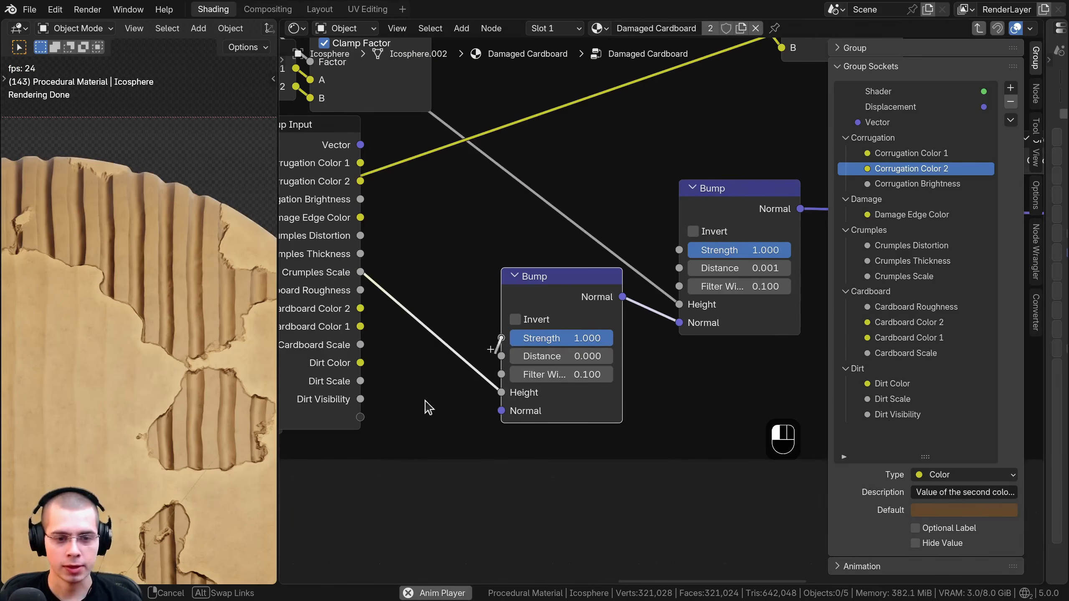
pyautogui.moveTo(356, 425); pyautogui.dragTo(358, 422)
pyautogui.moveTo(478, 306); pyautogui.dragTo(477, 330, button='middle')
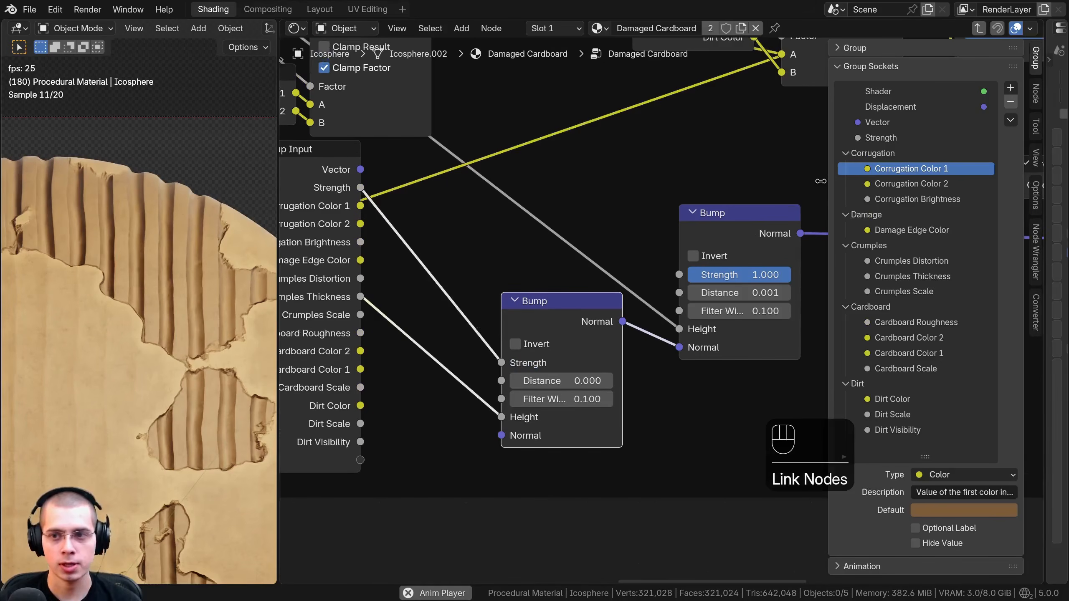
# Step: Rename the new Strength input as Corrugation Bump Strength and move it into the Corrugation panel
pyautogui.doubleClick(875, 140)
pyautogui.click(858, 138)
pyautogui.write('Corrugation Color')
pyautogui.press('BackSpace')
pyautogui.press('BackSpace')
pyautogui.press('BackSpace')
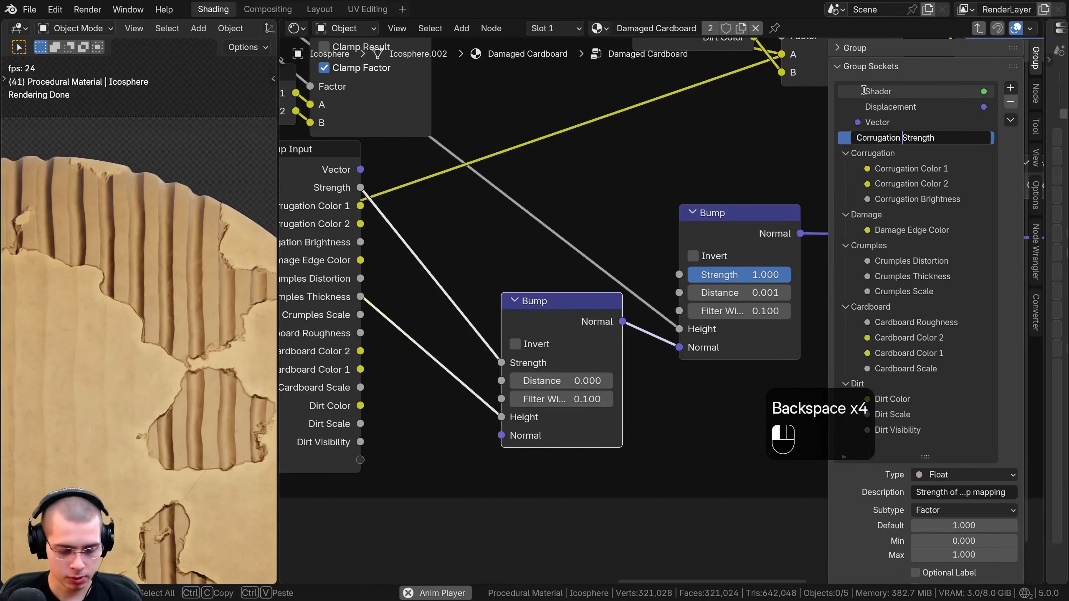
pyautogui.write('Bump')
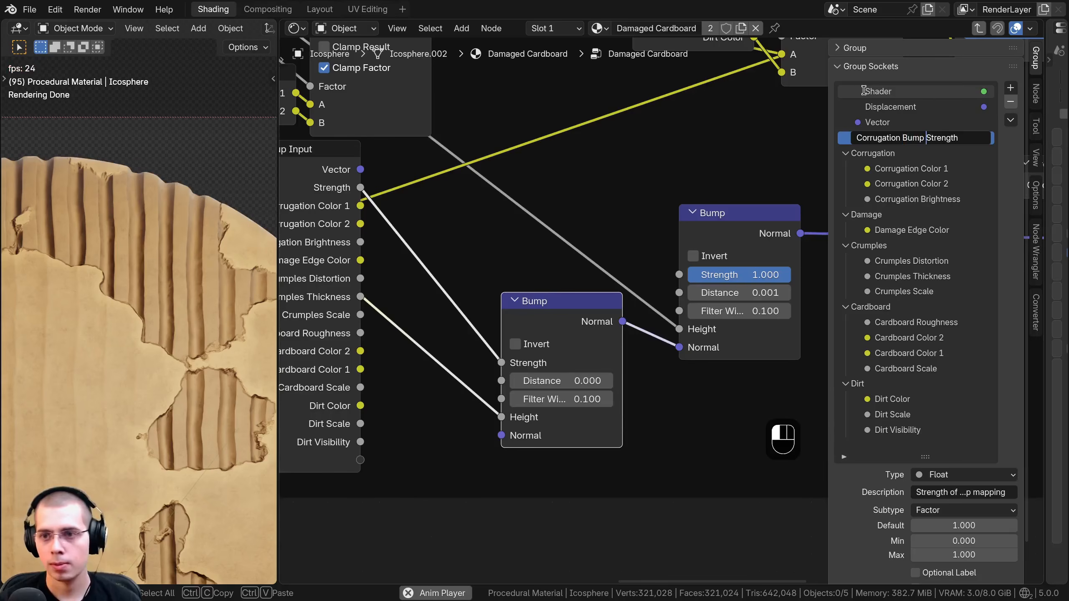
pyautogui.press('Return')
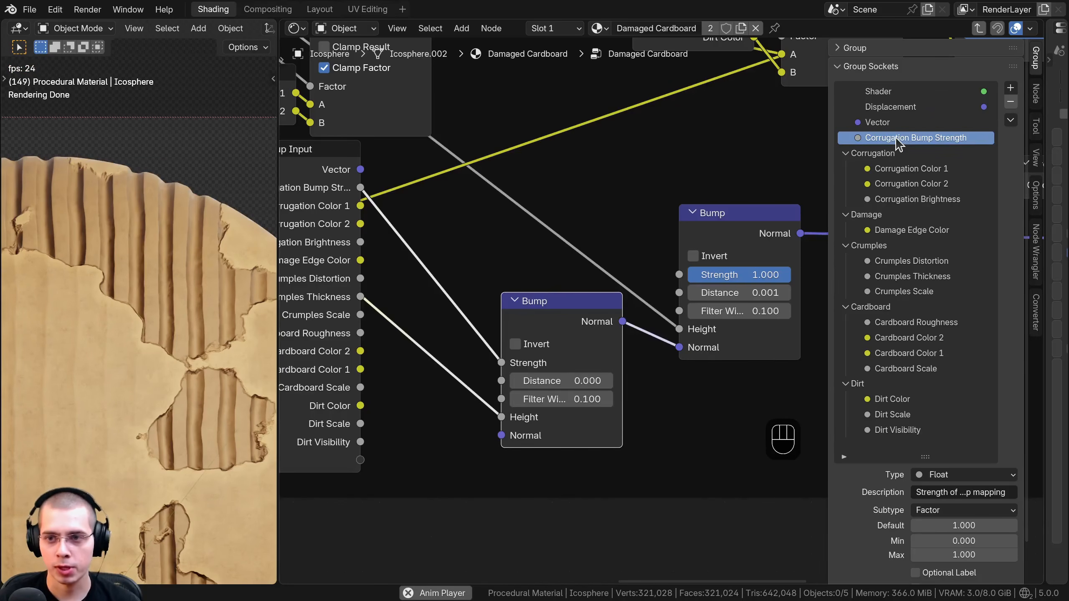
pyautogui.moveTo(897, 139); pyautogui.dragTo(875, 155)
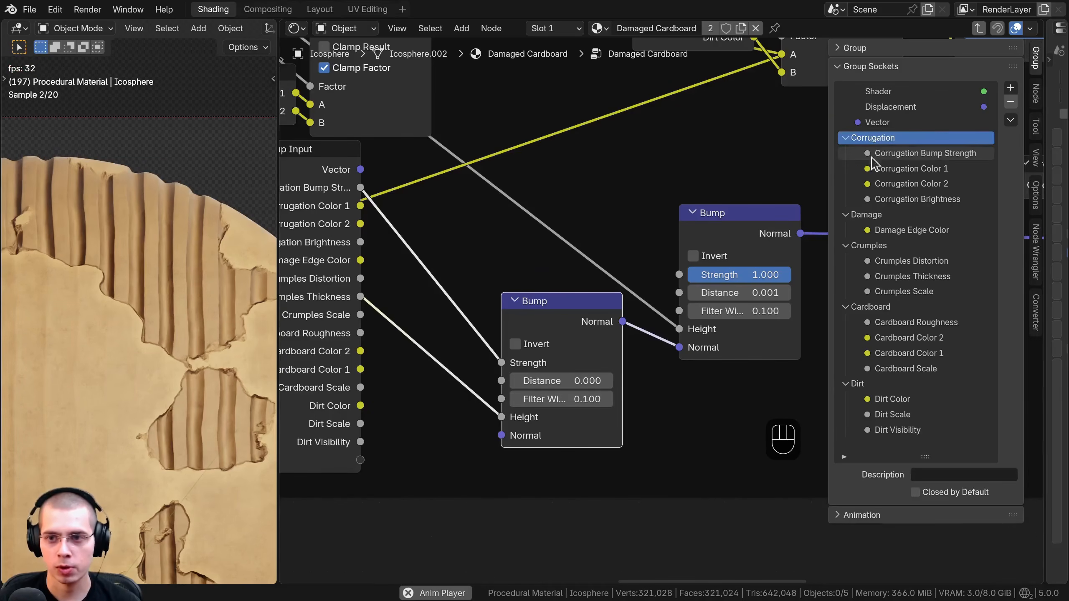
# Step: Hide the unused sockets of the Corrugation Bump Strength Group Input and place it beside the first Bump node
pyautogui.scroll(-3, 417, 270)
pyautogui.click(385, 233)
pyautogui.hotkey('ctrl', 'h')
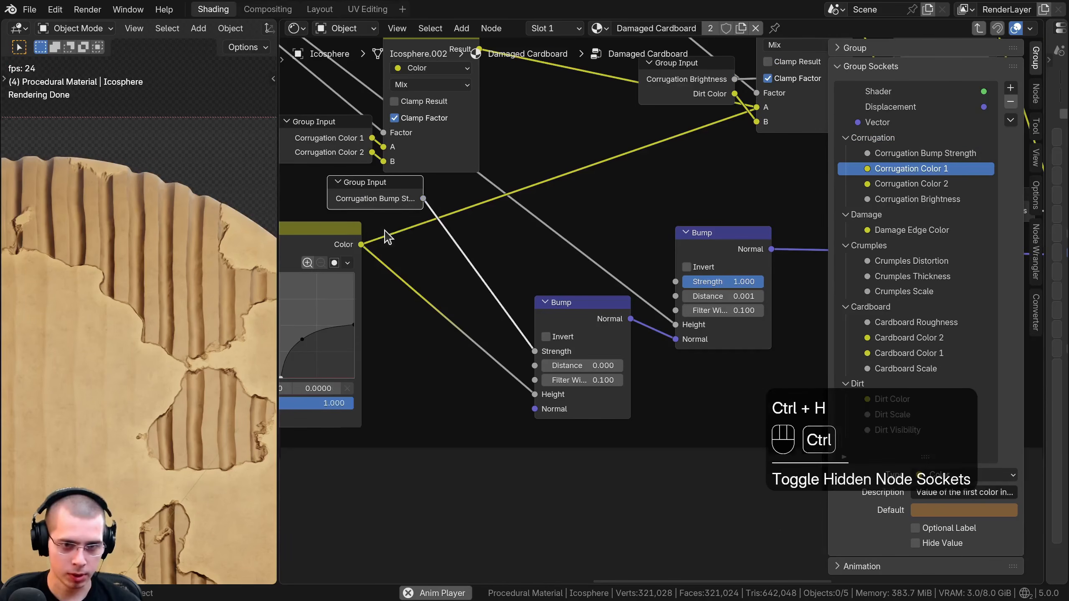
pyautogui.moveTo(381, 200); pyautogui.dragTo(476, 348)
pyautogui.scroll(-1, 457, 350)
pyautogui.moveTo(456, 351); pyautogui.dragTo(435, 374, button='middle')
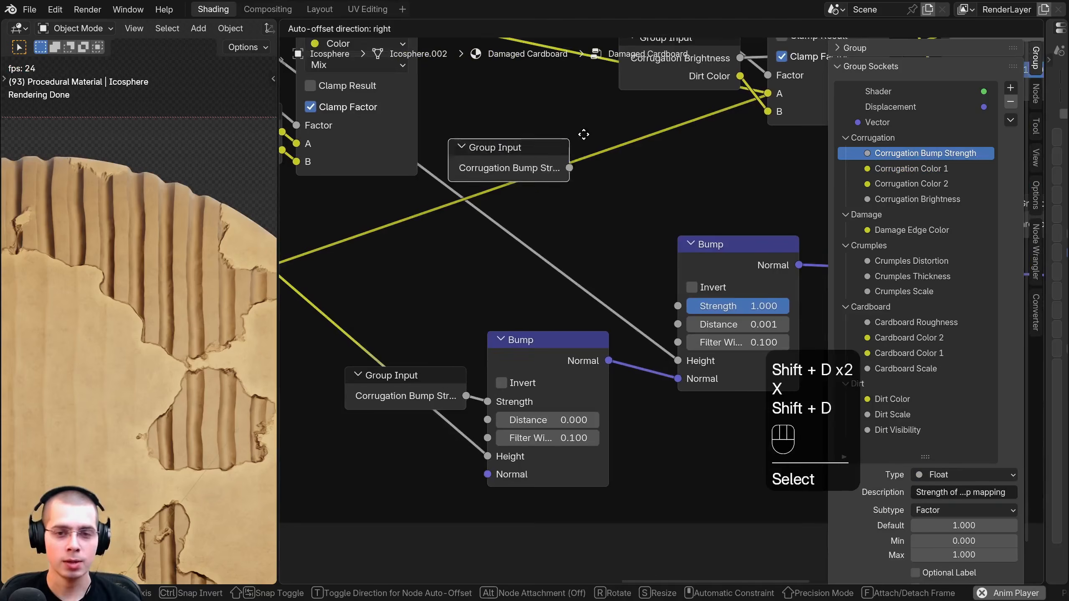
# Step: Duplicate the Corrugation Bump Strength Group Input near the second Cardboard Inside Bump node and show all its sockets
pyautogui.click(624, 95)
pyautogui.hotkey('ctrl', 'h')
pyautogui.moveTo(570, 251); pyautogui.dragTo(570, 139)
pyautogui.moveTo(643, 220); pyautogui.dragTo(571, 202, button='middle')
pyautogui.scroll(1, 571, 202)
# Step: Trace the second Cardboard Inside Bump node's Height link back to its source texture
pyautogui.press('g')
pyautogui.rightClick(573, 313)
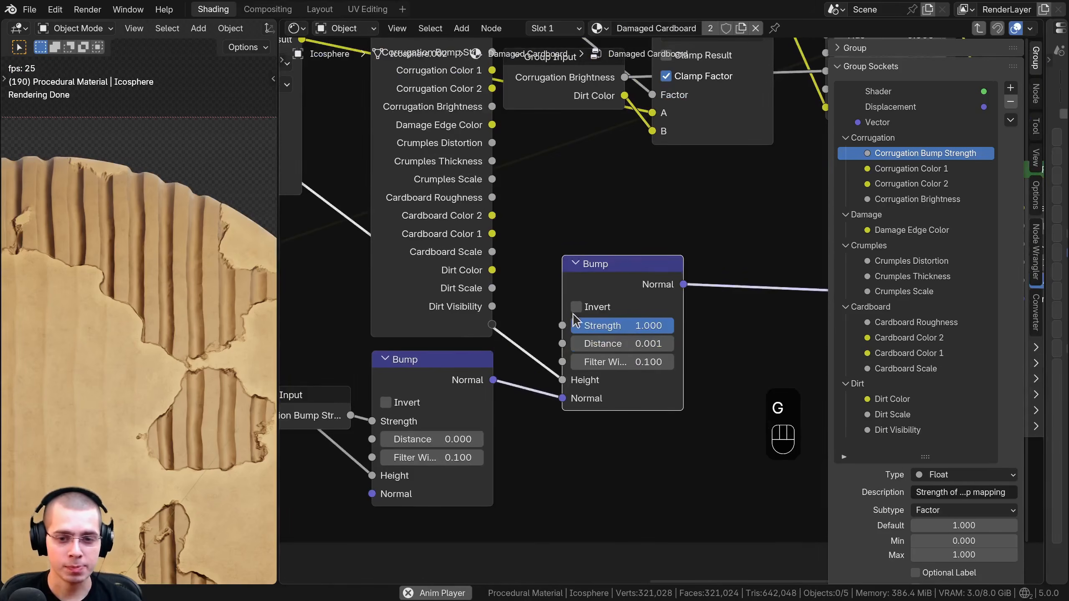
pyautogui.scroll(-9, 668, 306)
pyautogui.moveTo(669, 306); pyautogui.dragTo(672, 347, button='middle')
pyautogui.press('g')
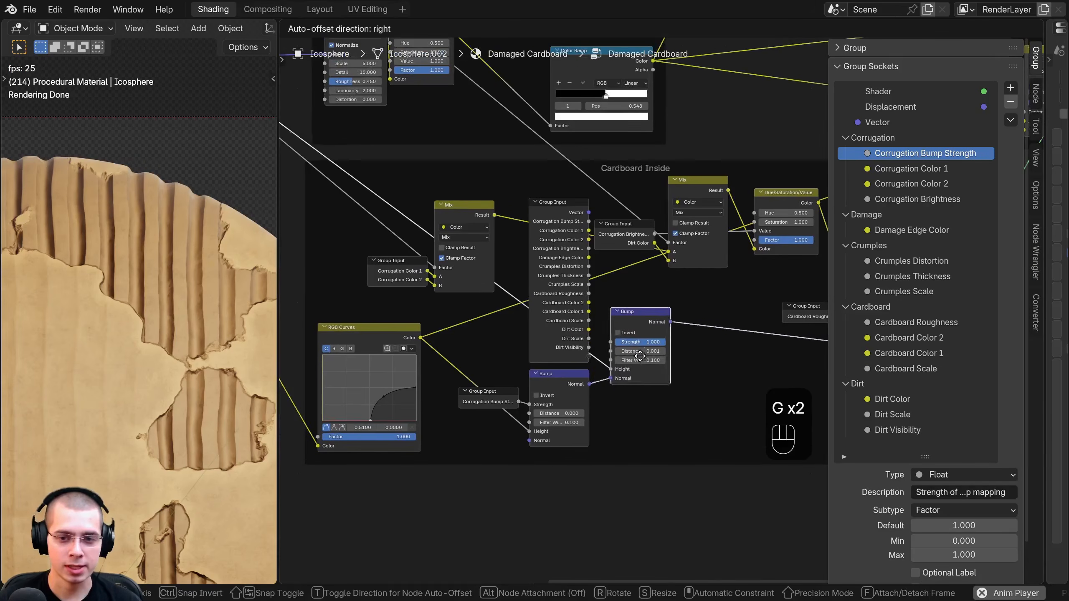
pyautogui.rightClick(665, 314)
pyautogui.scroll(-5, 665, 314)
pyautogui.moveTo(521, 280); pyautogui.dragTo(630, 351, button='middle')
pyautogui.press('g')
pyautogui.rightClick(630, 318)
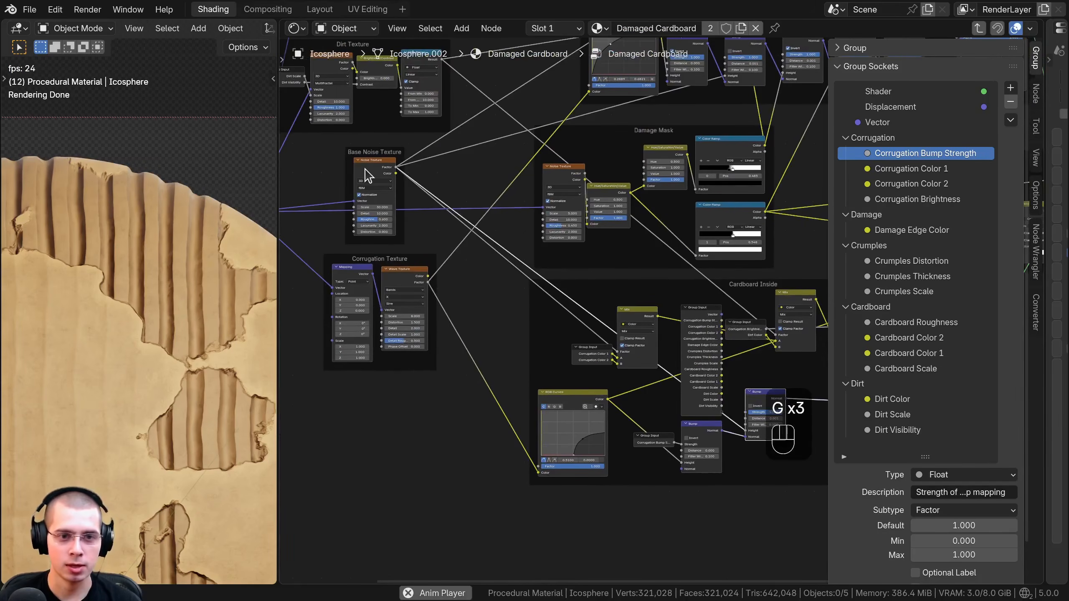
pyautogui.press('g')
pyautogui.rightClick(734, 368)
# Step: Expose the second Cardboard Inside Bump node's Strength as a new group input
pyautogui.scroll(10, 575, 292)
pyautogui.moveTo(779, 373); pyautogui.dragTo(694, 315, button='middle')
pyautogui.scroll(4, 632, 330)
pyautogui.moveTo(631, 331); pyautogui.dragTo(599, 328, button='middle')
pyautogui.click(644, 350)
pyautogui.write('0.7')
pyautogui.press('Return')
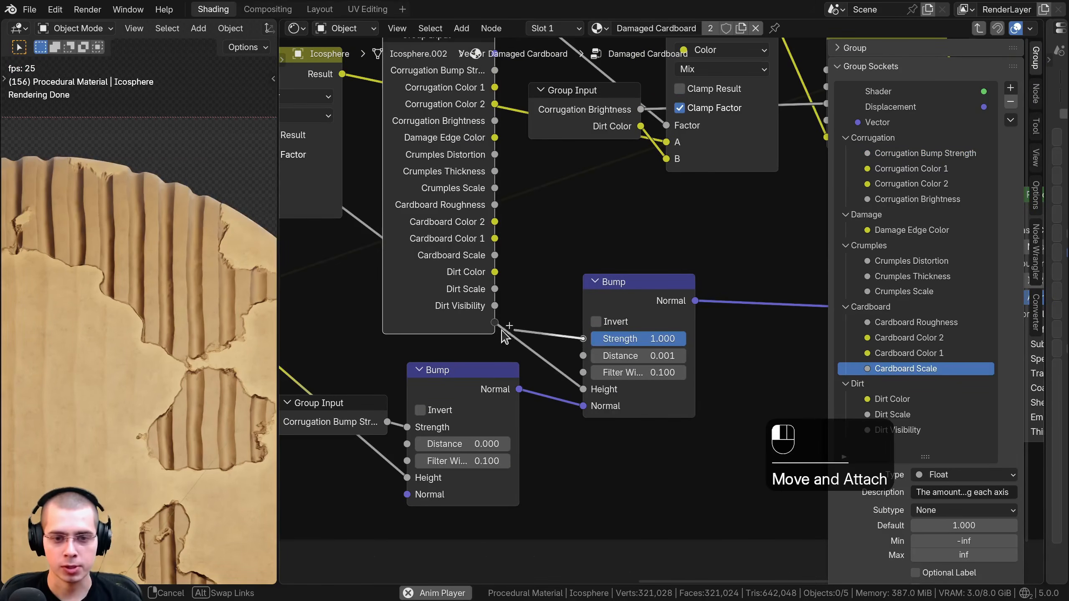
pyautogui.moveTo(503, 332); pyautogui.dragTo(496, 323)
# Step: Rename the second Bump node's exposed Strength input as Noise Bump Strength
pyautogui.doubleClick(855, 137)
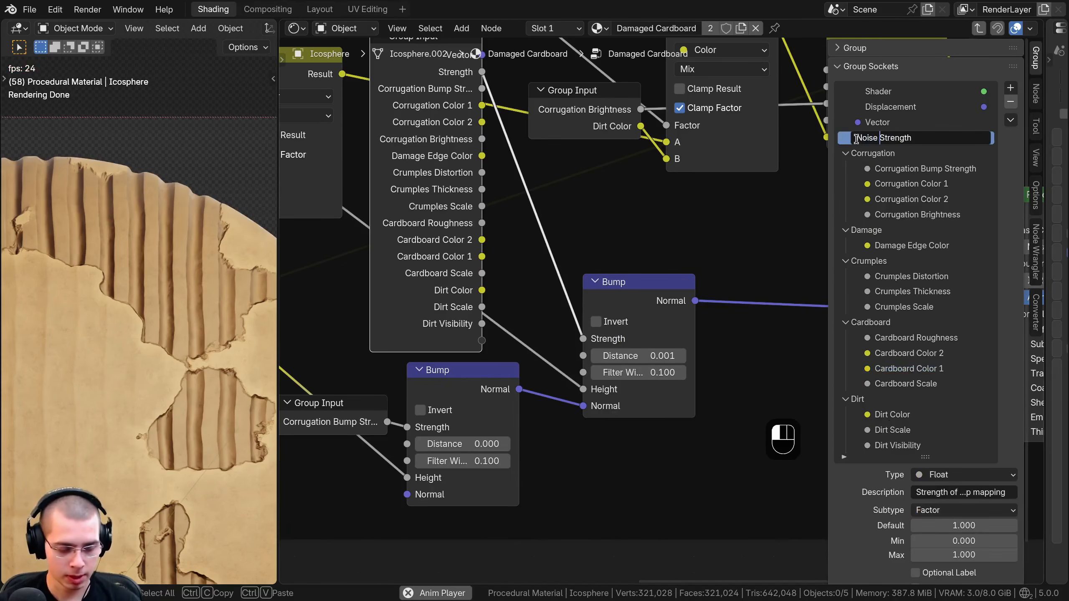
pyautogui.write('Noise Bump')
pyautogui.press('Return')
pyautogui.scroll(-1, 503, 209)
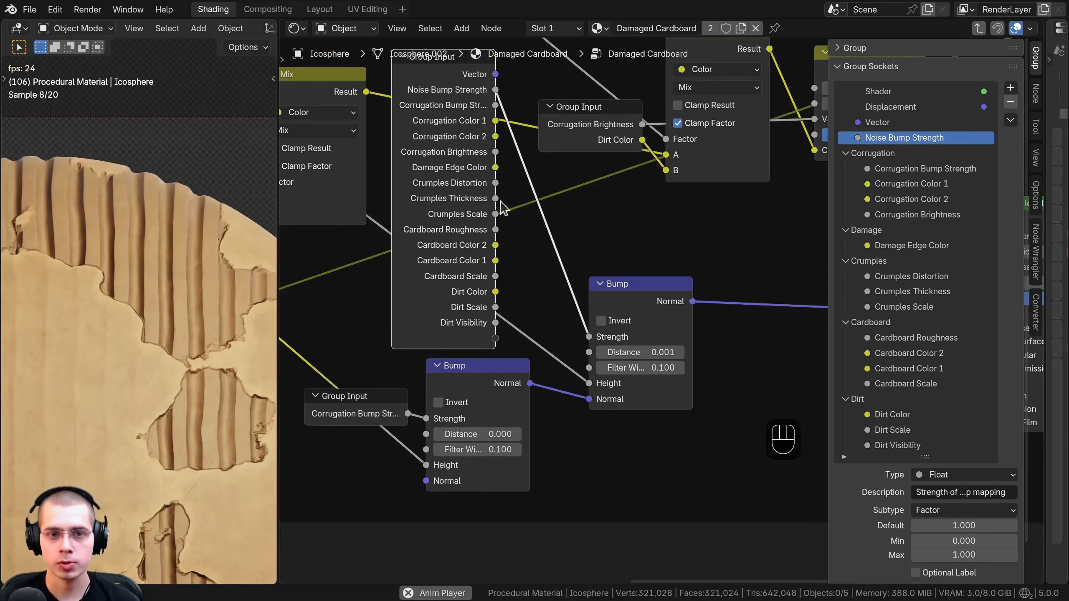
# Step: Place the Noise Bump Strength Group Input beside its Bump node with unused sockets hidden, and move the input into the Cardboard panel
pyautogui.click(460, 177)
pyautogui.hotkey('ctrl', 'h')
pyautogui.moveTo(457, 69); pyautogui.dragTo(528, 327)
pyautogui.moveTo(610, 301); pyautogui.dragTo(607, 302)
pyautogui.click(899, 139)
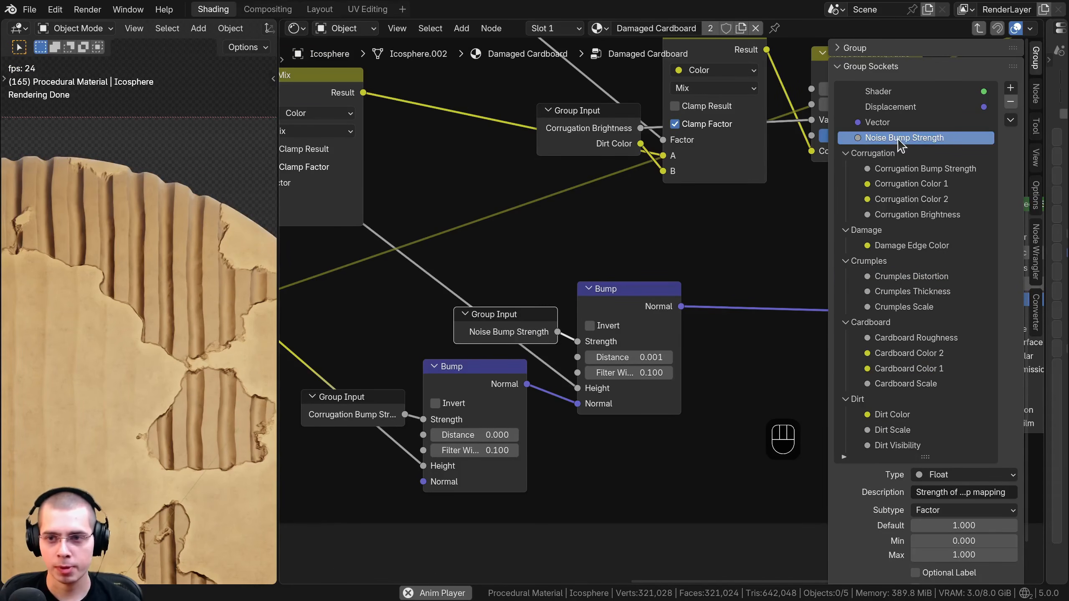
pyautogui.moveTo(901, 156); pyautogui.dragTo(875, 325)
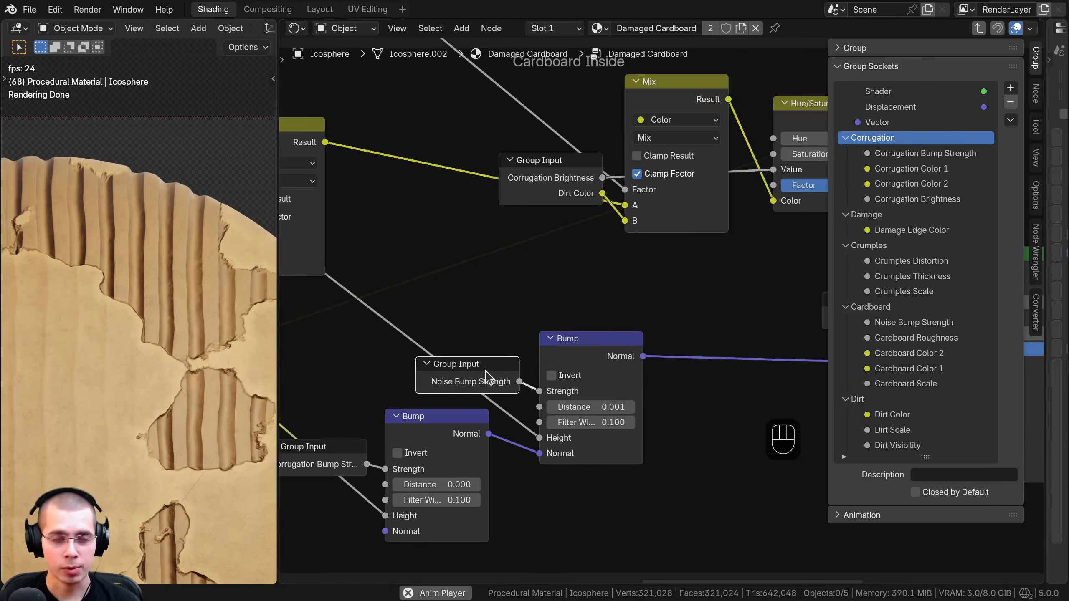
# Step: Duplicate the Noise Bump Strength Group Input outside the Cardboard Inside frame and show all its sockets
pyautogui.click(485, 371)
pyautogui.scroll(-1, 511, 356)
pyautogui.scroll(-2, 512, 362)
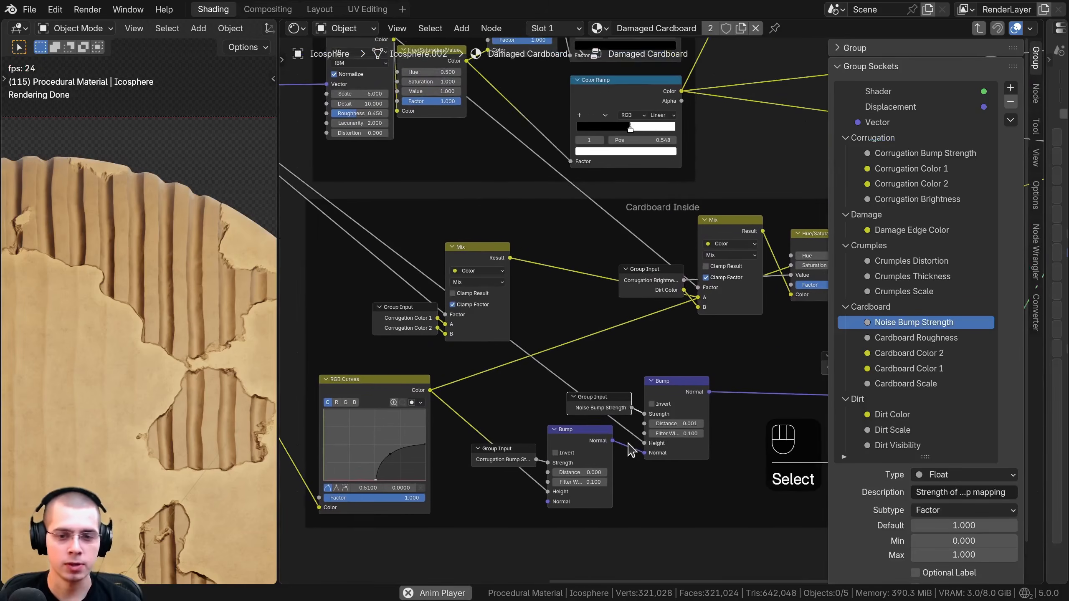
pyautogui.hotkey('shift', 'd')
pyautogui.press('f')
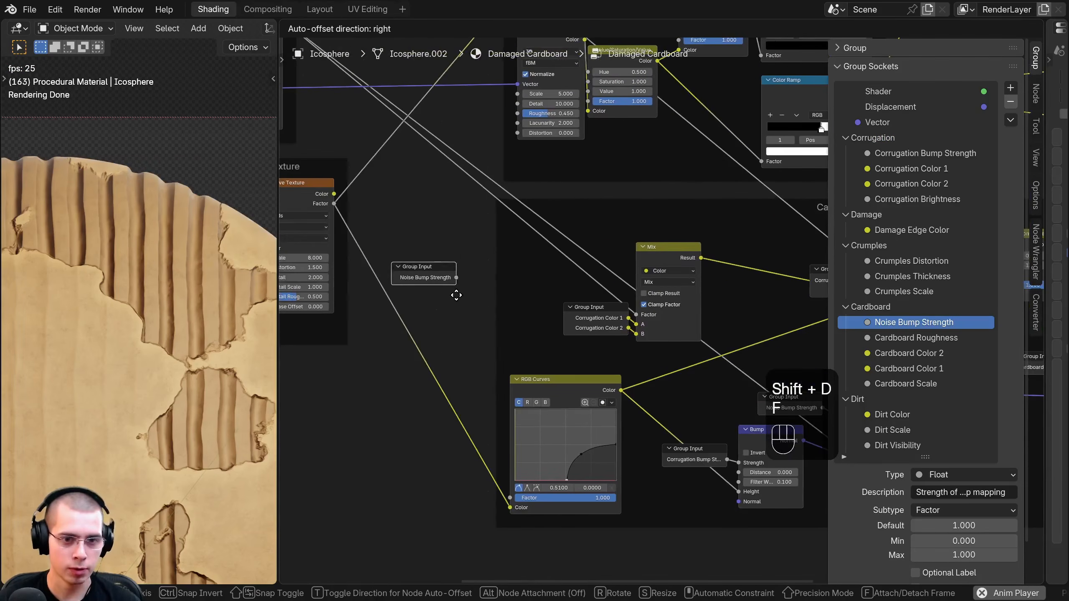
pyautogui.click(464, 290)
pyautogui.scroll(-3, 455, 291)
pyautogui.hotkey('ctrl', 'h')
# Step: Move the duplicated Group Input up into the Cardboard Surface frame near the first Bump node
pyautogui.moveTo(446, 294); pyautogui.dragTo(367, 485, button='middle')
pyautogui.press('g')
pyautogui.click(415, 59)
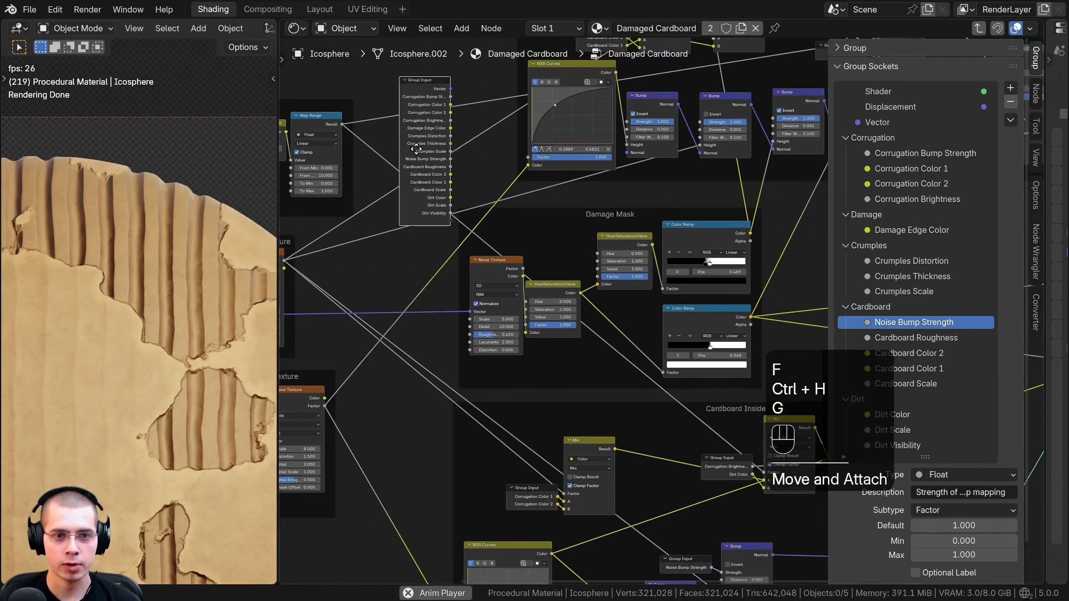
pyautogui.scroll(-1, 421, 85)
pyautogui.moveTo(421, 76); pyautogui.dragTo(326, 328, button='middle')
pyautogui.press('g')
pyautogui.click(450, 217)
pyautogui.scroll(4, 446, 329)
pyautogui.moveTo(437, 357); pyautogui.dragTo(448, 267, button='middle')
pyautogui.scroll(1, 405, 300)
pyautogui.press('g')
pyautogui.click(448, 324)
# Step: Spread the Cardboard Surface RGB Curves and the two leading Mix nodes apart to make room for the Group Input
pyautogui.scroll(-4, 406, 330)
pyautogui.press('g')
pyautogui.click(376, 271)
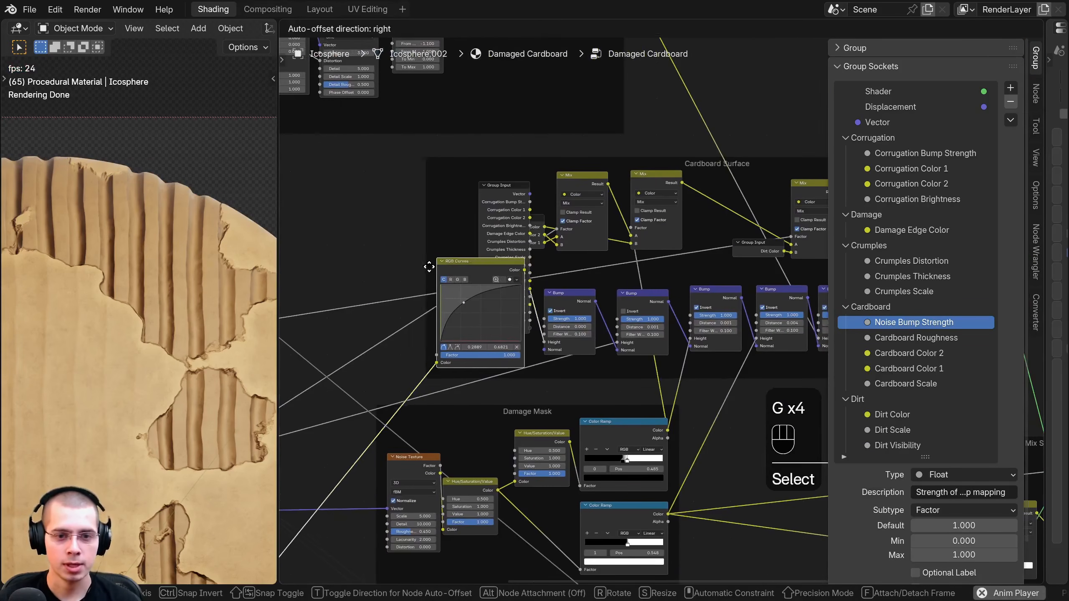
pyautogui.click(512, 220)
pyautogui.hotkey('ctrl', 'z')
pyautogui.press('g')
pyautogui.press('a')
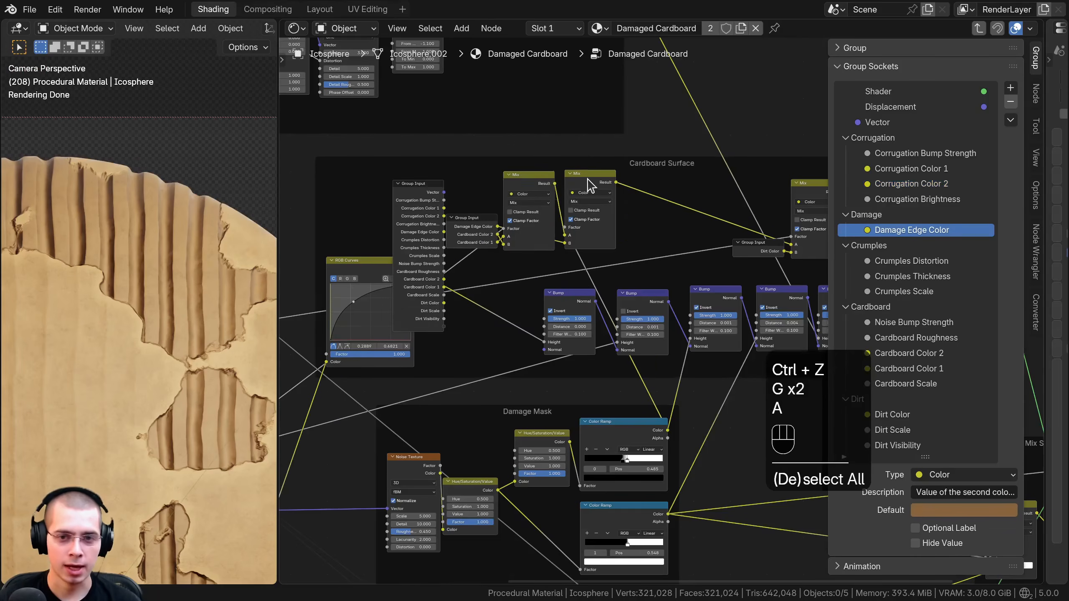
pyautogui.press('b')
pyautogui.moveTo(589, 186); pyautogui.dragTo(532, 208)
pyautogui.press('g')
pyautogui.click(546, 214)
pyautogui.click(357, 271)
pyautogui.press('g')
pyautogui.click(341, 270)
# Step: Reposition the full Group Input and the cardboard colors Group Input between the RGB Curves and the Mix nodes
pyautogui.click(423, 239)
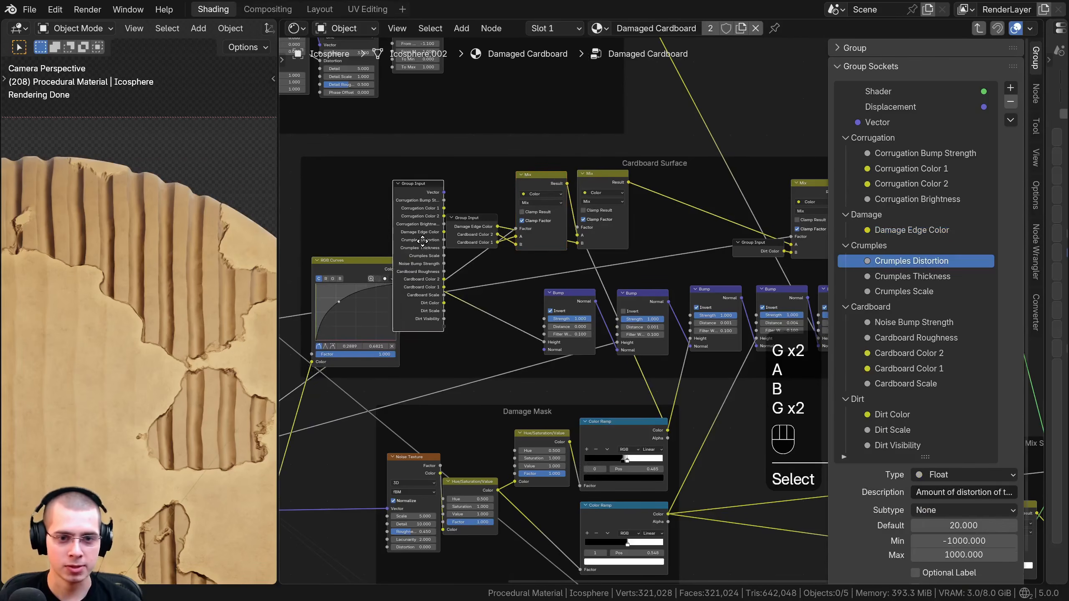
pyautogui.press('g')
pyautogui.click(450, 277)
pyautogui.click(488, 226)
pyautogui.press('g')
pyautogui.click(452, 198)
pyautogui.click(444, 241)
# Step: Space out the row of Bump nodes in the Cardboard Surface frame
pyautogui.scroll(5, 504, 289)
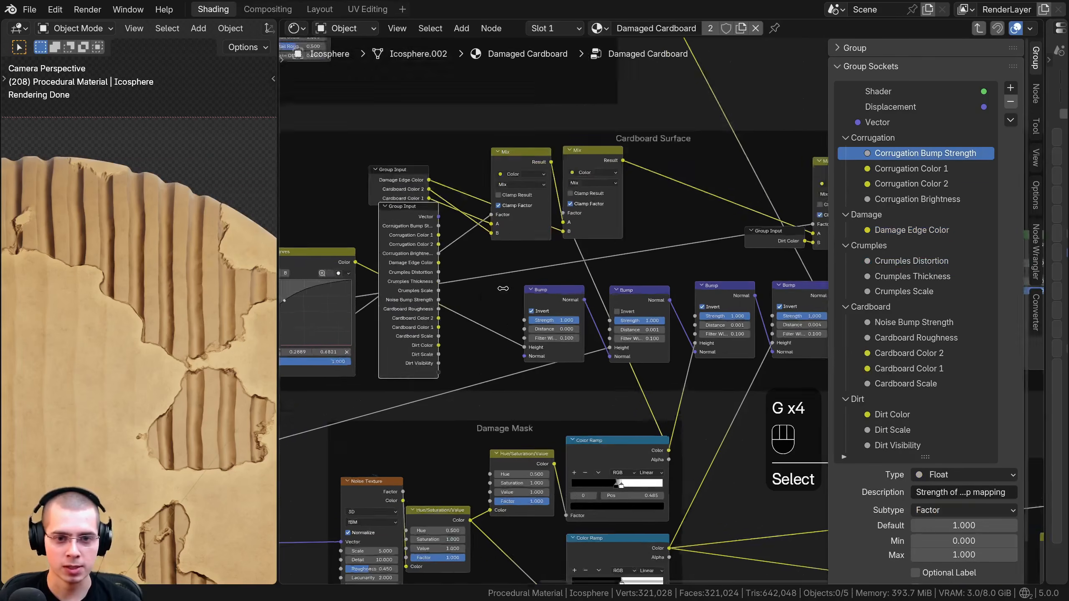
pyautogui.moveTo(534, 290); pyautogui.dragTo(475, 294)
pyautogui.moveTo(605, 296); pyautogui.dragTo(578, 296)
pyautogui.moveTo(715, 294); pyautogui.dragTo(601, 295, button='middle')
pyautogui.moveTo(637, 292); pyautogui.dragTo(612, 292)
pyautogui.moveTo(628, 297); pyautogui.dragTo(580, 297, button='middle')
pyautogui.scroll(-4, 589, 295)
pyautogui.moveTo(673, 295); pyautogui.dragTo(543, 288, button='middle')
pyautogui.click(592, 294)
pyautogui.press('g')
pyautogui.click(618, 294)
pyautogui.click(530, 297)
pyautogui.press('g')
pyautogui.click(522, 298)
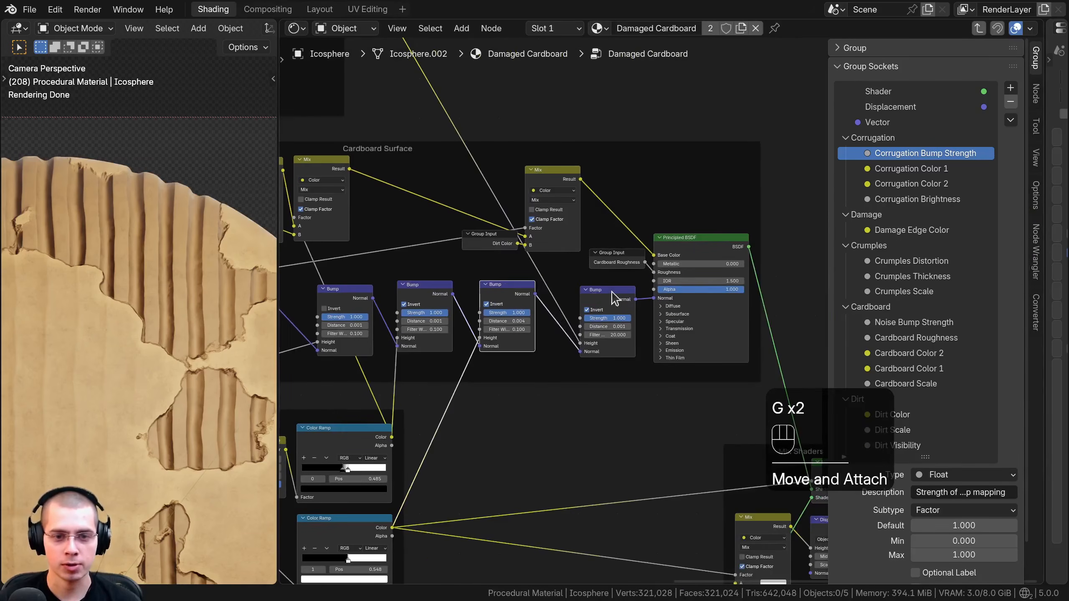
# Step: Reposition the full Group Input closer to the first Cardboard Surface Bump node
pyautogui.moveTo(425, 298); pyautogui.dragTo(792, 285, button='middle')
pyautogui.scroll(5, 663, 288)
pyautogui.click(436, 211)
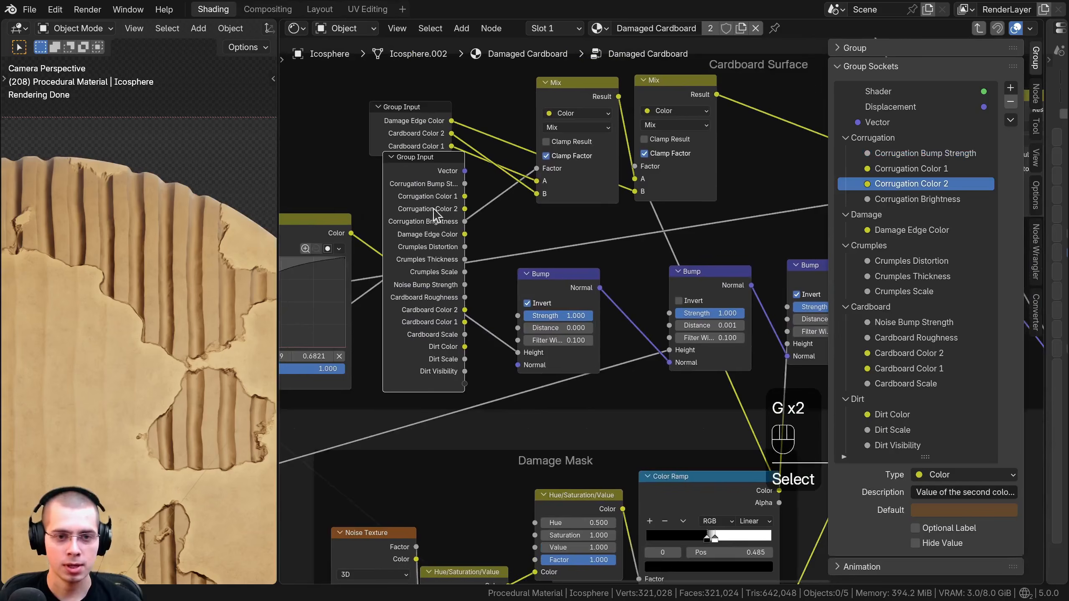
pyautogui.scroll(1, 430, 244)
pyautogui.moveTo(436, 314); pyautogui.dragTo(462, 272)
pyautogui.moveTo(463, 273); pyautogui.dragTo(436, 252, button='middle')
pyautogui.scroll(1, 437, 252)
pyautogui.moveTo(430, 281); pyautogui.dragTo(429, 272)
pyautogui.moveTo(493, 293); pyautogui.dragTo(491, 287, button='middle')
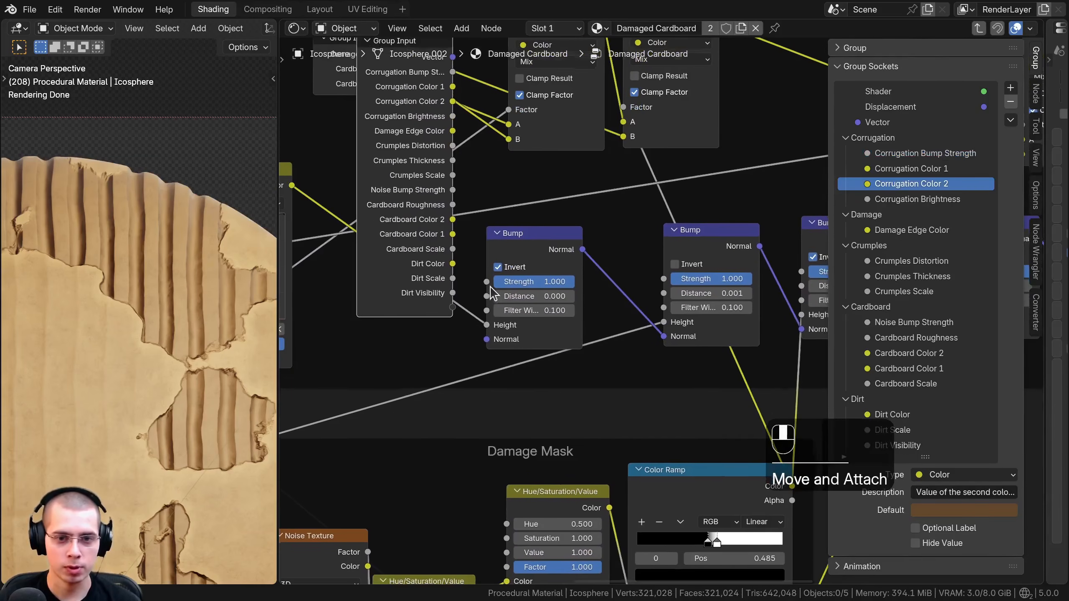
# Step: Undo the last four edits around the first Cardboard Surface Bump node
pyautogui.hotkey('ctrl', 'z')
pyautogui.hotkey('ctrl', 'z')
pyautogui.hotkey('ctrl', 'z')
pyautogui.hotkey('ctrl', 'z')
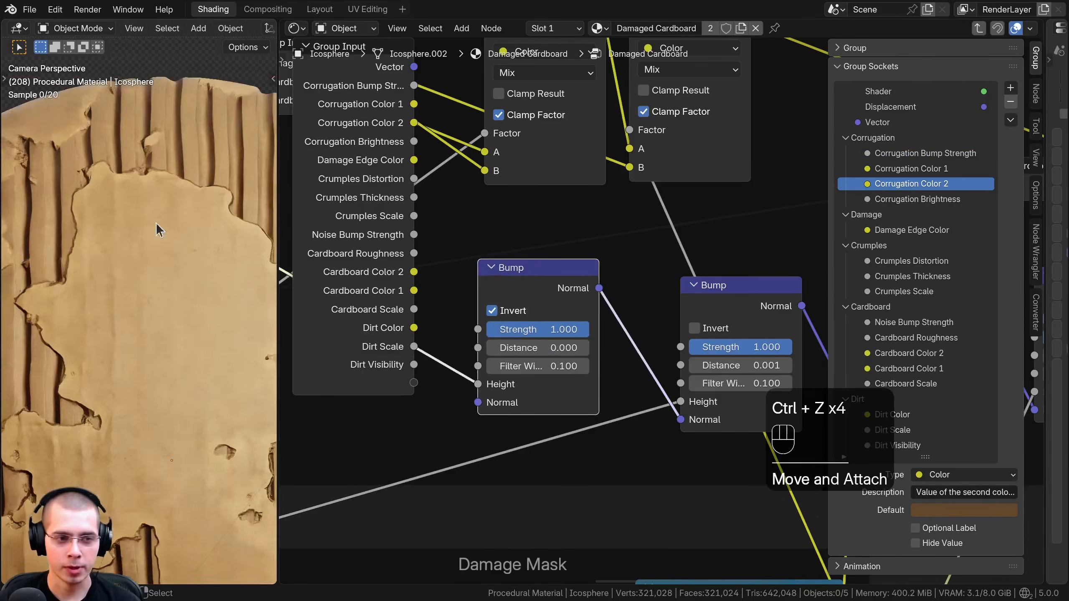
# Step: Trace the first Cardboard Surface Bump node's Height input back through the RGB Curves to its source texture
pyautogui.moveTo(430, 316); pyautogui.dragTo(449, 297, button='middle')
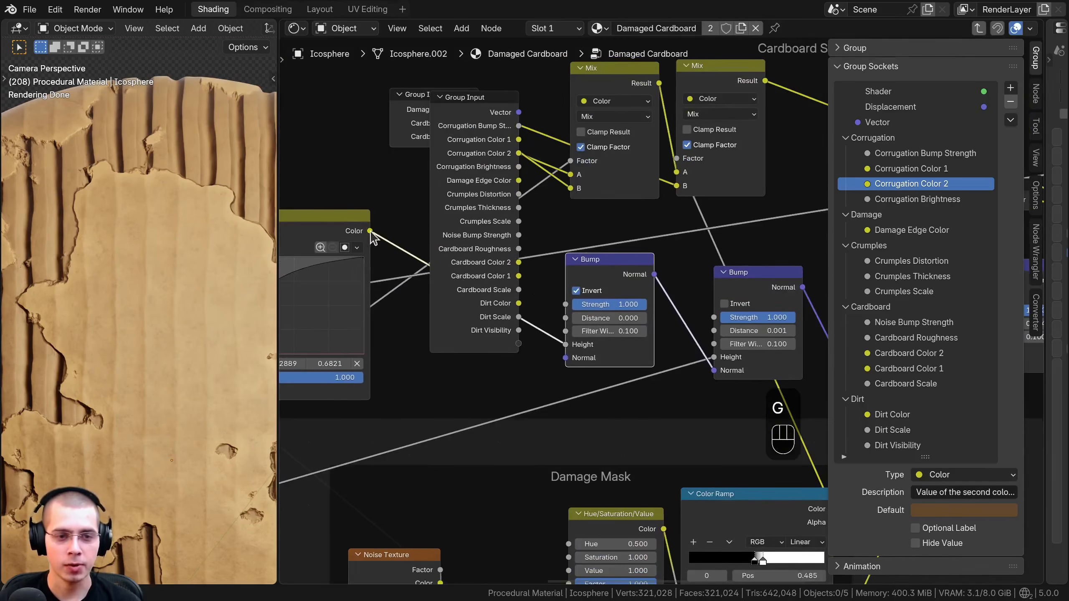
pyautogui.moveTo(370, 231); pyautogui.dragTo(483, 236, button='middle')
pyautogui.rightClick(420, 220)
pyautogui.press('g')
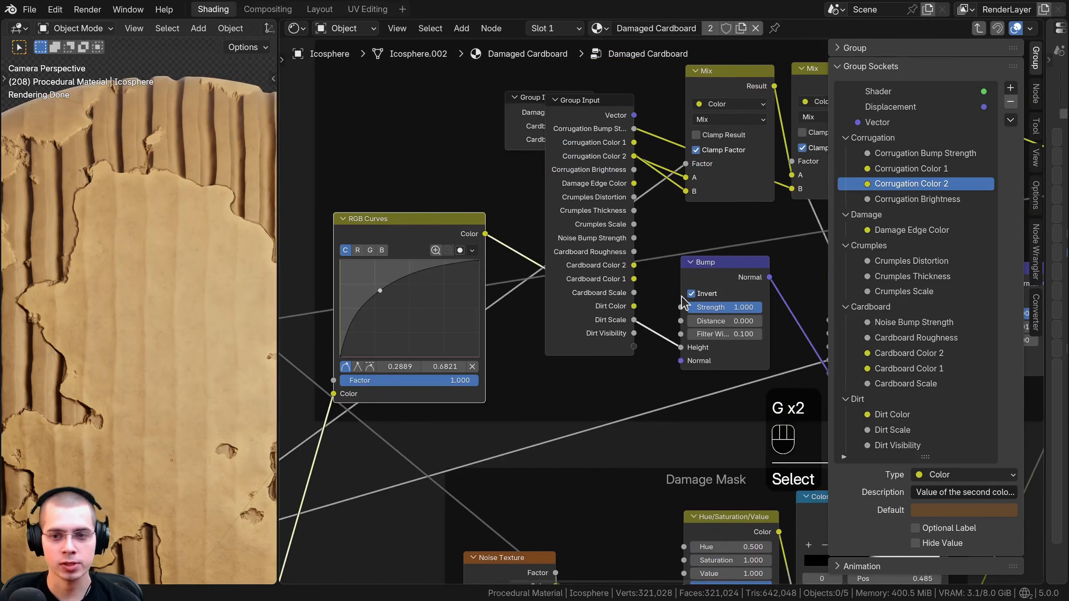
pyautogui.scroll(-5, 405, 273)
pyautogui.moveTo(323, 283); pyautogui.dragTo(451, 222, button='middle')
pyautogui.moveTo(470, 370); pyautogui.dragTo(539, 152, button='middle')
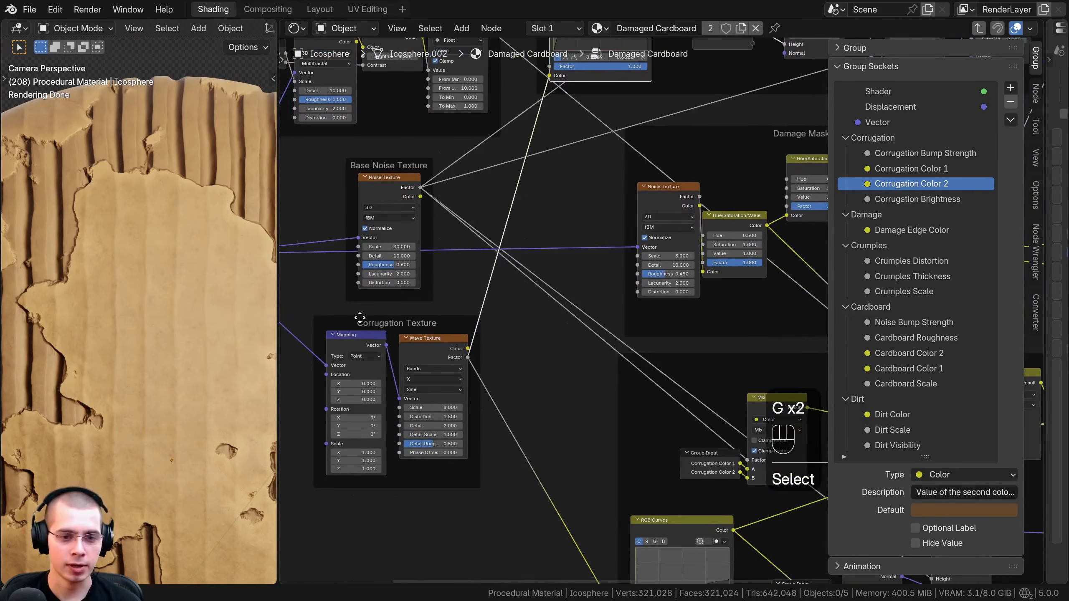
pyautogui.moveTo(387, 323); pyautogui.dragTo(367, 497, button='middle')
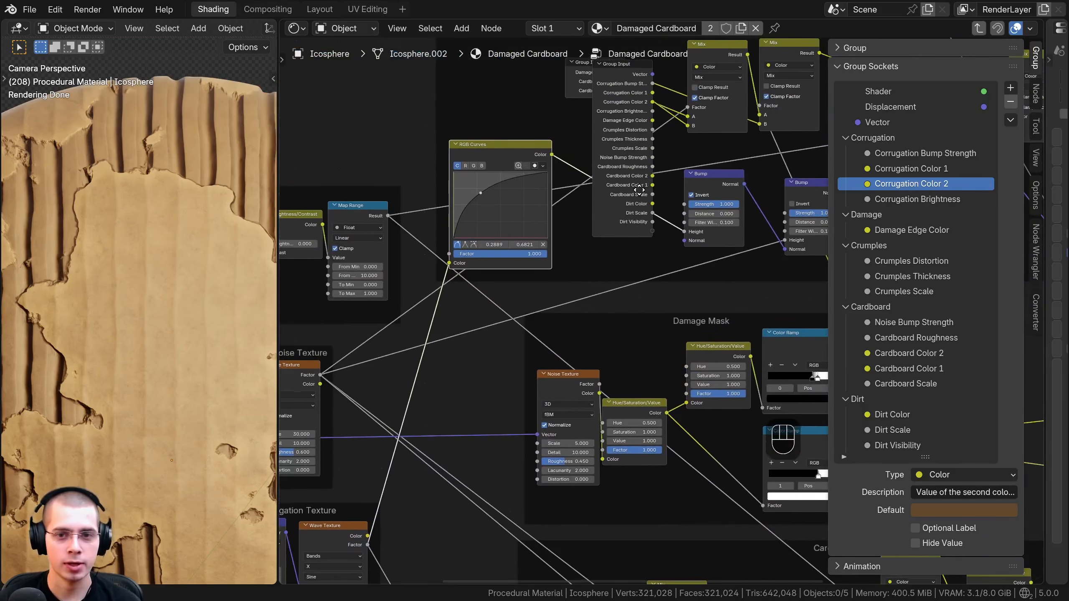
pyautogui.scroll(2, 638, 190)
pyautogui.scroll(-3, 601, 311)
pyautogui.scroll(5, 585, 295)
pyautogui.moveTo(585, 289); pyautogui.dragTo(503, 310, button='middle')
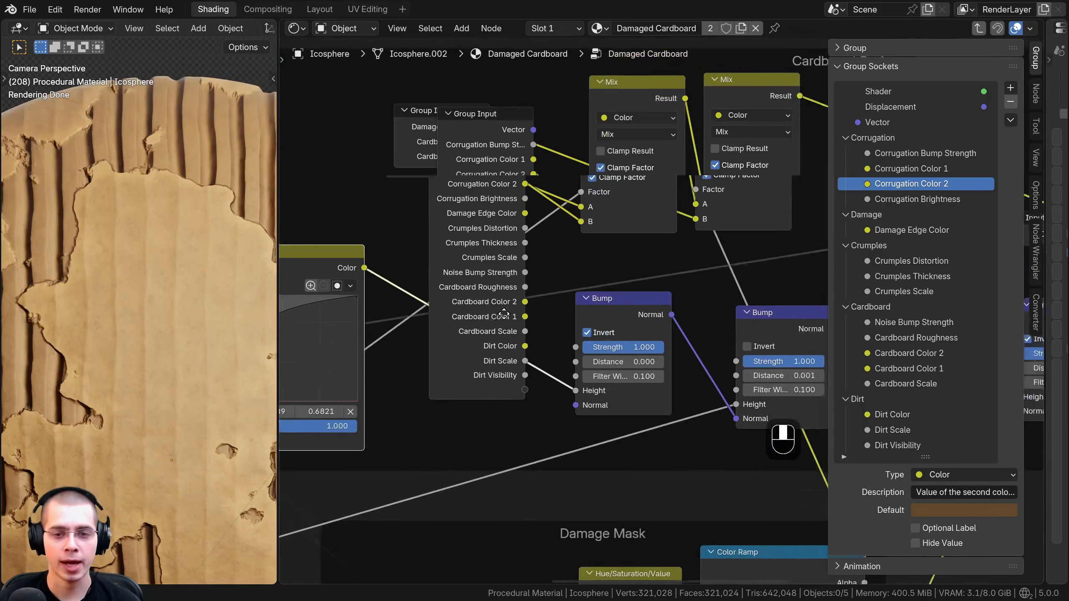
# Step: Move the full Group Input node down beside the first Cardboard Surface Bump node, clear of the color Group Input
pyautogui.scroll(4, 489, 202)
pyautogui.moveTo(487, 196); pyautogui.dragTo(416, 177, button='middle')
pyautogui.scroll(-1, 375, 130)
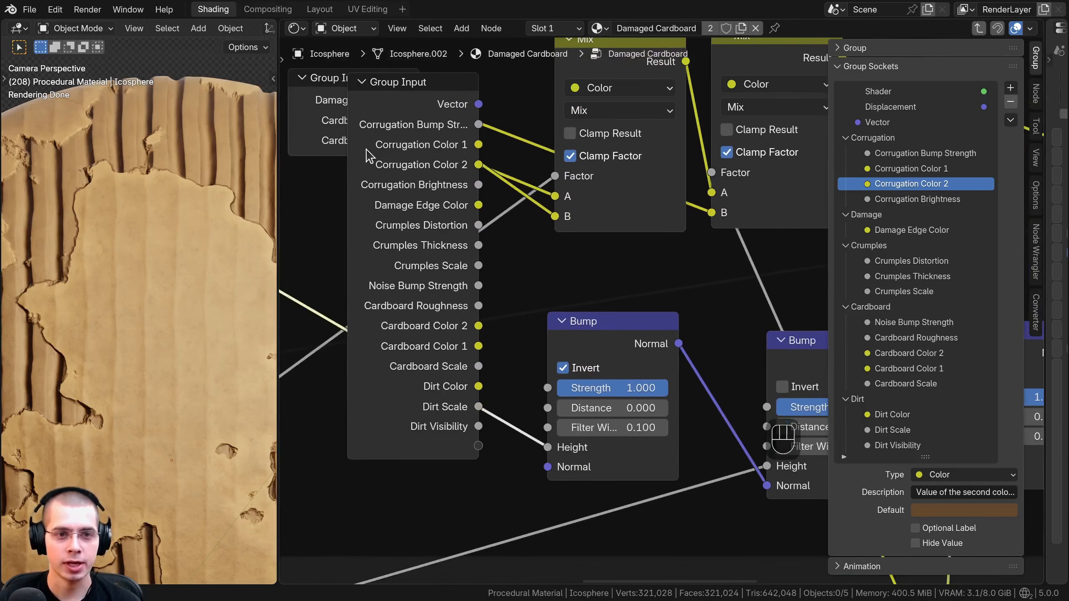
pyautogui.moveTo(348, 139); pyautogui.dragTo(324, 301)
pyautogui.click(364, 139)
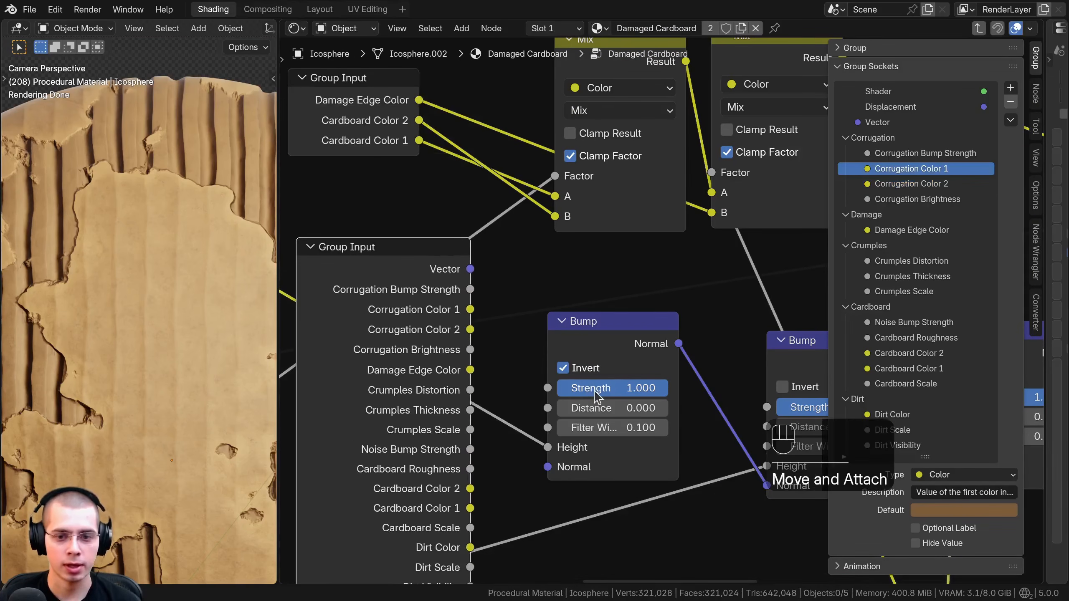
# Step: Check which group input drives the Strength of the Bump nodes in the Cardboard Inside frame
pyautogui.scroll(-5, 563, 450)
pyautogui.moveTo(520, 509); pyautogui.dragTo(541, 67, button='middle')
pyautogui.scroll(-3, 530, 327)
pyautogui.moveTo(497, 431); pyautogui.dragTo(433, 199, button='middle')
pyautogui.scroll(4, 453, 273)
pyautogui.moveTo(528, 409); pyautogui.dragTo(488, 322, button='middle')
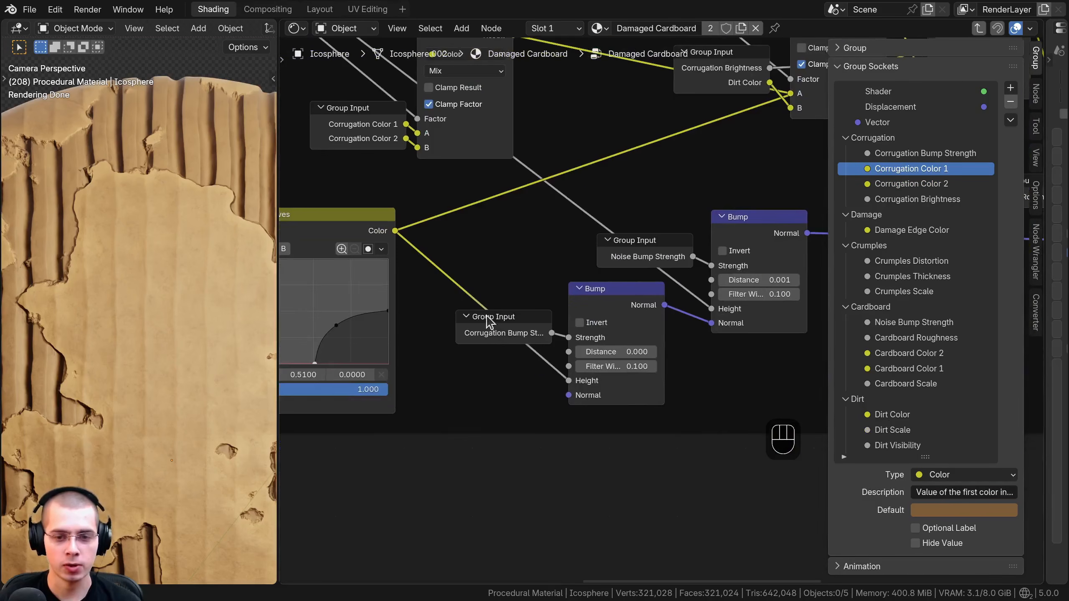
pyautogui.scroll(-4, 560, 174)
pyautogui.moveTo(558, 55); pyautogui.dragTo(569, 316, button='middle')
pyautogui.moveTo(583, 148); pyautogui.dragTo(592, 337, button='middle')
pyautogui.moveTo(564, 257); pyautogui.dragTo(552, 446, button='middle')
pyautogui.scroll(6, 535, 317)
pyautogui.moveTo(534, 316); pyautogui.dragTo(585, 309, button='middle')
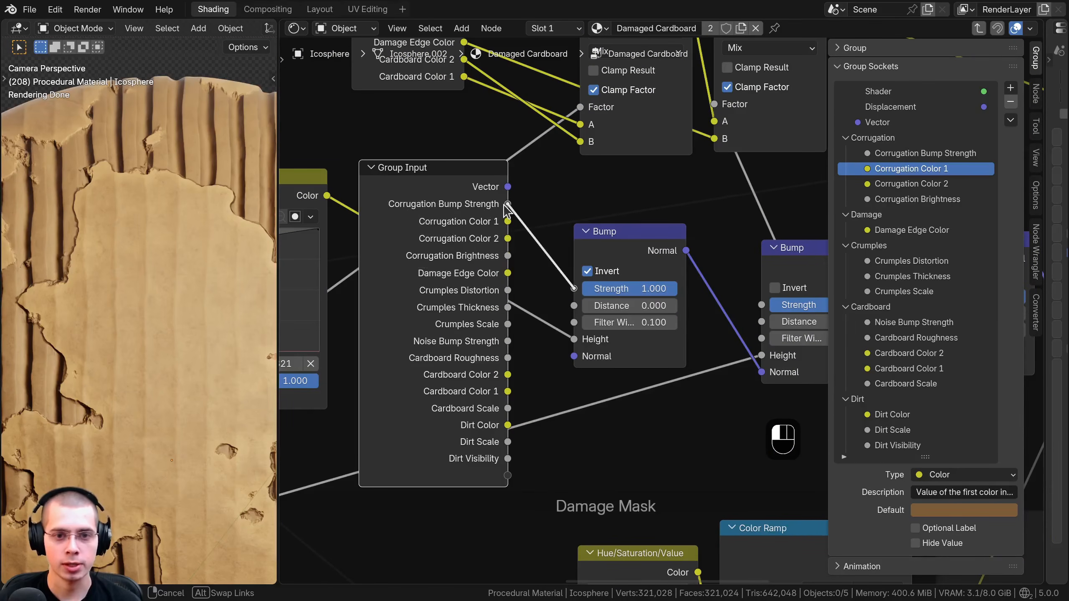
# Step: Connect Corrugation Bump Strength to the first Cardboard Surface Bump's Strength, hide the unused sockets and tuck the Group Input beside it
pyautogui.moveTo(506, 207); pyautogui.dragTo(507, 205)
pyautogui.hotkey('ctrl', 'h')
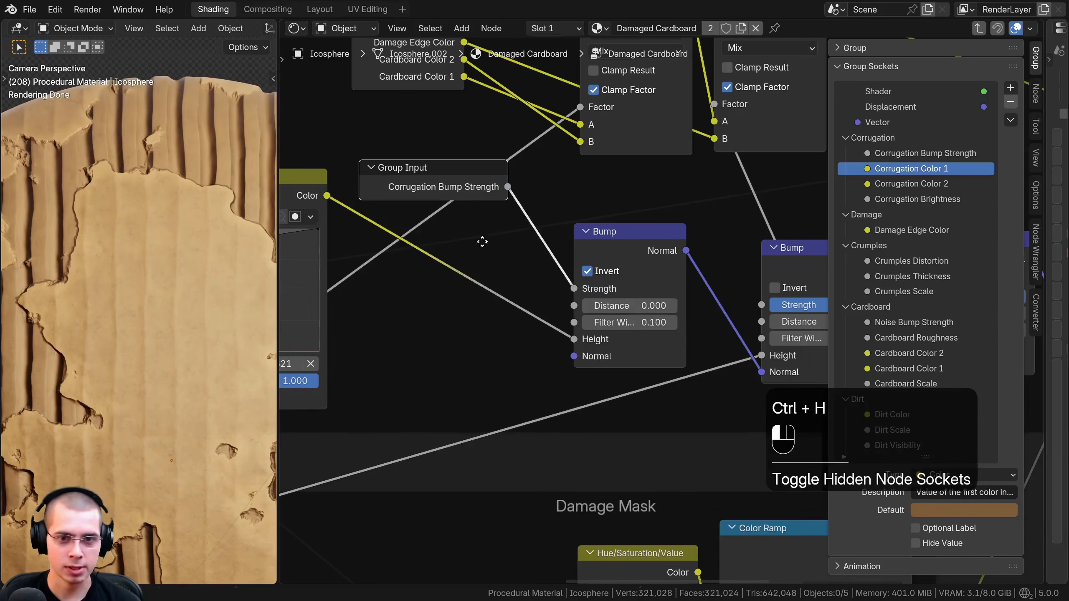
pyautogui.moveTo(424, 195); pyautogui.dragTo(477, 300)
pyautogui.click(498, 292)
pyautogui.scroll(-2, 505, 290)
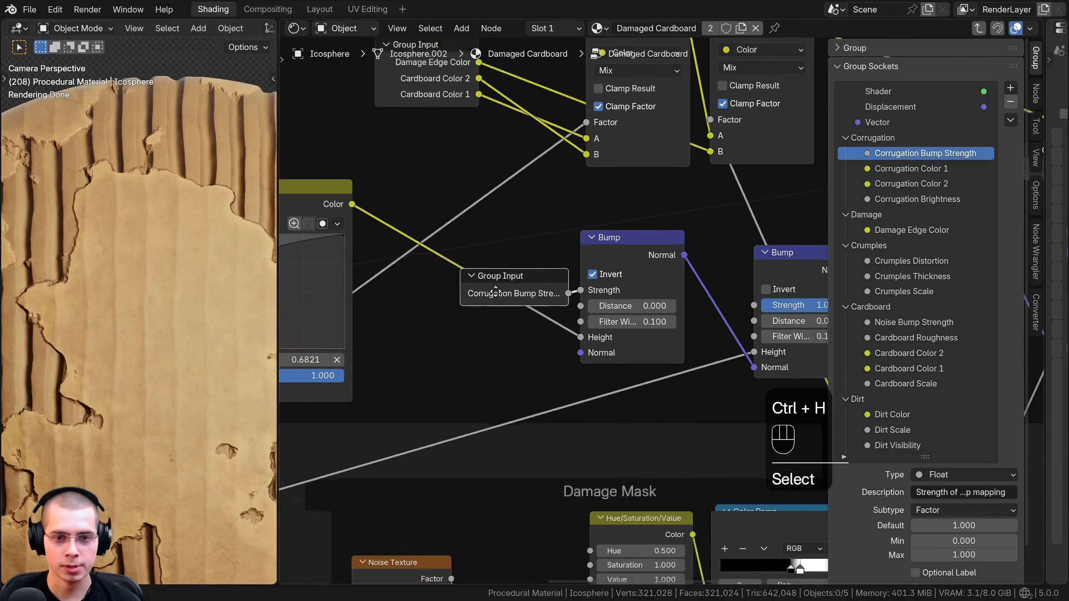
# Step: Duplicate the Corrugation Bump Strength Group Input, reveal all its sockets and place the copy above the second Cardboard Surface Bump
pyautogui.moveTo(515, 285); pyautogui.dragTo(370, 333, button='middle')
pyautogui.hotkey('shift', 'd')
pyautogui.click(554, 251)
pyautogui.hotkey('ctrl', 'h')
pyautogui.moveTo(558, 322); pyautogui.dragTo(523, 296, button='middle')
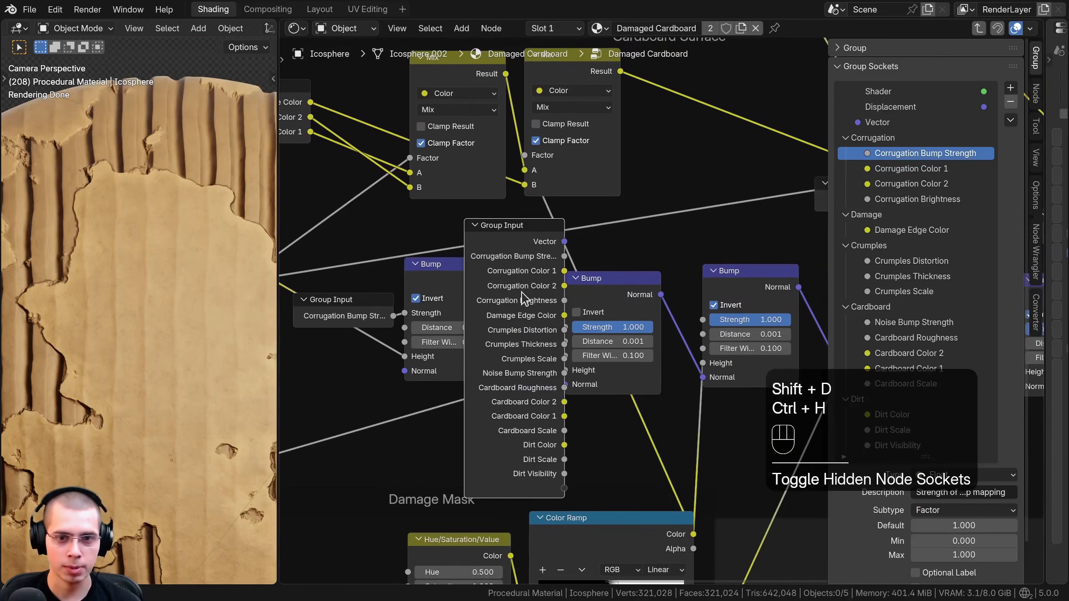
pyautogui.moveTo(523, 296); pyautogui.dragTo(461, 148)
# Step: Trace the second Cardboard Surface Bump node's Height input back to its source texture
pyautogui.scroll(-3, 711, 225)
pyautogui.click(662, 256)
pyautogui.press('g')
pyautogui.rightClick(646, 229)
pyautogui.scroll(-2, 648, 234)
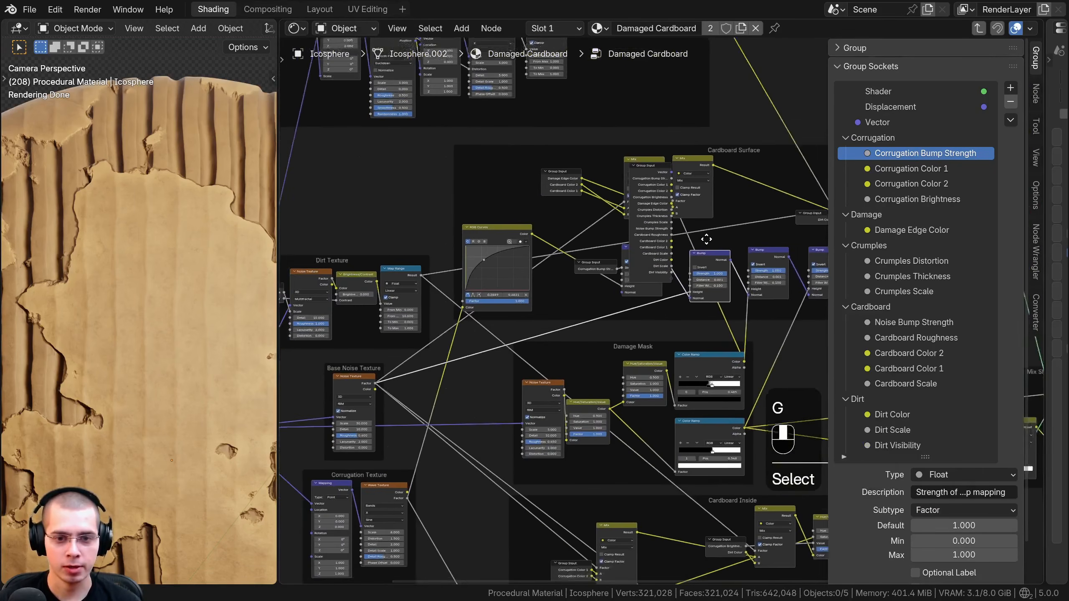
pyautogui.press('g')
pyautogui.click(716, 227)
pyautogui.scroll(3, 596, 263)
pyautogui.moveTo(711, 231); pyautogui.dragTo(515, 304, button='middle')
pyautogui.scroll(3, 515, 303)
pyautogui.scroll(4, 497, 311)
# Step: Connect Noise Bump Strength to the second Cardboard Surface Bump's Strength, hide the unused sockets and move the Group Input beside it
pyautogui.click(472, 252)
pyautogui.scroll(2, 421, 170)
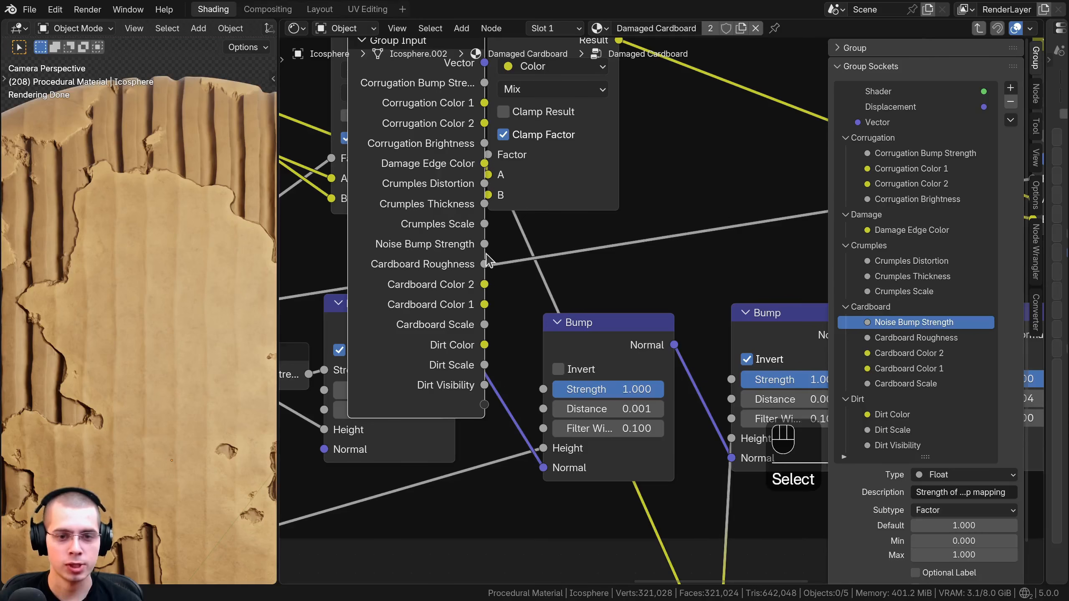
pyautogui.moveTo(542, 389); pyautogui.dragTo(485, 244)
pyautogui.click(424, 256)
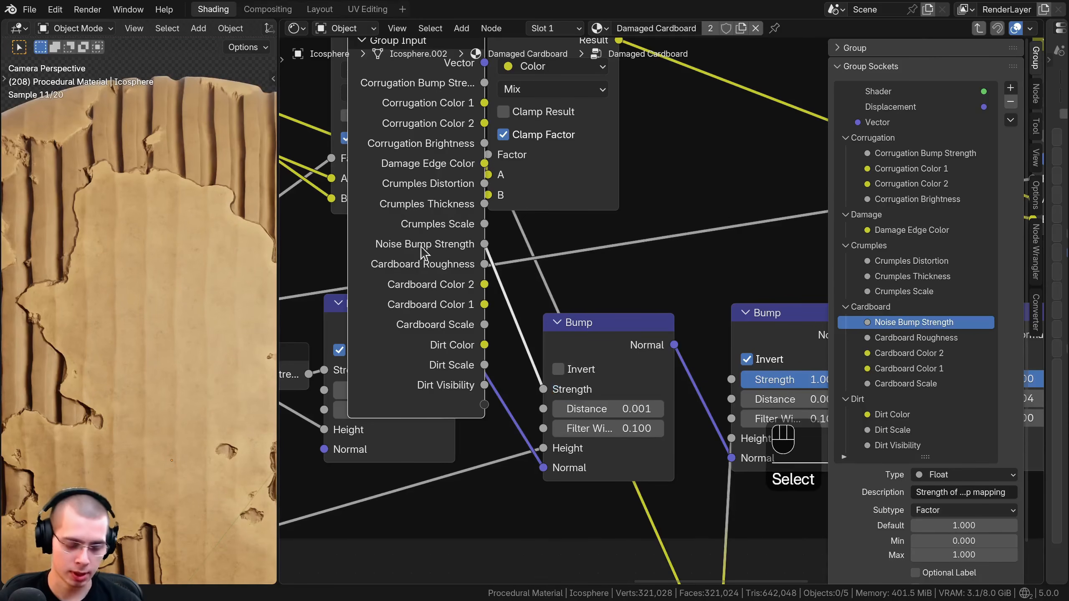
pyautogui.hotkey('ctrl', 'h')
pyautogui.click(423, 73)
pyautogui.hotkey('ctrl', 'z')
pyautogui.moveTo(478, 97); pyautogui.dragTo(521, 332)
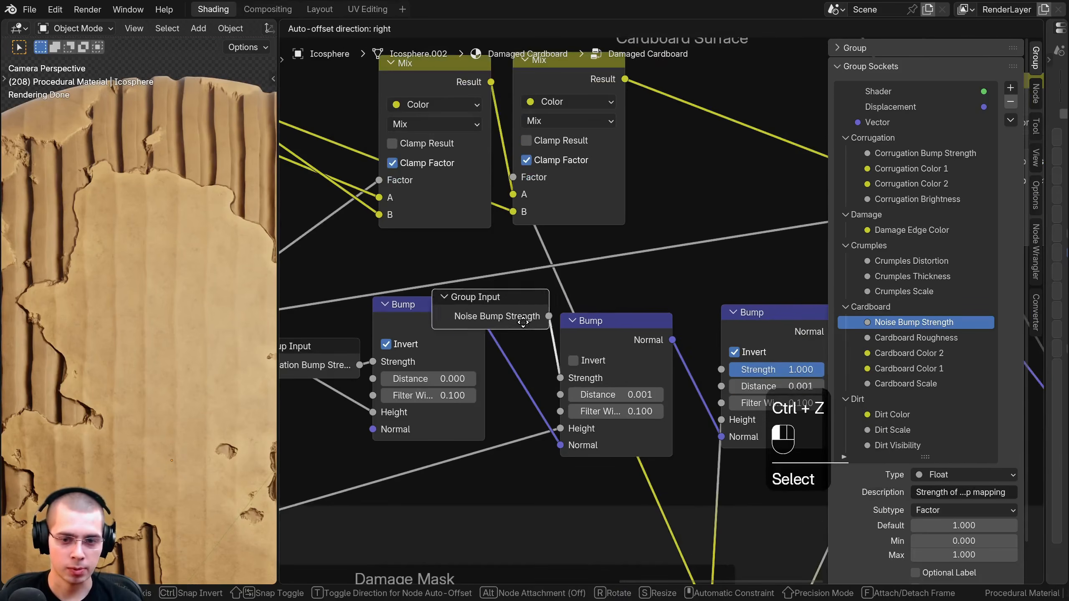
# Step: Rearrange the Cardboard Surface Bump nodes and their two bump strength Group Inputs into a tidy, evenly spaced row
pyautogui.moveTo(478, 331); pyautogui.dragTo(522, 273, button='middle')
pyautogui.scroll(-1, 522, 272)
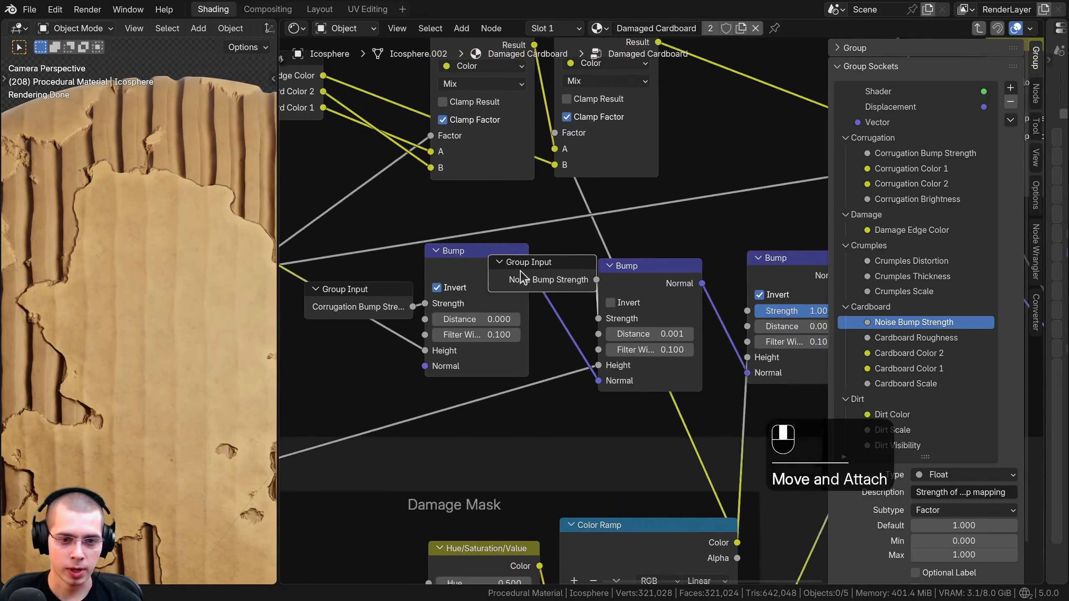
pyautogui.moveTo(525, 263); pyautogui.dragTo(498, 209)
pyautogui.moveTo(468, 262); pyautogui.dragTo(492, 282)
pyautogui.moveTo(396, 294); pyautogui.dragTo(419, 308)
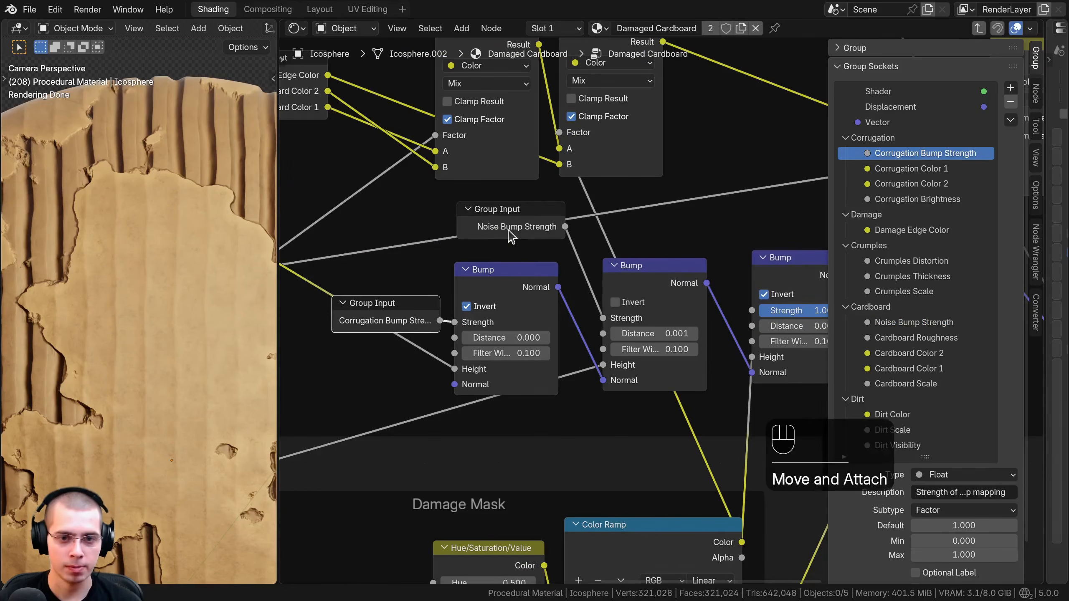
pyautogui.moveTo(506, 229); pyautogui.dragTo(502, 247)
pyautogui.moveTo(630, 269); pyautogui.dragTo(617, 271)
pyautogui.moveTo(639, 268); pyautogui.dragTo(547, 275, button='middle')
pyautogui.moveTo(548, 275); pyautogui.dragTo(545, 270)
pyautogui.moveTo(695, 287); pyautogui.dragTo(601, 267, button='middle')
pyautogui.moveTo(601, 262); pyautogui.dragTo(617, 266)
pyautogui.scroll(-1, 547, 274)
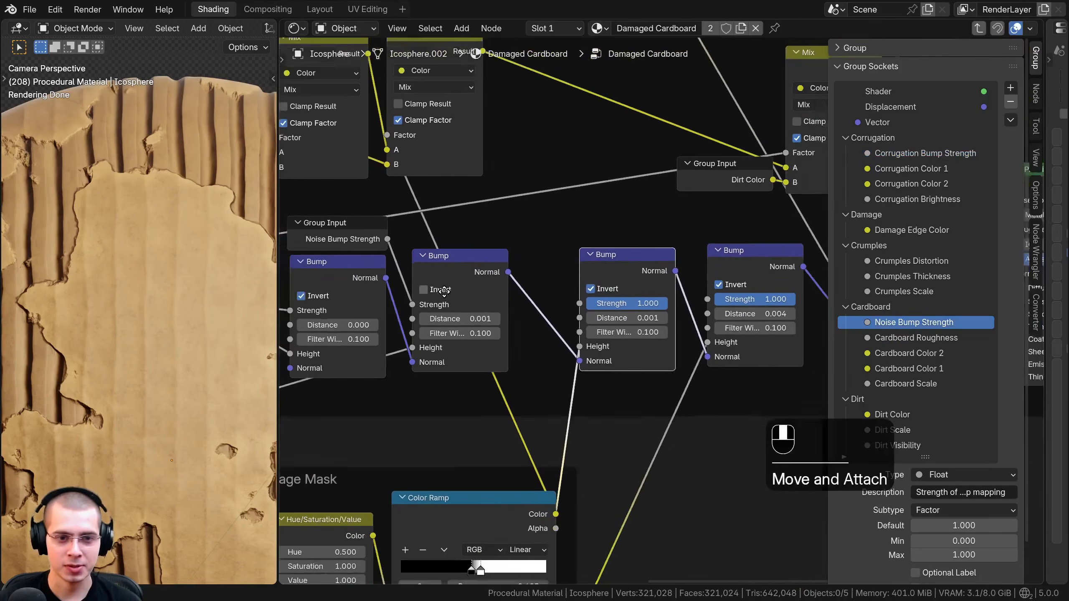
# Step: Duplicate the Noise Bump Strength Group Input, reveal all its sockets and place the copy near the third Cardboard Surface Bump
pyautogui.moveTo(444, 289); pyautogui.dragTo(460, 299, button='middle')
pyautogui.click(339, 239)
pyautogui.hotkey('shift', 'd')
pyautogui.click(560, 182)
pyautogui.hotkey('ctrl', 'h')
pyautogui.moveTo(532, 240); pyautogui.dragTo(522, 120)
# Step: Try a Strength of 6 on the third Cardboard Surface Bump node, and restore it to 1
pyautogui.scroll(1, 677, 331)
pyautogui.moveTo(676, 331); pyautogui.dragTo(618, 210, button='middle')
pyautogui.scroll(1, 555, 318)
pyautogui.scroll(-5, 602, 290)
pyautogui.click(529, 389)
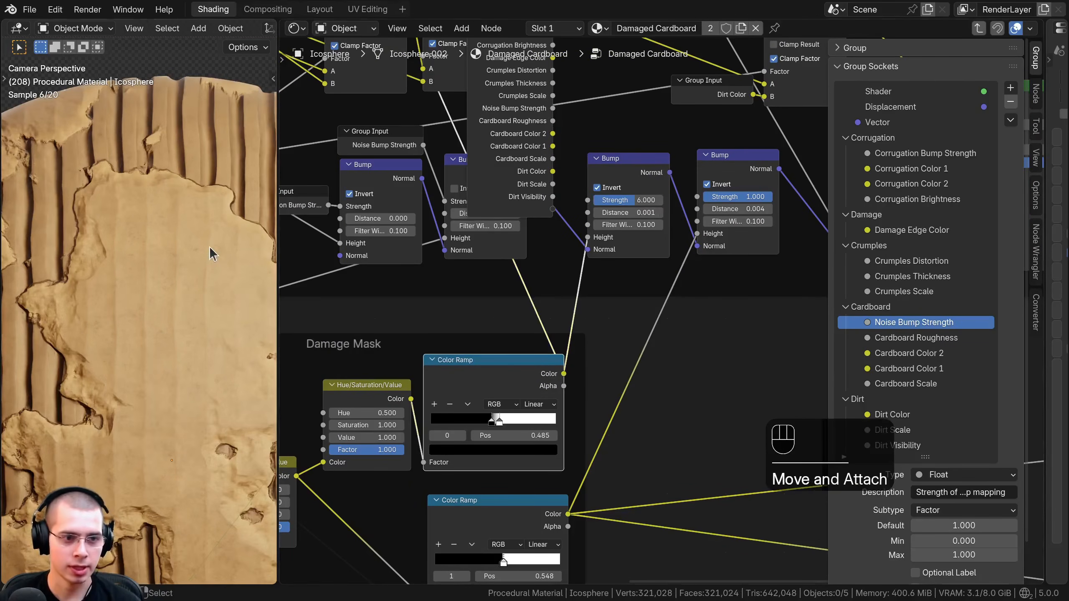
pyautogui.scroll(2, 605, 212)
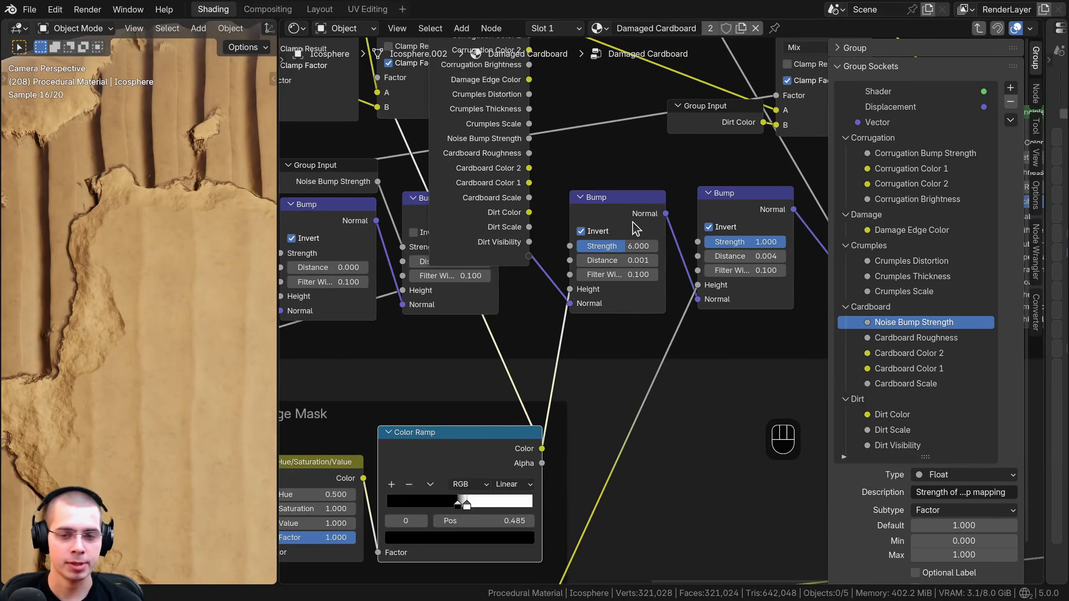
pyautogui.write('1')
pyautogui.press('Return')
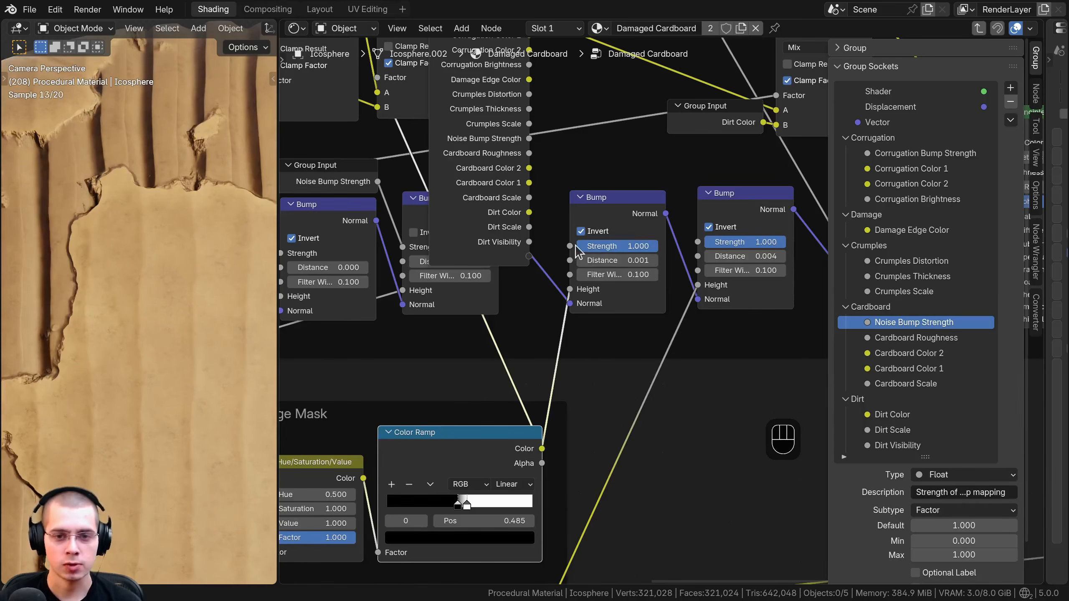
# Step: Expose the third Cardboard Surface Bump's Strength as a new group input named Damage Edge Bump Strength
pyautogui.moveTo(543, 274); pyautogui.dragTo(529, 256)
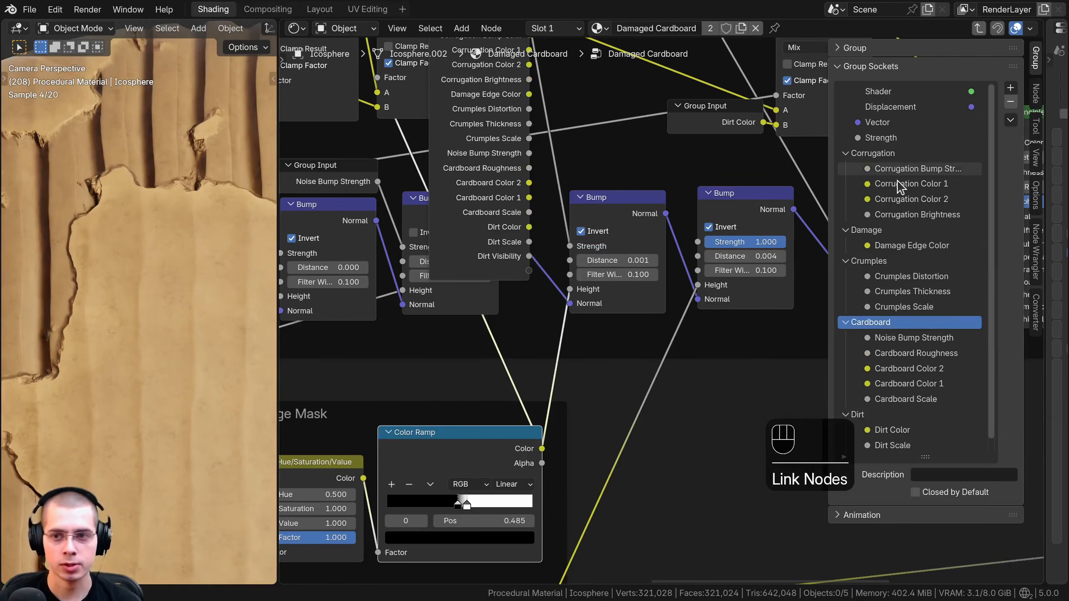
pyautogui.doubleClick(857, 136)
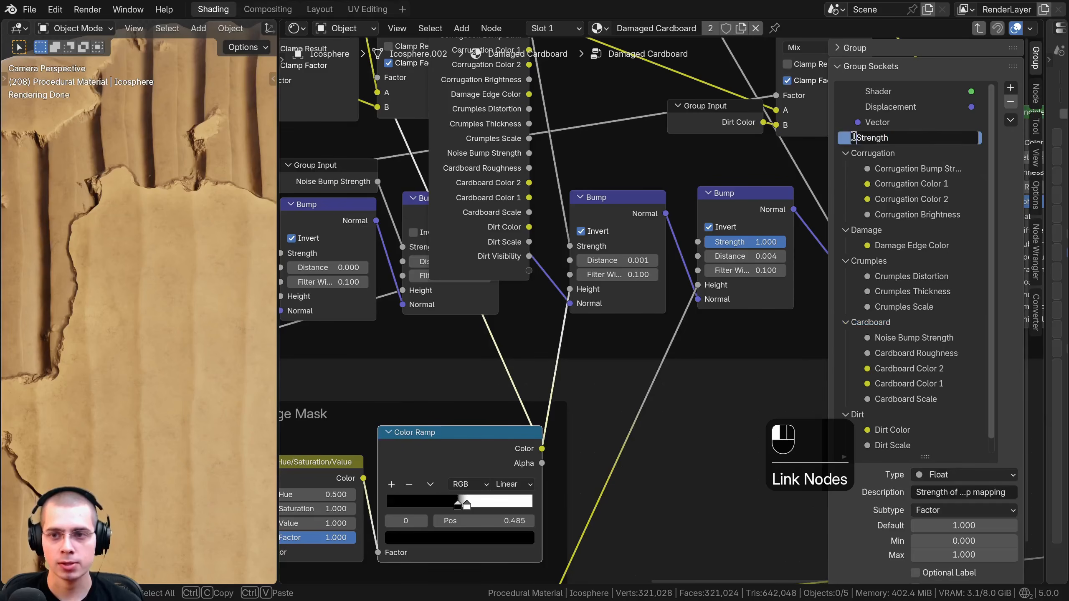
pyautogui.write('Damage Edge Bump')
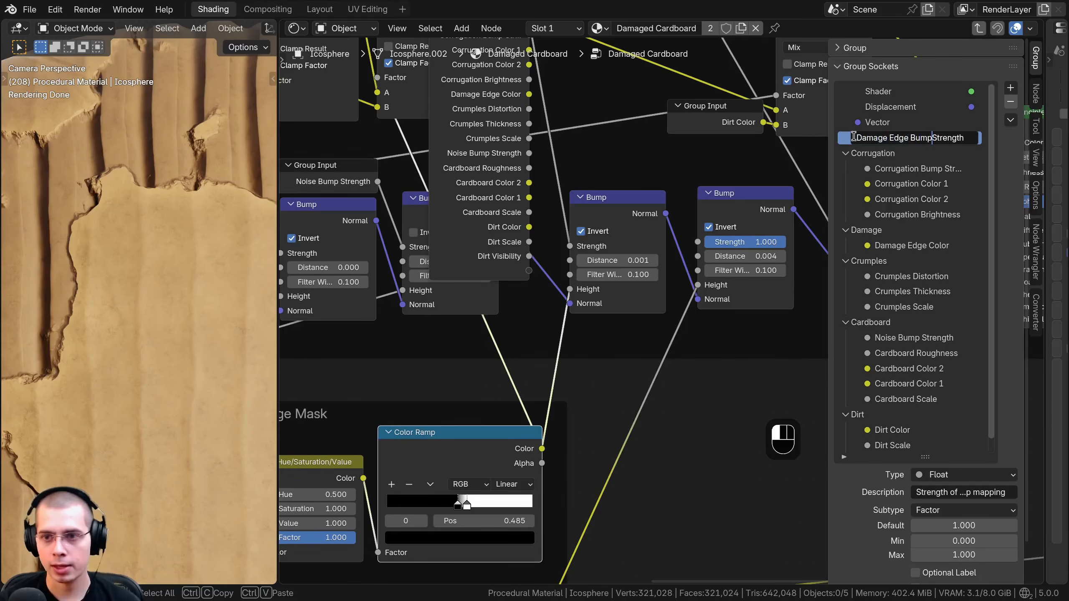
pyautogui.press('Return')
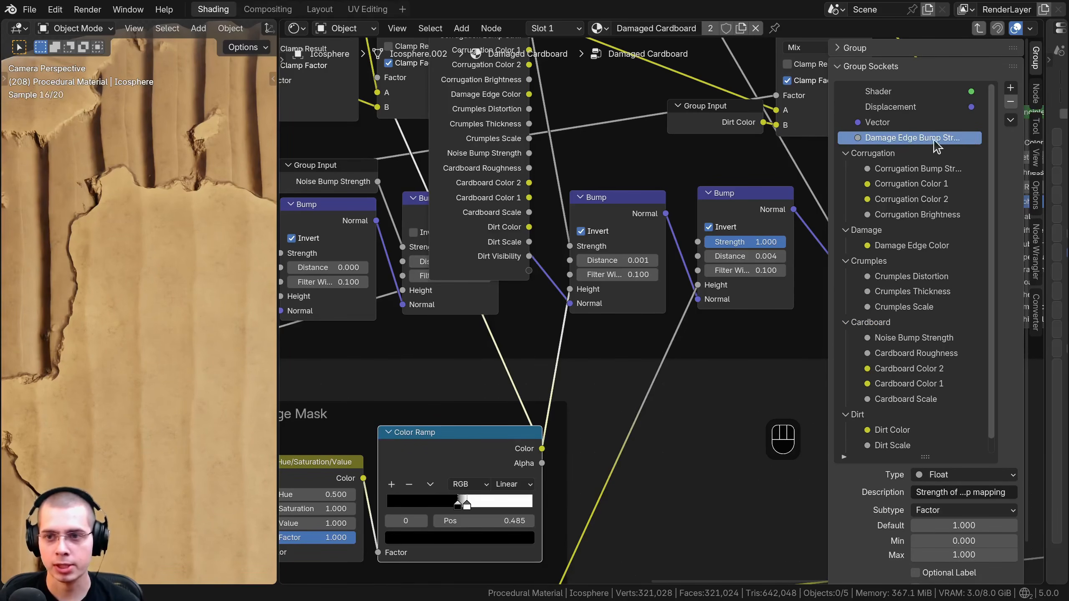
# Step: Reposition the full Group Input and expose the fourth Cardboard Surface Bump's Strength as a new group input
pyautogui.moveTo(546, 167); pyautogui.dragTo(529, 223, button='middle')
pyautogui.click(489, 163)
pyautogui.moveTo(493, 168); pyautogui.dragTo(494, 189, button='middle')
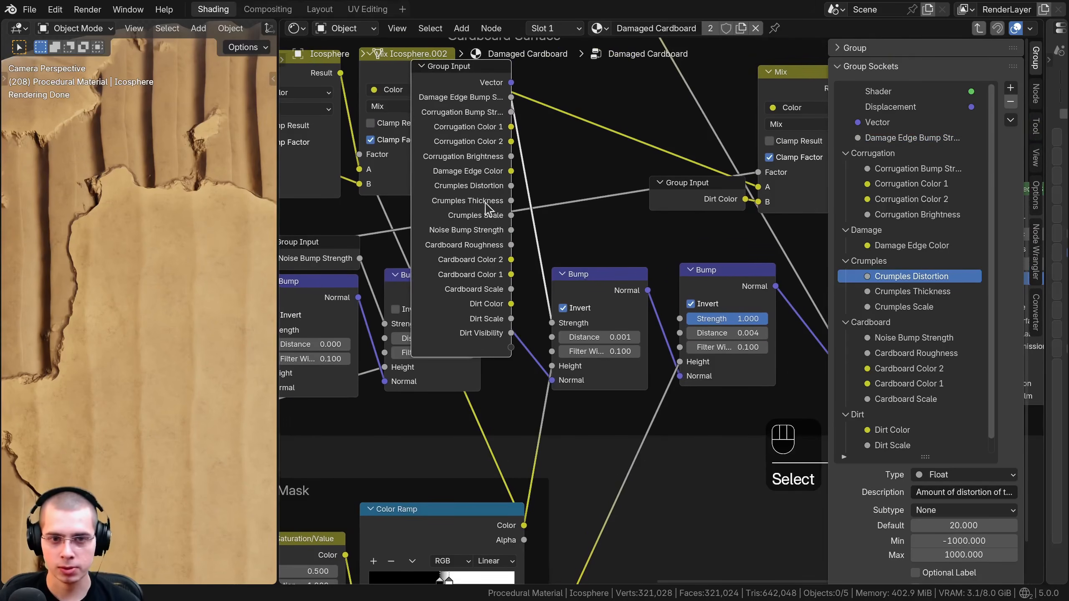
pyautogui.moveTo(486, 208); pyautogui.dragTo(498, 222)
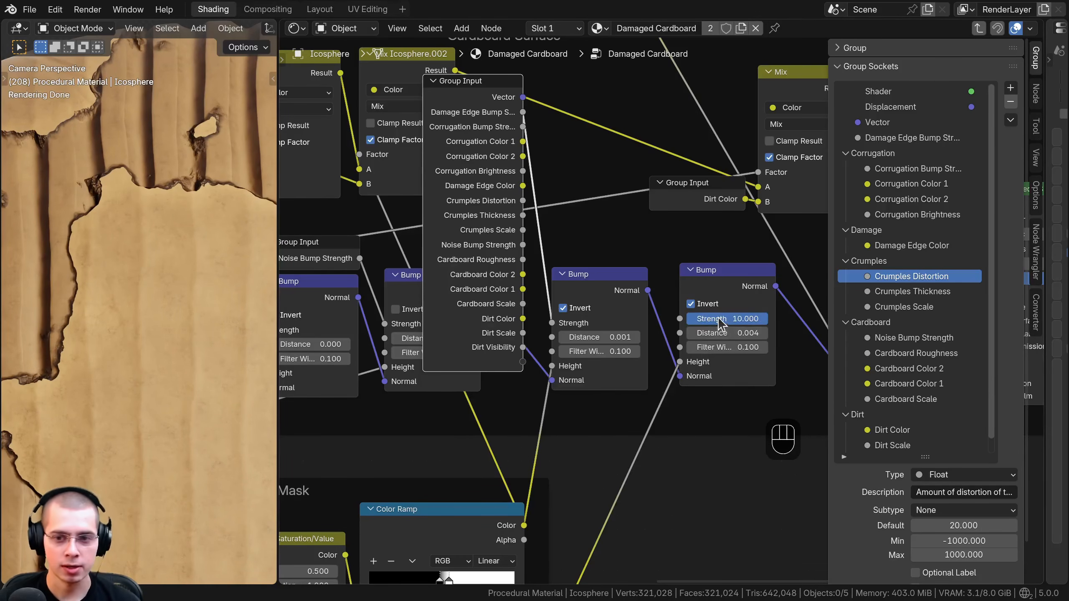
pyautogui.moveTo(720, 324); pyautogui.dragTo(522, 362)
# Step: Rename the new Strength group socket to Damage Bump Strength
pyautogui.doubleClick(889, 137)
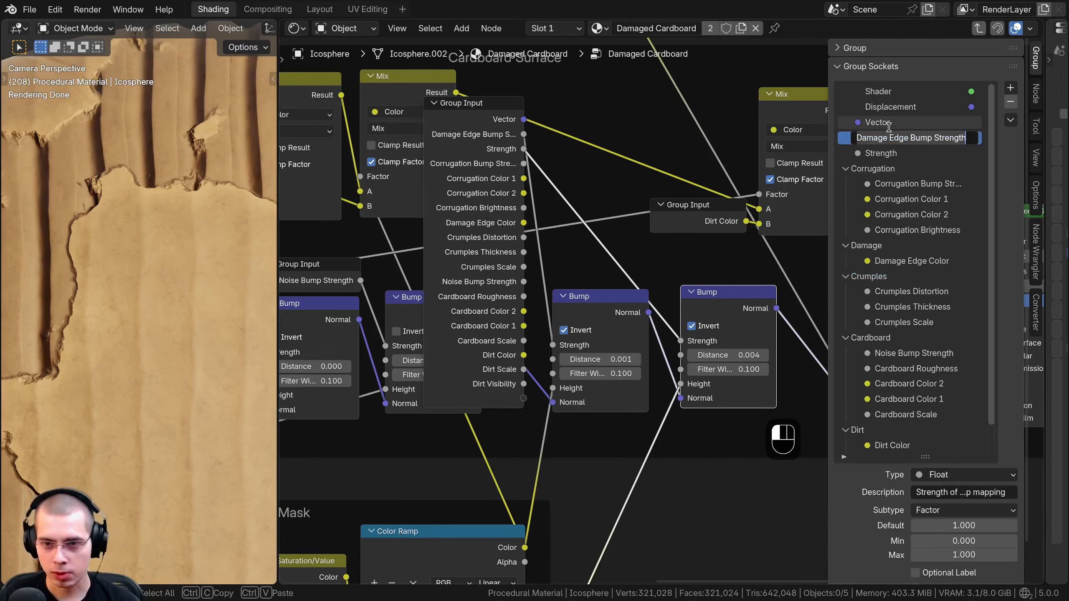
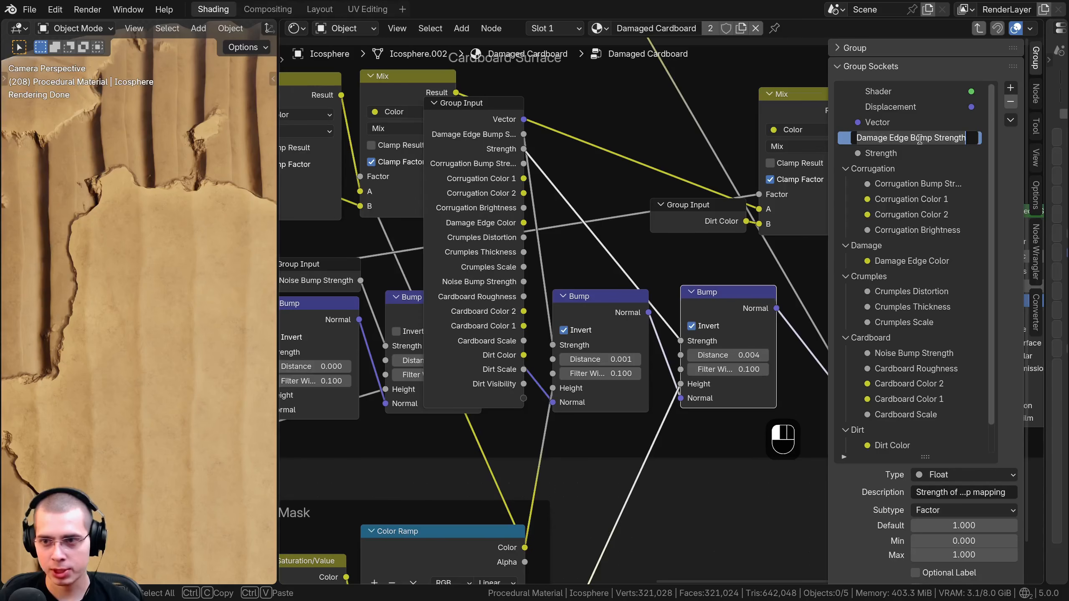
pyautogui.click(879, 155)
pyautogui.doubleClick(873, 154)
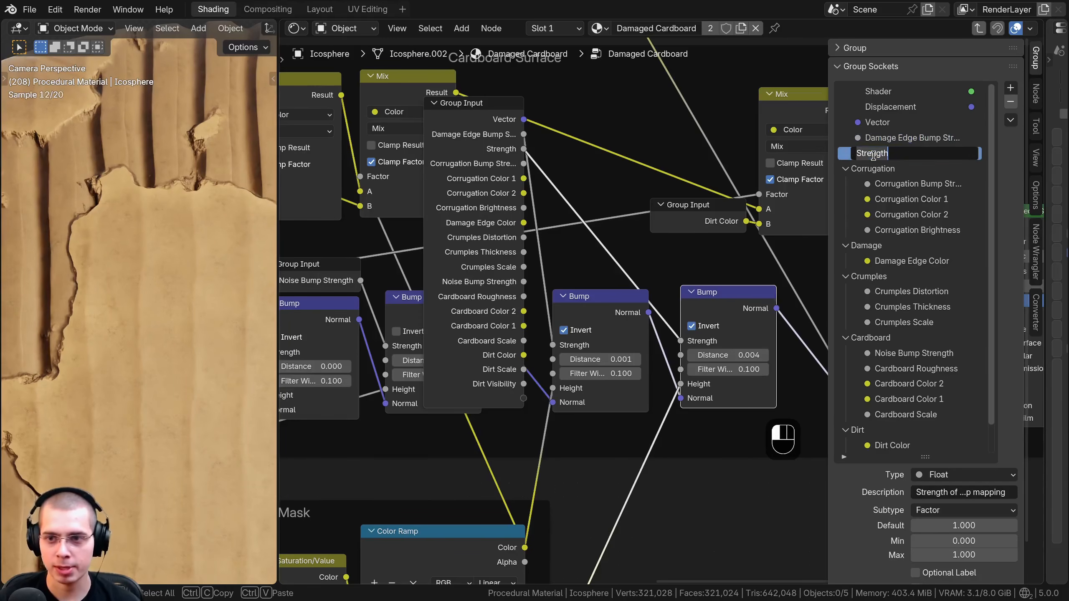
pyautogui.write('Damage Edge Bump Strength')
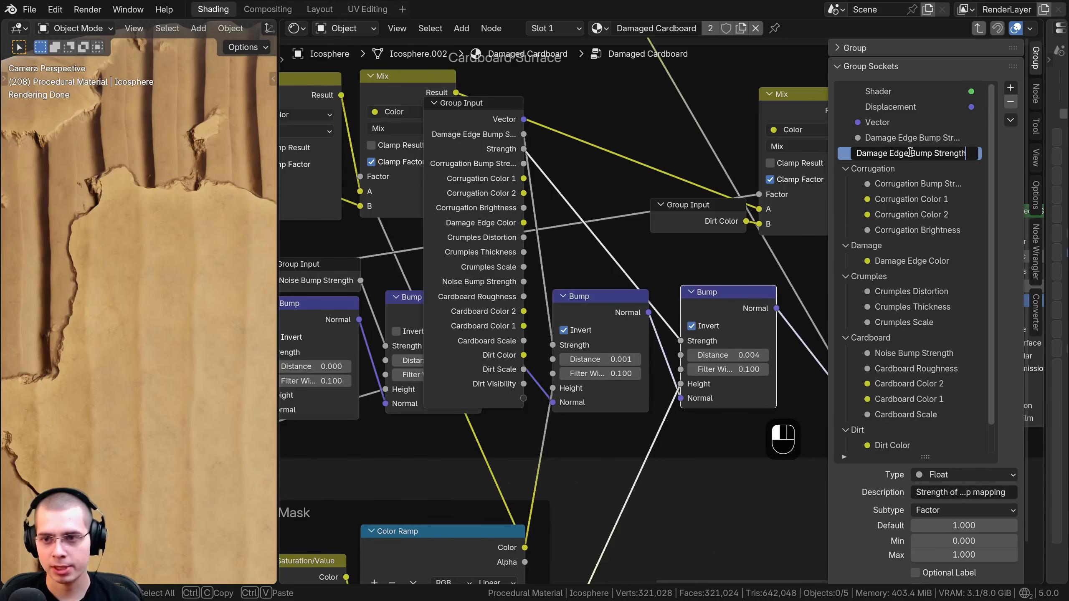
pyautogui.press('BackSpace')
pyautogui.press('BackSpace')
pyautogui.press('BackSpace')
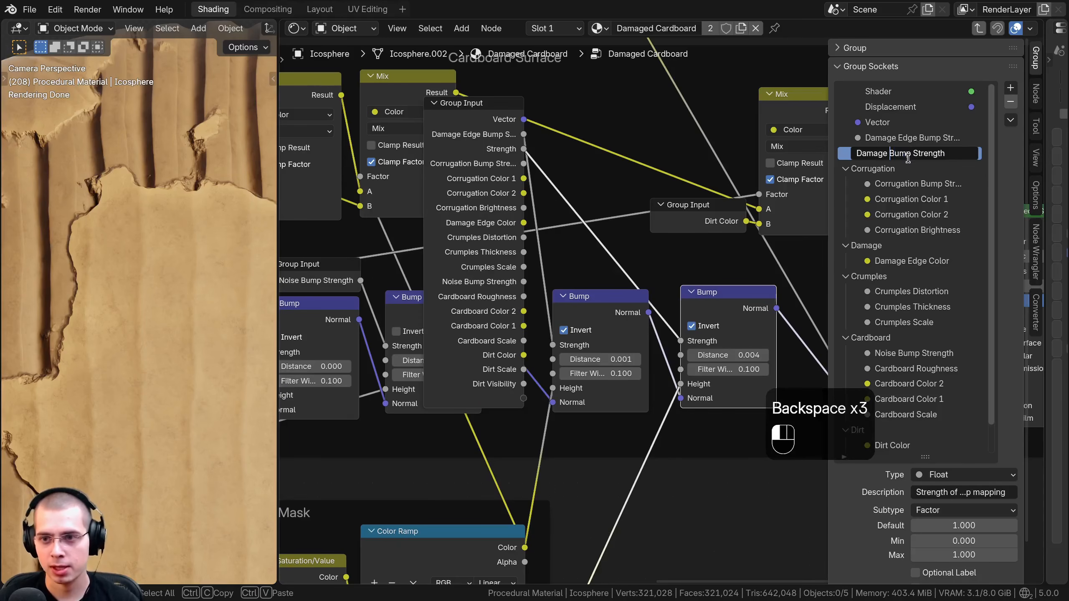
pyautogui.click(908, 161)
# Step: Hide the unused sockets on the damage bump Group Input and arrange it with the third Bump node in the row
pyautogui.click(490, 226)
pyautogui.hotkey('ctrl', 'h')
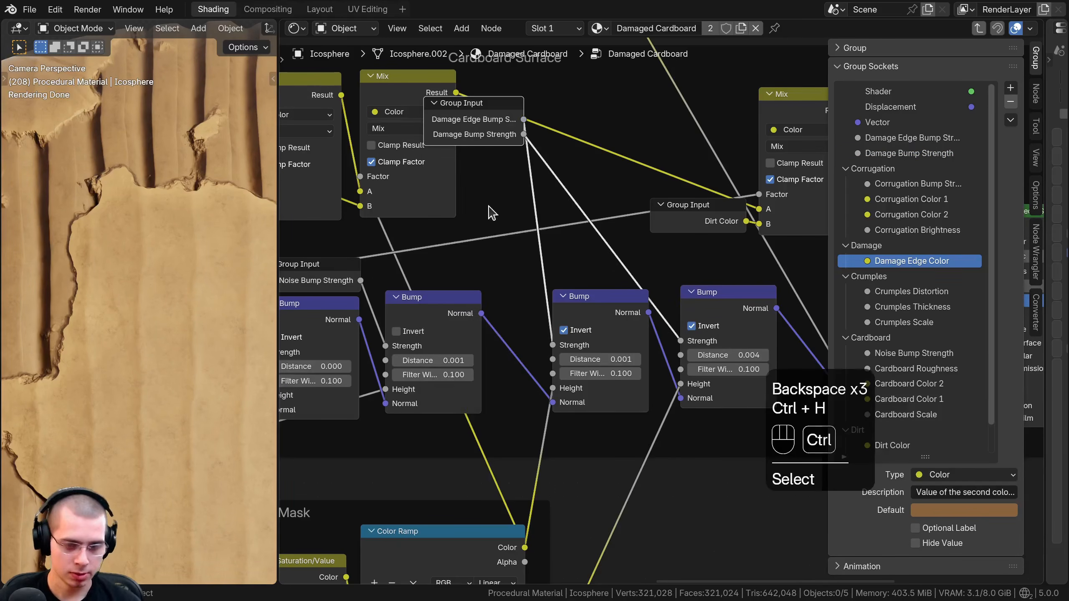
pyautogui.moveTo(478, 146); pyautogui.dragTo(458, 293)
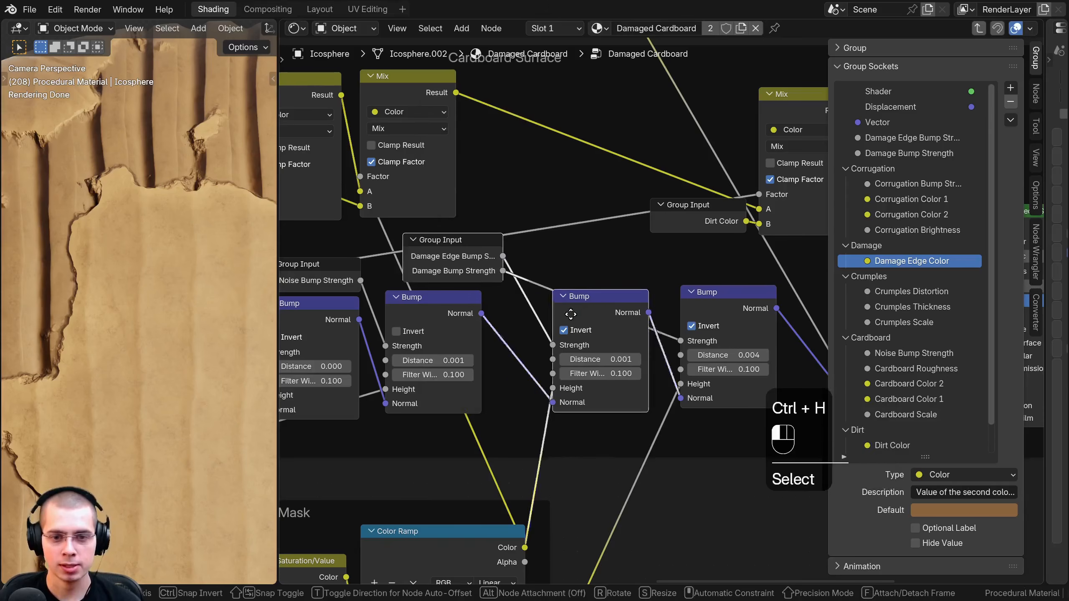
pyautogui.moveTo(630, 297); pyautogui.dragTo(595, 305)
pyautogui.moveTo(454, 270); pyautogui.dragTo(453, 270)
pyautogui.moveTo(453, 269); pyautogui.dragTo(447, 269)
pyautogui.press('a')
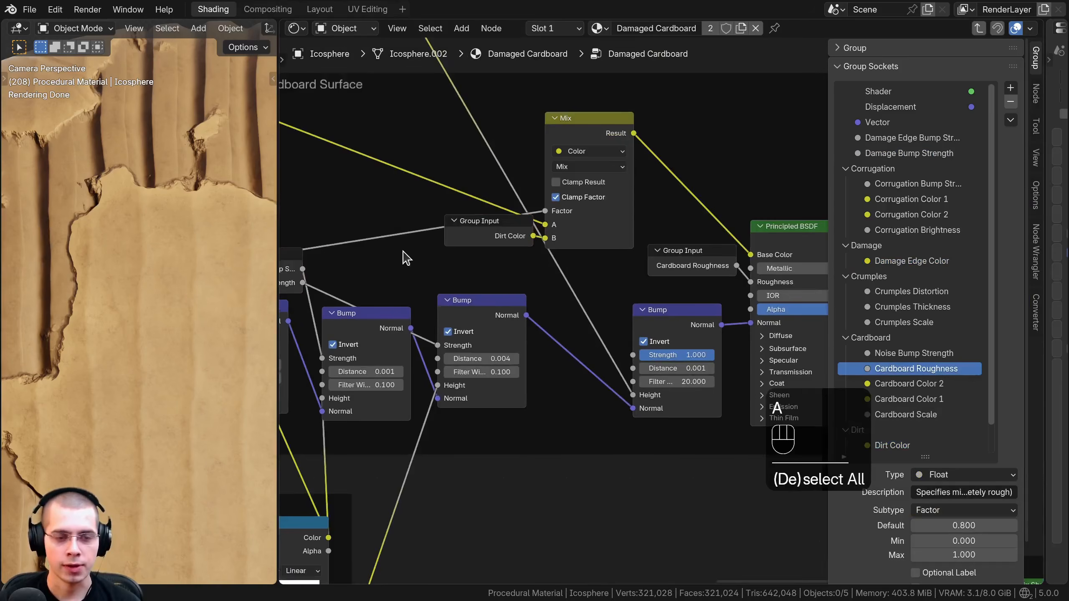
# Step: Duplicate the damage bump Group Input, reveal all its sockets and place the copy near the last Cardboard Surface Bump
pyautogui.moveTo(331, 273); pyautogui.dragTo(354, 294, button='middle')
pyautogui.click(322, 286)
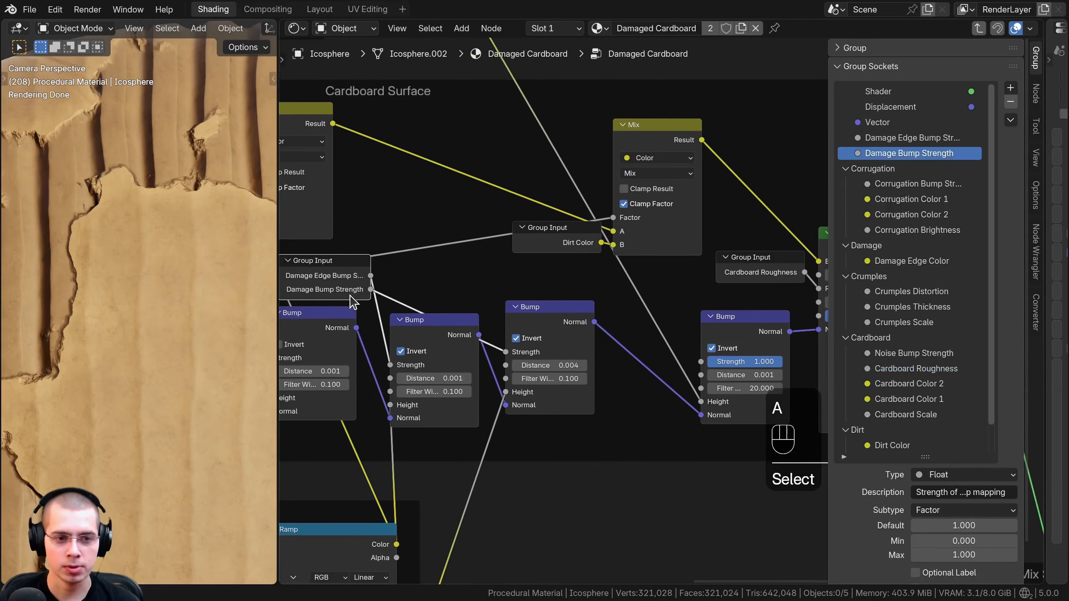
pyautogui.hotkey('shift', 'd')
pyautogui.click(505, 198)
pyautogui.hotkey('ctrl', 'h')
pyautogui.moveTo(622, 322); pyautogui.dragTo(546, 278, button='middle')
pyautogui.moveTo(667, 290); pyautogui.dragTo(624, 270, button='middle')
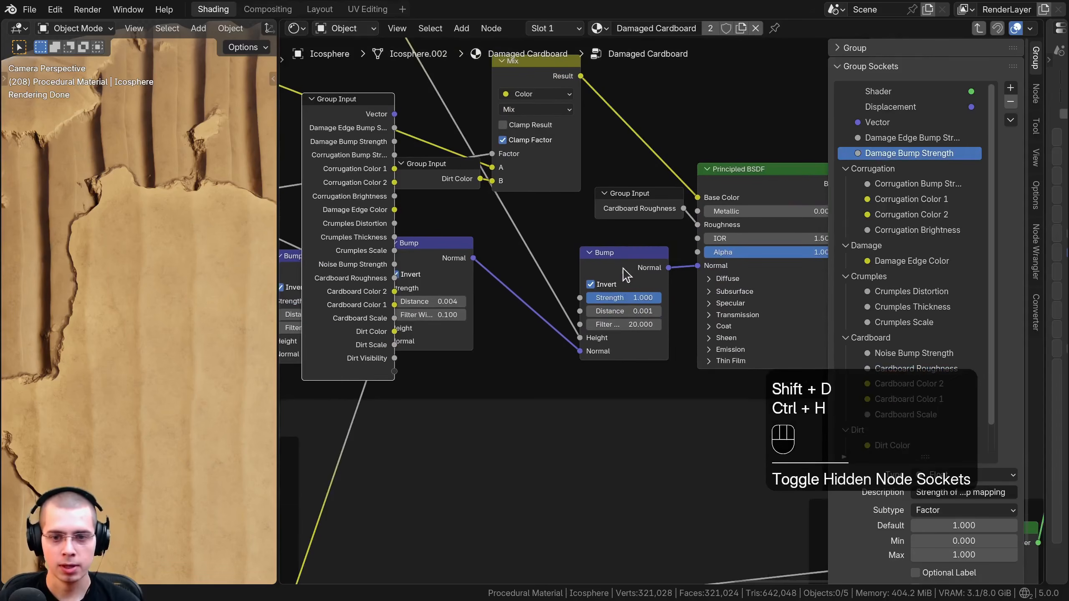
# Step: Set the Strength of the last Bump node before the Principled BSDF to 10
pyautogui.click(626, 255)
pyautogui.press('g')
pyautogui.rightClick(627, 287)
pyautogui.click(636, 298)
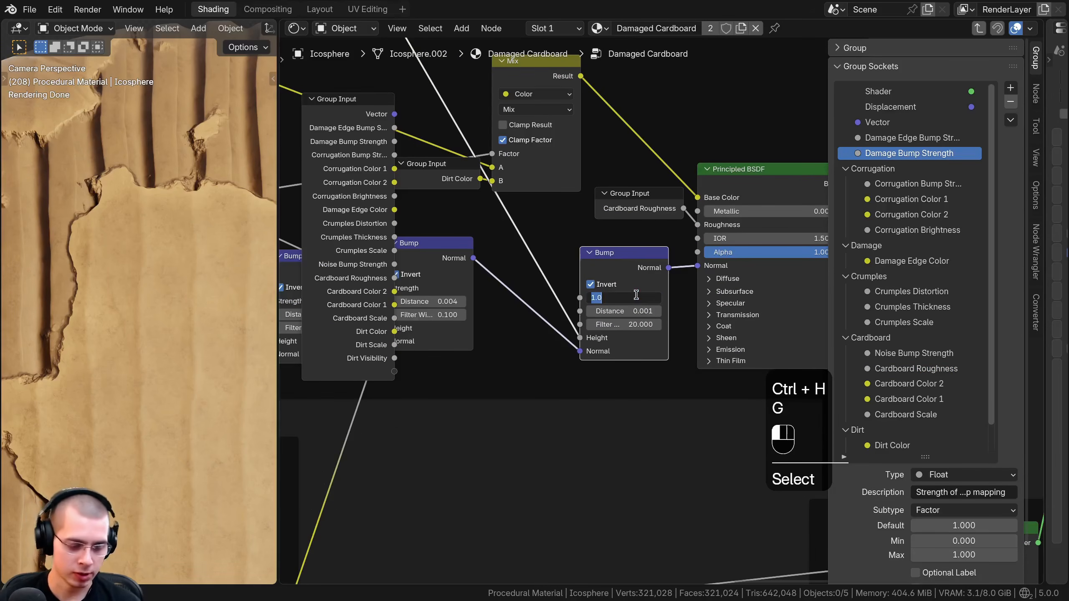
pyautogui.press('Return')
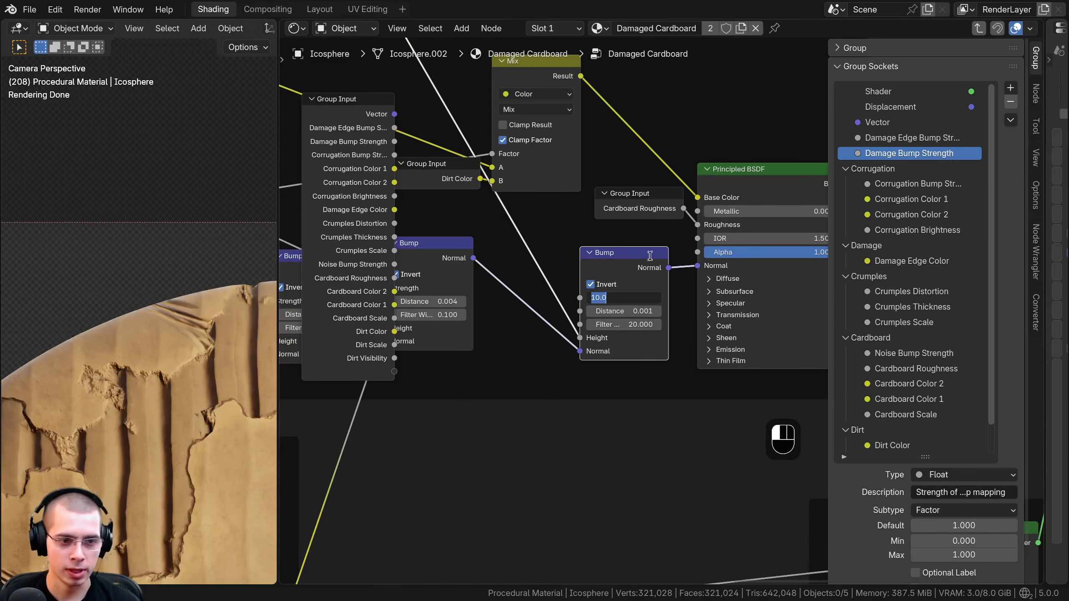
# Step: Set the Strength of the last Bump node to 1 and link it to a new Group Input socket
pyautogui.write('1')
pyautogui.press('Return')
pyautogui.scroll(1, 584, 310)
pyautogui.scroll(-2, 456, 331)
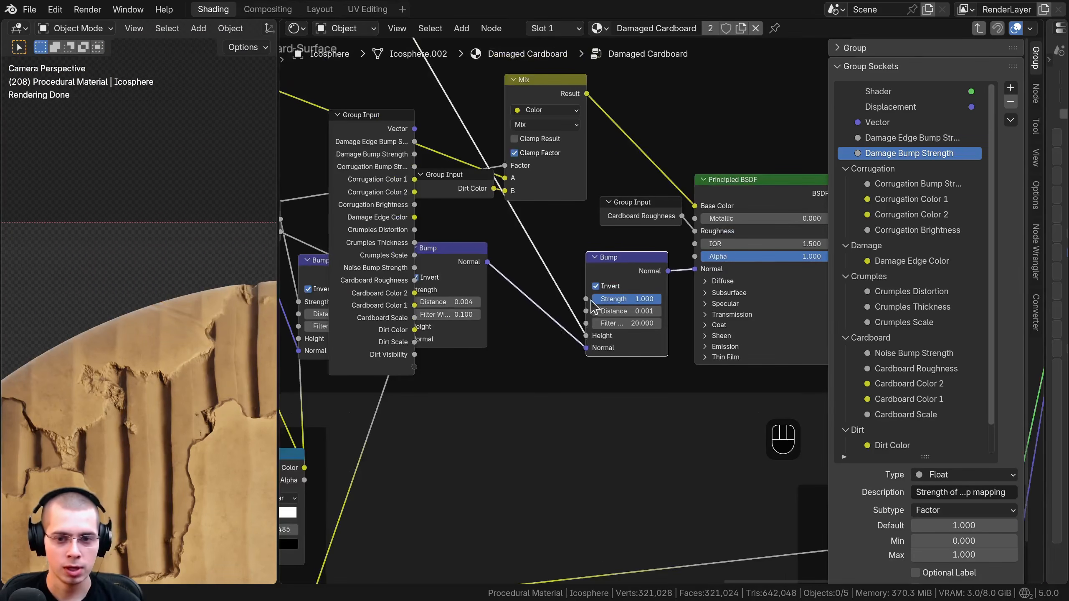
pyautogui.moveTo(405, 384); pyautogui.dragTo(411, 373)
# Step: Rename the new Strength group socket to Crumples Bump Strength
pyautogui.doubleClick(854, 170)
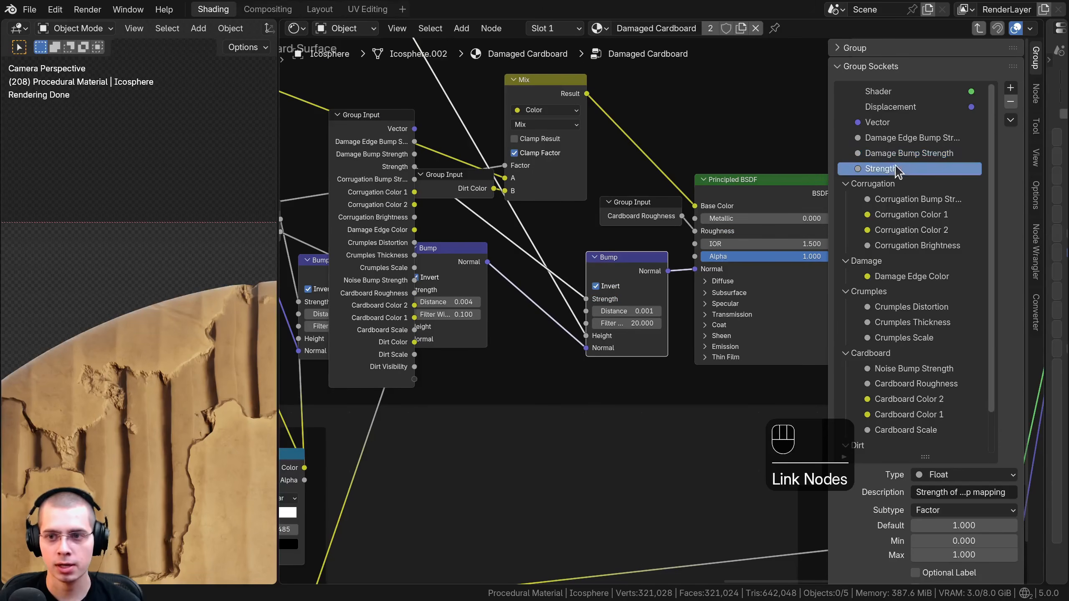
pyautogui.write('C')
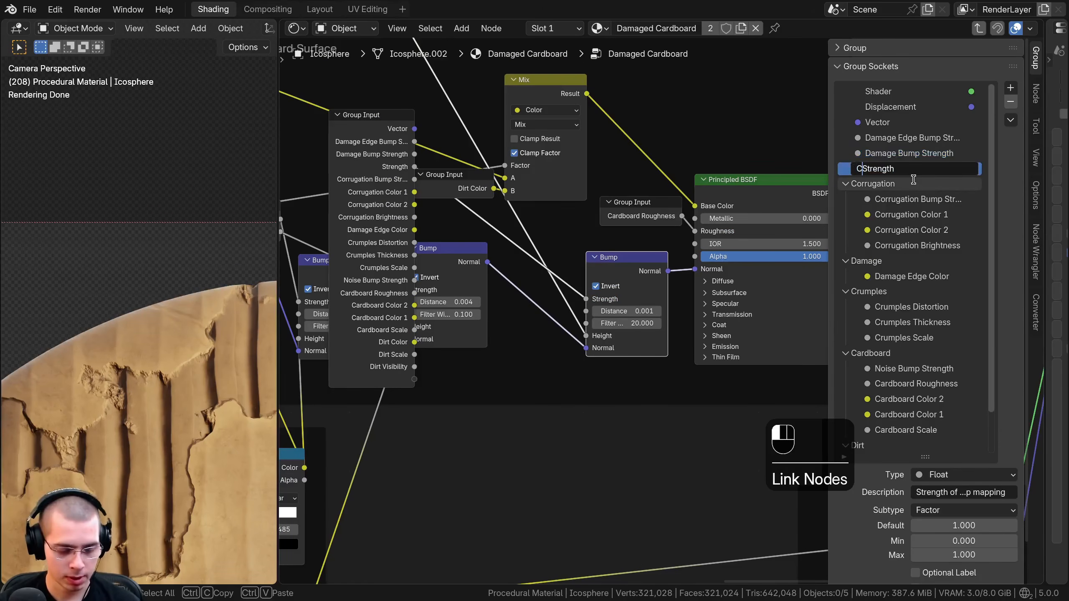
pyautogui.write('rumples Bump')
pyautogui.press('Return')
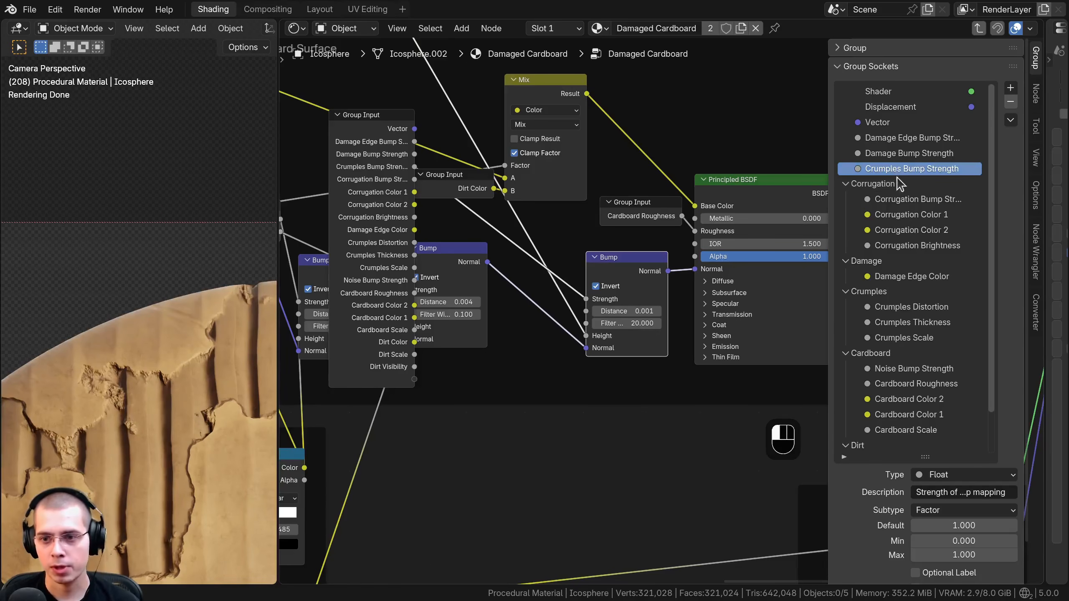
# Step: Move Crumples Bump Strength into the Crumples panel, and Damage Bump Strength and Damage Edge Bump Strength into the Damage panel
pyautogui.moveTo(899, 181); pyautogui.dragTo(879, 295)
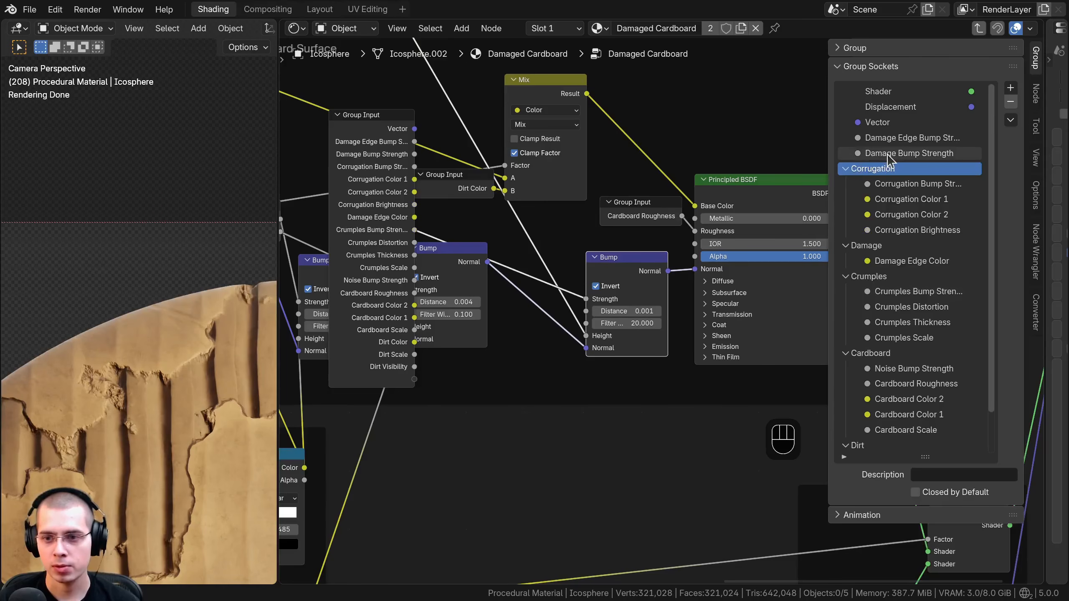
pyautogui.moveTo(889, 155); pyautogui.dragTo(877, 250)
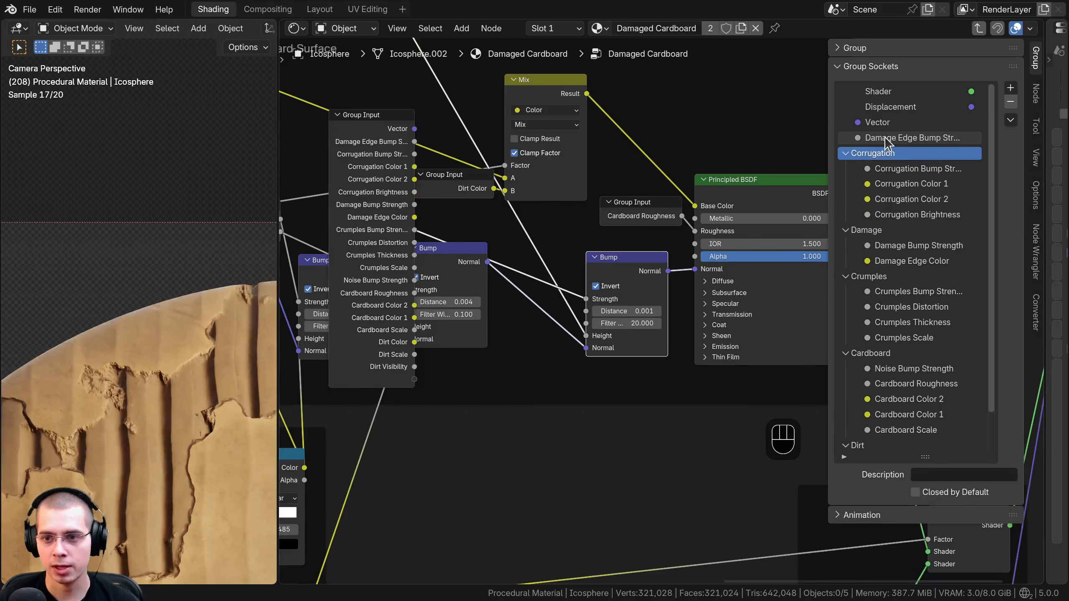
pyautogui.moveTo(886, 141); pyautogui.dragTo(877, 236)
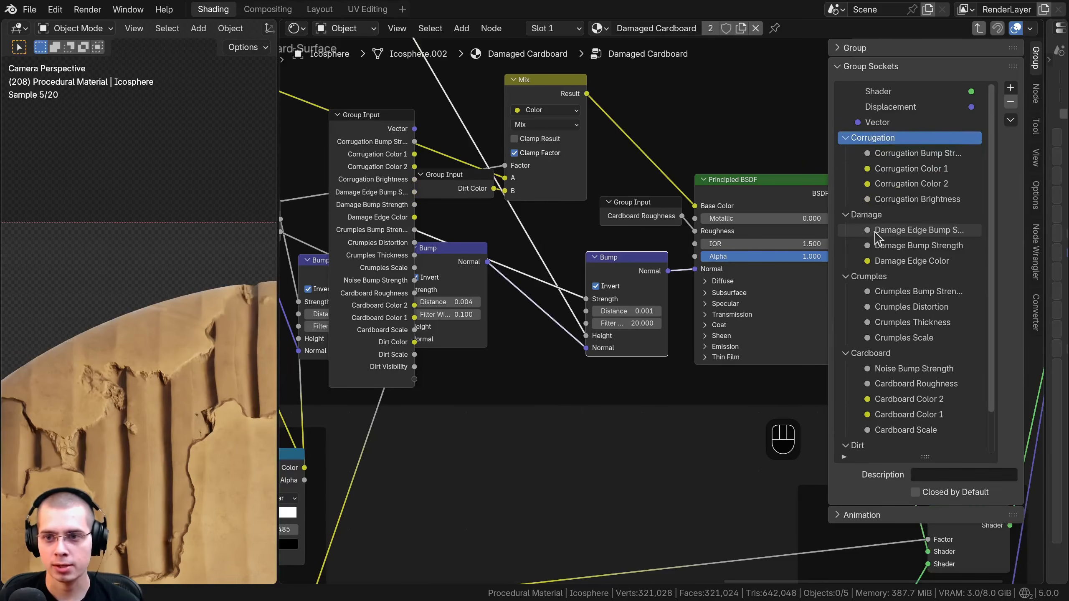
# Step: Hide the unused sockets on the crumples bump Group Input and arrange it beside the last Bump node
pyautogui.click(410, 150)
pyautogui.hotkey('ctrl', 'h')
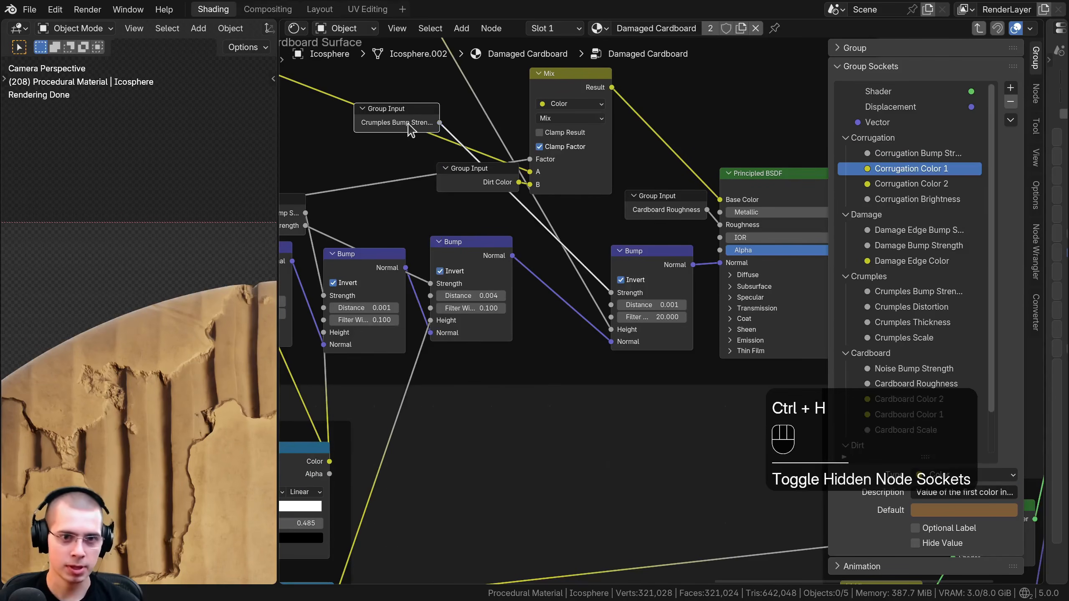
pyautogui.moveTo(408, 122); pyautogui.dragTo(577, 244)
pyautogui.moveTo(665, 272); pyautogui.dragTo(673, 274)
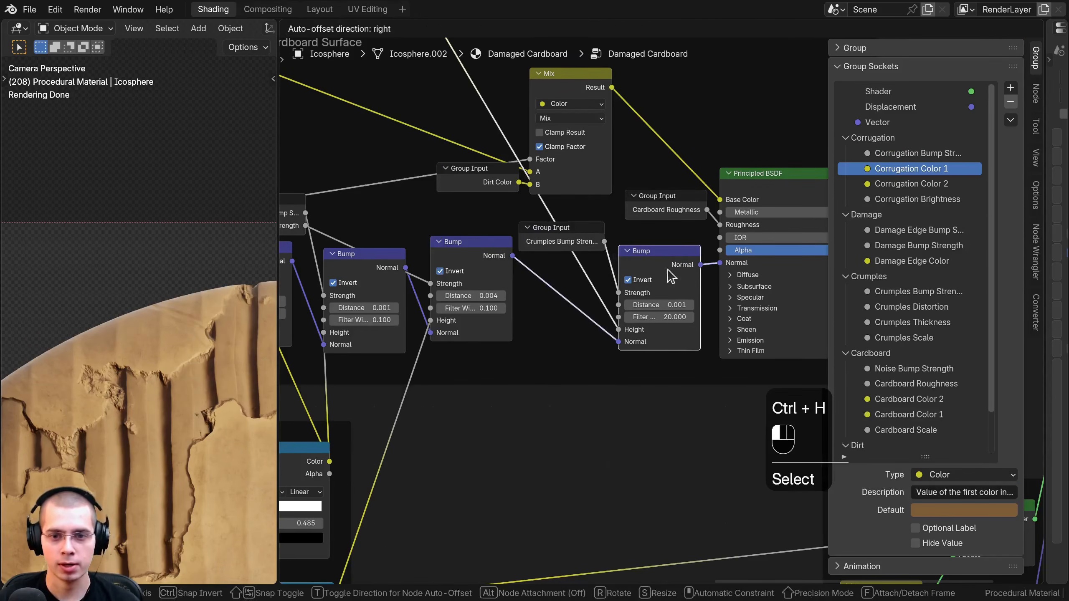
pyautogui.moveTo(672, 275); pyautogui.dragTo(674, 272)
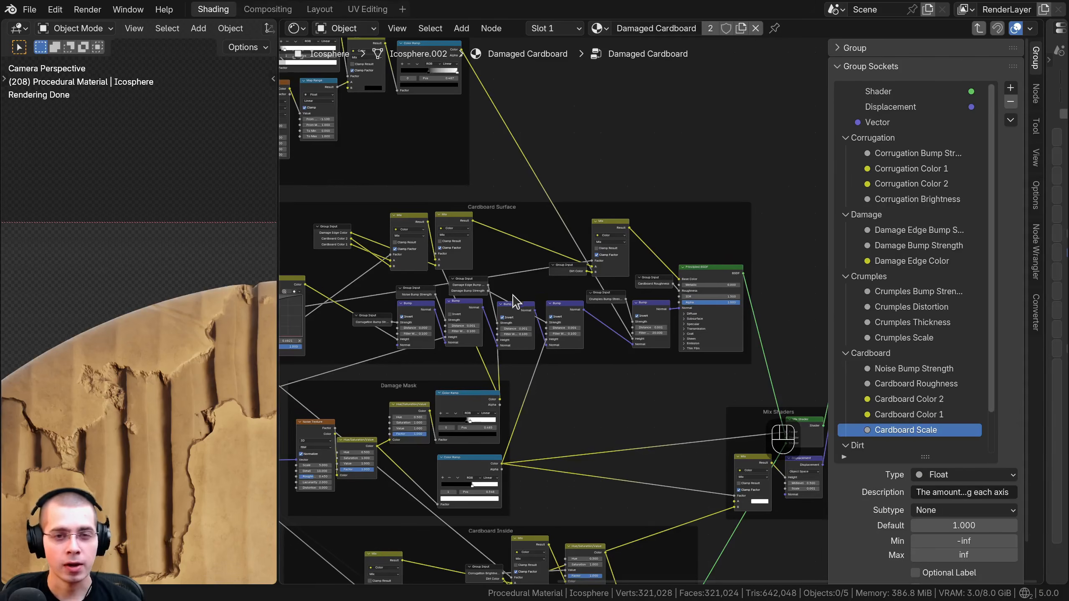
# Step: Shift the Base Noise Texture frame slightly to make room for another node beside it
pyautogui.moveTo(420, 360); pyautogui.dragTo(682, 236, button='middle')
pyautogui.scroll(4, 549, 311)
pyautogui.moveTo(469, 377); pyautogui.dragTo(617, 430, button='middle')
pyautogui.scroll(5, 592, 364)
pyautogui.moveTo(546, 300); pyautogui.dragTo(583, 299)
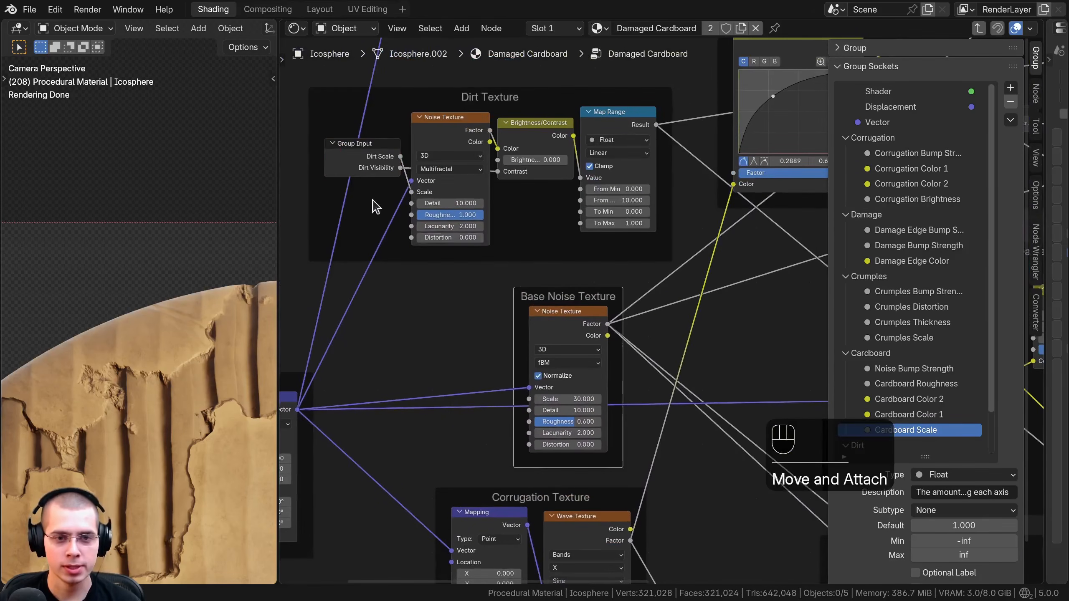
# Step: Duplicate the Dirt Texture Group Input outside its frame, reveal all its sockets and place the copy beside the base Noise Texture
pyautogui.click(353, 158)
pyautogui.hotkey('shift', 'd')
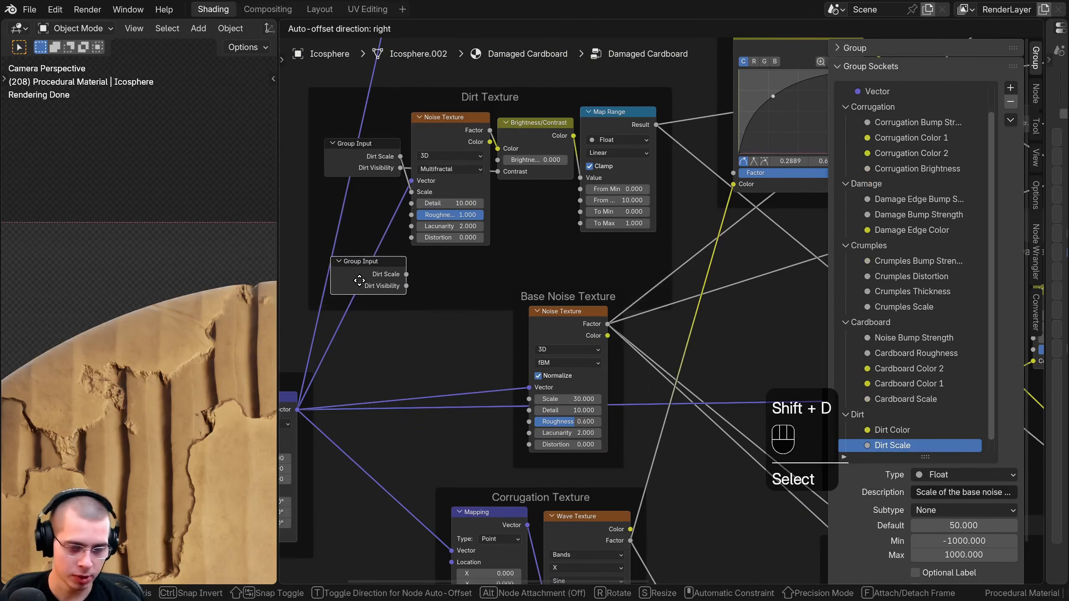
pyautogui.press('f')
pyautogui.hotkey('ctrl', 'h')
pyautogui.moveTo(342, 361); pyautogui.dragTo(367, 315)
pyautogui.moveTo(419, 368); pyautogui.dragTo(425, 255, button='middle')
pyautogui.scroll(4, 426, 256)
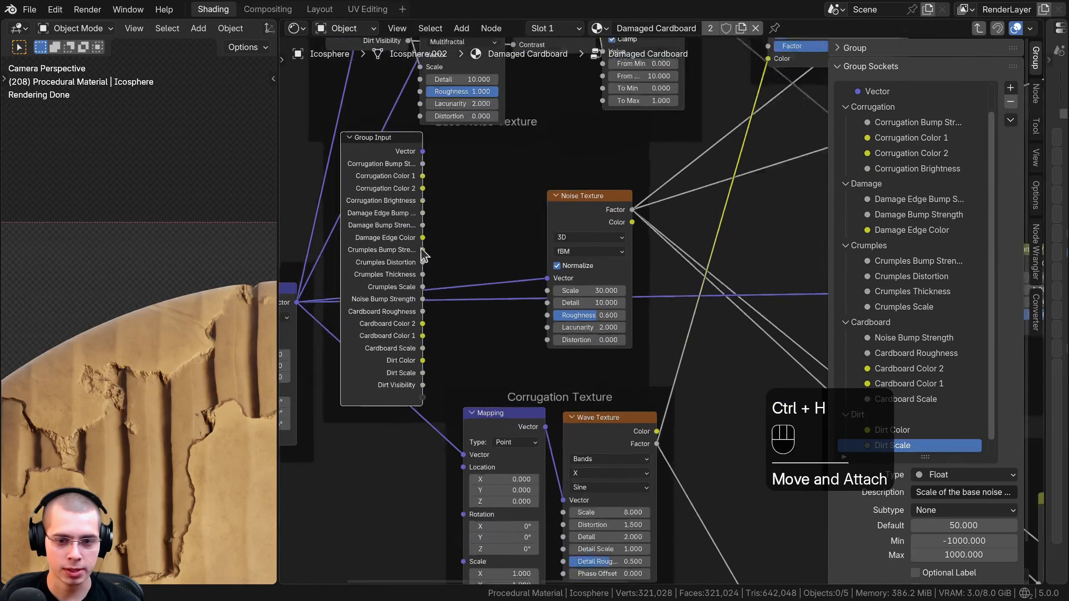
# Step: Place the copied Group Input in the Base Noise Texture frame and link the Noise Texture's Scale to a new group socket
pyautogui.moveTo(511, 274); pyautogui.dragTo(468, 267, button='middle')
pyautogui.moveTo(348, 420); pyautogui.dragTo(353, 420)
pyautogui.scroll(-2, 340, 337)
pyautogui.moveTo(337, 316); pyautogui.dragTo(343, 346, button='middle')
pyautogui.moveTo(366, 304); pyautogui.dragTo(385, 370)
# Step: Rename the new Scale socket to Cardboard Noise Scale and move it to the start of the Cardboard panel
pyautogui.doubleClick(891, 111)
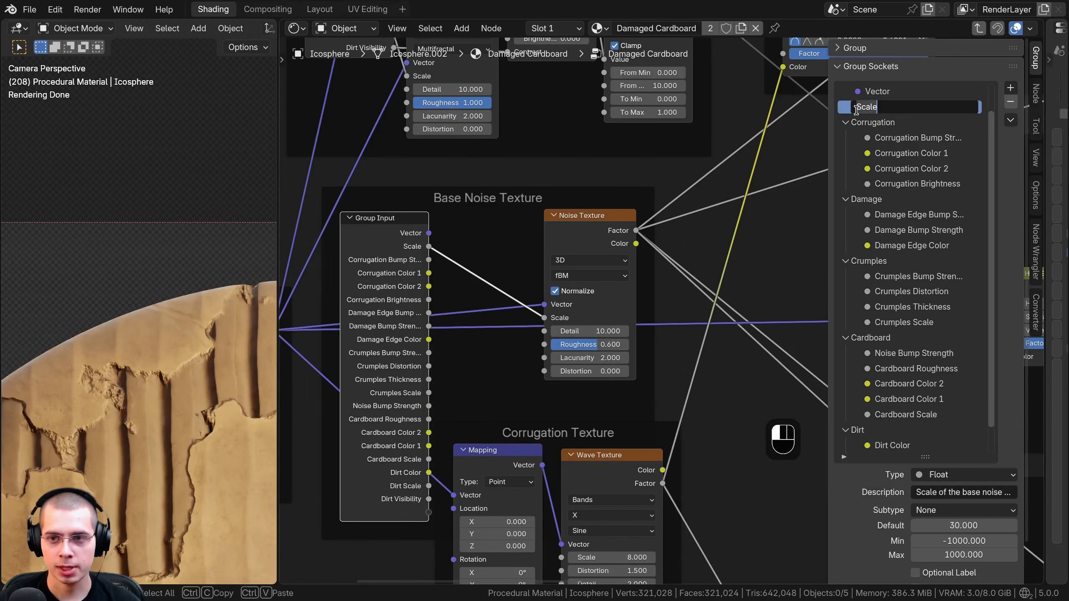
pyautogui.write('Cardboard')
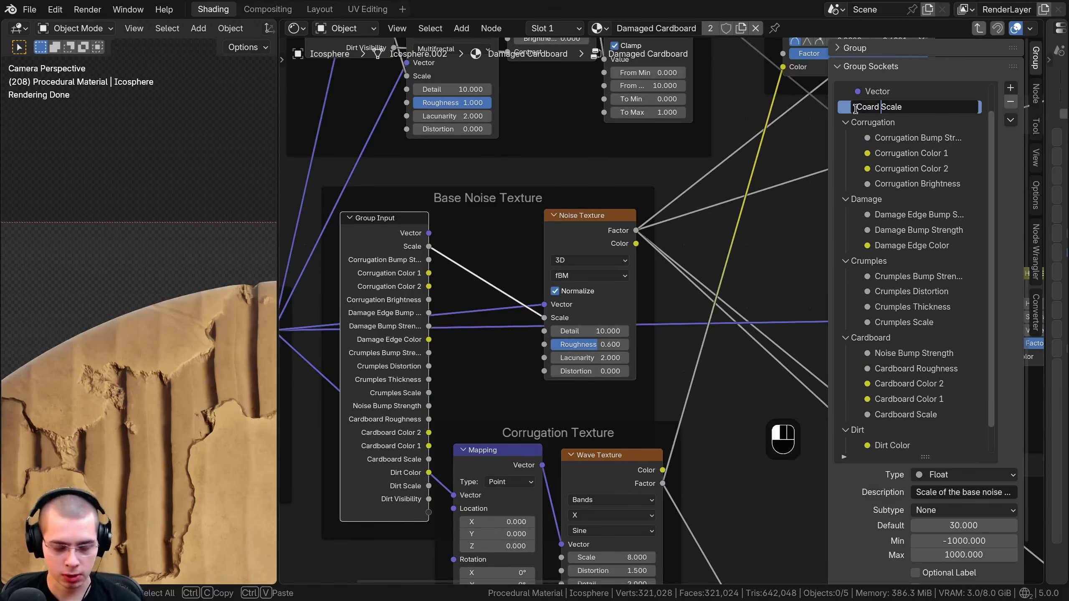
pyautogui.press('BackSpace')
pyautogui.press('BackSpace')
pyautogui.press('BackSpace')
pyautogui.press('BackSpace')
pyautogui.press('BackSpace')
pyautogui.press('BackSpace')
pyautogui.write('Cardboard Noise')
pyautogui.press('Return')
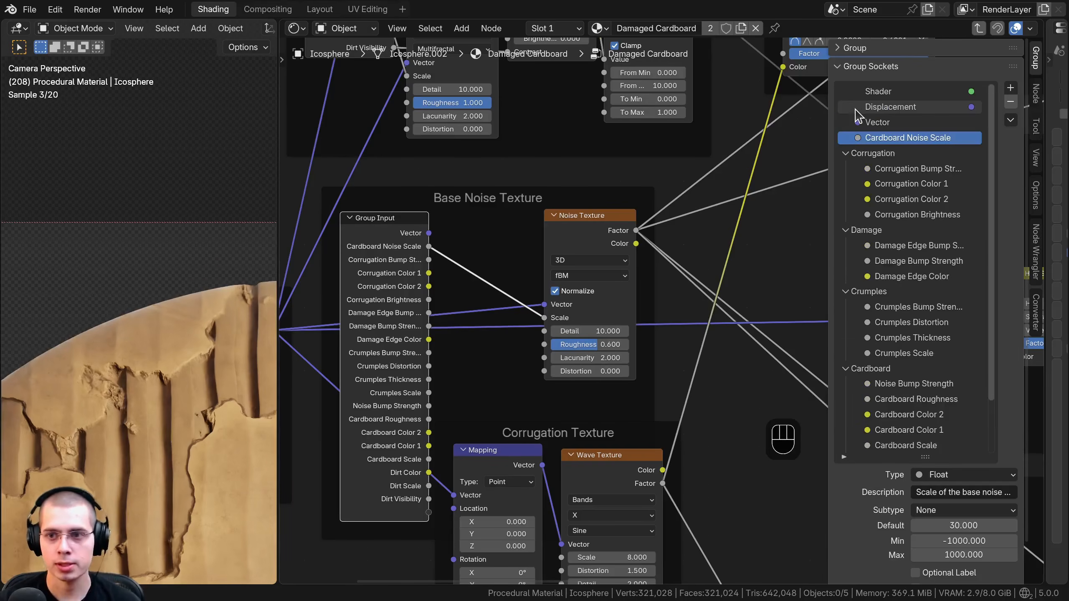
pyautogui.moveTo(886, 138); pyautogui.dragTo(879, 373)
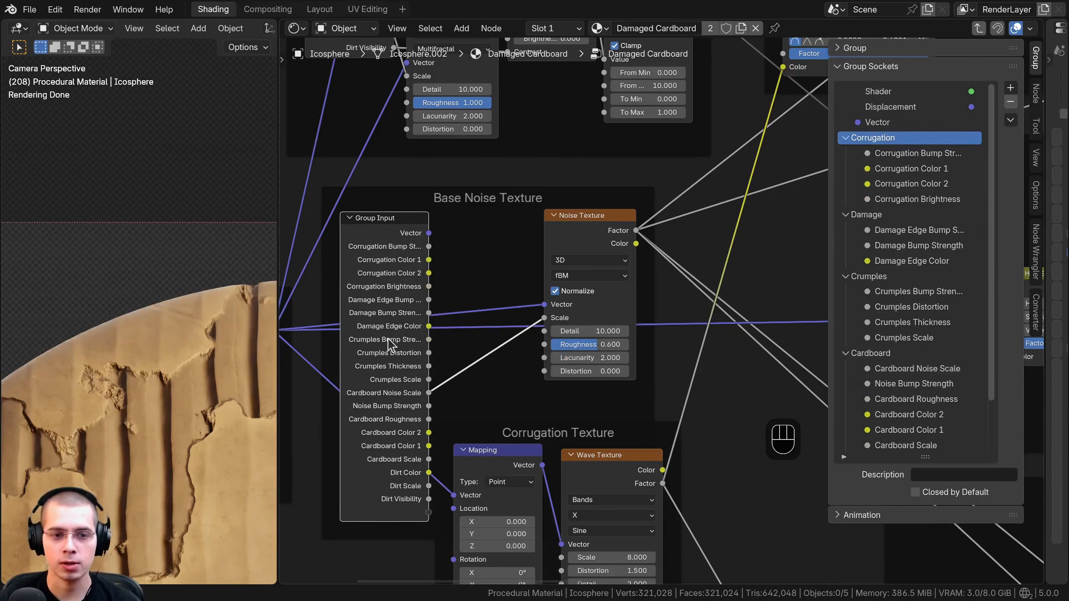
# Step: Hide the unused sockets on the base noise Group Input and place it next to the Noise Texture
pyautogui.hotkey('ctrl', 'h')
pyautogui.moveTo(387, 234); pyautogui.dragTo(484, 315)
pyautogui.scroll(-4, 562, 315)
# Step: Duplicate the base noise Group Input into the Corrugation Texture frame, reveal all its sockets and place it beside the Mapping node
pyautogui.scroll(4, 547, 309)
pyautogui.moveTo(527, 297); pyautogui.dragTo(517, 209, button='middle')
pyautogui.hotkey('shift', 'd')
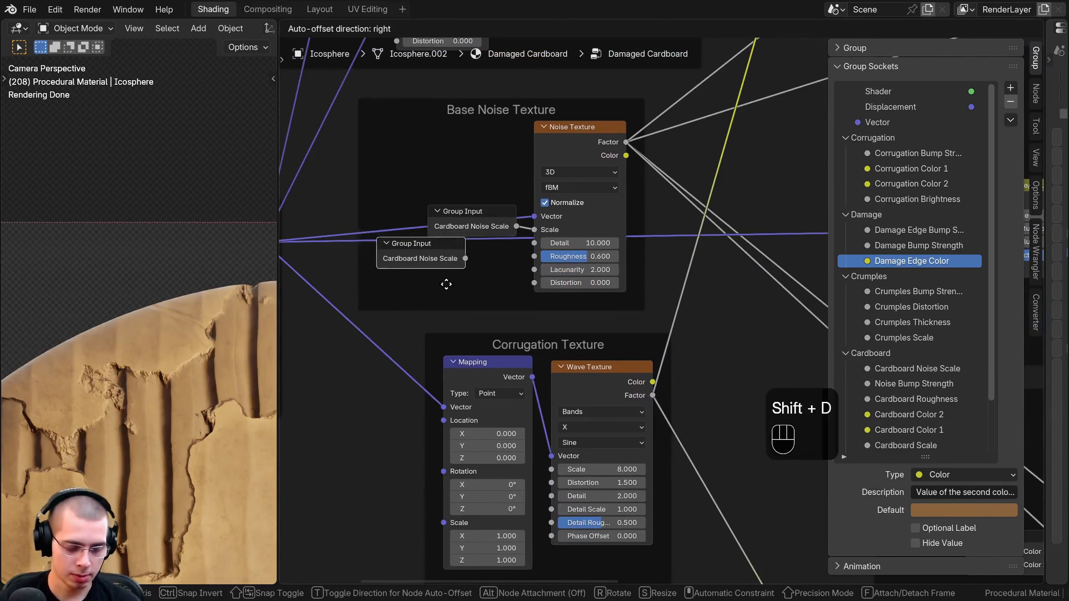
pyautogui.press('f')
pyautogui.press('g')
pyautogui.press('g')
pyautogui.click(364, 420)
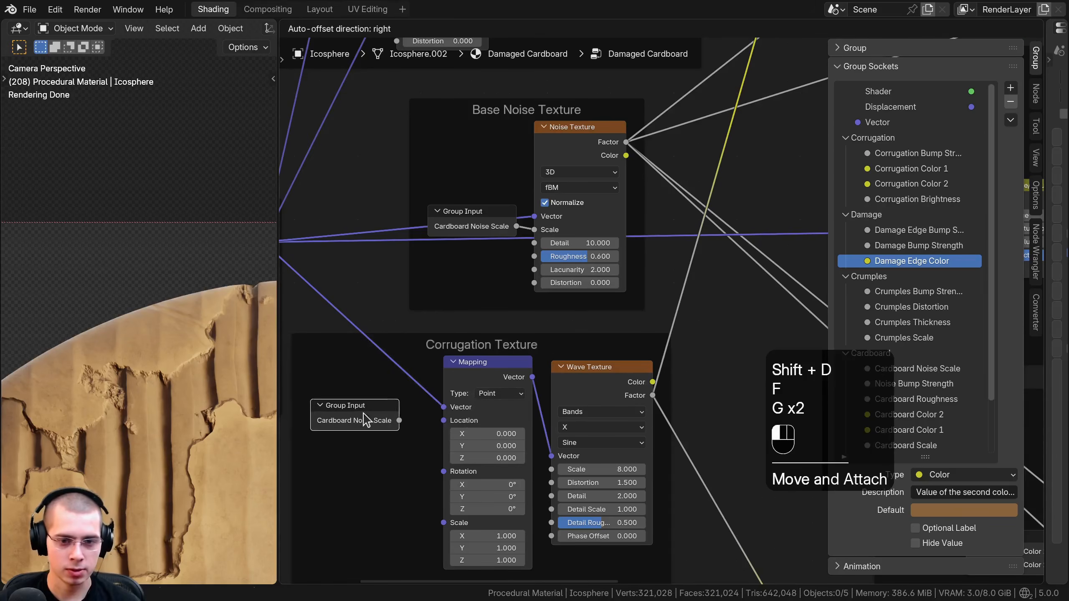
pyautogui.scroll(-3, 365, 416)
pyautogui.moveTo(362, 434); pyautogui.dragTo(449, 331, button='middle')
pyautogui.scroll(1, 447, 332)
pyautogui.hotkey('ctrl', 'h')
pyautogui.moveTo(462, 367); pyautogui.dragTo(458, 251)
pyautogui.moveTo(459, 256); pyautogui.dragTo(406, 256, button='middle')
# Step: Link the corrugation Wave Texture's Scale and Distortion to new Group Input sockets
pyautogui.scroll(5, 471, 291)
pyautogui.moveTo(407, 413); pyautogui.dragTo(407, 408)
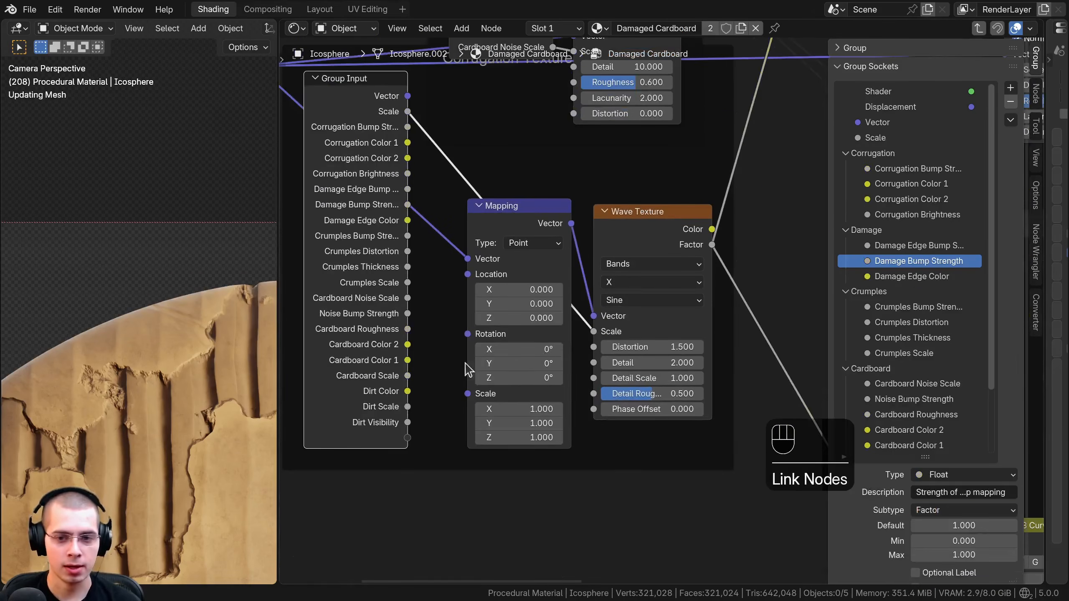
pyautogui.moveTo(594, 347); pyautogui.dragTo(405, 440)
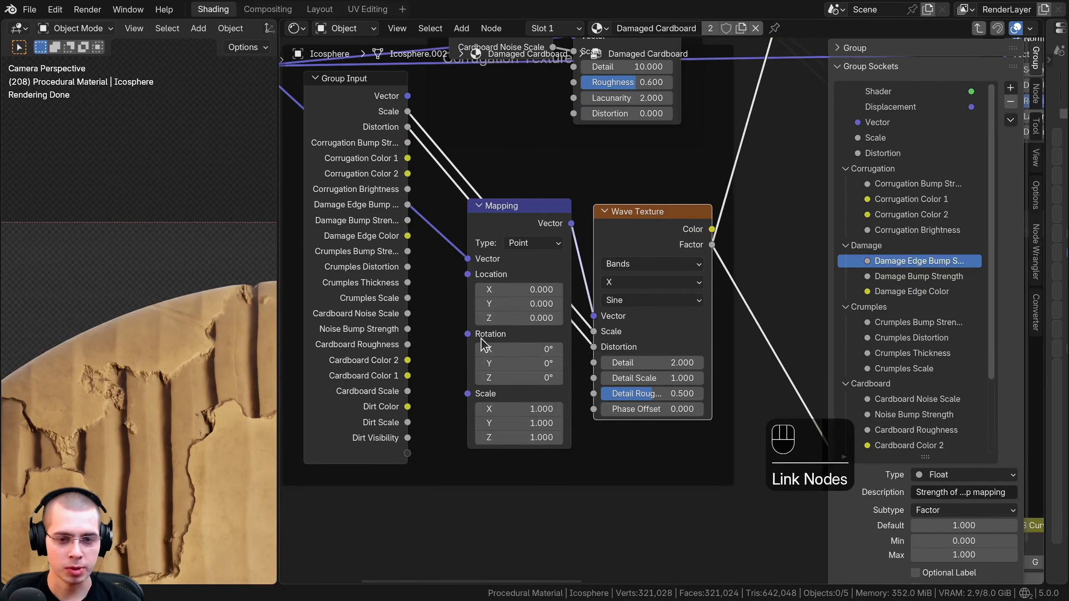
# Step: Link the corrugation Mapping node's Rotation to a new Group Input socket
pyautogui.scroll(2, 115, 409)
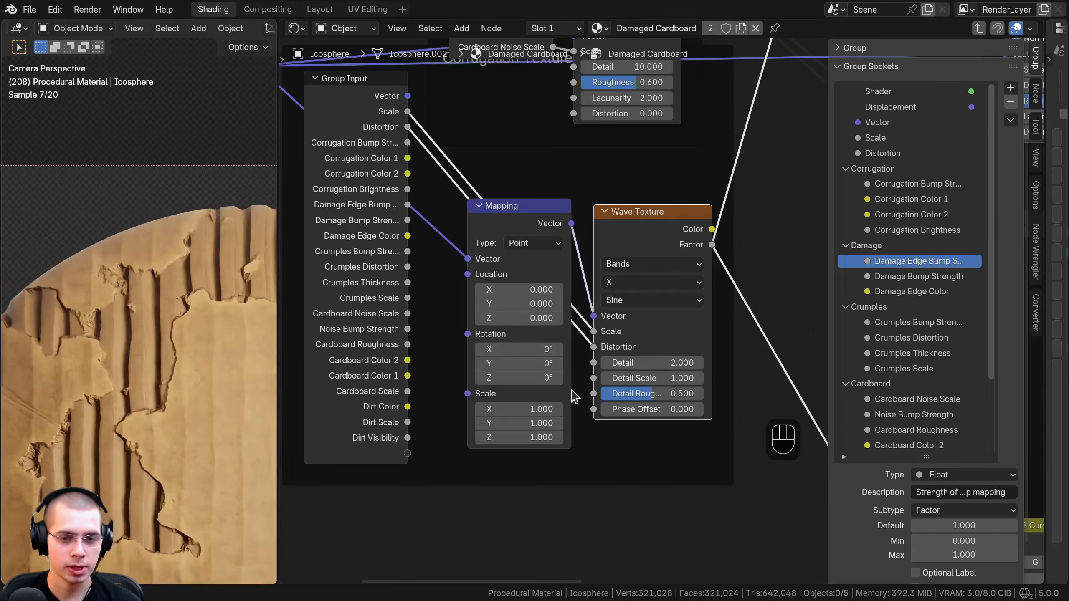
pyautogui.moveTo(518, 378); pyautogui.dragTo(547, 377)
pyautogui.rightClick(547, 378)
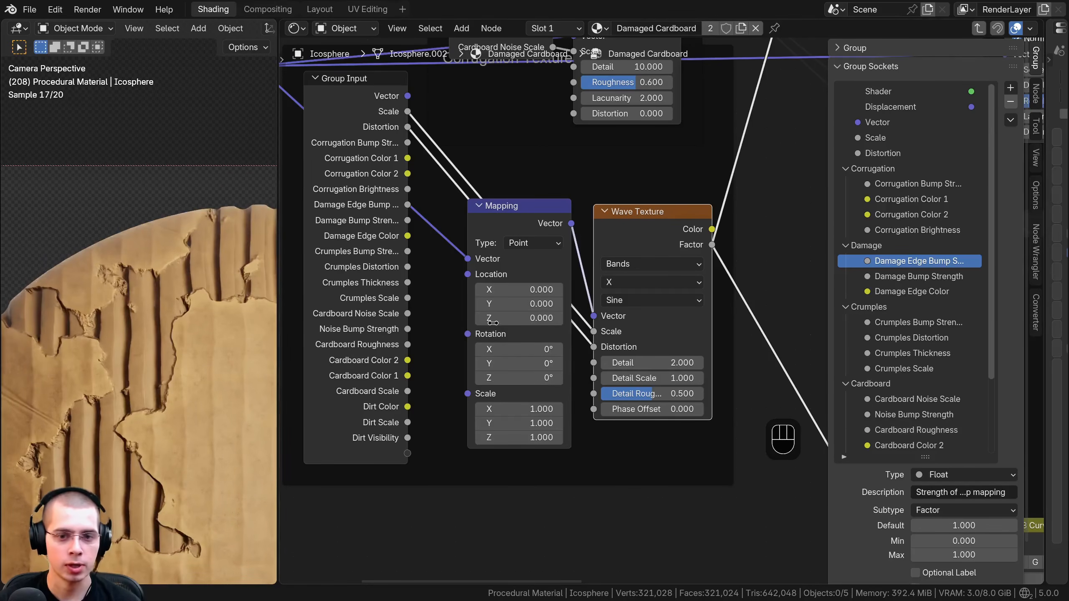
pyautogui.moveTo(467, 334); pyautogui.dragTo(408, 453)
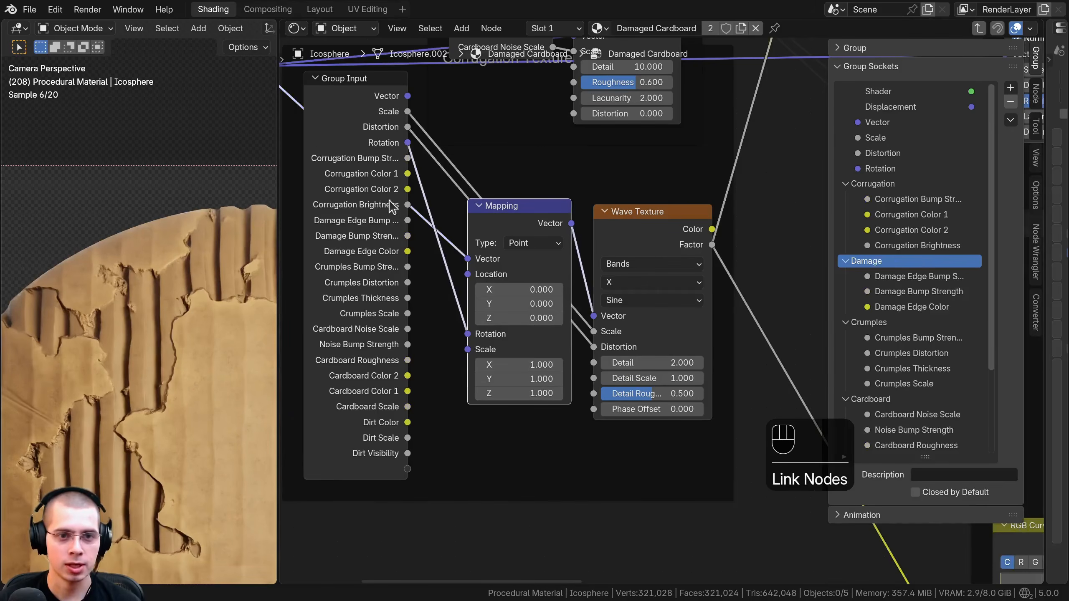
# Step: Rename the new Rotation socket to Corrugation Rotation and move it into the Corrugation panel
pyautogui.doubleClick(905, 230)
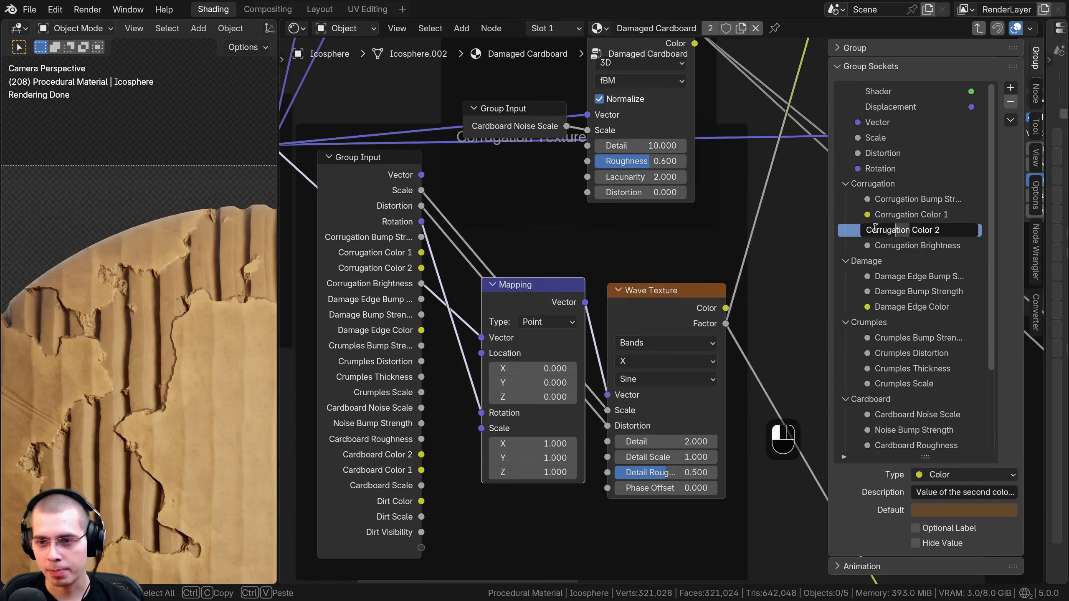
pyautogui.click(907, 171)
pyautogui.doubleClick(873, 168)
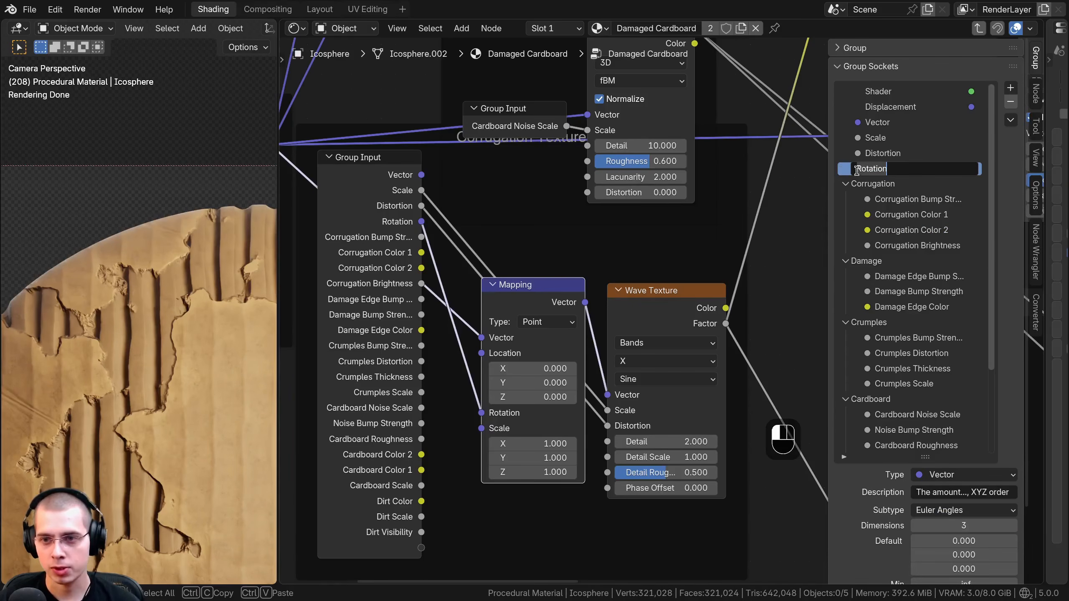
pyautogui.press('Return')
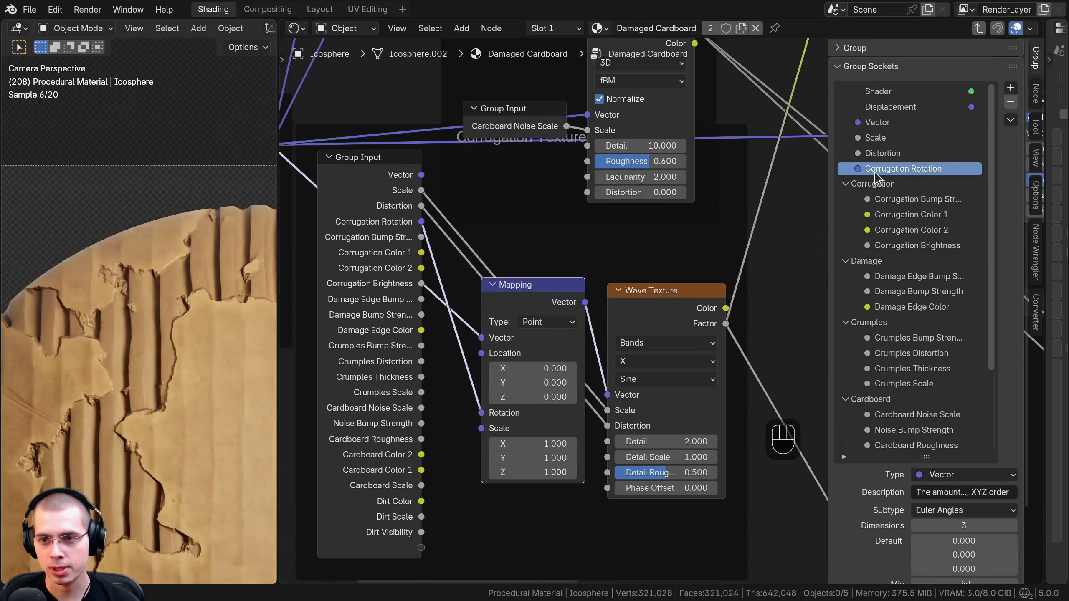
pyautogui.moveTo(874, 169); pyautogui.dragTo(875, 185)
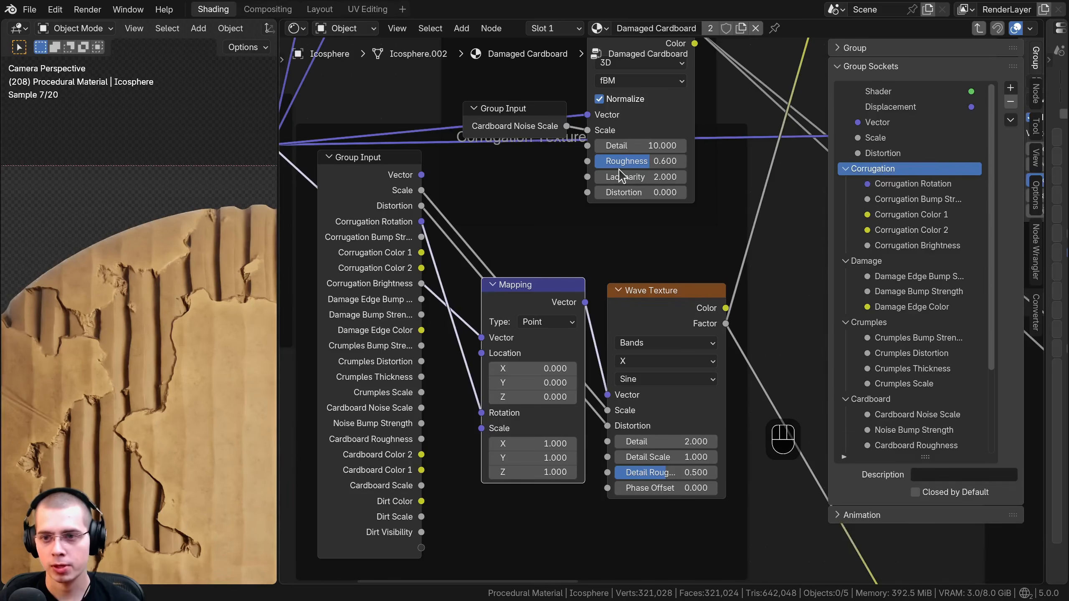
# Step: Rename the Scale and Distortion sockets to Corrugation Scale and Corrugation Distortion, and move both into the Corrugation panel
pyautogui.doubleClick(873, 138)
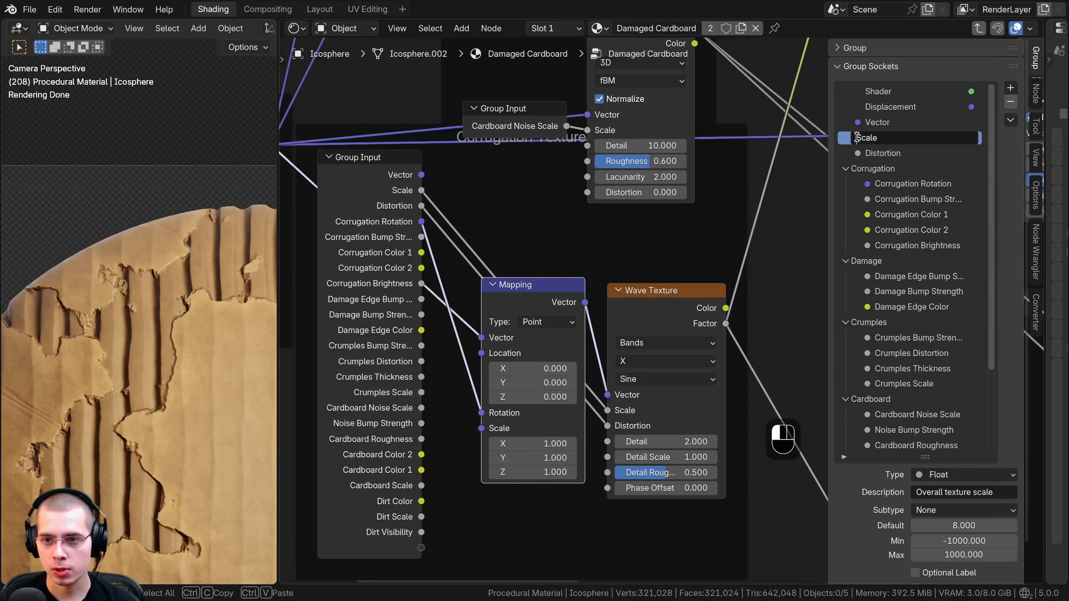
pyautogui.write('Corrugation')
pyautogui.press('Return')
pyautogui.doubleClick(857, 153)
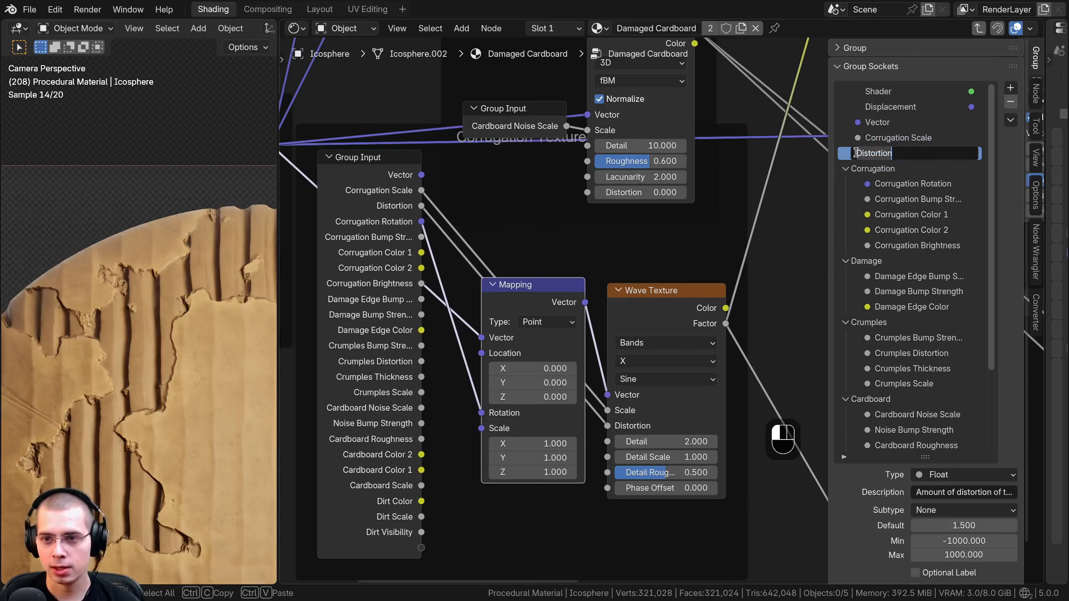
pyautogui.click(784, 162)
pyautogui.moveTo(880, 155)
pyautogui.mouseDown()
pyautogui.moveTo(879, 170)
pyautogui.moveTo(879, 156)
pyautogui.mouseUp()
# Step: Hide the unused sockets on the corrugation Group Input and place it beside the Mapping node
pyautogui.scroll(-3, 660, 311)
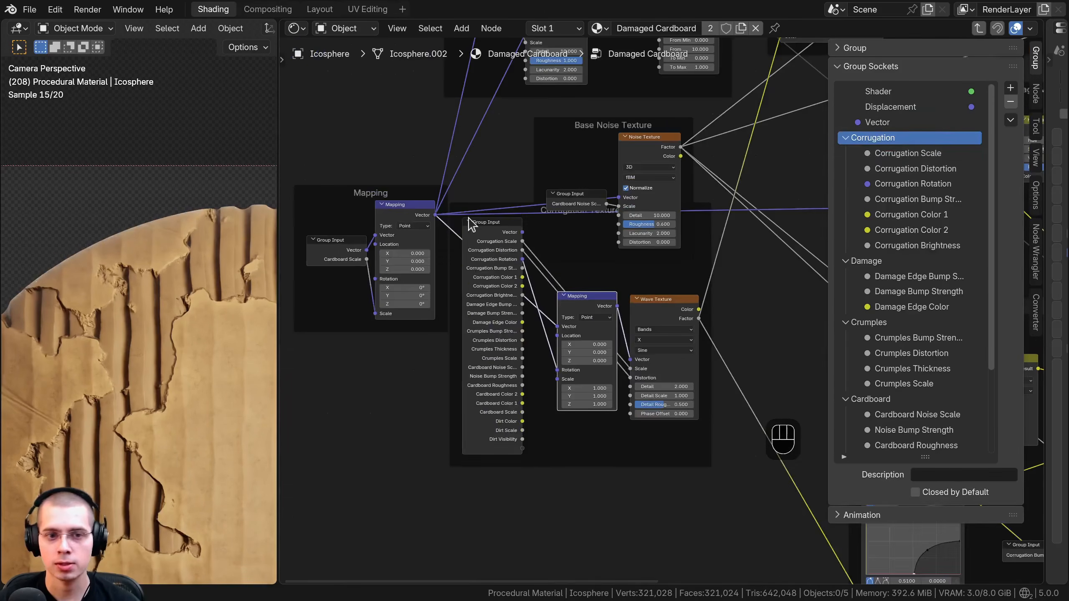
pyautogui.hotkey('ctrl', 'h')
pyautogui.moveTo(493, 253); pyautogui.dragTo(522, 362)
# Step: Duplicate the Base Noise Texture's Group Input node into the Damage Mask frame and show all its sockets
pyautogui.press('a')
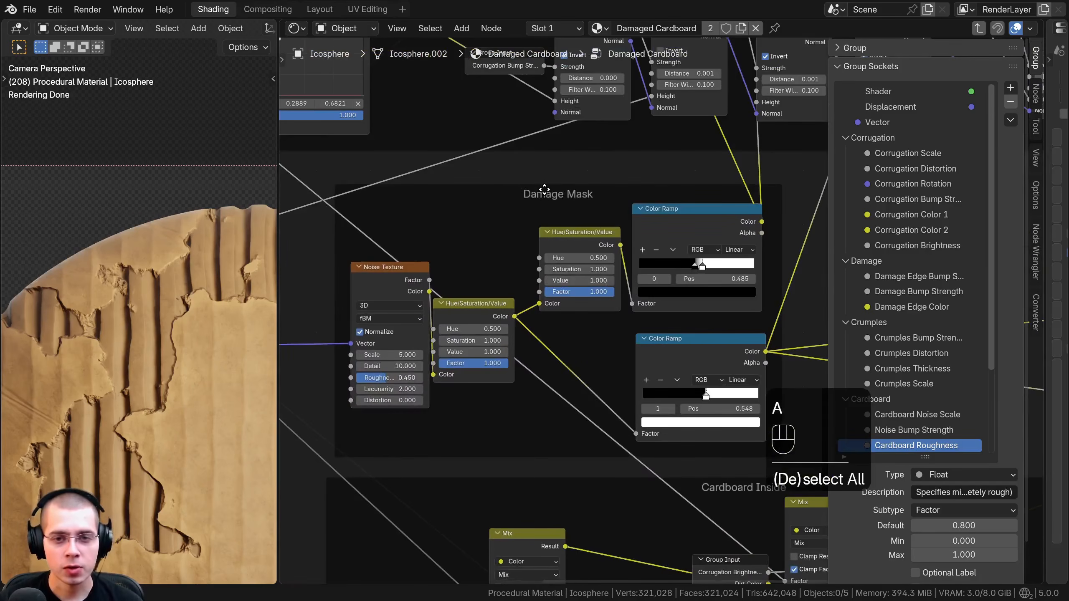
pyautogui.click(545, 190)
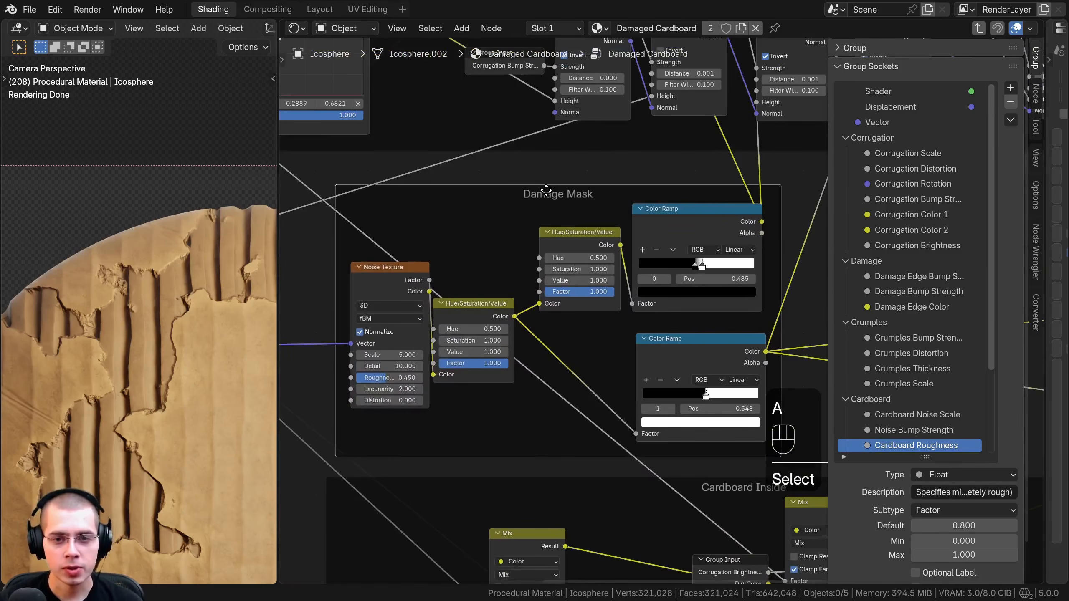
pyautogui.scroll(-2, 543, 236)
pyautogui.moveTo(341, 324); pyautogui.dragTo(506, 323, button='middle')
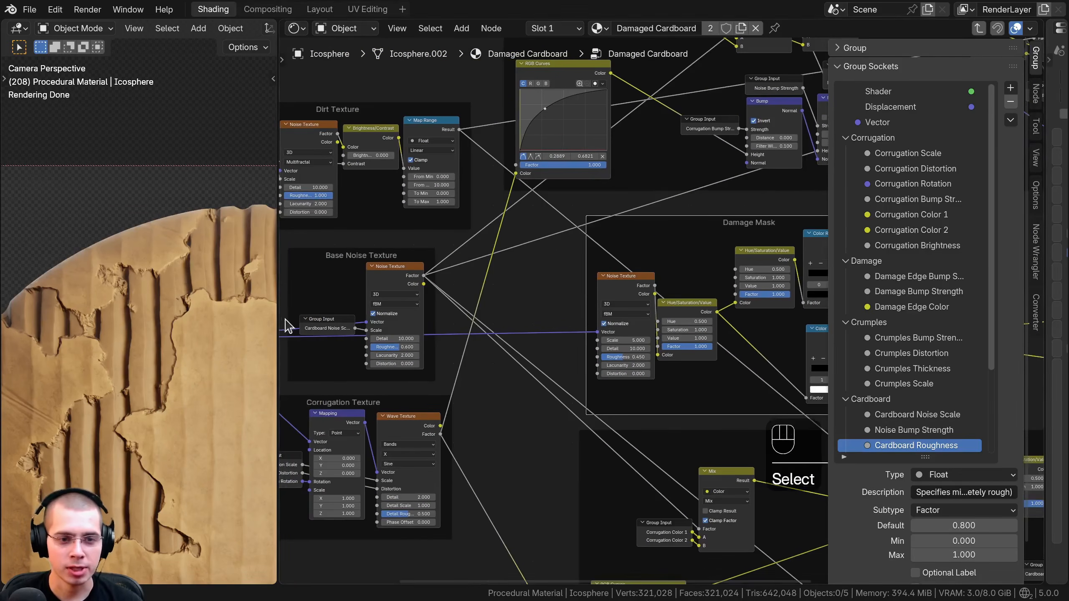
pyautogui.click(318, 333)
pyautogui.hotkey('shift', 'd')
pyautogui.press('f')
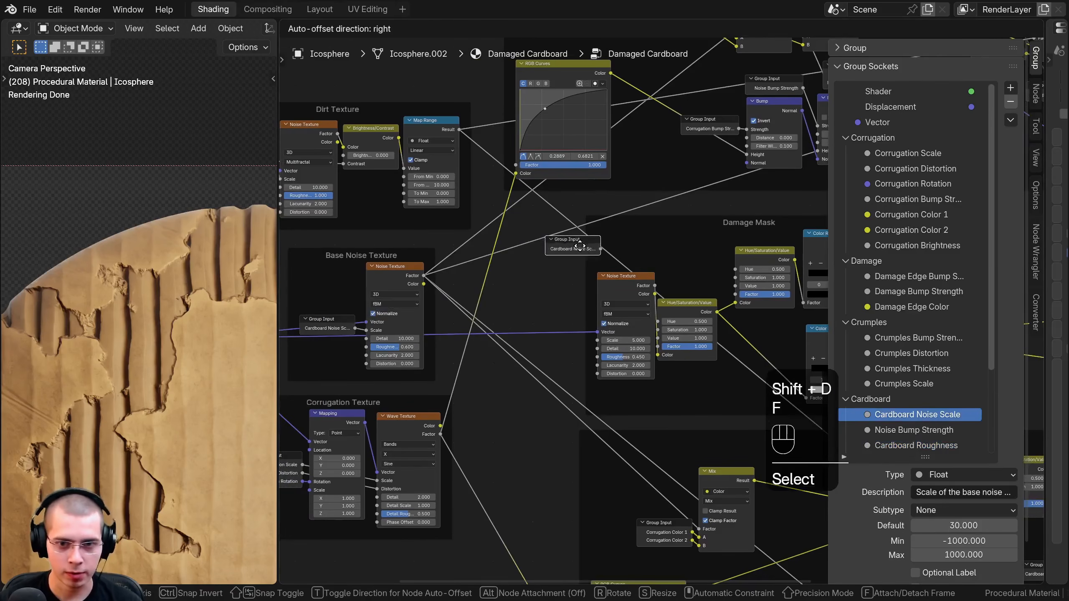
pyautogui.click(643, 247)
pyautogui.moveTo(639, 247); pyautogui.dragTo(550, 250)
pyautogui.hotkey('ctrl', 'h')
pyautogui.moveTo(610, 274); pyautogui.dragTo(397, 227, button='middle')
pyautogui.scroll(5, 397, 227)
# Step: Shift the Noise Texture and upper Hue/Saturation/Value nodes slightly within the Damage Mask frame
pyautogui.moveTo(405, 232); pyautogui.dragTo(392, 235)
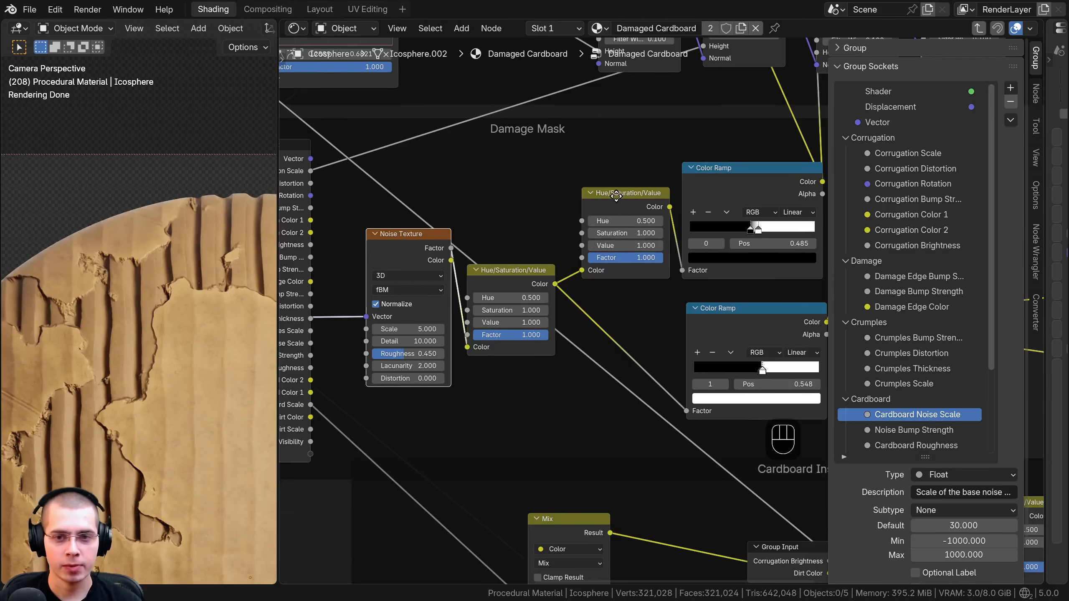
pyautogui.moveTo(616, 195); pyautogui.dragTo(611, 196)
pyautogui.moveTo(608, 206); pyautogui.dragTo(512, 223, button='middle')
pyautogui.scroll(1, 506, 232)
pyautogui.click(631, 190)
pyautogui.scroll(-2, 632, 194)
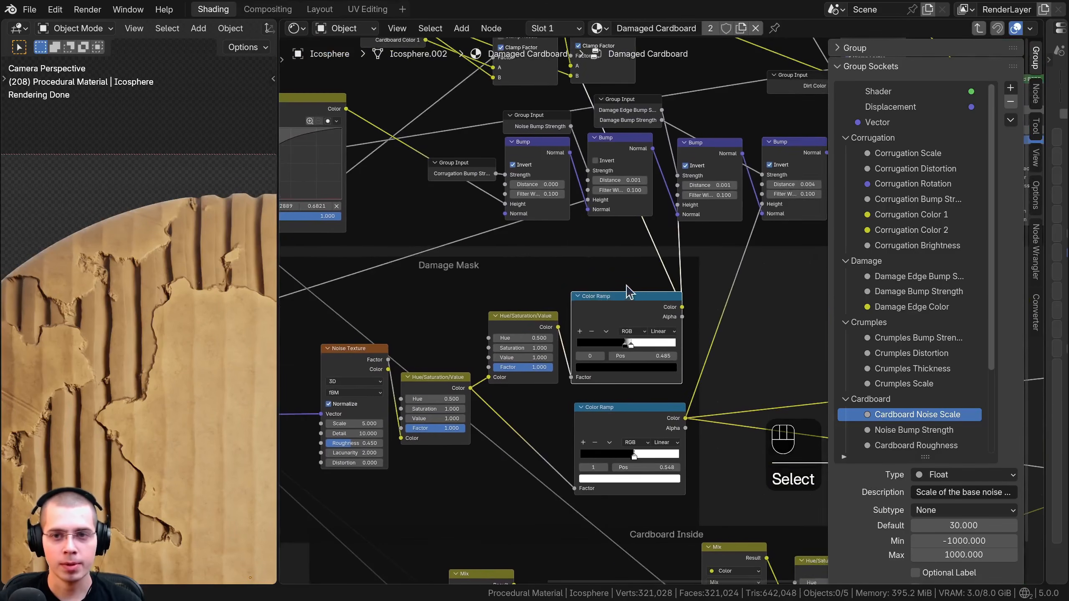
pyautogui.press('g')
pyautogui.moveTo(618, 235); pyautogui.dragTo(674, 195, button='middle')
pyautogui.scroll(1, 669, 206)
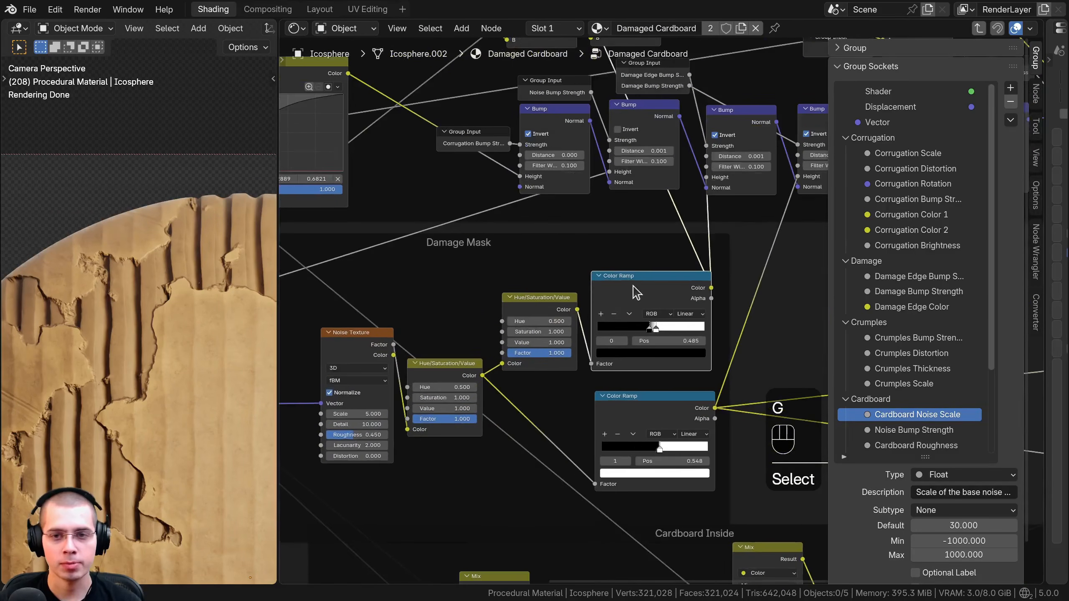
pyautogui.press('g')
pyautogui.rightClick(625, 290)
# Step: Try adjusting the Value of the upper Hue/Saturation/Value node in the Damage Mask while viewing the damage edges up close
pyautogui.scroll(2, 177, 302)
pyautogui.keyDown('shift'); pyautogui.moveTo(165, 286); pyautogui.dragTo(162, 253, button='middle'); pyautogui.keyUp('shift')
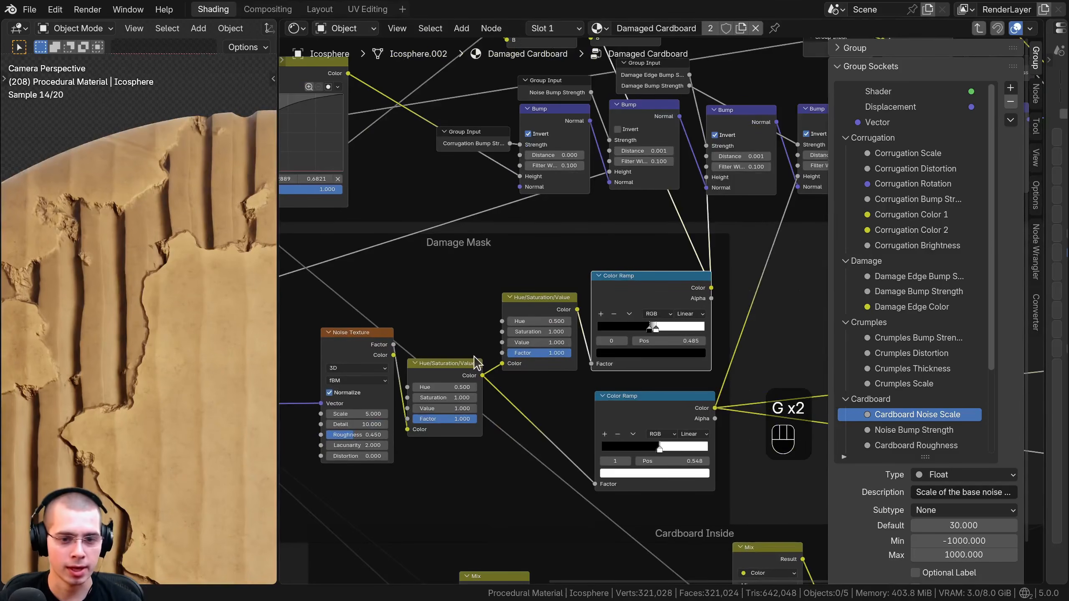
pyautogui.scroll(1, 496, 354)
pyautogui.moveTo(535, 329)
pyautogui.keyDown('shift'); pyautogui.mouseDown()
pyautogui.moveTo(546, 329)
pyautogui.moveTo(535, 323)
pyautogui.mouseUp(); pyautogui.keyUp('shift')
pyautogui.rightClick(535, 323)
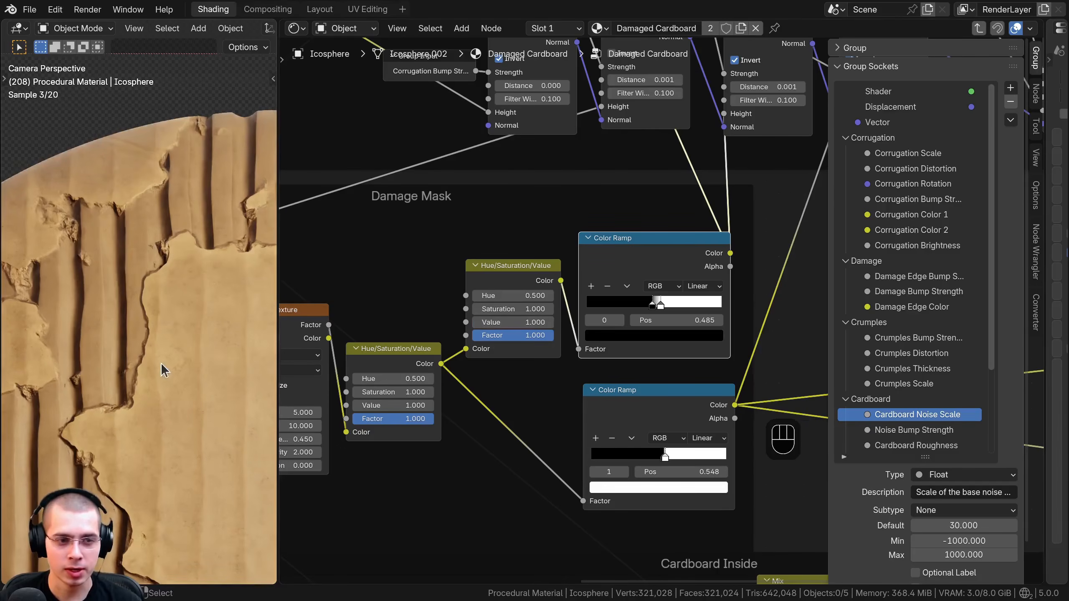
# Step: Link the Value input of the Damage Mask's upper Hue/Saturation/Value node to a new Group Input socket
pyautogui.scroll(-3, 526, 288)
pyautogui.moveTo(525, 288); pyautogui.dragTo(465, 395, button='middle')
pyautogui.moveTo(455, 356); pyautogui.dragTo(643, 261, button='middle')
pyautogui.moveTo(520, 292); pyautogui.dragTo(561, 275, button='middle')
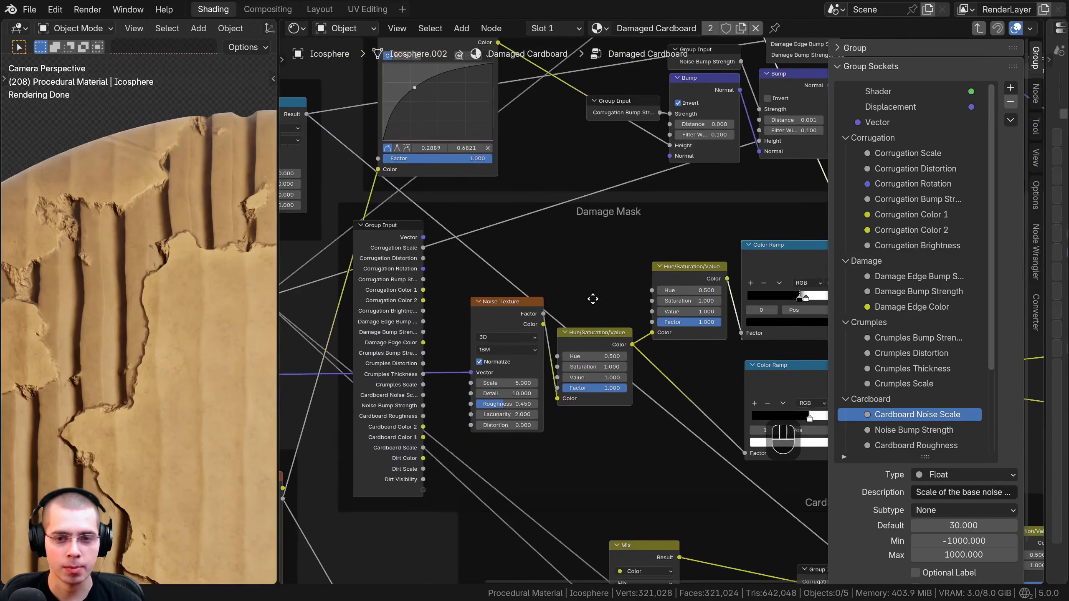
pyautogui.scroll(3, 652, 313)
pyautogui.moveTo(653, 313); pyautogui.dragTo(631, 211, button='middle')
pyautogui.moveTo(629, 211); pyautogui.dragTo(340, 436)
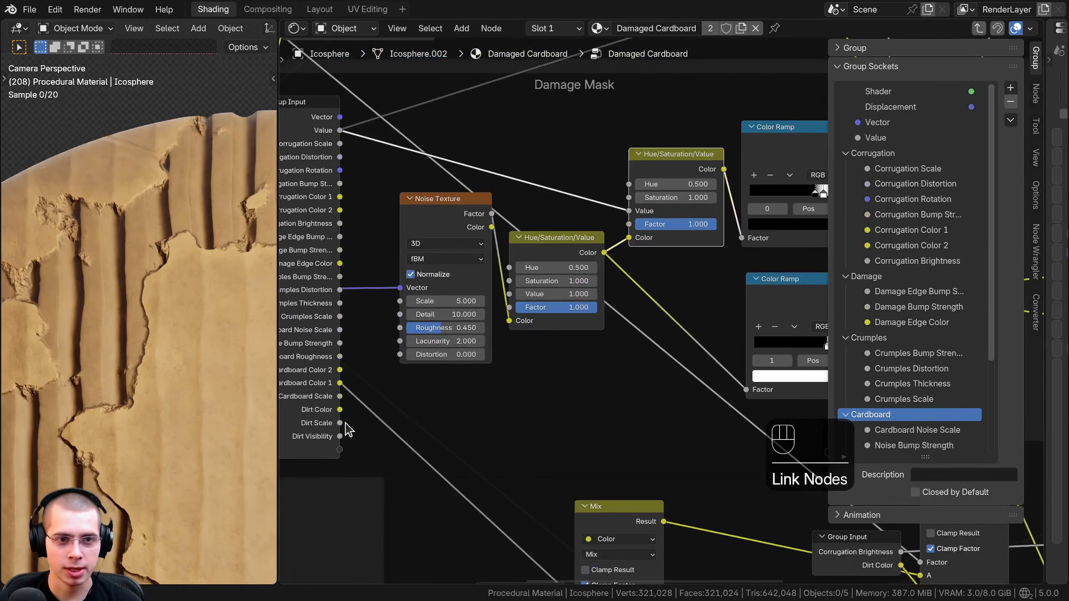
# Step: Rename the new Value socket to Damage Edge Amount and move it into the Damage panel
pyautogui.doubleClick(884, 137)
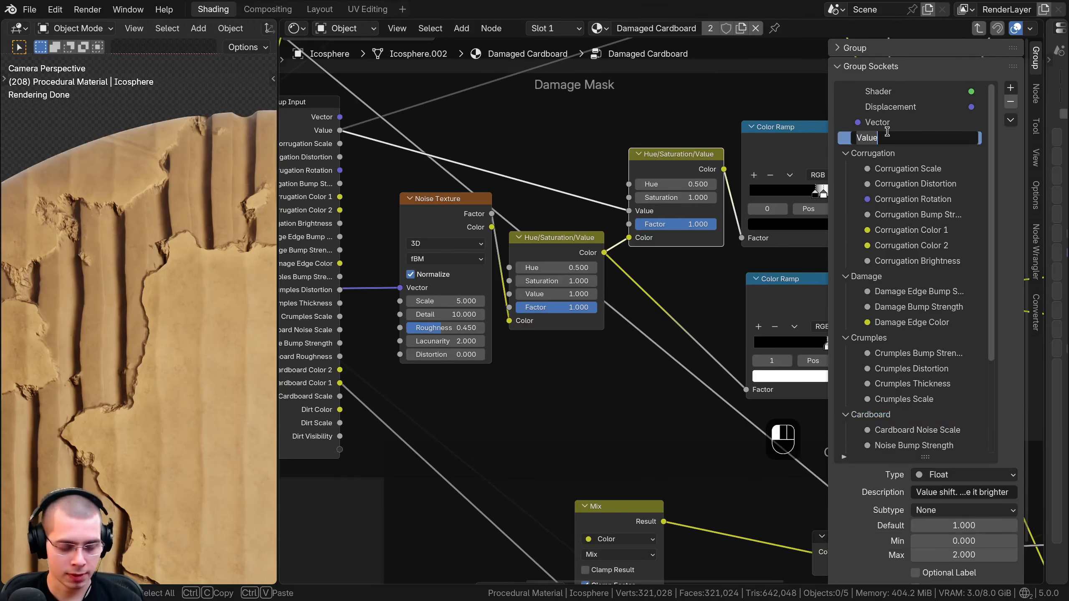
pyautogui.write('Damage Edge Amount')
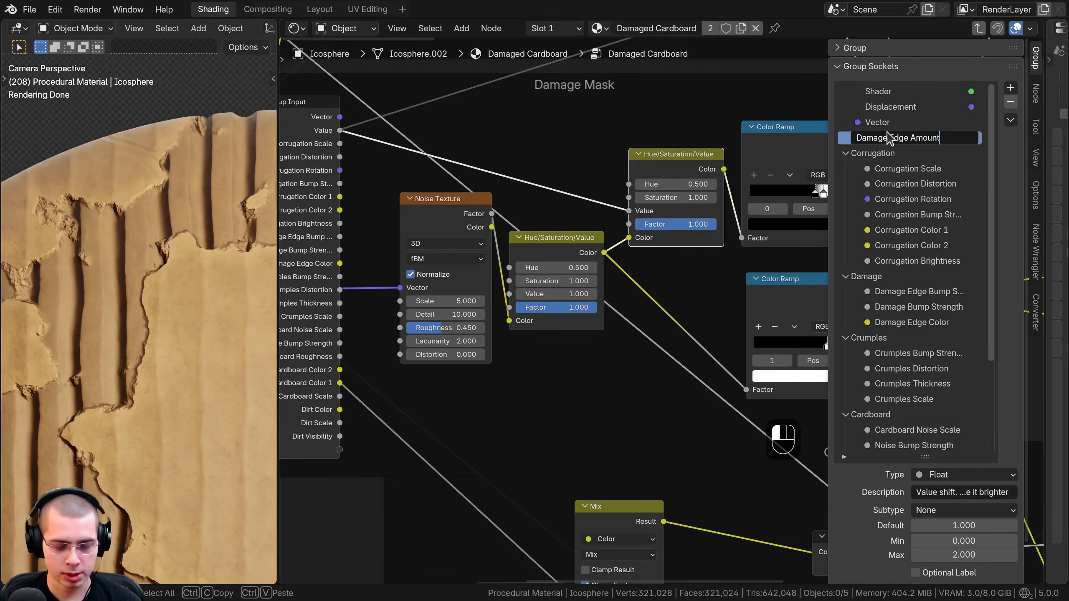
pyautogui.press('Return')
pyautogui.moveTo(886, 132); pyautogui.dragTo(873, 280)
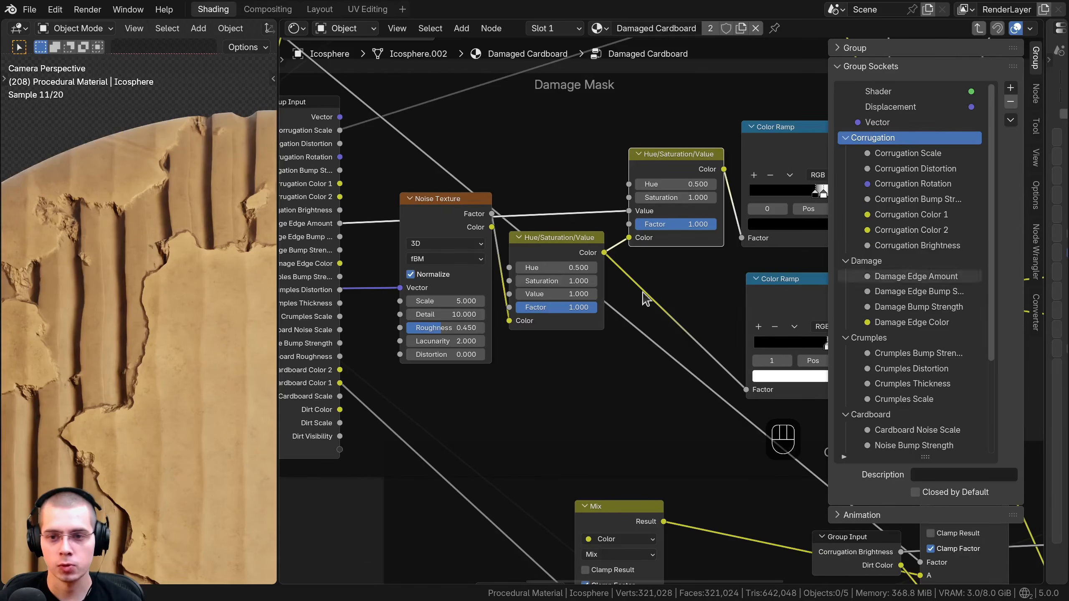
# Step: Try different Value settings on the Damage Mask's lower Hue/Saturation/Value node, then set it back to 1.000
pyautogui.moveTo(491, 301); pyautogui.dragTo(524, 296, button='middle')
pyautogui.scroll(-1, 525, 296)
pyautogui.scroll(1, 566, 295)
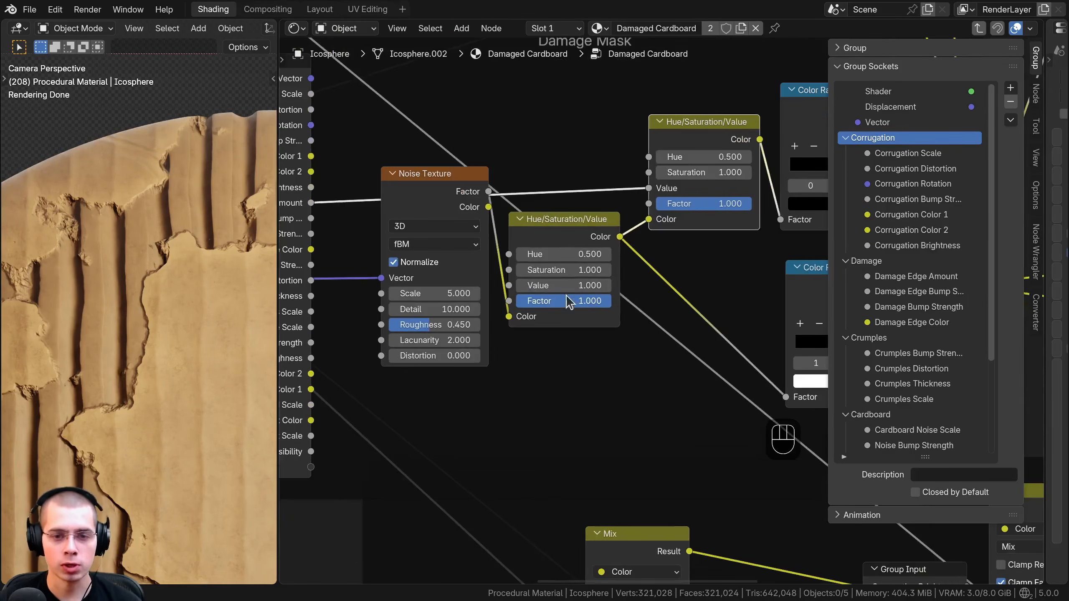
pyautogui.click(583, 235)
pyautogui.press('g')
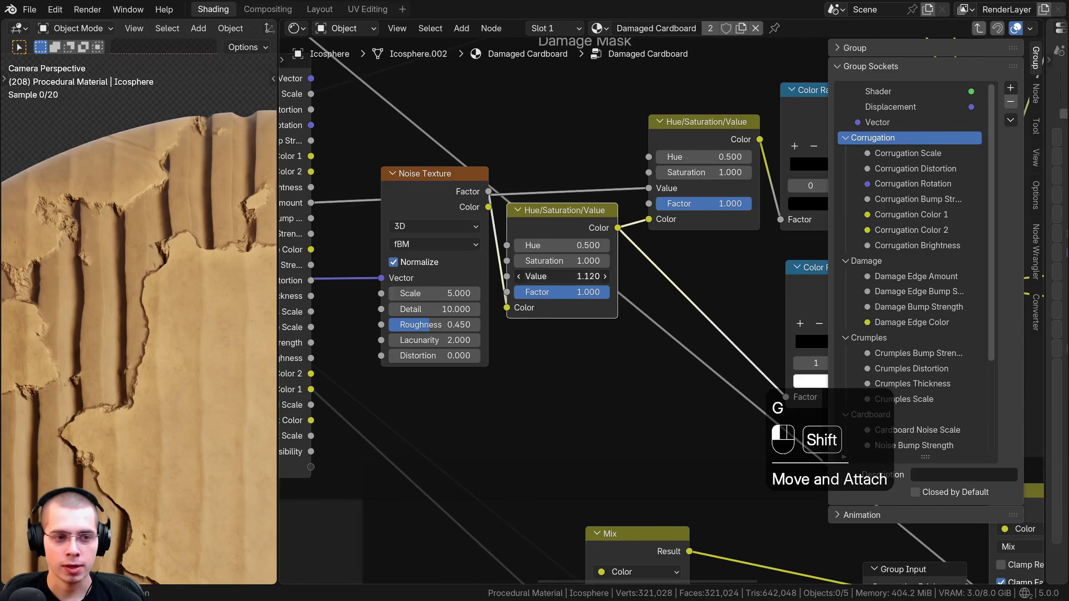
pyautogui.moveTo(591, 277)
pyautogui.keyDown('shift'); pyautogui.mouseDown()
pyautogui.moveTo(605, 277)
pyautogui.moveTo(577, 276)
pyautogui.mouseUp(); pyautogui.keyUp('shift')
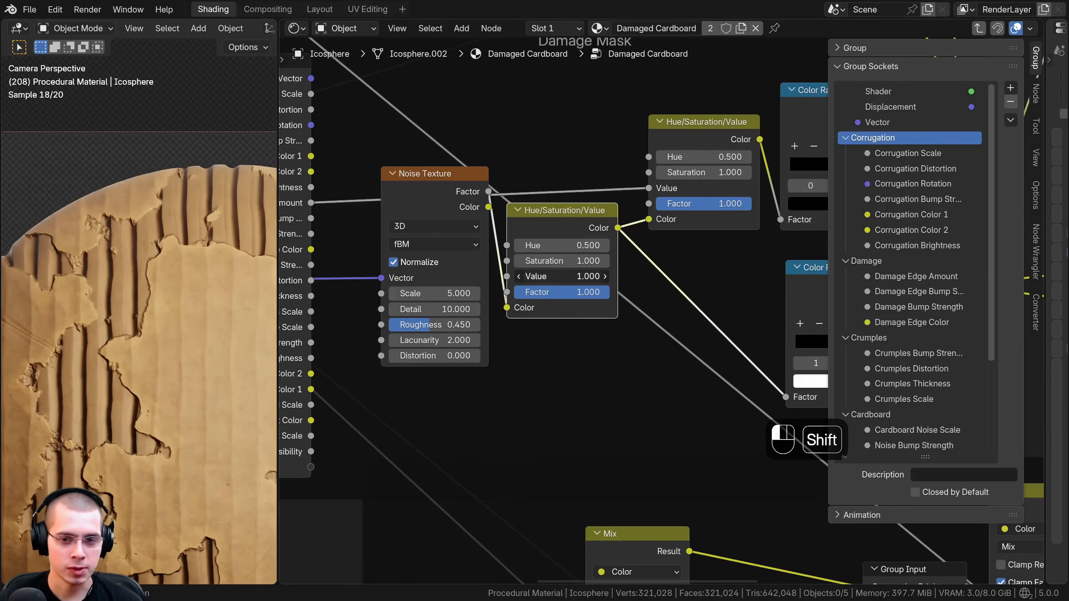
pyautogui.moveTo(562, 277)
pyautogui.keyDown('shift'); pyautogui.mouseDown()
pyautogui.moveTo(598, 276)
pyautogui.moveTo(541, 277)
pyautogui.moveTo(574, 276)
pyautogui.mouseUp(); pyautogui.keyUp('shift')
pyautogui.moveTo(568, 276)
pyautogui.keyDown('shift'); pyautogui.mouseDown()
pyautogui.moveTo(535, 277)
pyautogui.moveTo(557, 277)
pyautogui.mouseUp(); pyautogui.keyUp('shift')
pyautogui.moveTo(505, 295); pyautogui.dragTo(535, 286, button='middle')
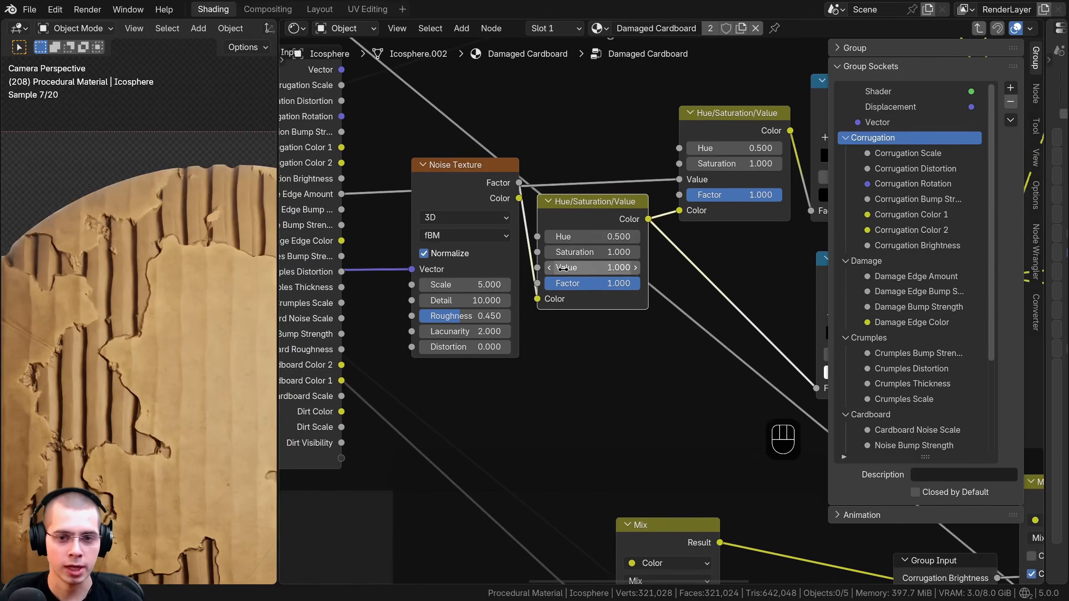
# Step: Expose the lower Hue/Saturation/Value node's Value as a group socket named Damage Amount in the Damage panel
pyautogui.moveTo(350, 469); pyautogui.dragTo(370, 454)
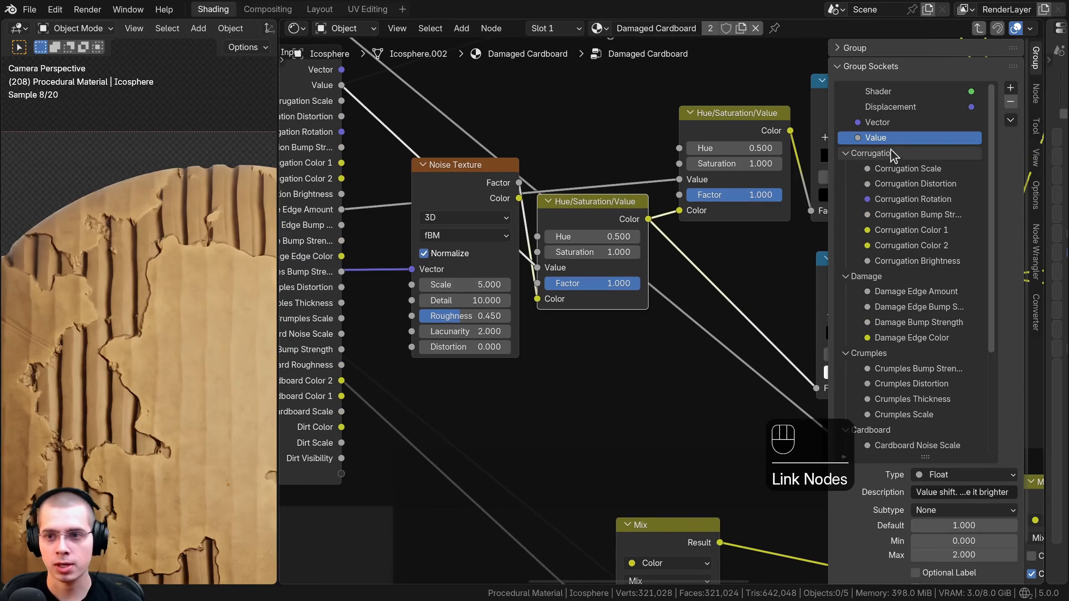
pyautogui.doubleClick(892, 137)
pyautogui.write('Damage Amount')
pyautogui.press('Return')
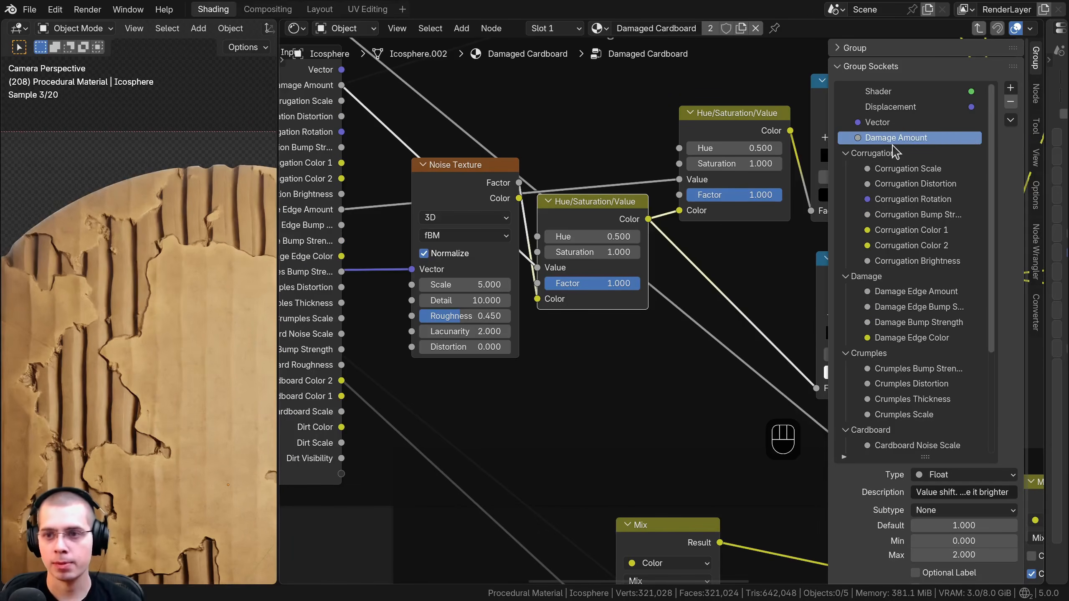
pyautogui.moveTo(883, 137); pyautogui.dragTo(900, 274)
# Step: Hide the unused sockets on the Damage Mask's Group Input and place it beside the Noise Texture node
pyautogui.moveTo(656, 284); pyautogui.dragTo(637, 284, button='middle')
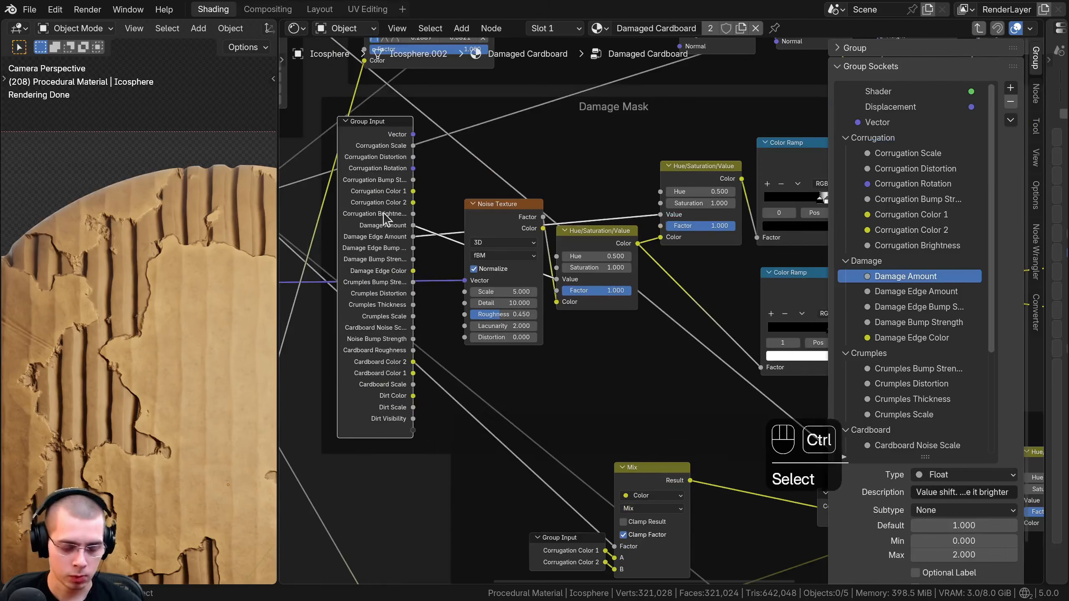
pyautogui.hotkey('ctrl', 'h')
pyautogui.moveTo(393, 146); pyautogui.dragTo(402, 267)
pyautogui.press('a')
pyautogui.press('a')
pyautogui.click(469, 252)
pyautogui.moveTo(588, 228); pyautogui.dragTo(571, 229, button='middle')
pyautogui.press('a')
pyautogui.press('a')
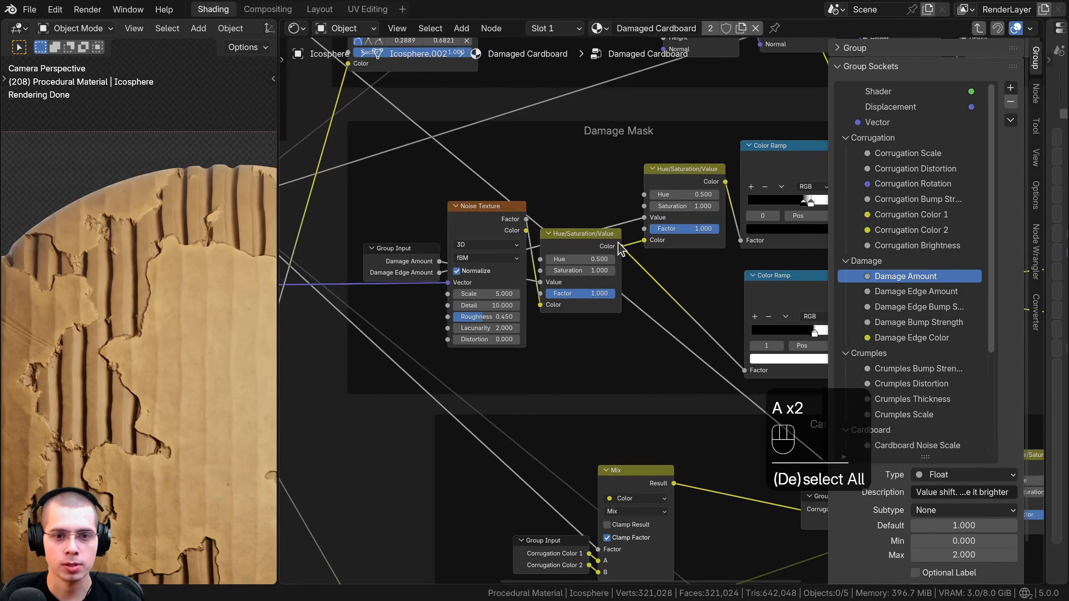
# Step: Duplicate the Damage Mask's Group Input node and place the copy beside the Mix node in the Mix Shaders frame
pyautogui.click(518, 280)
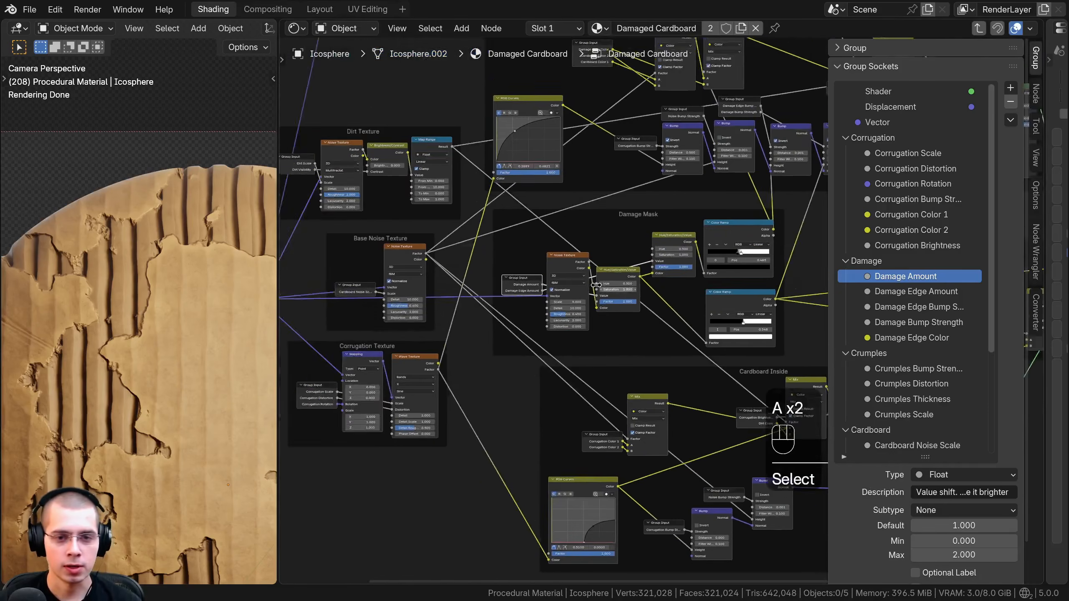
pyautogui.moveTo(606, 292); pyautogui.dragTo(460, 296, button='middle')
pyautogui.hotkey('shift', 'd')
pyautogui.press('f')
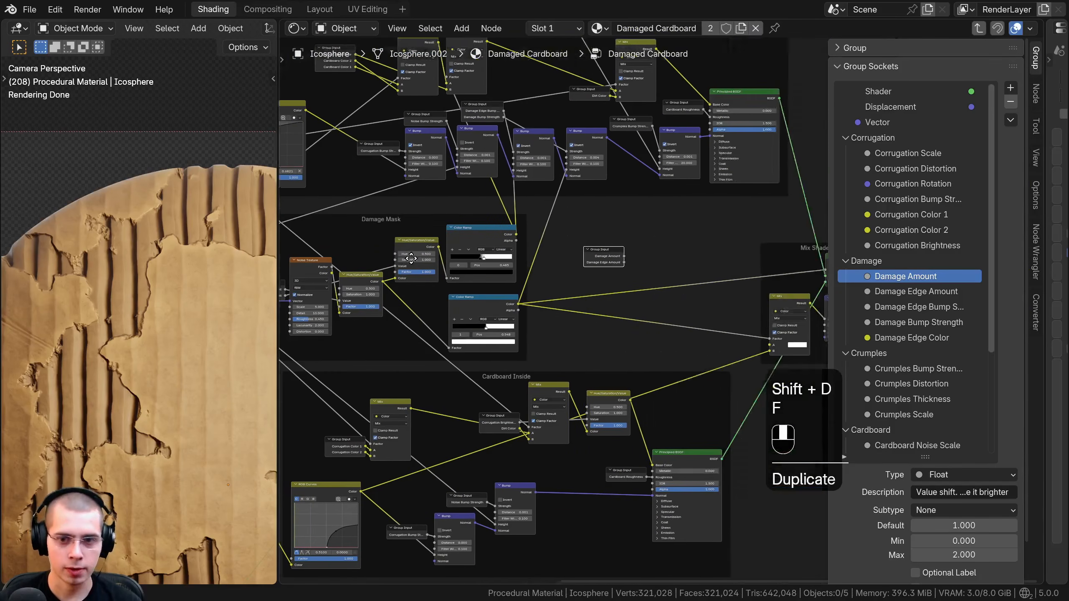
pyautogui.press('g')
pyautogui.click(623, 294)
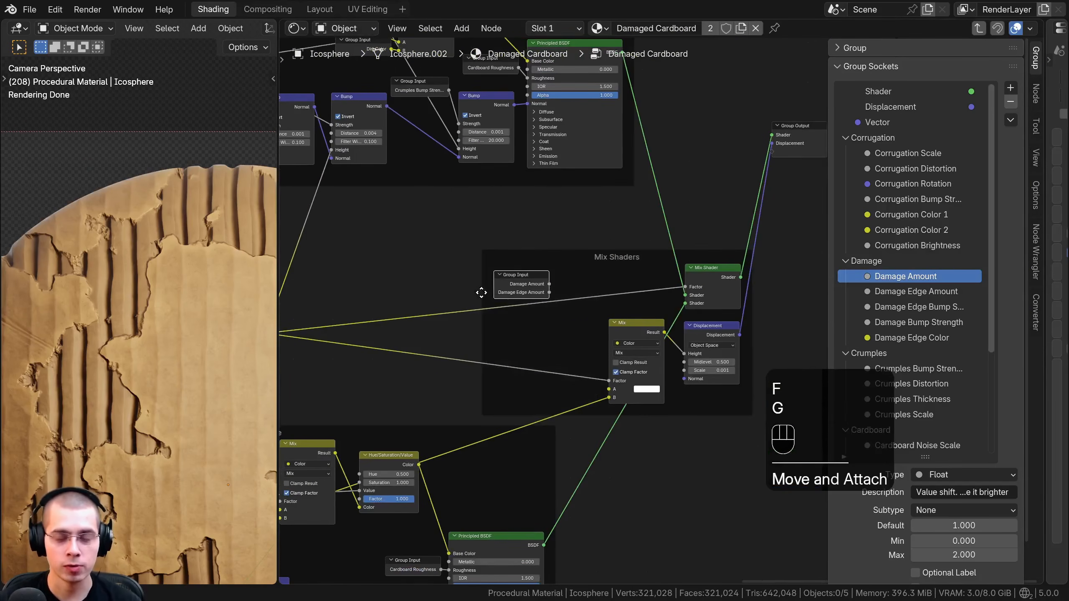
pyautogui.scroll(5, 465, 274)
pyautogui.moveTo(519, 285); pyautogui.dragTo(429, 217, button='middle')
pyautogui.press('g')
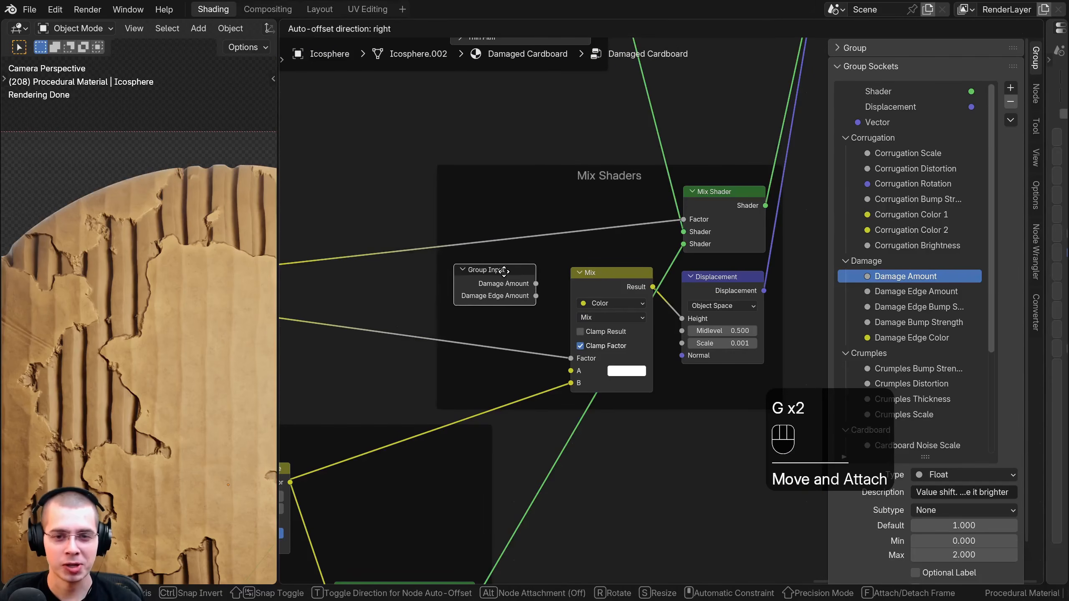
pyautogui.click(509, 268)
pyautogui.press('g')
pyautogui.click(536, 270)
pyautogui.moveTo(479, 316); pyautogui.dragTo(475, 313, button='middle')
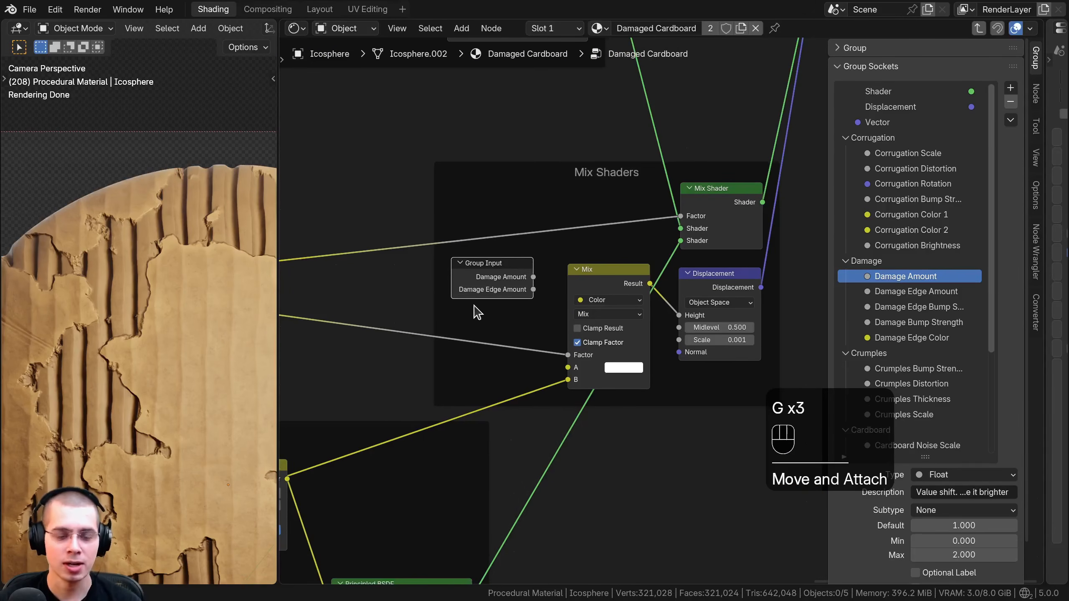
# Step: Show all sockets on the Mix Shaders Group Input and link the Displacement node's Scale to a new socket
pyautogui.hotkey('ctrl', 'h')
pyautogui.moveTo(506, 445); pyautogui.dragTo(499, 231)
pyautogui.scroll(3, 747, 282)
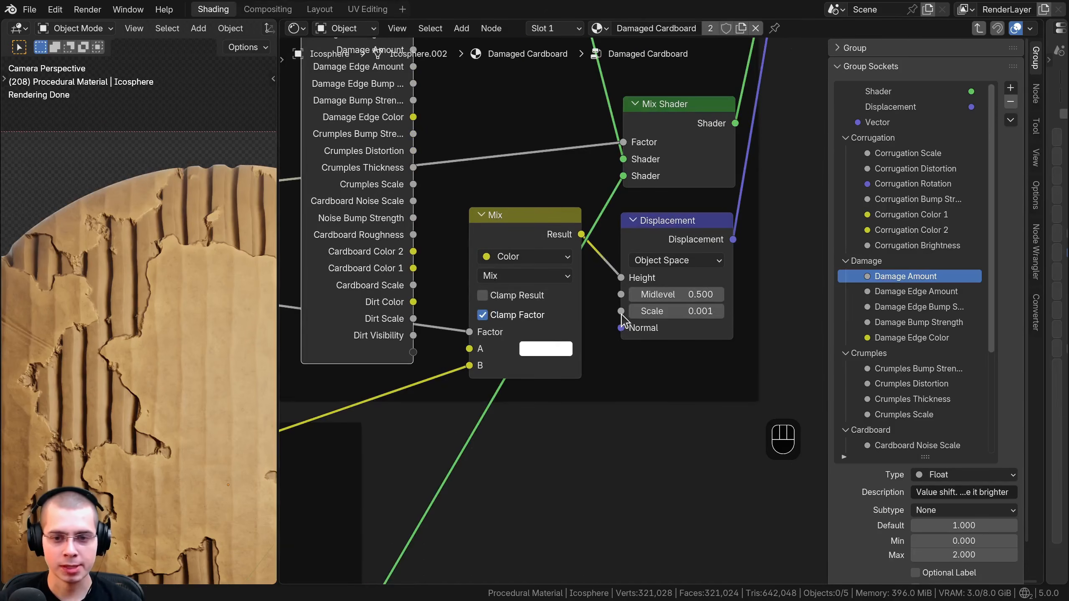
pyautogui.moveTo(621, 311); pyautogui.dragTo(484, 329)
pyautogui.moveTo(423, 361); pyautogui.dragTo(422, 358)
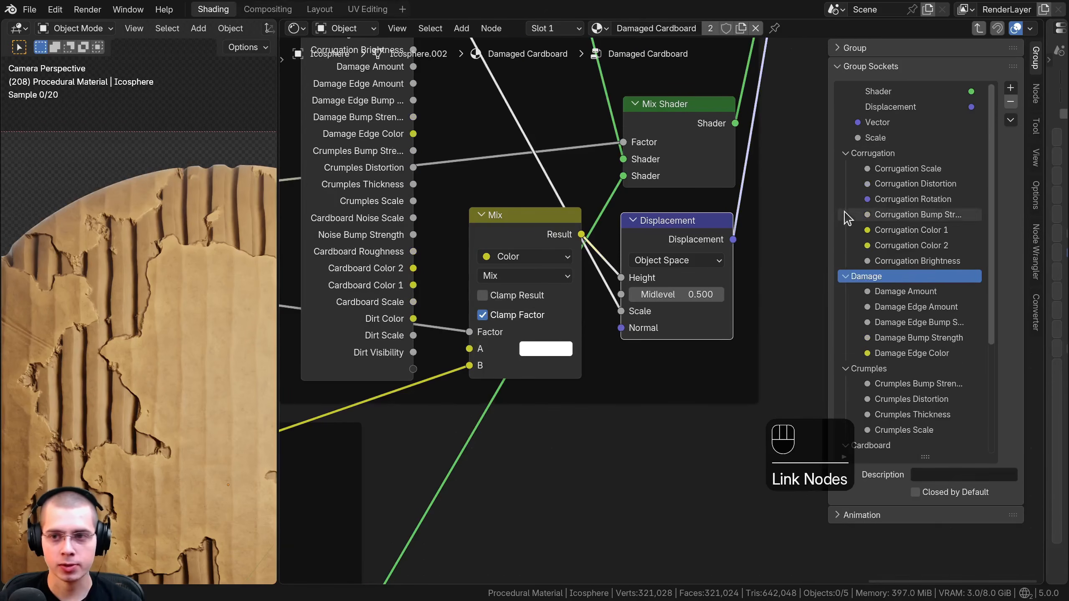
# Step: Rename the new Scale socket to Displacement Strength and move it into the Cardboard panel
pyautogui.doubleClick(879, 138)
pyautogui.write('Displacement Strng')
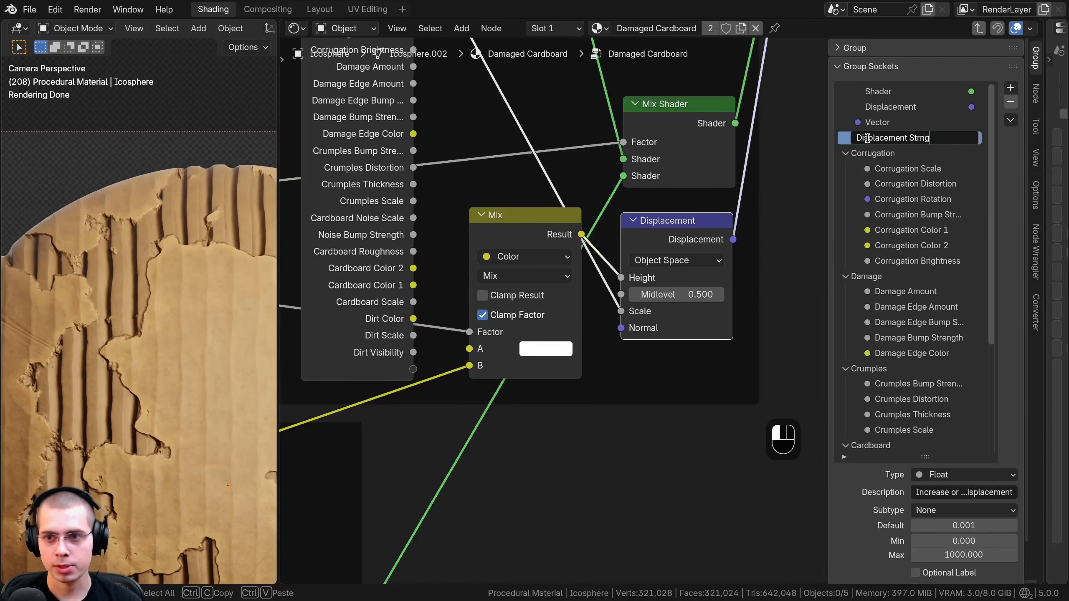
pyautogui.press('BackSpace')
pyautogui.press('BackSpace')
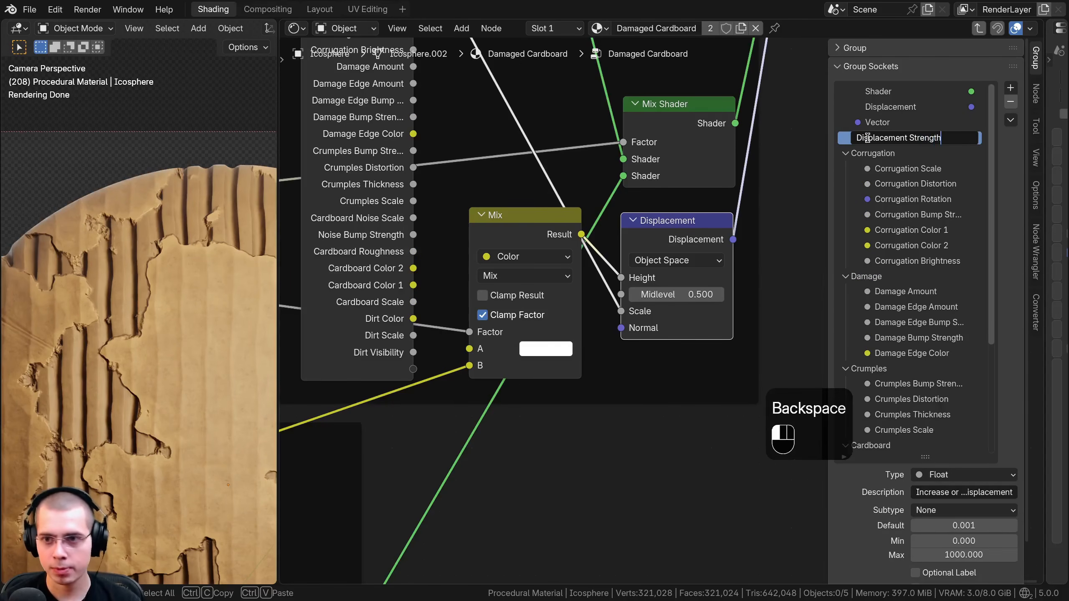
pyautogui.click(867, 140)
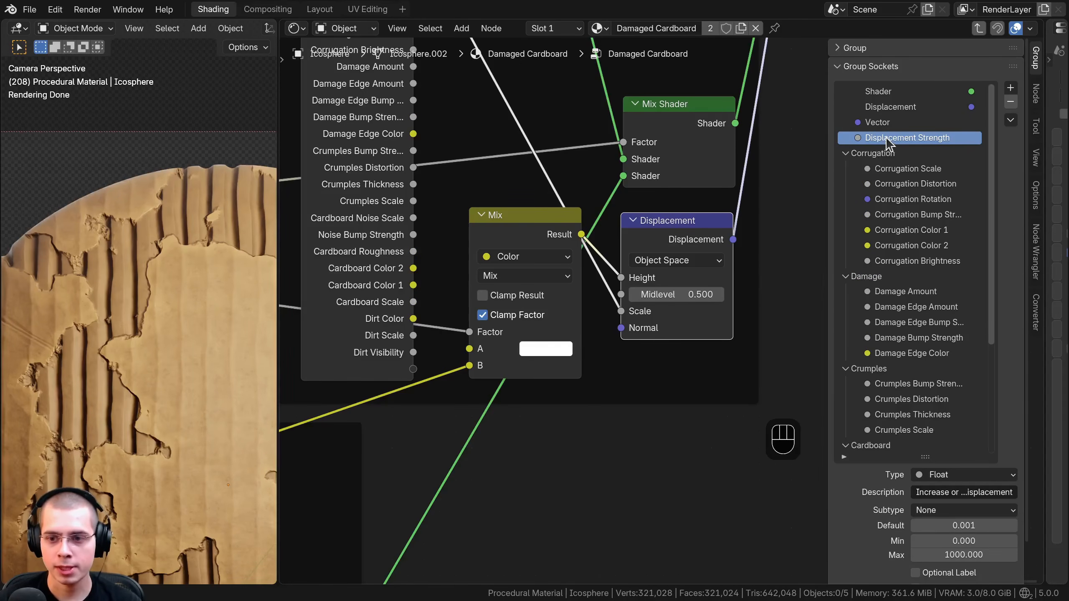
pyautogui.moveTo(886, 137); pyautogui.dragTo(884, 455)
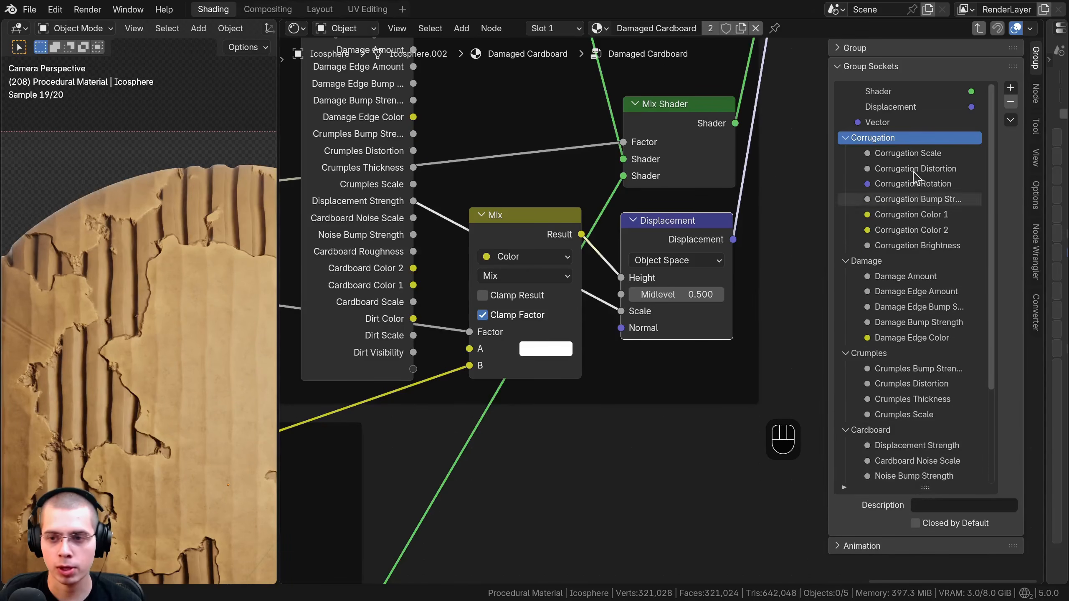
# Step: Collapse the Corrugation and Damage panels in the group socket list
pyautogui.scroll(-3, 911, 471)
pyautogui.scroll(3, 912, 474)
pyautogui.click(867, 138)
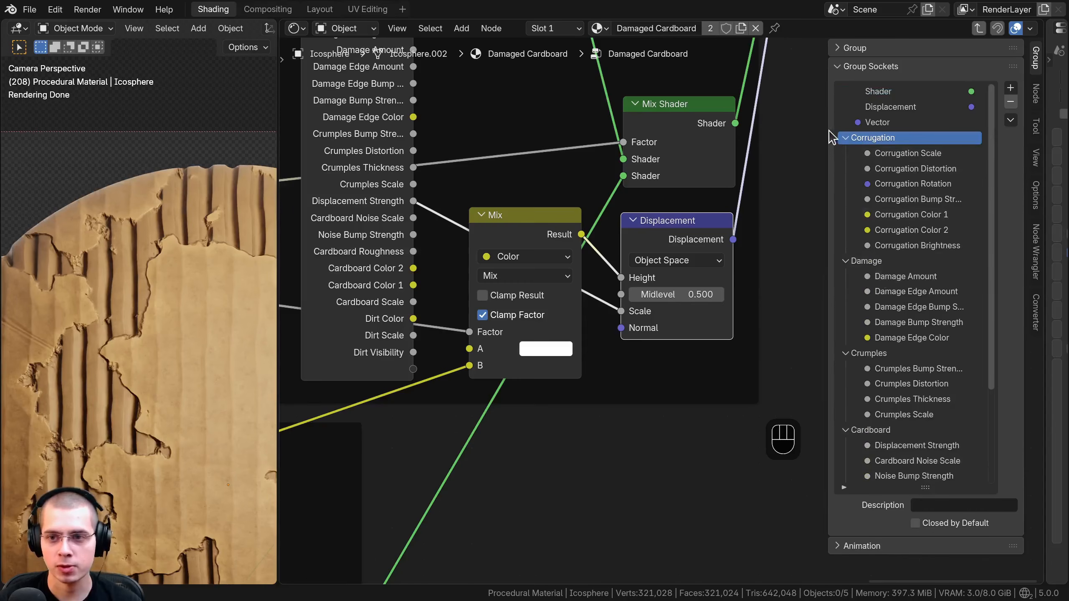
pyautogui.click(846, 138)
pyautogui.click(846, 153)
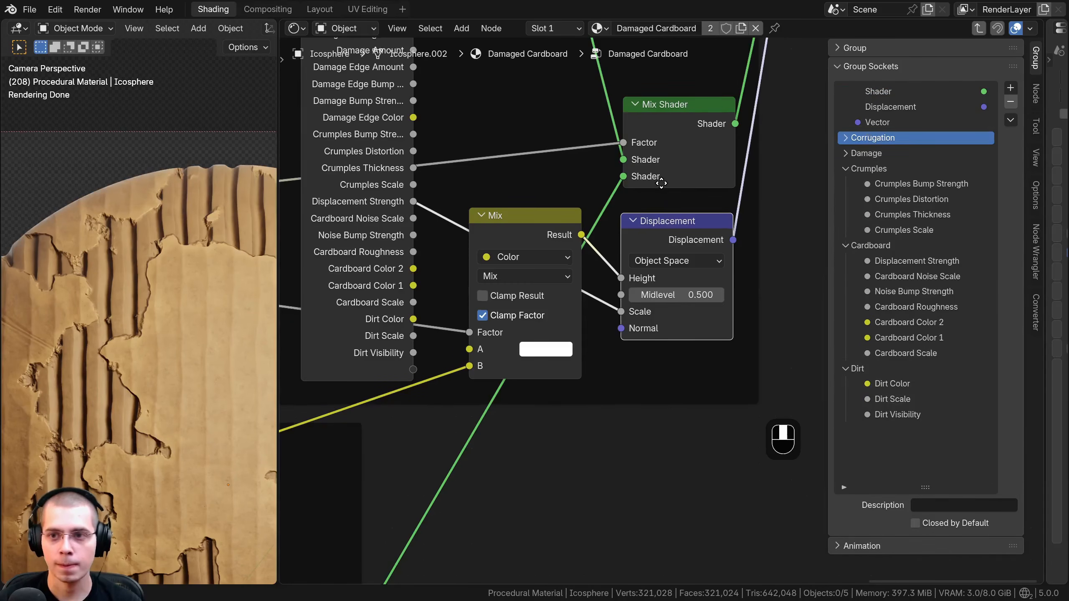
# Step: Hide the unused sockets on the Mix Shaders Group Input node and place it beside the Mix node
pyautogui.moveTo(657, 177); pyautogui.dragTo(682, 241, button='middle')
pyautogui.click(412, 243)
pyautogui.hotkey('ctrl', 'h')
pyautogui.scroll(-6, 438, 126)
pyautogui.press('g')
pyautogui.click(497, 407)
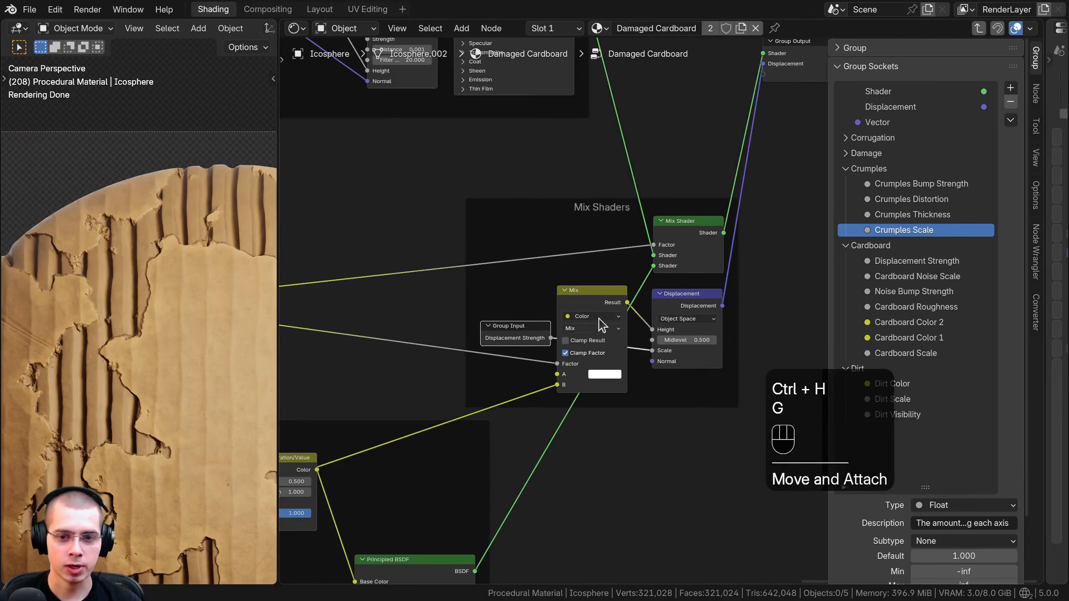
# Step: Move the Mix node up beside the Mix Shader and place the Displacement Strength Group Input directly beneath it
pyautogui.click(589, 295)
pyautogui.press('g')
pyautogui.click(582, 220)
pyautogui.click(523, 335)
pyautogui.press('g')
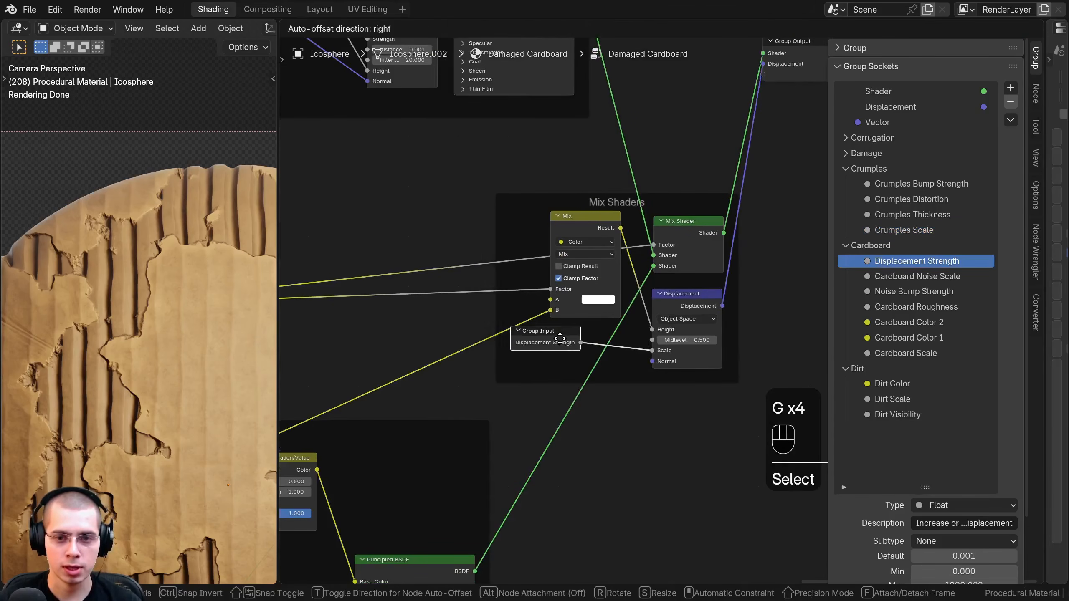
pyautogui.click(590, 340)
pyautogui.keyDown('shift'); pyautogui.click(580, 231); pyautogui.keyUp('shift')
pyautogui.press('g')
pyautogui.click(582, 235)
pyautogui.press('a')
# Step: Widen the sidebar, expand the Corrugation and Damage panels, and enlarge the group socket list
pyautogui.moveTo(631, 232); pyautogui.dragTo(630, 233, button='middle')
pyautogui.moveTo(827, 210); pyautogui.dragTo(750, 211)
pyautogui.click(766, 153)
pyautogui.click(767, 137)
pyautogui.scroll(-8, 849, 465)
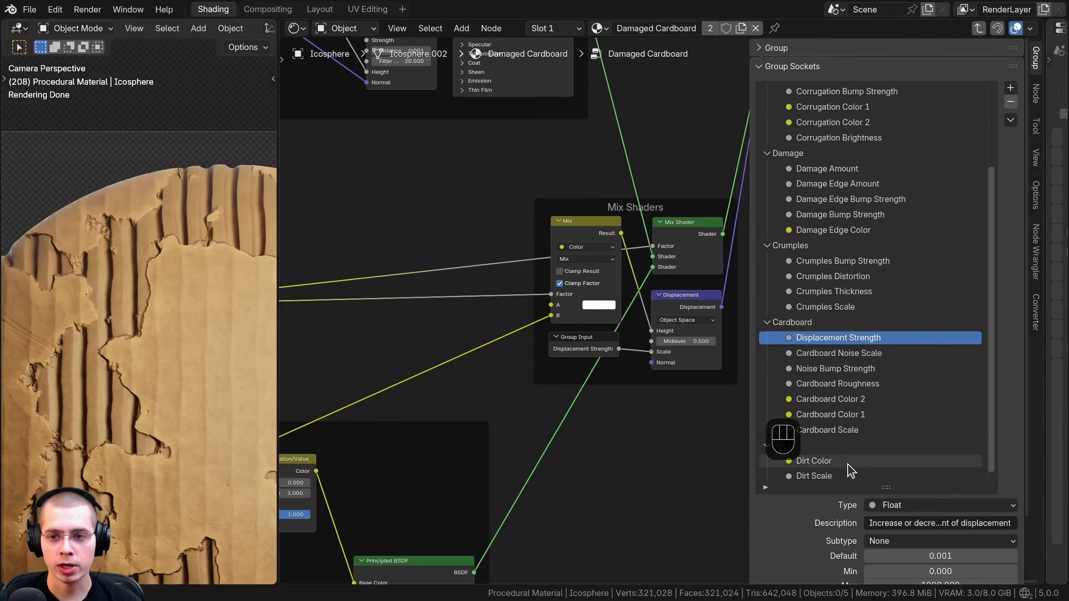
pyautogui.scroll(8, 850, 461)
pyautogui.moveTo(883, 488); pyautogui.dragTo(883, 595)
pyautogui.scroll(-1, 827, 335)
pyautogui.keyDown('ctrl'); pyautogui.moveTo(849, 276); pyautogui.dragTo(849, 237, button='middle'); pyautogui.keyUp('ctrl')
pyautogui.scroll(1, 843, 211)
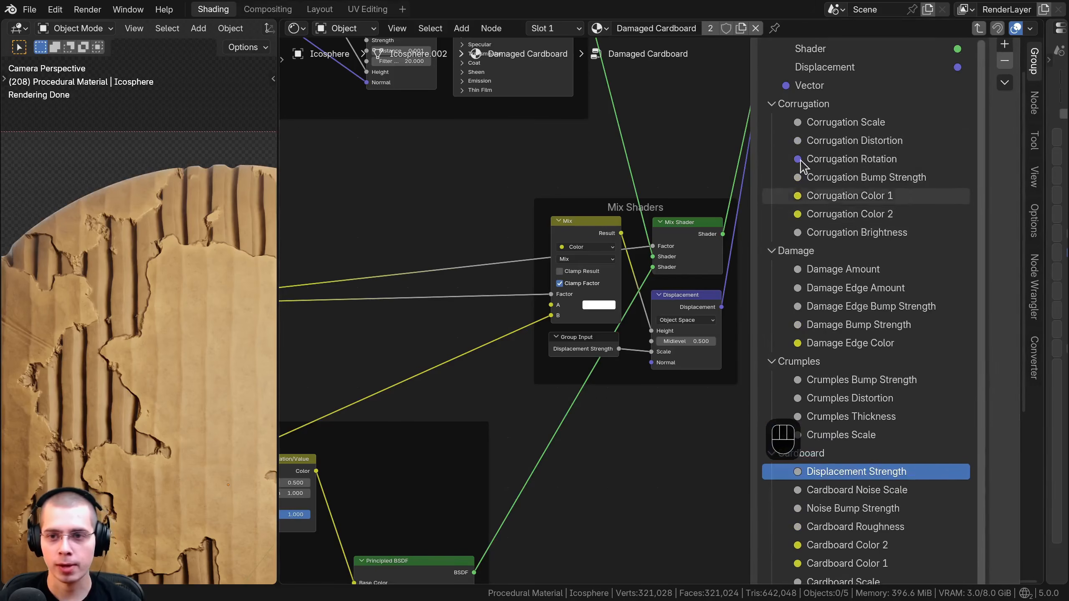
pyautogui.moveTo(750, 142); pyautogui.dragTo(707, 146)
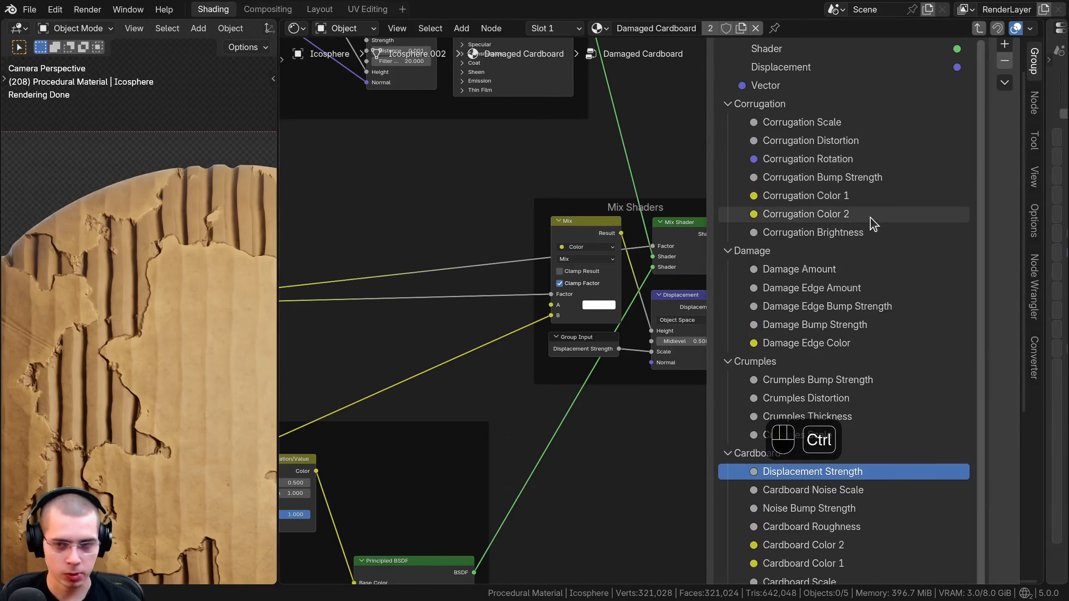
pyautogui.keyDown('ctrl'); pyautogui.moveTo(823, 155); pyautogui.dragTo(820, 131, button='middle'); pyautogui.keyUp('ctrl')
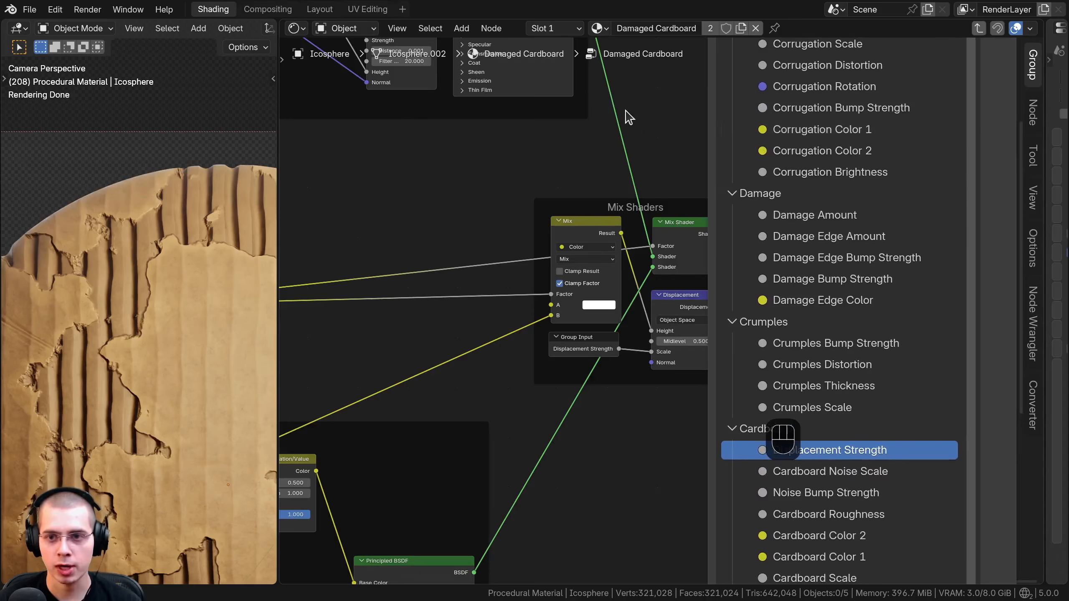
pyautogui.scroll(1, 710, 113)
pyautogui.moveTo(707, 104); pyautogui.dragTo(631, 117)
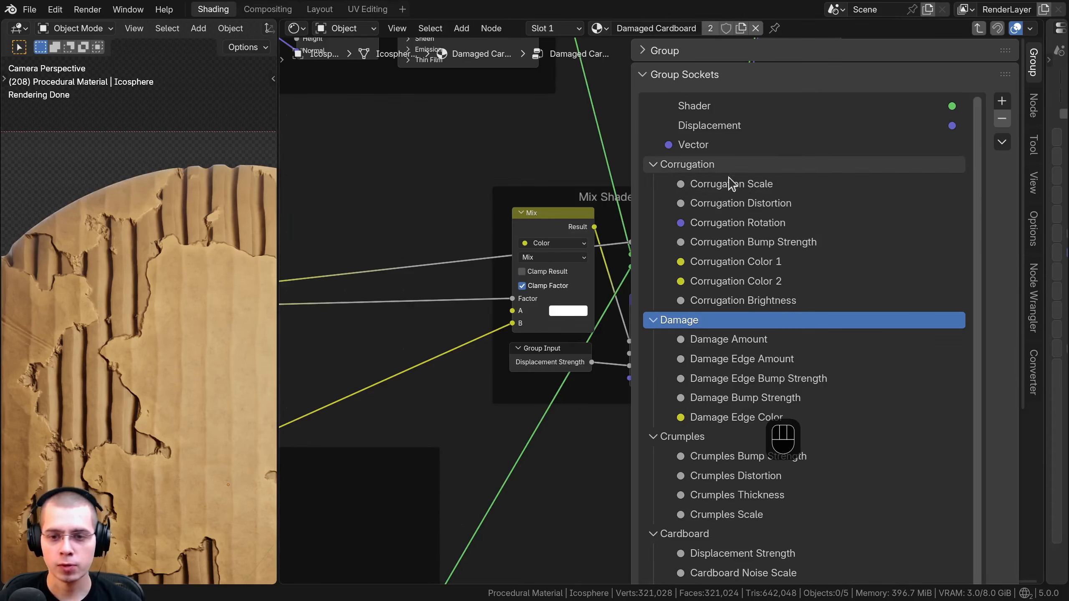
pyautogui.scroll(-1, 730, 184)
pyautogui.scroll(1, 731, 195)
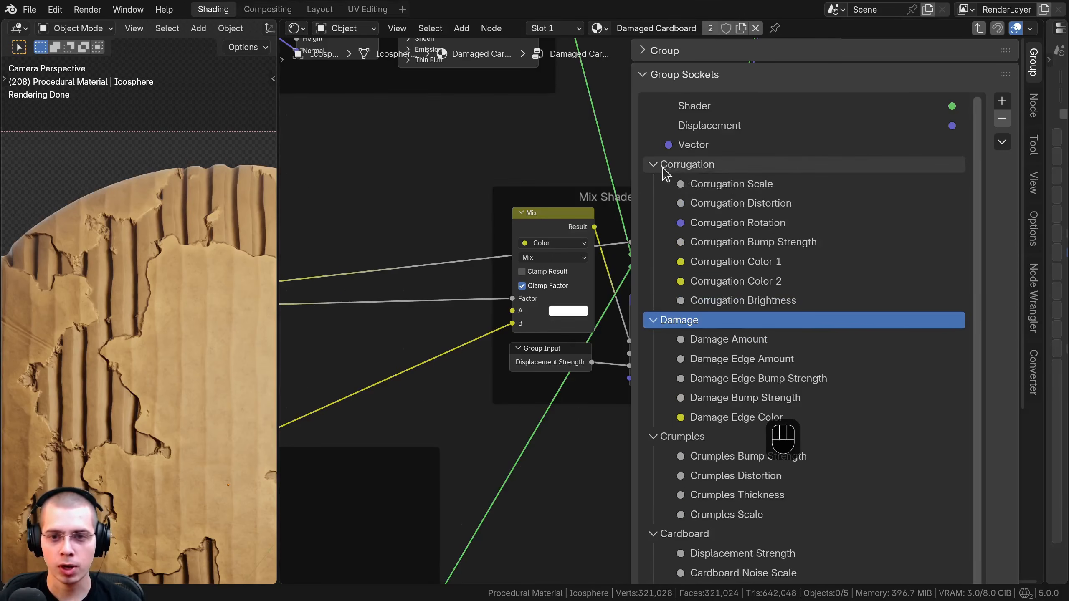
# Step: Collapse the Corrugation, Damage, Crumples, Cardboard and Dirt panels in the group socket list
pyautogui.click(653, 164)
pyautogui.click(654, 184)
pyautogui.click(653, 203)
pyautogui.click(653, 223)
pyautogui.click(654, 242)
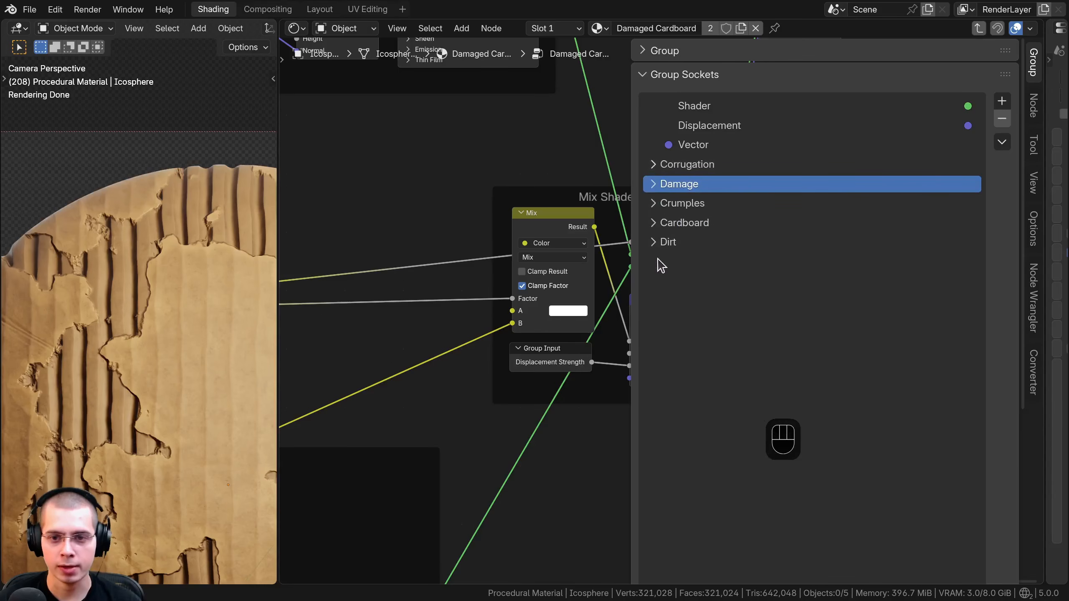
# Step: Reorder the socket panels as Cardboard, Damage, Corrugation, Dirt, Crumples
pyautogui.moveTo(697, 221); pyautogui.dragTo(652, 155)
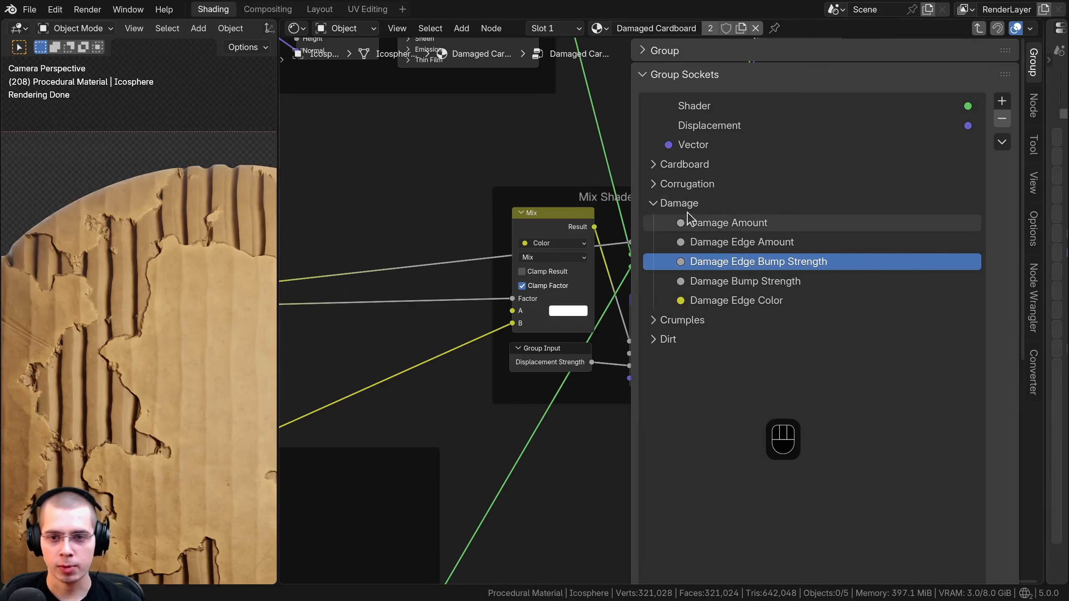
pyautogui.click(674, 203)
pyautogui.moveTo(674, 203); pyautogui.dragTo(657, 219)
pyautogui.click(654, 204)
pyautogui.click(654, 242)
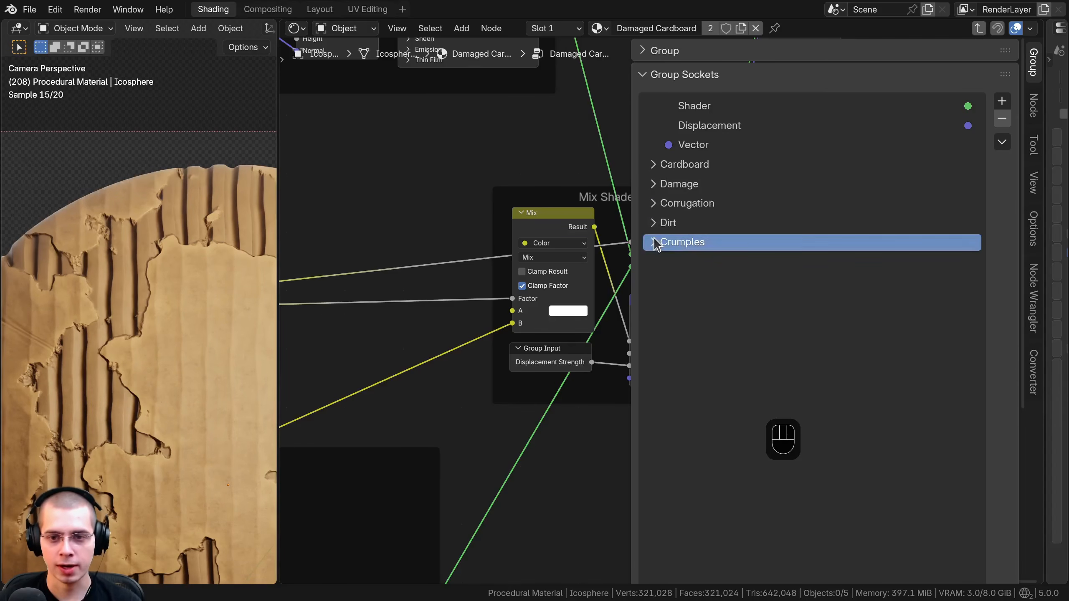
pyautogui.click(678, 167)
pyautogui.click(682, 186)
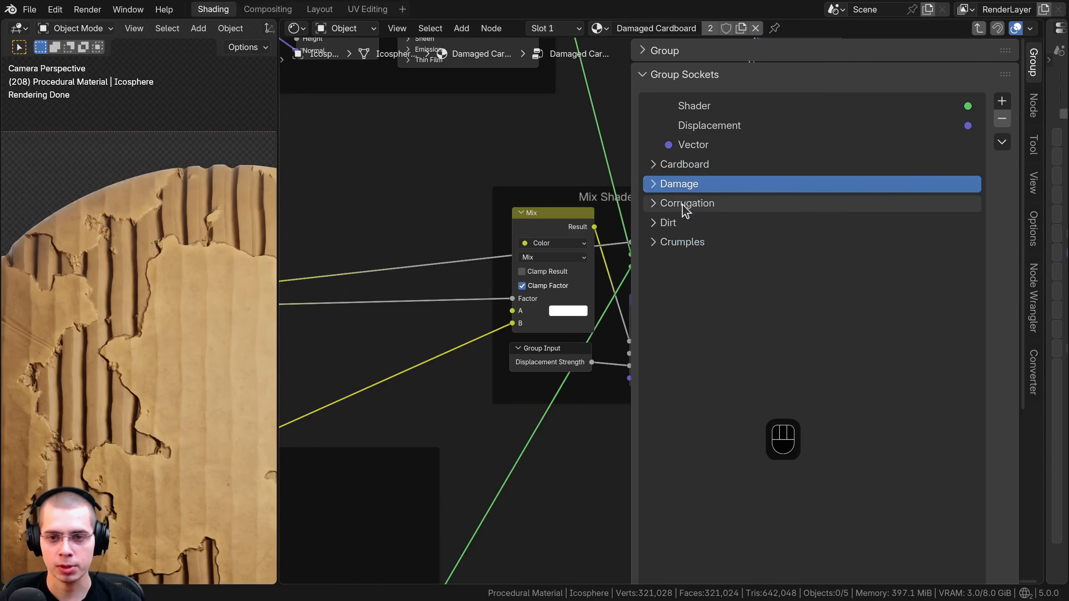
pyautogui.click(684, 204)
pyautogui.click(685, 227)
pyautogui.click(680, 241)
# Step: Expand the Cardboard panel and put Cardboard Scale first, followed by Cardboard Noise Scale
pyautogui.click(654, 164)
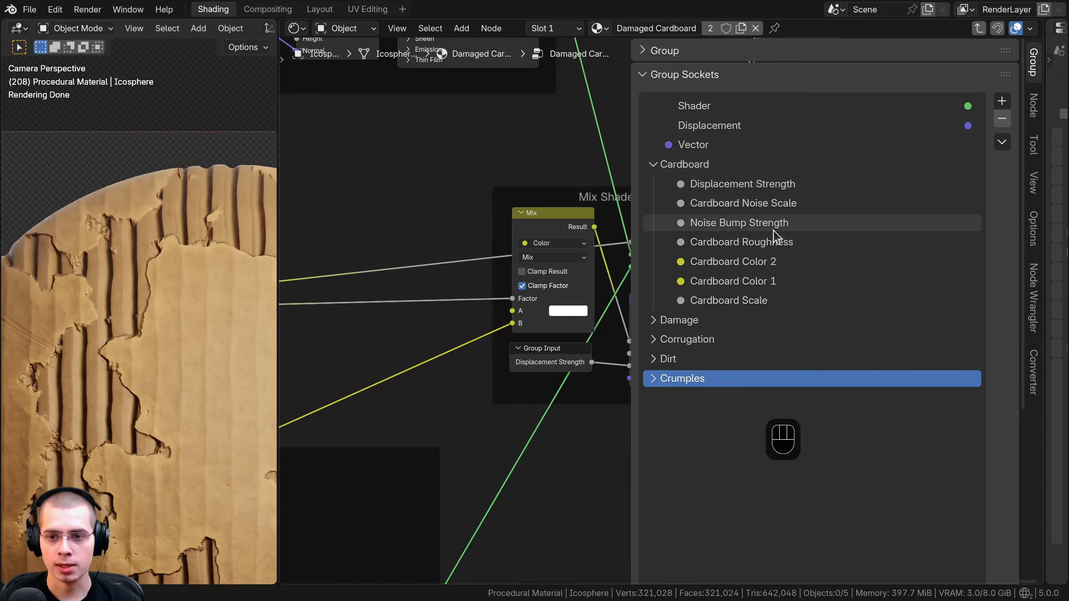
pyautogui.moveTo(729, 304); pyautogui.dragTo(716, 185)
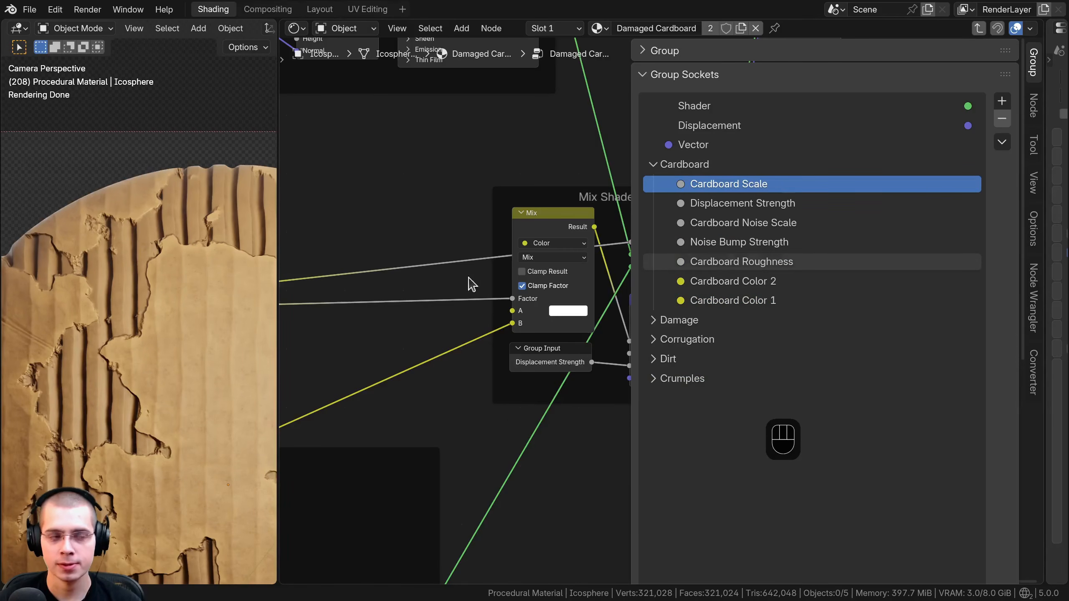
pyautogui.moveTo(717, 244); pyautogui.dragTo(747, 200)
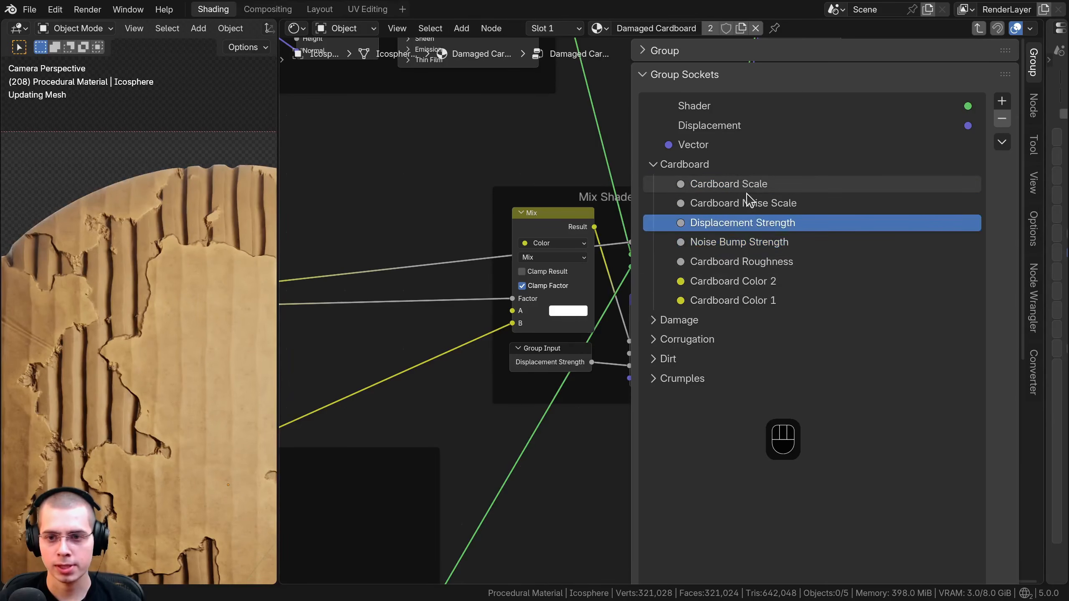
pyautogui.click(741, 201)
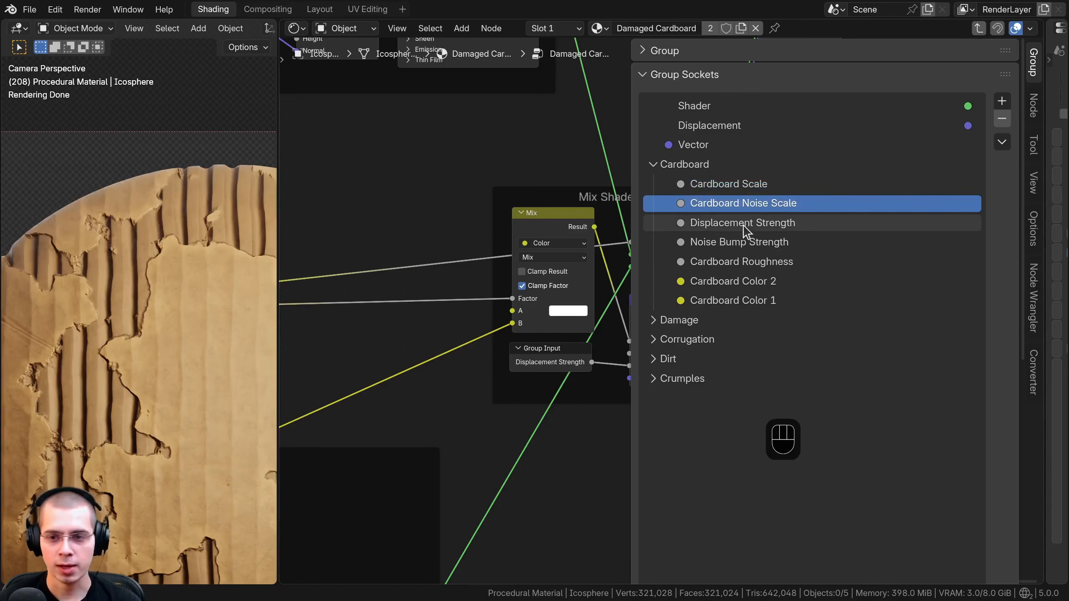
# Step: Move Cardboard Color 1 and Cardboard Color 2 directly below Cardboard Noise Scale
pyautogui.moveTo(754, 282); pyautogui.dragTo(748, 223)
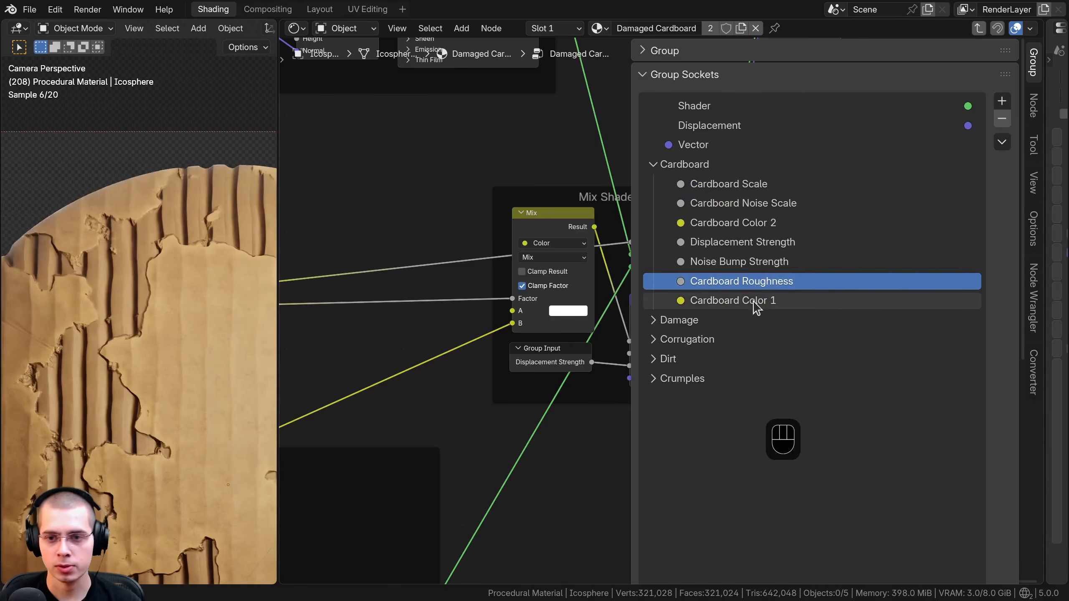
pyautogui.moveTo(756, 307); pyautogui.dragTo(740, 222)
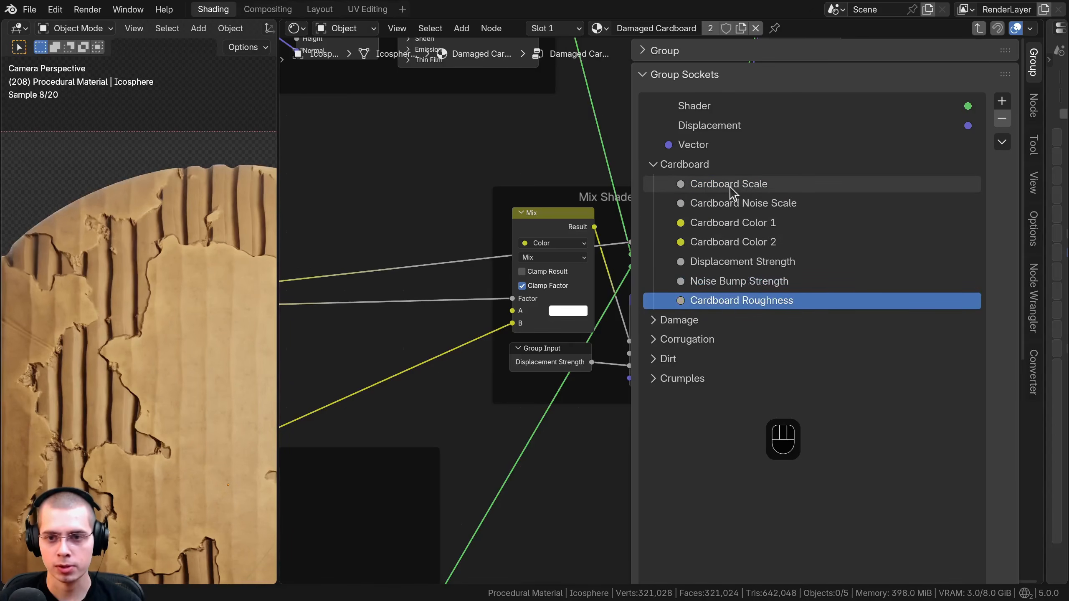
pyautogui.click(730, 185)
pyautogui.click(750, 204)
pyautogui.click(753, 221)
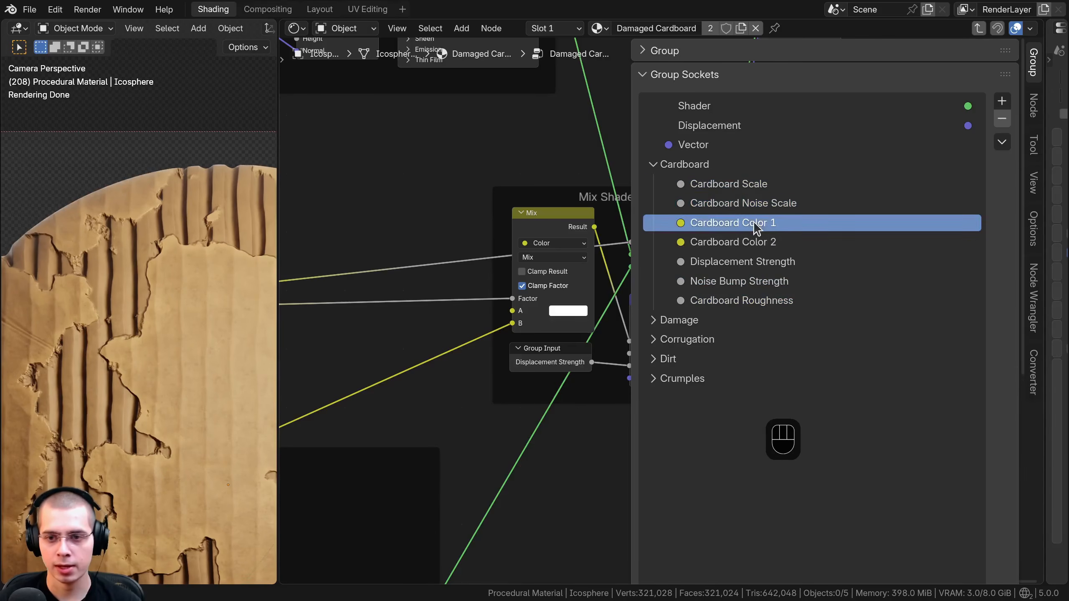
pyautogui.click(758, 246)
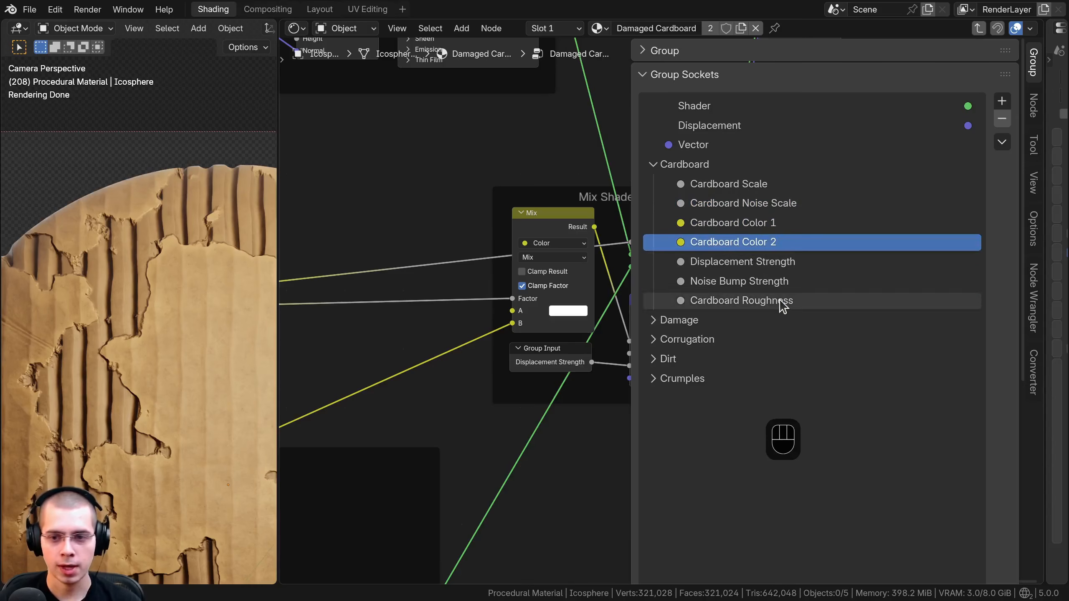
# Step: Place Cardboard Roughness and Noise Bump Strength after Cardboard Color 2, and move Displacement Strength into the Corrugation panel
pyautogui.moveTo(781, 300); pyautogui.dragTo(763, 254)
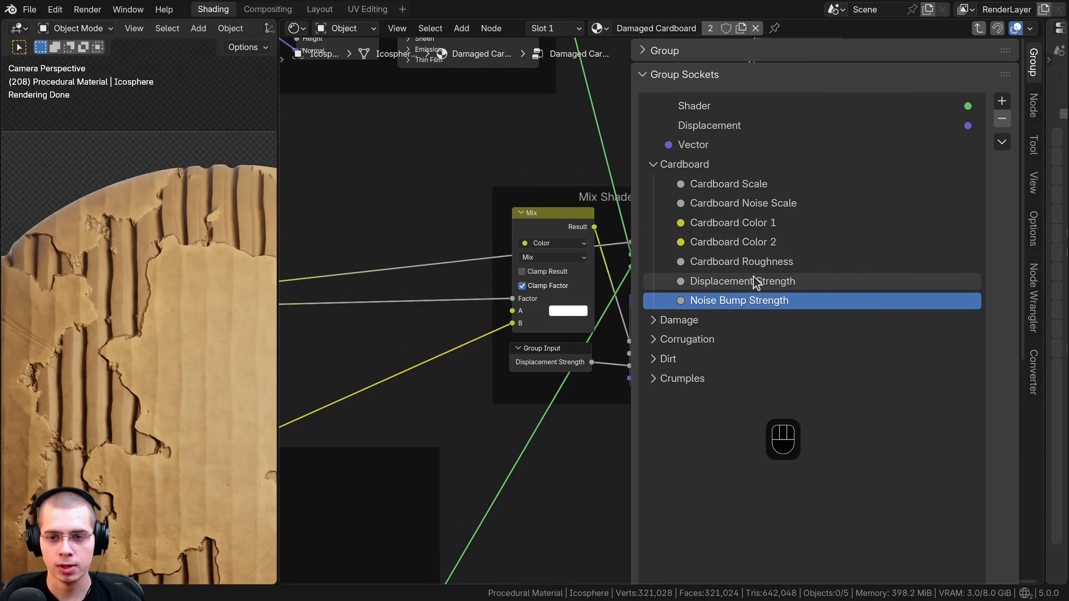
pyautogui.moveTo(747, 274); pyautogui.dragTo(747, 280)
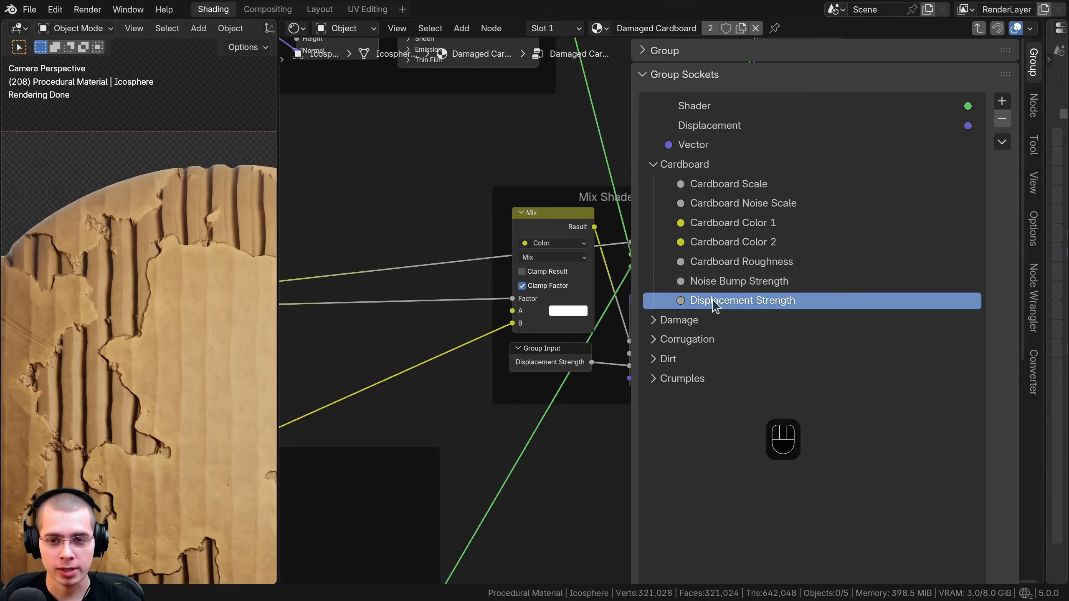
pyautogui.moveTo(723, 302); pyautogui.dragTo(676, 342)
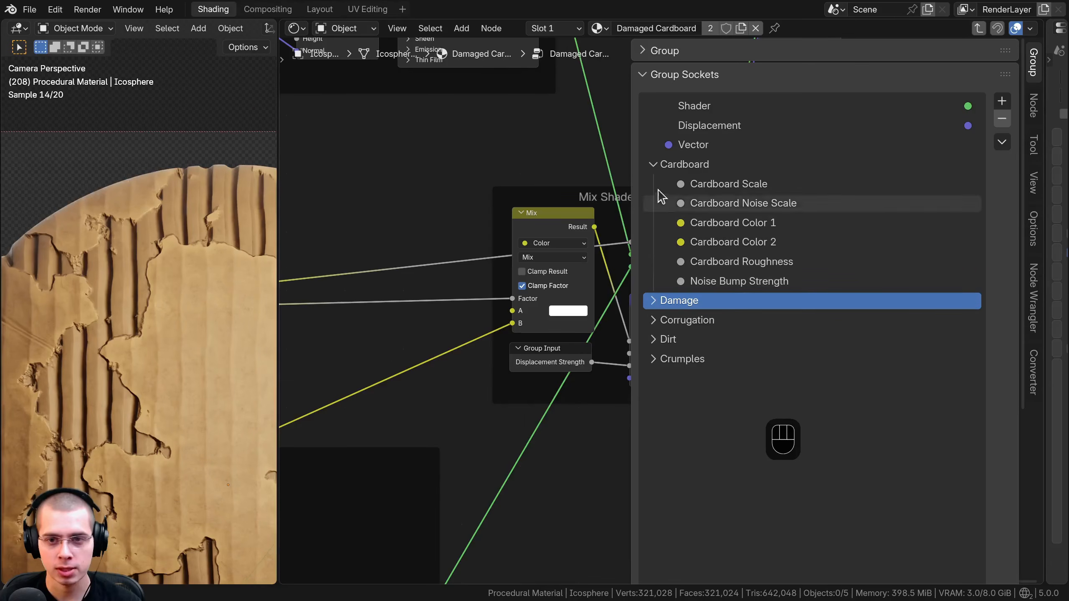
pyautogui.click(653, 166)
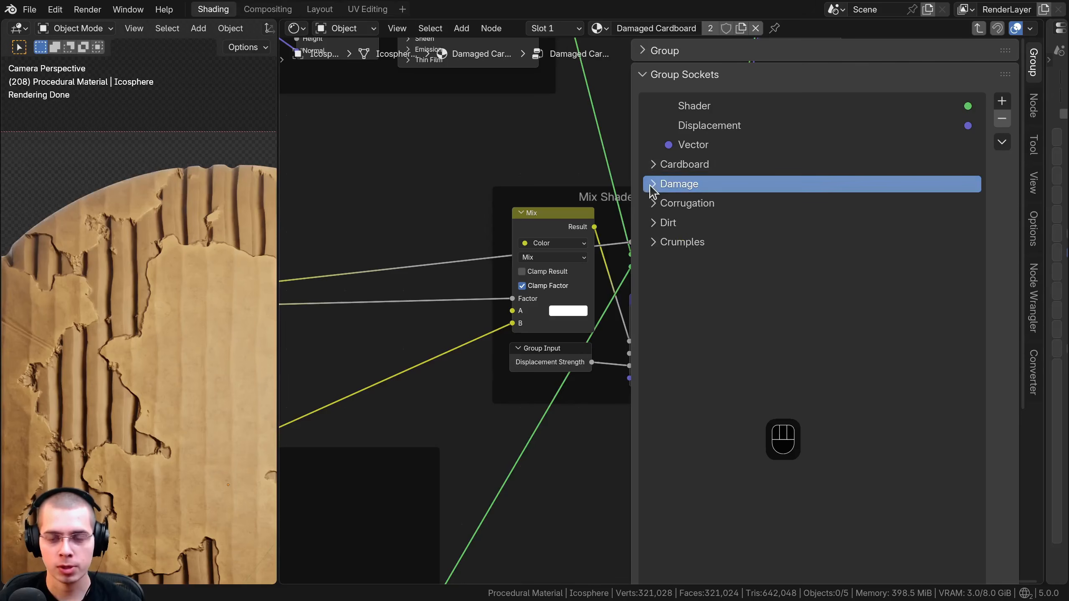
# Step: Reorder the Damage sockets as Damage Edge Color, Damage Edge Amount, Damage Amount, Damage Bump Strength, Damage Edge Bump Strength
pyautogui.click(652, 185)
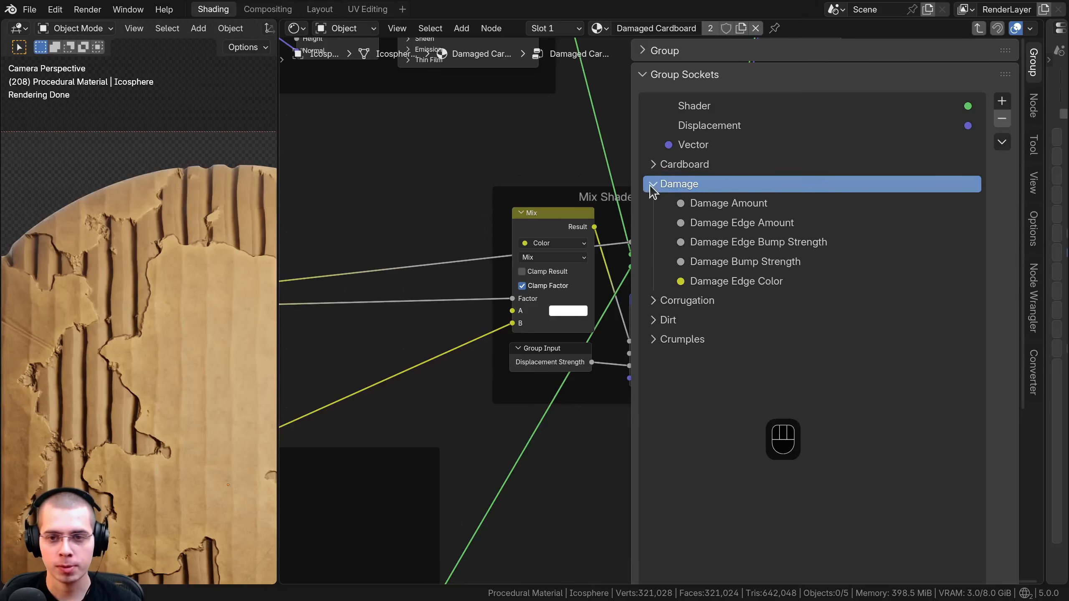
pyautogui.click(740, 283)
pyautogui.moveTo(731, 203); pyautogui.dragTo(730, 203)
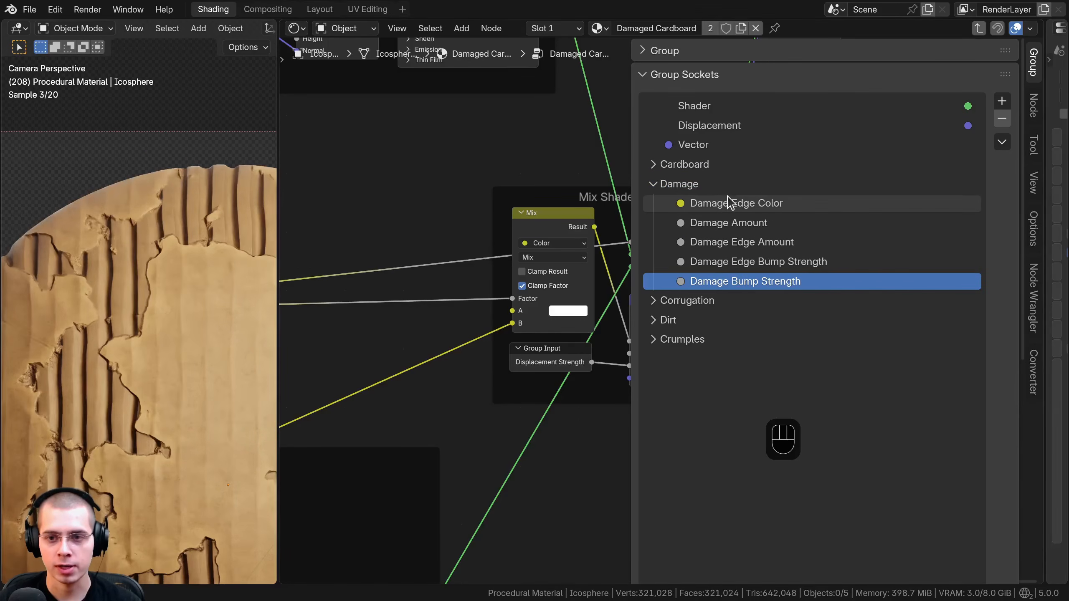
pyautogui.moveTo(734, 242); pyautogui.dragTo(732, 221)
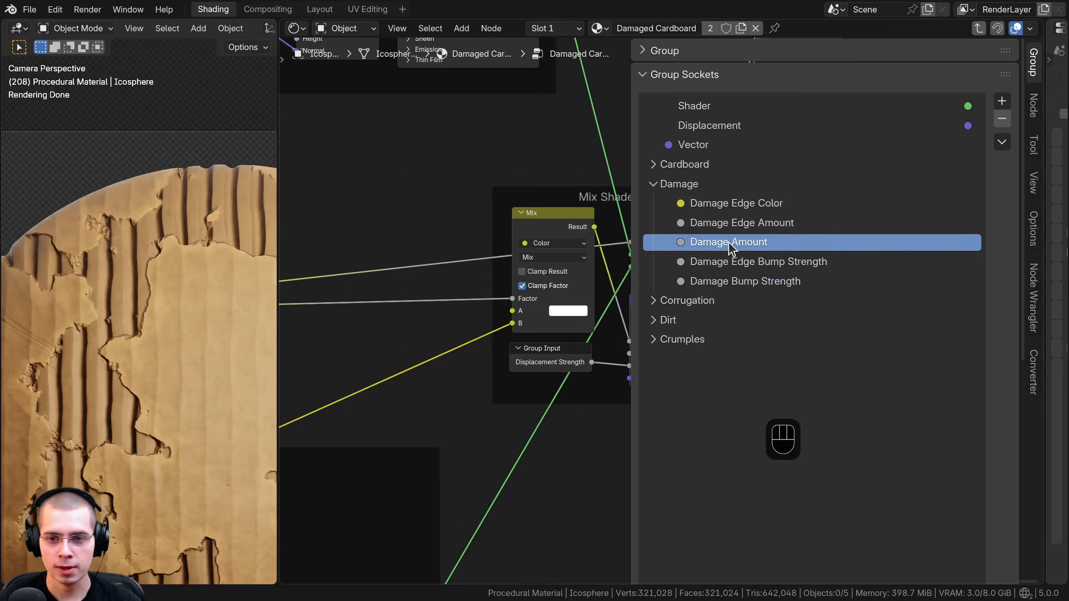
pyautogui.click(722, 227)
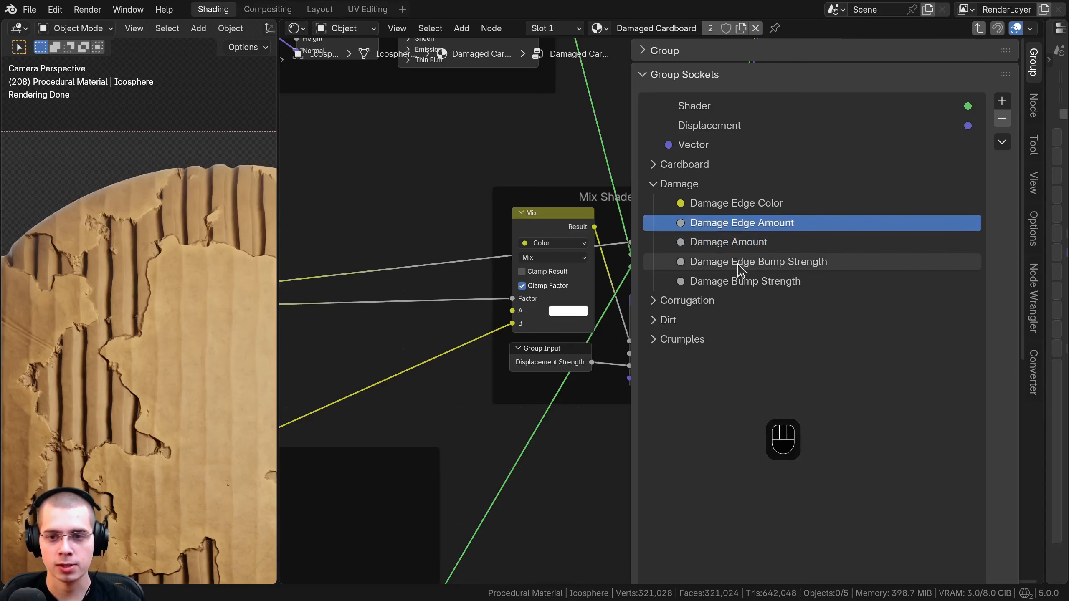
pyautogui.moveTo(740, 269); pyautogui.dragTo(741, 292)
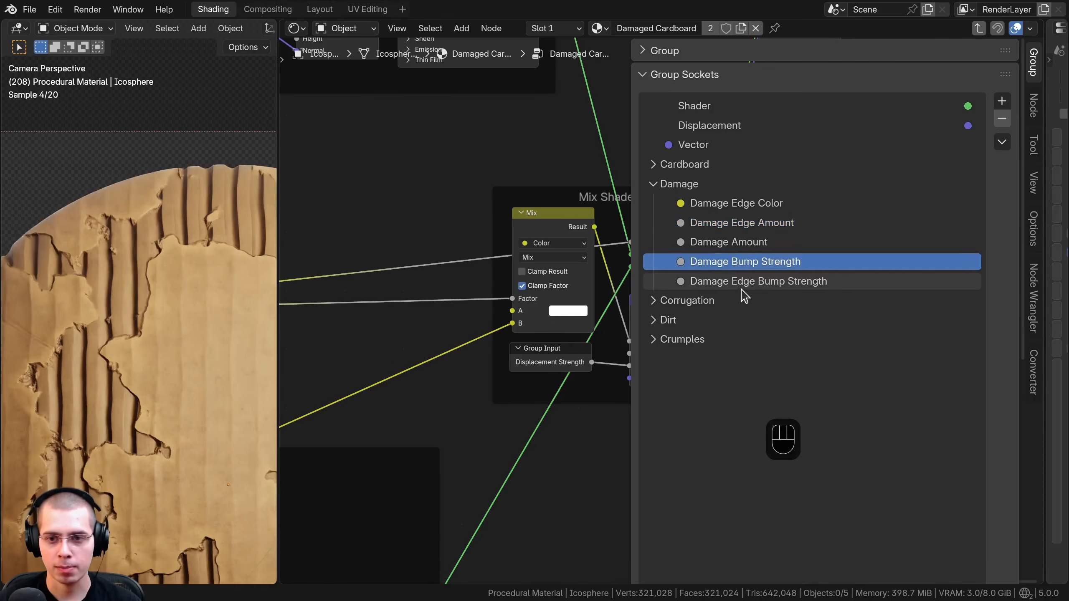
pyautogui.click(732, 206)
pyautogui.click(739, 227)
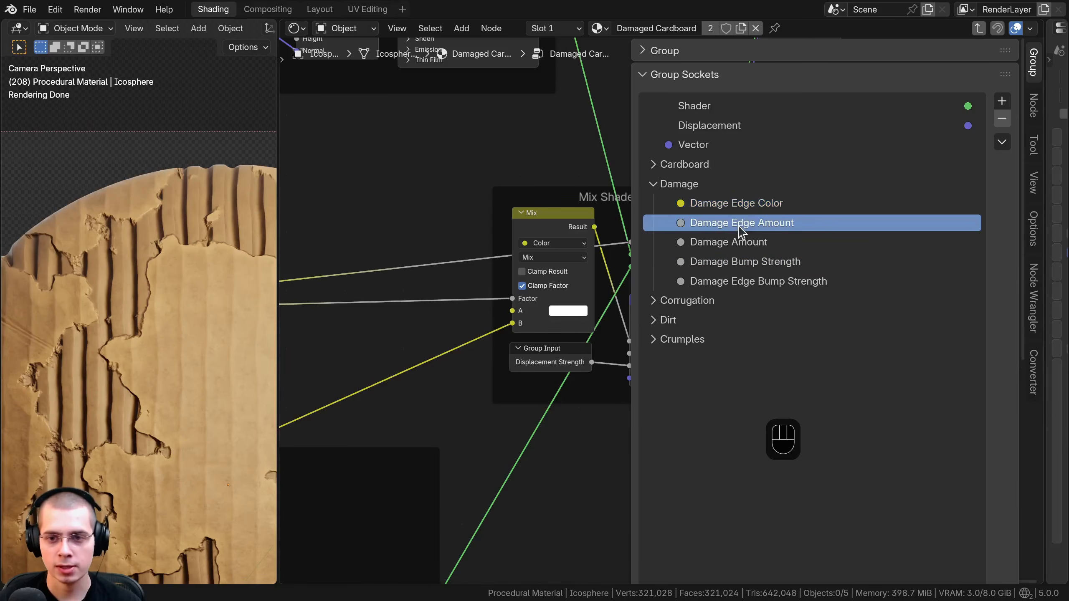
pyautogui.click(741, 243)
pyautogui.click(744, 265)
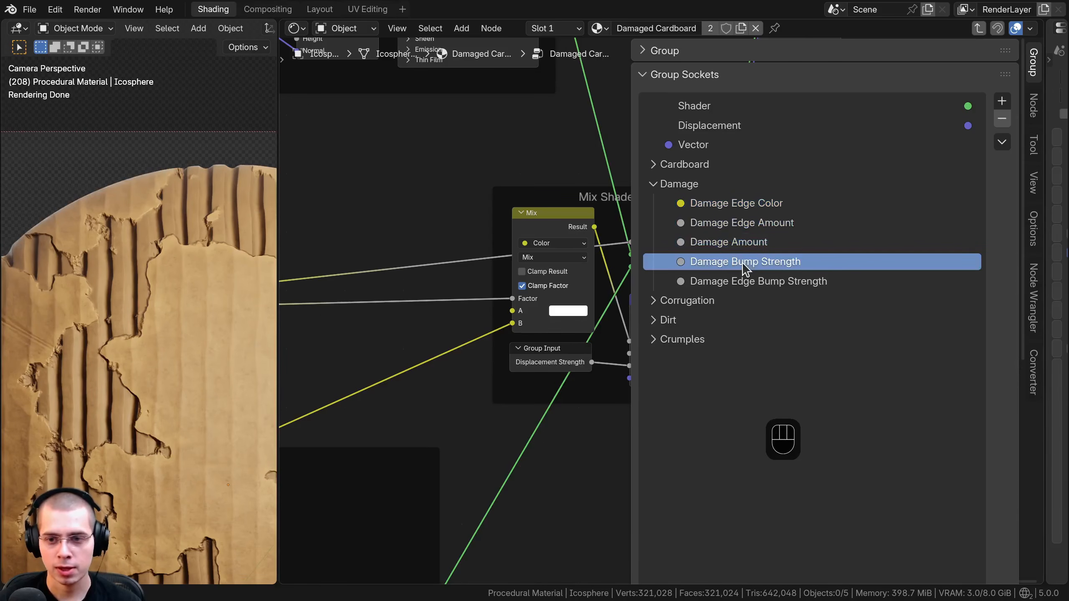
pyautogui.click(747, 282)
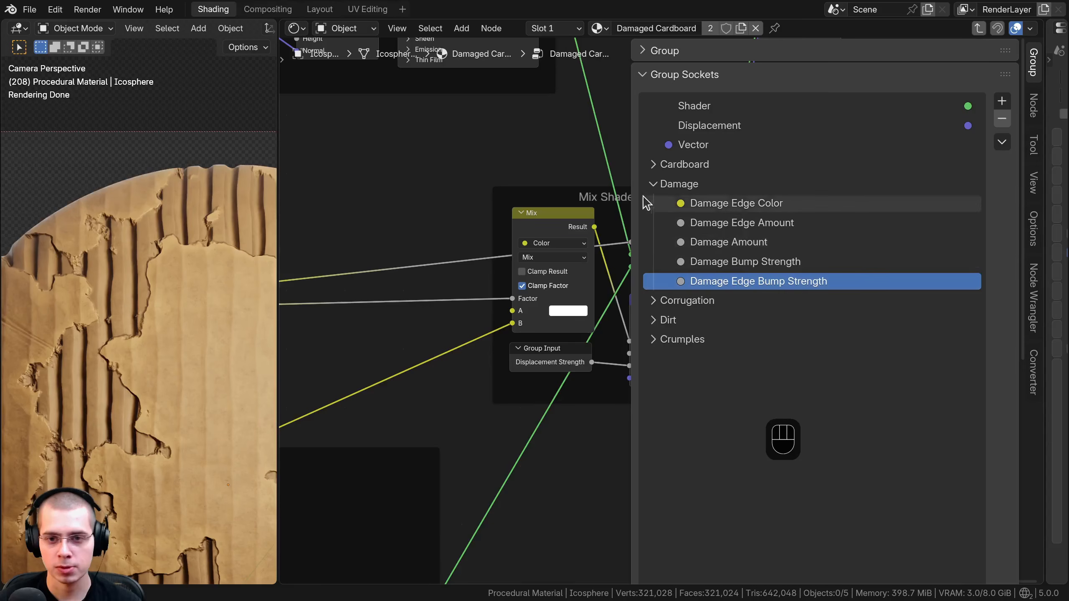
pyautogui.click(653, 184)
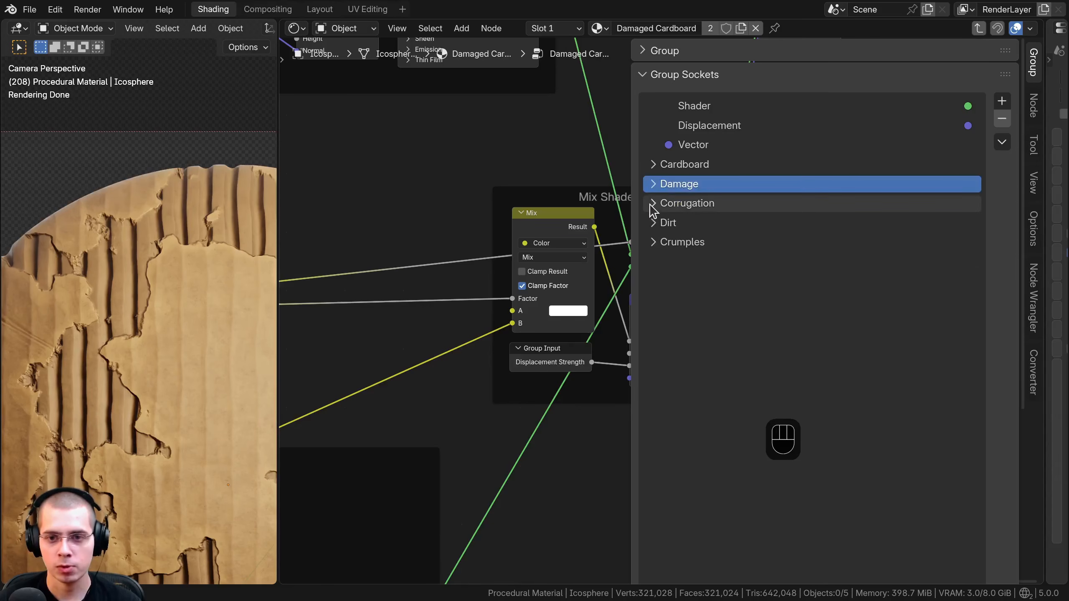
# Step: Expand the Corrugation panel and move Displacement Strength to the end, after Corrugation Brightness
pyautogui.click(653, 204)
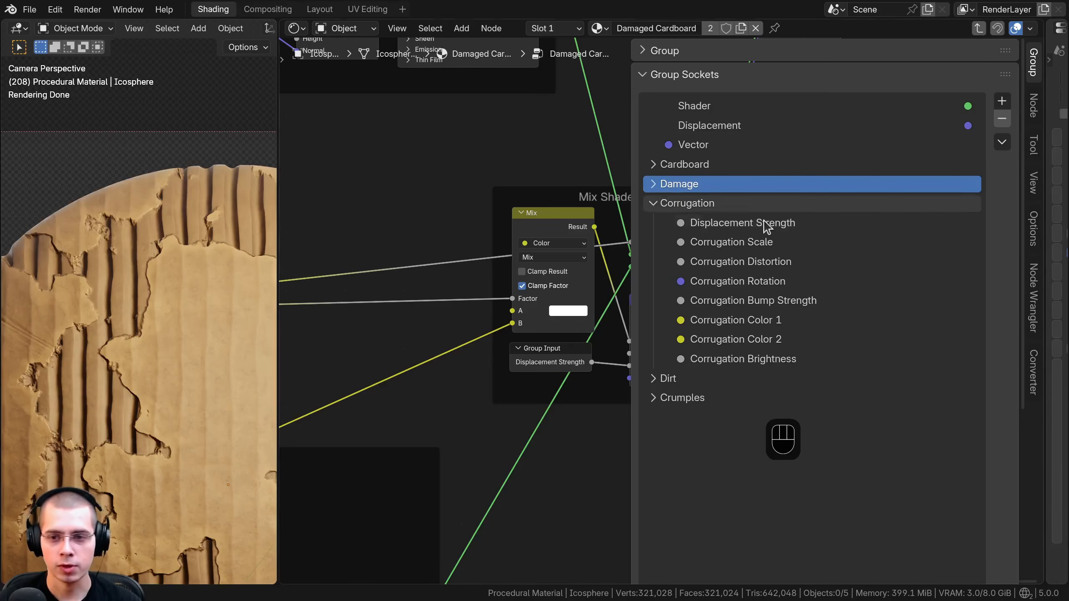
pyautogui.moveTo(753, 242); pyautogui.dragTo(746, 371)
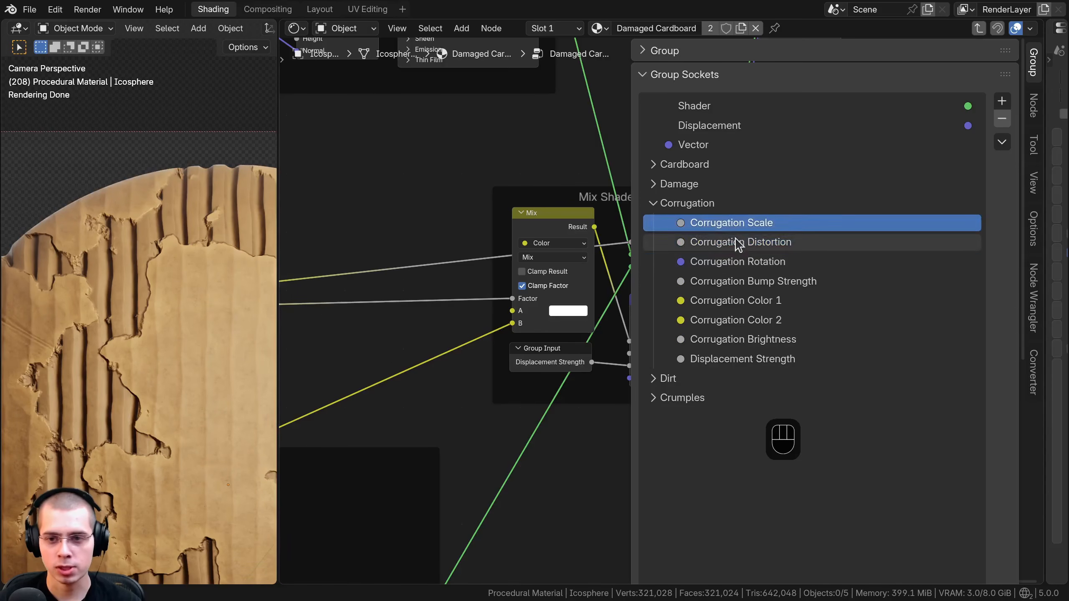
# Step: Move Corrugation Color 1, Corrugation Color 2 and Corrugation Brightness directly after Corrugation Distortion
pyautogui.moveTo(739, 303); pyautogui.dragTo(737, 260)
pyautogui.moveTo(747, 318); pyautogui.dragTo(745, 276)
pyautogui.moveTo(757, 340); pyautogui.dragTo(743, 272)
pyautogui.click(740, 303)
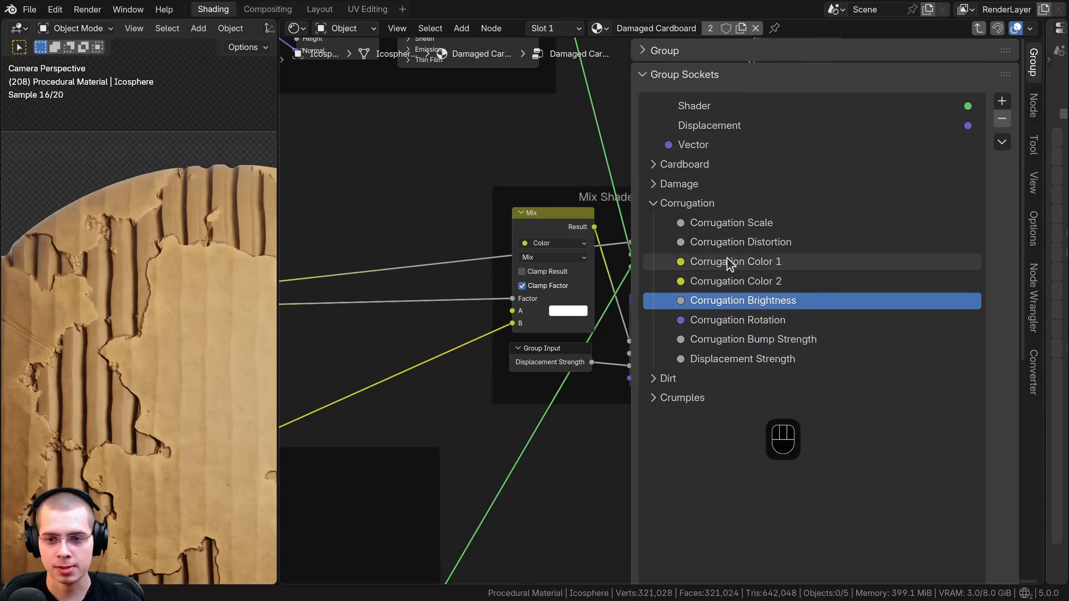
# Step: Review the order of the Corrugation sockets from Corrugation Color 1 down to Displacement Strength
pyautogui.click(751, 281)
pyautogui.click(750, 265)
pyautogui.click(748, 280)
pyautogui.click(746, 266)
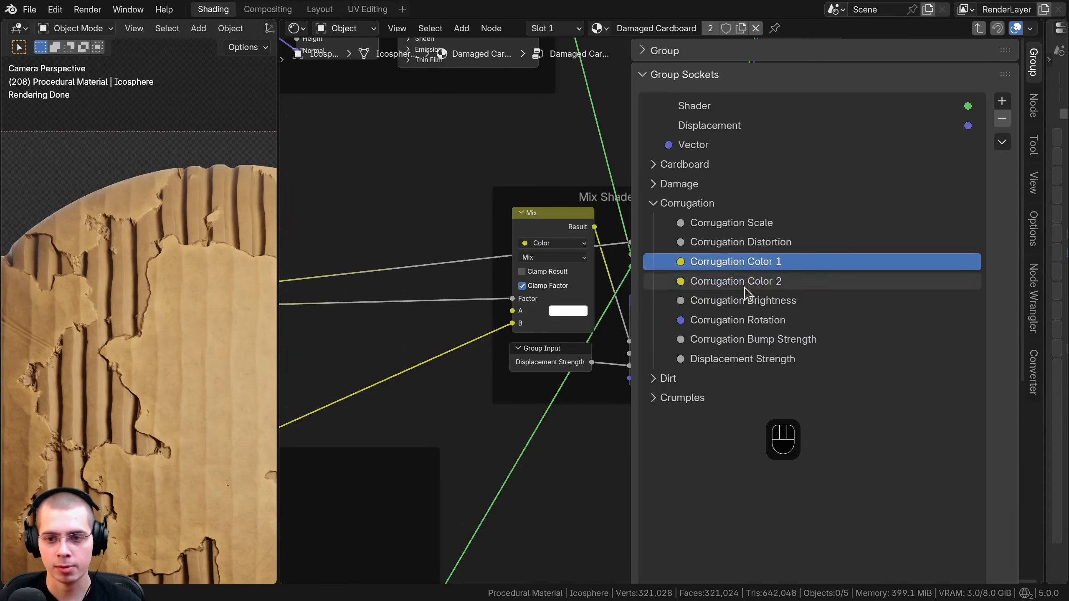
pyautogui.click(747, 301)
pyautogui.click(752, 321)
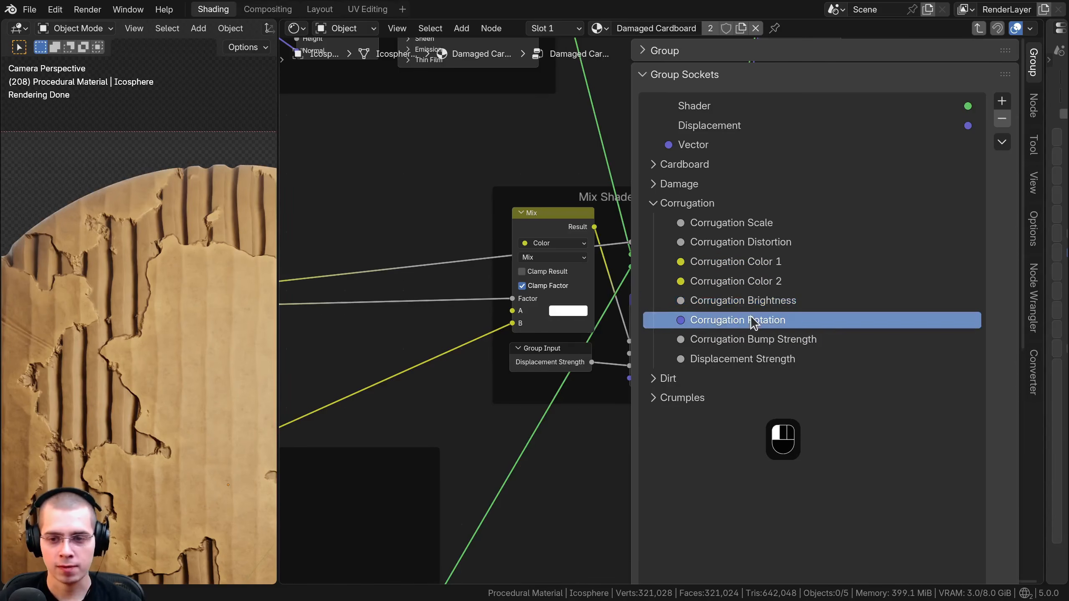
pyautogui.click(772, 339)
pyautogui.click(786, 356)
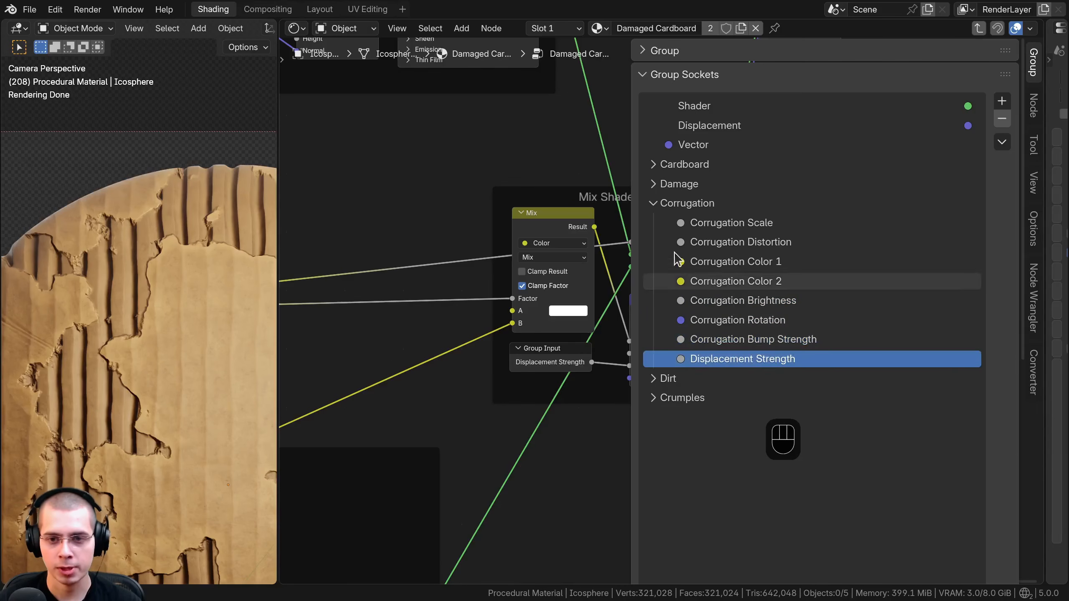
# Step: Collapse the Corrugation panel and reorder the Dirt sockets as Dirt Scale, Dirt Visibility, Dirt Color
pyautogui.click(654, 204)
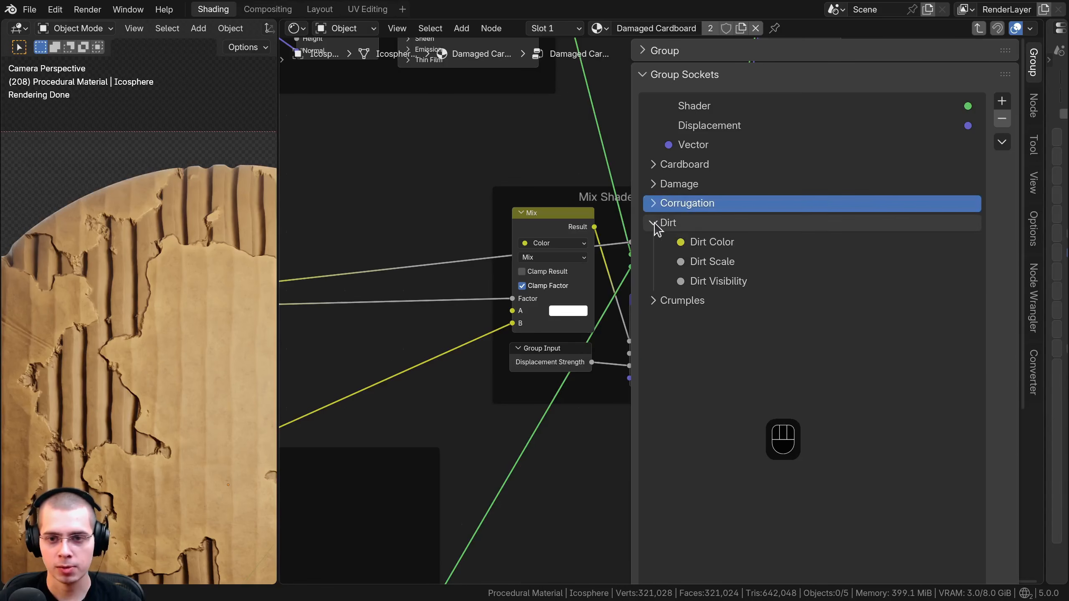
pyautogui.moveTo(725, 264); pyautogui.dragTo(725, 241)
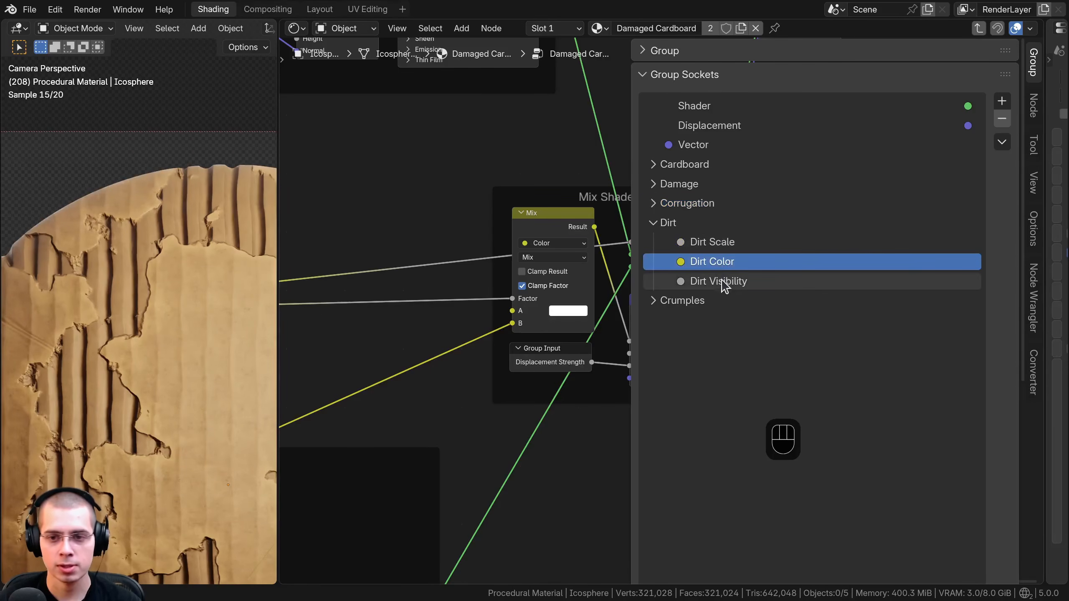
pyautogui.moveTo(723, 281); pyautogui.dragTo(716, 260)
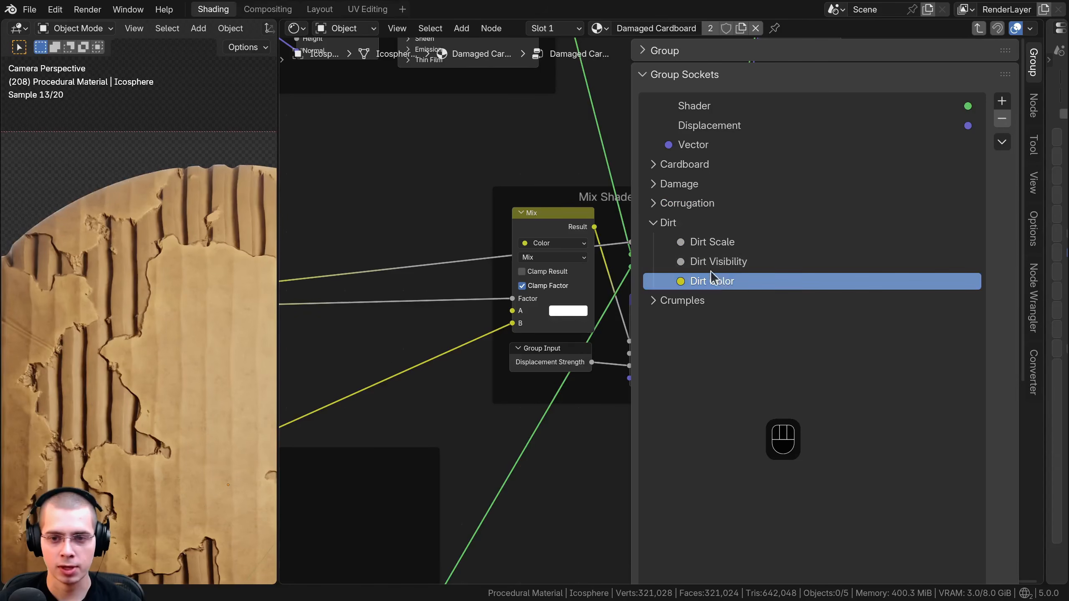
# Step: Collapse the Dirt panel and reorder the Crumples sockets as Crumples Scale, Crumples Thickness, Crumples Distortion, Crumples Bump Strength
pyautogui.click(654, 224)
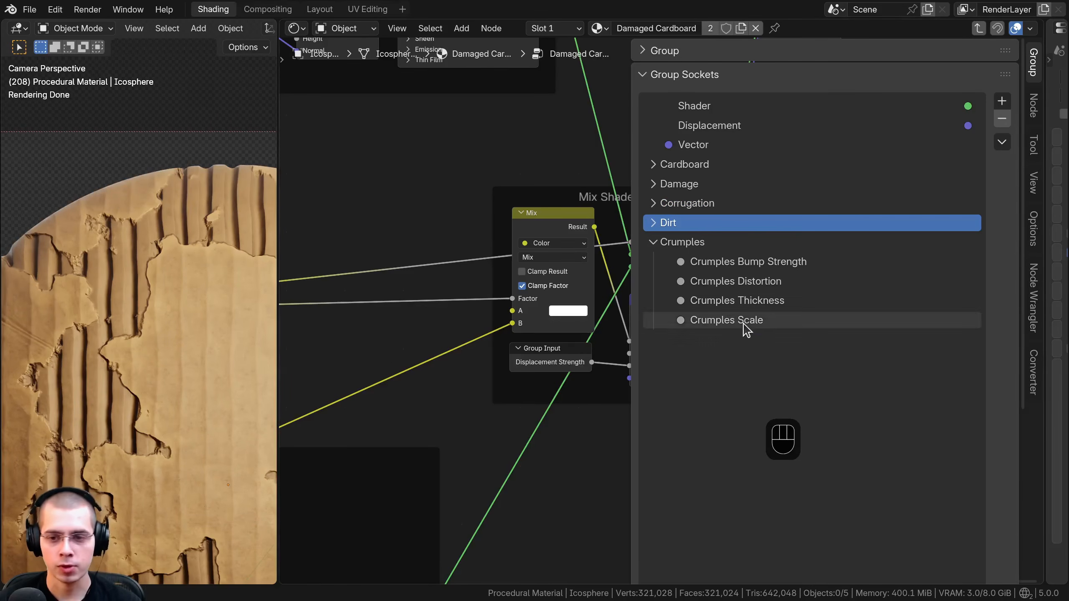
pyautogui.moveTo(742, 322); pyautogui.dragTo(741, 269)
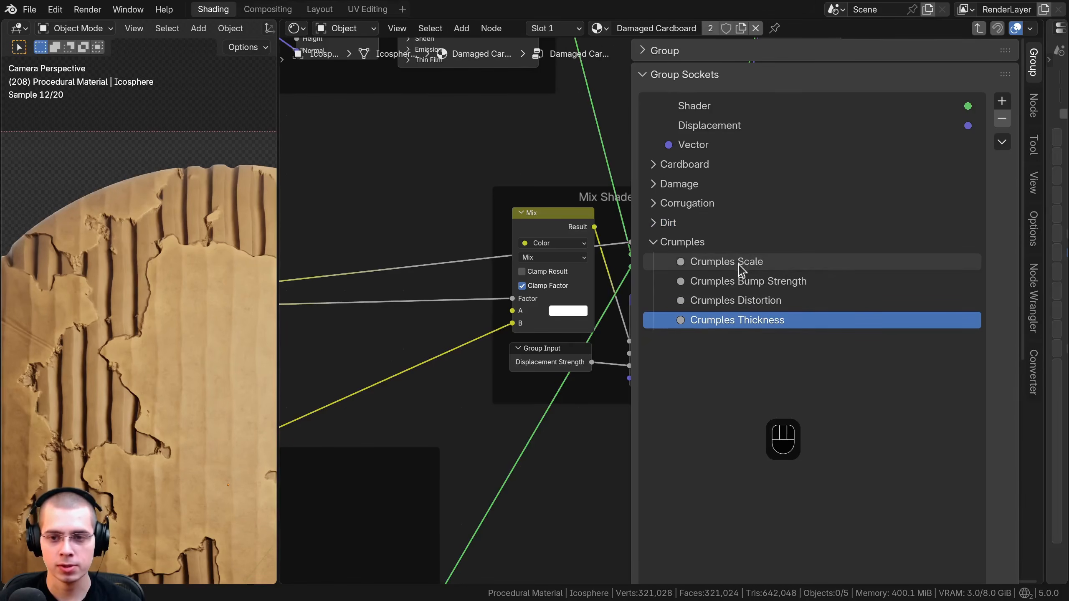
pyautogui.moveTo(756, 326); pyautogui.dragTo(742, 279)
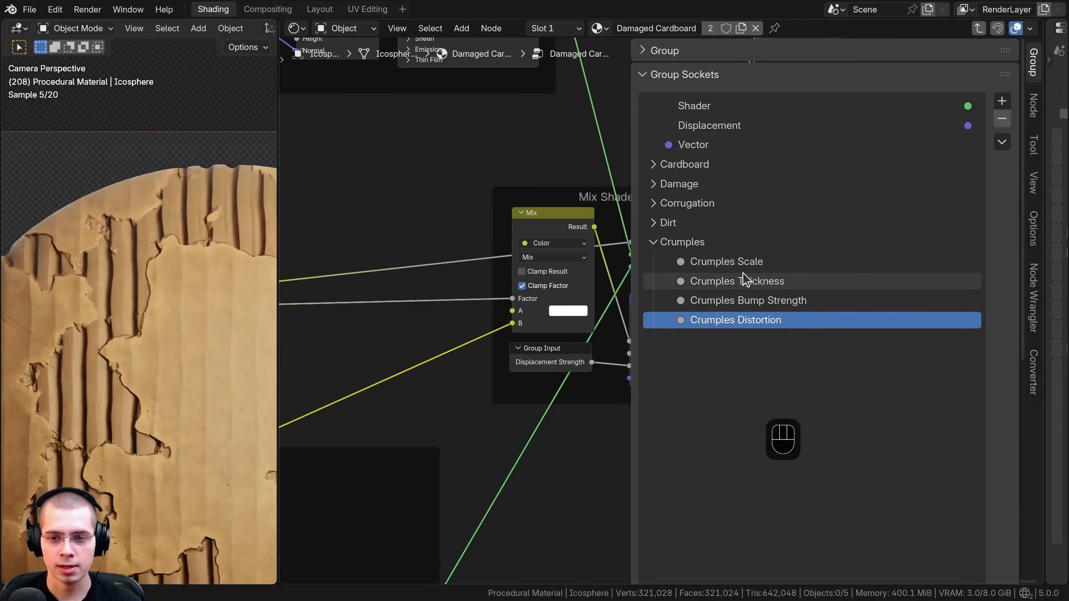
pyautogui.moveTo(725, 318); pyautogui.dragTo(723, 297)
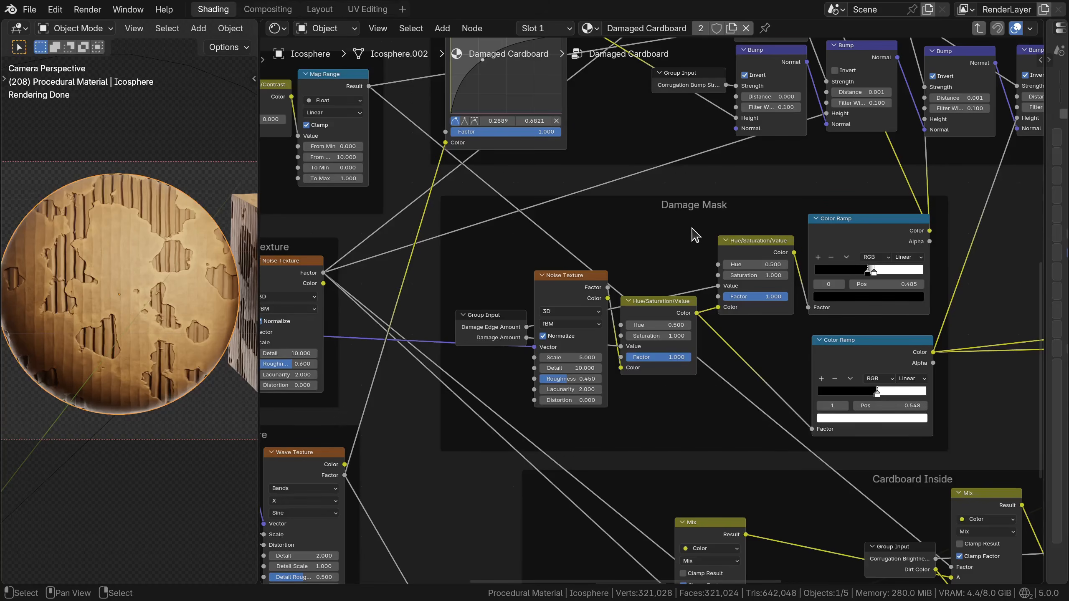
# Step: Show all hidden sockets on the Damage Mask frame's Group Input node and move the node upward
pyautogui.scroll(2, 695, 235)
pyautogui.click(703, 176)
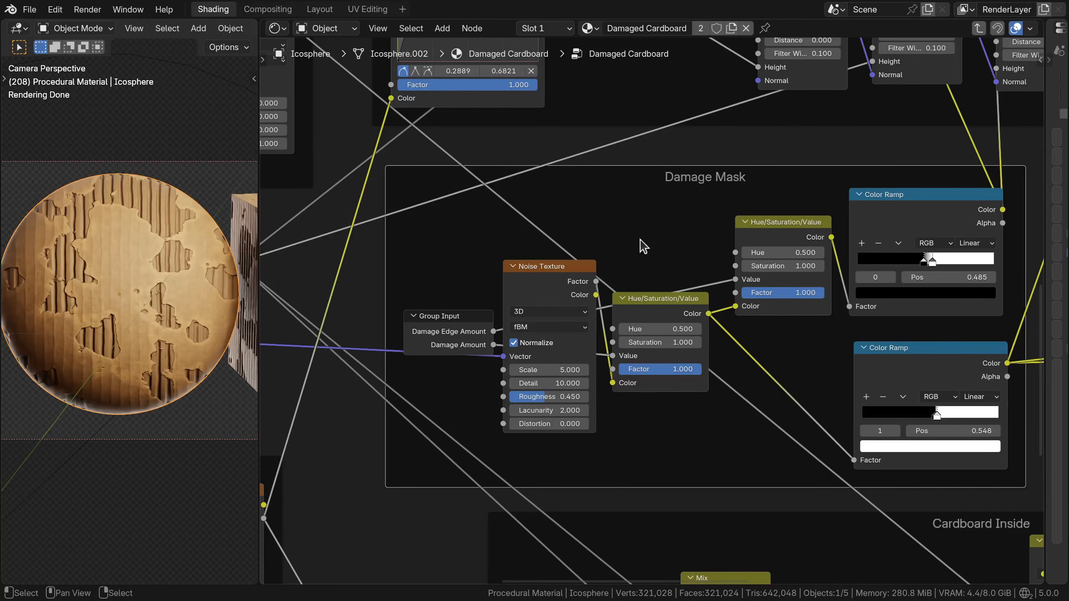
pyautogui.moveTo(639, 245); pyautogui.dragTo(834, 106, button='middle')
pyautogui.click(538, 260)
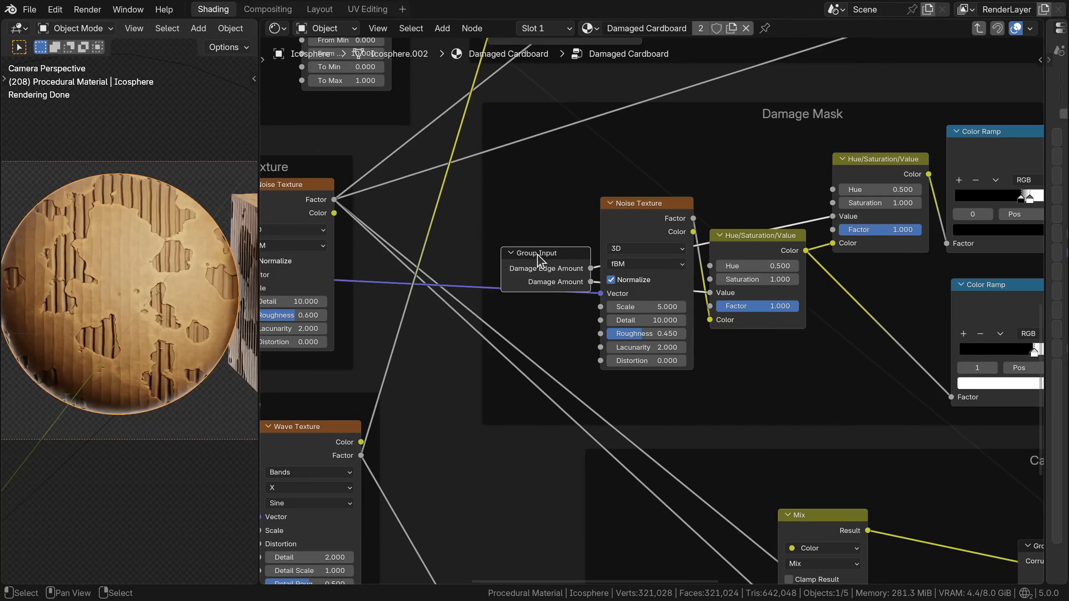
pyautogui.hotkey('ctrl', 'h')
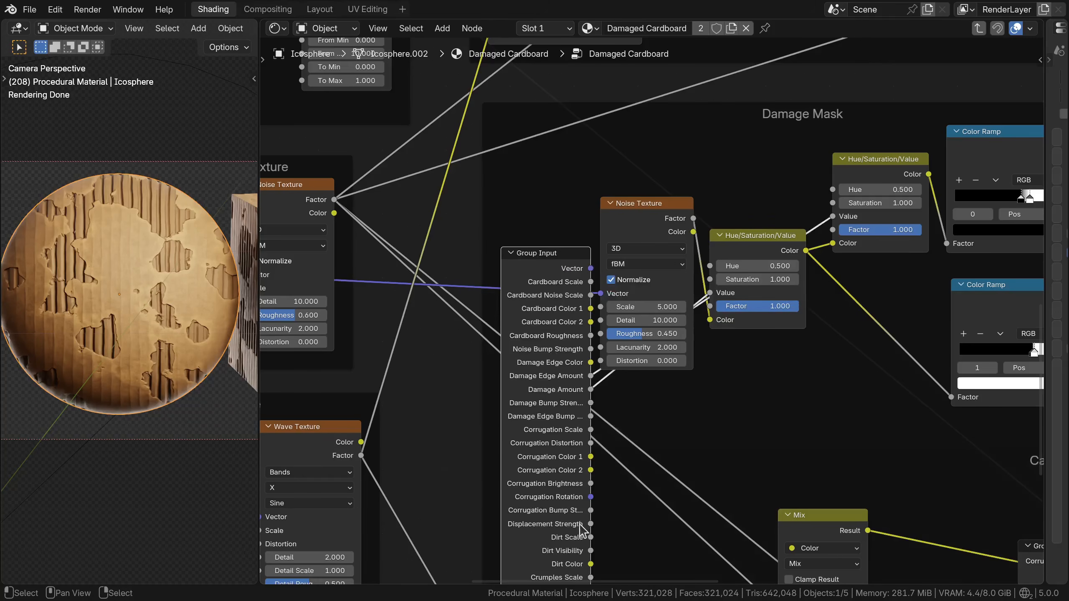
pyautogui.moveTo(559, 533); pyautogui.dragTo(529, 261)
pyautogui.scroll(2, 529, 261)
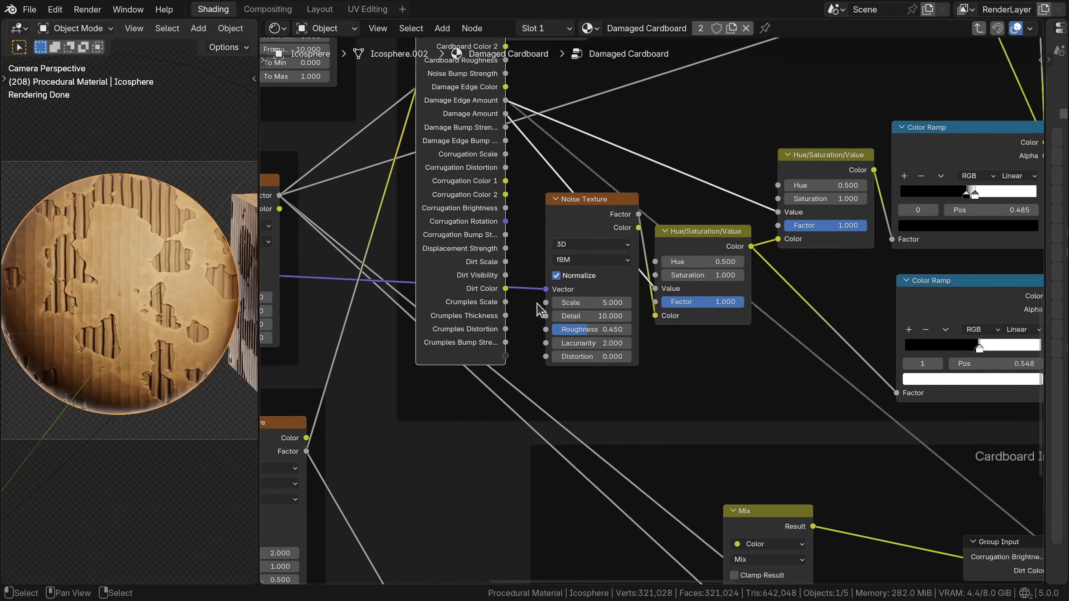
# Step: Expose the Damage Mask Noise Texture's Scale, Detail, Roughness and Distortion as new group inputs
pyautogui.scroll(2, 210, 287)
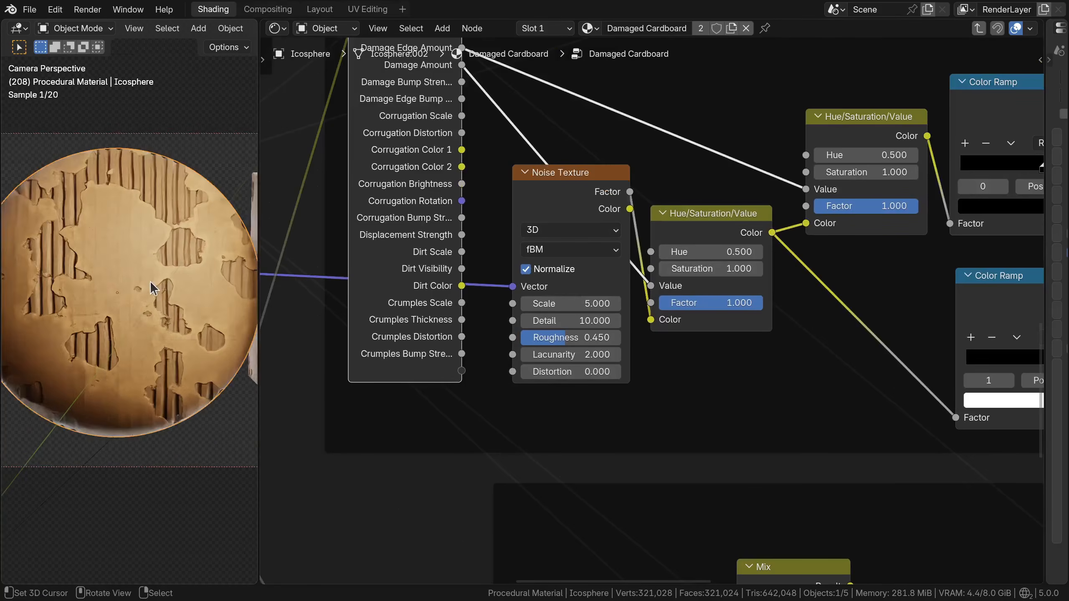
pyautogui.moveTo(571, 304)
pyautogui.mouseDown()
pyautogui.moveTo(598, 303)
pyautogui.moveTo(577, 304)
pyautogui.mouseUp()
pyautogui.press('Escape')
pyautogui.moveTo(547, 306); pyautogui.dragTo(556, 298, button='middle')
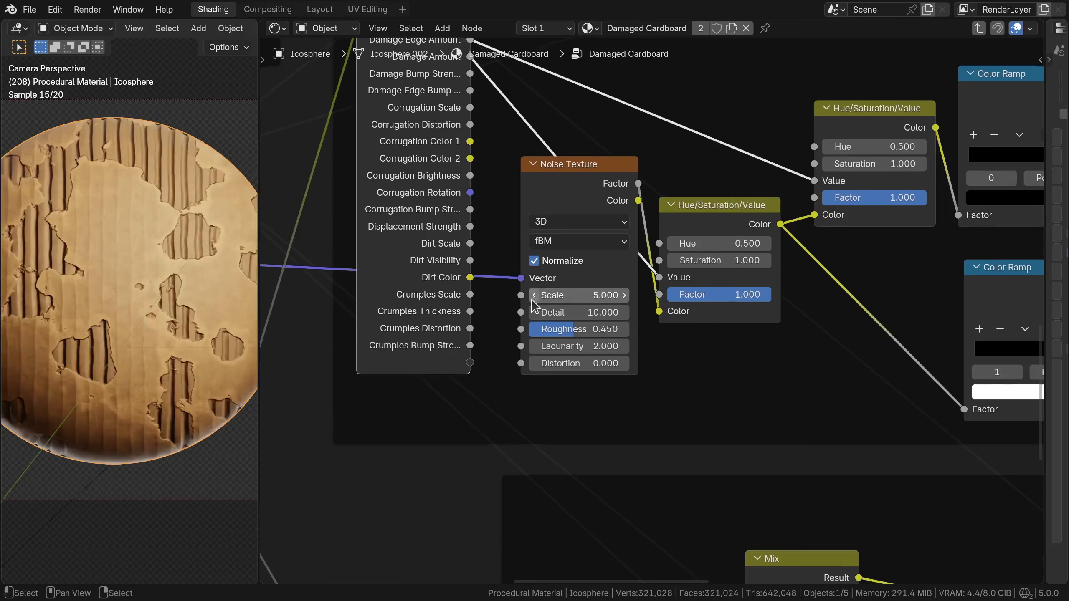
pyautogui.moveTo(521, 295); pyautogui.dragTo(470, 414)
# Step: Hide the Group Input node's unused sockets and place the node beside the Noise Texture in the Damage Mask frame
pyautogui.click(425, 59)
pyautogui.moveTo(423, 53); pyautogui.dragTo(444, 298, button='middle')
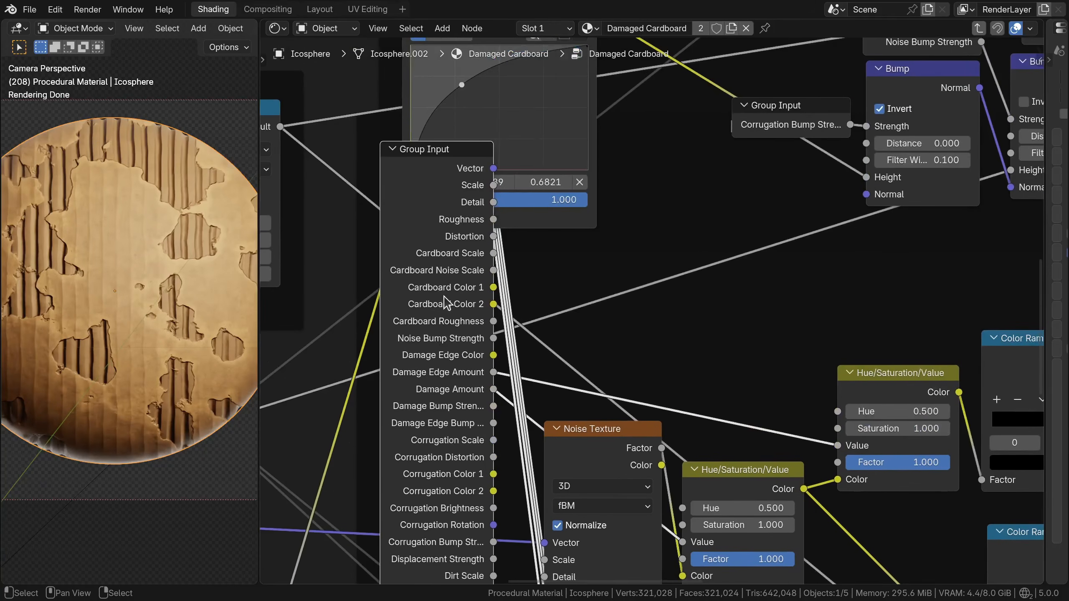
pyautogui.scroll(-2, 417, 250)
pyautogui.moveTo(417, 251); pyautogui.dragTo(453, 173, button='middle')
pyautogui.hotkey('ctrl', 'h')
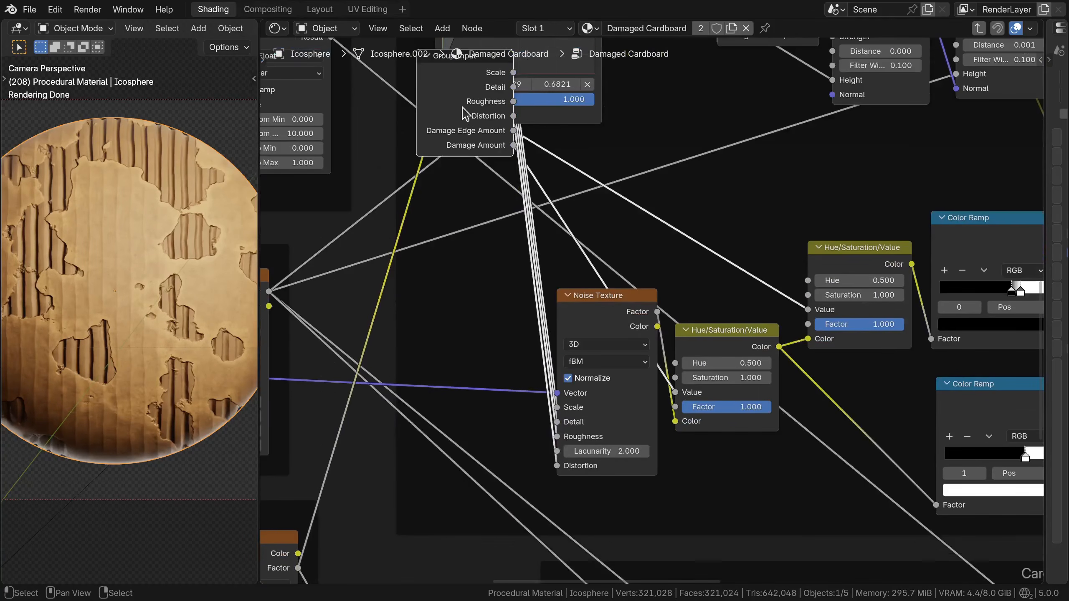
pyautogui.moveTo(462, 108); pyautogui.dragTo(485, 412)
pyautogui.moveTo(696, 275); pyautogui.dragTo(678, 293, button='middle')
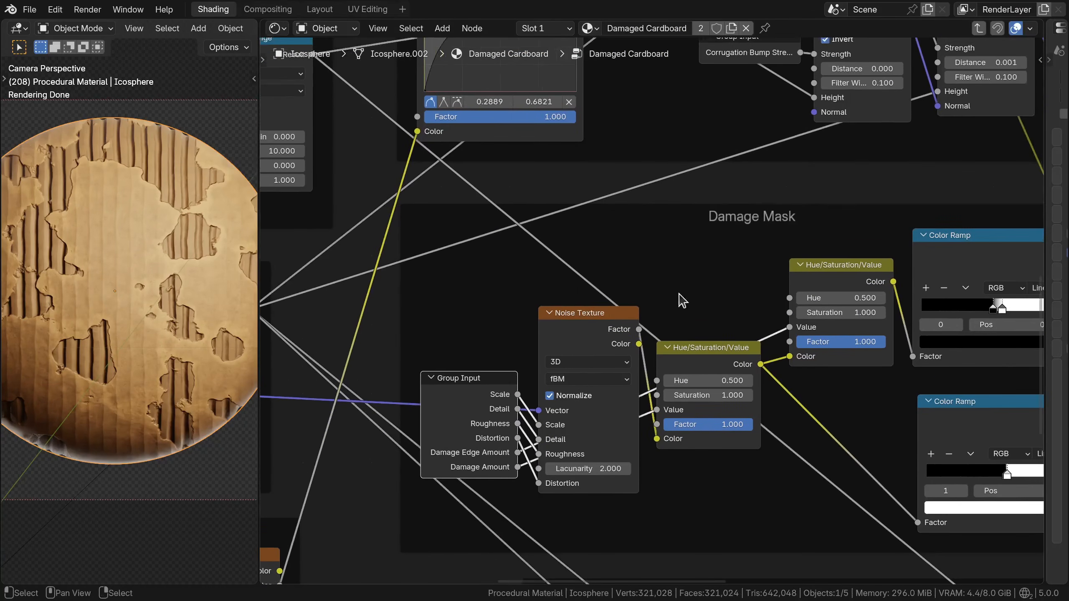
# Step: Rename the Scale, Detail and Roughness group sockets as Damage Scale, Damage Detail 1 and Damage Detail 2
pyautogui.press('n')
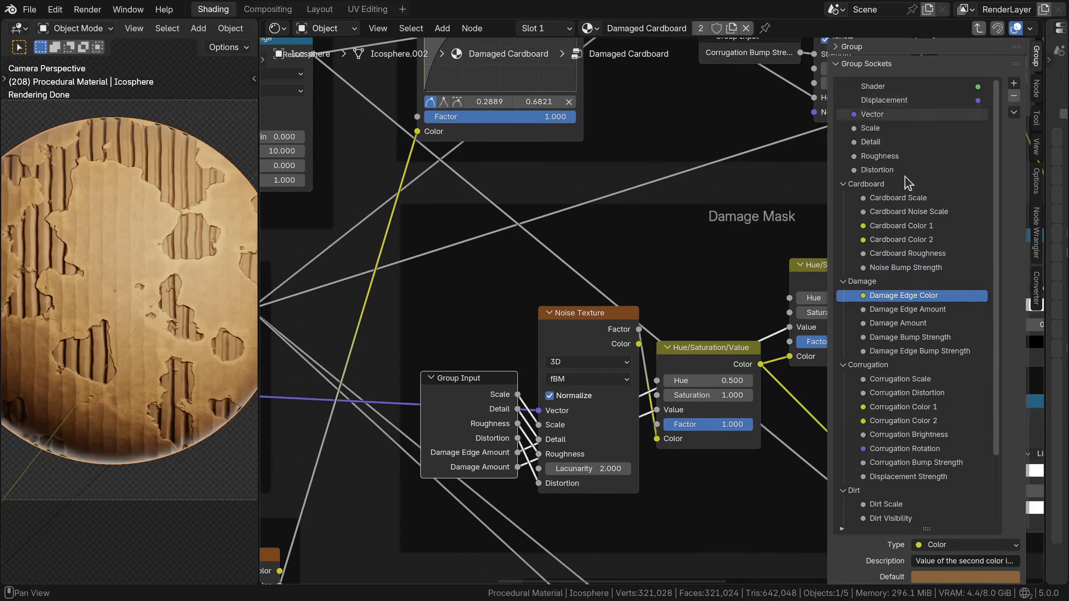
pyautogui.doubleClick(872, 129)
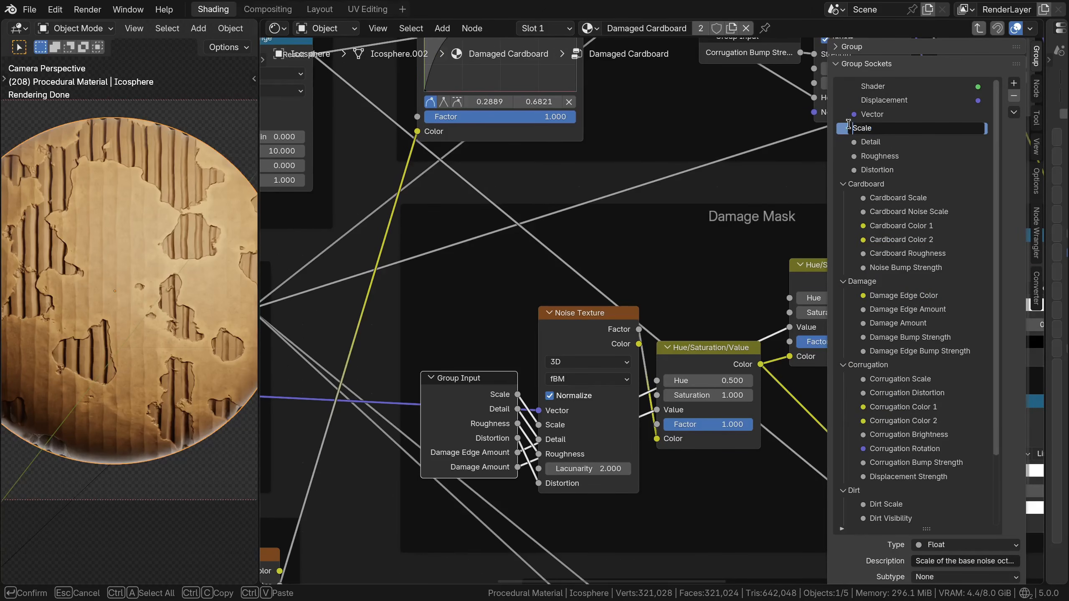
pyautogui.write('Damage')
pyautogui.press('Tab')
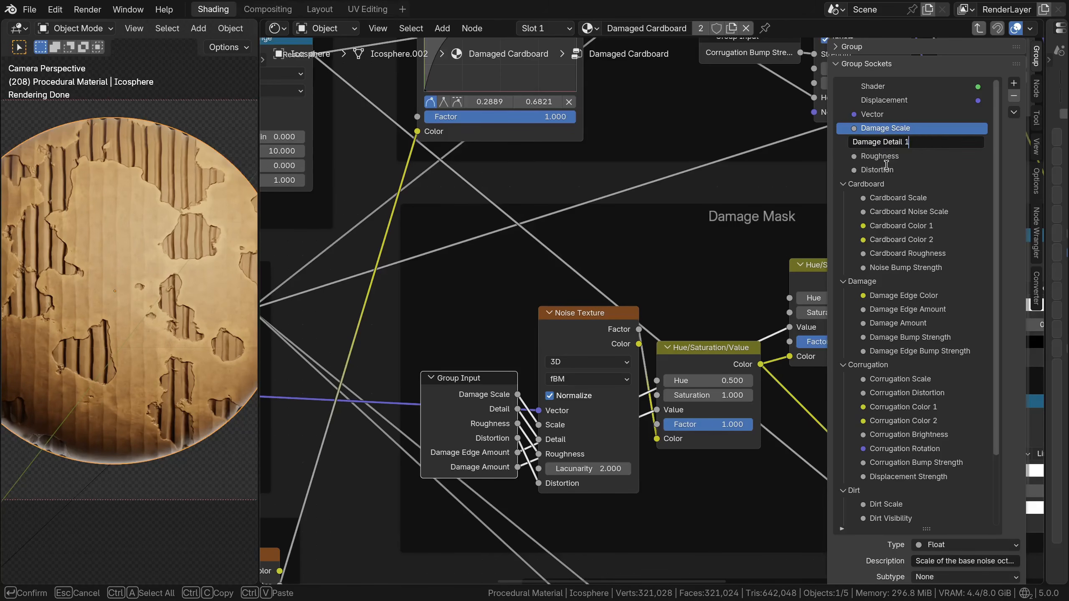
pyautogui.press('Tab')
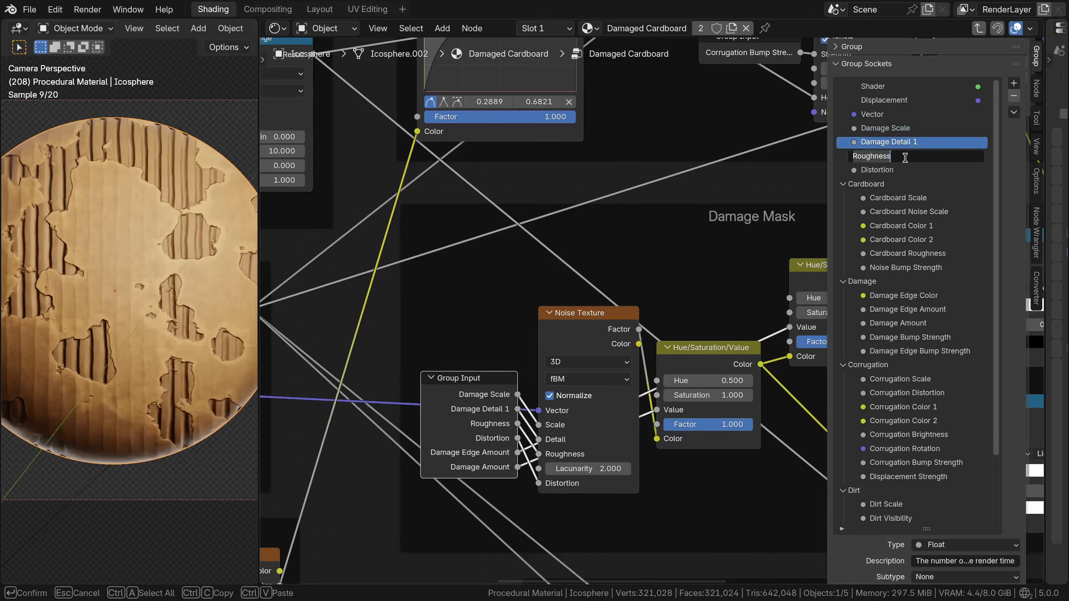
pyautogui.write('Damage Detail 2')
pyautogui.press('Return')
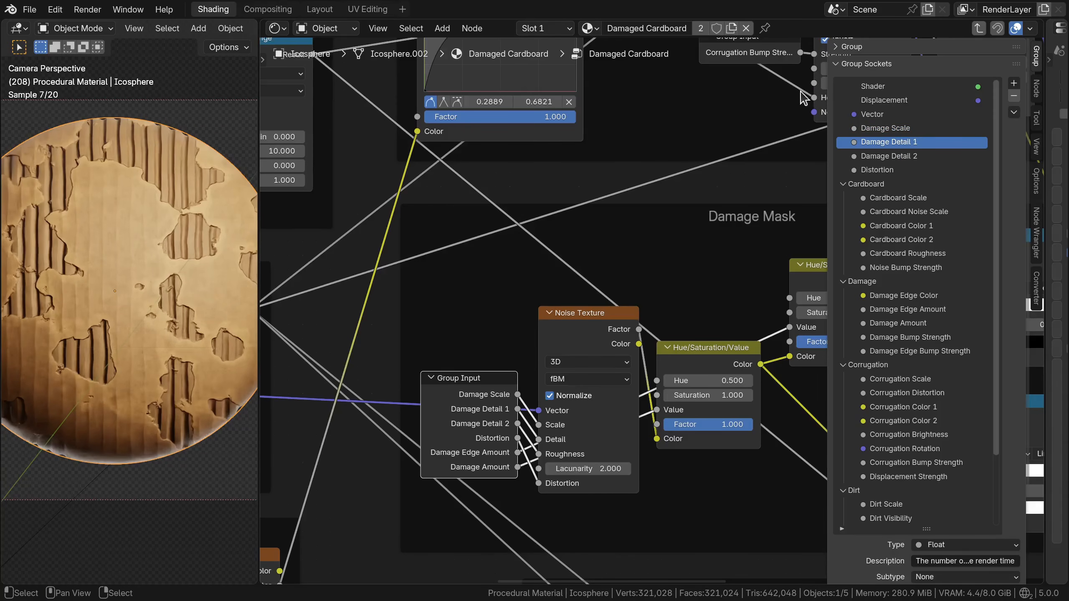
# Step: Rename the Distortion socket as Damage Distortion and start moving the new damage sockets into the Damage panel
pyautogui.doubleClick(863, 170)
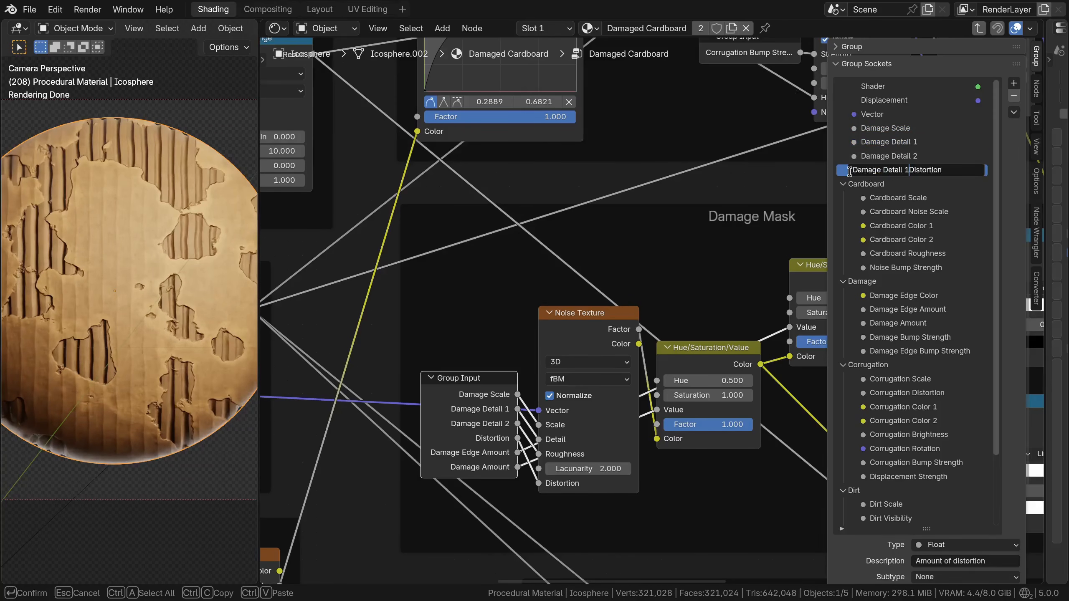
pyautogui.write('Damage D')
pyautogui.press('BackSpace')
pyautogui.press('Return')
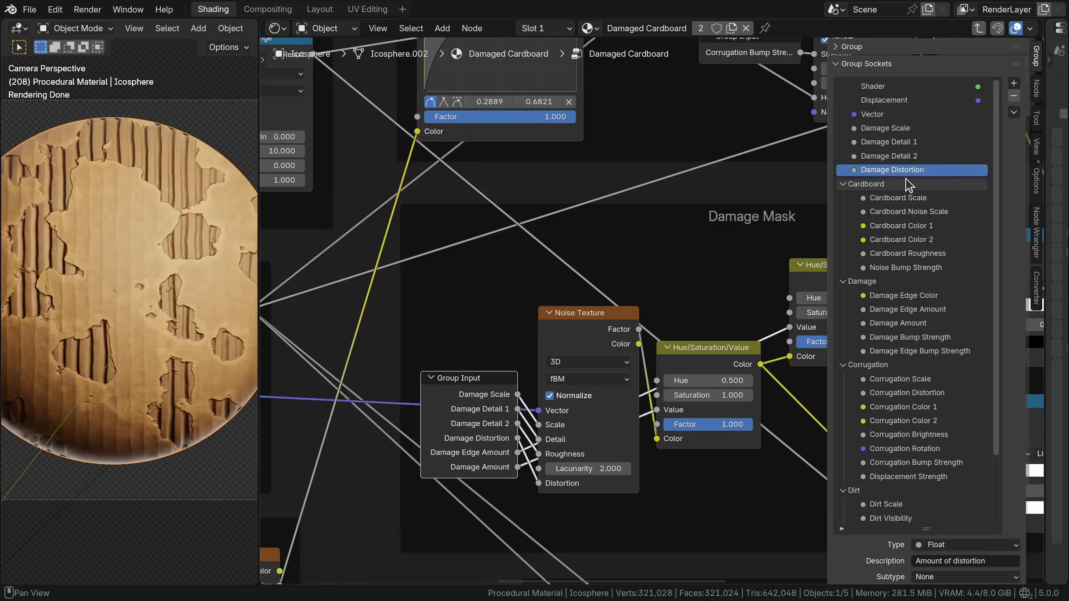
pyautogui.moveTo(895, 170); pyautogui.dragTo(869, 282)
pyautogui.moveTo(877, 156)
pyautogui.mouseDown()
pyautogui.moveTo(869, 274)
pyautogui.moveTo(874, 140)
pyautogui.moveTo(860, 253)
pyautogui.moveTo(871, 136)
pyautogui.mouseUp()
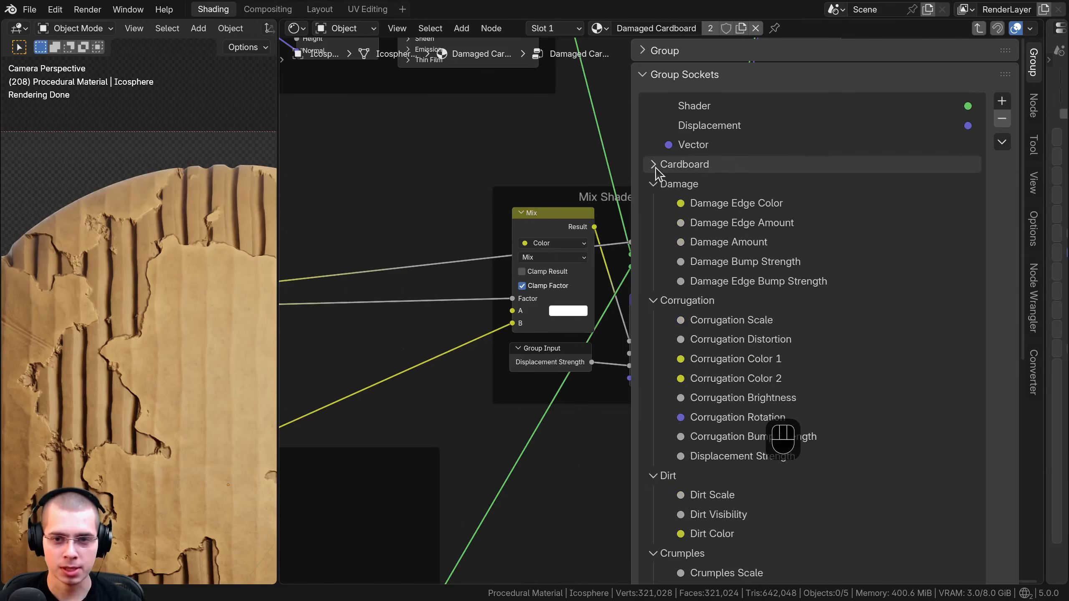
# Step: Expand the Cardboard panel and narrow the sidebar to free space for the node tree
pyautogui.click(654, 165)
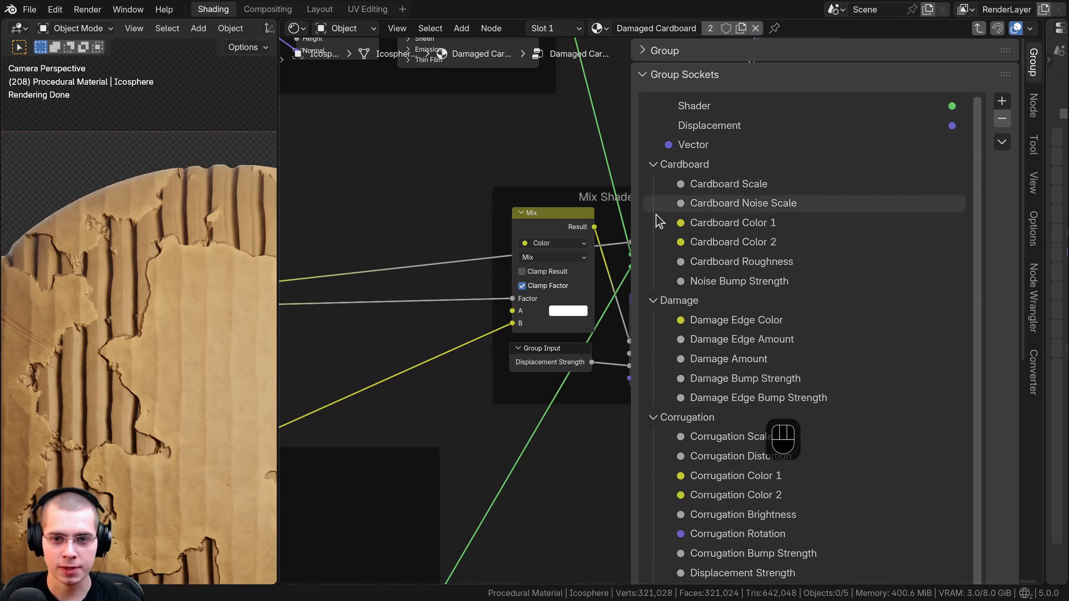
pyautogui.scroll(-1, 715, 343)
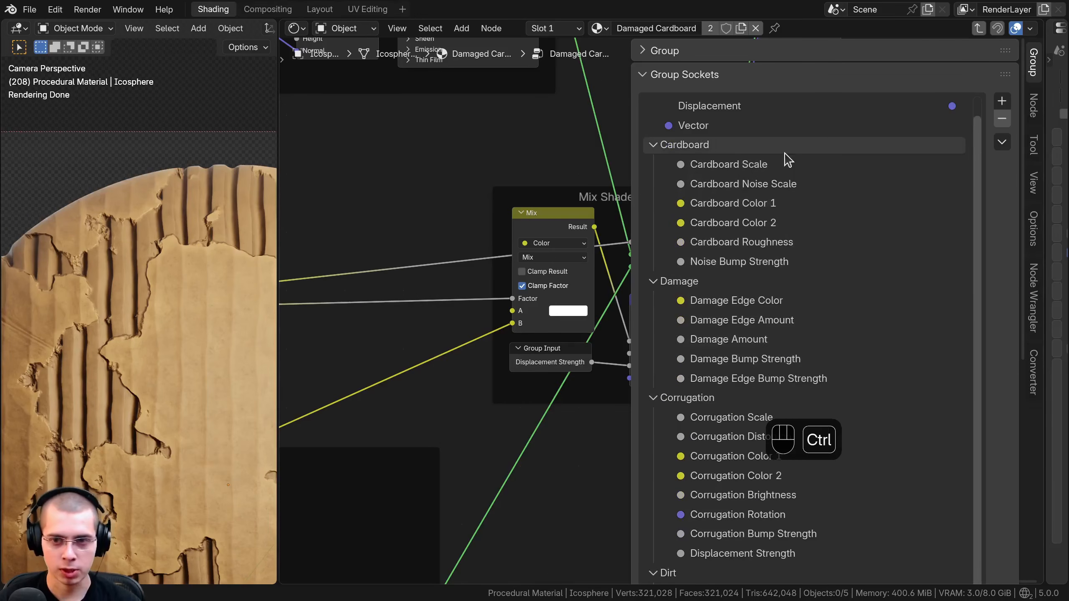
pyautogui.moveTo(785, 158)
pyautogui.keyDown('ctrl'); pyautogui.mouseDown(button='middle')
pyautogui.moveTo(764, 290)
pyautogui.moveTo(766, 151)
pyautogui.mouseUp(button='middle'); pyautogui.keyUp('ctrl')
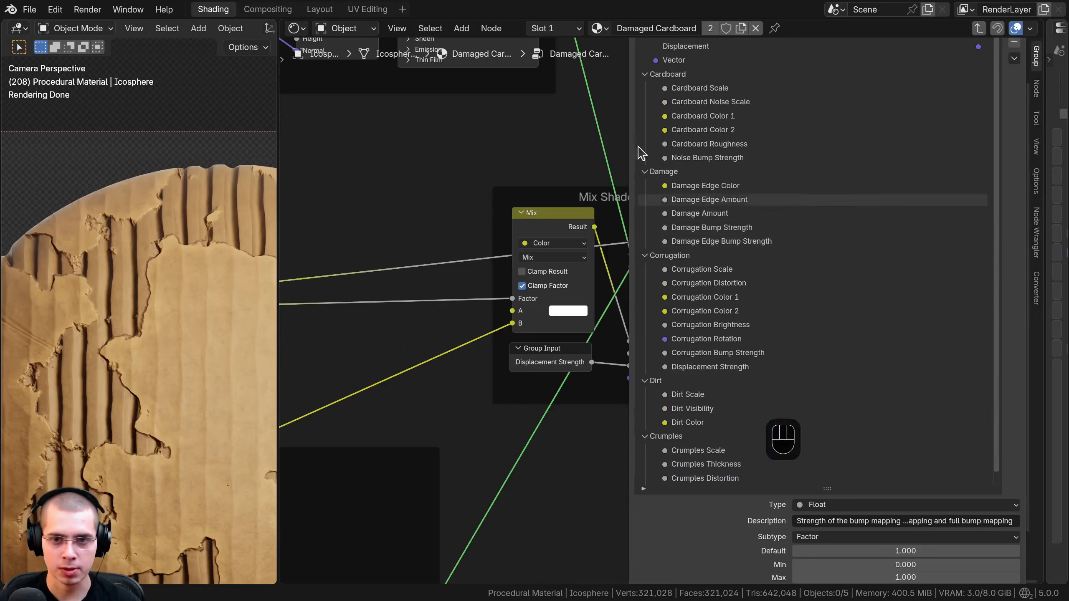
pyautogui.moveTo(626, 114); pyautogui.dragTo(825, 114)
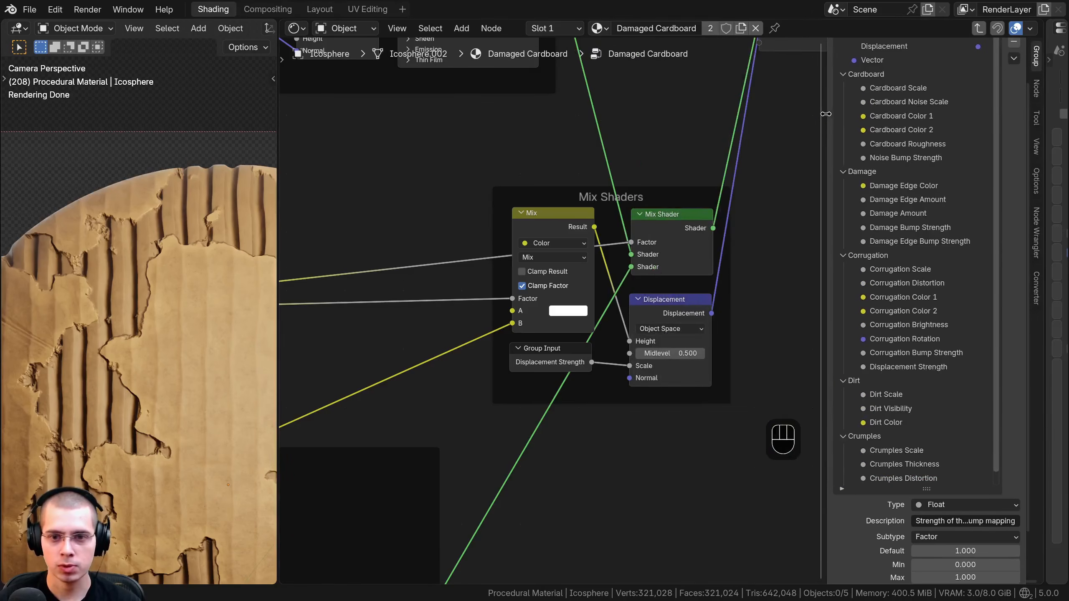
# Step: Move the Group Output node close beside the Mix Shaders frame
pyautogui.scroll(-5, 674, 202)
pyautogui.moveTo(691, 195); pyautogui.dragTo(723, 258)
pyautogui.press('g')
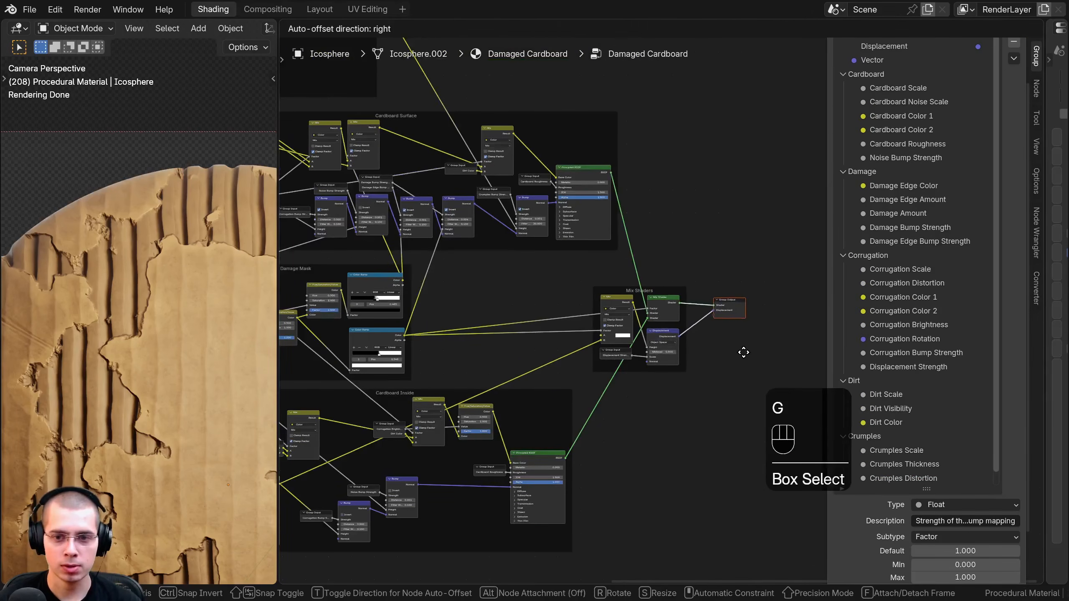
pyautogui.click(742, 352)
# Step: Move the Mapping frame with its nodes farther left, away from the texture frames
pyautogui.press('a')
pyautogui.scroll(-5, 610, 249)
pyautogui.moveTo(478, 142); pyautogui.dragTo(692, 164, button='middle')
pyautogui.moveTo(391, 352); pyautogui.dragTo(397, 365)
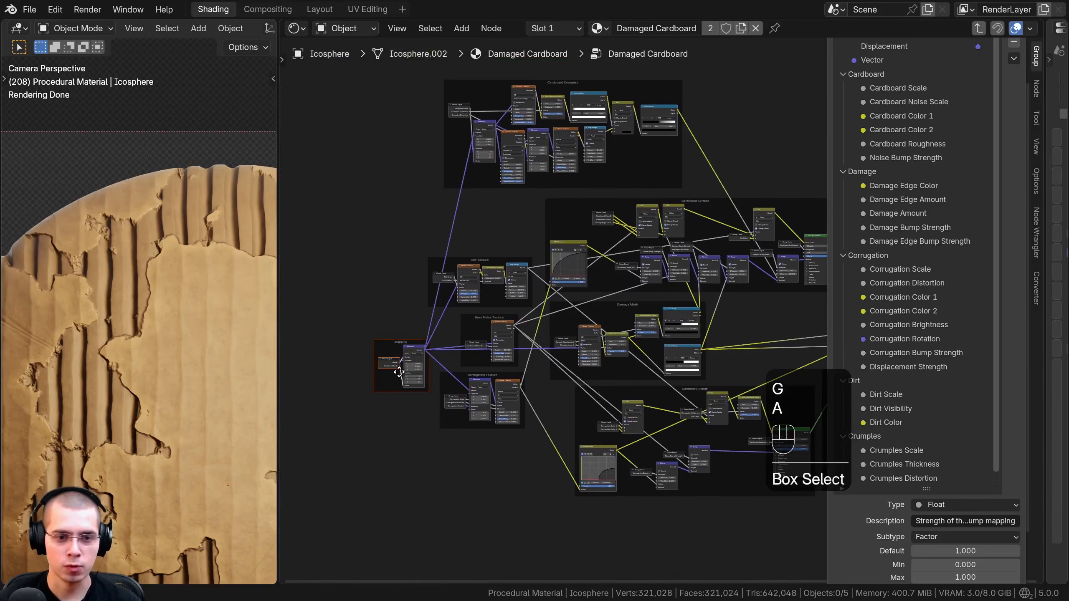
pyautogui.press('g')
pyautogui.click(362, 355)
pyautogui.press('a')
# Step: Exit the node group to the Damaged Cardboard material's top-level node tree
pyautogui.moveTo(597, 83); pyautogui.dragTo(601, 84)
pyautogui.moveTo(606, 120); pyautogui.dragTo(586, 130, button='middle')
pyautogui.press('Tab')
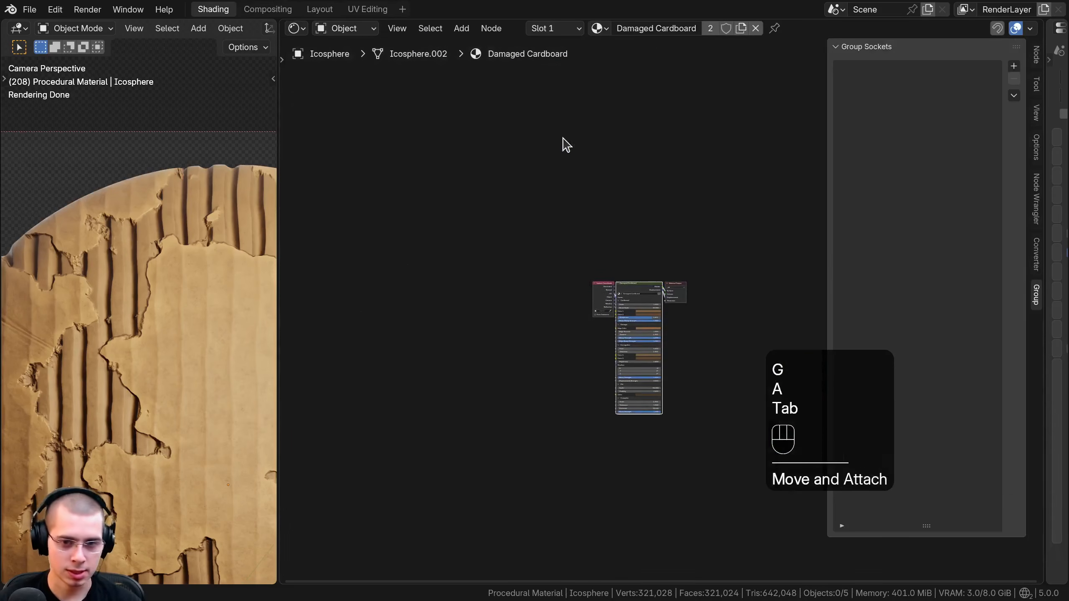
# Step: Hide the sidebar and collapse the Cardboard, Damage, Corrugation, Dirt and Crumples panels on the Damaged Cardboard group node
pyautogui.scroll(4, 536, 184)
pyautogui.press('n')
pyautogui.scroll(3, 572, 239)
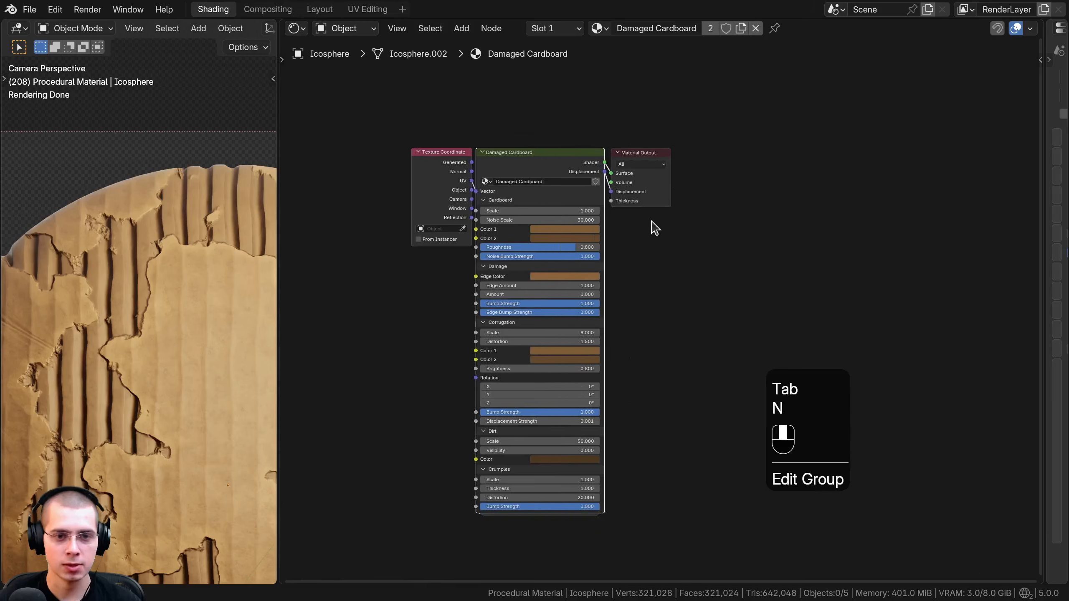
pyautogui.moveTo(526, 170); pyautogui.dragTo(535, 210)
pyautogui.scroll(2, 538, 226)
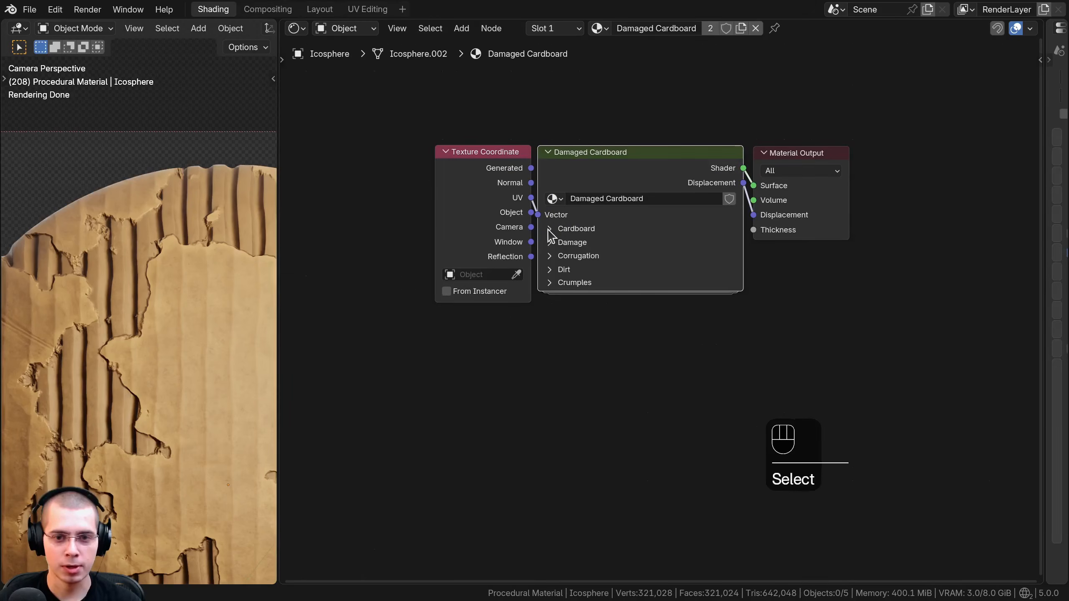
# Step: Expand and re-collapse the Damaged Cardboard group node's panels to review how its controls are grouped
pyautogui.click(548, 230)
pyautogui.click(549, 235)
pyautogui.moveTo(550, 290)
pyautogui.mouseDown()
pyautogui.moveTo(545, 227)
pyautogui.moveTo(543, 287)
pyautogui.mouseUp()
pyautogui.scroll(1, 532, 218)
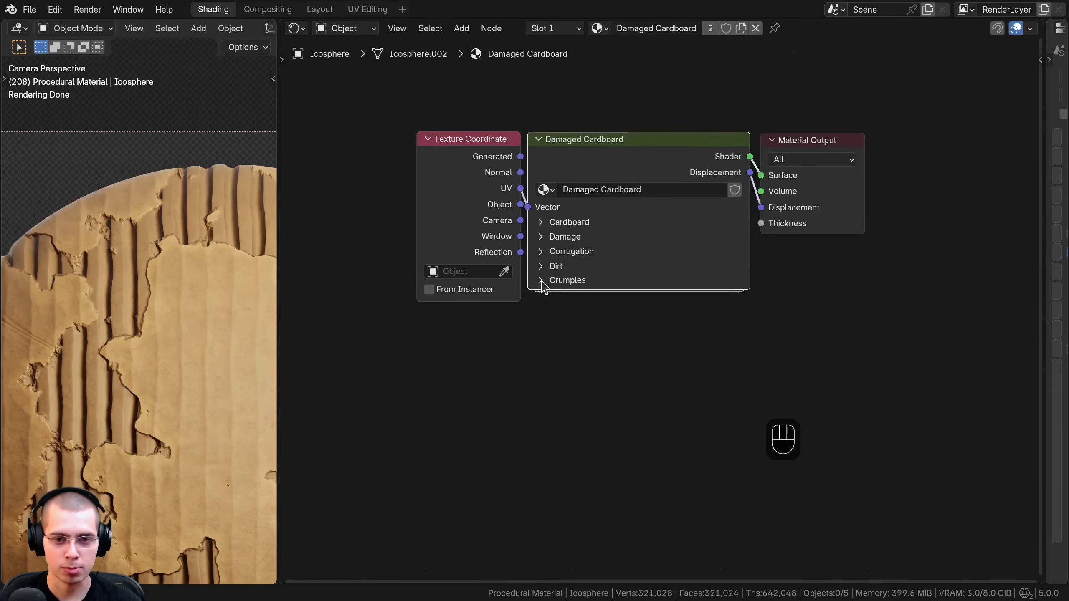
pyautogui.moveTo(448, 232); pyautogui.dragTo(450, 233)
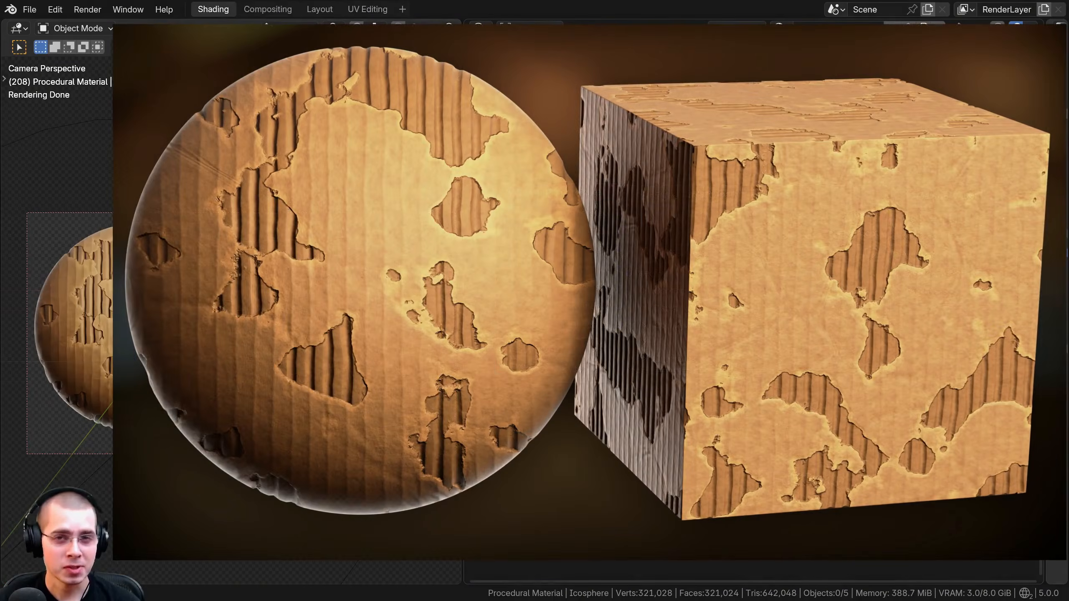
pyautogui.press('Tab')
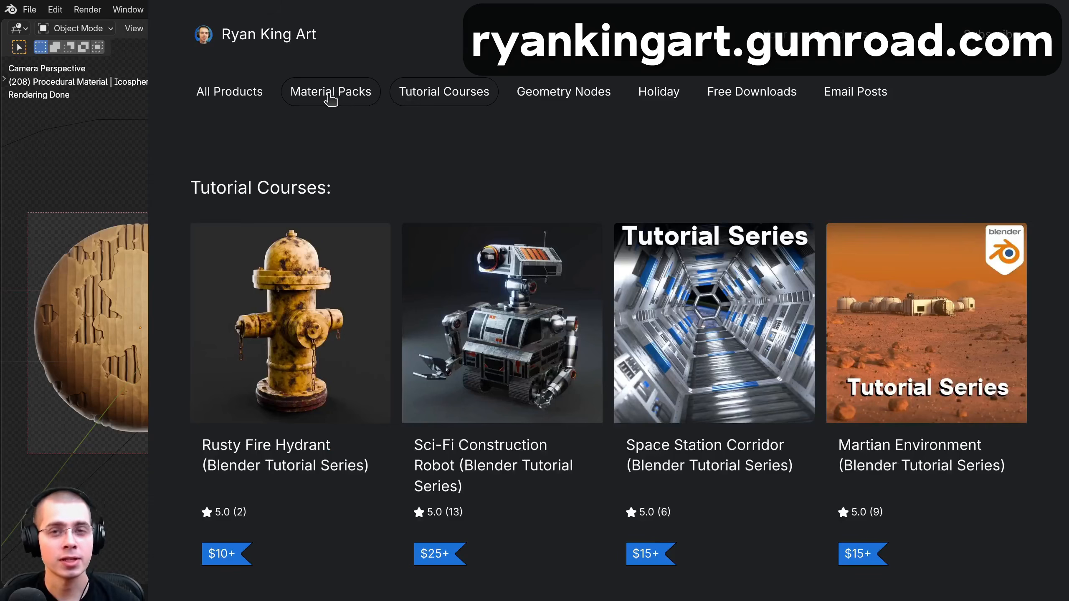
# Step: Browse the Gumroad store's Material Packs page and its All Products page down to the full product list
pyautogui.click(331, 91)
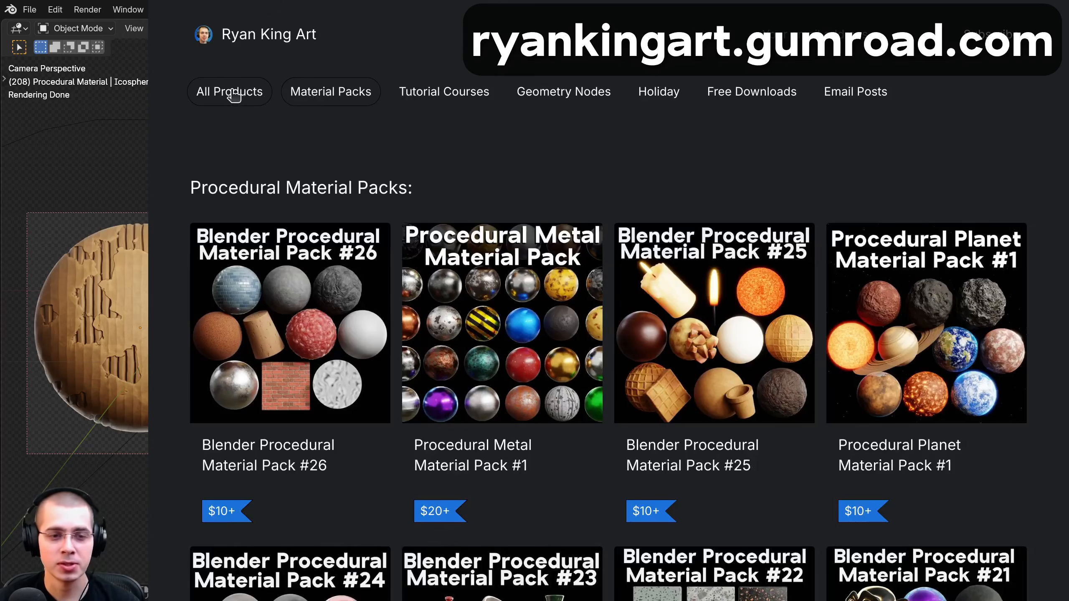
pyautogui.click(235, 93)
pyautogui.scroll(-5, 608, 335)
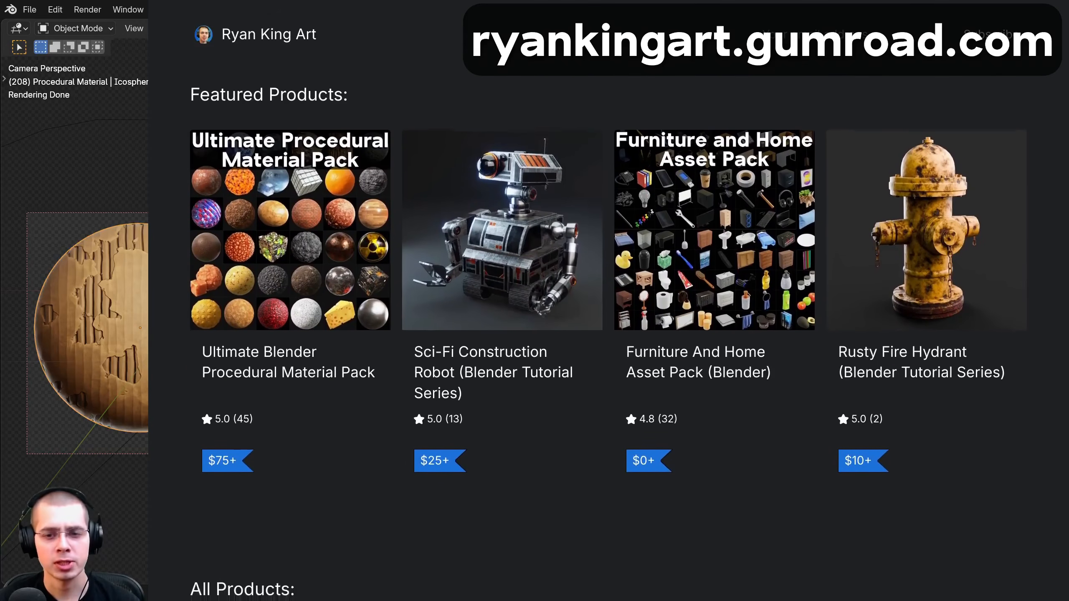
pyautogui.scroll(-5, 609, 335)
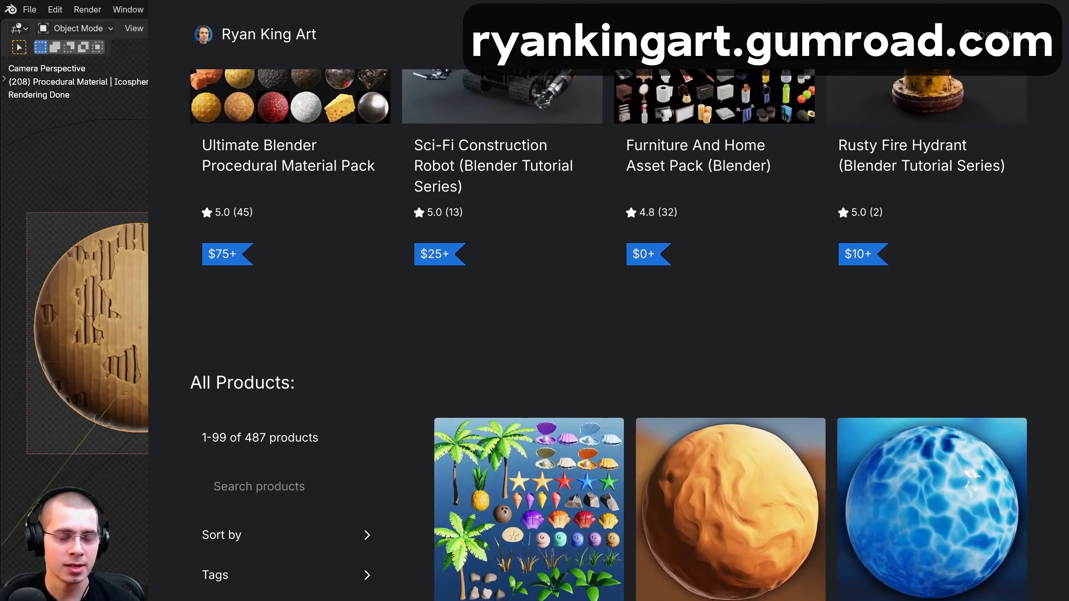
pyautogui.scroll(-5, 608, 336)
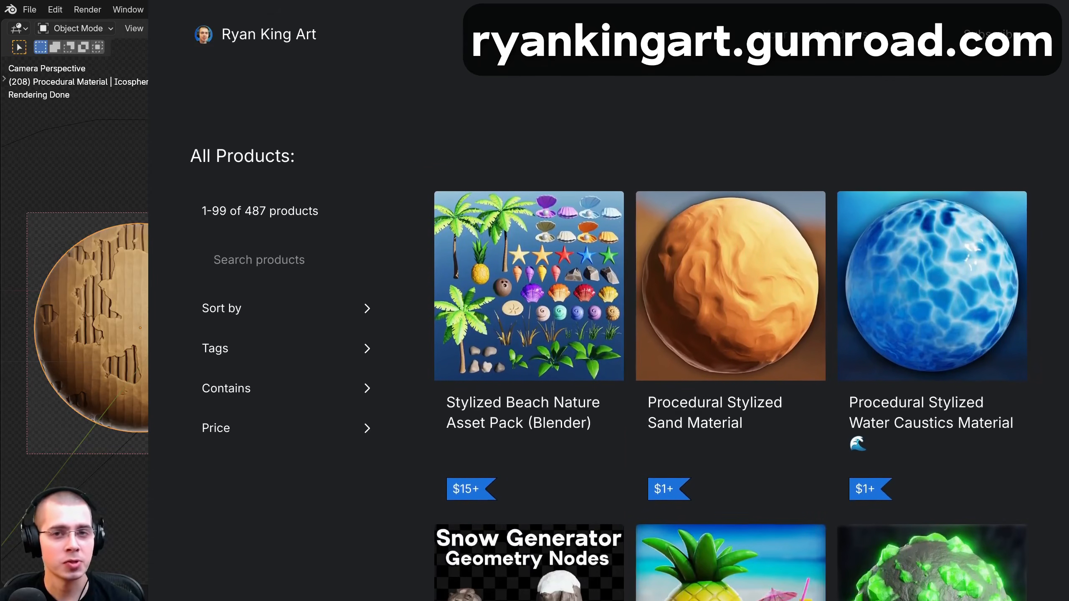